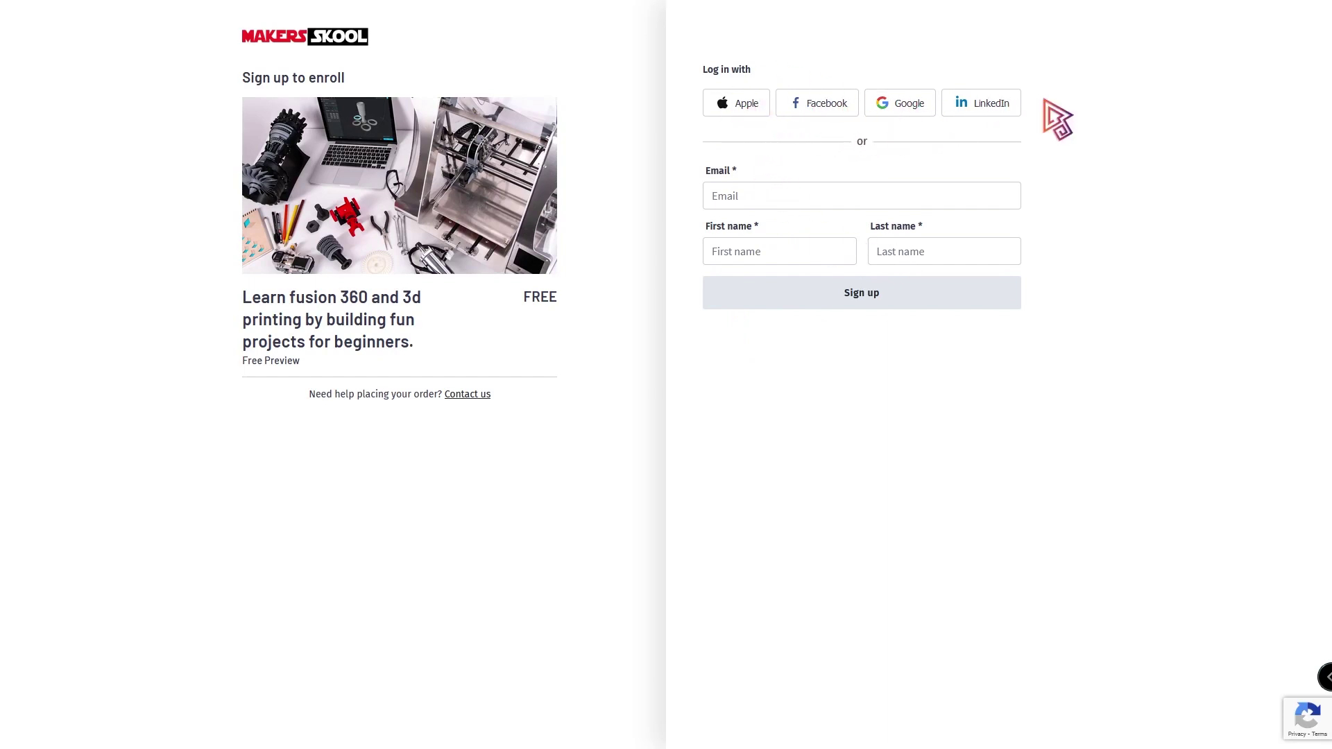
- Sign into Makers Skool with the saved Google account and start the Fusion 360 course
{"action": "left_click", "coordinate": [903, 106]}
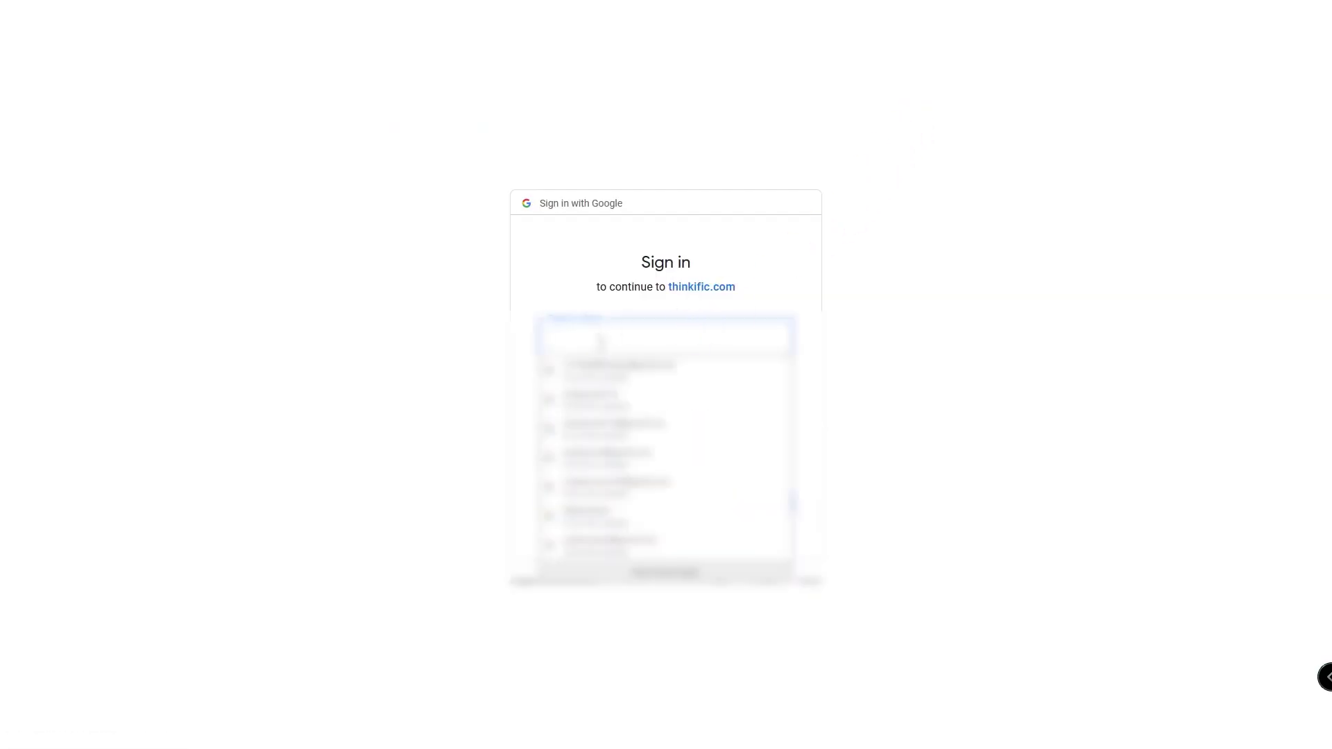
{"action": "left_click", "coordinate": [624, 416]}
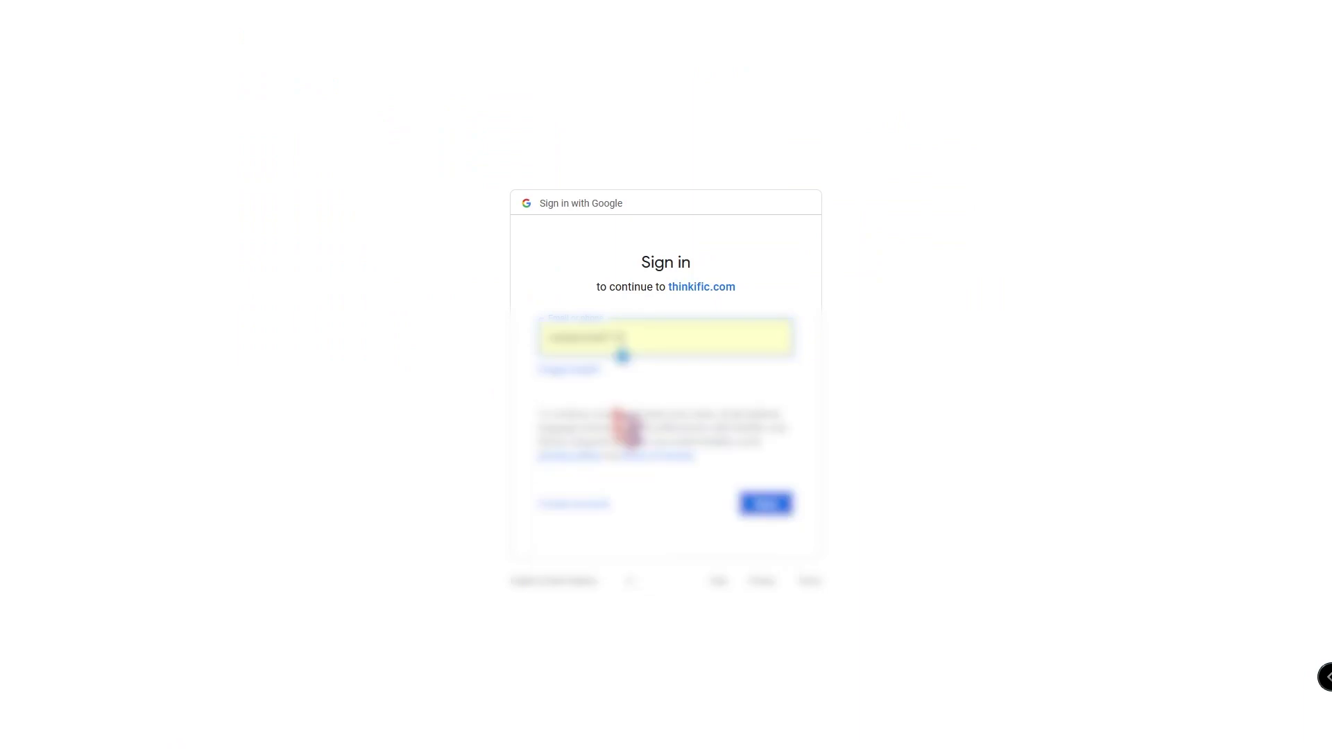
{"action": "left_click", "coordinate": [776, 512]}
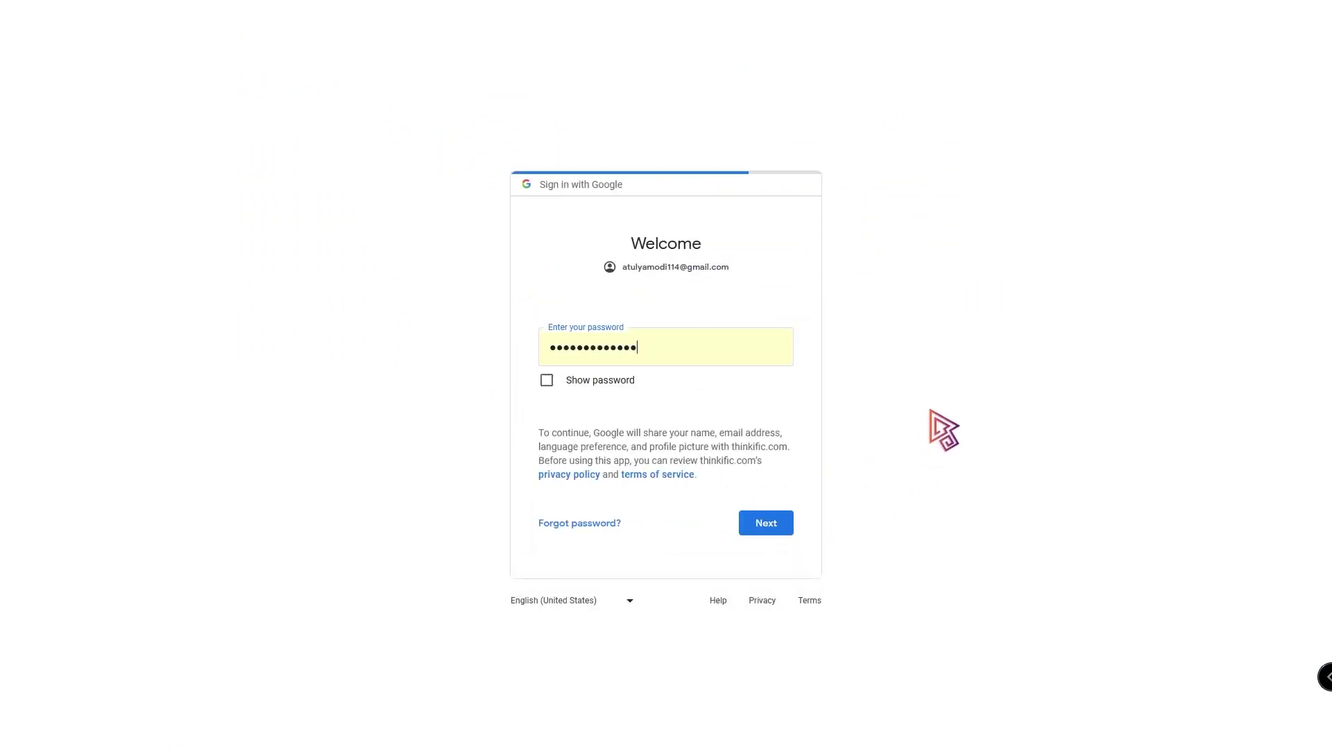
{"action": "left_click", "coordinate": [770, 526]}
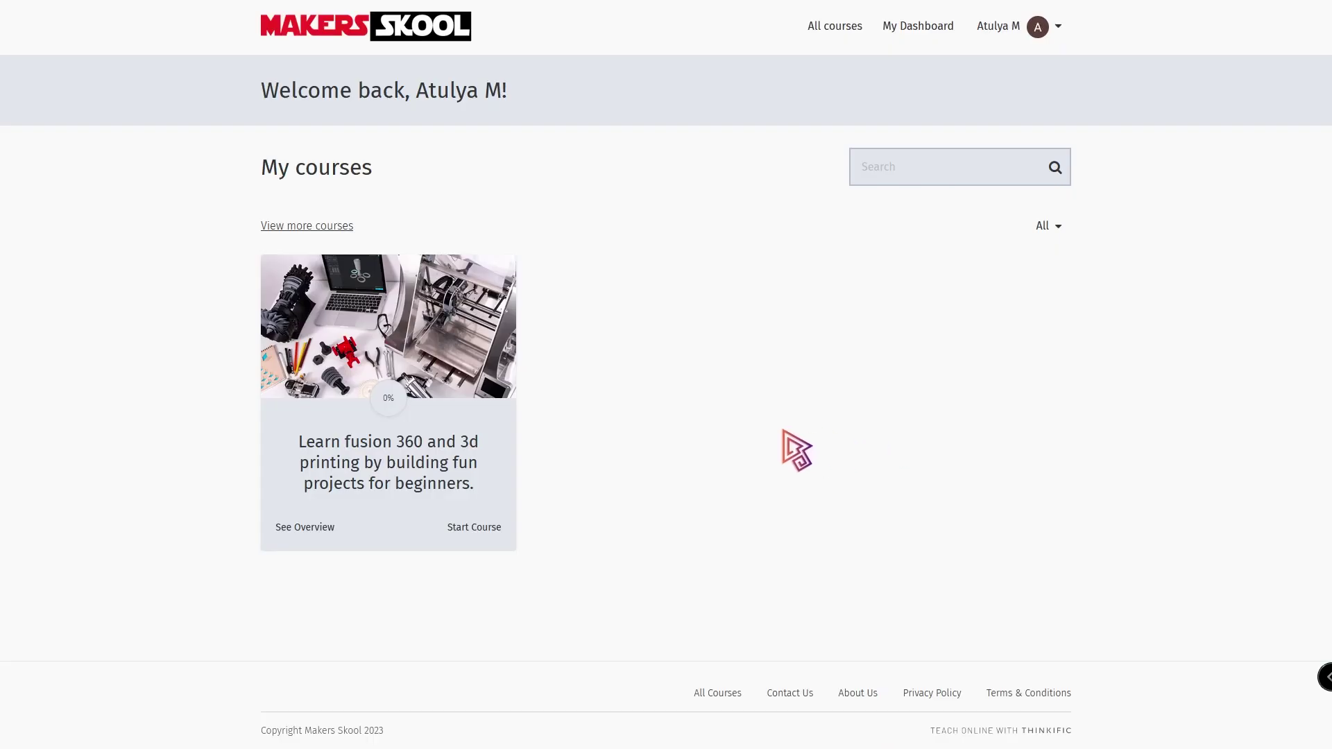
{"action": "left_click", "coordinate": [475, 529]}
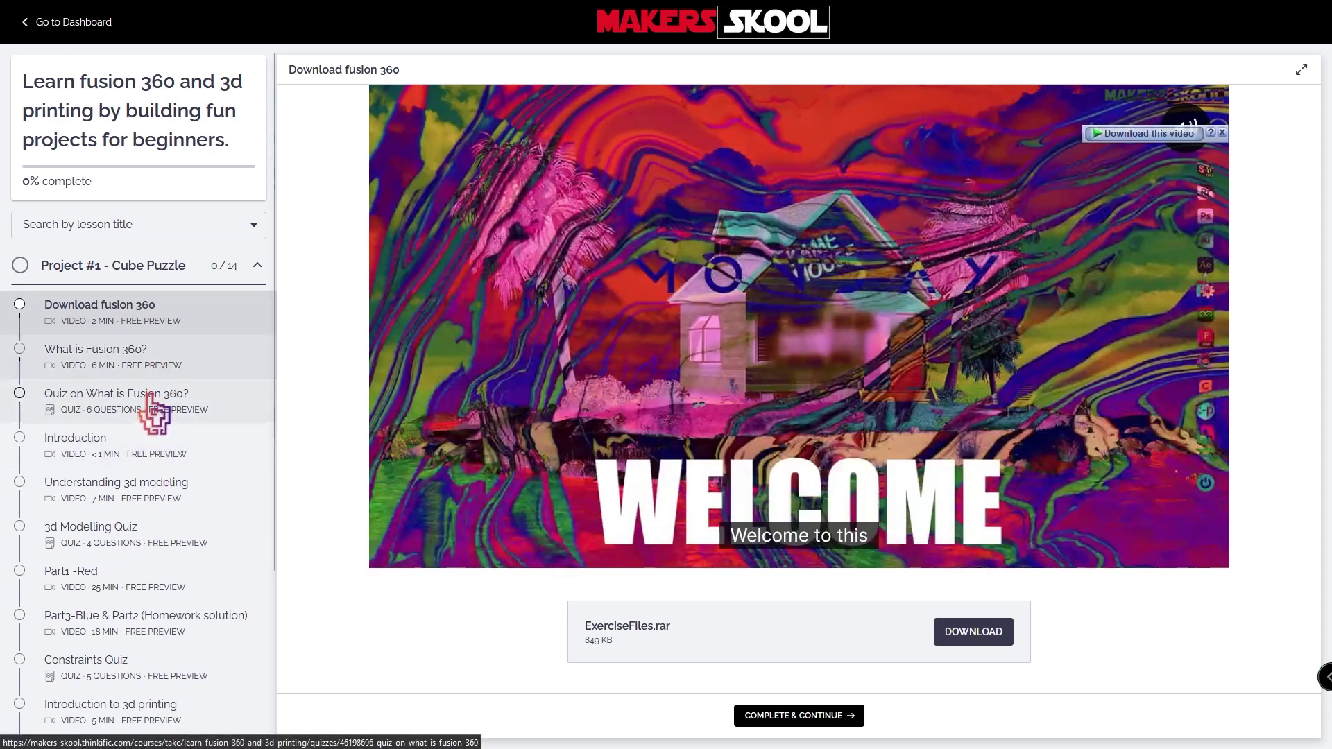
- Move through the What is Fusion 360? quiz and 3d Modelling Quiz to the Constraints Quiz lesson
{"action": "left_click", "coordinate": [157, 418]}
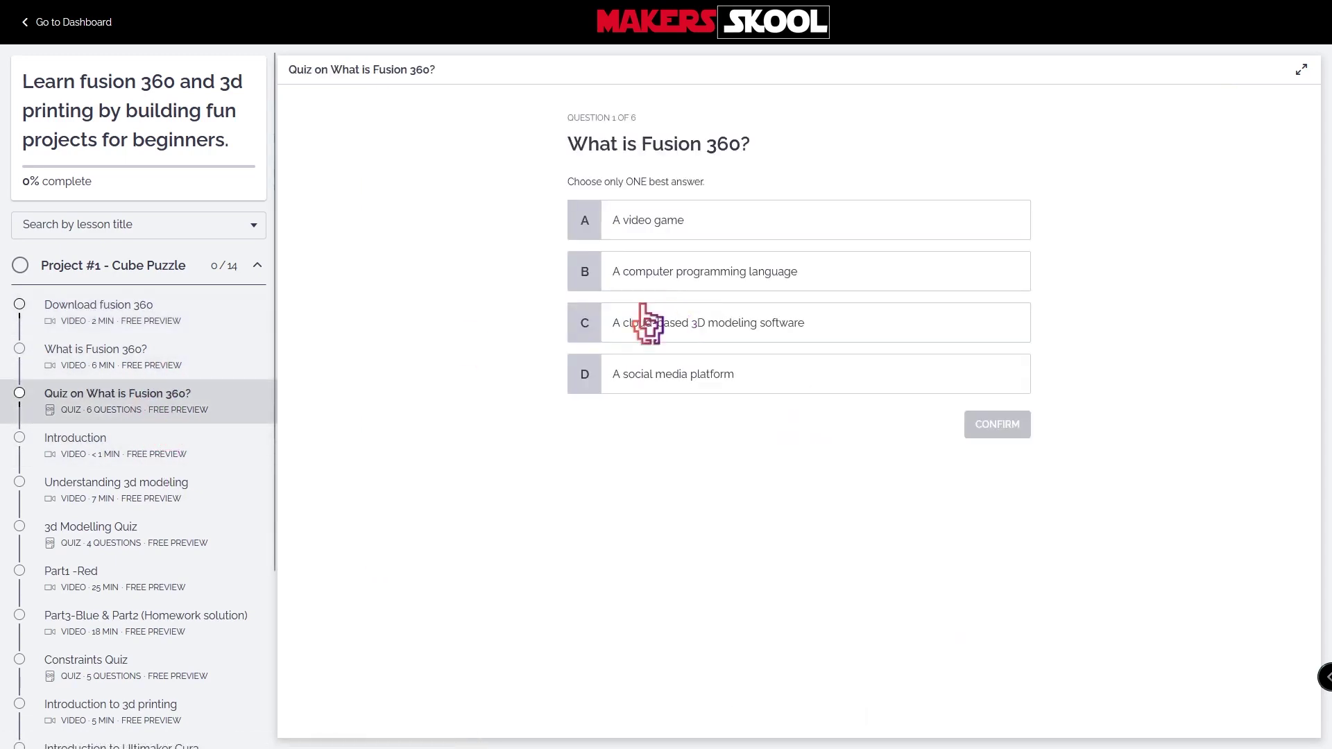
{"action": "scroll", "coordinate": [206, 481], "scroll_direction": "down", "scroll_amount": 1}
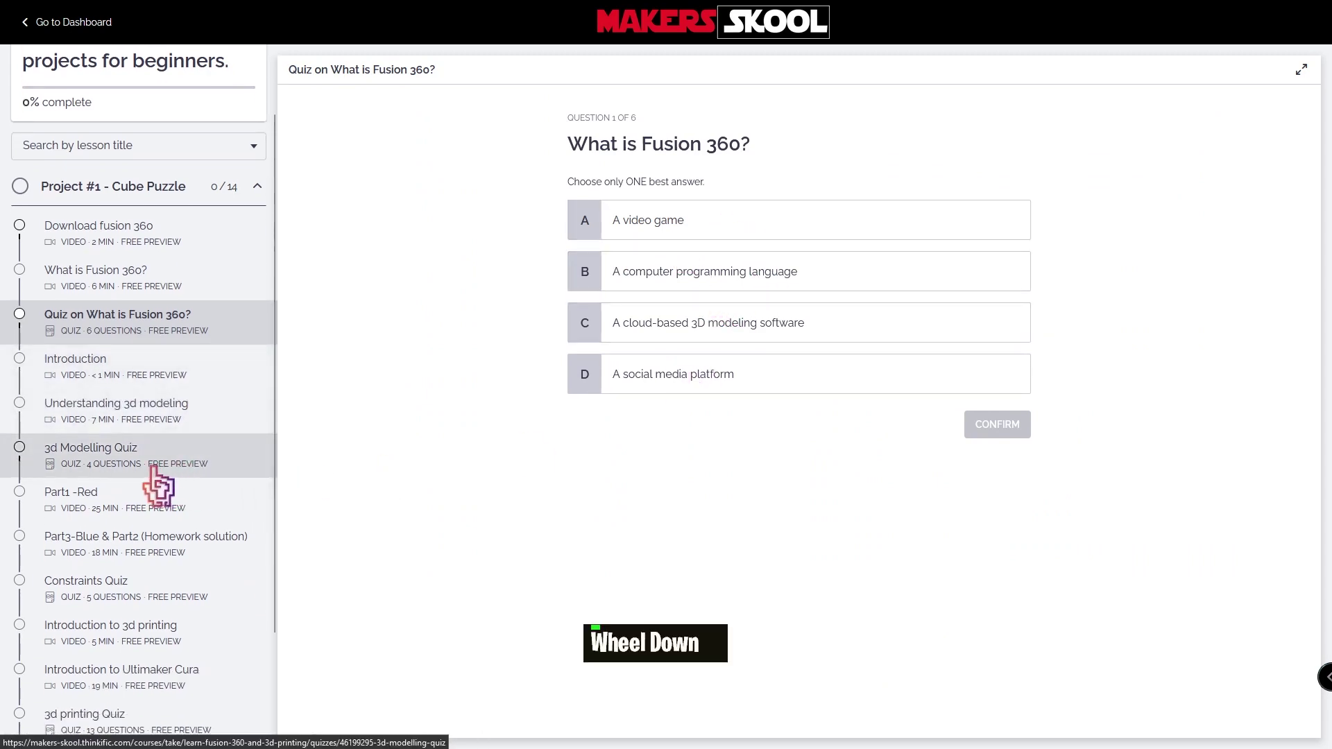
{"action": "left_click", "coordinate": [208, 469]}
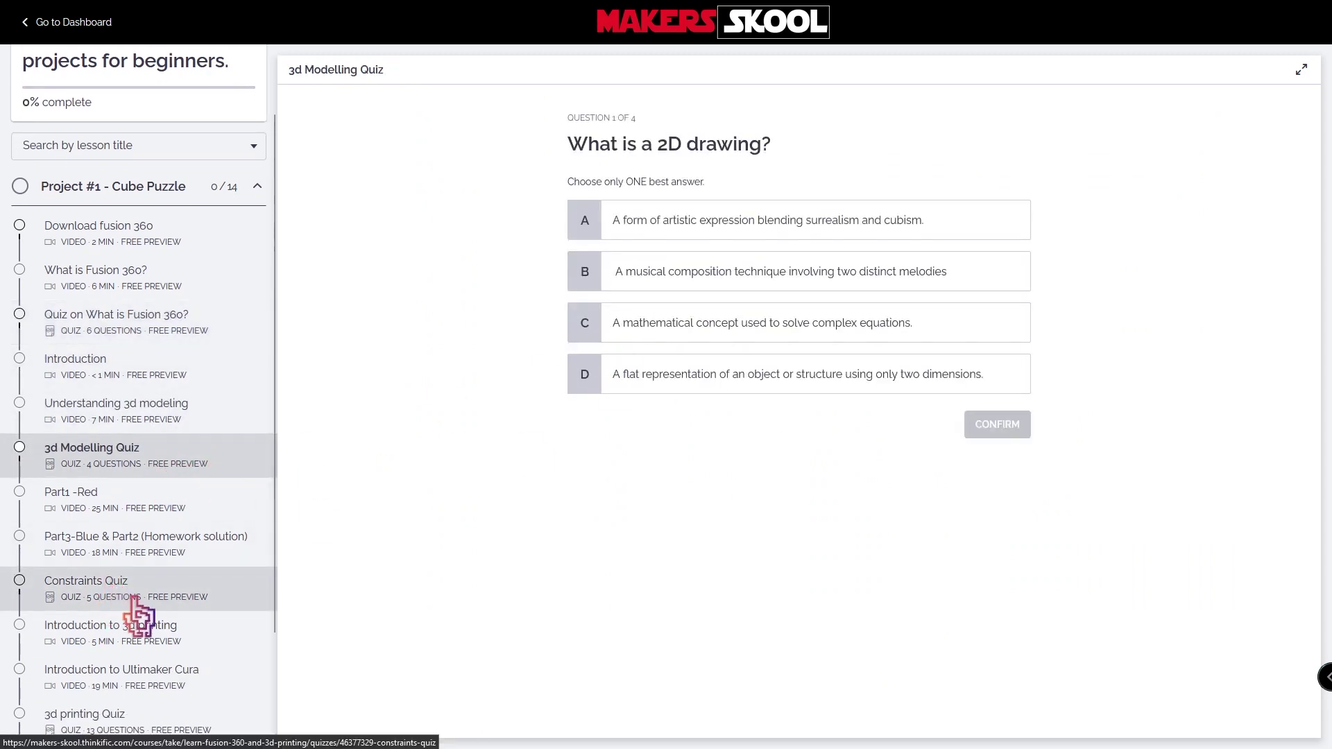
{"action": "left_click", "coordinate": [215, 602]}
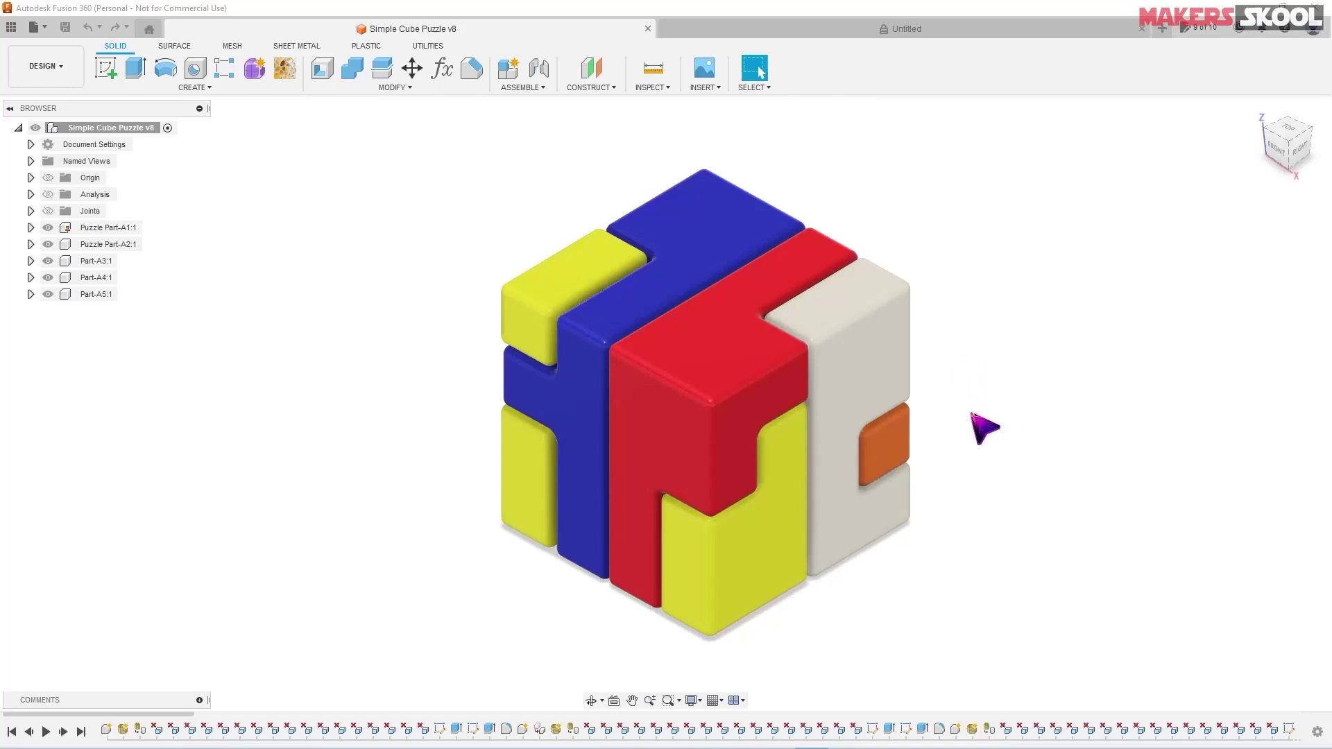
{"action": "middle_click_drag", "start_coordinate": [983, 425], "coordinate": [949, 407], "text": "shift"}
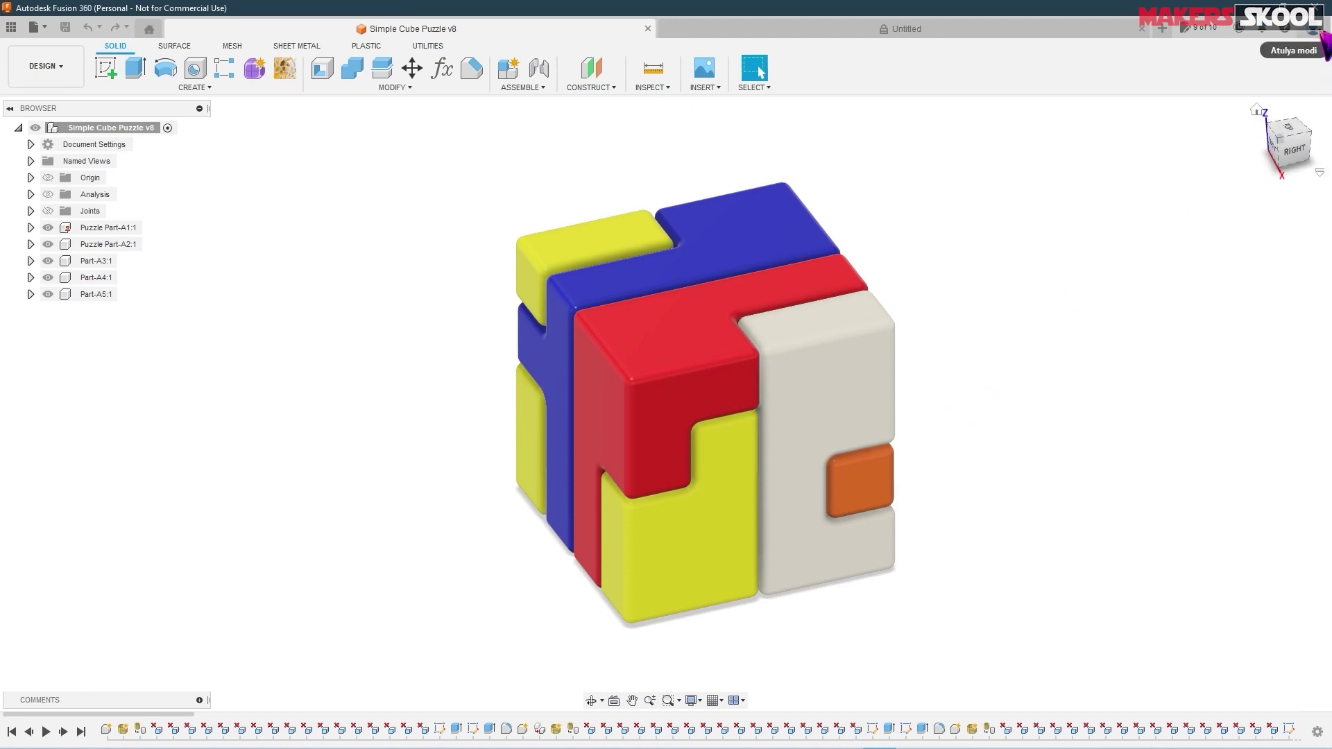
- Set mm as the default design unit in Fusion 360 Preferences
{"action": "left_click", "coordinate": [1315, 29]}
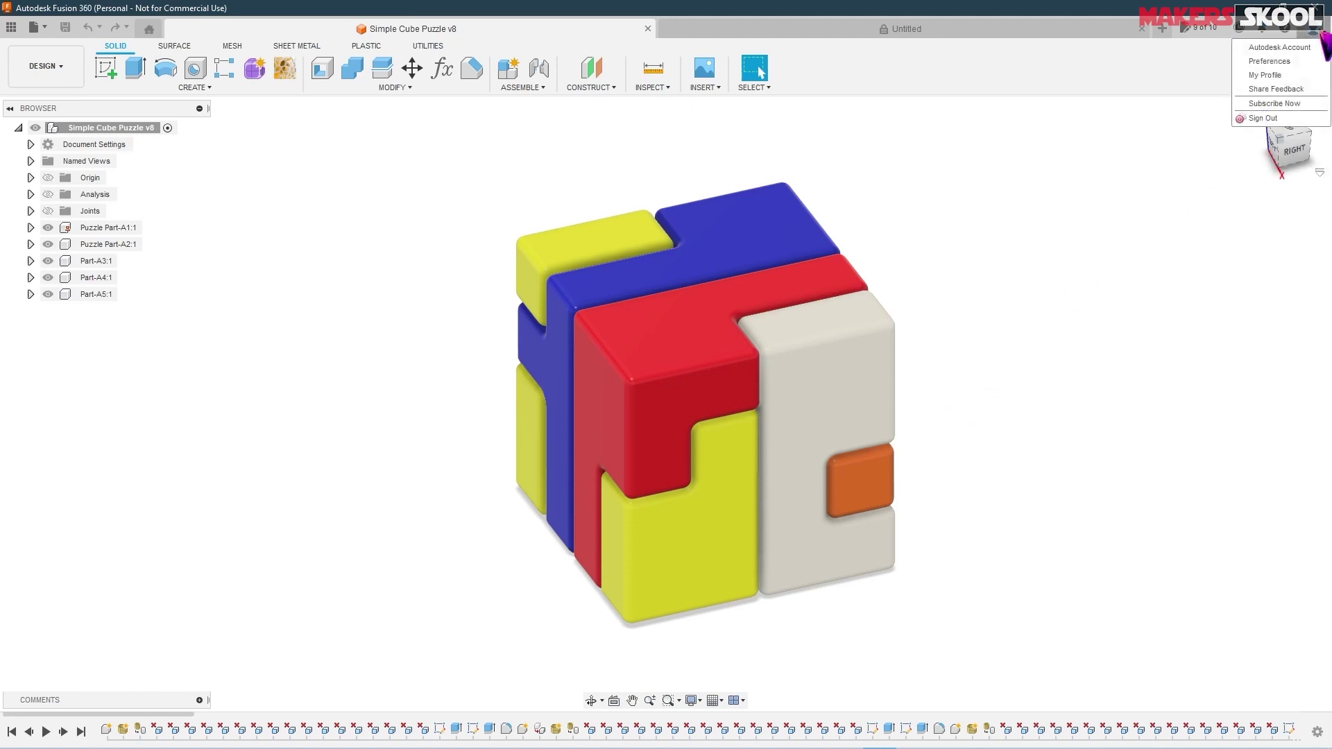
{"action": "left_click", "coordinate": [1287, 60]}
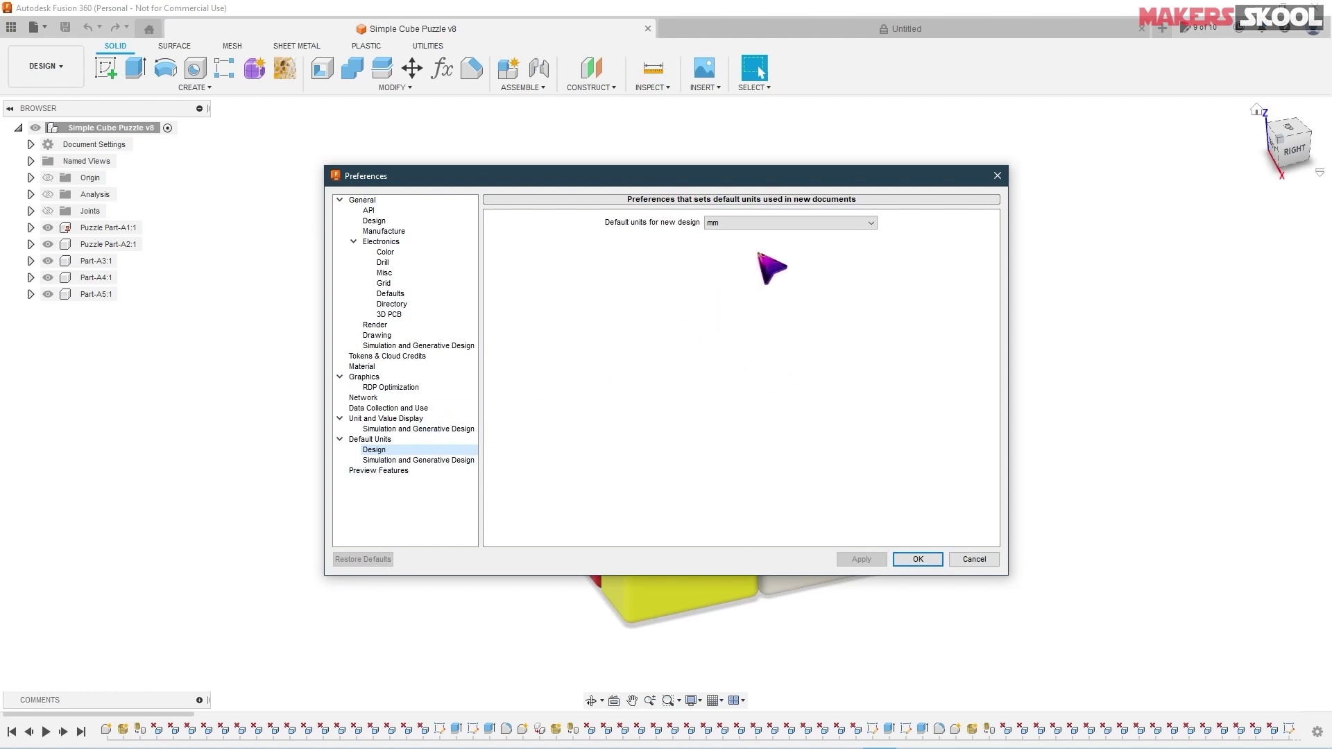
{"action": "left_click", "coordinate": [810, 221]}
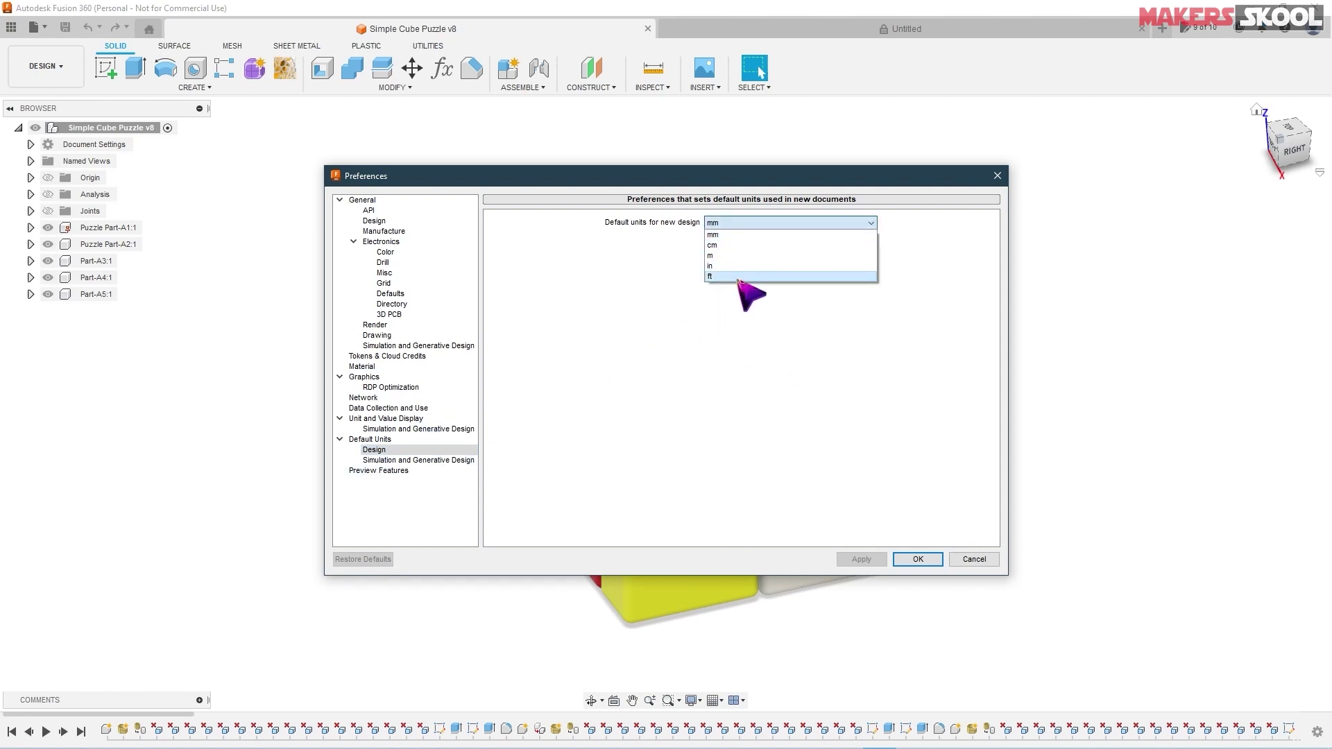
{"action": "left_click", "coordinate": [741, 236]}
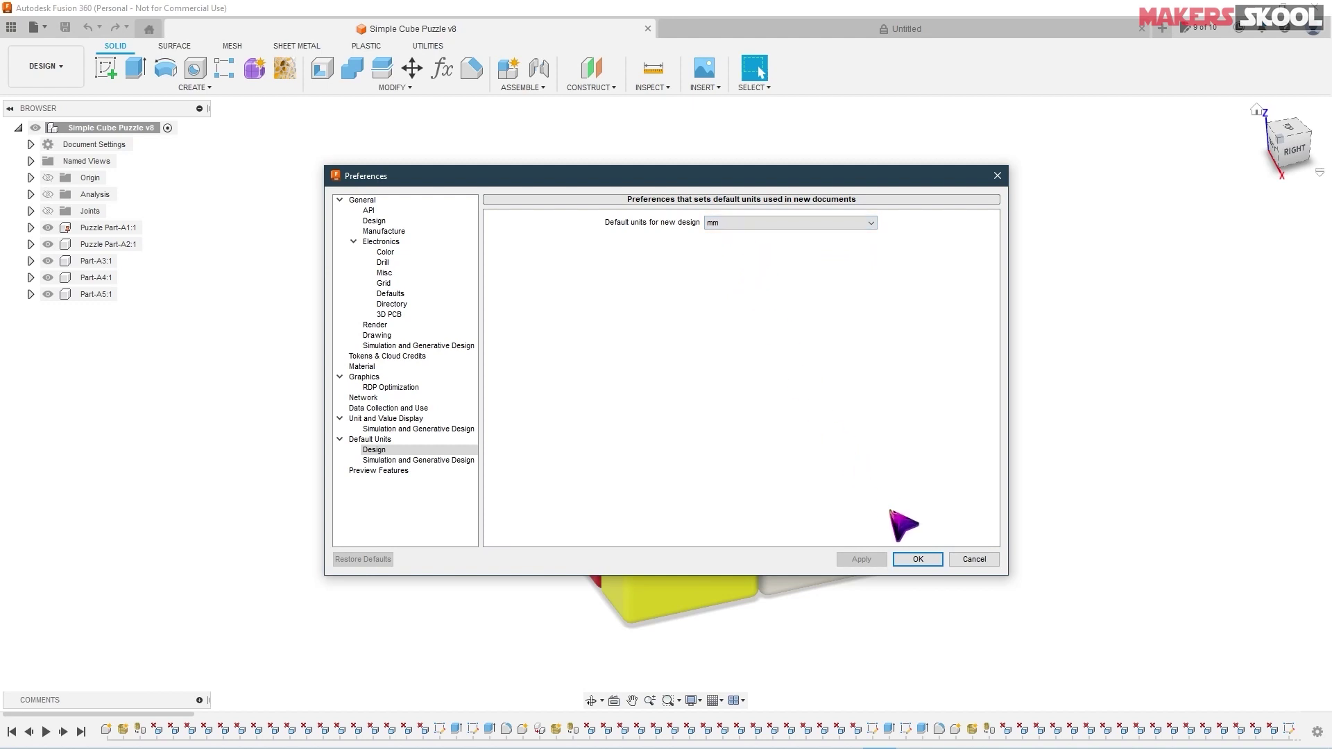
{"action": "left_click", "coordinate": [921, 561]}
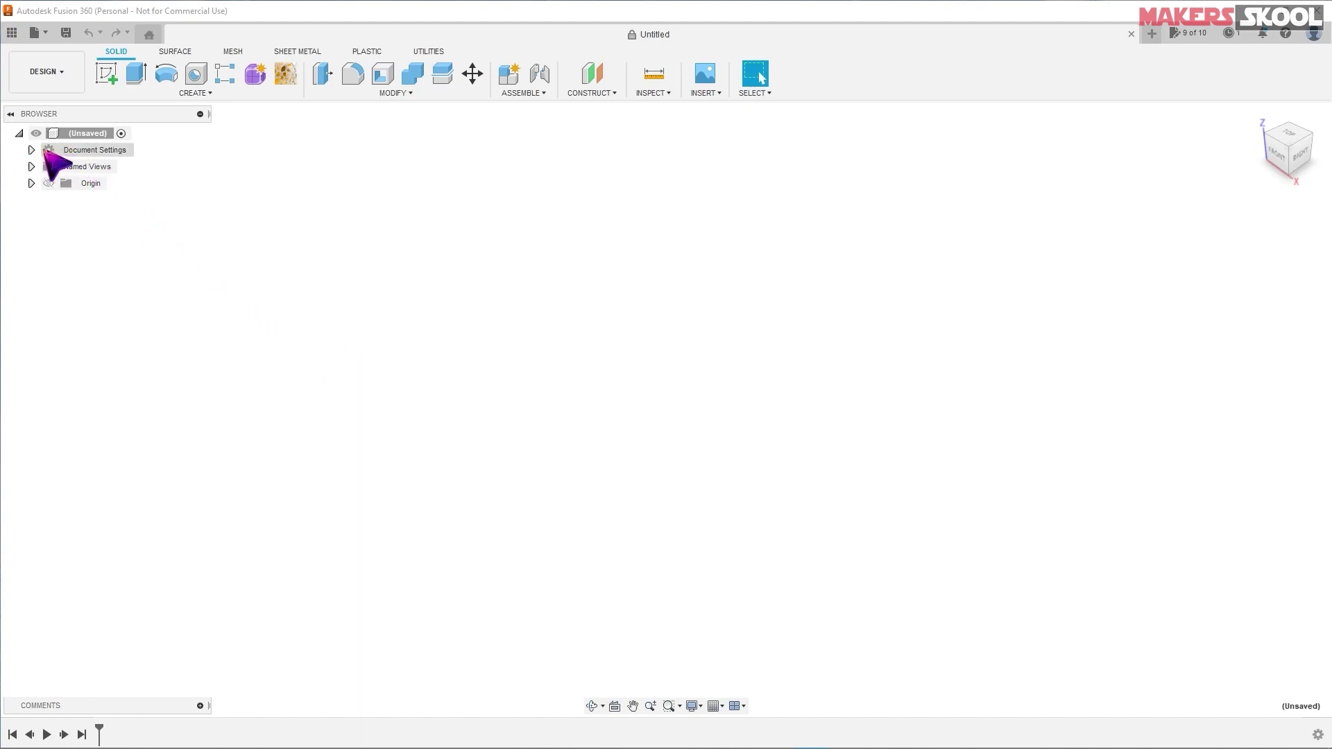
- Keep Millimeter as the unit type in the design's Document Settings
{"action": "left_click", "coordinate": [32, 150]}
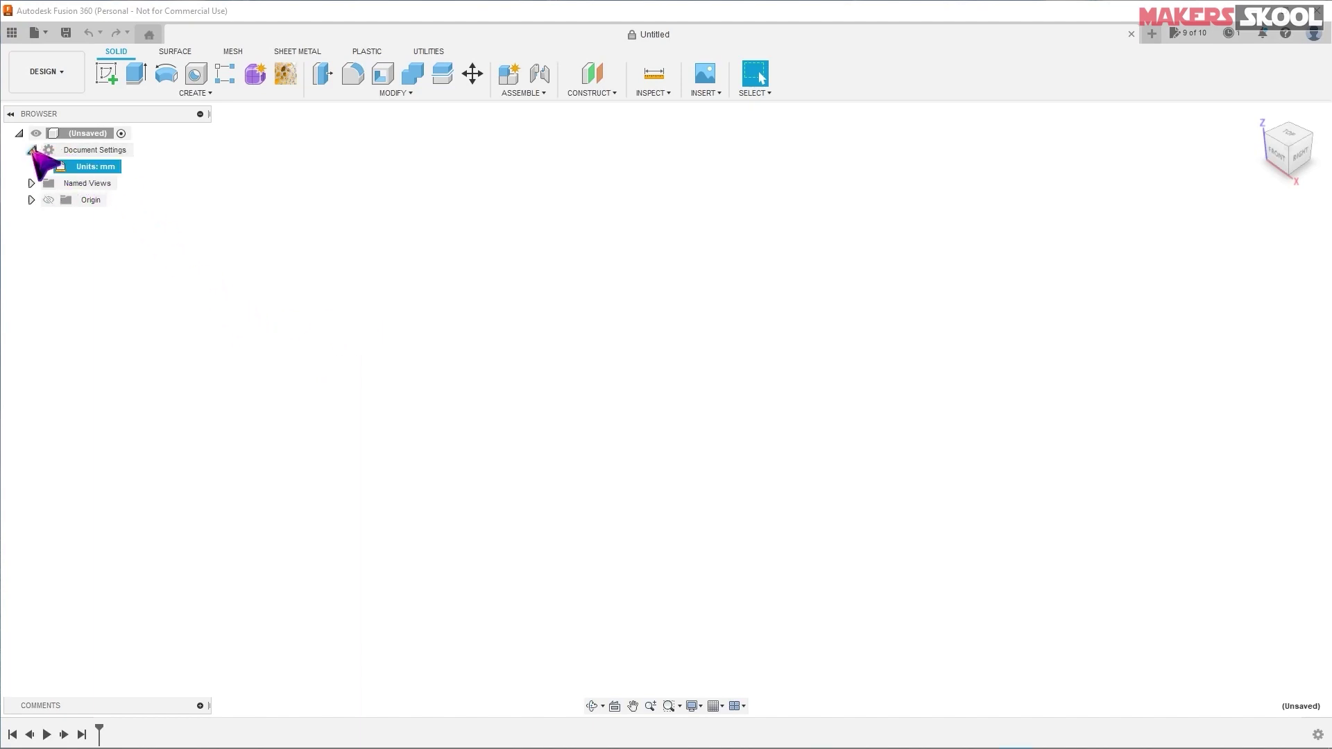
{"action": "left_click", "coordinate": [130, 169]}
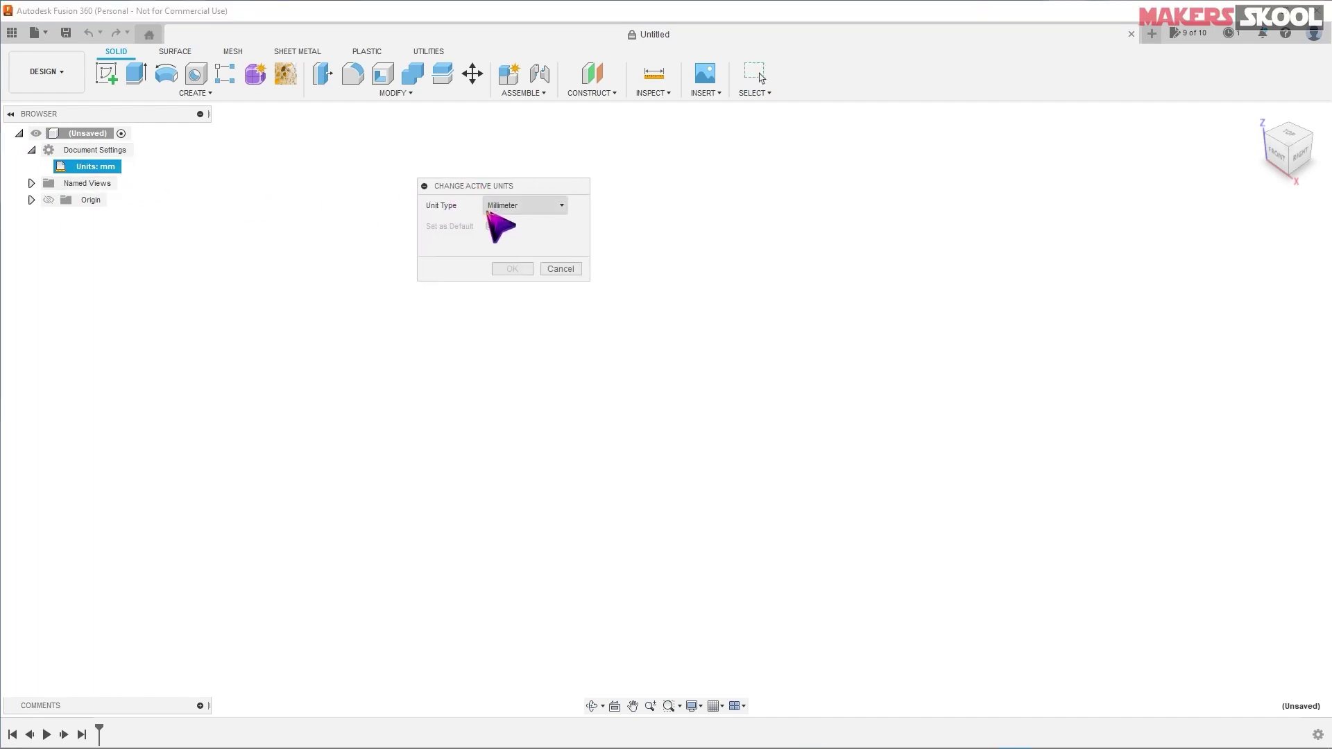
{"action": "left_click", "coordinate": [494, 205]}
{"action": "left_click", "coordinate": [569, 236]}
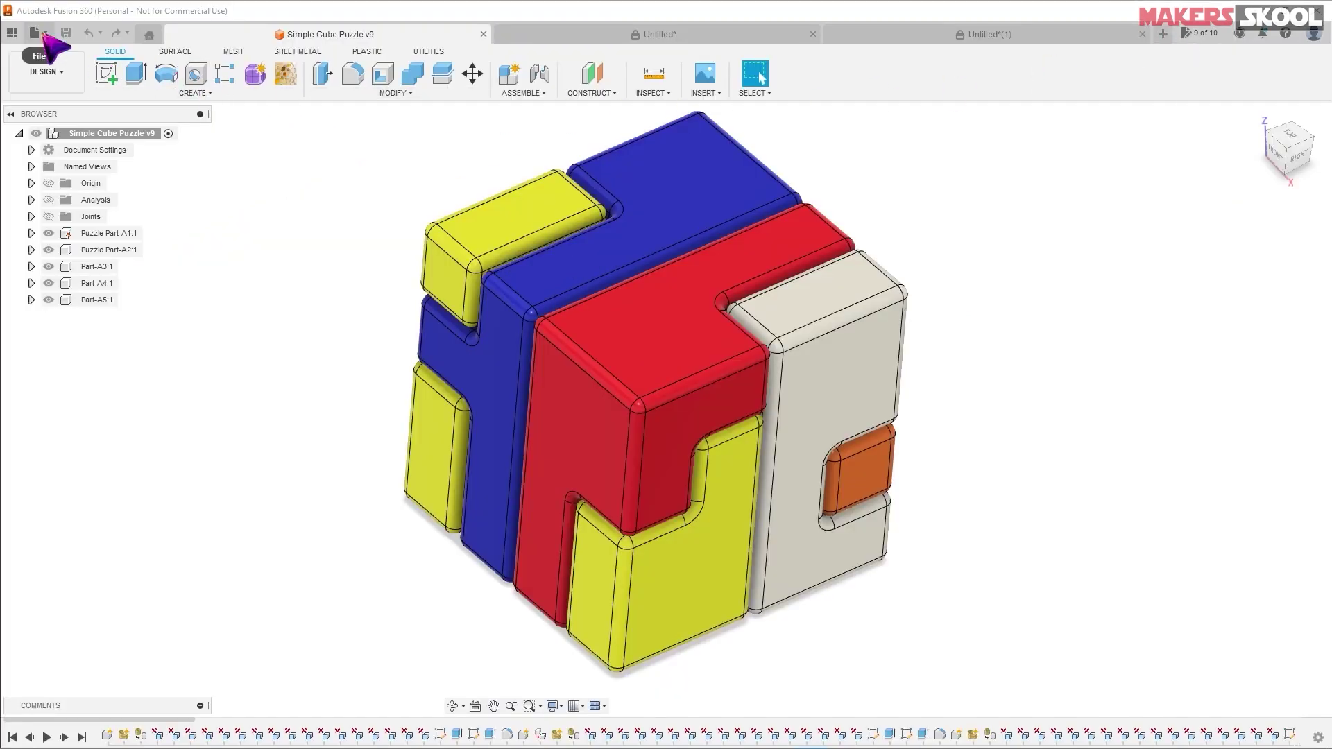
- Create a new blank design, Untitled(2), from the File menu
{"action": "left_click", "coordinate": [43, 33]}
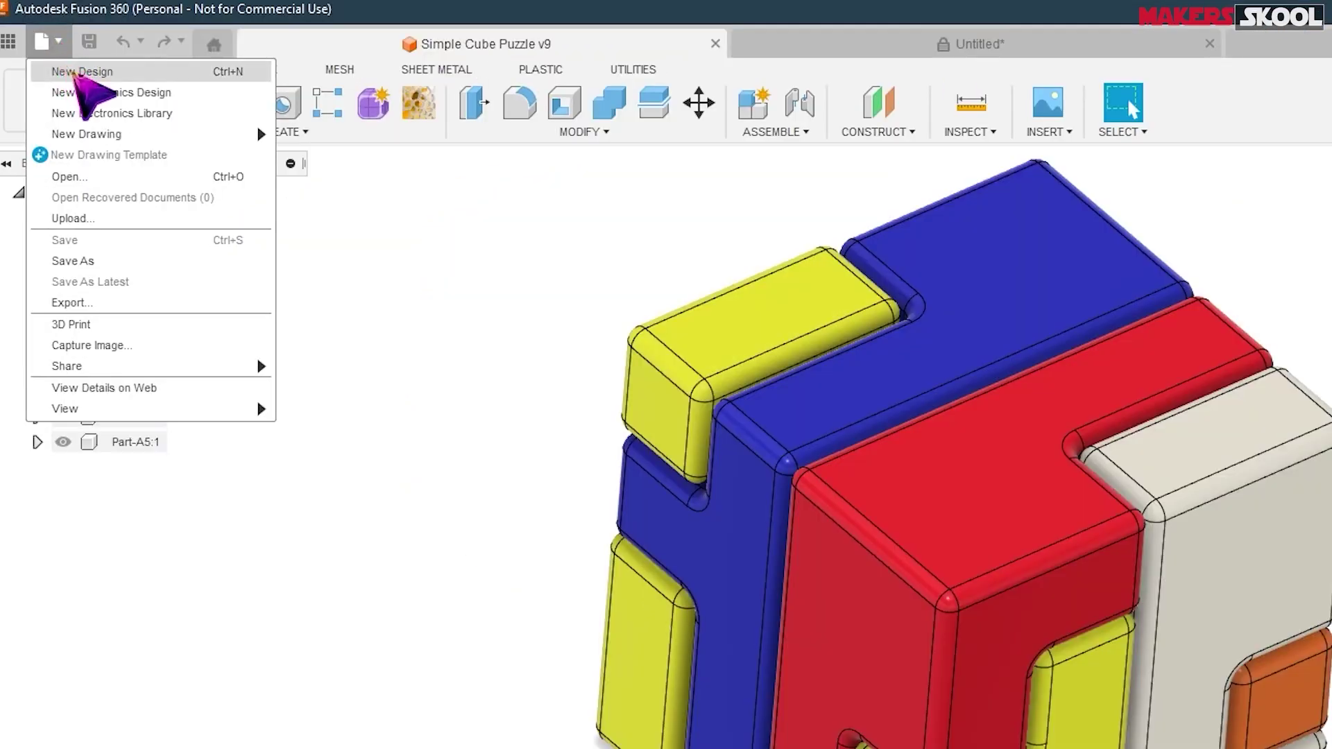
{"action": "left_click", "coordinate": [72, 72]}
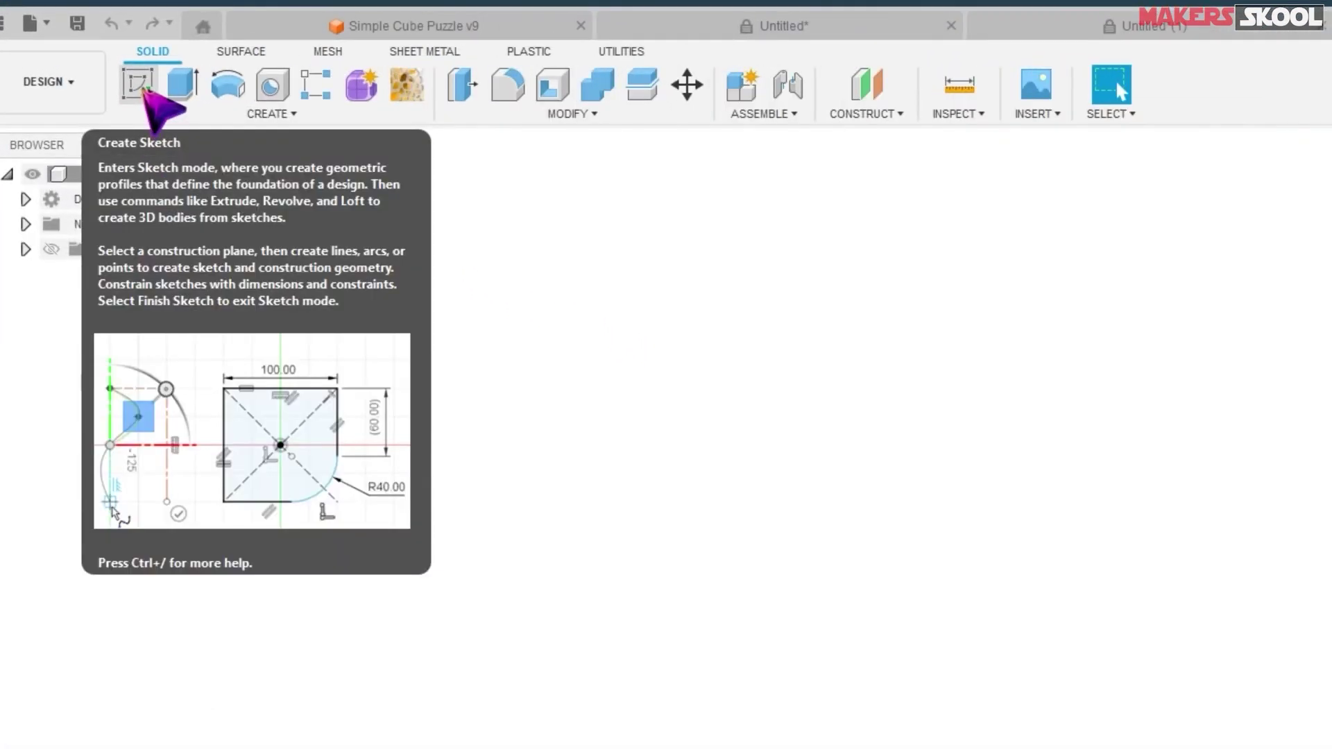
- Start a new sketch on the top XY origin plane
{"action": "left_click", "coordinate": [145, 90]}
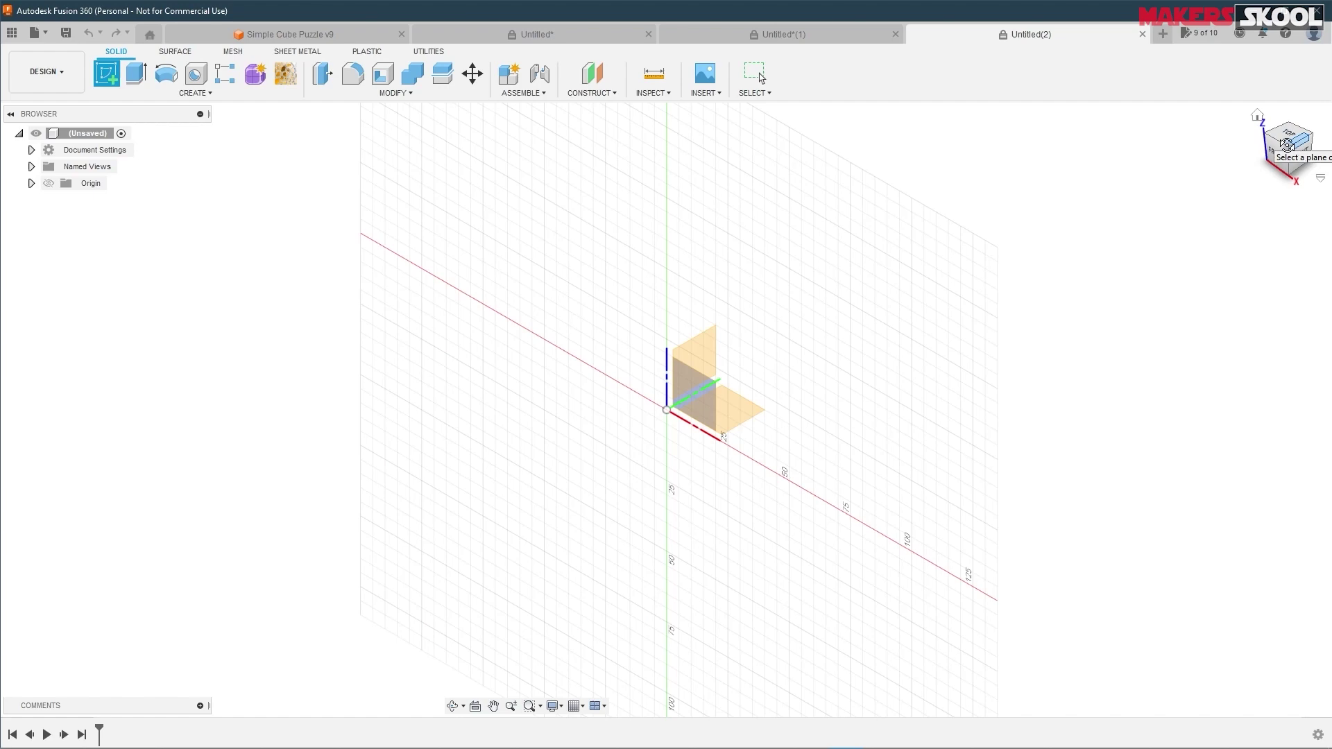
{"action": "left_click", "coordinate": [1287, 144]}
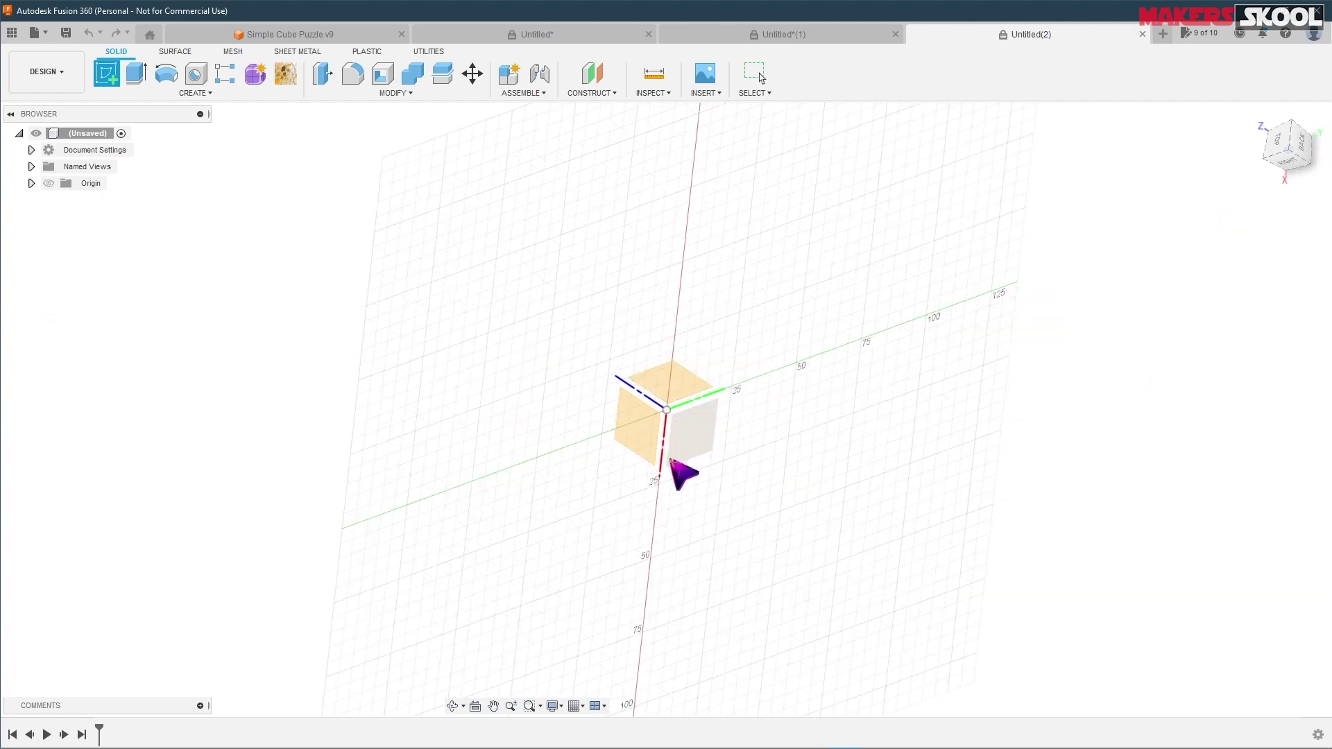
{"action": "middle_click_drag", "start_coordinate": [684, 470], "coordinate": [1317, 223], "text": "shift"}
{"action": "left_click", "coordinate": [1275, 148]}
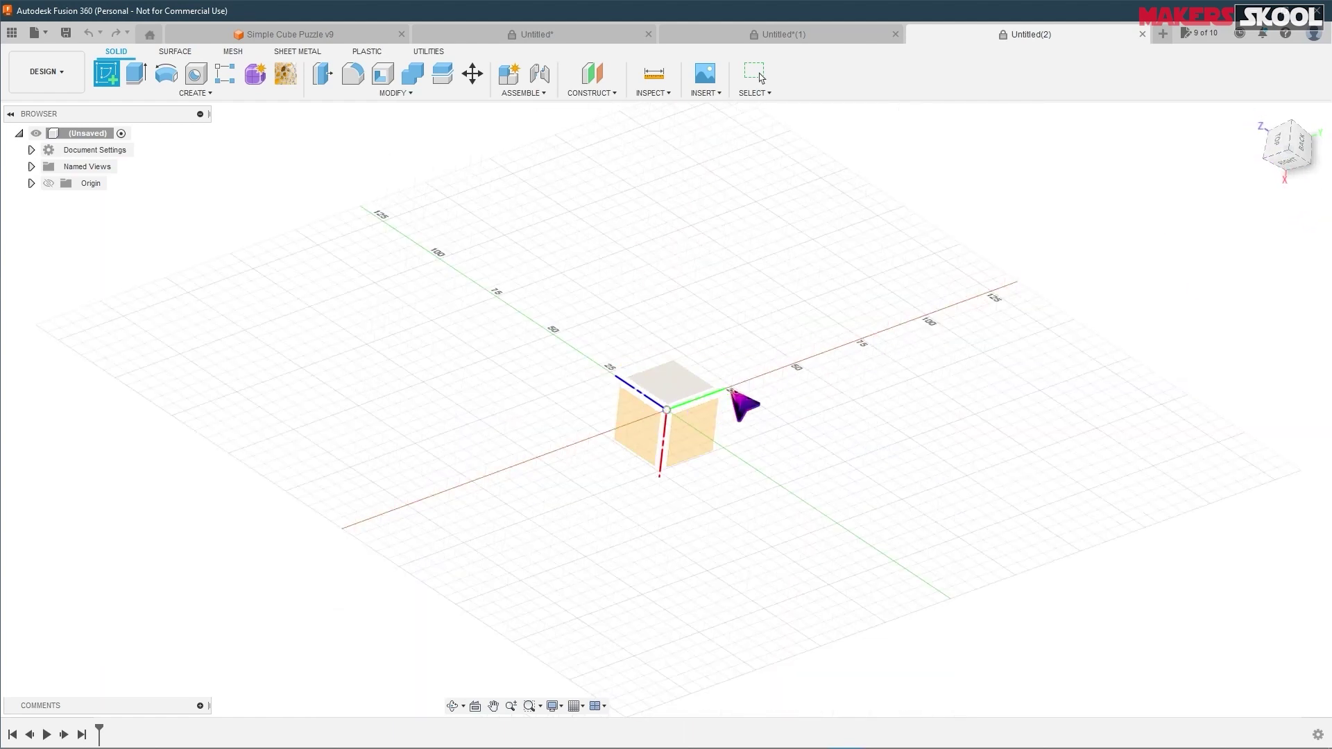
{"action": "mouse_move", "coordinate": [719, 392]}
{"action": "middle_mouse_down", "text": "shift"}
{"action": "mouse_move", "coordinate": [705, 446]}
{"action": "mouse_move", "coordinate": [637, 402]}
{"action": "mouse_move", "coordinate": [712, 385]}
{"action": "middle_mouse_up", "text": "shift"}
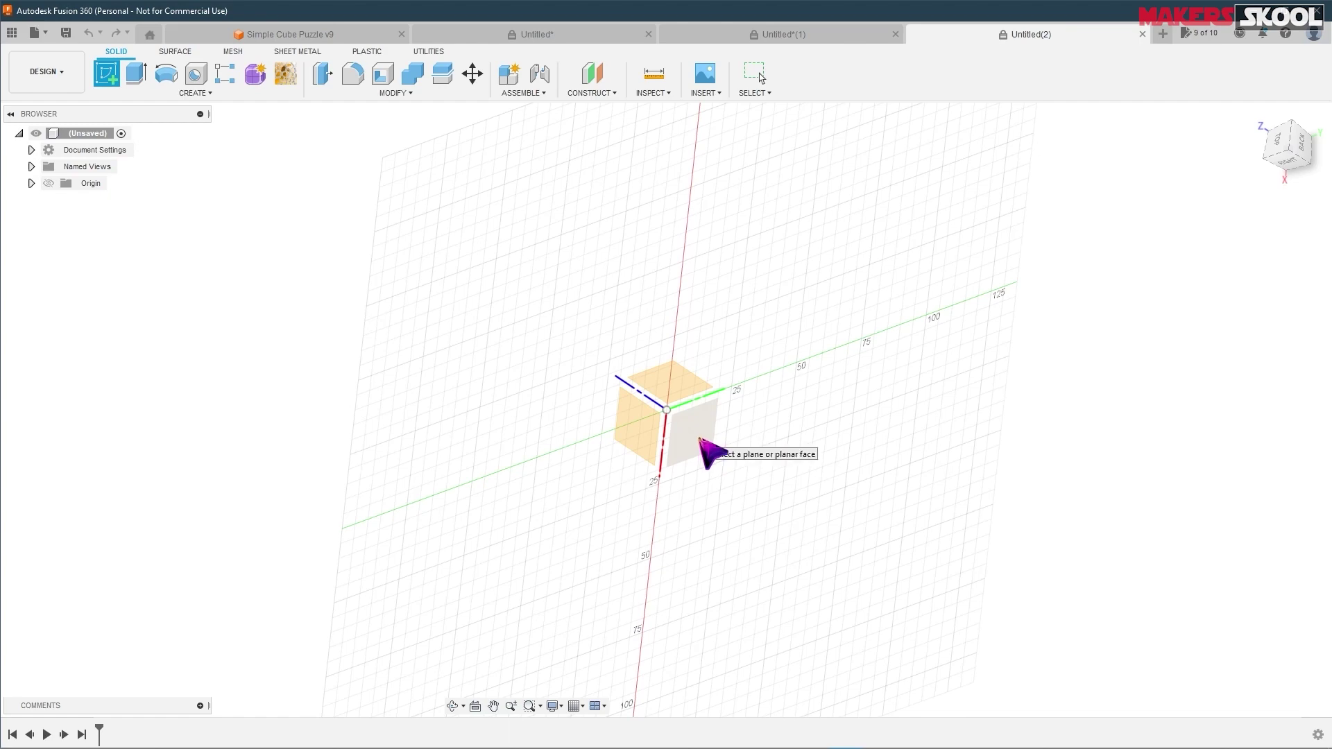
{"action": "left_click", "coordinate": [702, 442]}
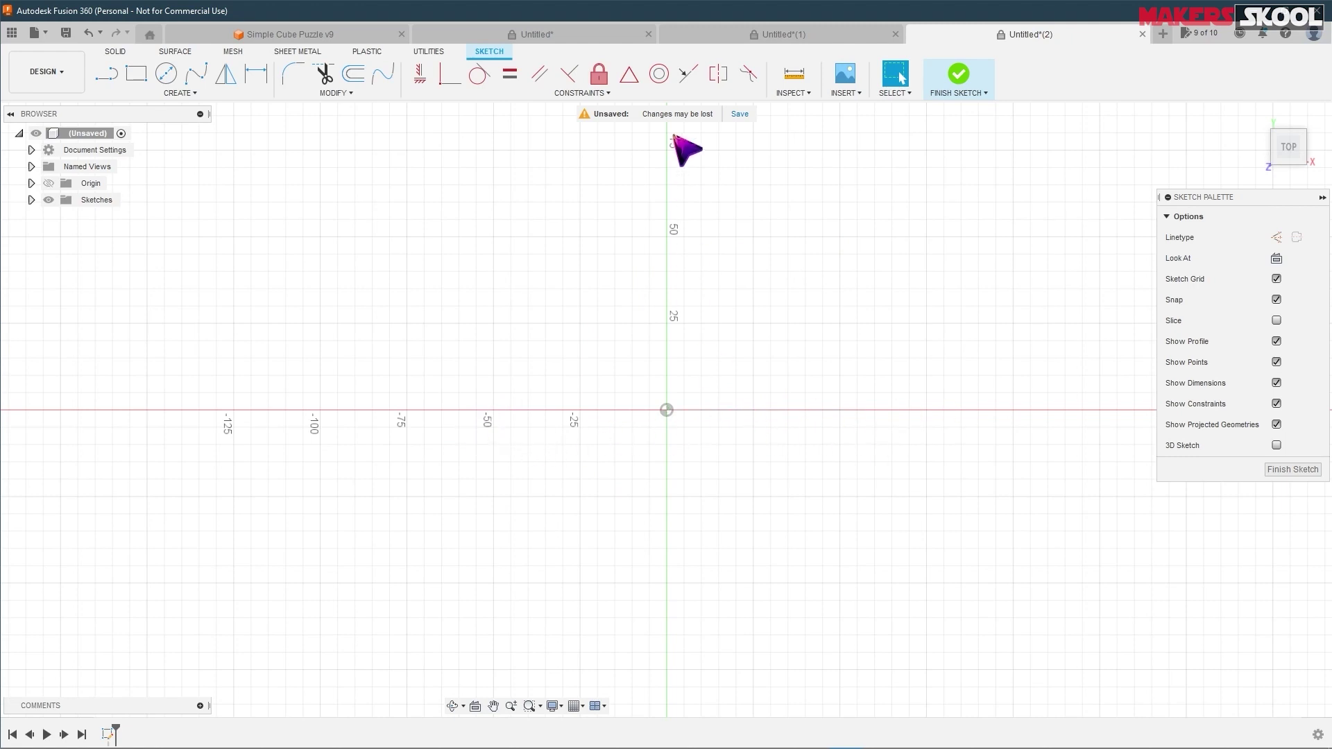
- Draw a two-point rectangle above and right of the origin, then finish the sketch
{"action": "mouse_move", "coordinate": [1280, 120]}
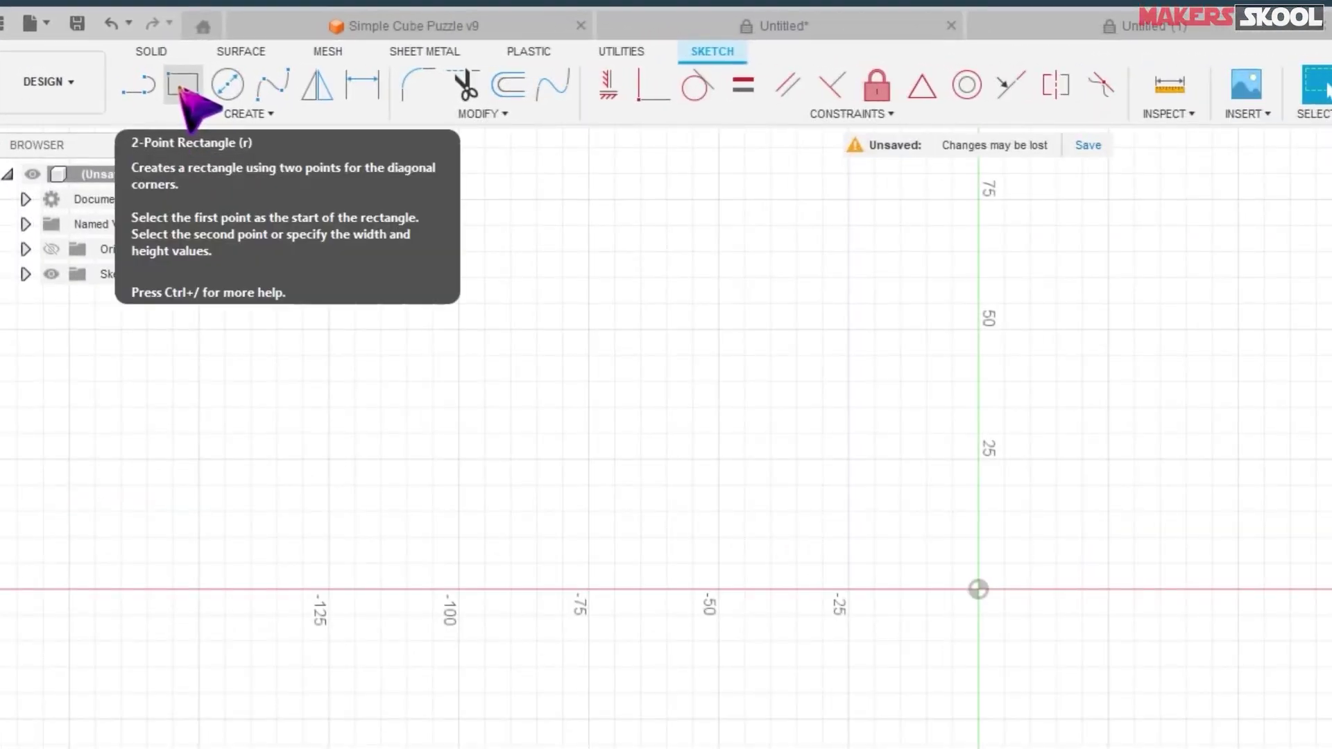
{"action": "left_click", "coordinate": [183, 86]}
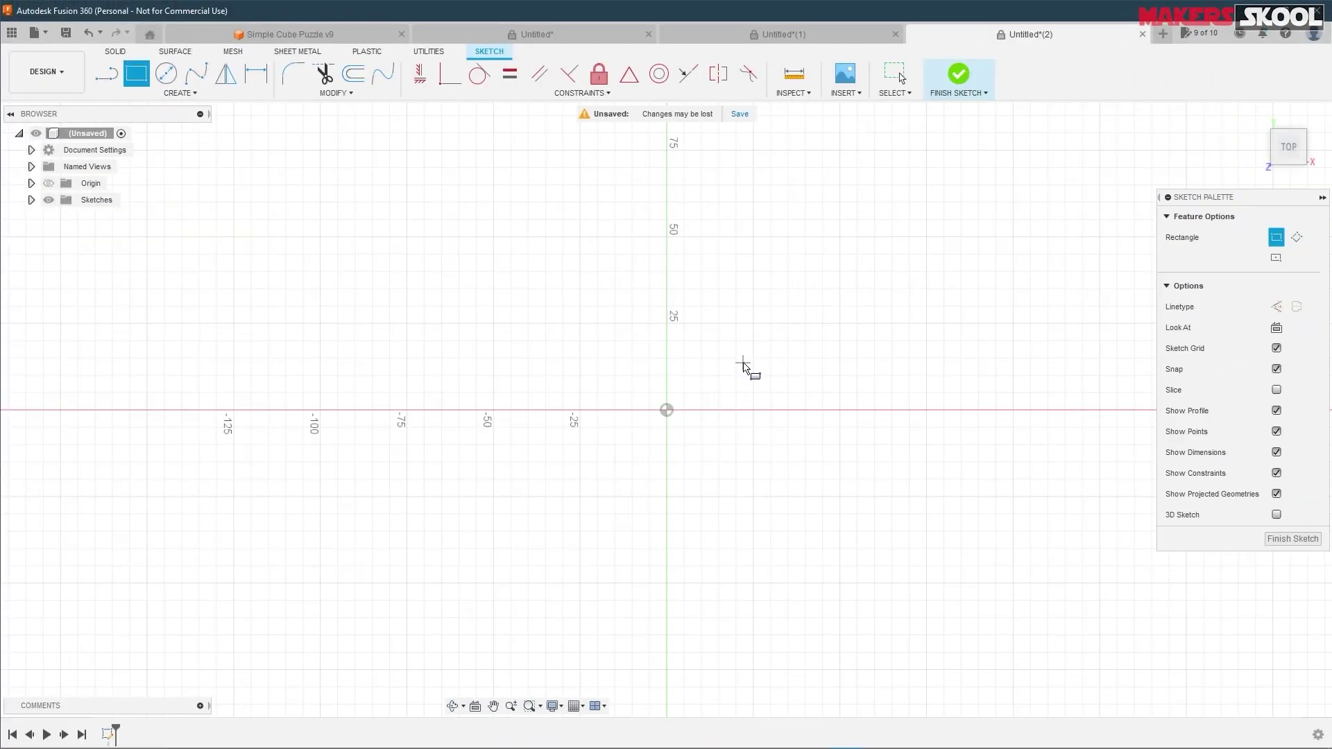
{"action": "left_click", "coordinate": [743, 363]}
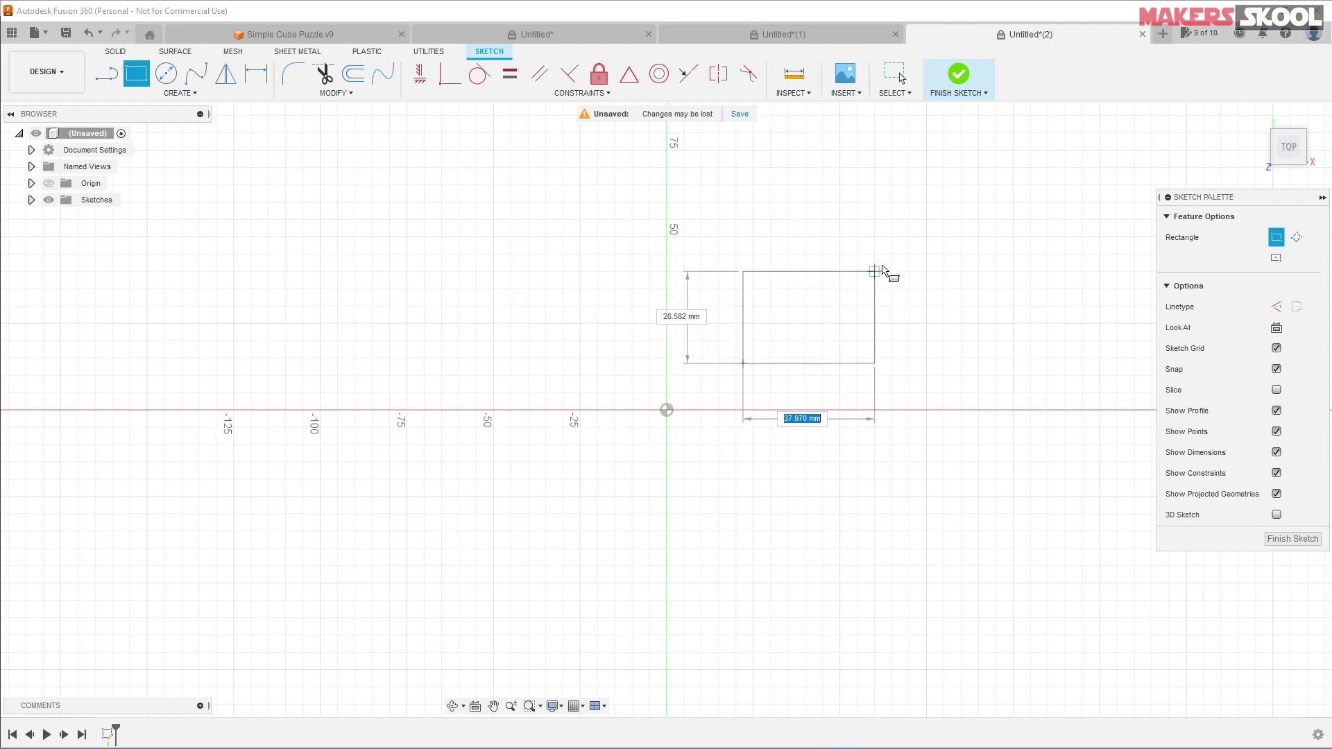
{"action": "left_click", "coordinate": [990, 206]}
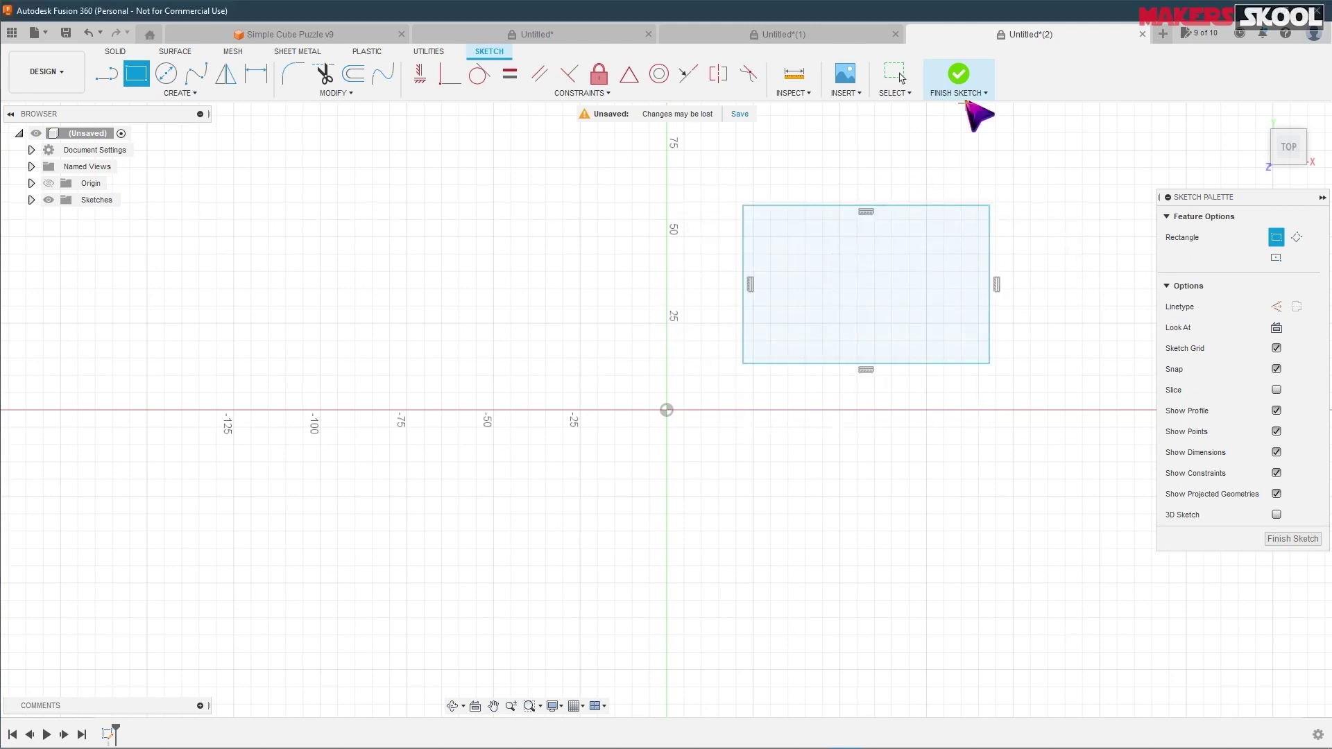
{"action": "left_click", "coordinate": [959, 76]}
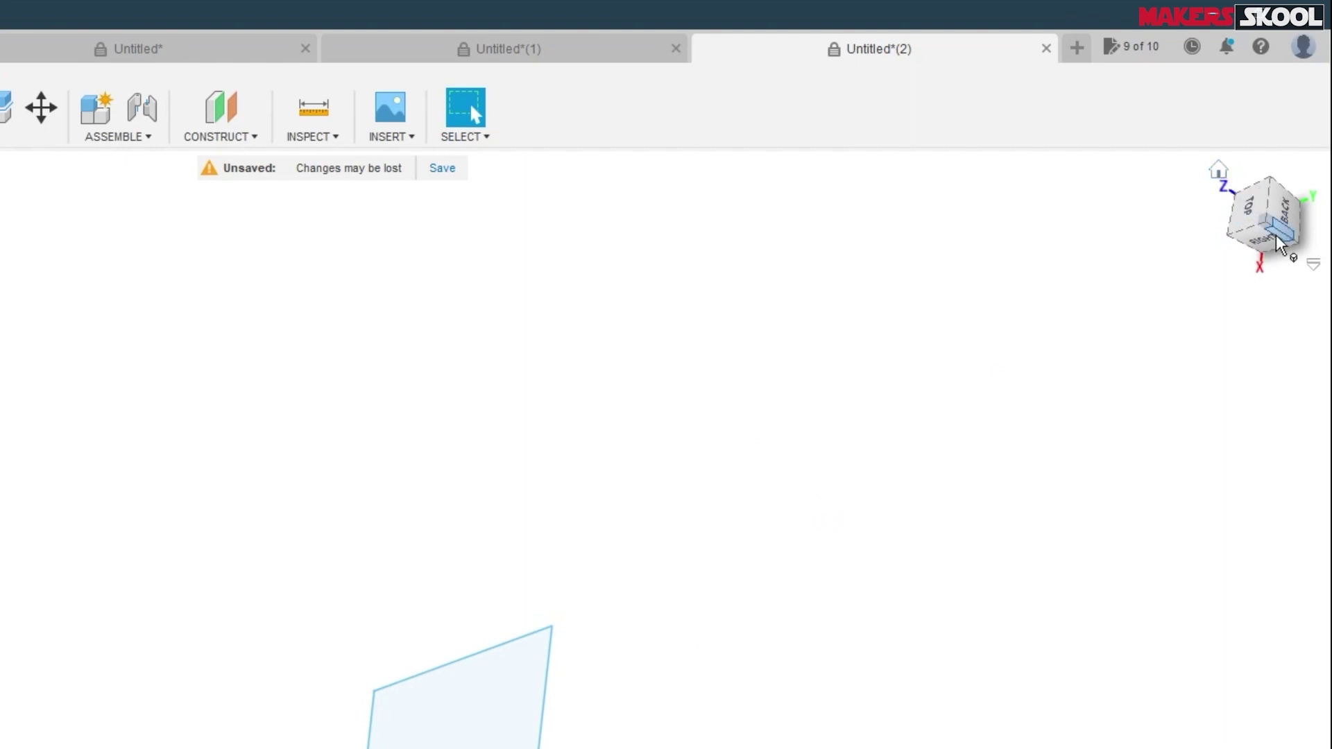
{"action": "left_click", "coordinate": [1224, 174]}
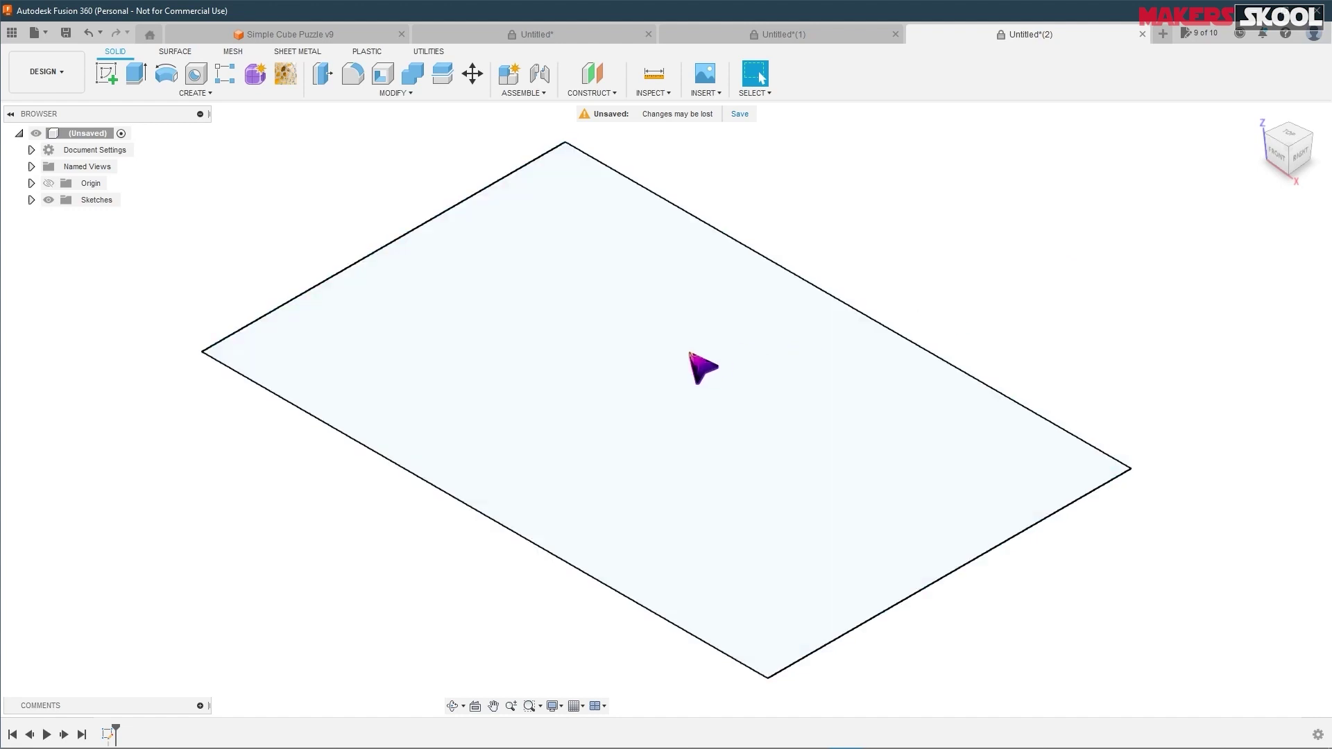
{"action": "scroll", "coordinate": [690, 353], "scroll_direction": "down", "scroll_amount": 2}
{"action": "scroll", "coordinate": [692, 353], "scroll_direction": "up", "scroll_amount": 4}
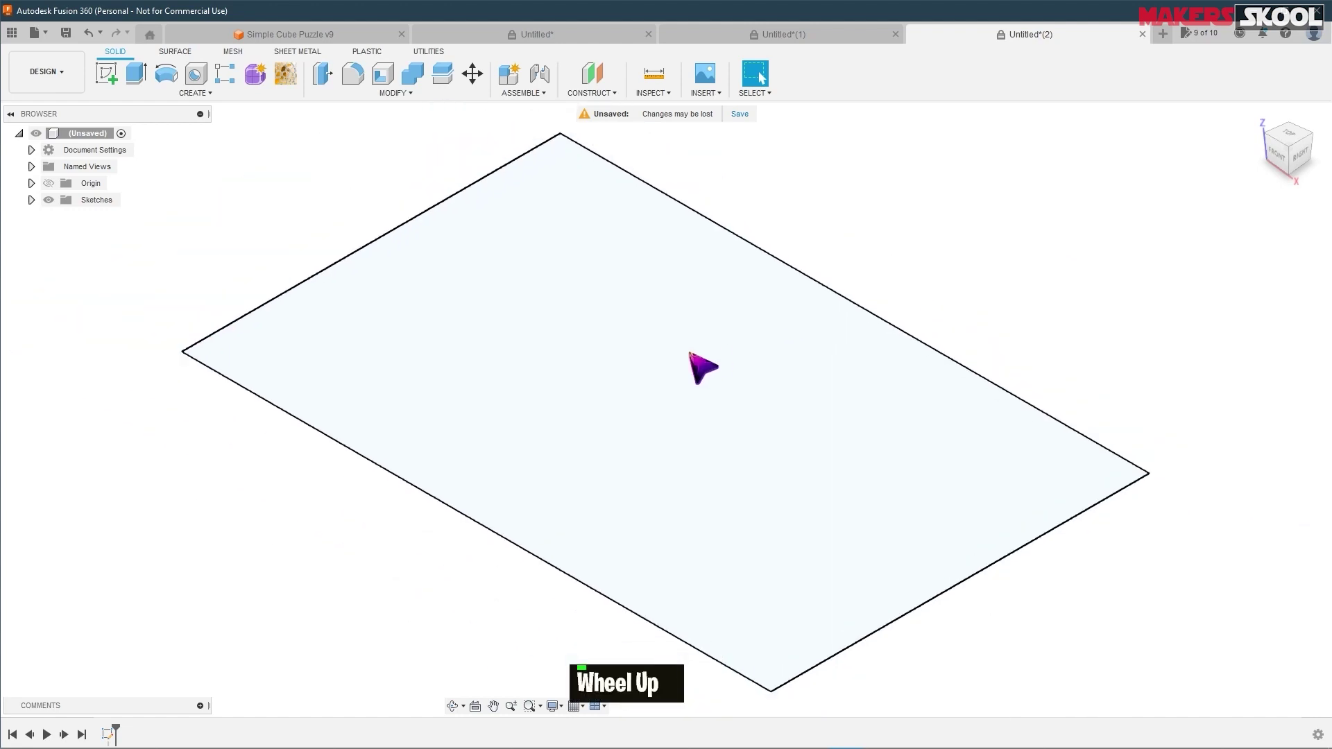
{"action": "scroll", "coordinate": [694, 351], "scroll_direction": "down", "scroll_amount": 2}
{"action": "scroll", "coordinate": [694, 351], "scroll_direction": "up", "scroll_amount": 4}
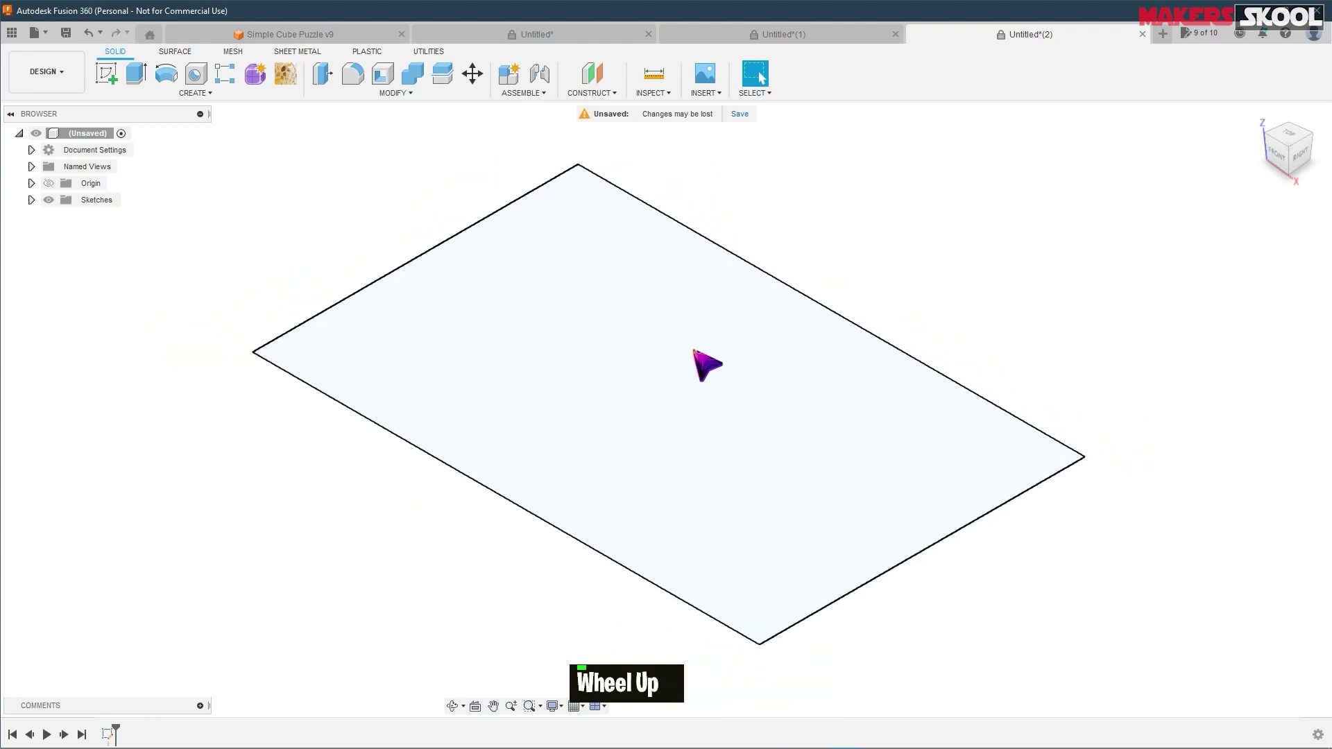
{"action": "scroll", "coordinate": [694, 351], "scroll_direction": "down", "scroll_amount": 2}
{"action": "scroll", "coordinate": [694, 351], "scroll_direction": "up", "scroll_amount": 4}
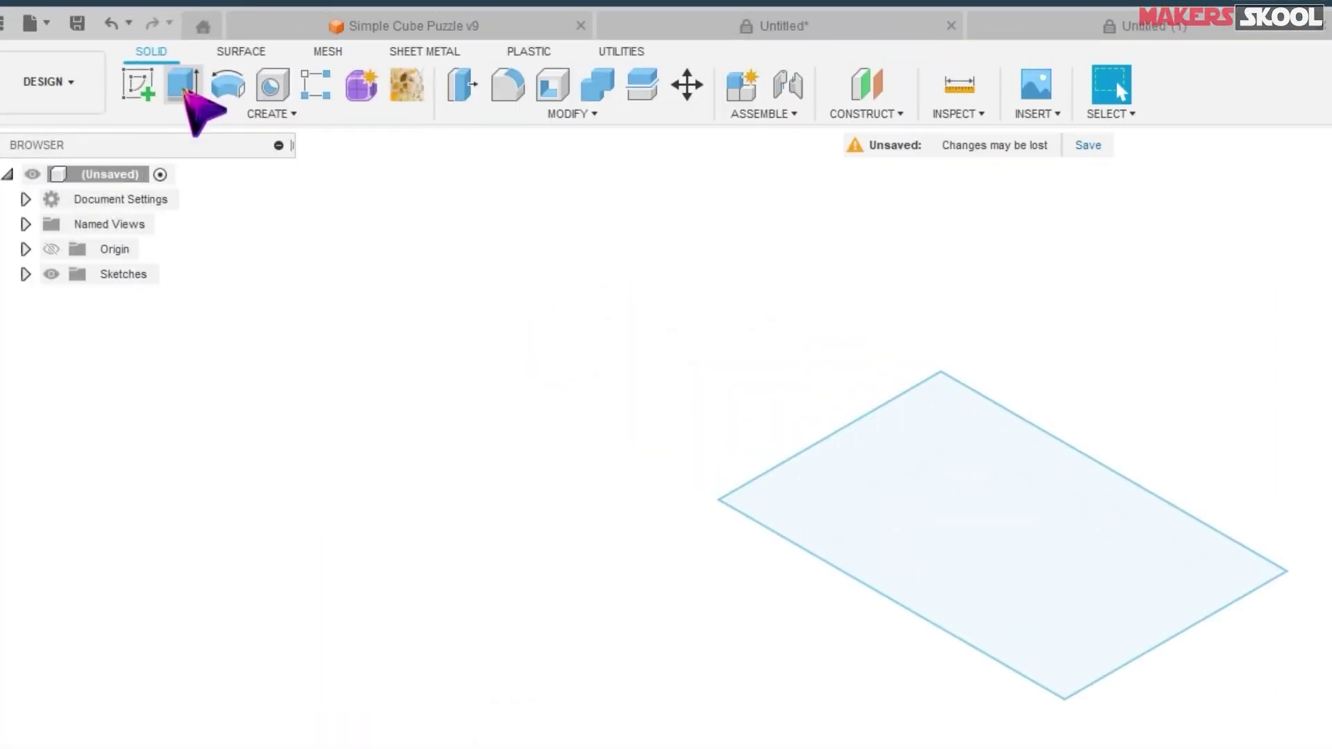
- Extrude the rectangle 45 mm into a new solid box body
{"action": "left_click", "coordinate": [183, 86]}
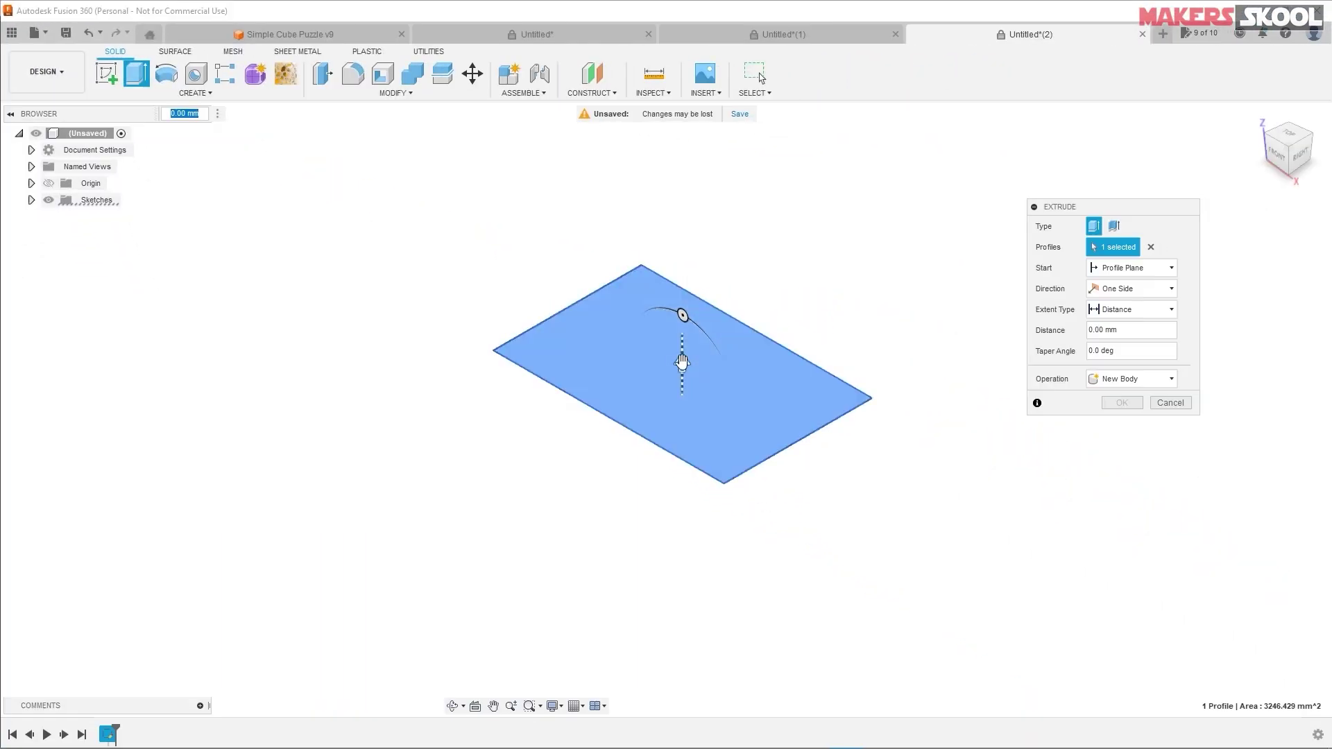
{"action": "left_click_drag", "start_coordinate": [682, 354], "coordinate": [682, 194]}
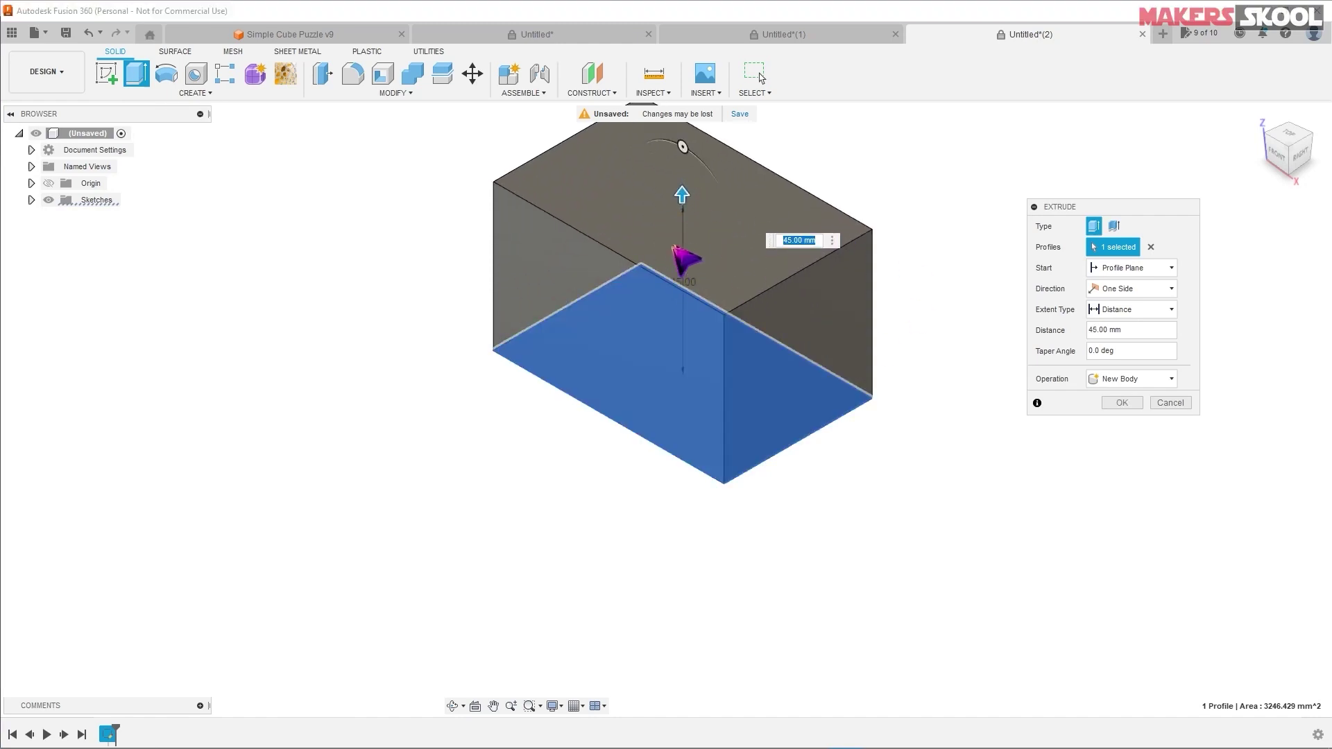
{"action": "left_click", "coordinate": [1128, 403]}
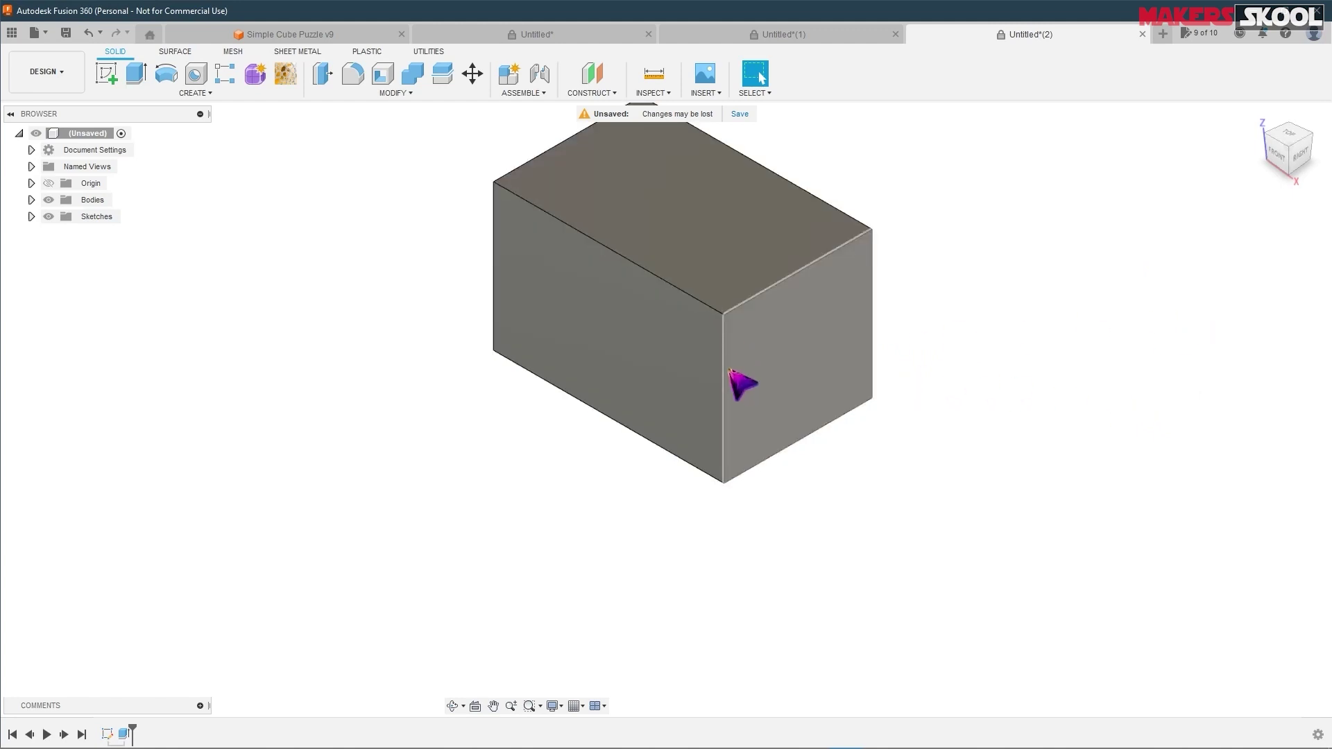
- Orbit, zoom and pan around the new box to inspect it
{"action": "middle_click_drag", "start_coordinate": [707, 330], "coordinate": [861, 252], "text": "shift"}
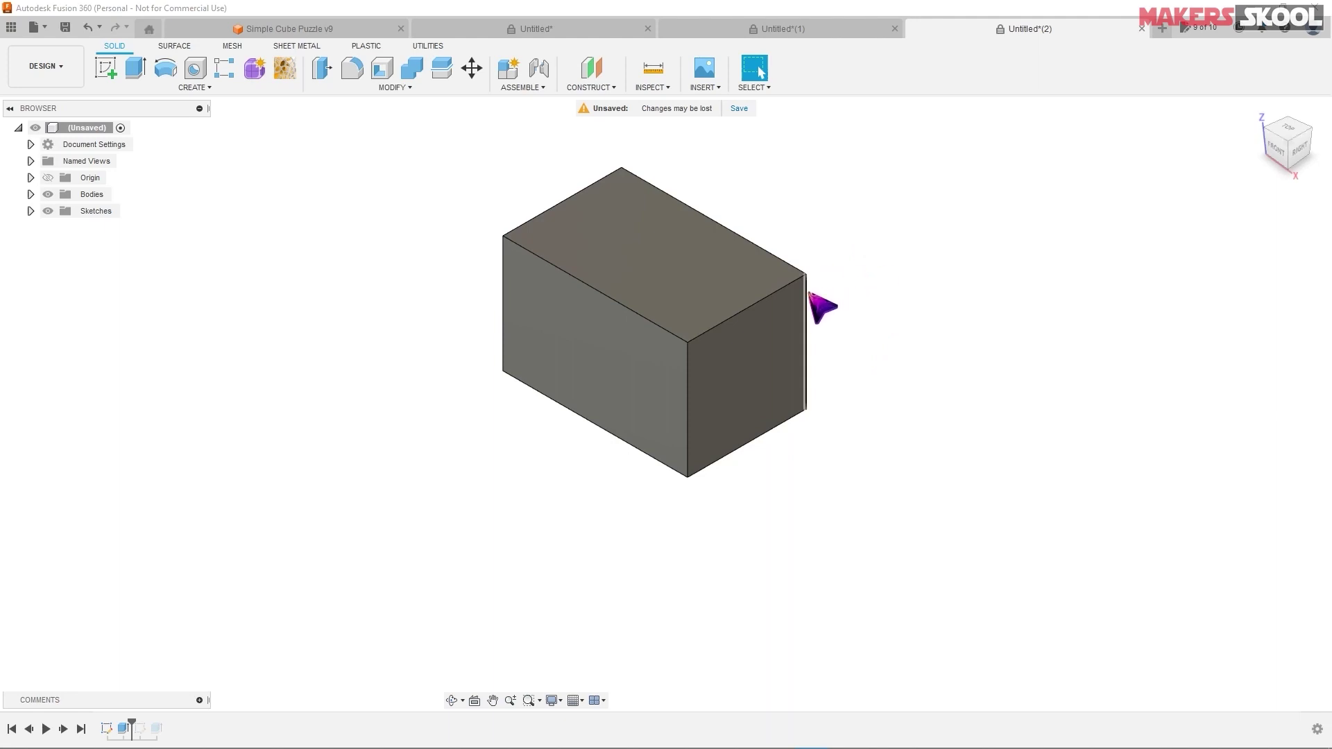
{"action": "scroll", "coordinate": [761, 342], "scroll_direction": "down", "scroll_amount": 1}
{"action": "scroll", "coordinate": [746, 326], "scroll_direction": "up", "scroll_amount": 1}
{"action": "scroll", "coordinate": [743, 325], "scroll_direction": "up", "scroll_amount": 1}
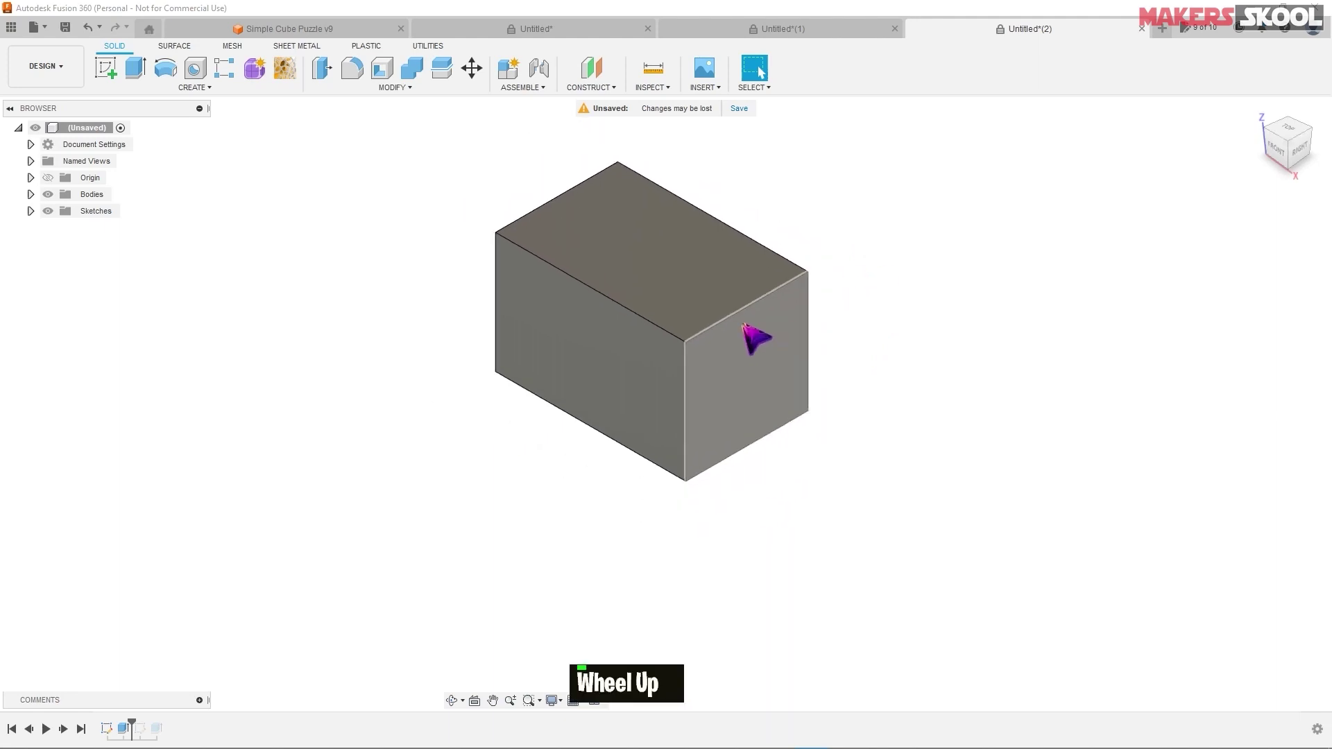
{"action": "scroll", "coordinate": [743, 325], "scroll_direction": "down", "scroll_amount": 2}
{"action": "scroll", "coordinate": [743, 325], "scroll_direction": "up", "scroll_amount": 3}
{"action": "scroll", "coordinate": [743, 325], "scroll_direction": "down", "scroll_amount": 3}
{"action": "scroll", "coordinate": [743, 325], "scroll_direction": "up", "scroll_amount": 3}
{"action": "scroll", "coordinate": [745, 326], "scroll_direction": "down", "scroll_amount": 1}
{"action": "scroll", "coordinate": [744, 326], "scroll_direction": "up", "scroll_amount": 1}
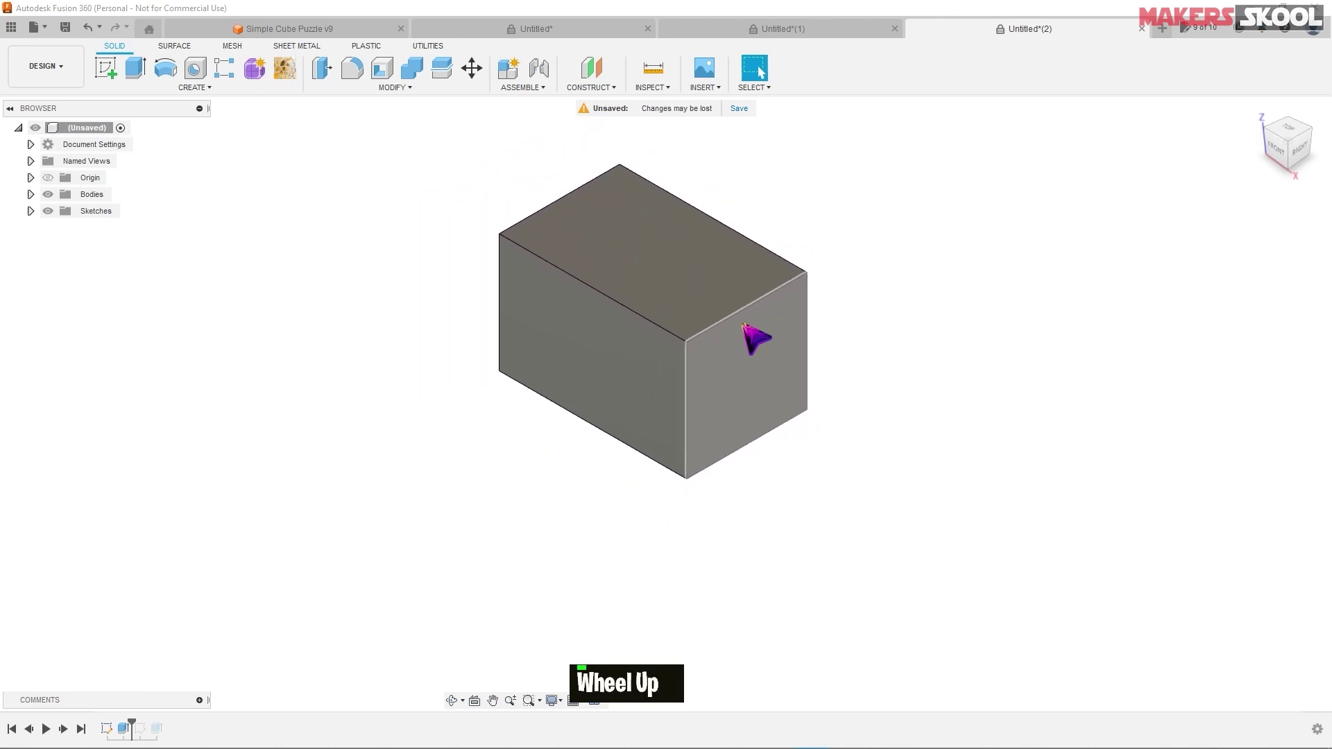
{"action": "scroll", "coordinate": [745, 326], "scroll_direction": "down", "scroll_amount": 2}
{"action": "scroll", "coordinate": [744, 326], "scroll_direction": "up", "scroll_amount": 2}
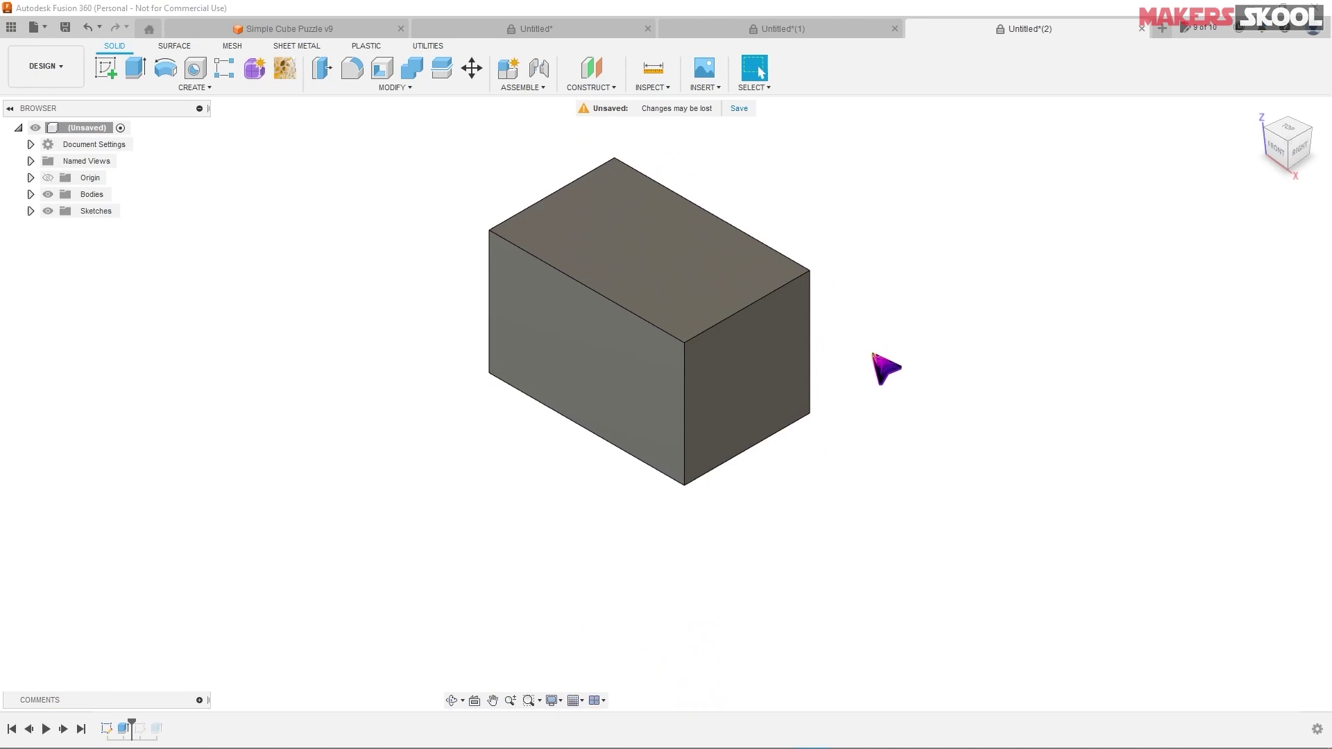
{"action": "middle_click_drag", "start_coordinate": [874, 354], "coordinate": [817, 361]}
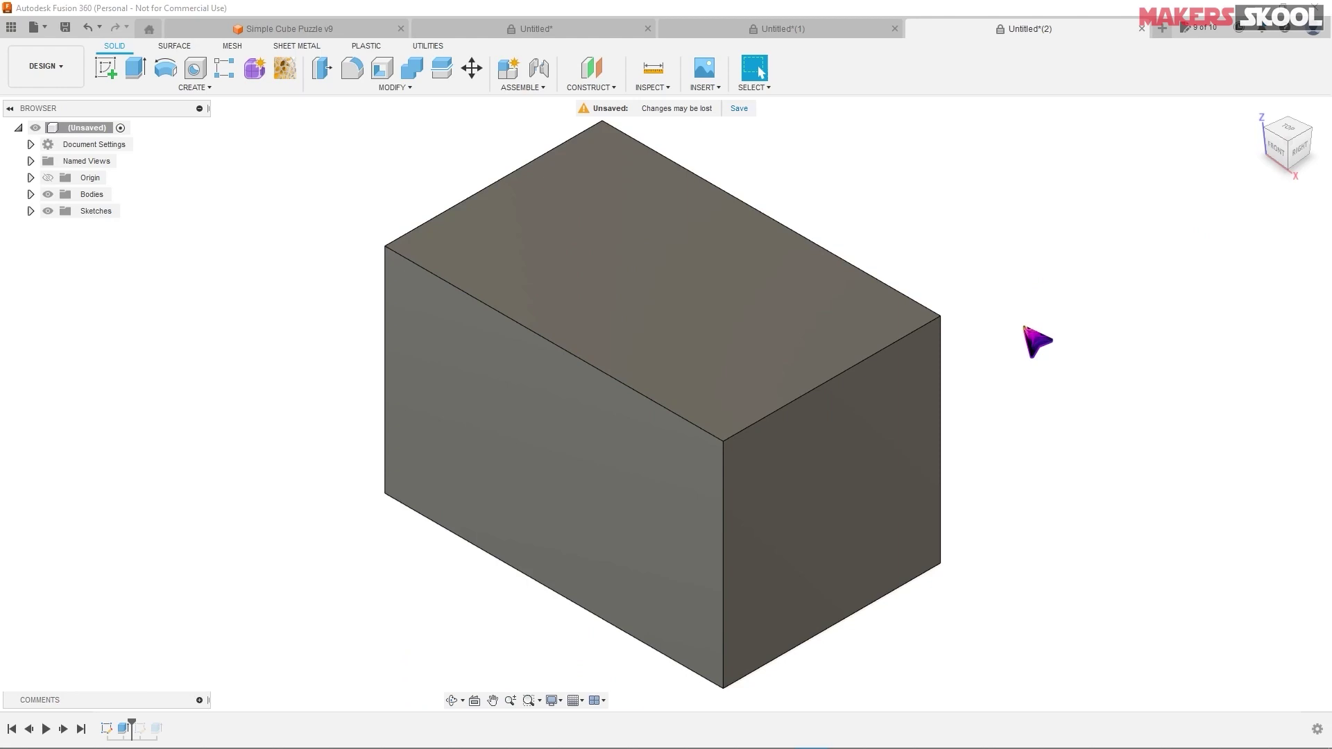
{"action": "key", "text": "shift"}
{"action": "middle_click_drag", "start_coordinate": [1022, 339], "coordinate": [1032, 374], "text": "shift"}
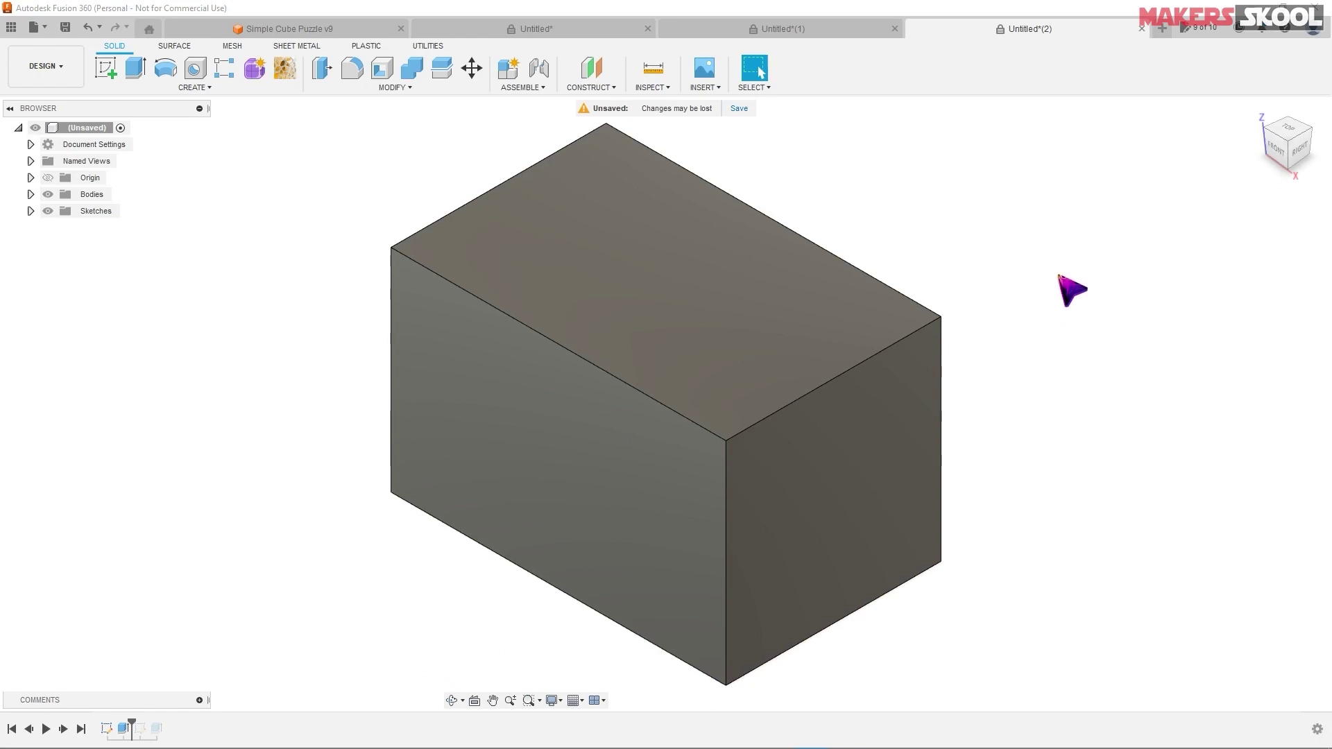
{"action": "scroll", "coordinate": [805, 368], "scroll_direction": "down", "scroll_amount": 3}
{"action": "scroll", "coordinate": [804, 368], "scroll_direction": "down", "scroll_amount": 5}
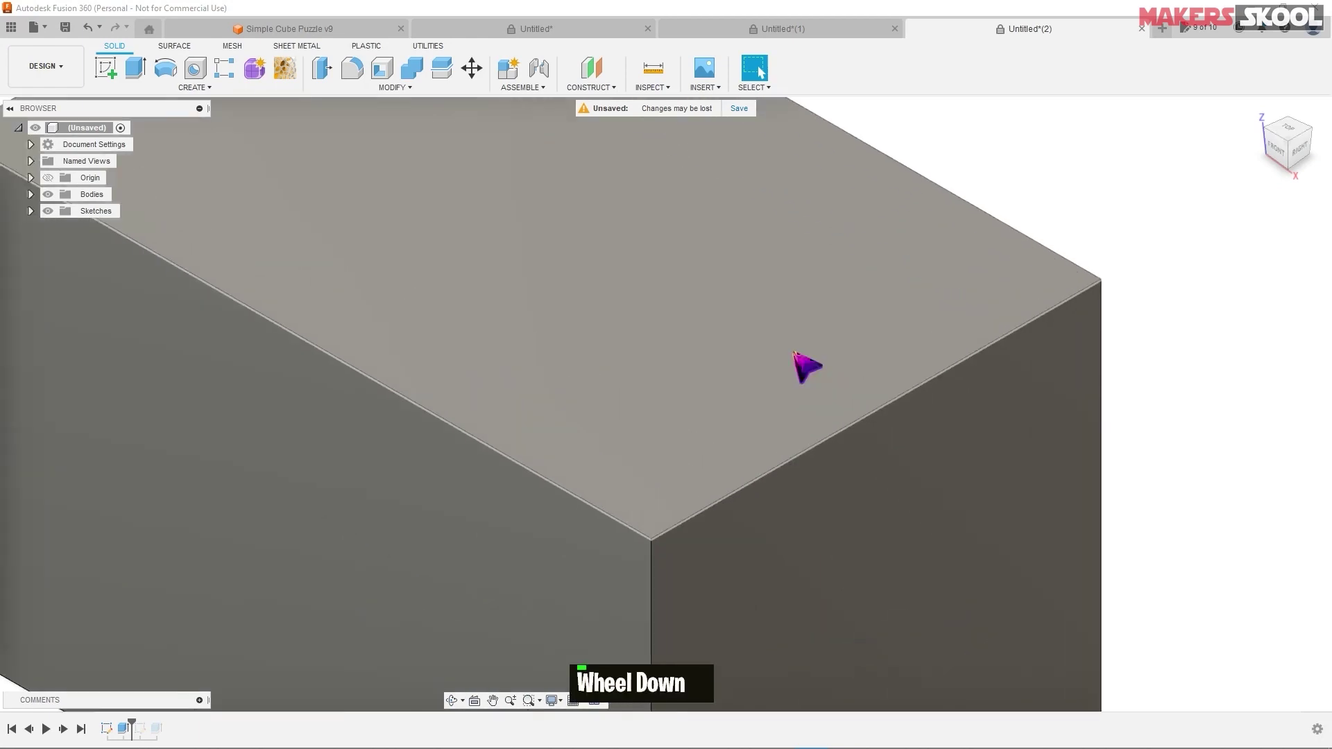
{"action": "scroll", "coordinate": [805, 367], "scroll_direction": "up", "scroll_amount": 10}
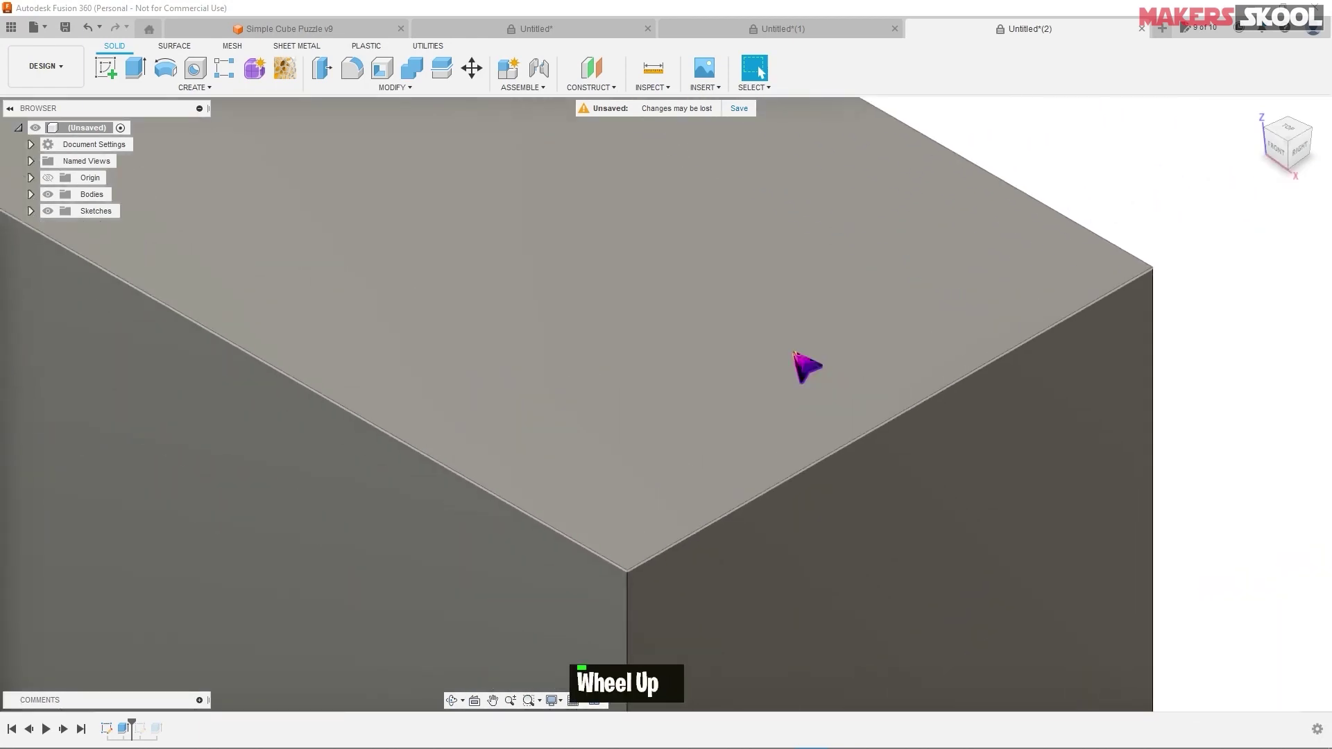
{"action": "scroll", "coordinate": [805, 365], "scroll_direction": "up", "scroll_amount": 3}
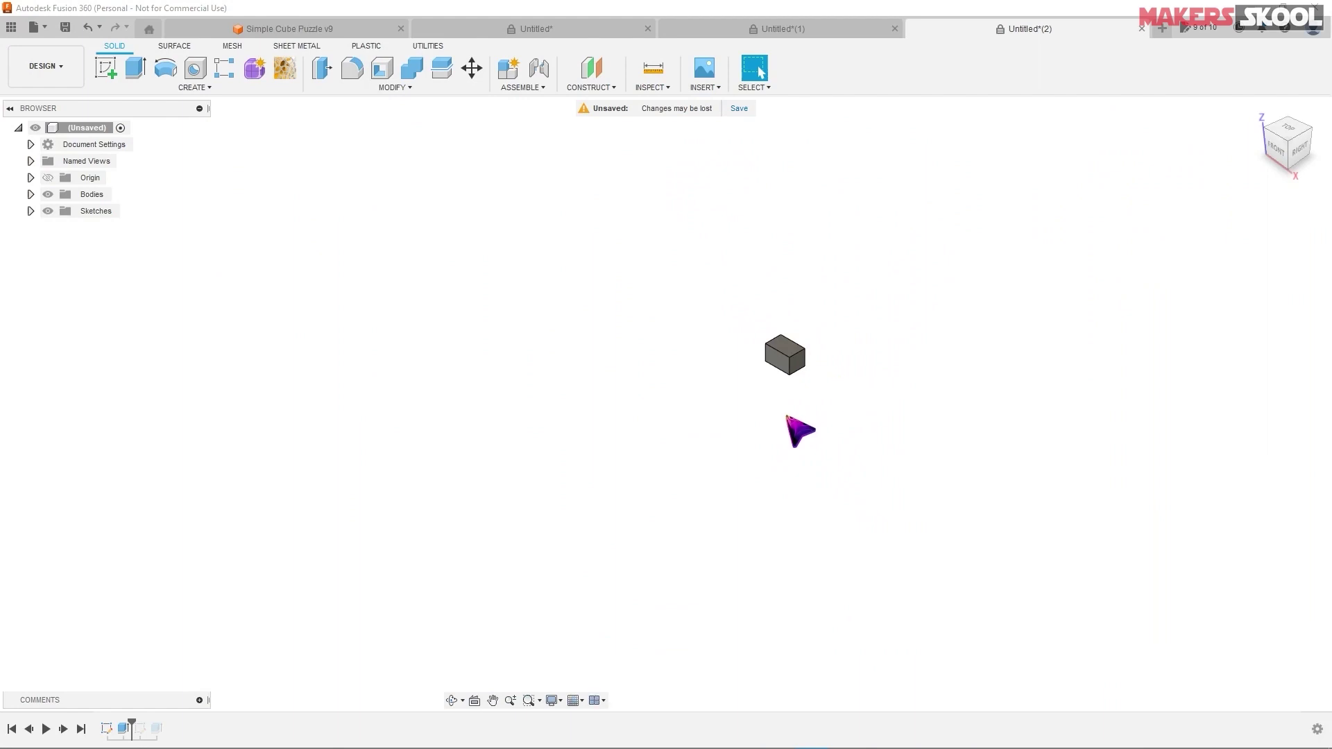
{"action": "middle_click", "coordinate": [833, 396]}
{"action": "middle_click", "coordinate": [832, 396]}
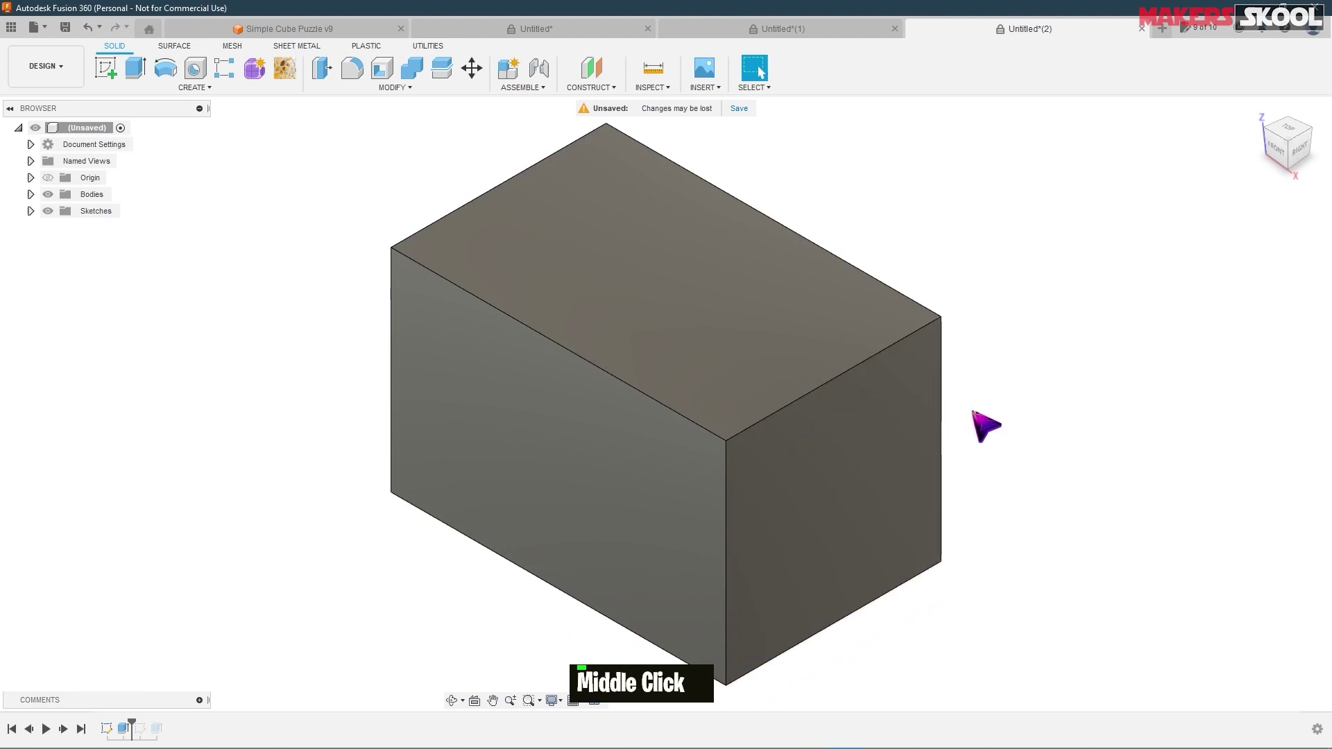
{"action": "middle_click_drag", "start_coordinate": [985, 425], "coordinate": [54, 408]}
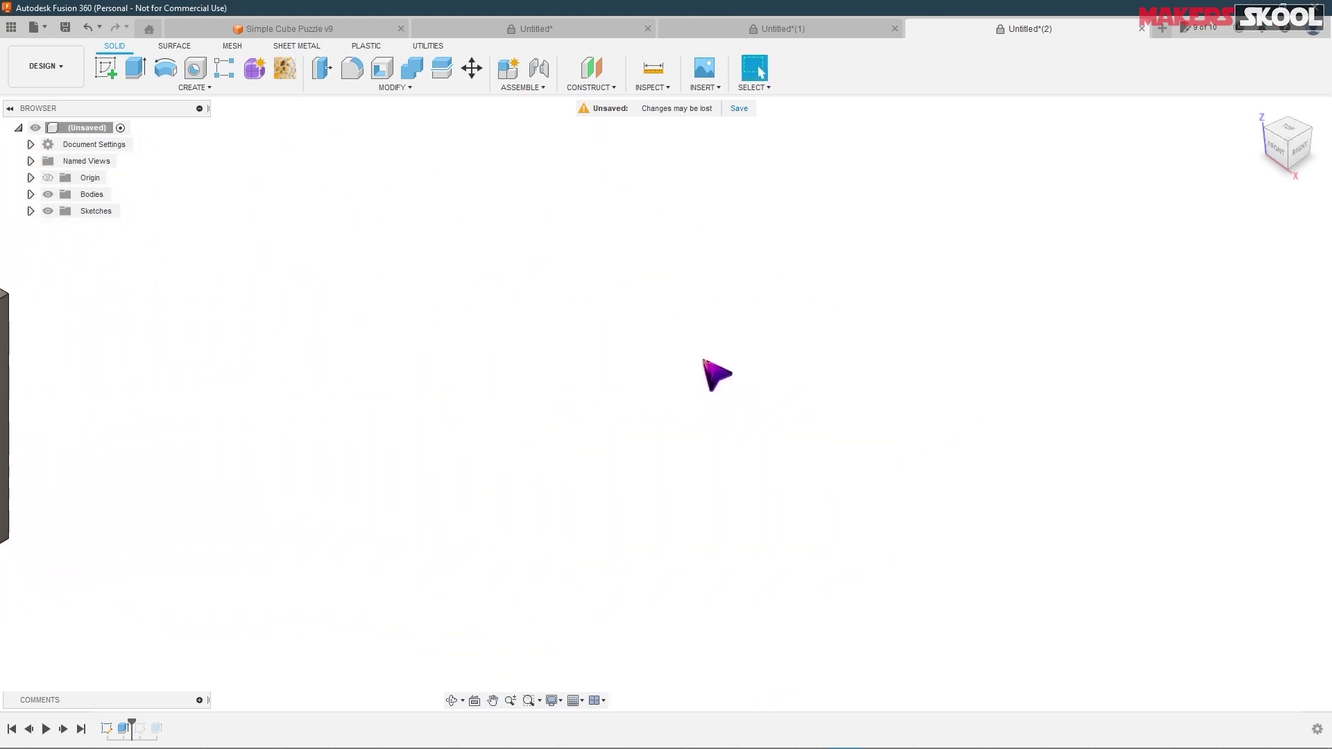
{"action": "middle_click", "coordinate": [693, 368]}
{"action": "middle_click", "coordinate": [694, 369]}
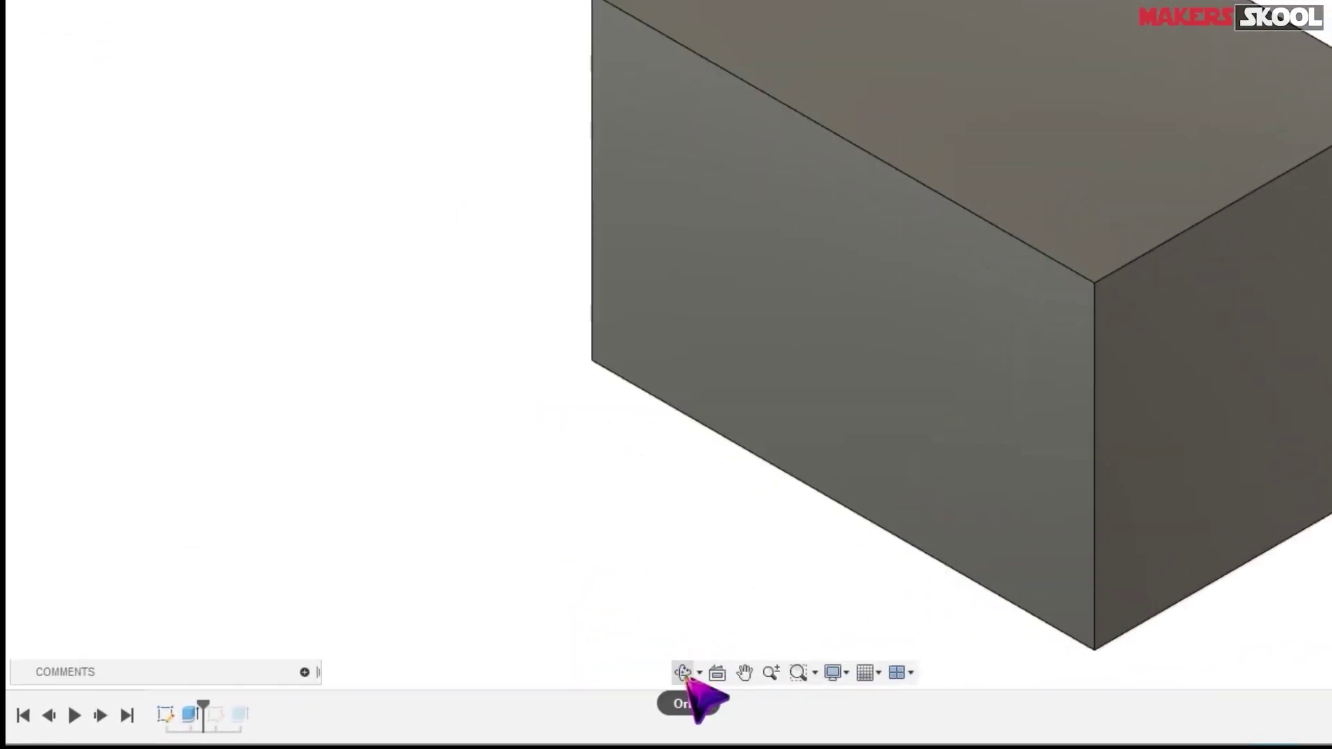
{"action": "left_click", "coordinate": [682, 672]}
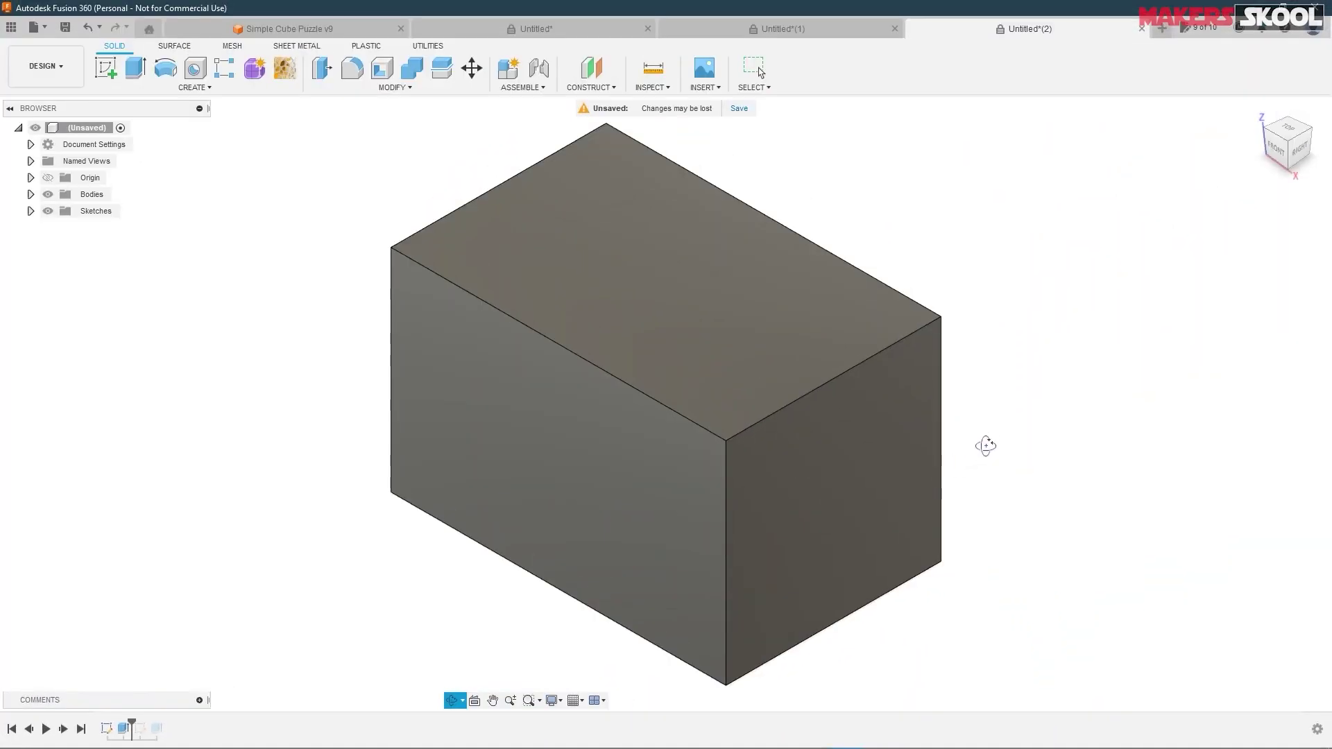
{"action": "left_click_drag", "start_coordinate": [986, 445], "coordinate": [994, 359]}
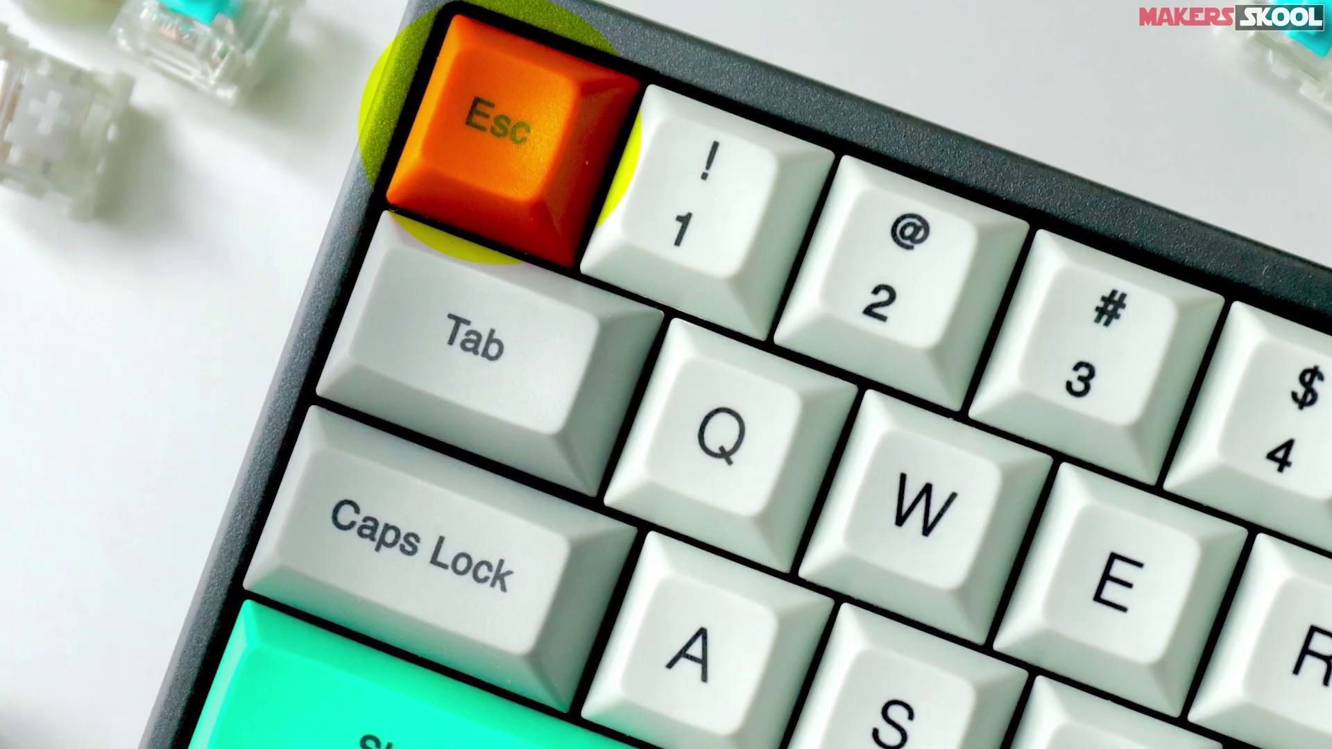
{"action": "key", "text": "Escape"}
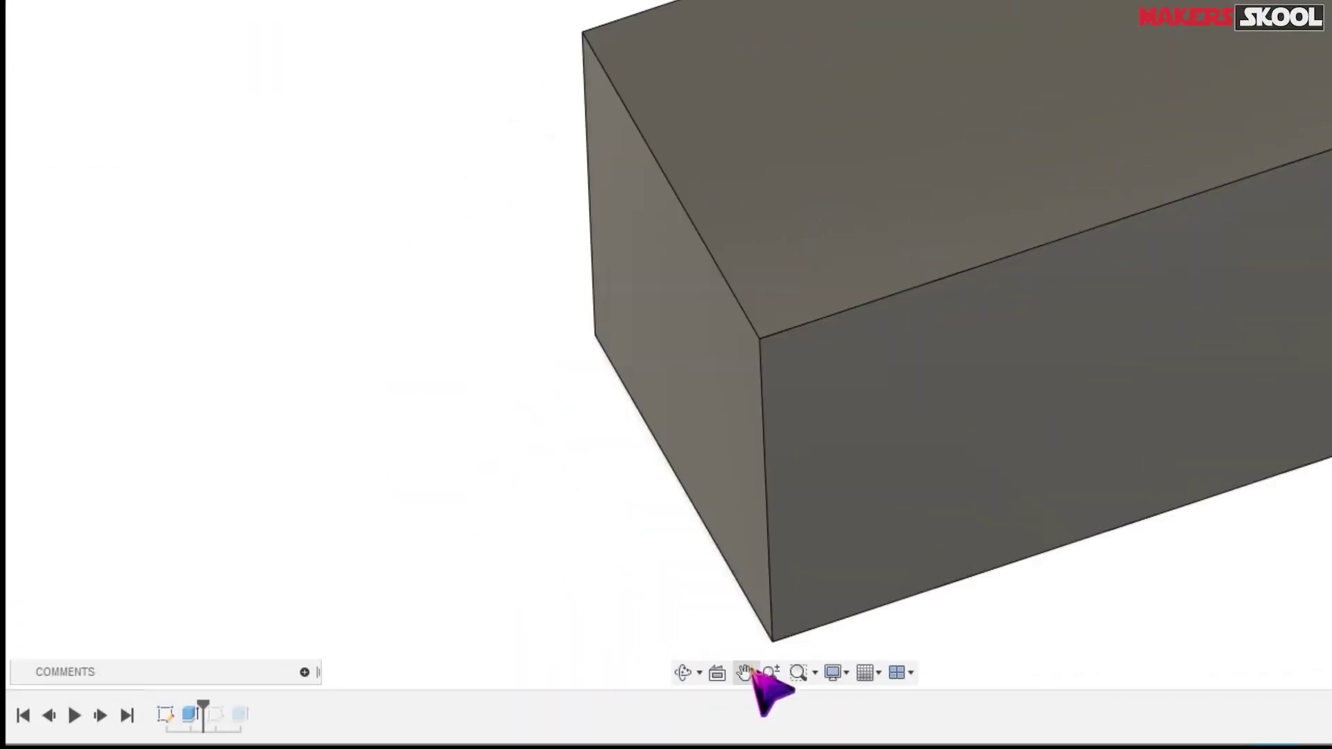
{"action": "left_click", "coordinate": [746, 674]}
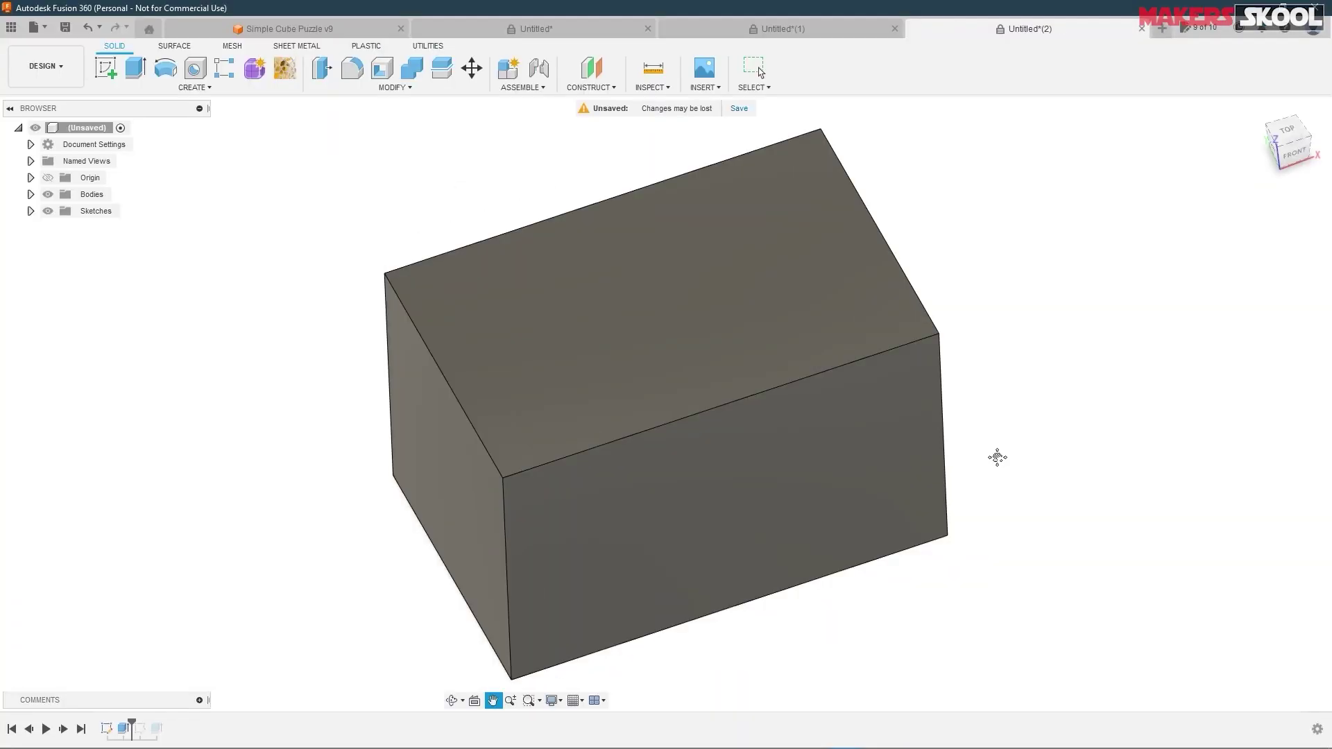
{"action": "left_click_drag", "start_coordinate": [996, 455], "coordinate": [977, 384]}
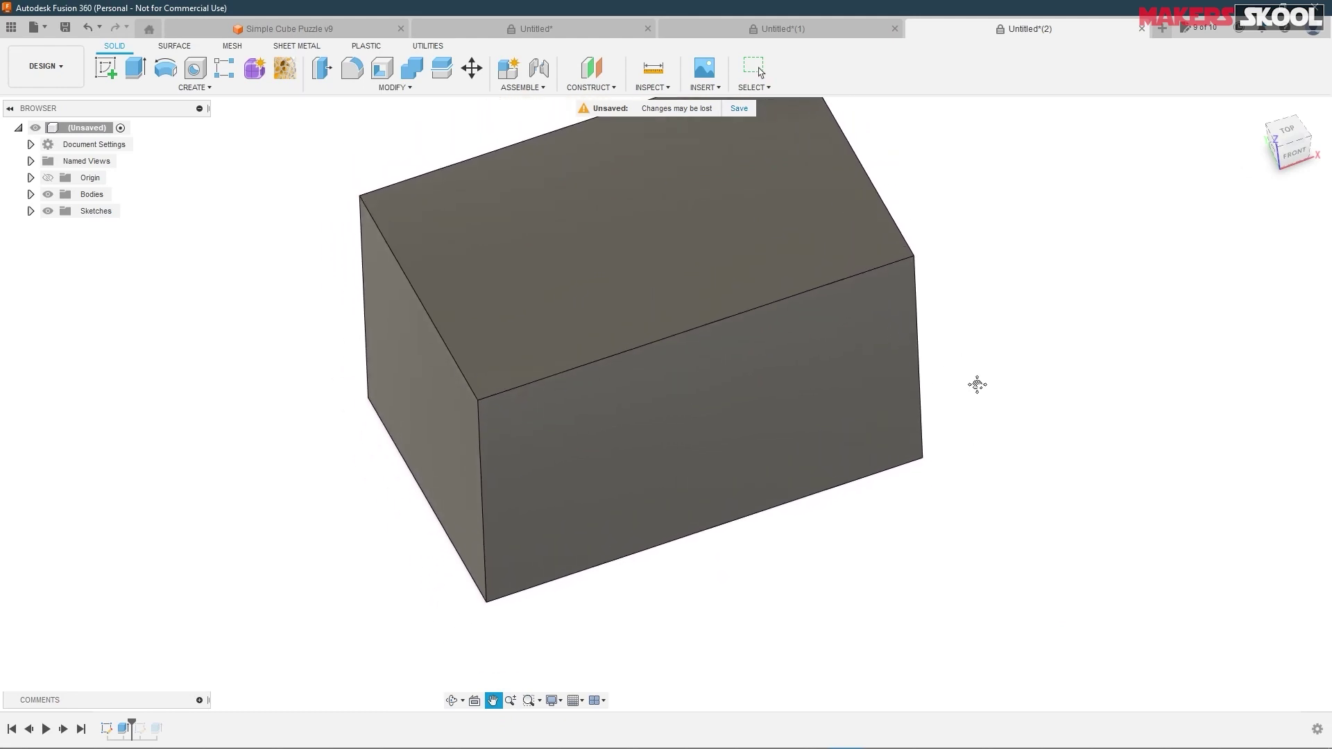
{"action": "right_click", "coordinate": [1001, 329]}
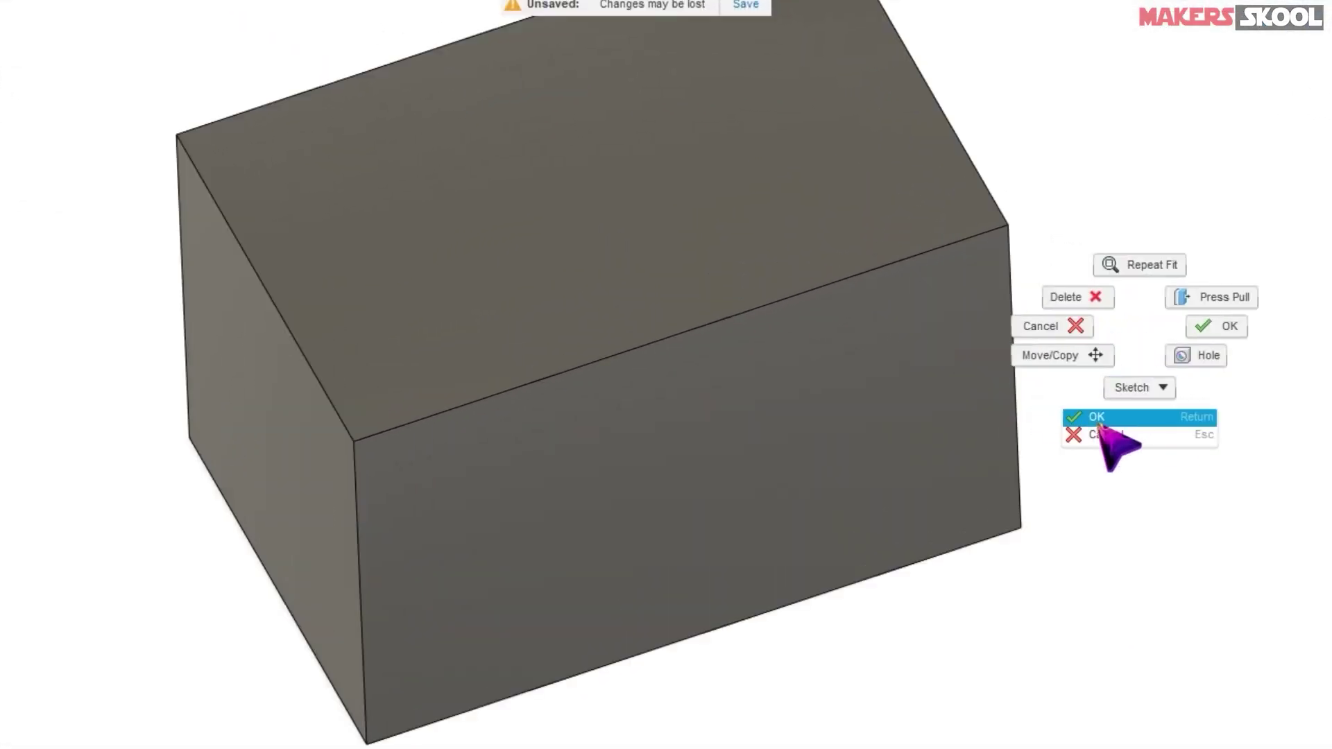
{"action": "left_click", "coordinate": [1110, 436]}
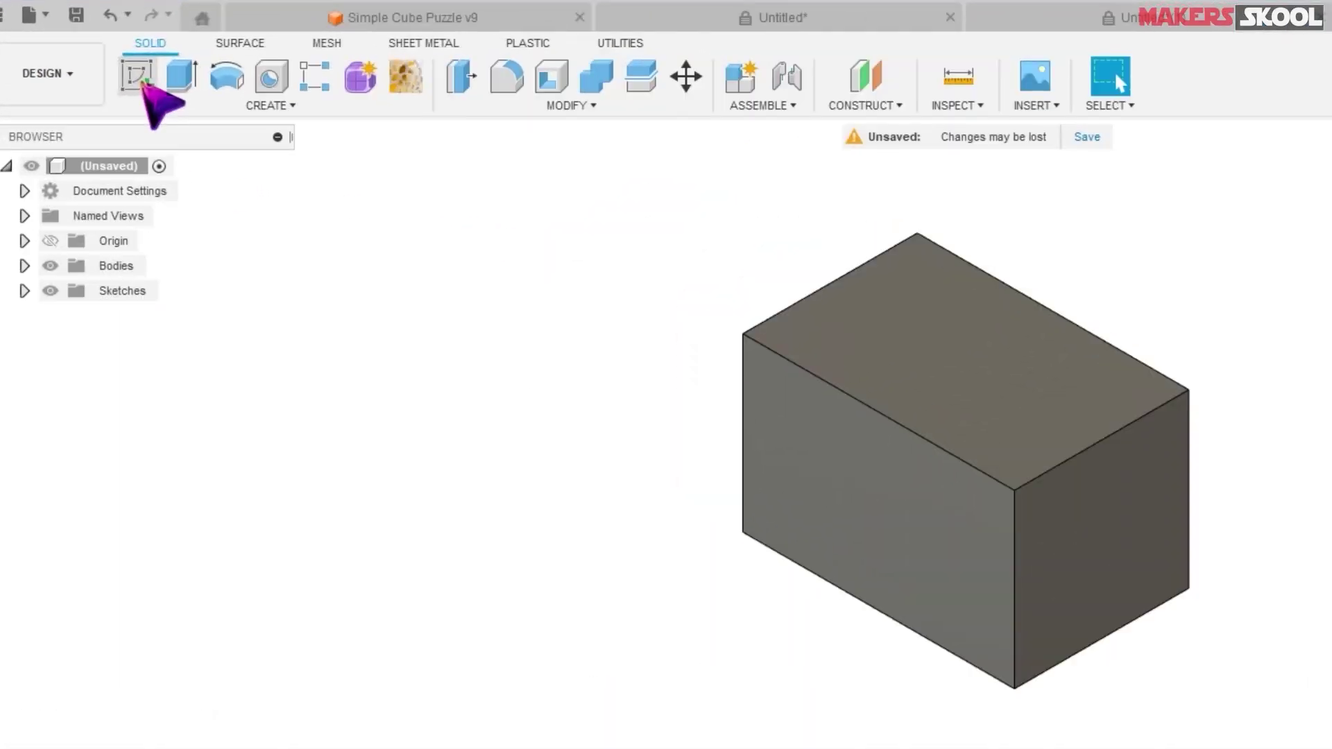
- Sketch a 58.310 mm diameter circle on the XY plane beside the box and finish the sketch
{"action": "left_click", "coordinate": [144, 84]}
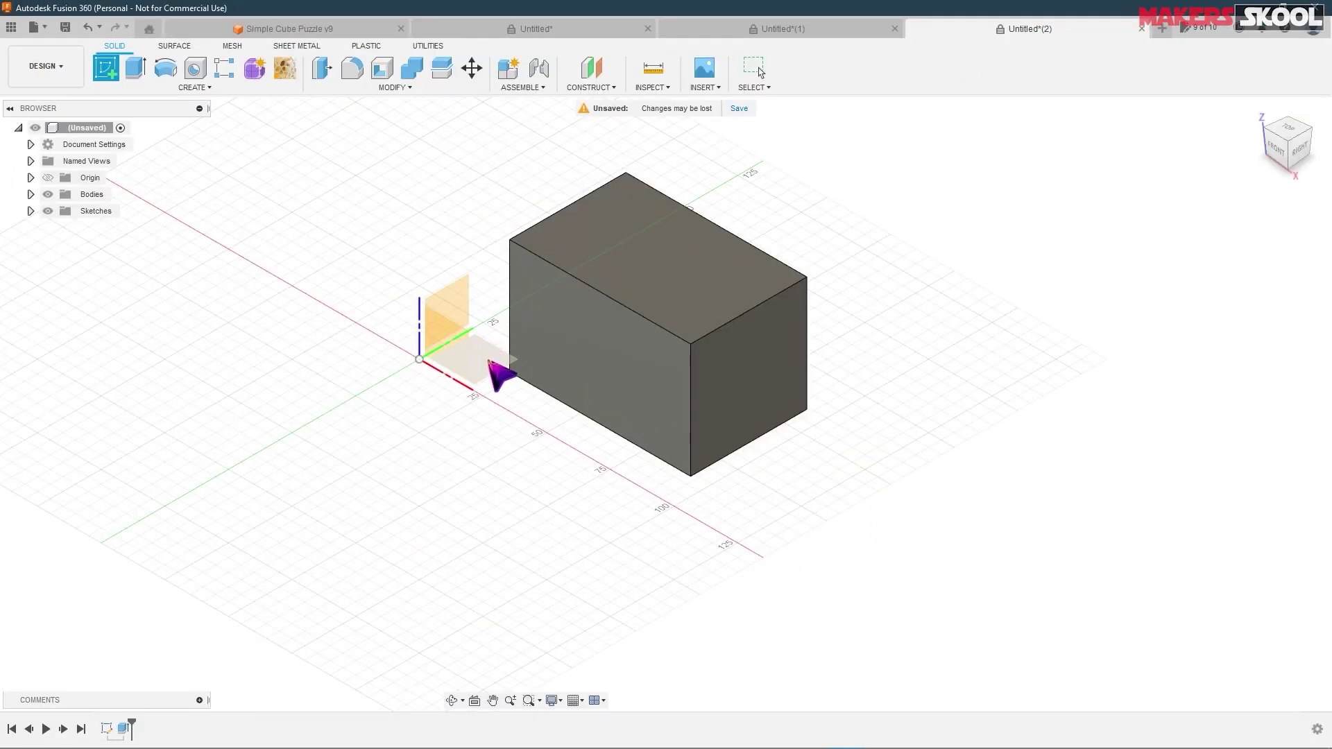
{"action": "left_click", "coordinate": [485, 369]}
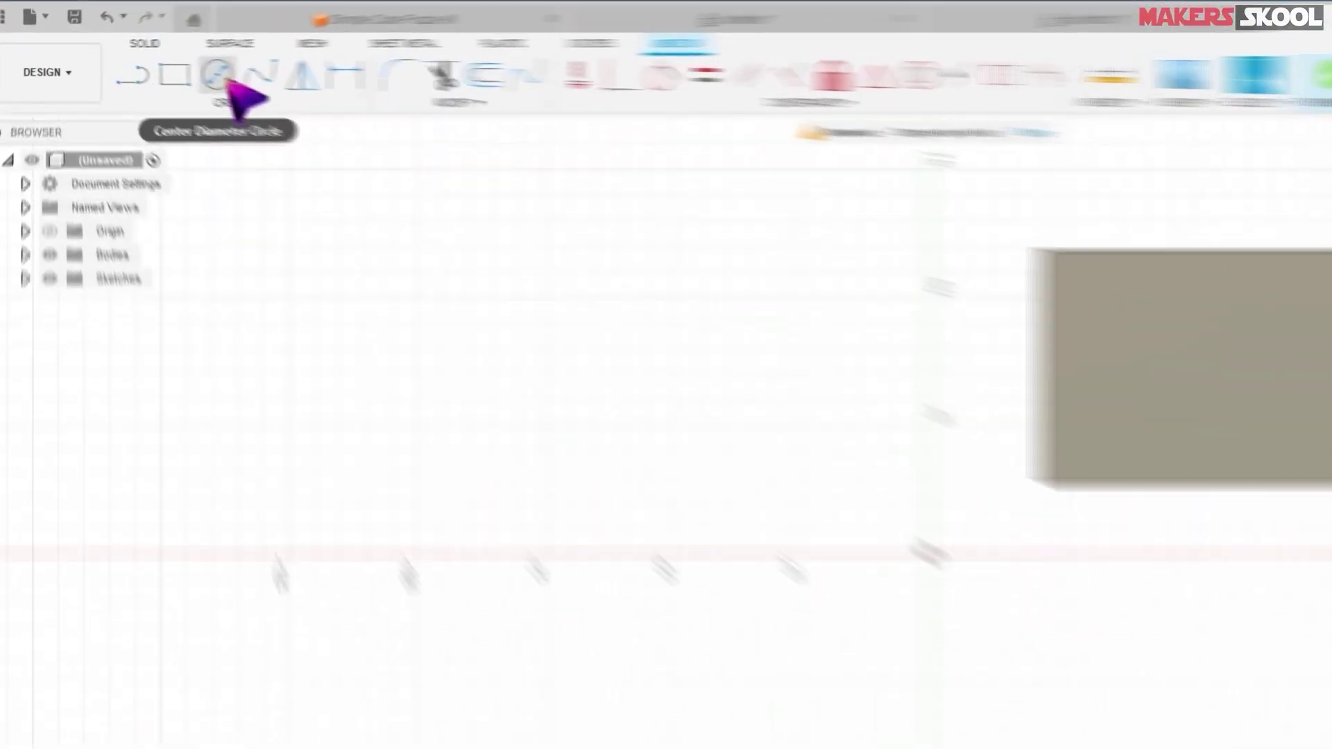
{"action": "left_click", "coordinate": [166, 69]}
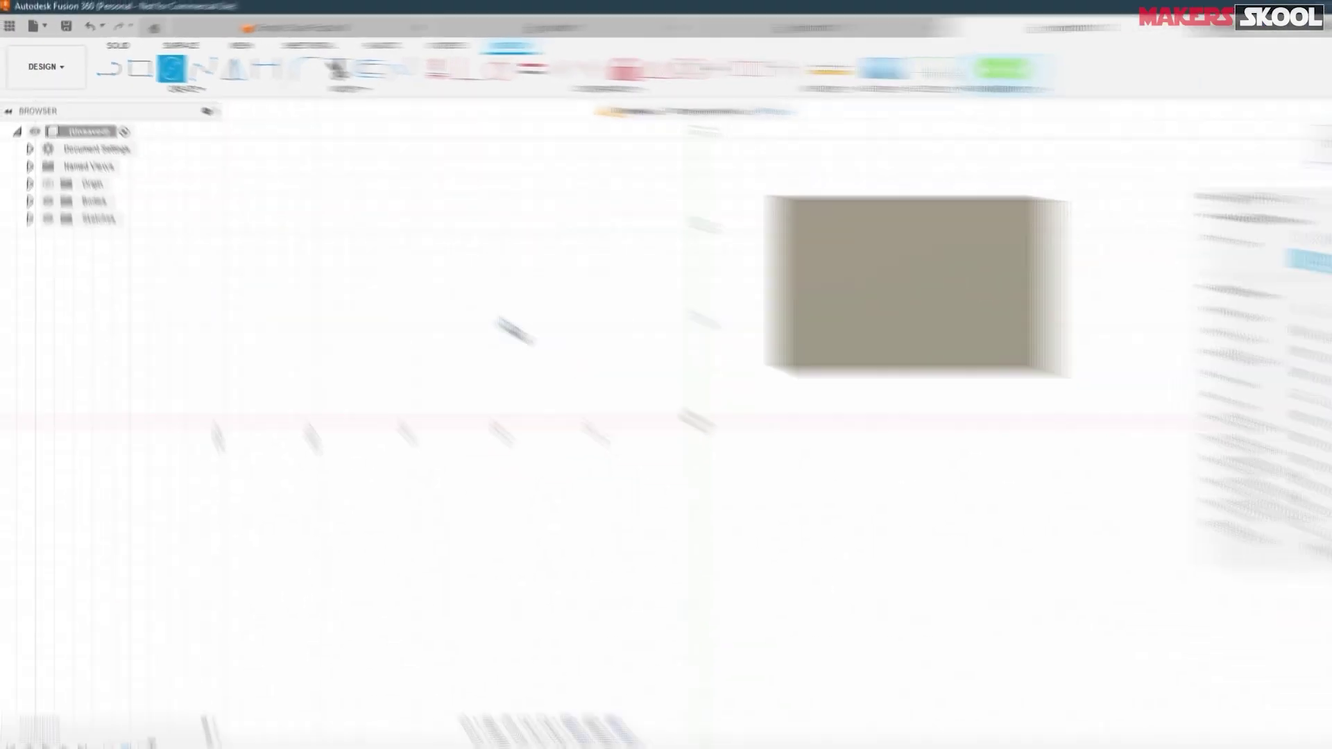
{"action": "left_click", "coordinate": [708, 446]}
{"action": "left_click", "coordinate": [576, 370]}
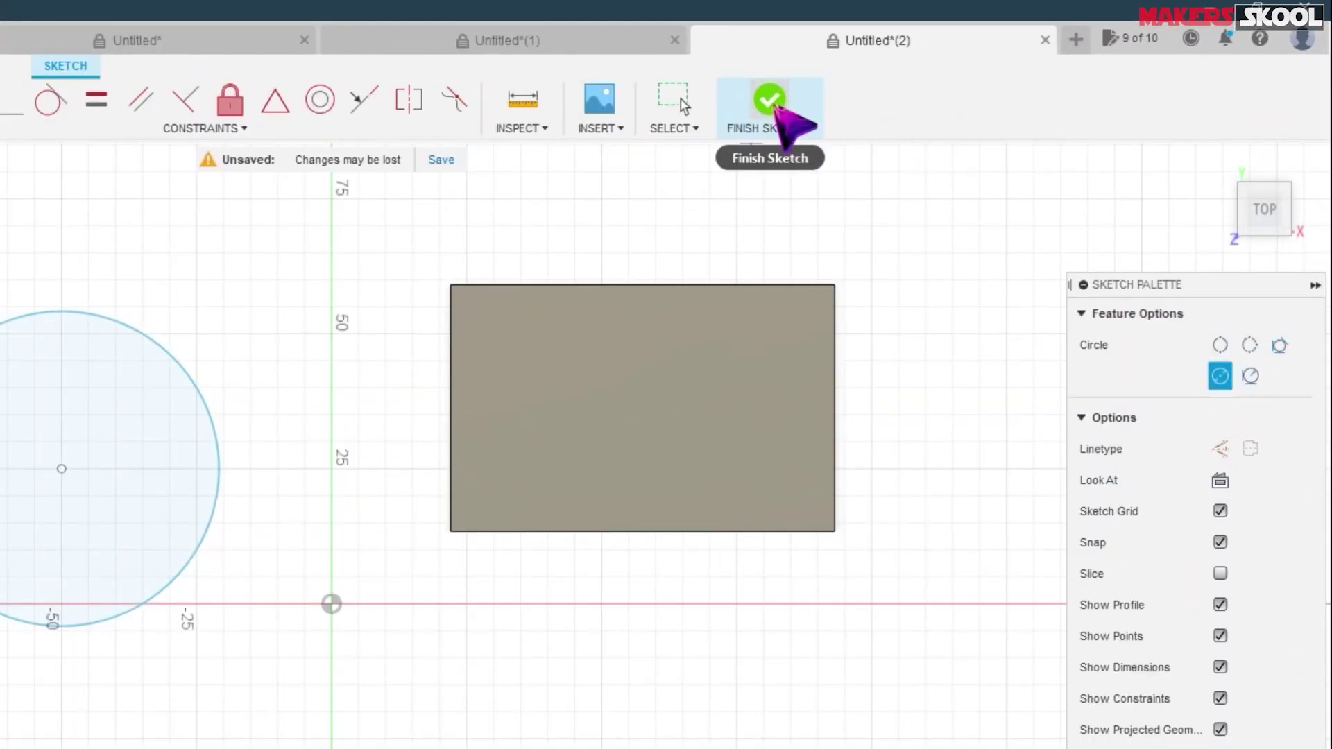
{"action": "left_click", "coordinate": [962, 75]}
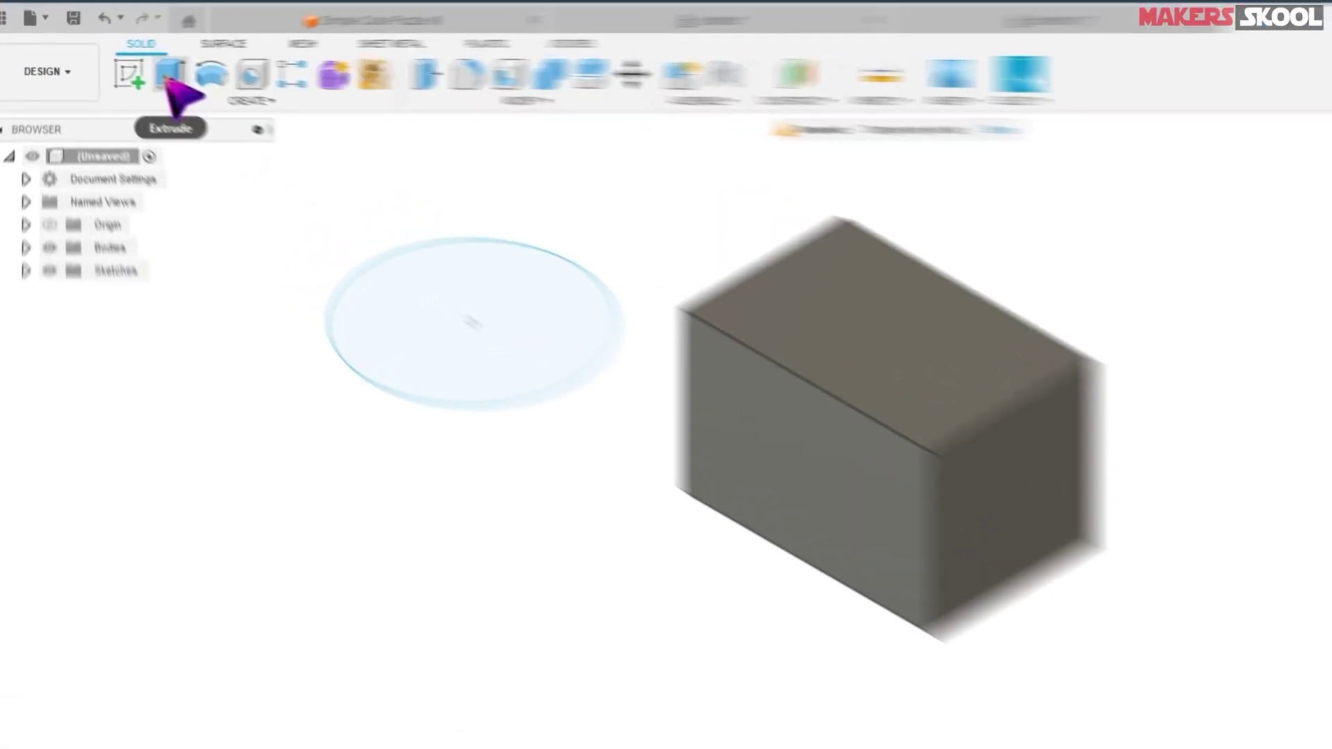
- Extrude the circle -55 mm into a new cylinder body beside the box
{"action": "left_click", "coordinate": [135, 69]}
{"action": "left_click_drag", "start_coordinate": [511, 333], "coordinate": [510, 256]}
{"action": "left_click_drag", "start_coordinate": [354, 187], "coordinate": [347, 406]}
{"action": "left_click", "coordinate": [456, 448]}
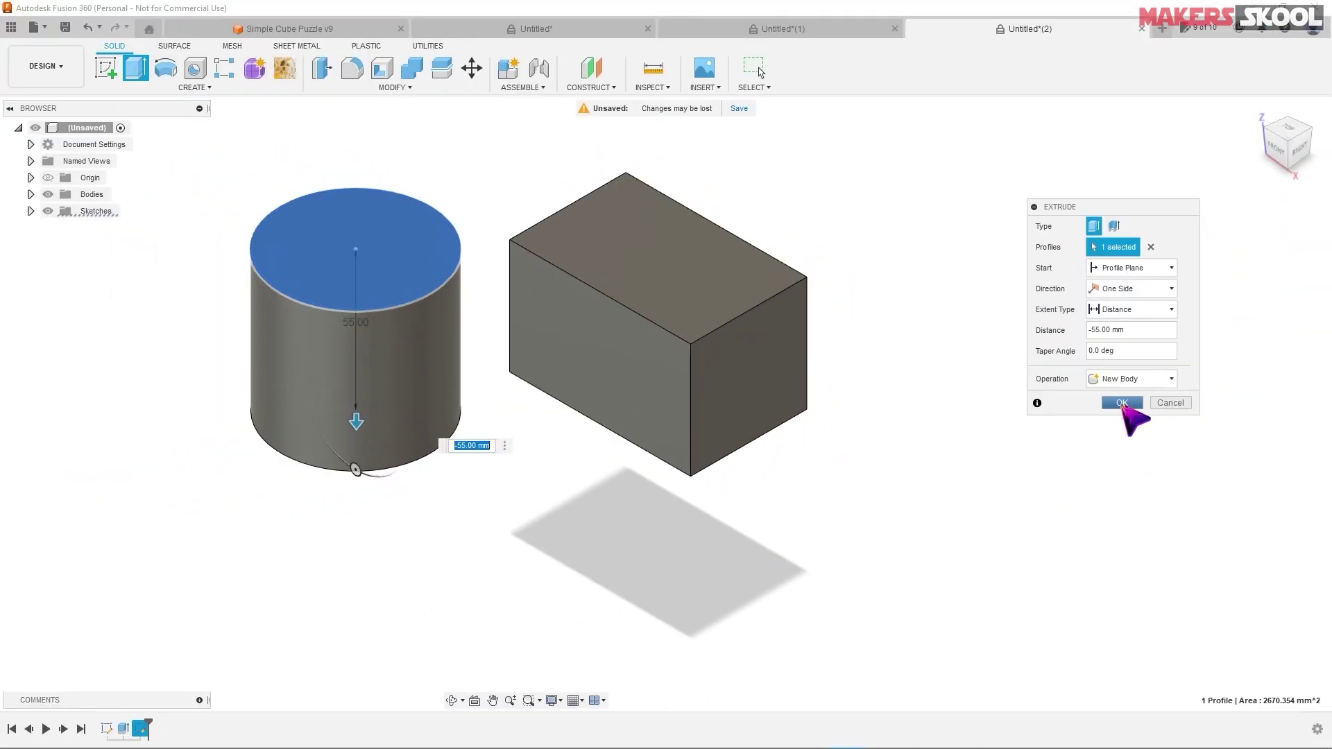
{"action": "left_click", "coordinate": [1122, 403]}
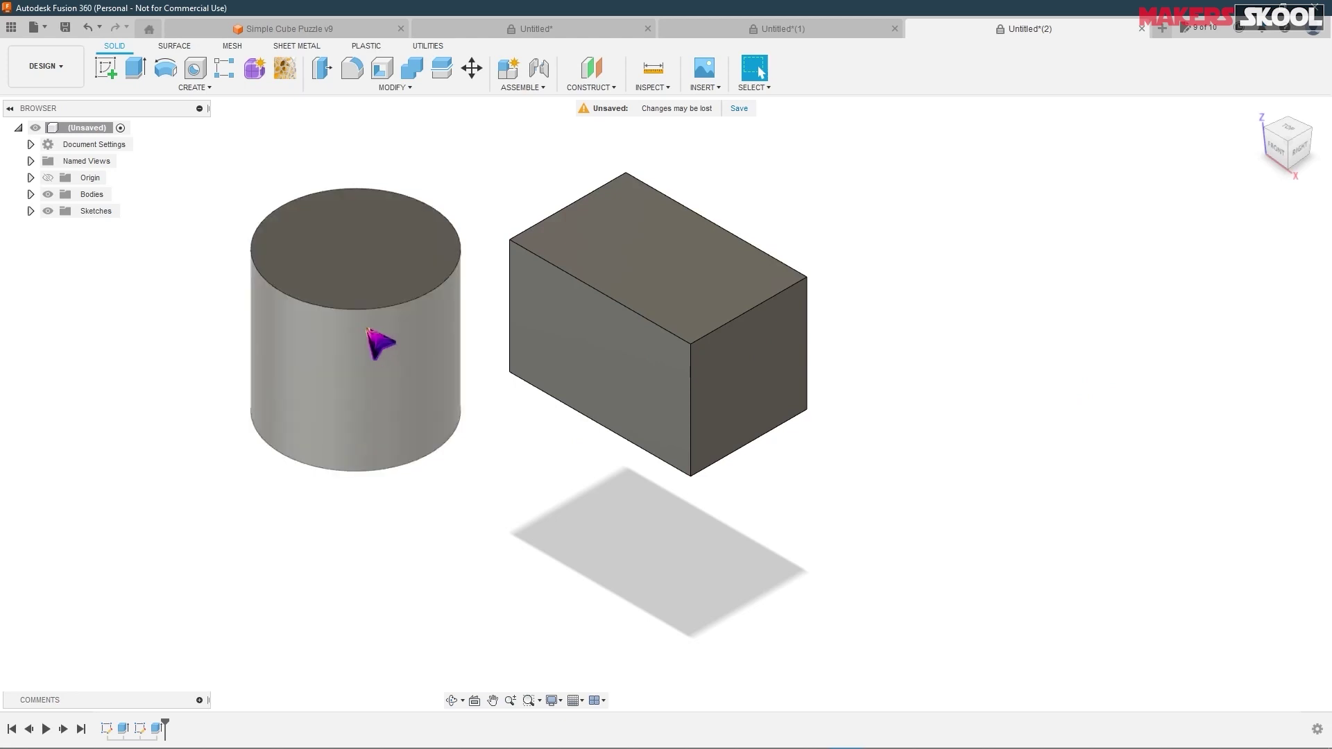
{"action": "middle_click_drag", "start_coordinate": [374, 343], "coordinate": [970, 394], "text": "shift"}
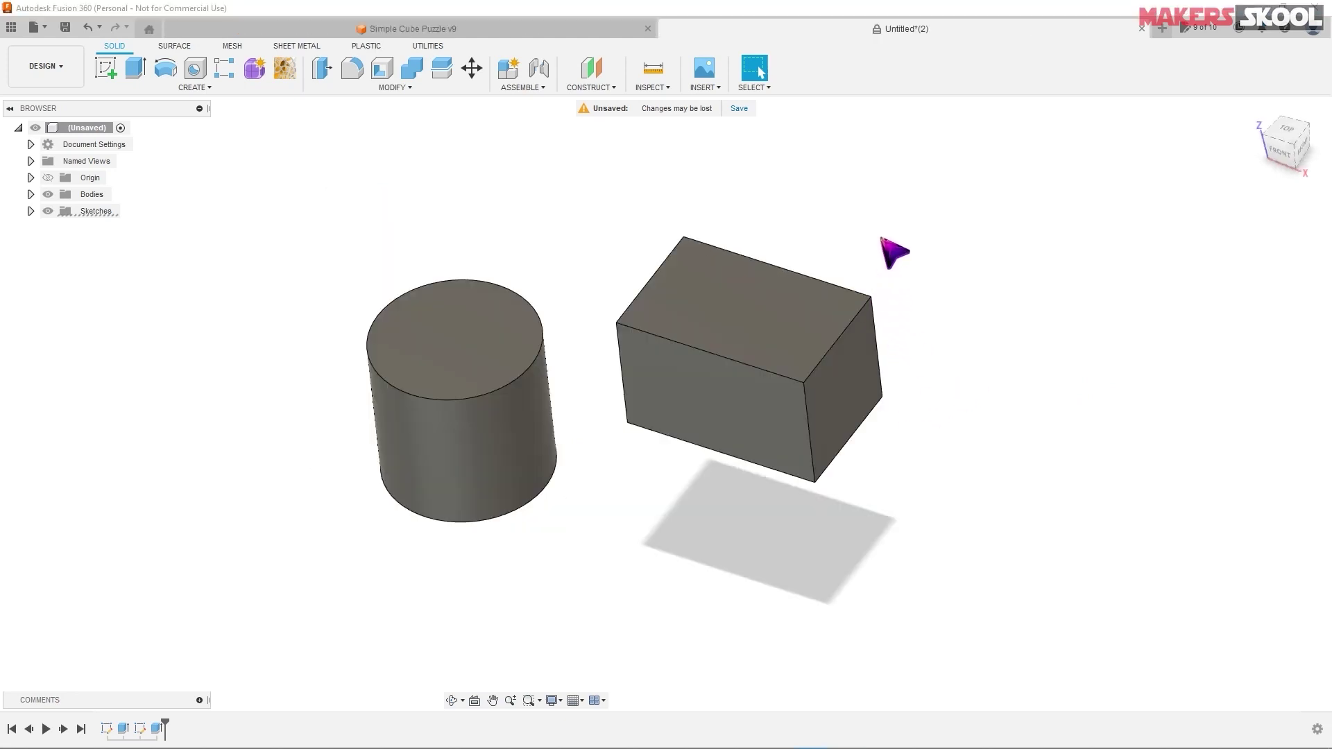
- Sketch a centre-diameter circle in the middle of the box's top face, beside the cylinder
{"action": "left_click", "coordinate": [106, 68]}
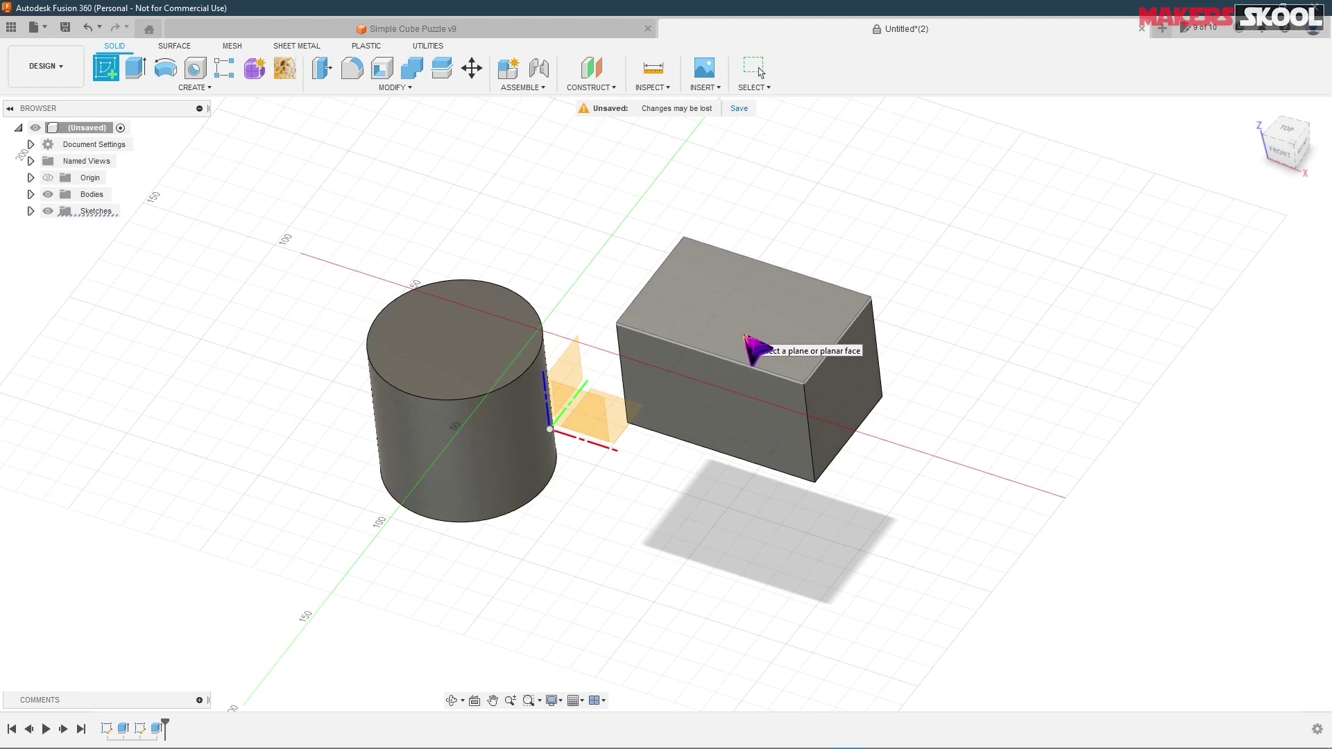
{"action": "left_click", "coordinate": [771, 338]}
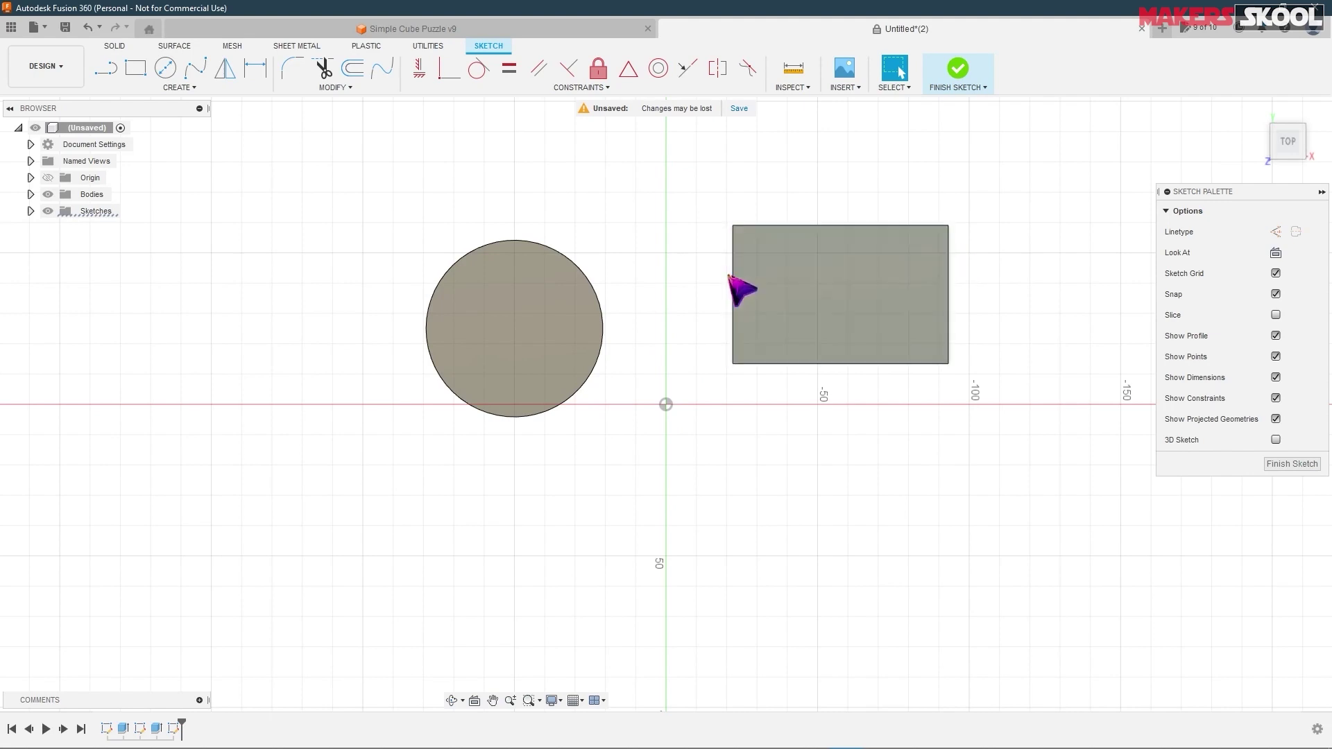
{"action": "left_click", "coordinate": [165, 73]}
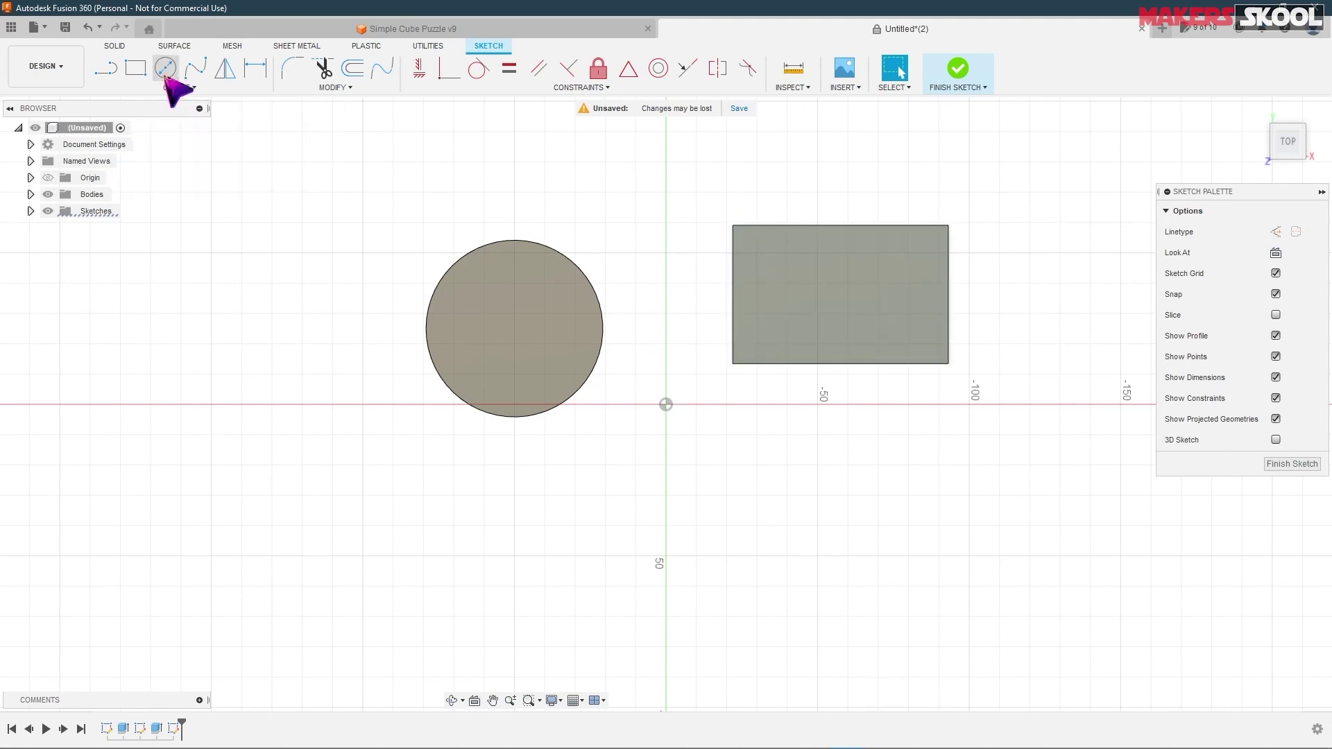
{"action": "left_click", "coordinate": [835, 288]}
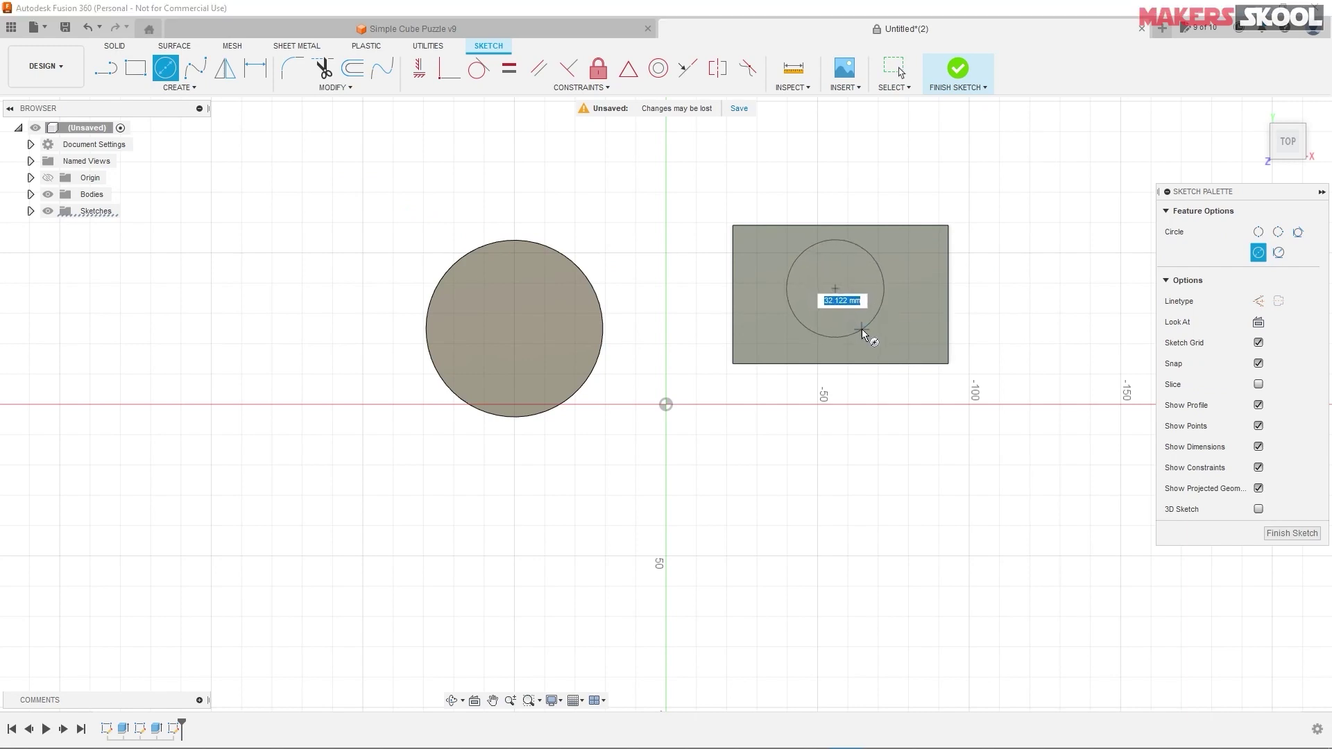
{"action": "left_click", "coordinate": [864, 331]}
{"action": "left_click", "coordinate": [965, 80]}
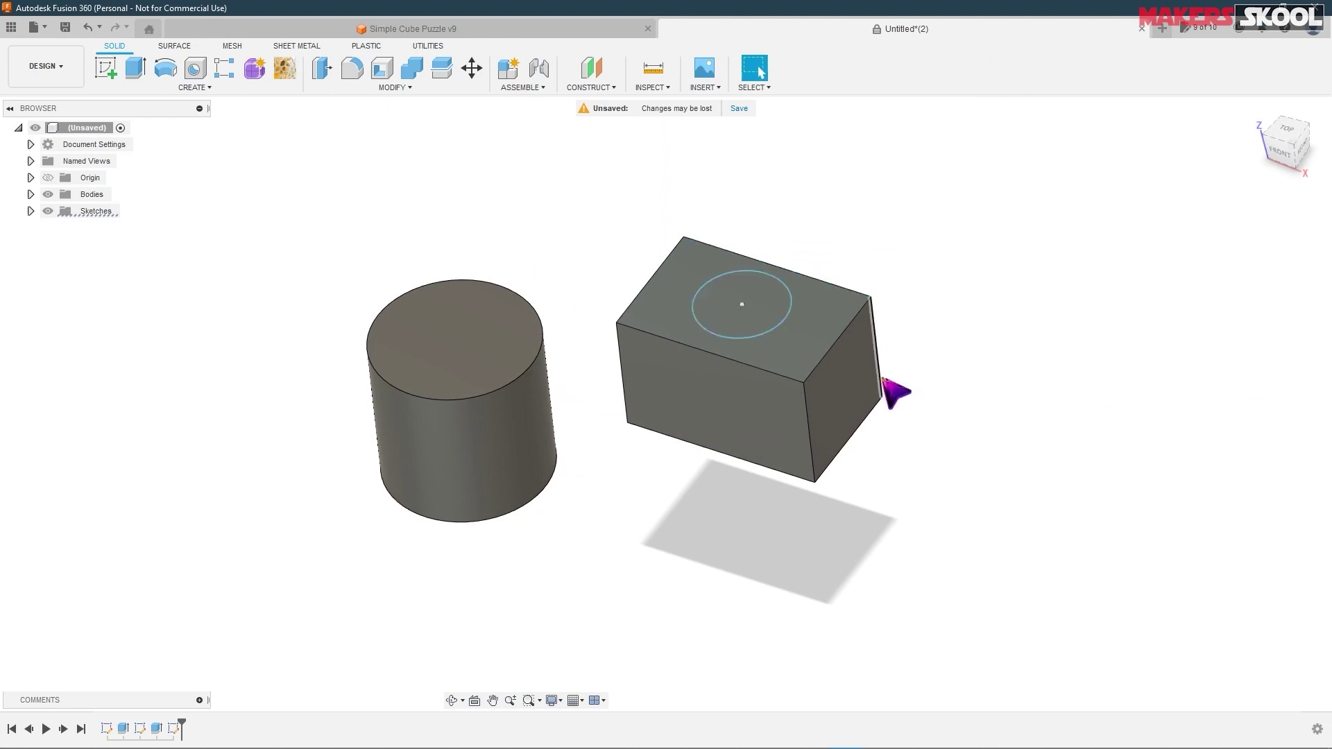
- Extrude the circle upward with Join into a cylindrical peg on the box
{"action": "left_click", "coordinate": [141, 73]}
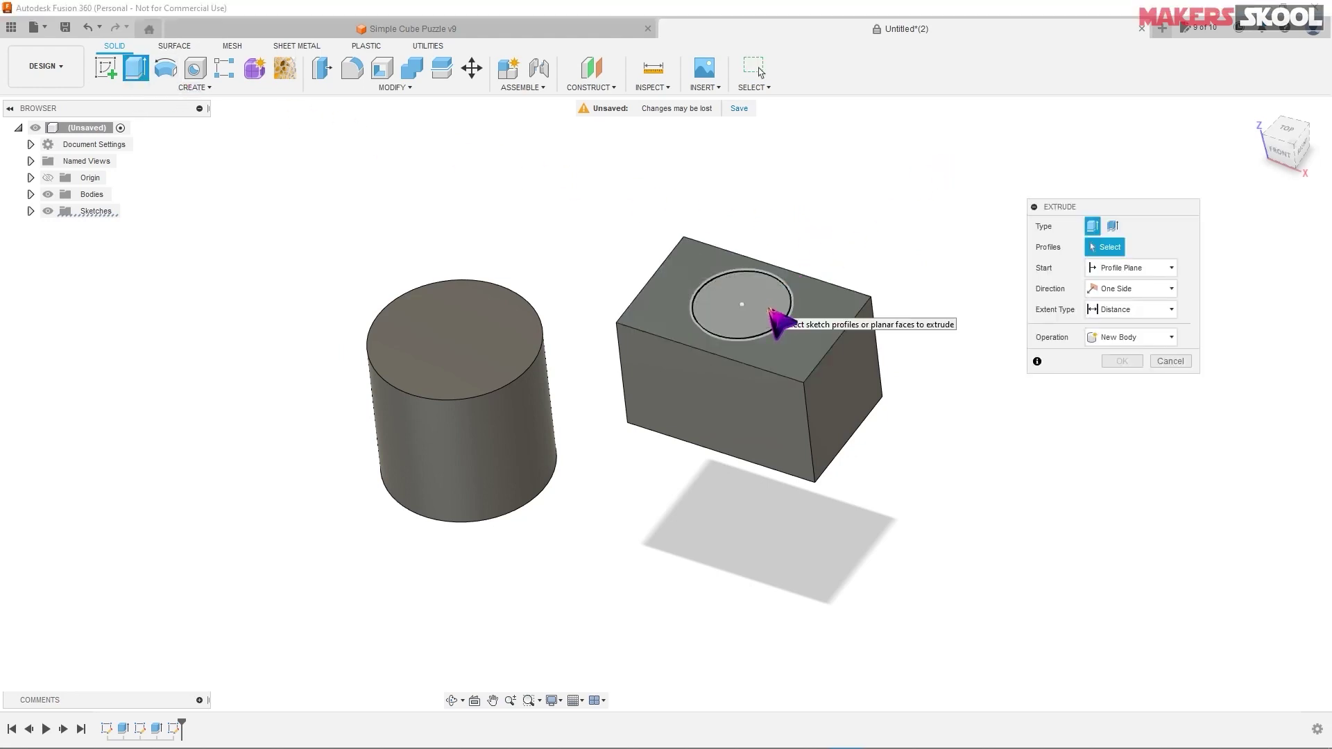
{"action": "left_click", "coordinate": [772, 310]}
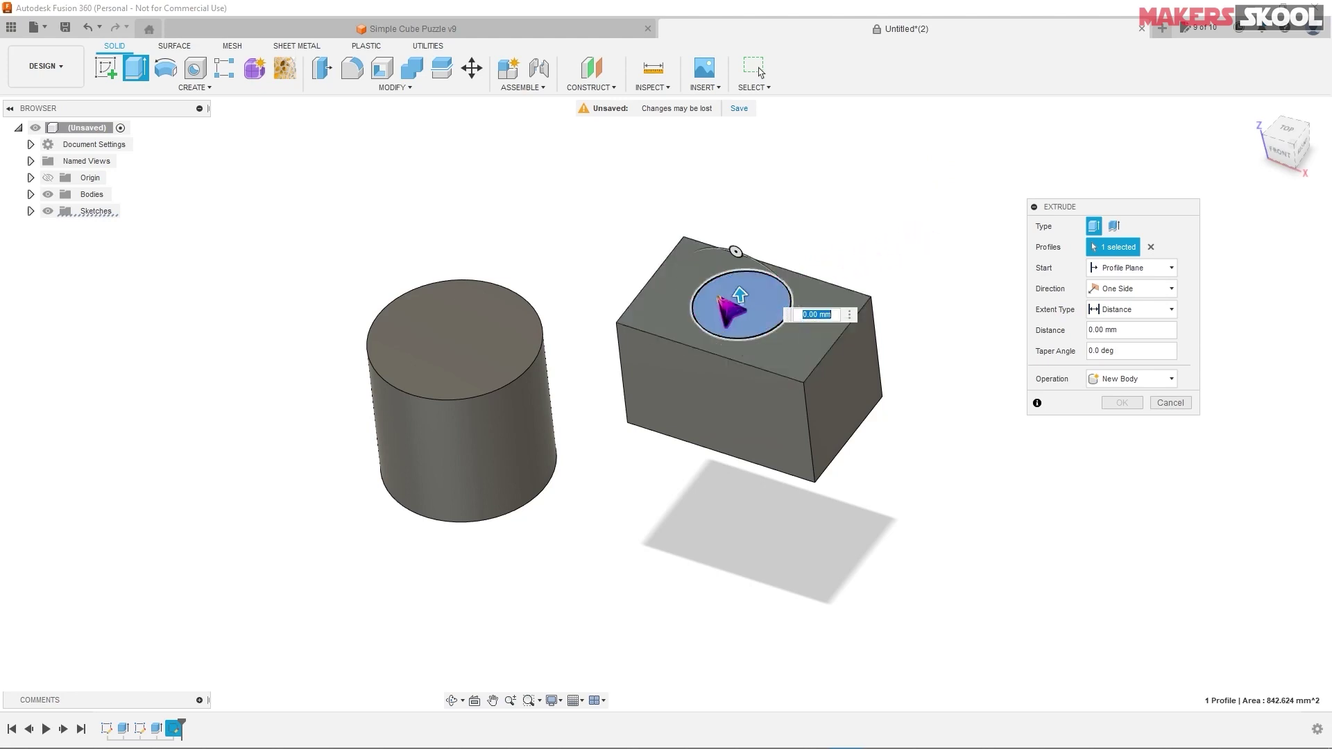
{"action": "left_click_drag", "start_coordinate": [740, 295], "coordinate": [748, 251]}
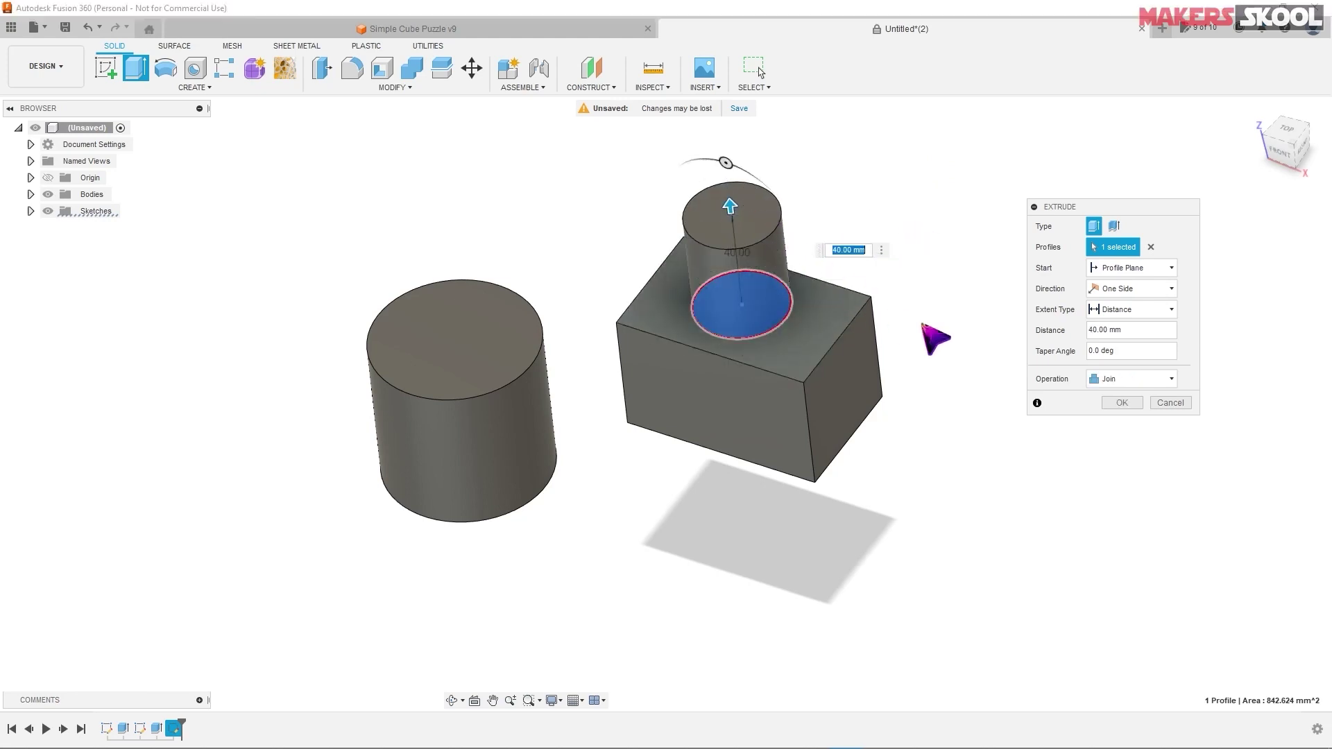
{"action": "left_click", "coordinate": [1128, 405]}
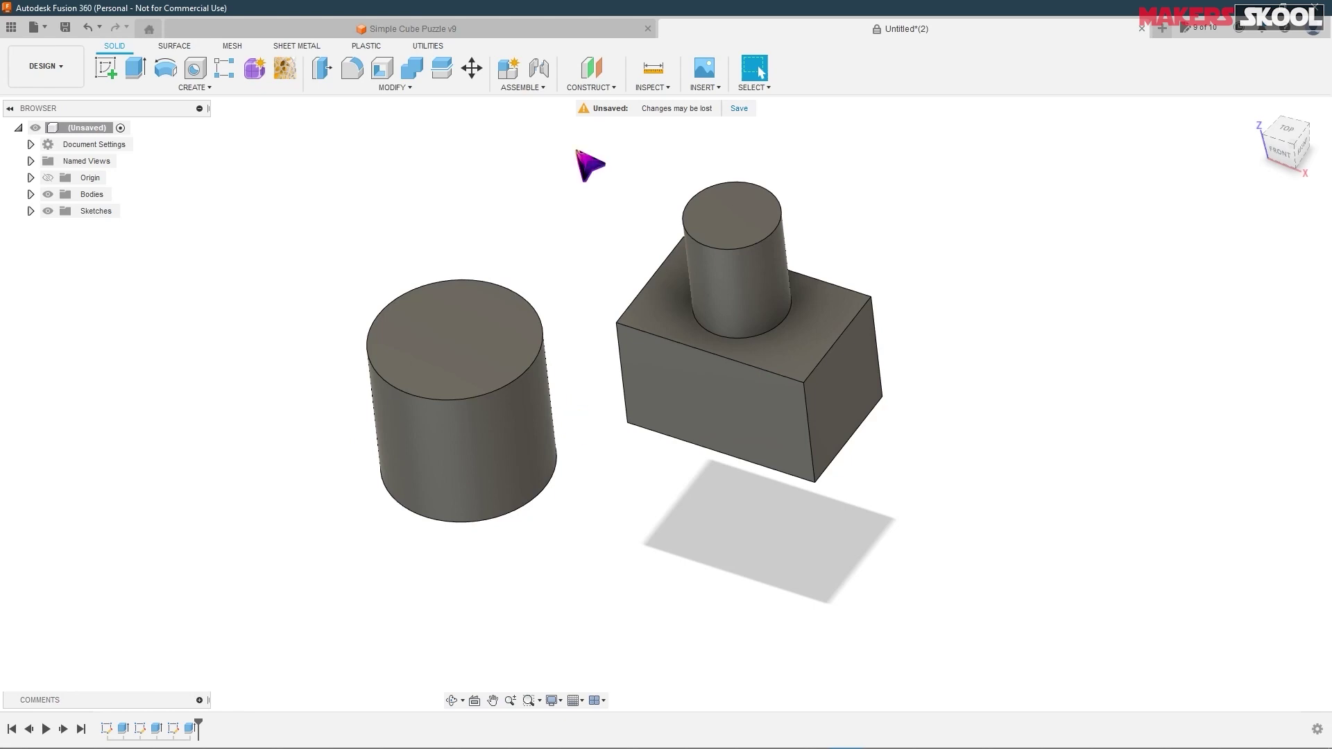
- Switch to Simple Cube Puzzle and orbit around the isolated red Part-1 piece
{"action": "left_click", "coordinate": [469, 32]}
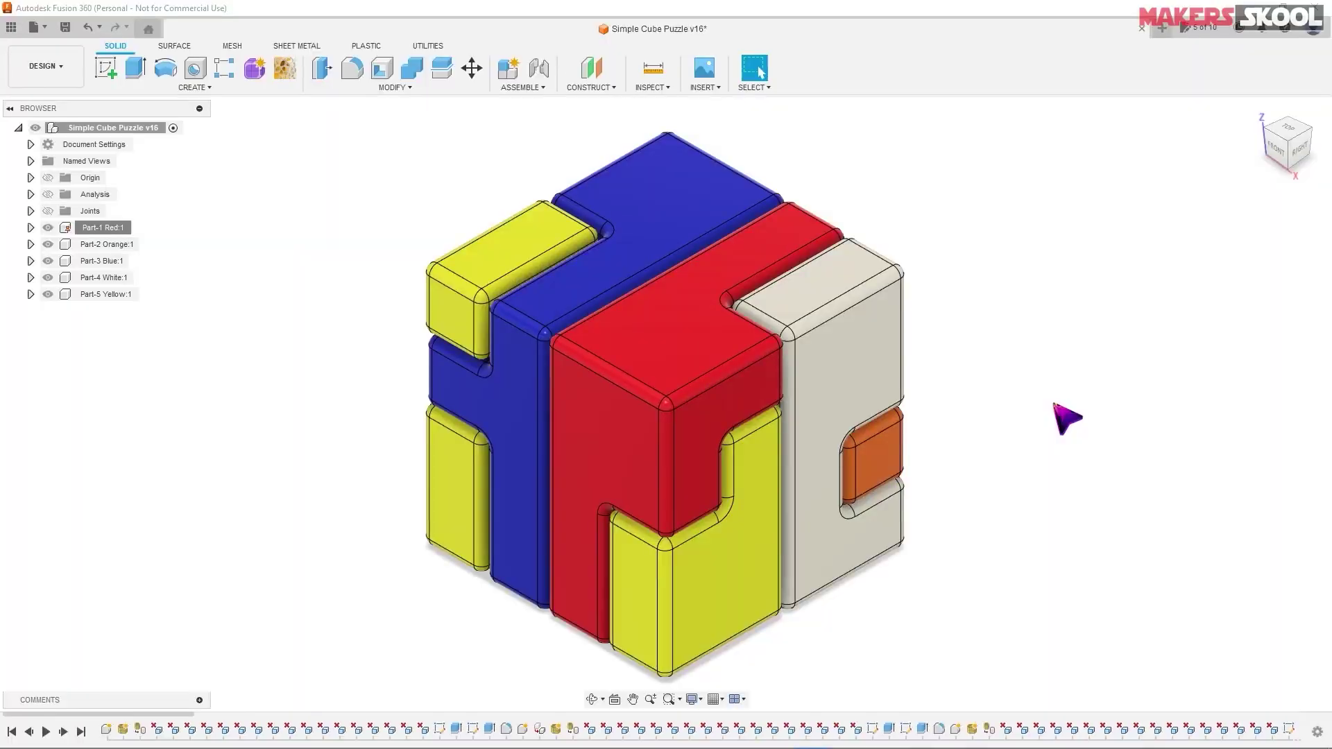
{"action": "mouse_move", "coordinate": [1031, 440]}
{"action": "middle_mouse_down", "text": "shift"}
{"action": "mouse_move", "coordinate": [1014, 366]}
{"action": "mouse_move", "coordinate": [1023, 452]}
{"action": "middle_mouse_up", "text": "shift"}
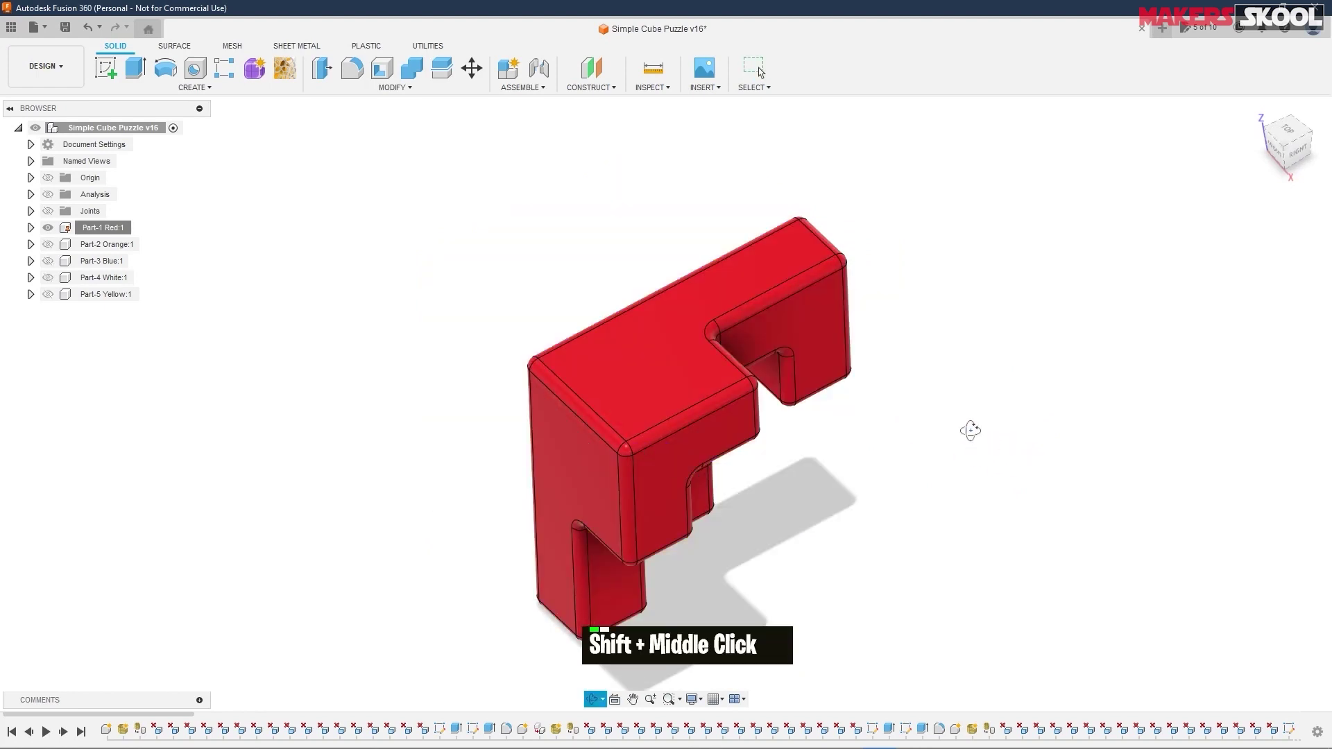
{"action": "middle_click_drag", "start_coordinate": [966, 431], "coordinate": [942, 314], "text": "shift"}
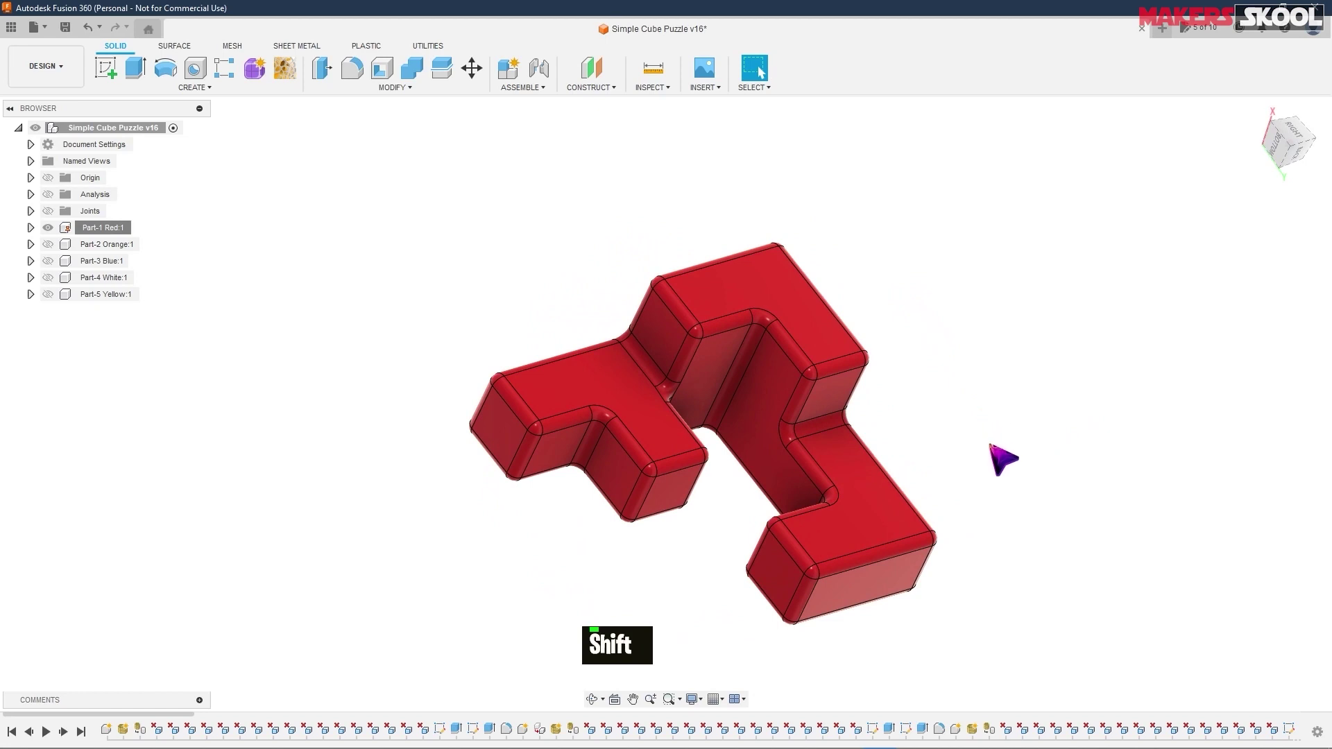
{"action": "middle_click_drag", "start_coordinate": [993, 451], "coordinate": [880, 383]}
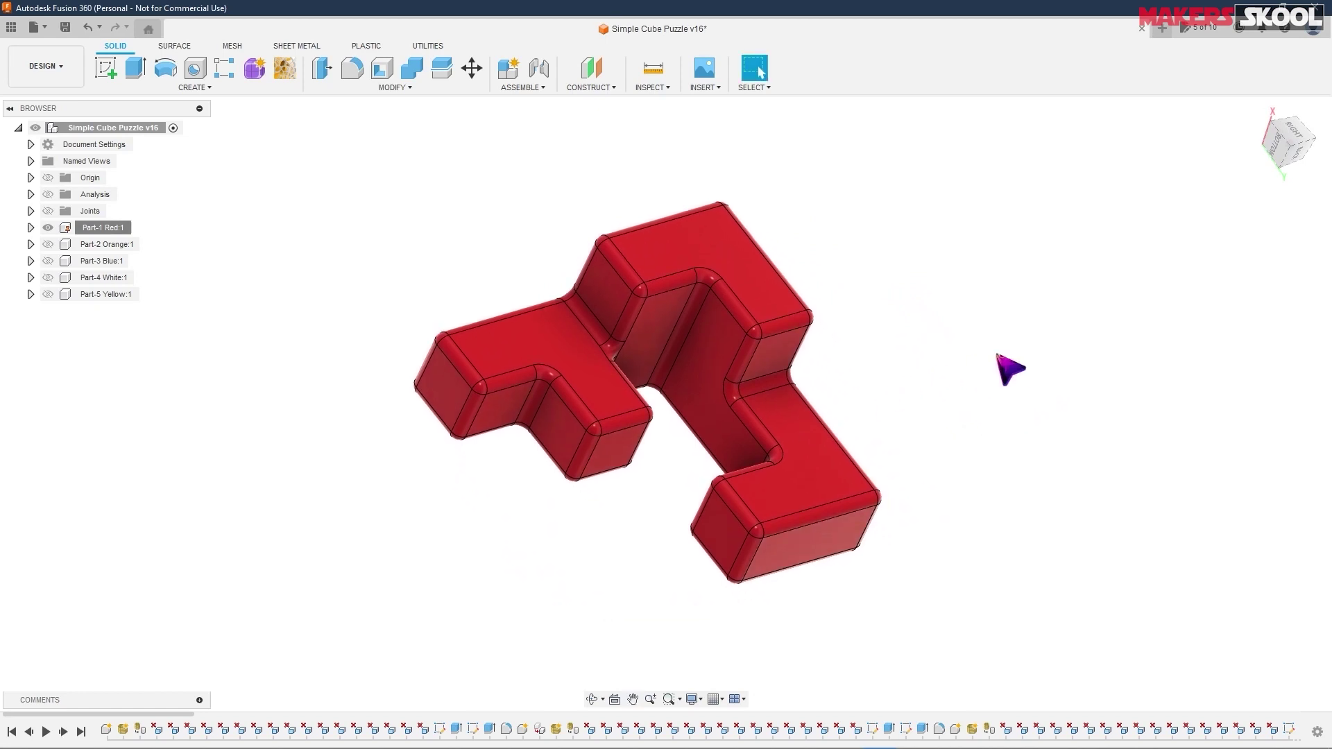
{"action": "middle_click_drag", "start_coordinate": [967, 437], "coordinate": [974, 341], "text": "shift"}
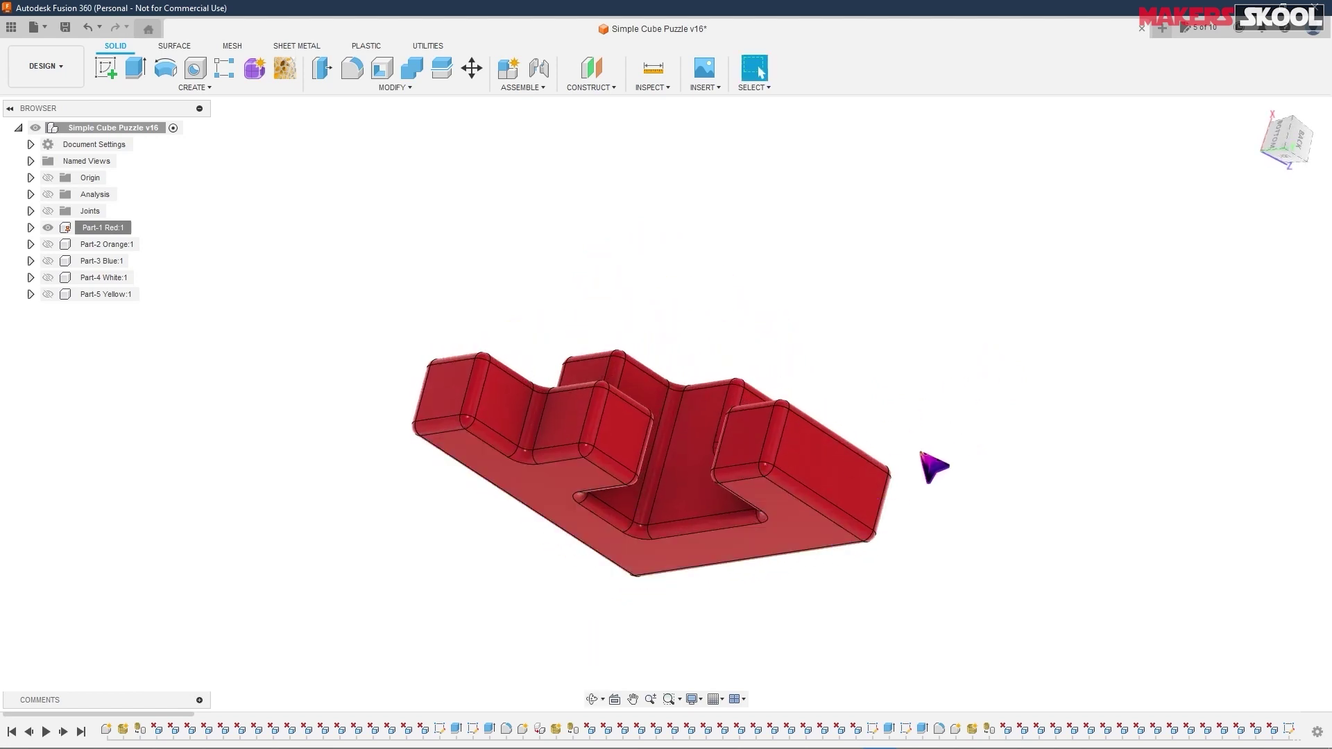
{"action": "middle_click_drag", "start_coordinate": [933, 467], "coordinate": [925, 490], "text": "shift"}
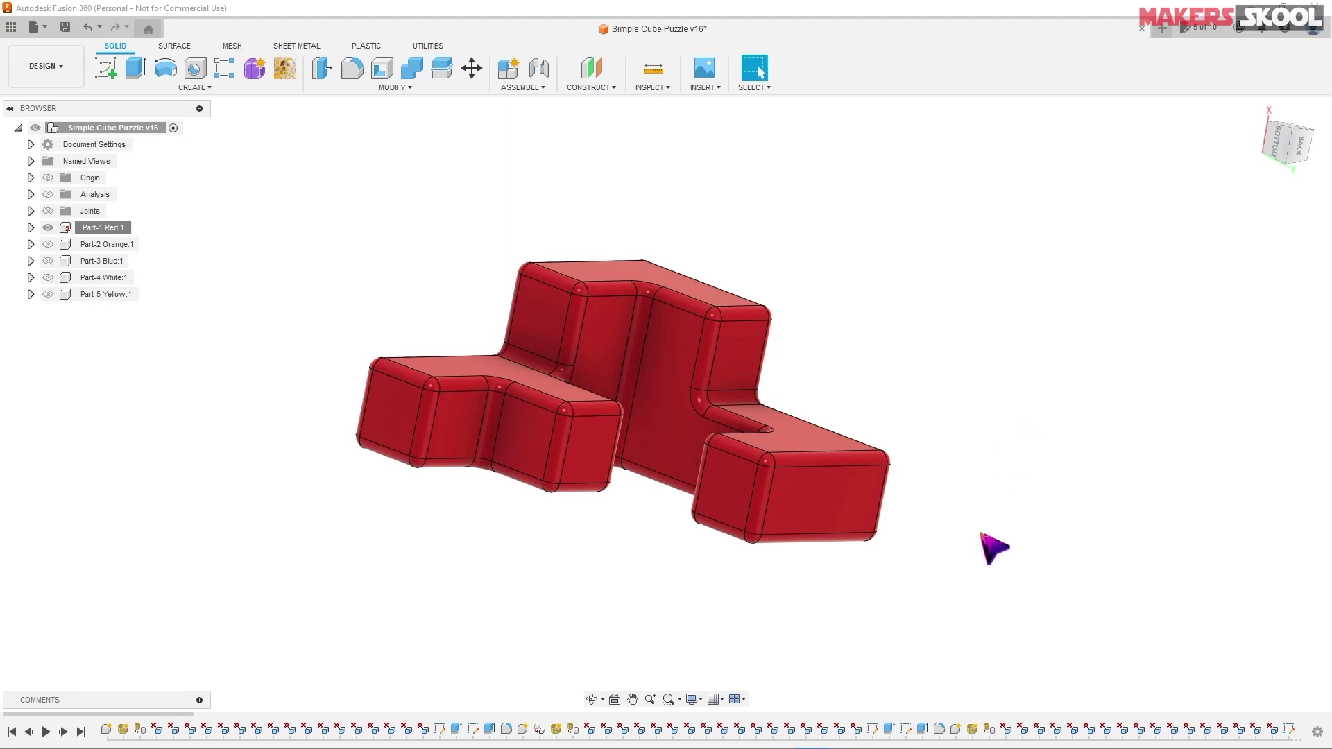
- Browse to ExerciseFiles › Project#1-Cubepuzzle and open CubePuzzleDrawing.pdf
{"action": "mouse_move", "coordinate": [891, 748]}
{"action": "left_click", "coordinate": [847, 737]}
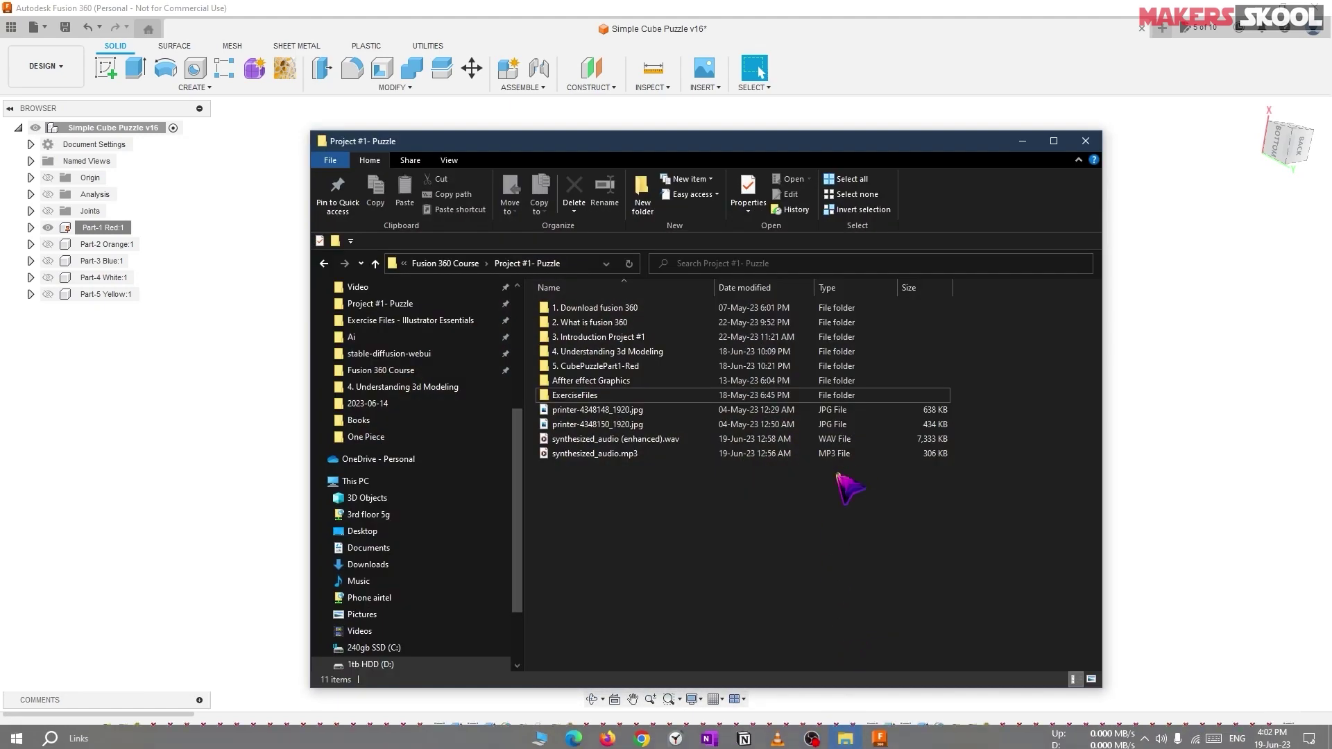
{"action": "double_click", "coordinate": [594, 396]}
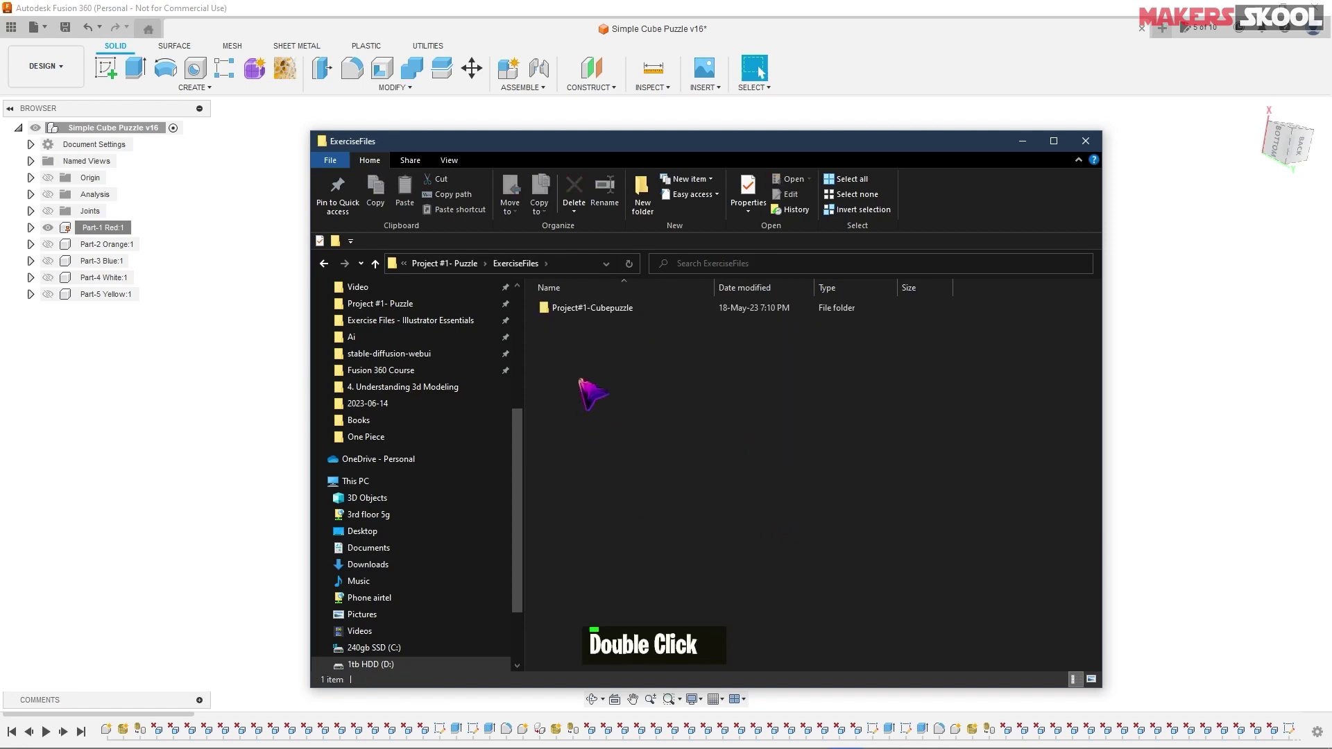
{"action": "double_click", "coordinate": [625, 308]}
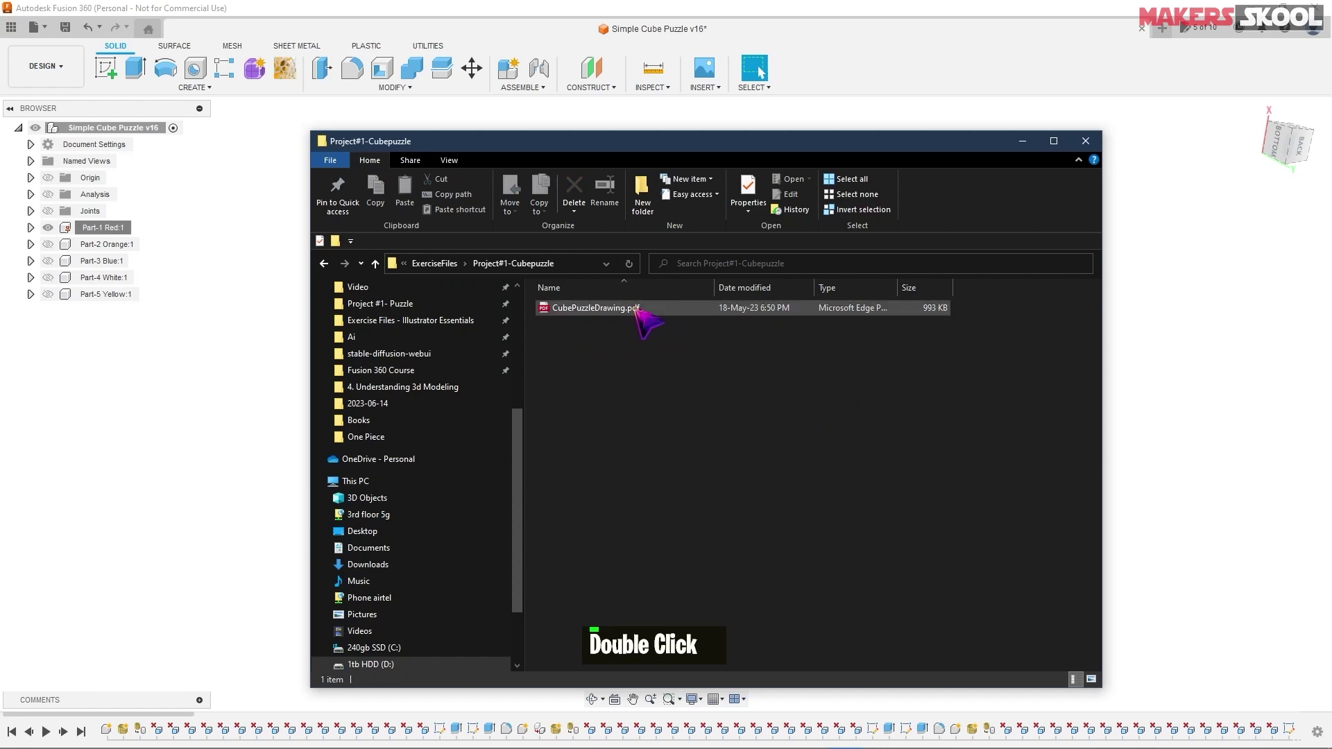
{"action": "double_click", "coordinate": [637, 309]}
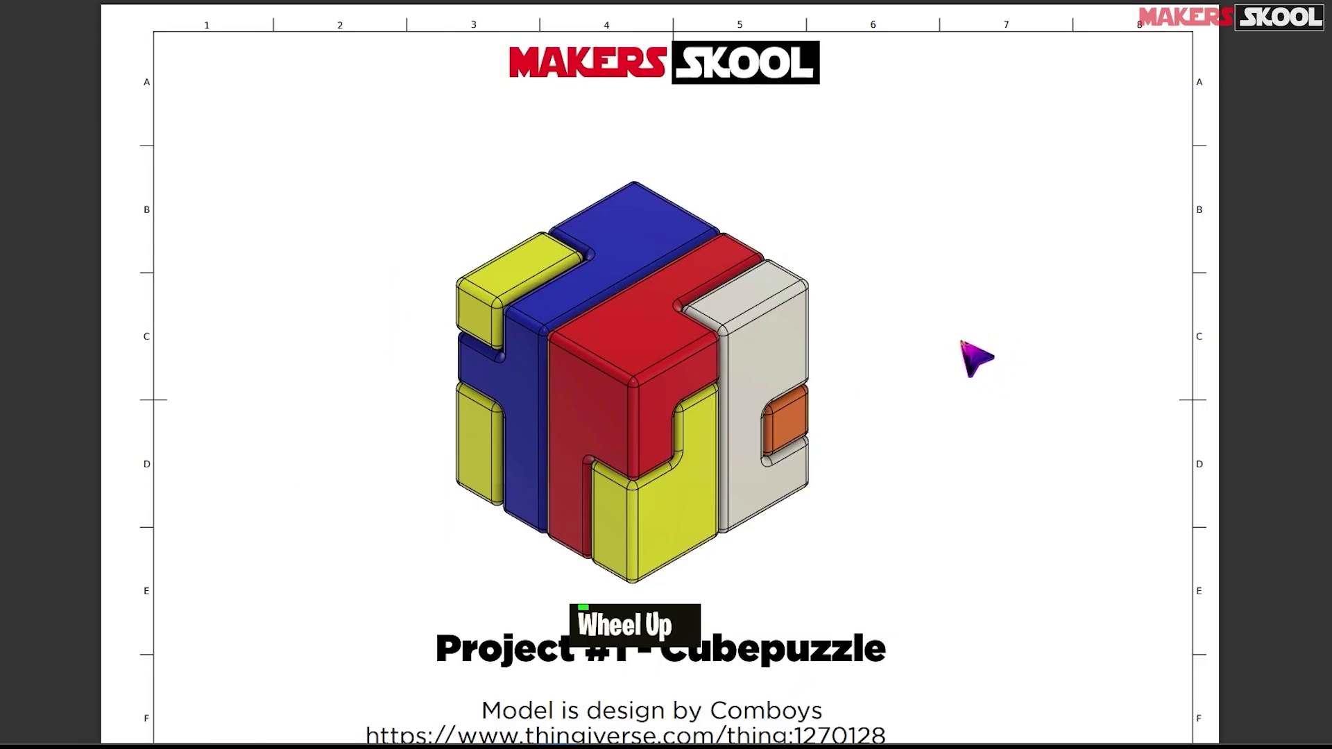
- Scroll through CubePuzzleDrawing.pdf down to the Part 1 Red dimensions page
{"action": "scroll", "coordinate": [946, 347], "scroll_direction": "down", "scroll_amount": 2}
{"action": "scroll", "coordinate": [951, 348], "scroll_direction": "up", "scroll_amount": 2}
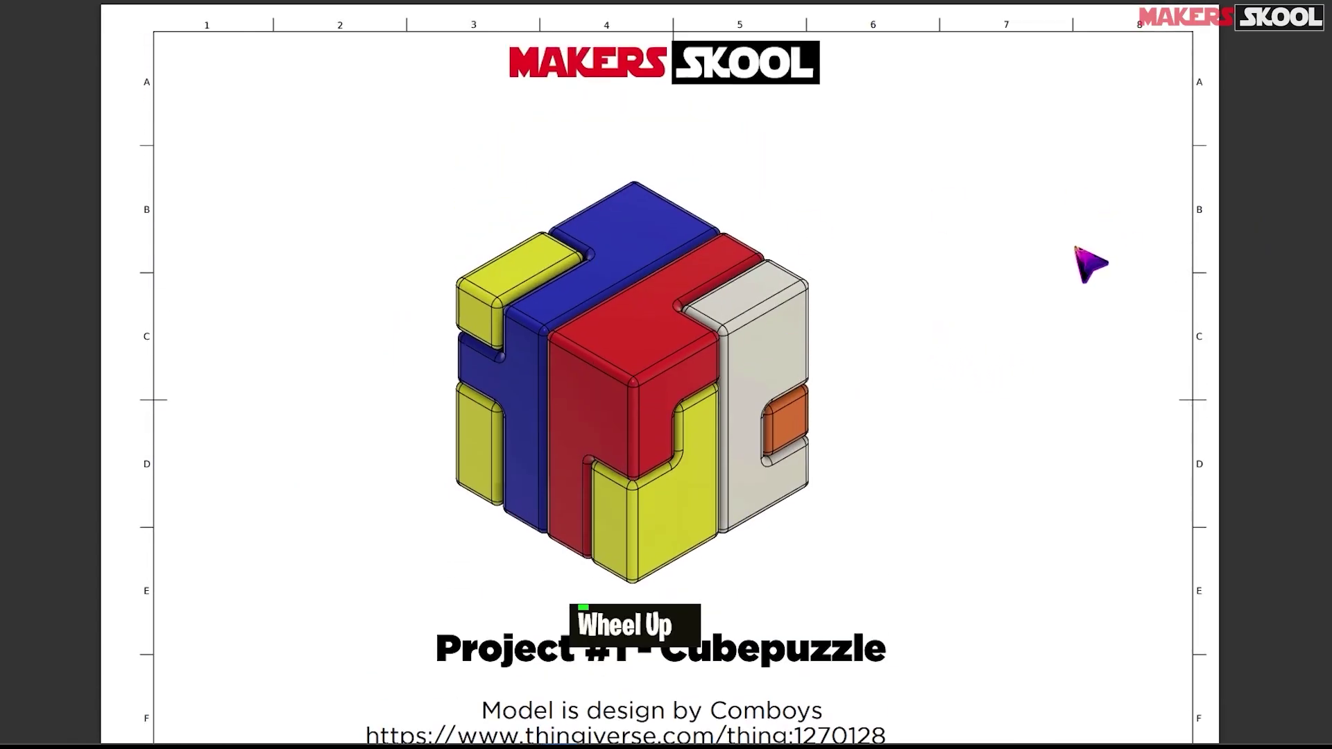
{"action": "scroll", "coordinate": [677, 345], "scroll_direction": "down", "scroll_amount": 3}
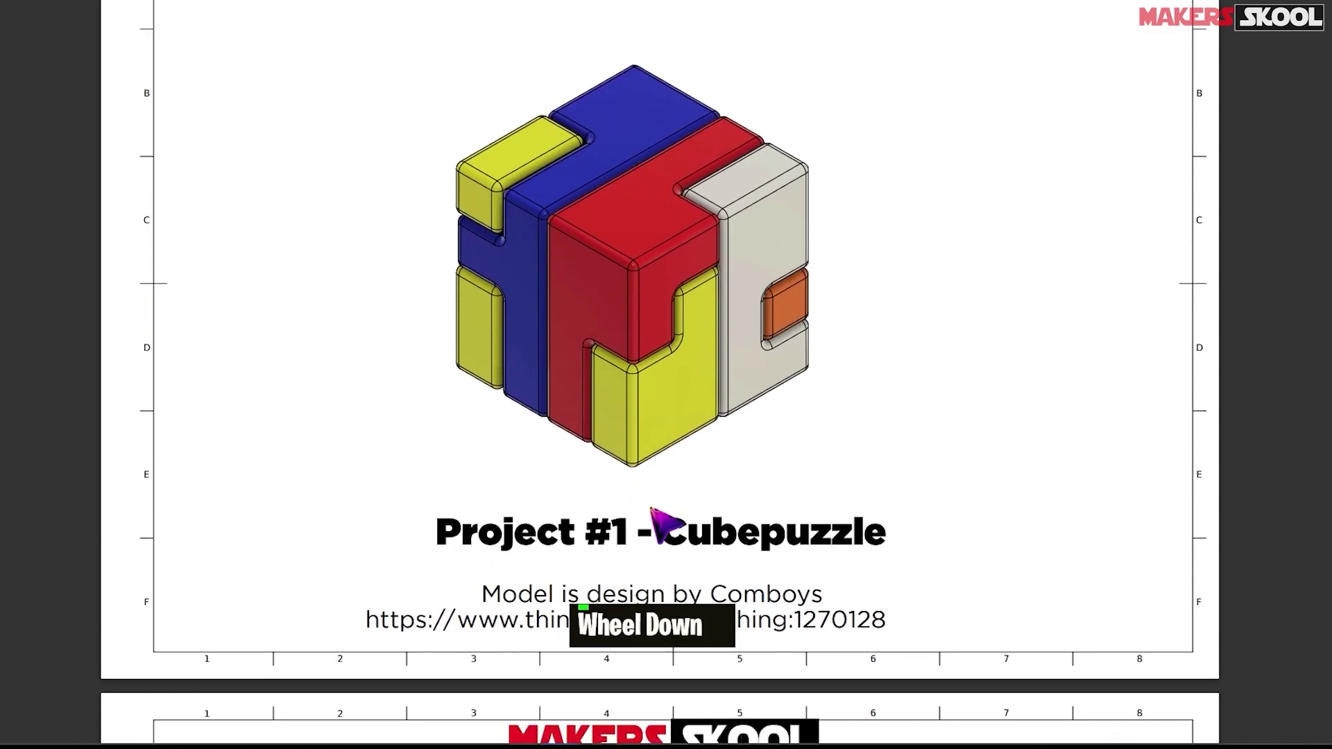
{"action": "scroll", "coordinate": [902, 454], "scroll_direction": "down", "scroll_amount": 3}
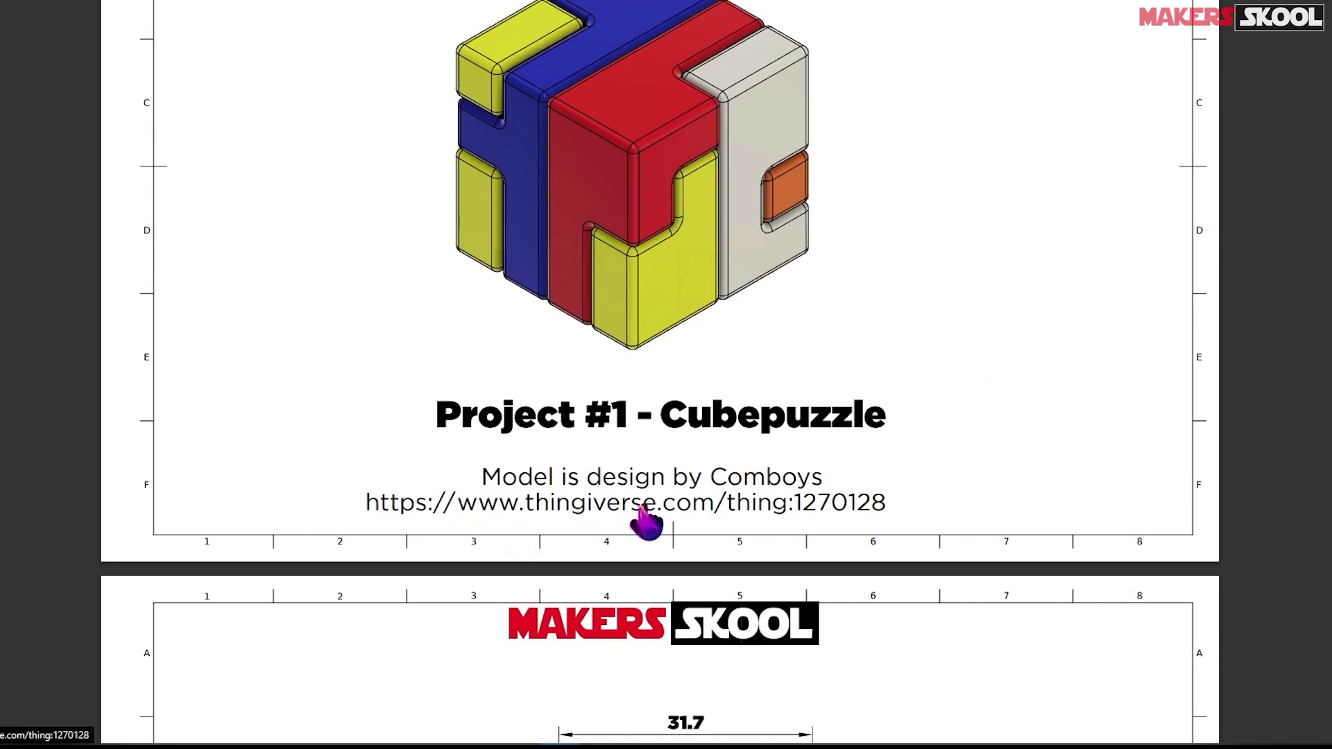
{"action": "scroll", "coordinate": [999, 493], "scroll_direction": "down", "scroll_amount": 5}
{"action": "scroll", "coordinate": [985, 477], "scroll_direction": "down", "scroll_amount": 4}
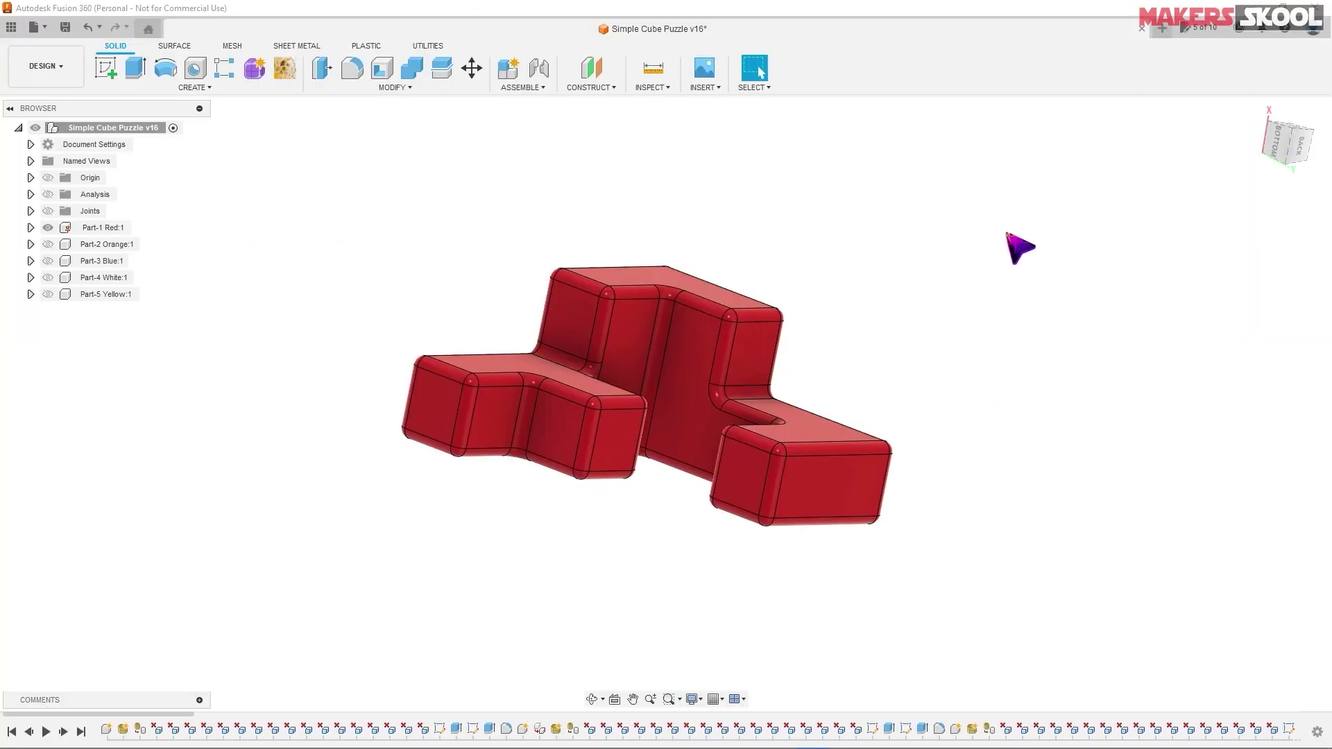
- Create a new blank design and bring up its Save dialog
{"action": "left_click", "coordinate": [1163, 29]}
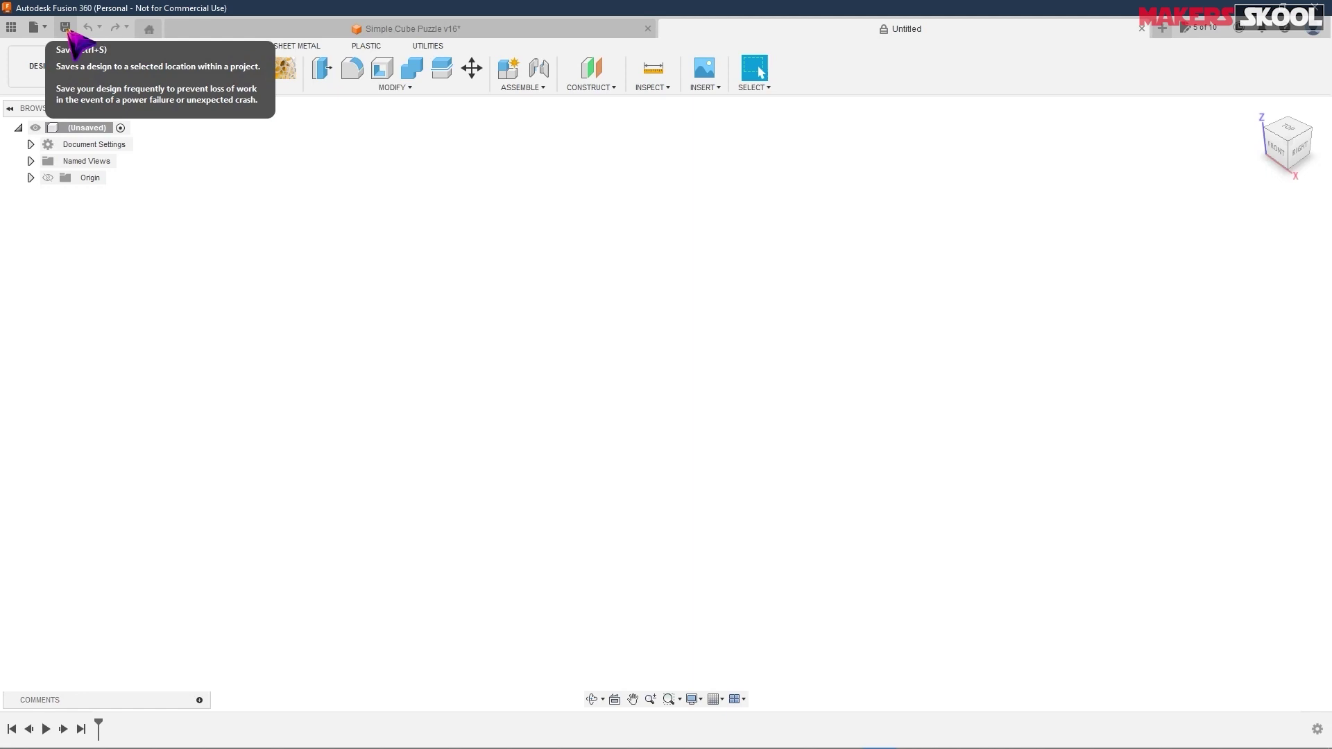
{"action": "left_click", "coordinate": [67, 31]}
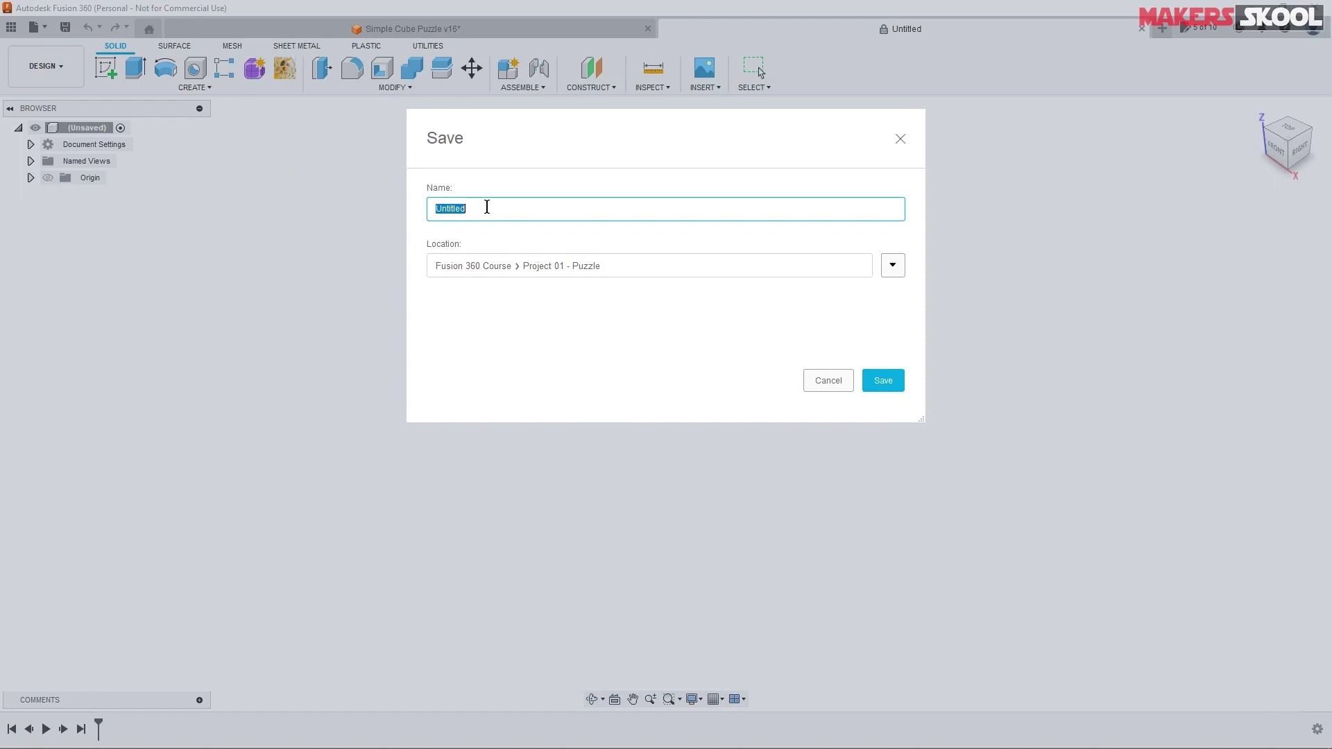
- Name the design CubePuzzle and create a new project 'learning Fusion 360' to save into
{"action": "type", "text": "Cu"}
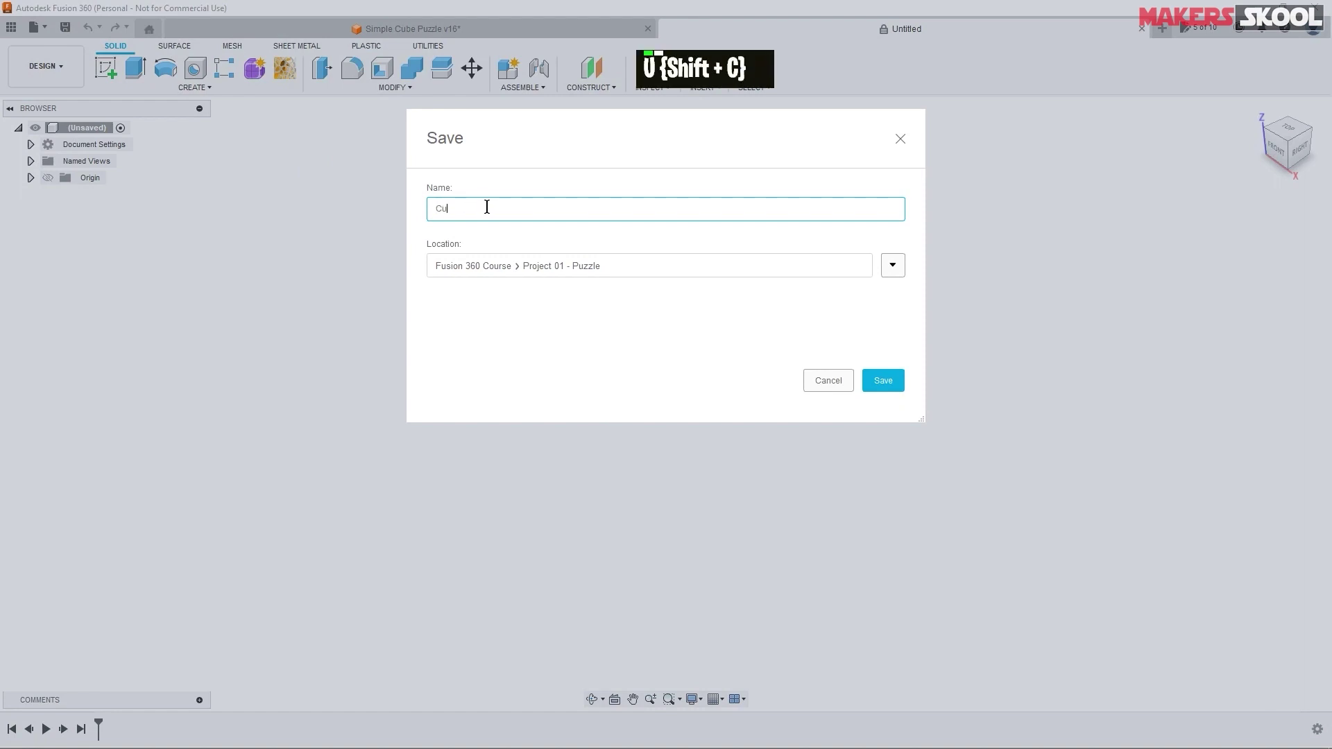
{"action": "type", "text": "bePuzzle"}
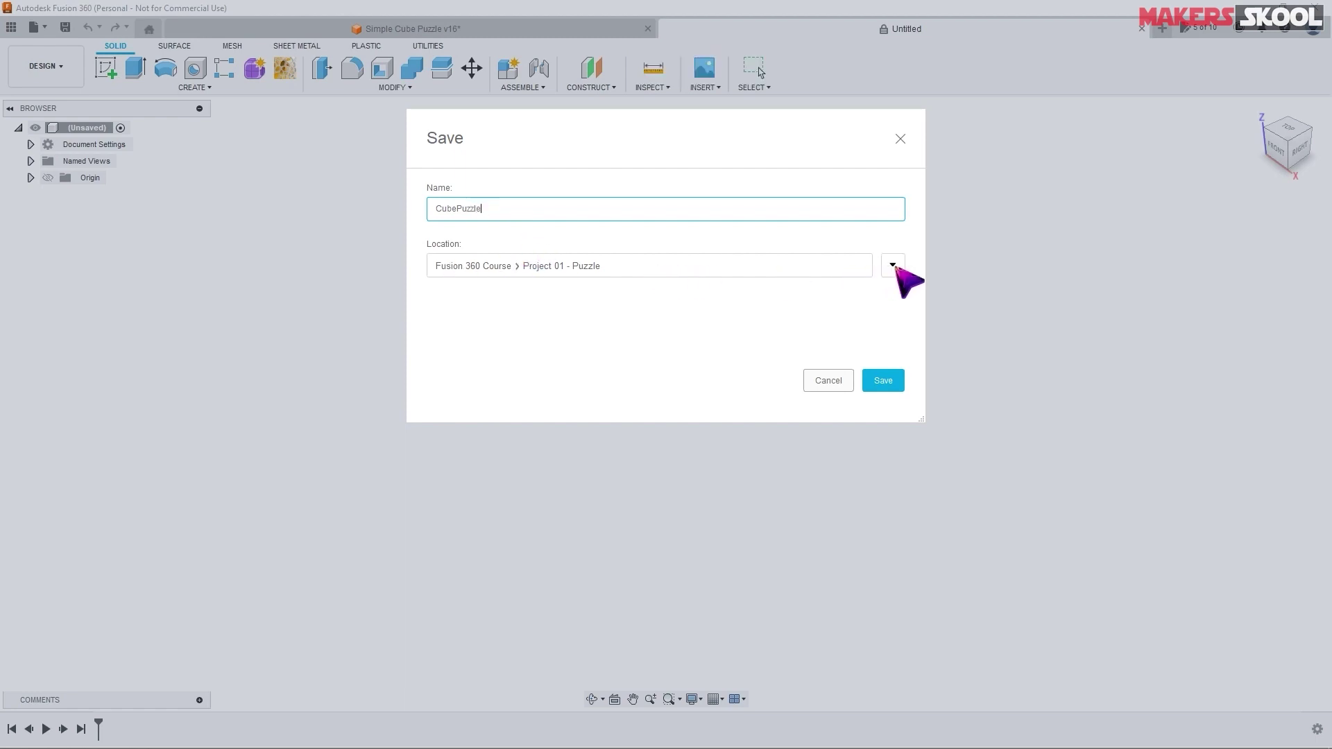
{"action": "left_click", "coordinate": [893, 267]}
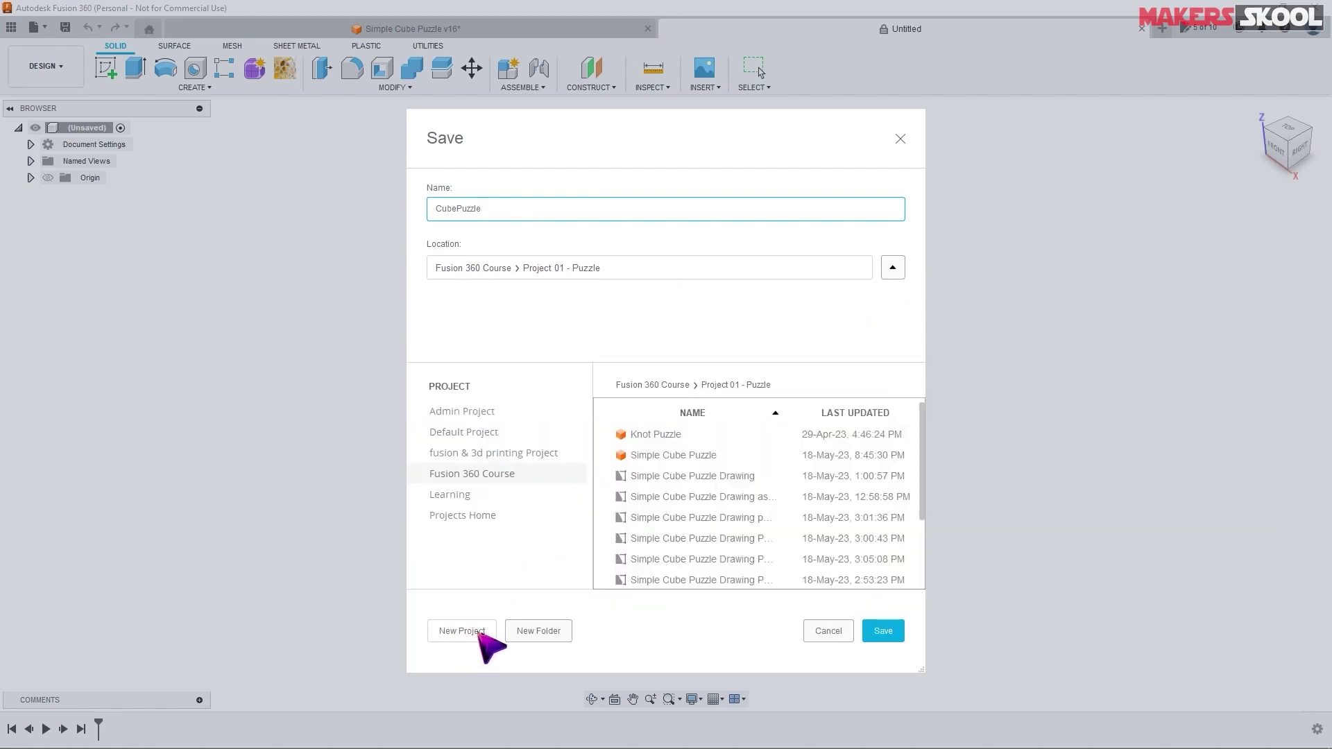
{"action": "left_click", "coordinate": [459, 632]}
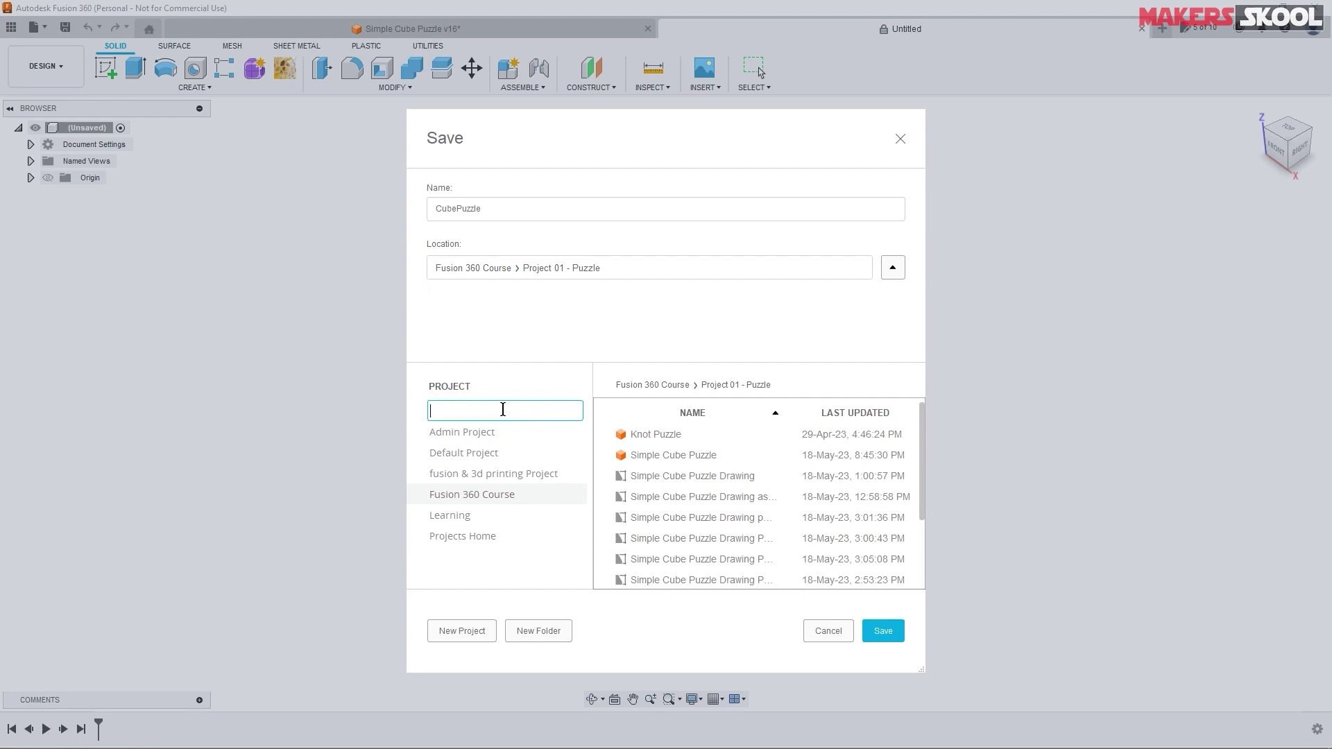
{"action": "type", "text": "learning "}
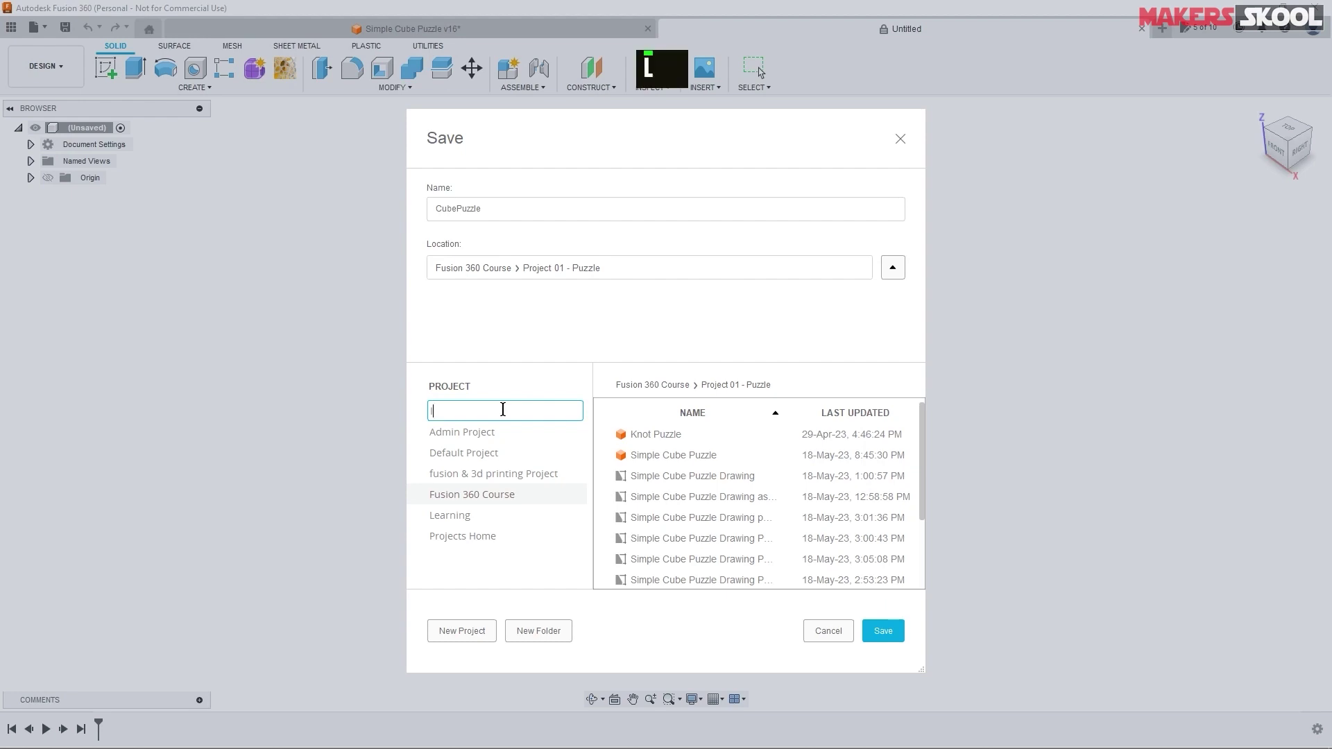
{"action": "type", "text": "Fusion 360"}
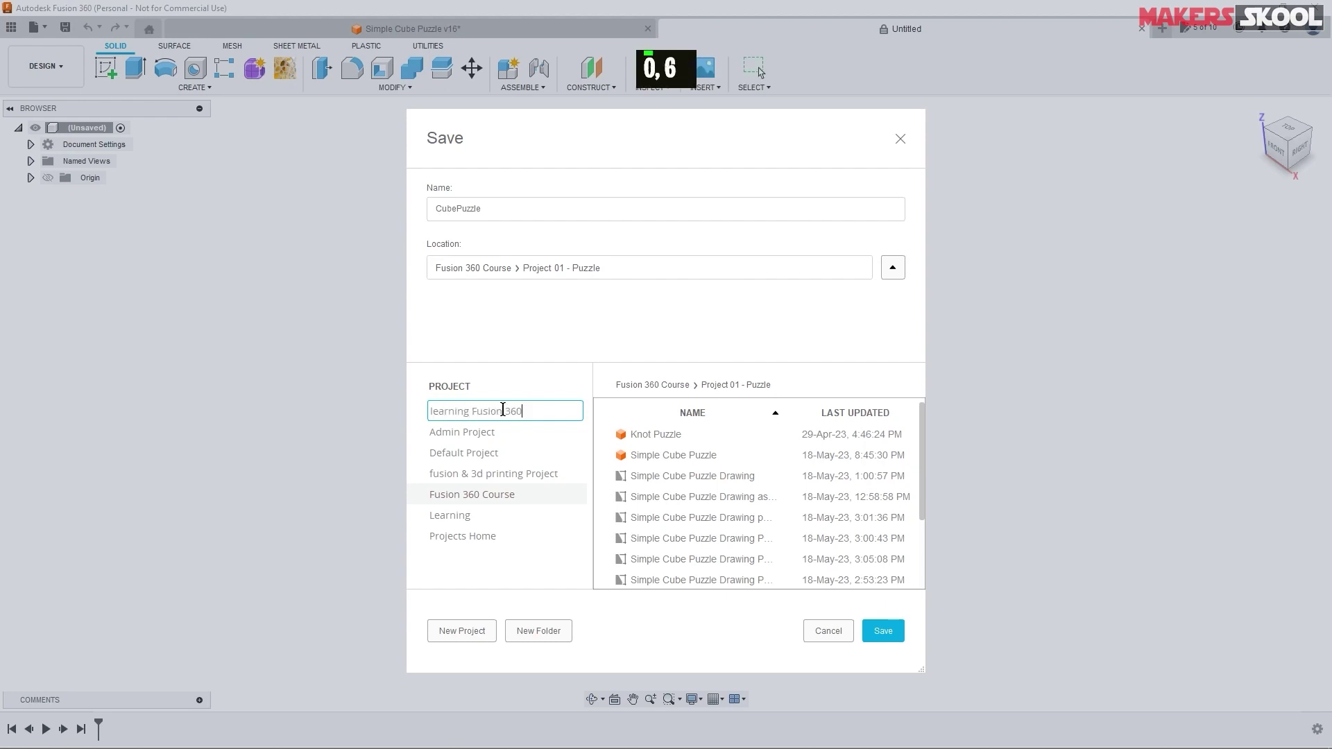
{"action": "key", "text": "Return"}
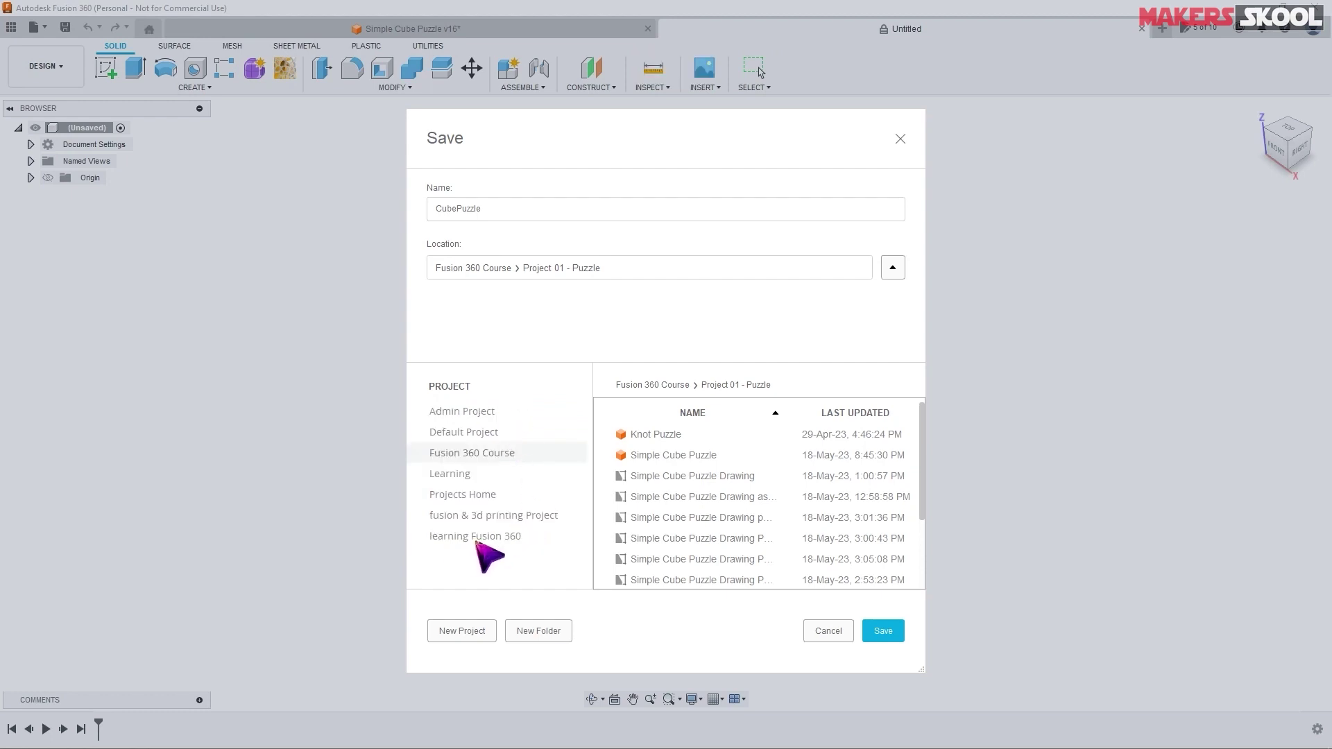
{"action": "left_click", "coordinate": [479, 538]}
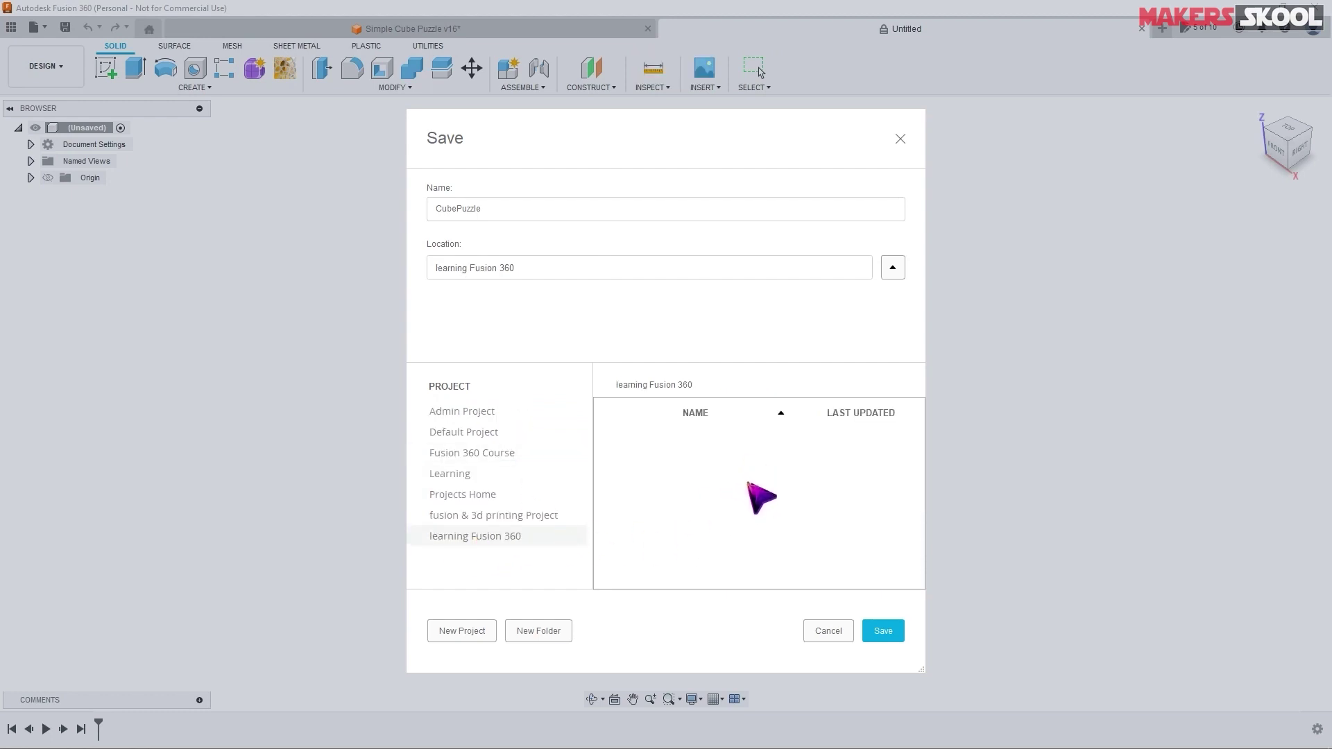
- Create a 'Project 1' folder in that project and save the design there
{"action": "left_click", "coordinate": [555, 632]}
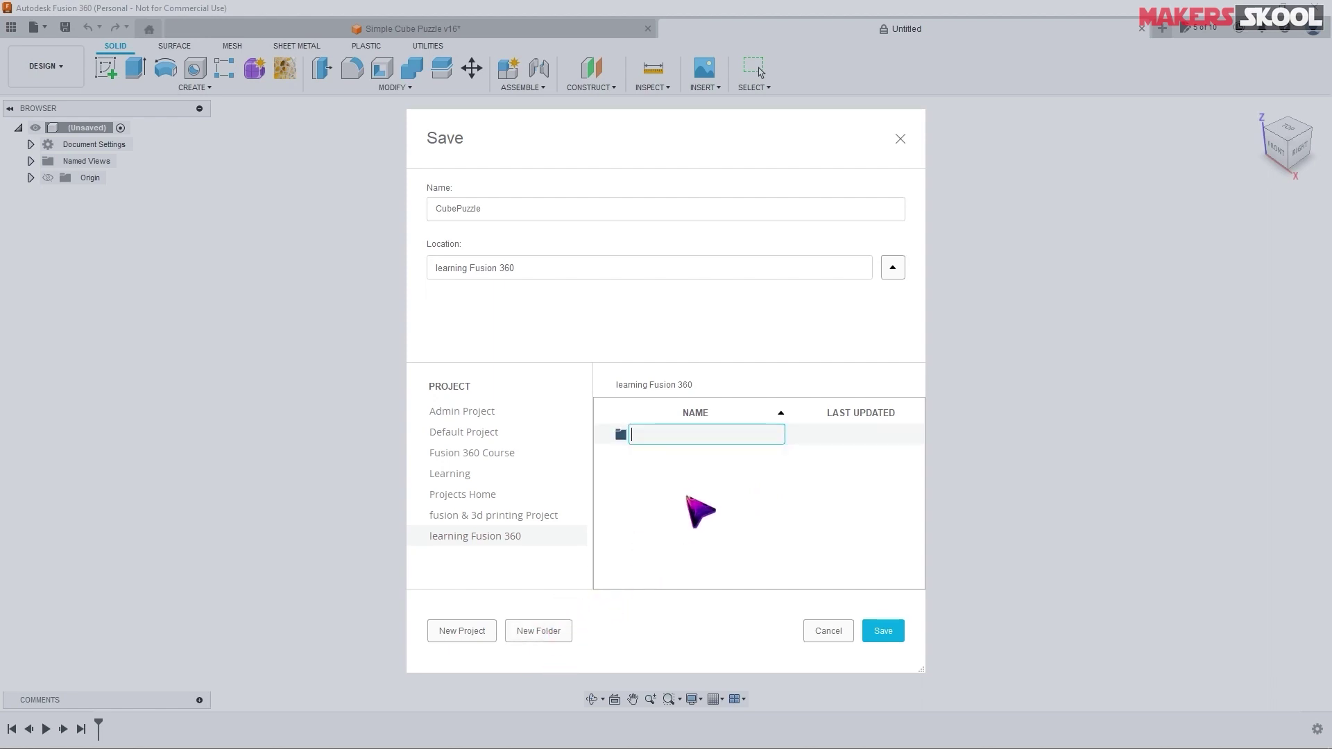
{"action": "type", "text": "Prl"}
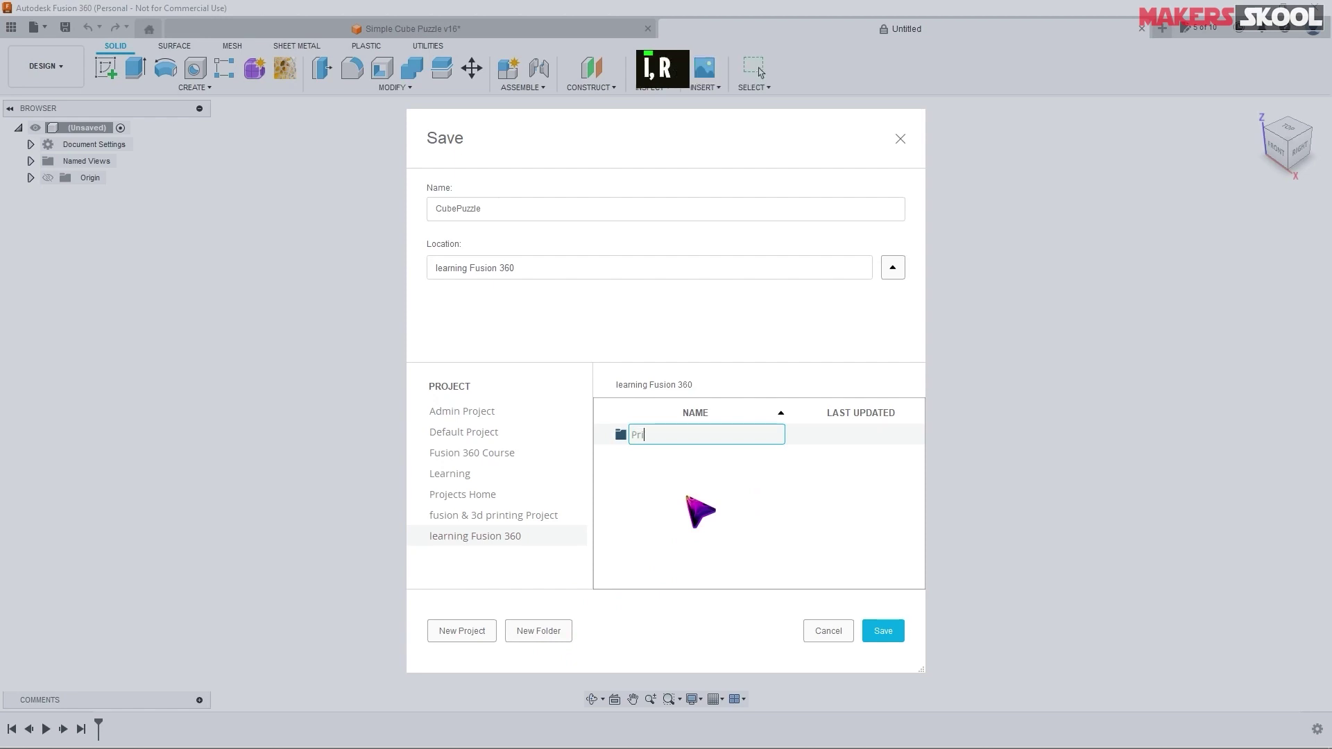
{"action": "key", "text": "BackSpace"}
{"action": "key", "text": "BackSpace"}
{"action": "type", "text": "roject 1"}
{"action": "left_click", "coordinate": [694, 509]}
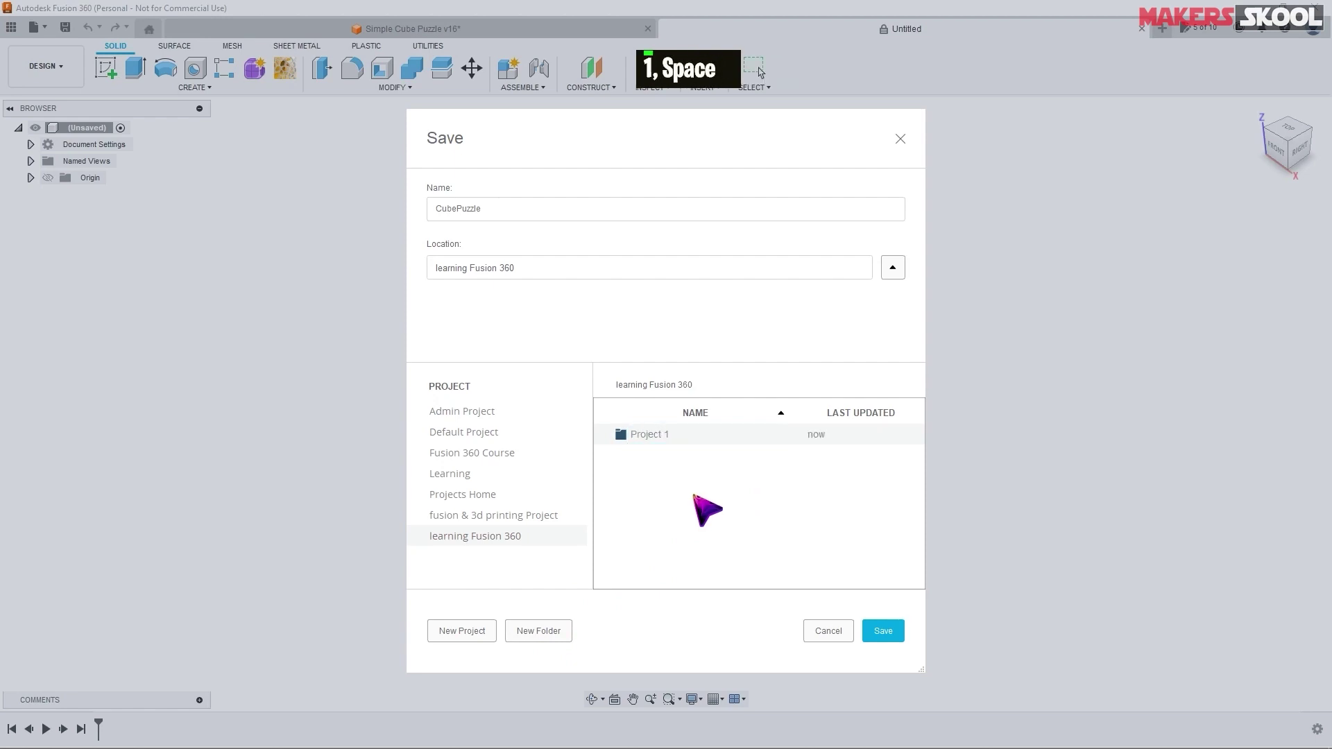
{"action": "double_click", "coordinate": [673, 434]}
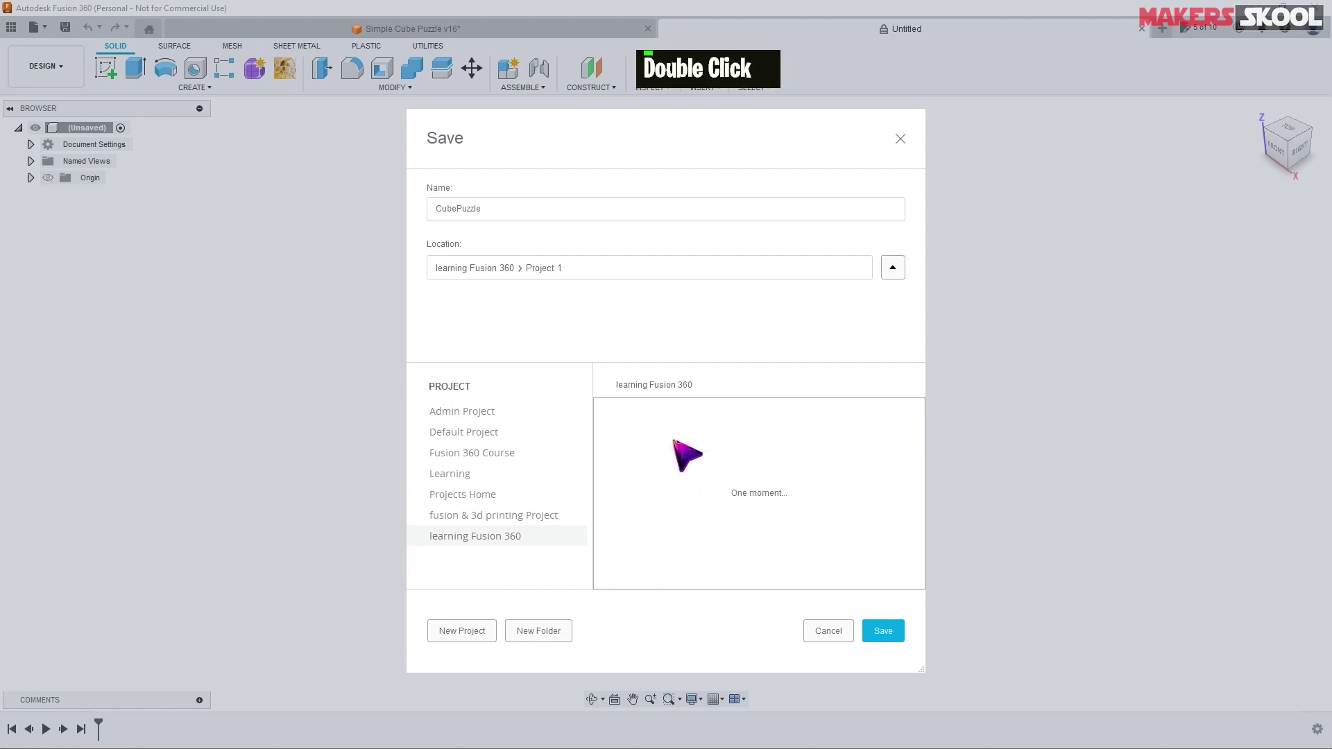
{"action": "left_click", "coordinate": [895, 634]}
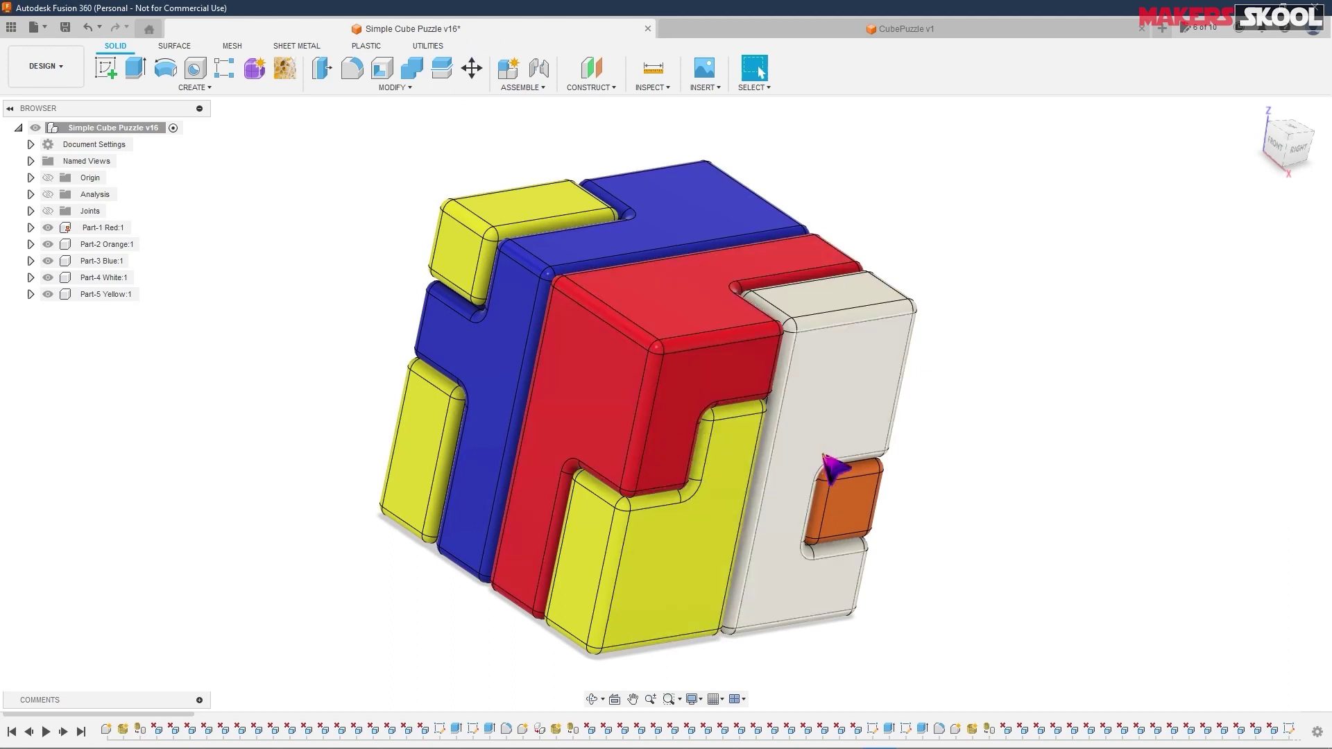
- Hide and re-show the Part-2 Orange and Part-3 Blue parts, then go to CubePuzzle v1
{"action": "left_click", "coordinate": [55, 248]}
{"action": "left_click", "coordinate": [48, 244]}
{"action": "left_click", "coordinate": [48, 260]}
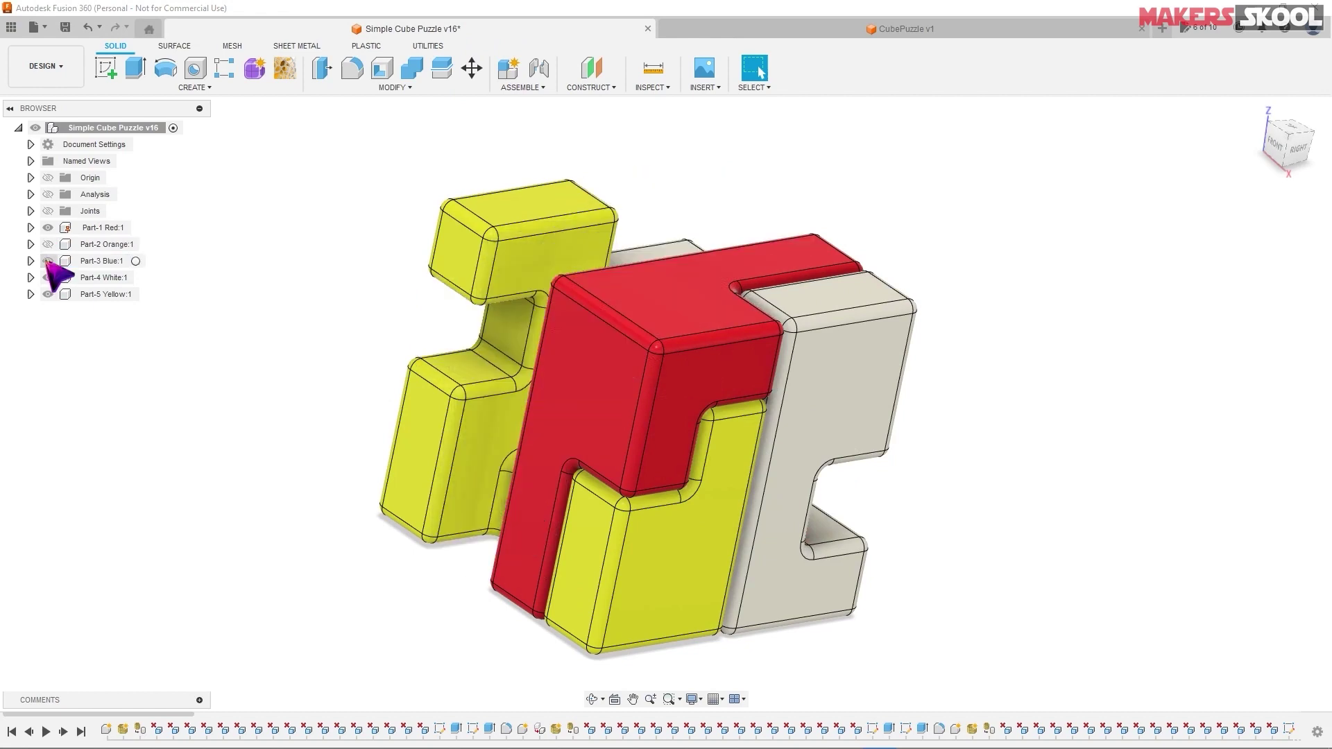
{"action": "left_click", "coordinate": [48, 261]}
{"action": "left_click", "coordinate": [48, 244]}
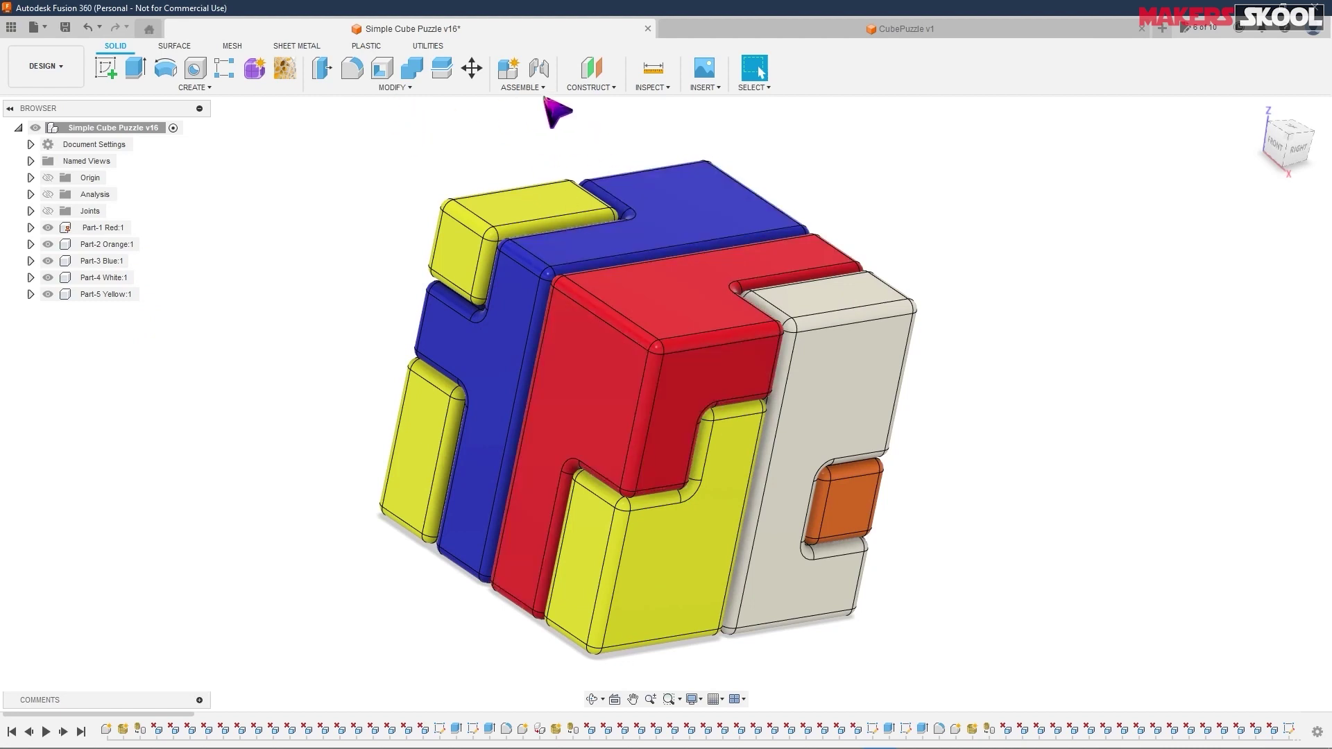
{"action": "left_click", "coordinate": [902, 28]}
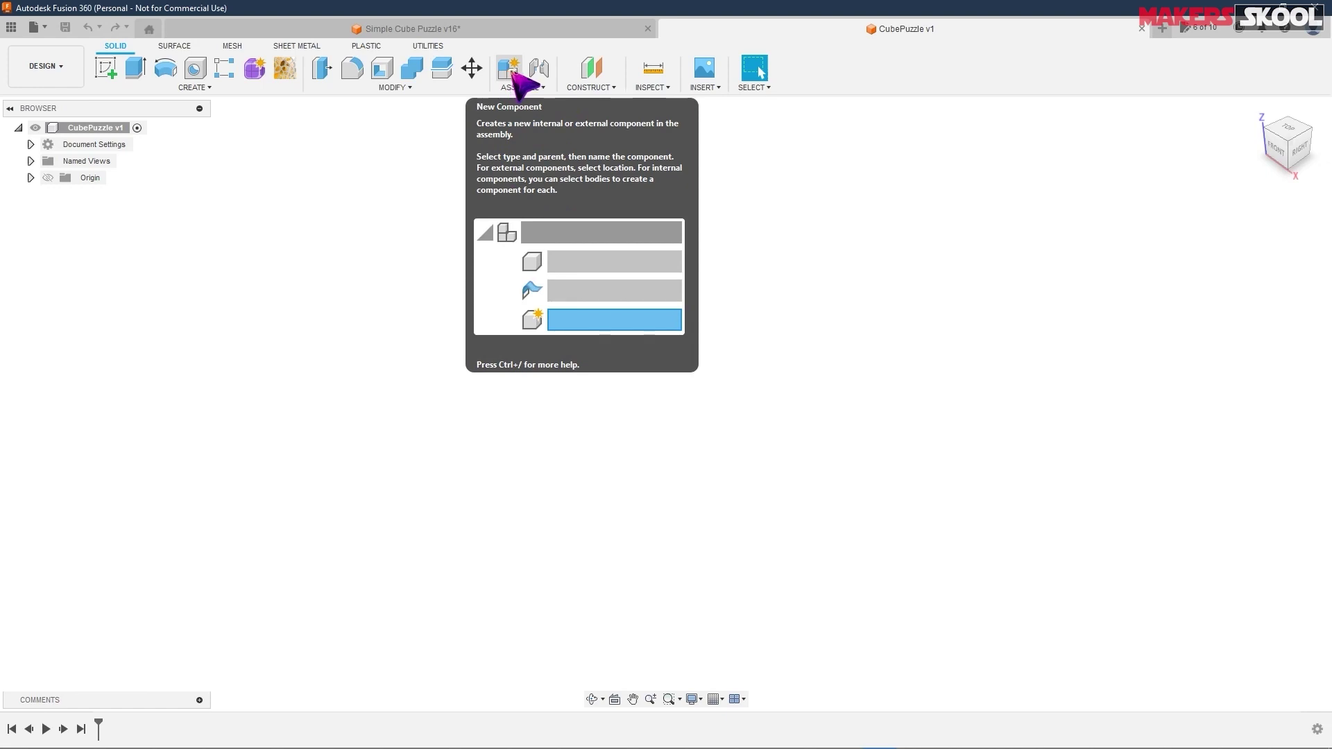
- Create a new internal component named Part1Red
{"action": "left_click", "coordinate": [509, 69]}
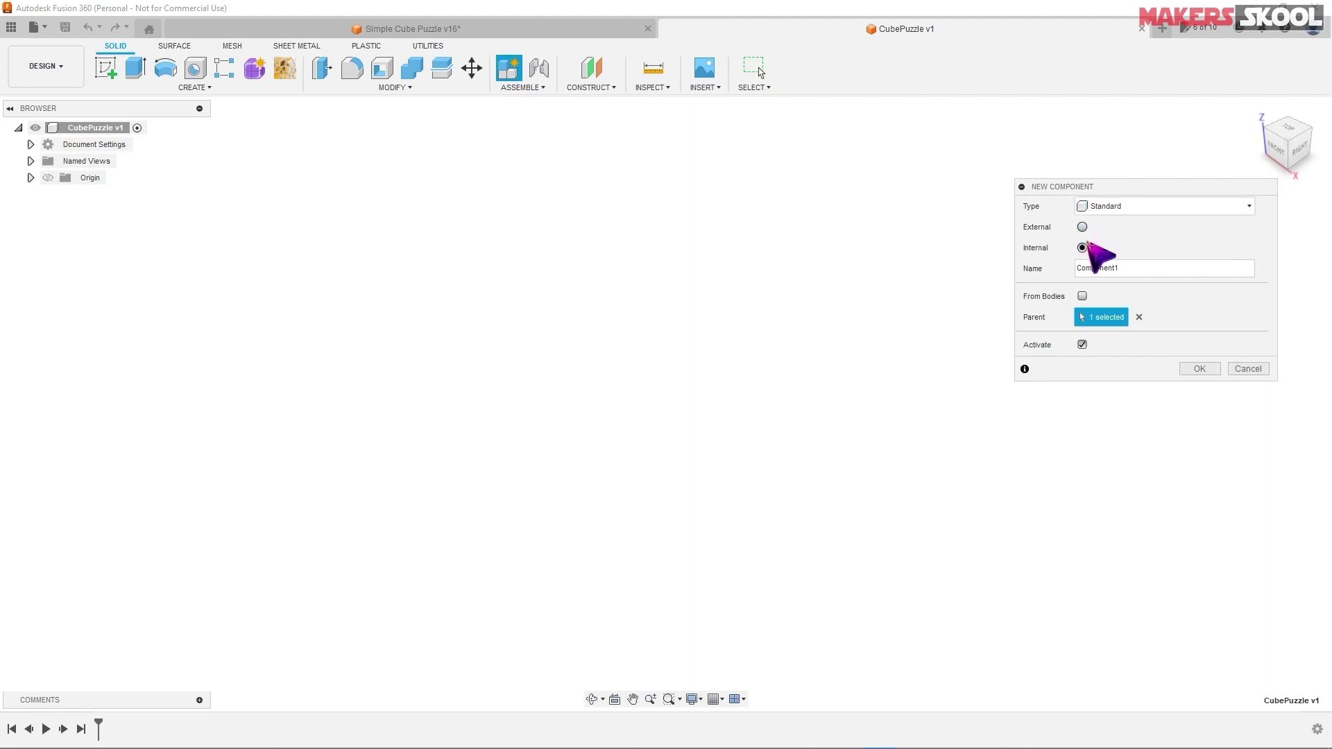
{"action": "left_click_drag", "start_coordinate": [1123, 268], "coordinate": [1048, 266]}
{"action": "type", "text": "Part1"}
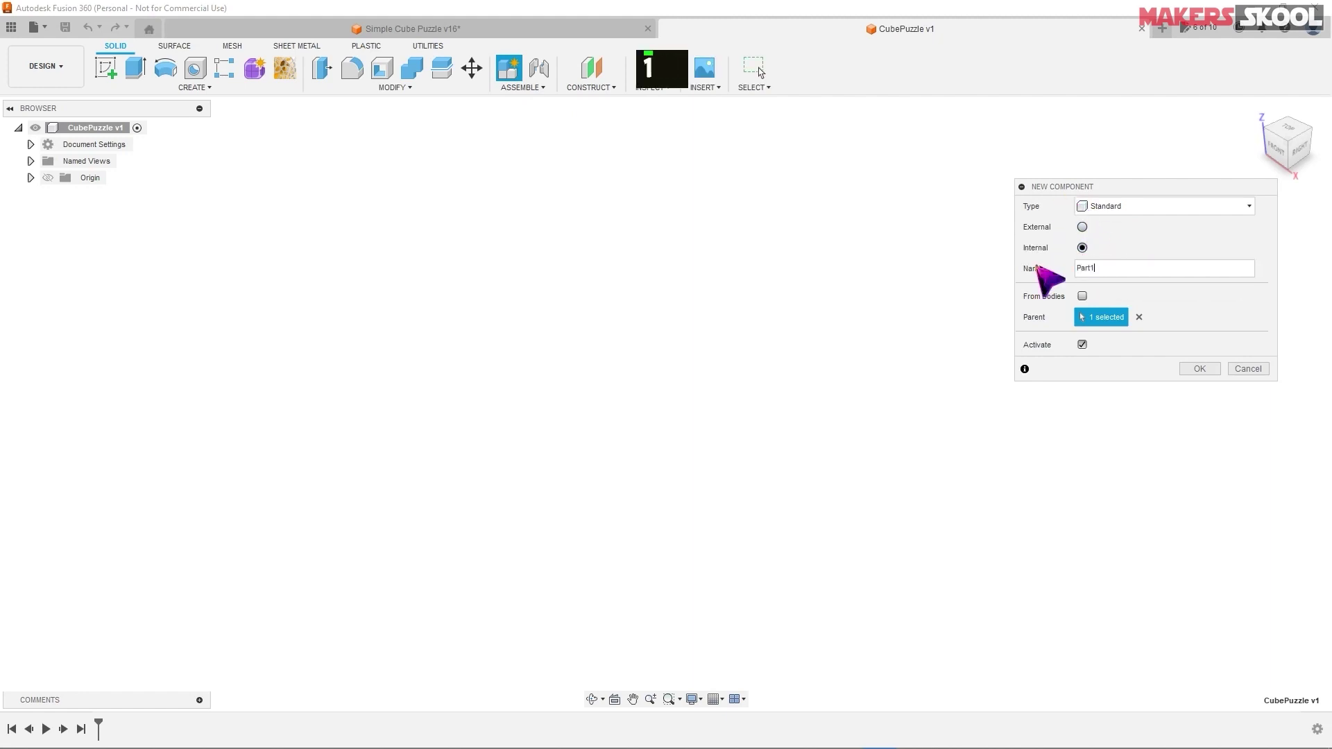
{"action": "type", "text": "Red"}
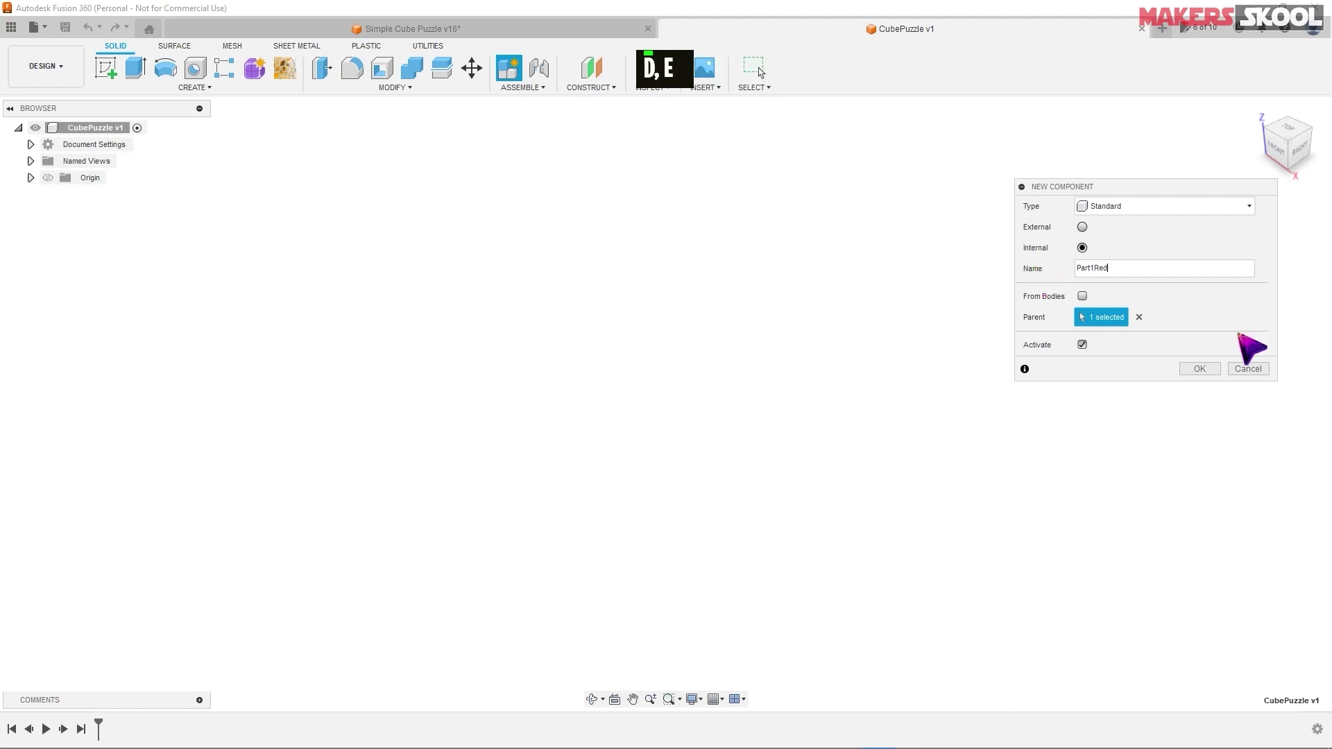
{"action": "left_click", "coordinate": [1198, 372]}
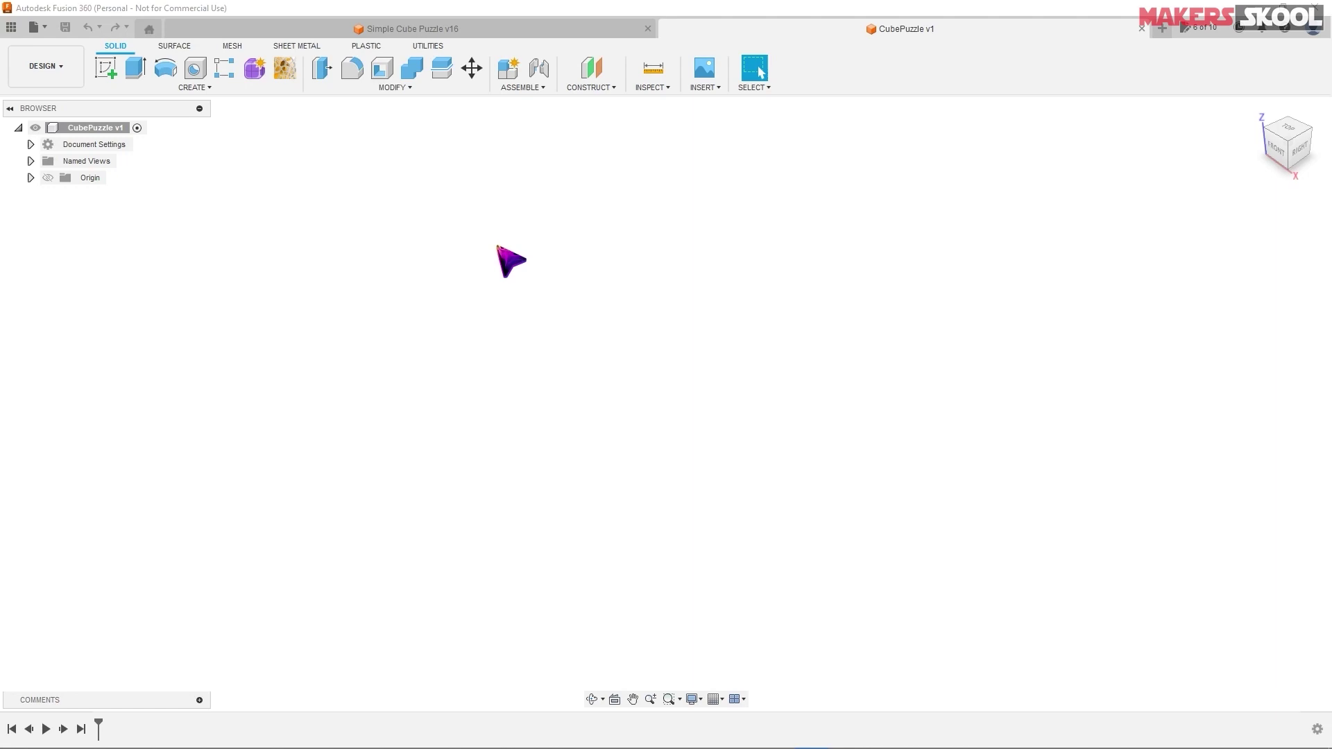
- Start Sketch1 on the XY origin plane and open the sketch Create tools list
{"action": "left_click", "coordinate": [108, 68]}
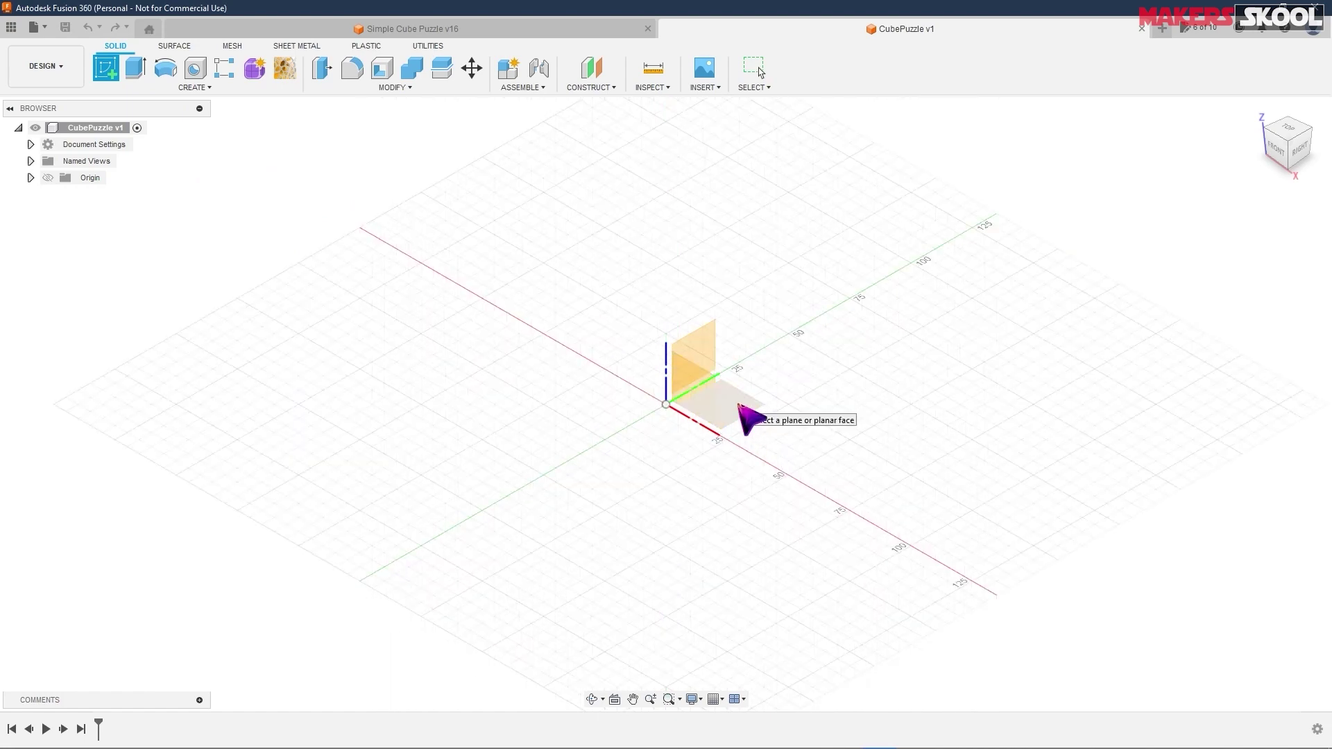
{"action": "left_click", "coordinate": [746, 415]}
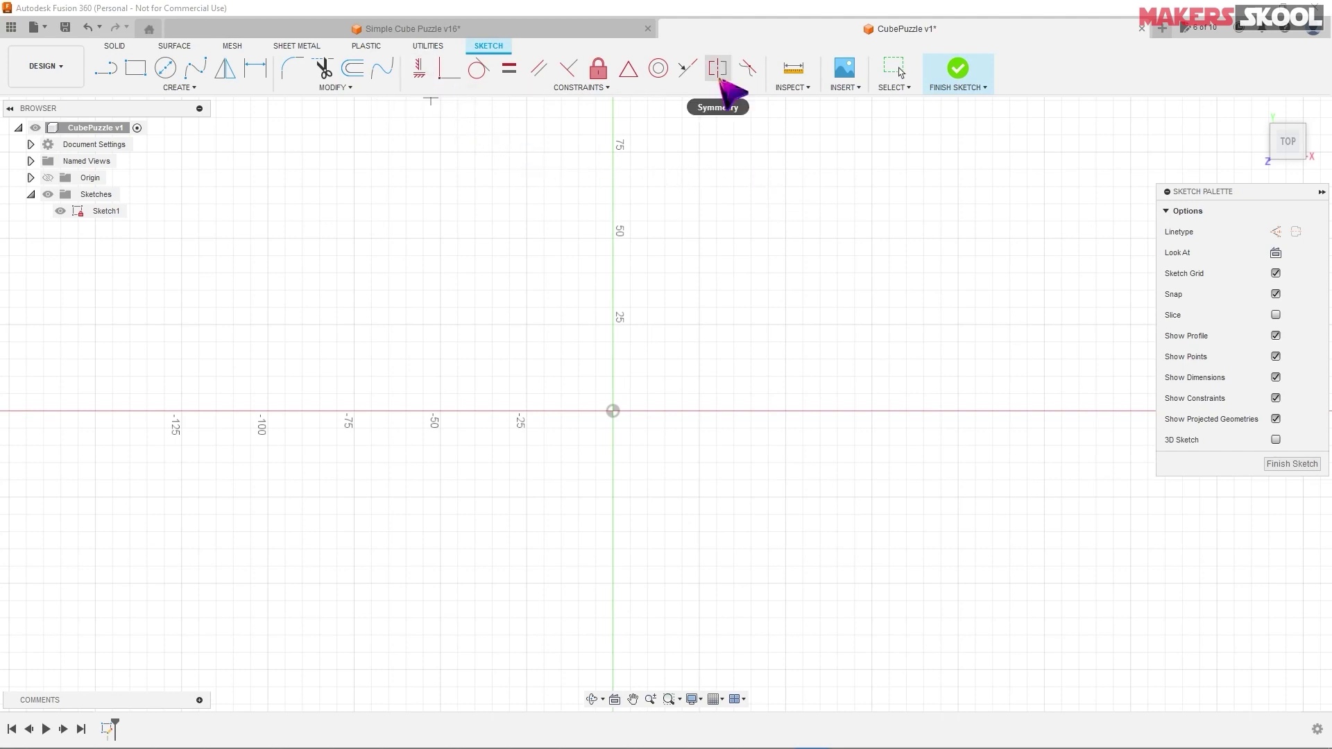
{"action": "left_click", "coordinate": [182, 88]}
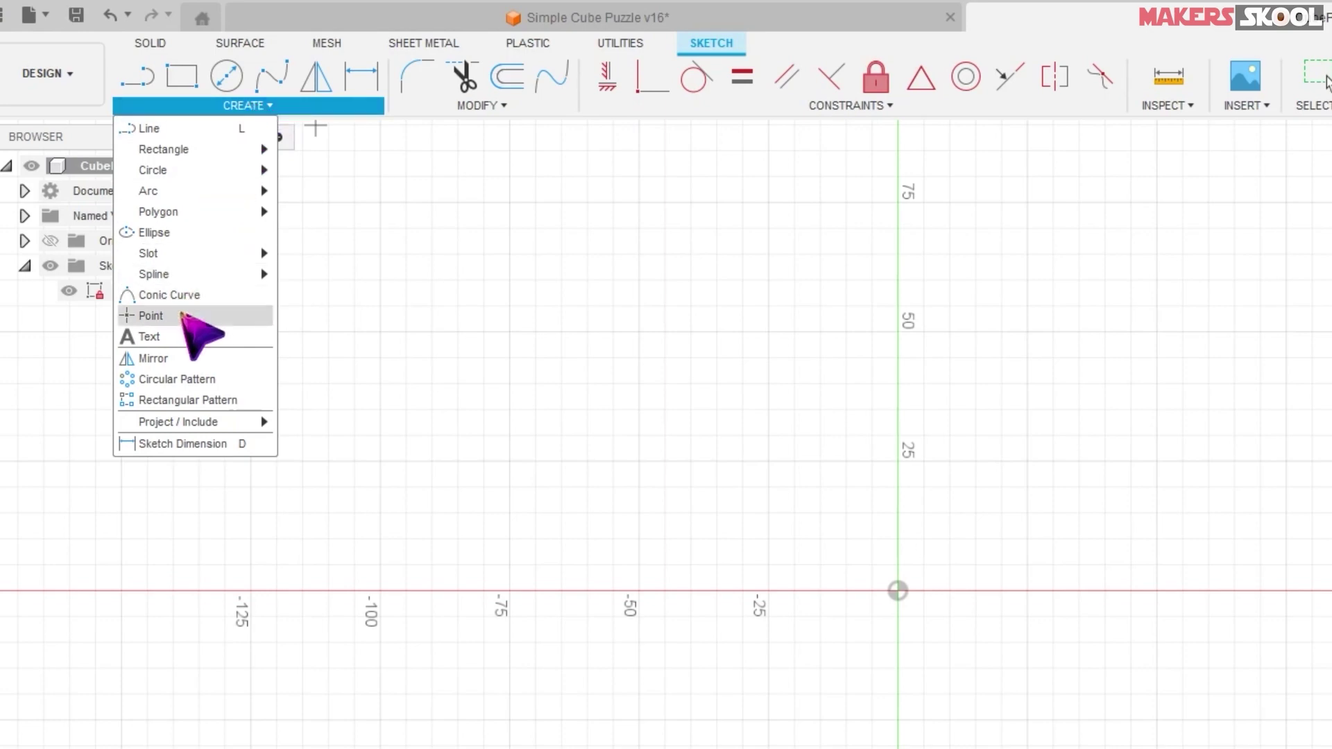
- Place two level sketch points above-left of the origin and merge the right one onto the left
{"action": "left_click", "coordinate": [184, 318]}
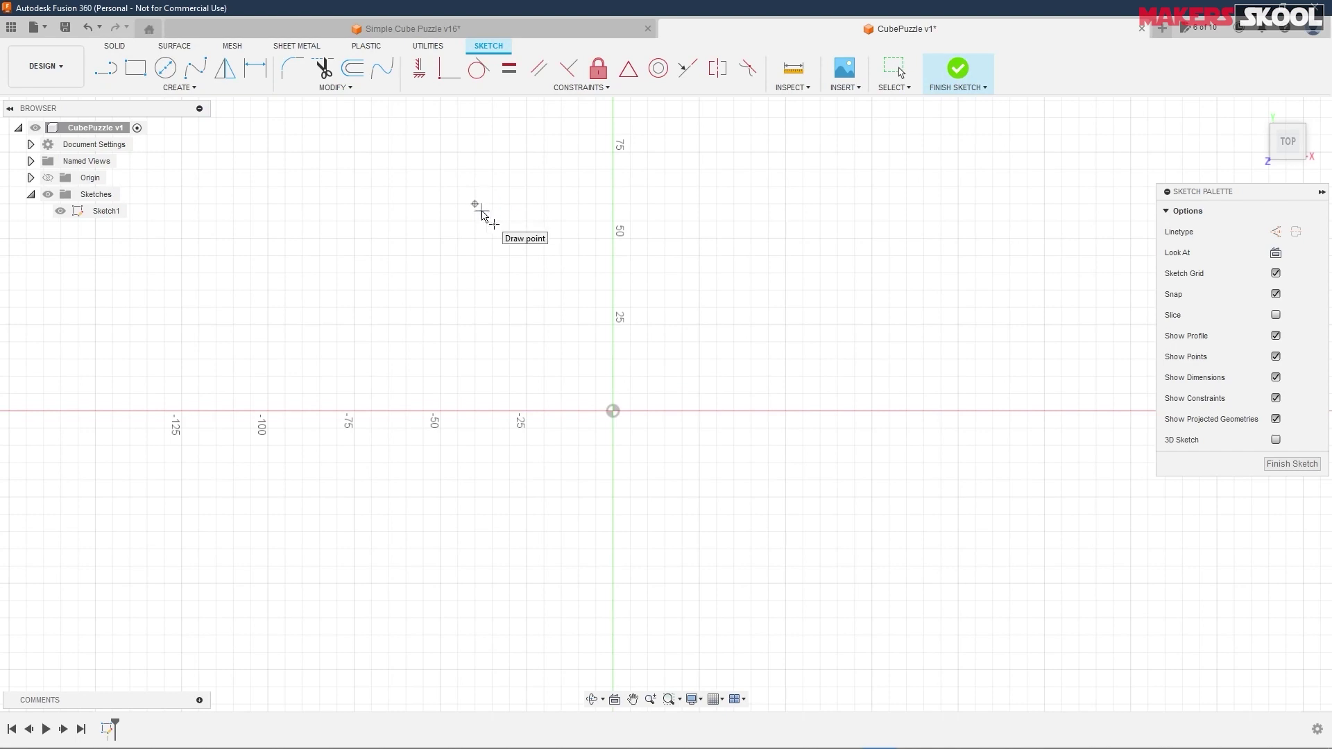
{"action": "left_click", "coordinate": [474, 204]}
{"action": "left_click", "coordinate": [726, 204]}
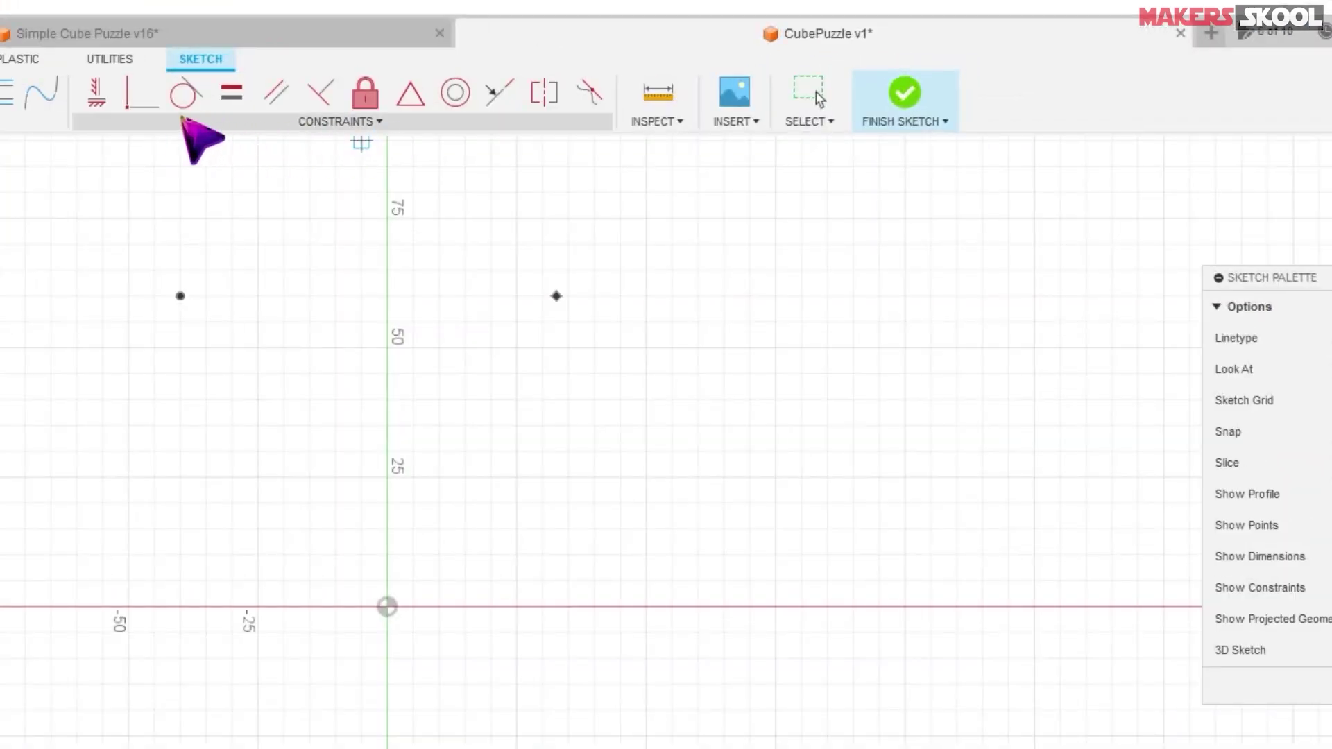
{"action": "left_click", "coordinate": [144, 97]}
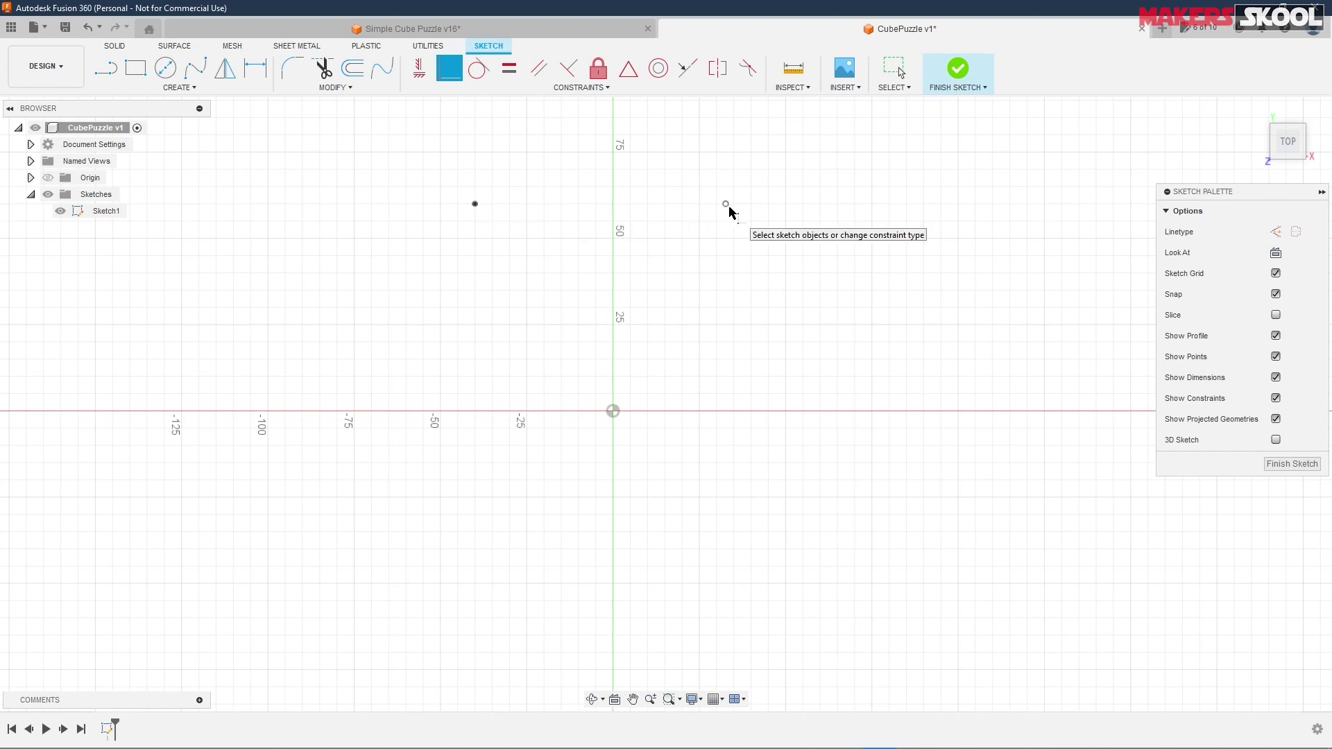
{"action": "left_click", "coordinate": [475, 205]}
{"action": "left_click", "coordinate": [725, 205]}
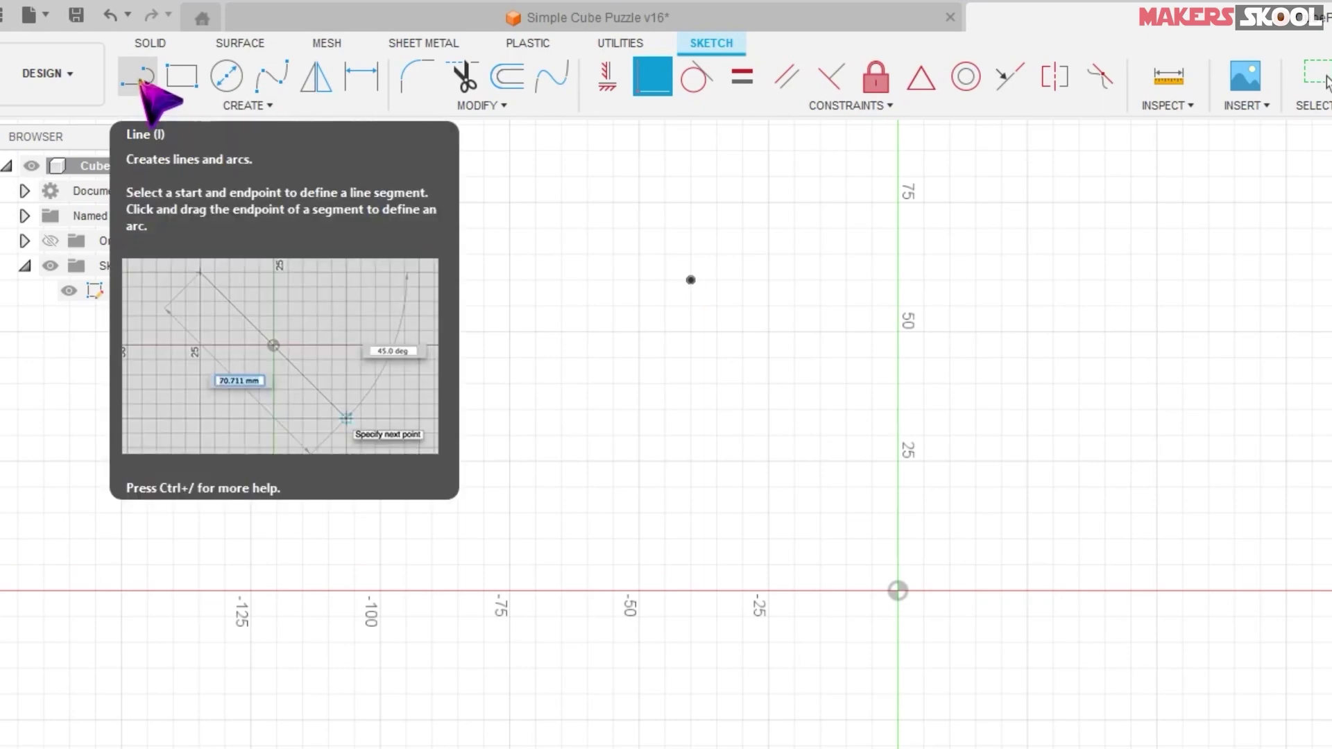
- Draw a line from the upper left down to just below the origin
{"action": "left_click", "coordinate": [140, 78]}
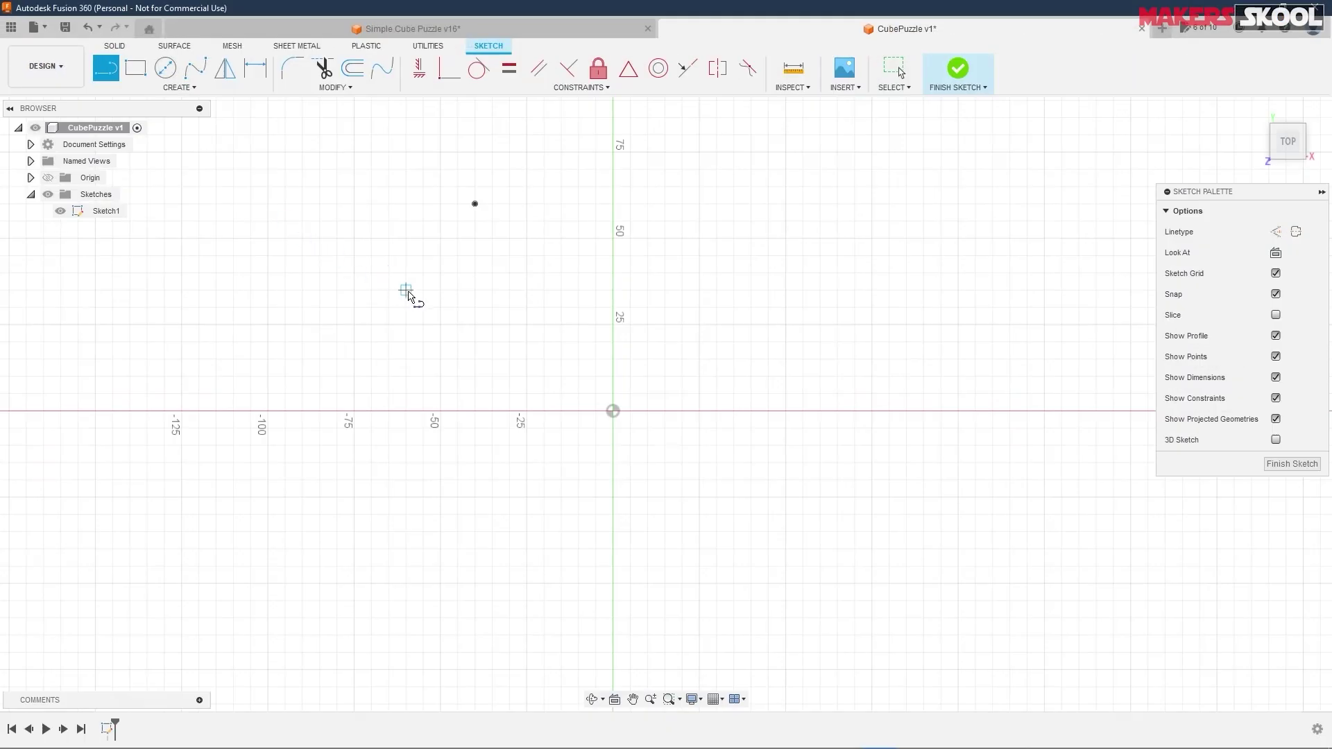
{"action": "left_click", "coordinate": [407, 283]}
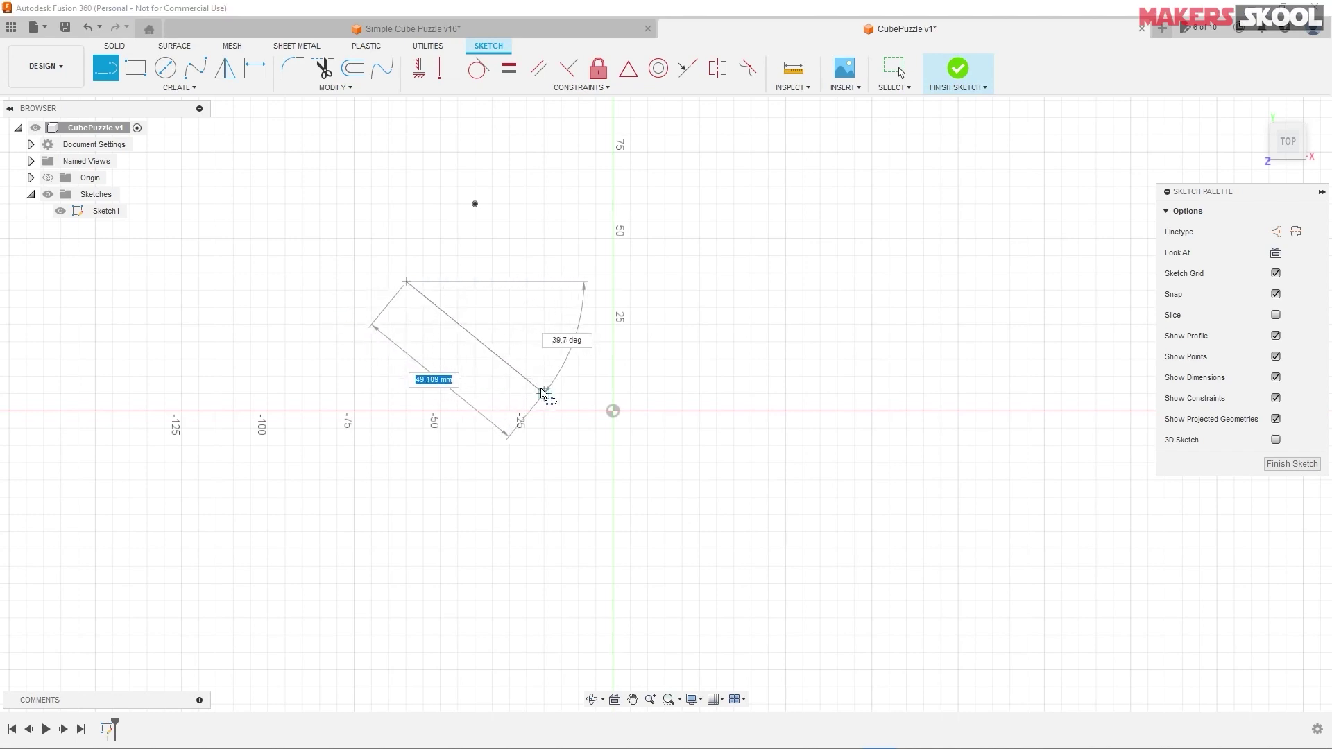
{"action": "left_click", "coordinate": [568, 439]}
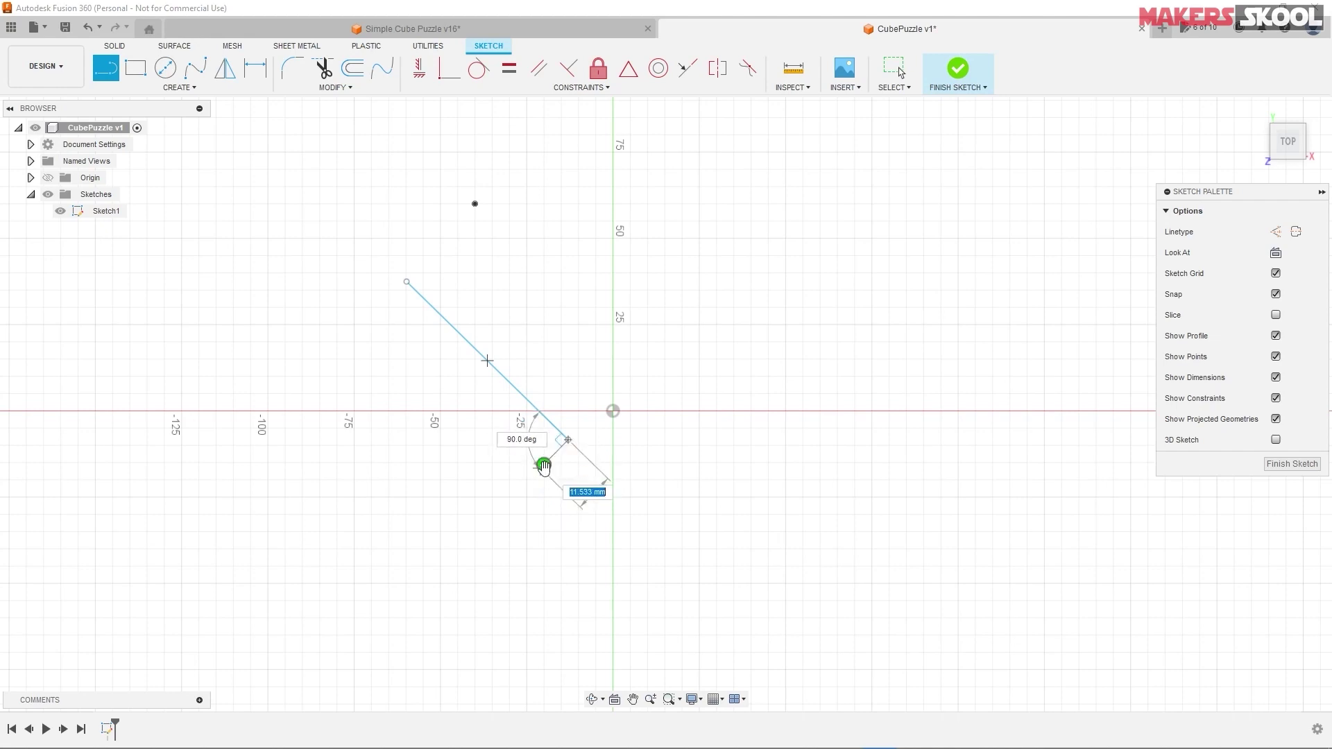
{"action": "key", "text": "Escape"}
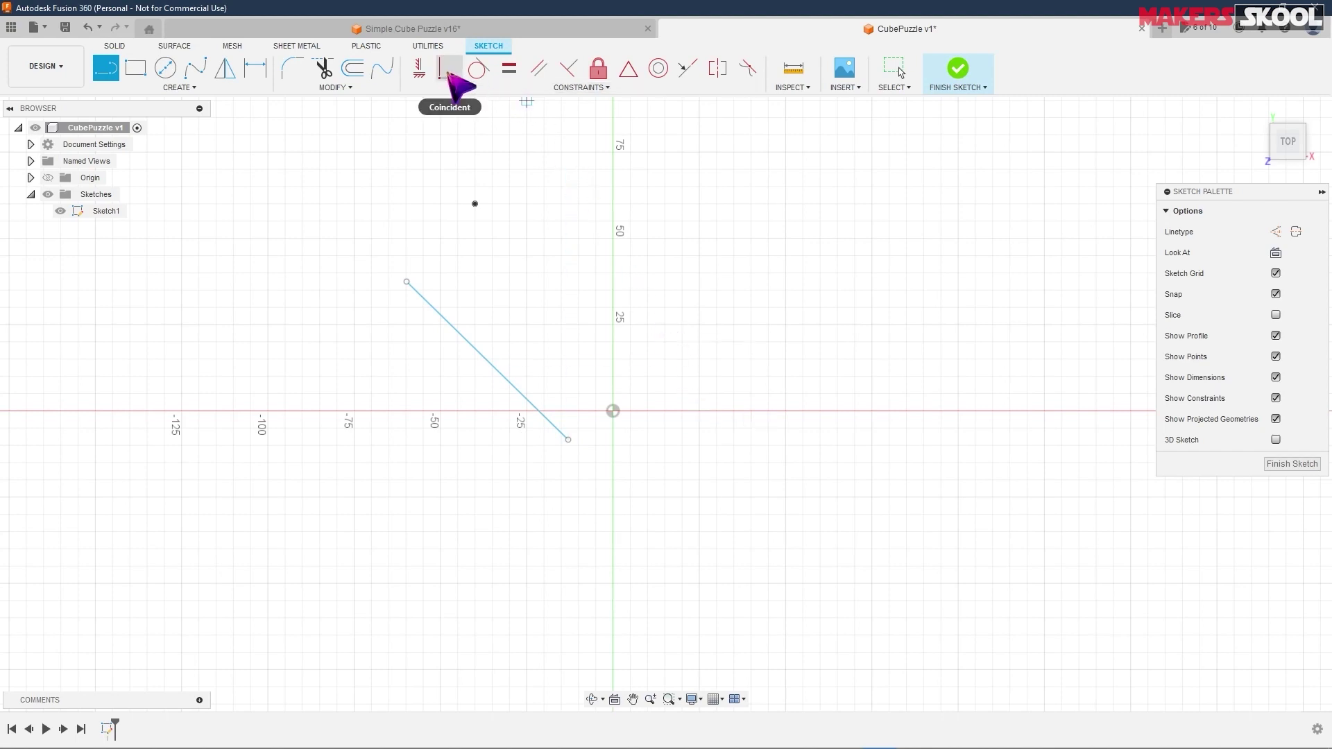
- Attach the line's end to the sketch point and swing the line horizontal to the left
{"action": "left_click", "coordinate": [450, 69]}
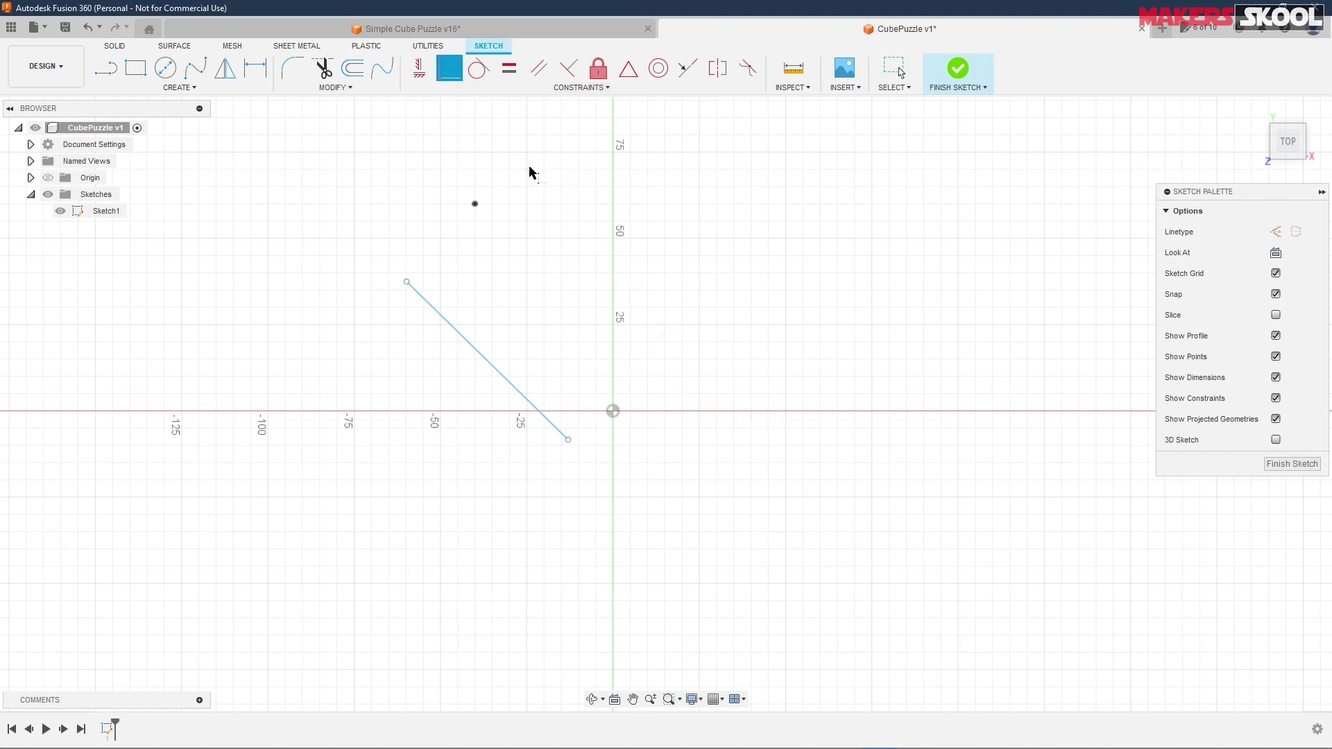
{"action": "left_click", "coordinate": [475, 204]}
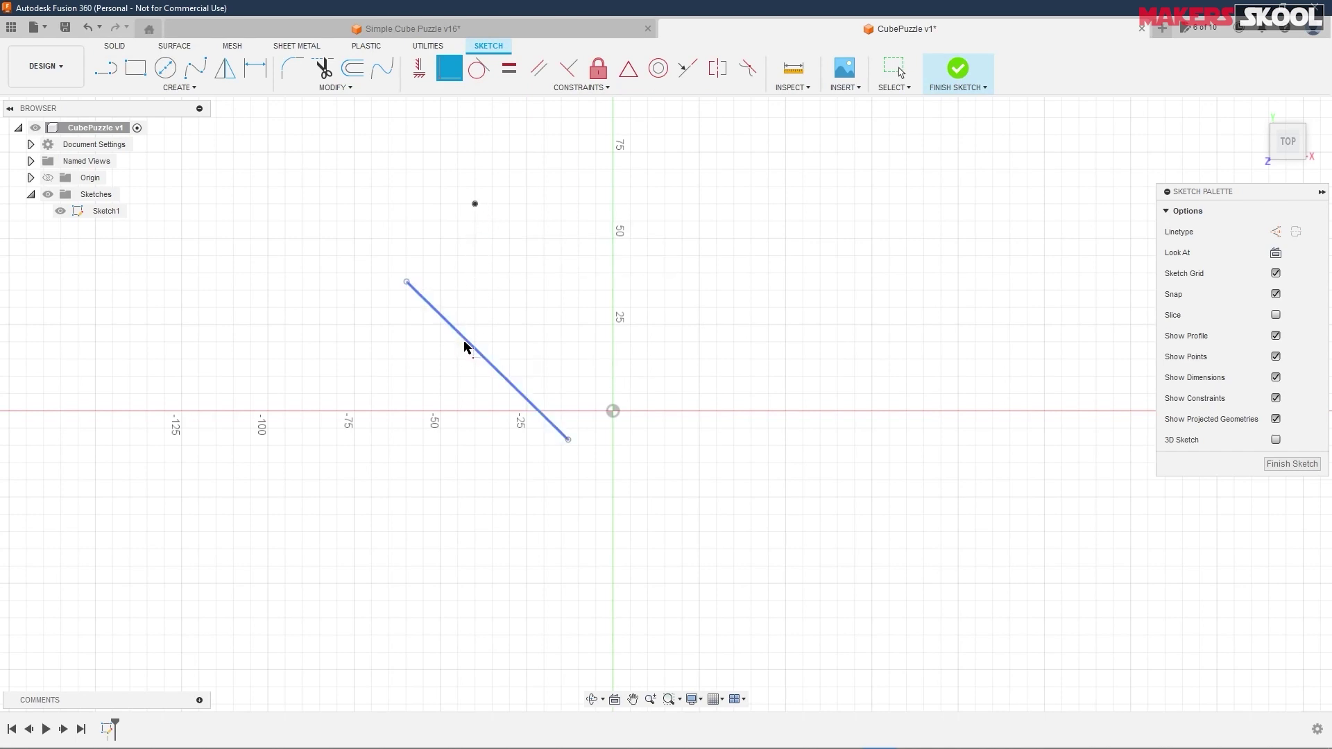
{"action": "left_click", "coordinate": [475, 204]}
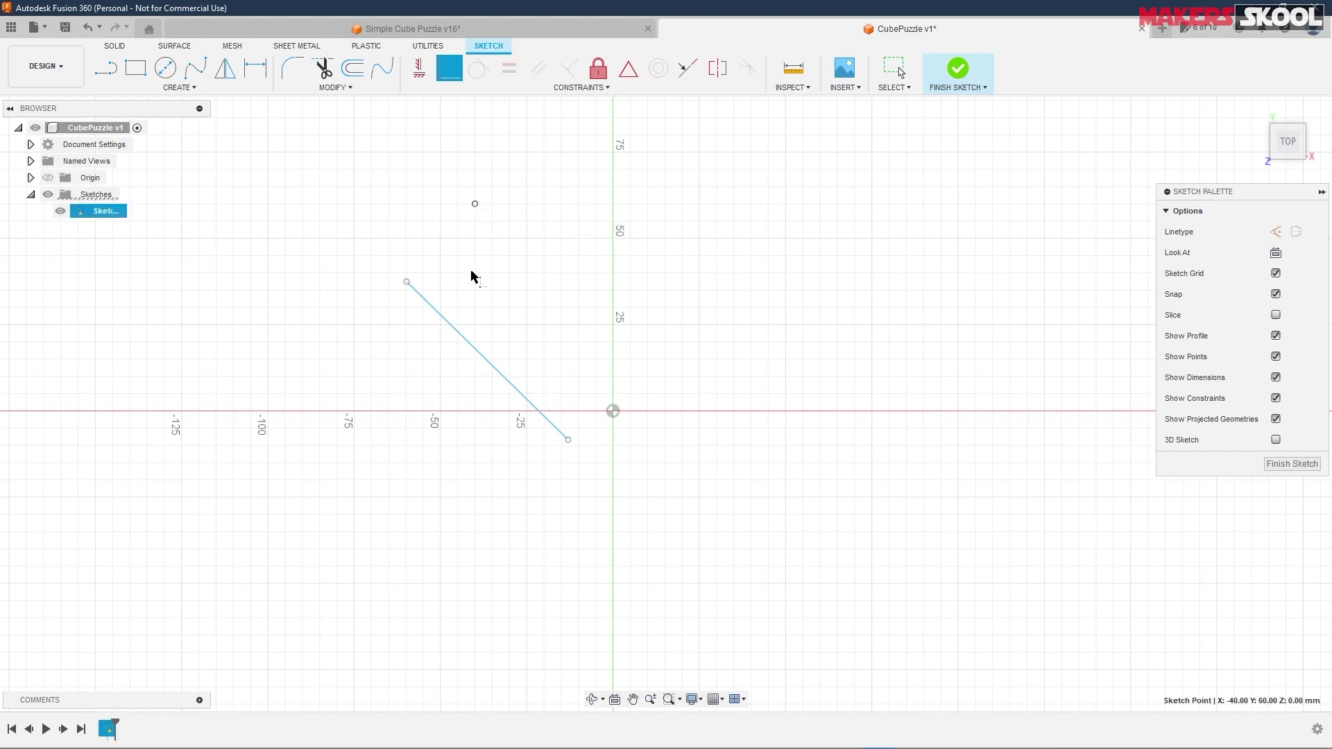
{"action": "left_click_drag", "start_coordinate": [460, 340], "coordinate": [532, 265]}
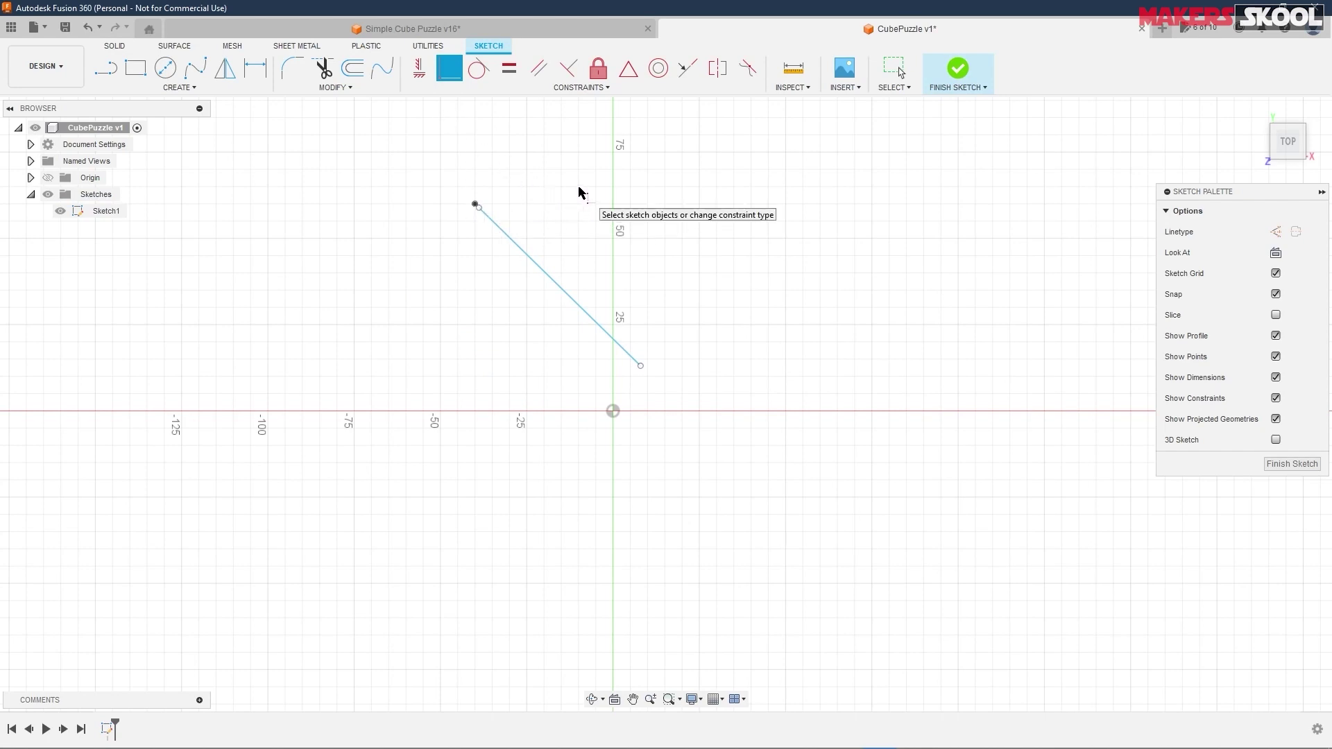
{"action": "key", "text": "Escape"}
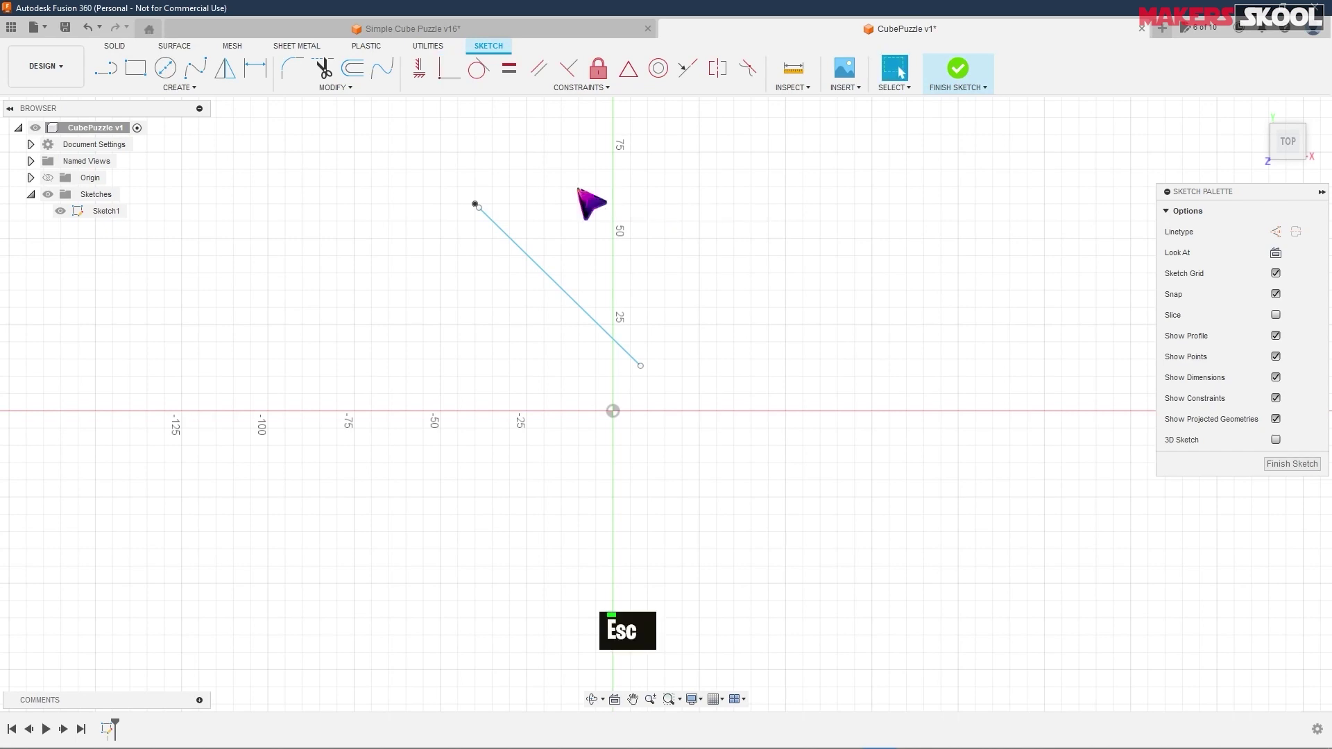
{"action": "mouse_move", "coordinate": [478, 214]}
{"action": "left_mouse_down"}
{"action": "mouse_move", "coordinate": [731, 497]}
{"action": "mouse_move", "coordinate": [618, 363]}
{"action": "mouse_move", "coordinate": [637, 366]}
{"action": "left_mouse_up"}
{"action": "mouse_move", "coordinate": [529, 248]}
{"action": "left_mouse_down"}
{"action": "mouse_move", "coordinate": [478, 198]}
{"action": "mouse_move", "coordinate": [326, 203]}
{"action": "left_mouse_up"}
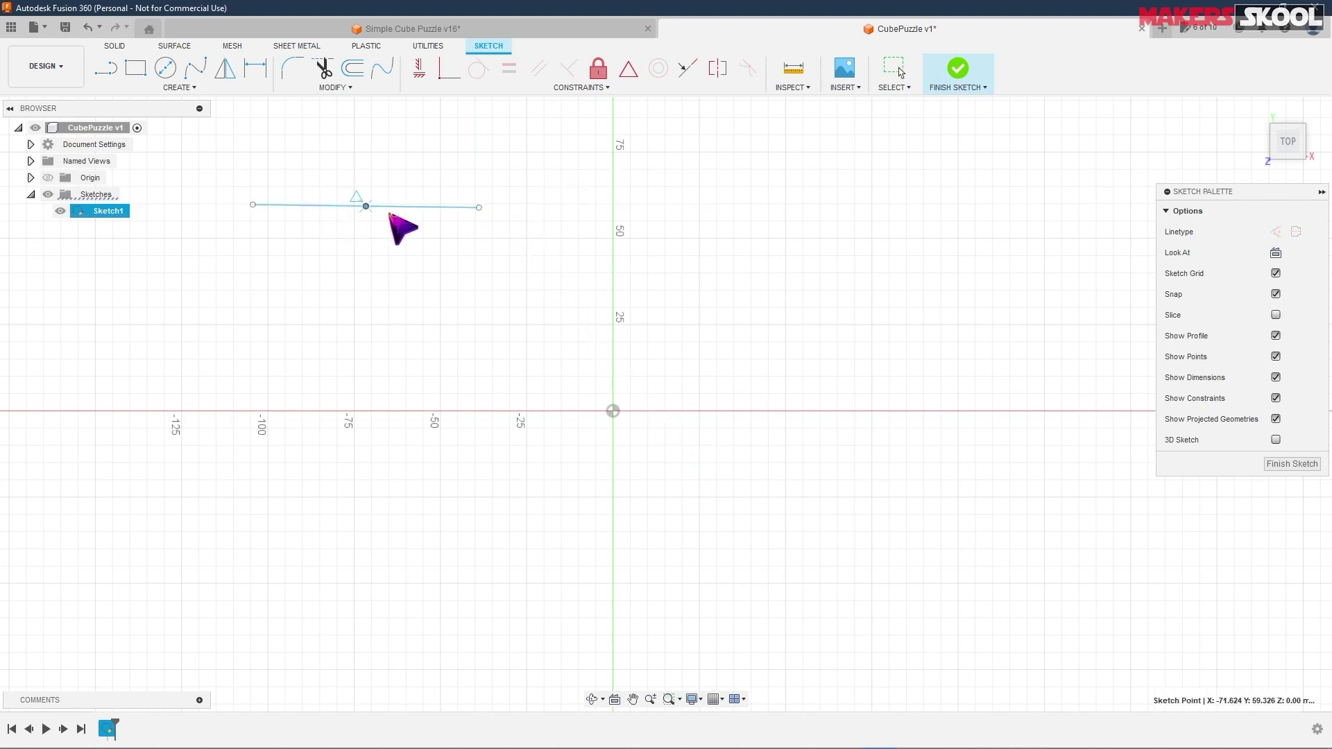
{"action": "left_click_drag", "start_coordinate": [553, 215], "coordinate": [479, 208]}
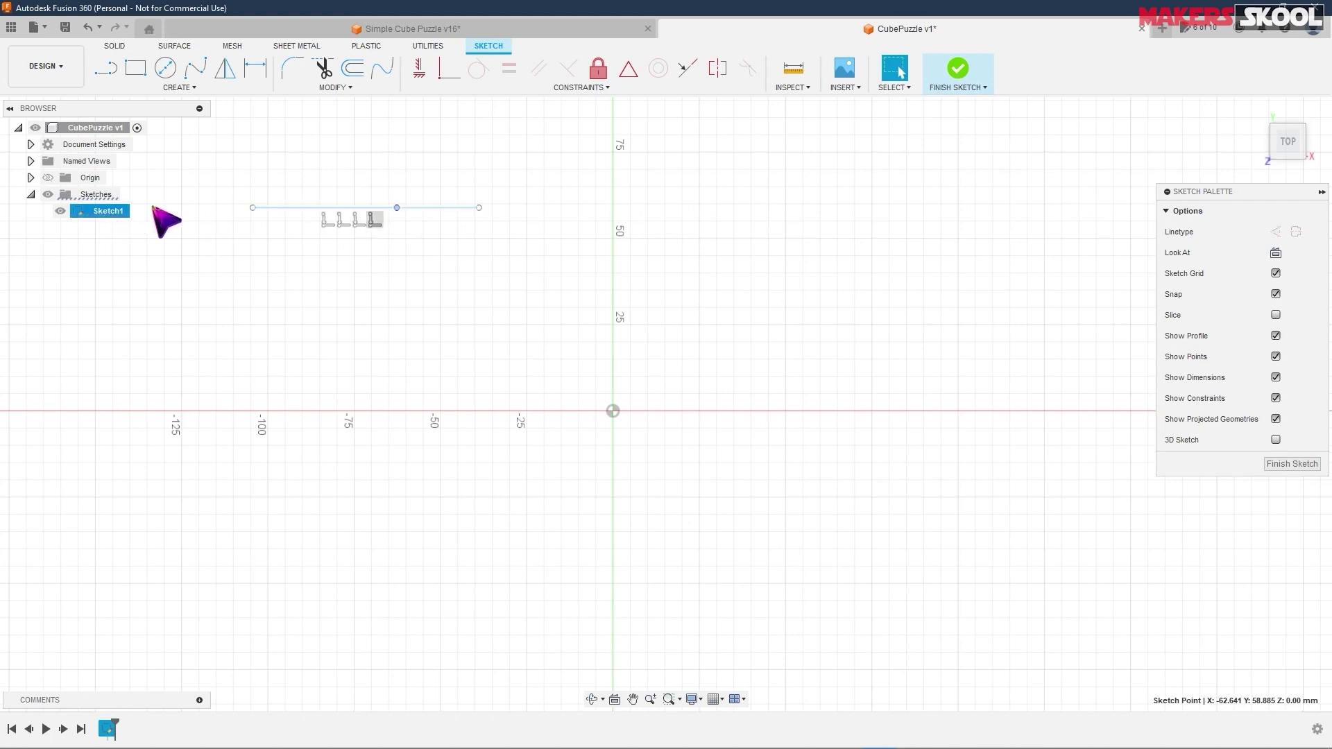
- Draw a short line from the point leftward along the horizontal line
{"action": "key", "text": "l"}
{"action": "left_click", "coordinate": [478, 207]}
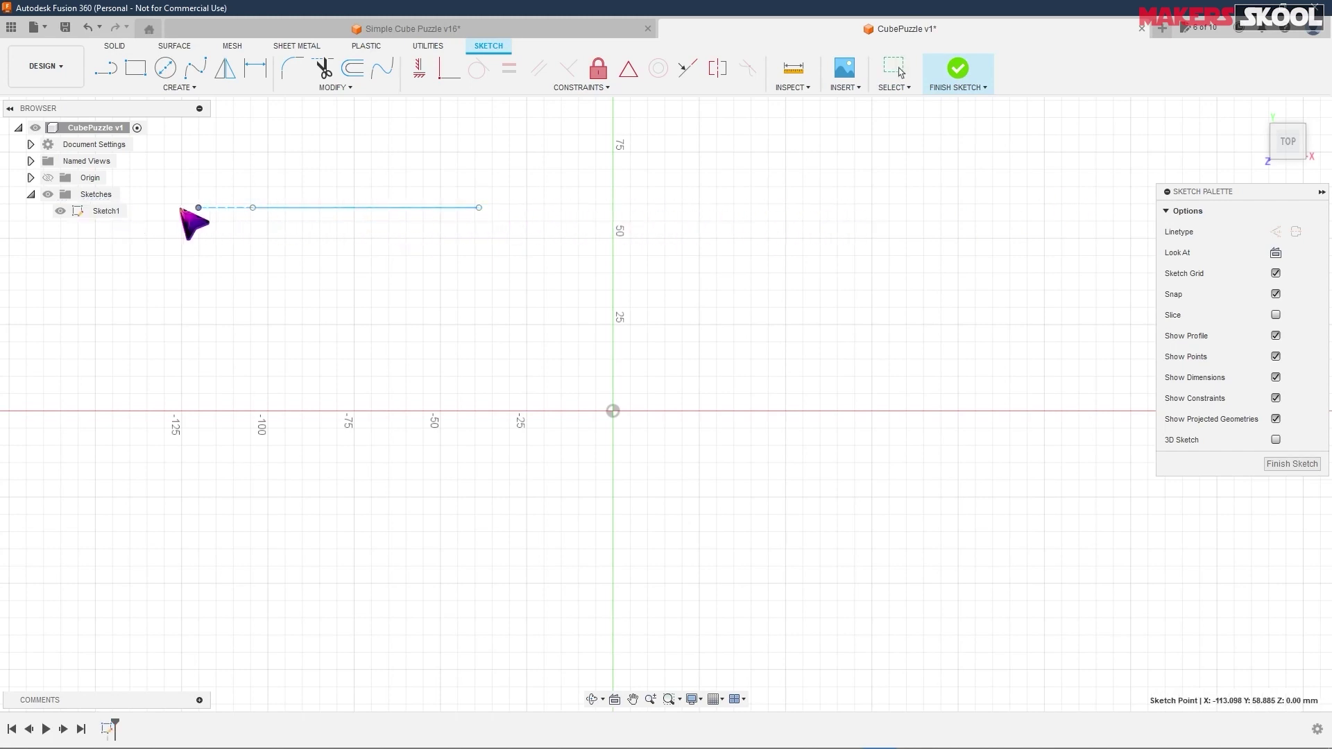
{"action": "left_click", "coordinate": [426, 207]}
{"action": "key", "text": "Escape"}
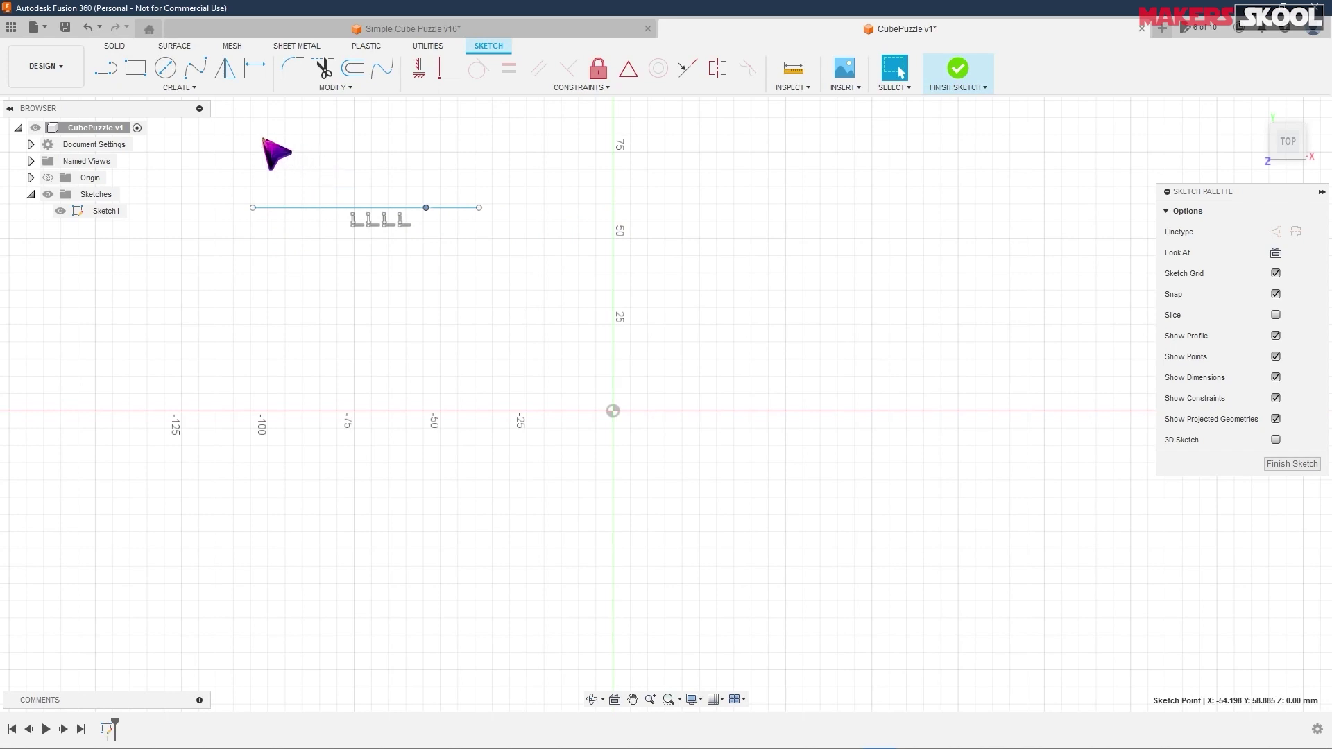
- Draw a steep line left of the origin and a shallow line running right above it
{"action": "left_click", "coordinate": [106, 69]}
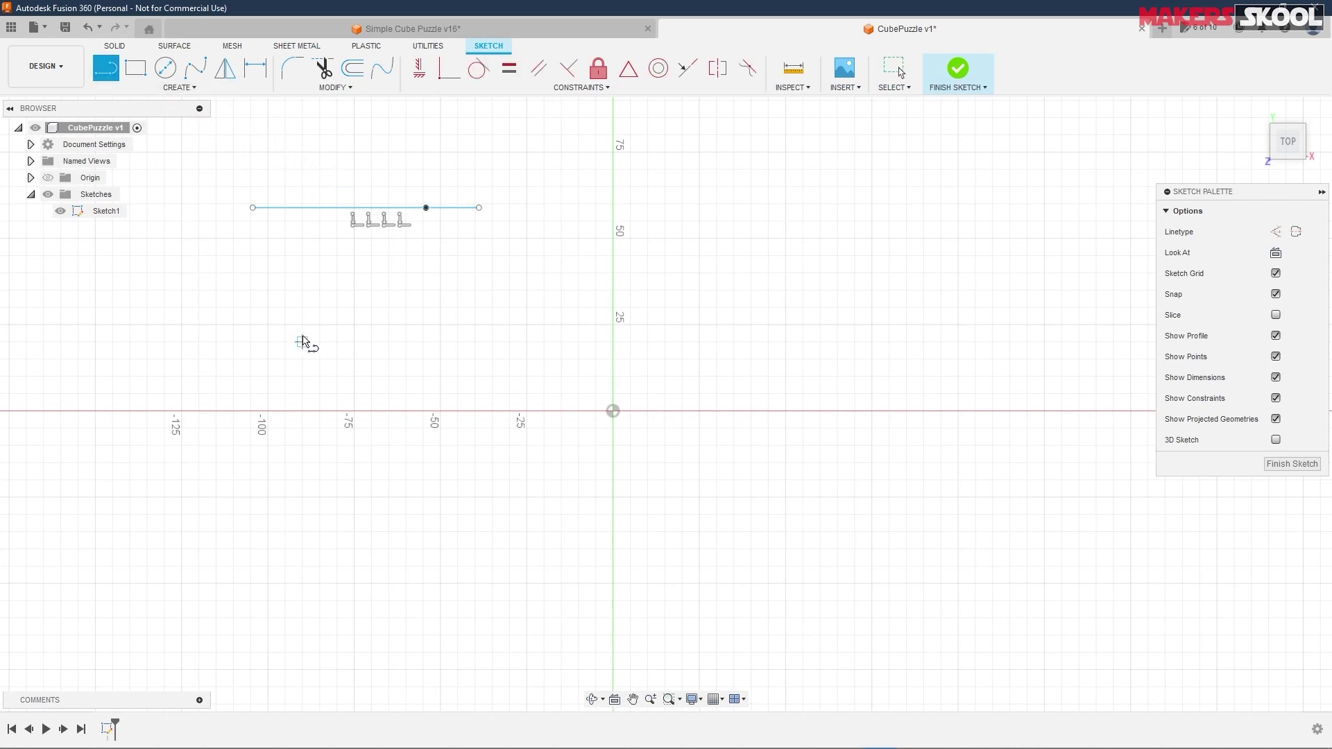
{"action": "left_click", "coordinate": [332, 316]}
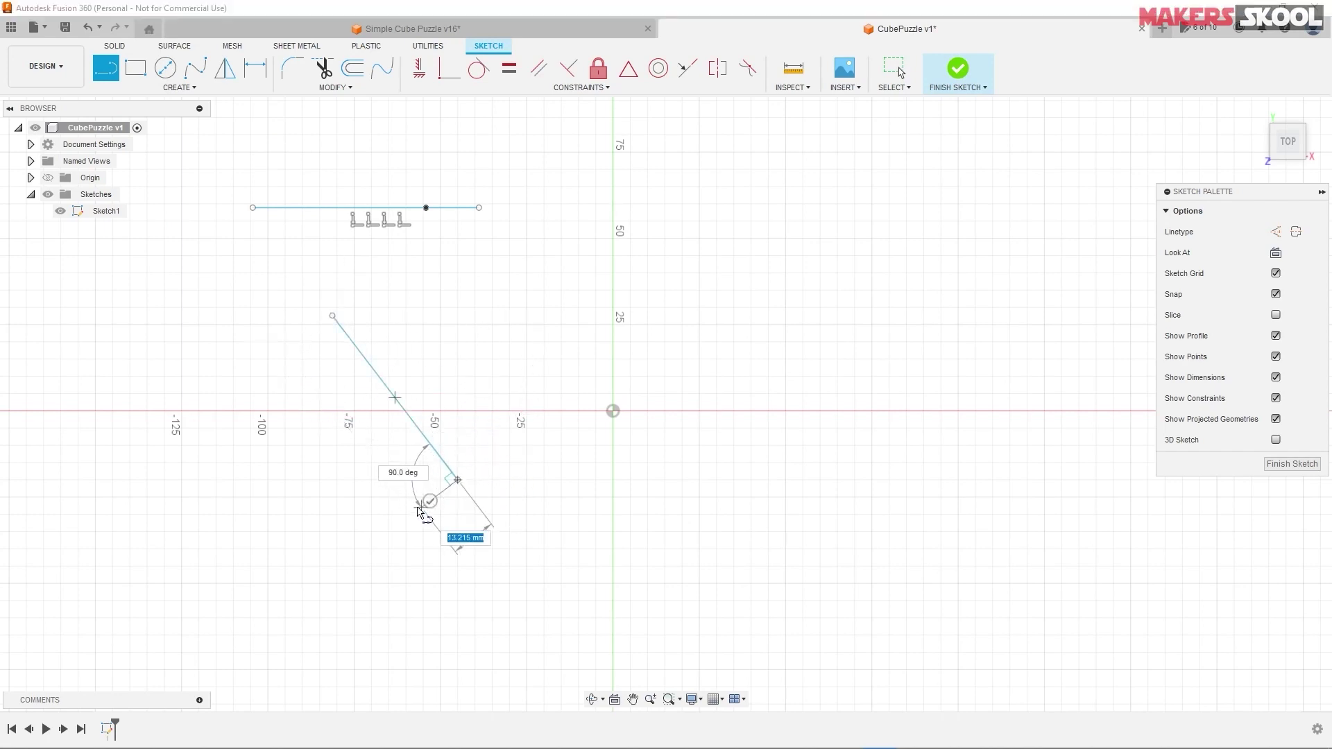
{"action": "key", "text": "Escape"}
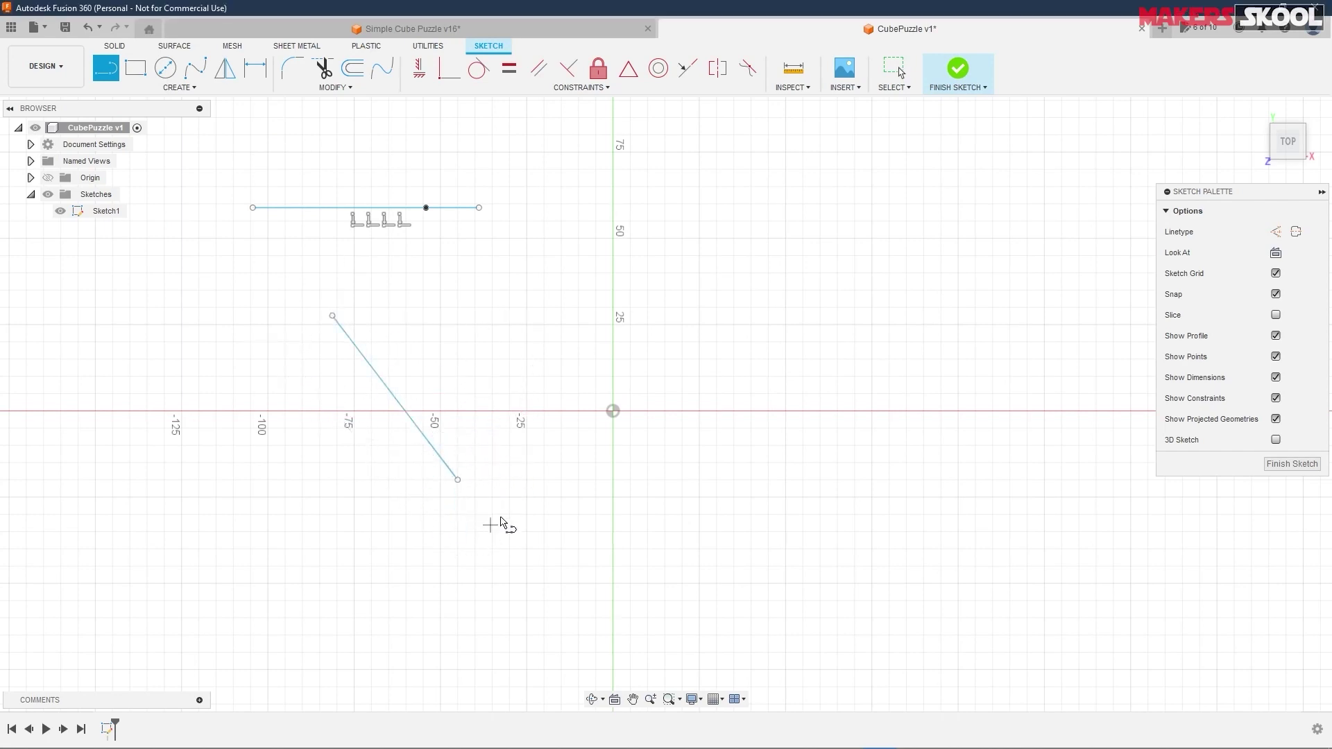
{"action": "left_click", "coordinate": [475, 273]}
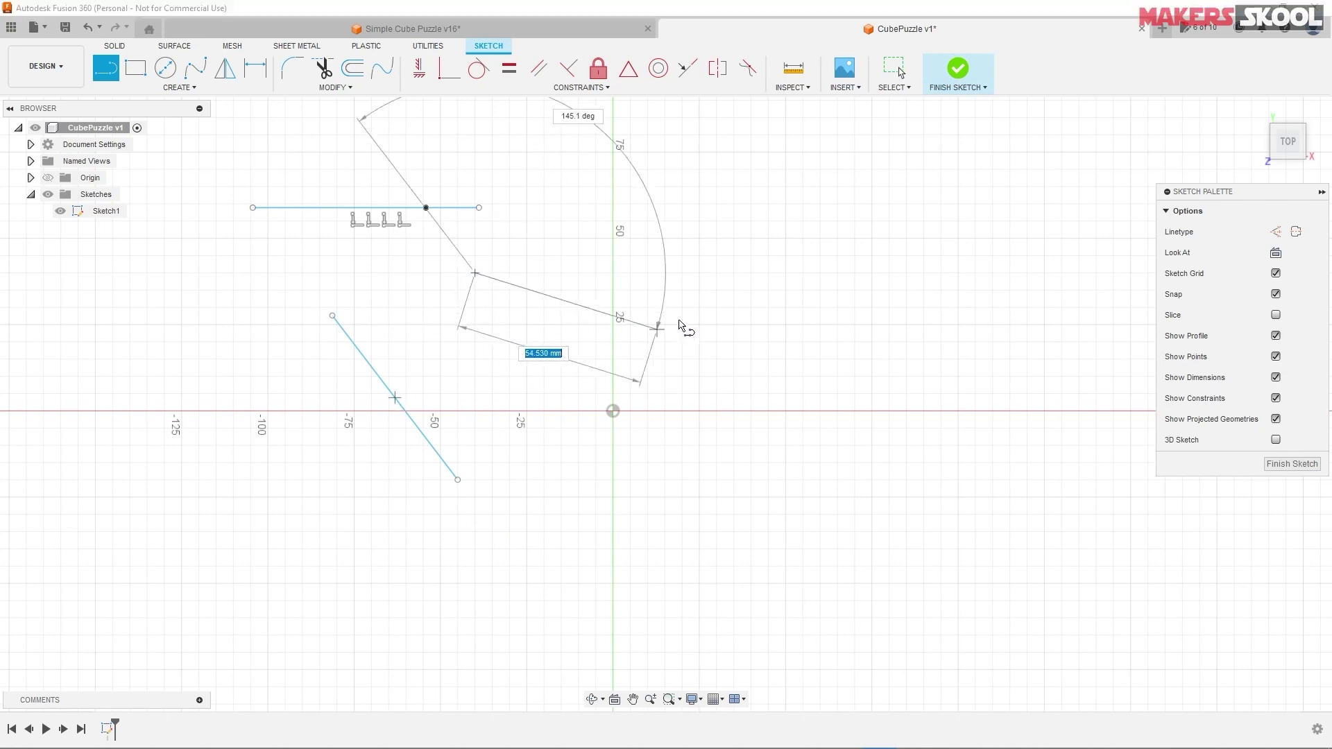
{"action": "left_click", "coordinate": [734, 306]}
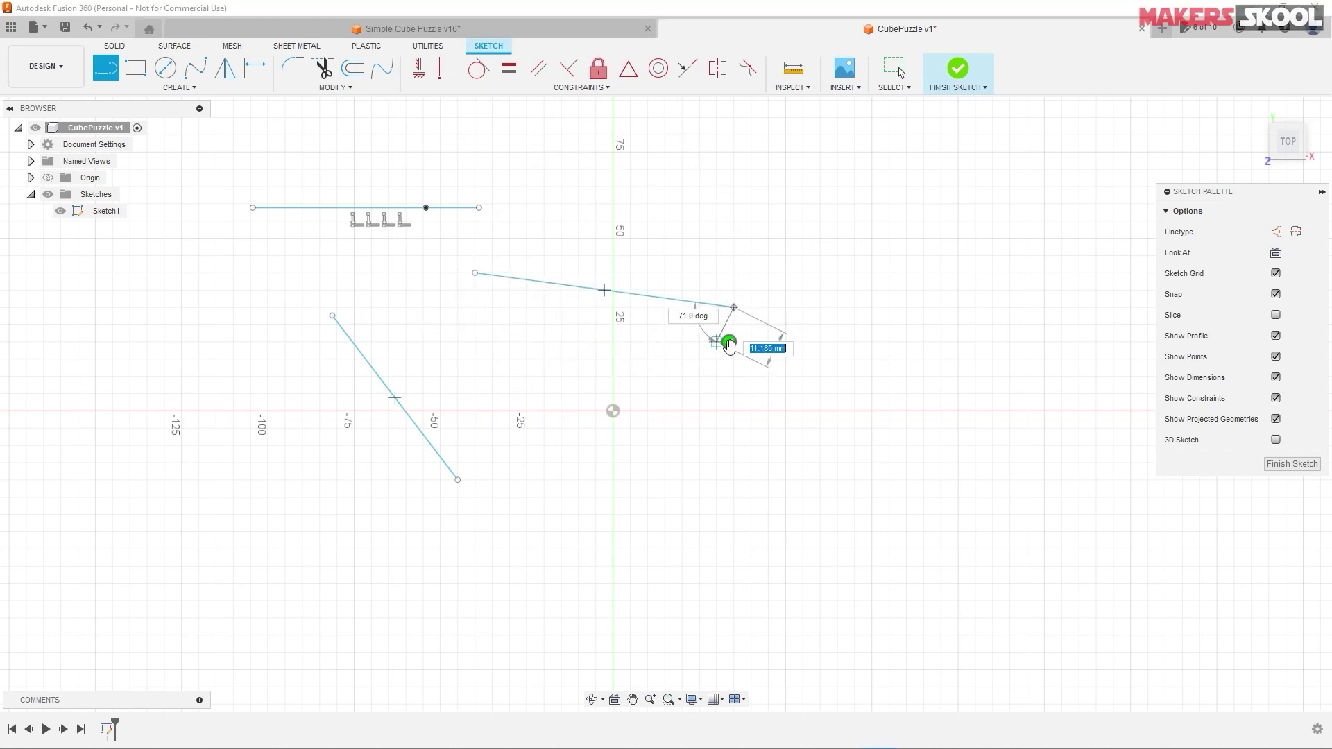
{"action": "key", "text": "Escape"}
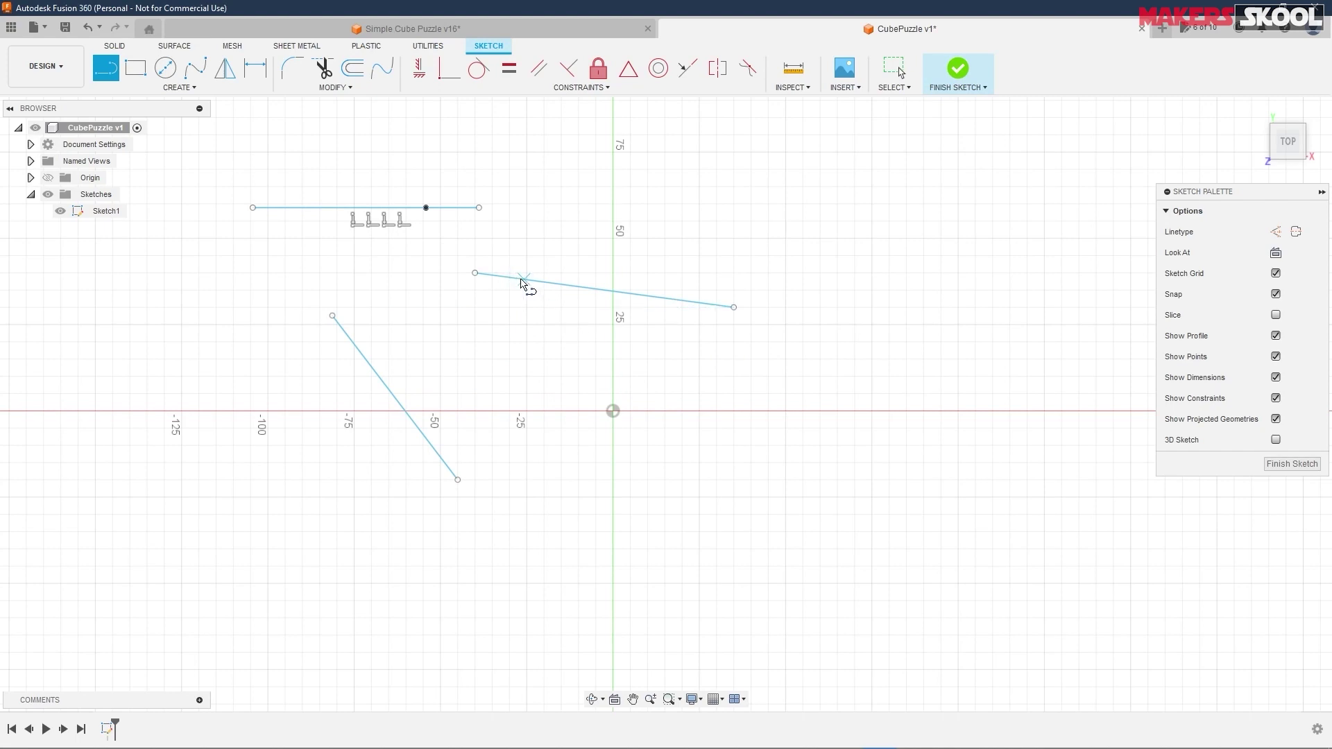
- Attach the shallow line's left end to the steep line, reposition them, then delete the selected line
{"action": "left_click", "coordinate": [448, 70]}
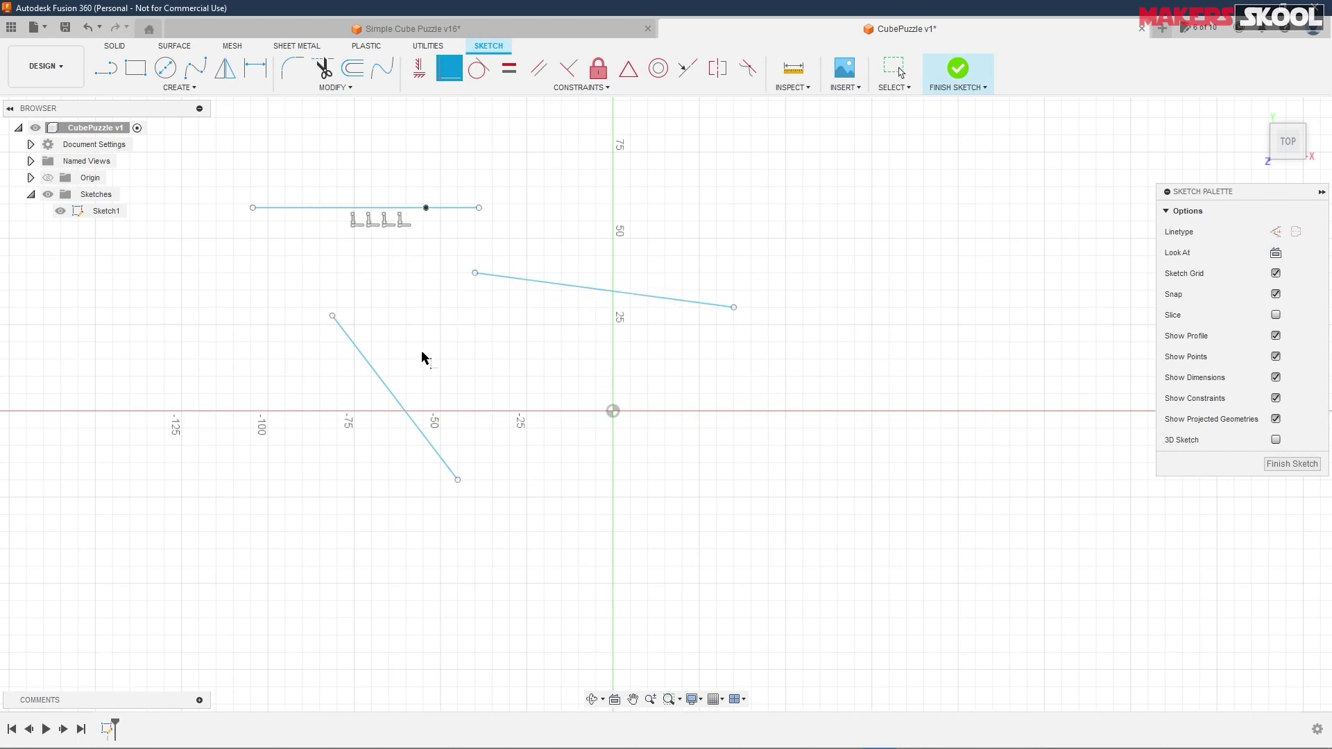
{"action": "left_click", "coordinate": [476, 274]}
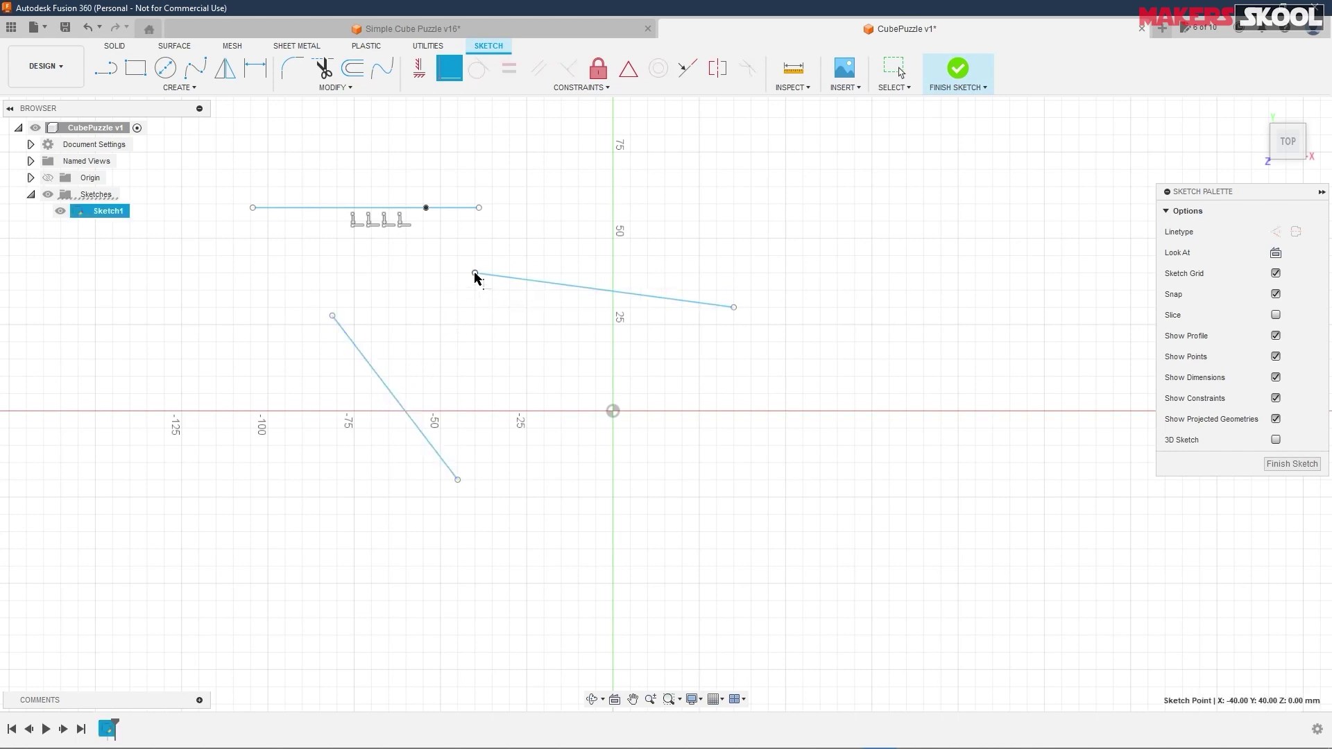
{"action": "left_click", "coordinate": [391, 400]}
{"action": "key", "text": "Escape"}
{"action": "key", "text": "Escape"}
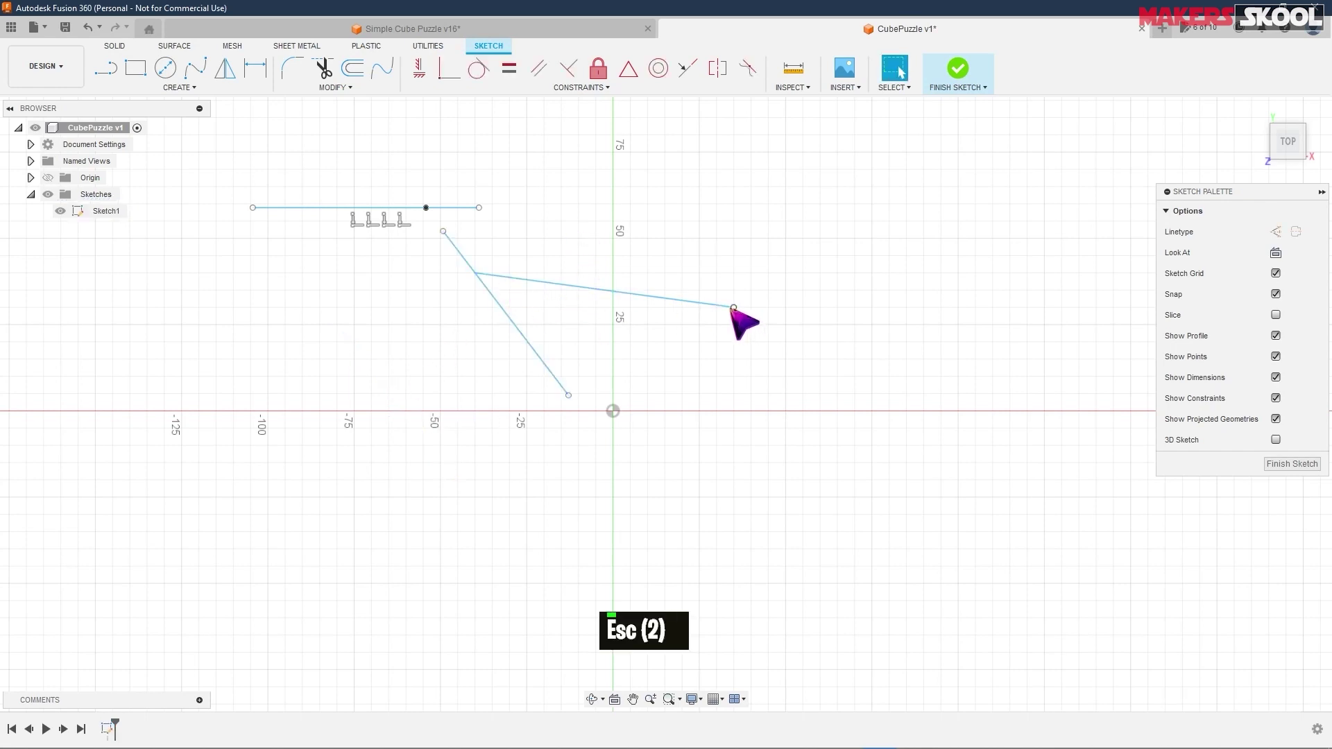
{"action": "mouse_move", "coordinate": [540, 281]}
{"action": "left_mouse_down"}
{"action": "mouse_move", "coordinate": [593, 335]}
{"action": "mouse_move", "coordinate": [485, 179]}
{"action": "mouse_move", "coordinate": [586, 313]}
{"action": "left_mouse_up"}
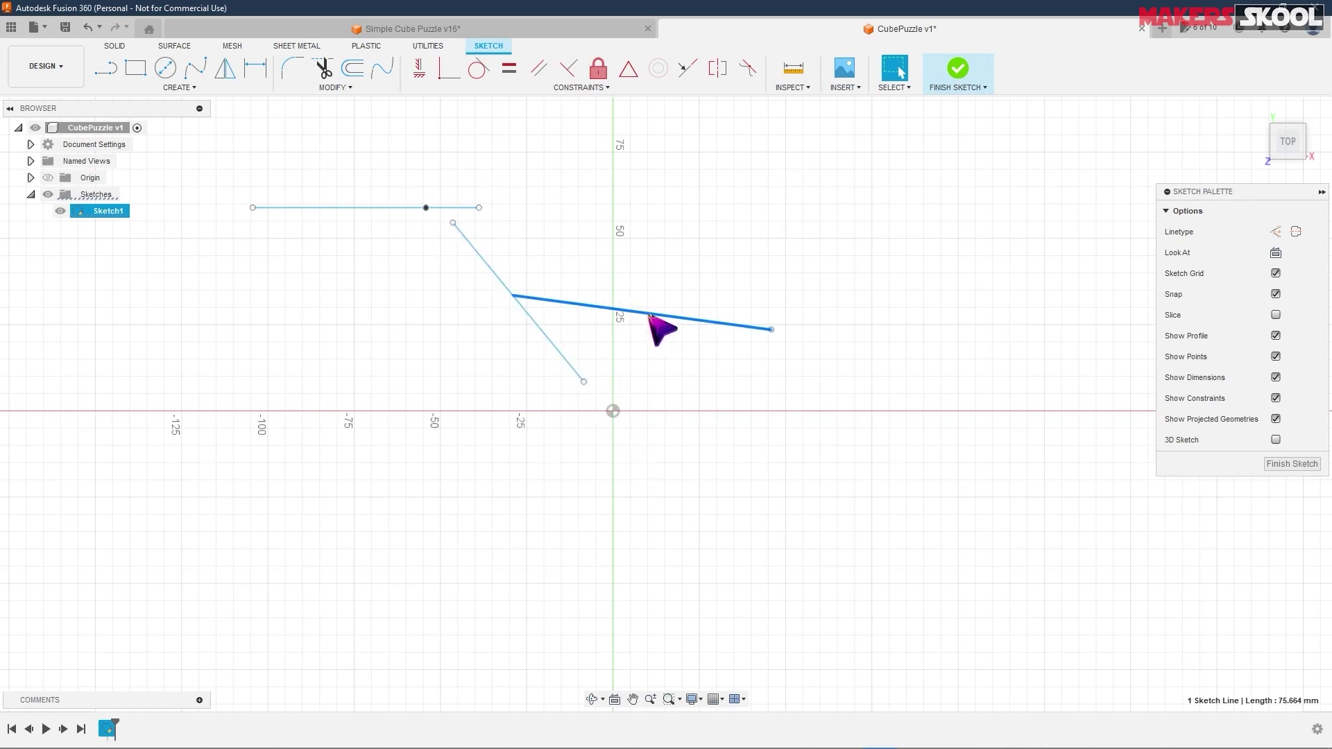
{"action": "mouse_move", "coordinate": [649, 314]}
{"action": "left_mouse_down"}
{"action": "mouse_move", "coordinate": [512, 139]}
{"action": "mouse_move", "coordinate": [645, 324]}
{"action": "mouse_move", "coordinate": [791, 467]}
{"action": "mouse_move", "coordinate": [597, 292]}
{"action": "left_mouse_up"}
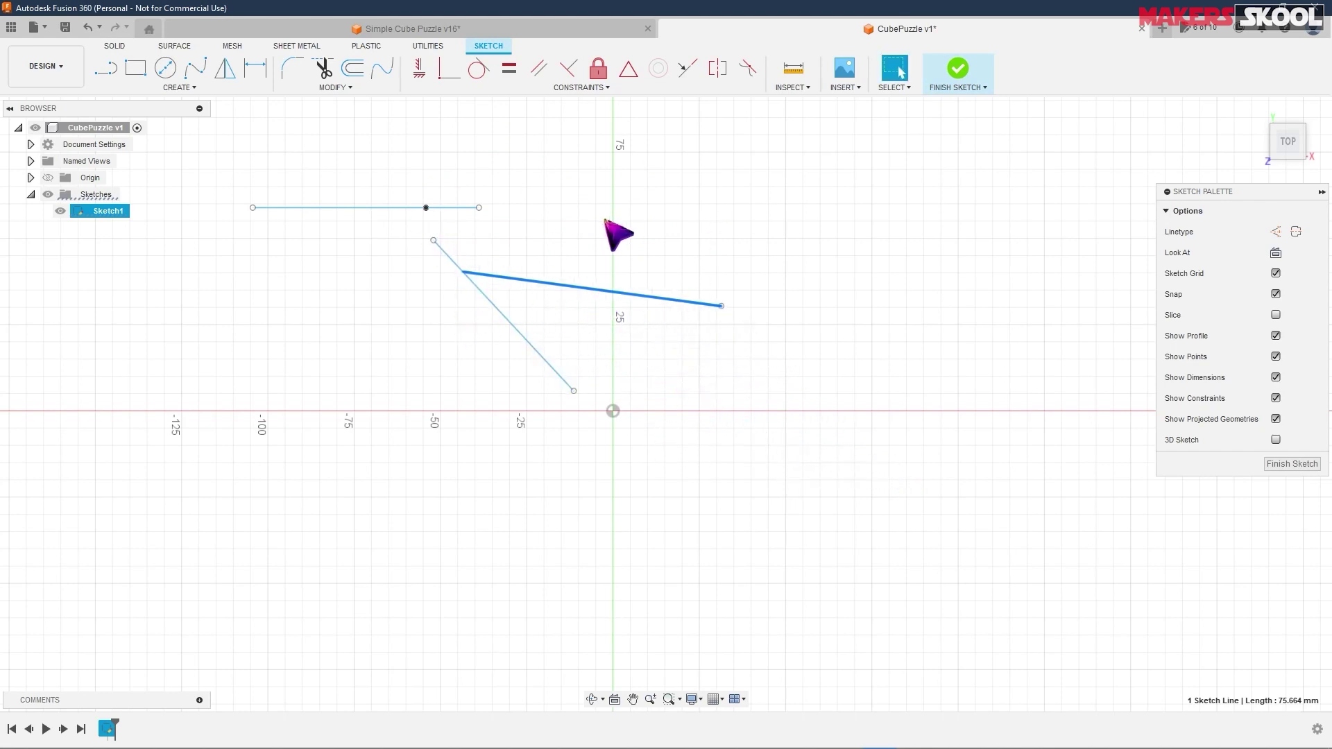
{"action": "key", "text": "Delete"}
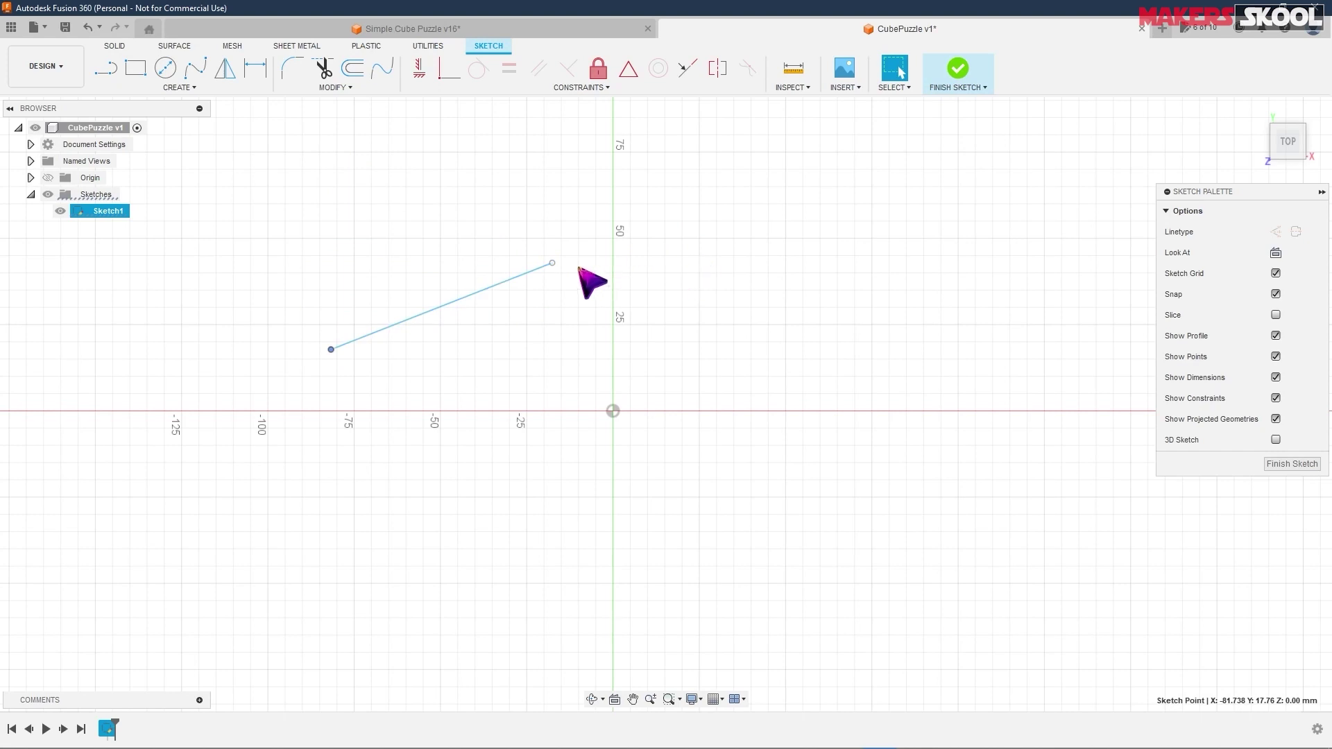
- Bring the sloped line's lower end below the origin, constrain it vertical, and slide it beside the Y axis
{"action": "left_click_drag", "start_coordinate": [330, 352], "coordinate": [464, 454]}
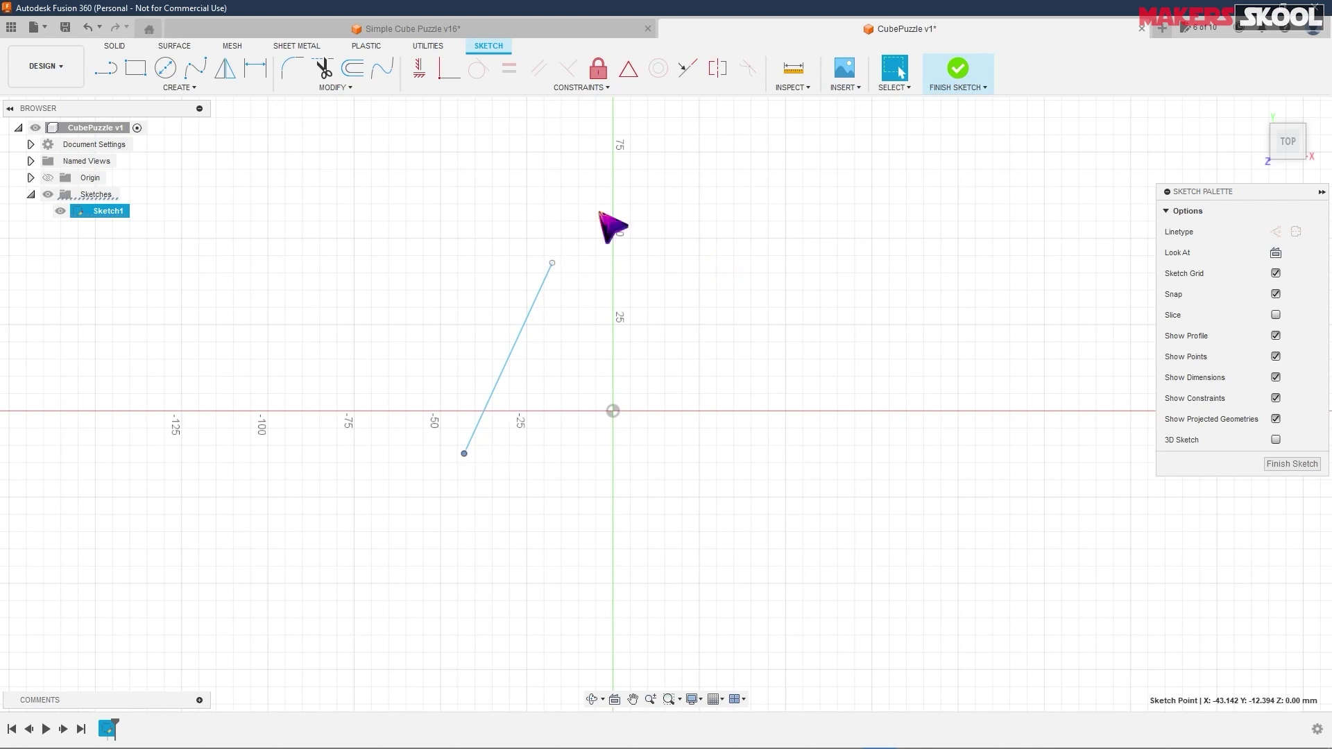
{"action": "mouse_move", "coordinate": [460, 445]}
{"action": "left_mouse_down"}
{"action": "mouse_move", "coordinate": [485, 138]}
{"action": "mouse_move", "coordinate": [702, 251]}
{"action": "mouse_move", "coordinate": [596, 462]}
{"action": "left_mouse_up"}
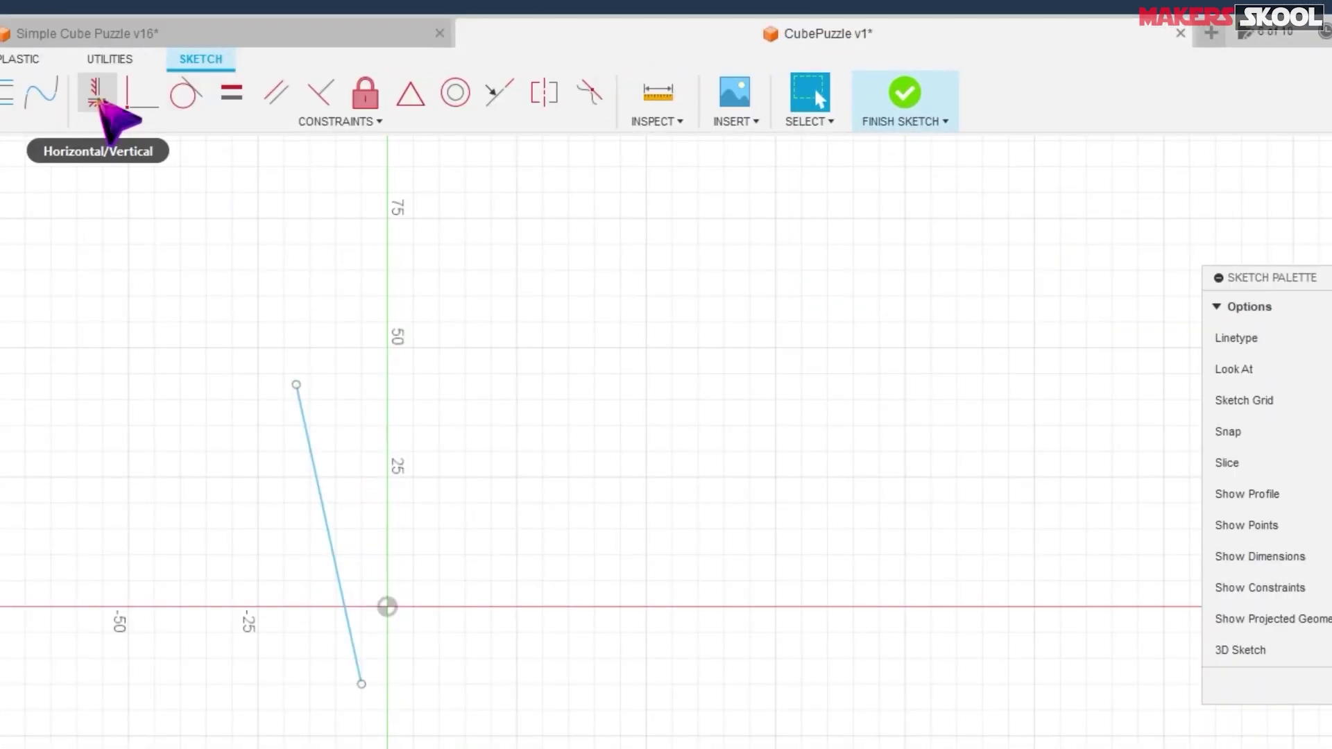
{"action": "left_click", "coordinate": [97, 97]}
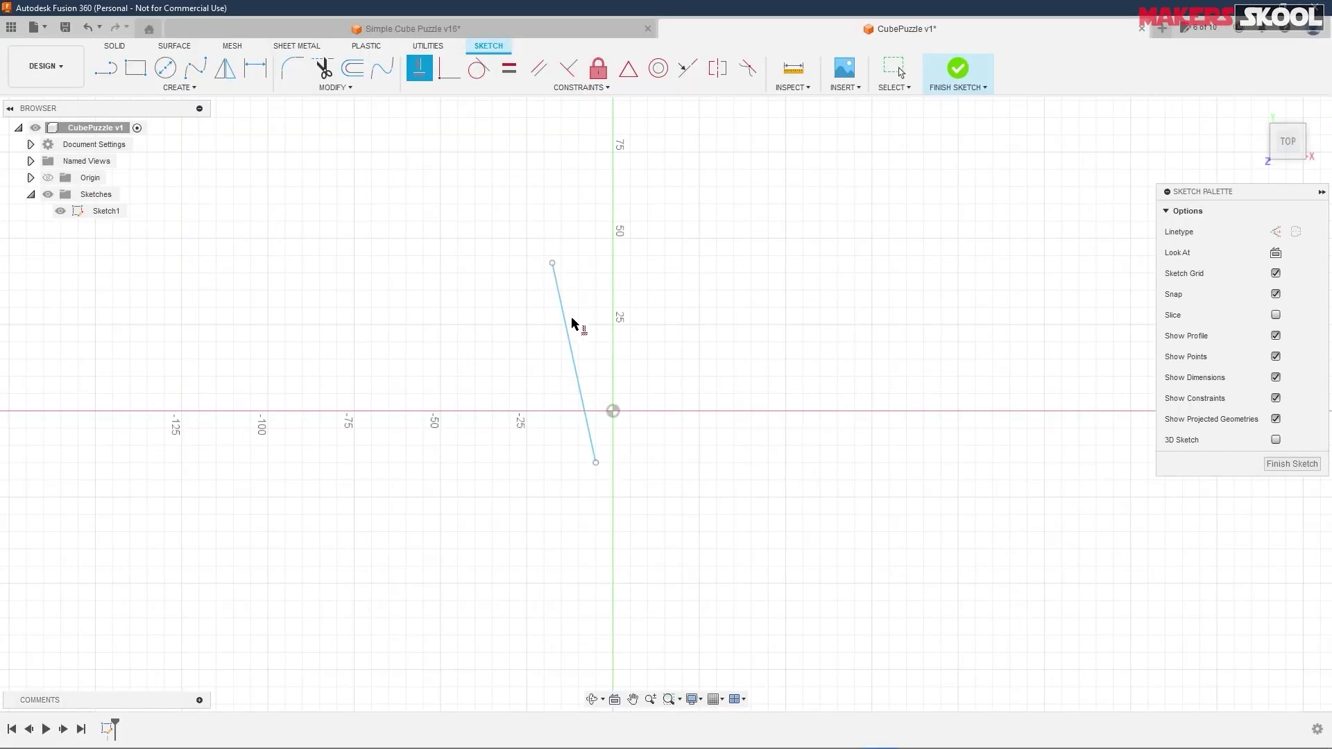
{"action": "left_click", "coordinate": [567, 331]}
{"action": "right_click", "coordinate": [680, 243]}
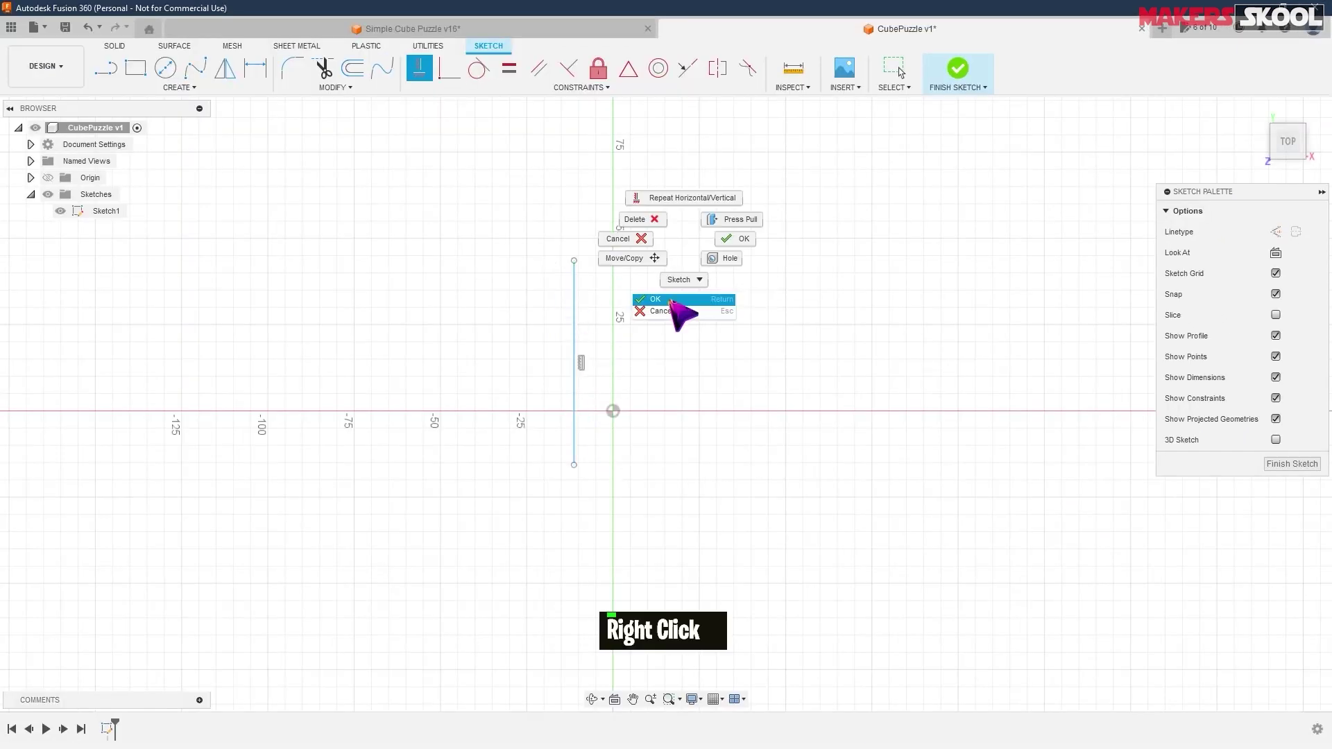
{"action": "left_click", "coordinate": [671, 299]}
{"action": "mouse_move", "coordinate": [574, 465]}
{"action": "left_mouse_down"}
{"action": "mouse_move", "coordinate": [606, 451]}
{"action": "mouse_move", "coordinate": [524, 457]}
{"action": "mouse_move", "coordinate": [585, 473]}
{"action": "left_mouse_up"}
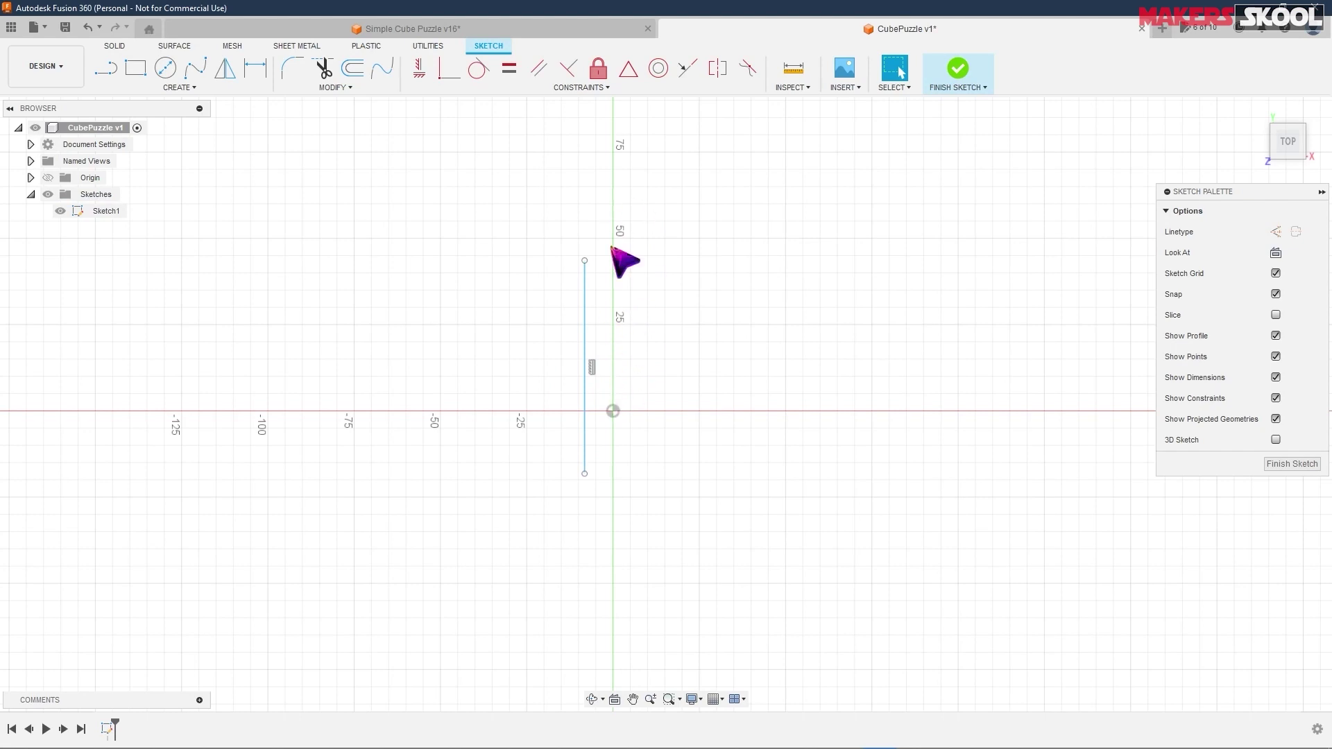
- Draw a sloped line right of the origin and constrain it horizontal
{"action": "key", "text": "l"}
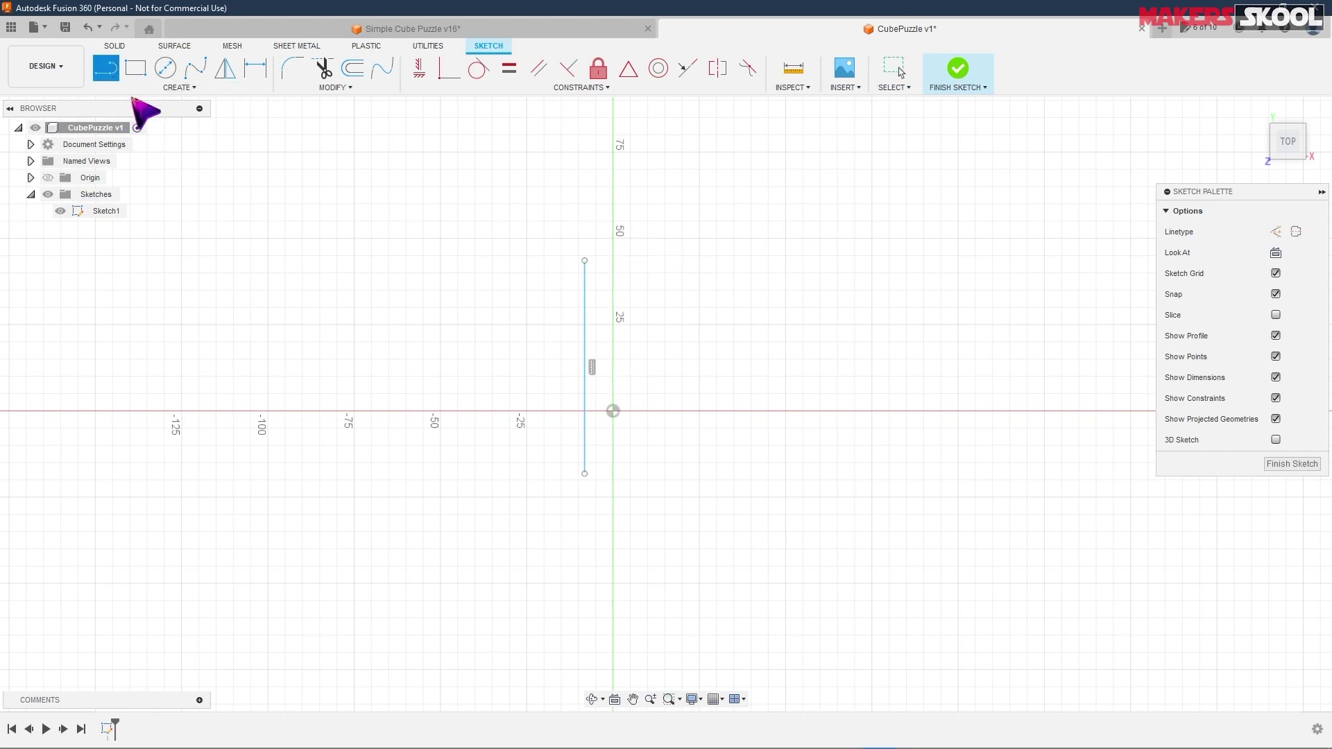
{"action": "left_click", "coordinate": [717, 376]}
{"action": "left_click", "coordinate": [985, 480]}
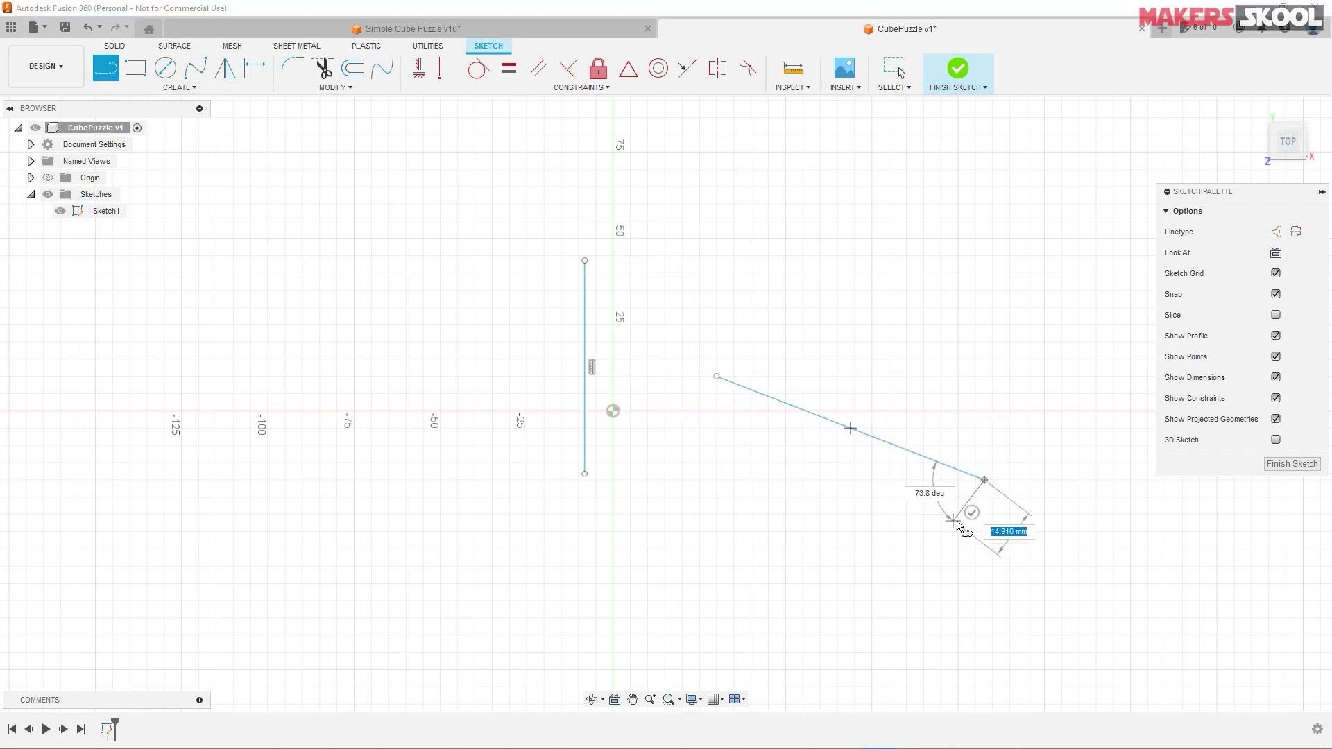
{"action": "left_click", "coordinate": [984, 480]}
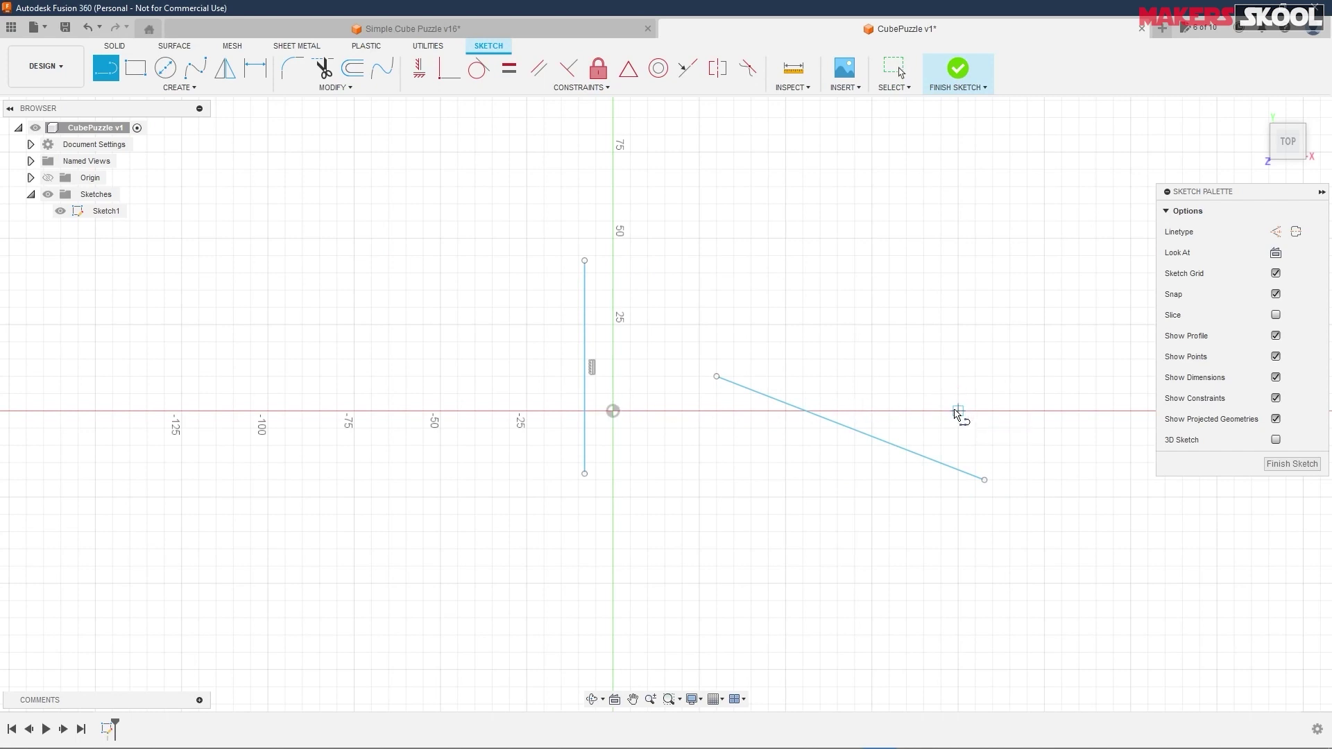
{"action": "left_click", "coordinate": [420, 68]}
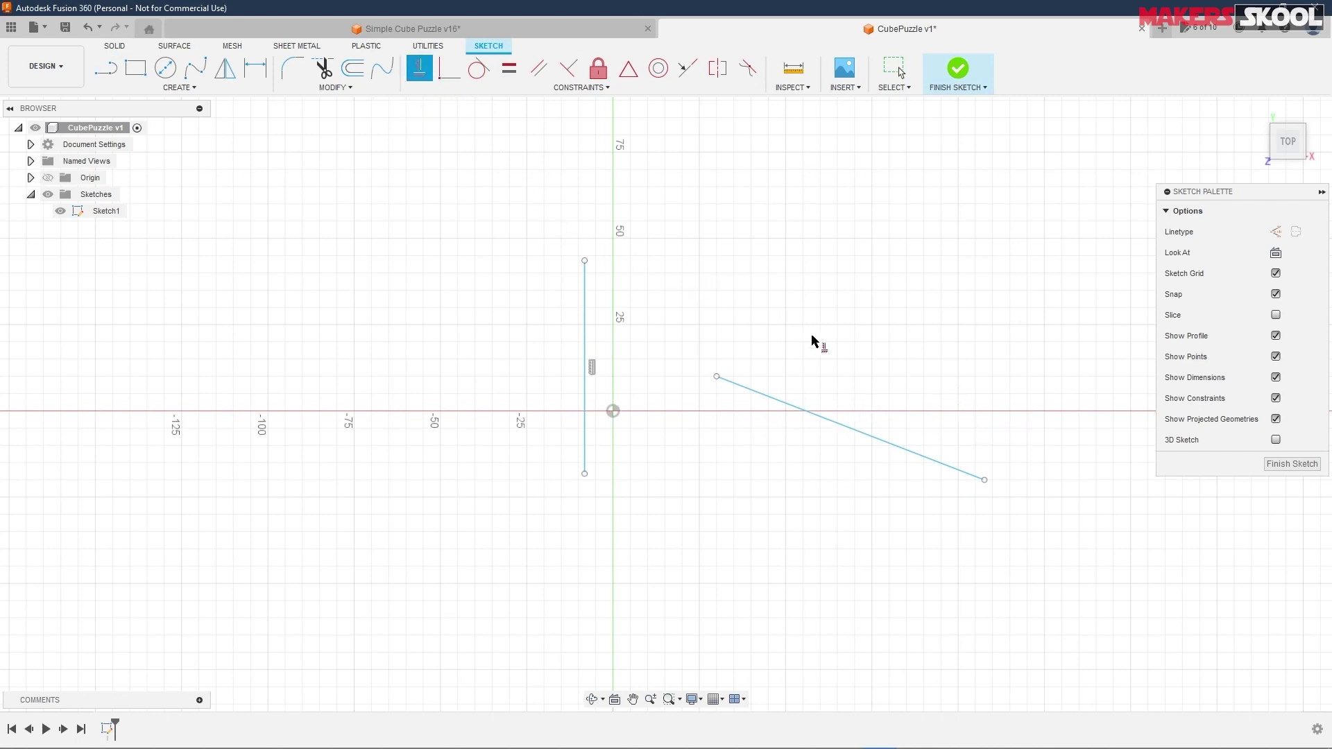
{"action": "left_click", "coordinate": [856, 431]}
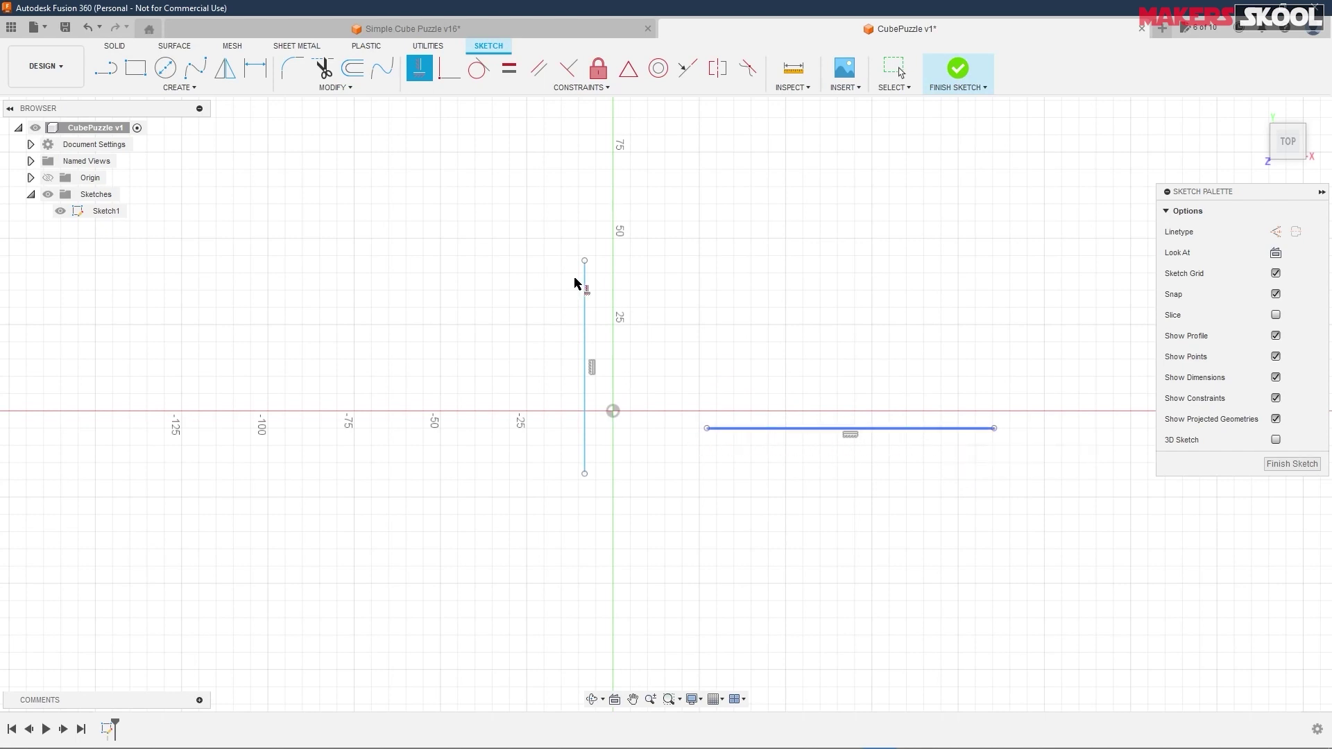
{"action": "key", "text": "Escape"}
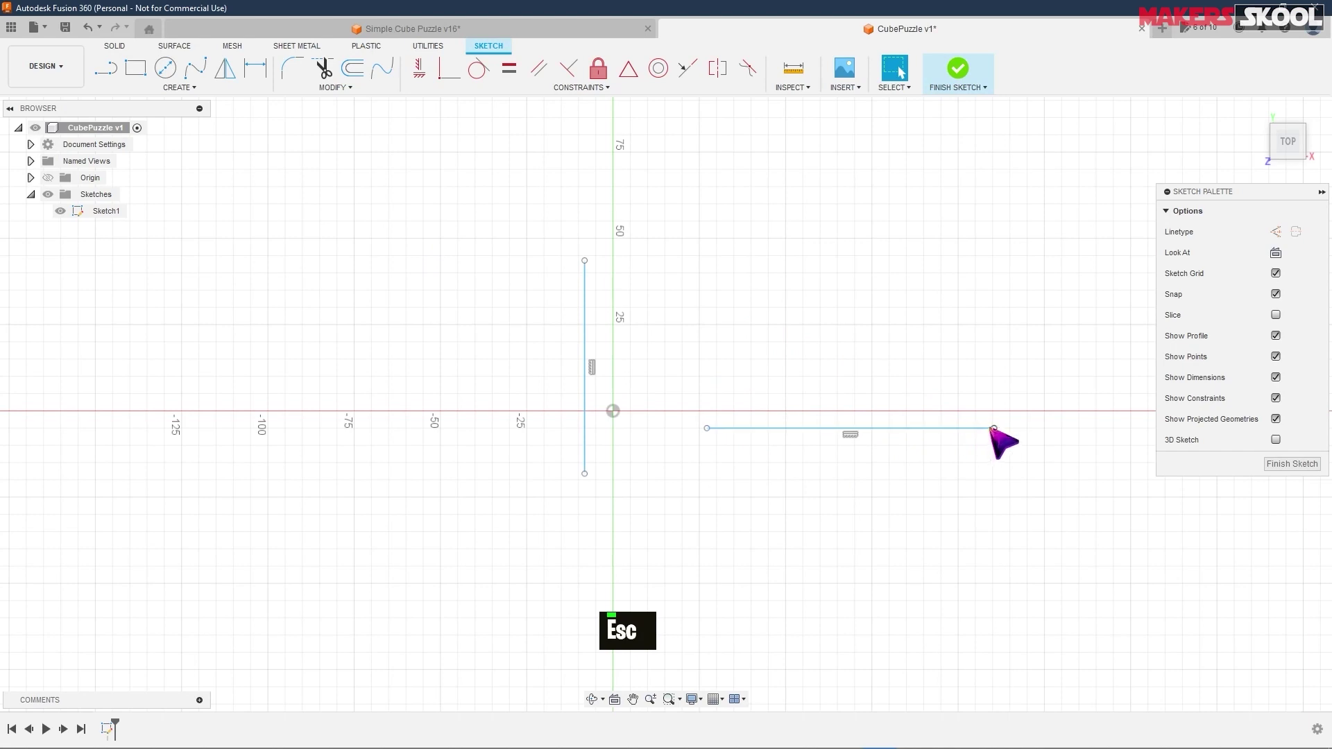
- Move the horizontal line near the X axis and inspect the horizontal and vertical constraint markers
{"action": "mouse_move", "coordinate": [994, 428]}
{"action": "left_mouse_down"}
{"action": "mouse_move", "coordinate": [971, 462]}
{"action": "mouse_move", "coordinate": [941, 364]}
{"action": "left_mouse_up"}
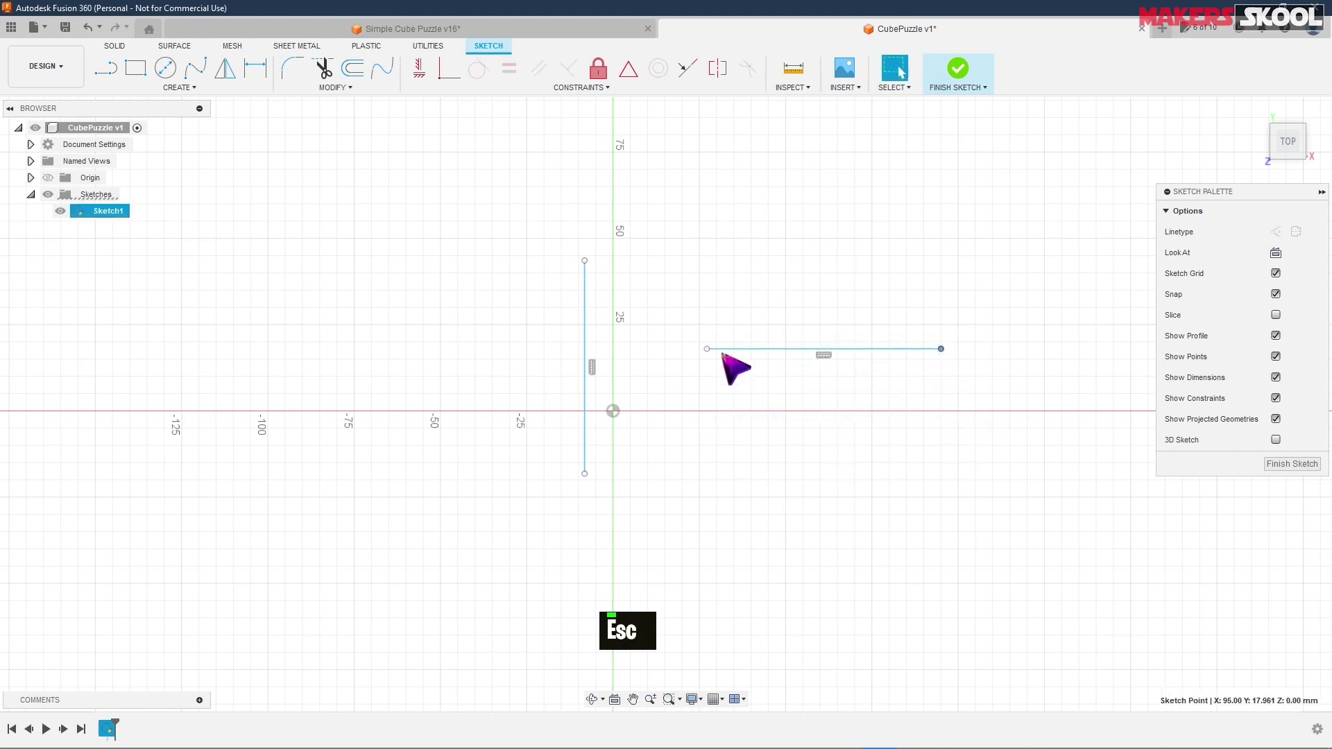
{"action": "left_click", "coordinate": [663, 388]}
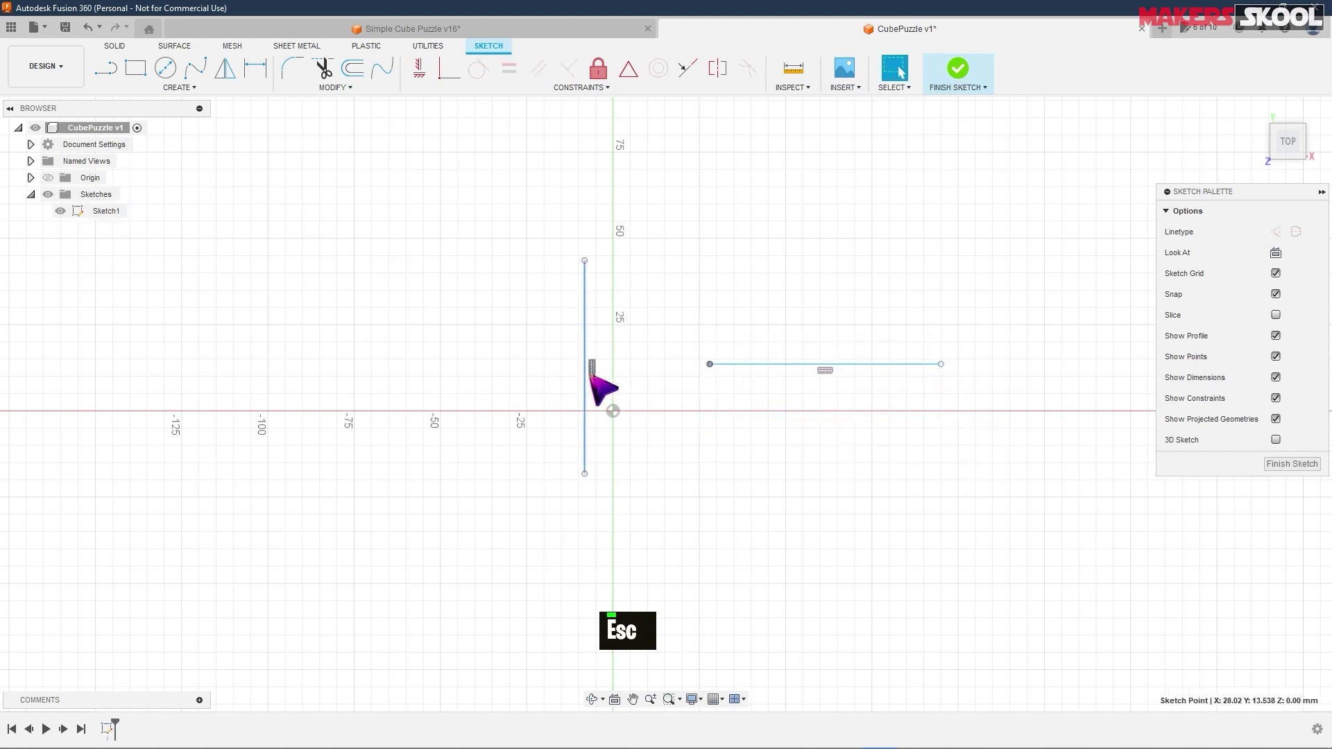
{"action": "left_click", "coordinate": [873, 398]}
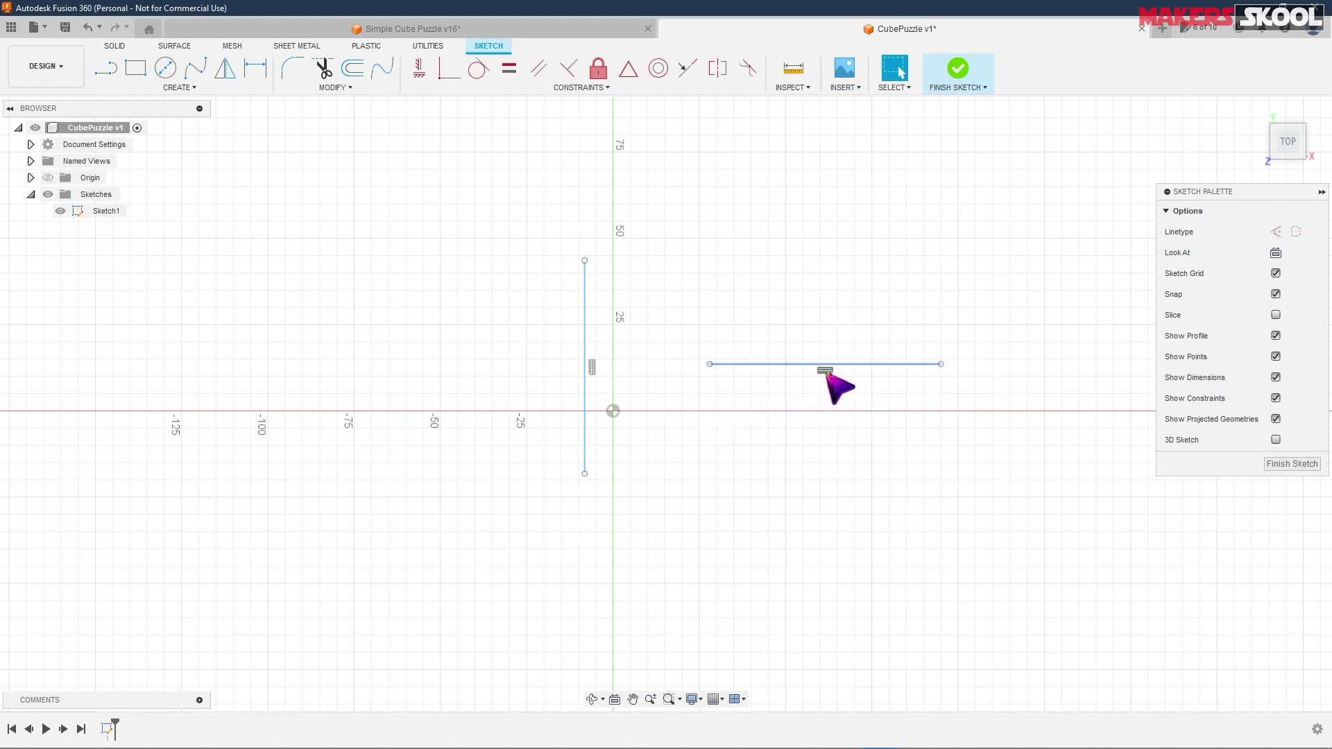
{"action": "left_click", "coordinate": [825, 372]}
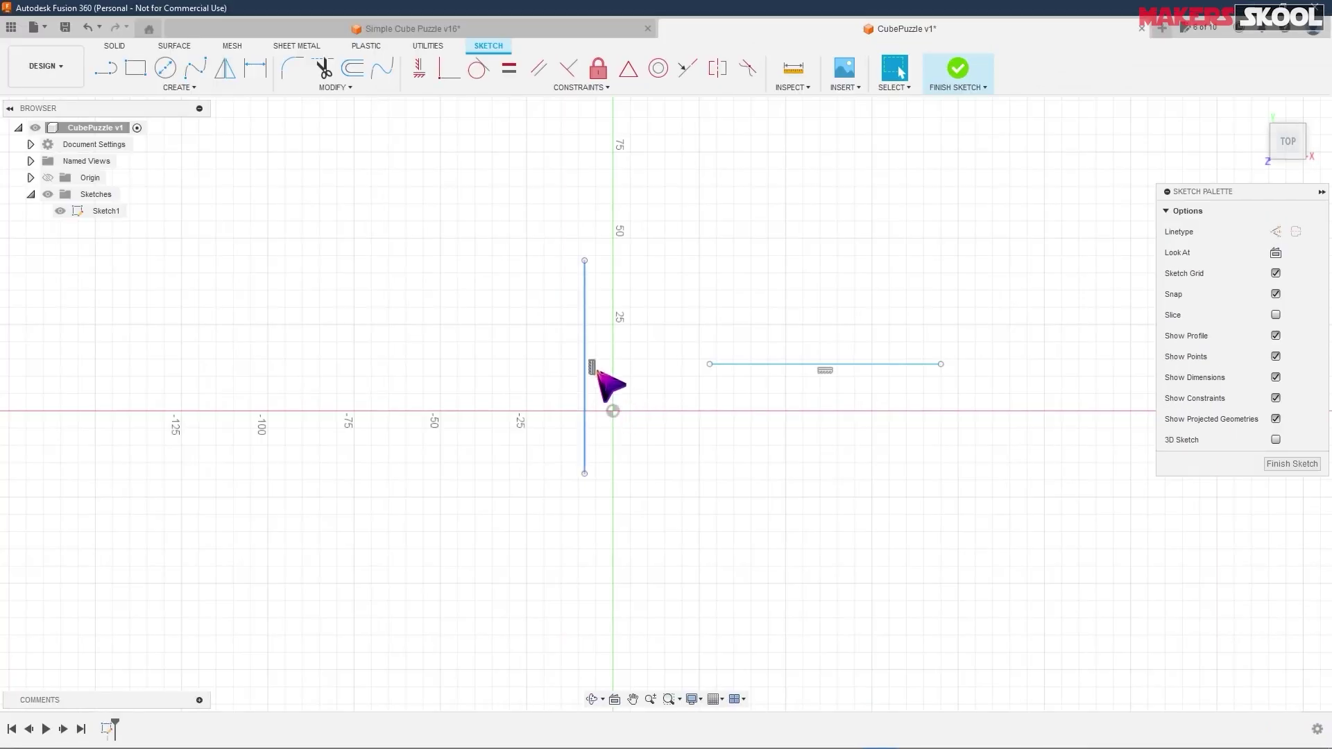
{"action": "left_click", "coordinate": [593, 368]}
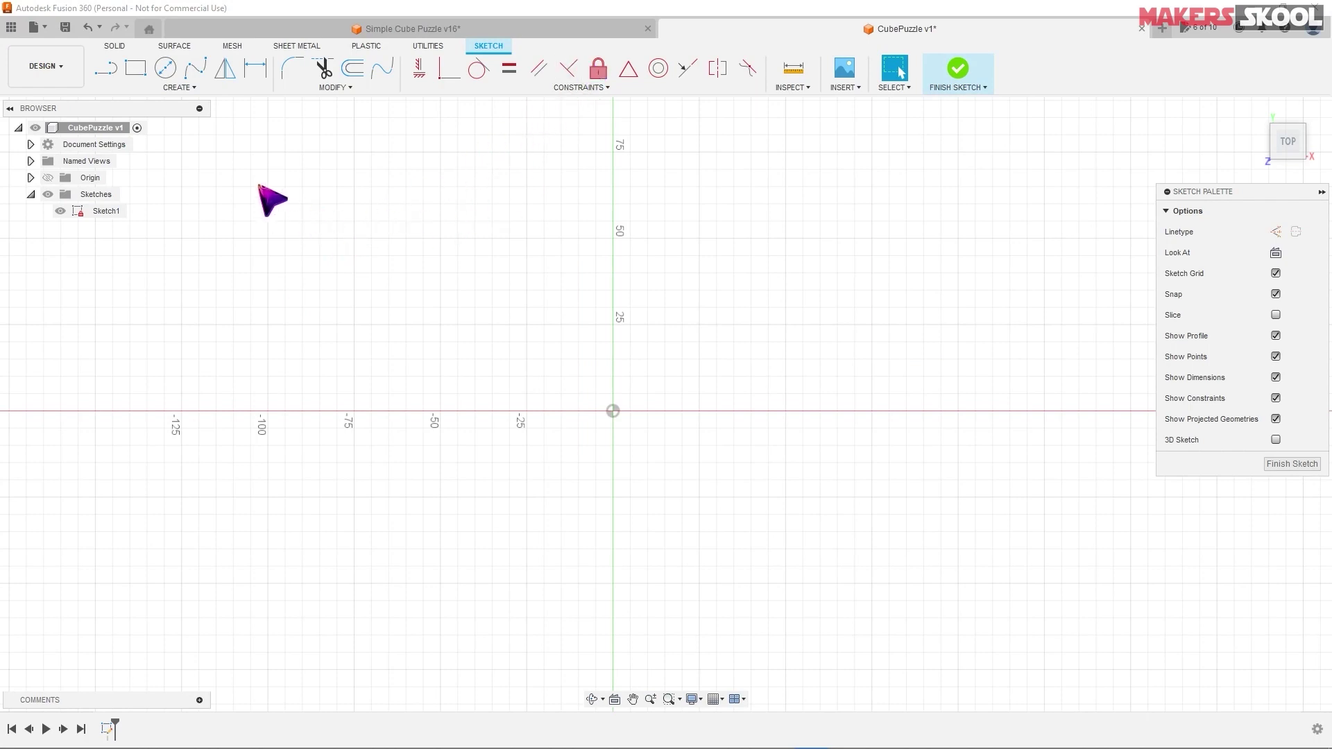
- Draw a steep line left of the origin and a second line rising to the upper right
{"action": "left_click", "coordinate": [108, 69]}
{"action": "left_click", "coordinate": [244, 255]}
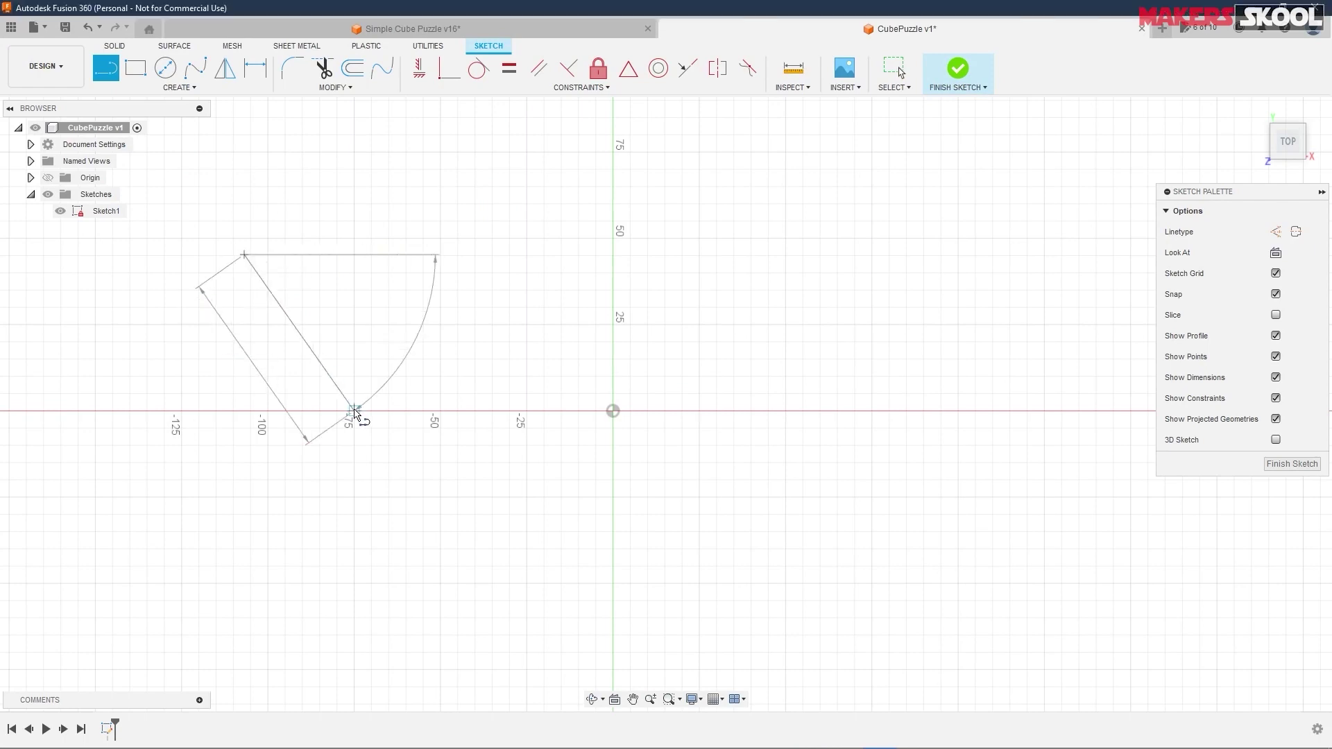
{"action": "left_click", "coordinate": [354, 411]}
{"action": "key", "text": "Escape"}
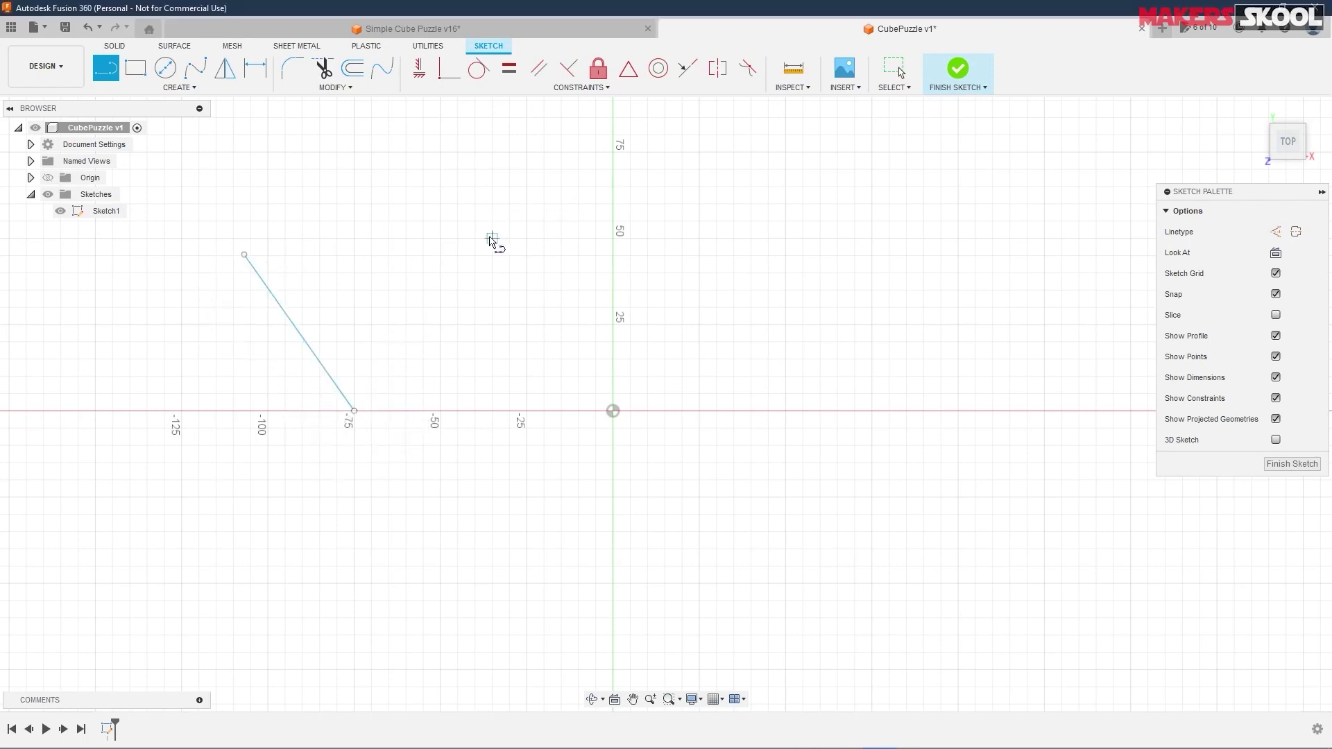
{"action": "left_click", "coordinate": [492, 238]}
{"action": "left_click", "coordinate": [699, 169]}
{"action": "key", "text": "Escape"}
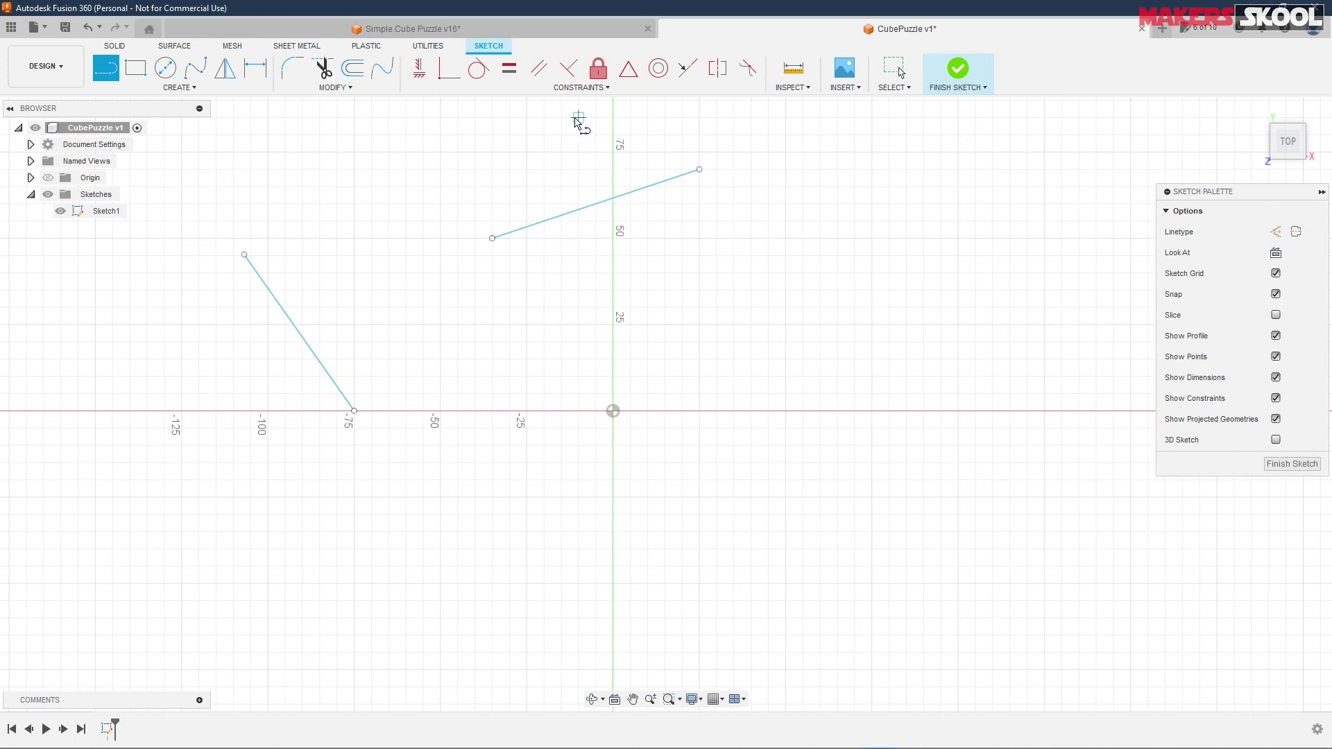
- Constrain the left line perpendicular to the upper line
{"action": "left_click", "coordinate": [568, 68]}
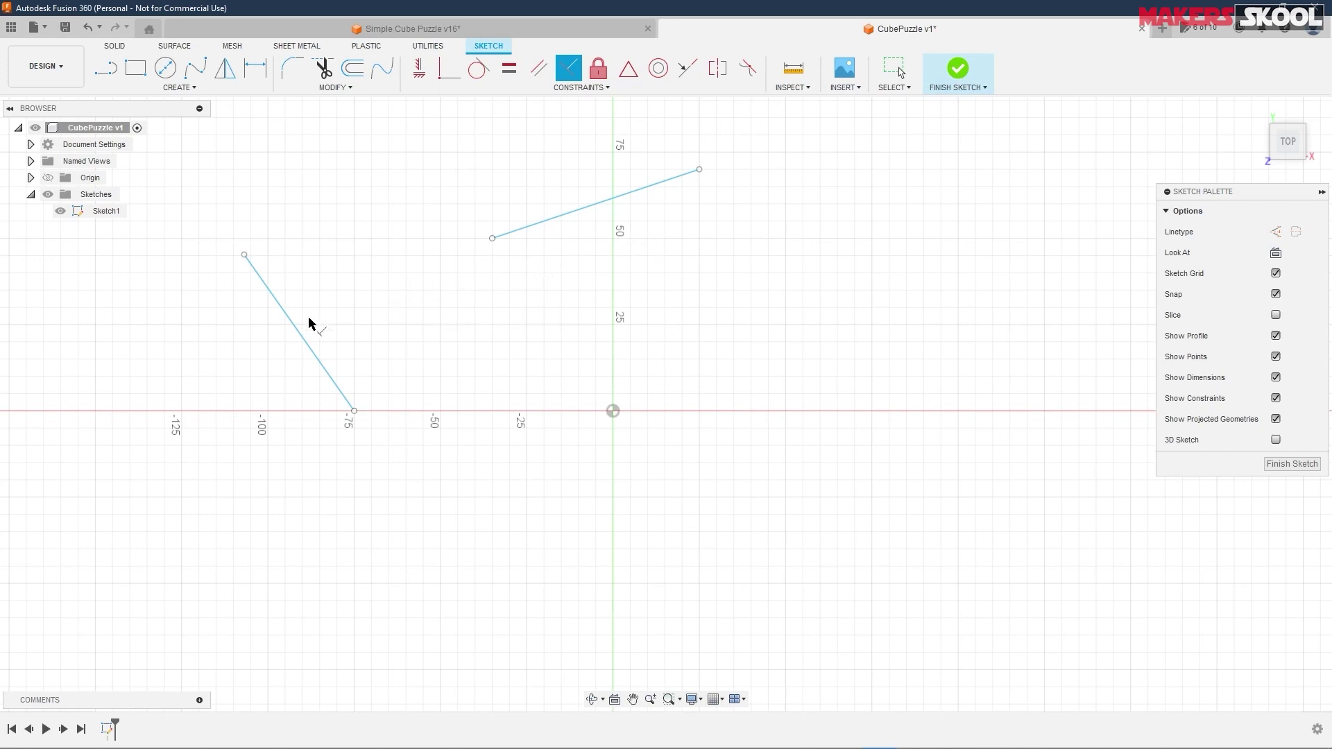
{"action": "left_click", "coordinate": [559, 217]}
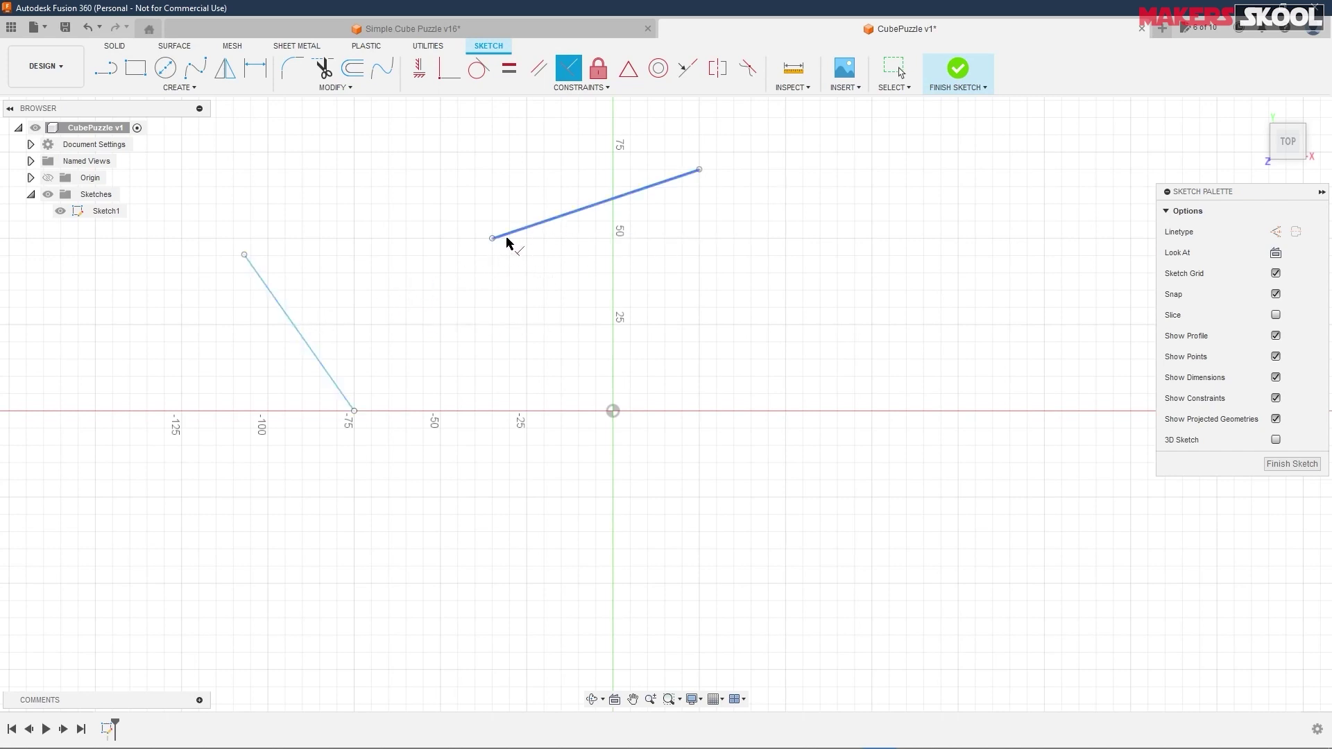
{"action": "left_click", "coordinate": [299, 336]}
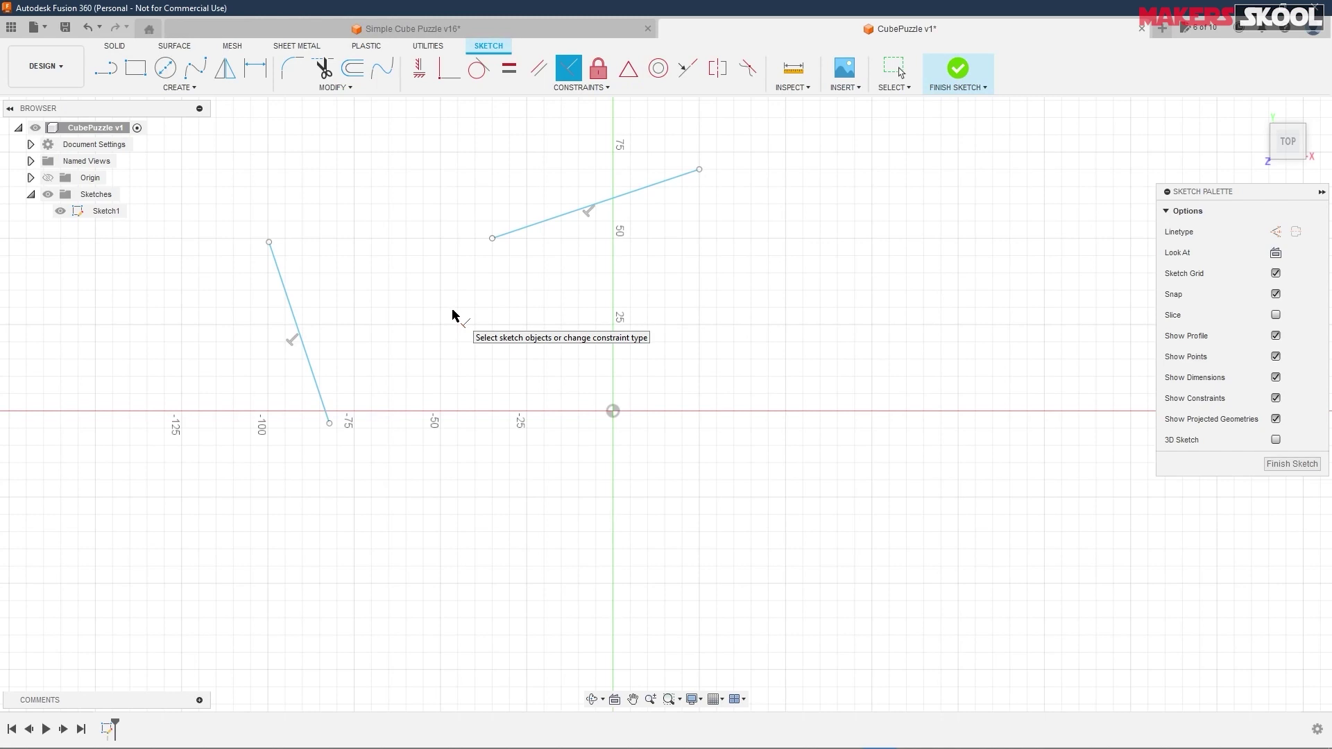
{"action": "right_click", "coordinate": [455, 316]}
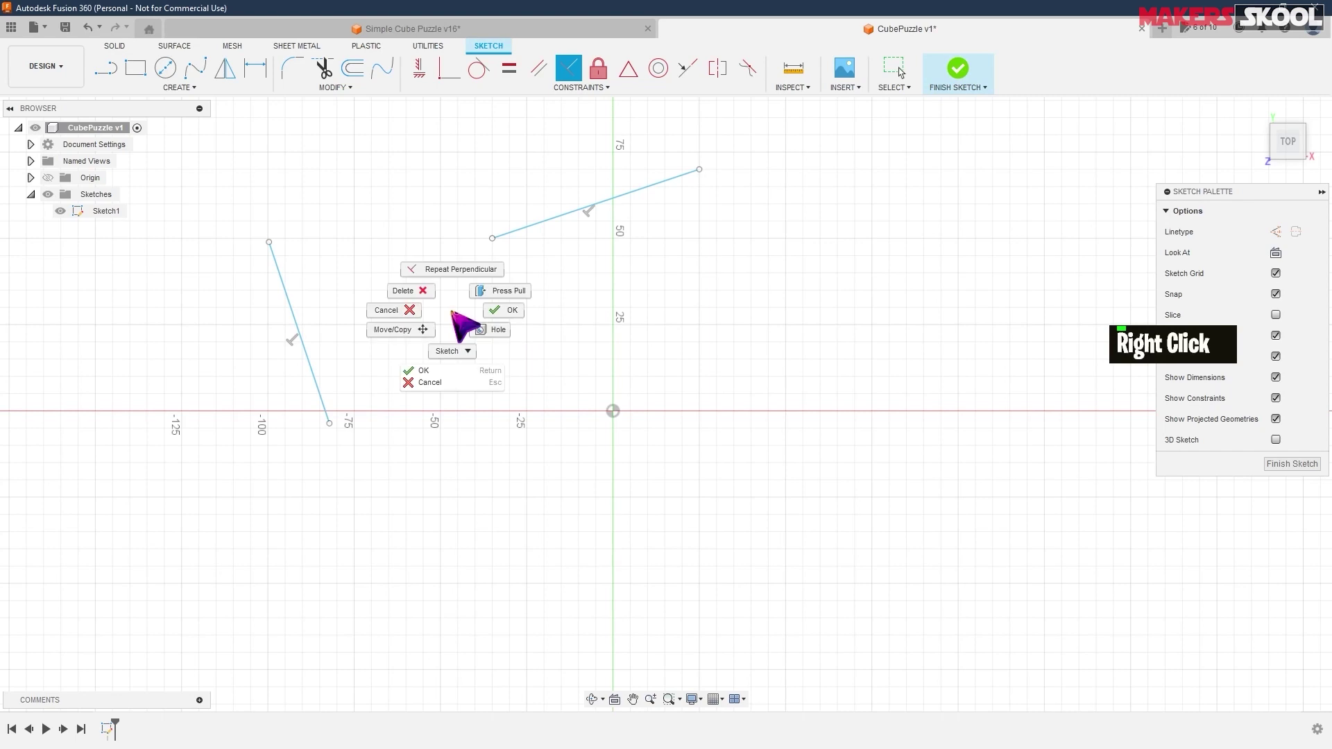
{"action": "left_click", "coordinate": [437, 371]}
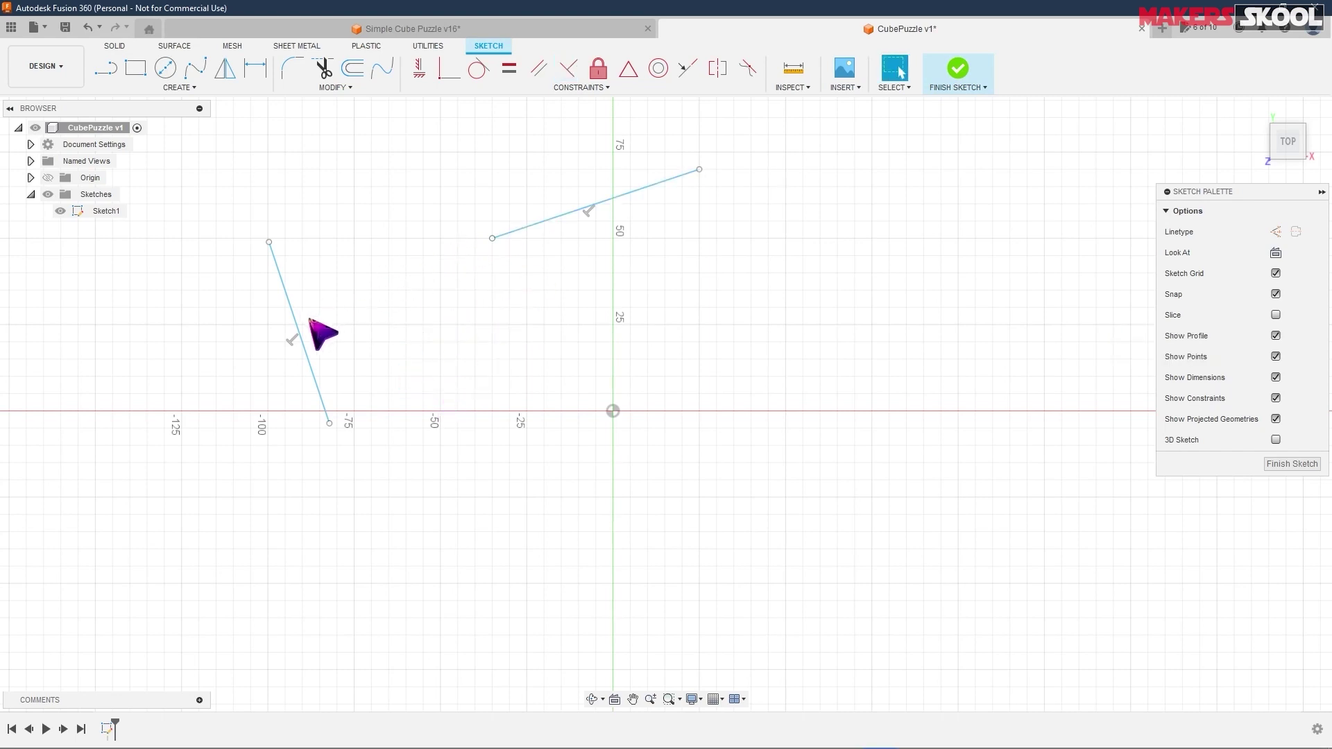
- Drag both lines to new spots so the upper line crosses the left line
{"action": "left_click_drag", "start_coordinate": [288, 286], "coordinate": [386, 238]}
{"action": "mouse_move", "coordinate": [656, 185]}
{"action": "left_mouse_down"}
{"action": "mouse_move", "coordinate": [634, 149]}
{"action": "mouse_move", "coordinate": [714, 363]}
{"action": "mouse_move", "coordinate": [654, 222]}
{"action": "left_mouse_up"}
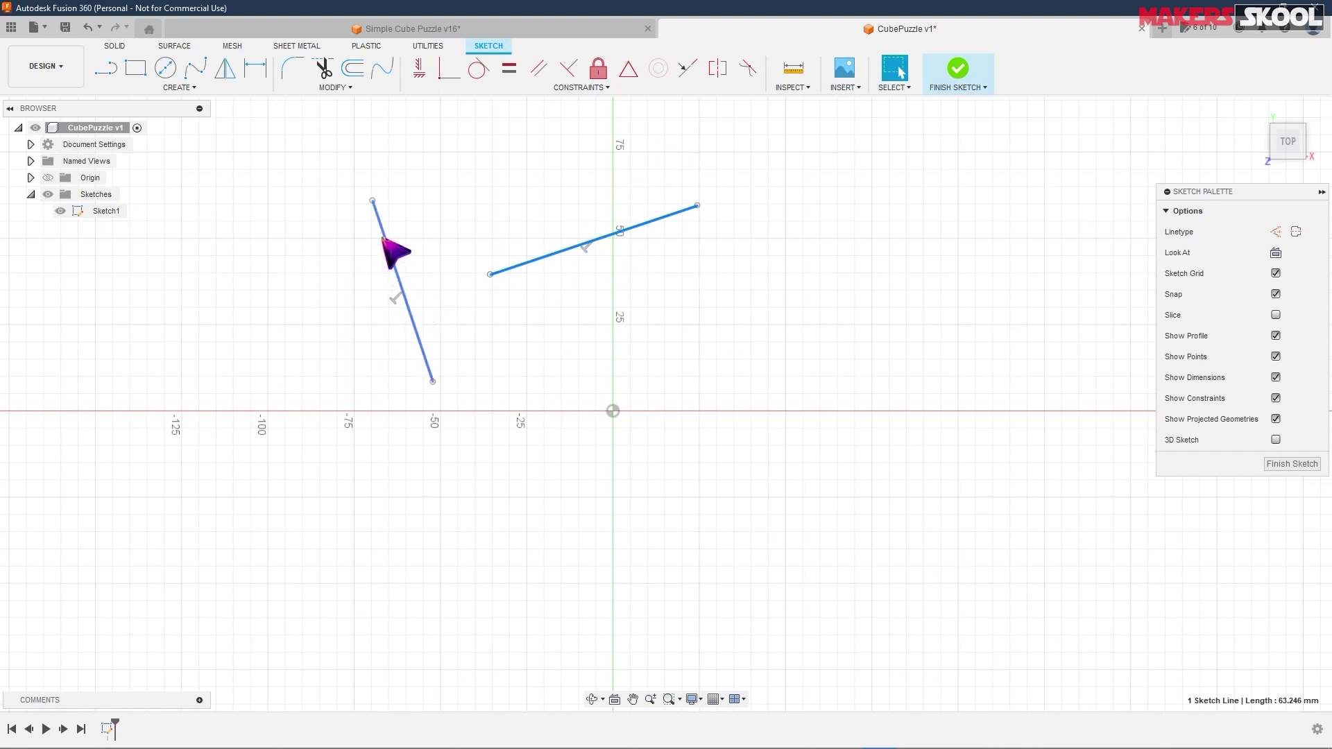
{"action": "mouse_move", "coordinate": [434, 382]}
{"action": "left_mouse_down"}
{"action": "mouse_move", "coordinate": [390, 397]}
{"action": "mouse_move", "coordinate": [406, 394]}
{"action": "left_mouse_up"}
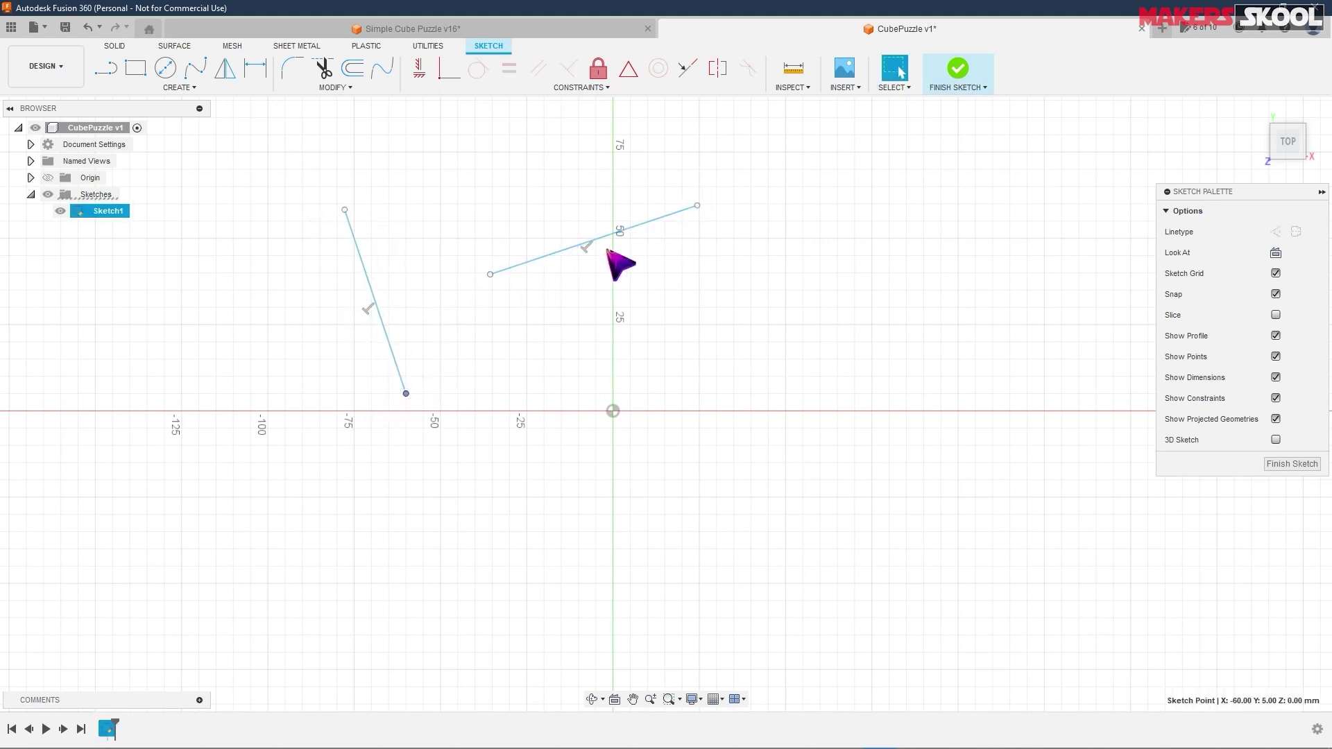
{"action": "mouse_move", "coordinate": [621, 231]}
{"action": "left_mouse_down"}
{"action": "mouse_move", "coordinate": [376, 299]}
{"action": "mouse_move", "coordinate": [394, 230]}
{"action": "mouse_move", "coordinate": [381, 300]}
{"action": "mouse_move", "coordinate": [268, 310]}
{"action": "mouse_move", "coordinate": [652, 199]}
{"action": "left_mouse_up"}
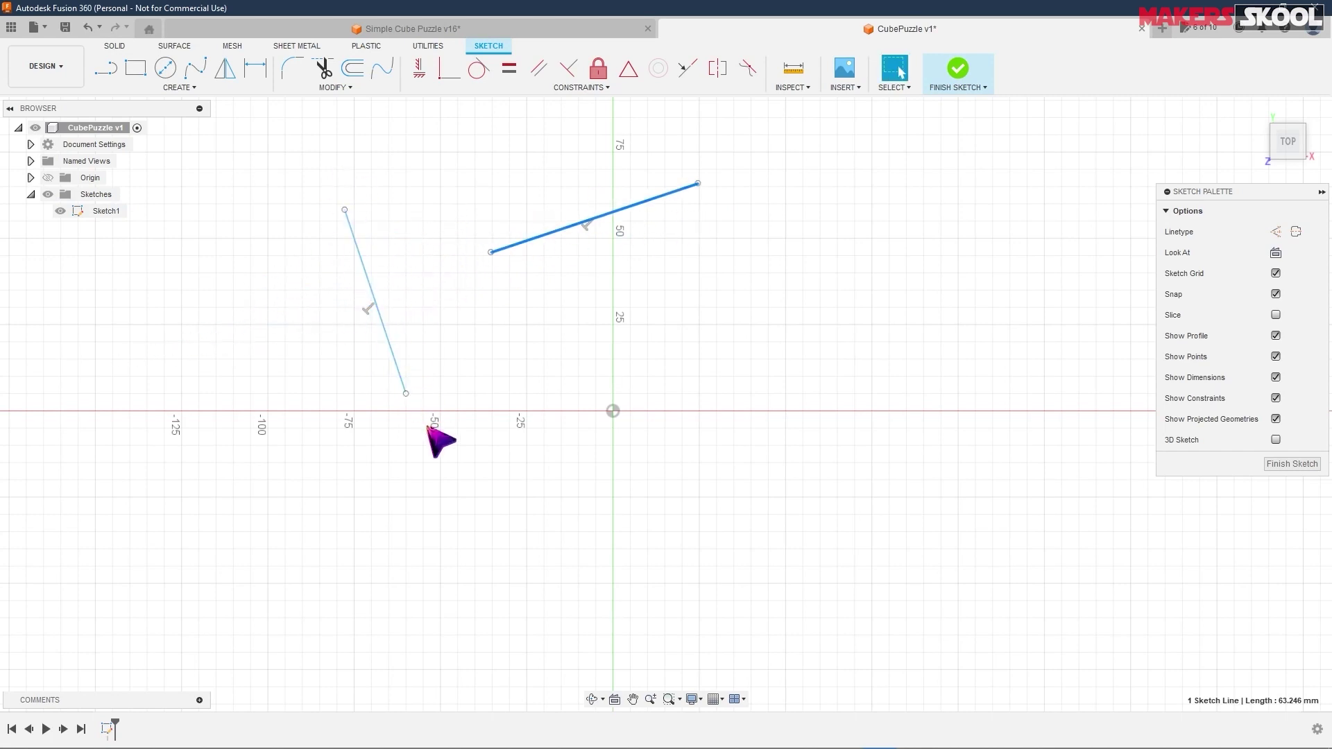
{"action": "mouse_move", "coordinate": [661, 198]}
{"action": "left_mouse_down"}
{"action": "mouse_move", "coordinate": [511, 237]}
{"action": "mouse_move", "coordinate": [668, 207]}
{"action": "left_mouse_up"}
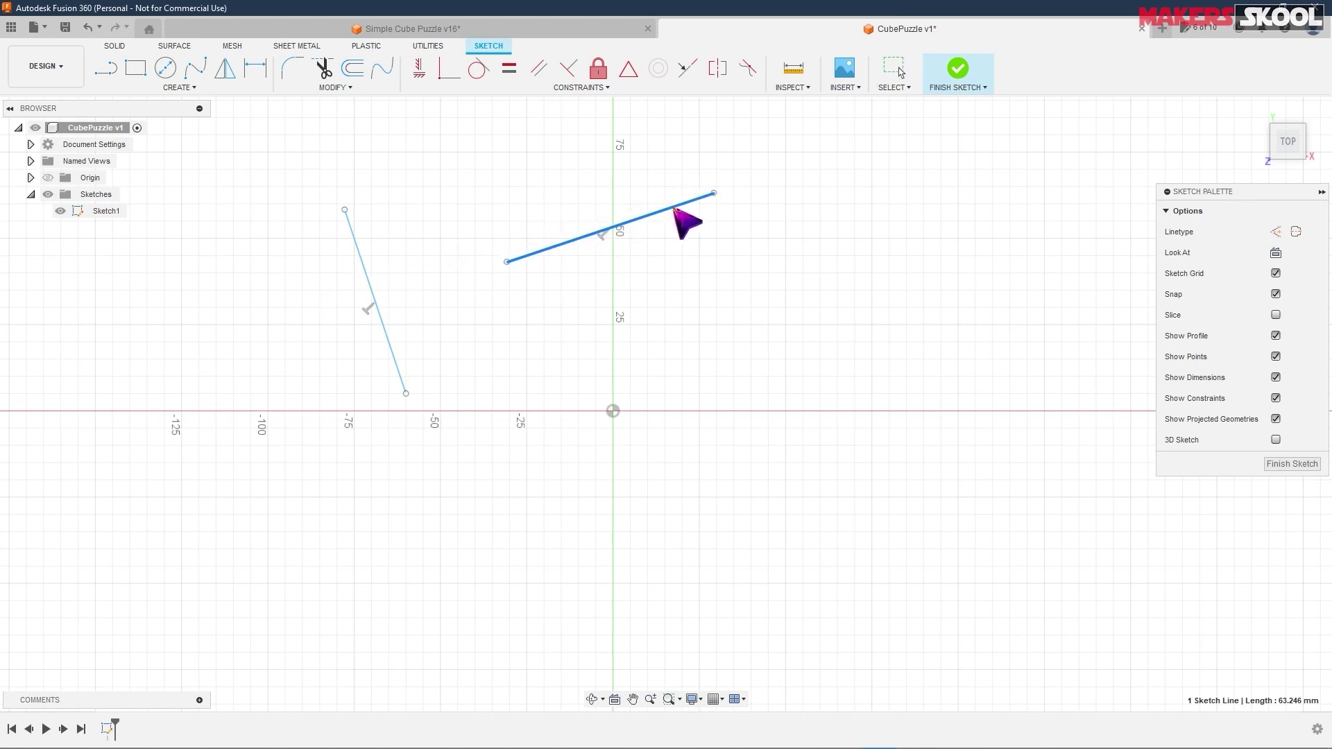
- Make the left line pass through the upper line's left endpoint with Coincident, then drag the lines to test it
{"action": "left_click", "coordinate": [508, 291]}
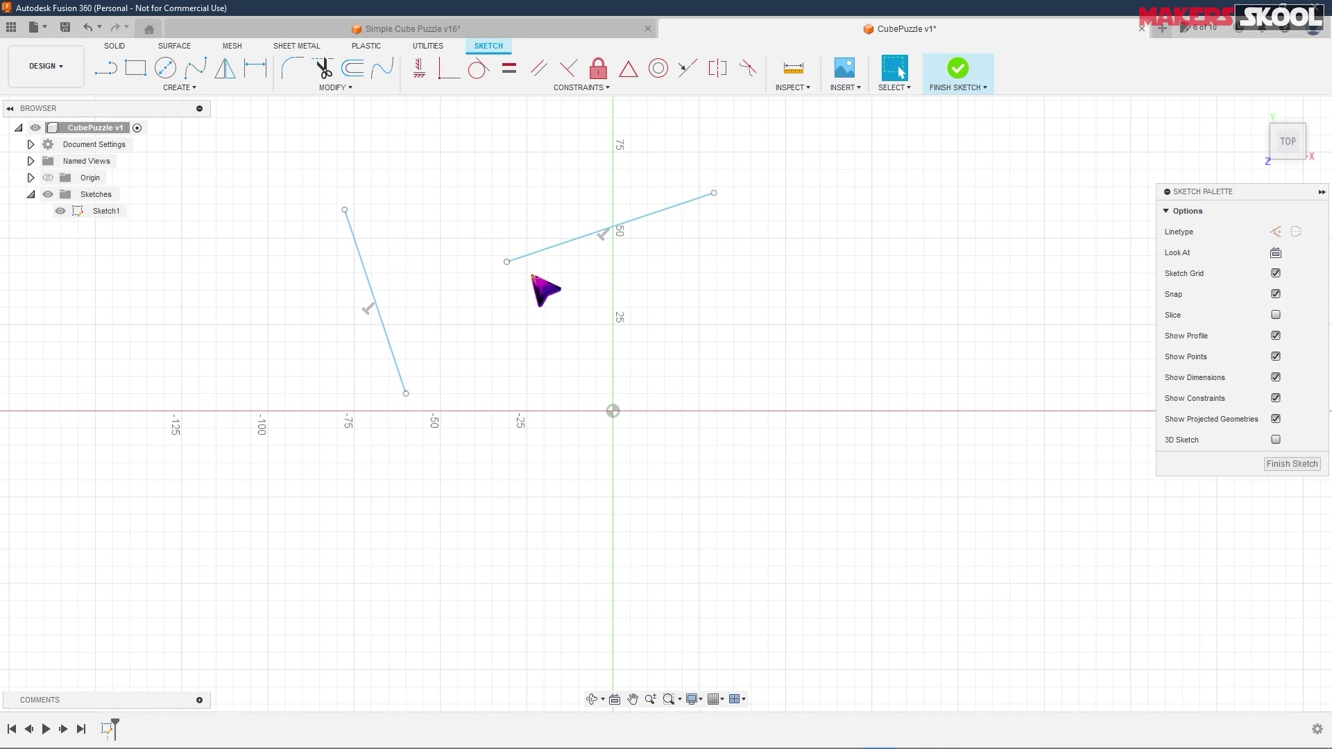
{"action": "left_click", "coordinate": [450, 70]}
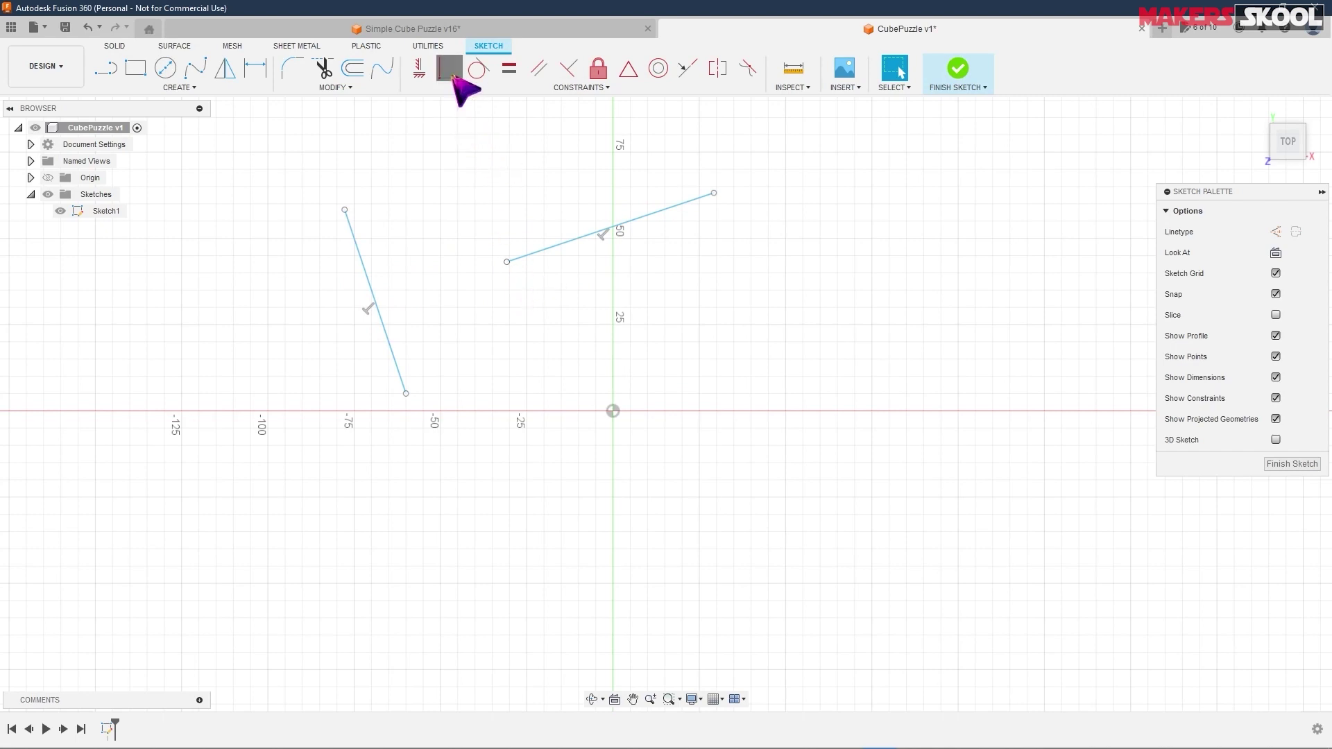
{"action": "left_click", "coordinate": [507, 264]}
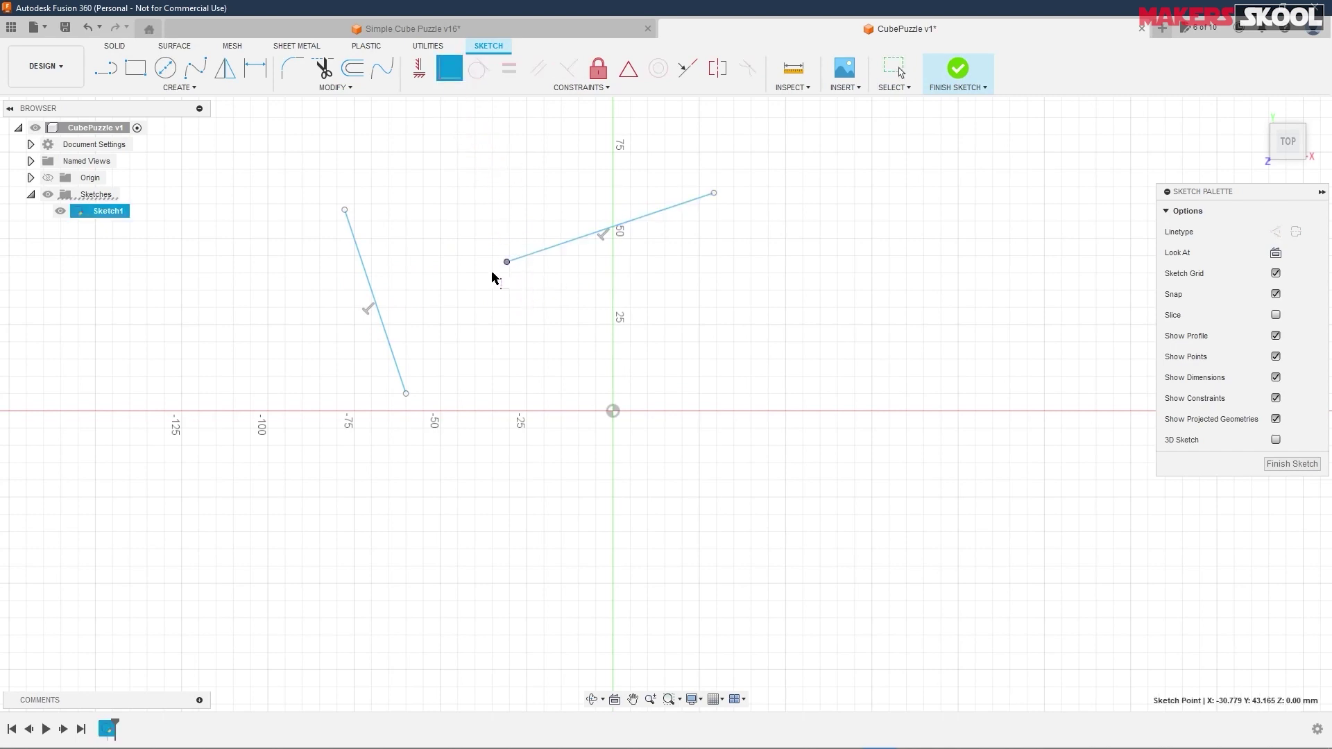
{"action": "left_click", "coordinate": [386, 328]}
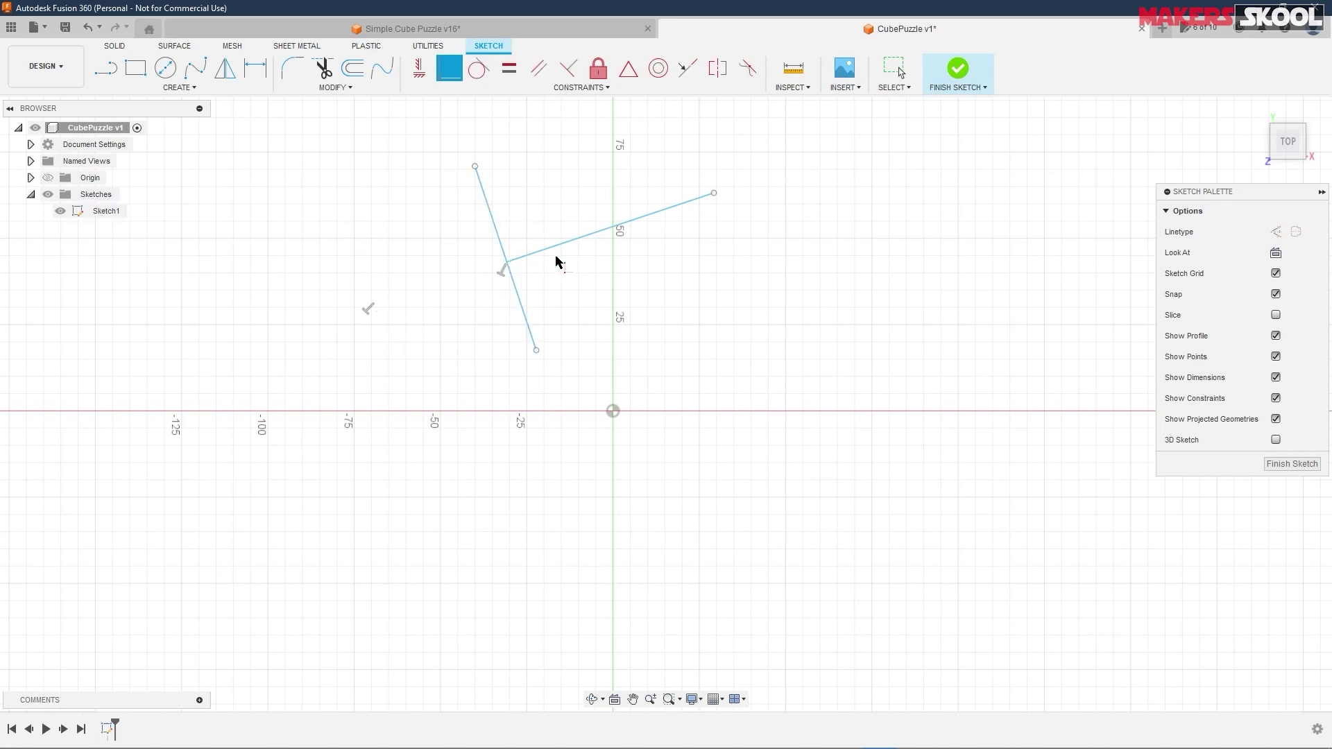
{"action": "key", "text": "Escape"}
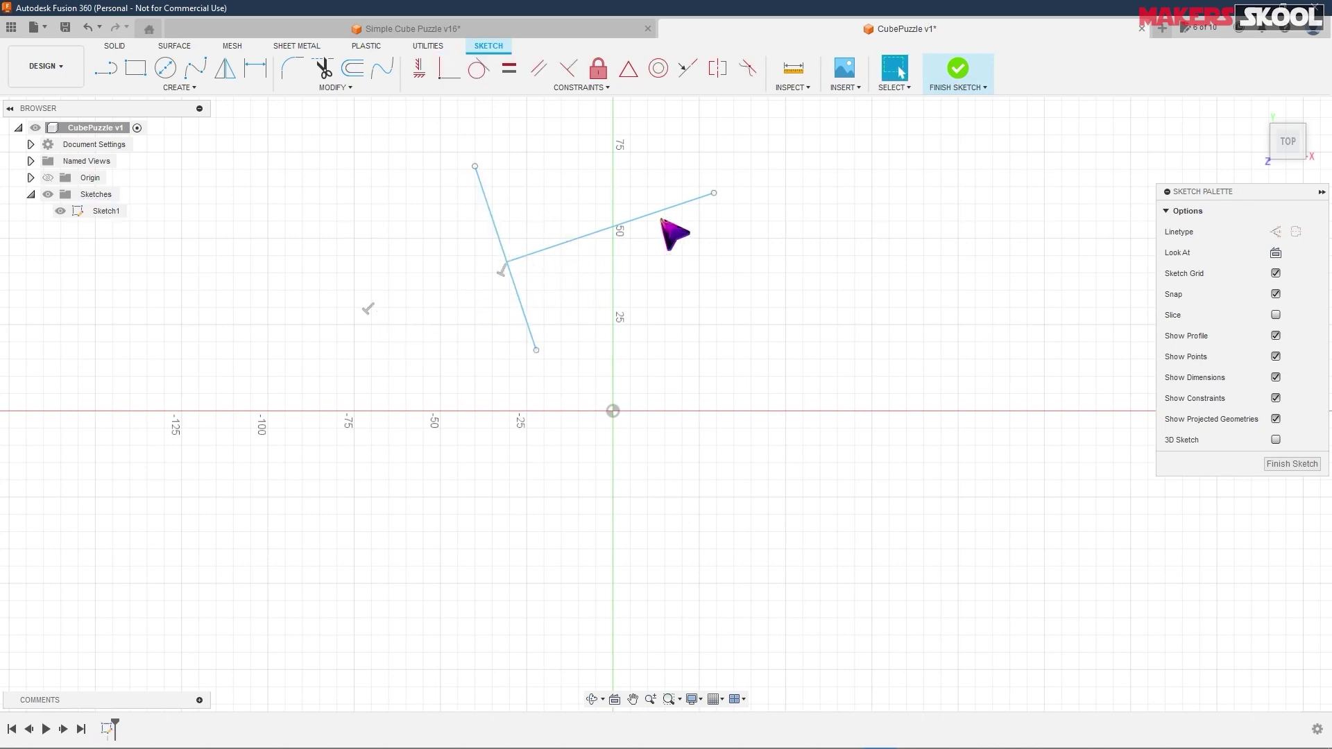
{"action": "left_click_drag", "start_coordinate": [643, 217], "coordinate": [622, 167]}
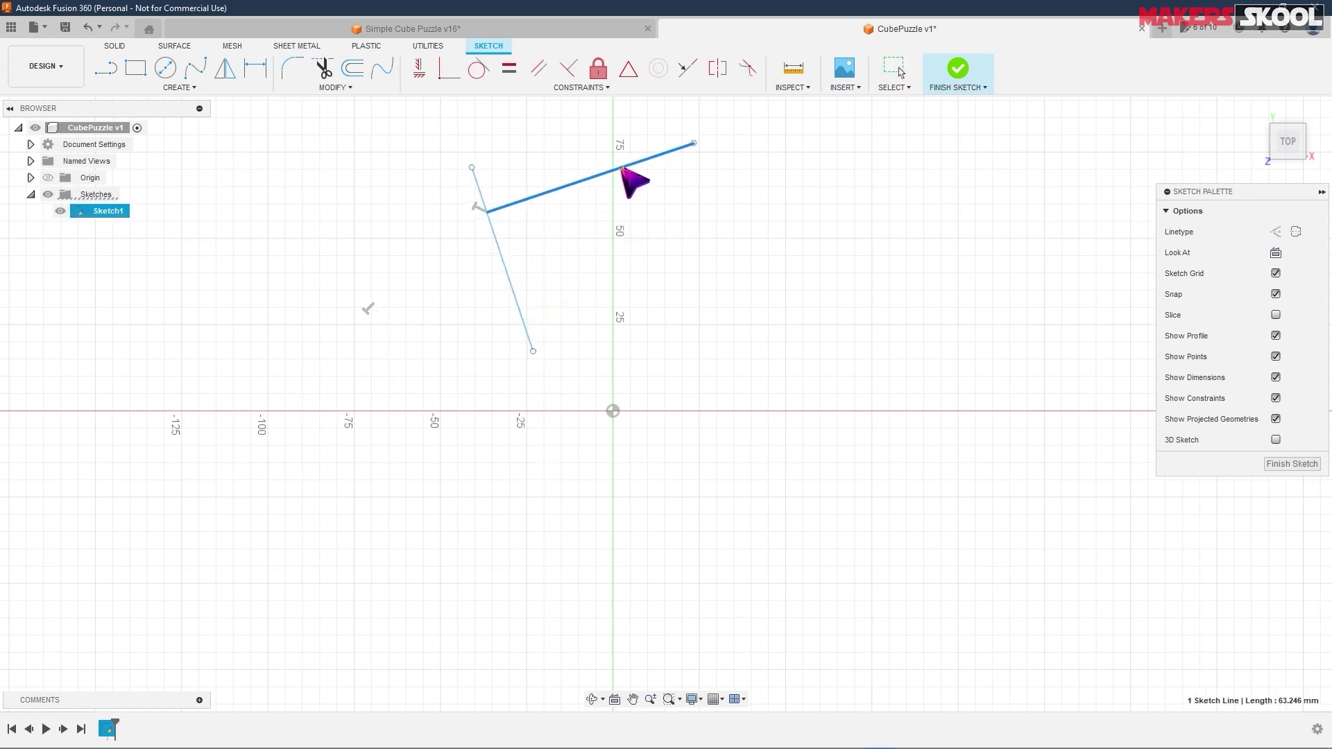
{"action": "mouse_move", "coordinate": [533, 349]}
{"action": "left_mouse_down"}
{"action": "mouse_move", "coordinate": [523, 345]}
{"action": "mouse_move", "coordinate": [624, 258]}
{"action": "mouse_move", "coordinate": [474, 324]}
{"action": "left_mouse_up"}
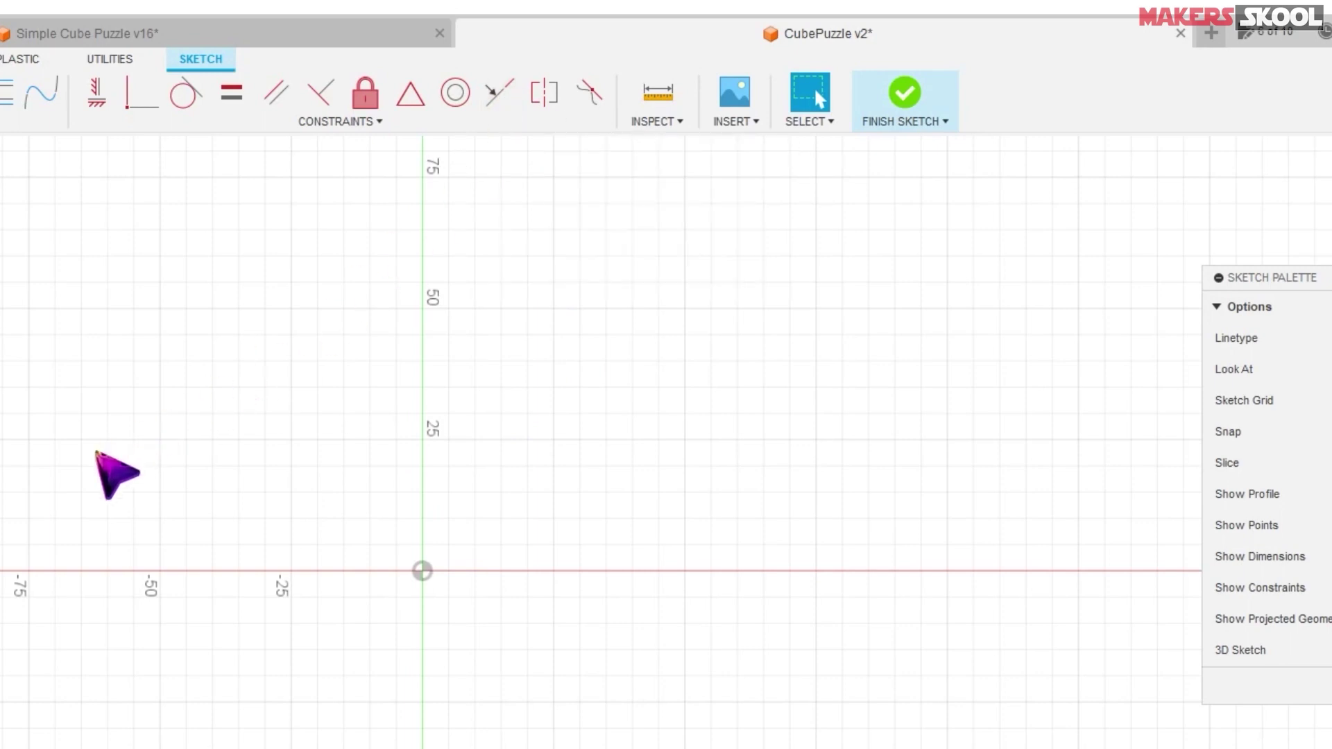
- Draw two separate sloped lines, one at upper left and one right of the Y axis
{"action": "left_click", "coordinate": [108, 69]}
{"action": "left_click", "coordinate": [203, 260]}
{"action": "double_click", "coordinate": [373, 404]}
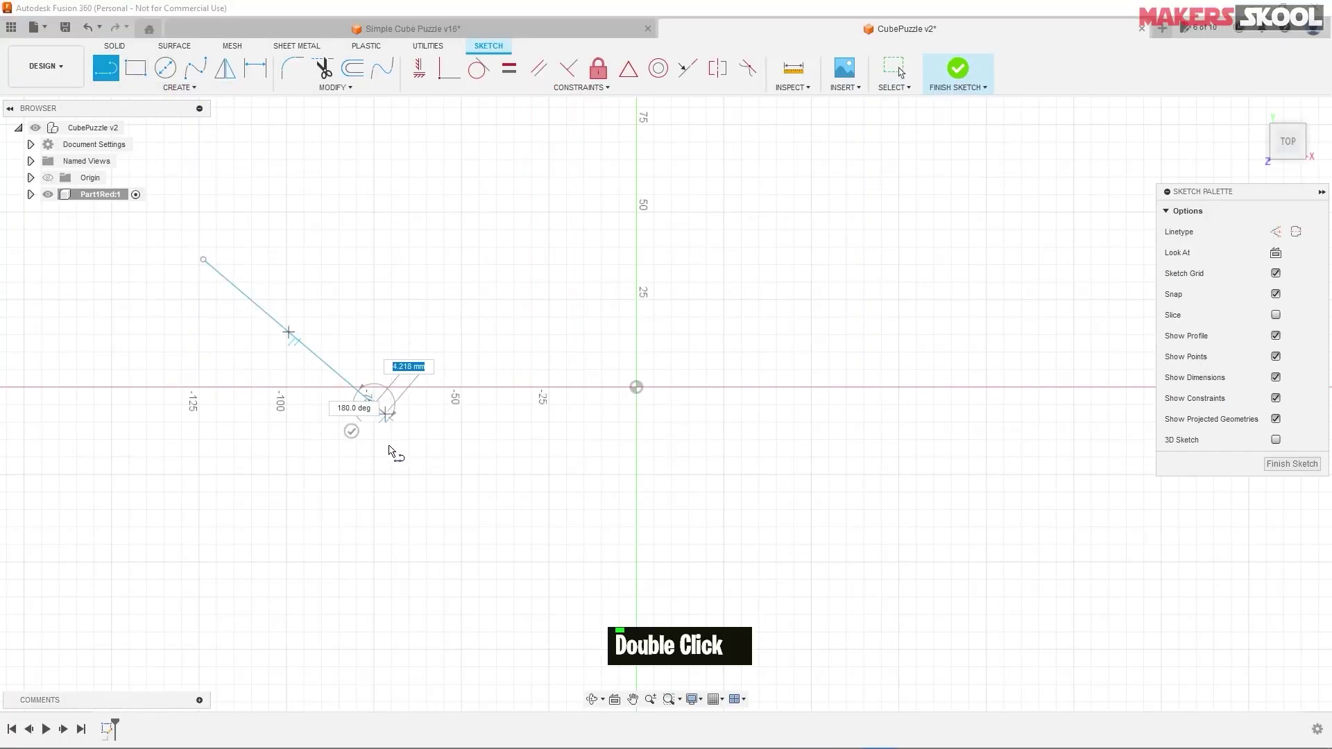
{"action": "left_click", "coordinate": [585, 300]}
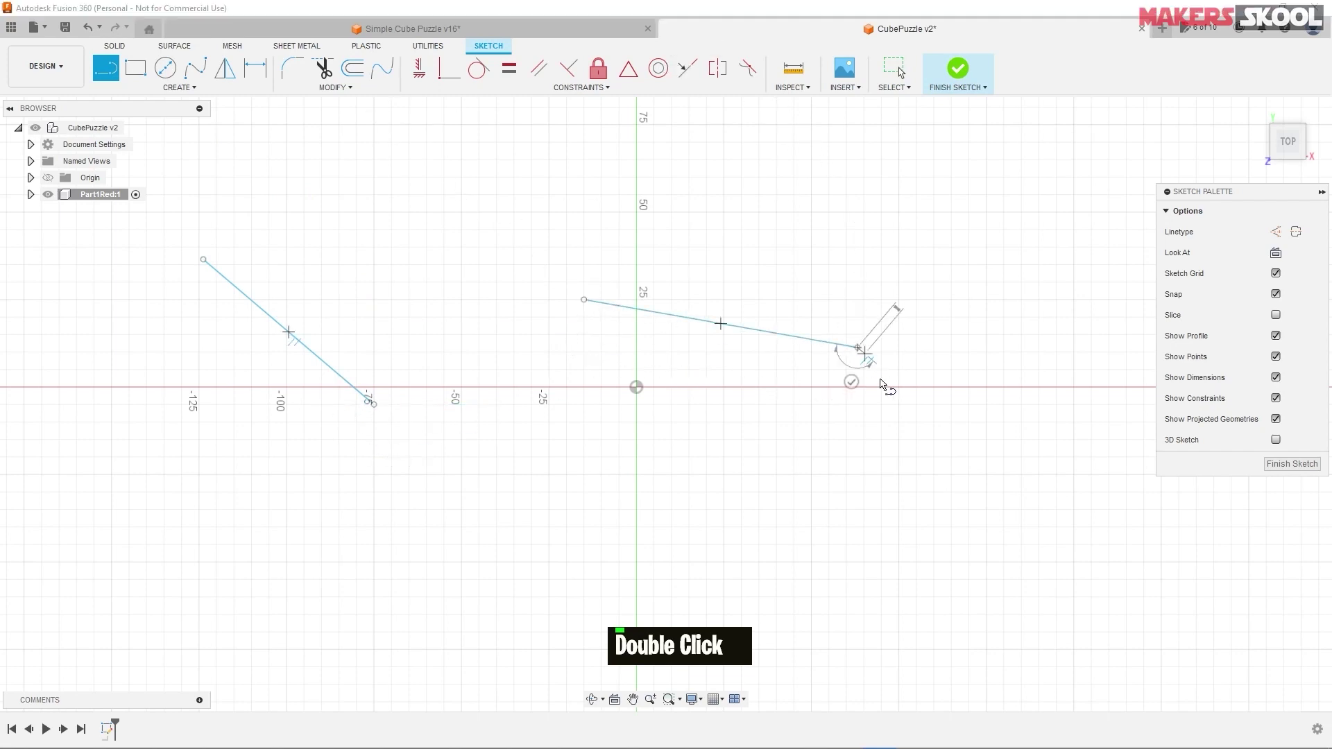
{"action": "double_click", "coordinate": [853, 384]}
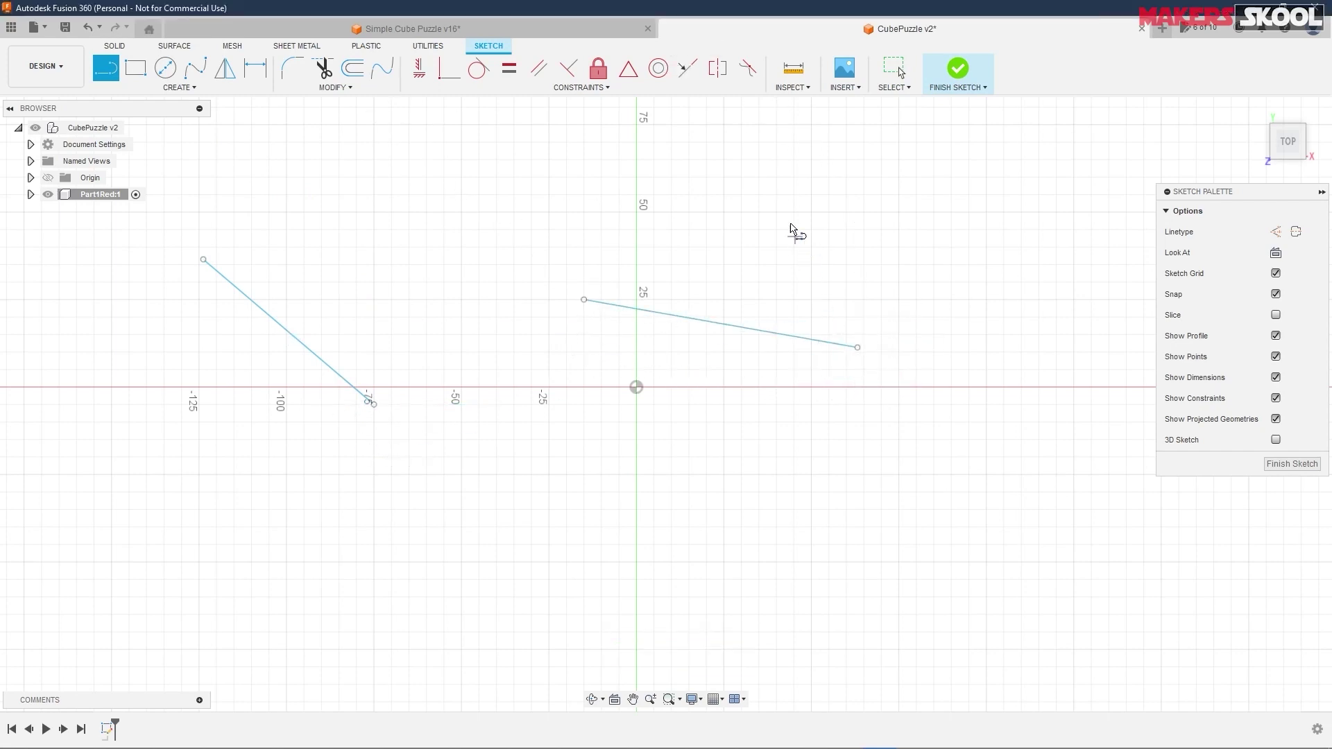
- Make the left line collinear with the right line
{"action": "left_click", "coordinate": [687, 73]}
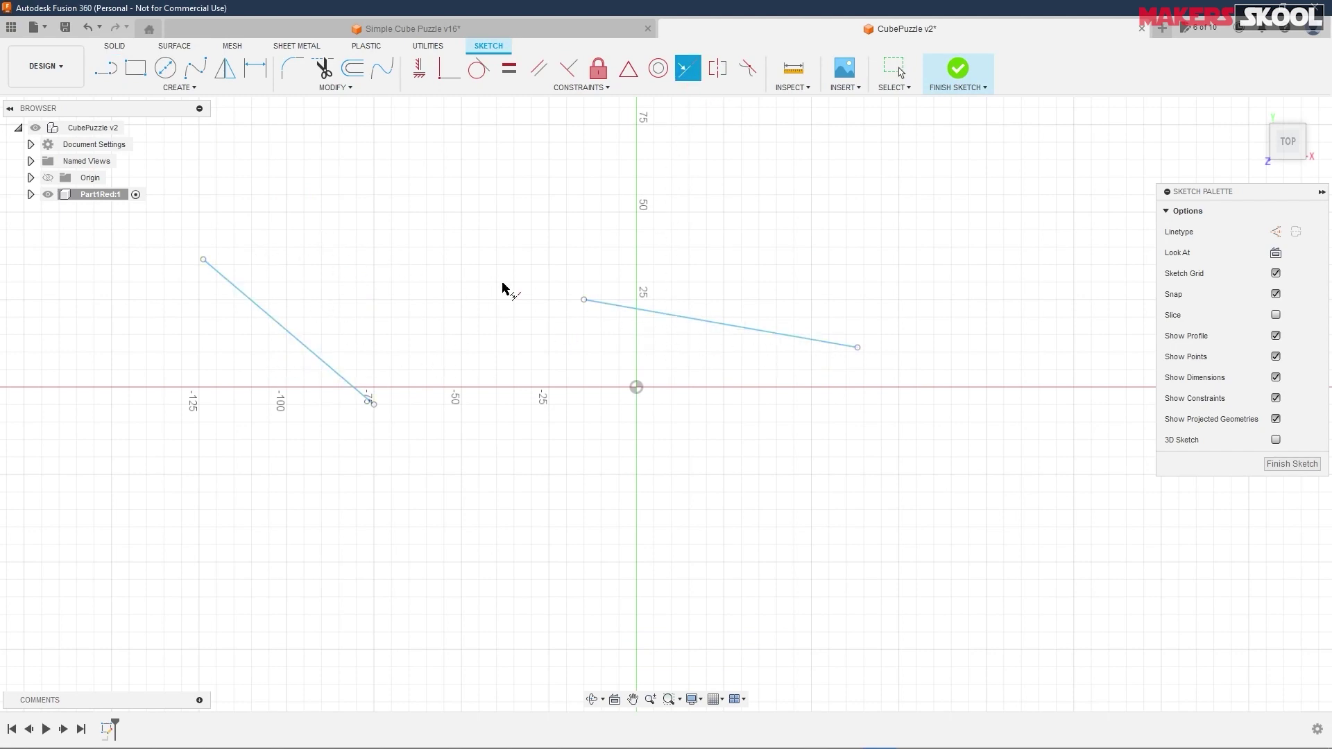
{"action": "left_click", "coordinate": [664, 316]}
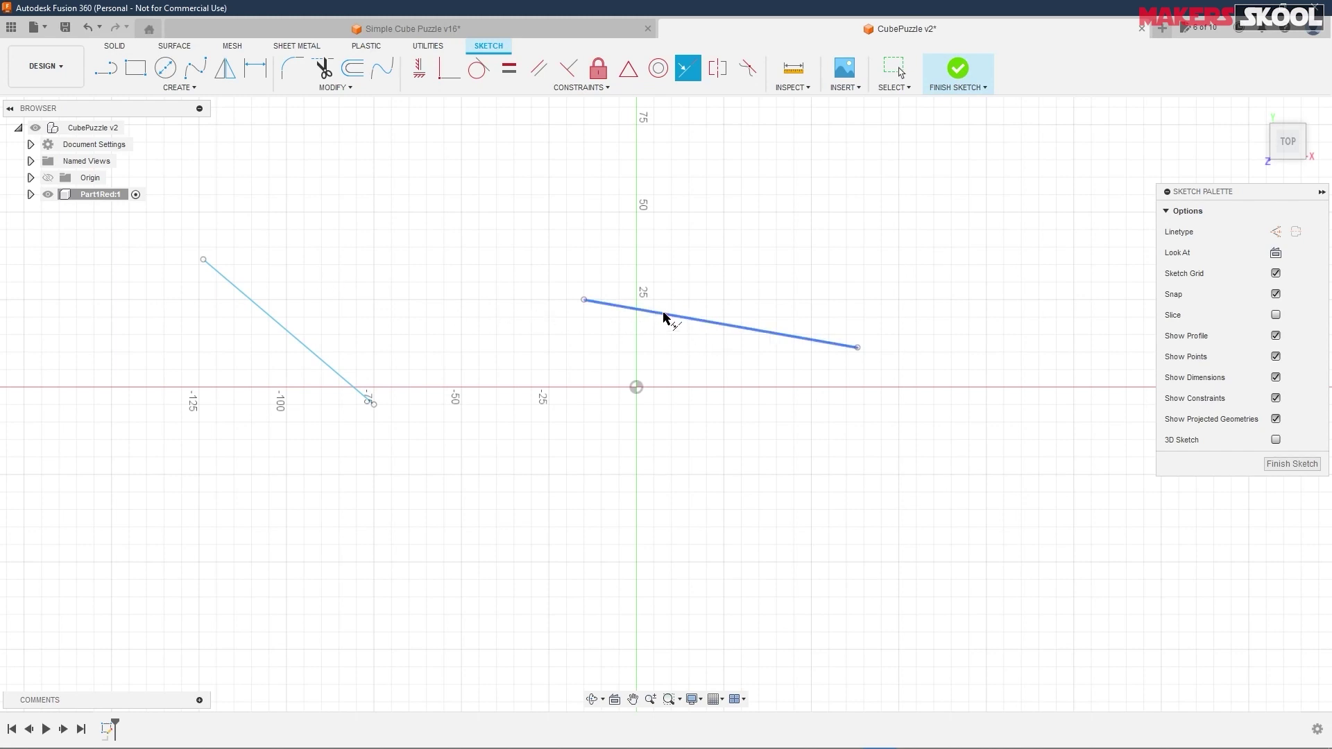
{"action": "left_click", "coordinate": [316, 359]}
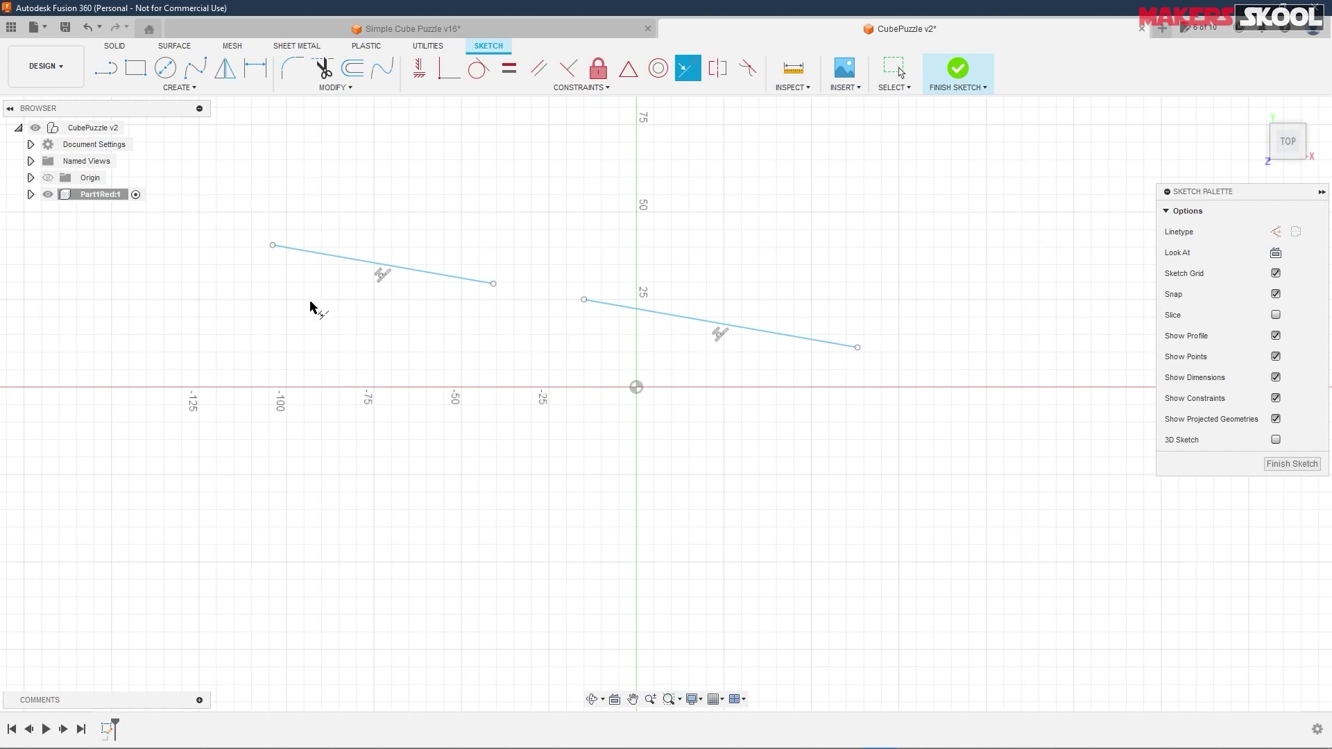
- Undo, draw a new lower line, and make it collinear with the right line
{"action": "key", "text": "ctrl+z"}
{"action": "key", "text": "ctrl+z"}
{"action": "key", "text": "ctrl+z"}
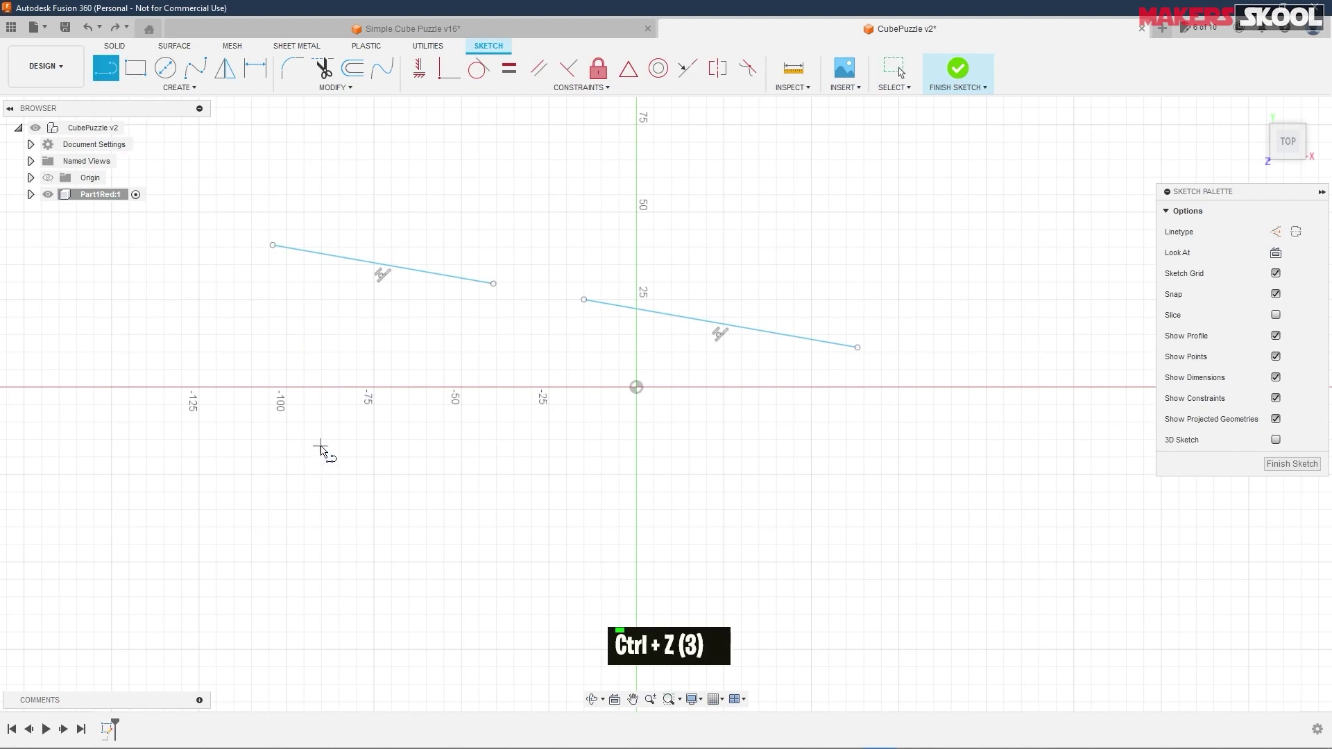
{"action": "left_click", "coordinate": [321, 447]}
{"action": "left_click", "coordinate": [454, 568]}
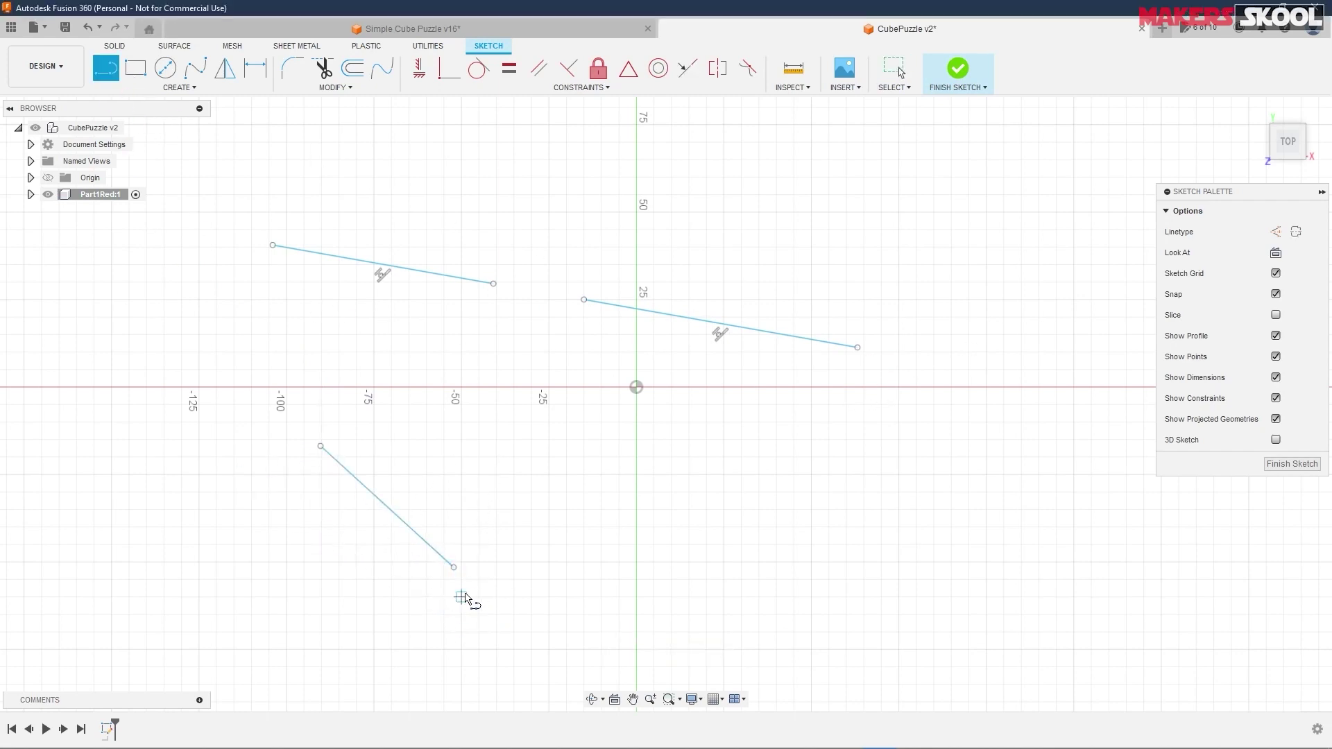
{"action": "left_click", "coordinate": [687, 68]}
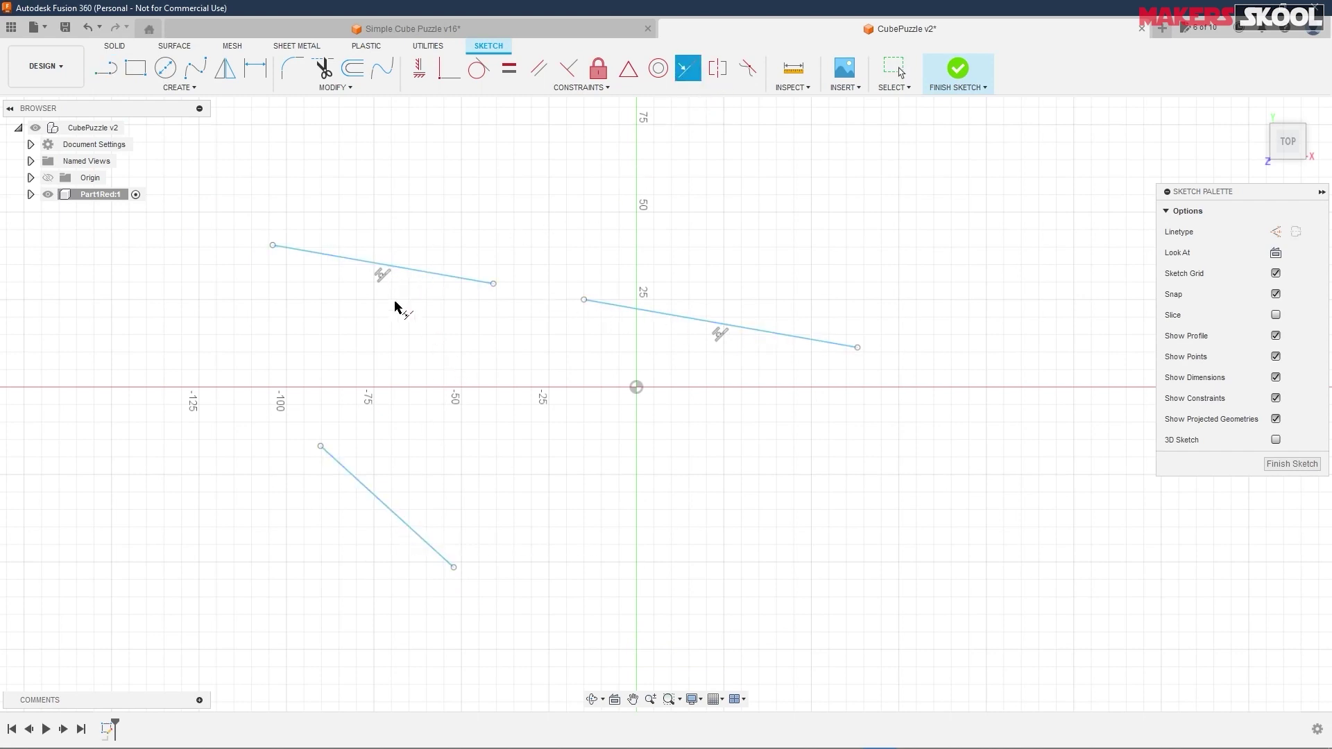
{"action": "left_click", "coordinate": [594, 302]}
{"action": "left_click", "coordinate": [392, 514]}
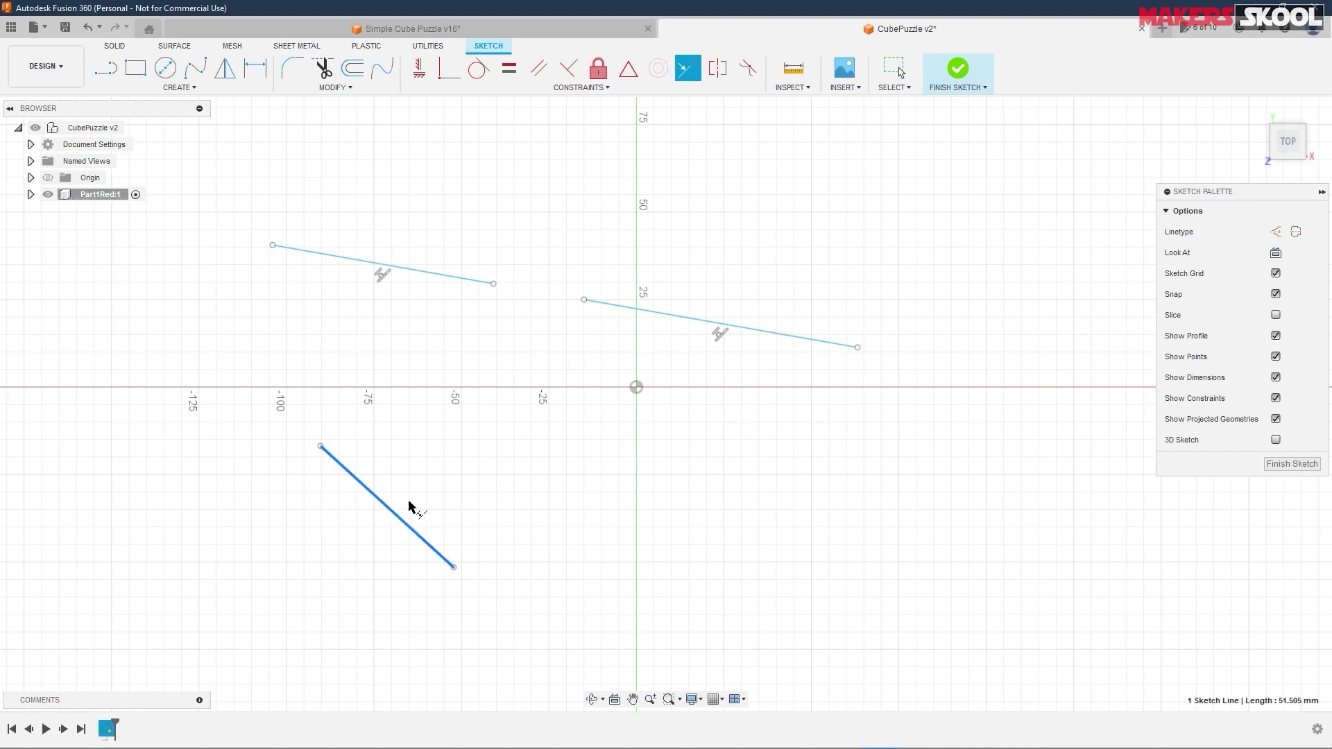
{"action": "left_click", "coordinate": [679, 317]}
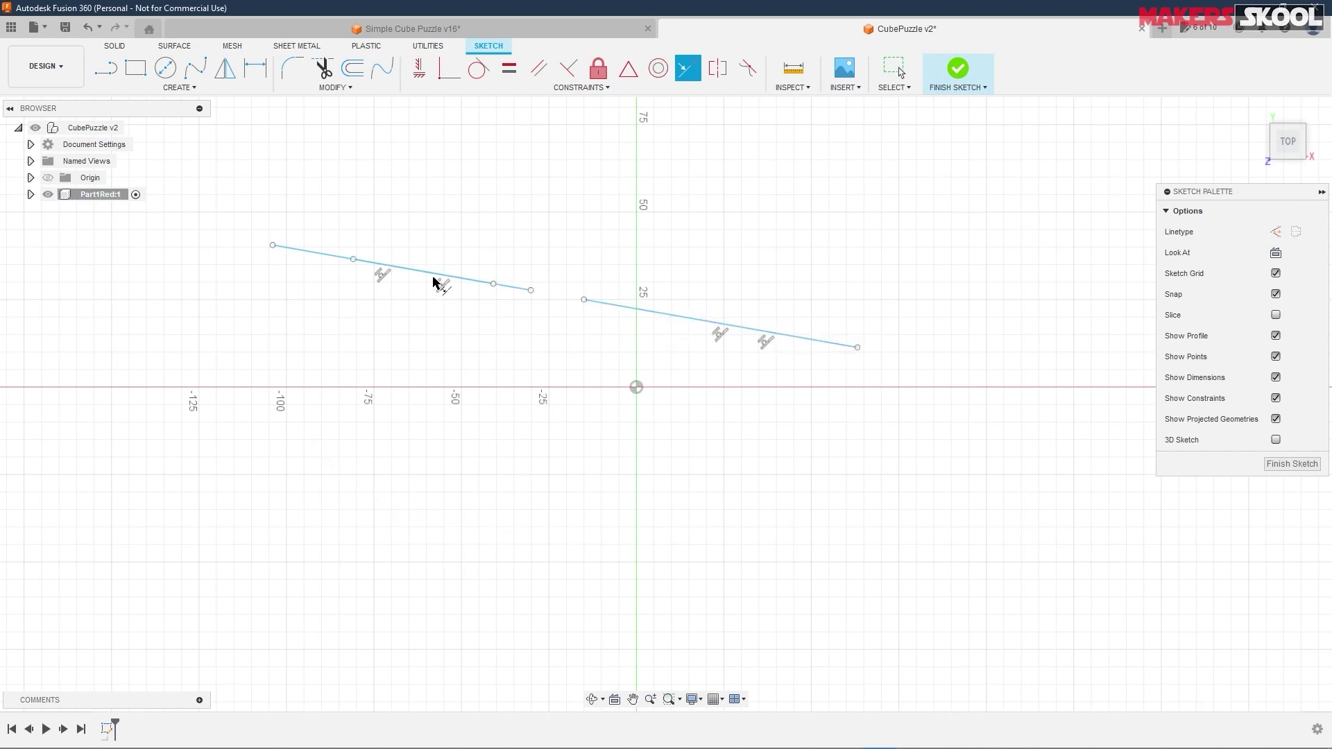
{"action": "right_click", "coordinate": [541, 260]}
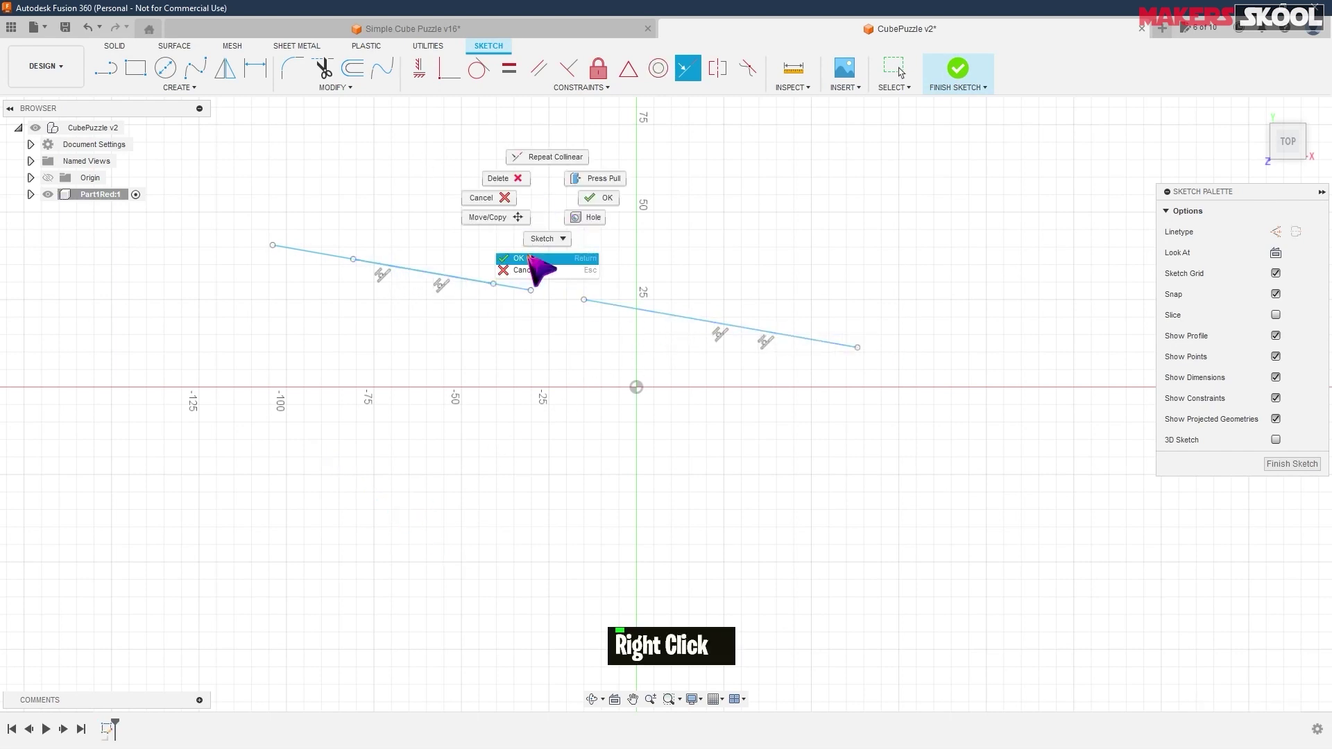
{"action": "left_click", "coordinate": [536, 256]}
- Slide a segment right along the shared line and drag the lines to test the collinear constraint
{"action": "double_click", "coordinate": [526, 288]}
{"action": "left_click_drag", "start_coordinate": [525, 290], "coordinate": [1099, 391]}
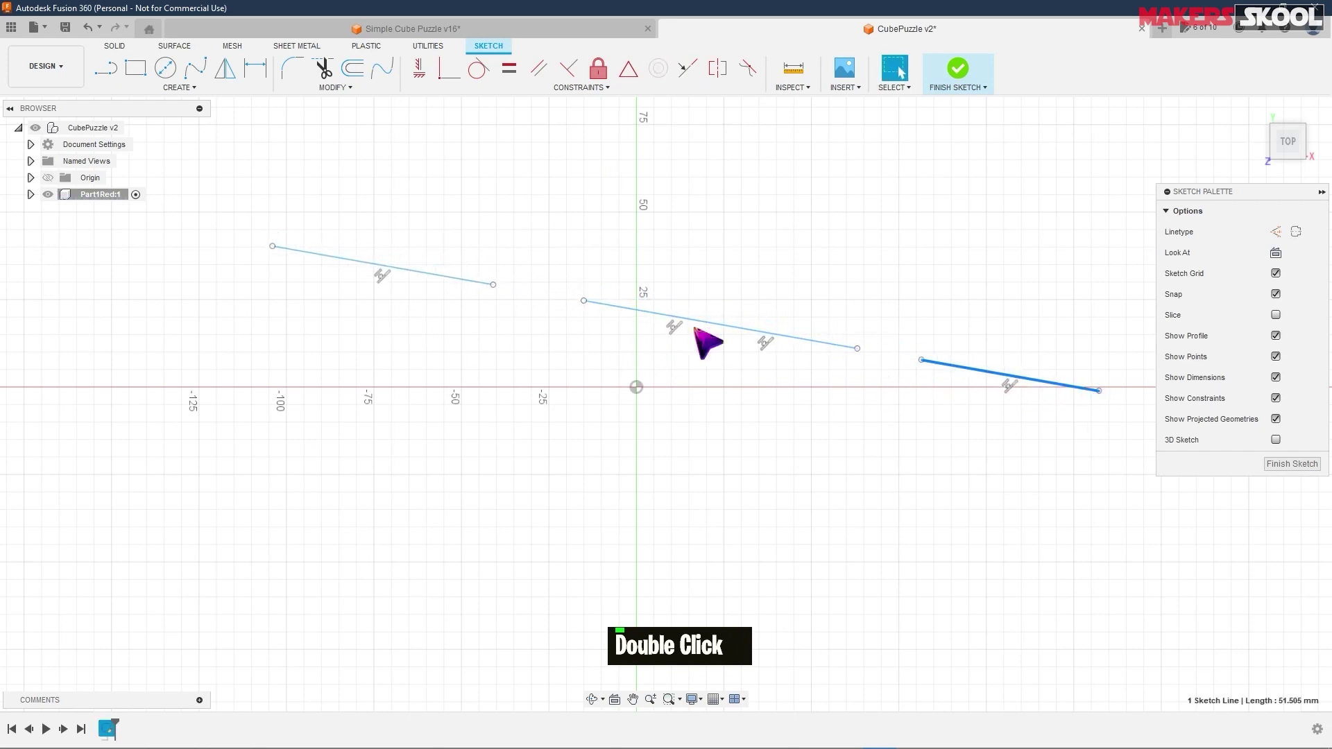
{"action": "left_click", "coordinate": [1005, 381]}
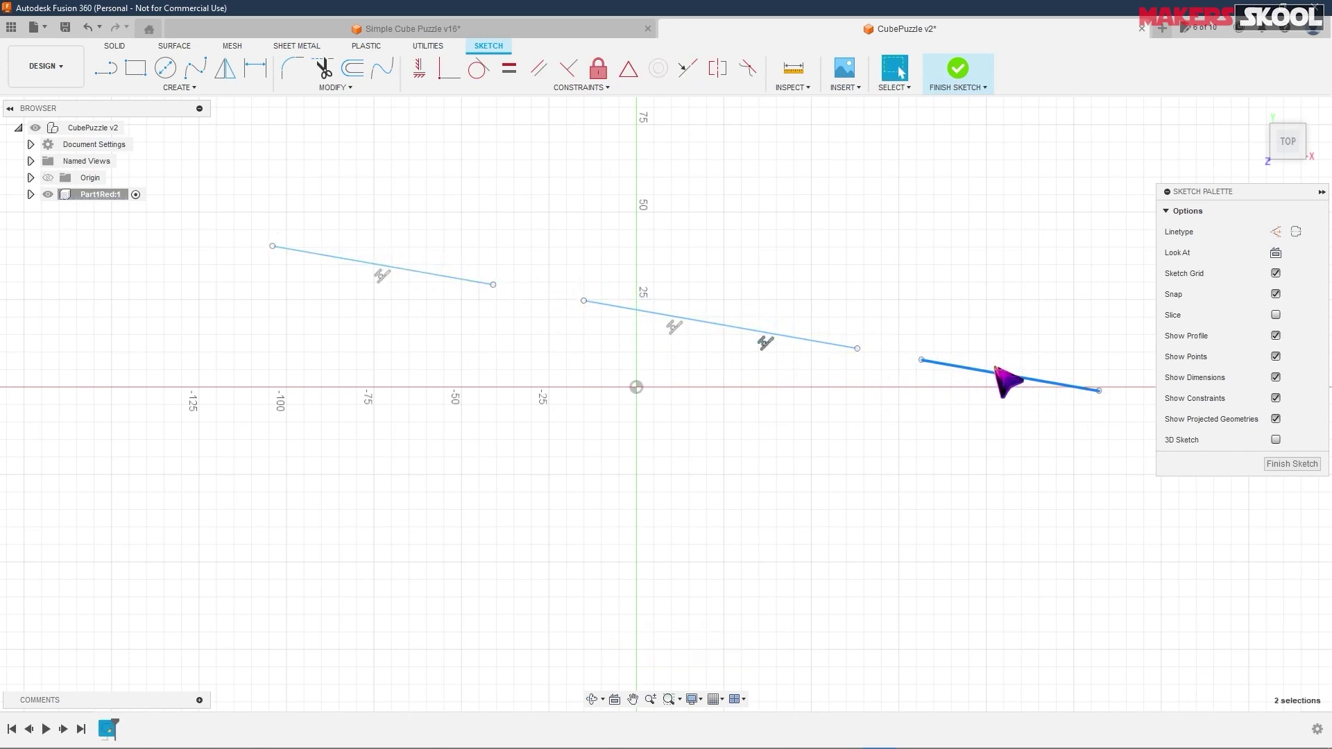
{"action": "mouse_move", "coordinate": [995, 377]}
{"action": "left_mouse_down"}
{"action": "mouse_move", "coordinate": [989, 305]}
{"action": "mouse_move", "coordinate": [984, 408]}
{"action": "left_mouse_up"}
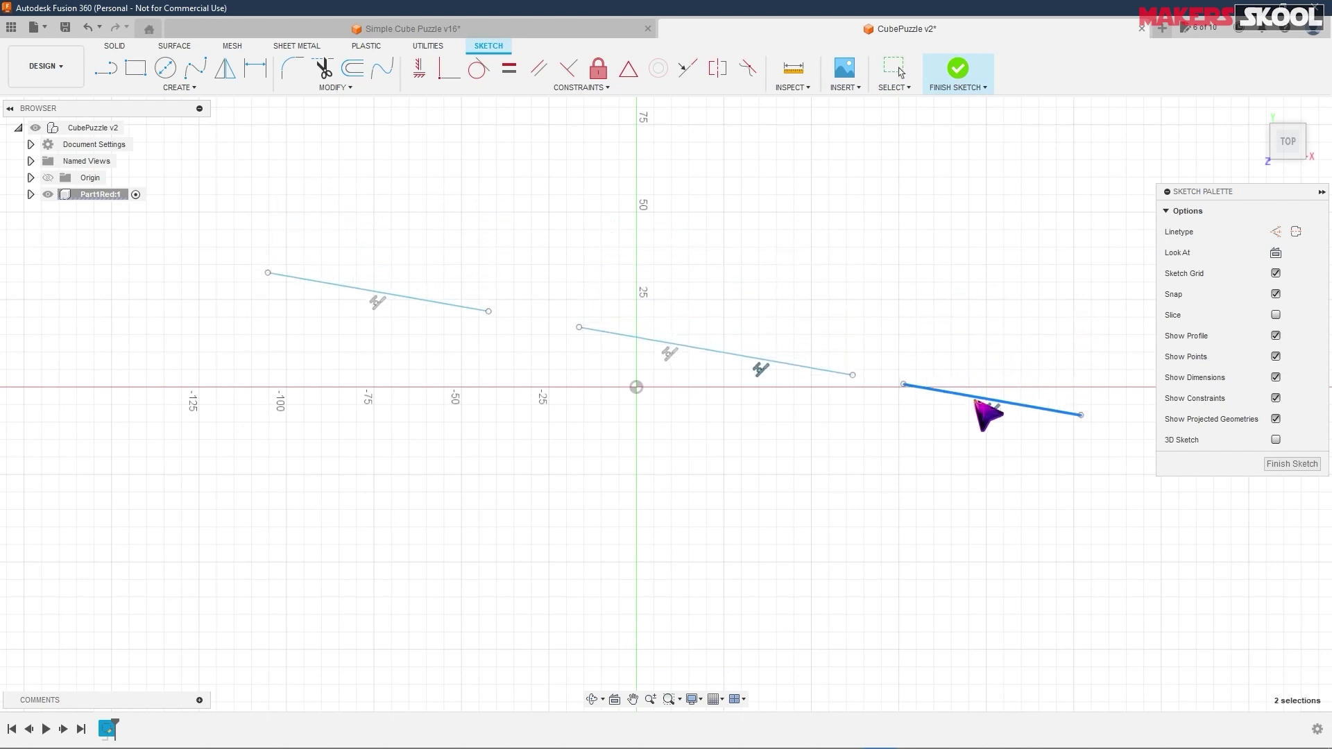
{"action": "left_click", "coordinate": [859, 442]}
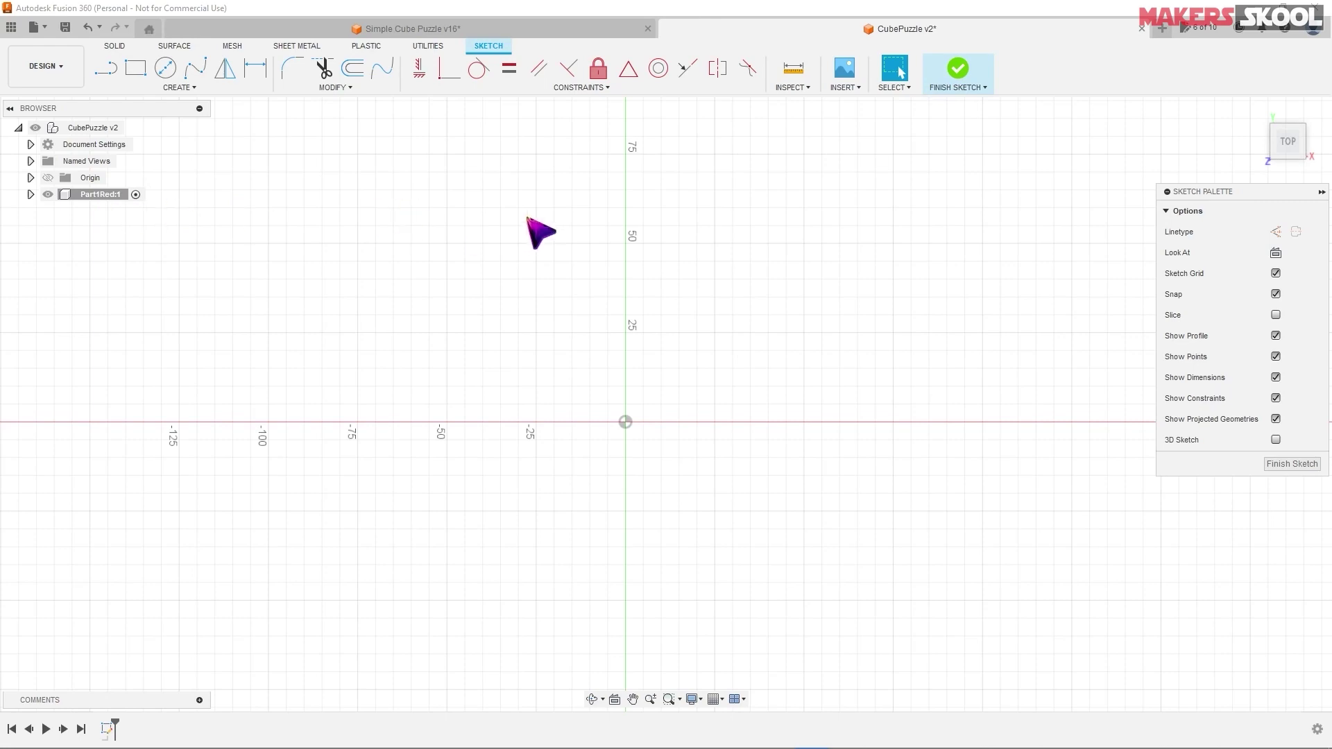
- Check the Part 1 Red top-view dimensions in the PDF drawing, then return to the sketch
{"action": "key", "text": "alt+Tab"}
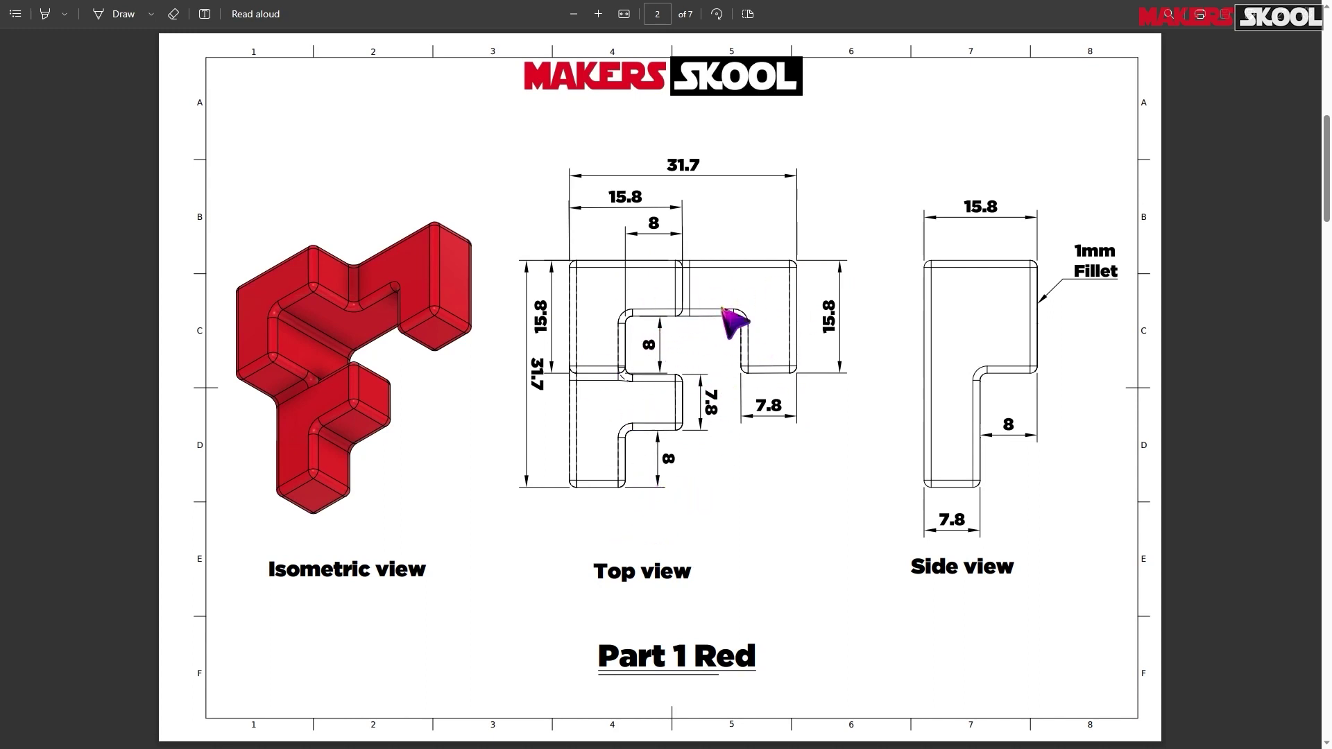
{"action": "key", "text": "alt+Tab"}
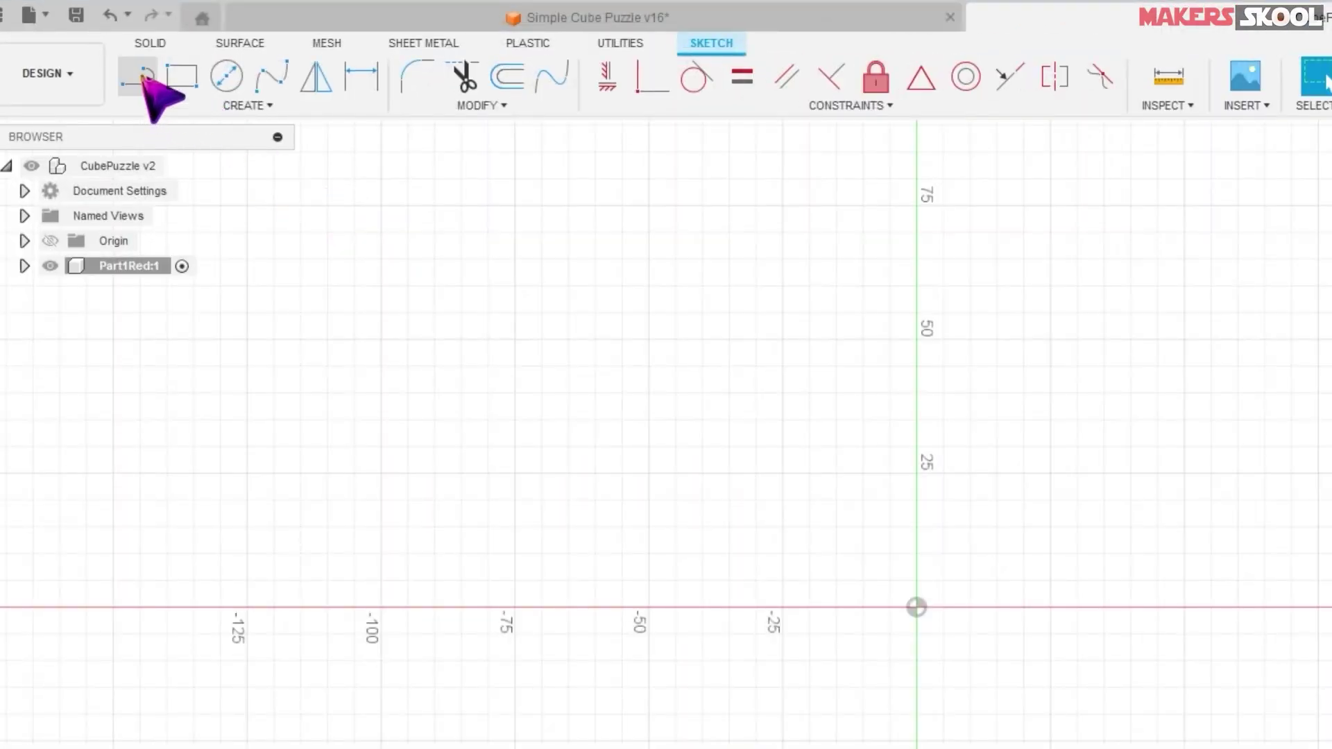
{"action": "left_click", "coordinate": [142, 77]}
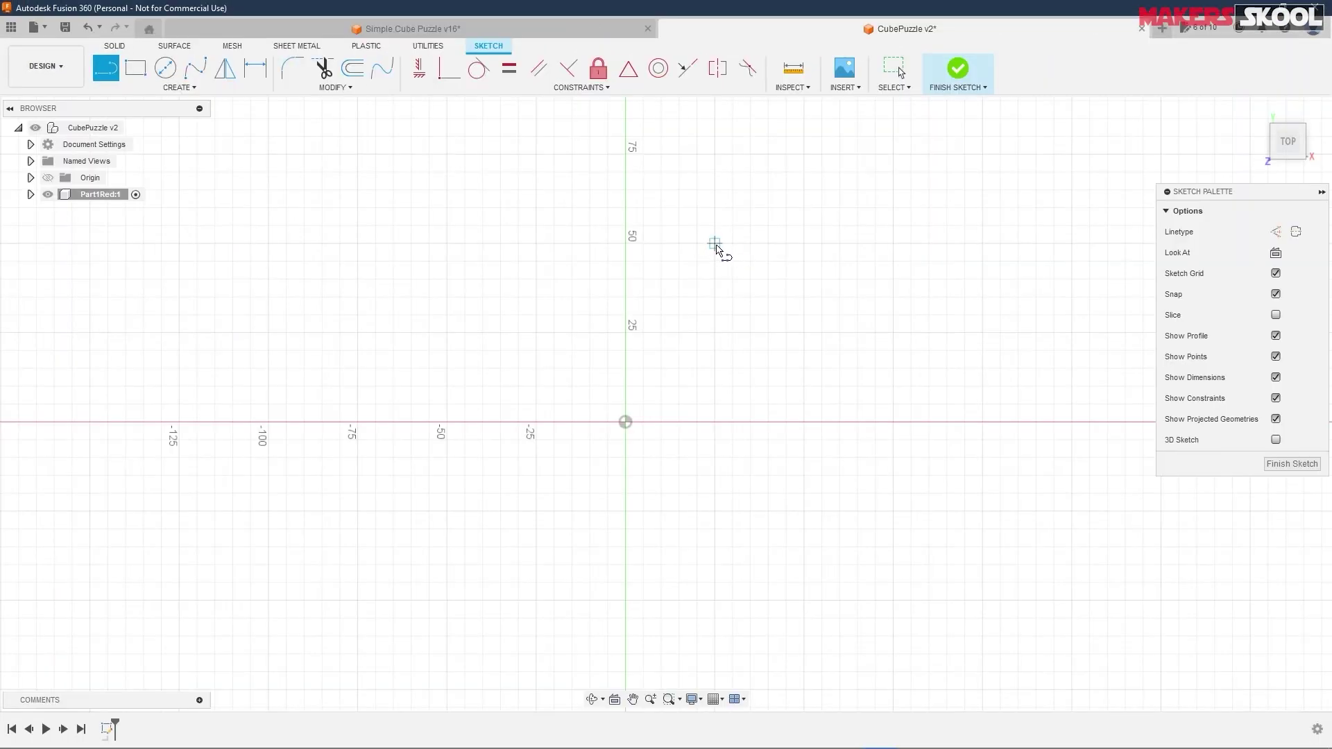
- Trace the F outline's top edge, right arm and inner top edge with lines
{"action": "left_click", "coordinate": [715, 243]}
{"action": "left_click", "coordinate": [957, 243]}
{"action": "left_click_drag", "start_coordinate": [957, 243], "coordinate": [961, 352]}
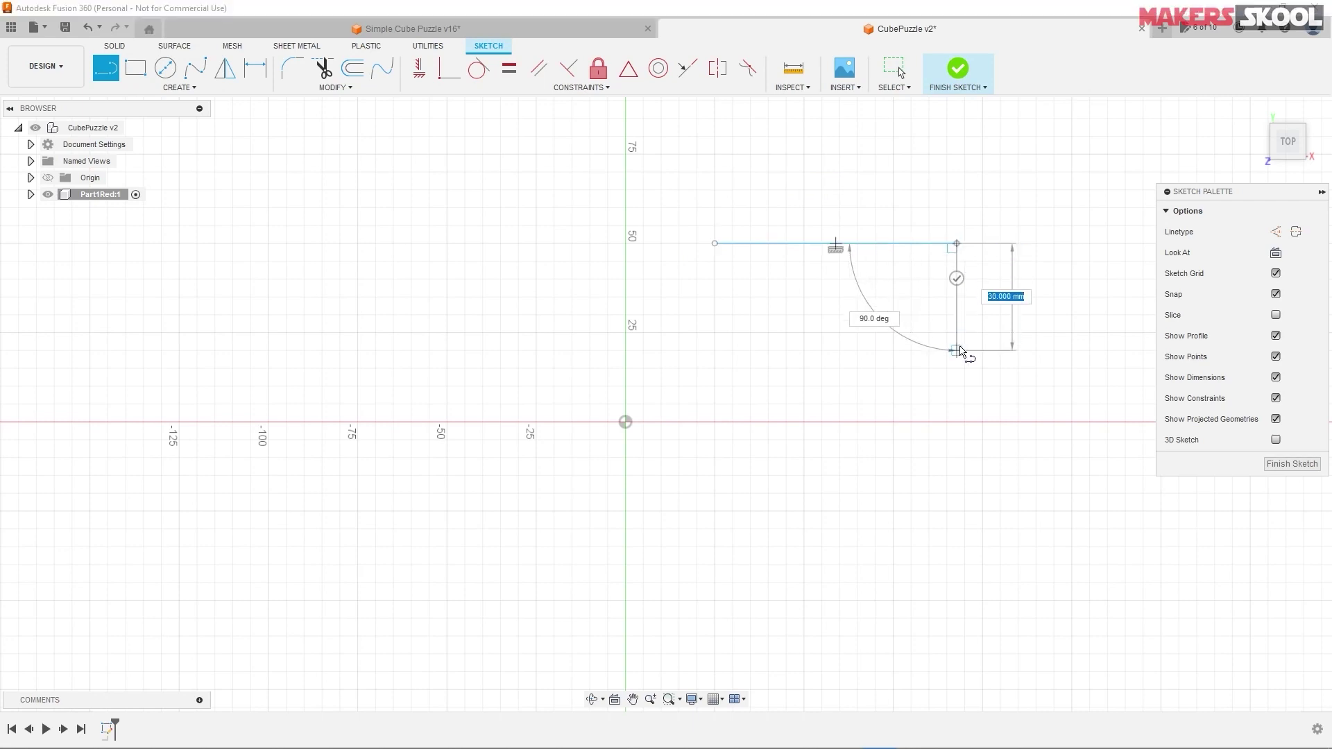
{"action": "left_click", "coordinate": [957, 350]}
{"action": "left_click", "coordinate": [902, 350]}
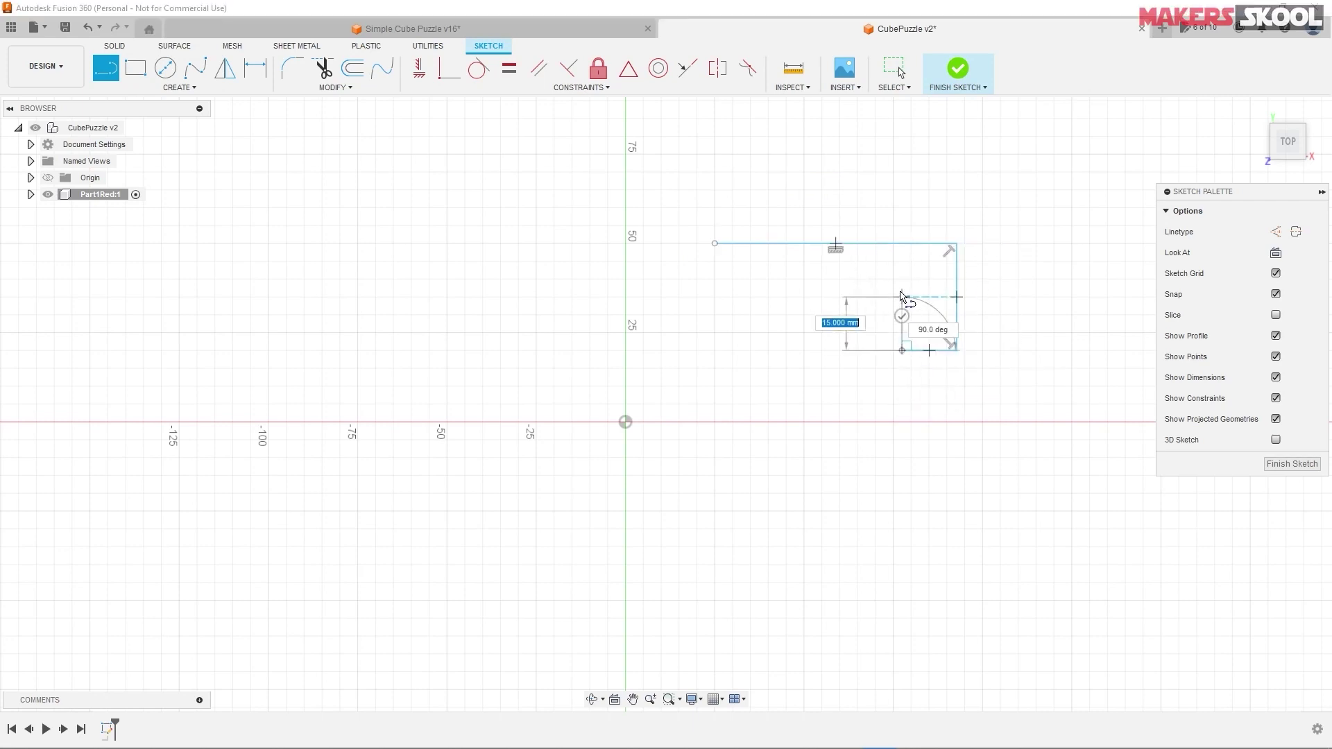
{"action": "left_click", "coordinate": [902, 286]}
{"action": "left_click", "coordinate": [777, 286]}
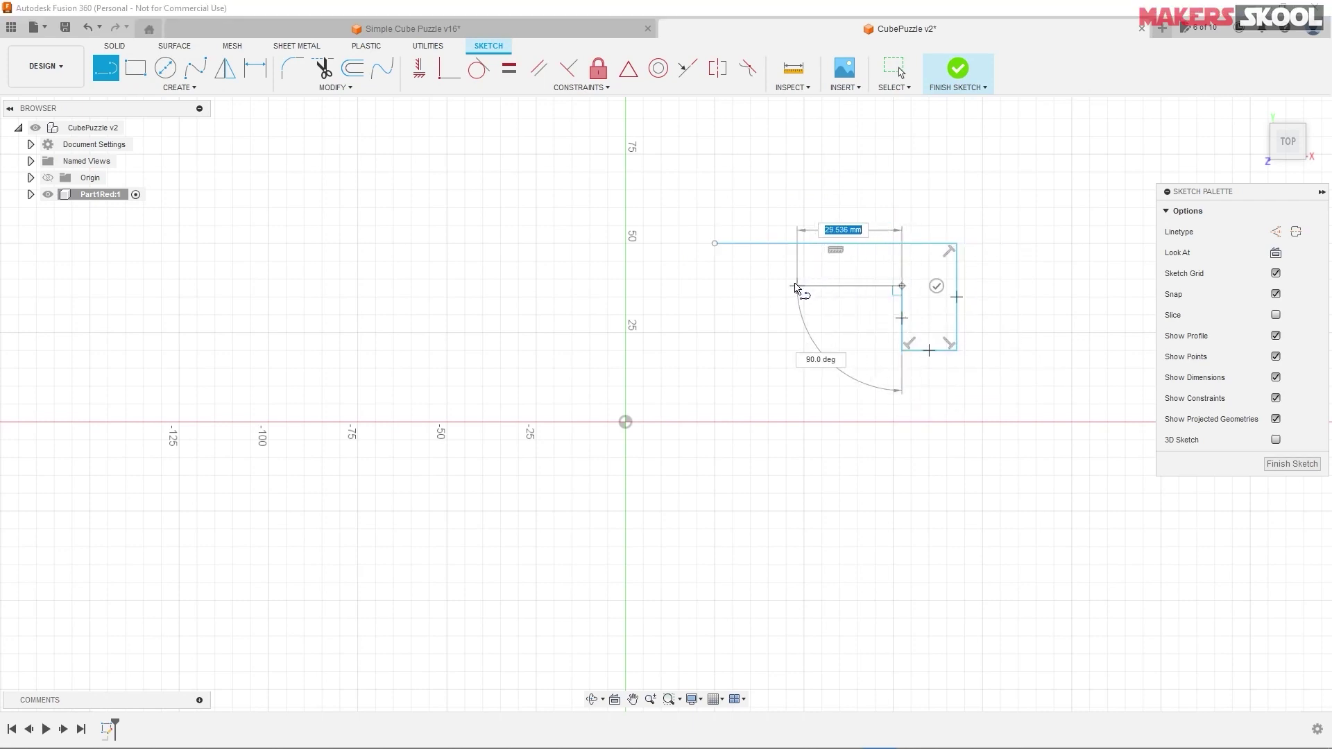
- Draw the notch and bottom step, closing the outline back at its starting point
{"action": "left_click", "coordinate": [777, 386]}
{"action": "left_click", "coordinate": [840, 386]}
{"action": "left_click", "coordinate": [839, 451]}
{"action": "left_click", "coordinate": [777, 451]}
{"action": "left_click", "coordinate": [777, 518]}
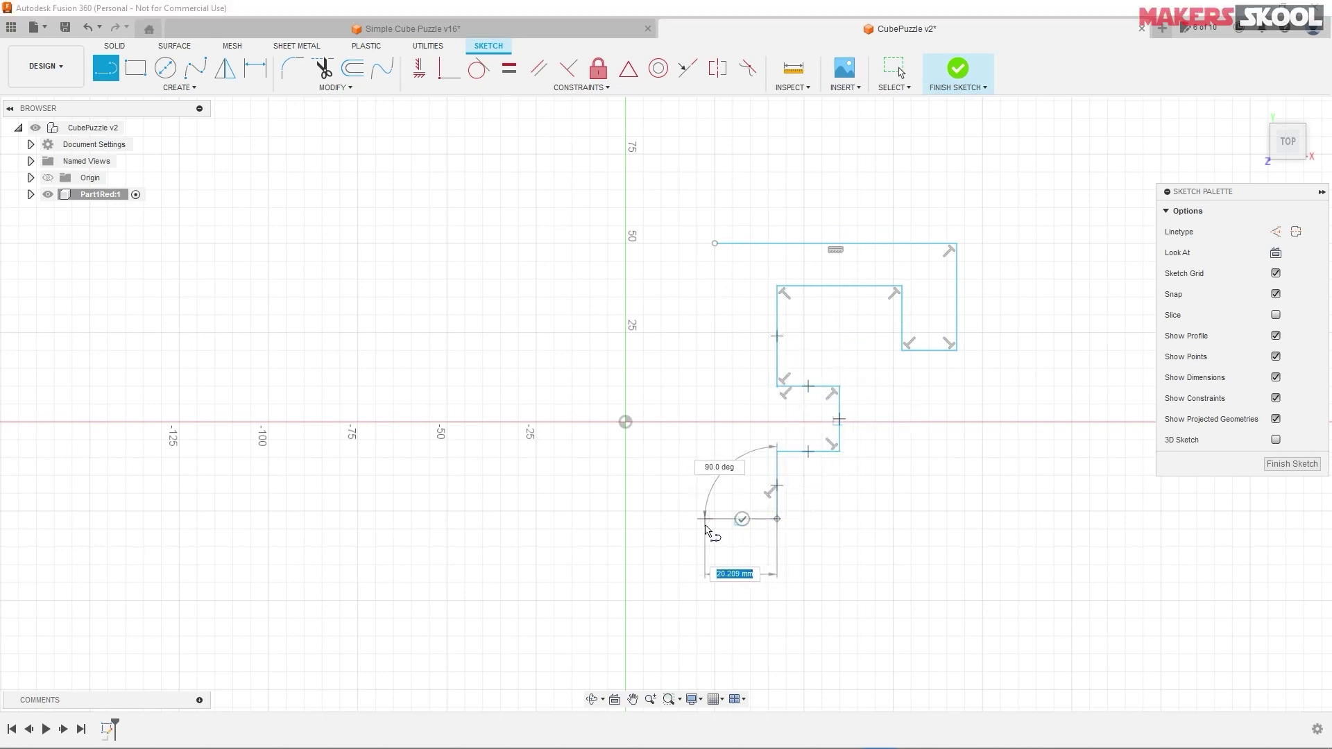
{"action": "left_click", "coordinate": [704, 519]}
{"action": "left_click", "coordinate": [715, 243]}
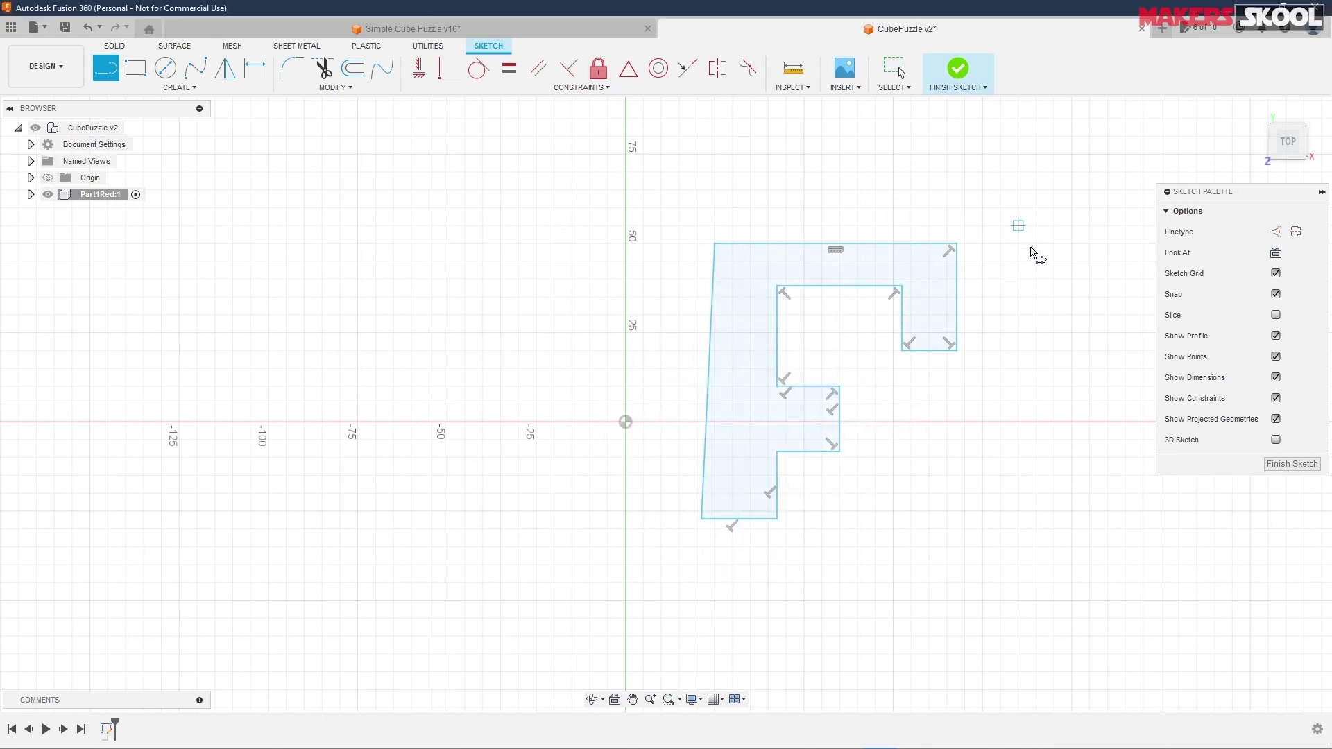
{"action": "key", "text": "Escape"}
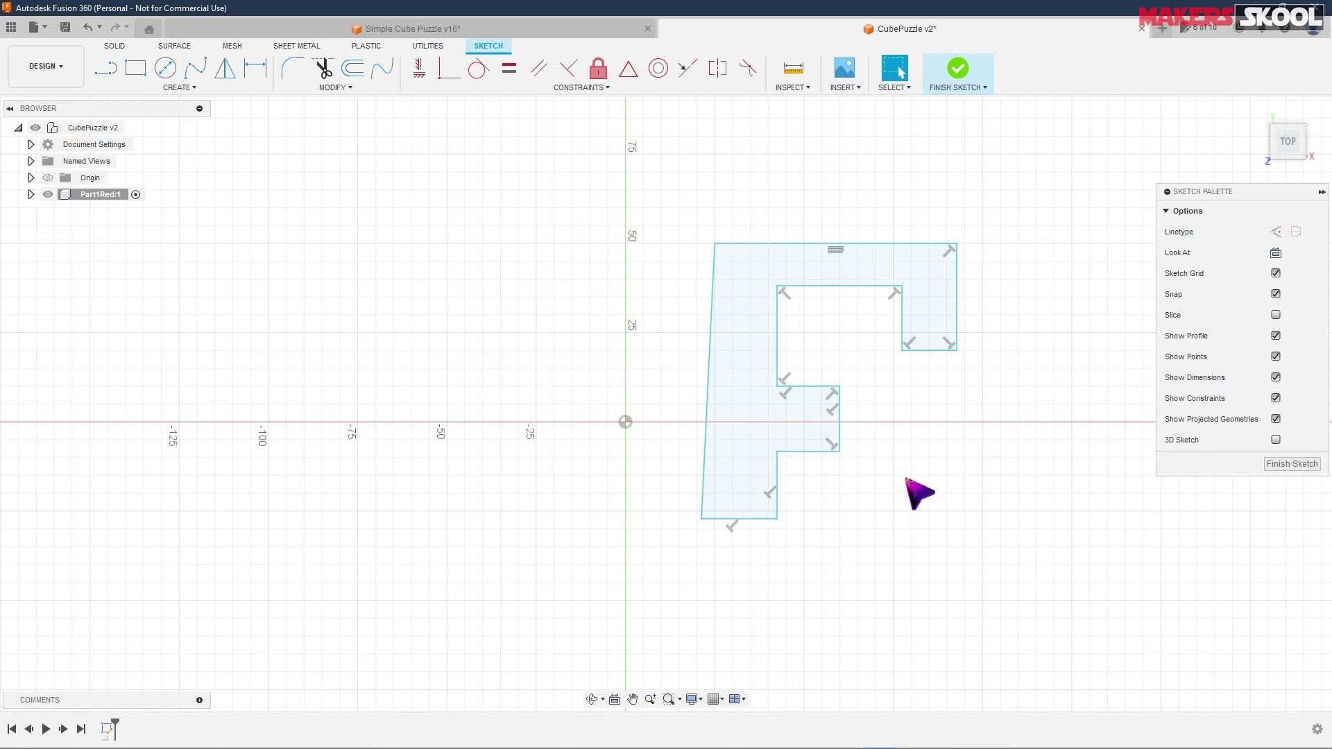
{"action": "left_click", "coordinate": [838, 434]}
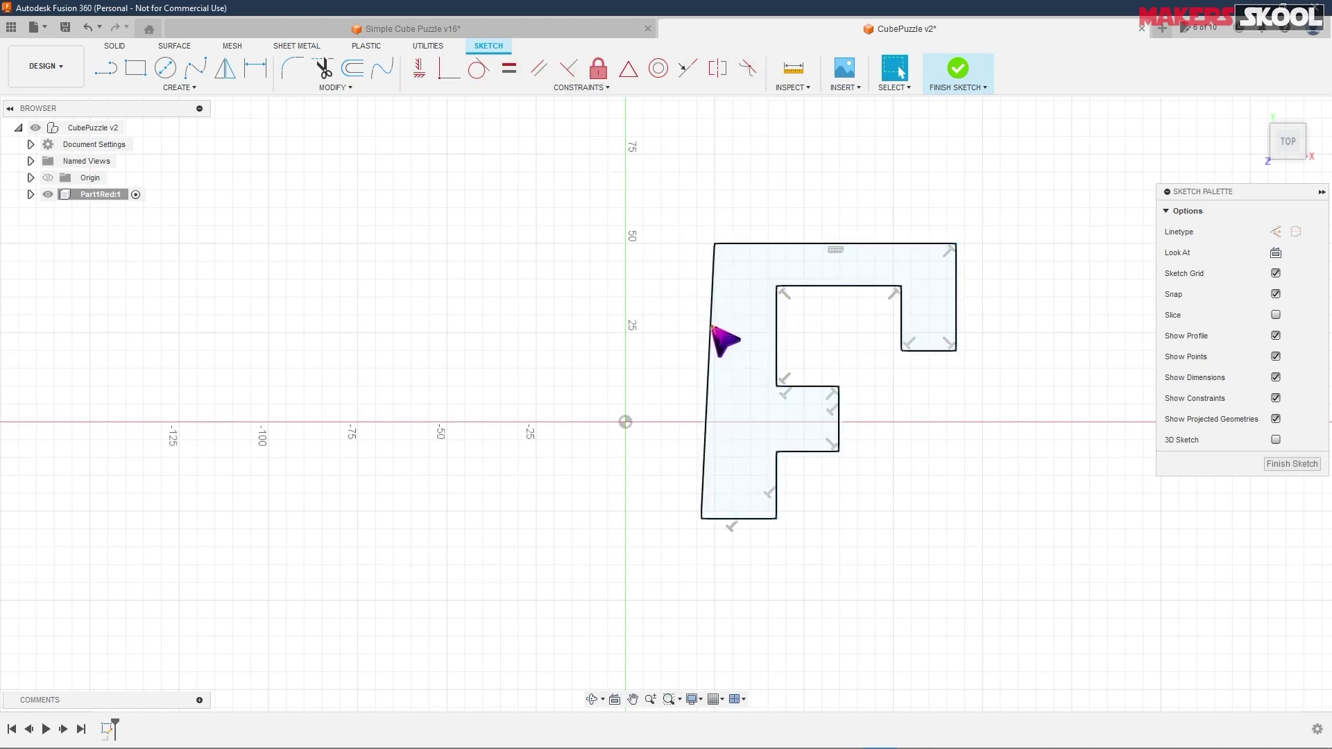
- Constrain the slanted left edge vertical, then select the corner and top-edge constraints
{"action": "left_click", "coordinate": [419, 69]}
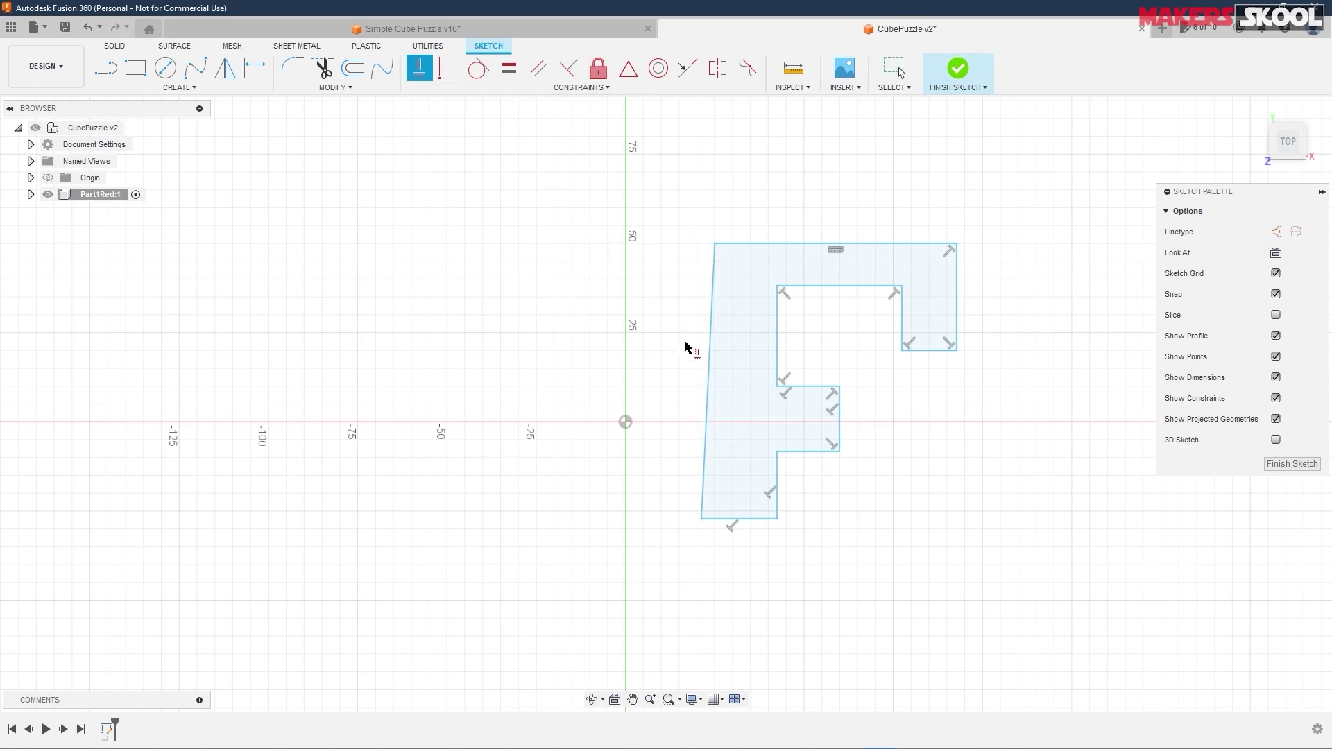
{"action": "left_click", "coordinate": [708, 368]}
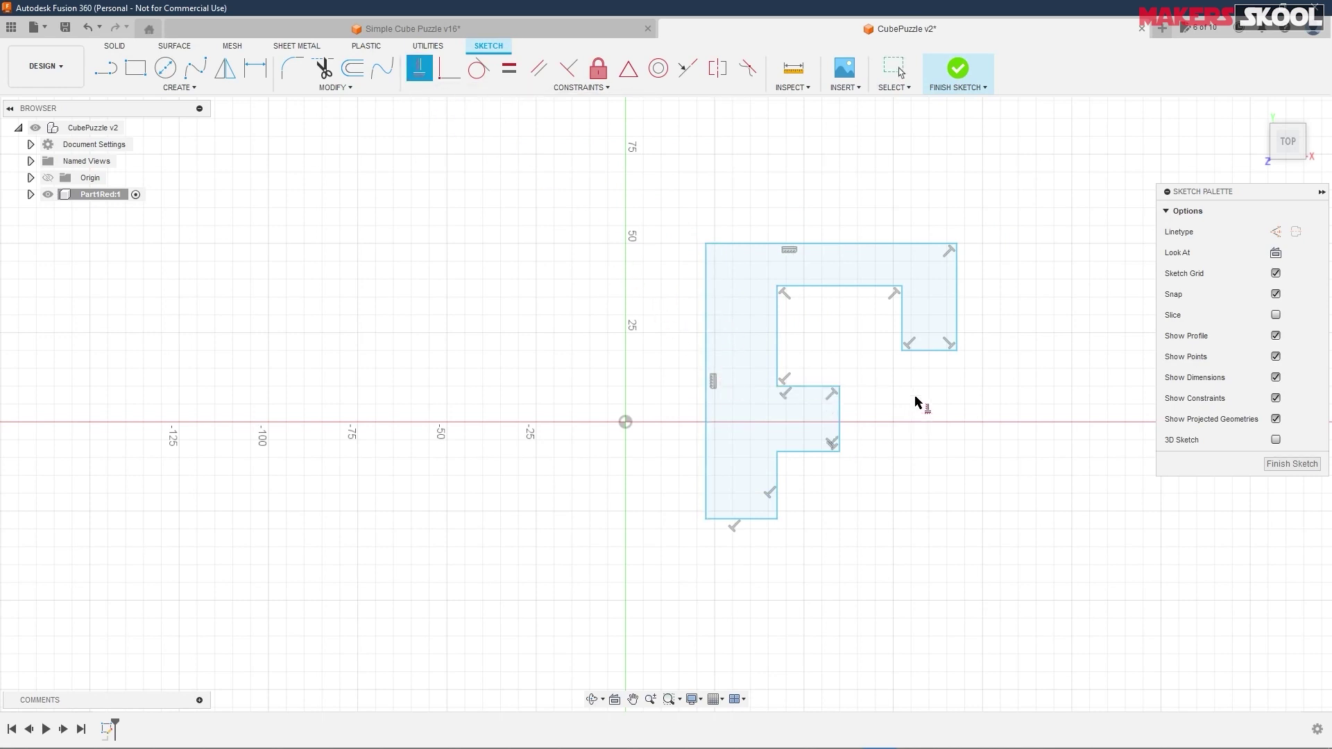
{"action": "right_click", "coordinate": [954, 259]}
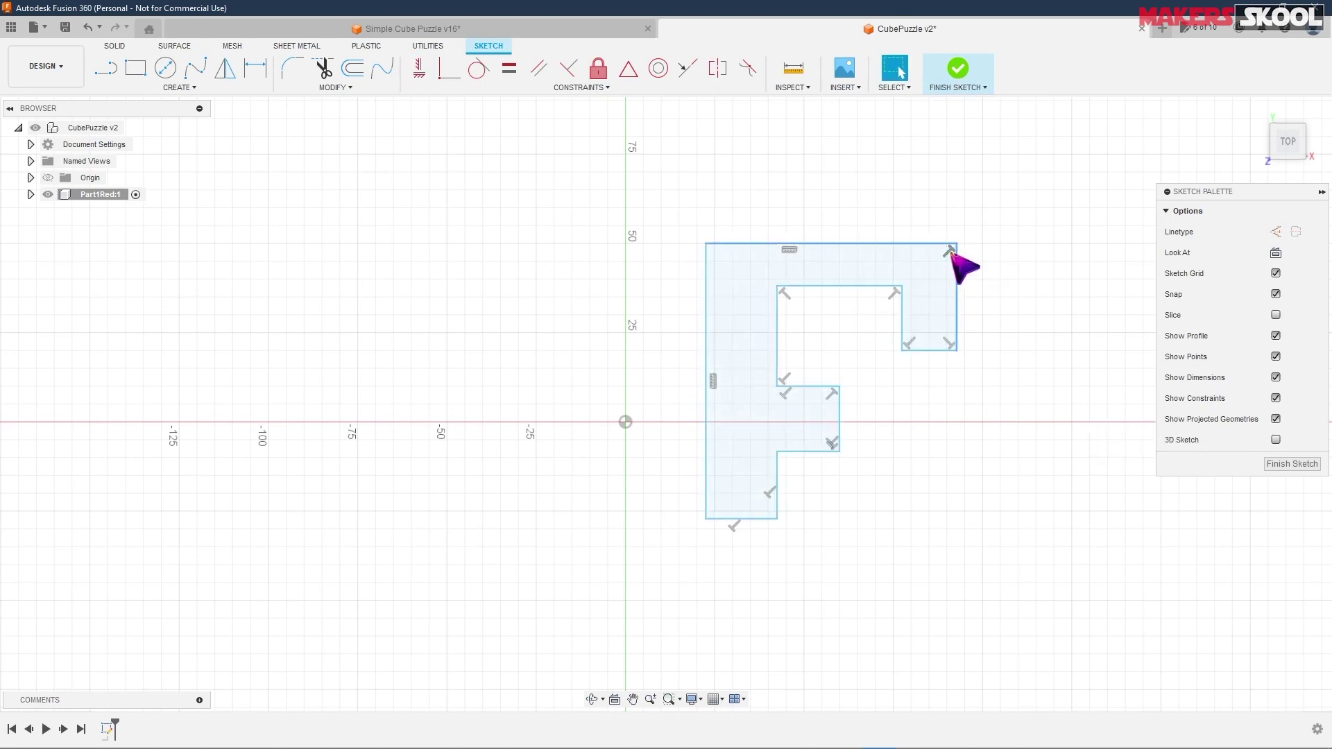
{"action": "left_click", "coordinate": [949, 344]}
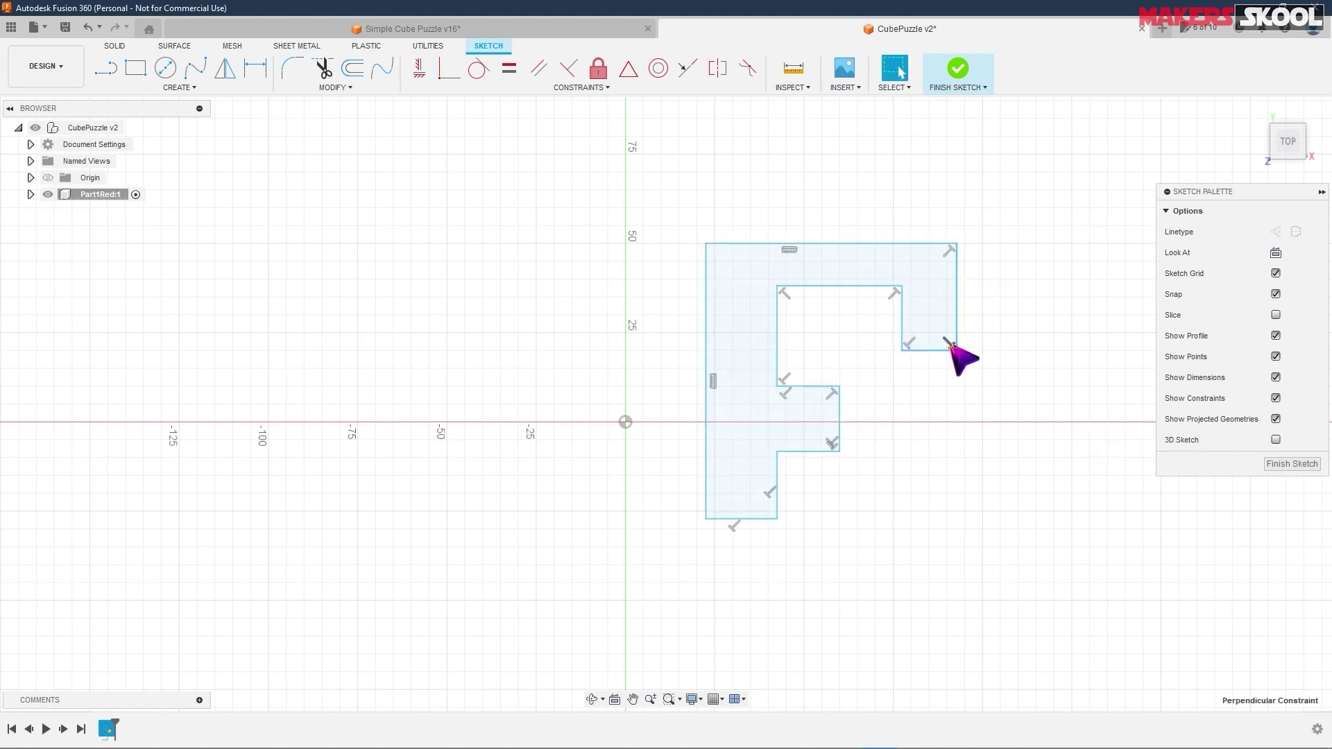
{"action": "left_click", "coordinate": [790, 251]}
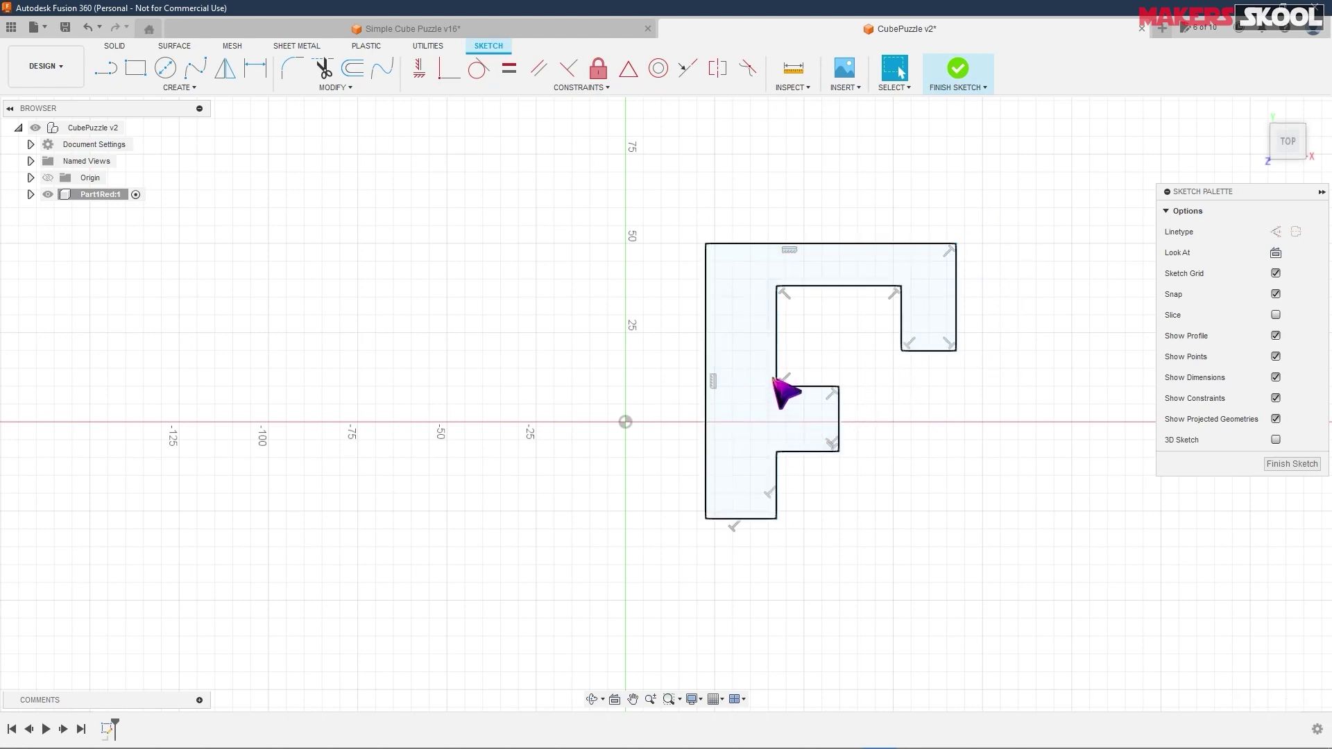
- Make the lower inner vertical line collinear with the upper inner vertical line
{"action": "left_click_drag", "start_coordinate": [777, 361], "coordinate": [755, 364]}
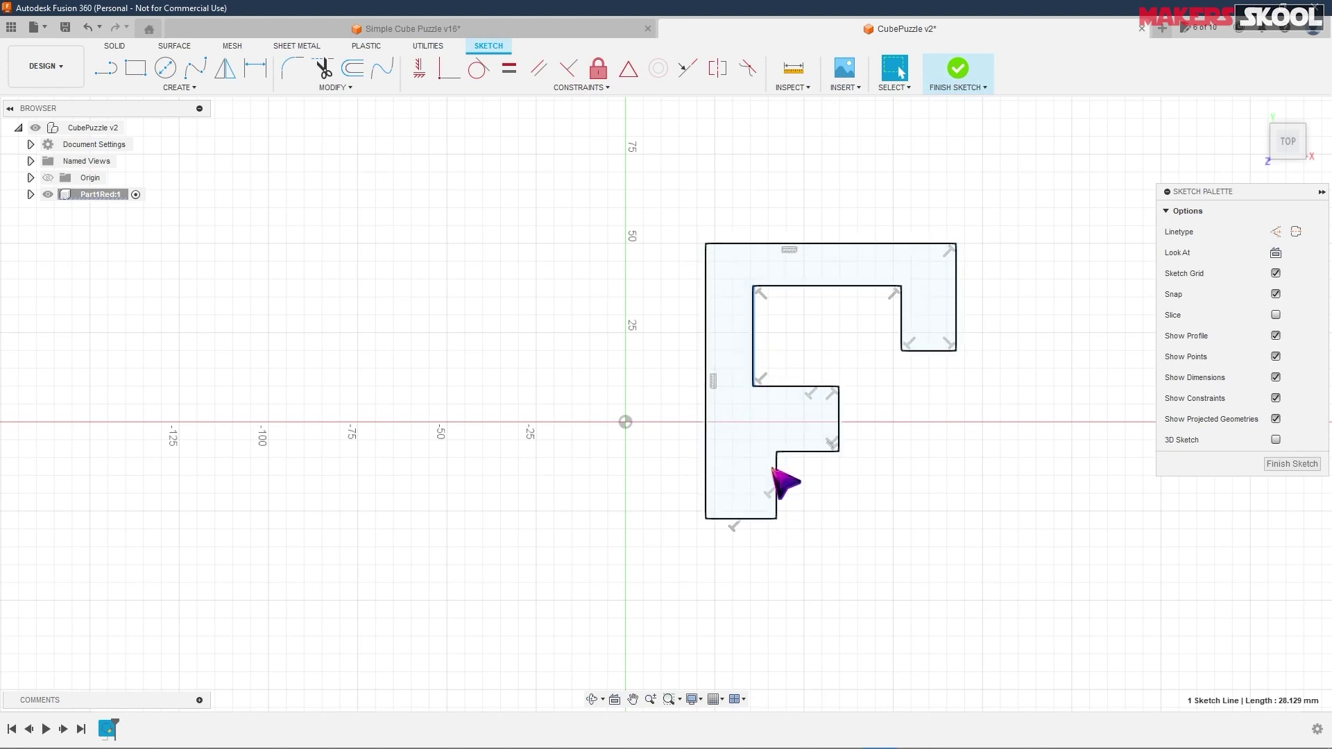
{"action": "mouse_move", "coordinate": [759, 339]}
{"action": "left_mouse_down"}
{"action": "mouse_move", "coordinate": [779, 348]}
{"action": "mouse_move", "coordinate": [767, 348]}
{"action": "left_mouse_up"}
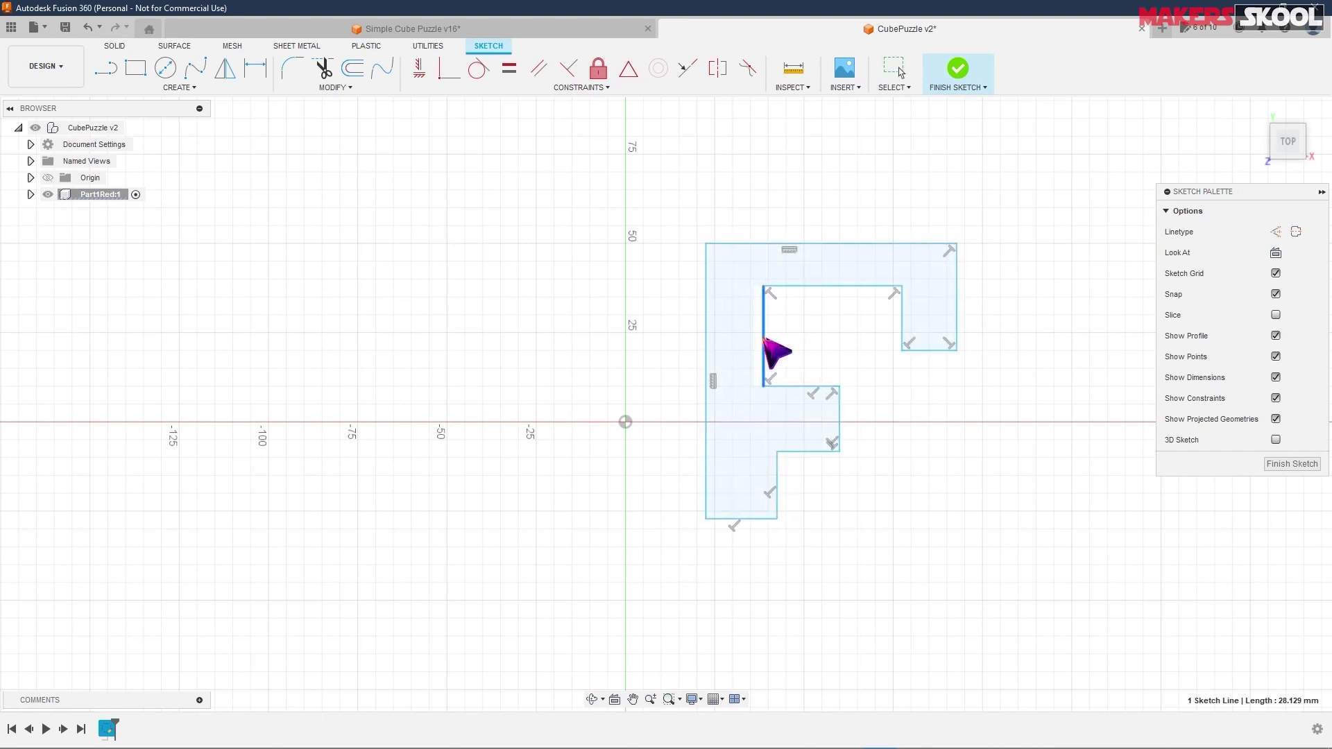
{"action": "left_click", "coordinate": [688, 68]}
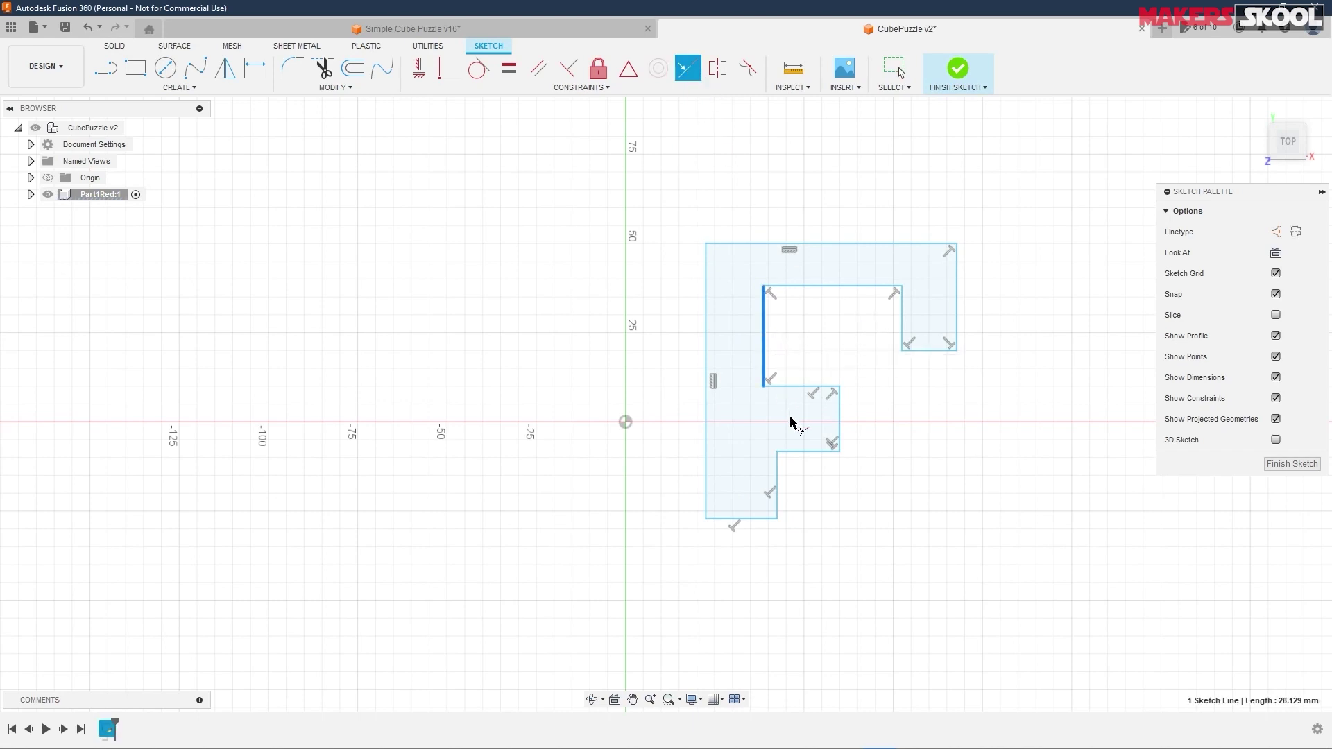
{"action": "left_click", "coordinate": [777, 473]}
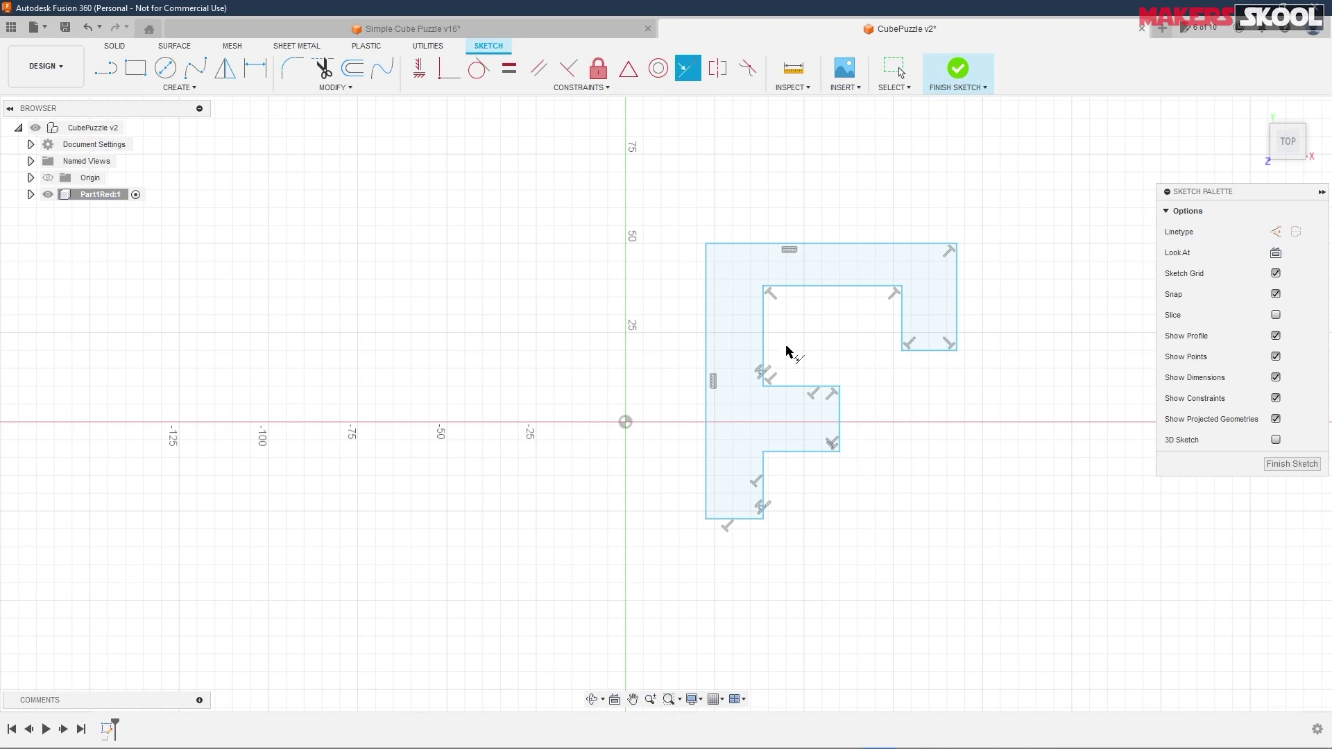
{"action": "right_click", "coordinate": [961, 436]}
{"action": "left_click", "coordinate": [938, 501]}
{"action": "mouse_move", "coordinate": [764, 326]}
{"action": "left_mouse_down"}
{"action": "mouse_move", "coordinate": [803, 347]}
{"action": "mouse_move", "coordinate": [770, 340]}
{"action": "left_mouse_up"}
{"action": "key", "text": "Escape"}
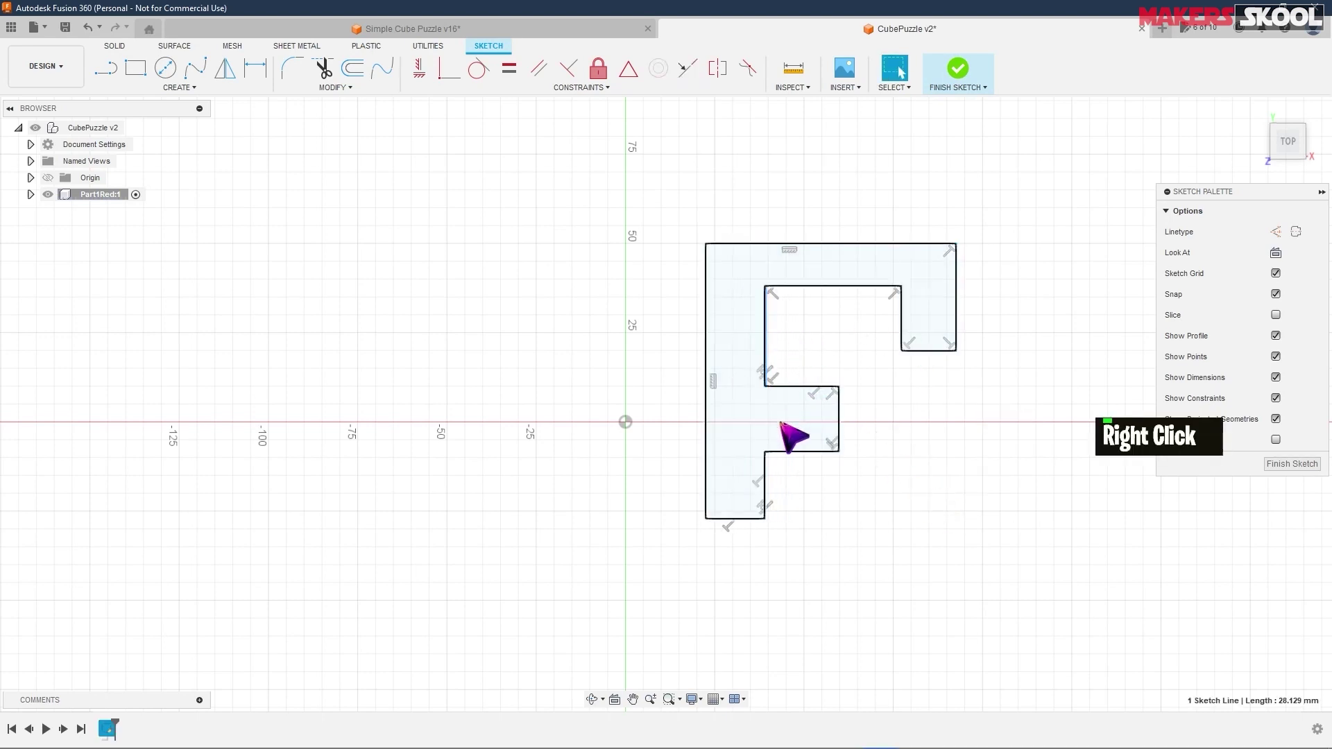
{"action": "left_click", "coordinate": [764, 372]}
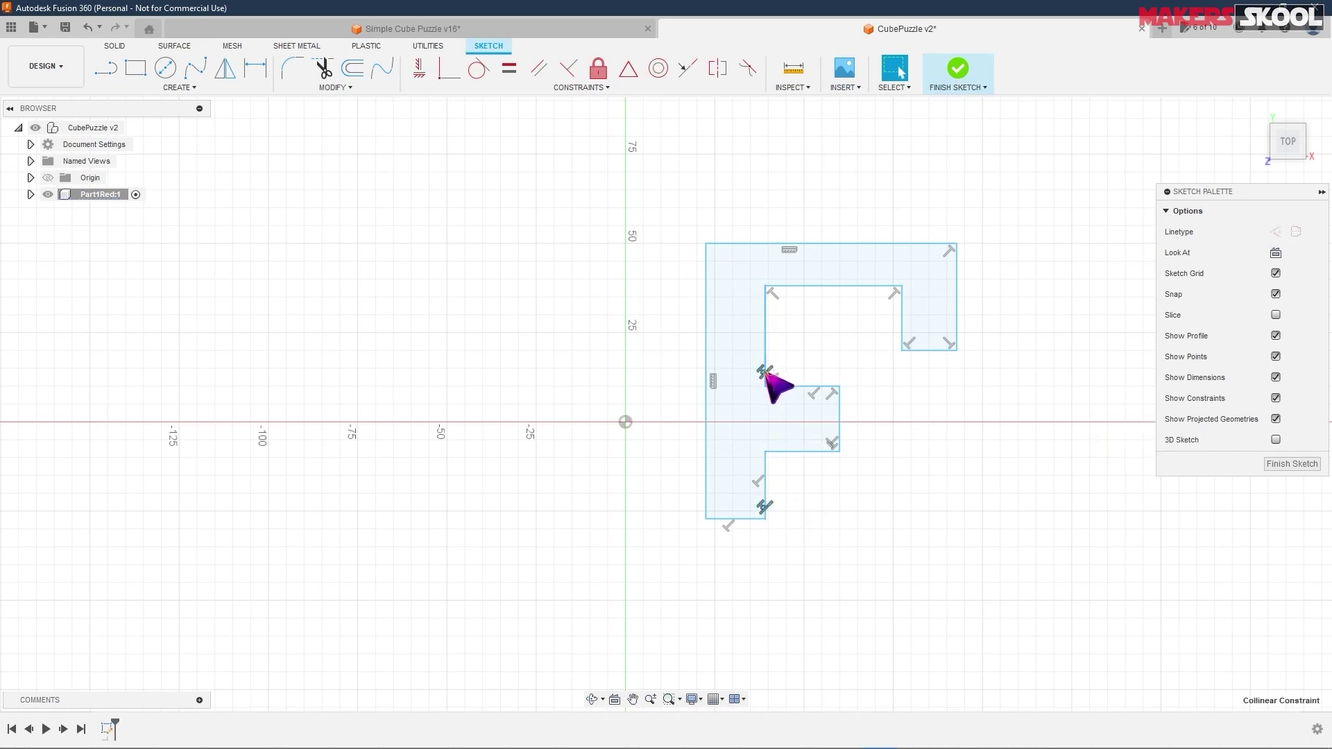
{"action": "left_click", "coordinate": [911, 423]}
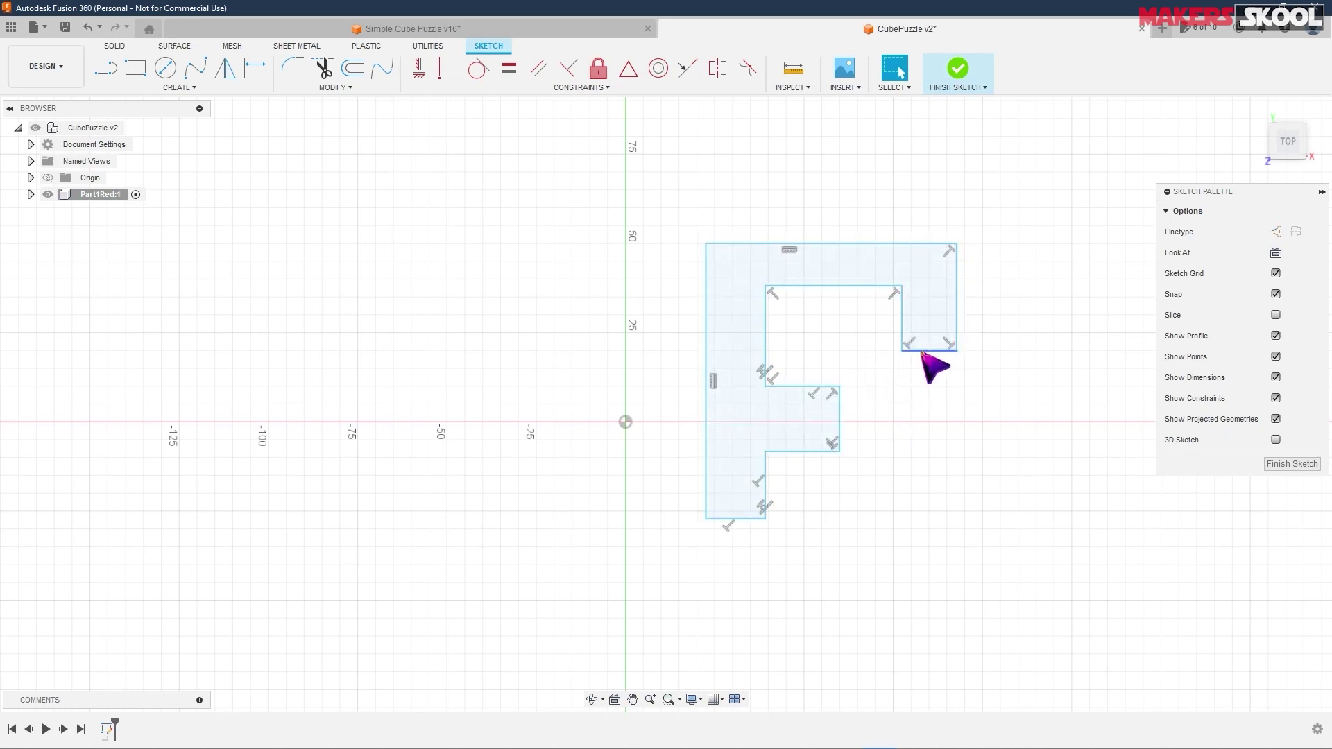
- Delete and restore the top-right perpendicular constraint, then drag the lower step corner down-right
{"action": "left_click", "coordinate": [948, 251]}
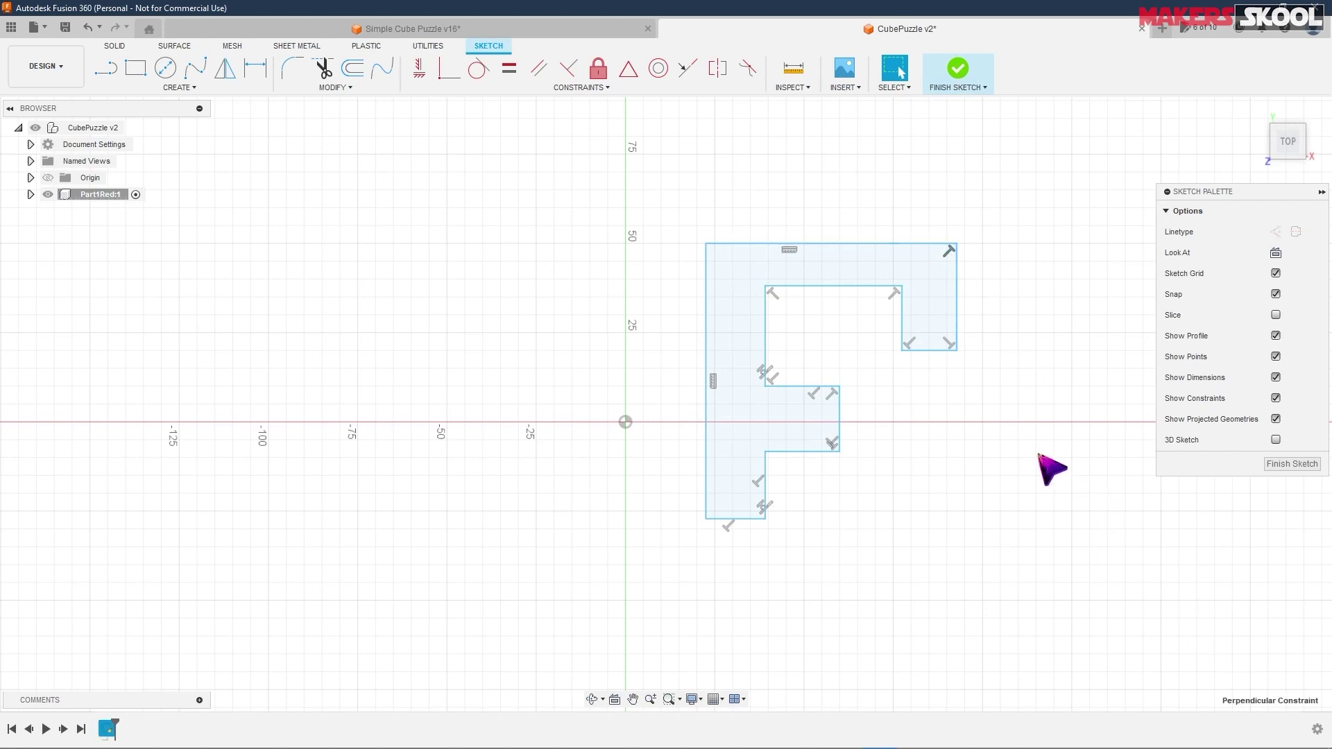
{"action": "key", "text": "Delete"}
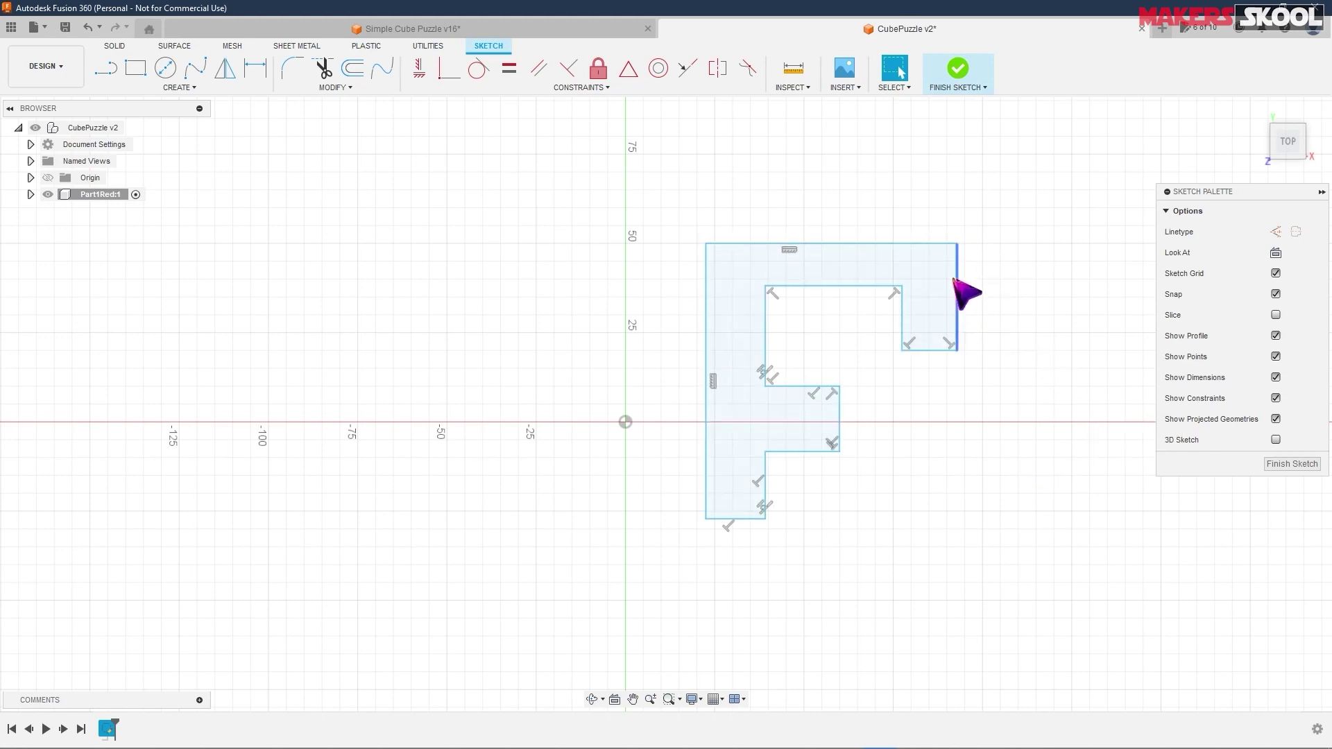
{"action": "key", "text": "y"}
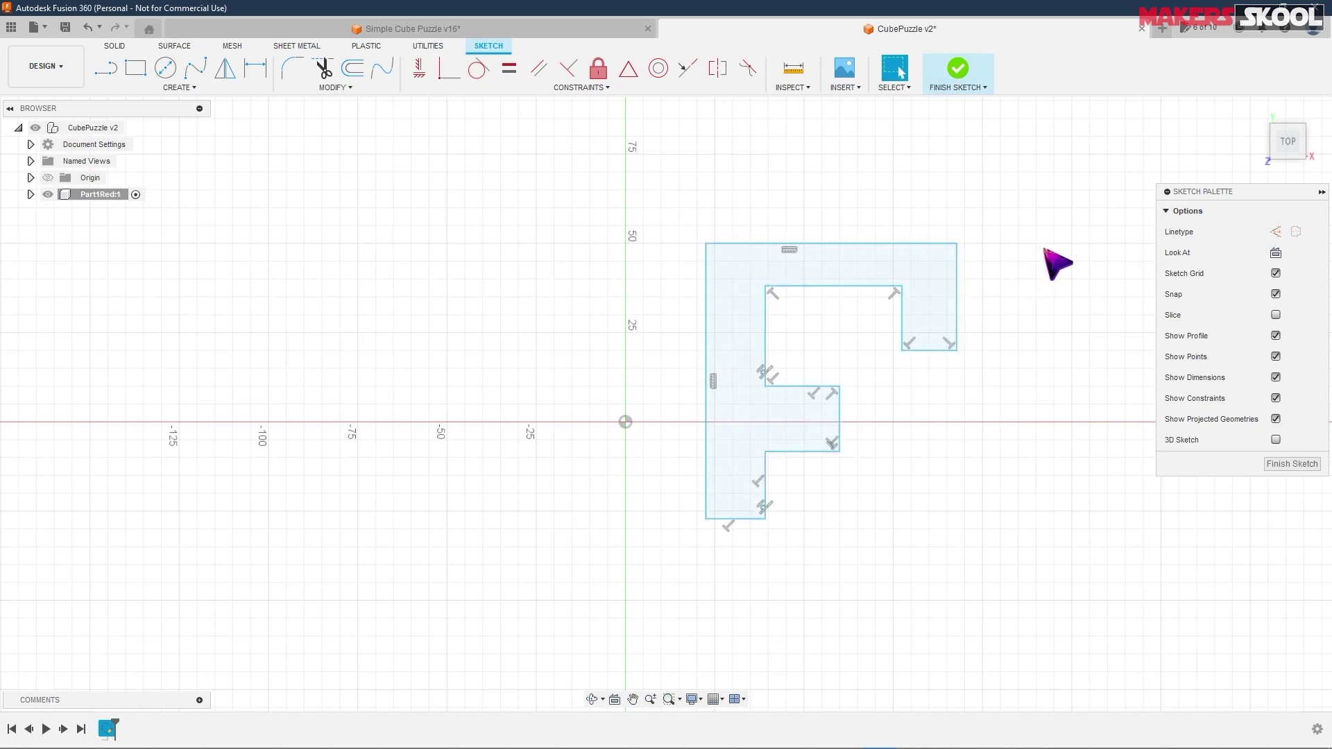
{"action": "key", "text": "ctrl"}
{"action": "key", "text": "ctrl+z"}
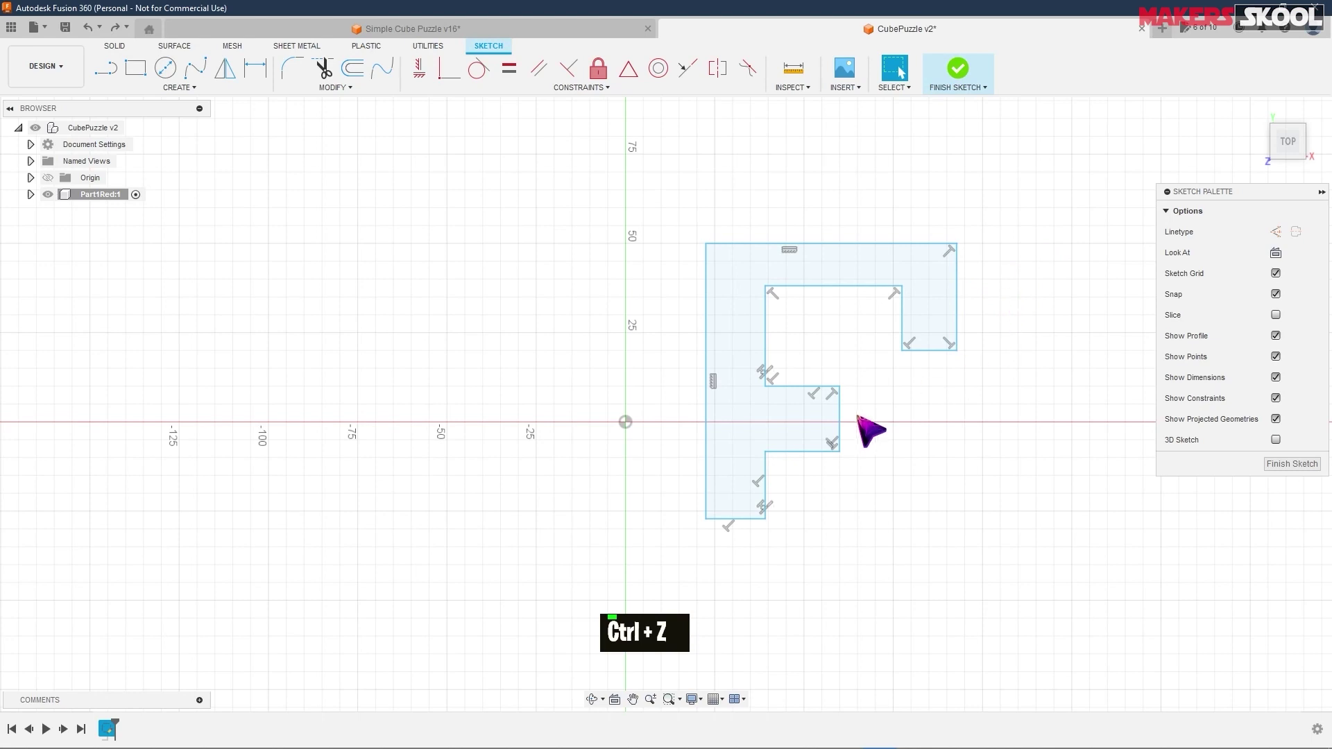
{"action": "mouse_move", "coordinate": [840, 451]}
{"action": "left_mouse_down"}
{"action": "mouse_move", "coordinate": [855, 415]}
{"action": "mouse_move", "coordinate": [847, 458]}
{"action": "left_mouse_up"}
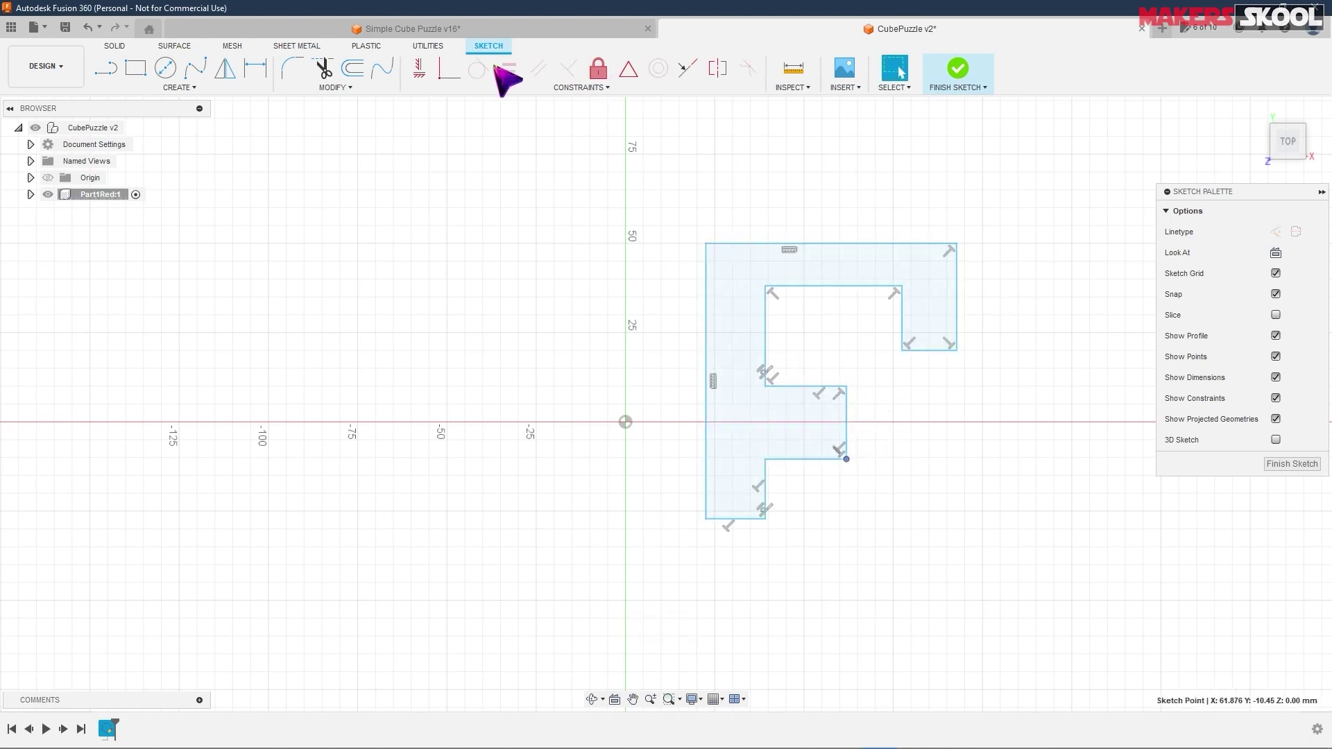
{"action": "left_click", "coordinate": [1002, 279]}
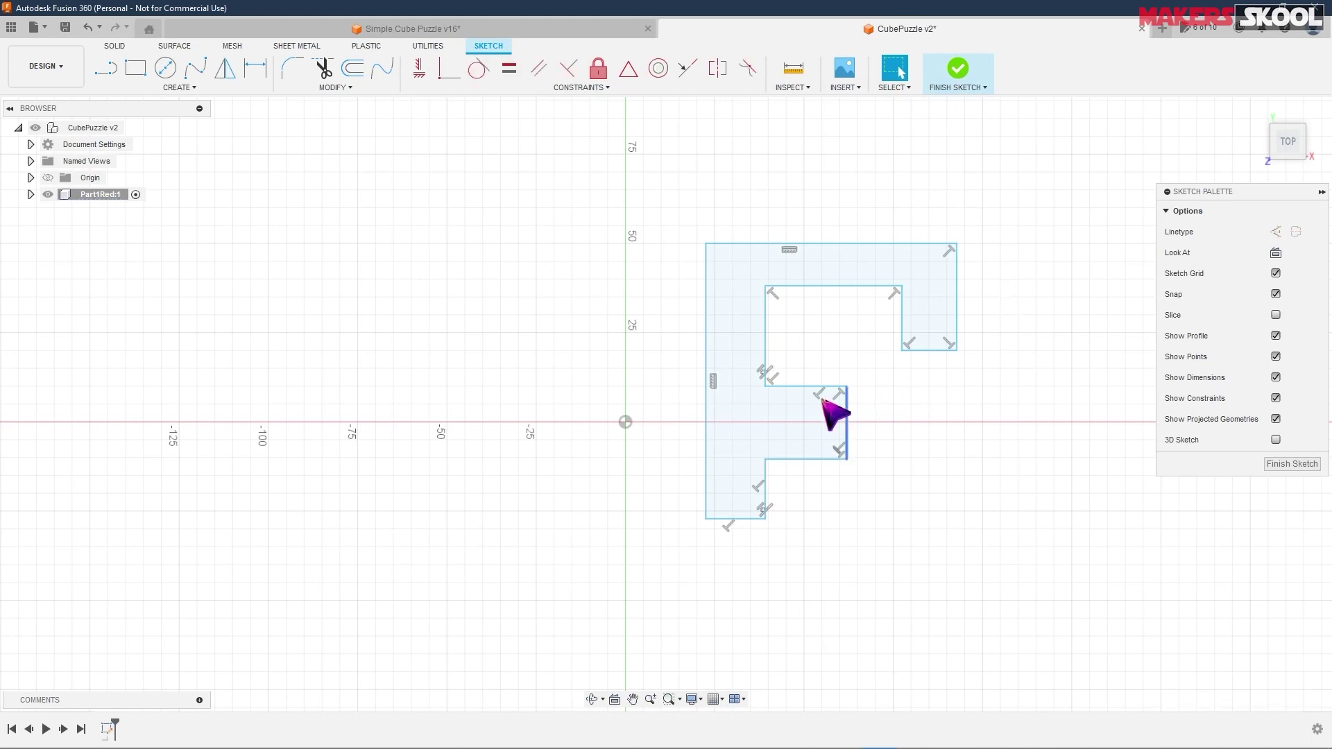
- Dimension the F profile's top edge to 31.70 mm, which distorts only that part
{"action": "left_click", "coordinate": [259, 70]}
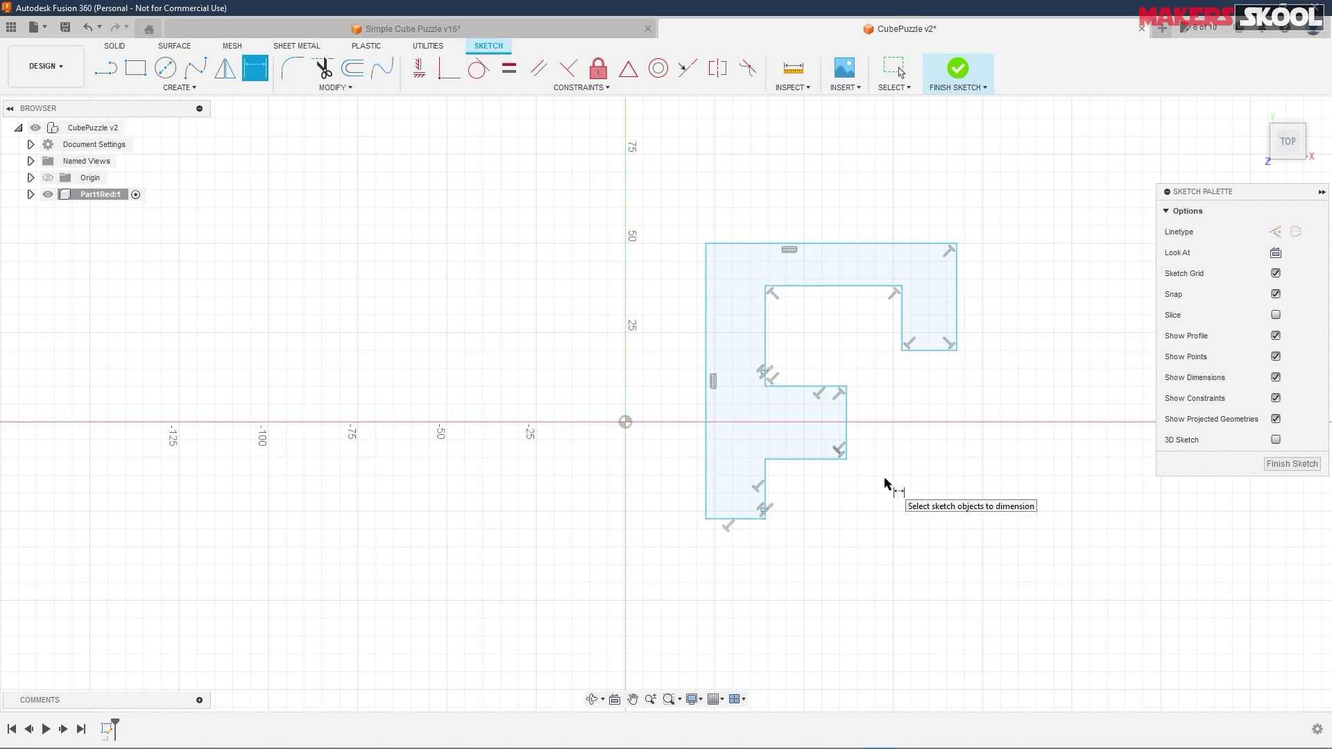
{"action": "key", "text": "alt+Tab"}
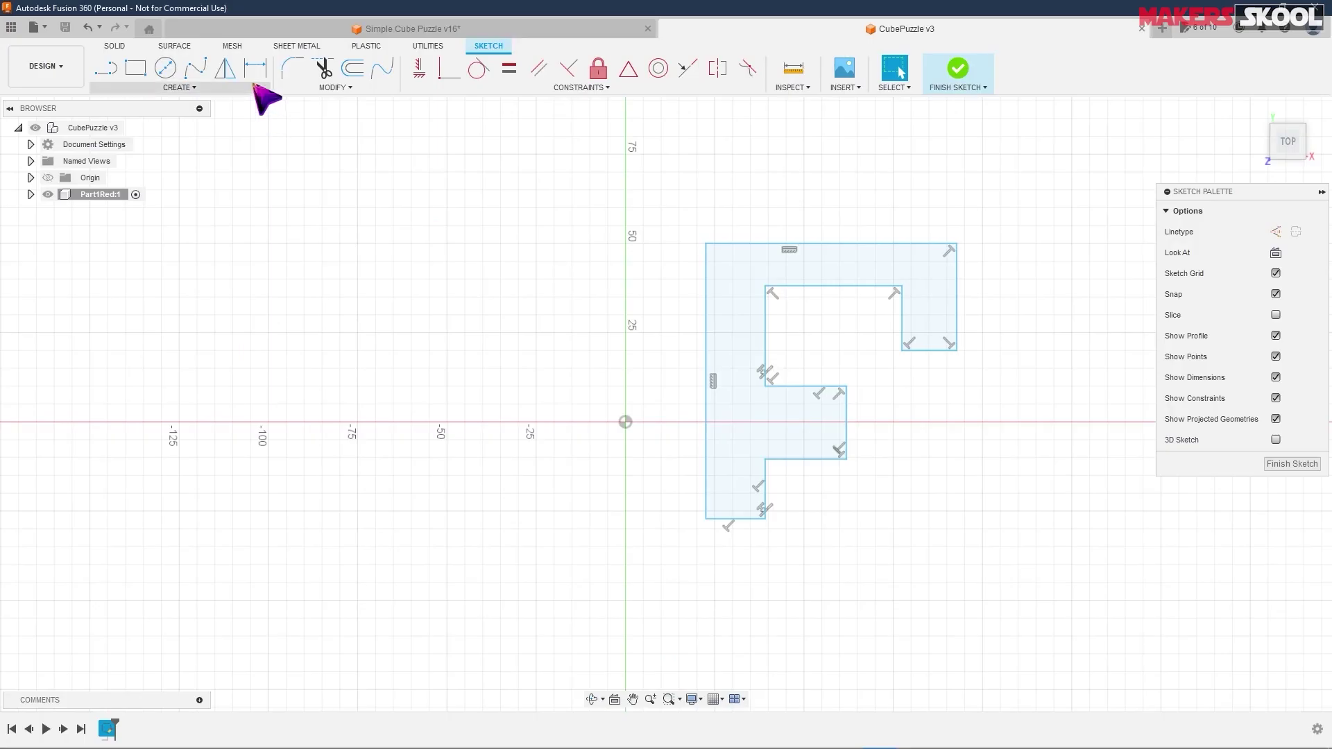
{"action": "left_click", "coordinate": [256, 69]}
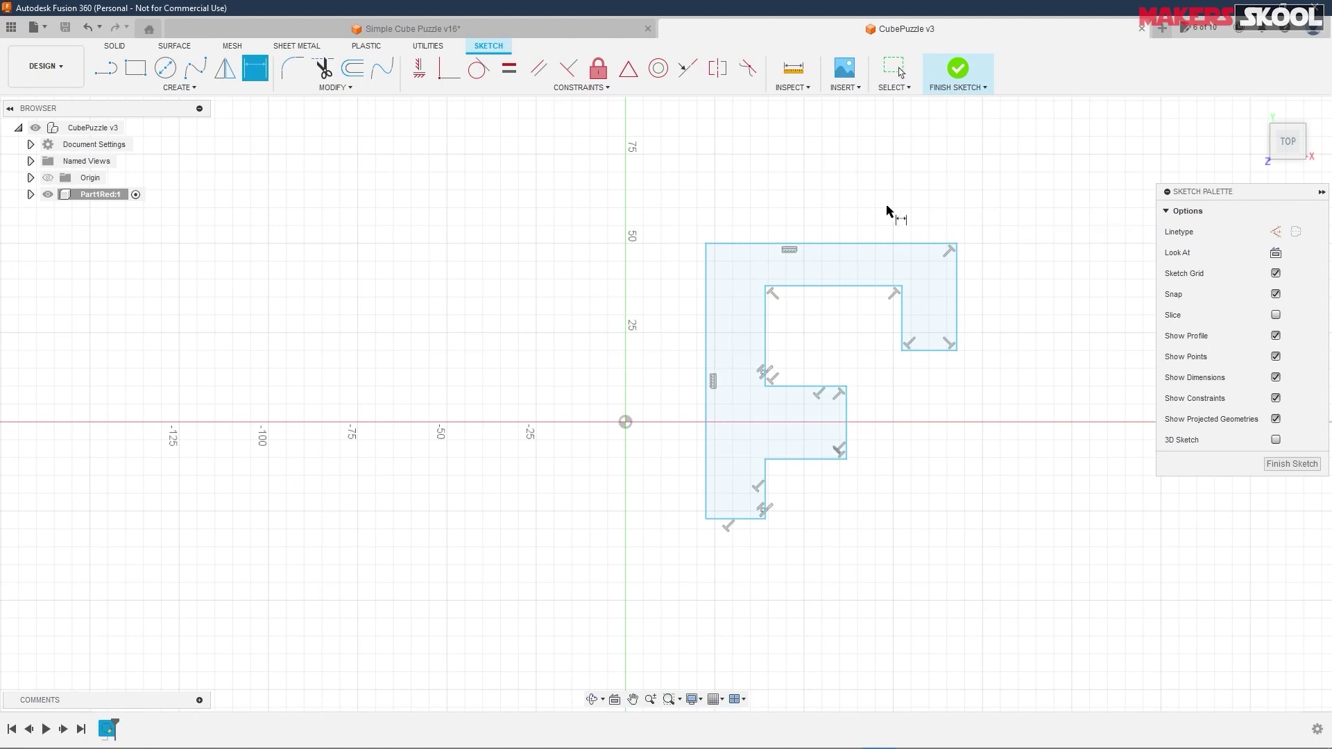
{"action": "left_click", "coordinate": [824, 245]}
{"action": "left_click", "coordinate": [834, 189]}
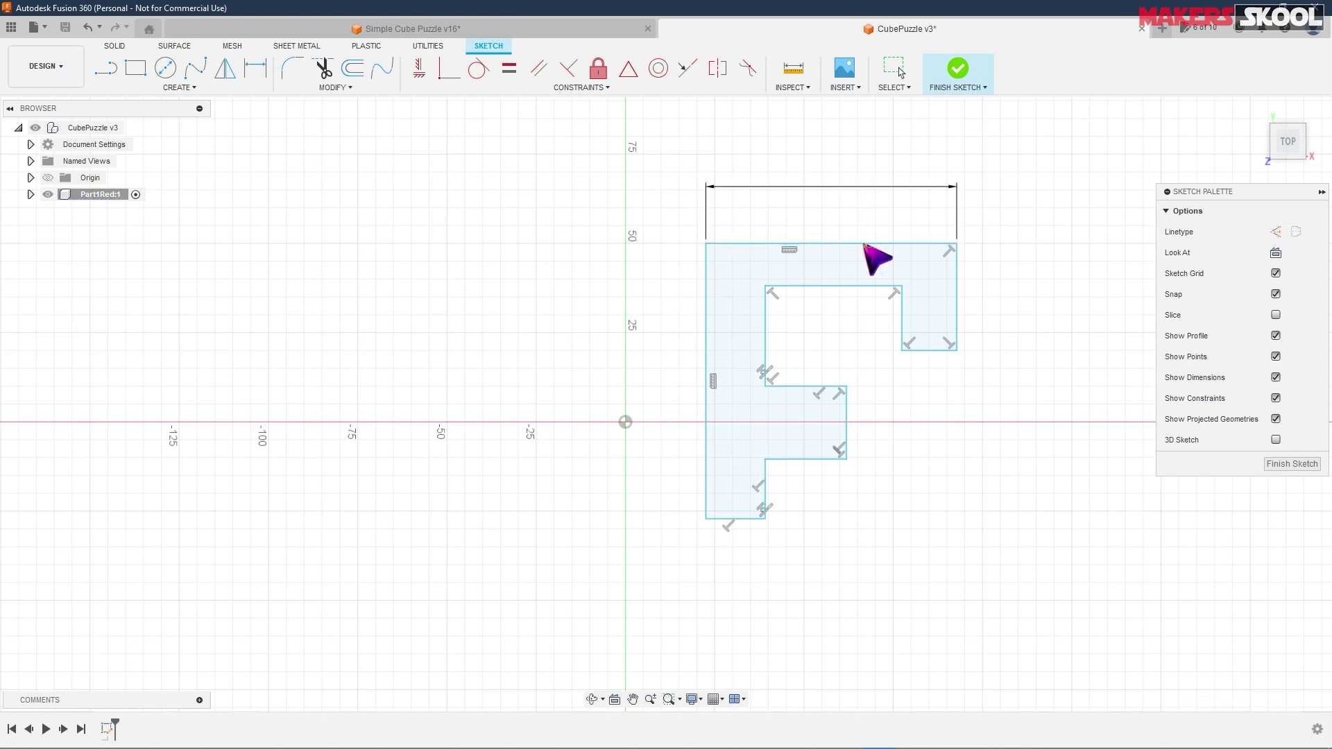
{"action": "type", "text": "31.7"}
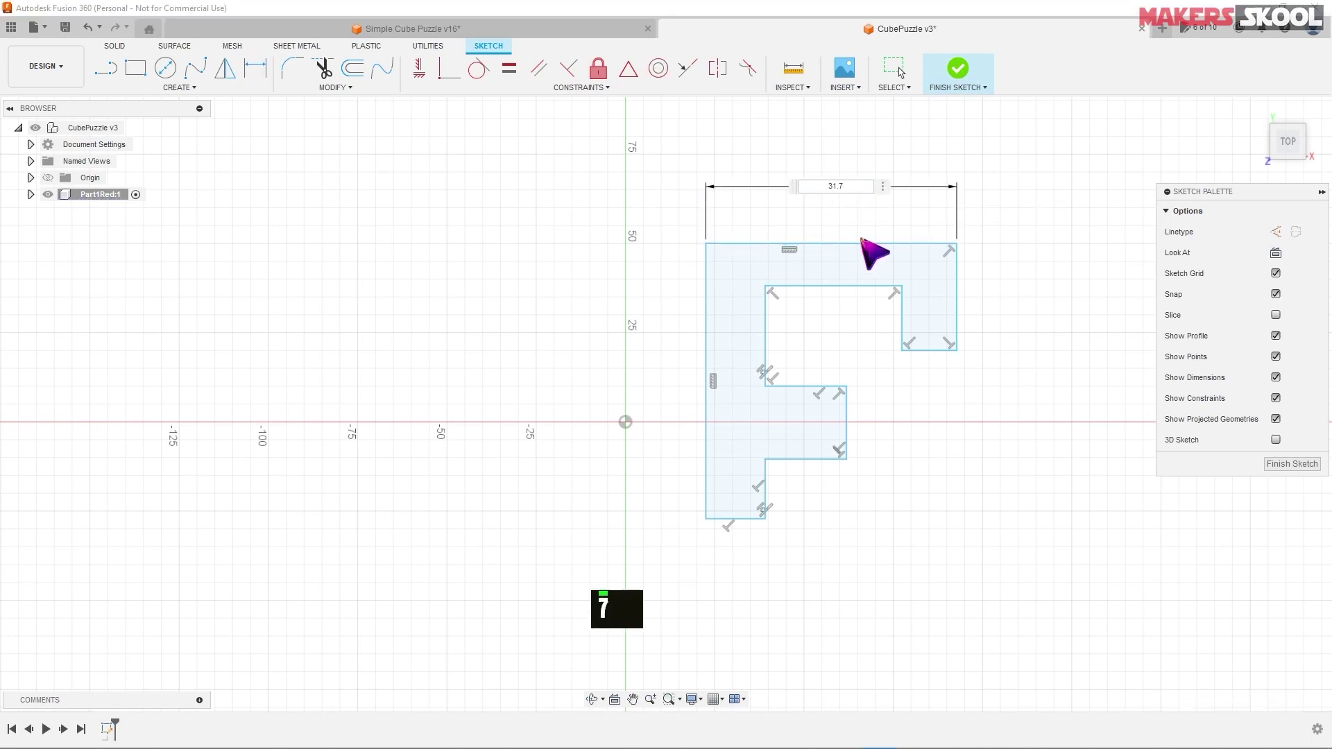
{"action": "key", "text": "Return"}
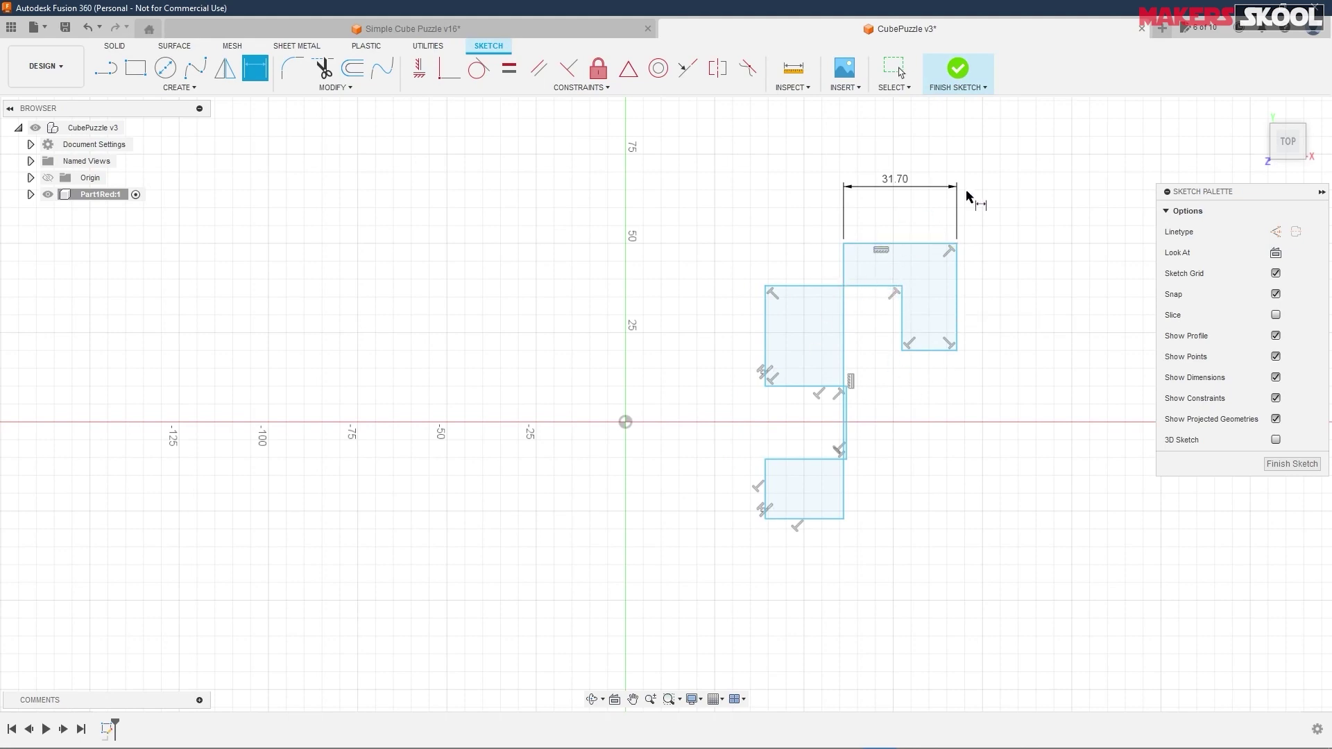
{"action": "left_click", "coordinate": [1313, 29]}
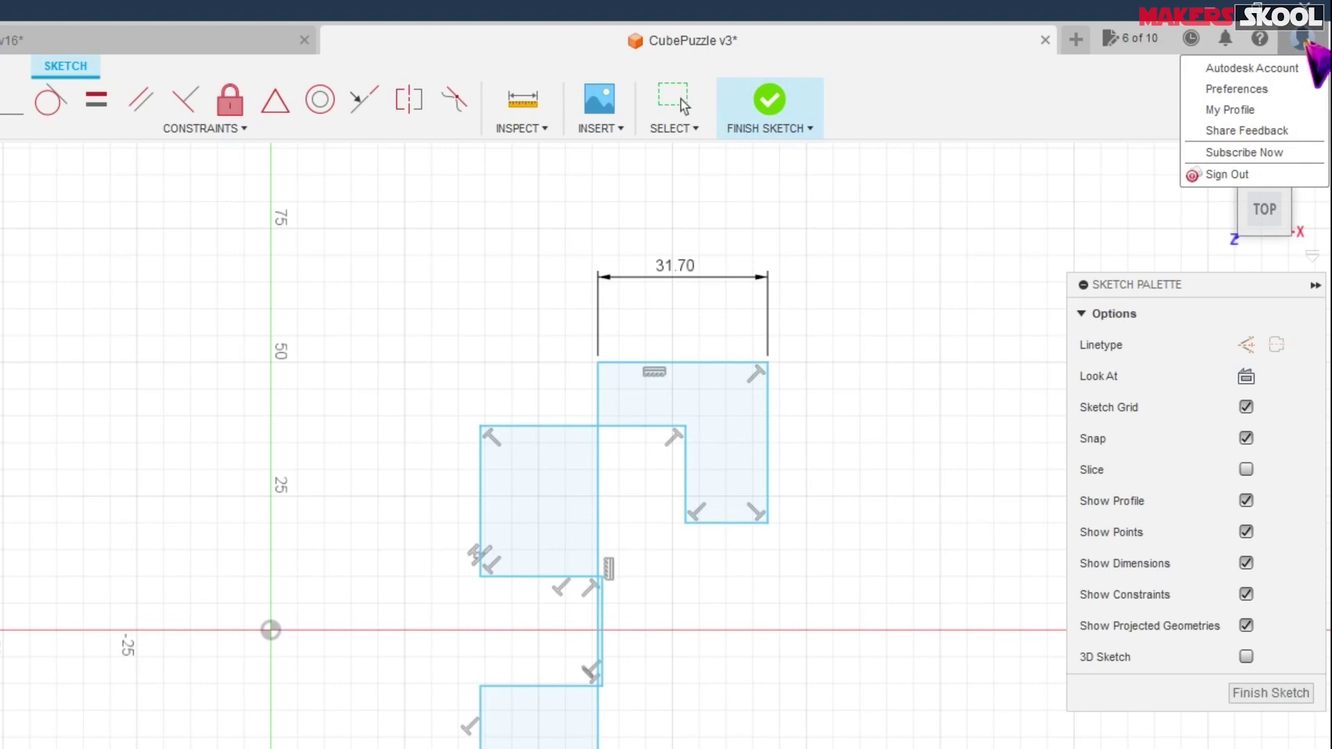
- Enable 'Scale entire sketch at first dimension' in General > Design preferences and apply it
{"action": "left_click", "coordinate": [1273, 89]}
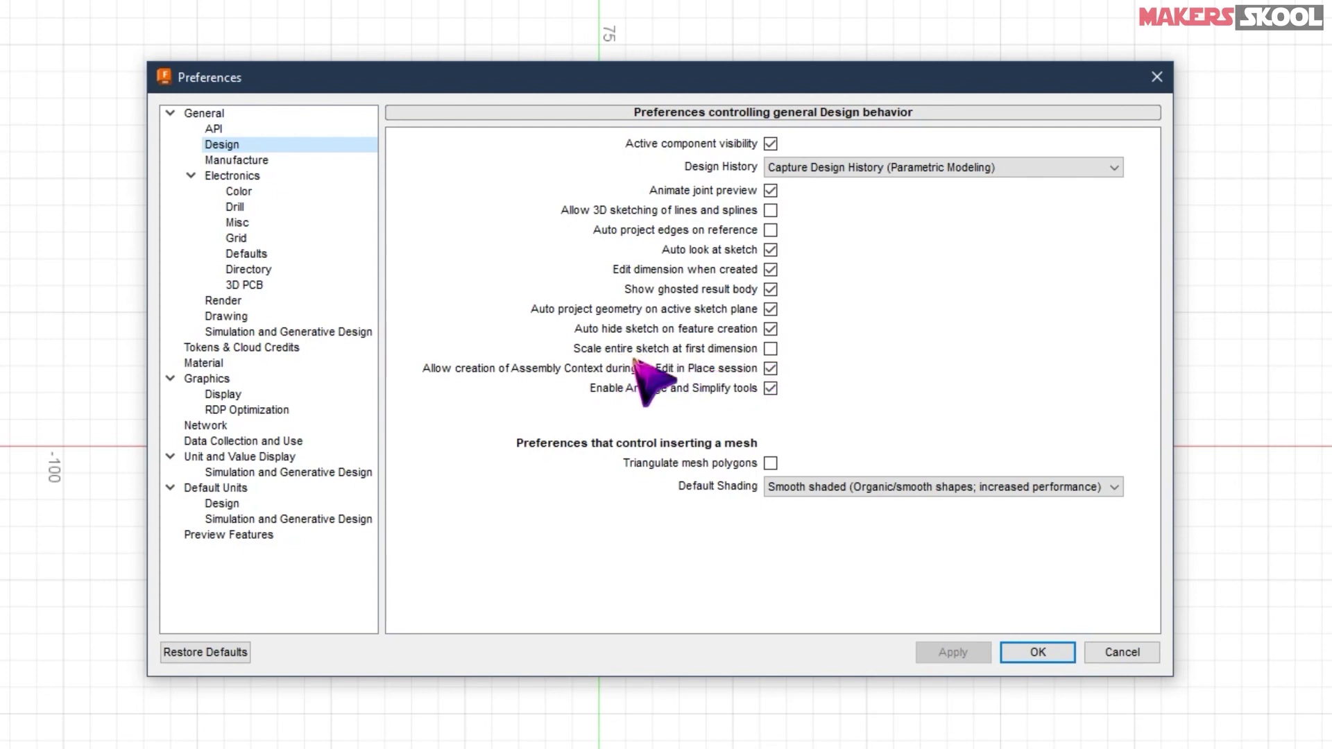
{"action": "left_click", "coordinate": [770, 349]}
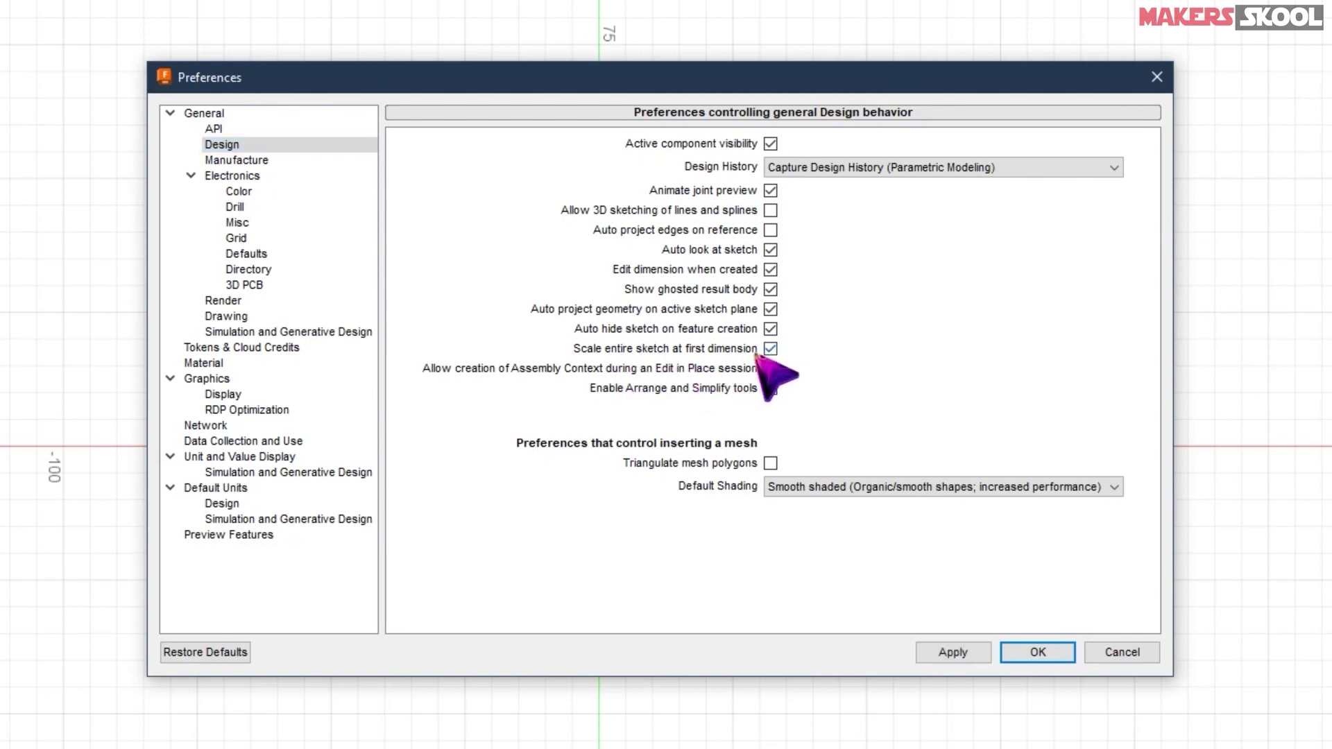
{"action": "left_click", "coordinate": [952, 655]}
{"action": "left_click", "coordinate": [1034, 653]}
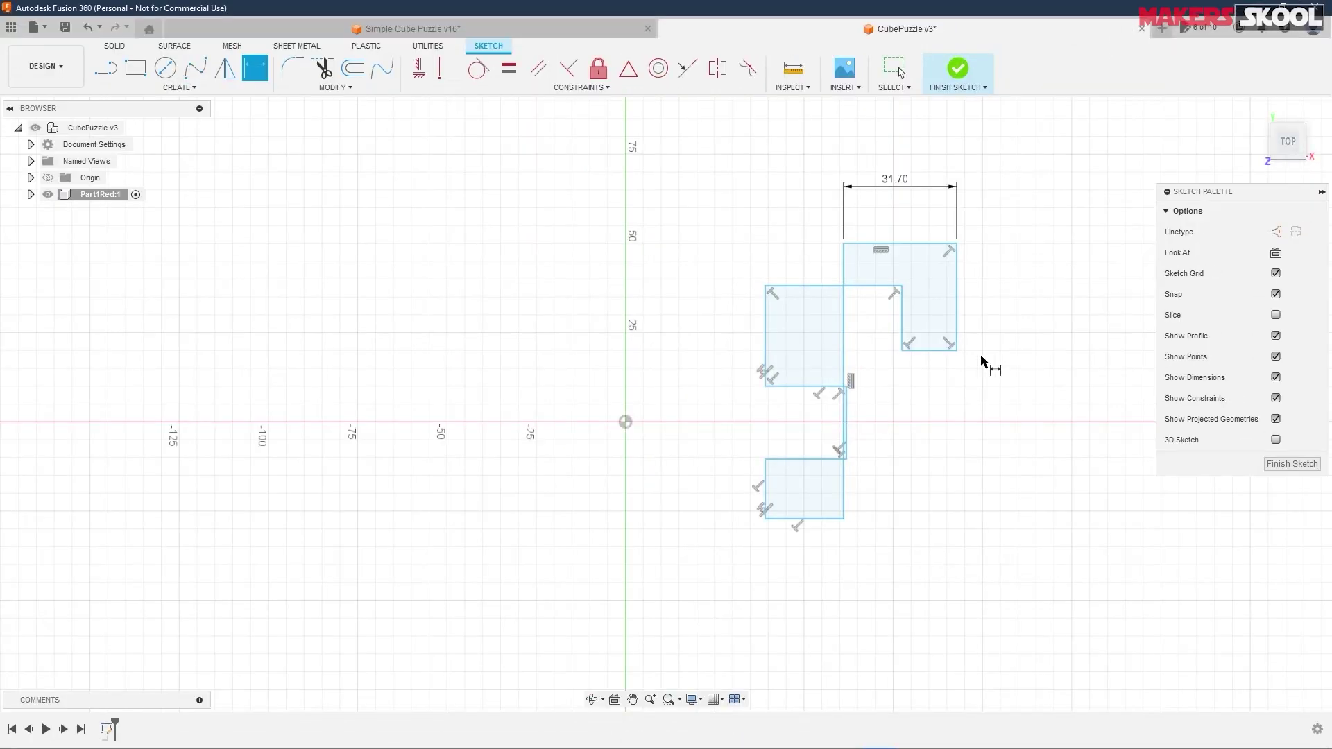
- Undo back to the original F shape and delete the 70.263 width dimension
{"action": "key", "text": "ctrl"}
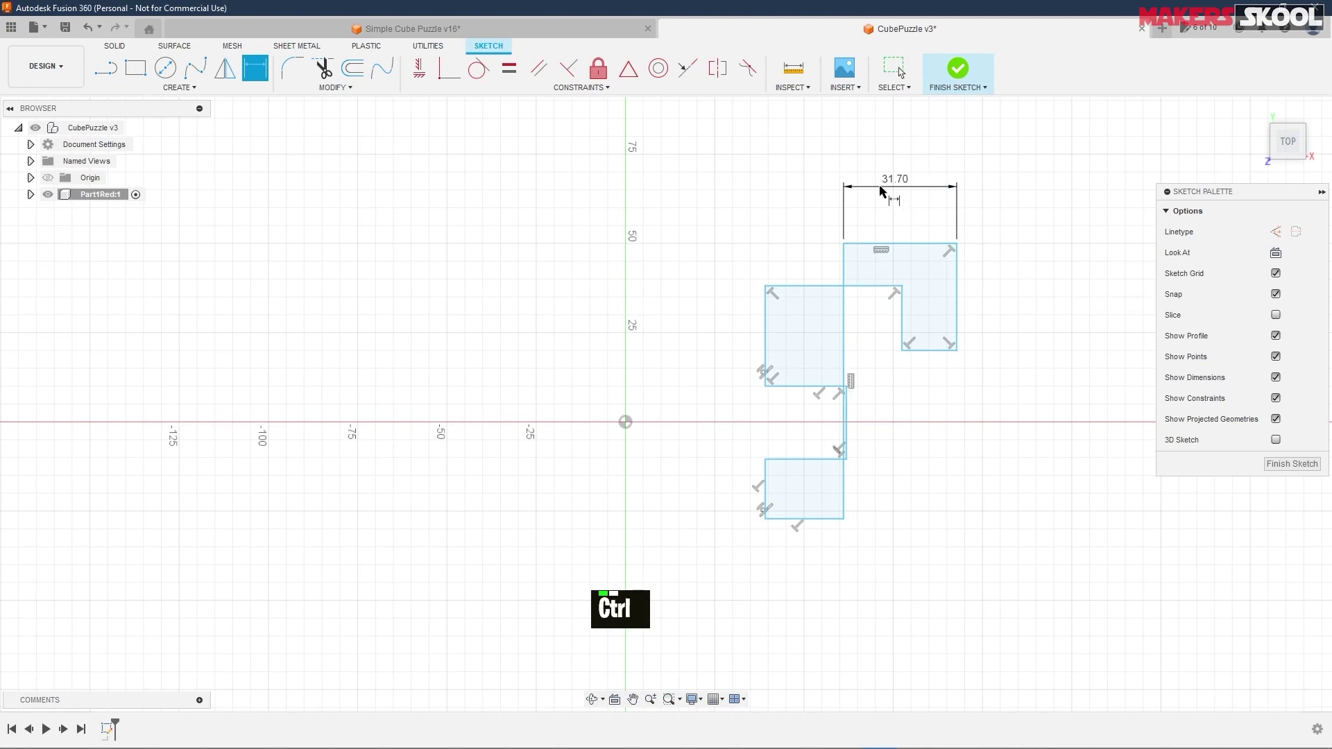
{"action": "key", "text": "ctrl+z"}
{"action": "key", "text": "ctrl+z"}
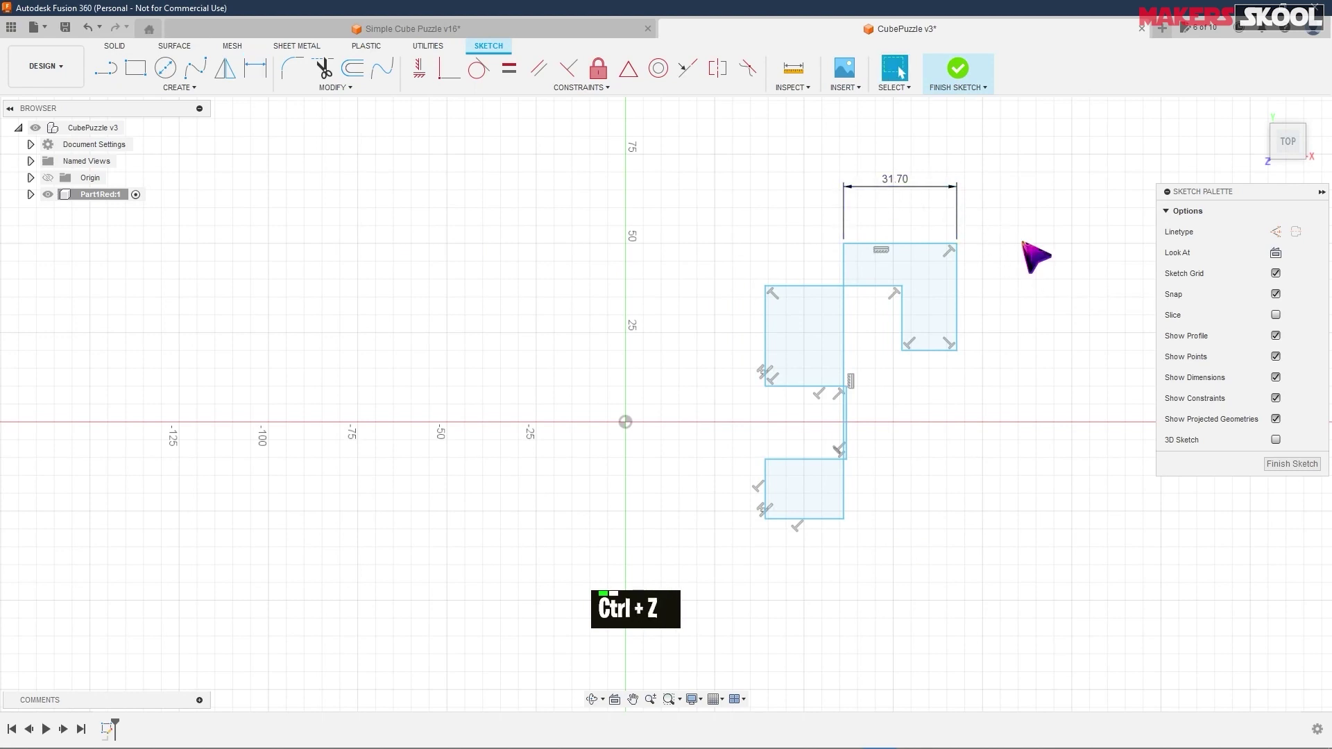
{"action": "left_click", "coordinate": [819, 184]}
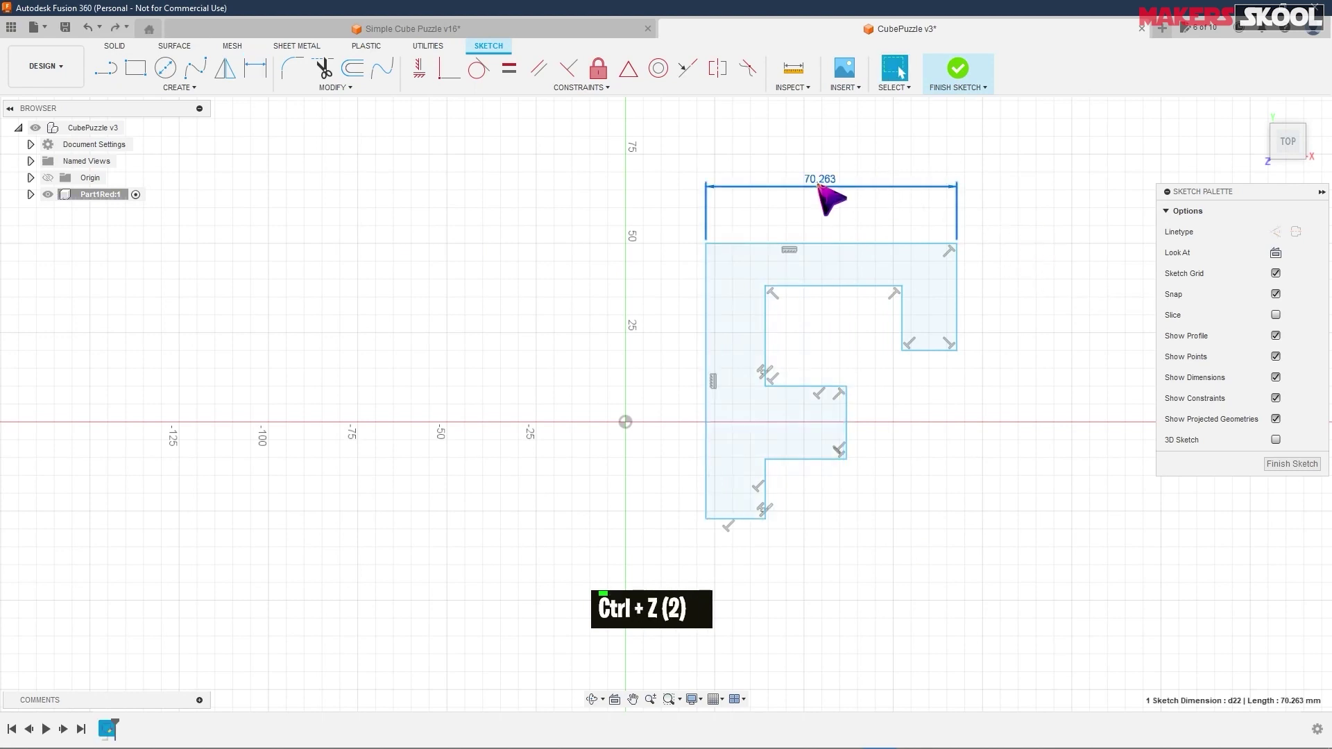
{"action": "key", "text": "Delete"}
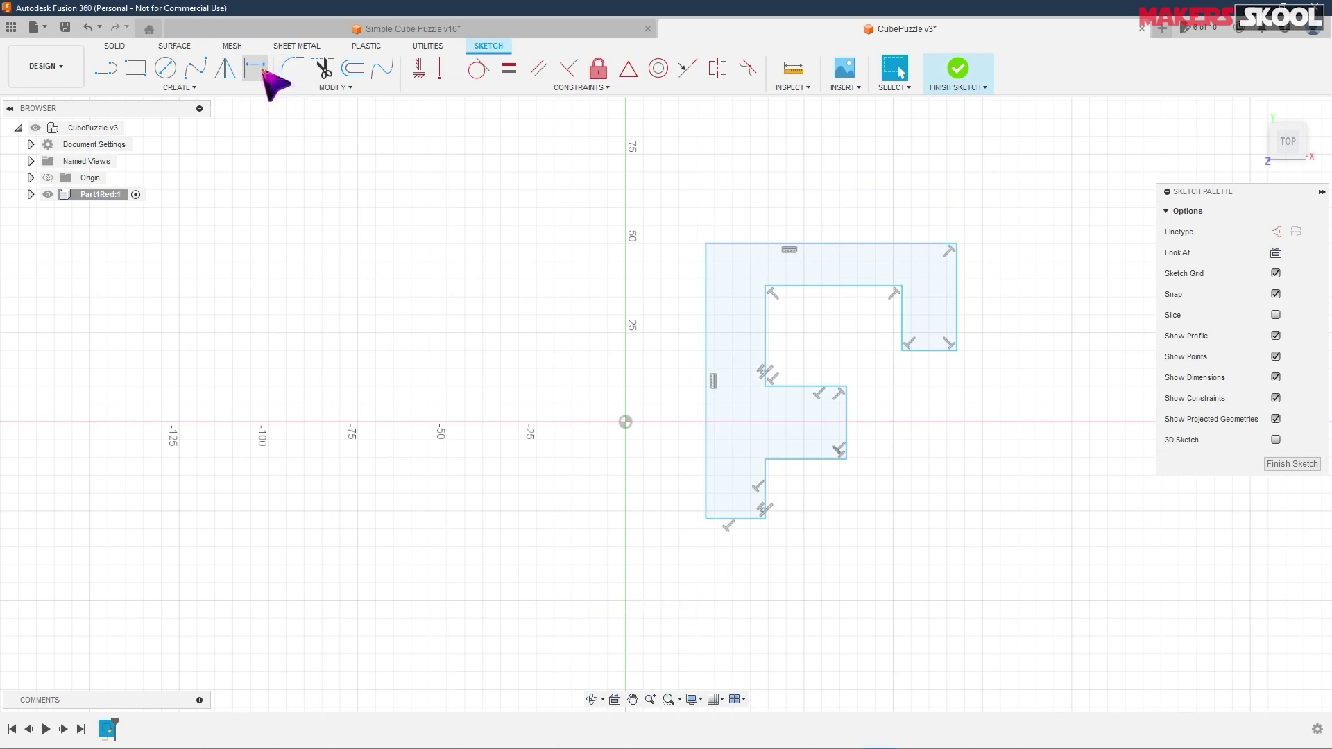
- Dimension the top edge to 31.70, scaling the whole sketch uniformly
{"action": "left_click", "coordinate": [255, 68]}
{"action": "left_click", "coordinate": [851, 243]}
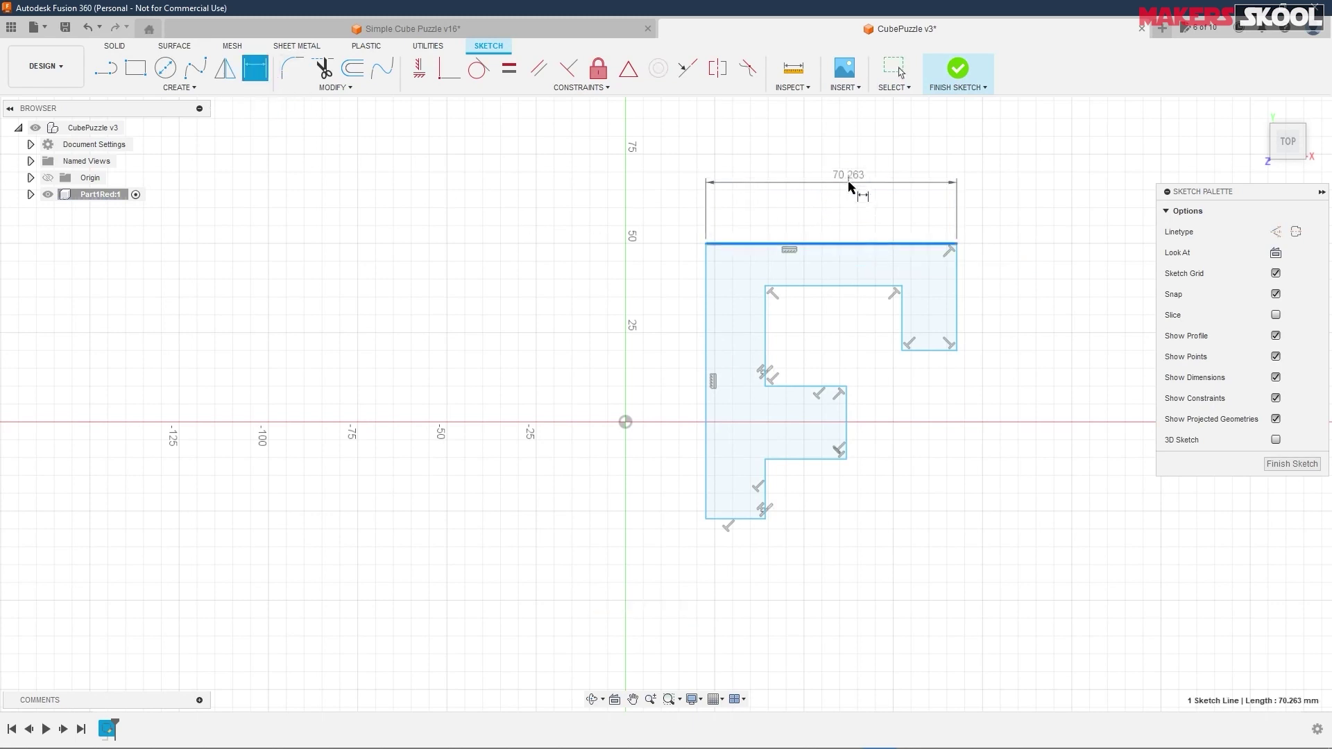
{"action": "left_click", "coordinate": [857, 182]}
{"action": "type", "text": "3"}
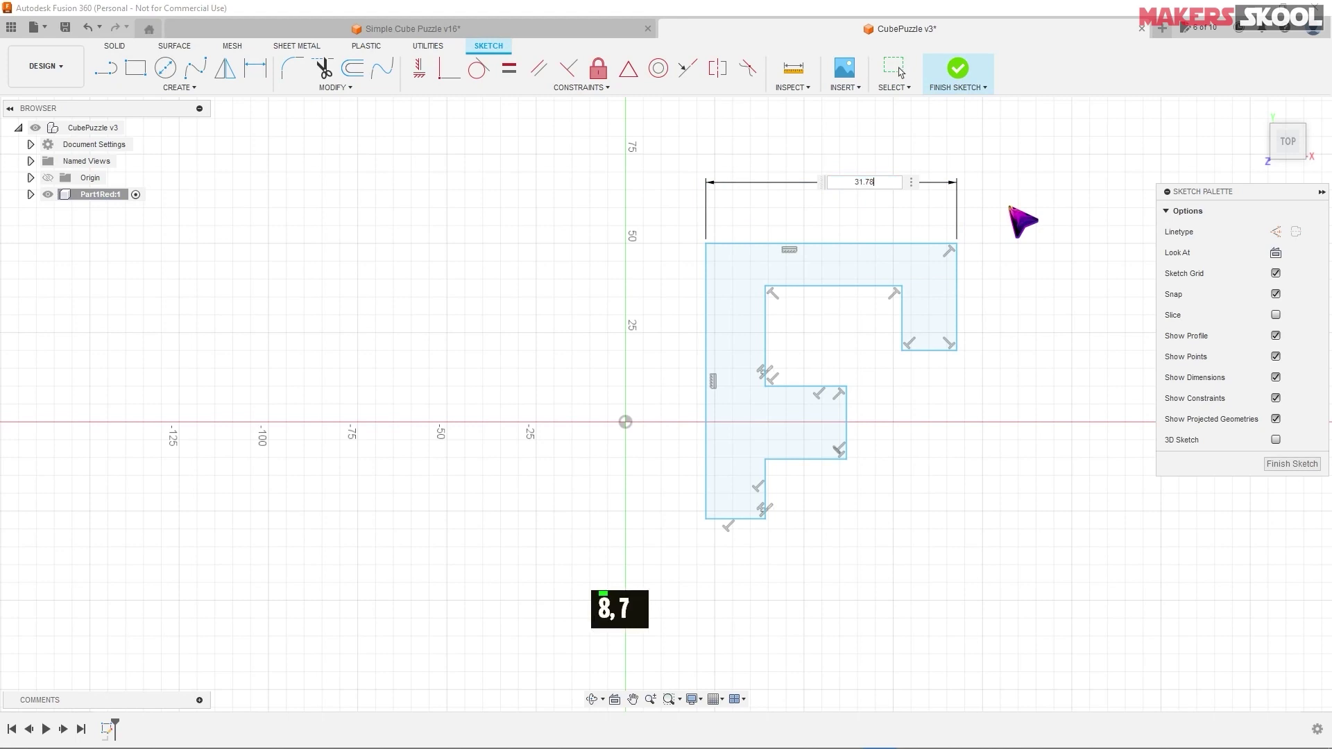
{"action": "type", "text": "1.78"}
{"action": "key", "text": "BackSpace"}
{"action": "key", "text": "Return"}
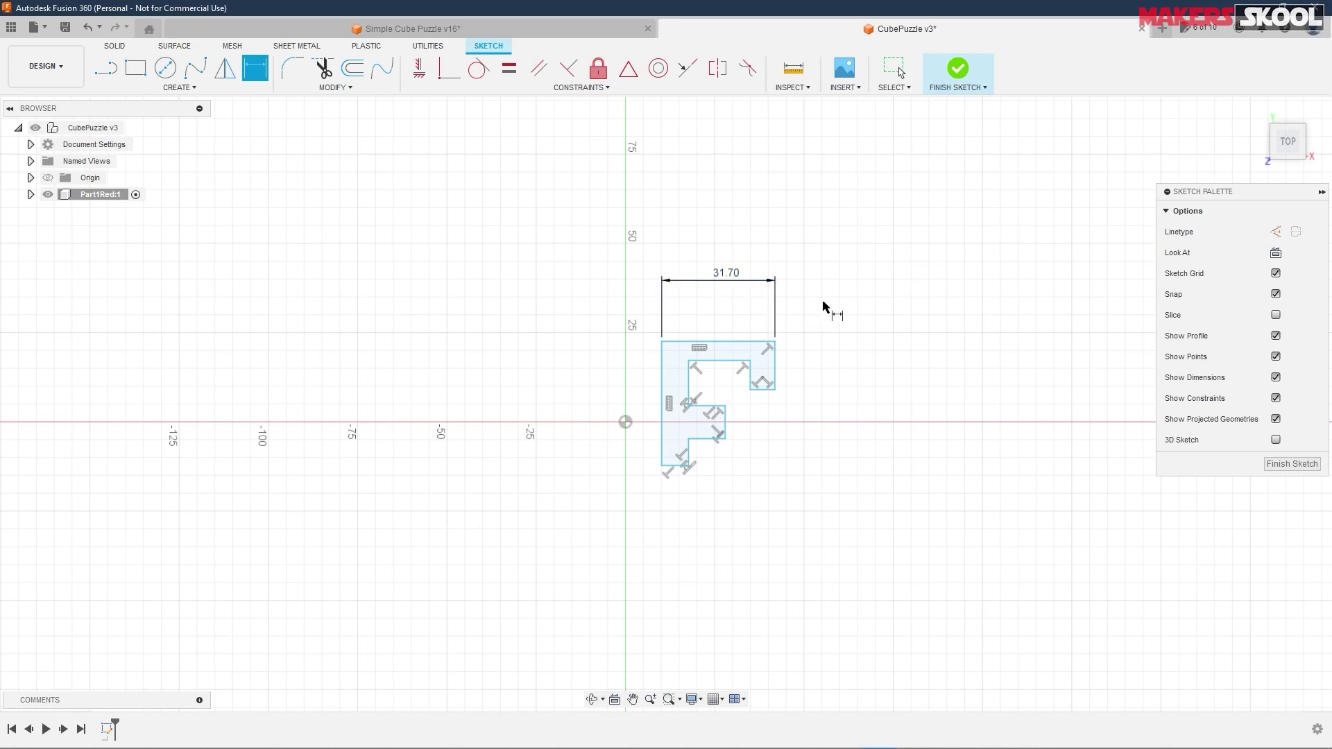
- Add a 15.80 height dimension to the right edge, checking the reference drawing
{"action": "scroll", "coordinate": [797, 407], "scroll_direction": "down", "scroll_amount": 1}
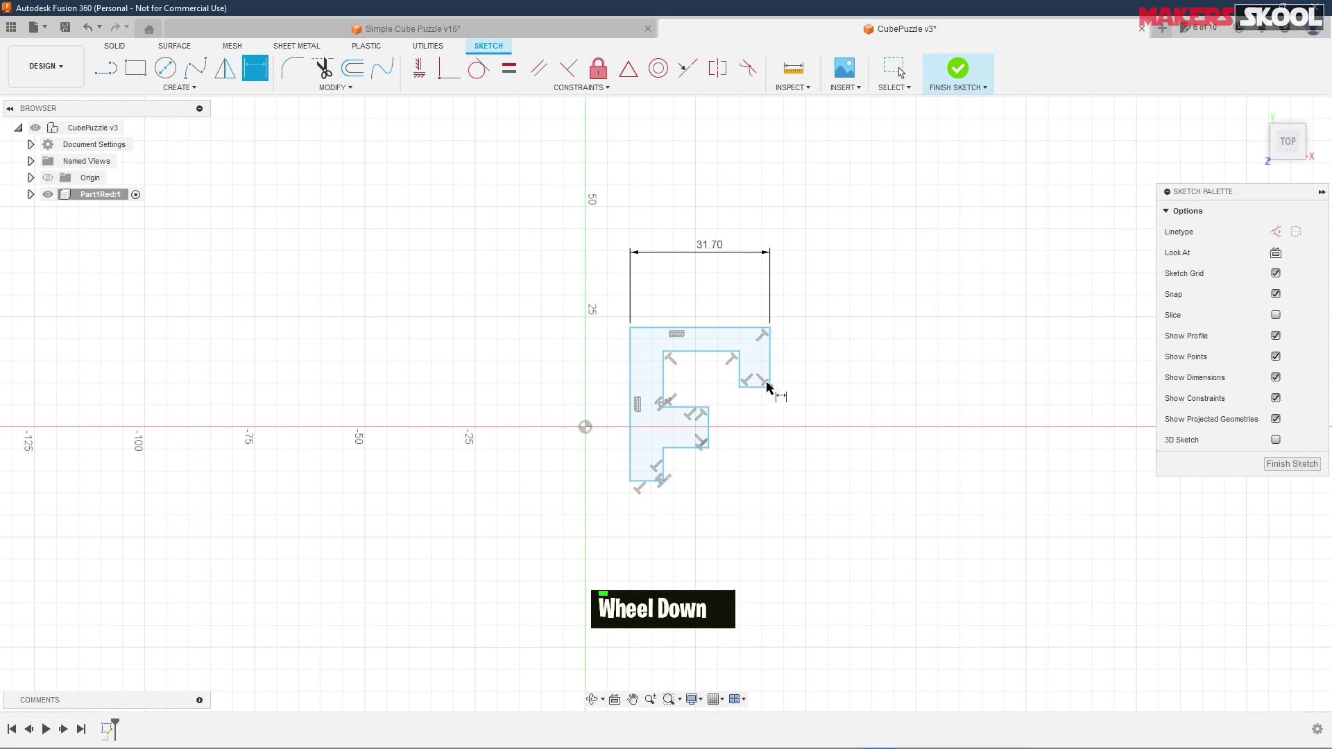
{"action": "left_click", "coordinate": [770, 368]}
{"action": "left_click", "coordinate": [848, 365]}
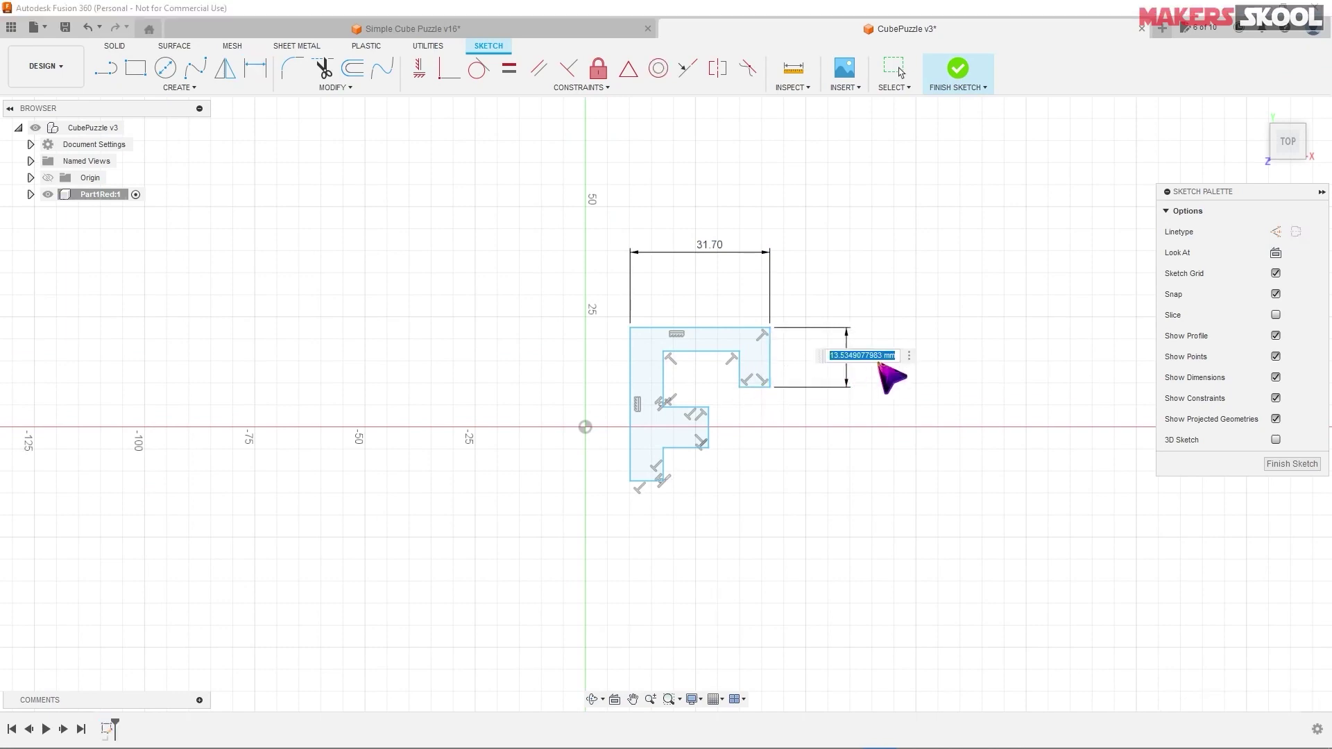
{"action": "key", "text": "alt+Tab"}
{"action": "key", "text": "alt+Tab"}
{"action": "type", "text": "15.8"}
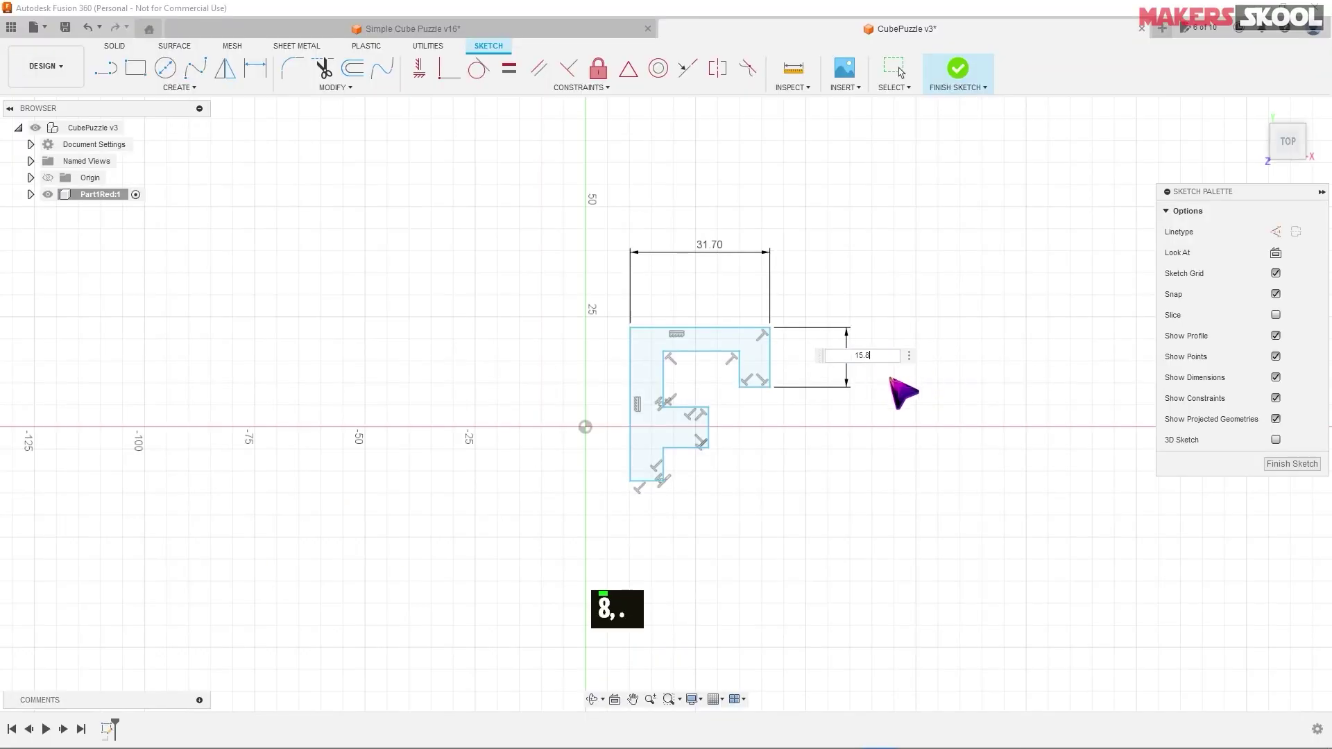
{"action": "key", "text": "Return"}
- Dimension the tab's bottom edge to 7.80 and compare against the drawing
{"action": "key", "text": "alt+Tab"}
{"action": "key", "text": "alt+Tab"}
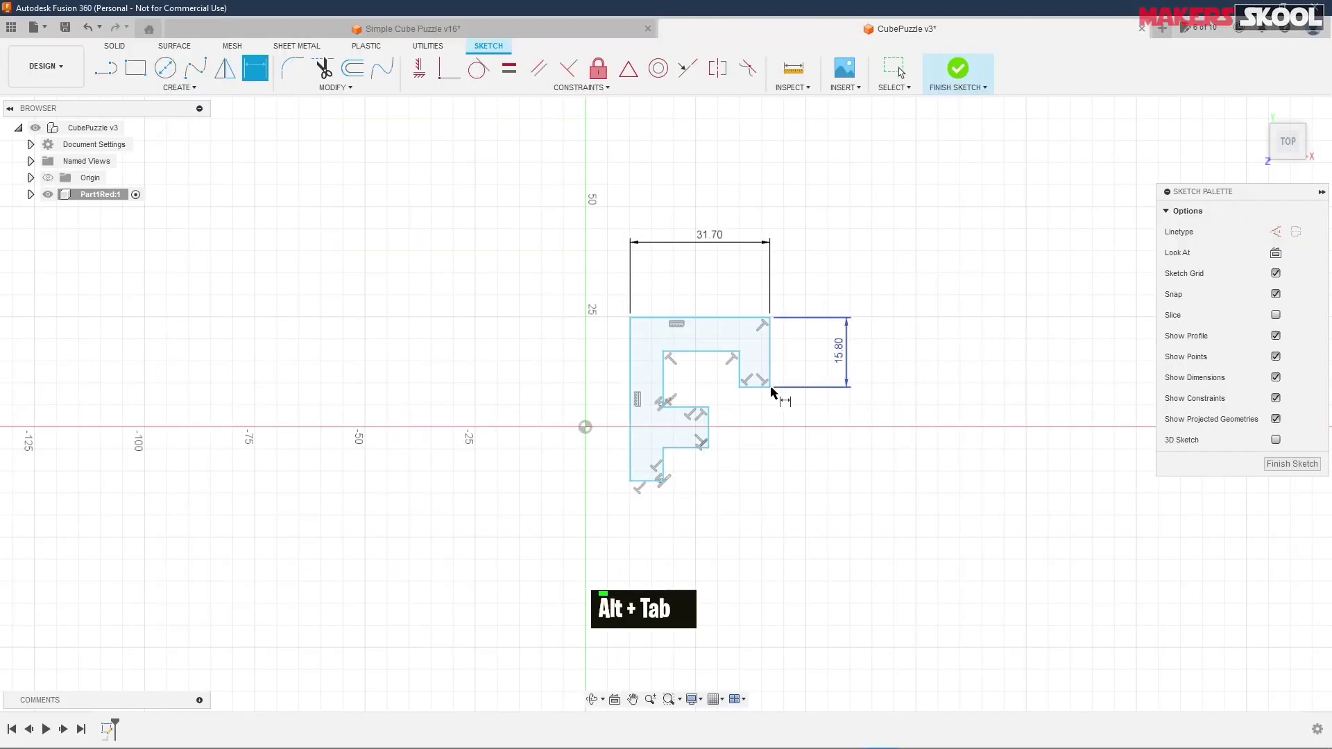
{"action": "left_click", "coordinate": [757, 388]}
{"action": "left_click", "coordinate": [773, 428]}
{"action": "type", "text": "7.8"}
{"action": "key", "text": "Return"}
{"action": "key", "text": "alt+Tab"}
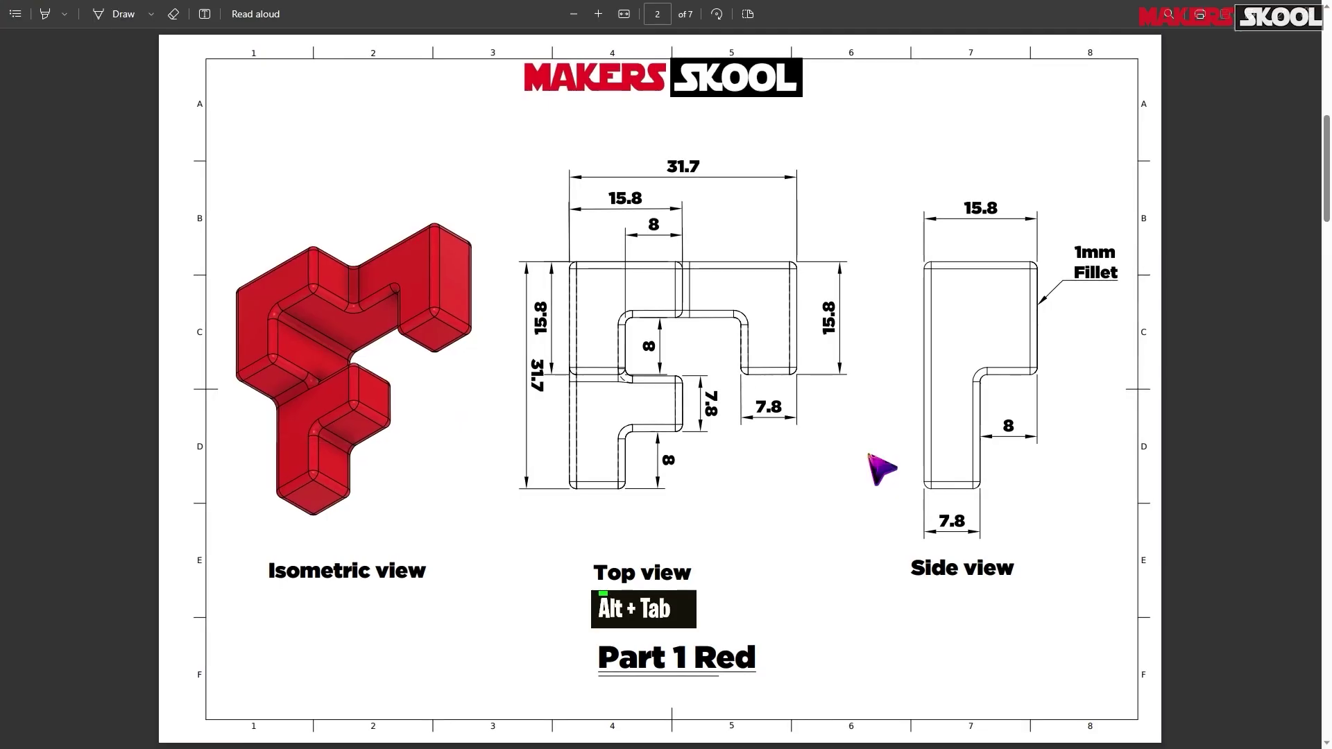
{"action": "key", "text": "alt+Tab"}
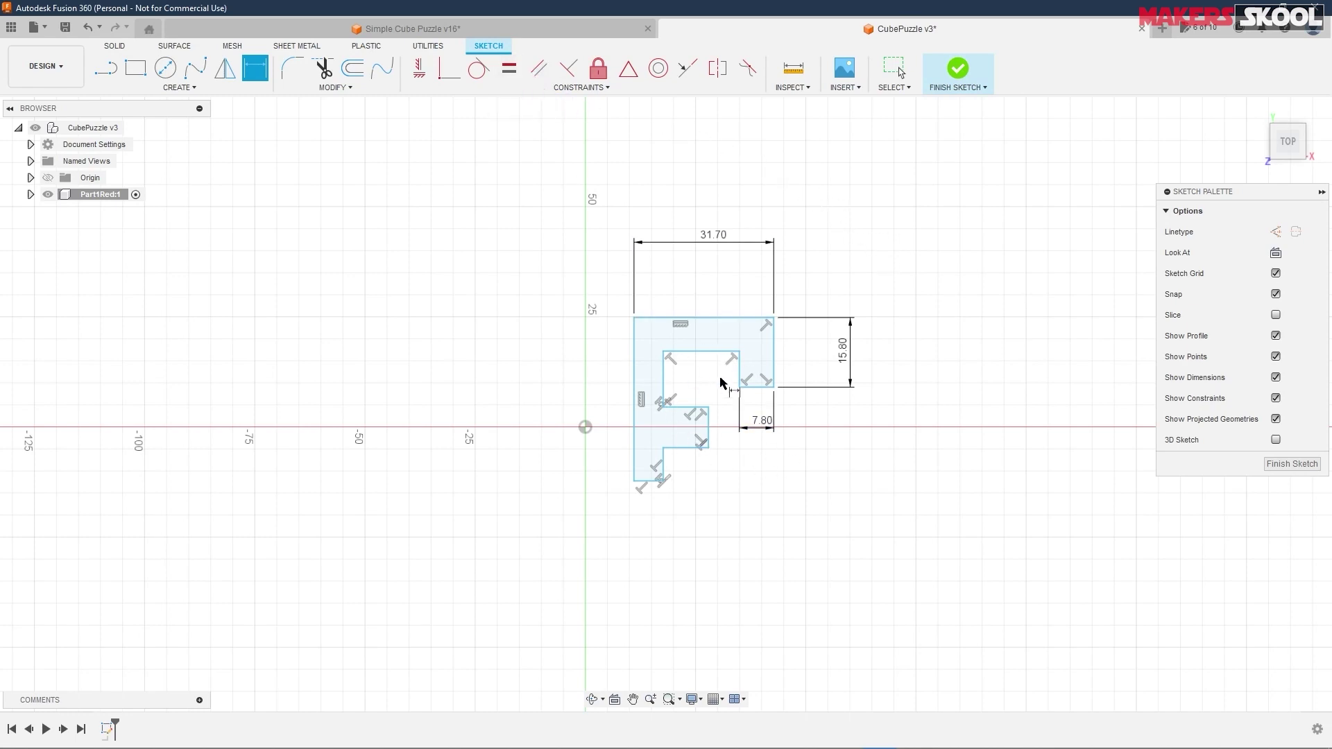
- Set Equal constraints on three pairs of notch and step edges, then view the over-constrained error
{"action": "left_click", "coordinate": [509, 68]}
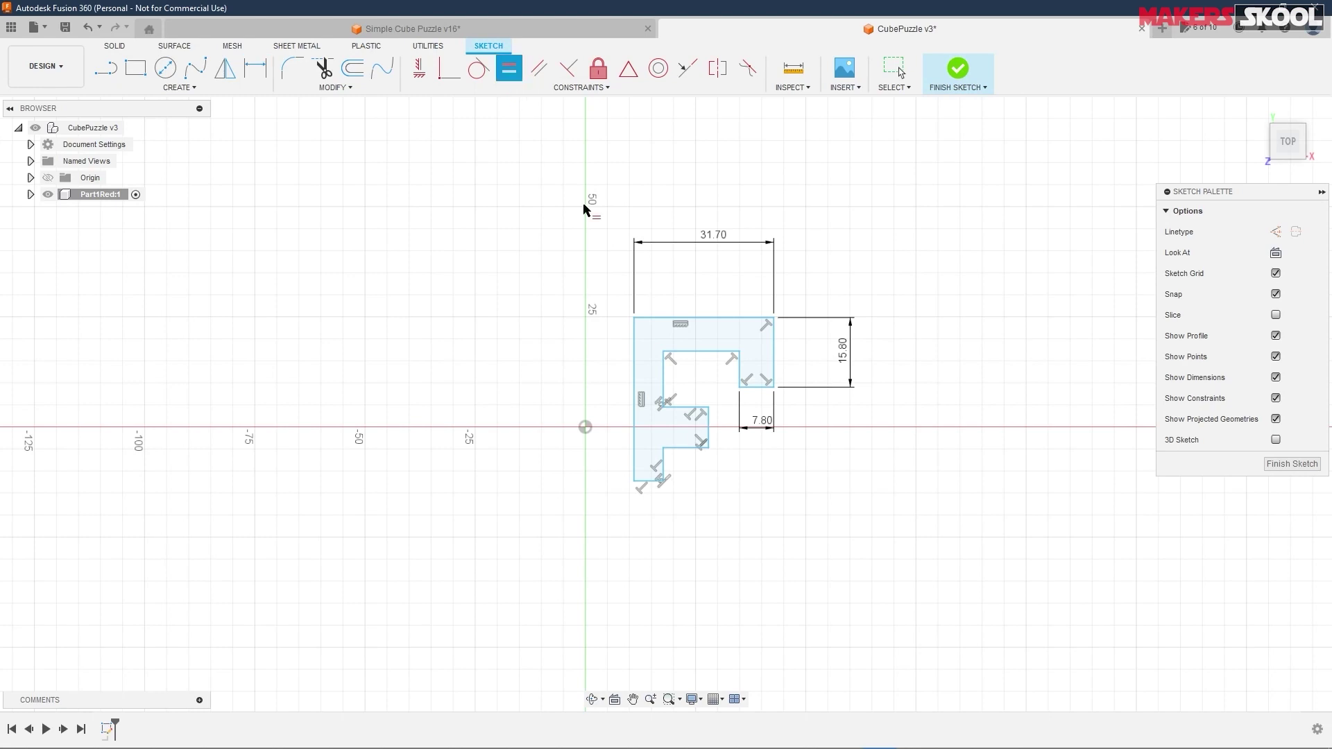
{"action": "left_click", "coordinate": [759, 388]}
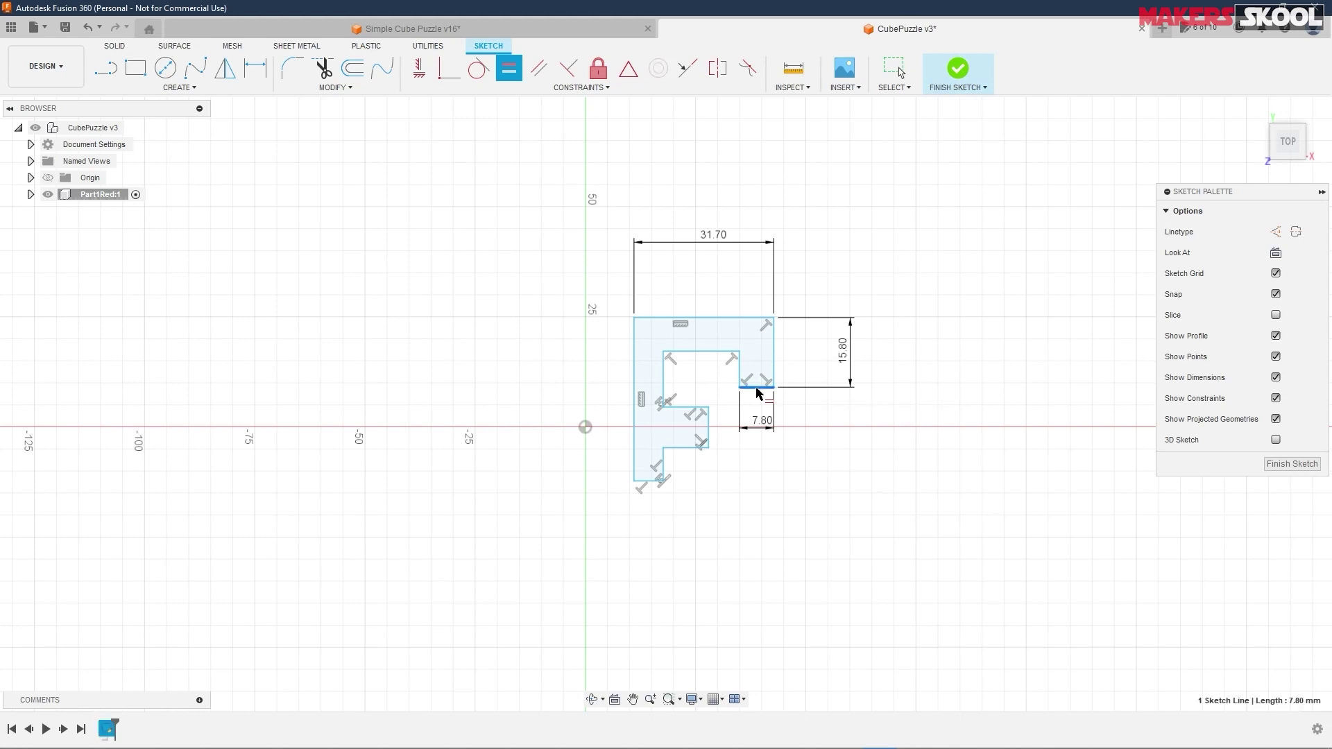
{"action": "left_click", "coordinate": [709, 431]}
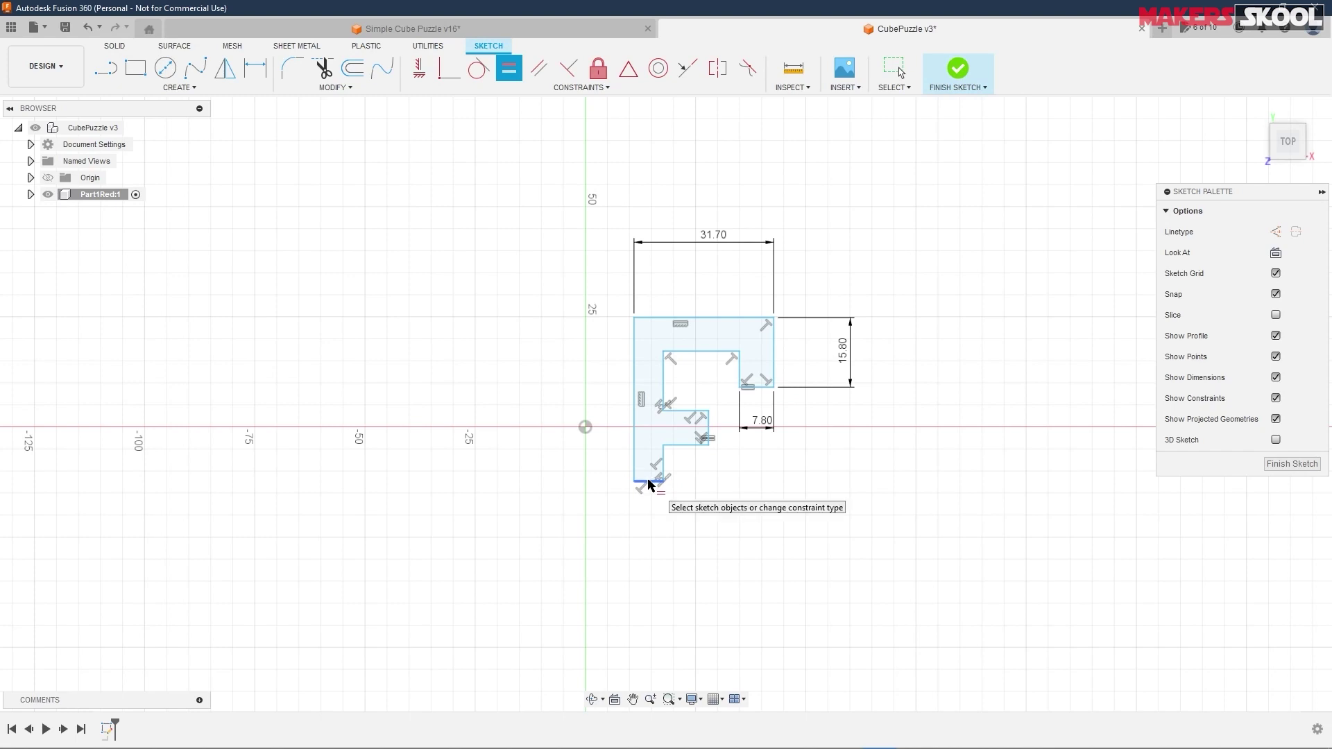
{"action": "left_click", "coordinate": [648, 484]}
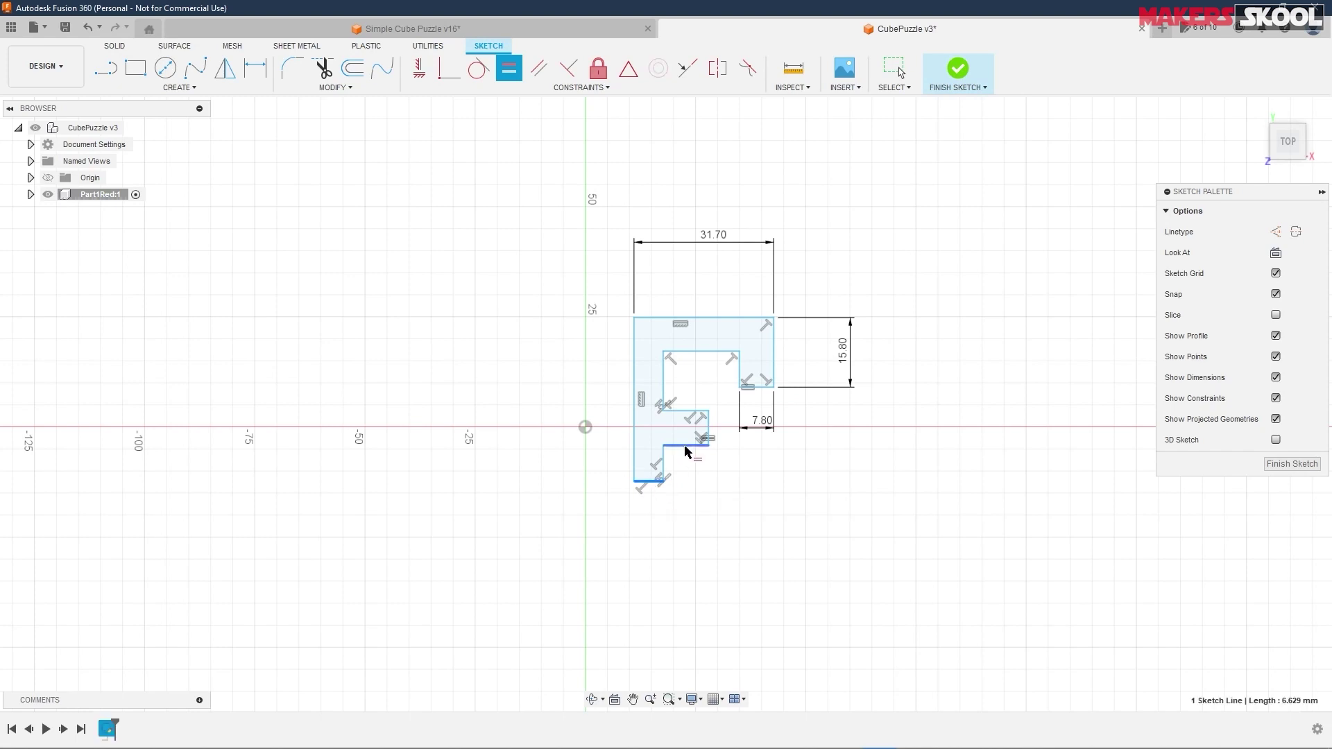
{"action": "left_click", "coordinate": [709, 431]}
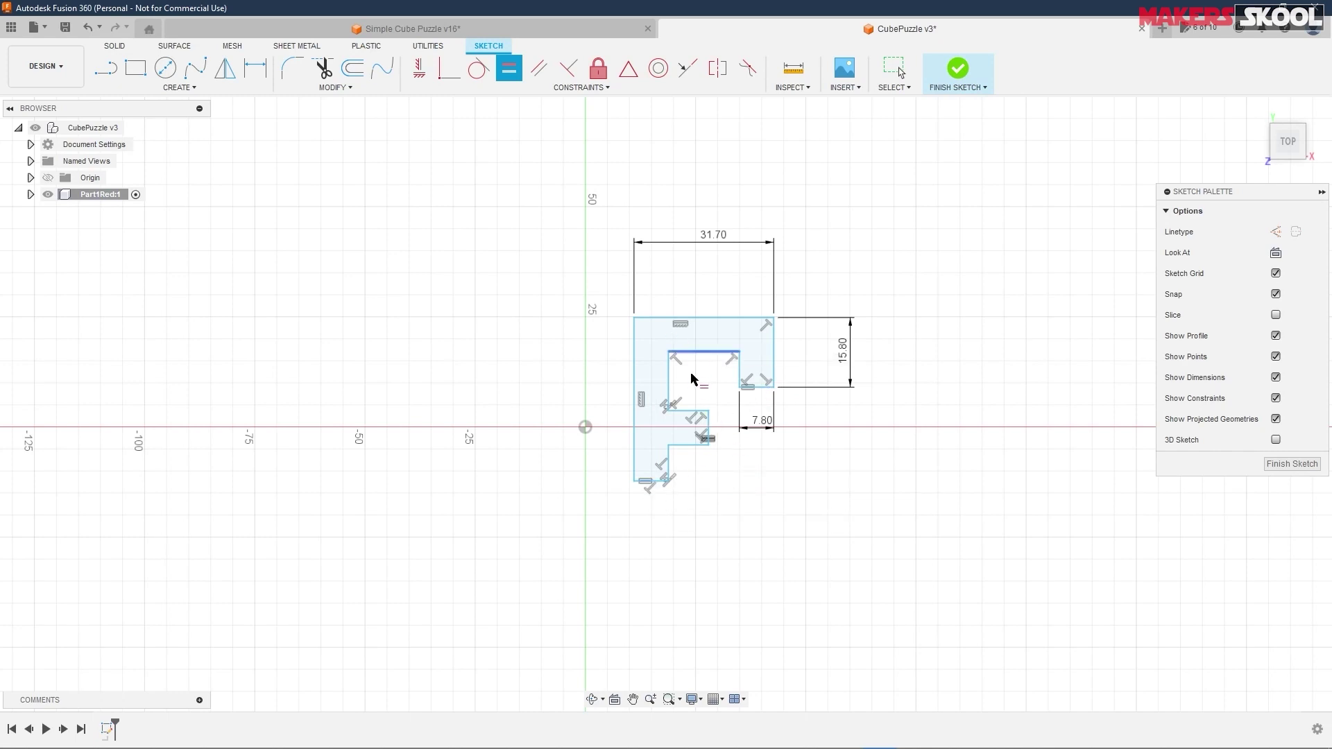
{"action": "left_click", "coordinate": [694, 445]}
{"action": "left_click", "coordinate": [691, 413]}
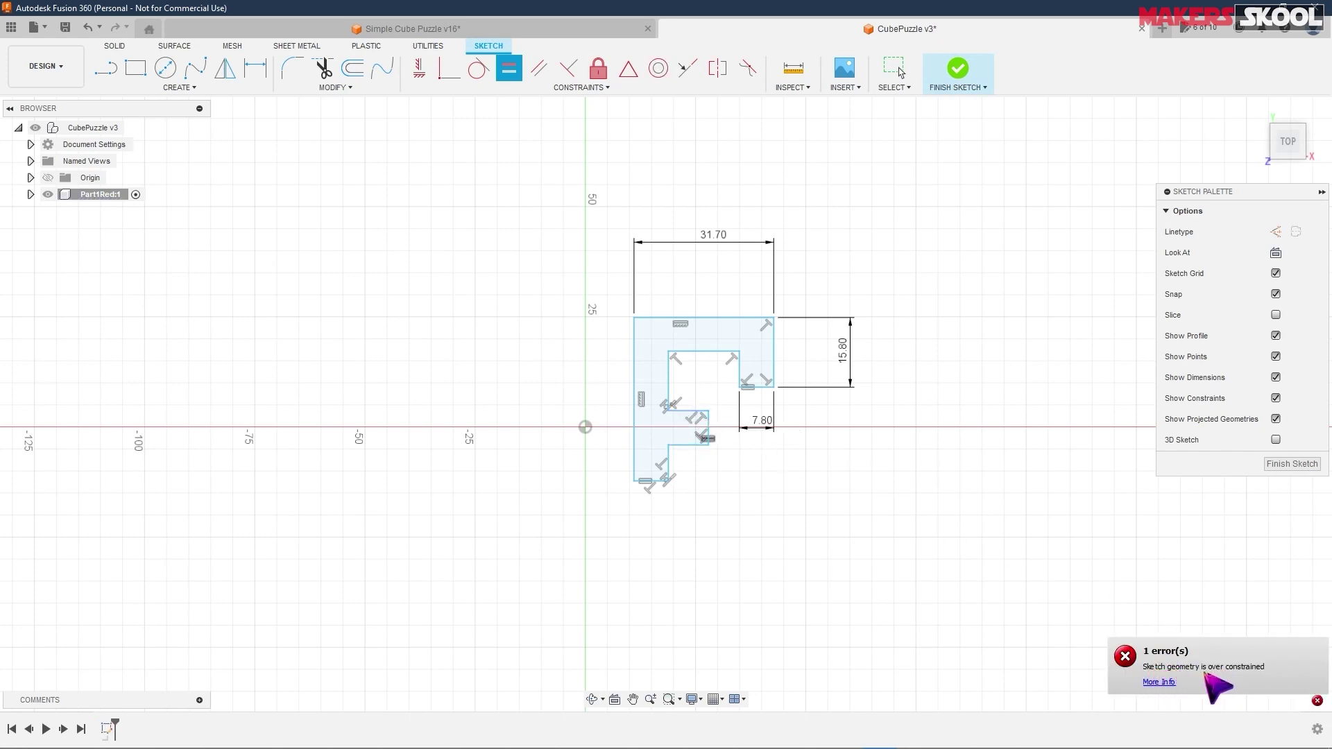
{"action": "left_click", "coordinate": [1158, 690]}
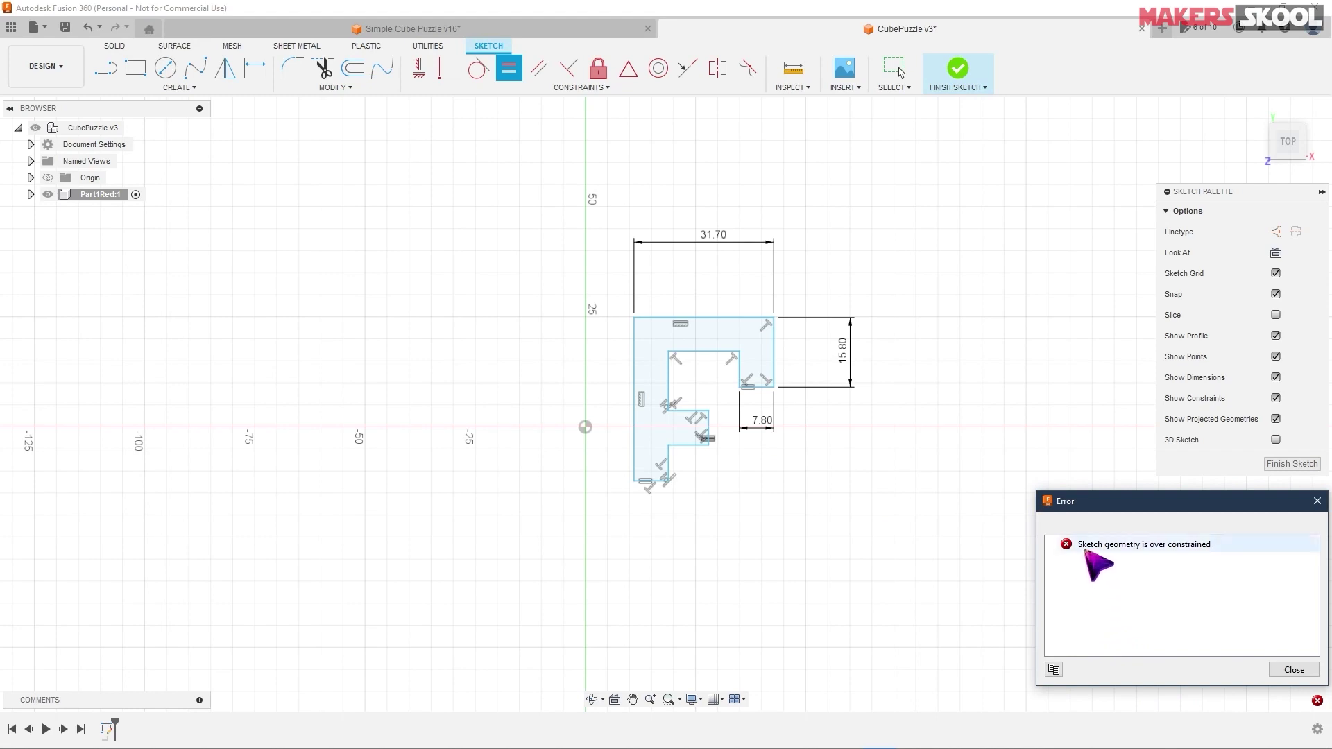
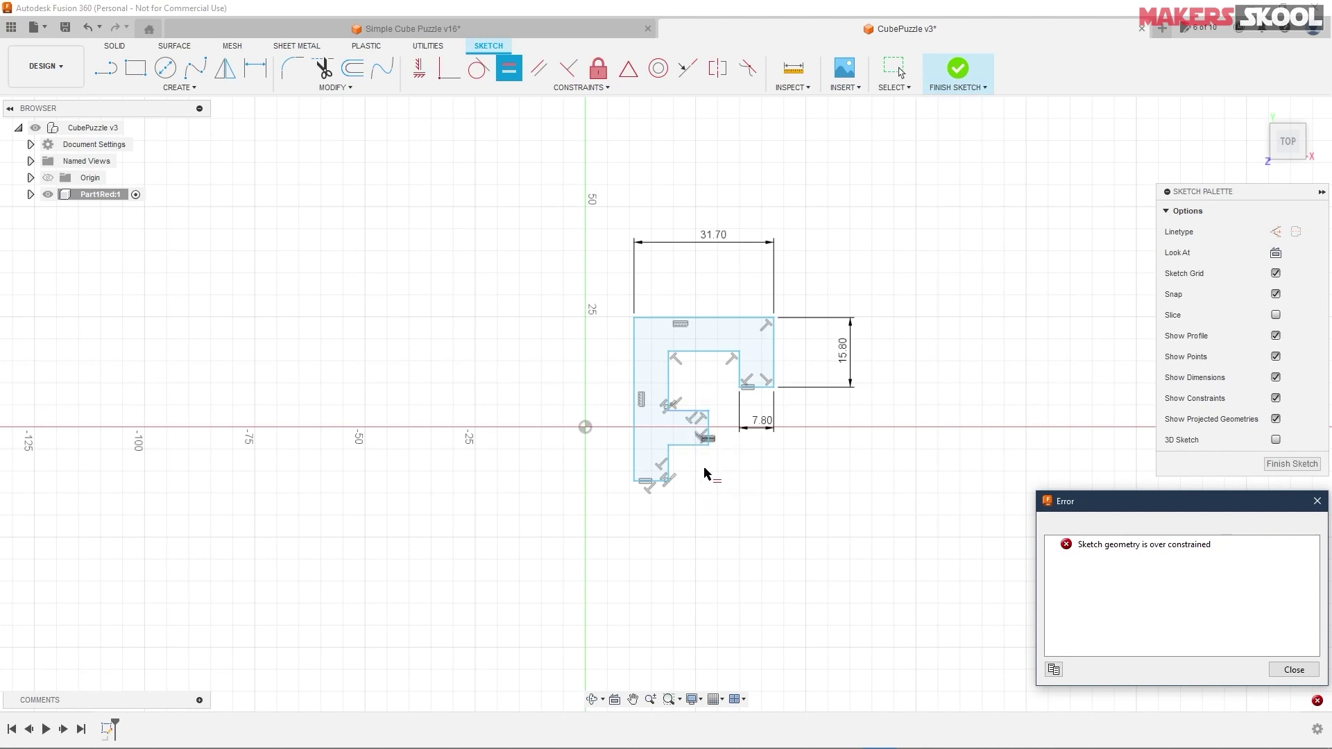
- Make the inner horizontal line equal to the short vertical line, clearing the over-constraint error
{"action": "left_click", "coordinate": [690, 446]}
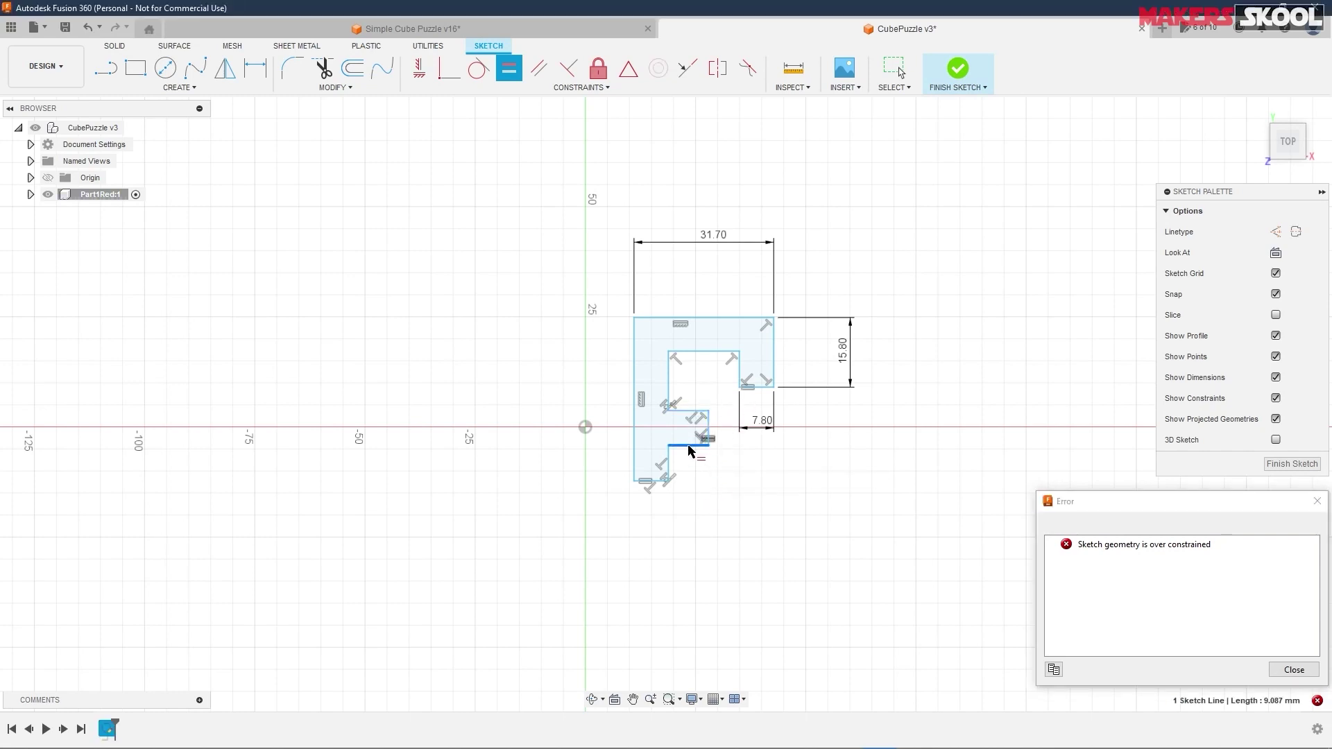
{"action": "left_click", "coordinate": [739, 366]}
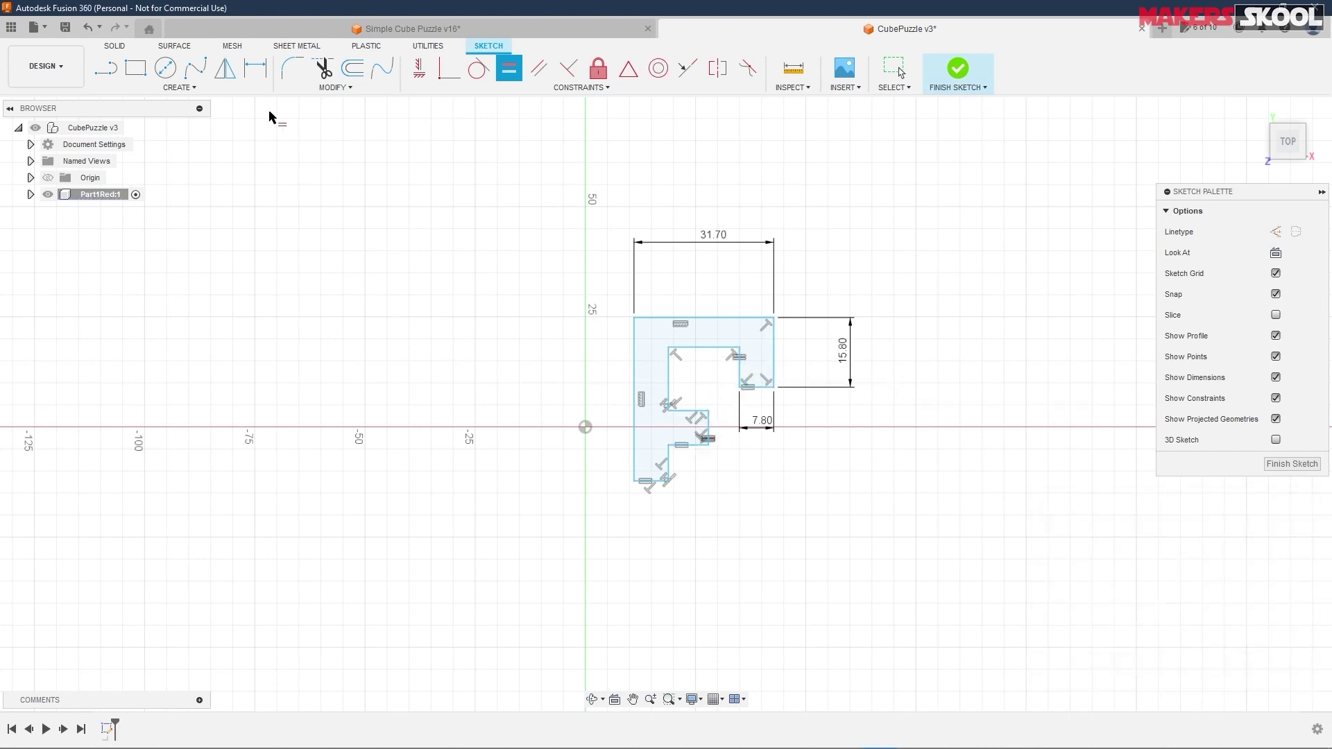
- Dimension the inner short line to 8.00, checking the reference drawing for the size
{"action": "left_click", "coordinate": [256, 70]}
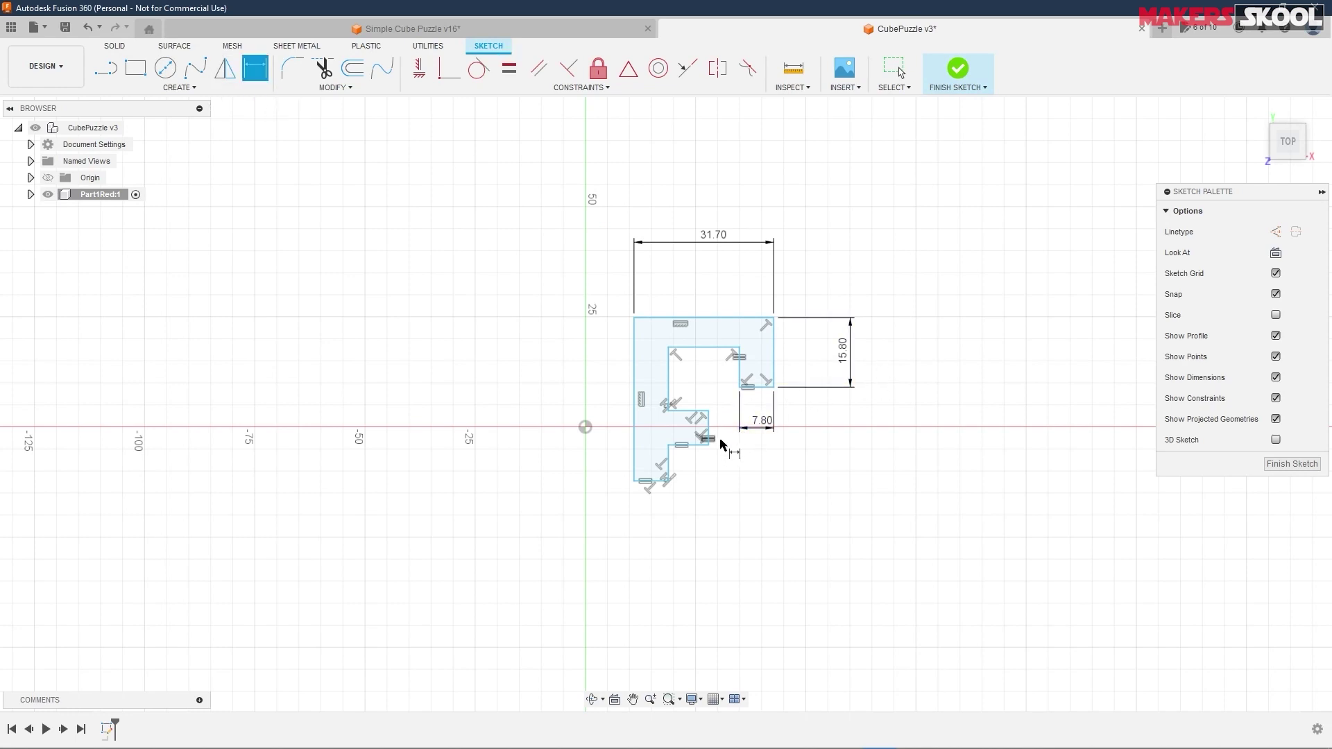
{"action": "left_click", "coordinate": [685, 411]}
{"action": "left_click", "coordinate": [694, 281]}
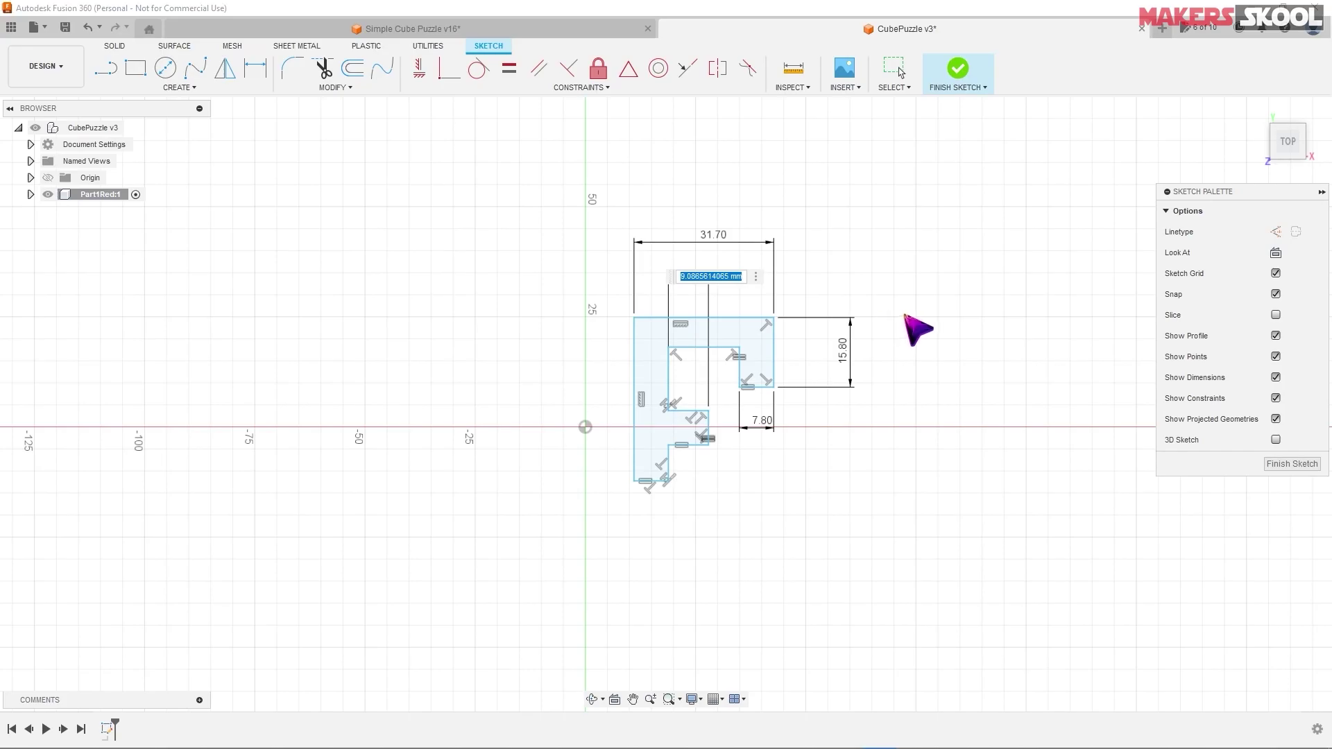
{"action": "key", "text": "alt+Tab"}
{"action": "key", "text": "alt+Tab"}
{"action": "type", "text": "8"}
{"action": "key", "text": "Return"}
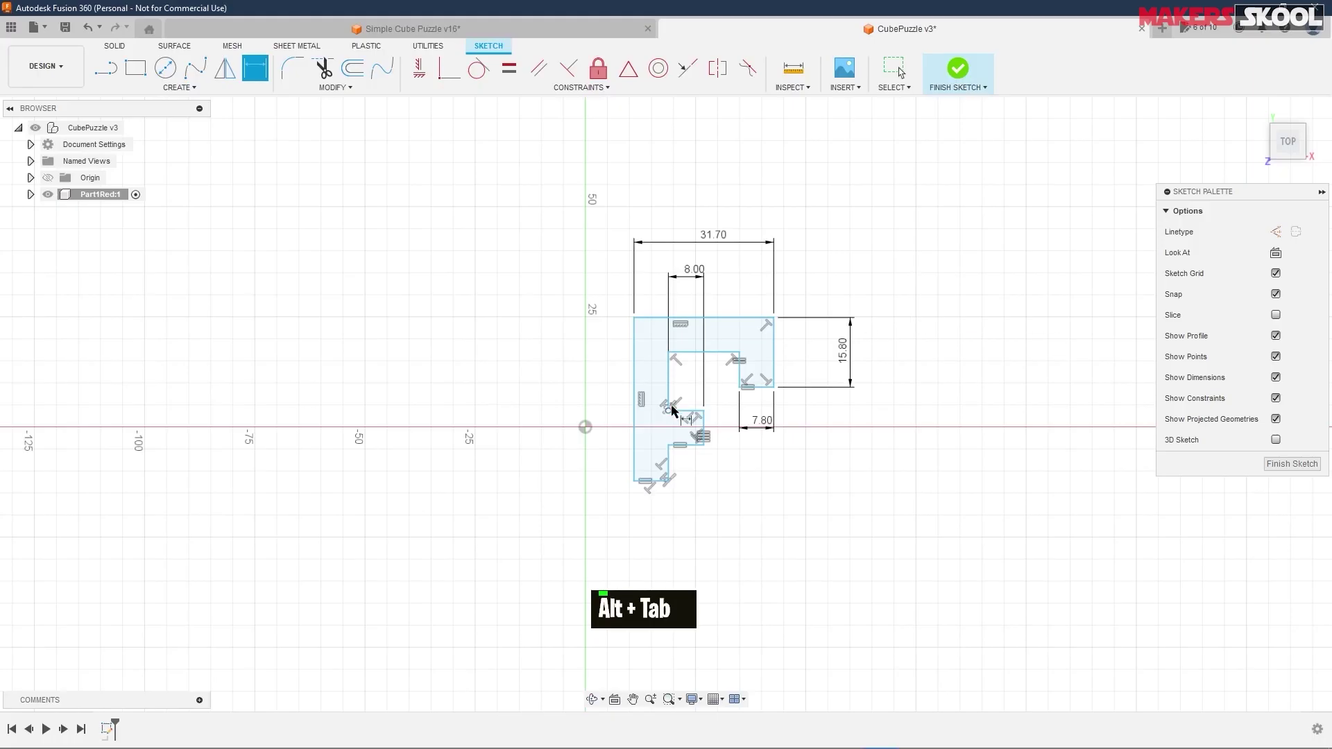
- Constrain the inner vertical and short horizontal lines equal to the 8.00 line, comparing with the Part 1 Red drawing
{"action": "left_click", "coordinate": [509, 69]}
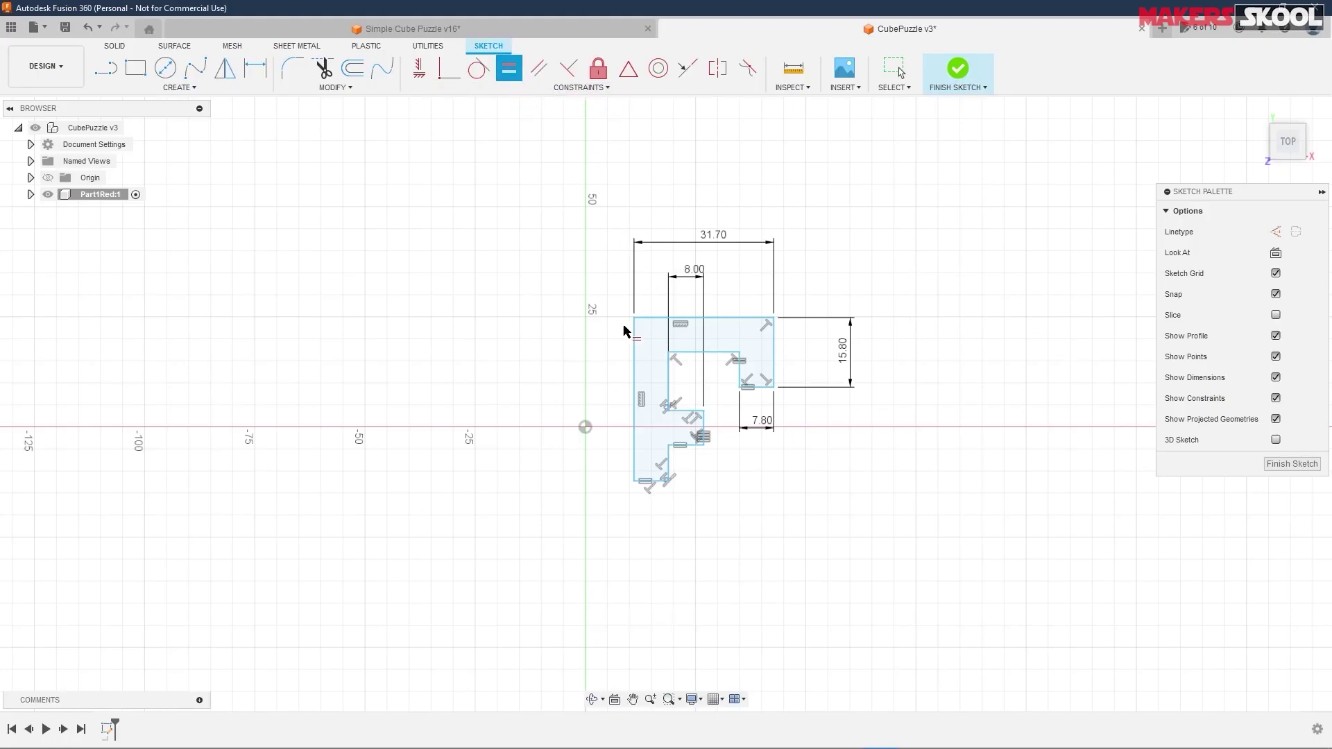
{"action": "left_click", "coordinate": [668, 384]}
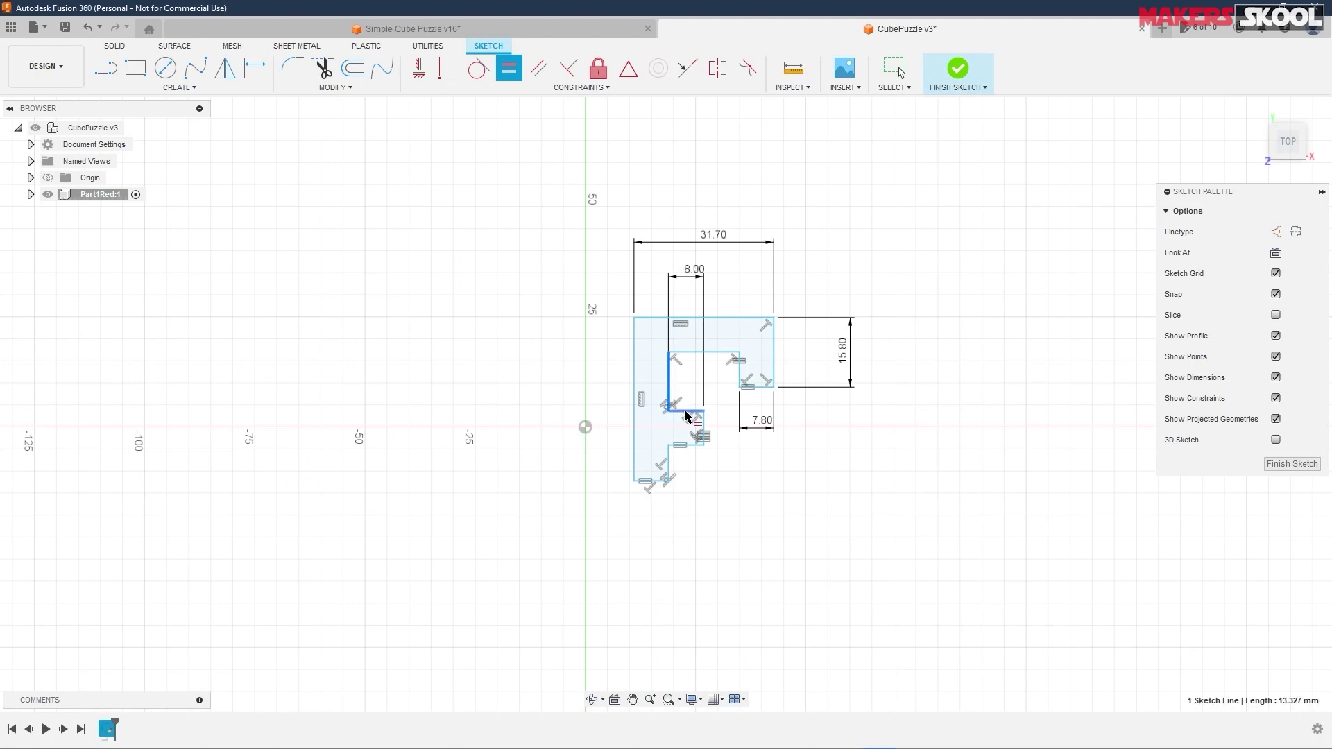
{"action": "left_click", "coordinate": [695, 412]}
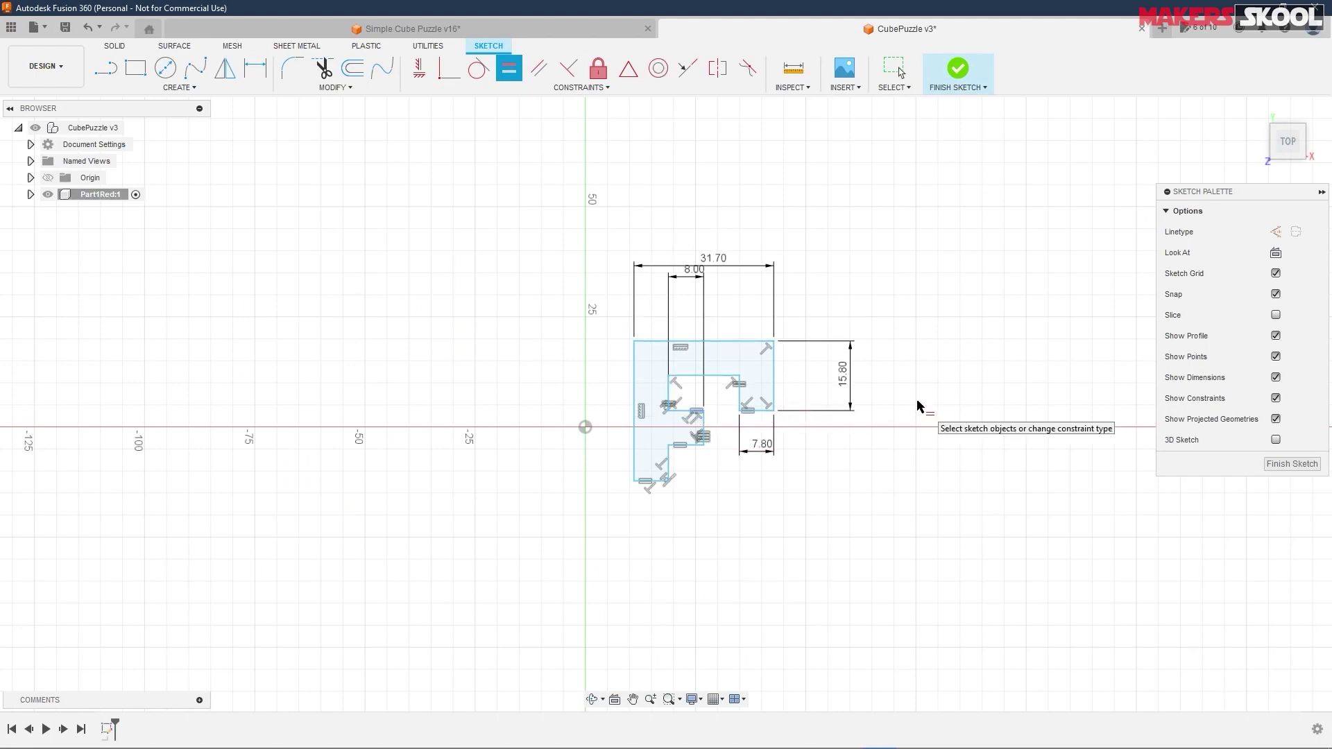
{"action": "left_click", "coordinate": [669, 465]}
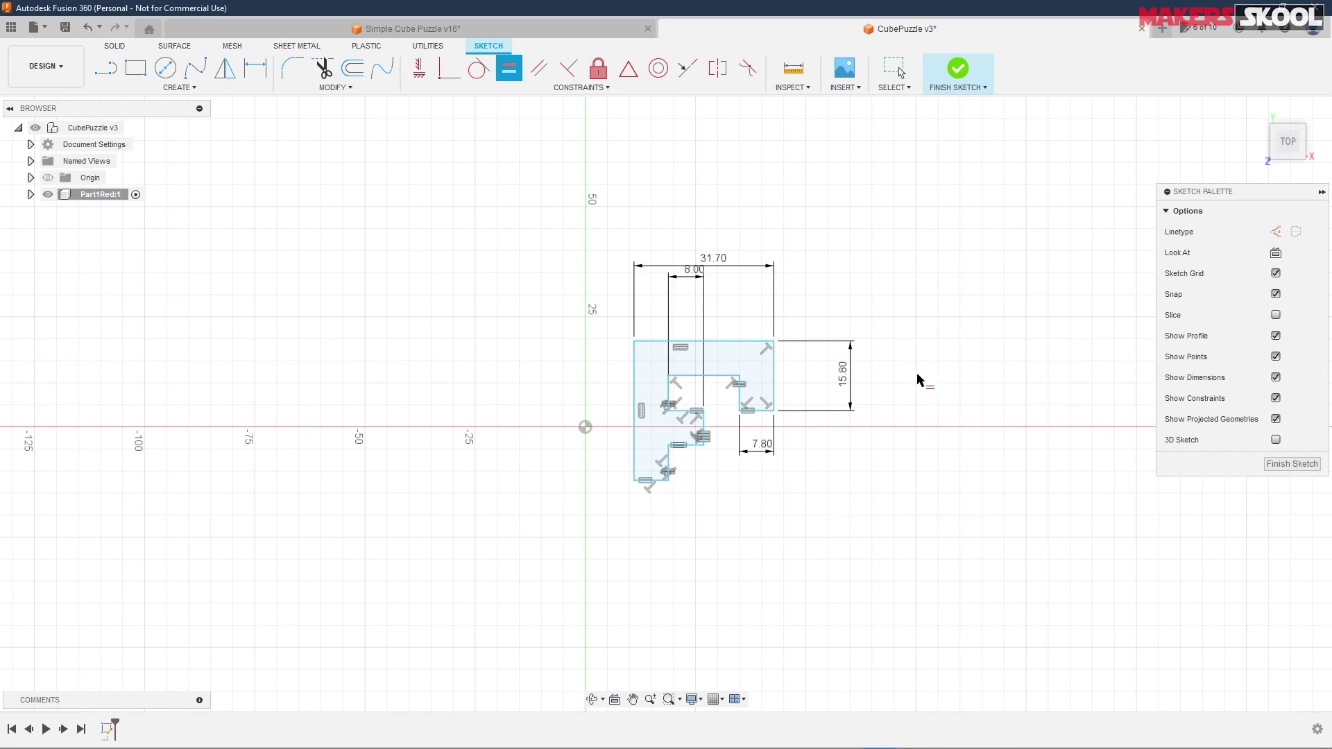
{"action": "key", "text": "alt+Tab"}
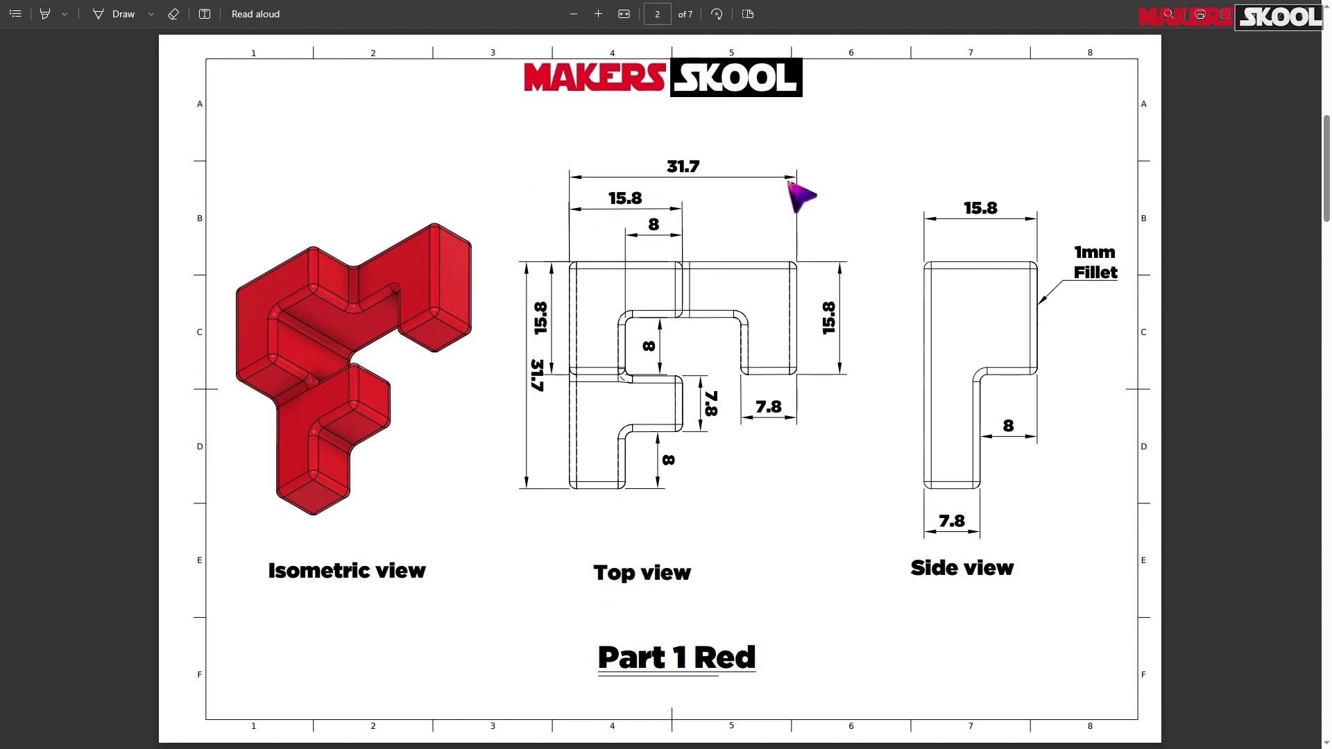
{"action": "key", "text": "alt+Tab"}
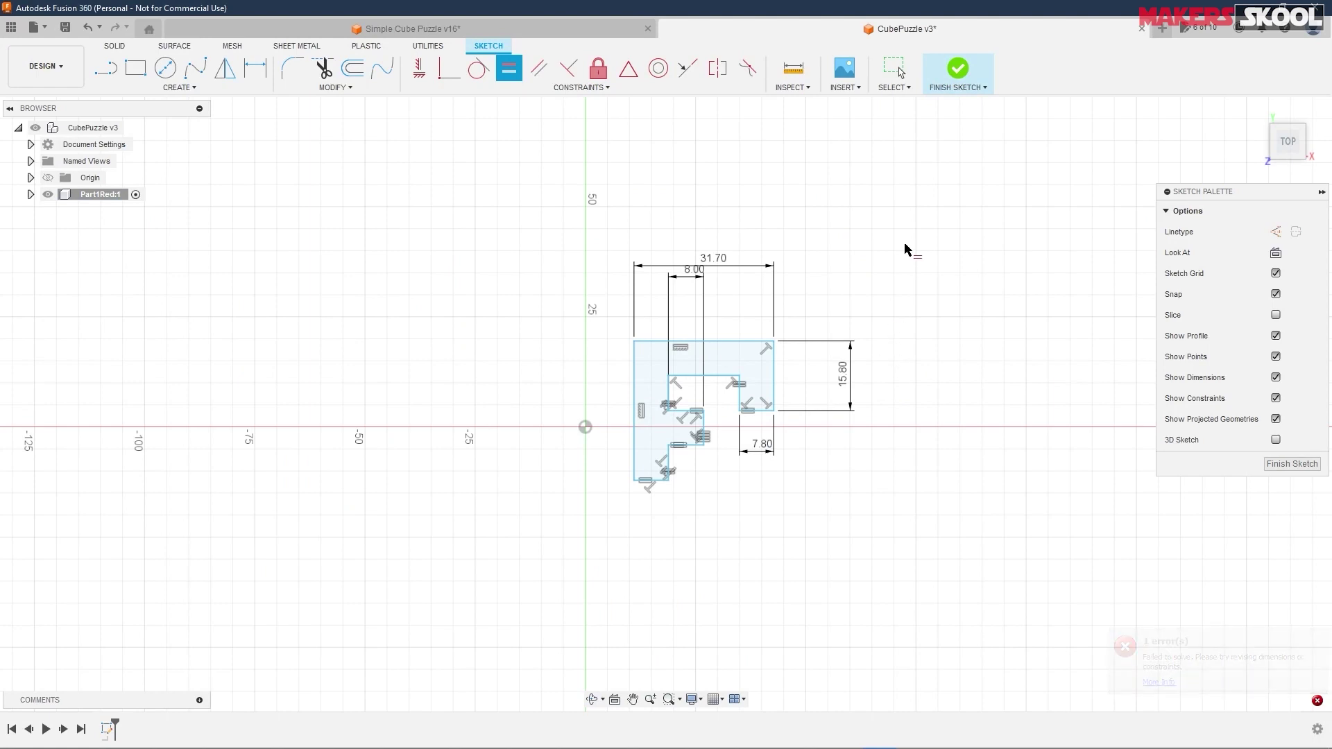
- Drag the sketch profile up and around on the grid
{"action": "mouse_move", "coordinate": [669, 376]}
{"action": "left_mouse_down"}
{"action": "mouse_move", "coordinate": [699, 311]}
{"action": "mouse_move", "coordinate": [655, 263]}
{"action": "left_mouse_up"}
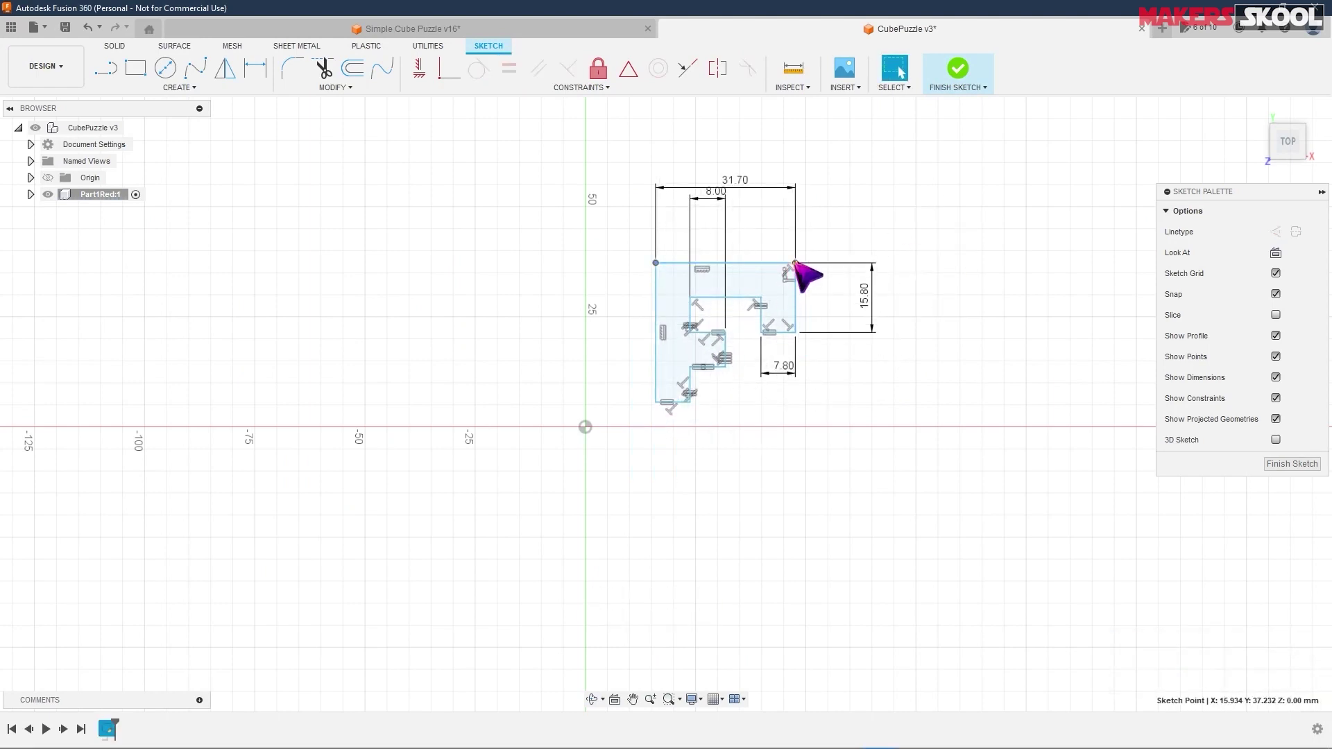
{"action": "left_click_drag", "start_coordinate": [795, 263], "coordinate": [813, 265]}
{"action": "mouse_move", "coordinate": [810, 334]}
{"action": "left_mouse_down"}
{"action": "mouse_move", "coordinate": [780, 339]}
{"action": "mouse_move", "coordinate": [779, 306]}
{"action": "mouse_move", "coordinate": [712, 308]}
{"action": "left_mouse_up"}
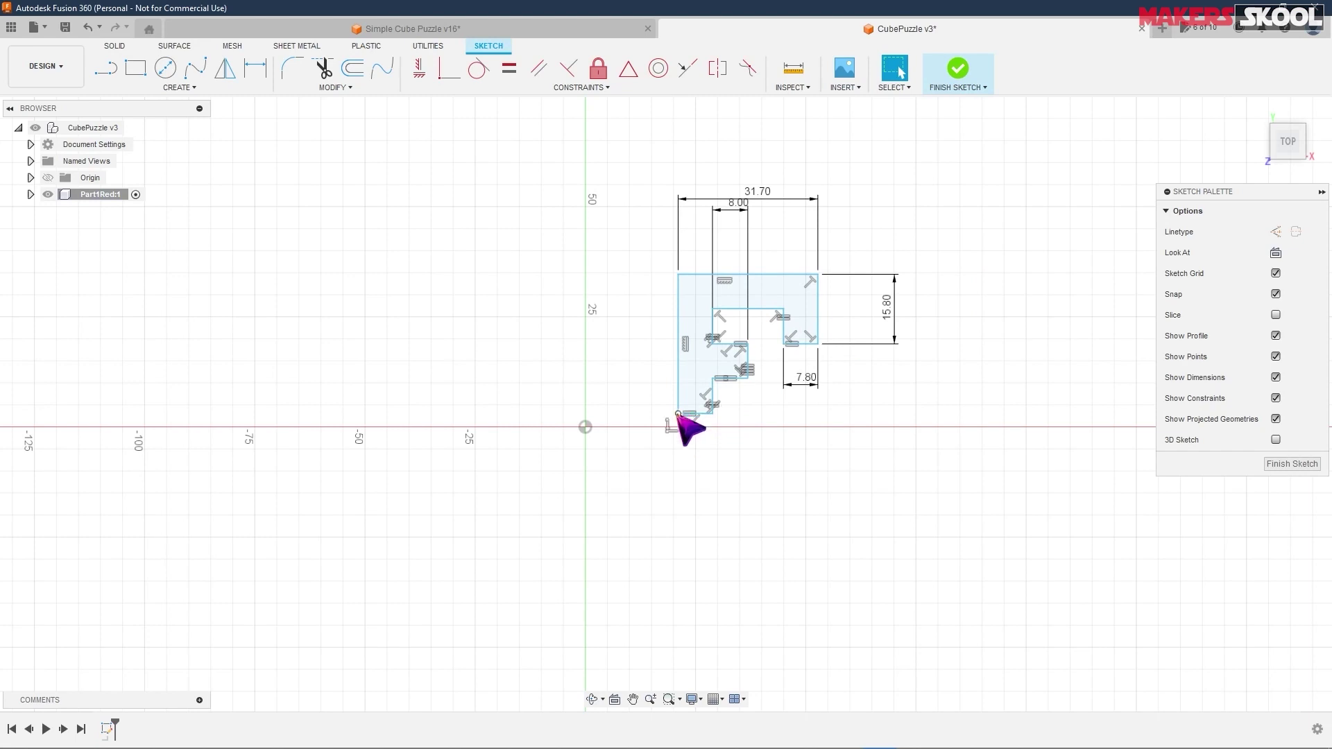
{"action": "mouse_move", "coordinate": [689, 424]}
{"action": "left_mouse_down"}
{"action": "mouse_move", "coordinate": [845, 321]}
{"action": "mouse_move", "coordinate": [773, 316]}
{"action": "mouse_move", "coordinate": [844, 389]}
{"action": "mouse_move", "coordinate": [854, 335]}
{"action": "mouse_move", "coordinate": [788, 318]}
{"action": "mouse_move", "coordinate": [668, 373]}
{"action": "left_mouse_up"}
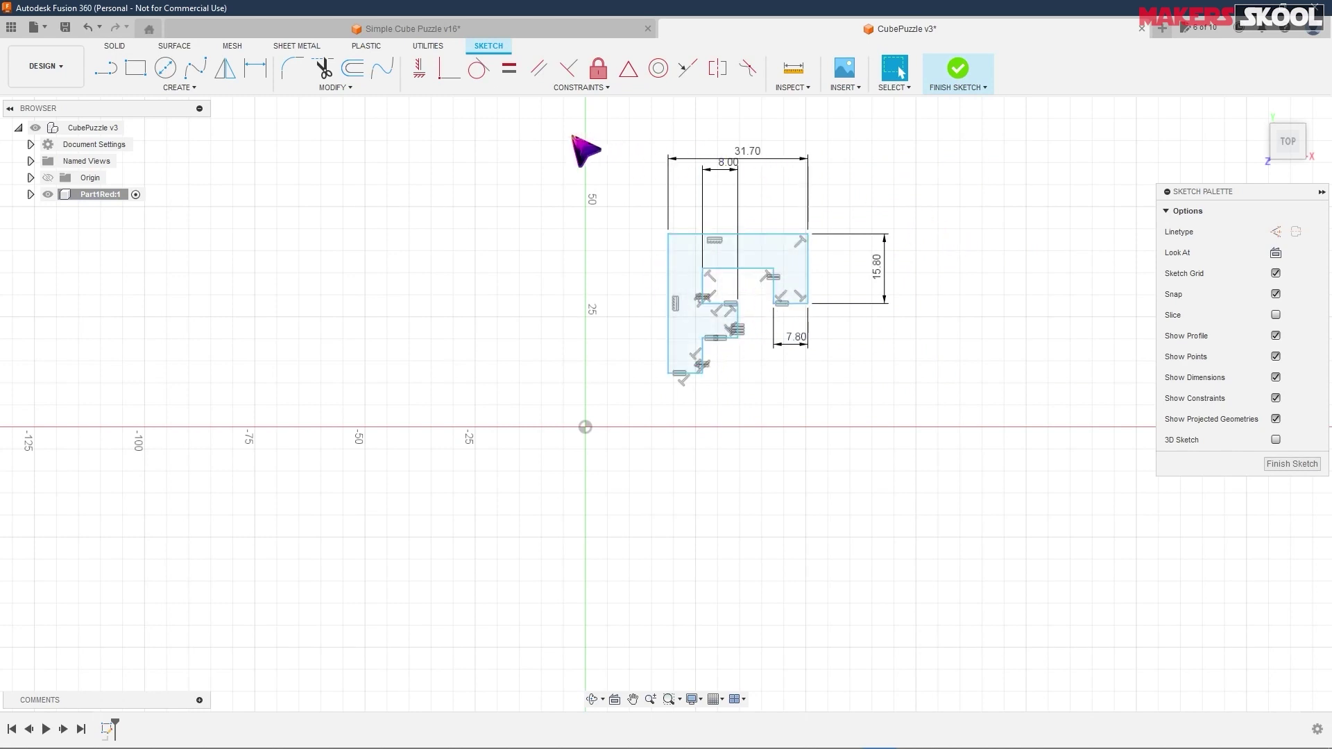
- Pin the profile's lower-left corner to the origin with a Coincident constraint
{"action": "left_click", "coordinate": [459, 89]}
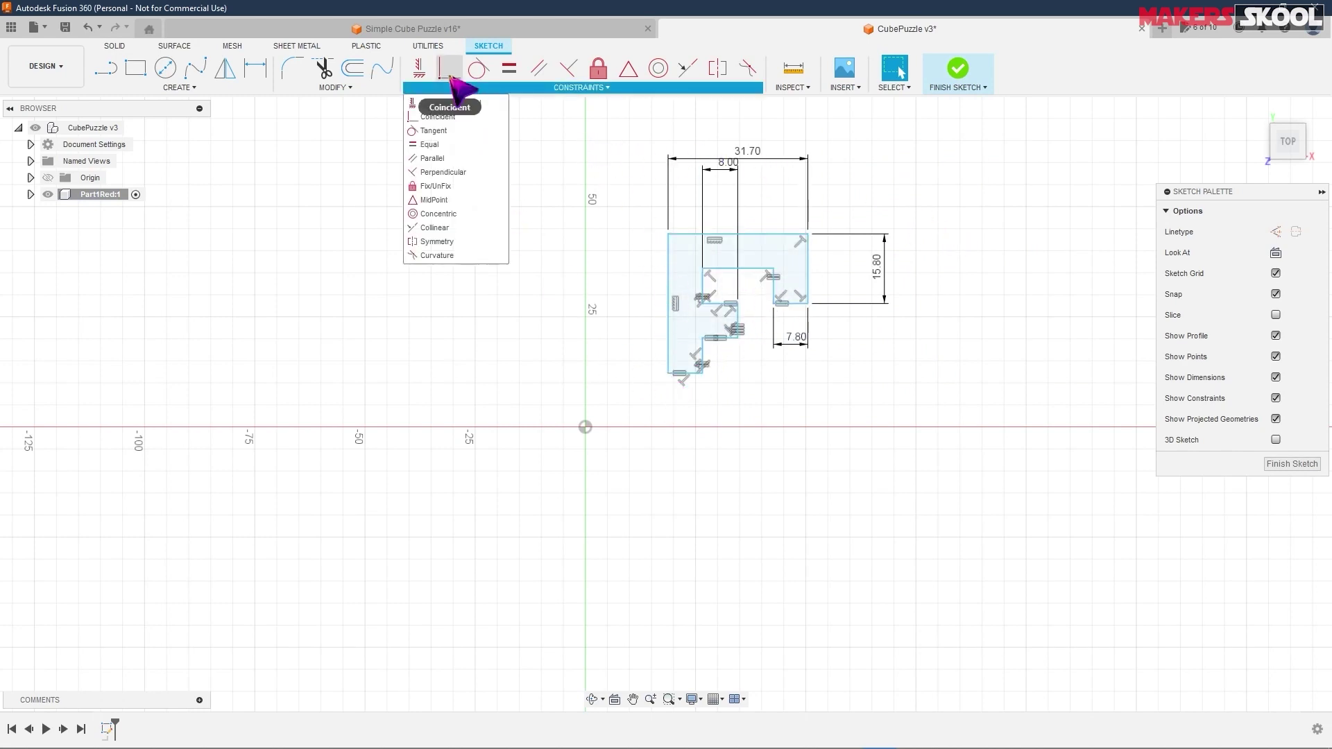
{"action": "left_click", "coordinate": [450, 70]}
{"action": "left_click", "coordinate": [667, 374]}
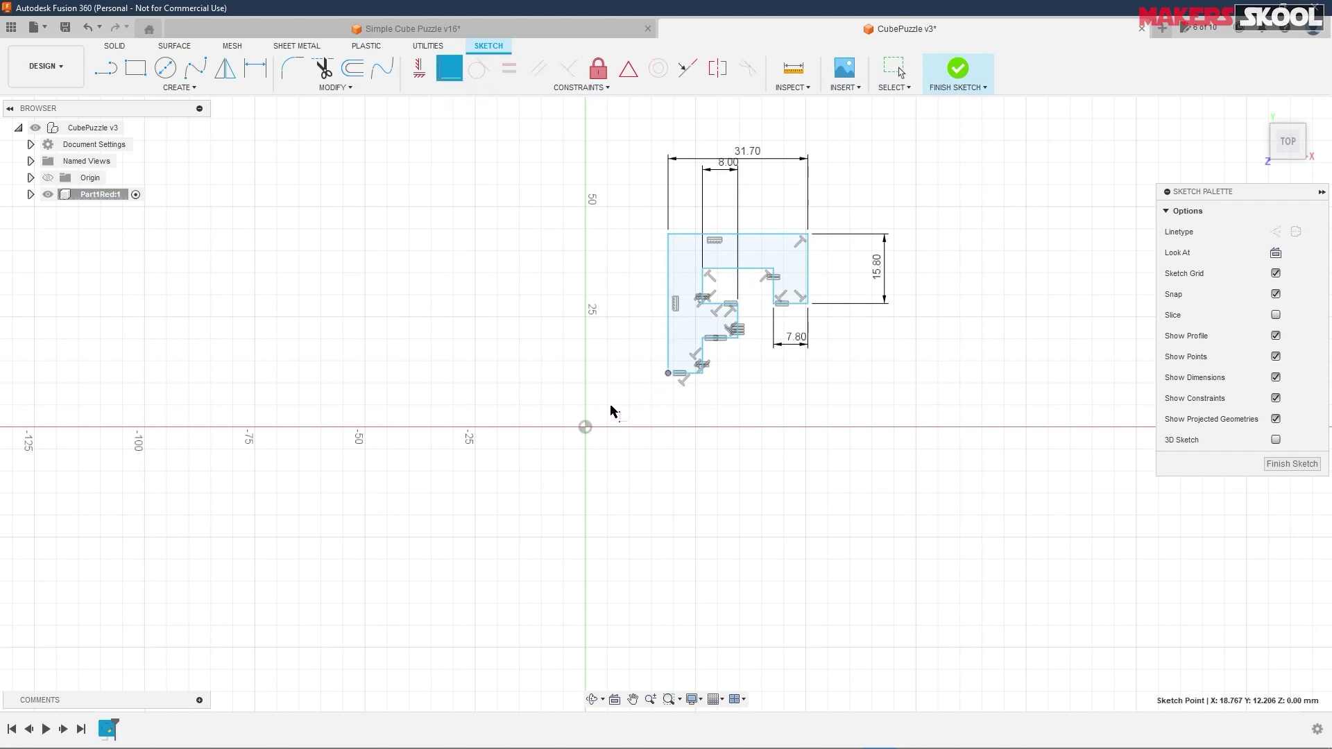
{"action": "left_click", "coordinate": [585, 428]}
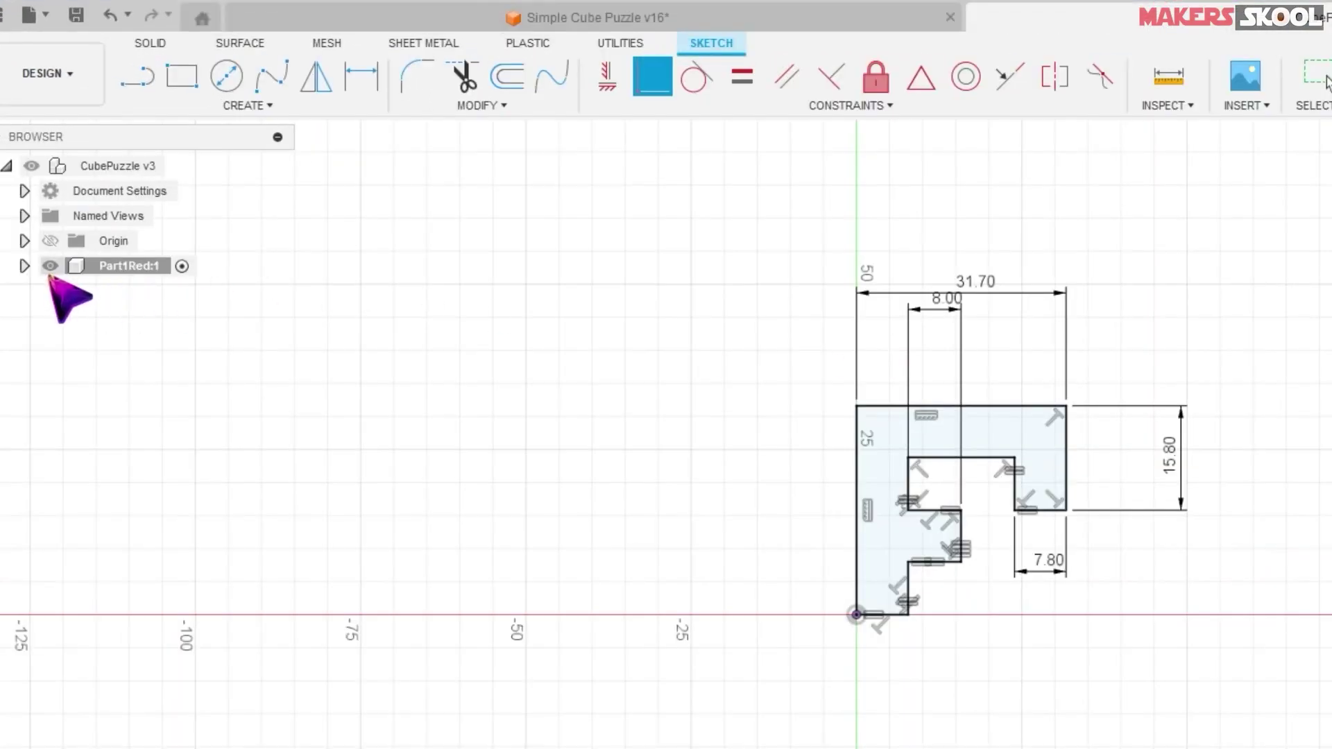
- Expand Part1Red:1 and its Sketches folder to reveal Sketch1, returning to plain selection
{"action": "left_click", "coordinate": [24, 266]}
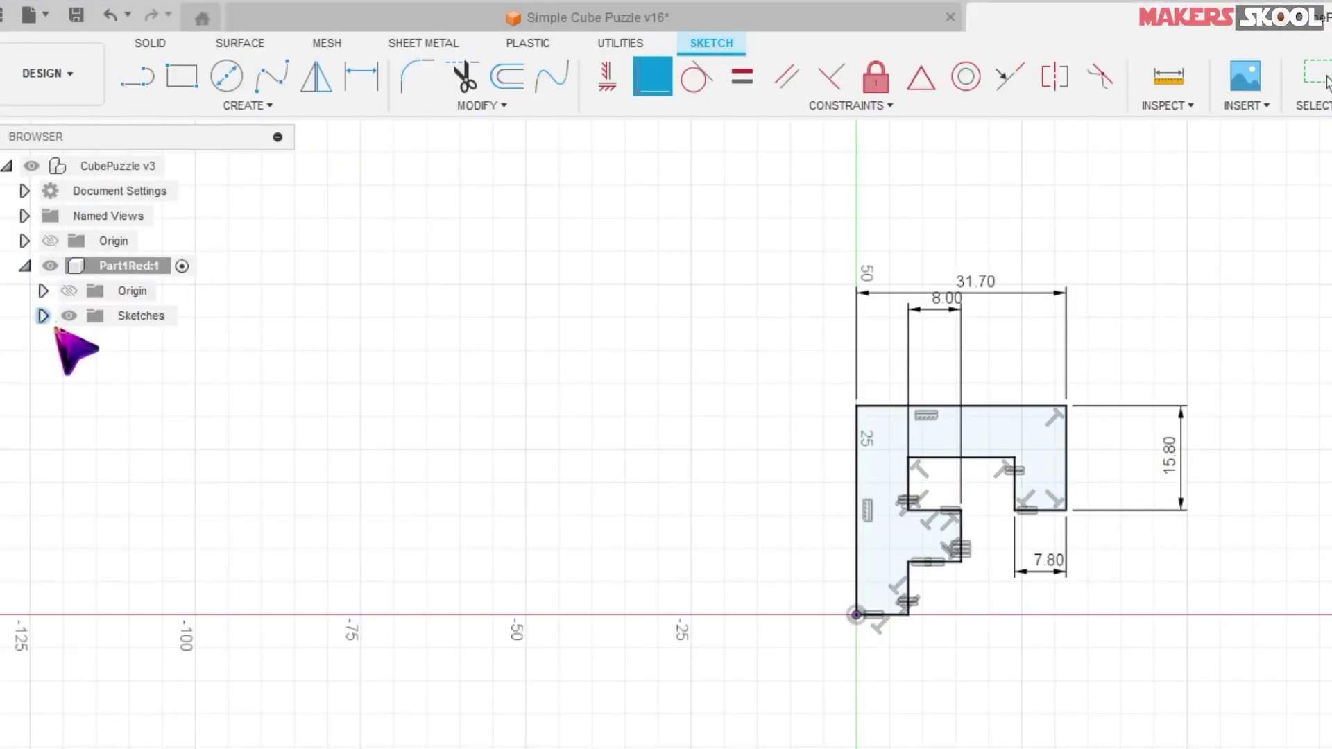
{"action": "left_click", "coordinate": [43, 316]}
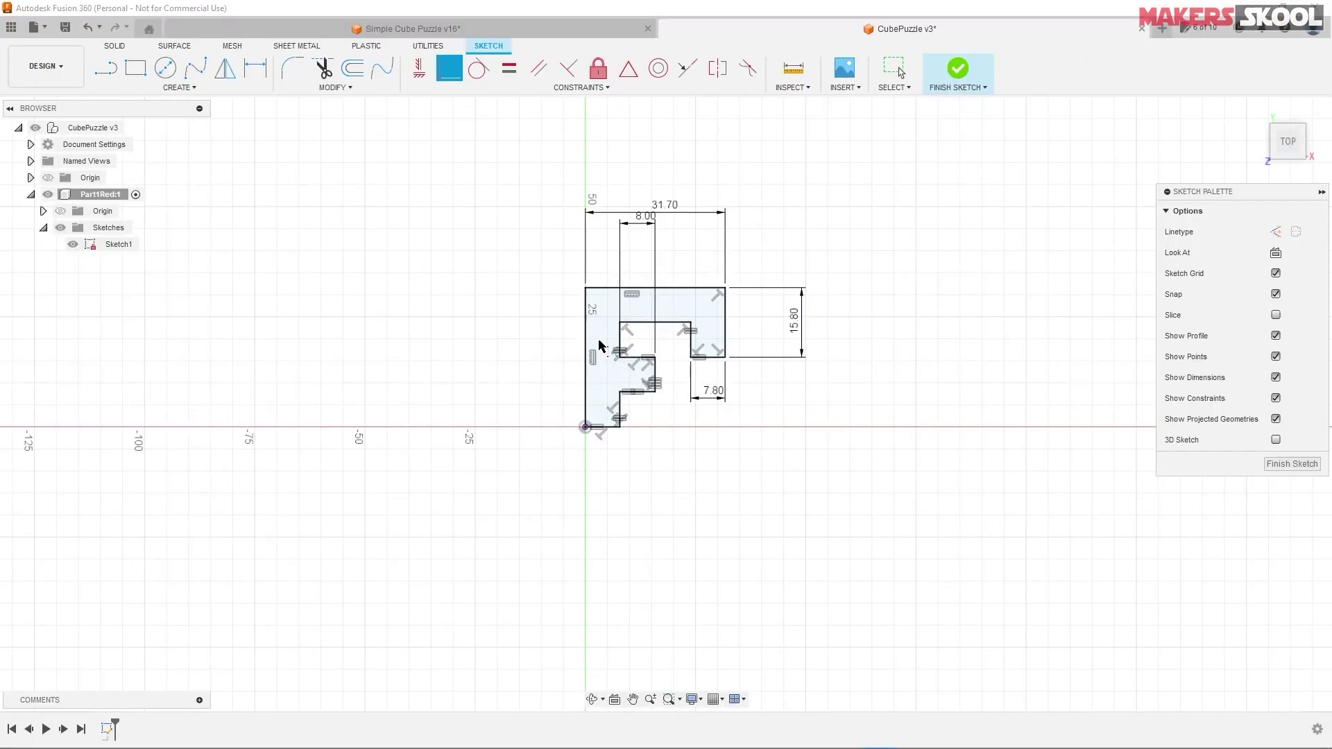
{"action": "left_click", "coordinate": [744, 272]}
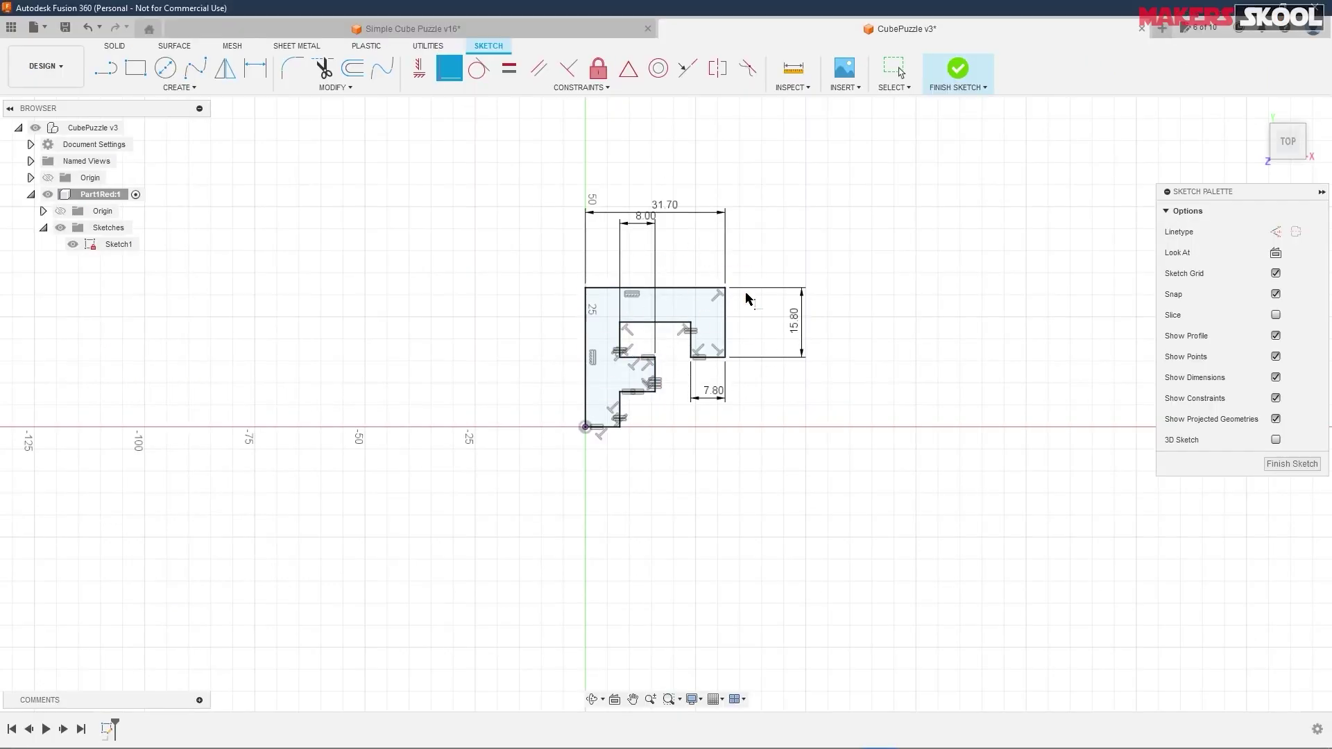
{"action": "right_click", "coordinate": [893, 310]}
{"action": "left_click", "coordinate": [892, 363]}
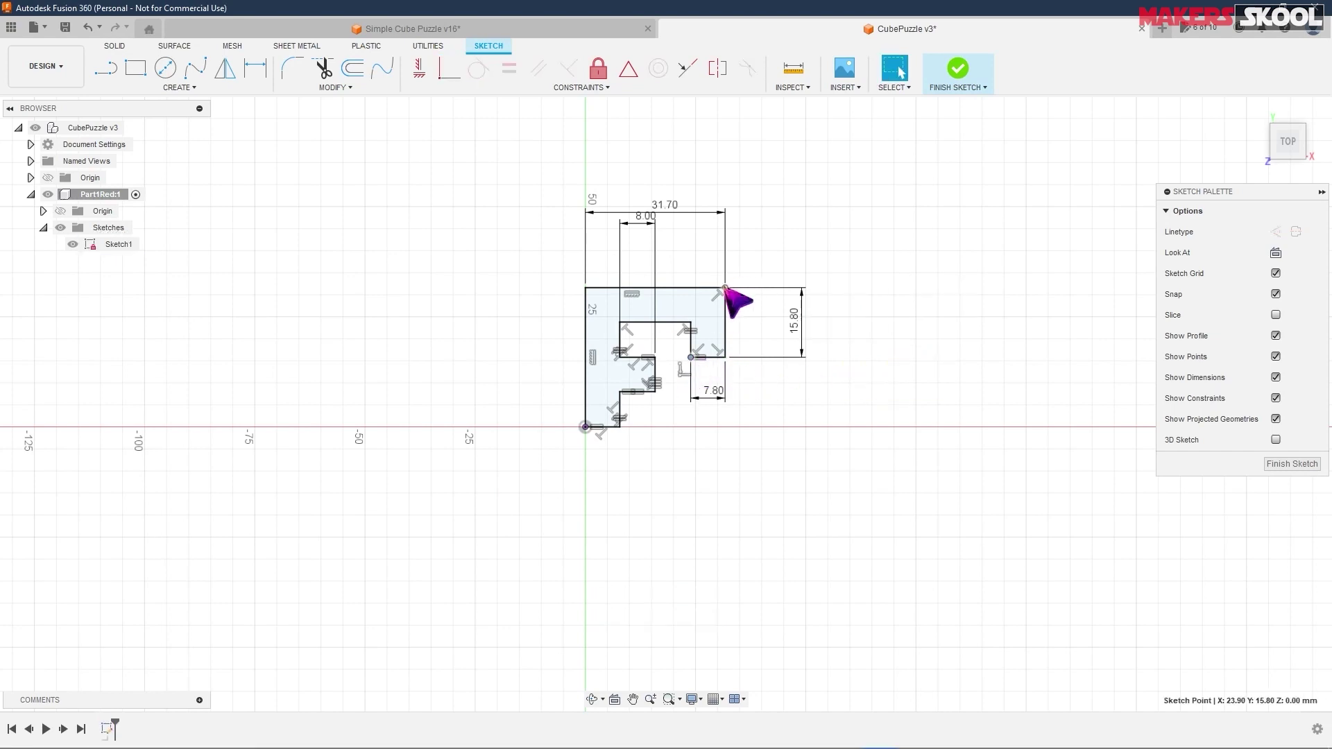
- Drag lines and corners to confirm the profile is locked, then finish Sketch1
{"action": "left_click", "coordinate": [599, 288]}
{"action": "left_click", "coordinate": [569, 280]}
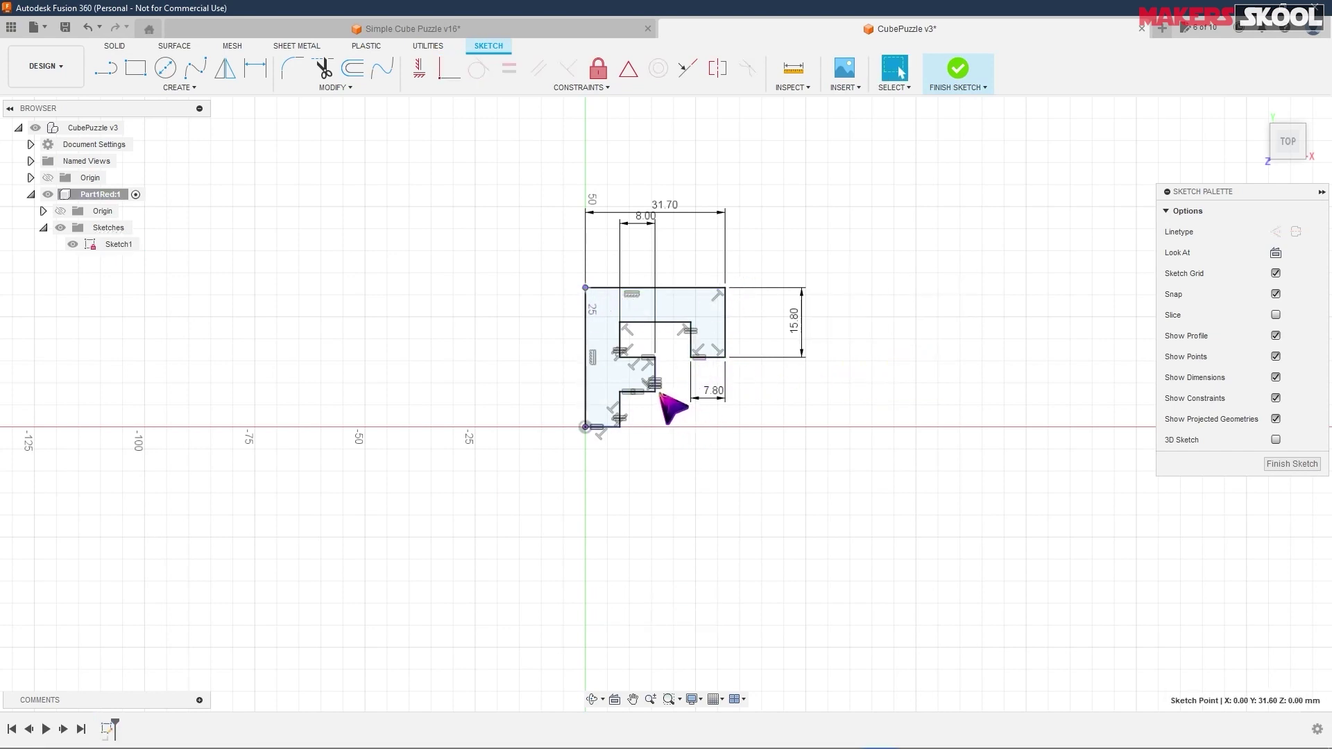
{"action": "mouse_move", "coordinate": [655, 392]}
{"action": "left_mouse_down"}
{"action": "mouse_move", "coordinate": [664, 401]}
{"action": "mouse_move", "coordinate": [654, 359]}
{"action": "left_mouse_up"}
{"action": "left_click", "coordinate": [665, 352]}
{"action": "left_click_drag", "start_coordinate": [620, 427], "coordinate": [773, 430]}
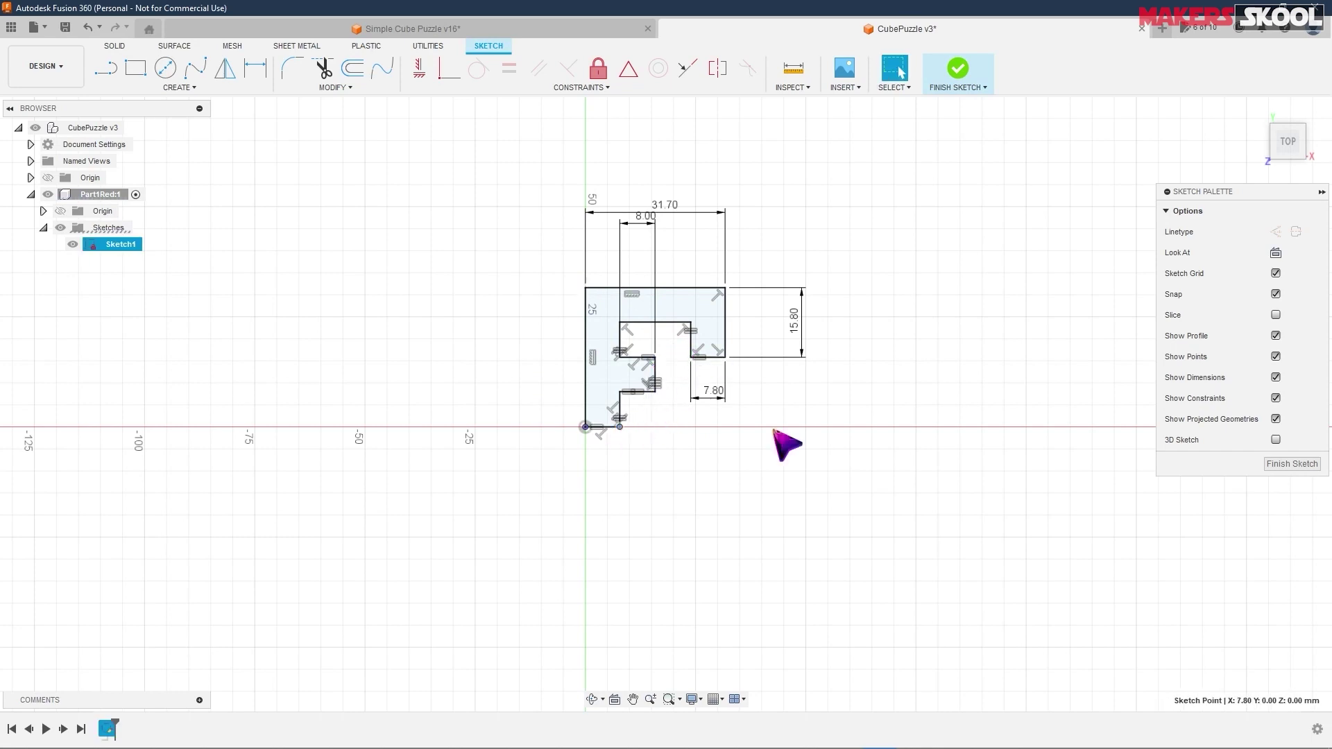
{"action": "left_click", "coordinate": [773, 430]}
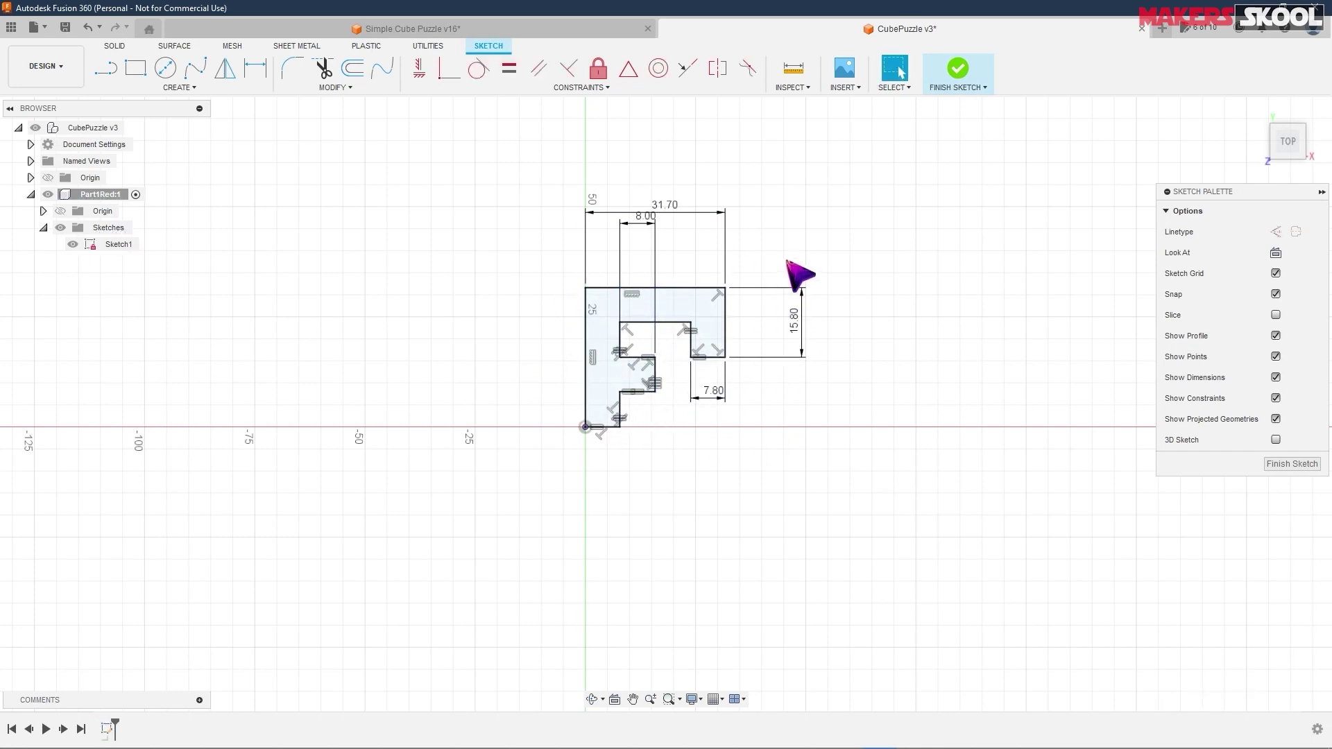
{"action": "left_click", "coordinate": [955, 78]}
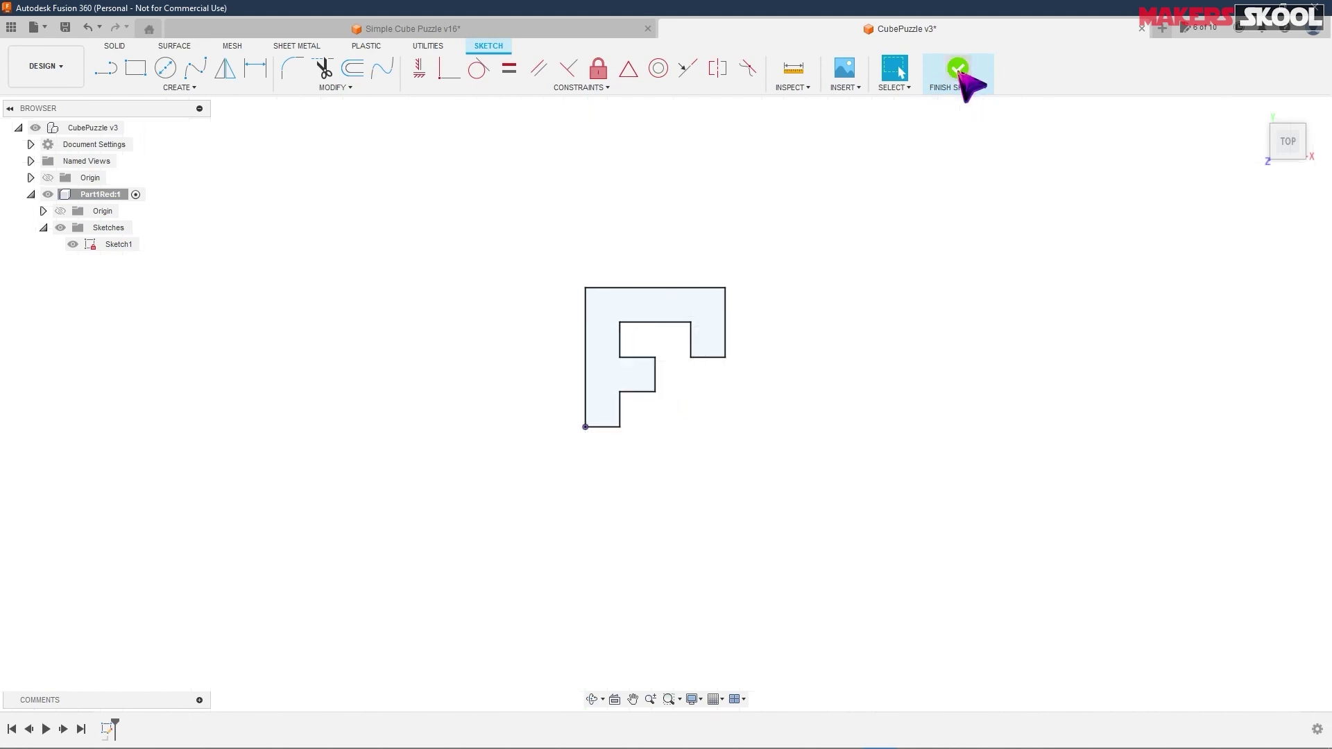
- Extrude the F-shaped profile 7.8 mm thick, per the Part 1 Red drawing
{"action": "mouse_move", "coordinate": [833, 173]}
{"action": "middle_mouse_down", "text": "shift"}
{"action": "mouse_move", "coordinate": [811, 346]}
{"action": "mouse_move", "coordinate": [782, 315]}
{"action": "mouse_move", "coordinate": [793, 343]}
{"action": "middle_mouse_up", "text": "shift"}
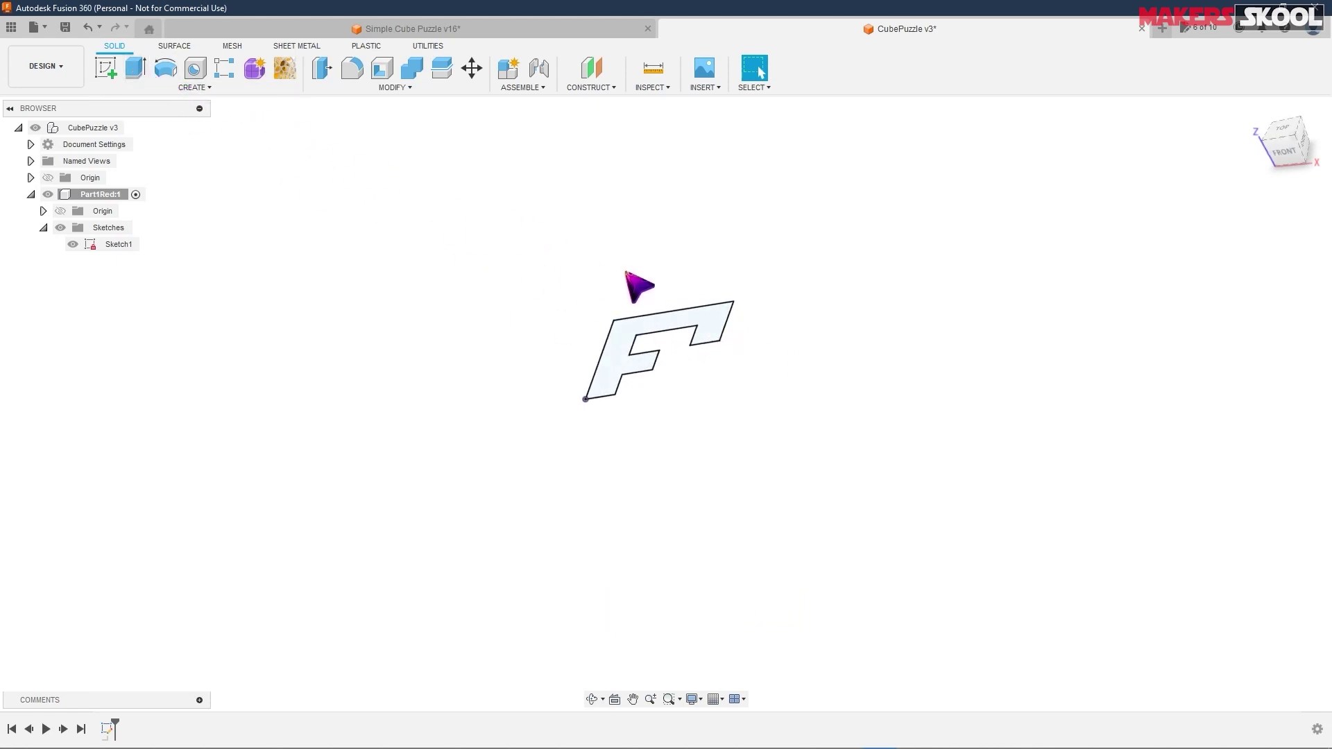
{"action": "left_click", "coordinate": [709, 322]}
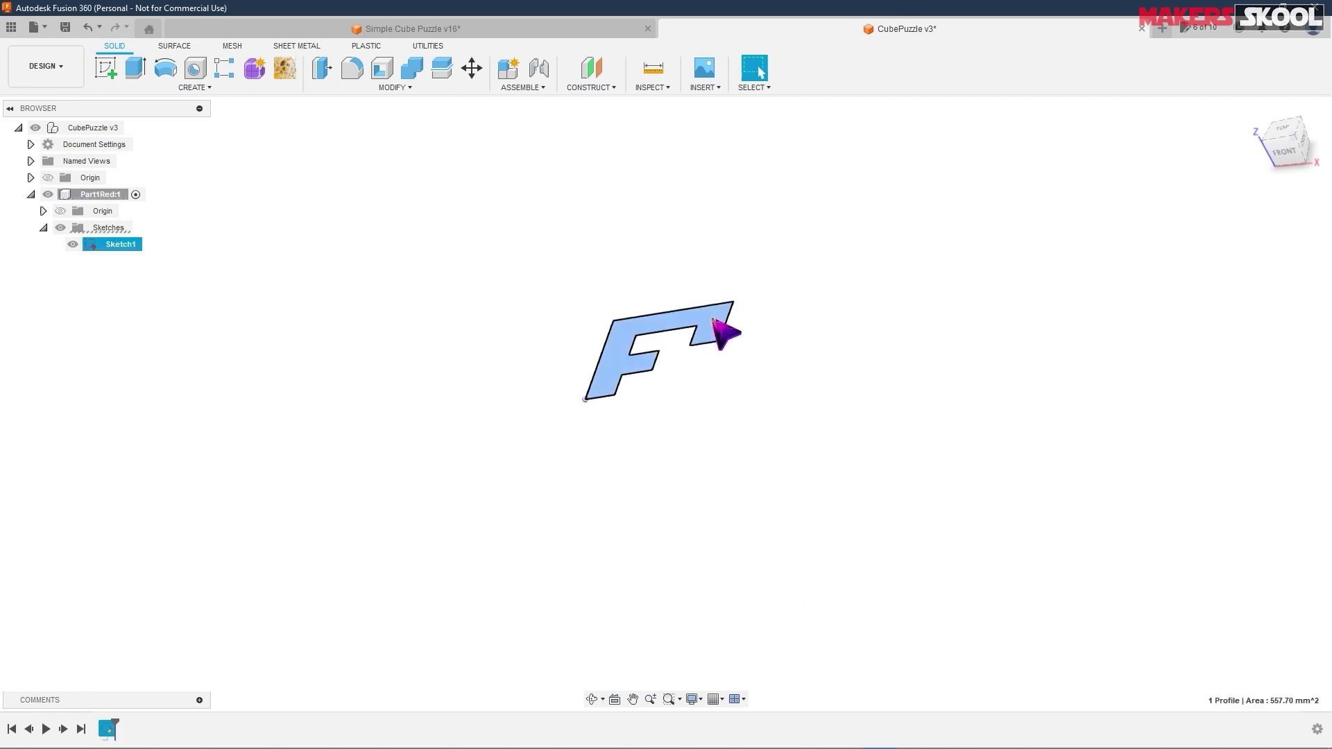
{"action": "right_click", "coordinate": [713, 321]}
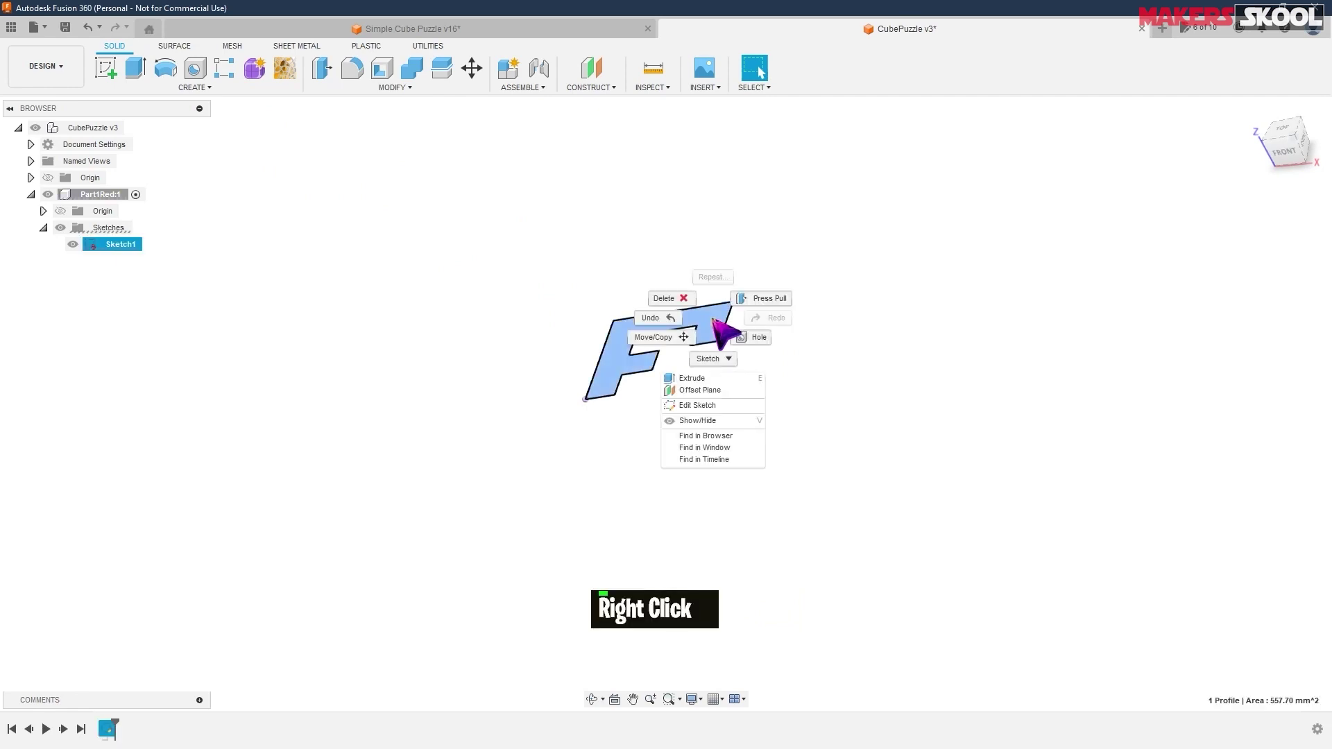
{"action": "left_click", "coordinate": [693, 380]}
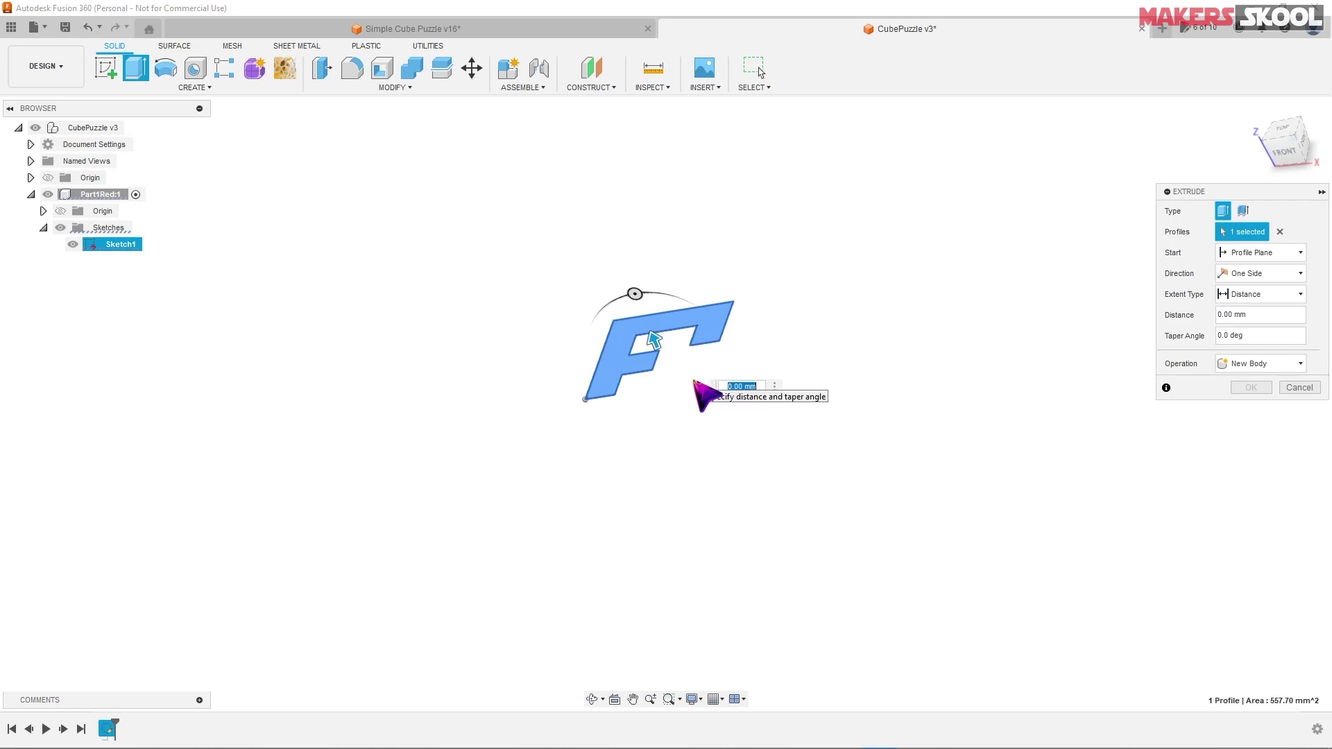
{"action": "left_click_drag", "start_coordinate": [652, 340], "coordinate": [639, 305]}
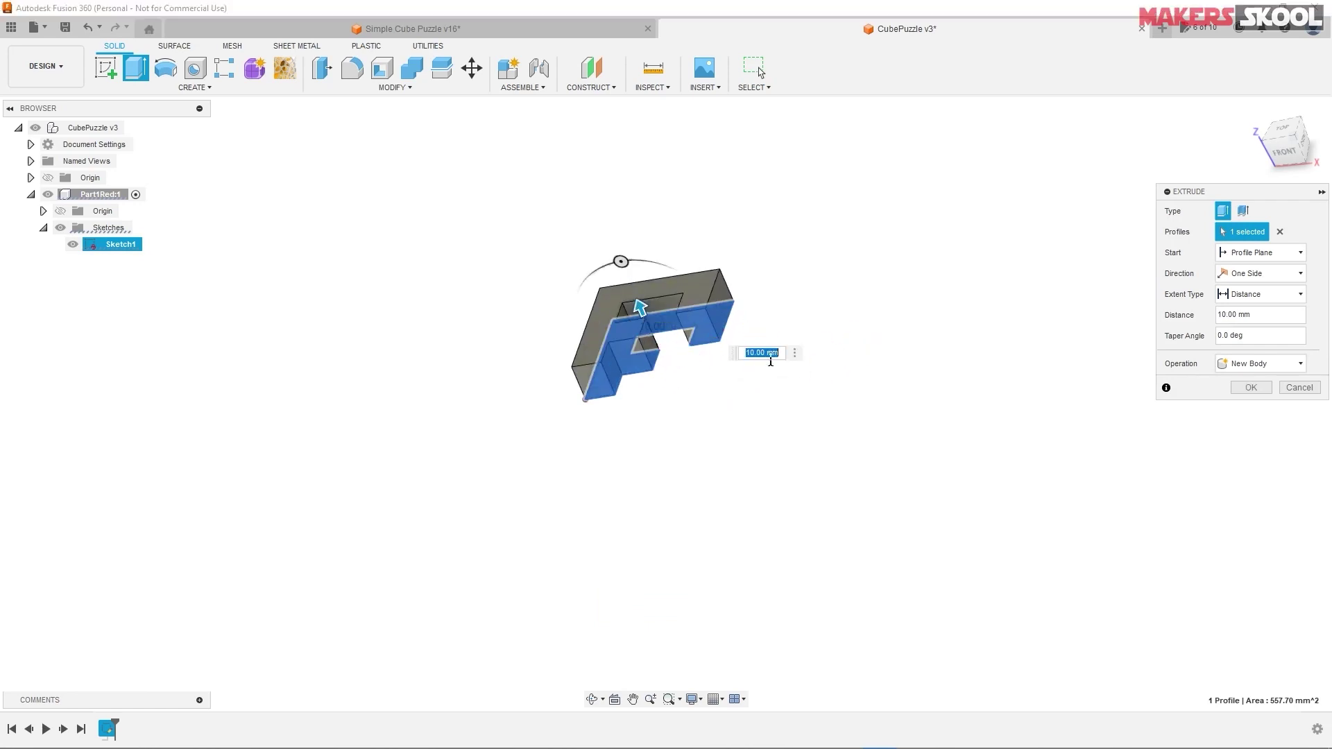
{"action": "key", "text": "alt+Tab"}
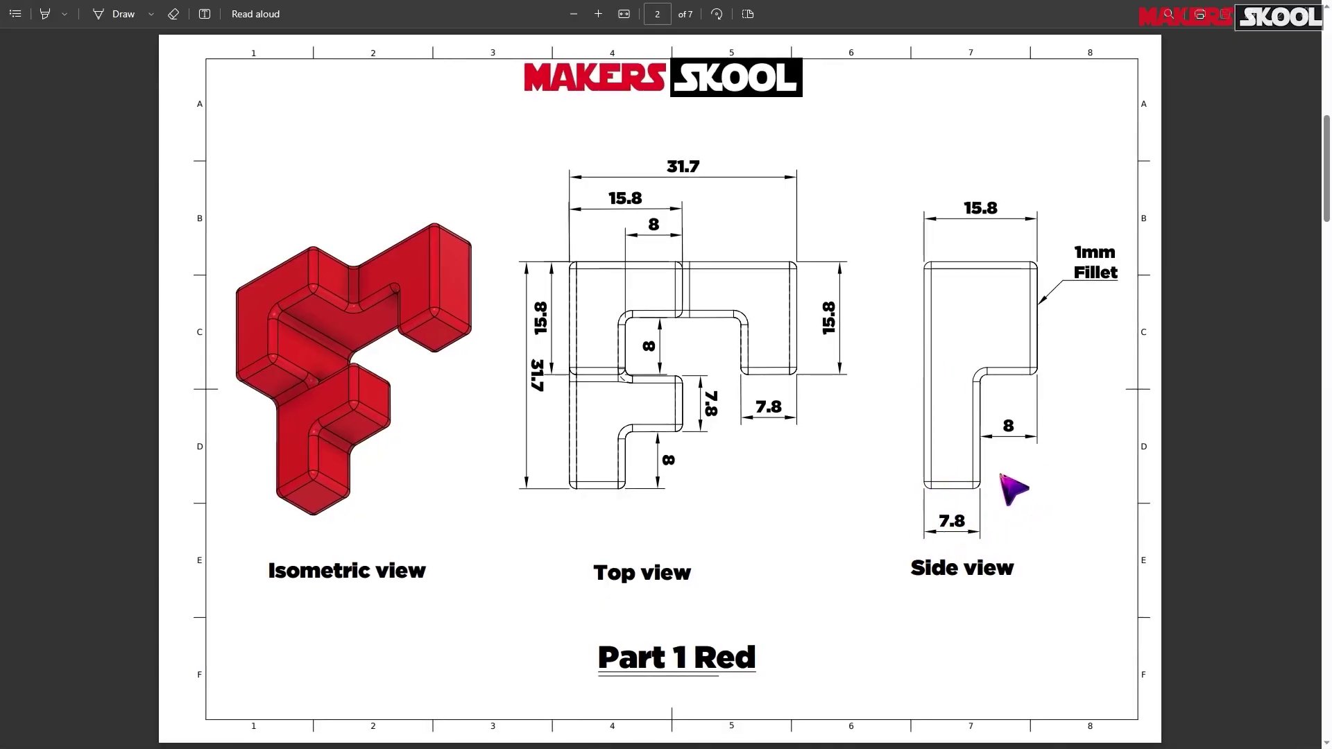
{"action": "key", "text": "alt+Tab"}
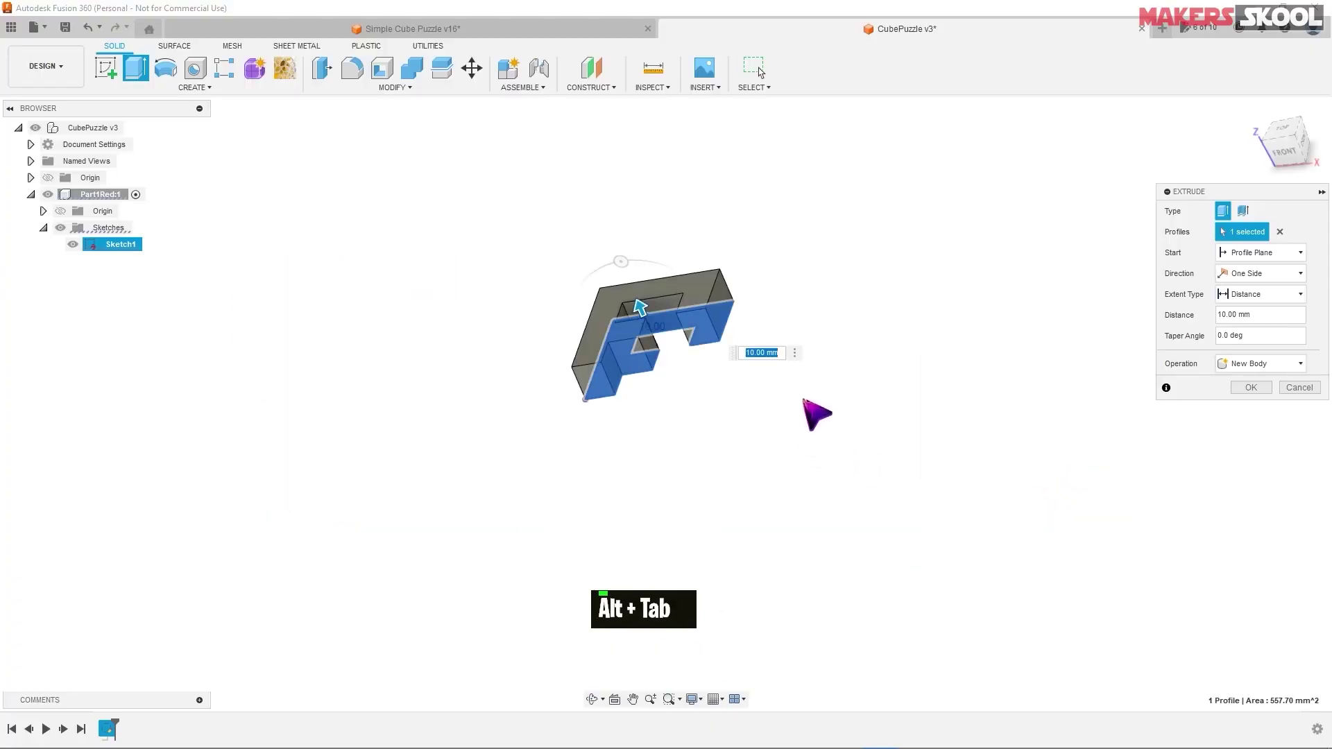
{"action": "type", "text": "7.8"}
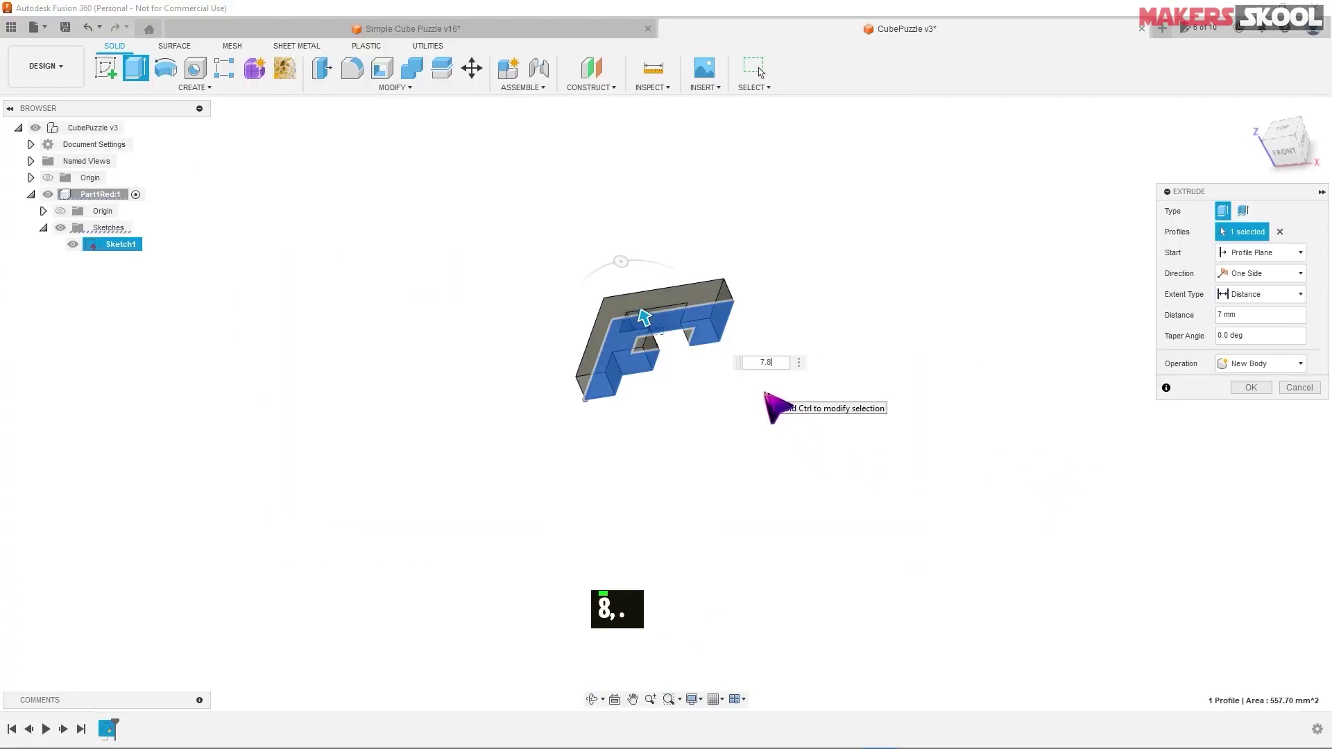
{"action": "key", "text": "Return"}
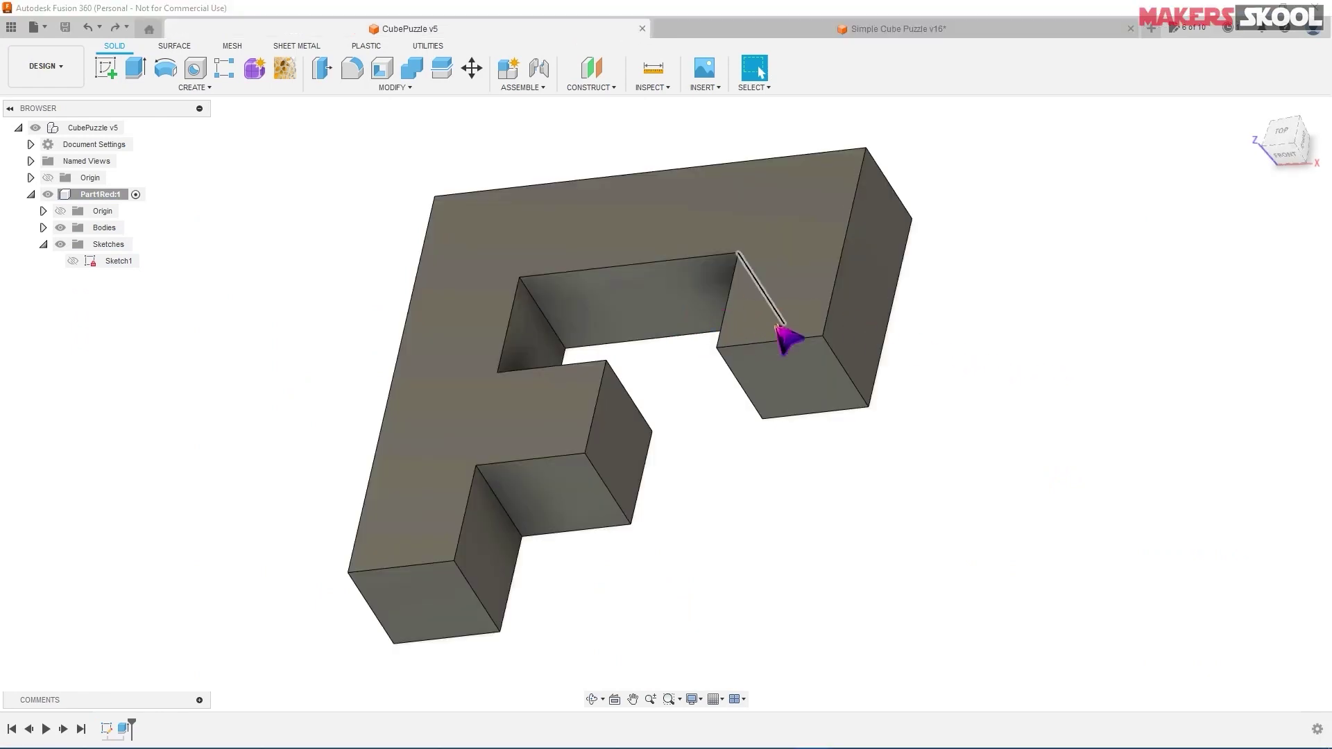
{"action": "left_click", "coordinate": [867, 30]}
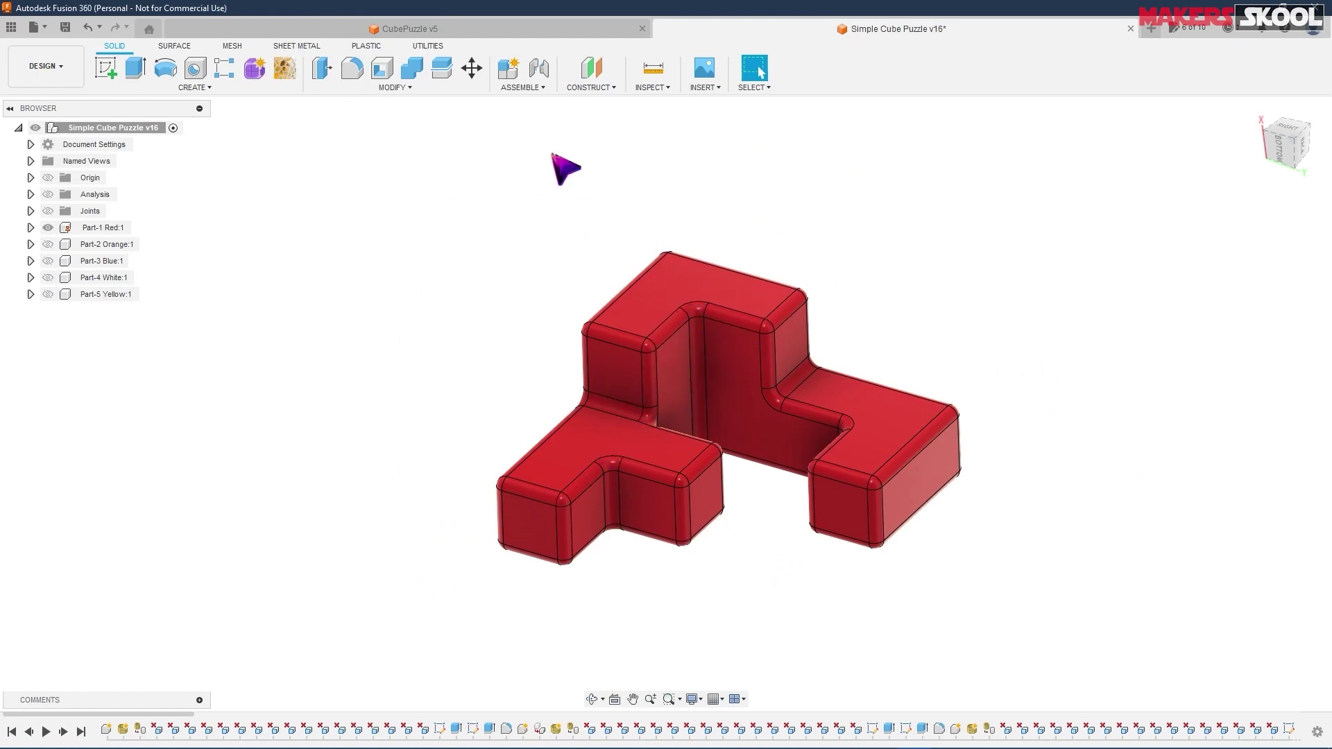
{"action": "left_click", "coordinate": [489, 32]}
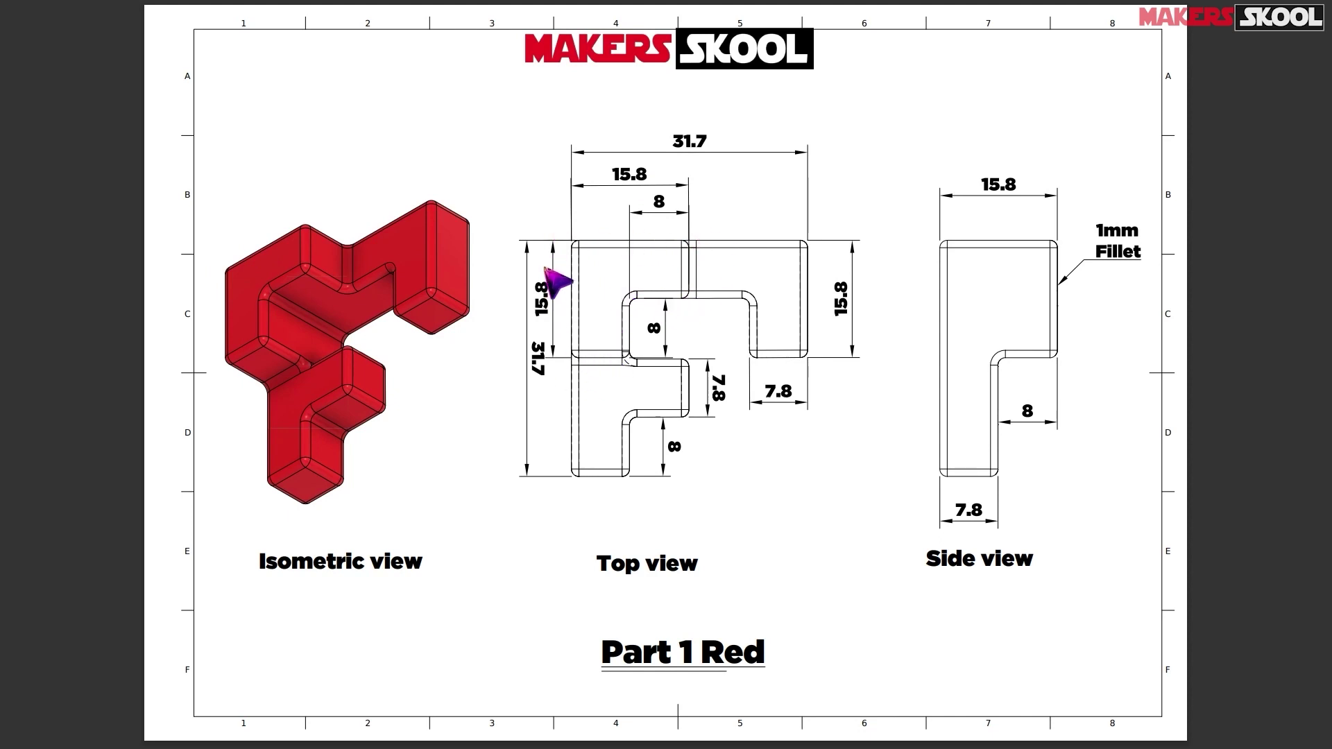
{"action": "key", "text": "alt+Tab"}
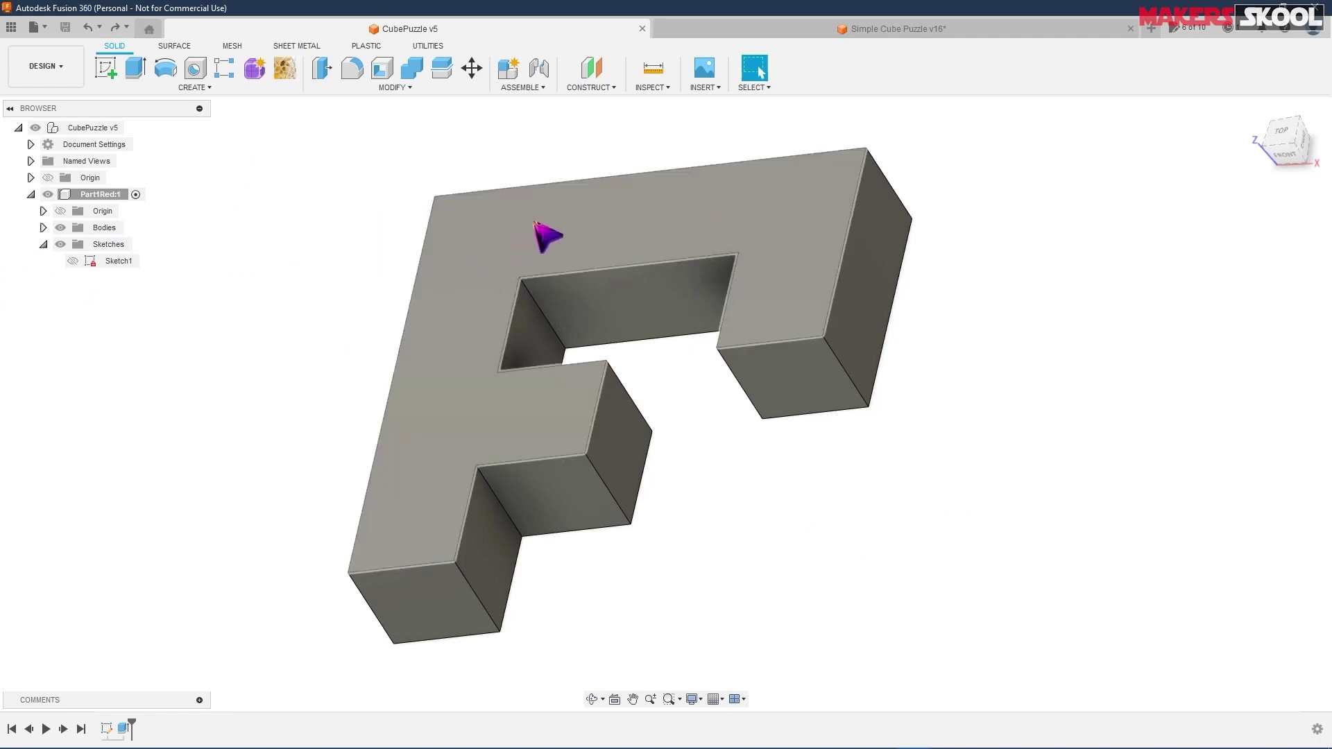
- Create a new sketch on the F-shaped part's top face
{"action": "left_click", "coordinate": [535, 223]}
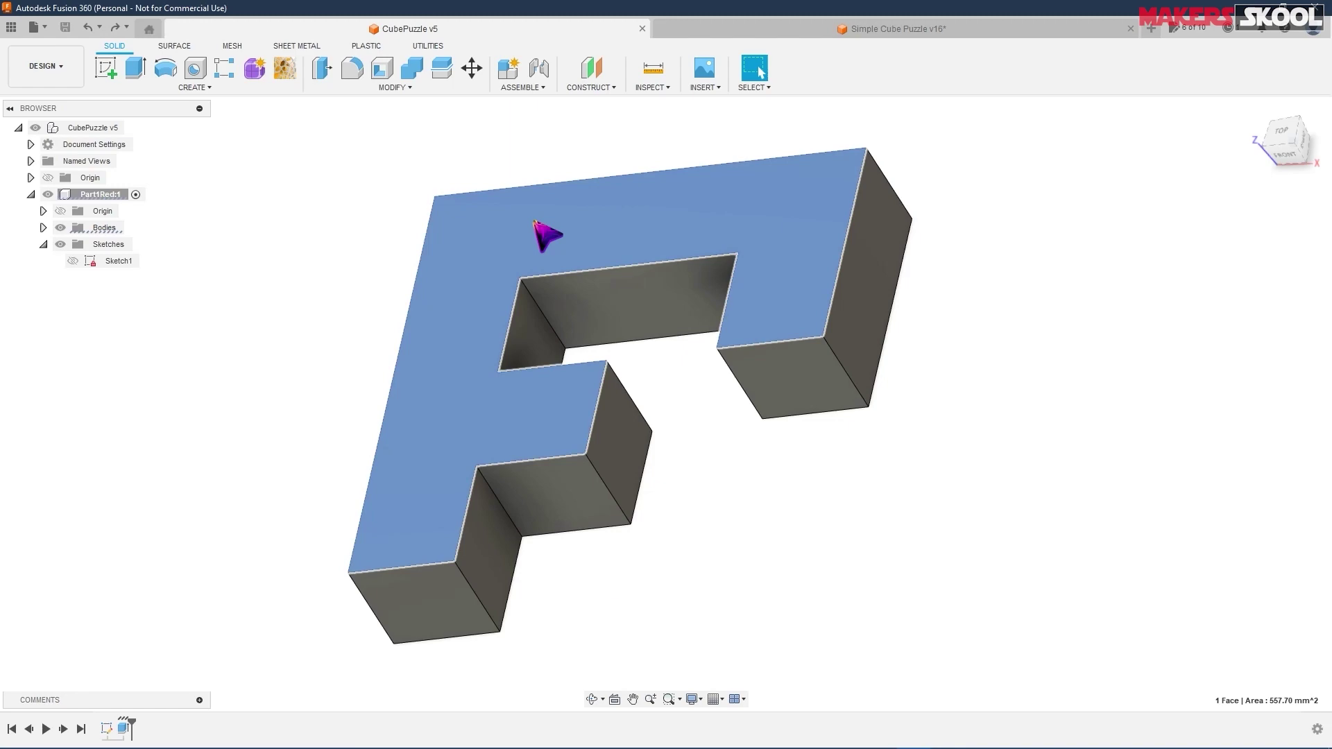
{"action": "right_click", "coordinate": [535, 222]}
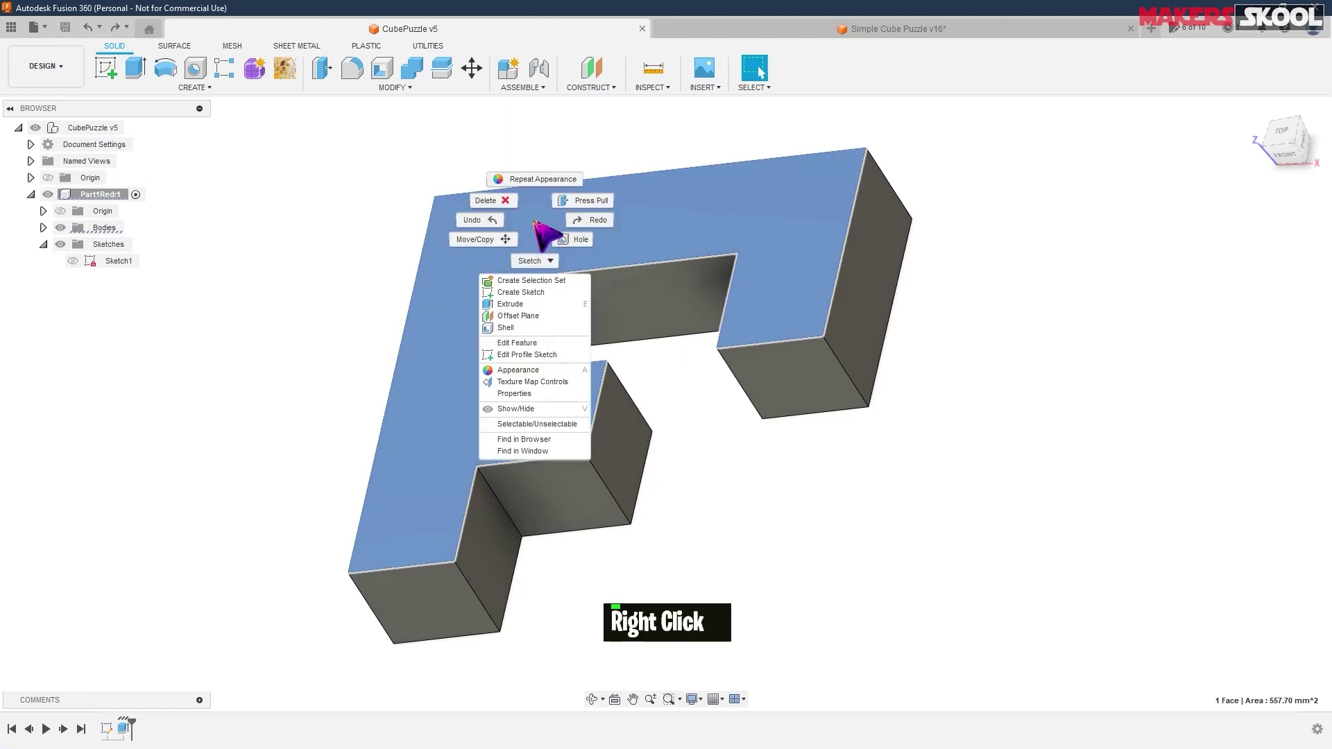
{"action": "left_click", "coordinate": [529, 292]}
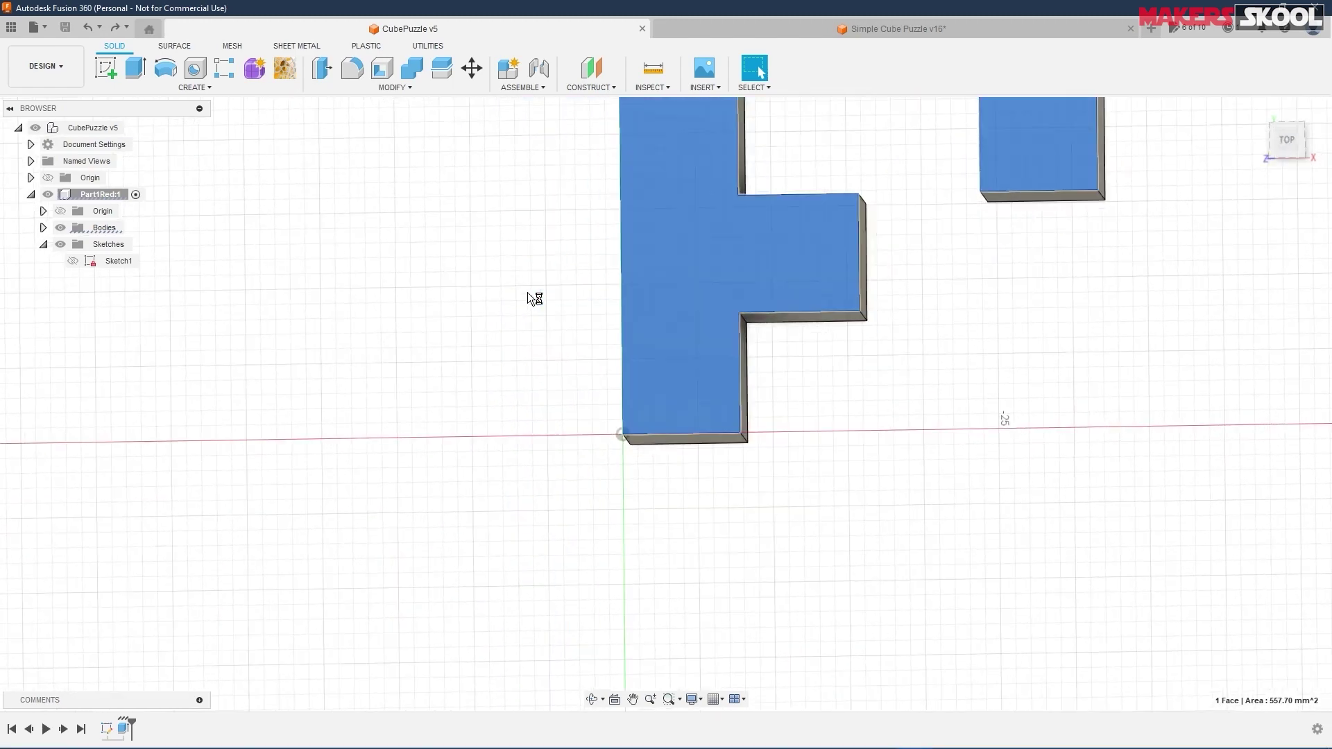
{"action": "middle_click_drag", "start_coordinate": [921, 173], "coordinate": [770, 390]}
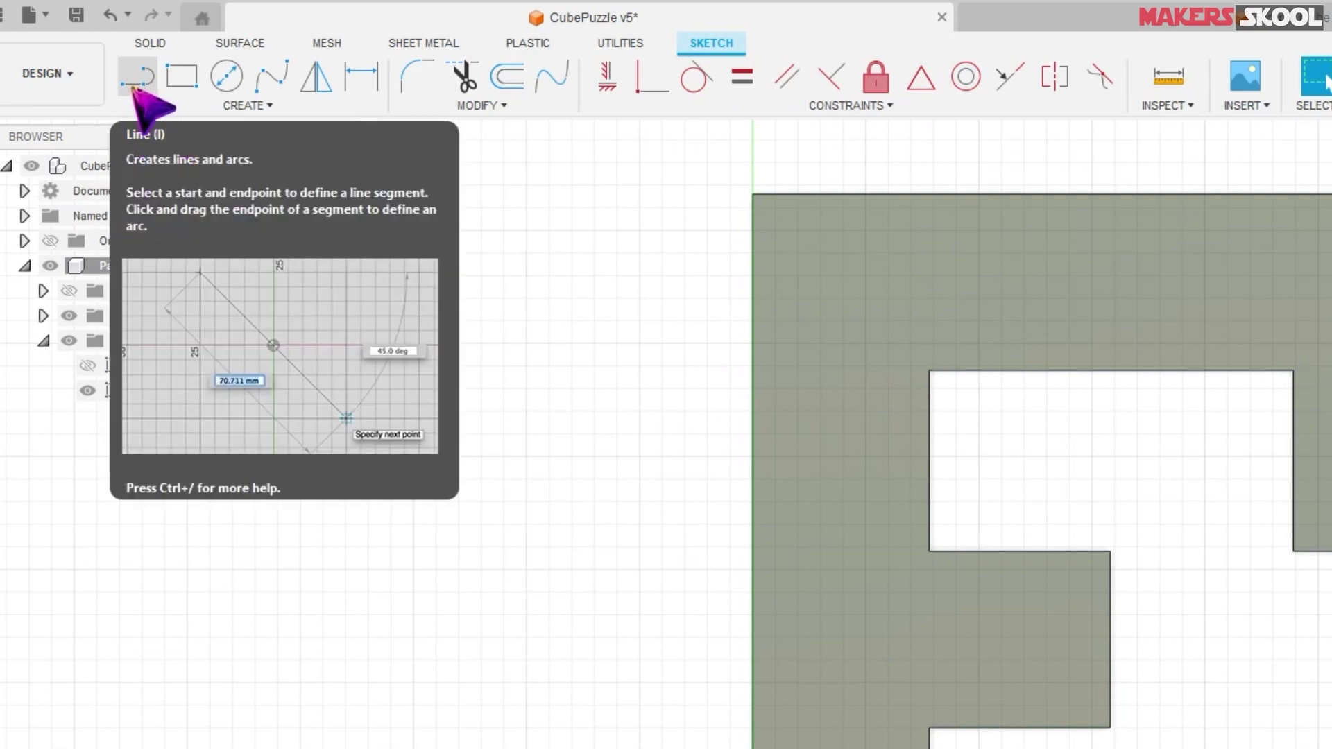
- Draw a six-segment line outlining the upper-left block along the top edge and cutout
{"action": "left_click", "coordinate": [139, 84]}
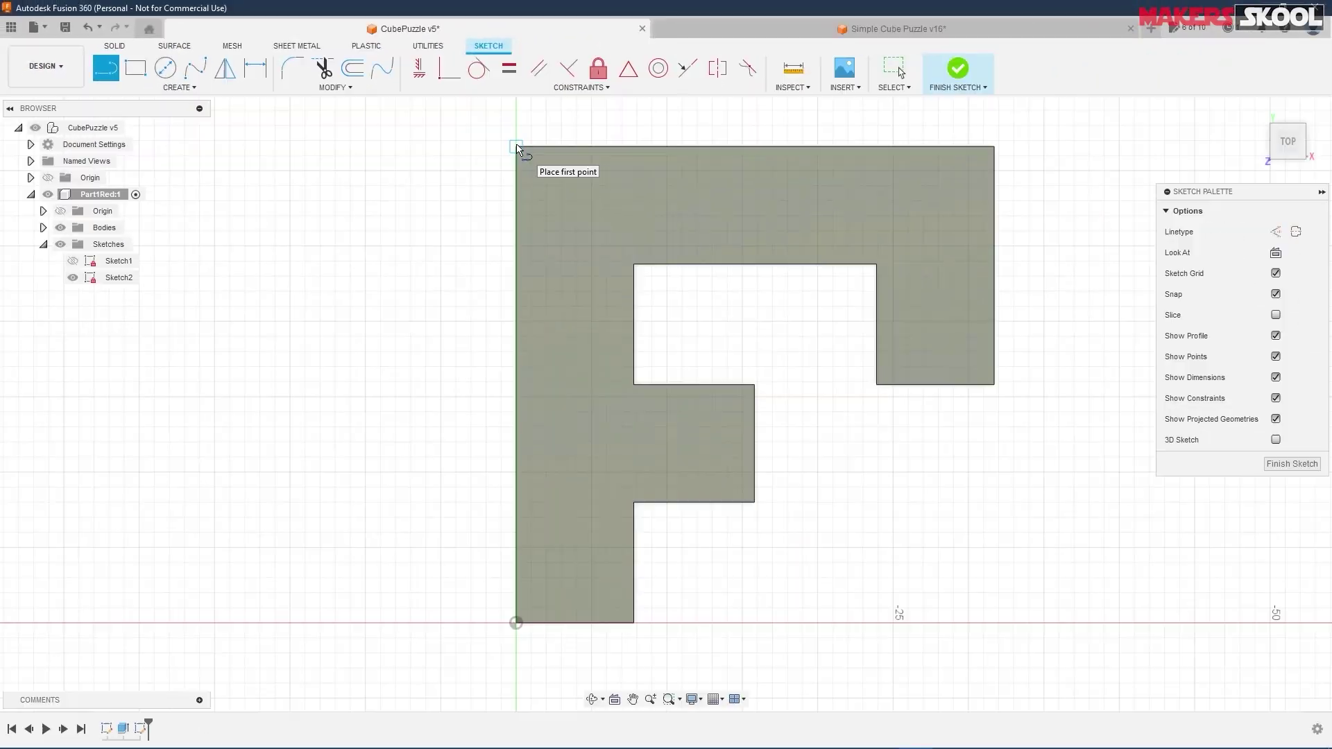
{"action": "left_click", "coordinate": [516, 146]}
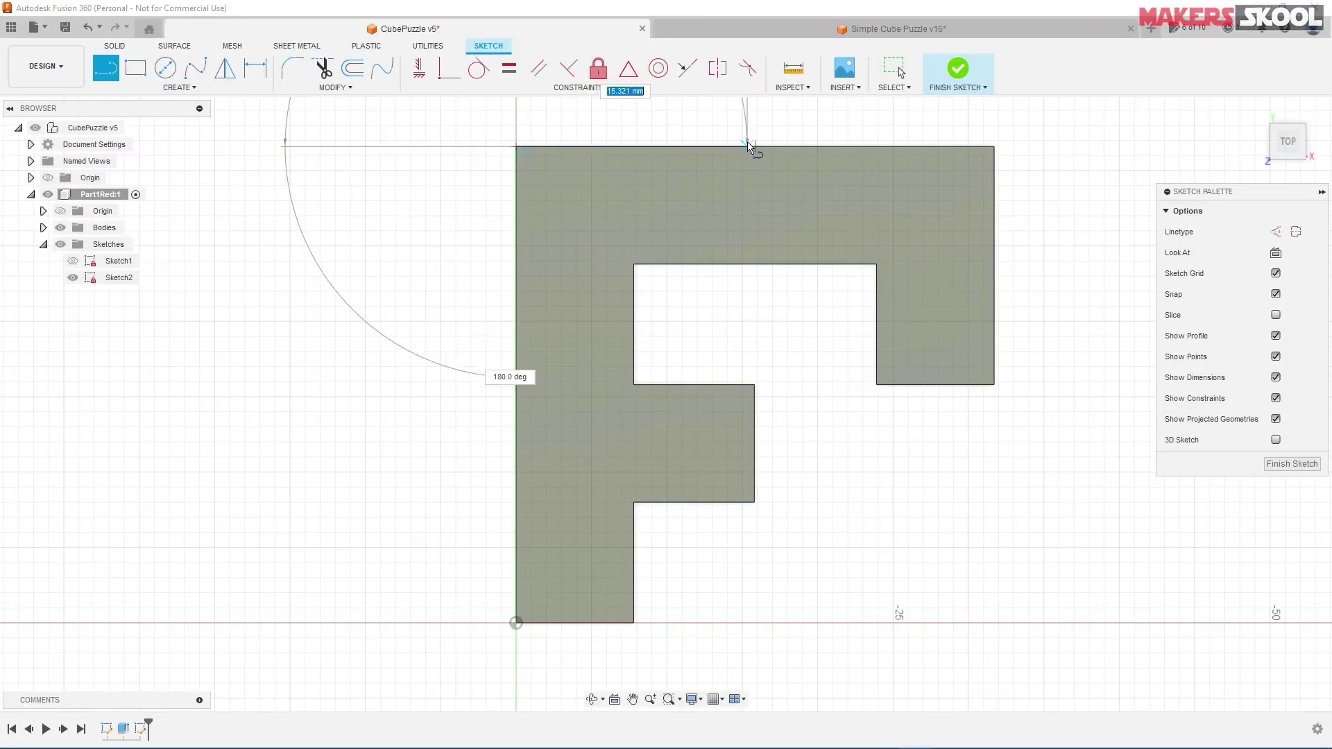
{"action": "left_click", "coordinate": [727, 146]}
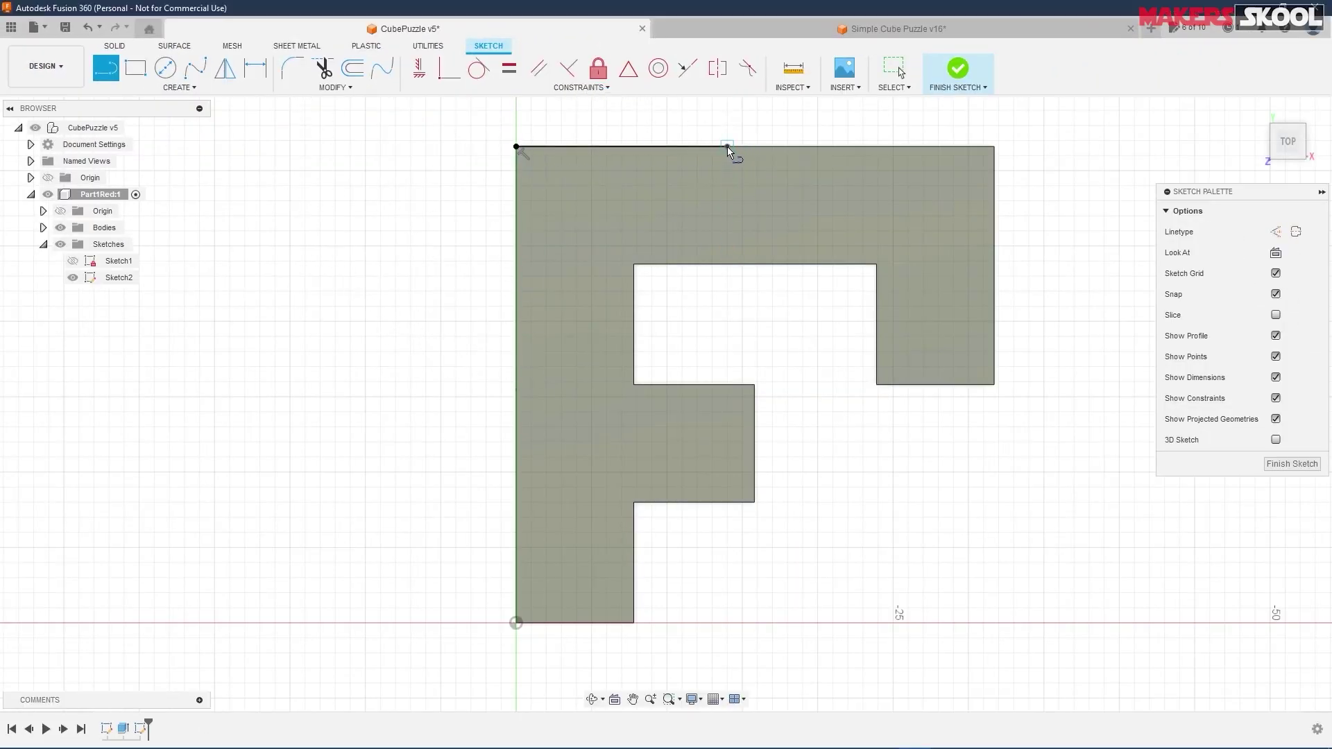
{"action": "left_click", "coordinate": [727, 264]}
{"action": "left_click", "coordinate": [634, 264]}
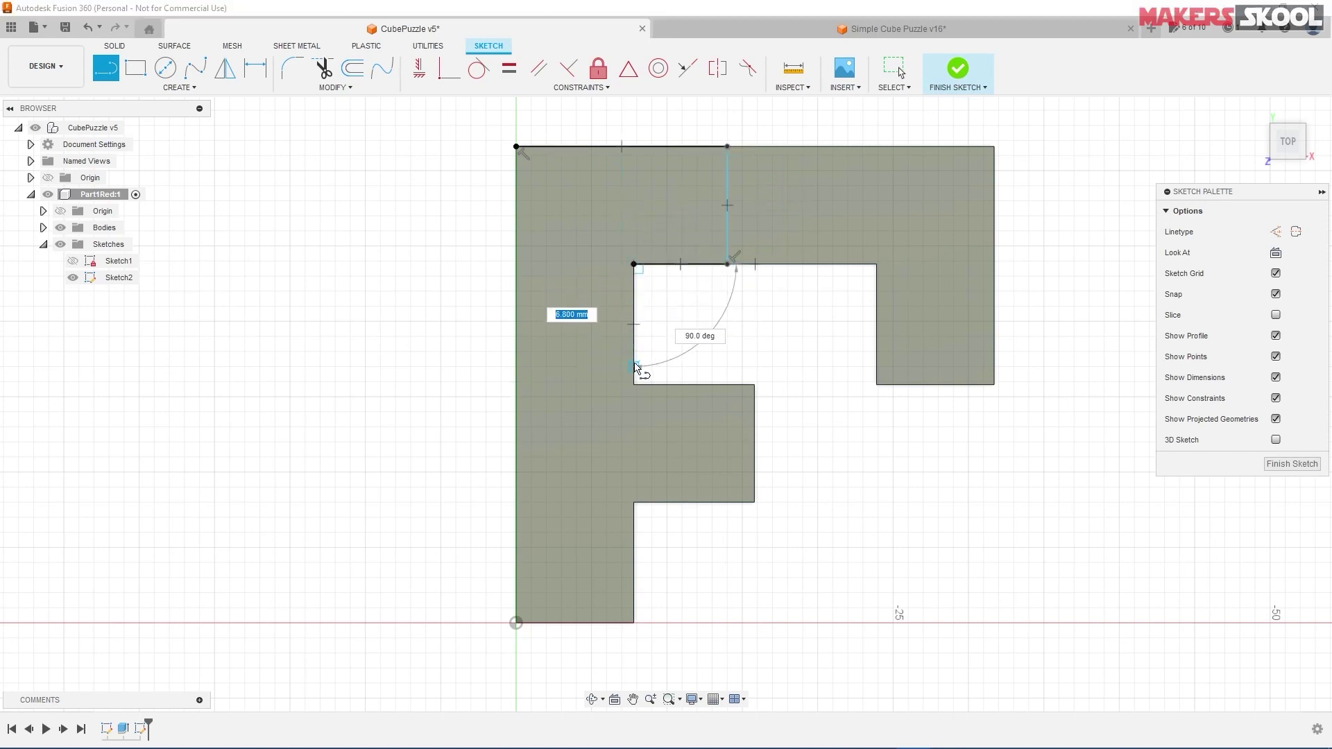
{"action": "left_click", "coordinate": [634, 351]}
{"action": "left_click", "coordinate": [516, 352]}
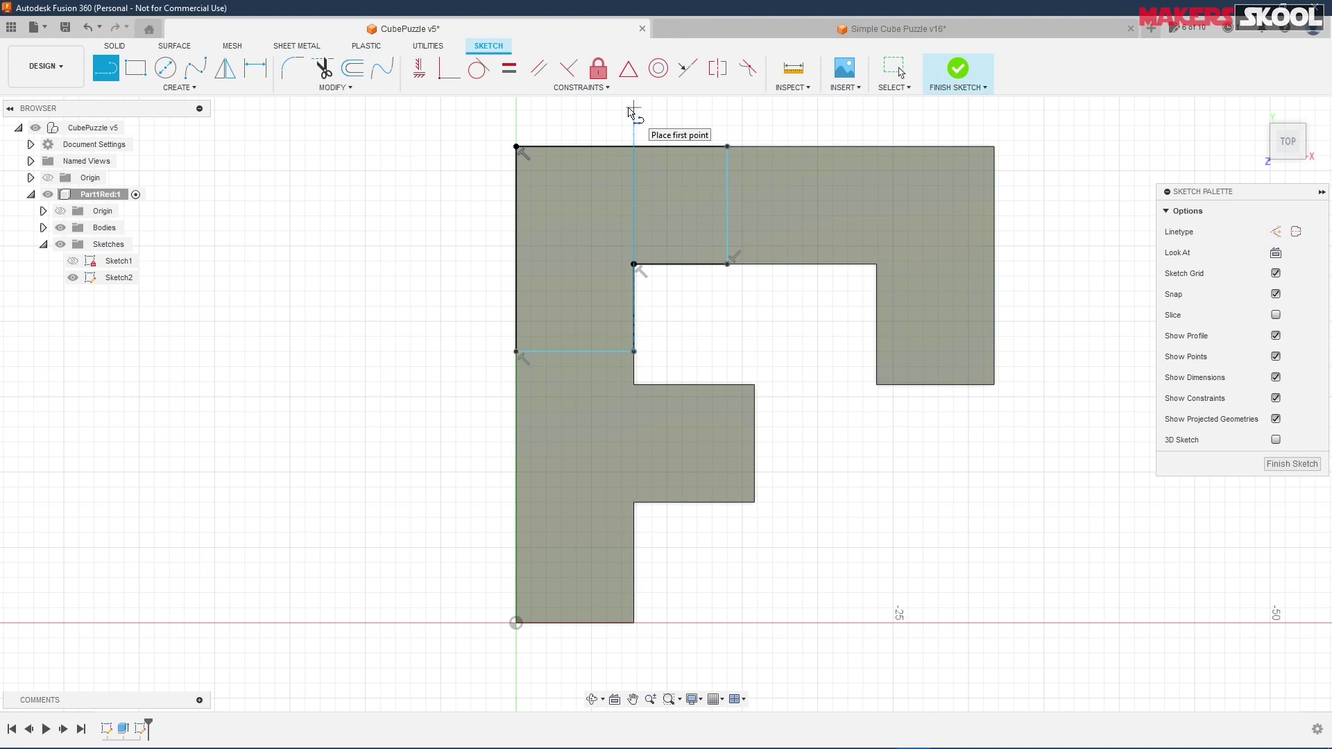
- Make the top and cutout lines horizontal and the left and inner lines vertical, per the drawing
{"action": "left_click", "coordinate": [508, 68]}
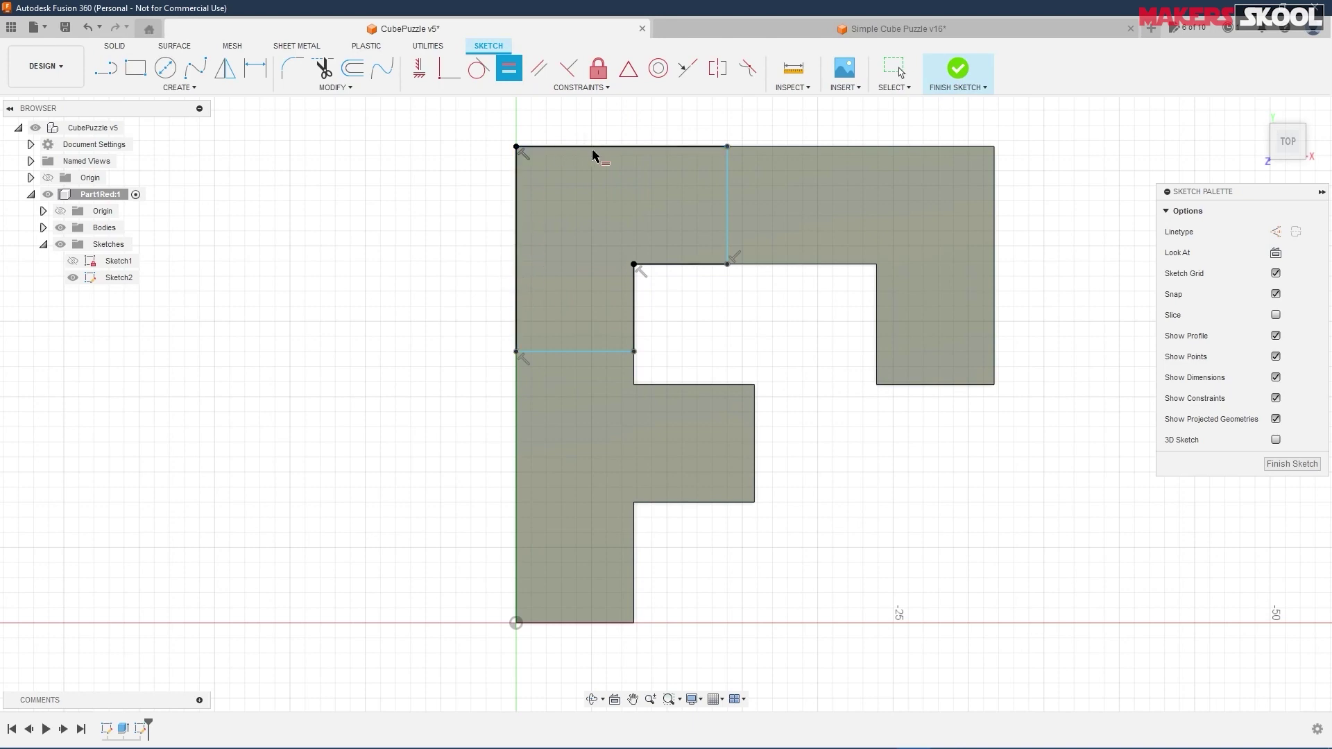
{"action": "key", "text": "alt+Tab"}
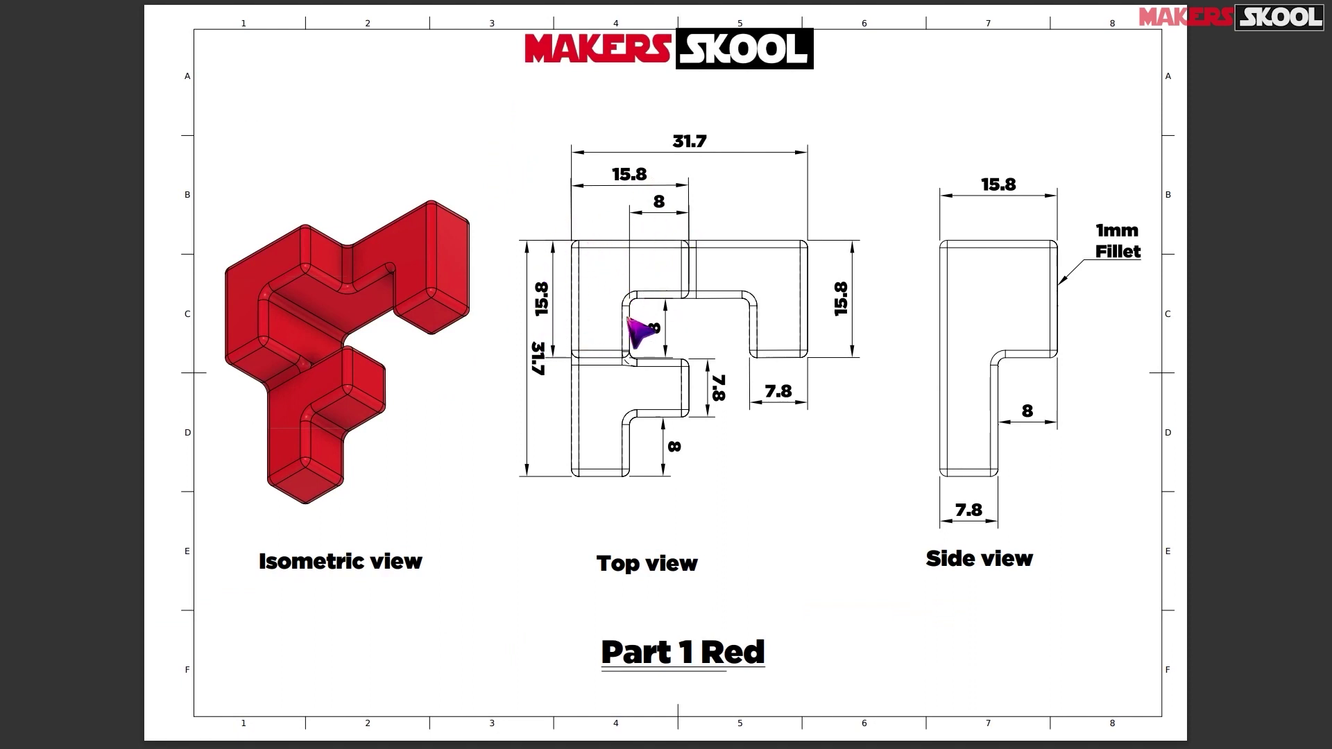
{"action": "key", "text": "alt"}
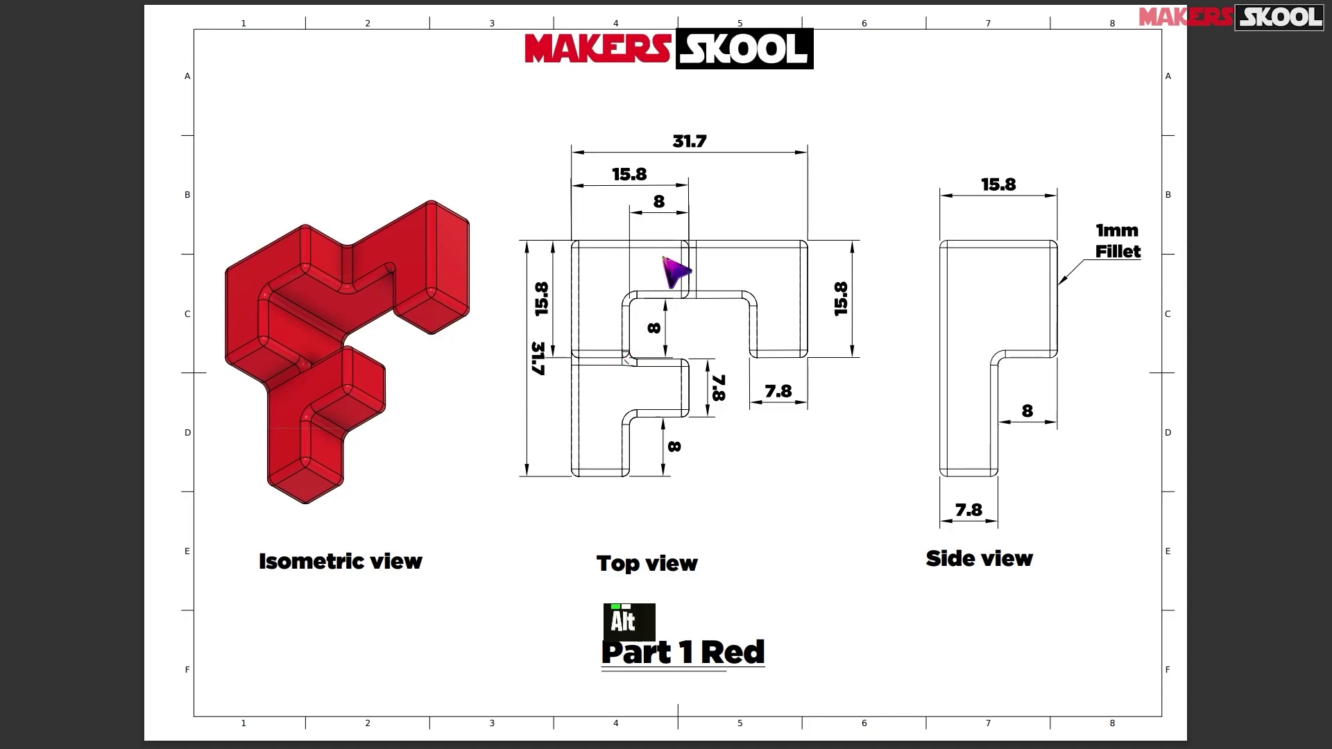
{"action": "key", "text": "alt+Tab"}
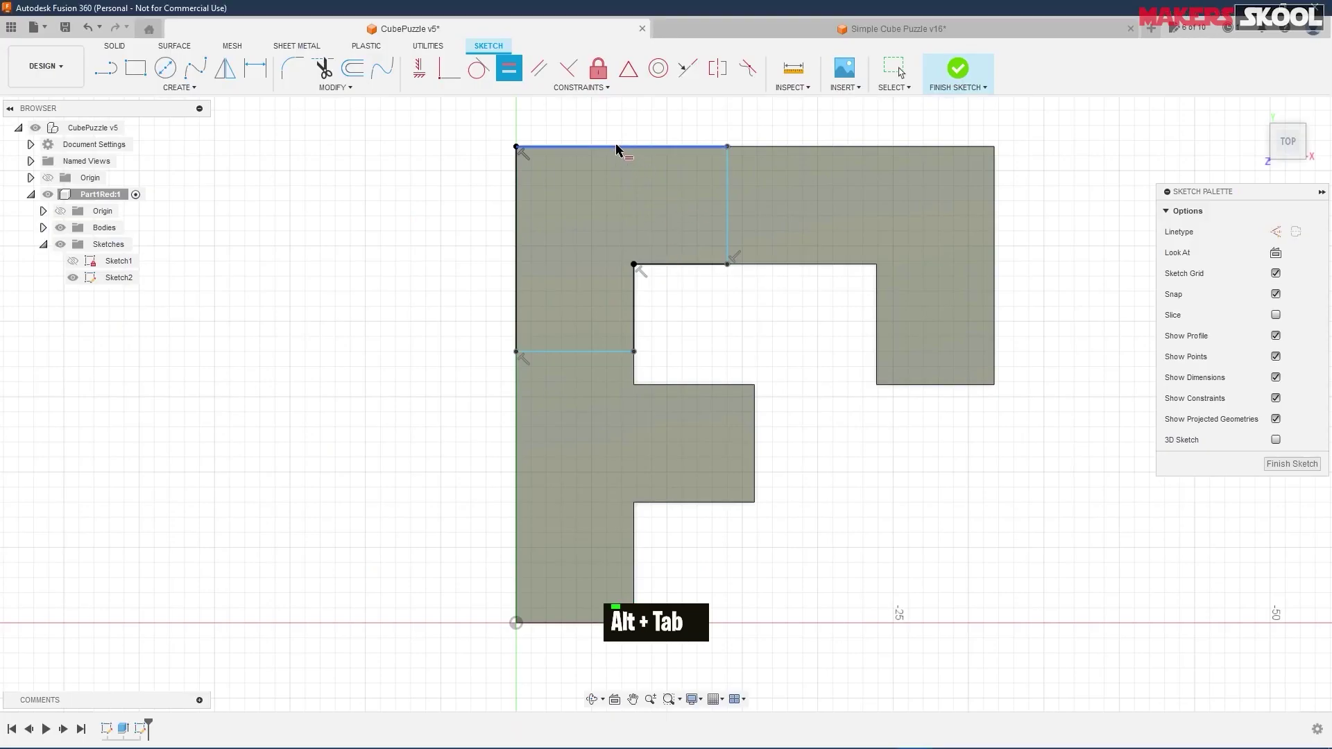
{"action": "left_click", "coordinate": [617, 147]}
{"action": "left_click", "coordinate": [516, 236]}
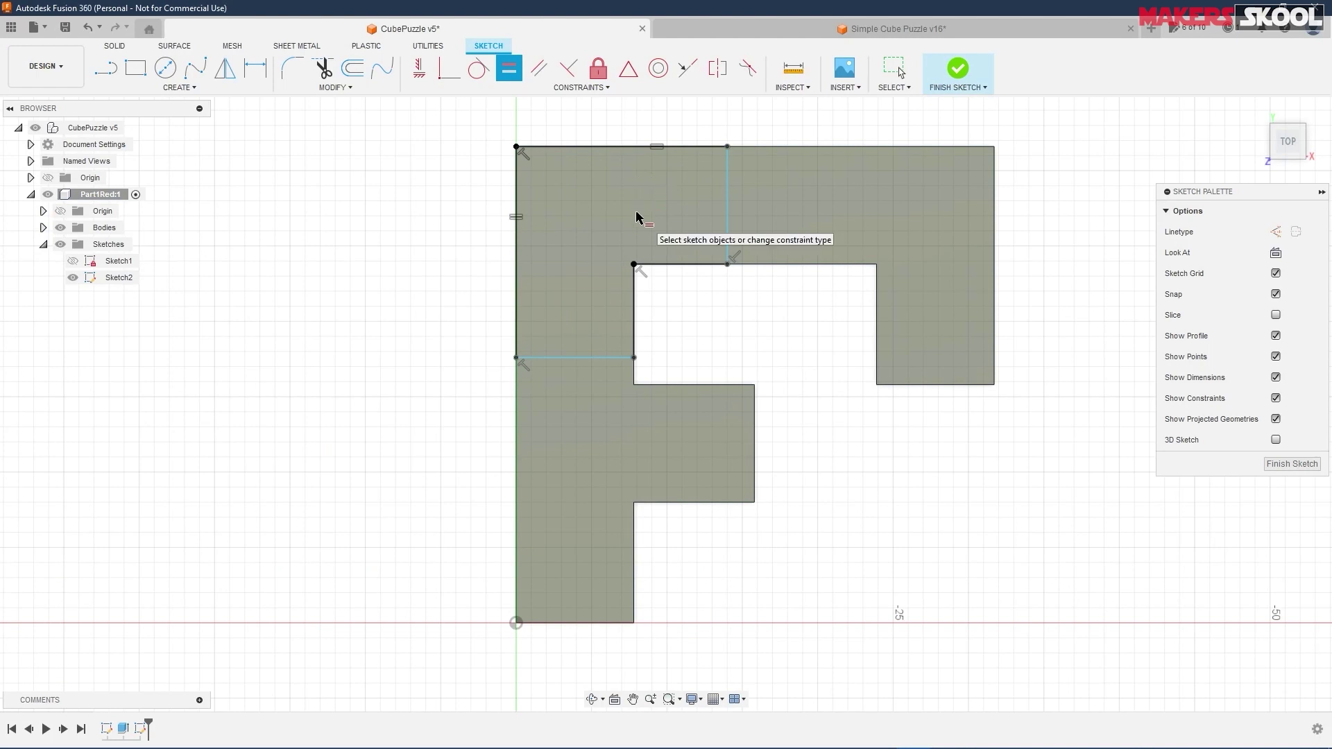
{"action": "left_click", "coordinate": [672, 269]}
{"action": "left_click", "coordinate": [632, 315]}
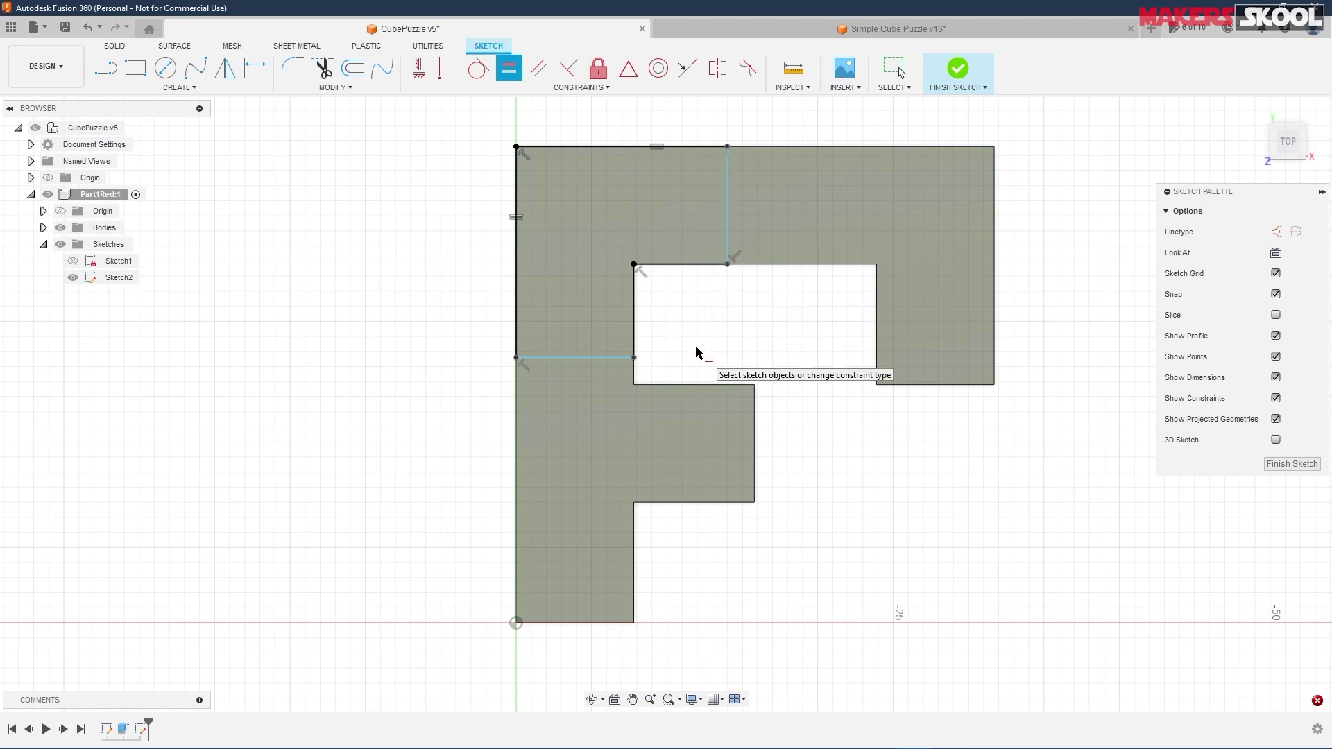
- Make the lower horizontal line equal to the 7.80 mm vertical dividing line
{"action": "left_click", "coordinate": [724, 204]}
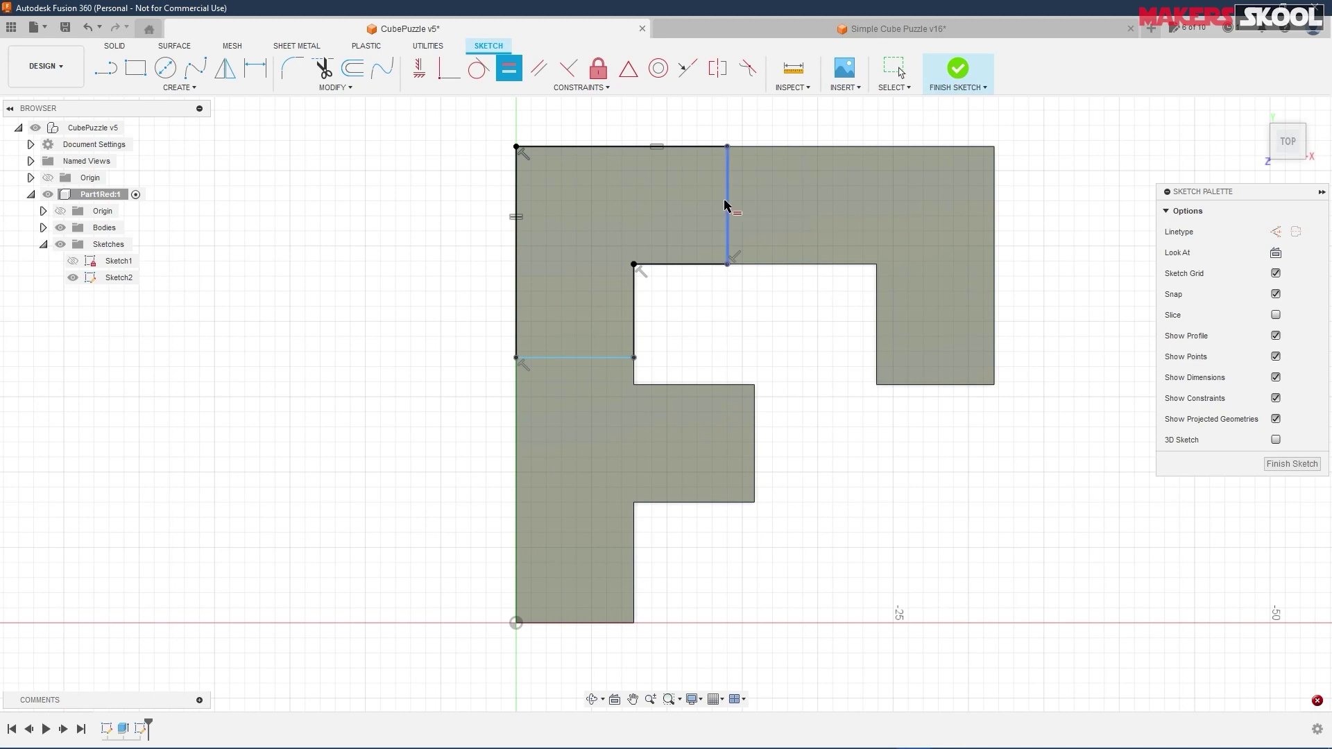
{"action": "left_click", "coordinate": [573, 358]}
{"action": "left_click", "coordinate": [729, 215]}
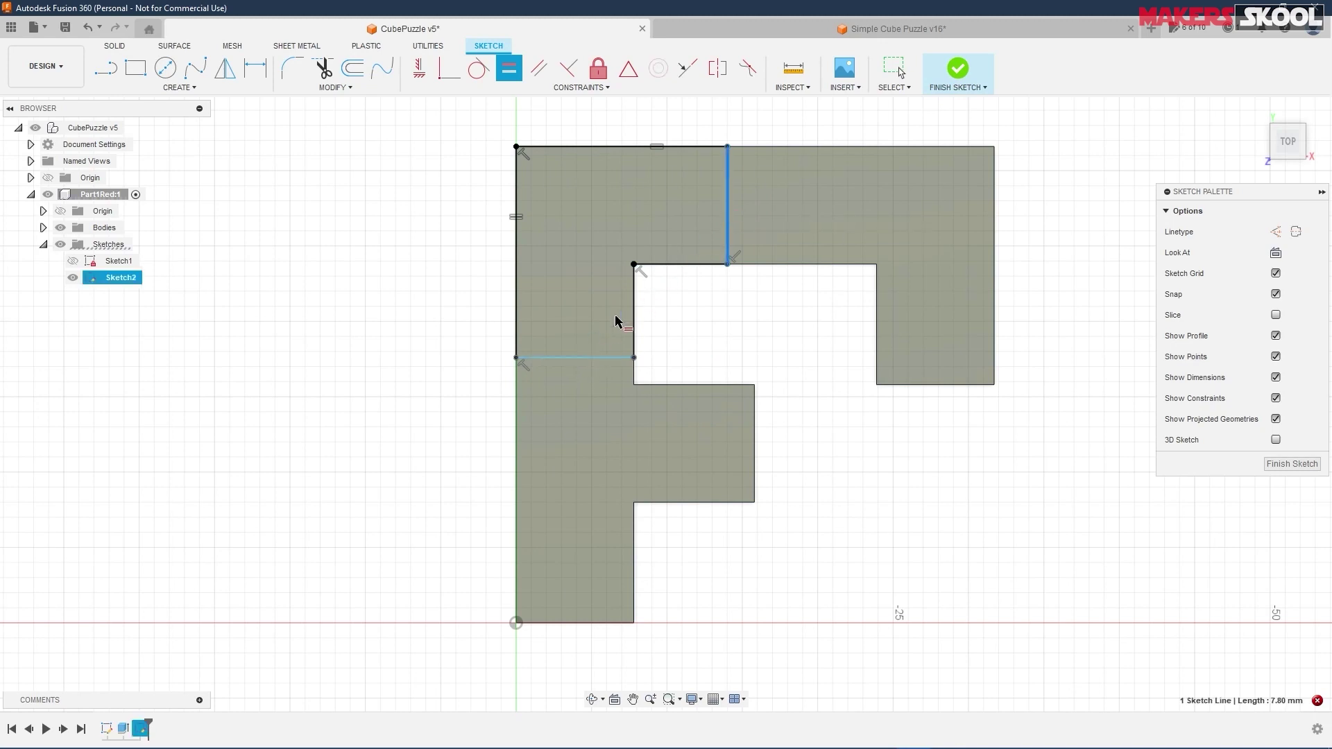
{"action": "left_click", "coordinate": [579, 358]}
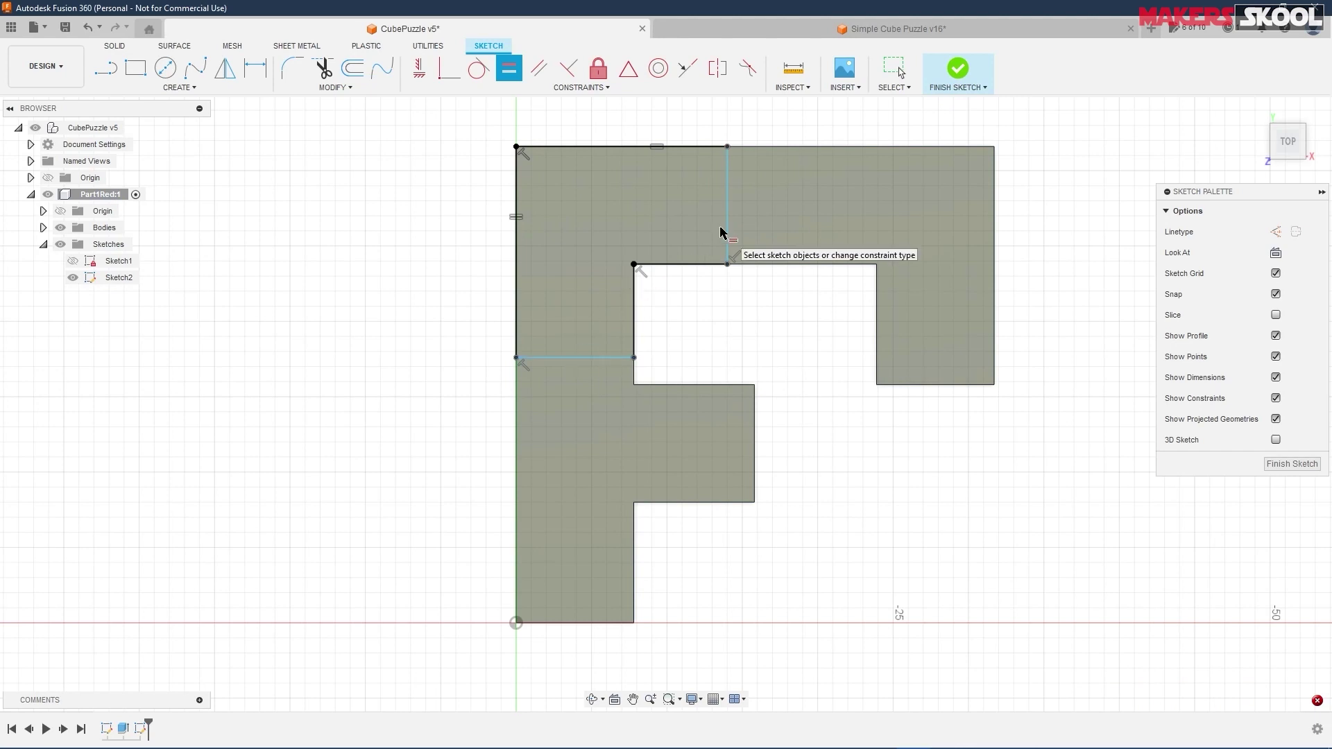
{"action": "left_click", "coordinate": [729, 226]}
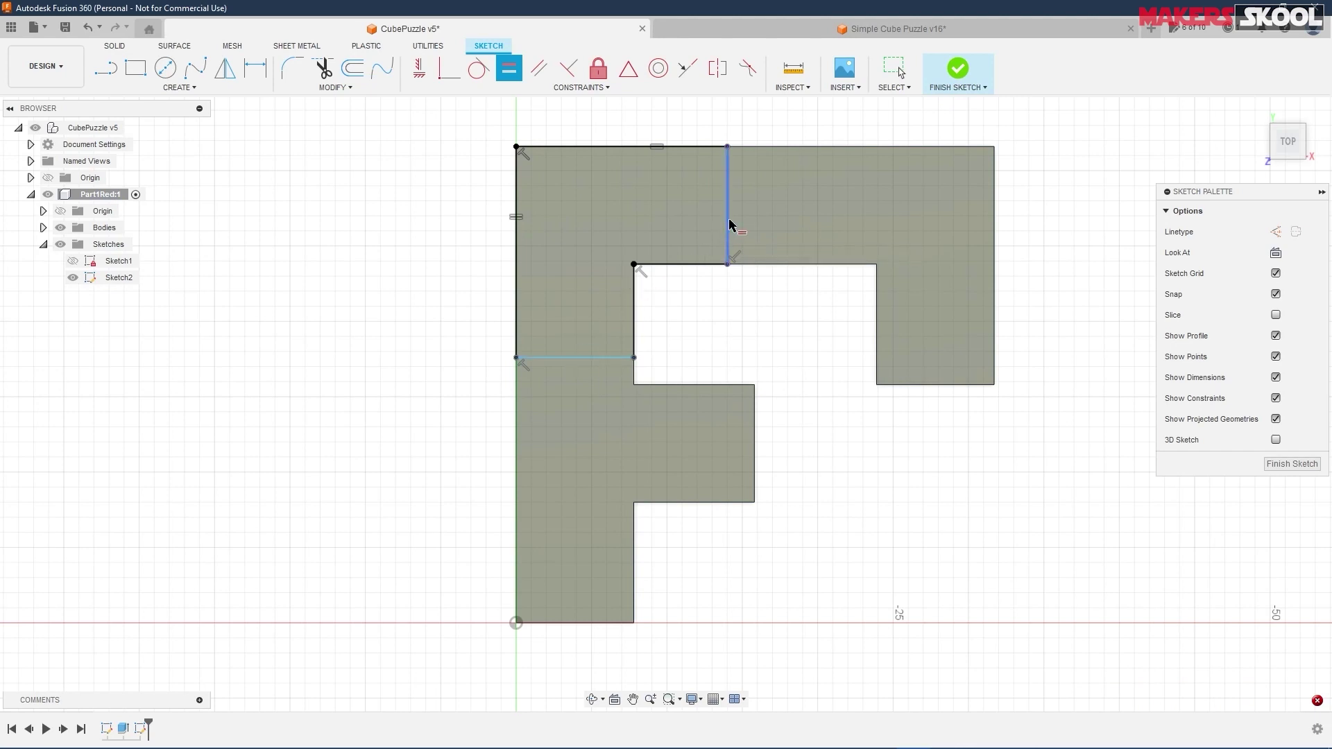
{"action": "left_click", "coordinate": [575, 358]}
{"action": "left_click", "coordinate": [508, 70]}
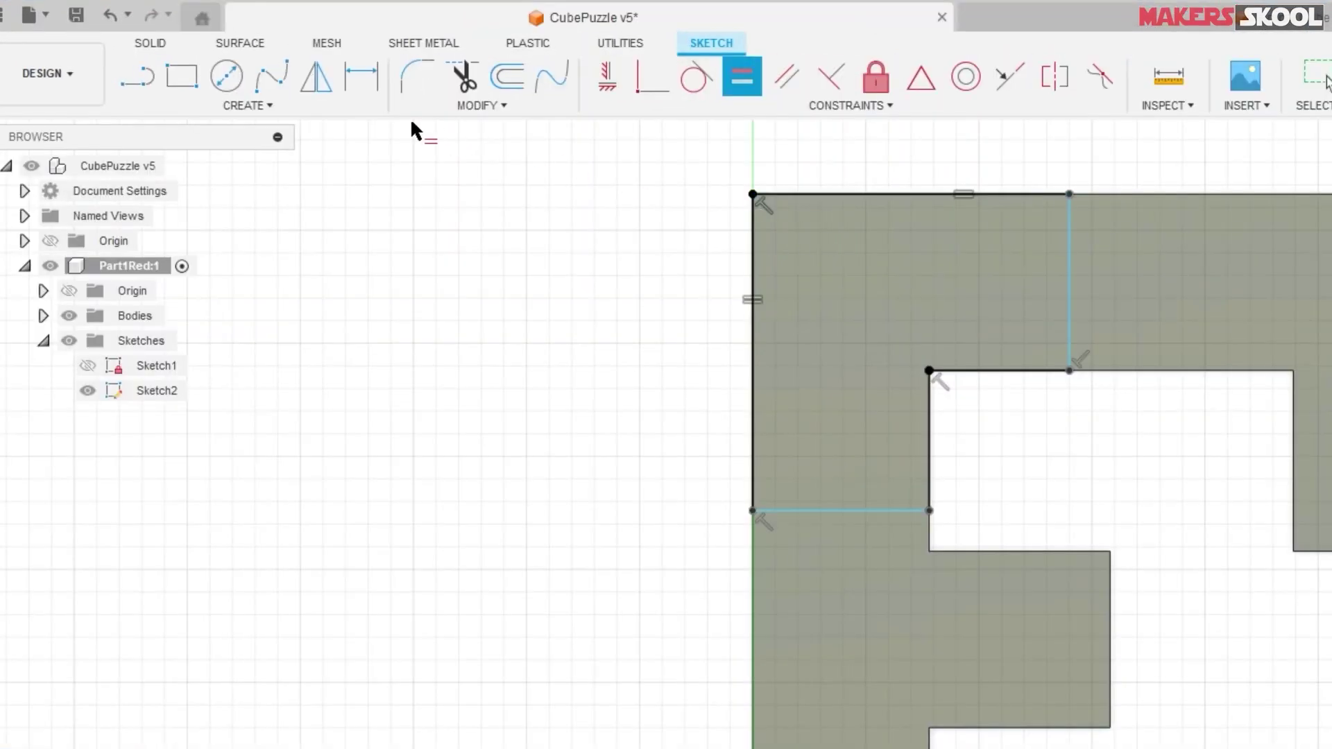
- Dimension the top edge of the block to 15.8 mm, checking the drawing
{"action": "left_click", "coordinate": [360, 90]}
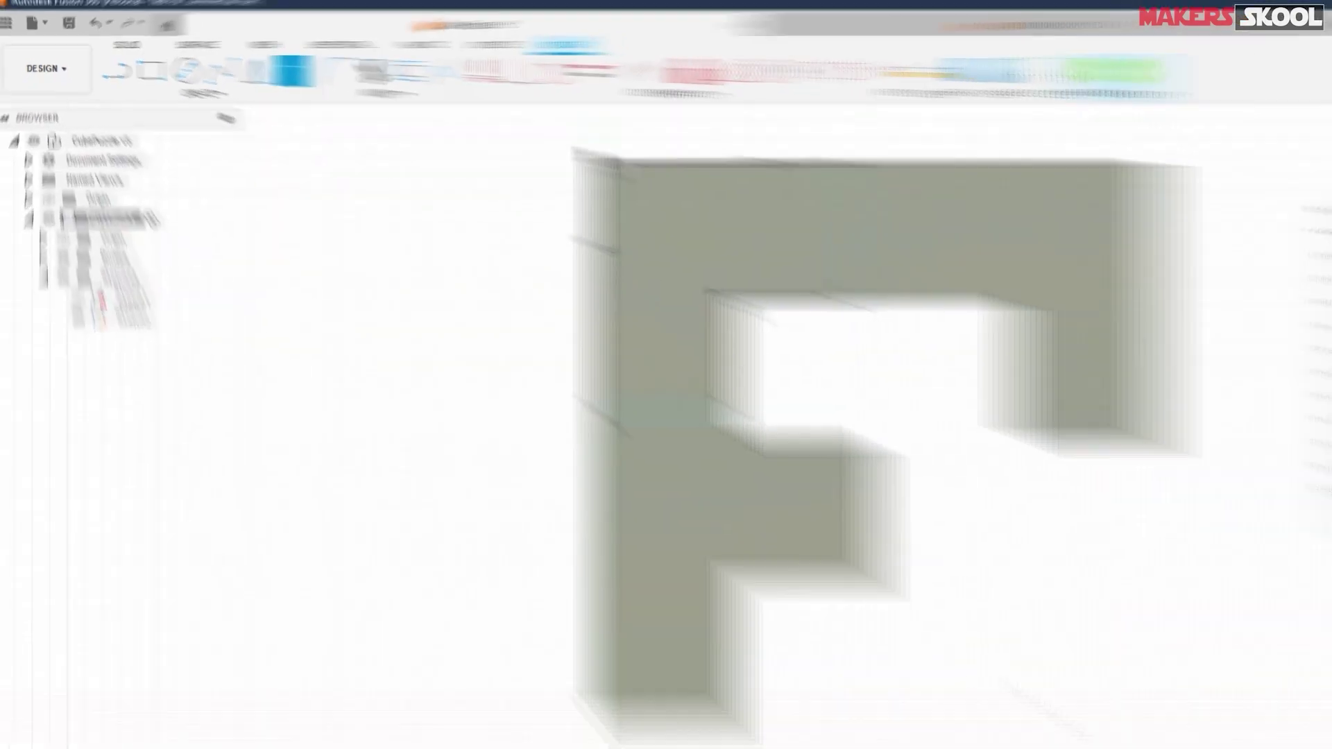
{"action": "scroll", "coordinate": [1079, 152], "scroll_direction": "down", "scroll_amount": 1}
{"action": "middle_click_drag", "start_coordinate": [1078, 152], "coordinate": [1048, 308]}
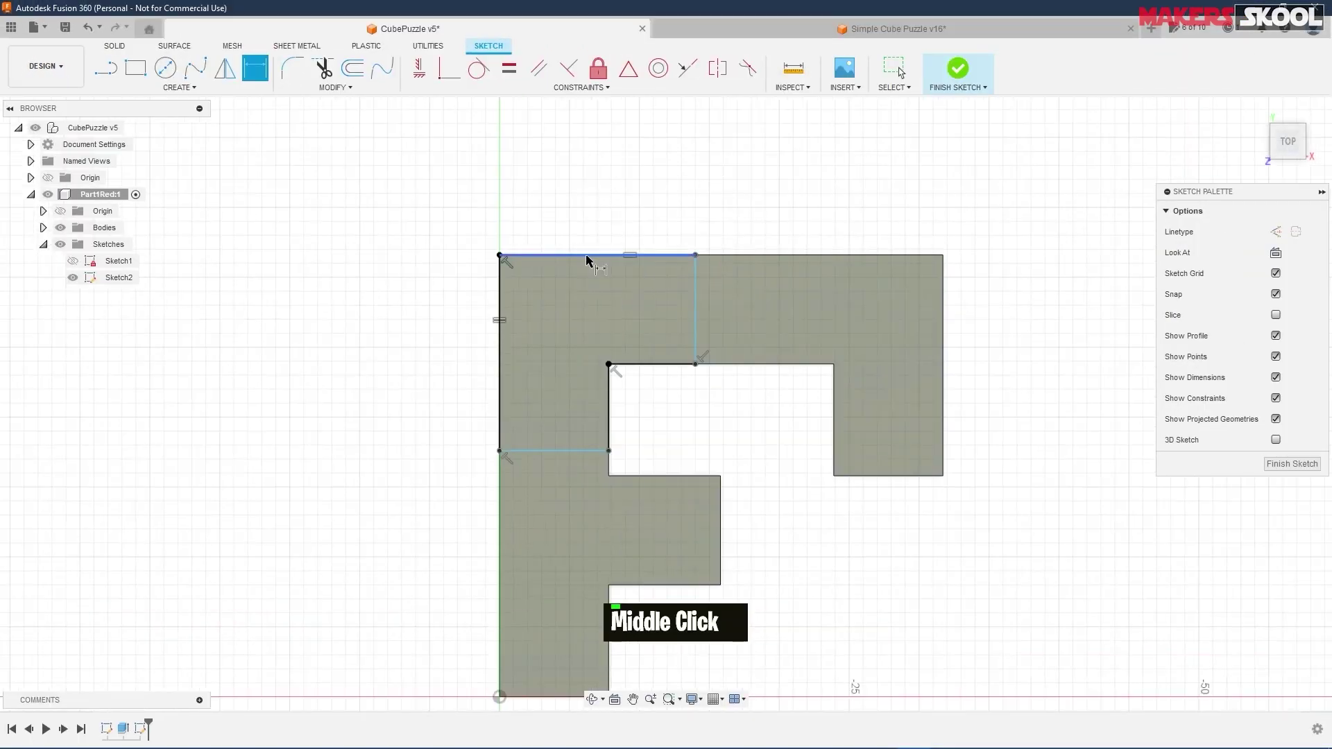
{"action": "key", "text": "alt+Tab"}
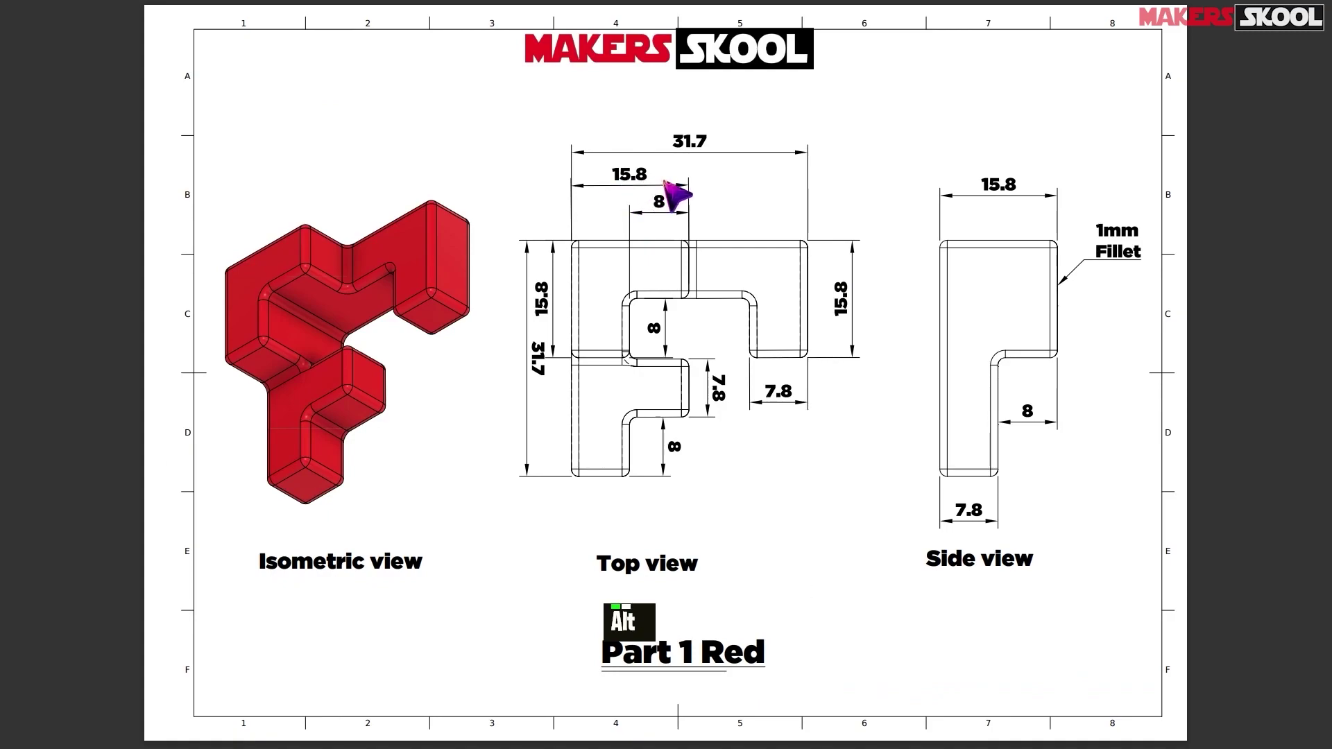
{"action": "key", "text": "alt+Tab"}
{"action": "left_click", "coordinate": [586, 254]}
{"action": "left_click", "coordinate": [604, 208]}
{"action": "type", "text": "15.8"}
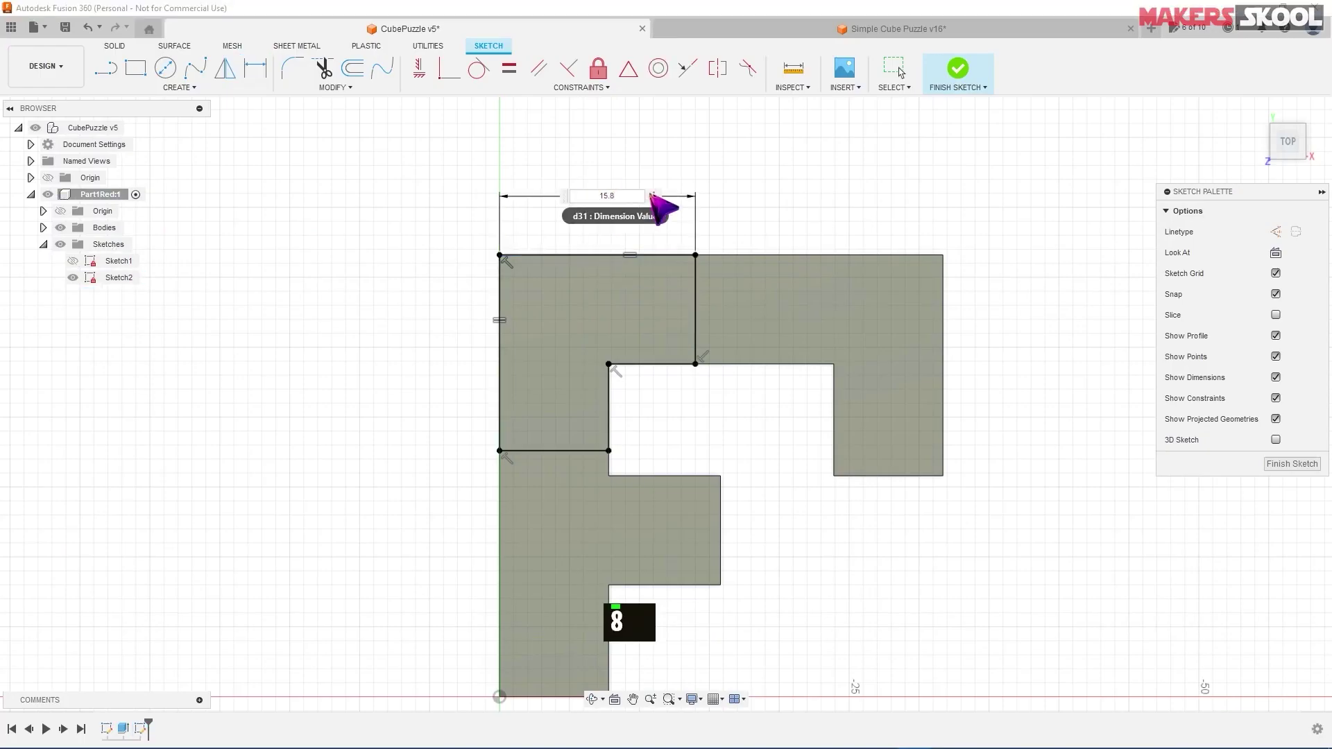
{"action": "key", "text": "Return"}
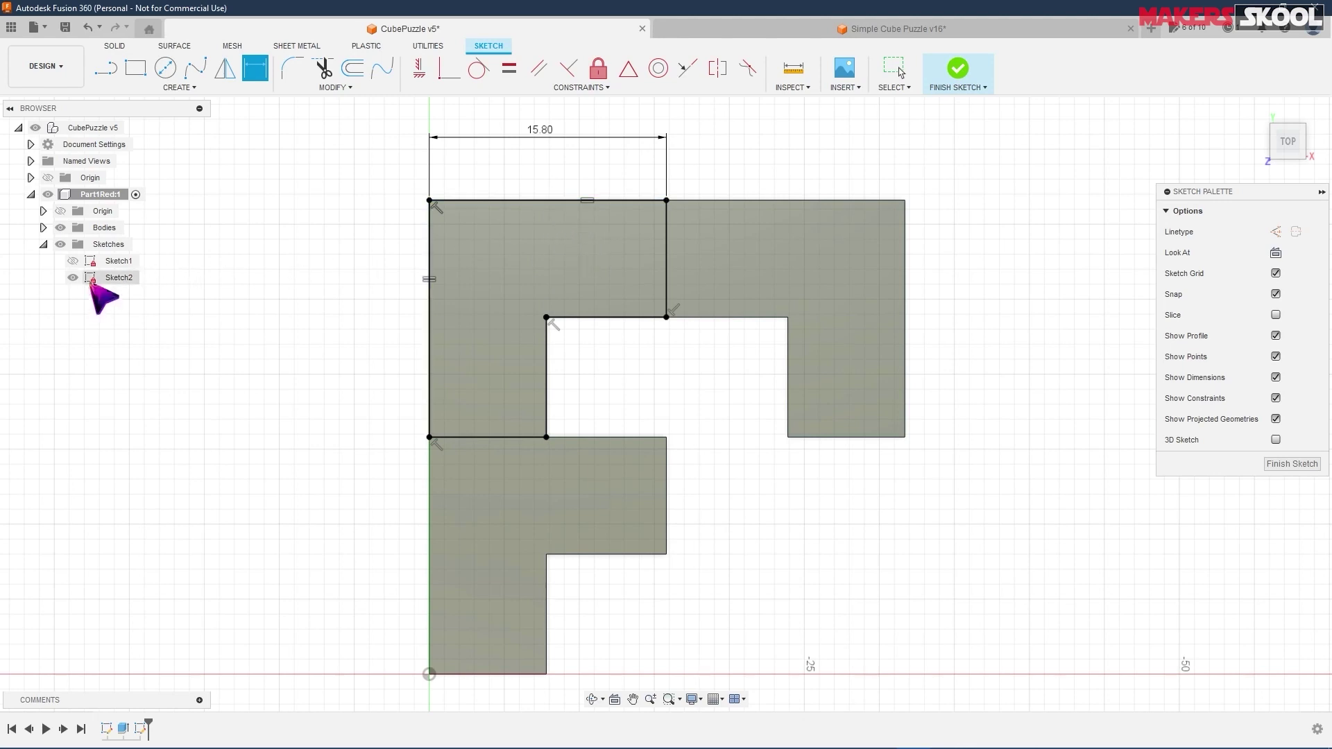
- Delete the 15.80 dimension and re-add it above the top edge at 15.80
{"action": "left_click", "coordinate": [538, 135]}
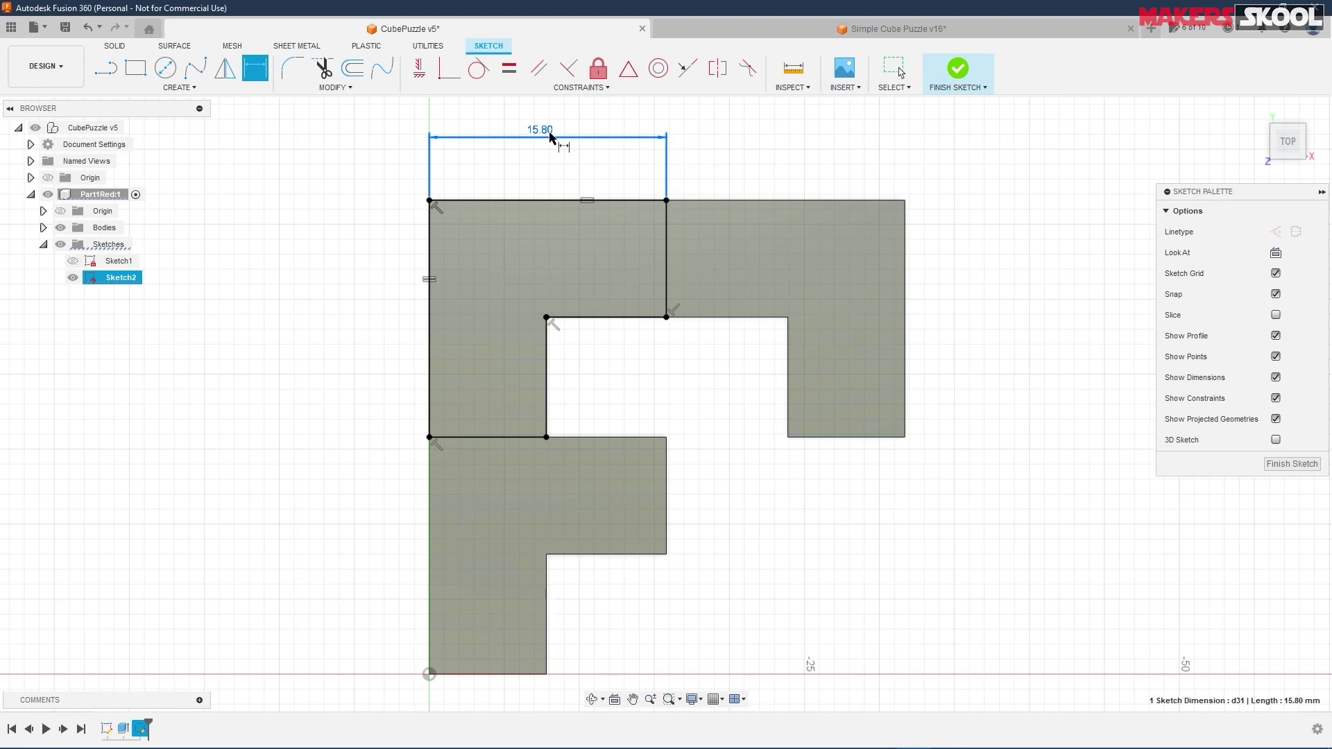
{"action": "key", "text": "Delete"}
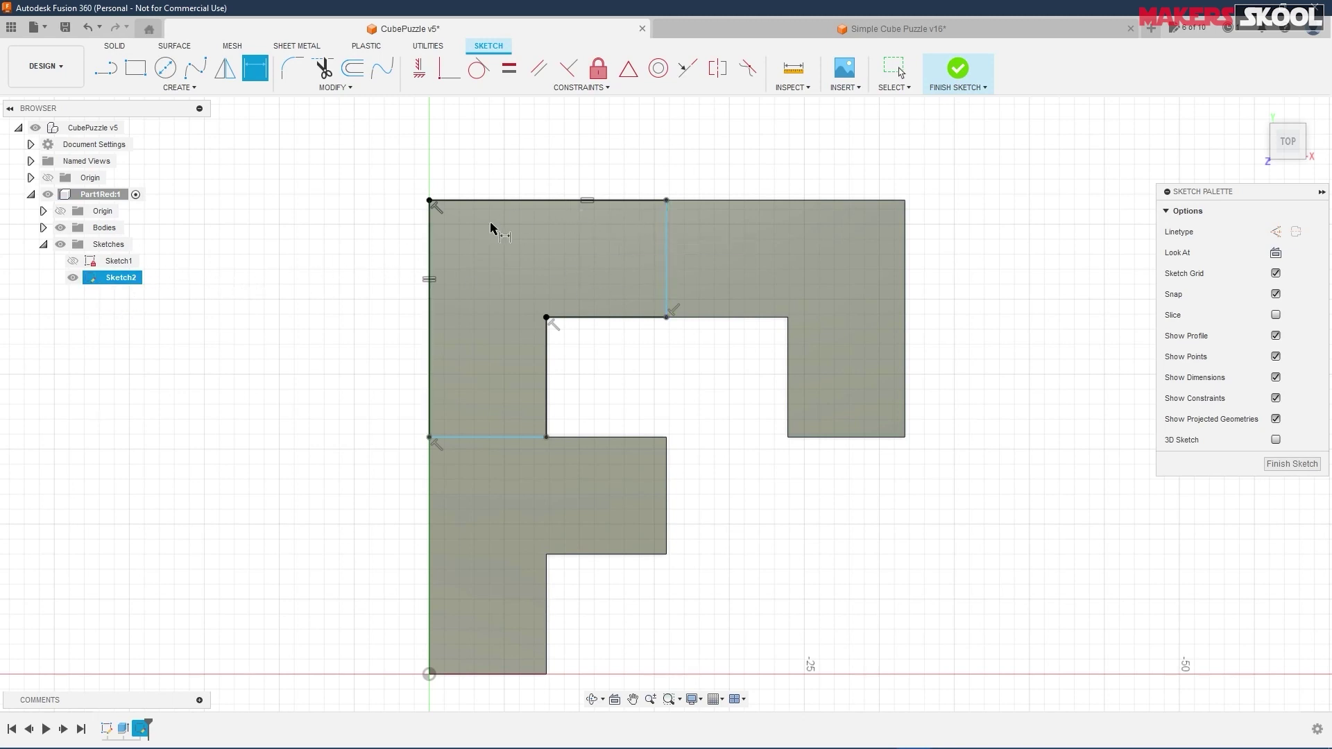
{"action": "left_click", "coordinate": [536, 200]}
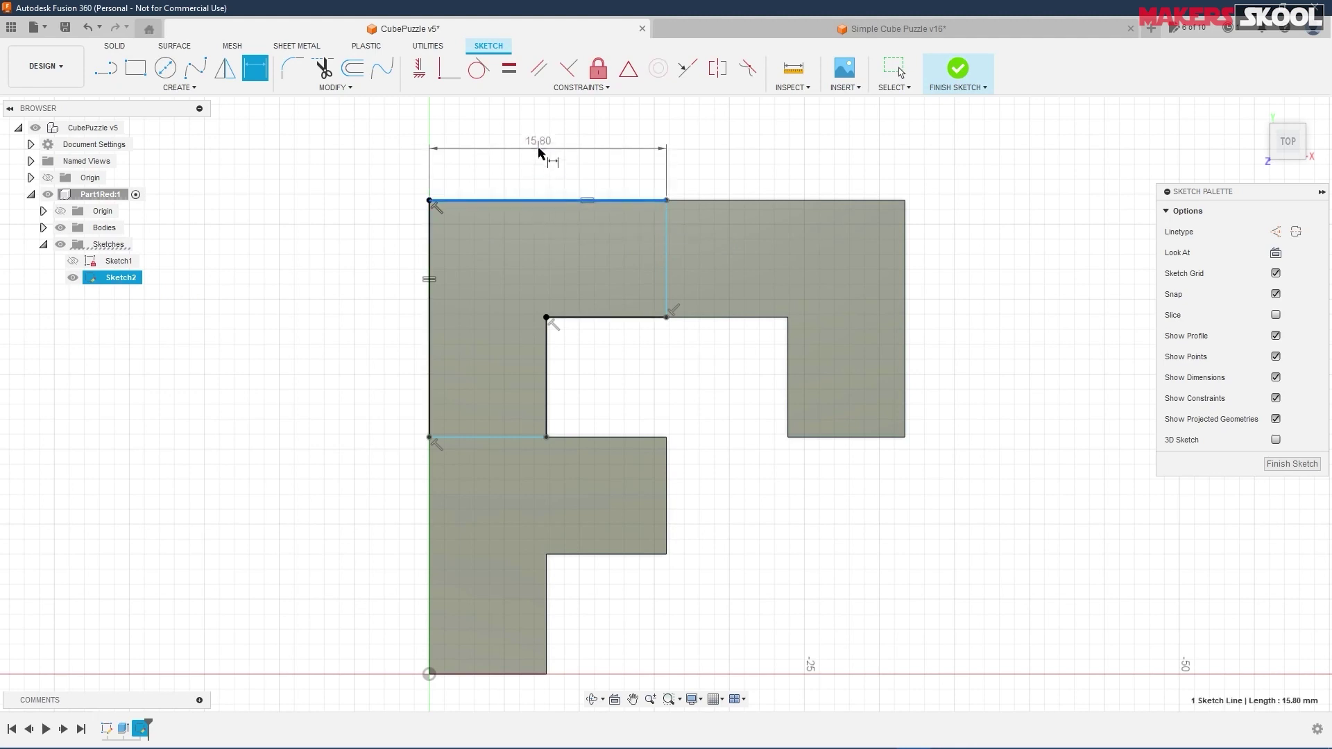
{"action": "left_click", "coordinate": [541, 149]}
{"action": "key", "text": "Return"}
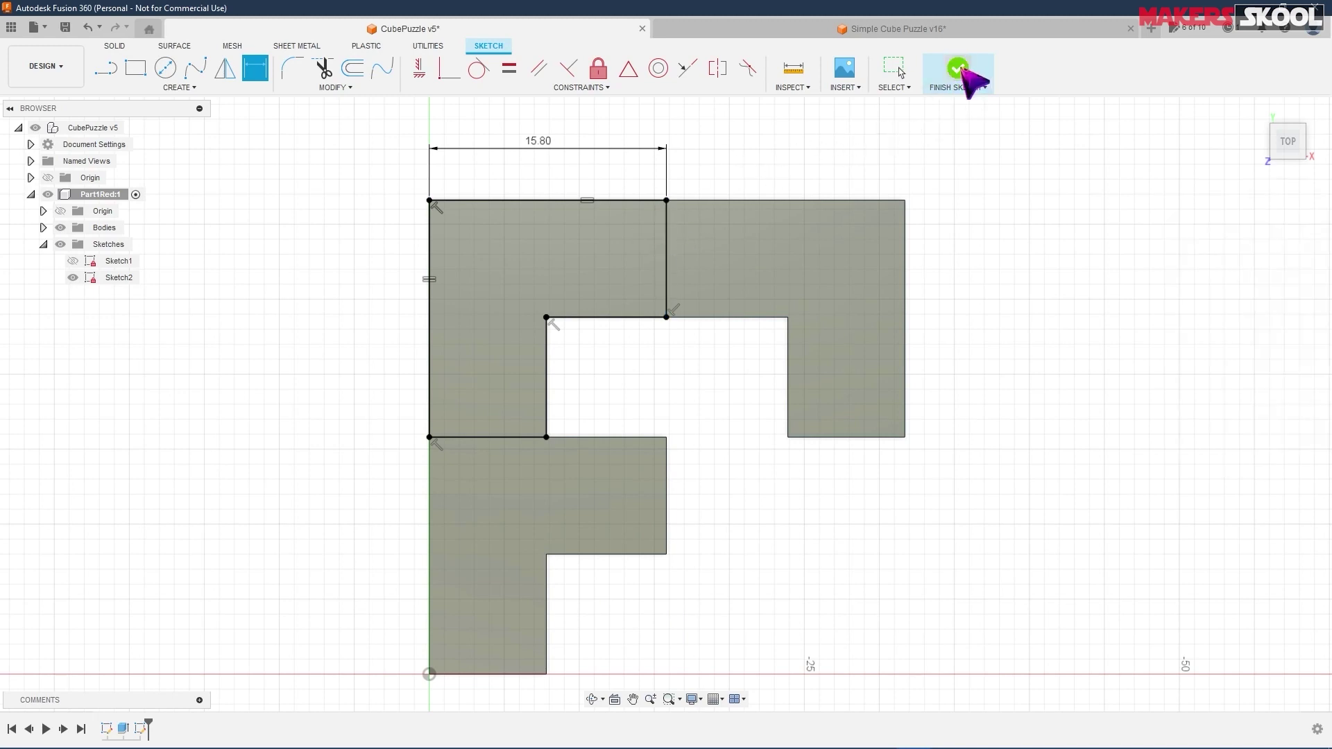
- Finish Sketch2 and return to the home isometric view
{"action": "left_click", "coordinate": [963, 70]}
{"action": "scroll", "coordinate": [1077, 208], "scroll_direction": "up", "scroll_amount": 2}
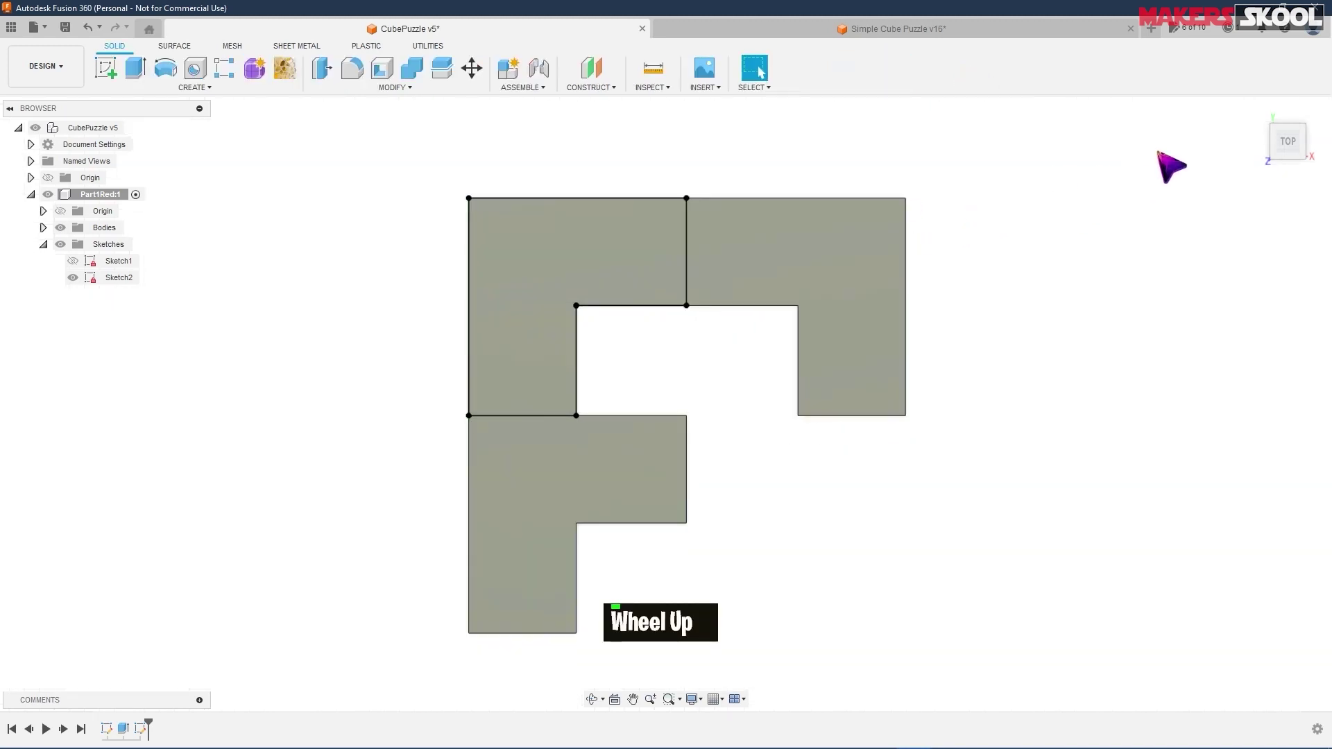
{"action": "left_click", "coordinate": [1257, 111]}
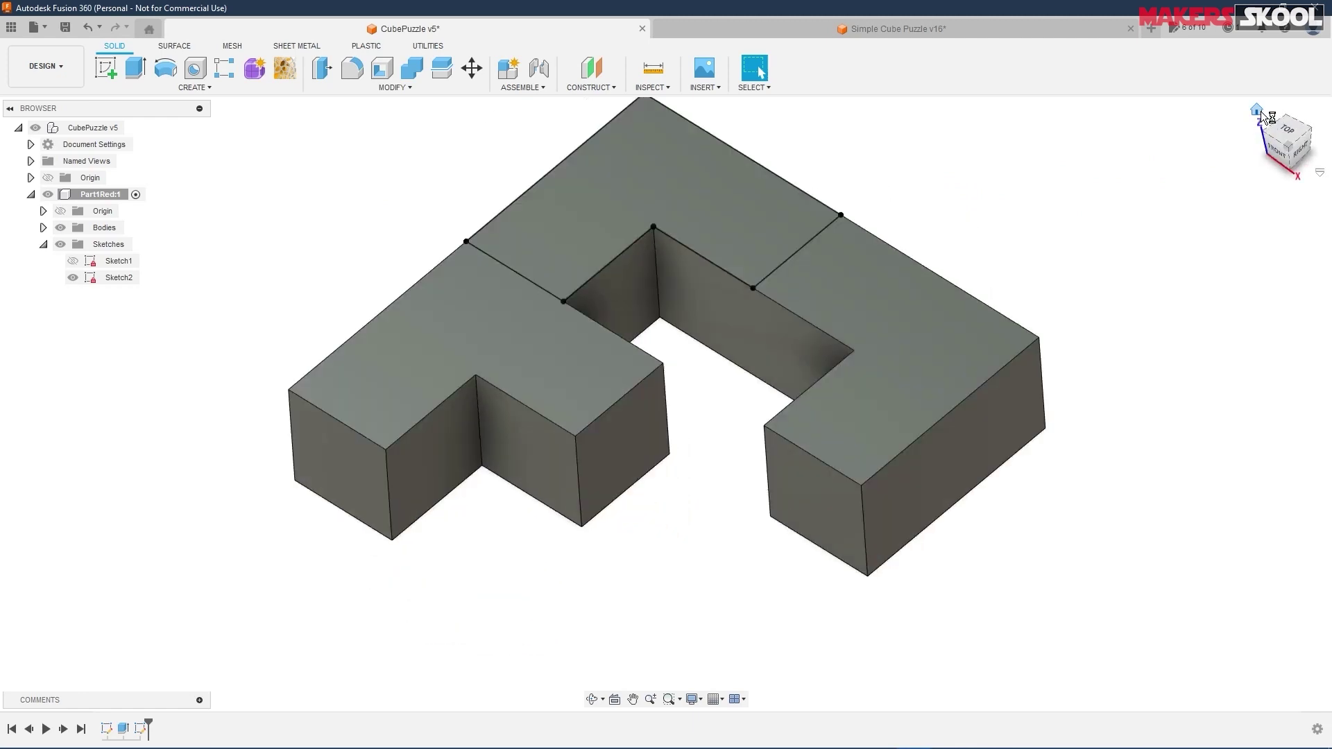
{"action": "scroll", "coordinate": [1047, 166], "scroll_direction": "down", "scroll_amount": 1}
{"action": "scroll", "coordinate": [1039, 162], "scroll_direction": "up", "scroll_amount": 1}
{"action": "middle_click_drag", "start_coordinate": [1038, 161], "coordinate": [979, 250]}
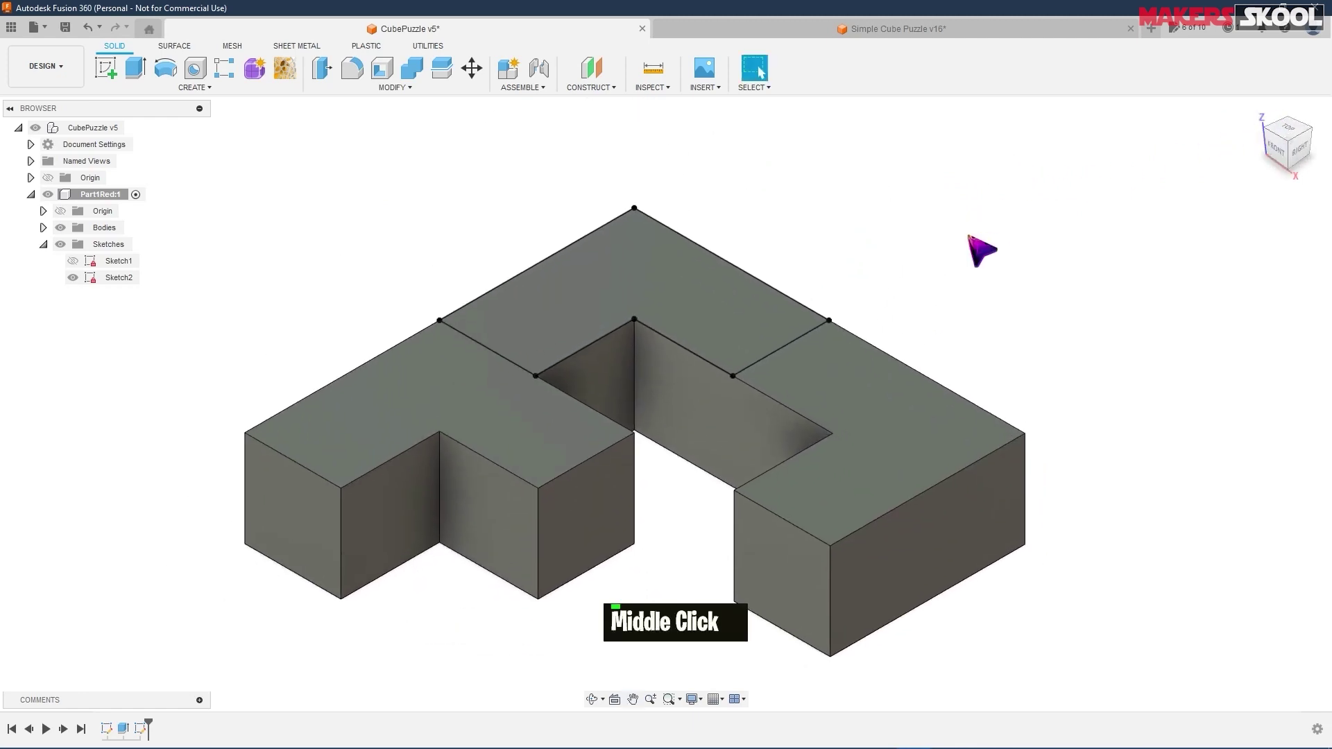
- Extrude the L-shaped top profile 8 mm upward, joined to the base, per the drawing
{"action": "left_click", "coordinate": [660, 284]}
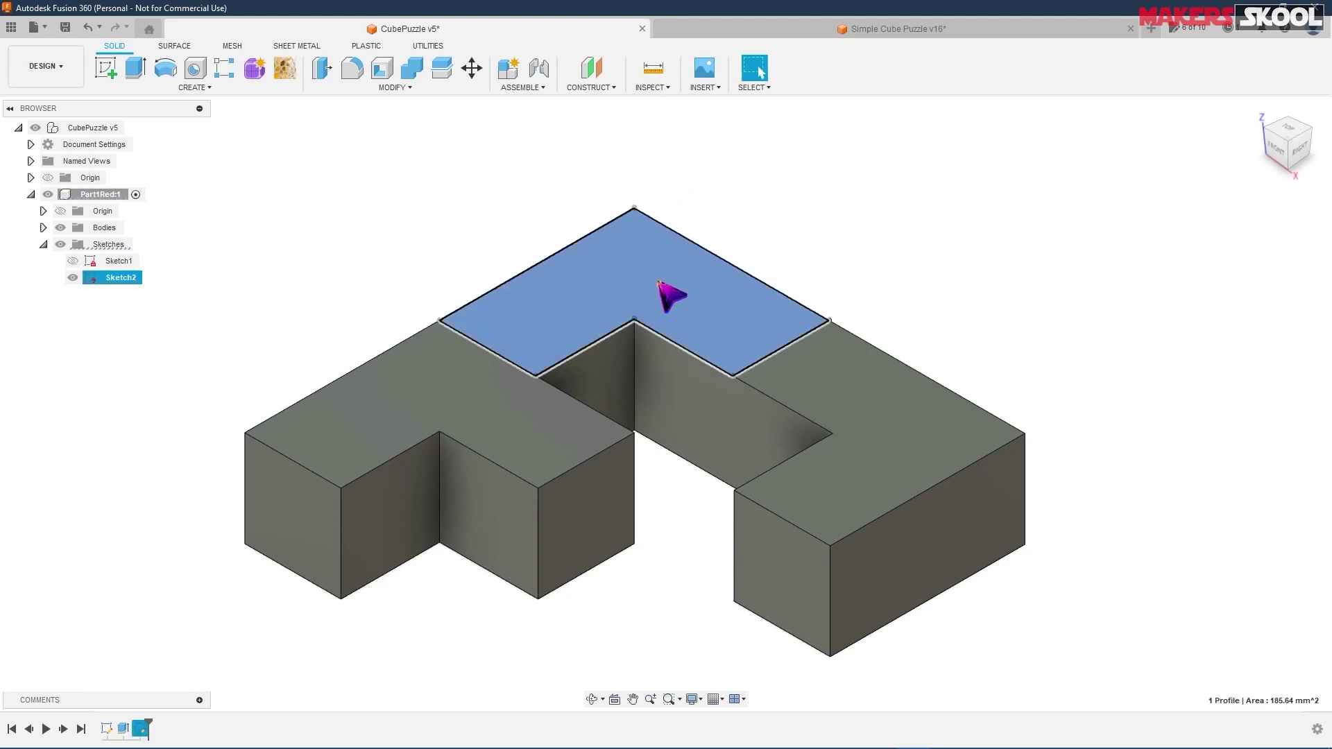
{"action": "right_click", "coordinate": [660, 284]}
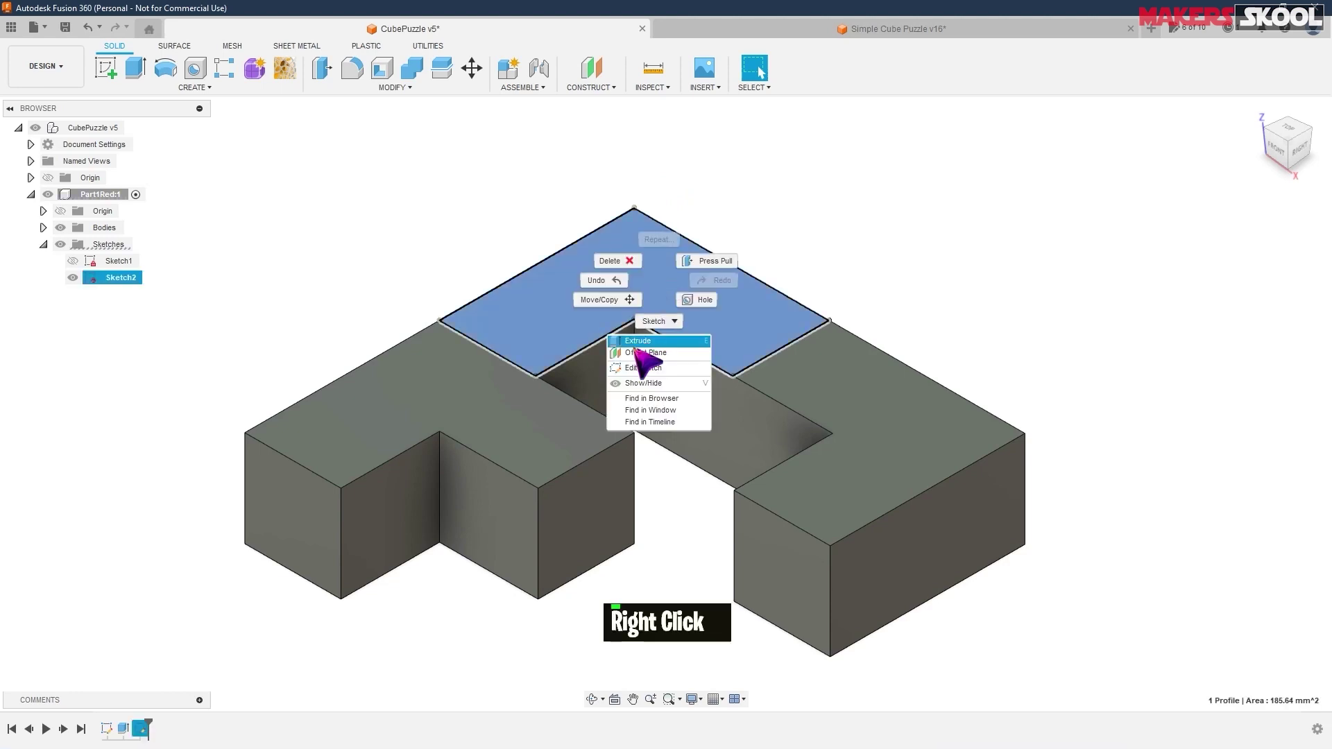
{"action": "left_click", "coordinate": [638, 342]}
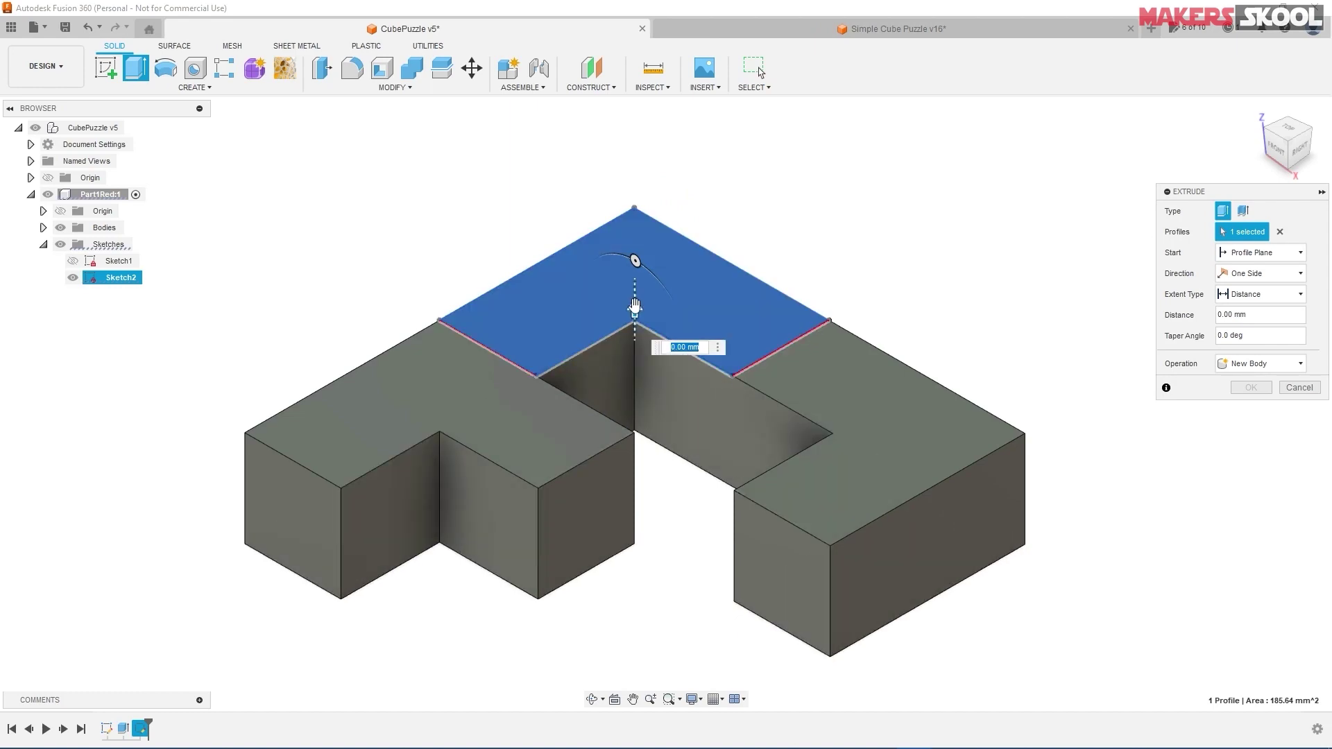
{"action": "left_click_drag", "start_coordinate": [633, 262], "coordinate": [632, 226]}
{"action": "key", "text": "alt+Tab"}
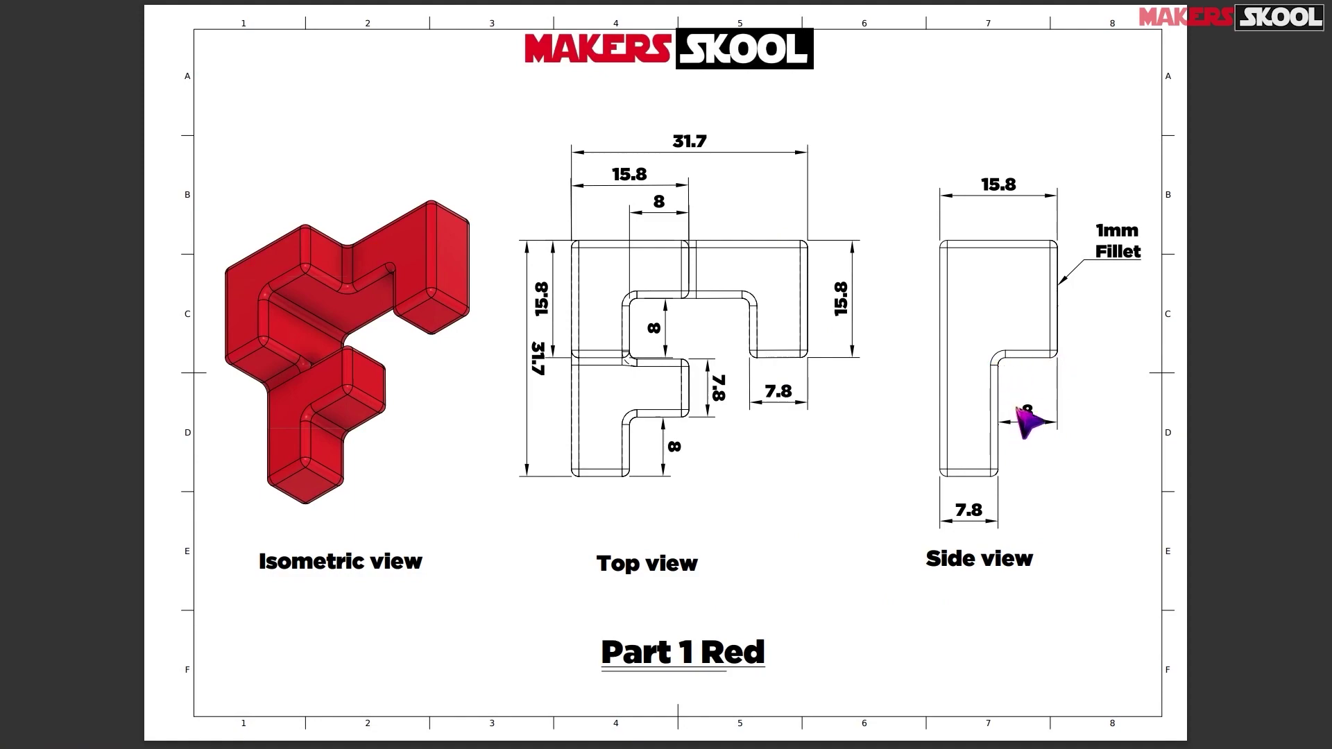
{"action": "key", "text": "alt+Tab"}
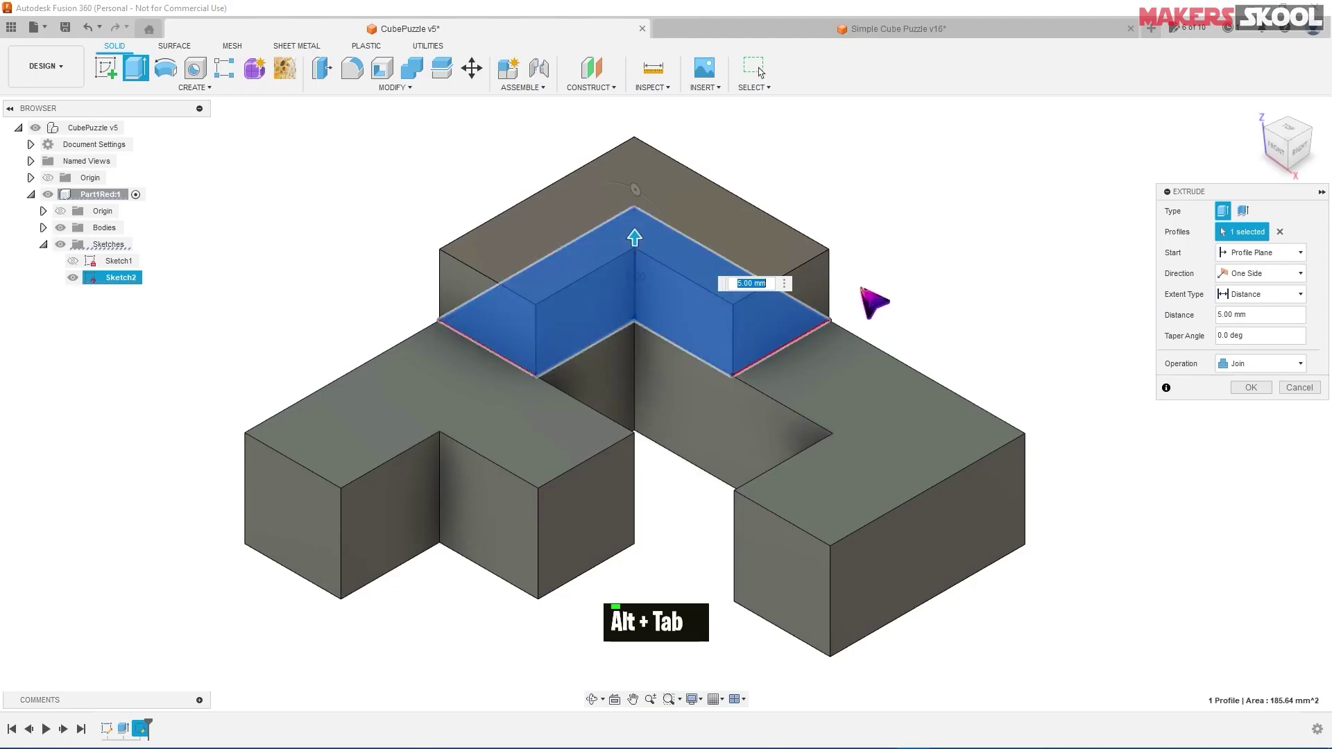
{"action": "type", "text": "8"}
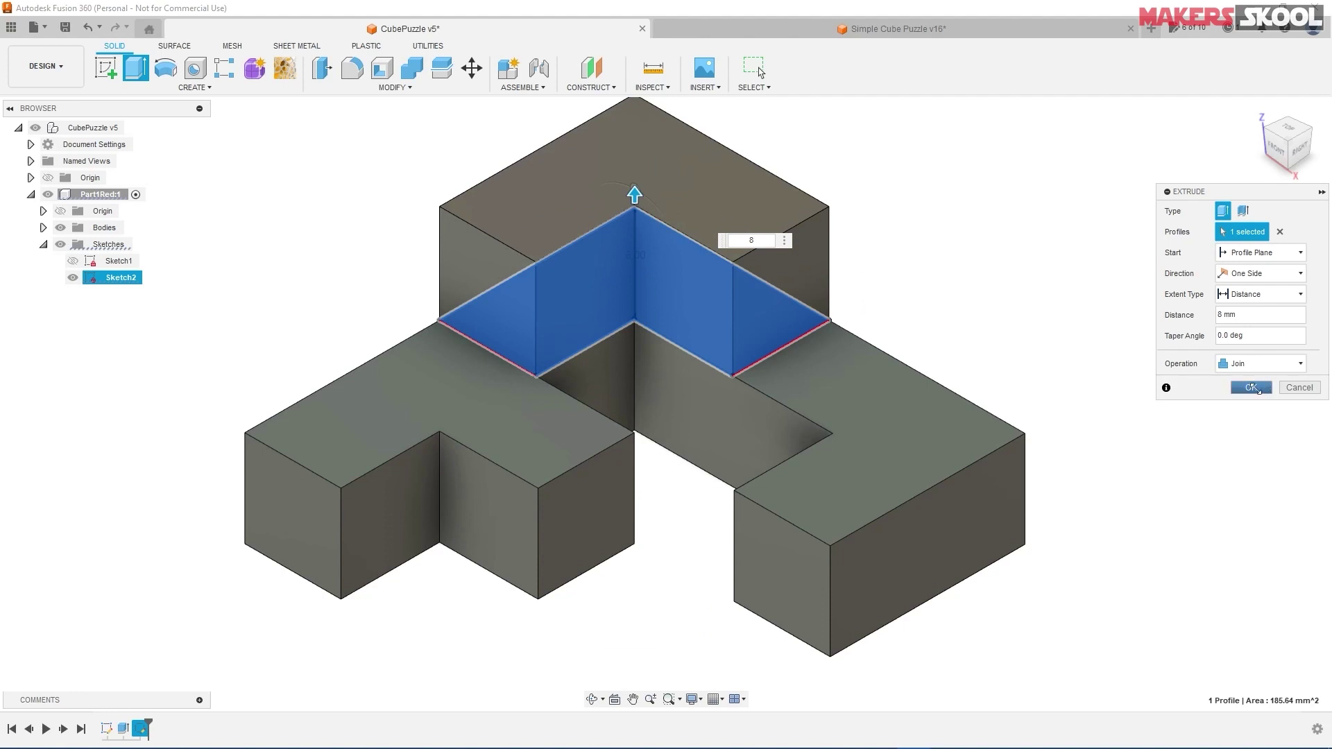
{"action": "left_click", "coordinate": [1252, 388]}
{"action": "scroll", "coordinate": [942, 256], "scroll_direction": "down", "scroll_amount": 2}
{"action": "scroll", "coordinate": [942, 260], "scroll_direction": "up", "scroll_amount": 2}
{"action": "middle_click_drag", "start_coordinate": [937, 267], "coordinate": [854, 318], "text": "shift"}
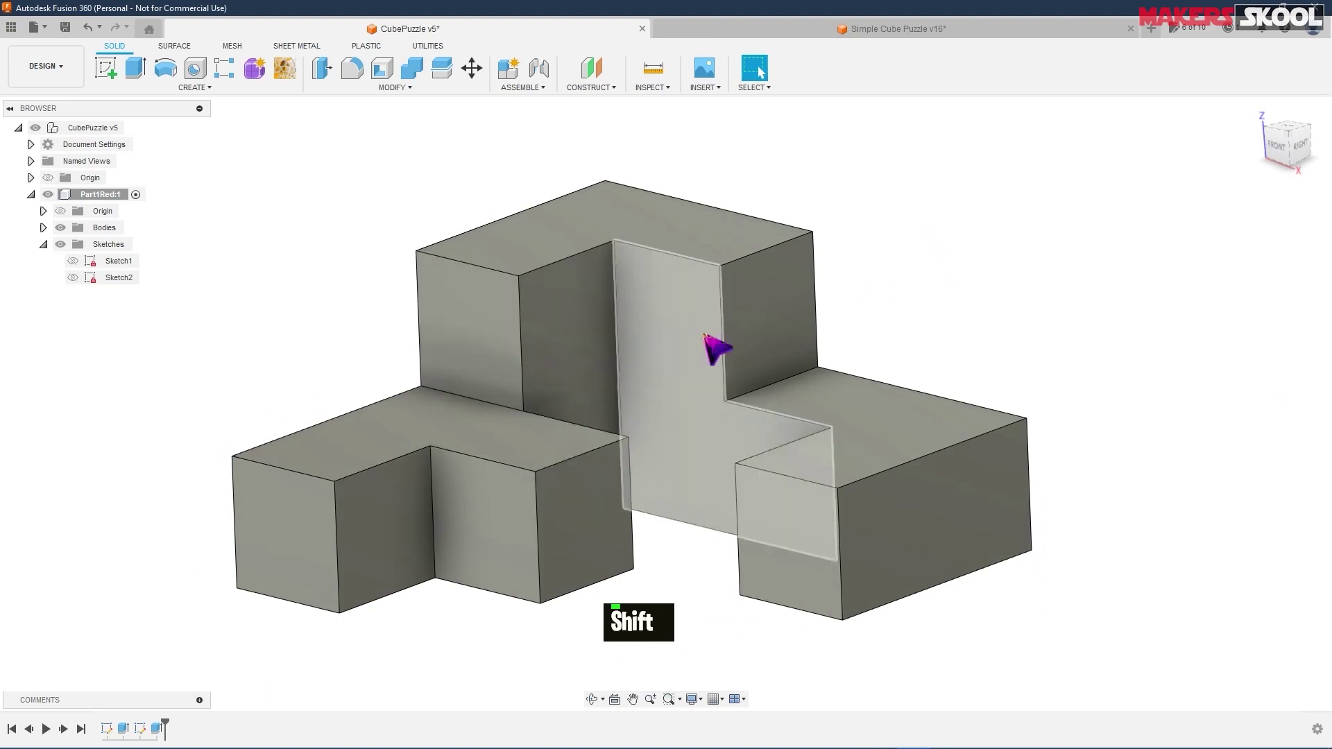
- Compare with the Simple Cube Puzzle v16 model, then fillet three inner edges at 1 mm
{"action": "left_click", "coordinate": [919, 31]}
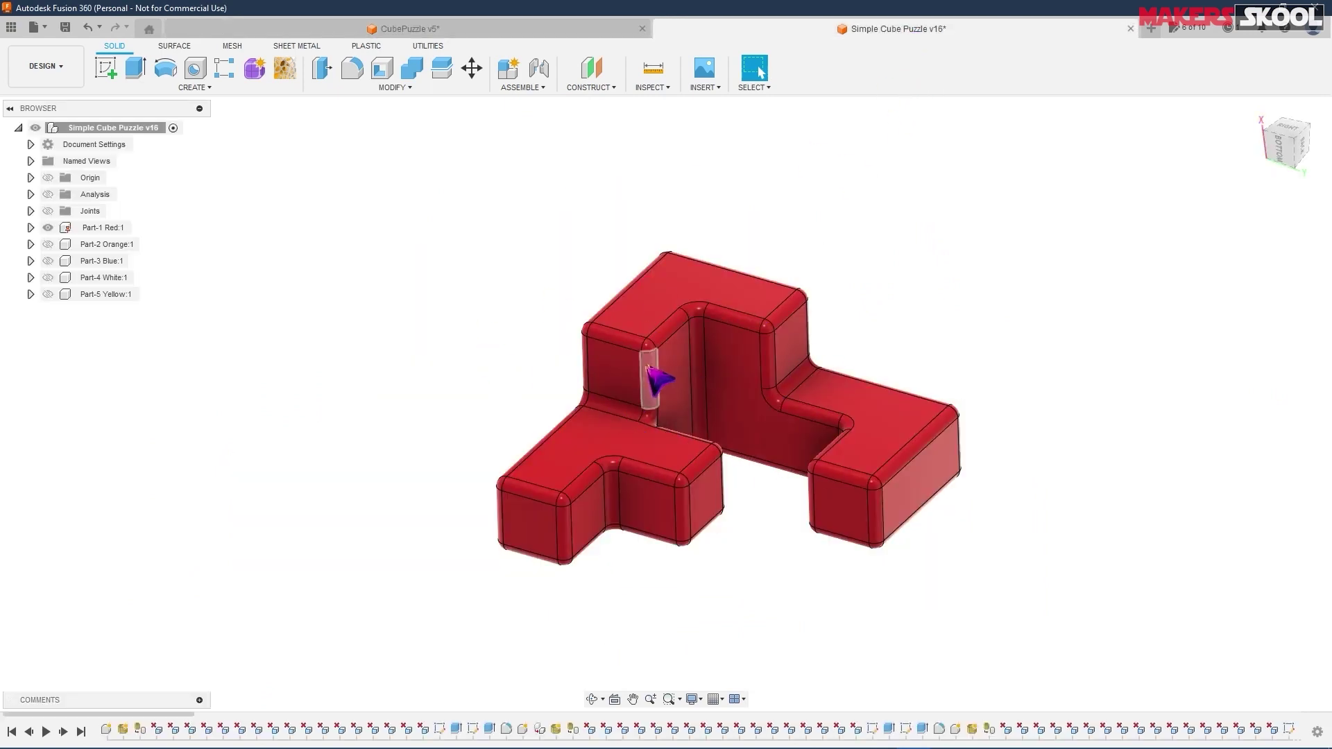
{"action": "left_click", "coordinate": [477, 29]}
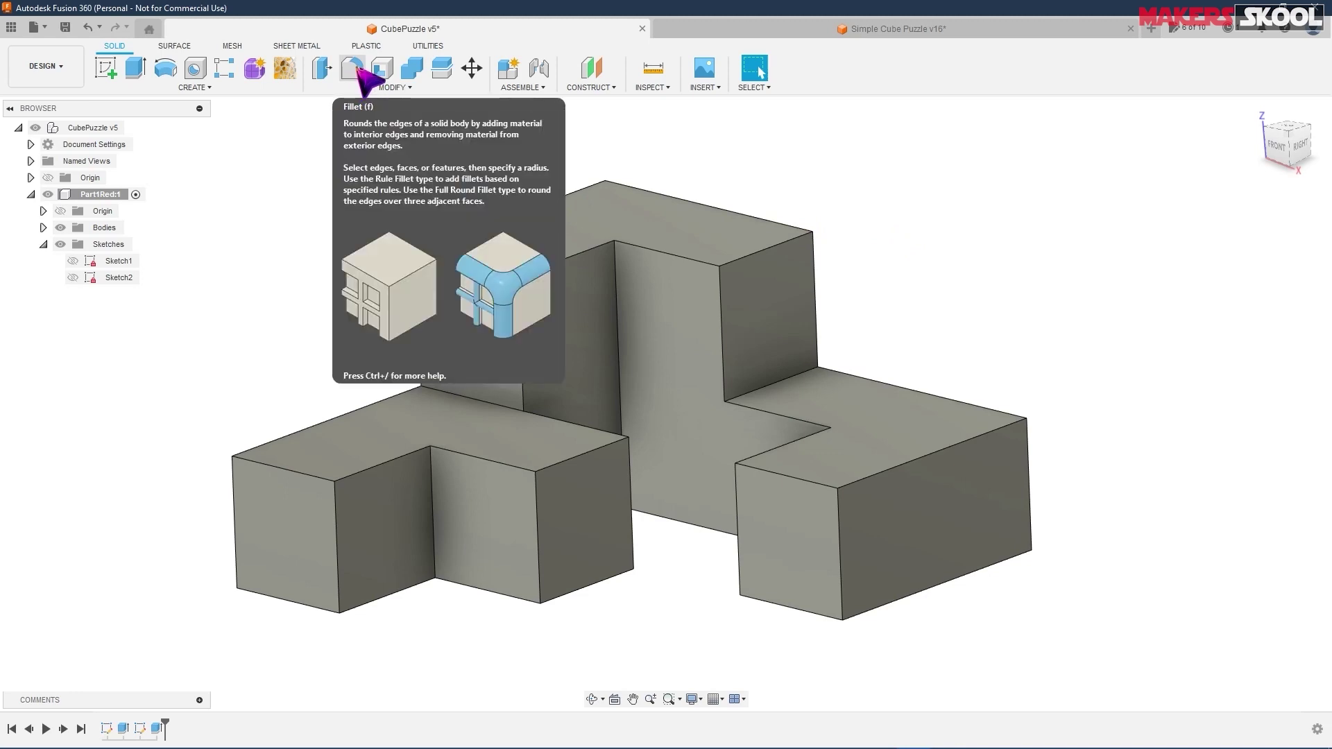
{"action": "left_click", "coordinate": [356, 70]}
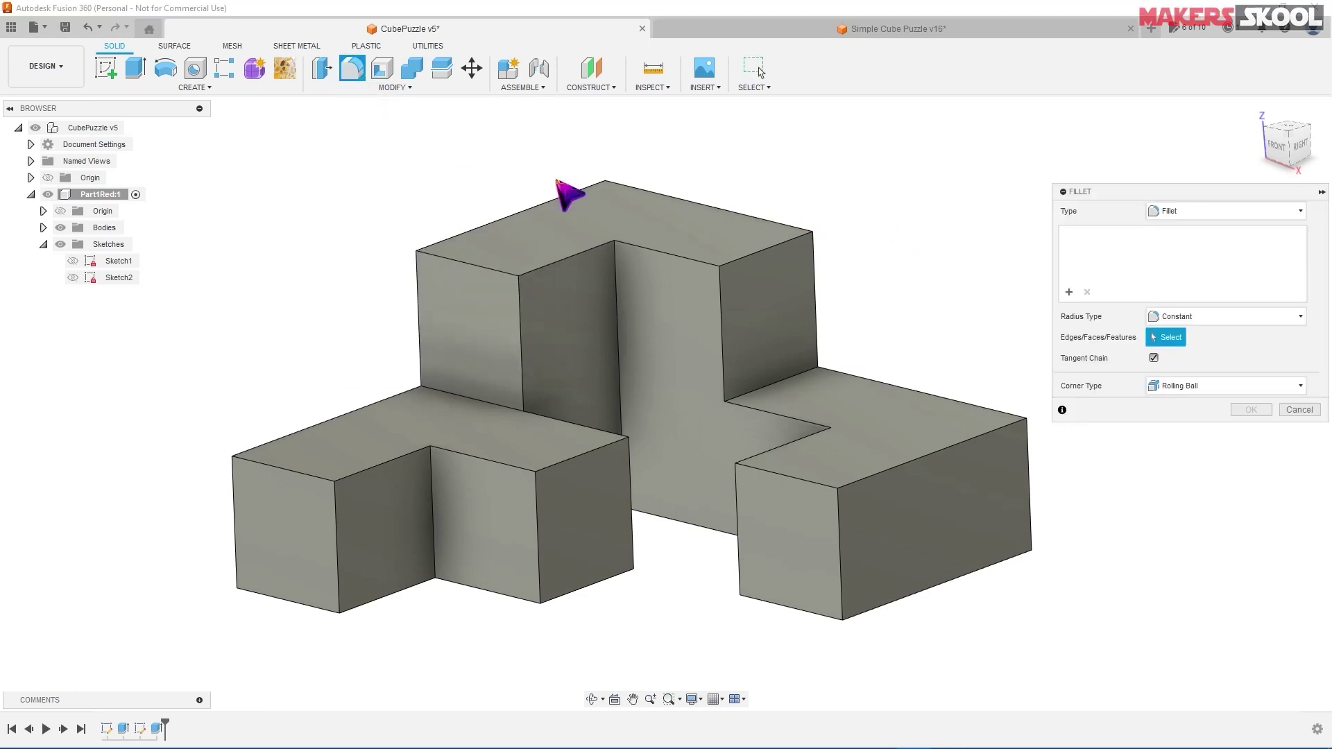
{"action": "left_click", "coordinate": [719, 312]}
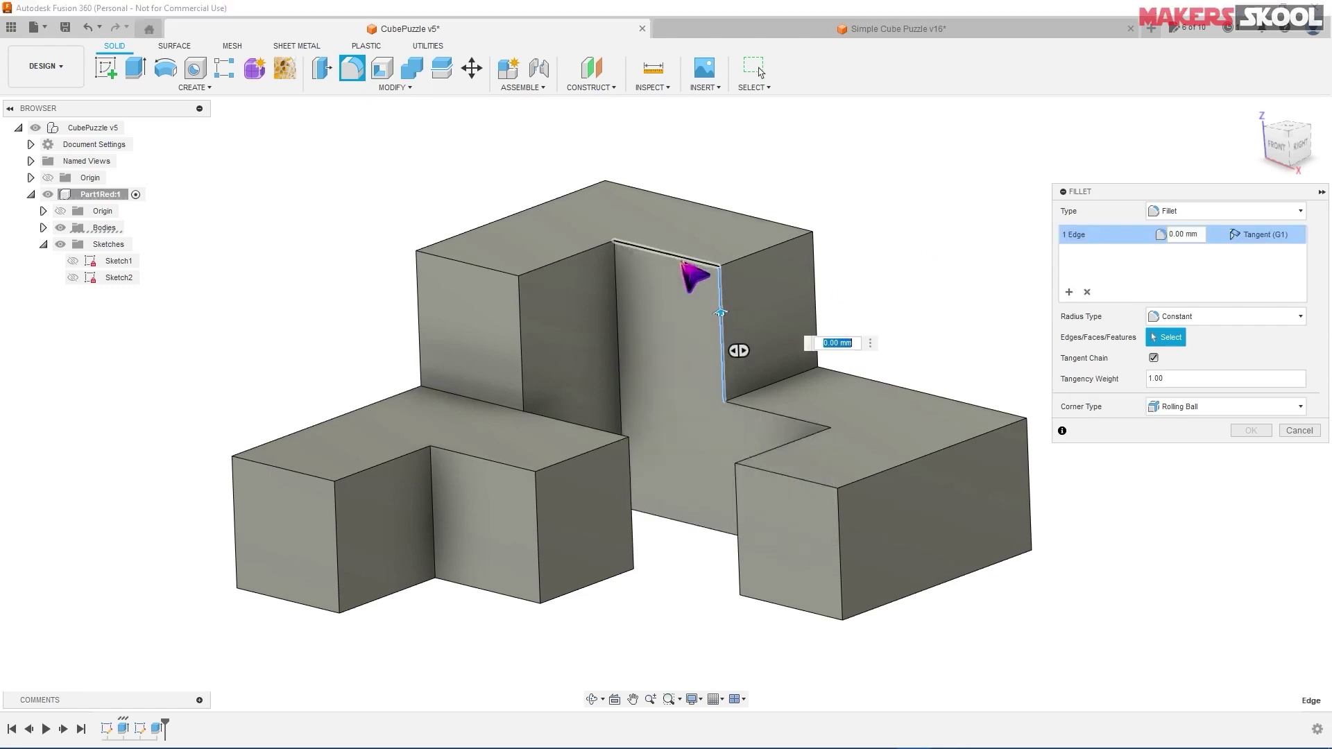
{"action": "left_click", "coordinate": [678, 256]}
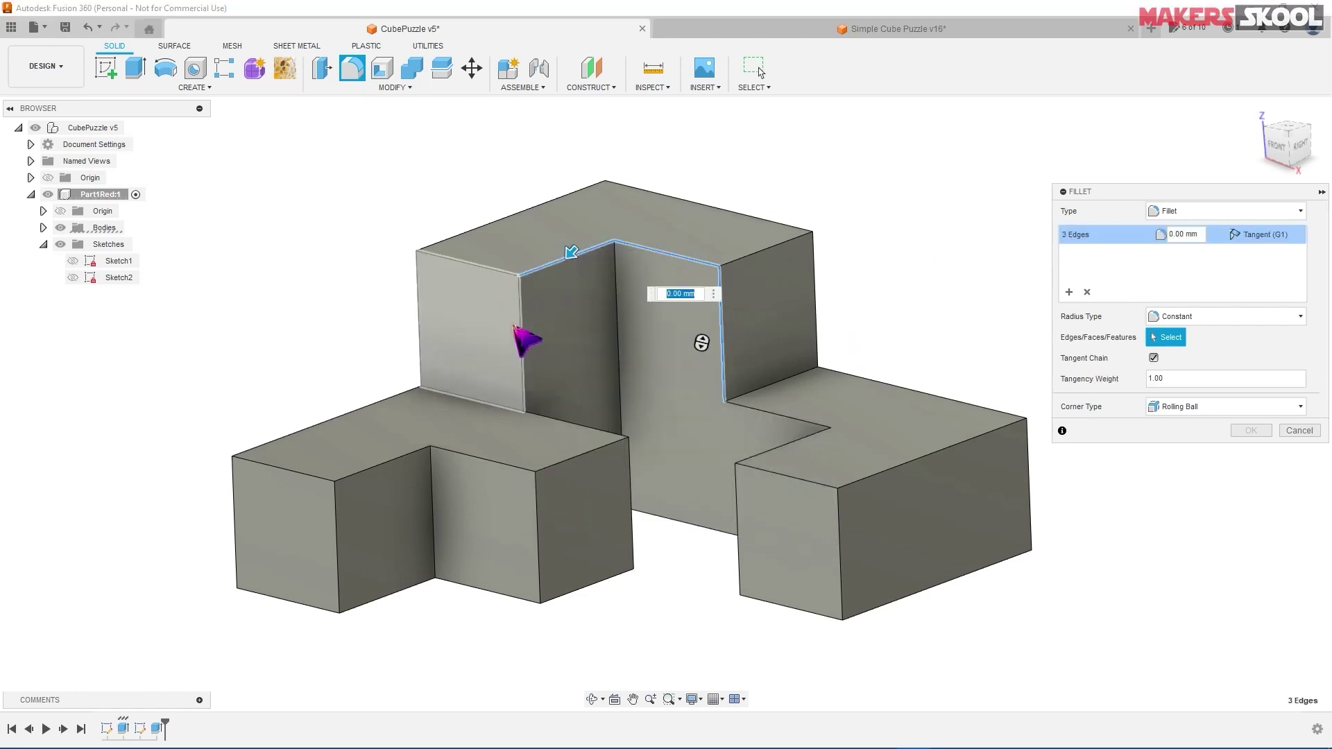
{"action": "left_click", "coordinate": [519, 339]}
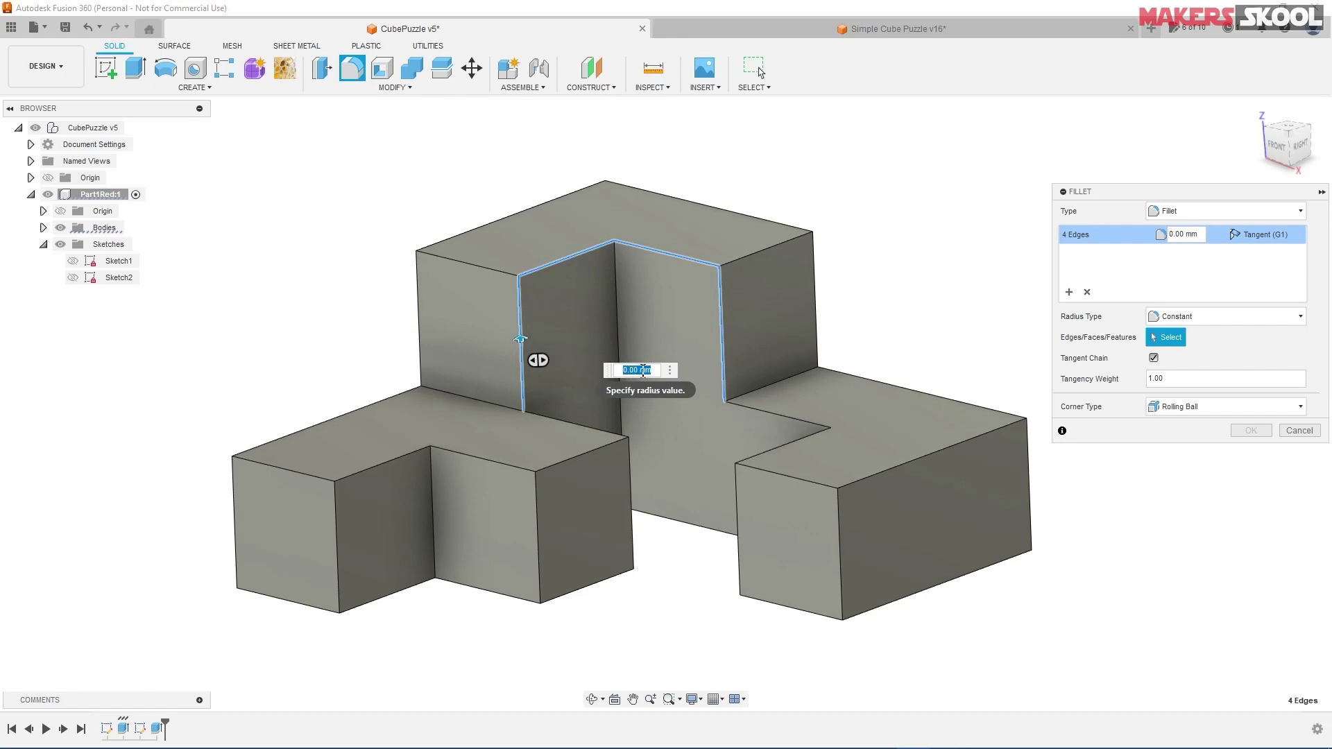
{"action": "type", "text": "1"}
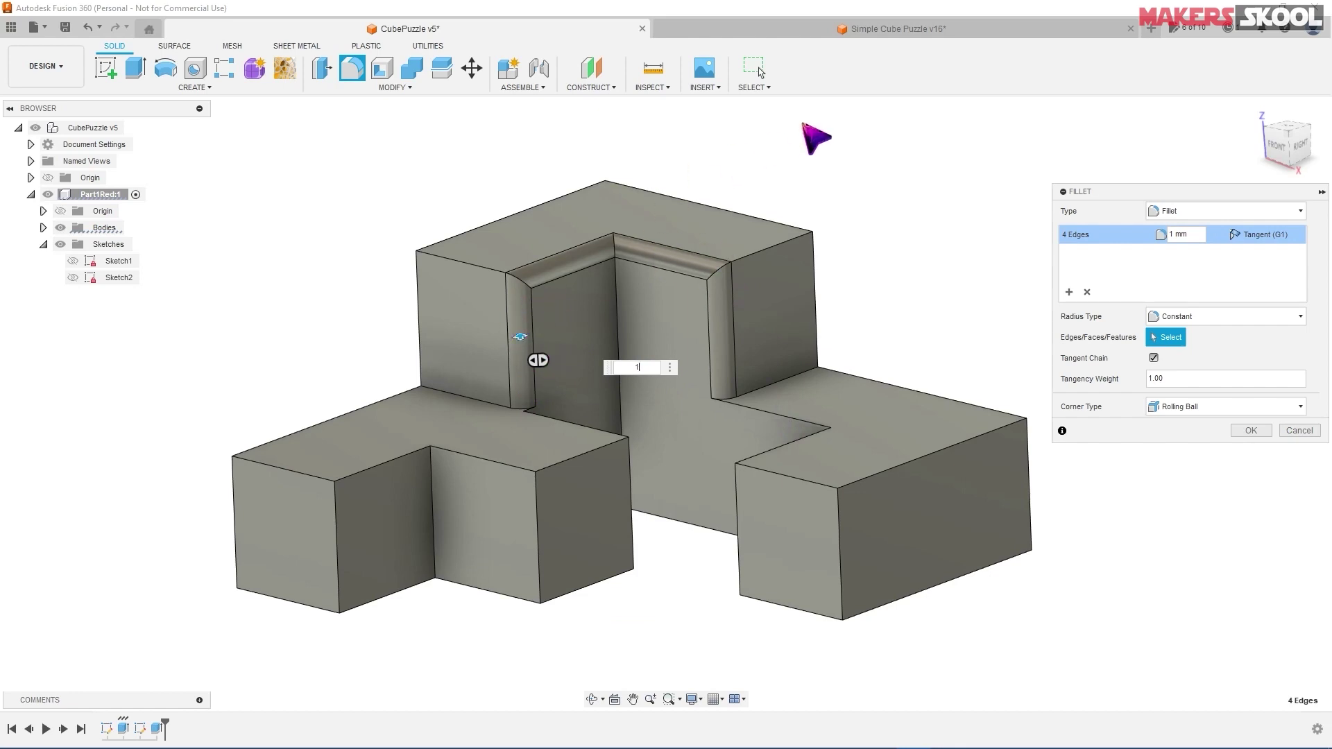
- Inspect the Simple Cube Puzzle v16 reference from below, then return to CubePuzzle v5
{"action": "left_click", "coordinate": [839, 32]}
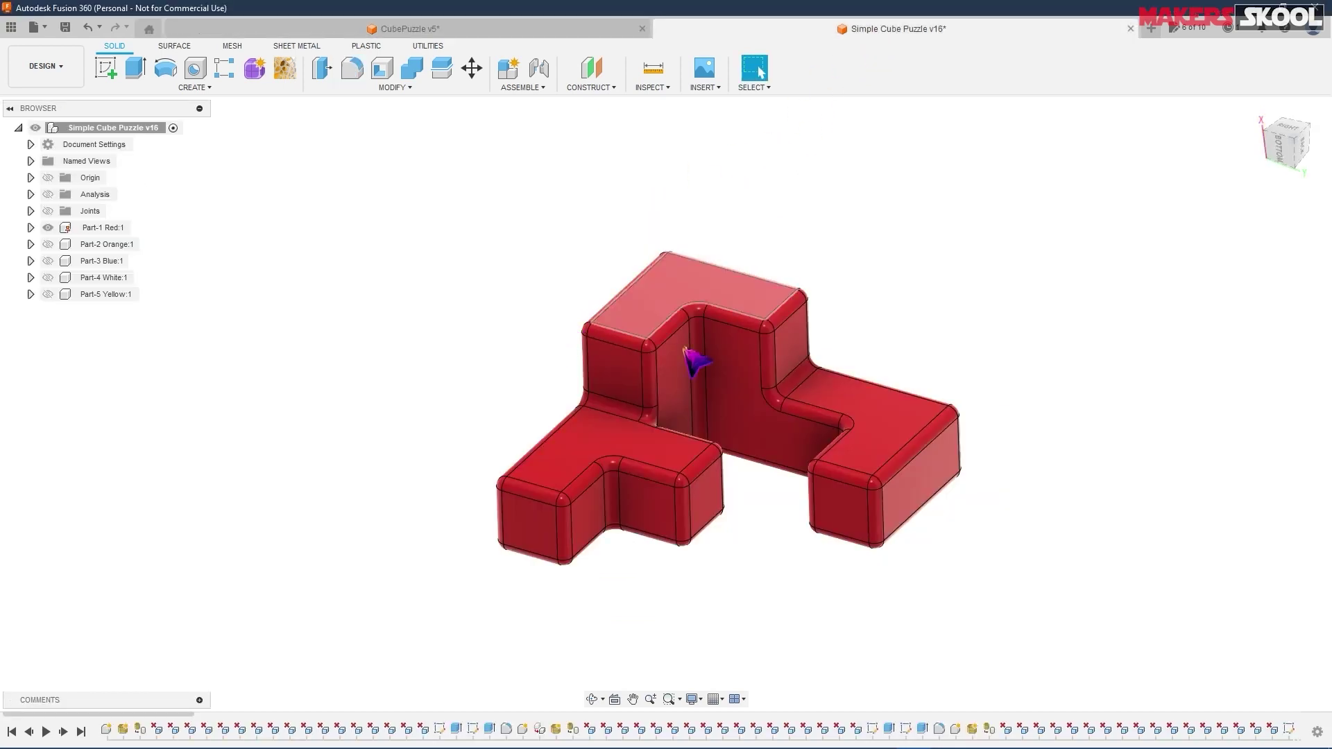
{"action": "middle_click_drag", "start_coordinate": [755, 548], "coordinate": [701, 108], "text": "shift"}
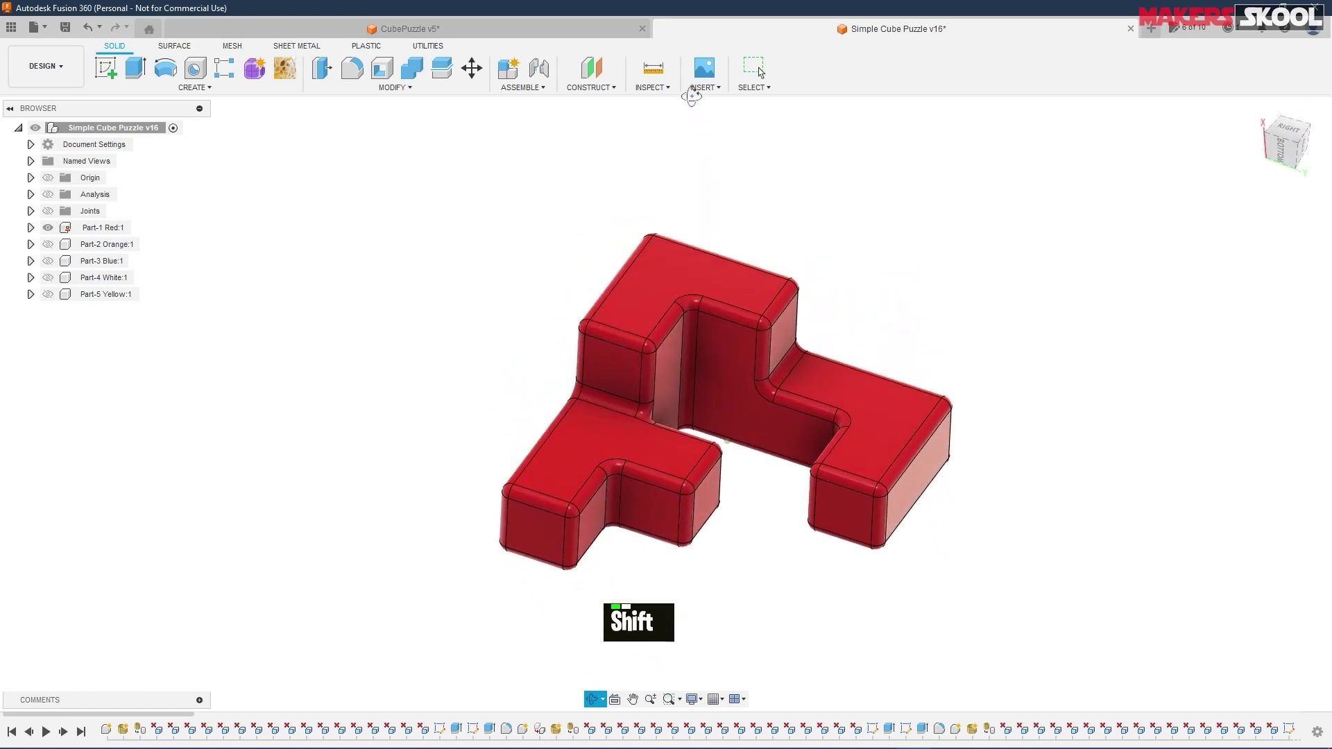
{"action": "left_click", "coordinate": [450, 28]}
{"action": "scroll", "coordinate": [805, 326], "scroll_direction": "up", "scroll_amount": 1}
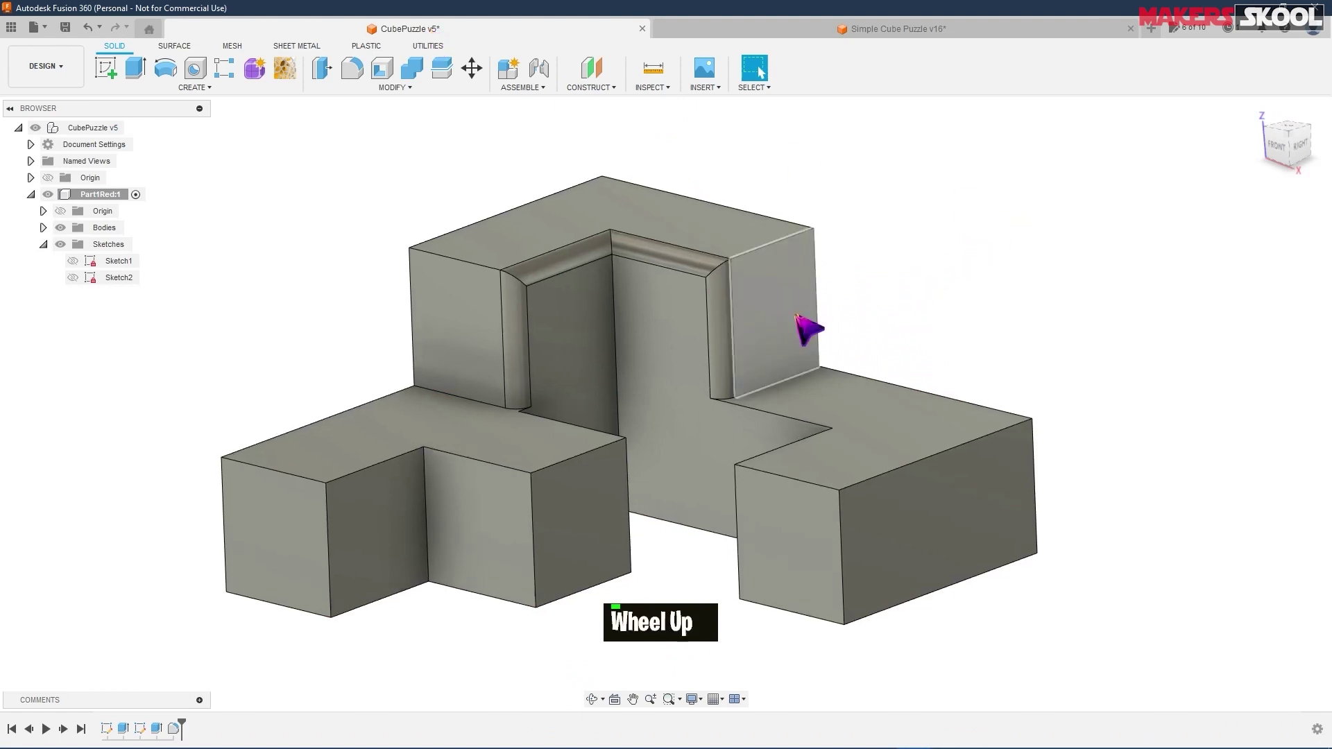
- Cancel a new fillet on three top edges and undo the earlier 1 mm fillet
{"action": "left_click", "coordinate": [351, 68]}
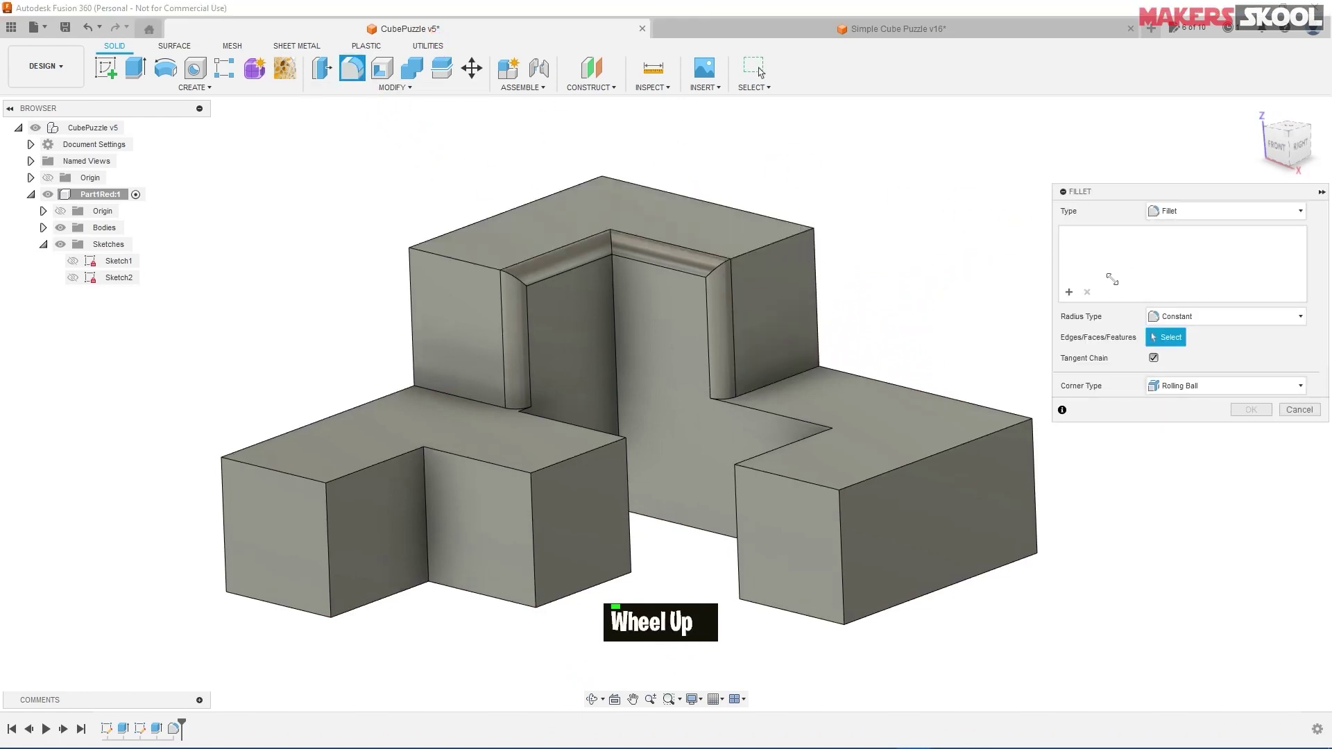
{"action": "left_click", "coordinate": [776, 244]}
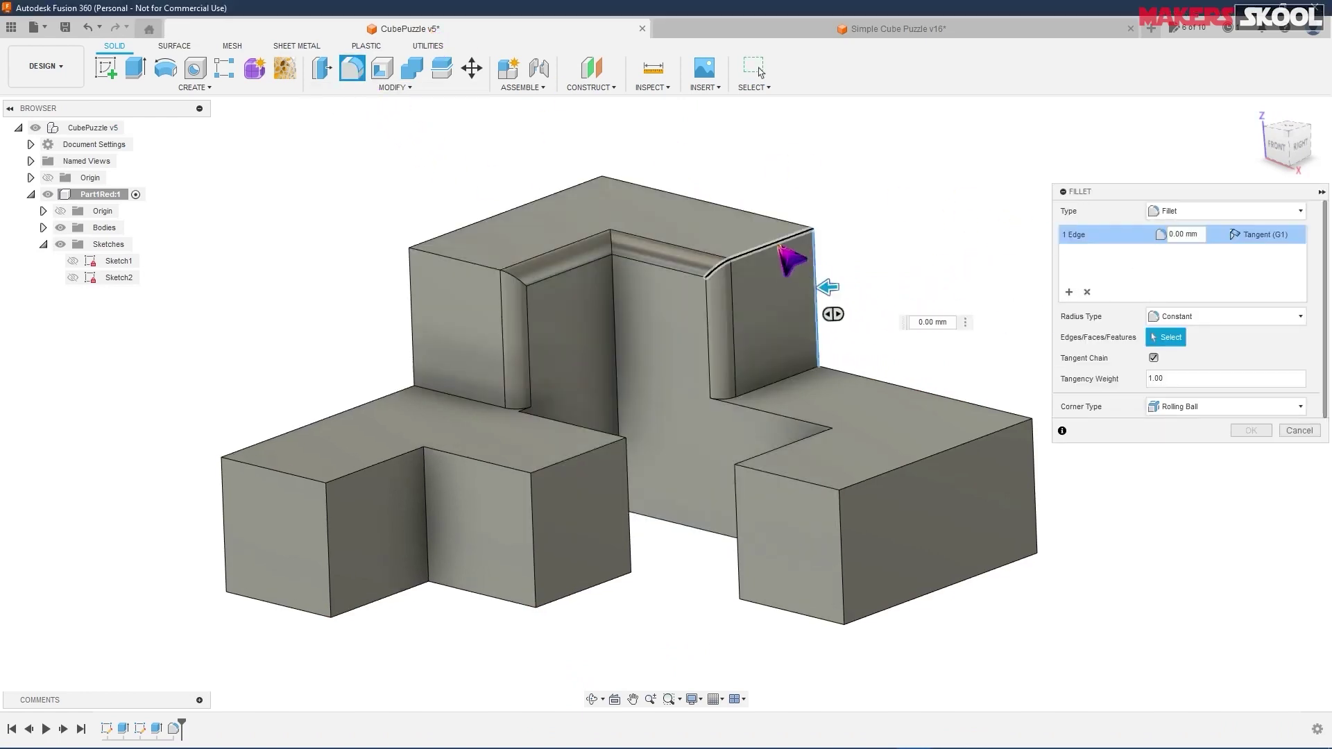
{"action": "left_click", "coordinate": [583, 186]}
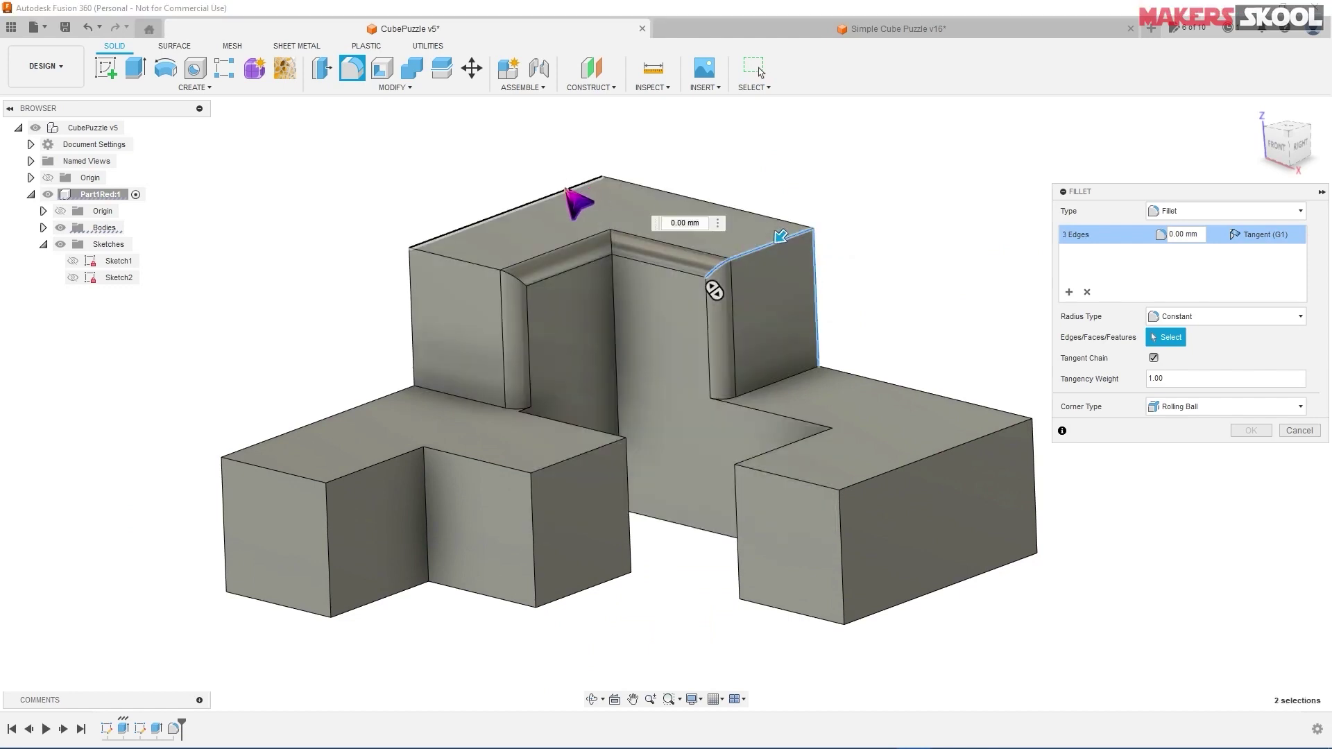
{"action": "left_click", "coordinate": [689, 200]}
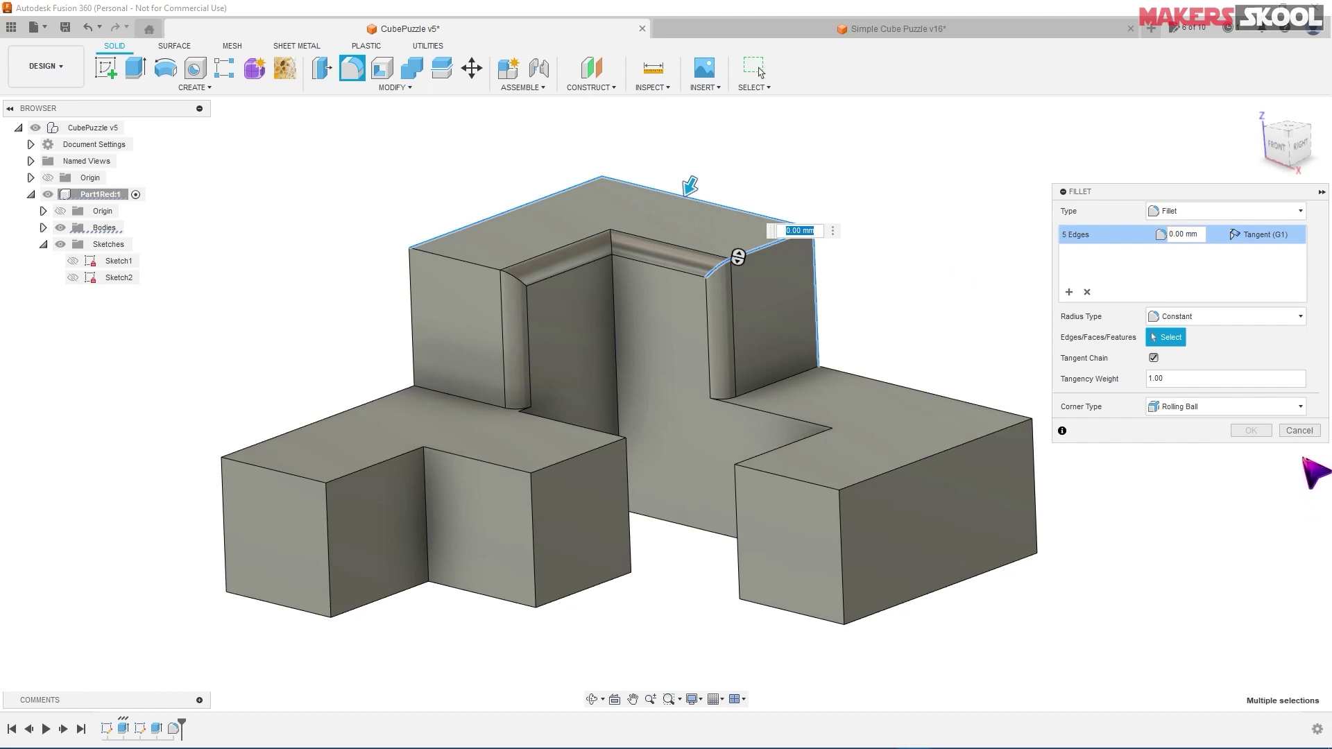
{"action": "left_click", "coordinate": [1300, 431]}
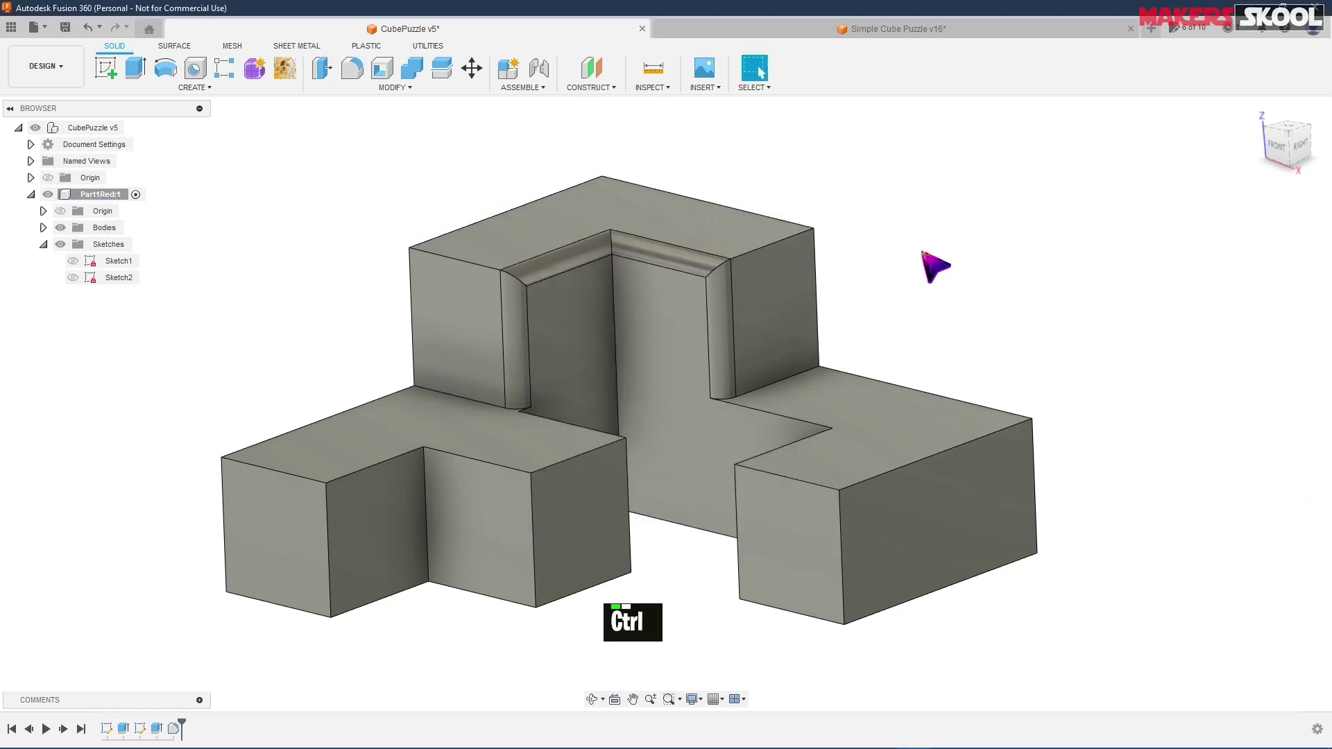
{"action": "key", "text": "ctrl+z"}
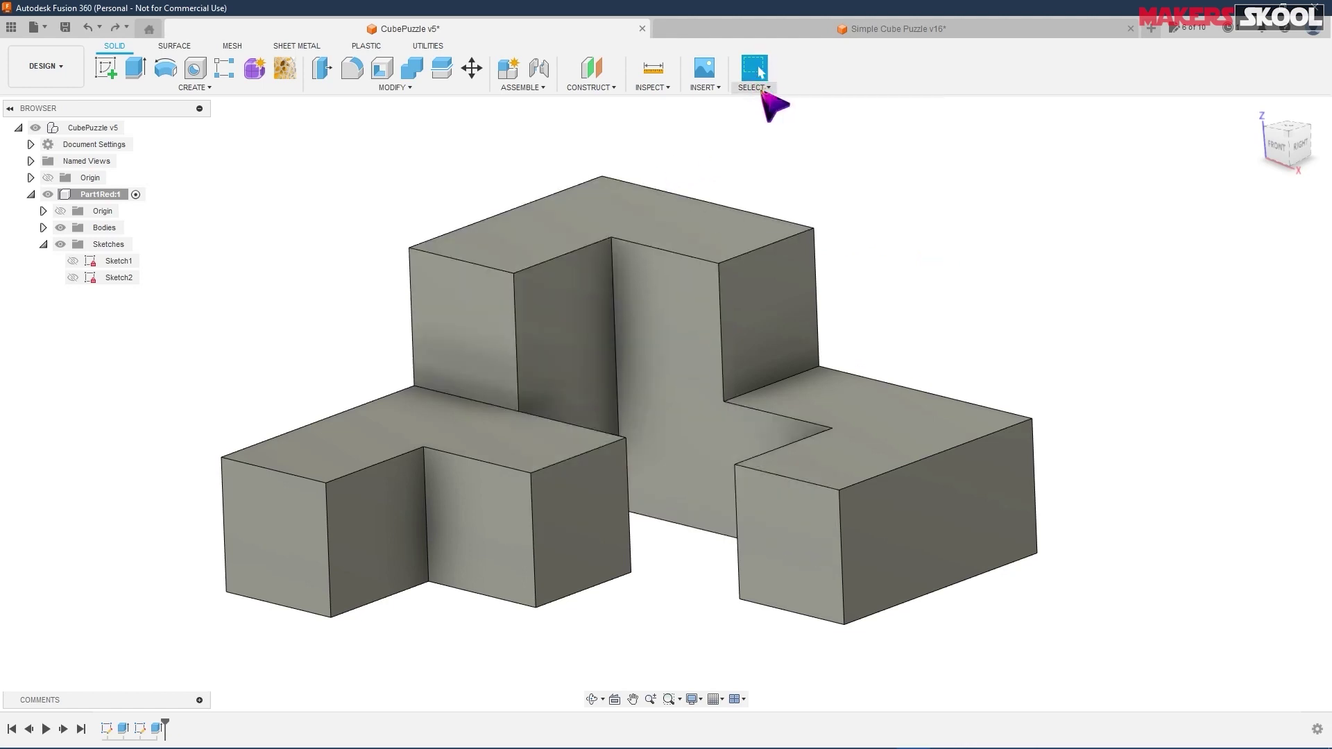
- Check the selection filters, then window-select the whole body to pick all 47 edges
{"action": "left_click", "coordinate": [761, 89]}
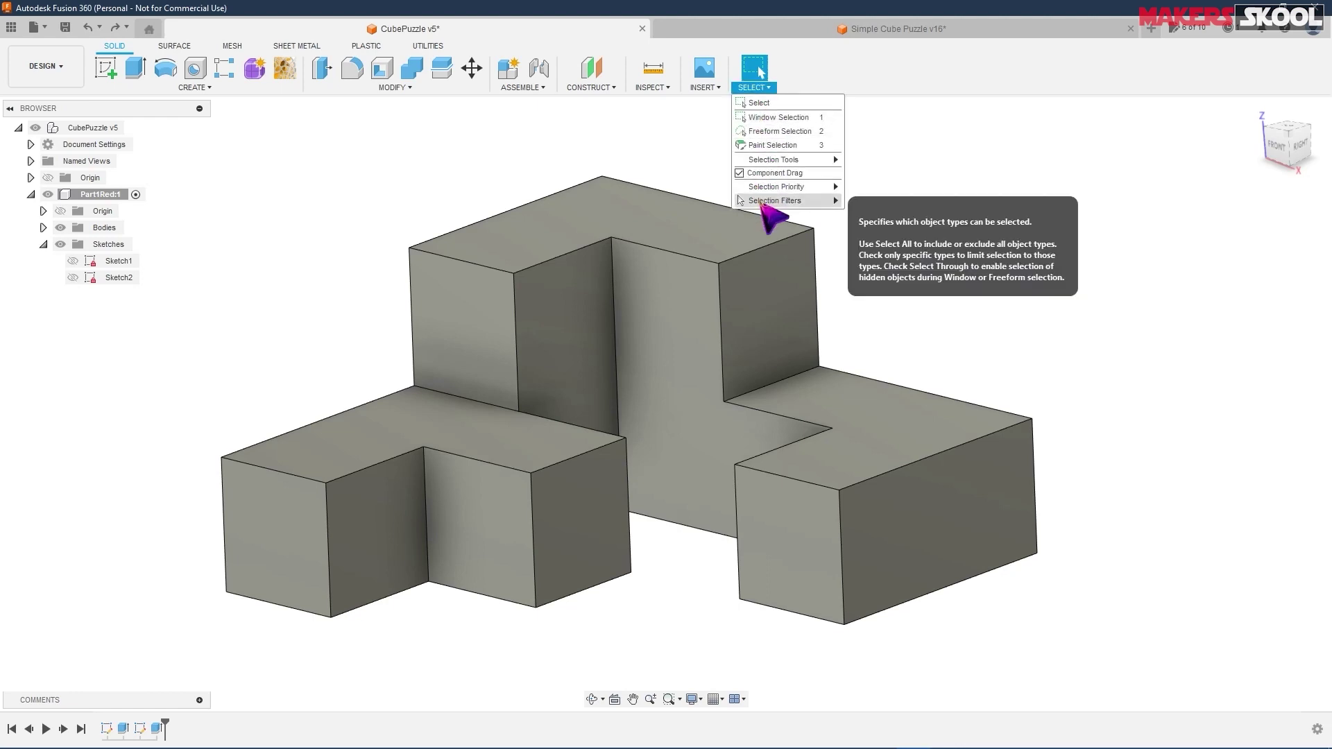
{"action": "mouse_move", "coordinate": [765, 201]}
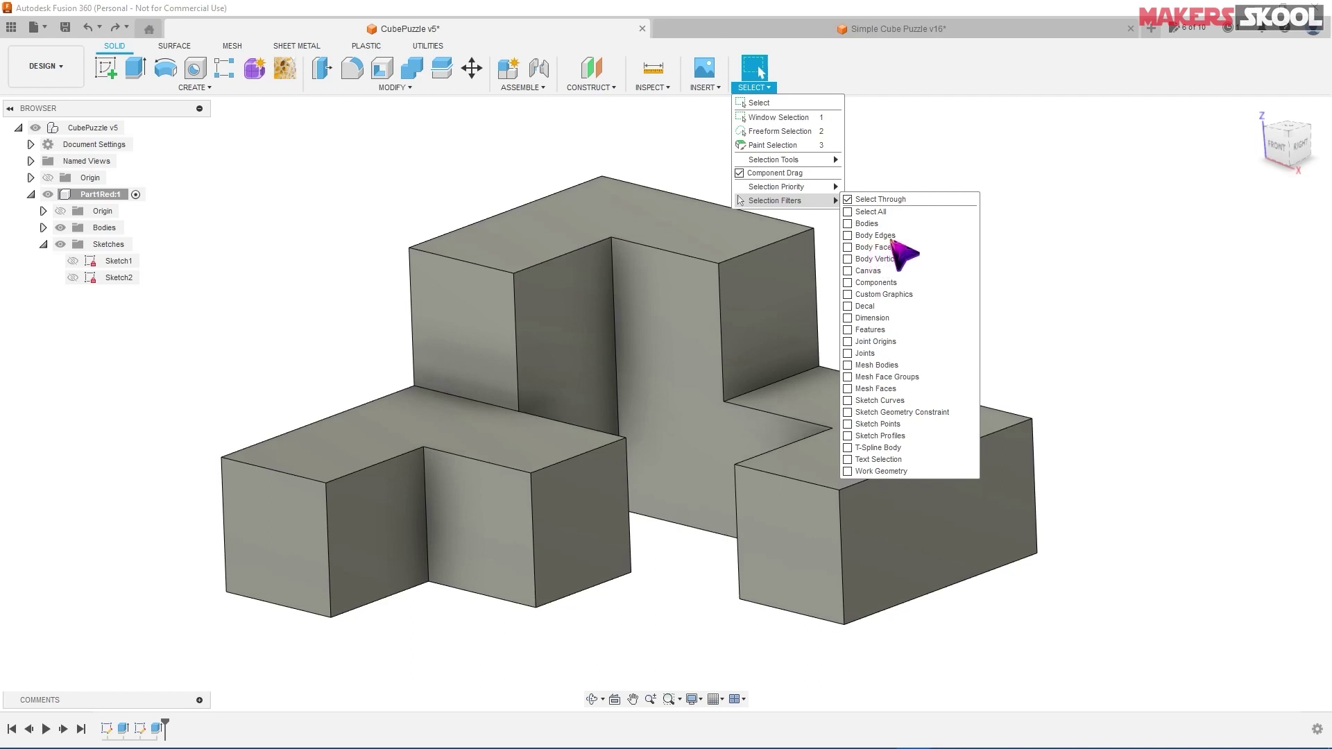
{"action": "left_click", "coordinate": [1080, 155]}
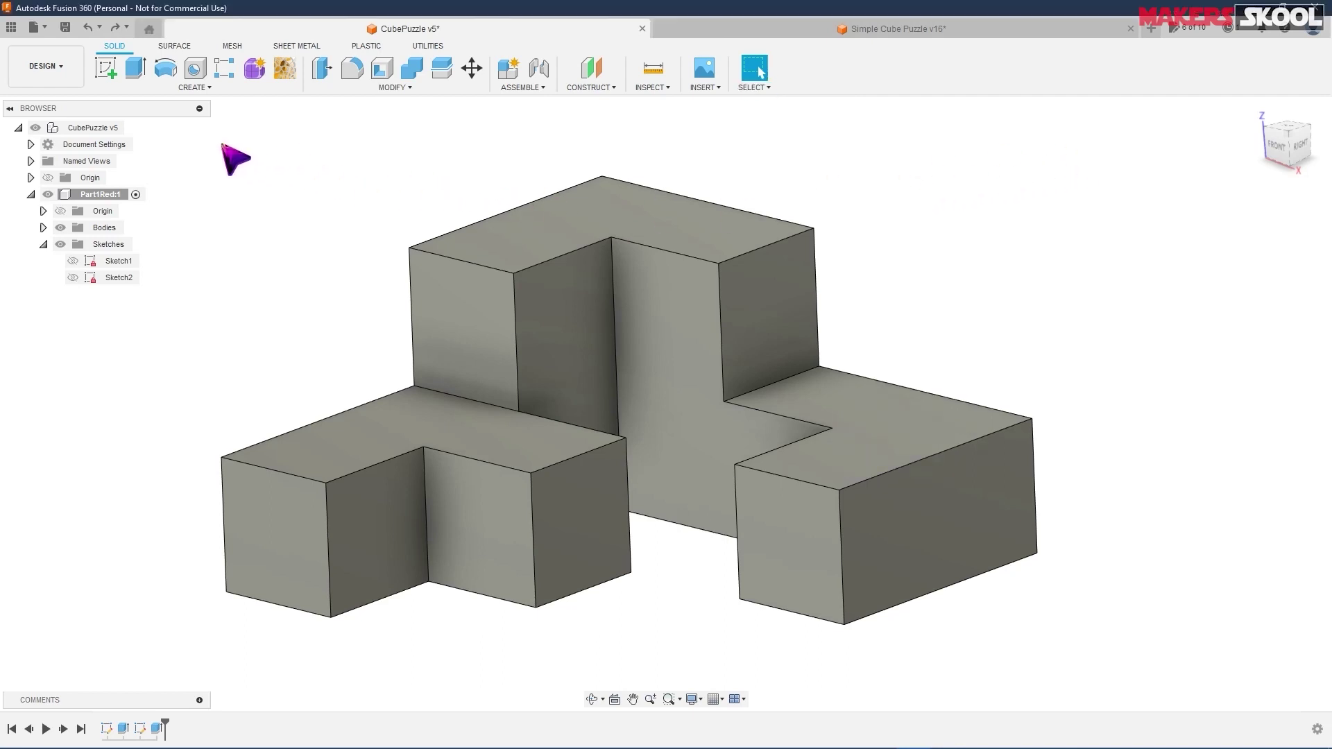
{"action": "left_click_drag", "start_coordinate": [203, 129], "coordinate": [1070, 671]}
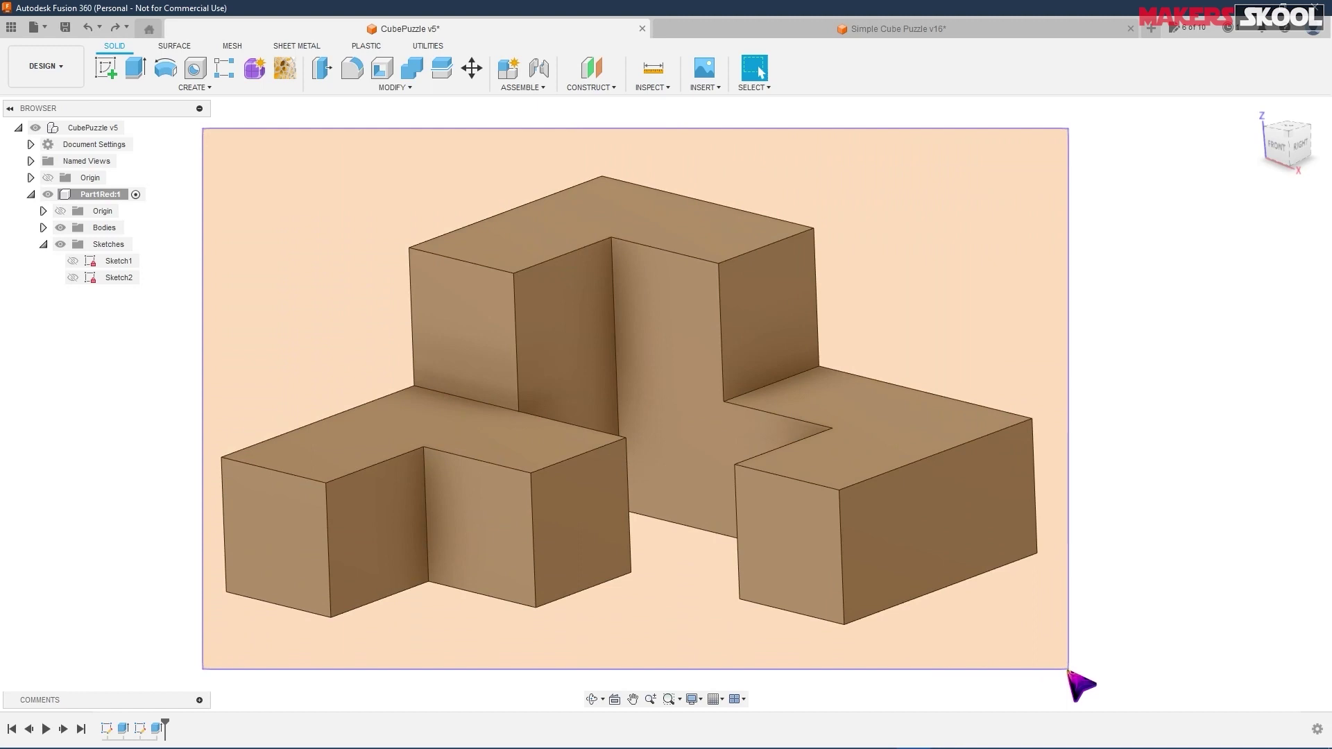
{"action": "left_click_drag", "start_coordinate": [1069, 670], "coordinate": [1069, 670]}
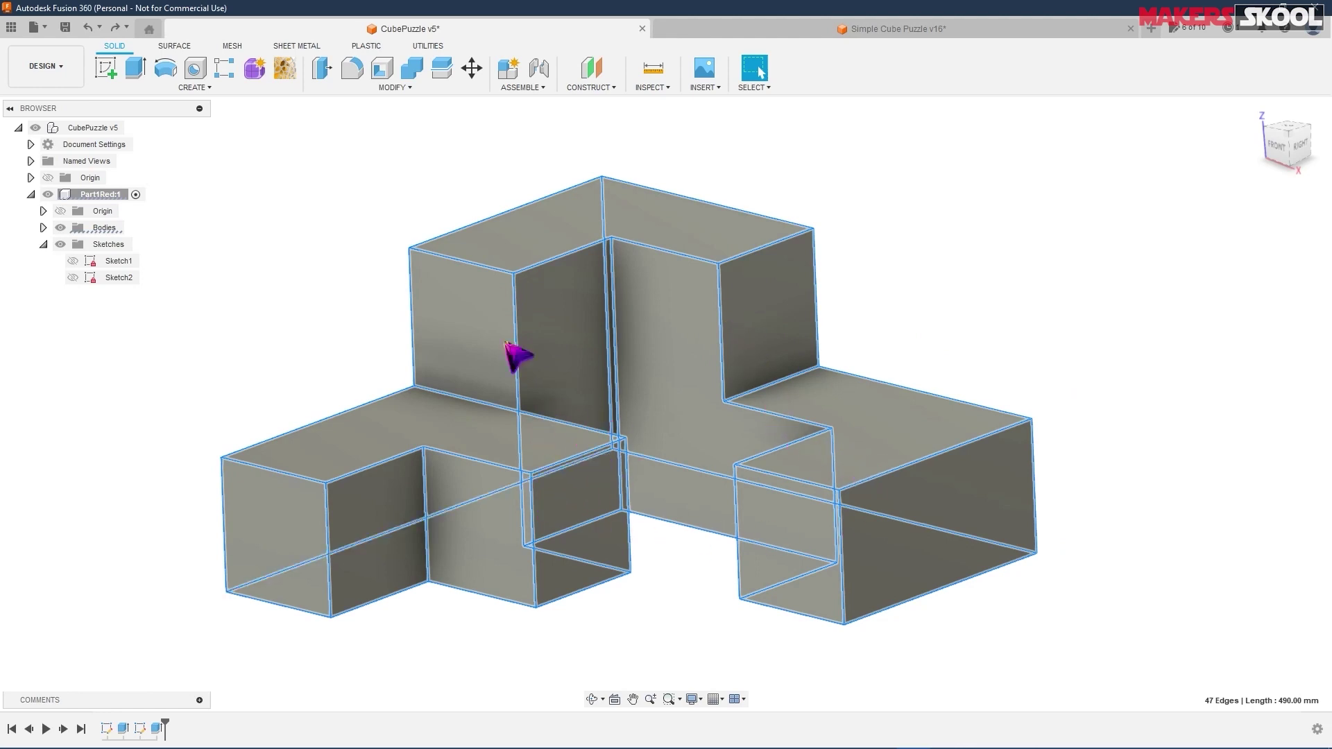
- Round every selected edge with a 1 mm fillet, then briefly compare with the Simple Cube Puzzle v16 design
{"action": "left_click", "coordinate": [357, 69]}
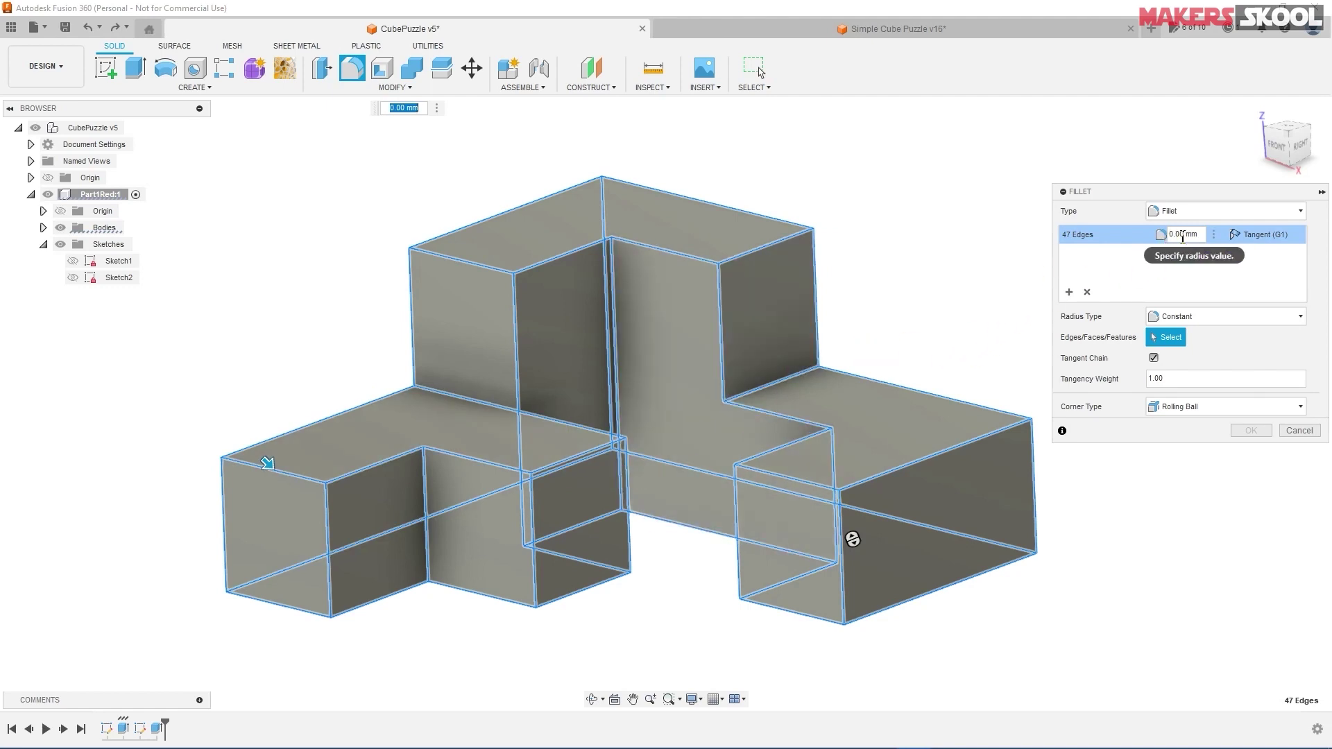
{"action": "double_click", "coordinate": [1183, 234]}
{"action": "type", "text": "1"}
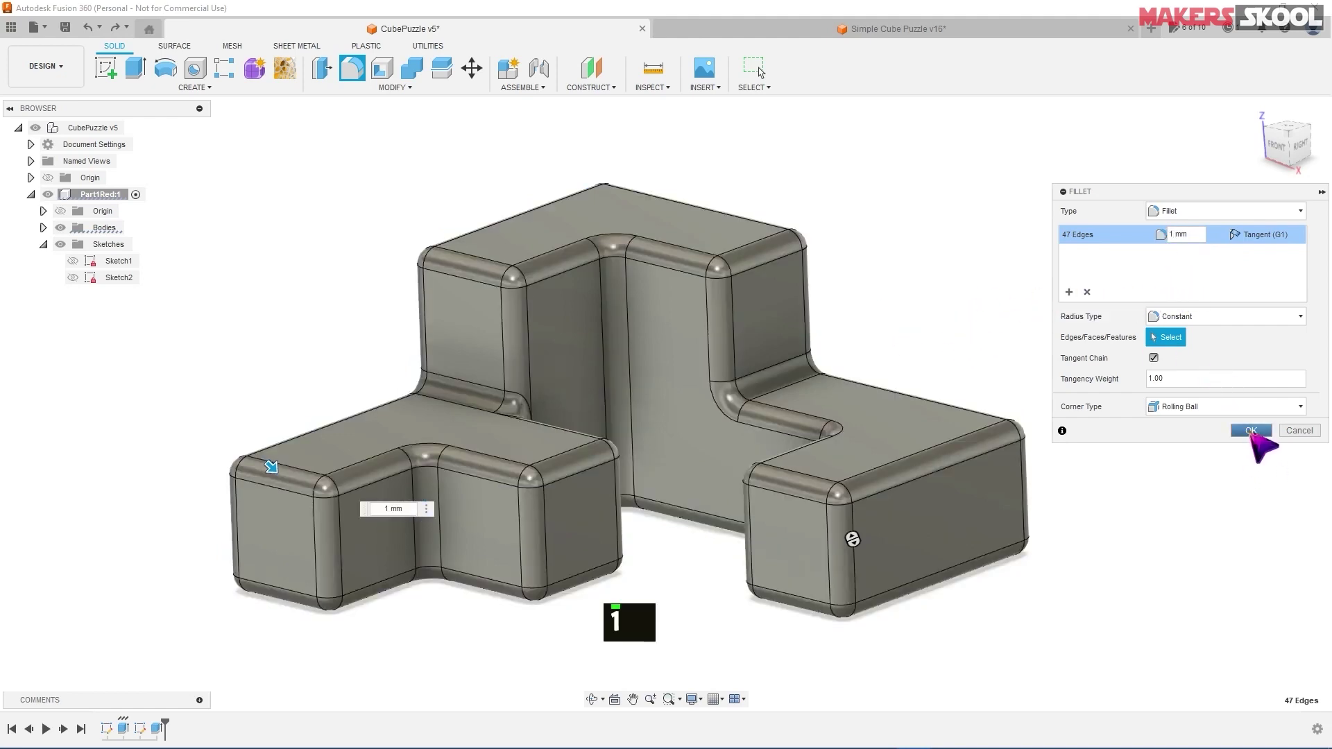
{"action": "left_click", "coordinate": [1251, 430]}
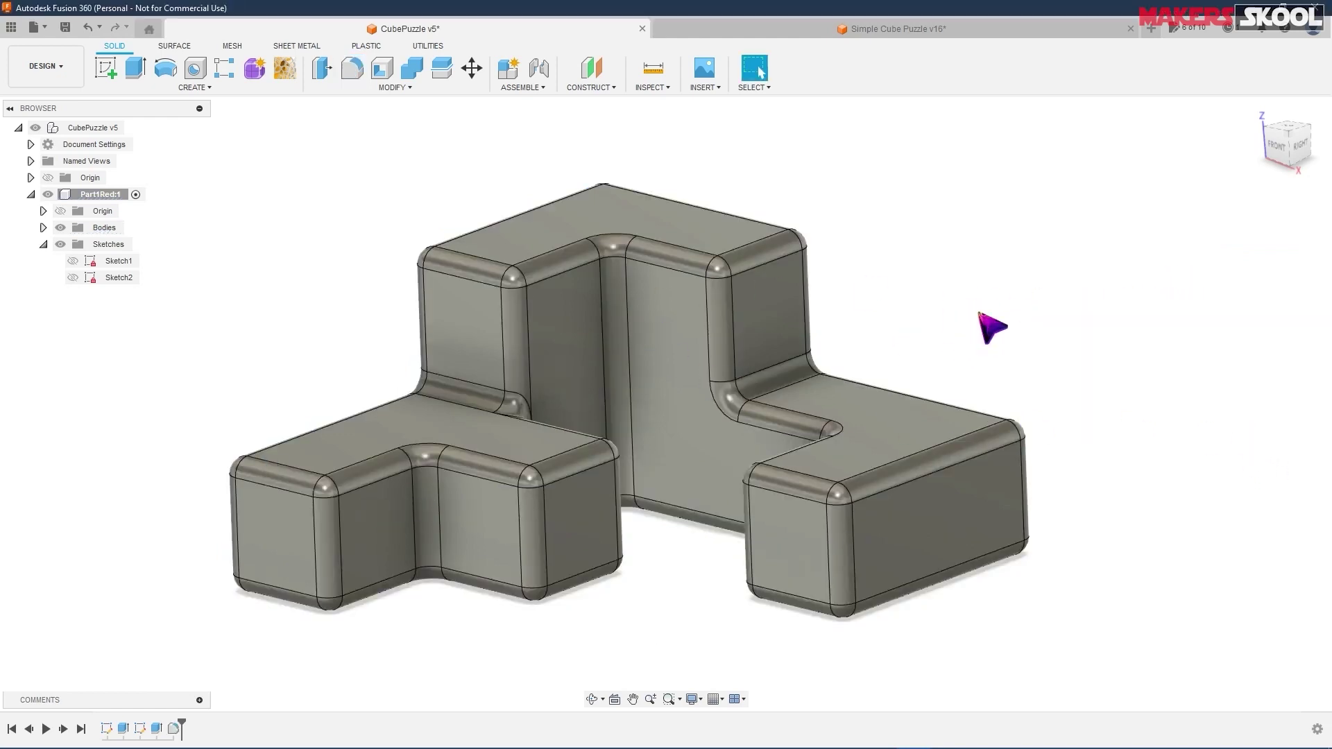
{"action": "middle_click_drag", "start_coordinate": [901, 372], "coordinate": [865, 282], "text": "shift"}
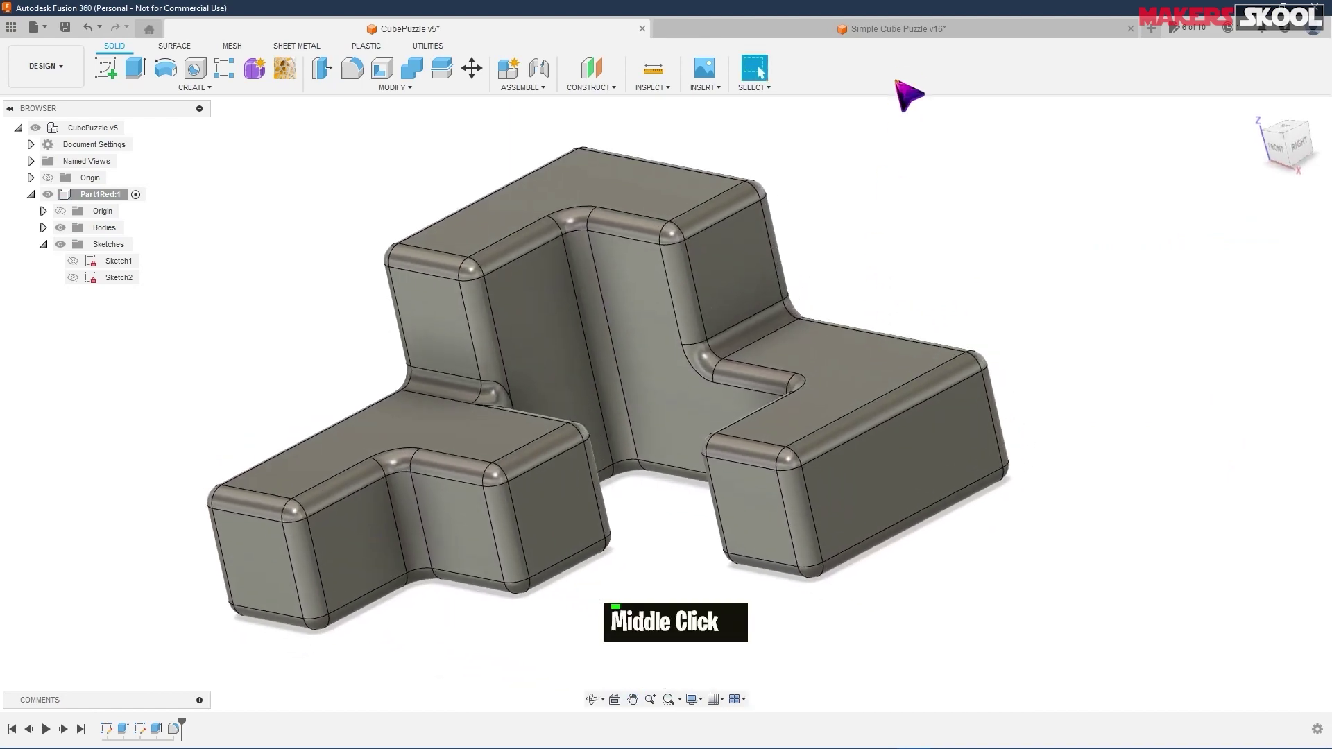
{"action": "left_click", "coordinate": [676, 29]}
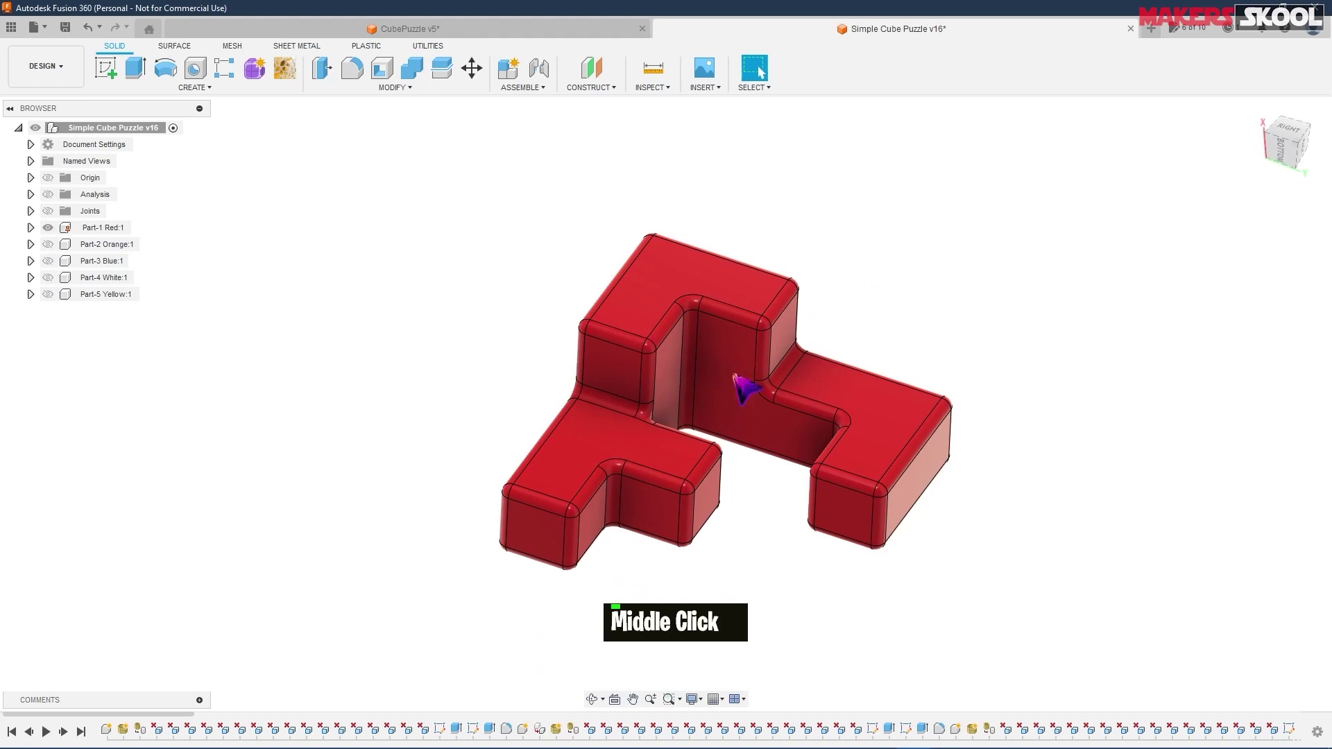
{"action": "left_click", "coordinate": [469, 31]}
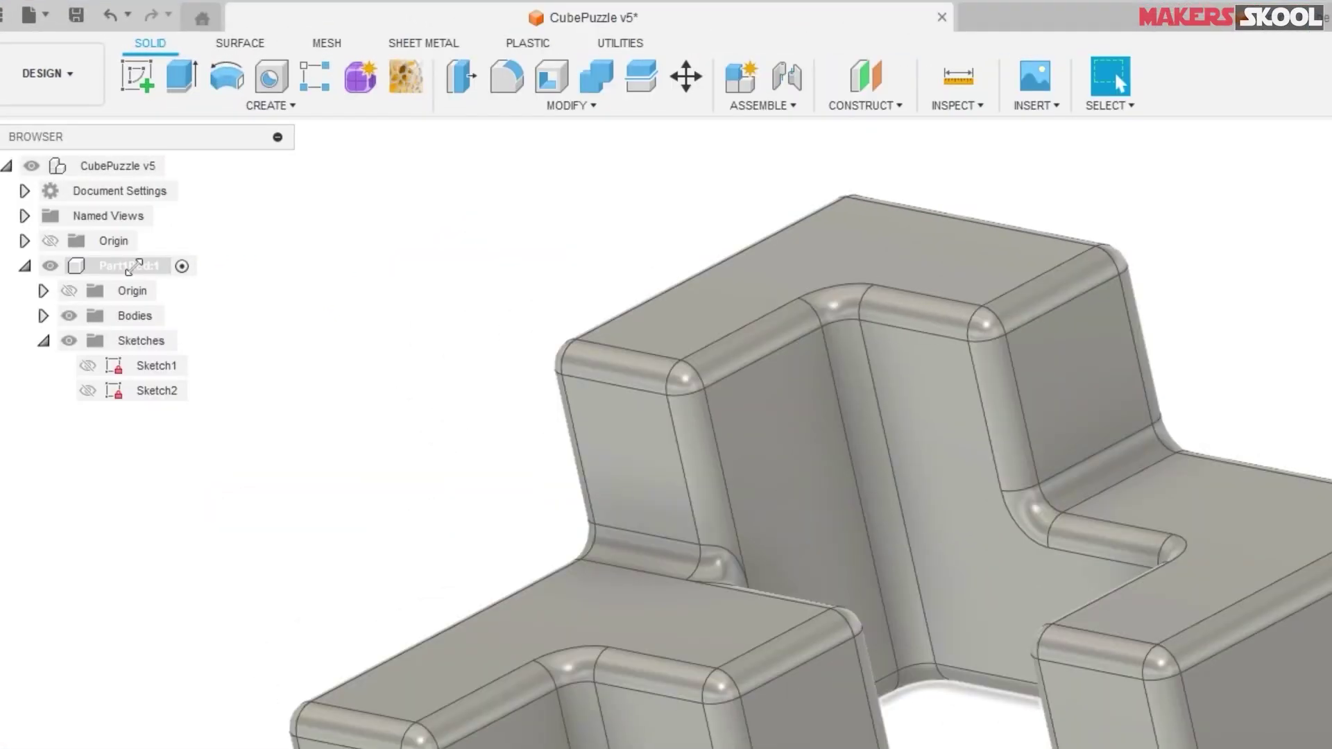
- Apply the Plastic ABS (White) appearance to the Part1Red part
{"action": "right_click", "coordinate": [134, 267]}
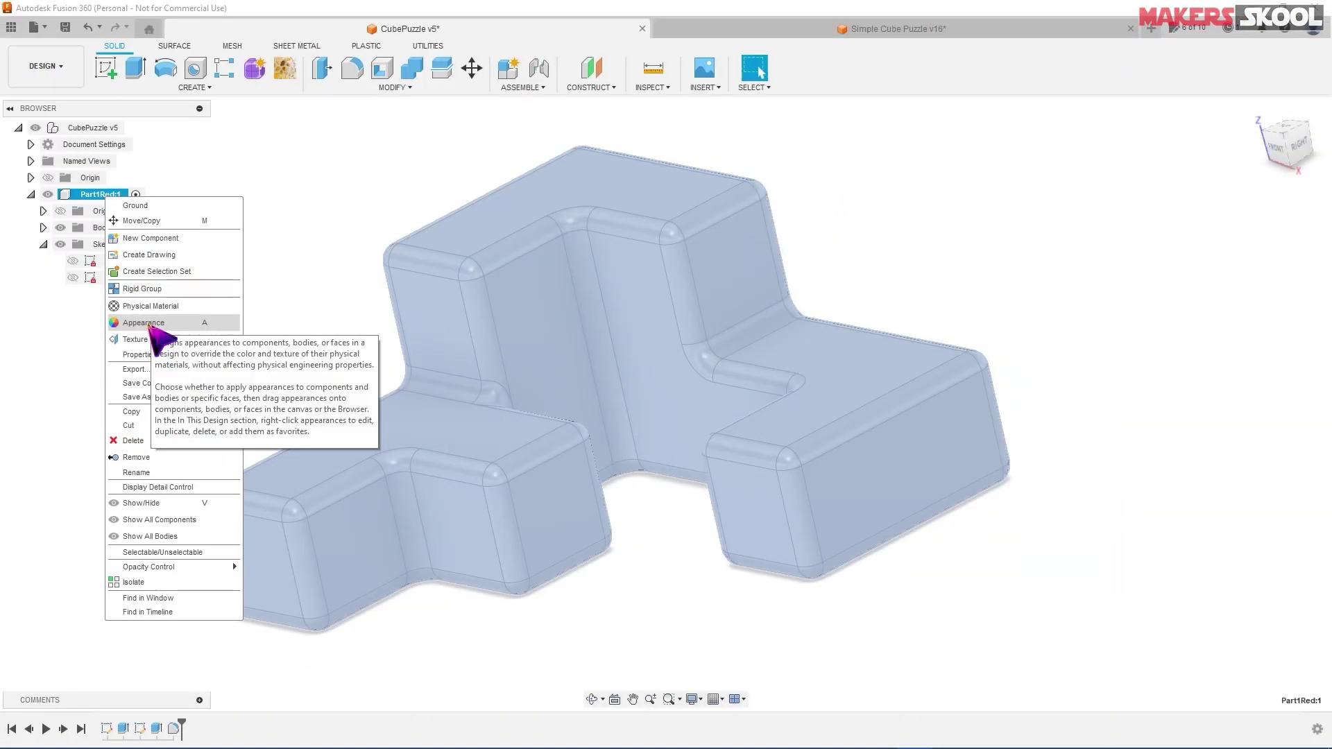
{"action": "key", "text": "Escape"}
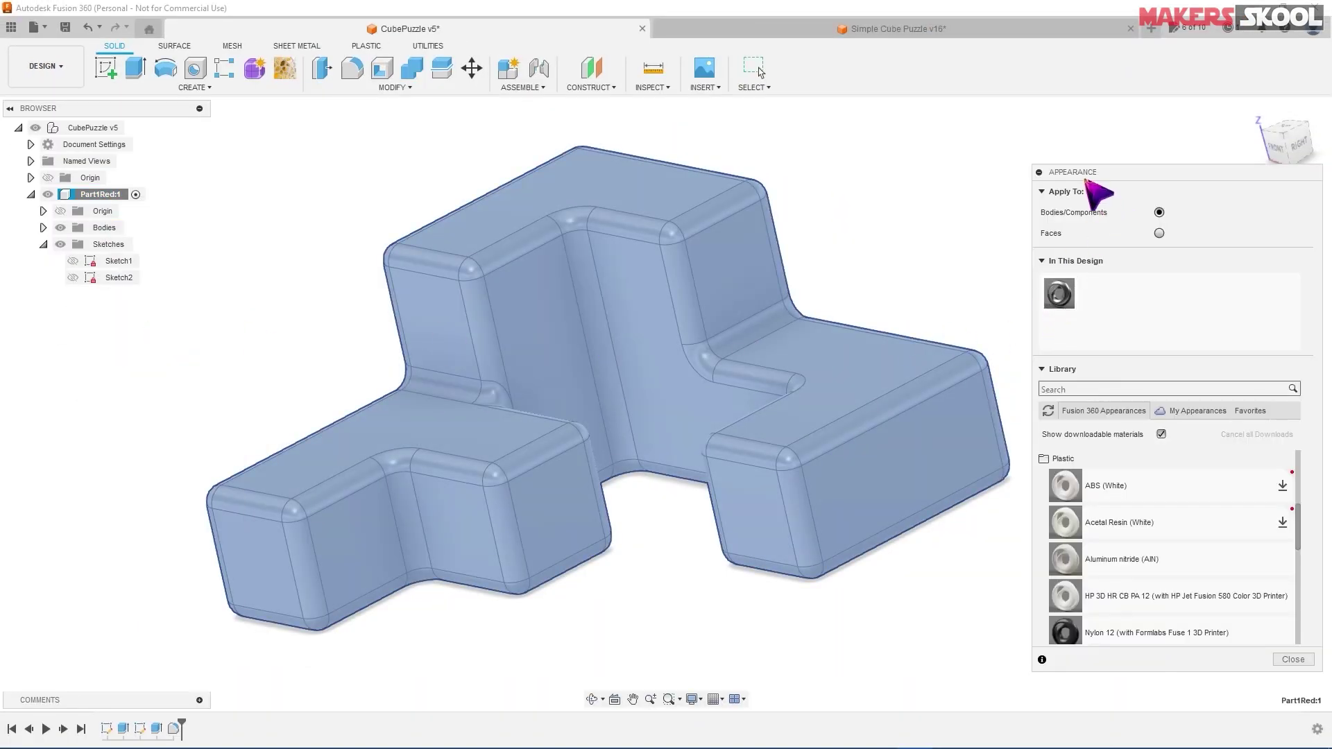
{"action": "left_click_drag", "start_coordinate": [1104, 173], "coordinate": [1096, 166]}
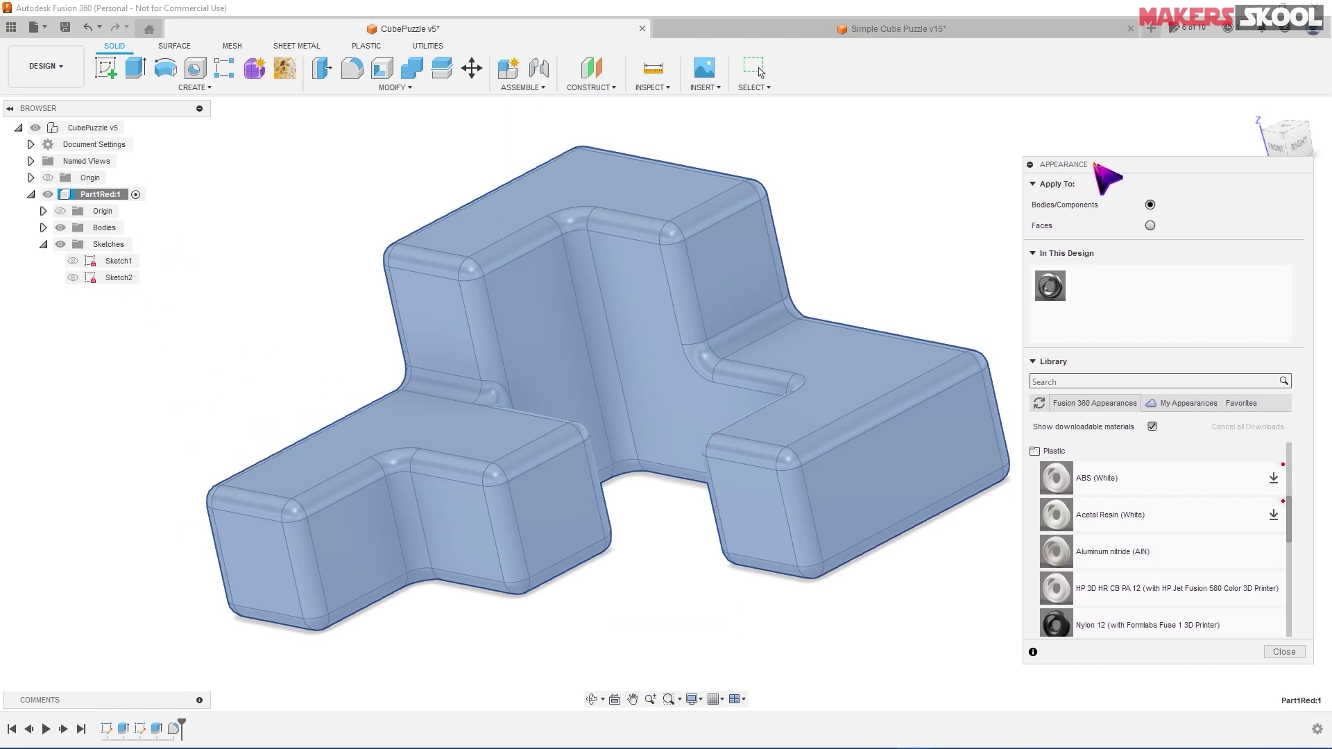
{"action": "scroll", "coordinate": [1065, 447], "scroll_direction": "up", "scroll_amount": 5}
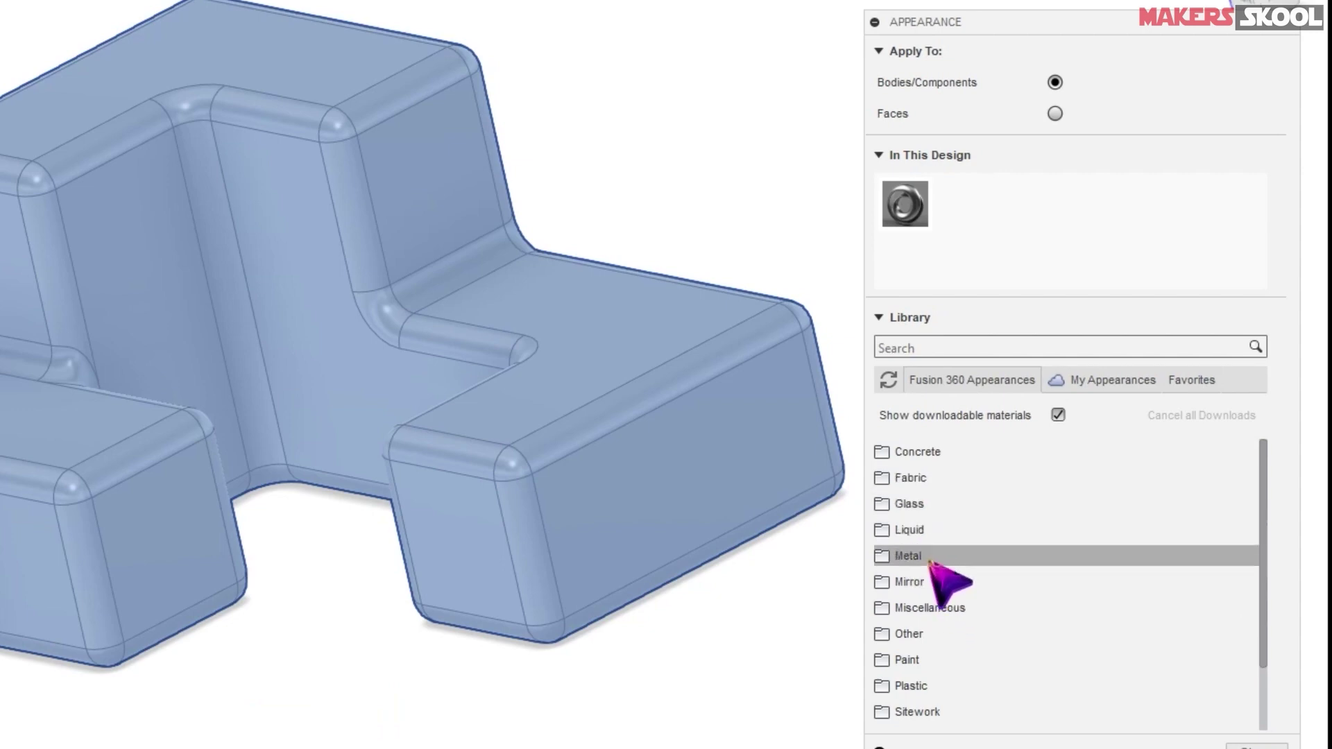
{"action": "left_click", "coordinate": [930, 688]}
{"action": "scroll", "coordinate": [1006, 588], "scroll_direction": "down", "scroll_amount": 5}
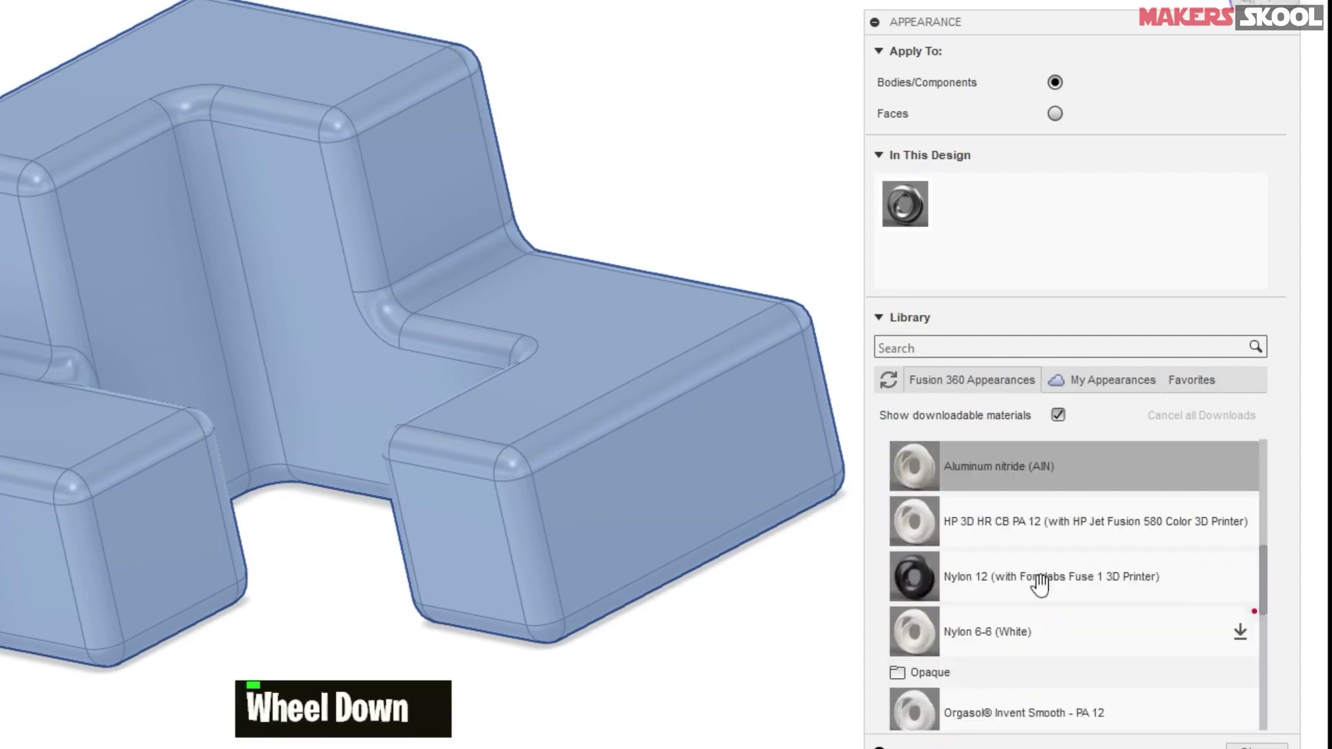
{"action": "scroll", "coordinate": [1008, 569], "scroll_direction": "up", "scroll_amount": 3}
{"action": "scroll", "coordinate": [1016, 589], "scroll_direction": "down", "scroll_amount": 6}
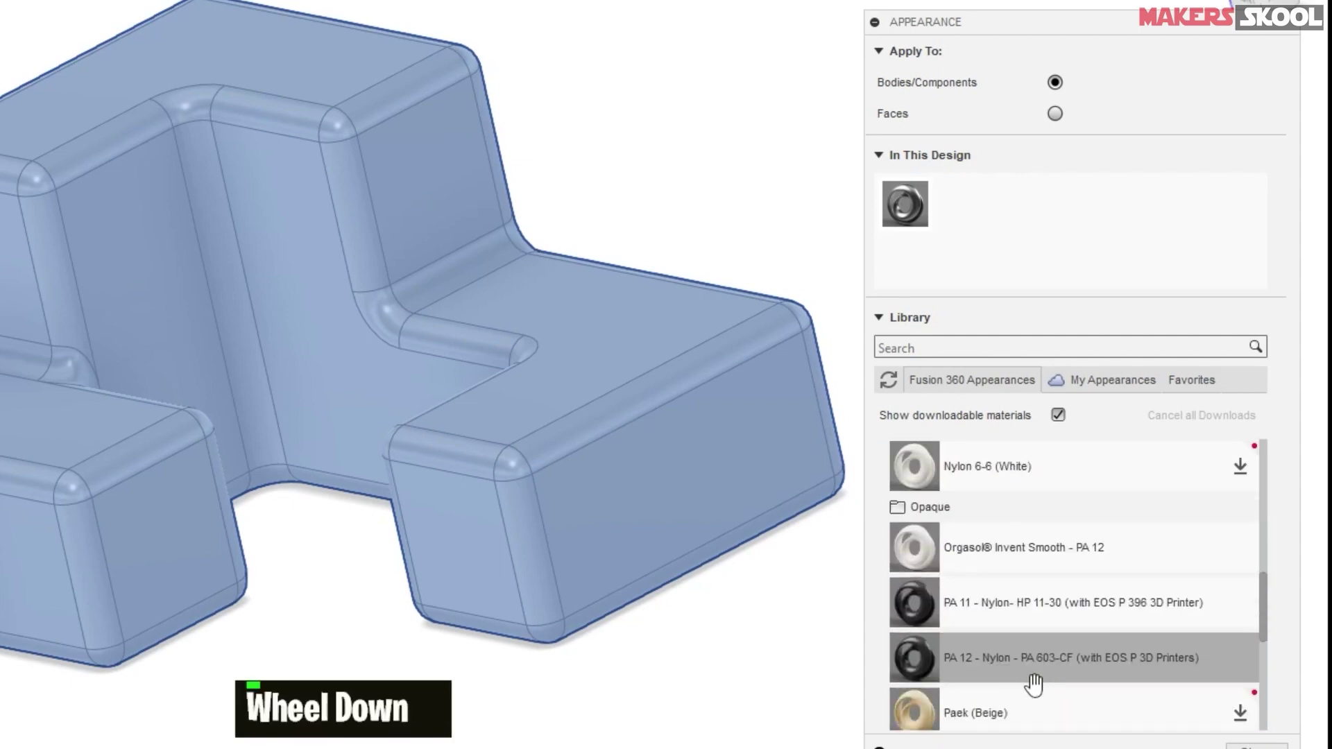
{"action": "scroll", "coordinate": [923, 610], "scroll_direction": "up", "scroll_amount": 3}
{"action": "scroll", "coordinate": [943, 611], "scroll_direction": "up", "scroll_amount": 2}
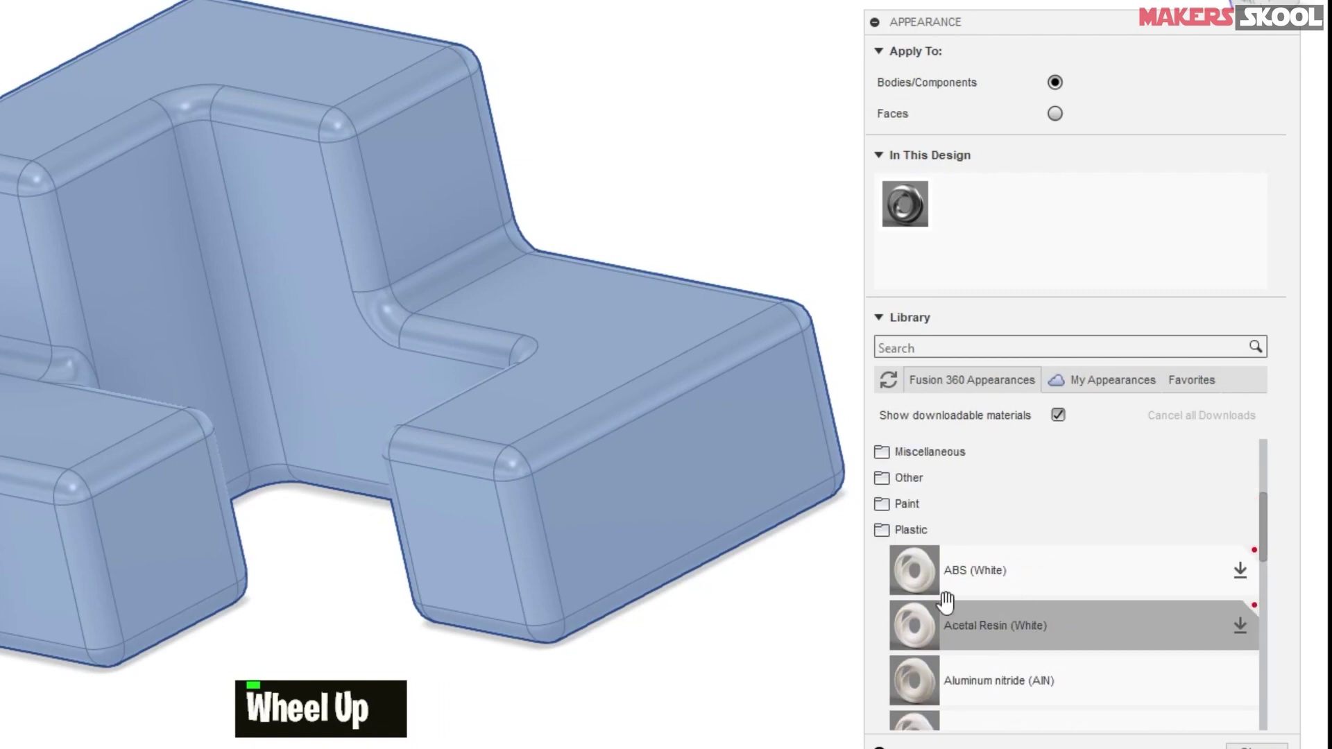
{"action": "scroll", "coordinate": [1046, 619], "scroll_direction": "down", "scroll_amount": 4}
{"action": "scroll", "coordinate": [1040, 653], "scroll_direction": "up", "scroll_amount": 3}
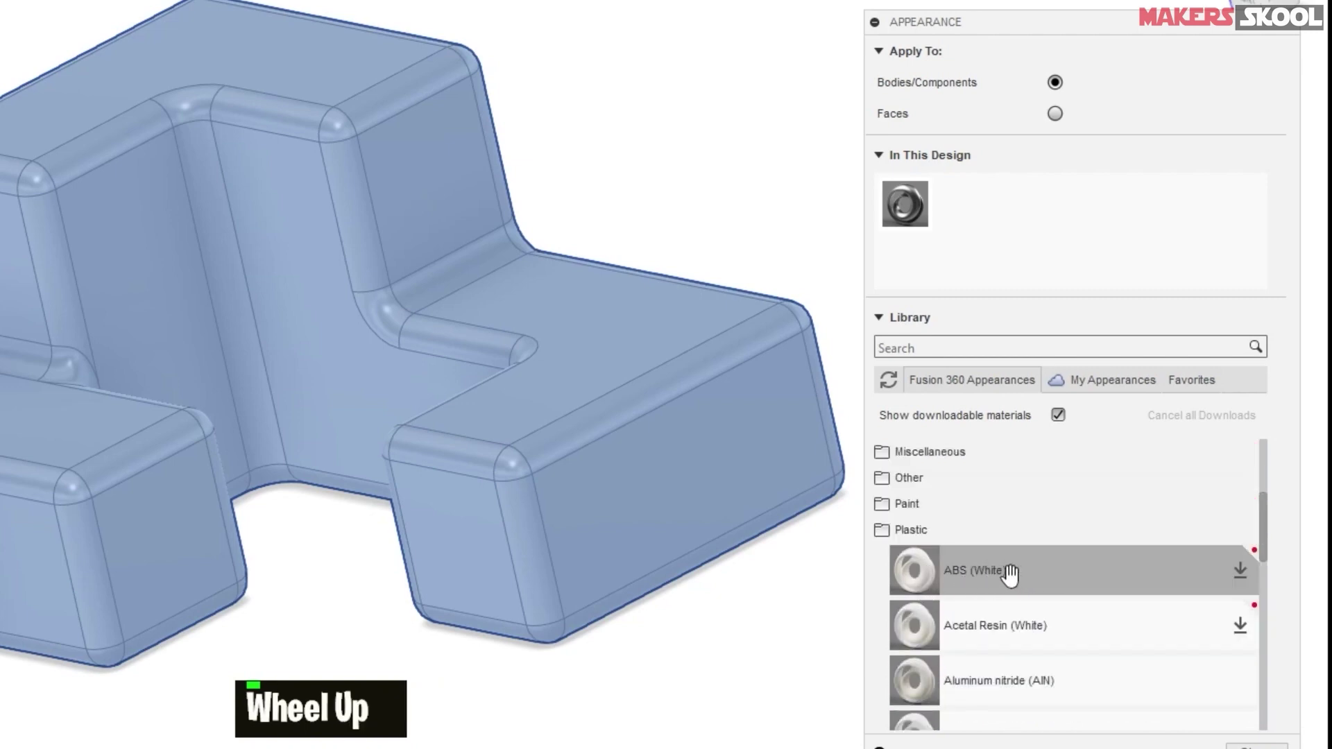
{"action": "left_click_drag", "start_coordinate": [1009, 575], "coordinate": [415, 225]}
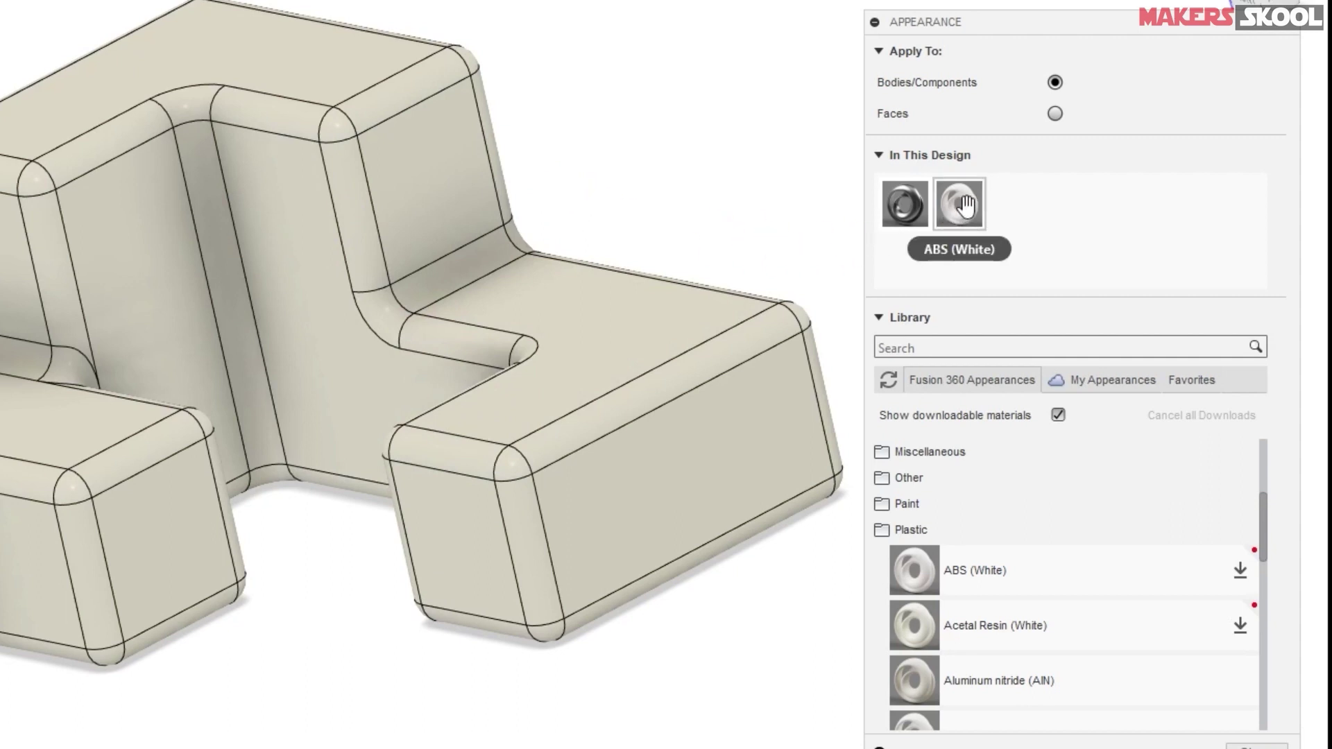
- Recolour the ABS (White) appearance to pure red, RGB 255, 0, 0
{"action": "right_click", "coordinate": [965, 205]}
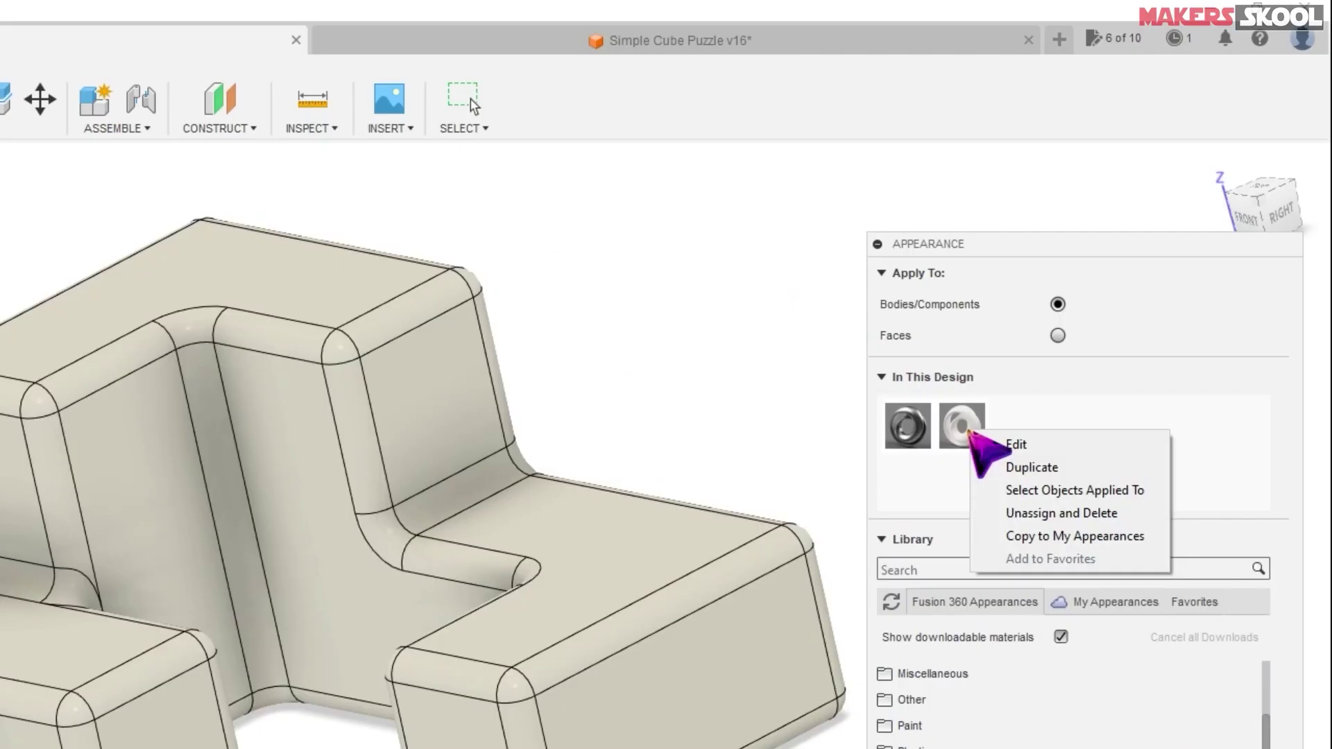
{"action": "left_click", "coordinate": [1020, 444]}
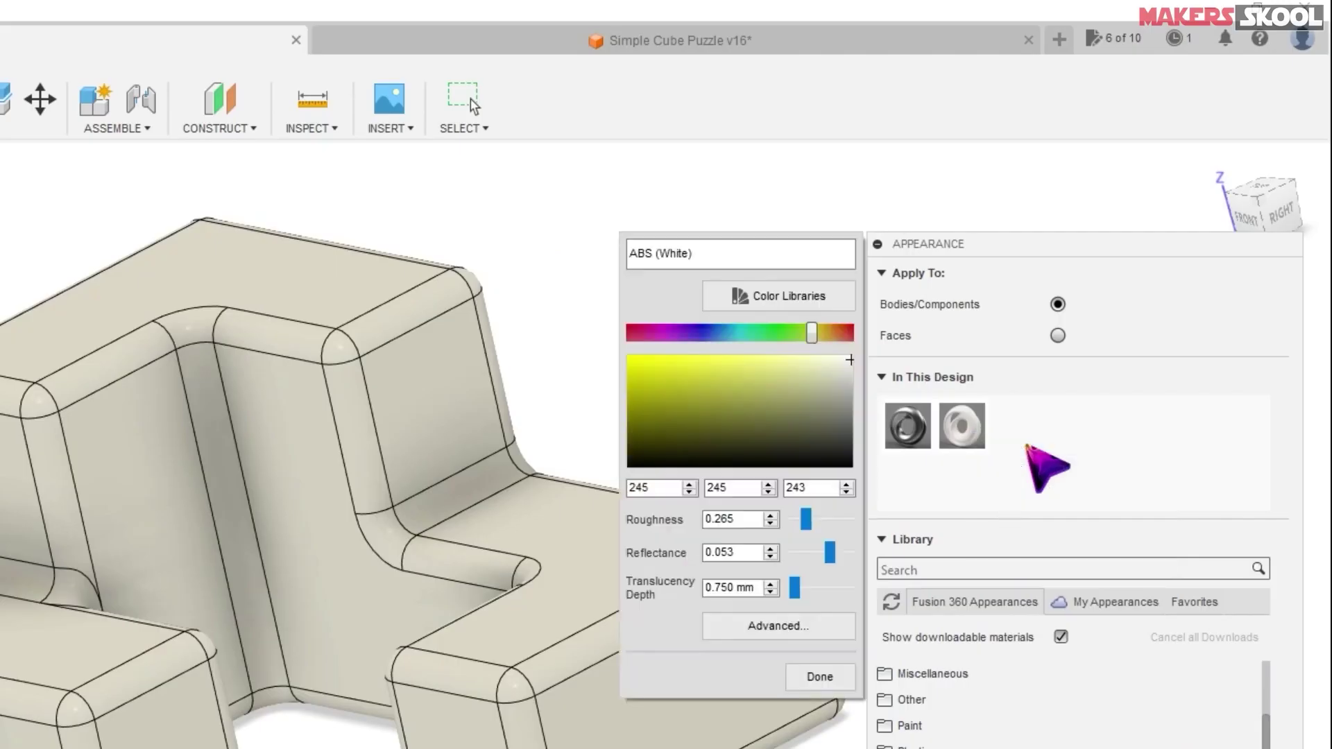
{"action": "left_click_drag", "start_coordinate": [809, 334], "coordinate": [613, 337]}
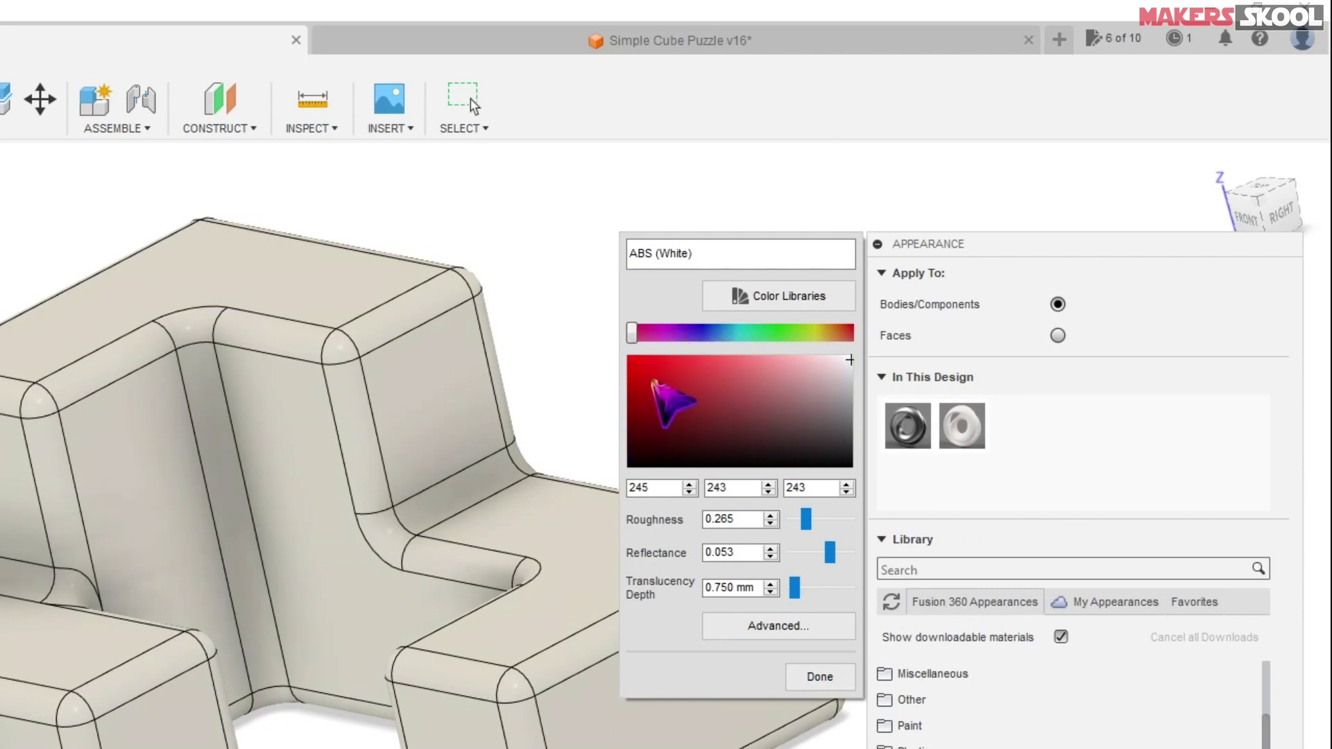
{"action": "left_click_drag", "start_coordinate": [660, 387], "coordinate": [604, 351]}
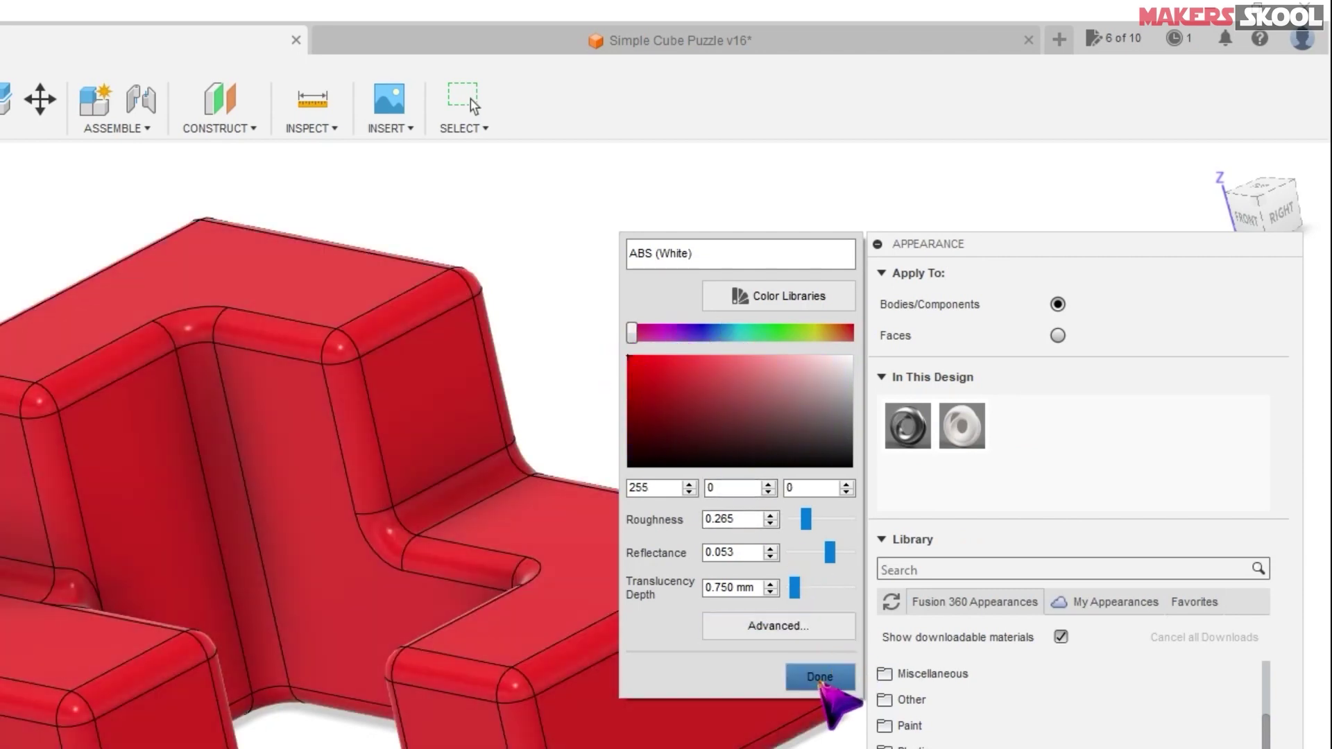
{"action": "left_click", "coordinate": [821, 677]}
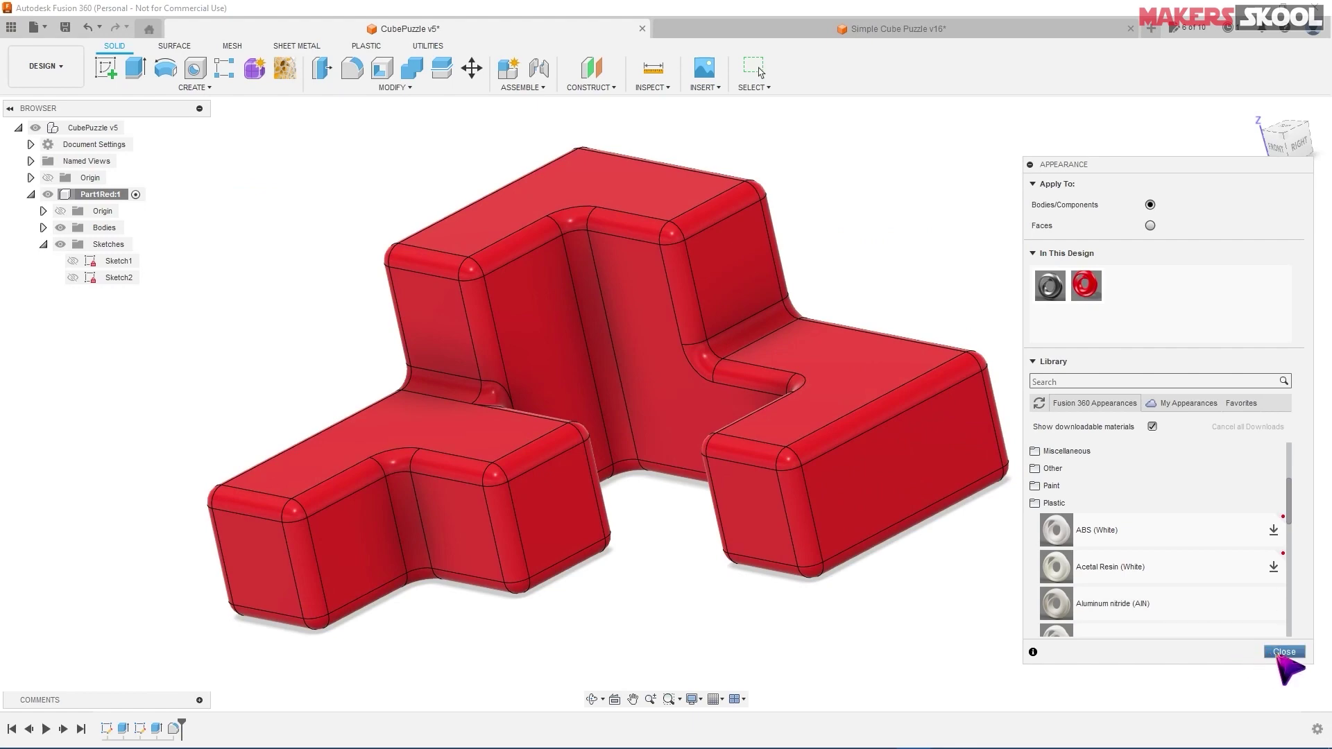
{"action": "left_click", "coordinate": [1281, 648]}
{"action": "scroll", "coordinate": [916, 306], "scroll_direction": "down", "scroll_amount": 3}
{"action": "scroll", "coordinate": [916, 298], "scroll_direction": "up", "scroll_amount": 3}
{"action": "middle_click_drag", "start_coordinate": [916, 294], "coordinate": [889, 264], "text": "shift"}
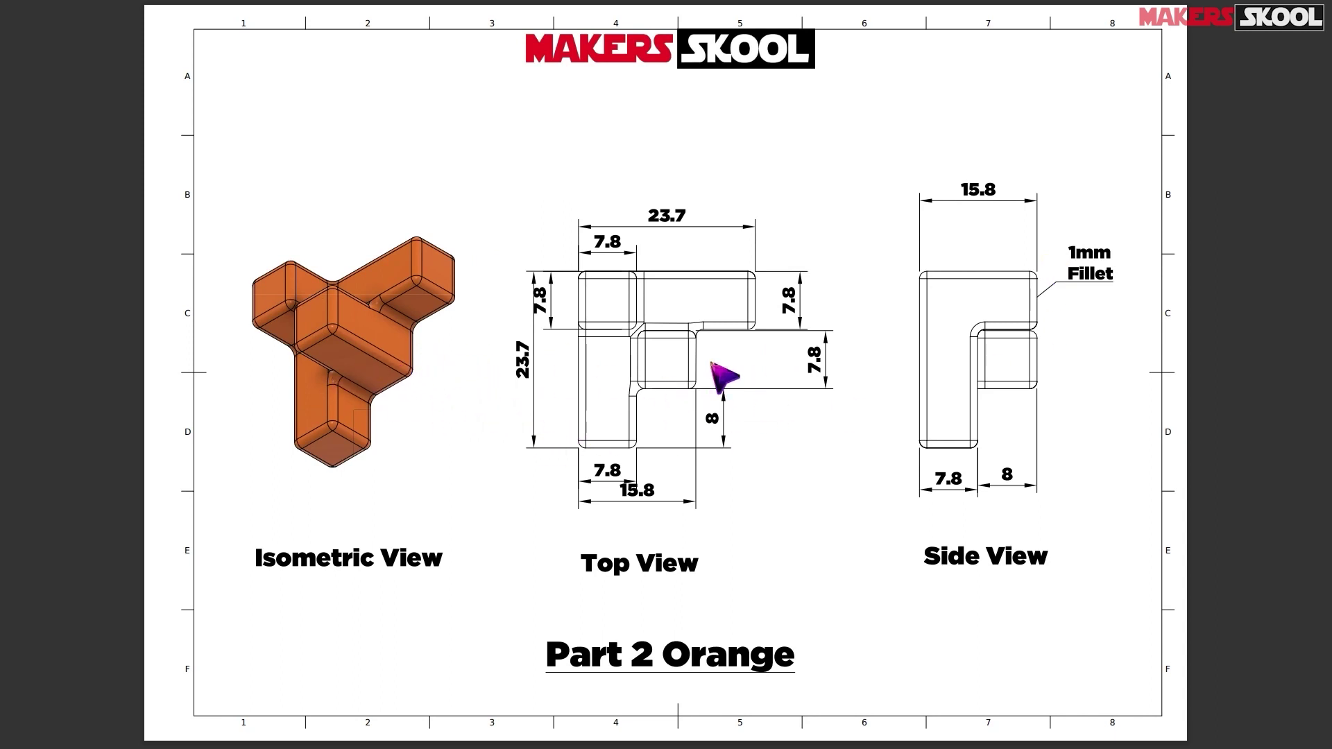
- Page the reference drawing to Part 3 Blue and return to Fusion 360
{"action": "scroll", "coordinate": [714, 371], "scroll_direction": "down", "scroll_amount": 3}
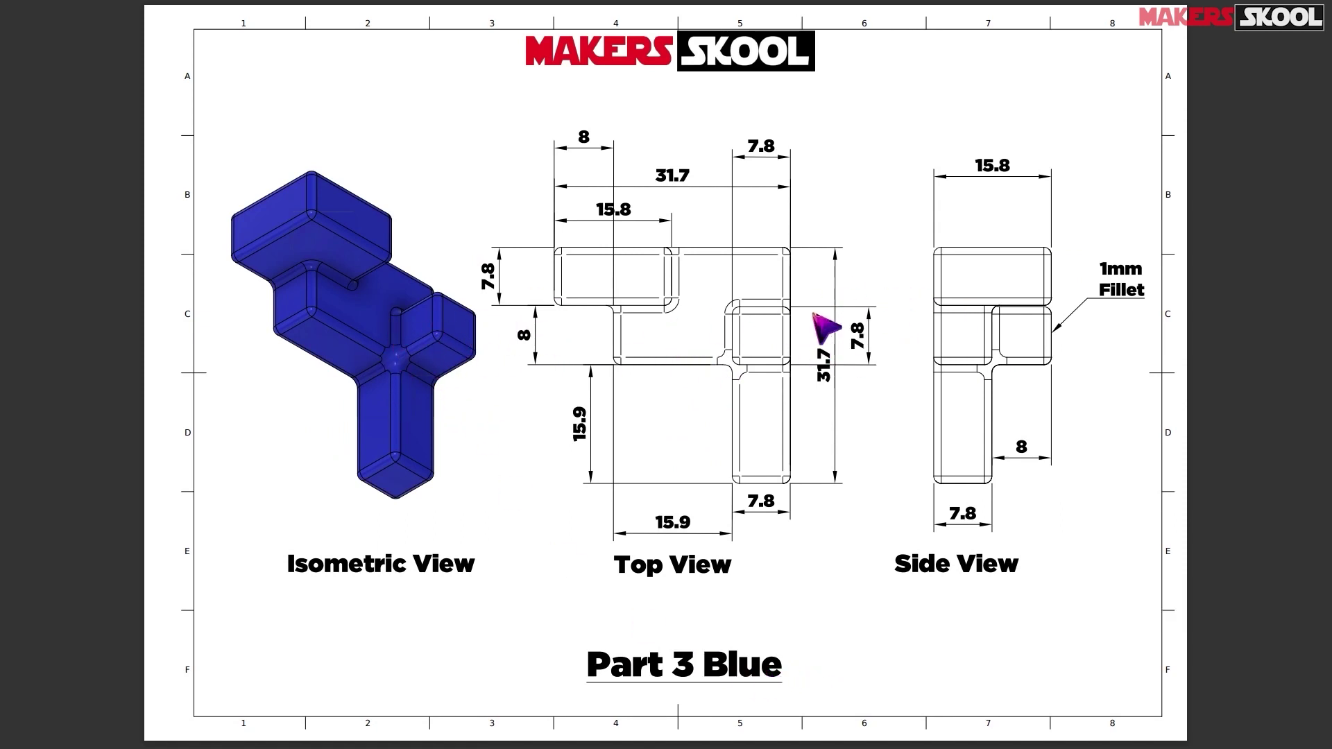
{"action": "key", "text": "alt+Tab"}
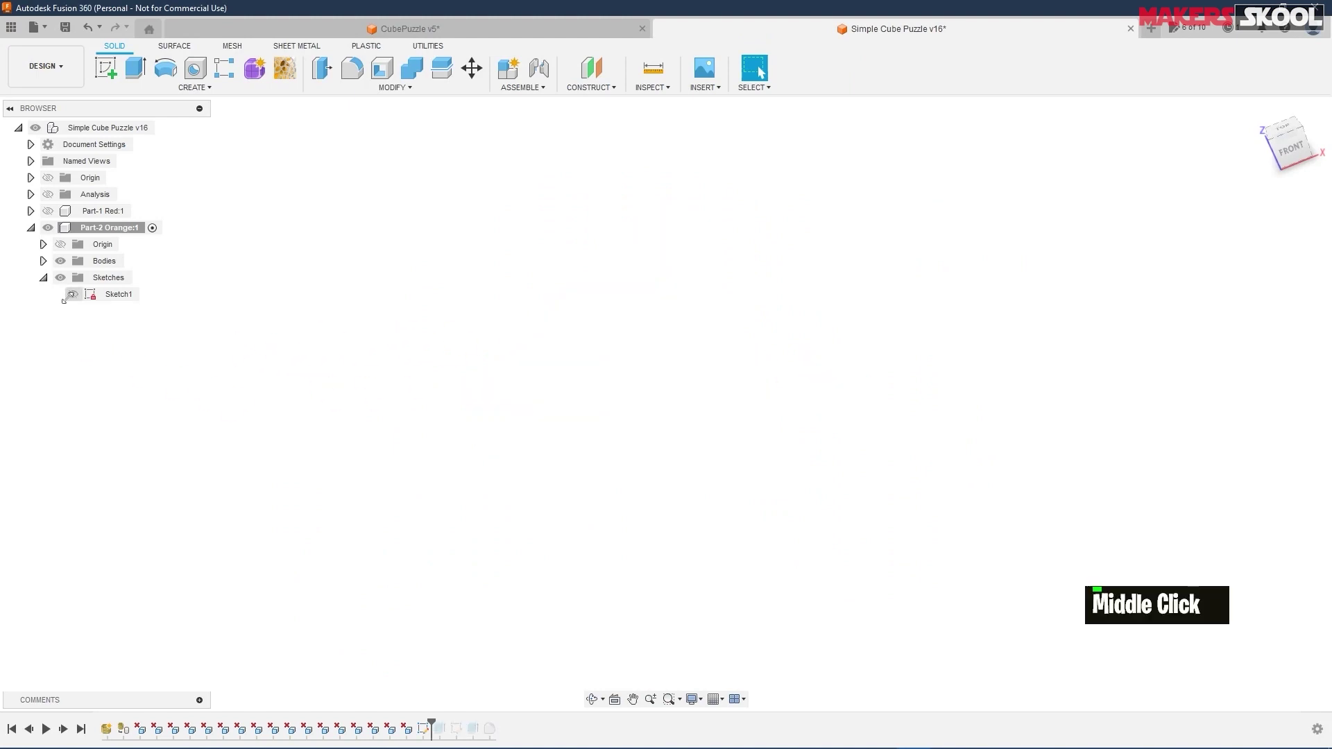
- Play the orange part's timeline forward through Extrude and Sketch2 to its extruded cube sections
{"action": "left_click", "coordinate": [69, 295]}
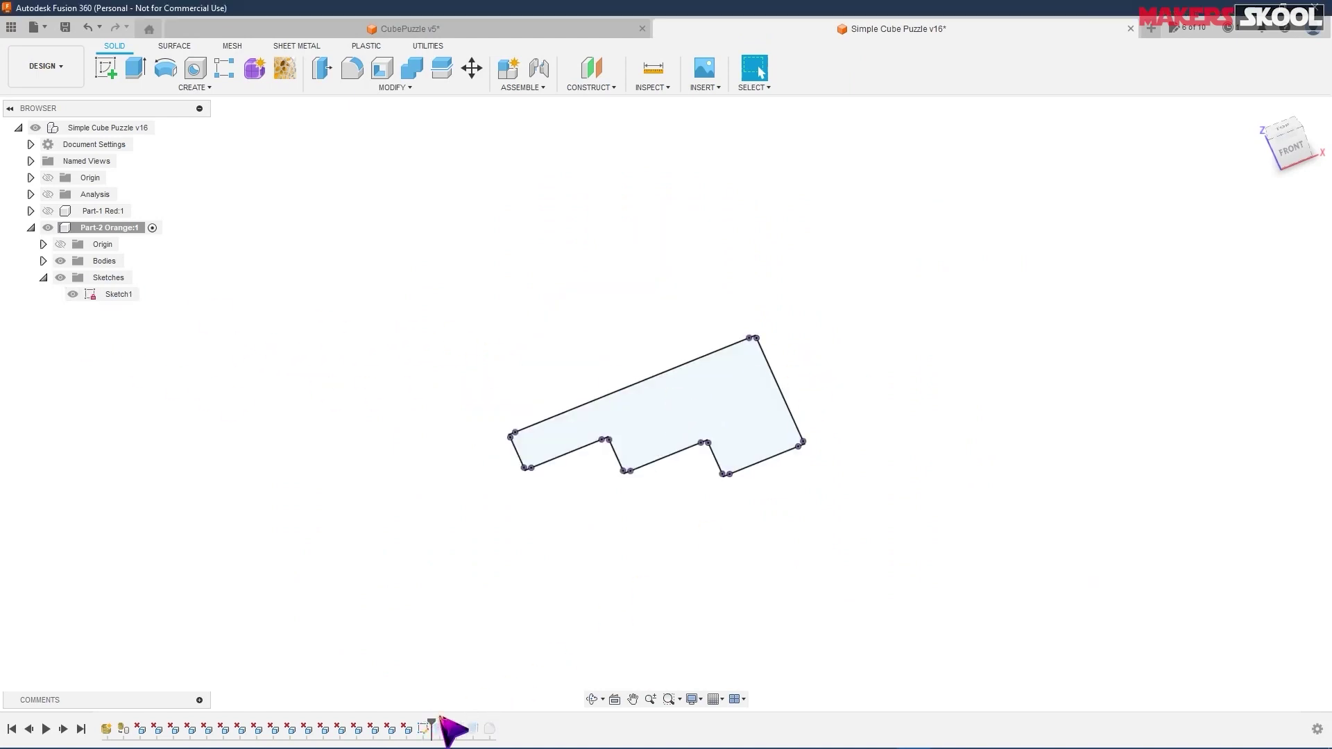
{"action": "left_click_drag", "start_coordinate": [432, 724], "coordinate": [448, 726]}
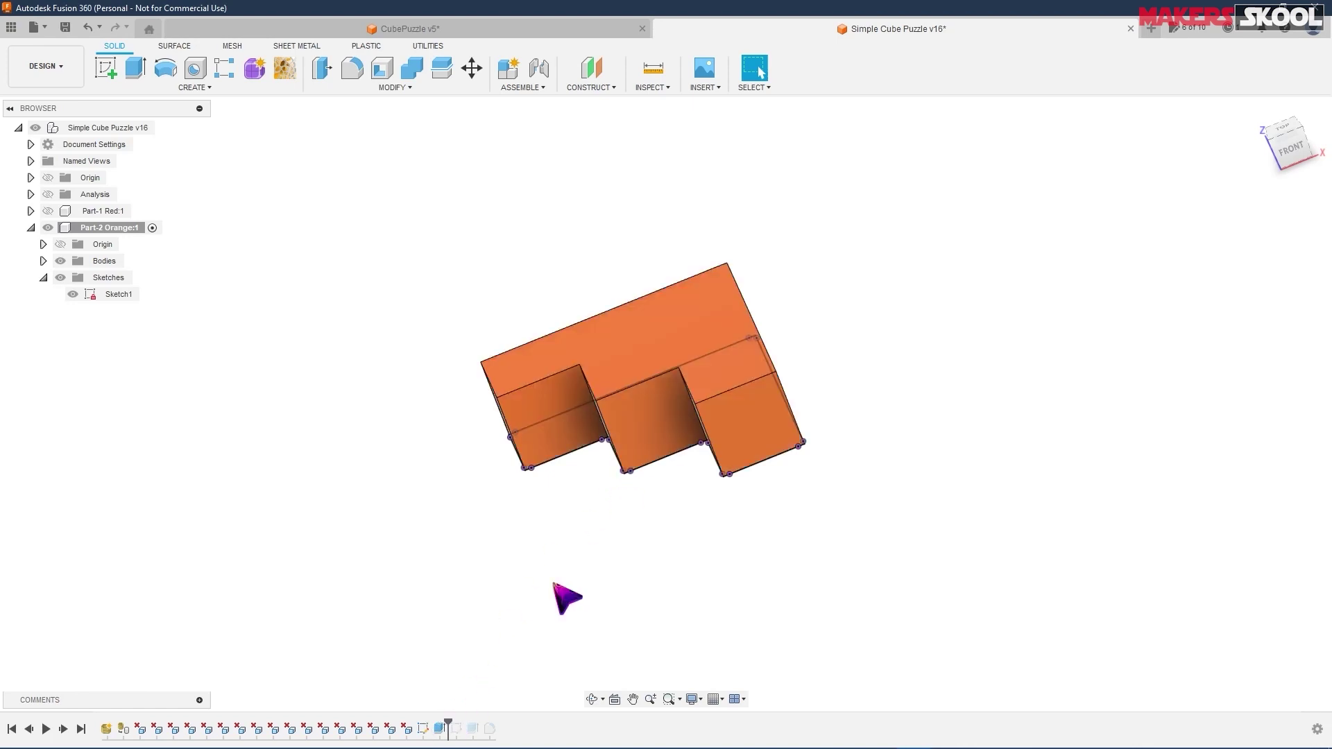
{"action": "left_click_drag", "start_coordinate": [447, 722], "coordinate": [465, 725]}
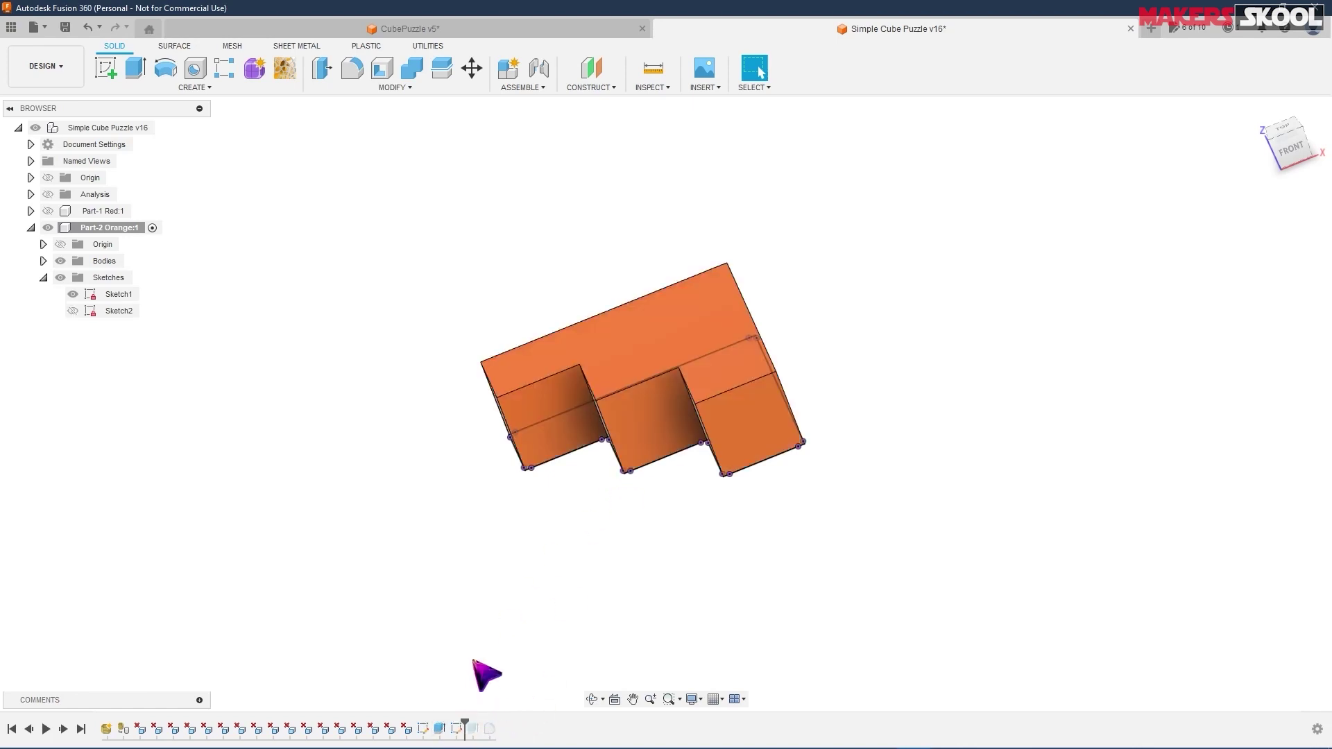
{"action": "left_click", "coordinate": [73, 310]}
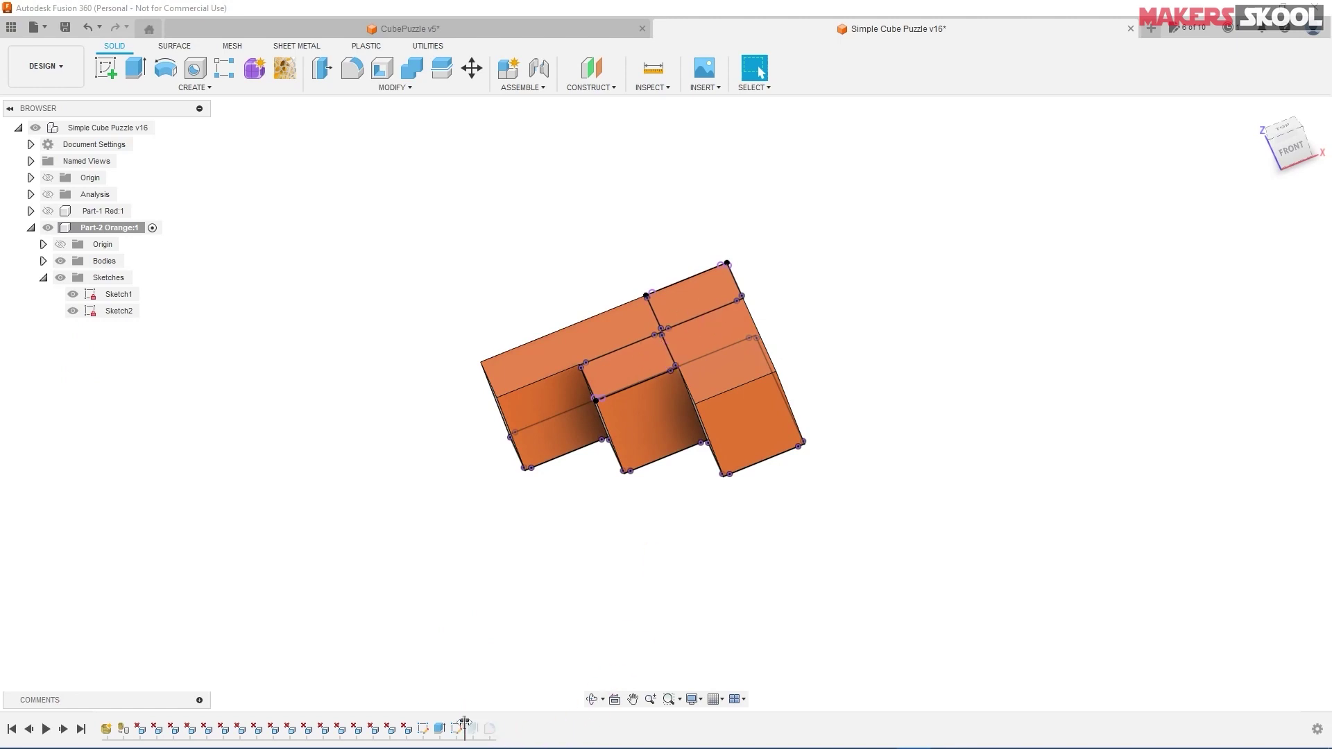
{"action": "left_click_drag", "start_coordinate": [465, 723], "coordinate": [498, 725]}
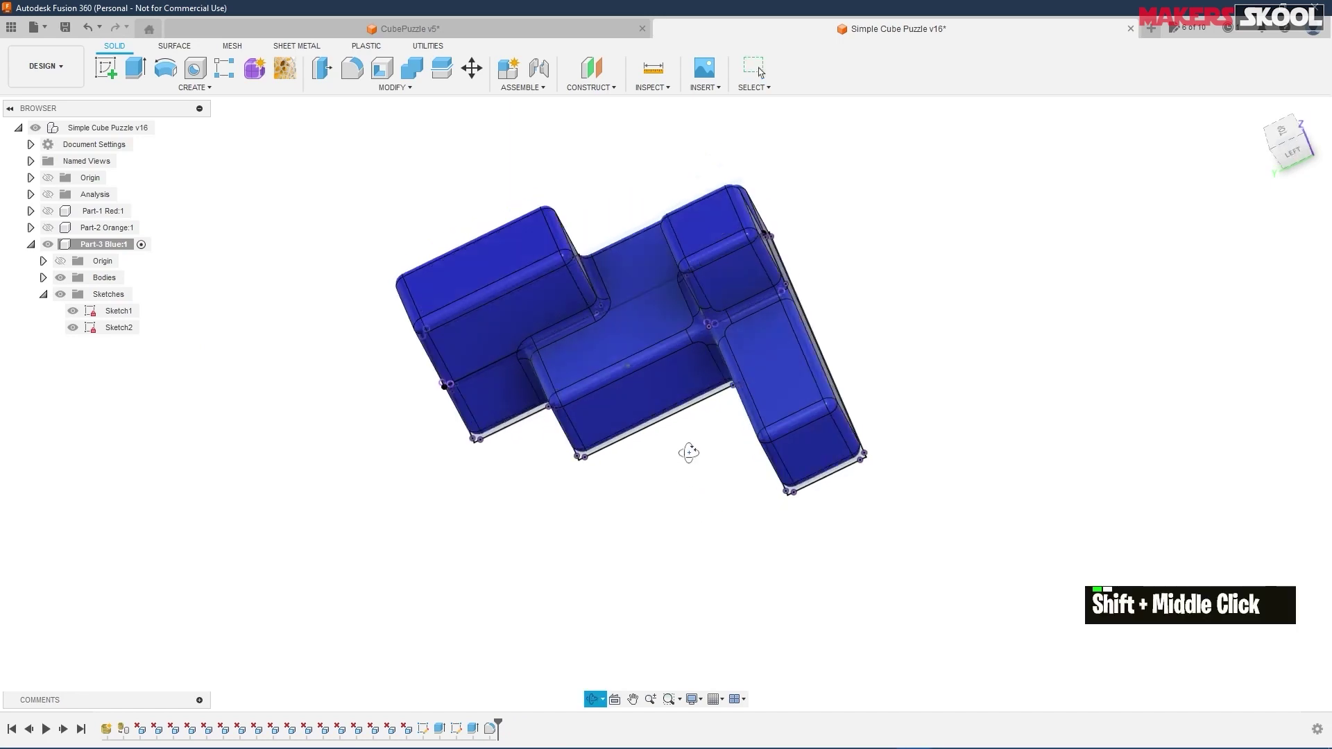
{"action": "middle_click_drag", "start_coordinate": [689, 451], "coordinate": [694, 433], "text": "shift"}
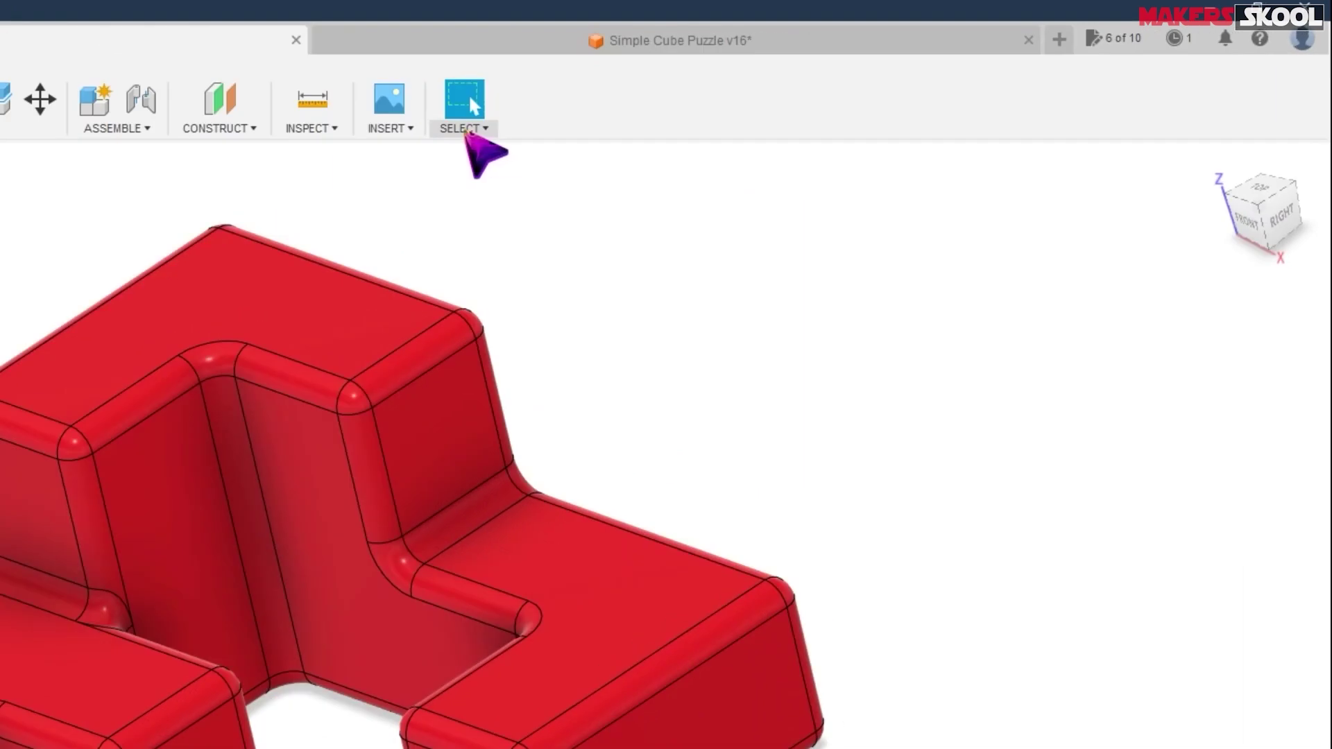
- Enable every type in the selection filters with Select All
{"action": "left_click", "coordinate": [464, 129]}
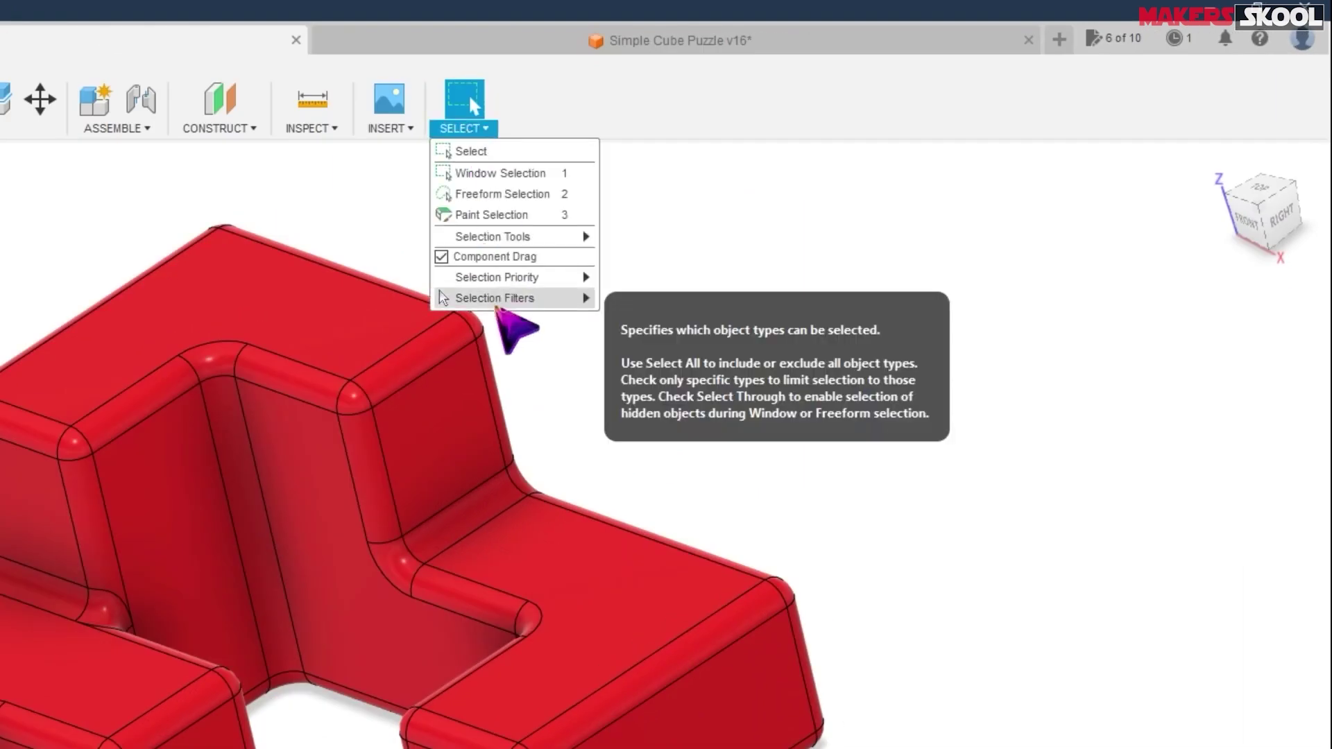
{"action": "mouse_move", "coordinate": [510, 299]}
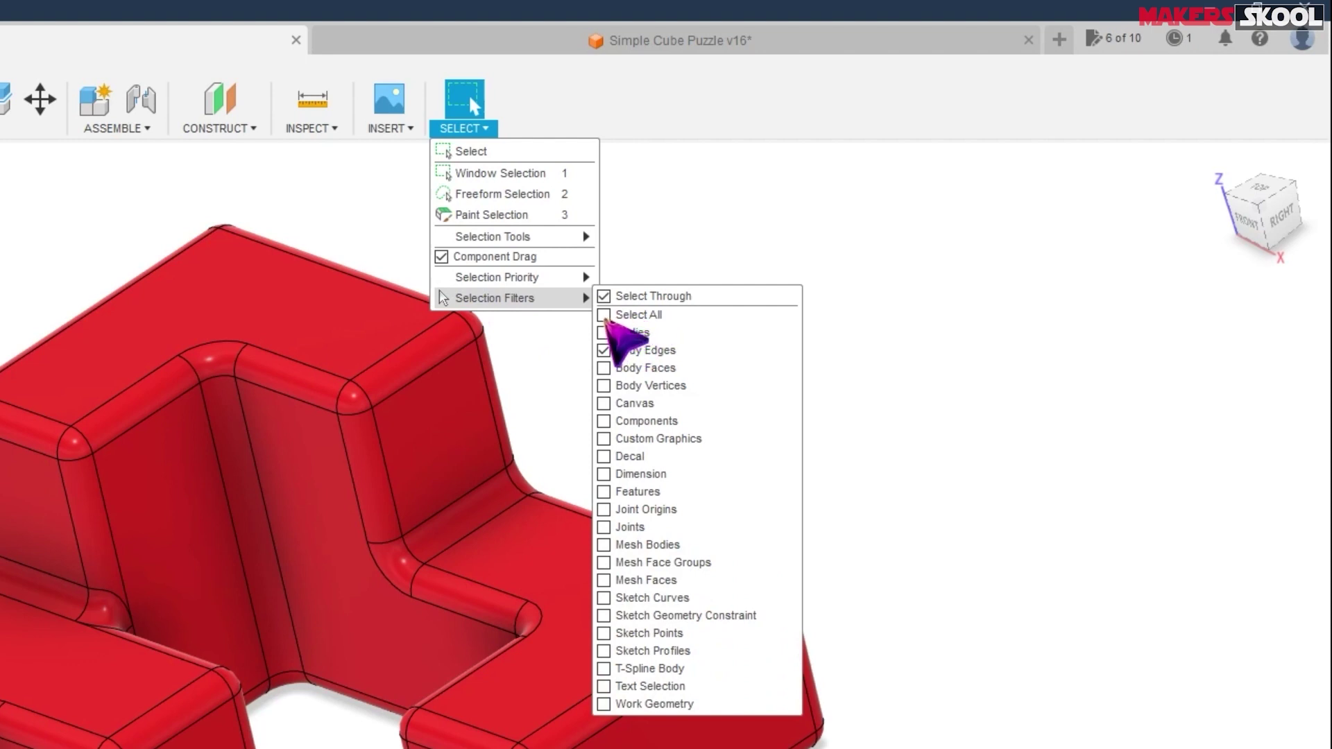
{"action": "left_click", "coordinate": [605, 318]}
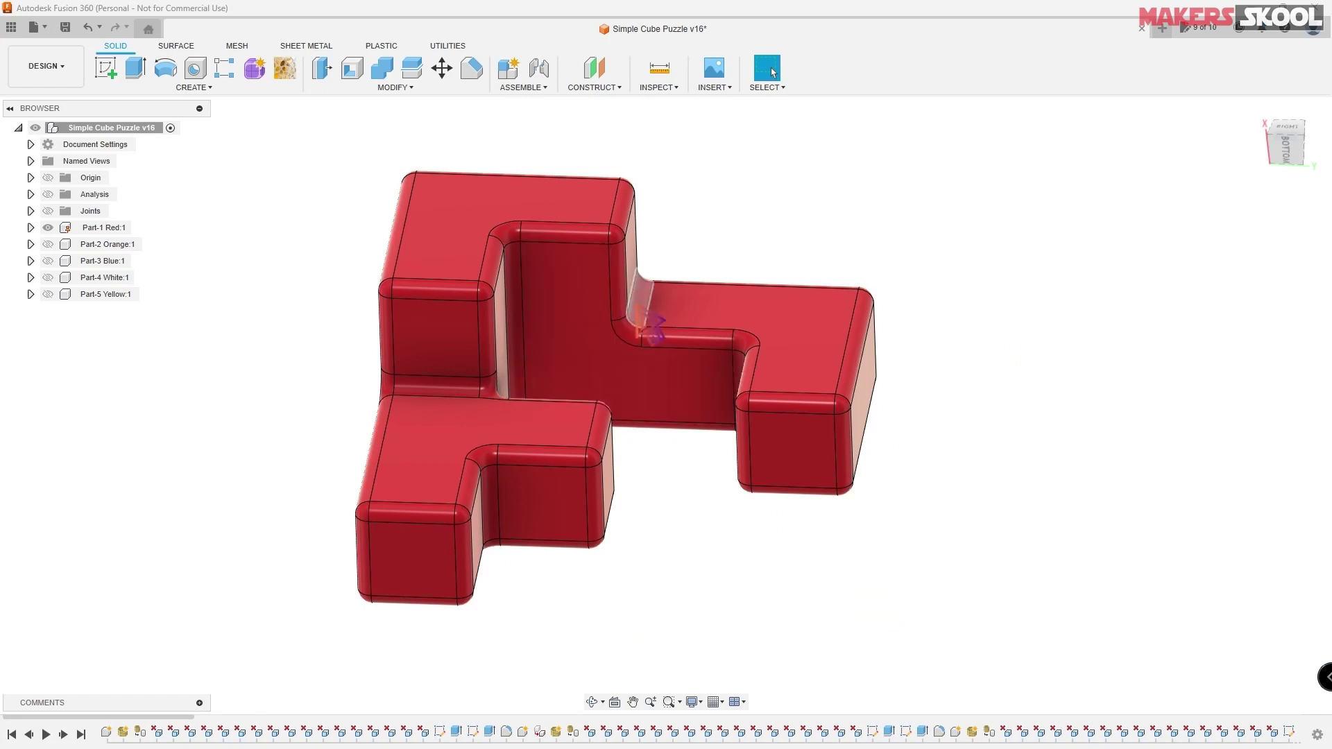
- Show Part-2 and Part-3, activate Part-3 Blue, and hide the red and orange parts
{"action": "left_click", "coordinate": [48, 244]}
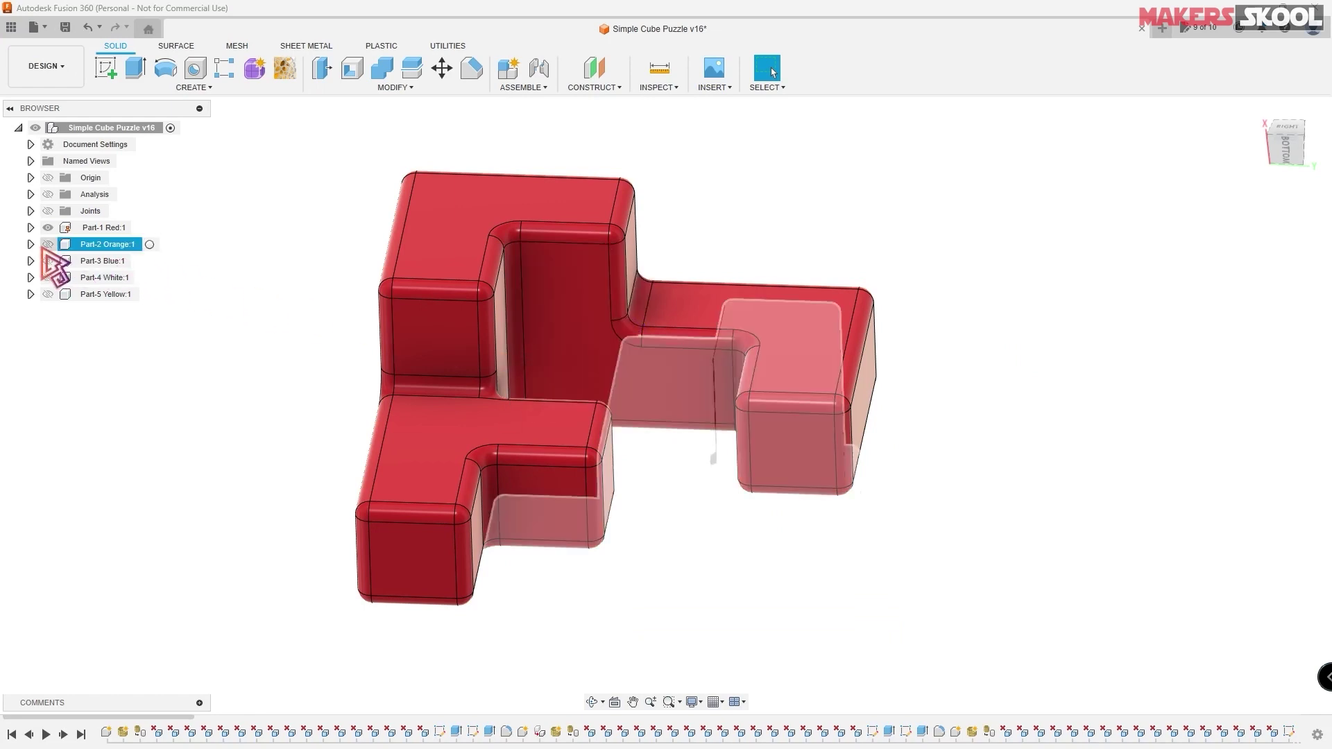
{"action": "left_click", "coordinate": [48, 261]}
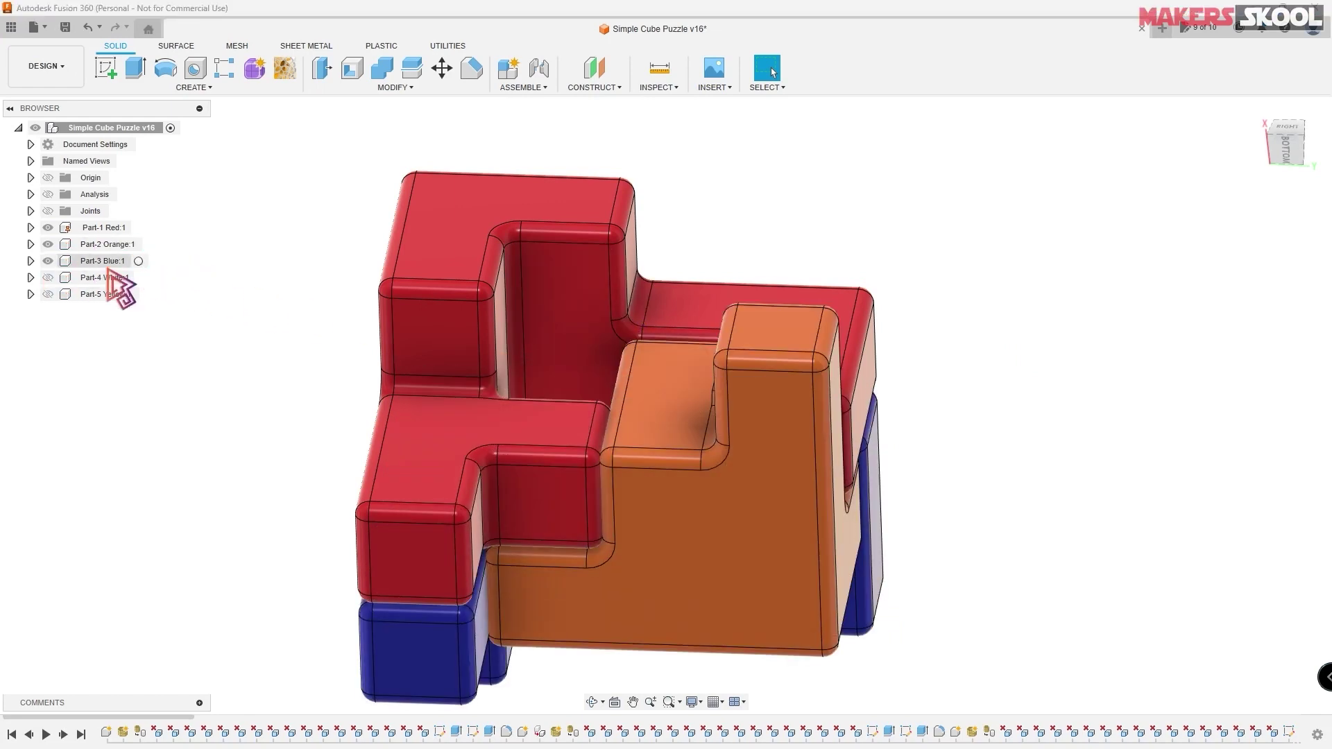
{"action": "double_click", "coordinate": [153, 247]}
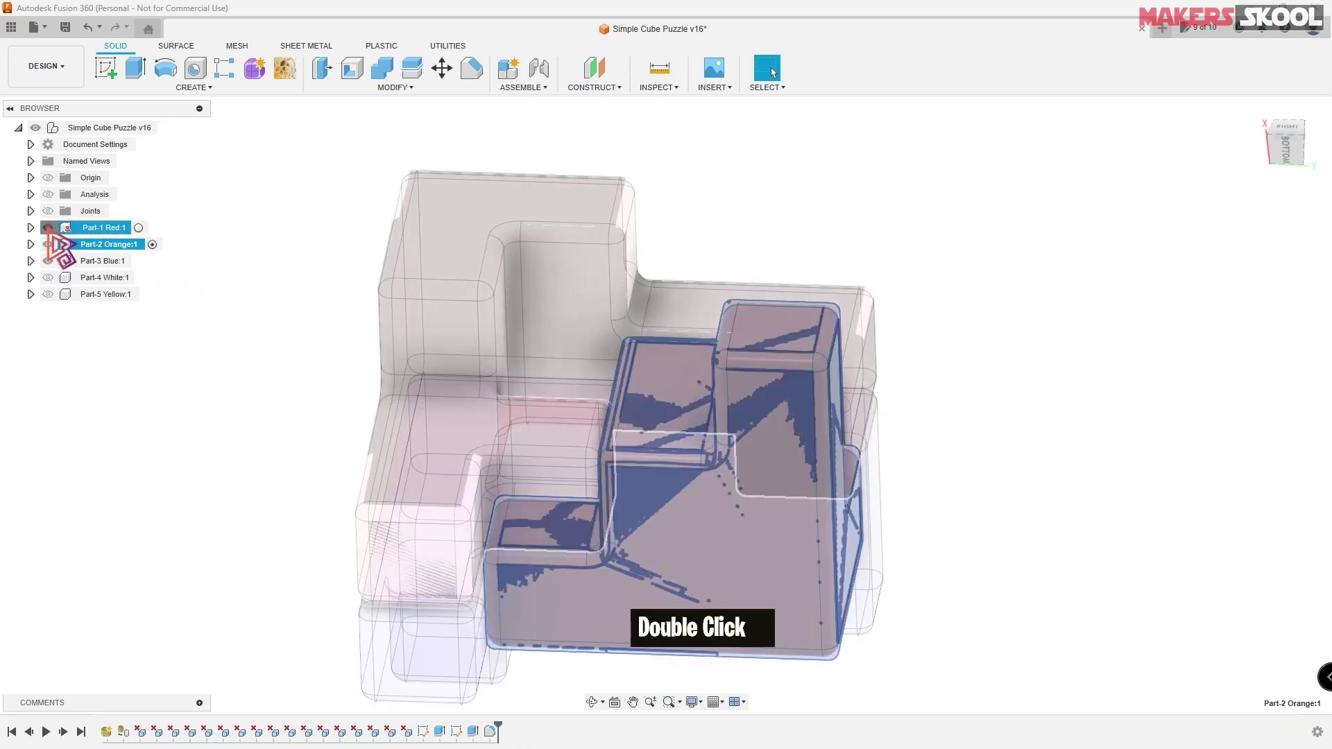
{"action": "left_click", "coordinate": [48, 227]}
{"action": "middle_click_drag", "start_coordinate": [985, 472], "coordinate": [925, 467], "text": "shift"}
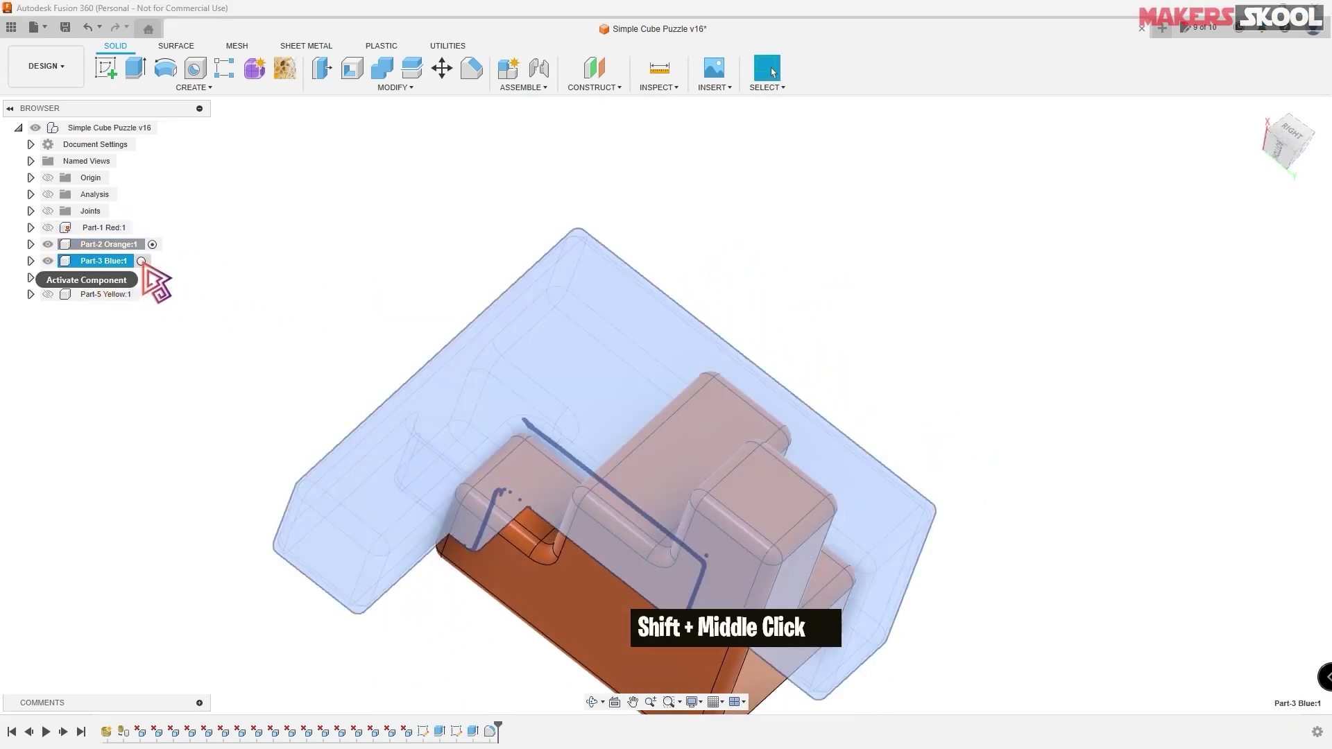
{"action": "left_click", "coordinate": [141, 261]}
{"action": "left_click", "coordinate": [48, 244]}
{"action": "middle_click_drag", "start_coordinate": [907, 386], "coordinate": [835, 204], "text": "shift"}
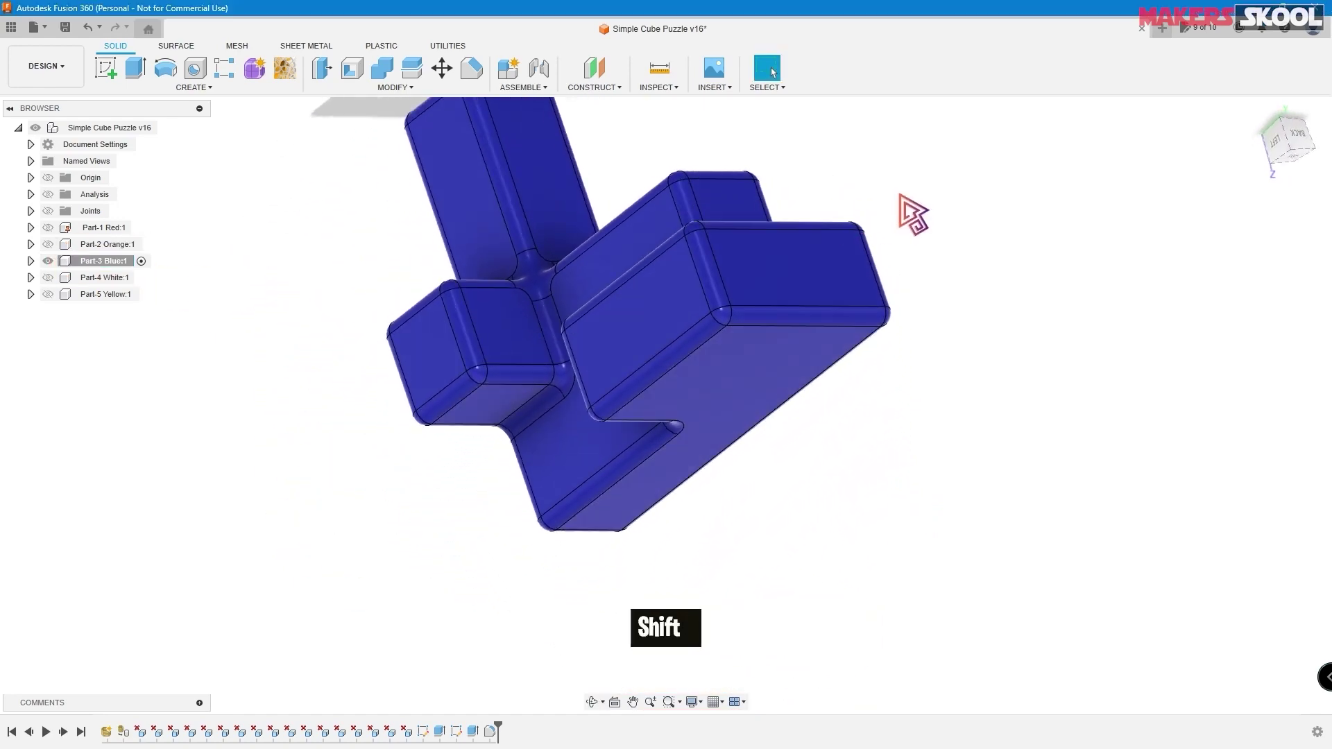
{"action": "middle_click_drag", "start_coordinate": [913, 215], "coordinate": [847, 267]}
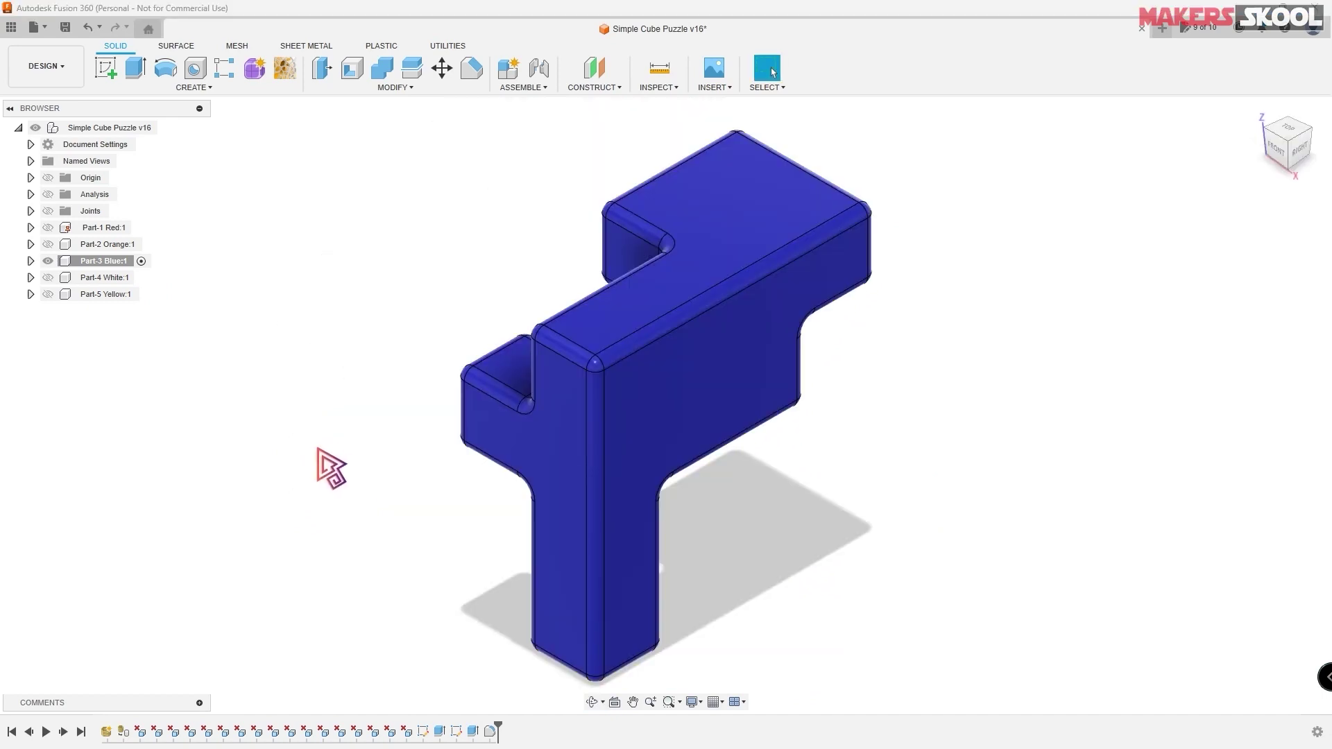
{"action": "middle_click_drag", "start_coordinate": [342, 455], "coordinate": [470, 402], "text": "shift"}
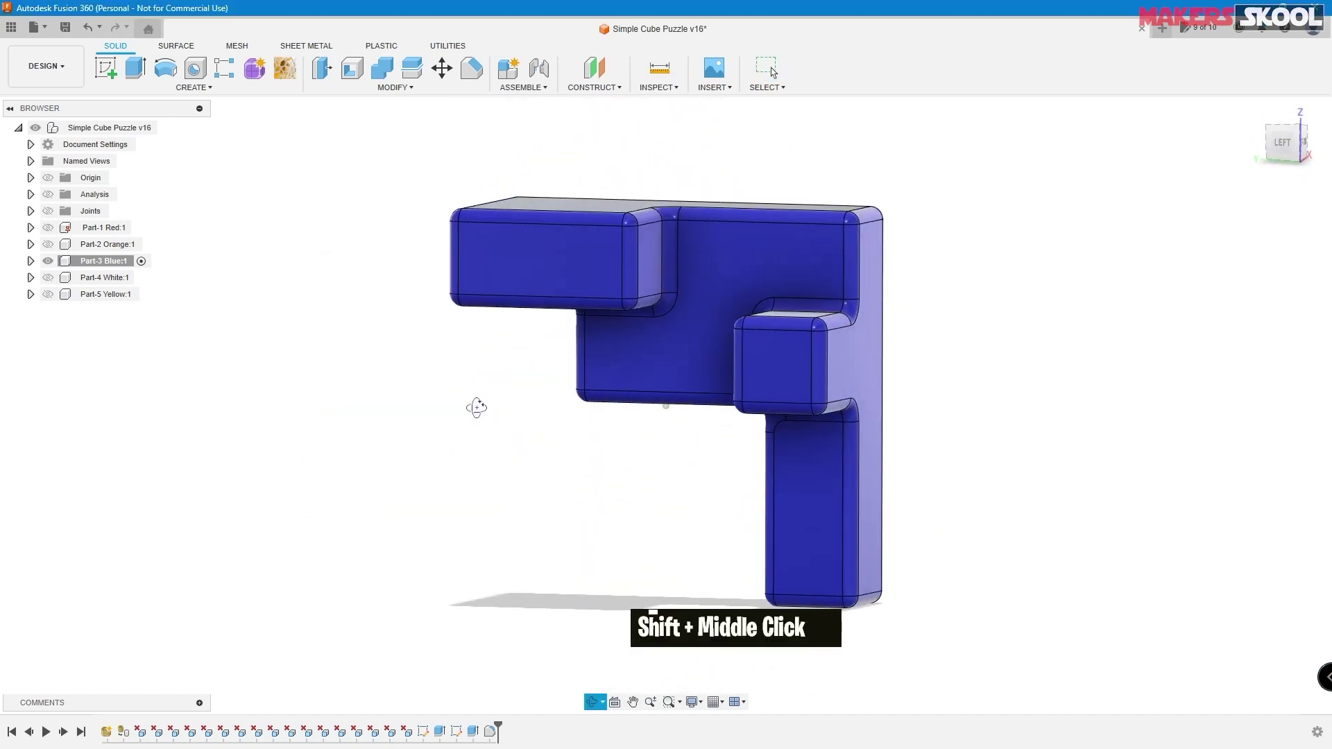
{"action": "left_click", "coordinate": [104, 262]}
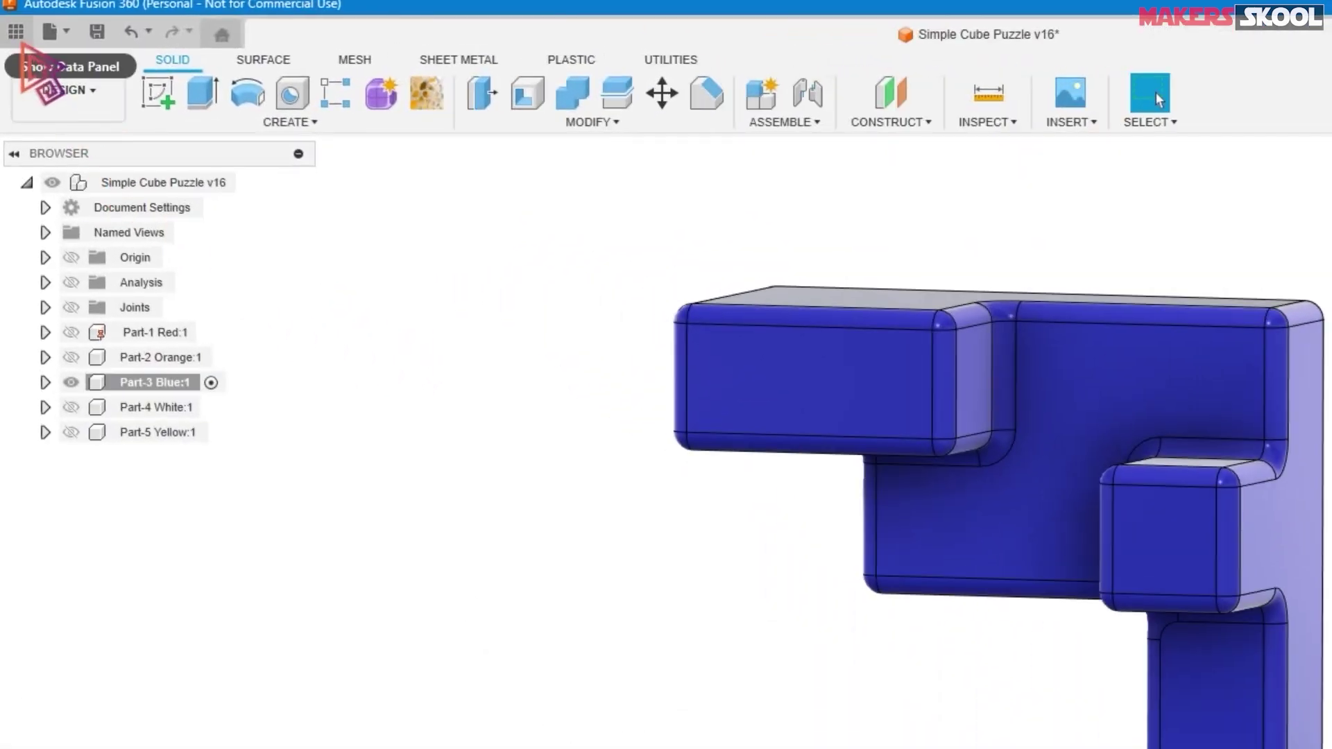
- Open the CubePuzzle design from learning Fusion 360 > Project 1 in the Data Panel
{"action": "left_click", "coordinate": [15, 32]}
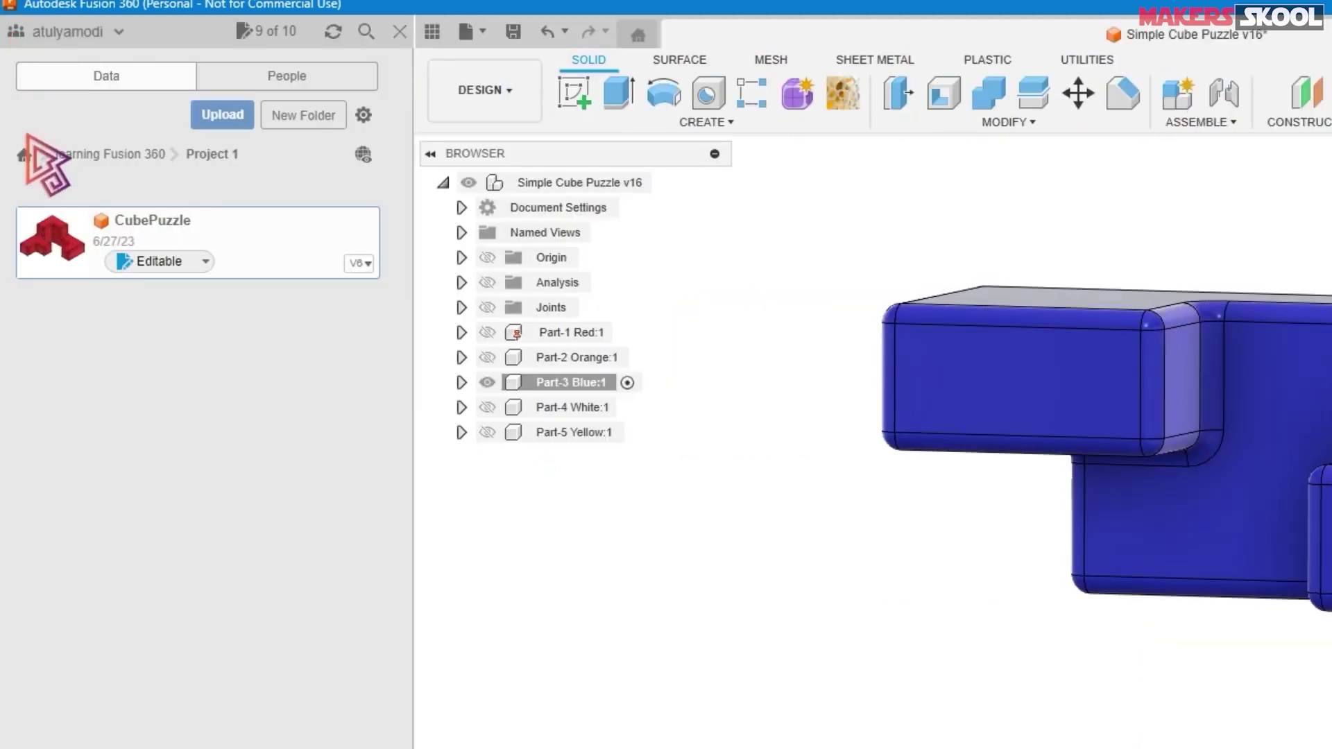
{"action": "left_click", "coordinate": [24, 155]}
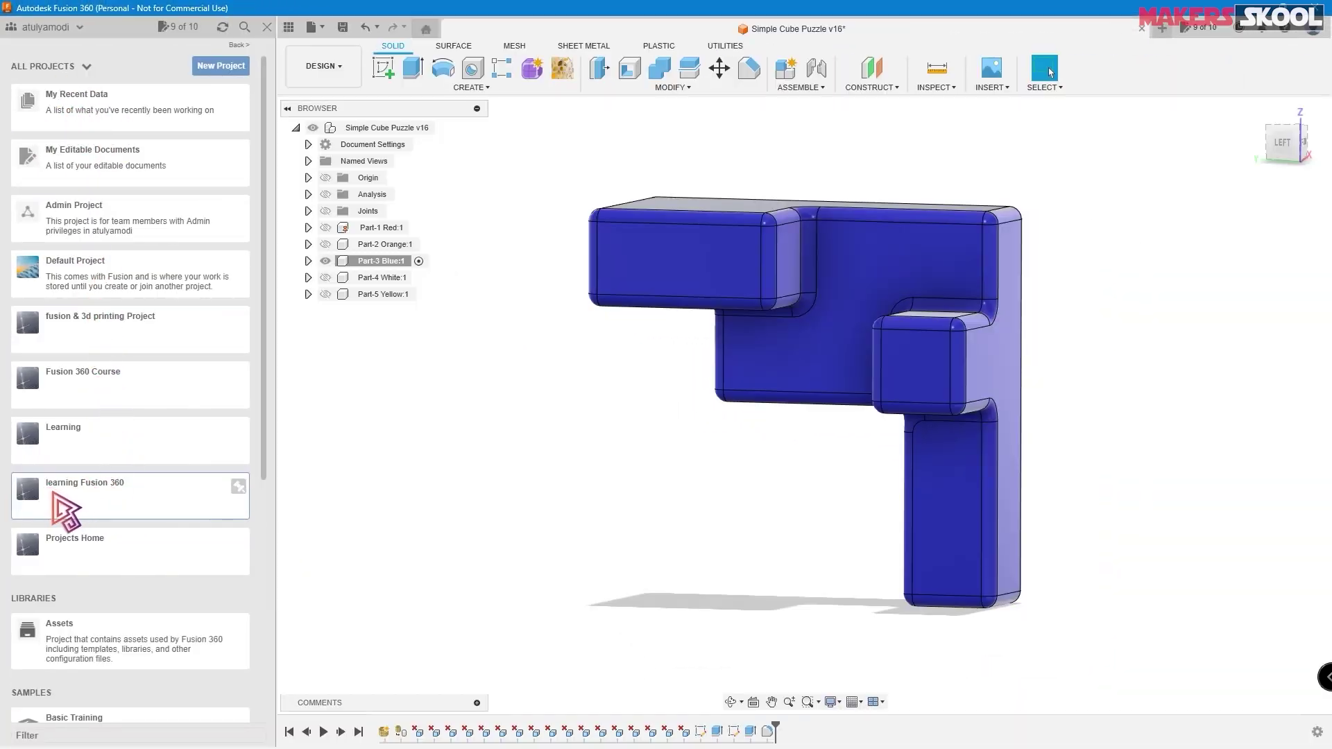
{"action": "double_click", "coordinate": [122, 498]}
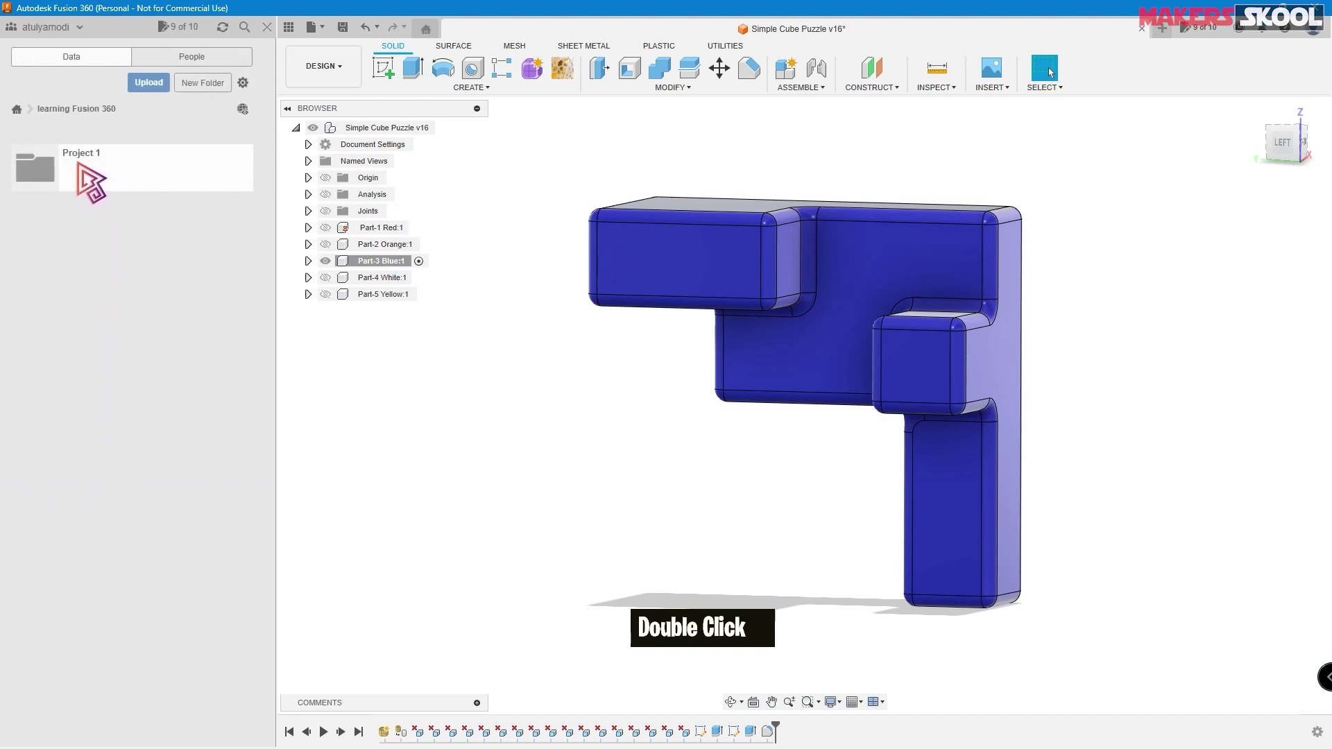
{"action": "double_click", "coordinate": [113, 170]}
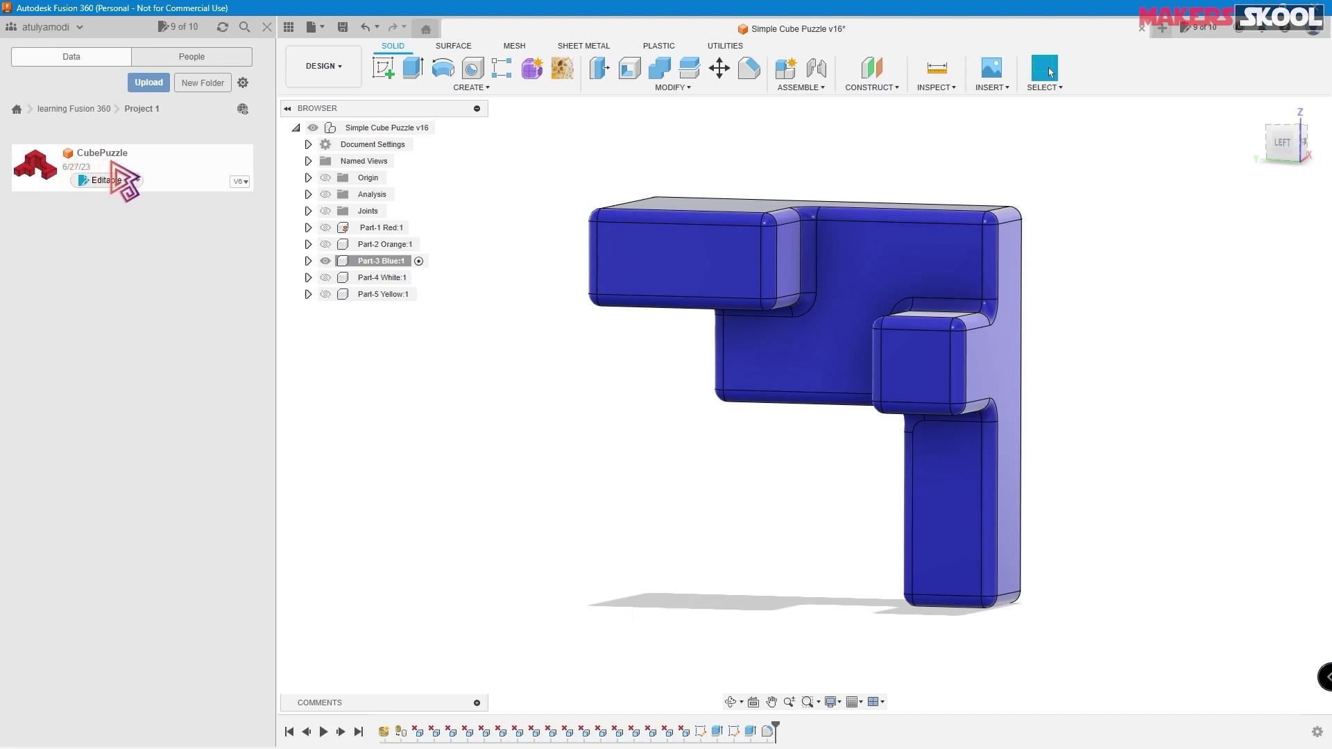
{"action": "double_click", "coordinate": [163, 167]}
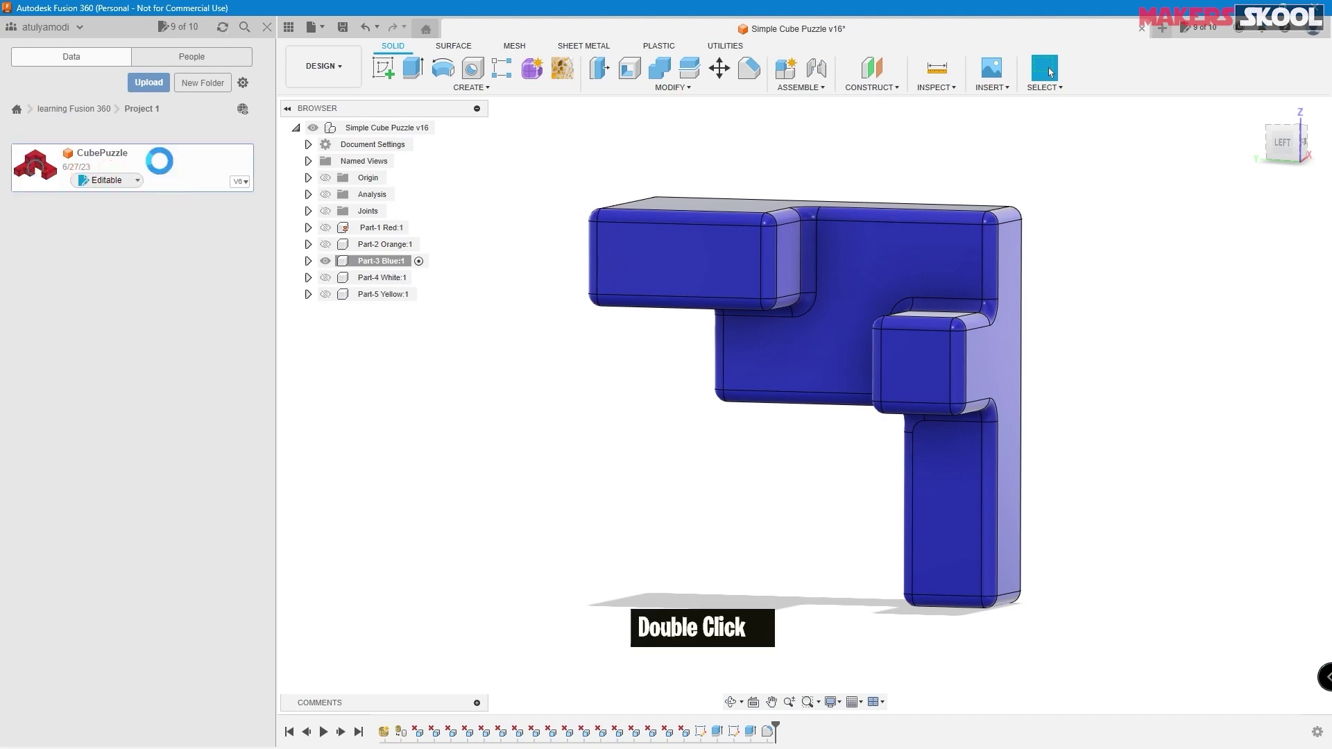
{"action": "left_click", "coordinate": [289, 27]}
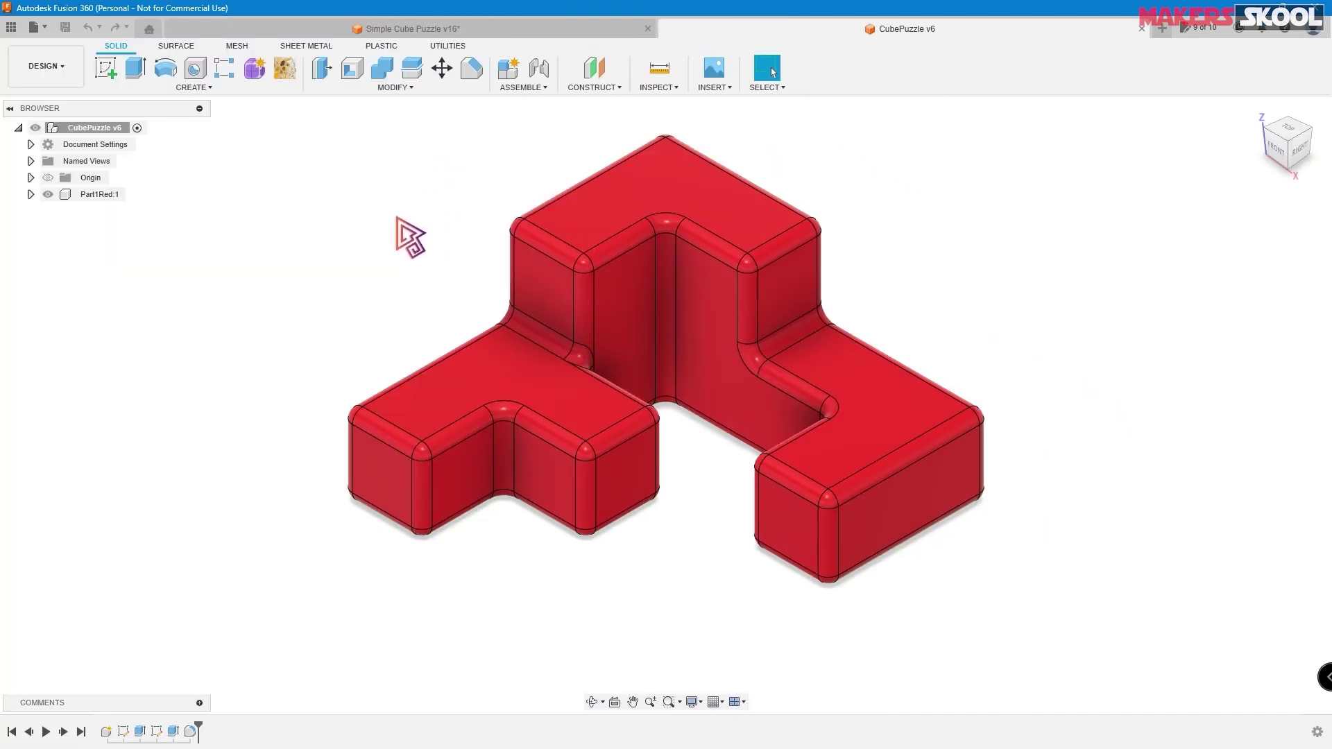
- Create a new component named Part3Blue
{"action": "left_click", "coordinate": [512, 71]}
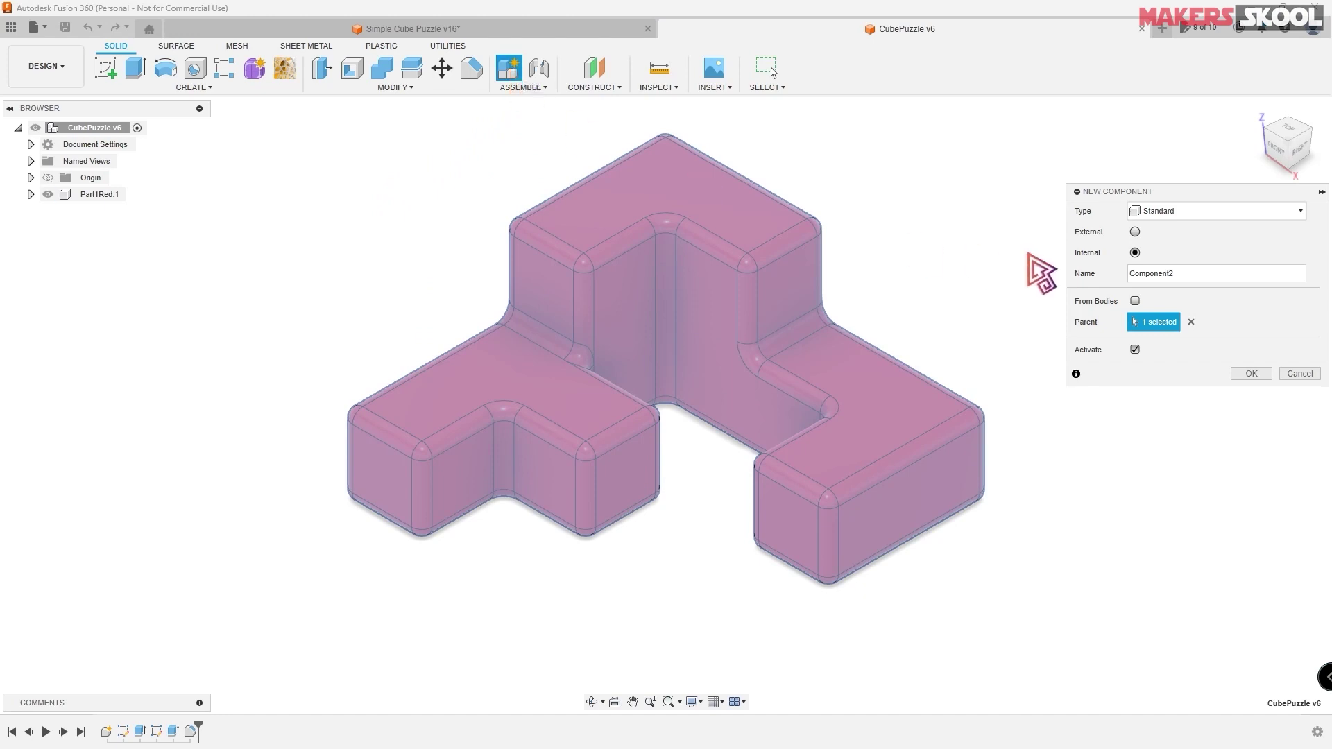
{"action": "type", "text": "Part3"}
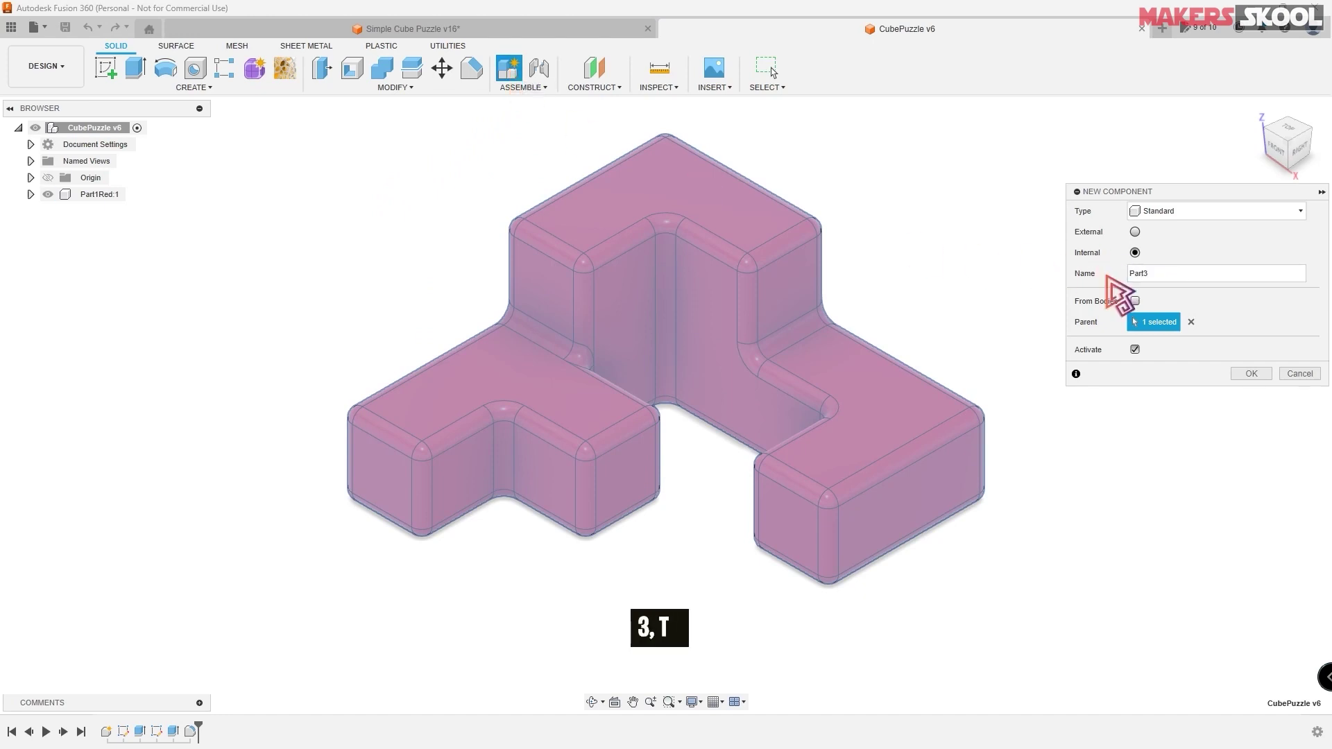
{"action": "type", "text": "BN"}
{"action": "key", "text": "BackSpace"}
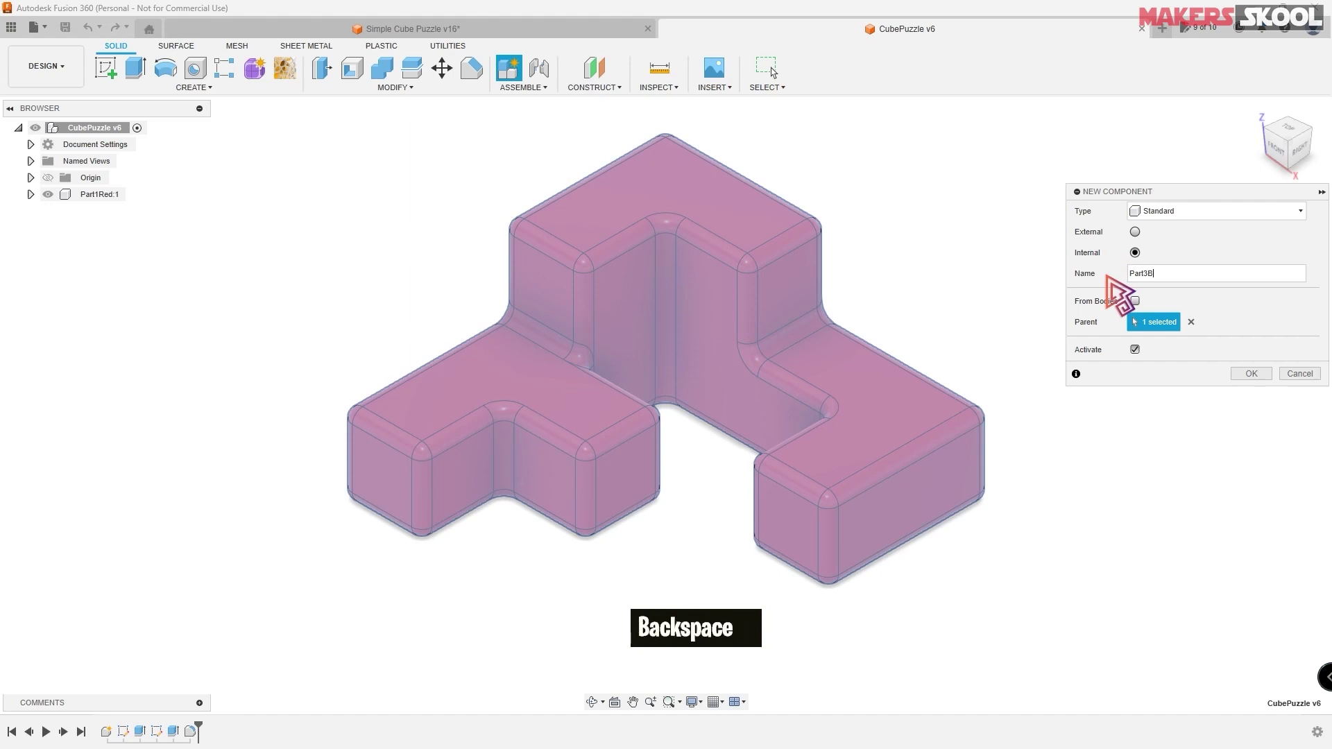
{"action": "type", "text": "lue"}
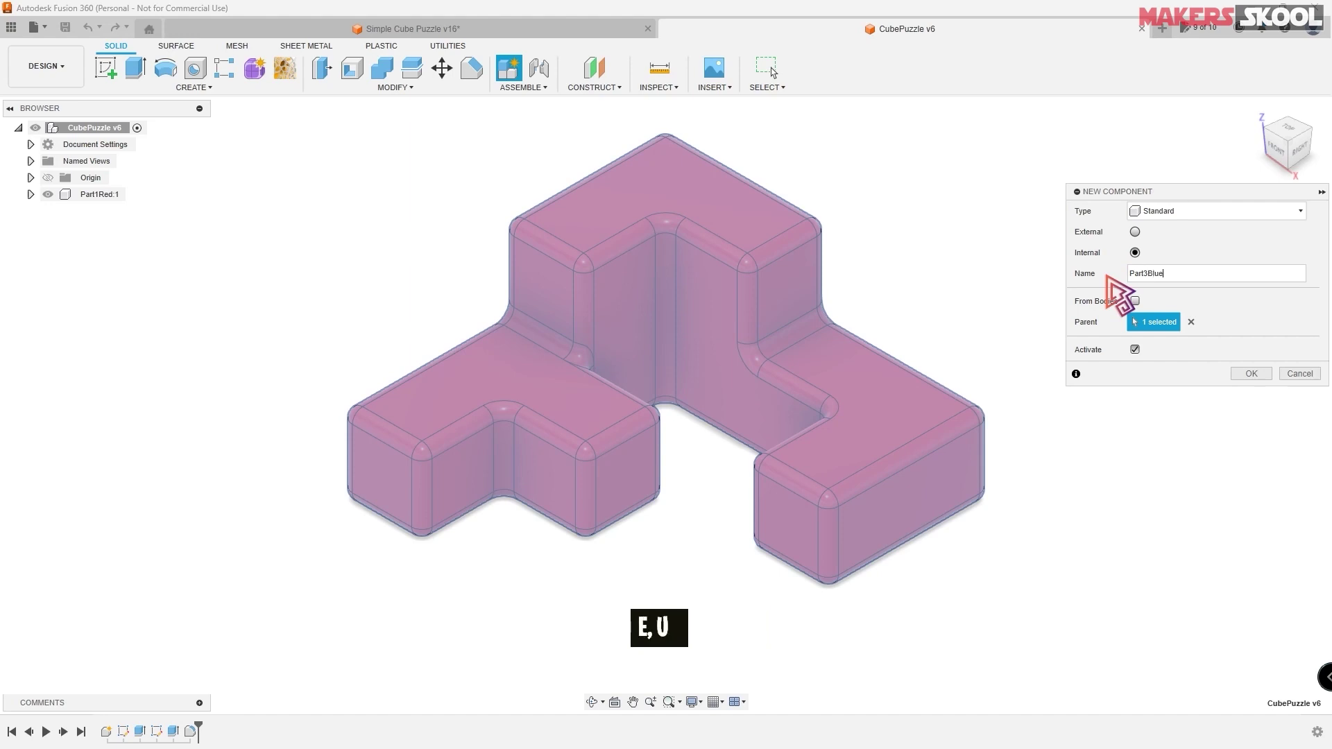
{"action": "key", "text": "Return"}
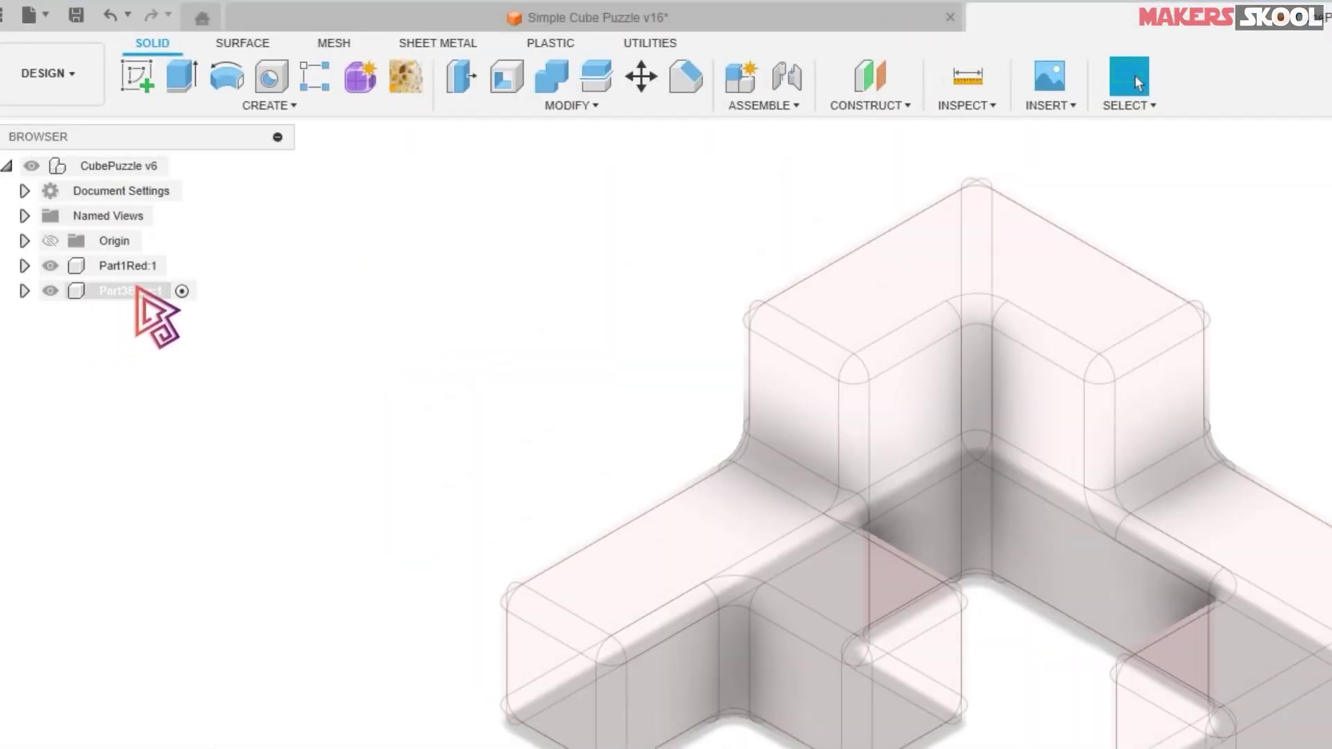
- Make Part3Blue the active component and hide Part1Red, leaving an empty canvas
{"action": "left_click", "coordinate": [137, 291]}
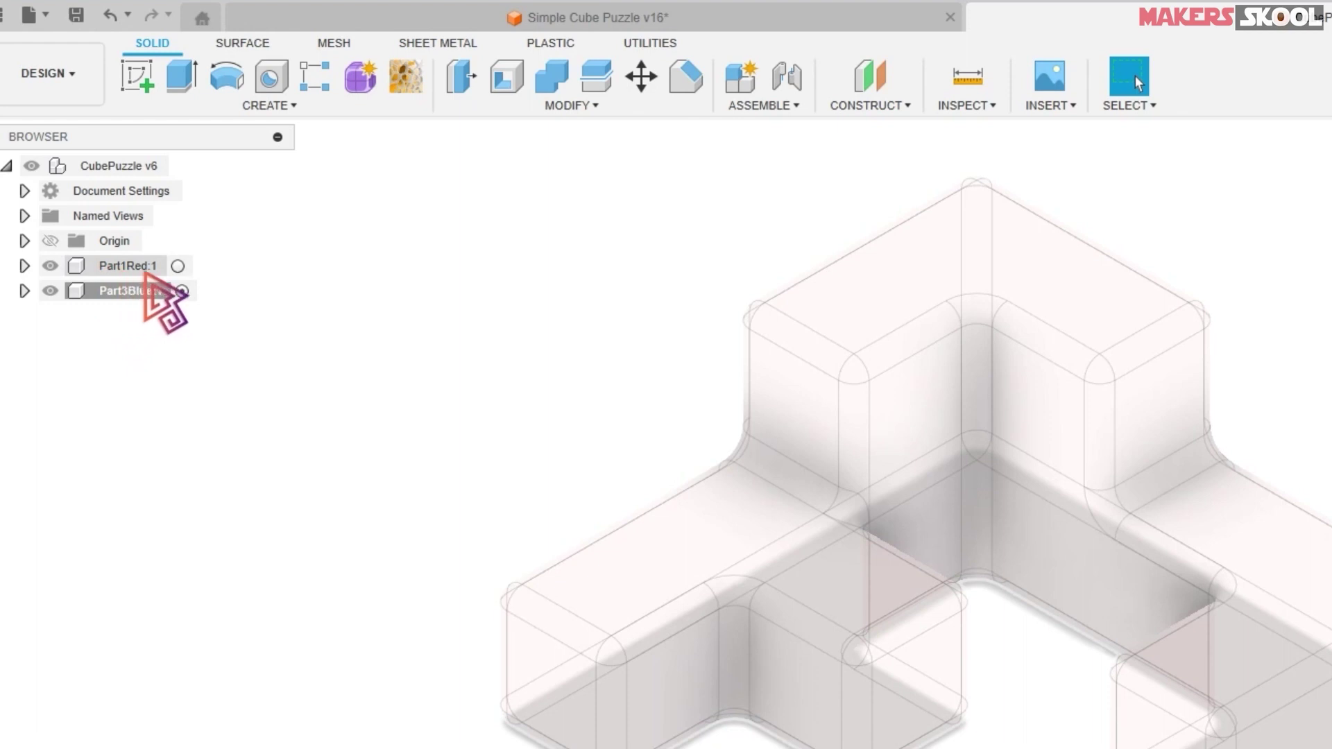
{"action": "left_click", "coordinate": [181, 291]}
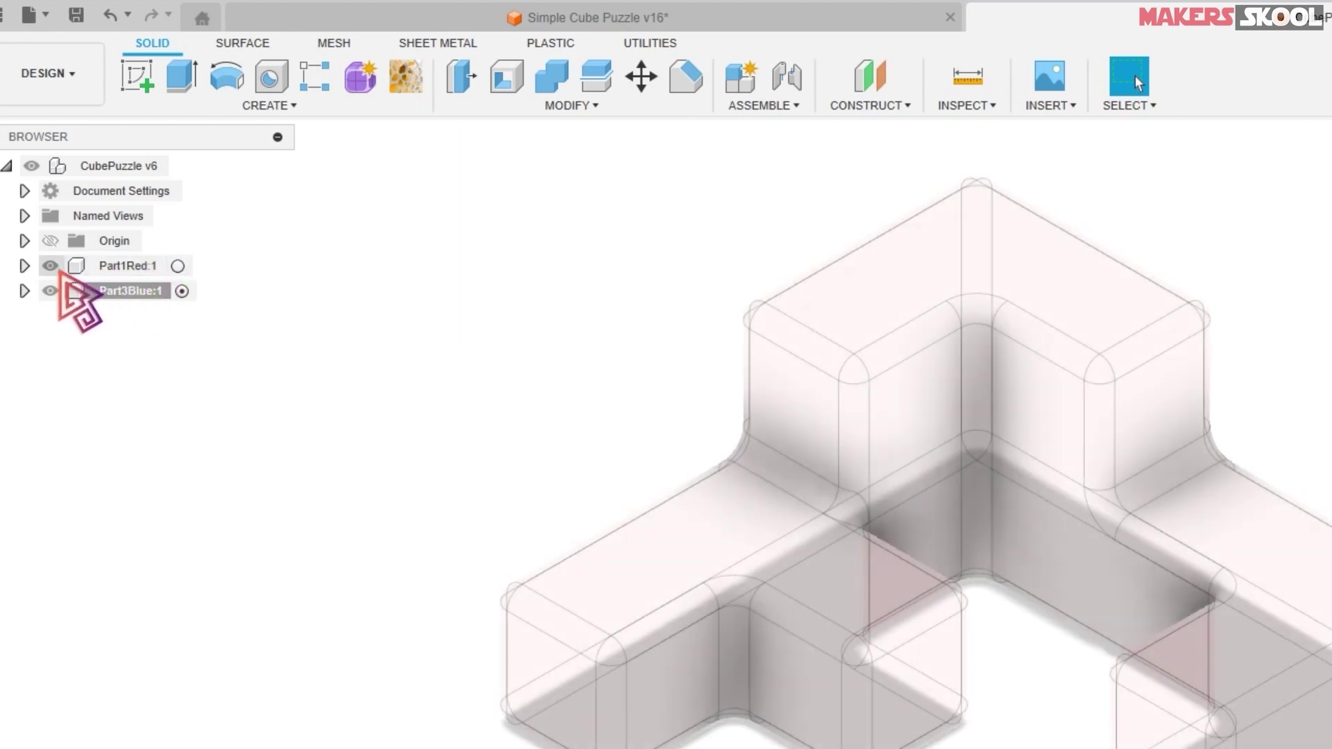
{"action": "left_click", "coordinate": [50, 262]}
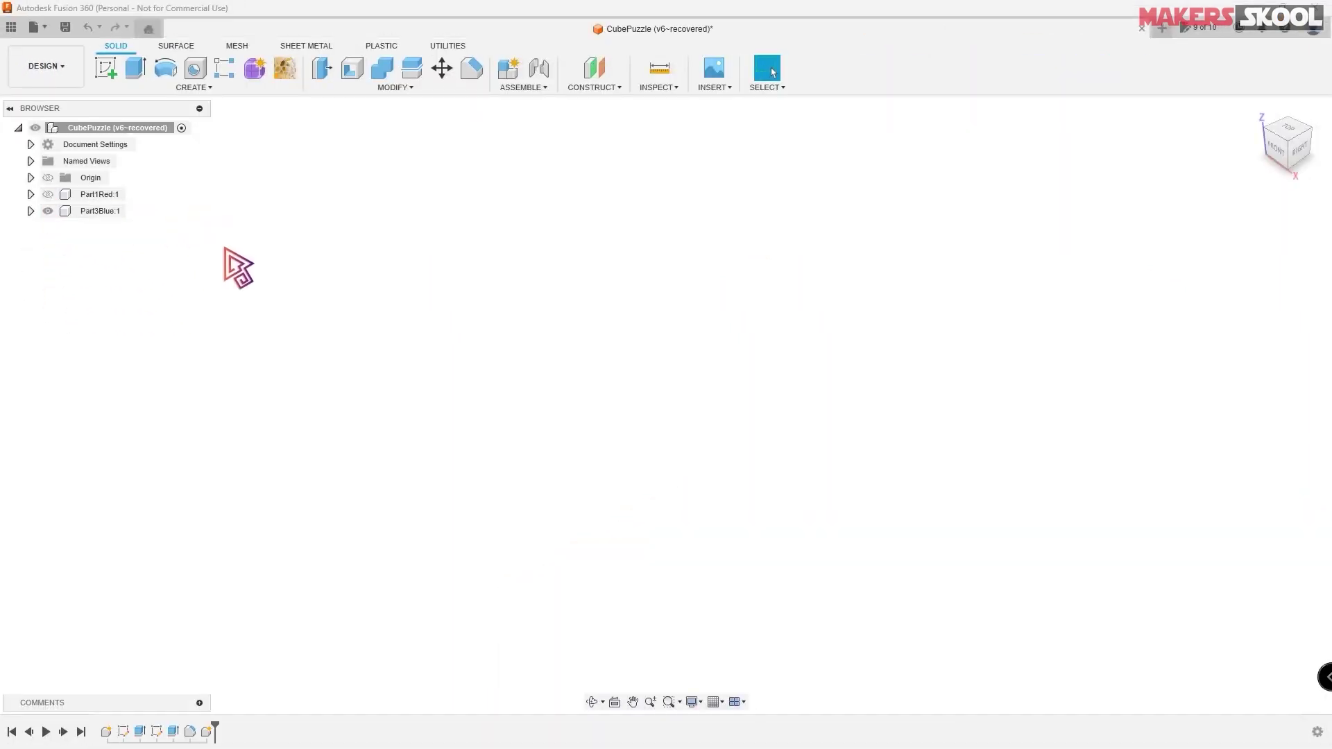
- Start a sketch on the XY plane after checking sizes on the Part 3 Blue drawing
{"action": "left_click", "coordinate": [108, 75]}
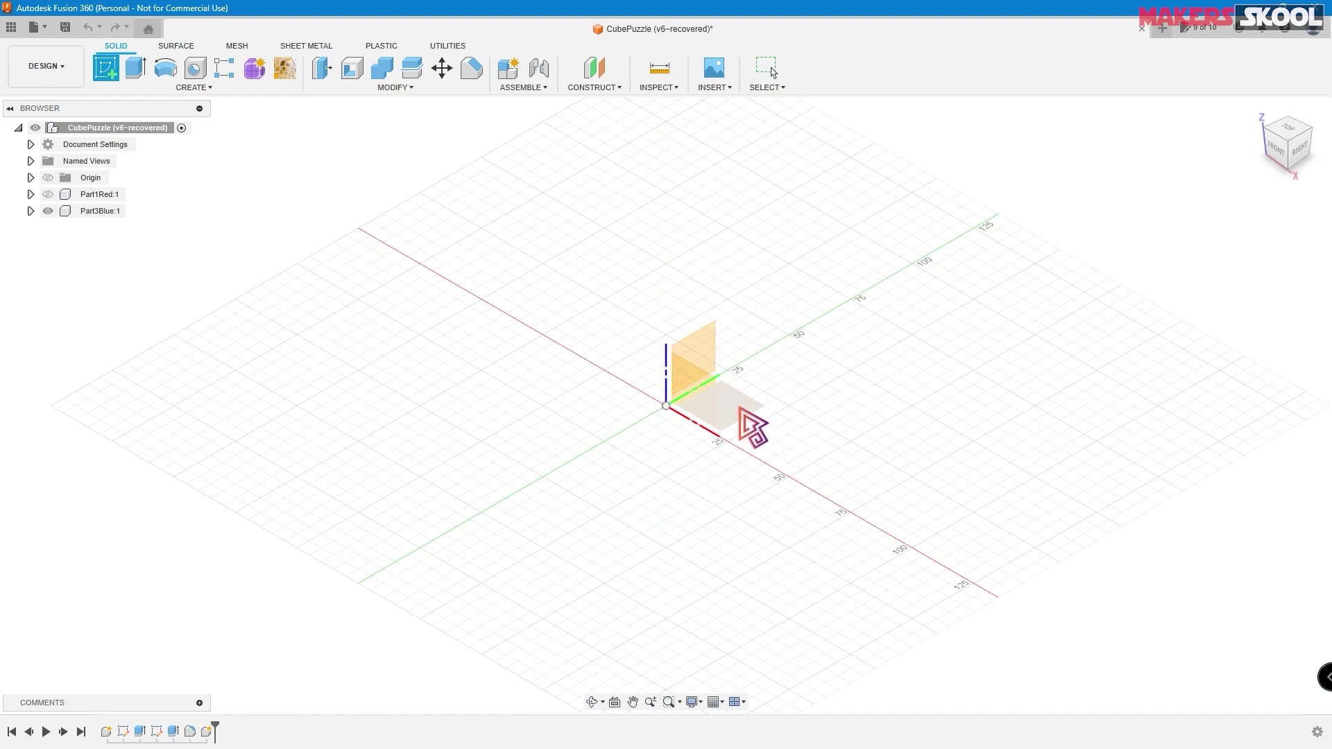
{"action": "left_click", "coordinate": [741, 411]}
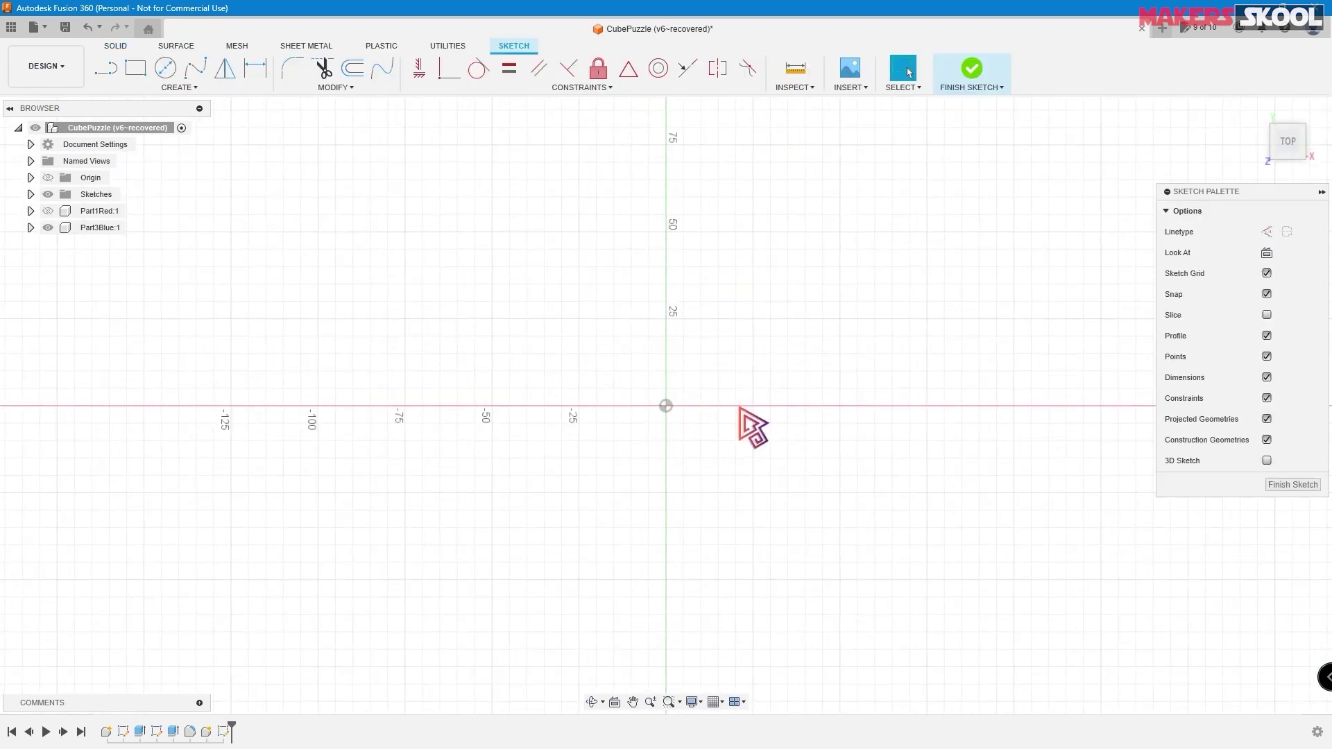
{"action": "key", "text": "alt+Tab"}
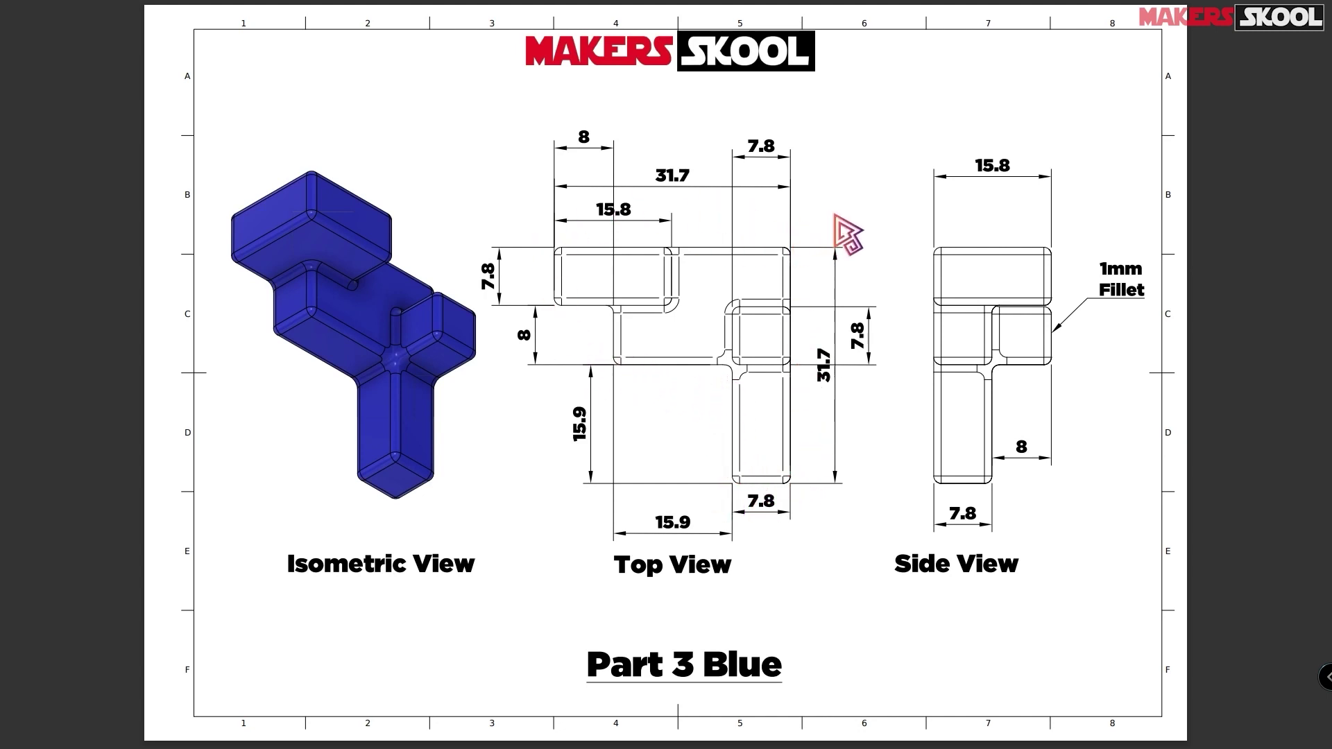
{"action": "key", "text": "alt+Tab"}
{"action": "left_click", "coordinate": [110, 74]}
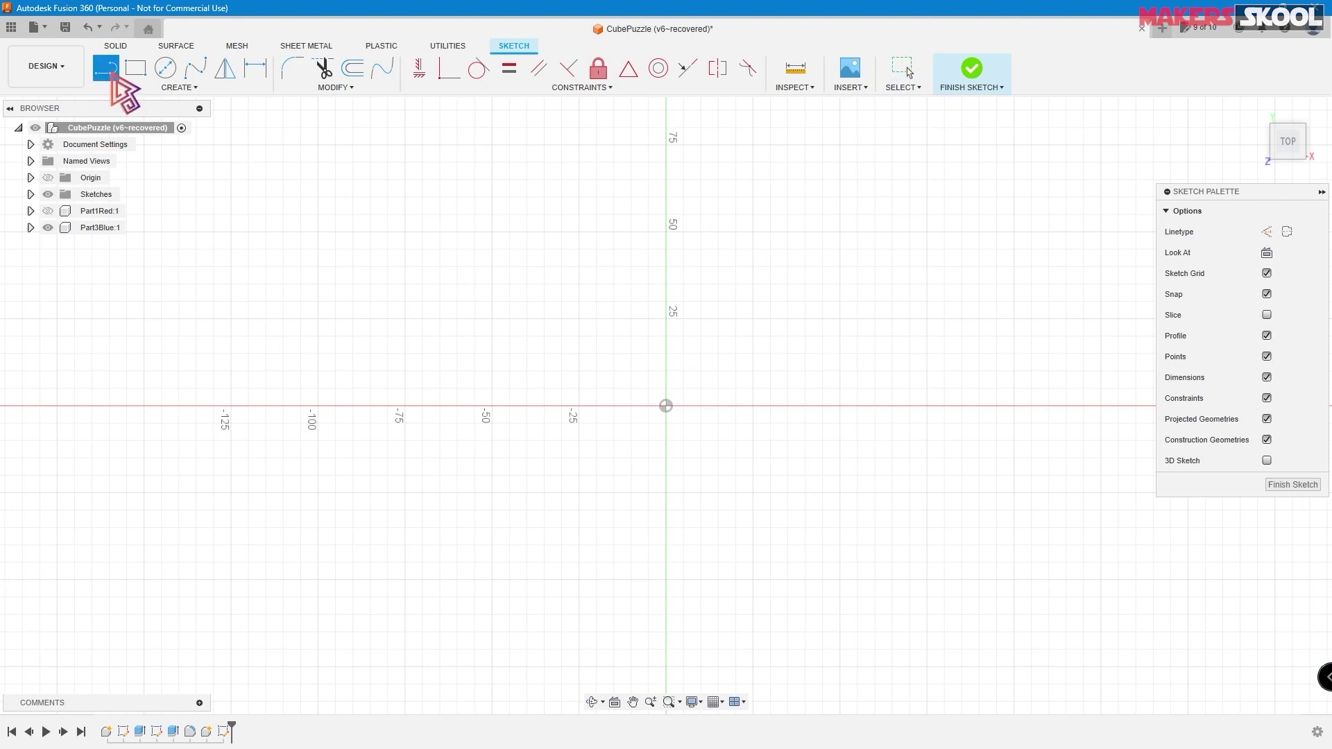
- Draw the closed stepped outline from the Y axis, with a 75 mm top edge and 20 mm inner edge
{"action": "left_click", "coordinate": [666, 180]}
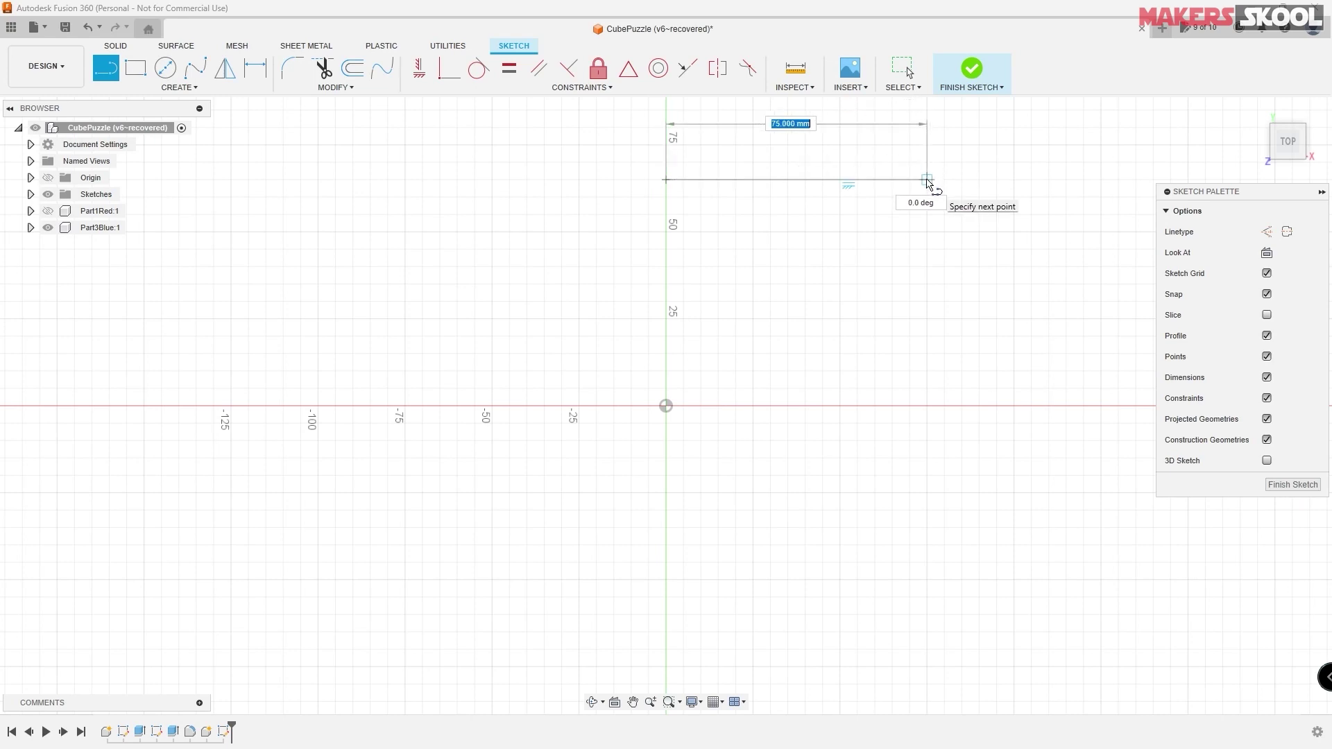
{"action": "left_click", "coordinate": [927, 180]}
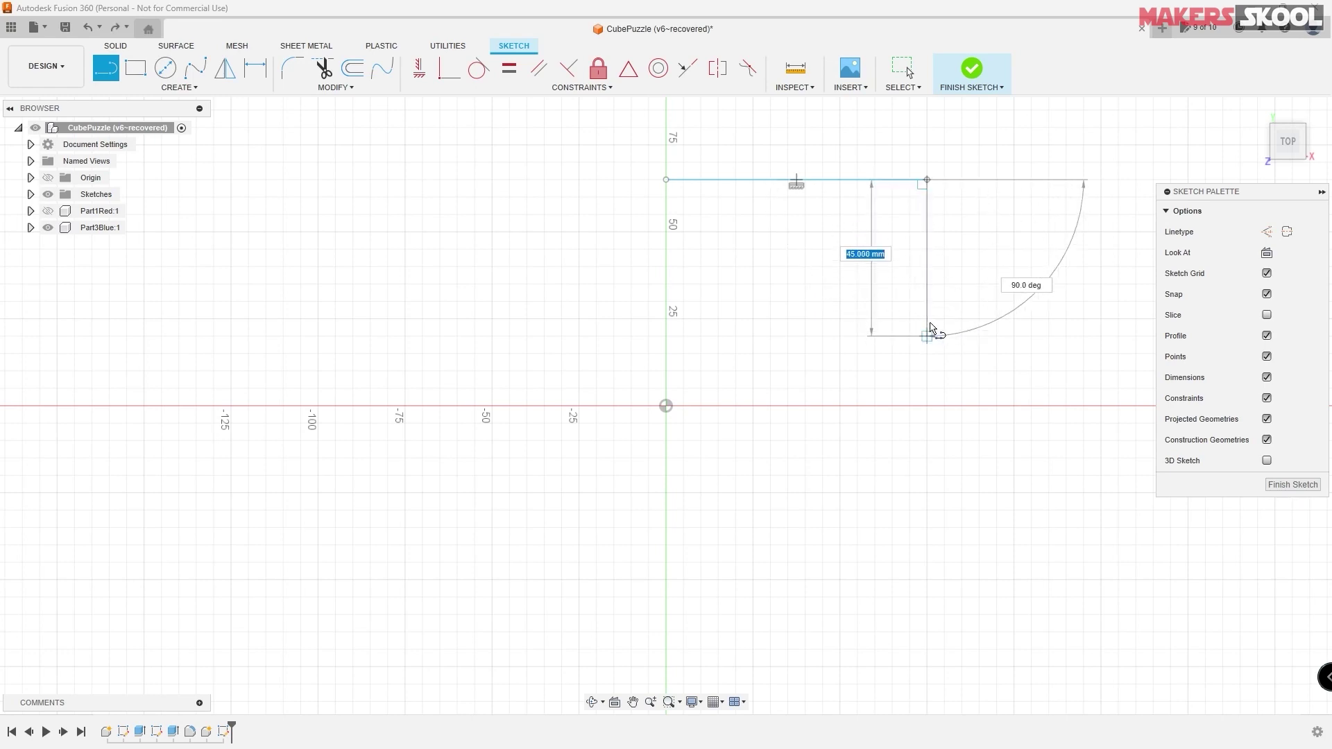
{"action": "left_click", "coordinate": [928, 339]}
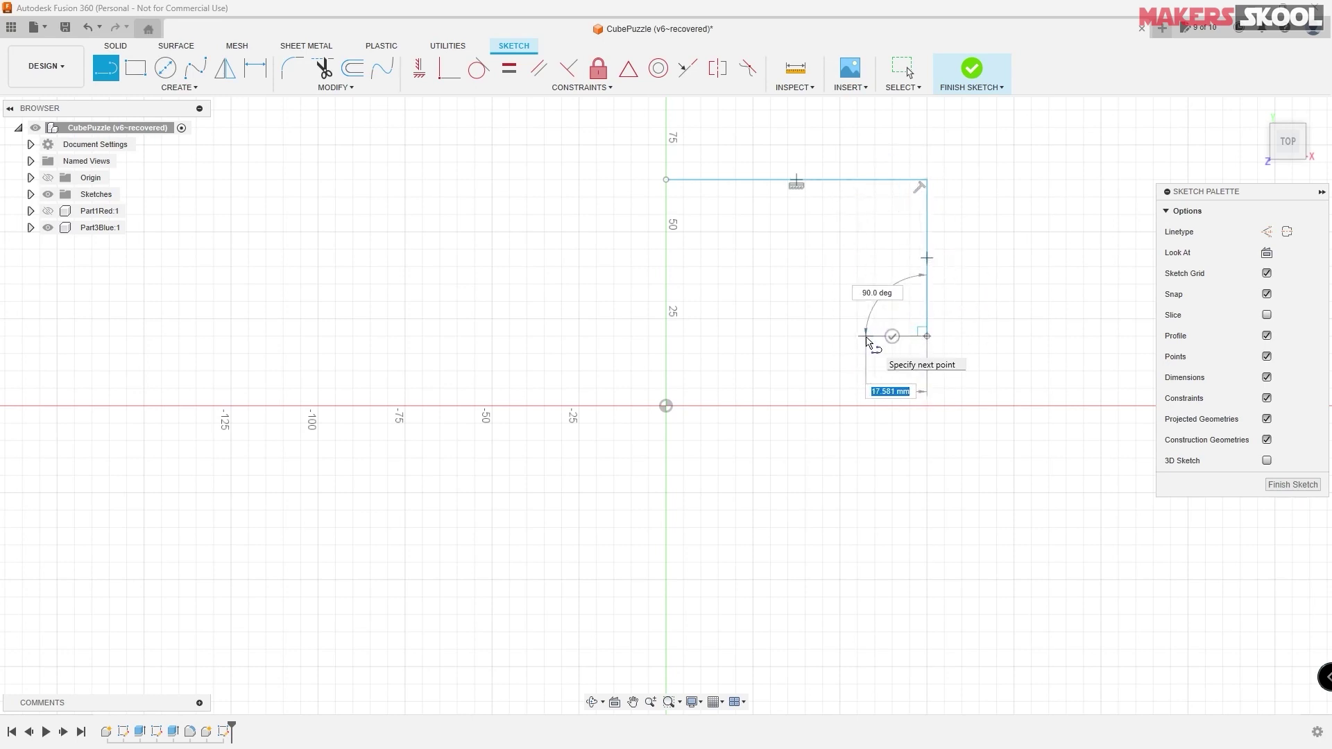
{"action": "left_click", "coordinate": [866, 337]}
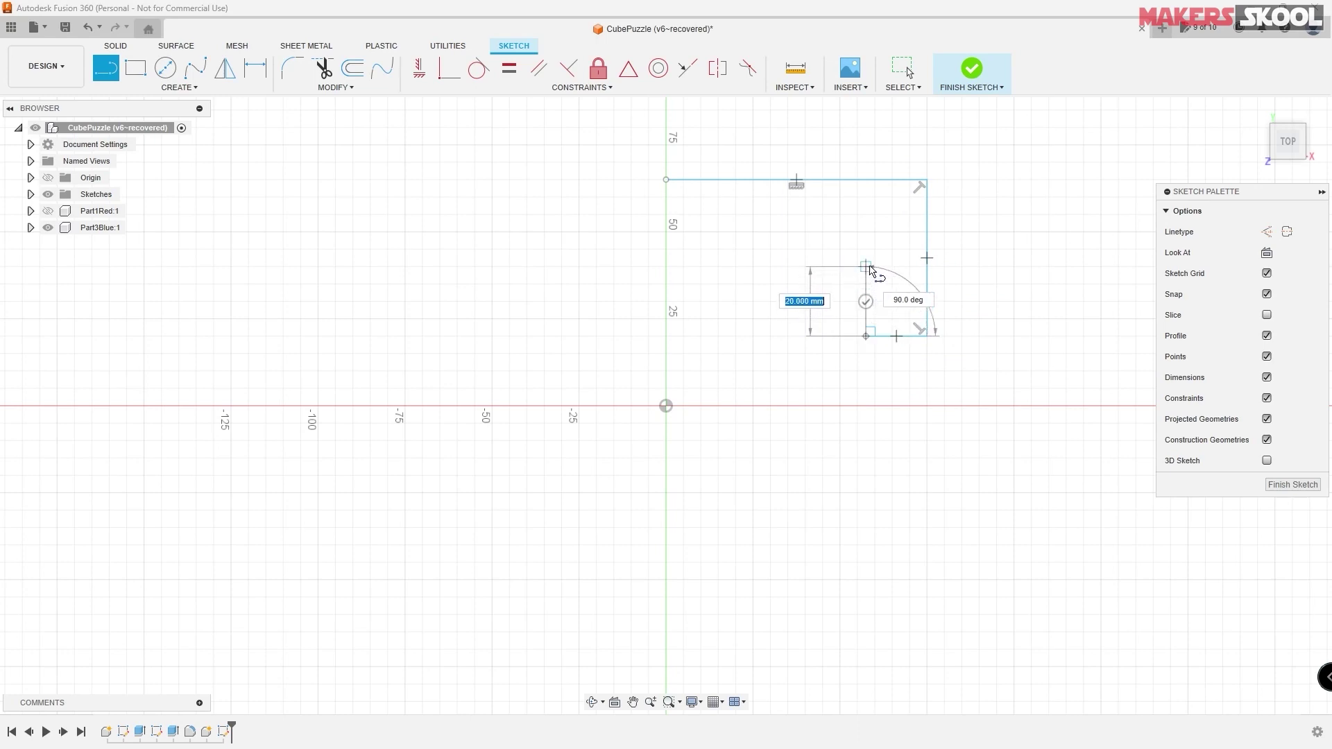
{"action": "left_click", "coordinate": [869, 269]}
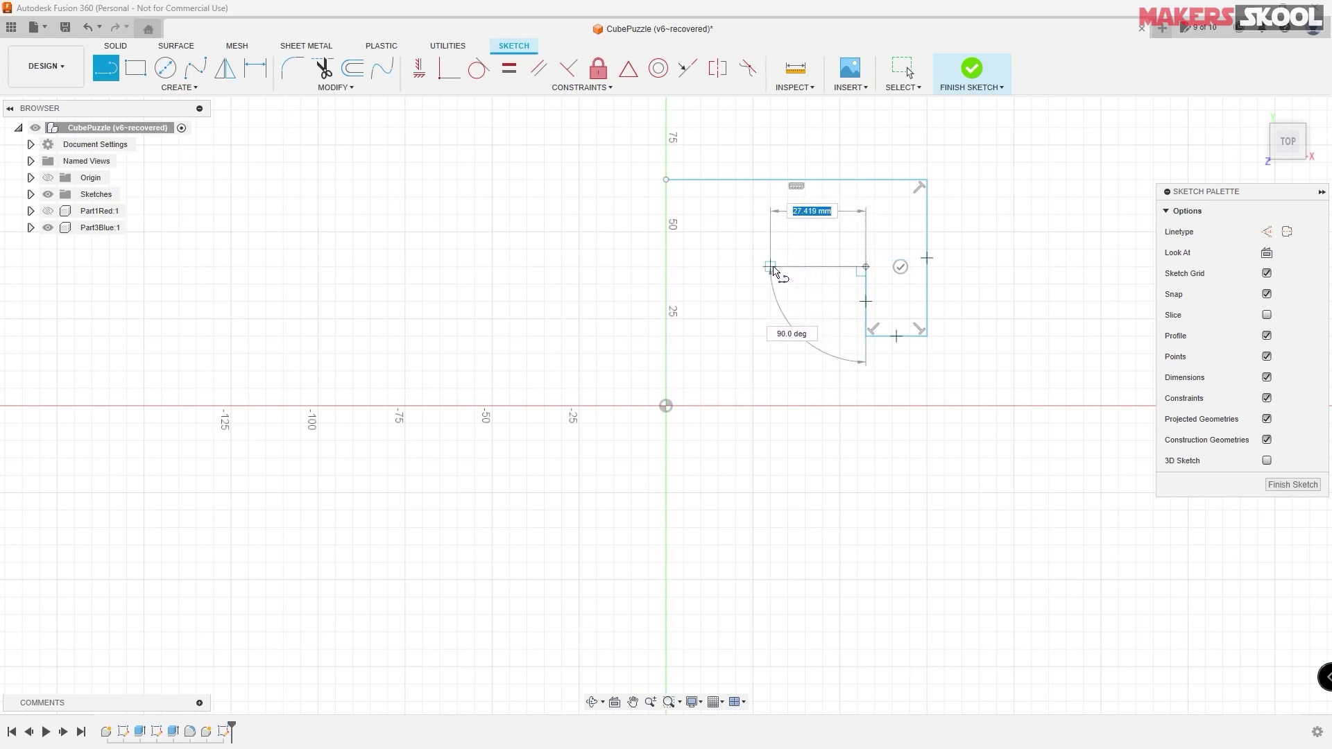
{"action": "left_click", "coordinate": [770, 266]}
{"action": "left_click", "coordinate": [771, 214]}
{"action": "left_click", "coordinate": [666, 215]}
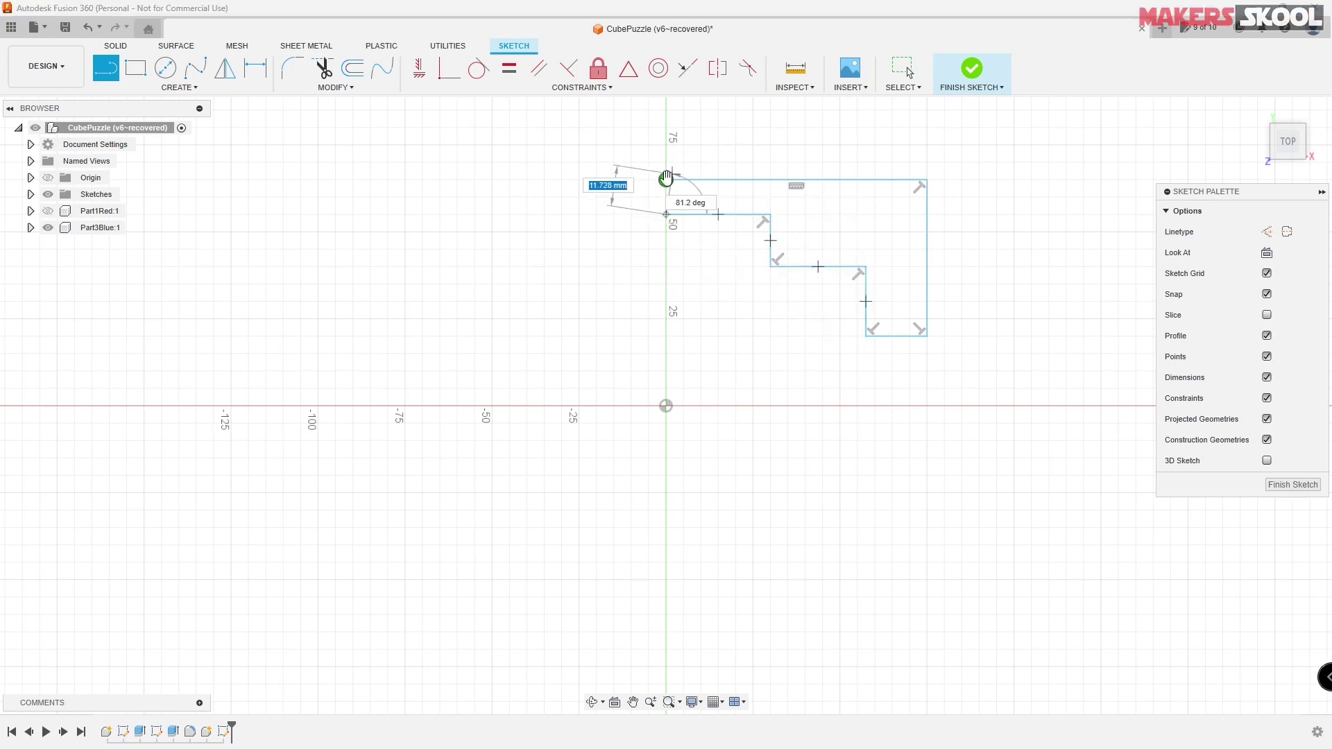
{"action": "left_click", "coordinate": [666, 179]}
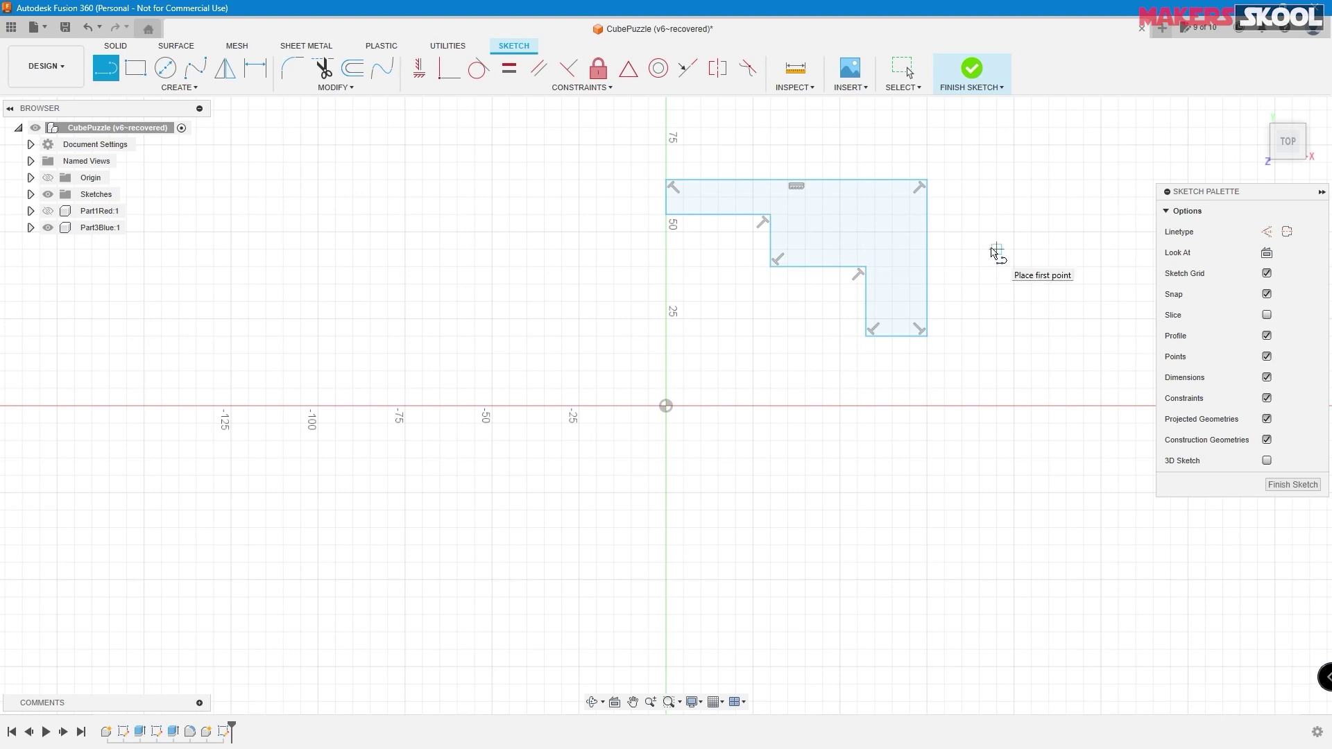
- End line drawing and drag the outline's corners so the L's lower leg is longer
{"action": "right_click", "coordinate": [996, 253]}
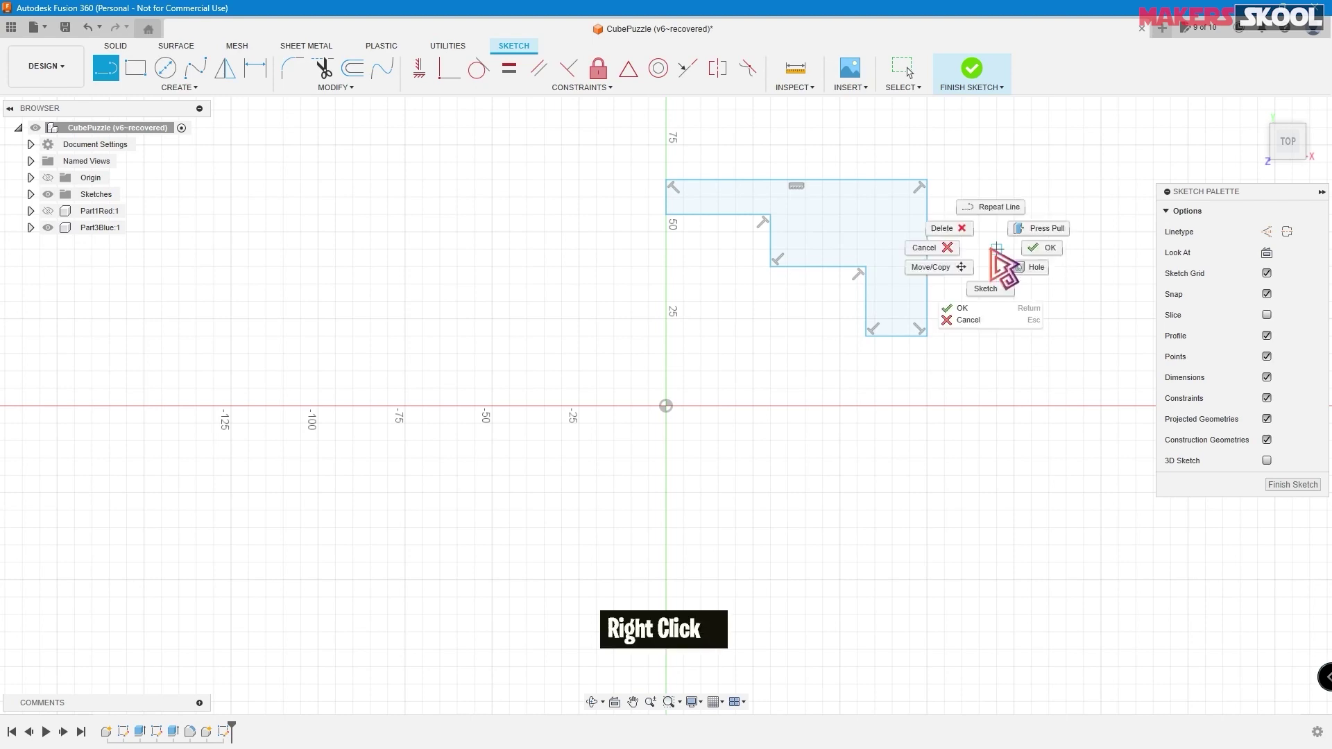
{"action": "left_click", "coordinate": [978, 321]}
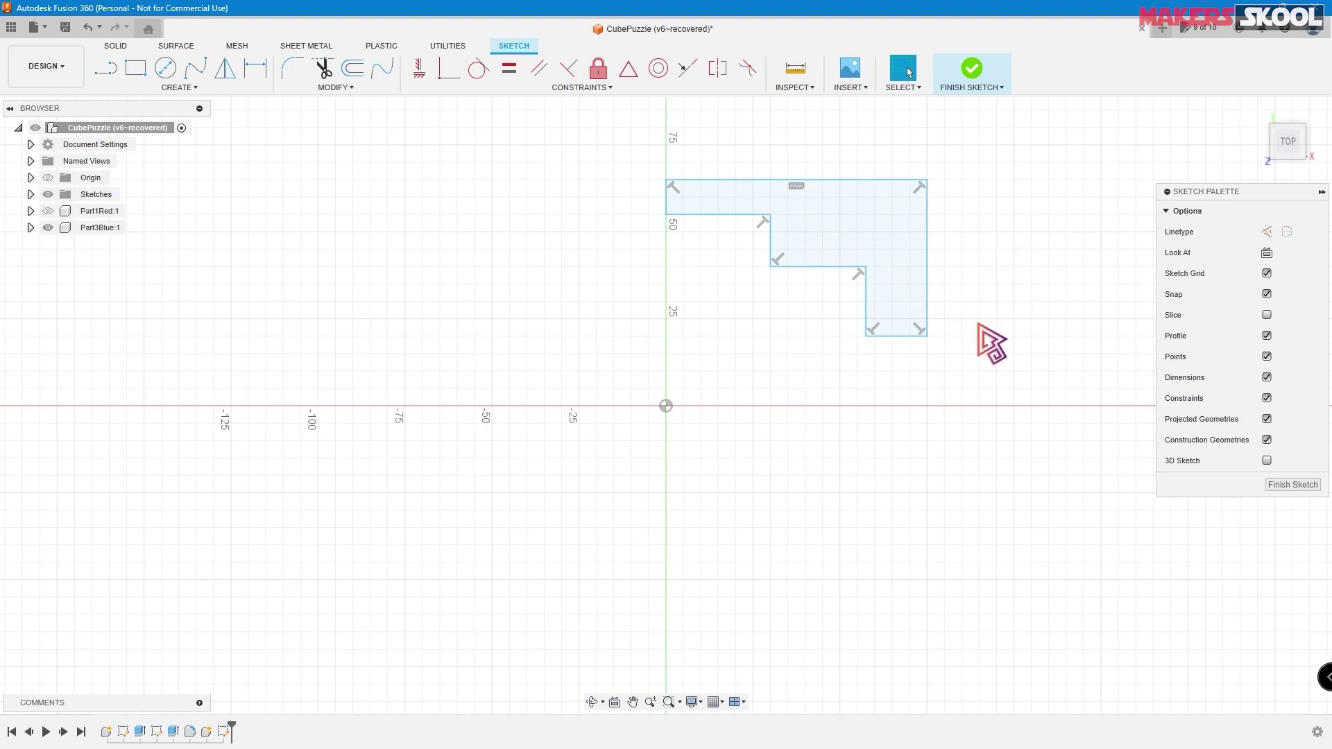
{"action": "left_click_drag", "start_coordinate": [867, 335], "coordinate": [866, 375]}
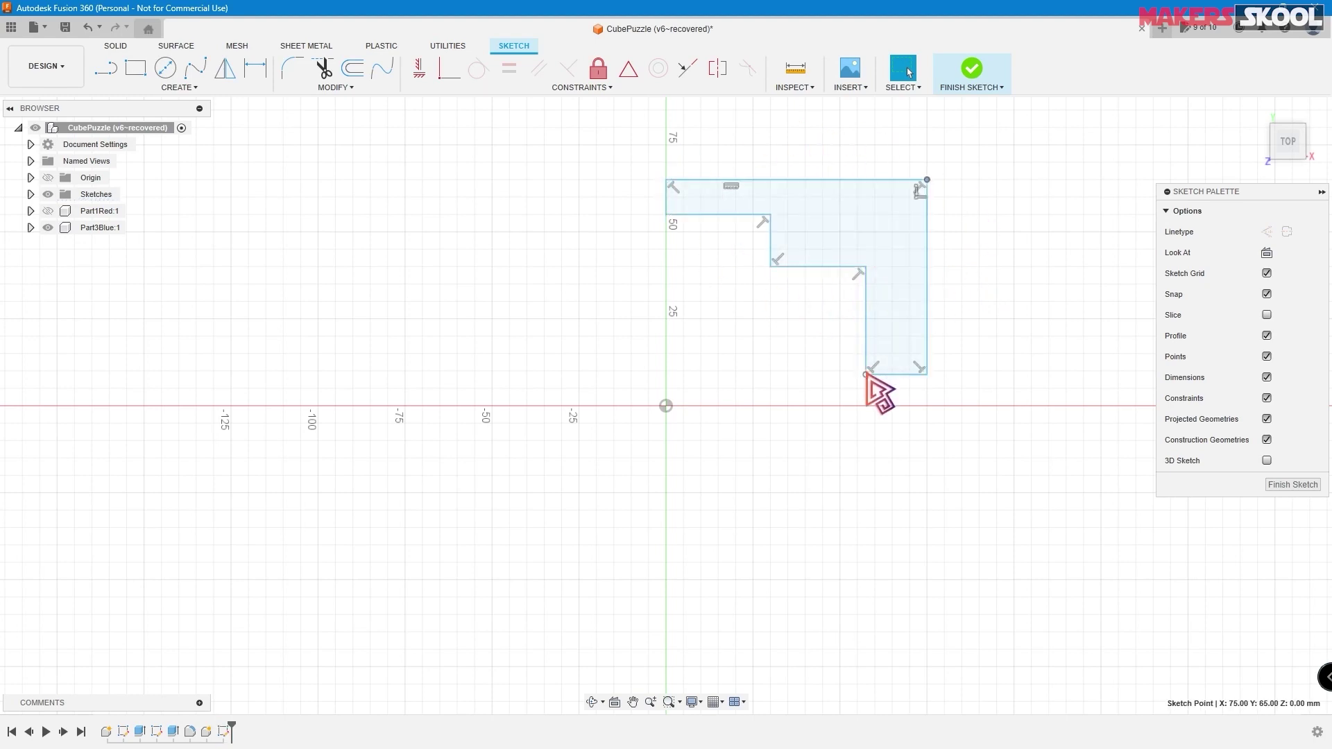
{"action": "mouse_move", "coordinate": [866, 375]}
{"action": "left_mouse_down"}
{"action": "mouse_move", "coordinate": [892, 347]}
{"action": "mouse_move", "coordinate": [858, 370]}
{"action": "left_mouse_up"}
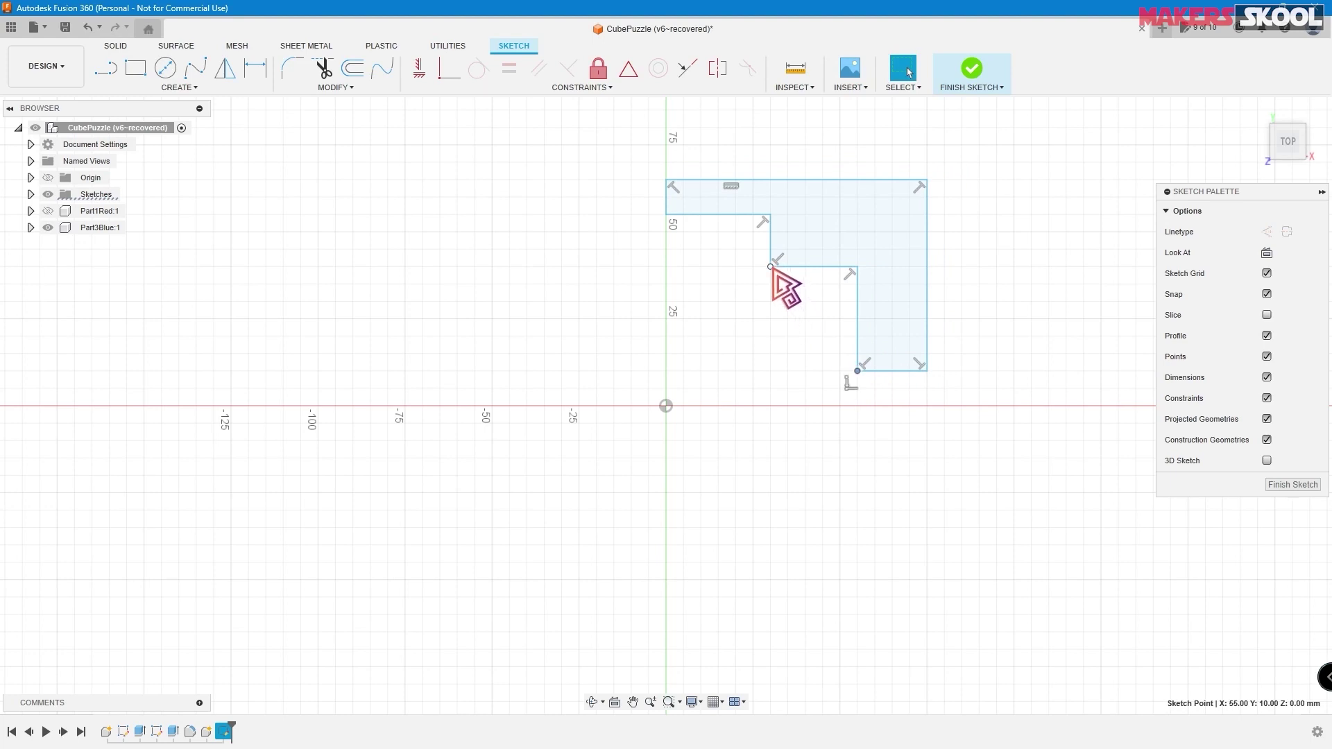
{"action": "mouse_move", "coordinate": [771, 268]}
{"action": "left_mouse_down"}
{"action": "mouse_move", "coordinate": [751, 306]}
{"action": "mouse_move", "coordinate": [771, 274]}
{"action": "left_mouse_up"}
{"action": "mouse_move", "coordinate": [666, 214]}
{"action": "left_mouse_down"}
{"action": "mouse_move", "coordinate": [664, 247]}
{"action": "mouse_move", "coordinate": [670, 220]}
{"action": "left_mouse_up"}
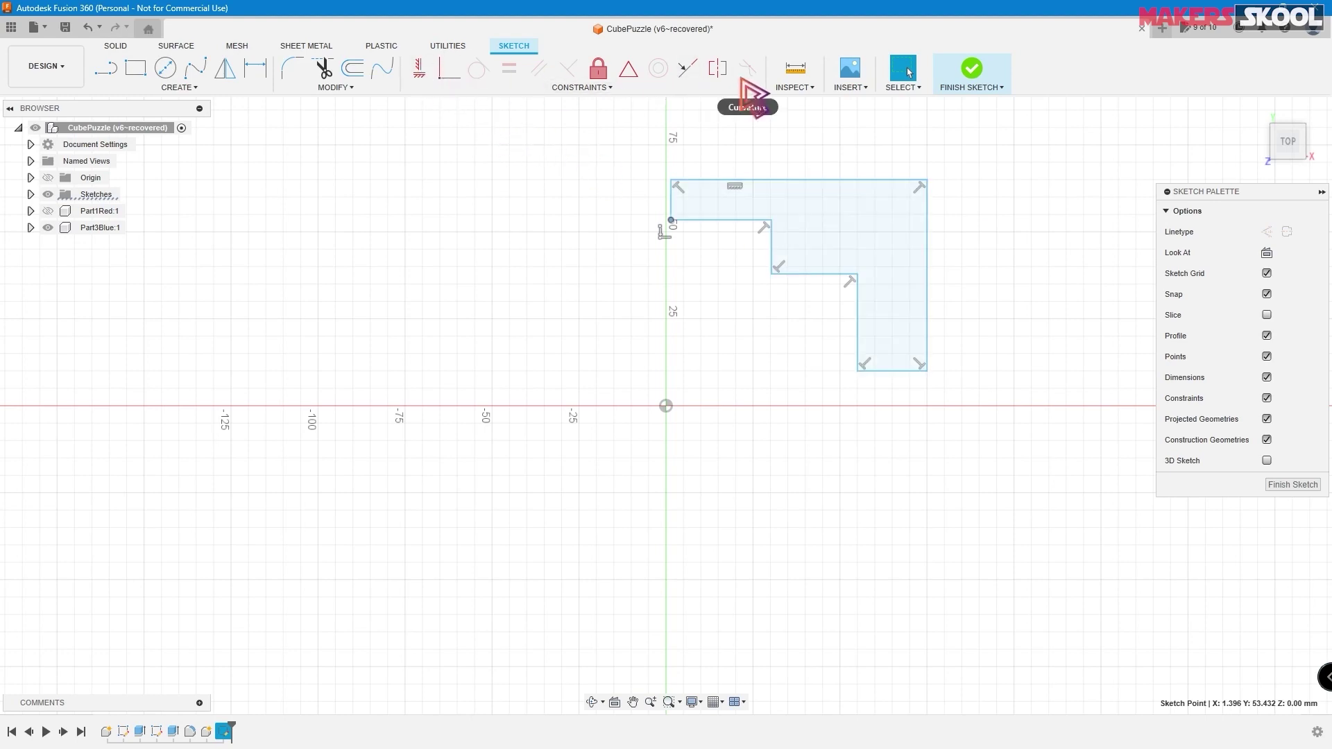
- Deselect the point and compare the outline against the Part 3 Blue drawing
{"action": "left_click", "coordinate": [965, 212]}
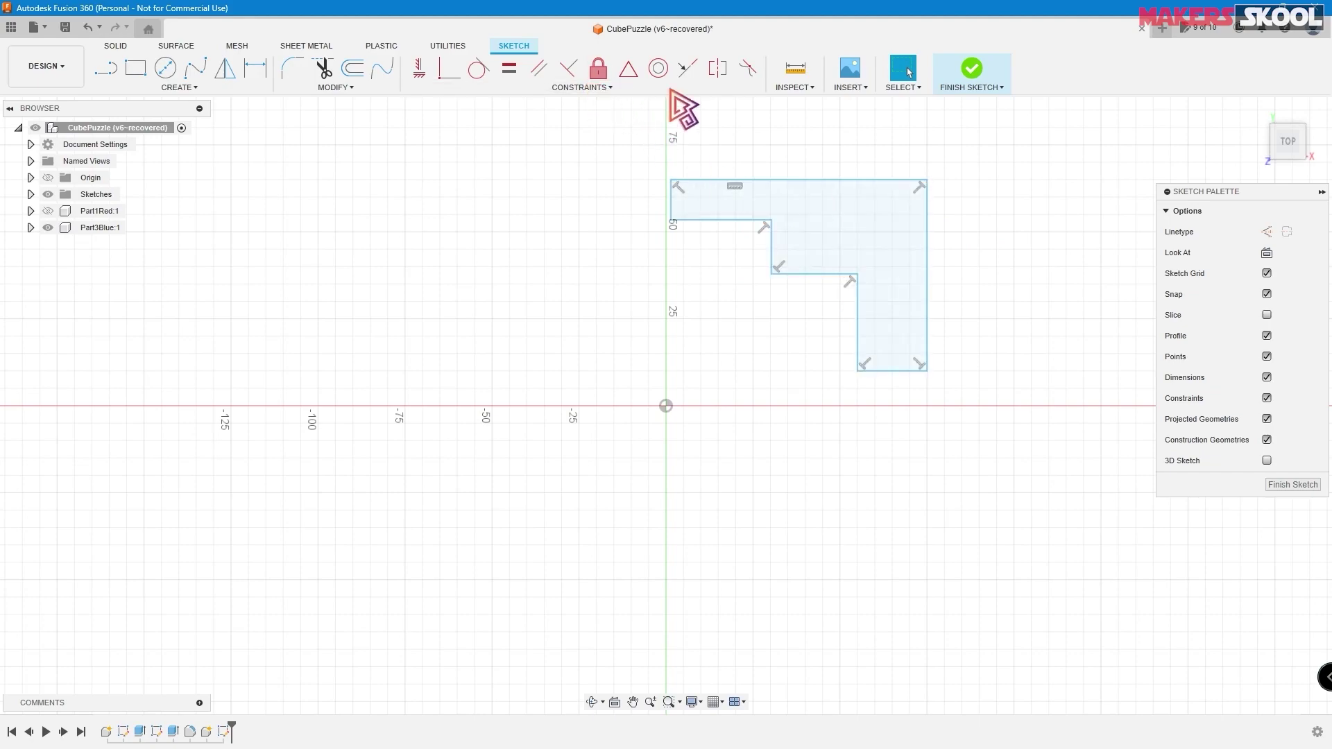
{"action": "key", "text": "alt+Tab"}
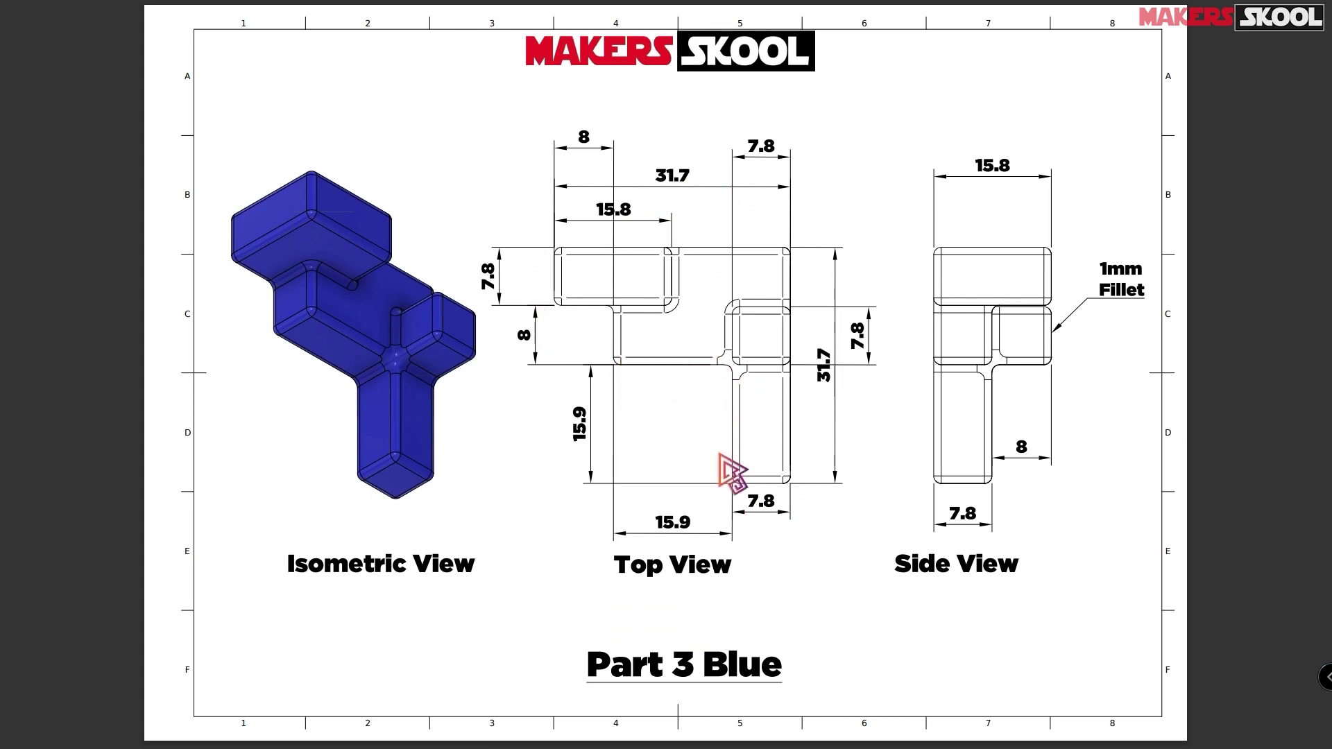
{"action": "key", "text": "alt+Tab"}
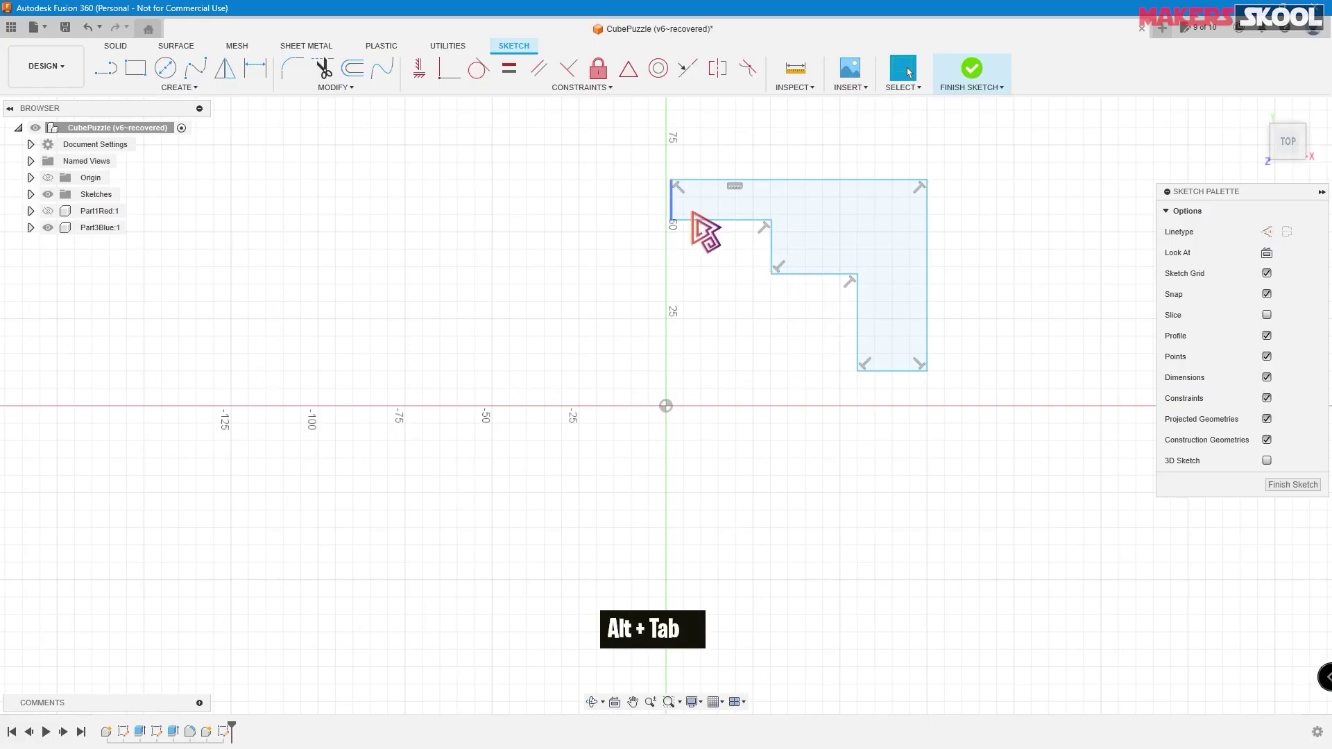
- Constrain top/right, bottom/left and middle/inner vertical edge pairs to be equal
{"action": "left_click", "coordinate": [511, 75]}
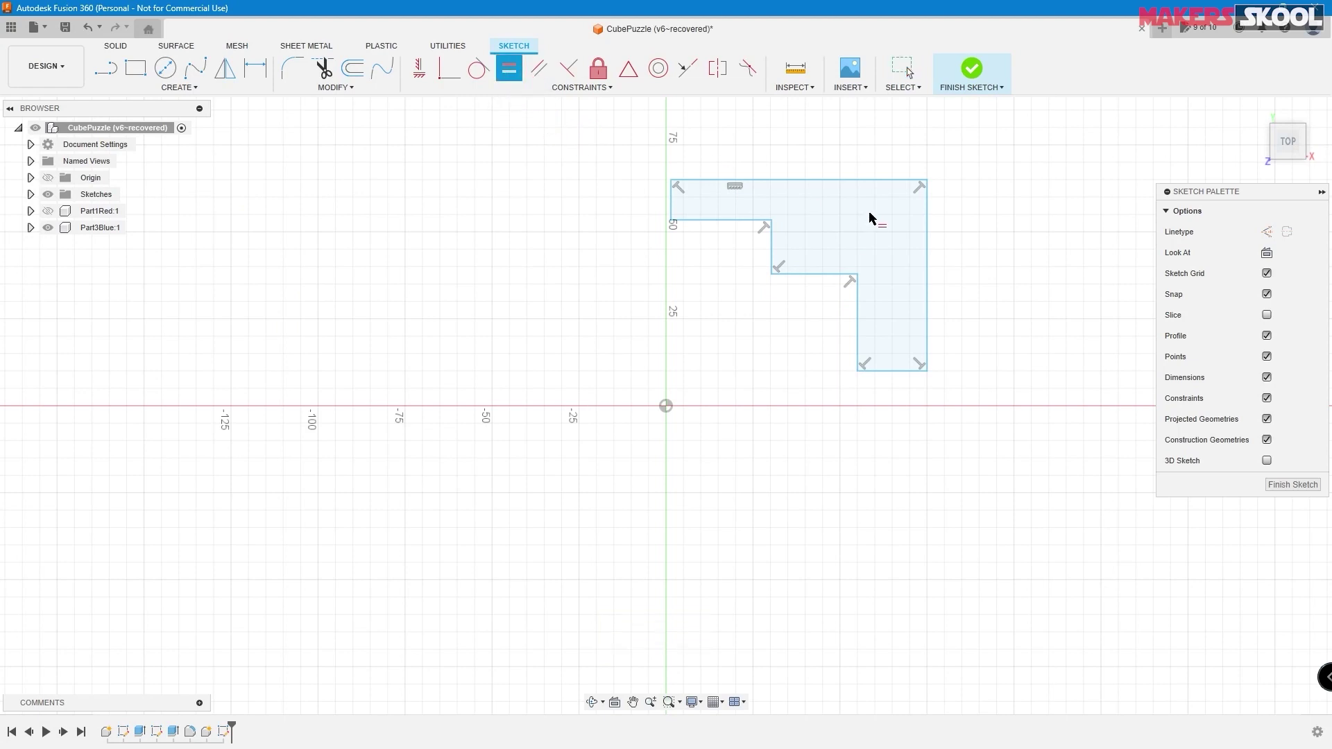
{"action": "left_click", "coordinate": [842, 182]}
{"action": "left_click", "coordinate": [929, 290]}
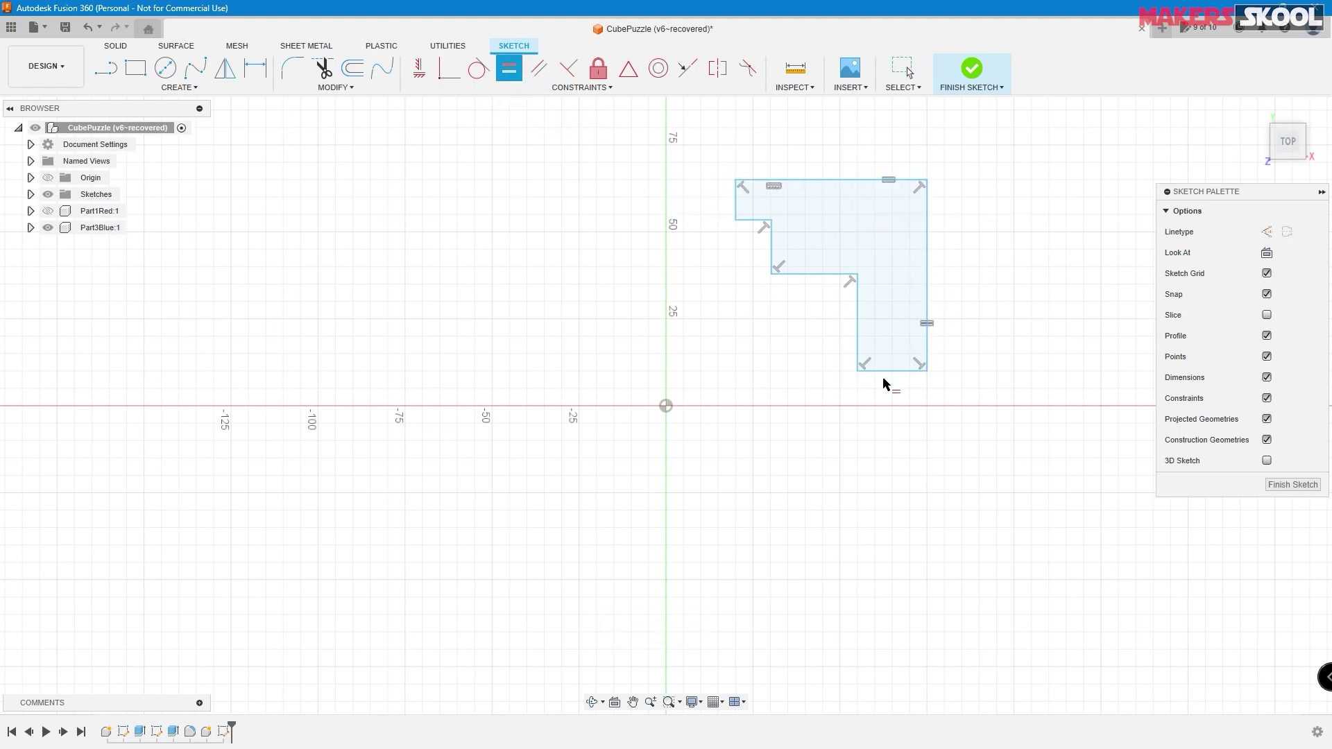
{"action": "left_click", "coordinate": [885, 371]}
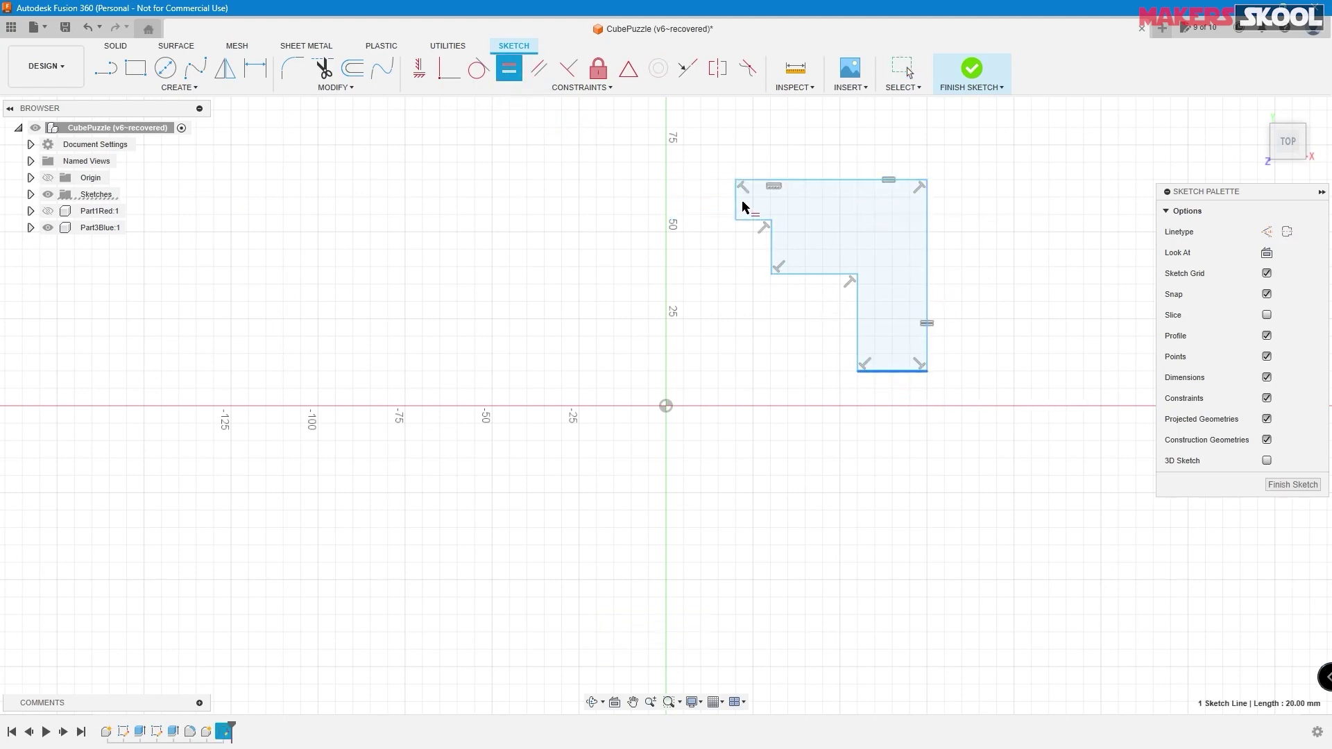
{"action": "left_click", "coordinate": [737, 207]}
{"action": "left_click", "coordinate": [822, 276]}
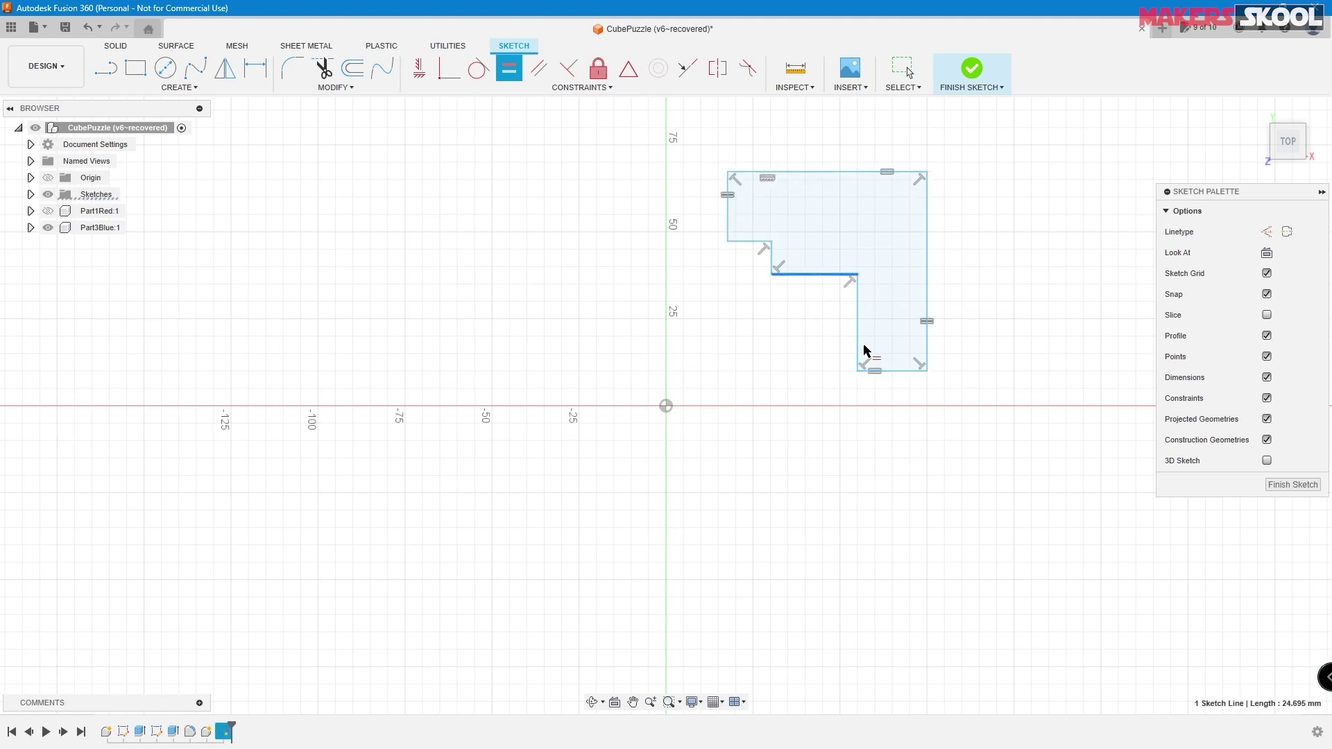
{"action": "left_click", "coordinate": [858, 342]}
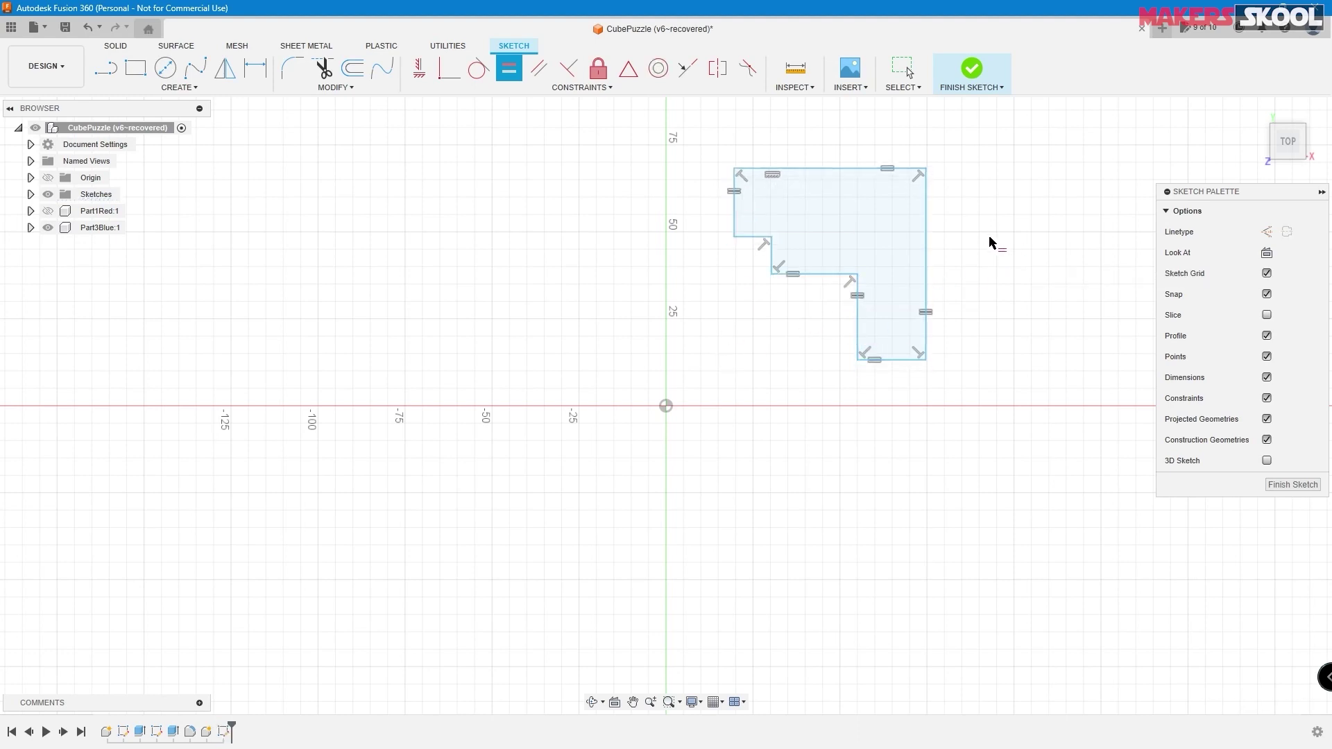
{"action": "key", "text": "Escape"}
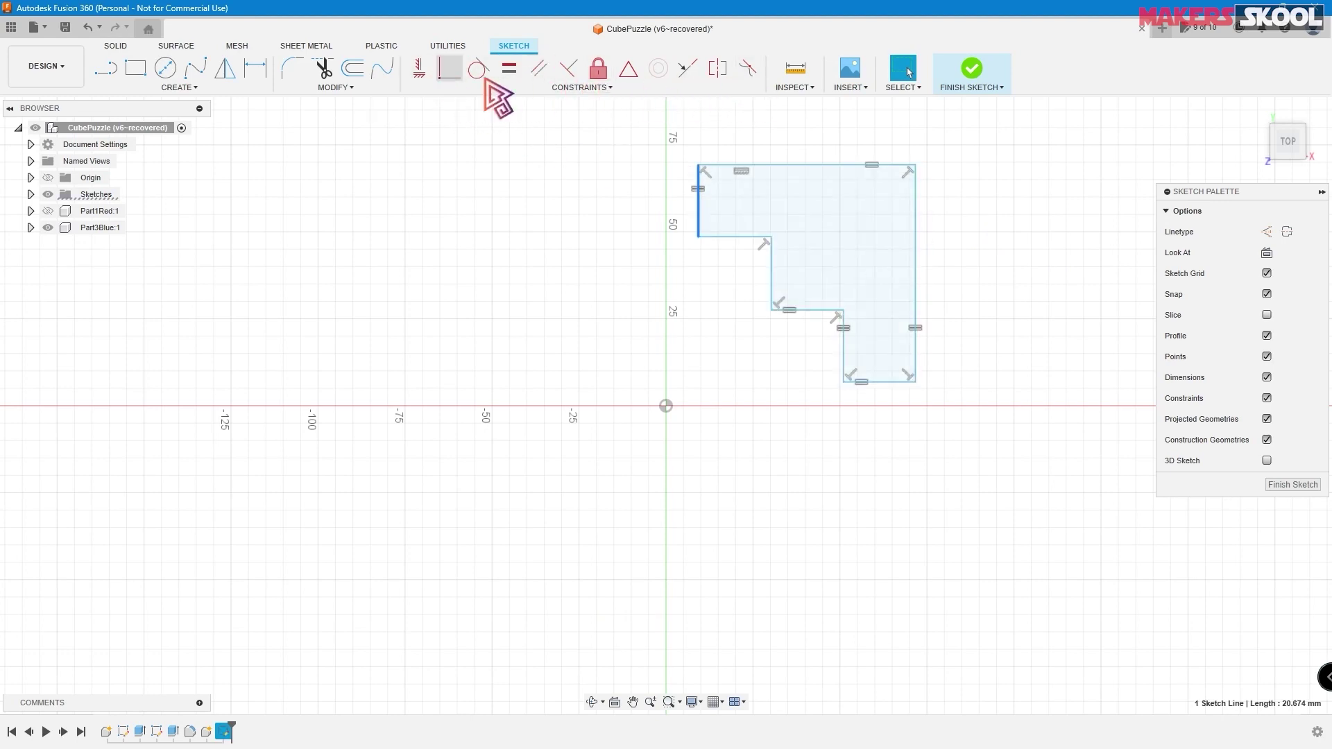
- Drag the outline's right-hand corners to re-solve it into a smaller stepped shape
{"action": "left_click_drag", "start_coordinate": [916, 165], "coordinate": [916, 189]}
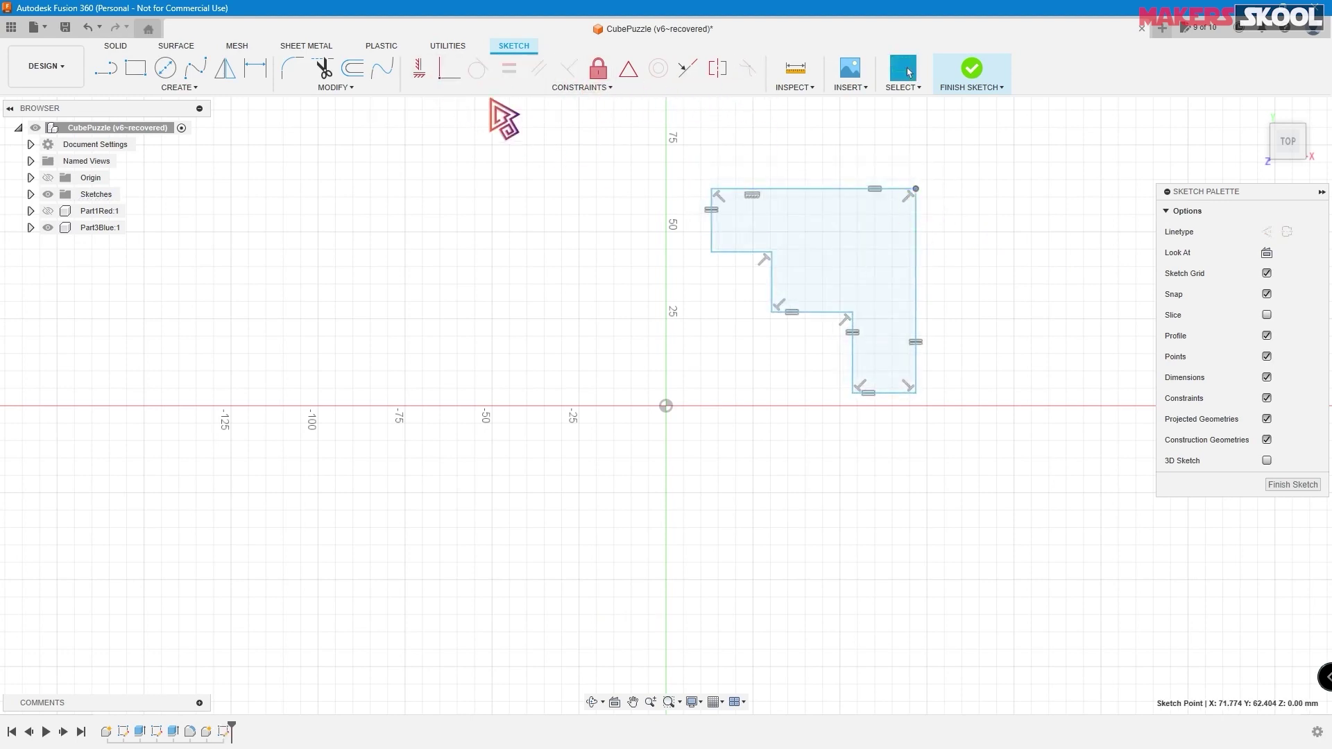
{"action": "mouse_move", "coordinate": [916, 394]}
{"action": "left_mouse_down"}
{"action": "mouse_move", "coordinate": [946, 425]}
{"action": "mouse_move", "coordinate": [883, 346]}
{"action": "left_mouse_up"}
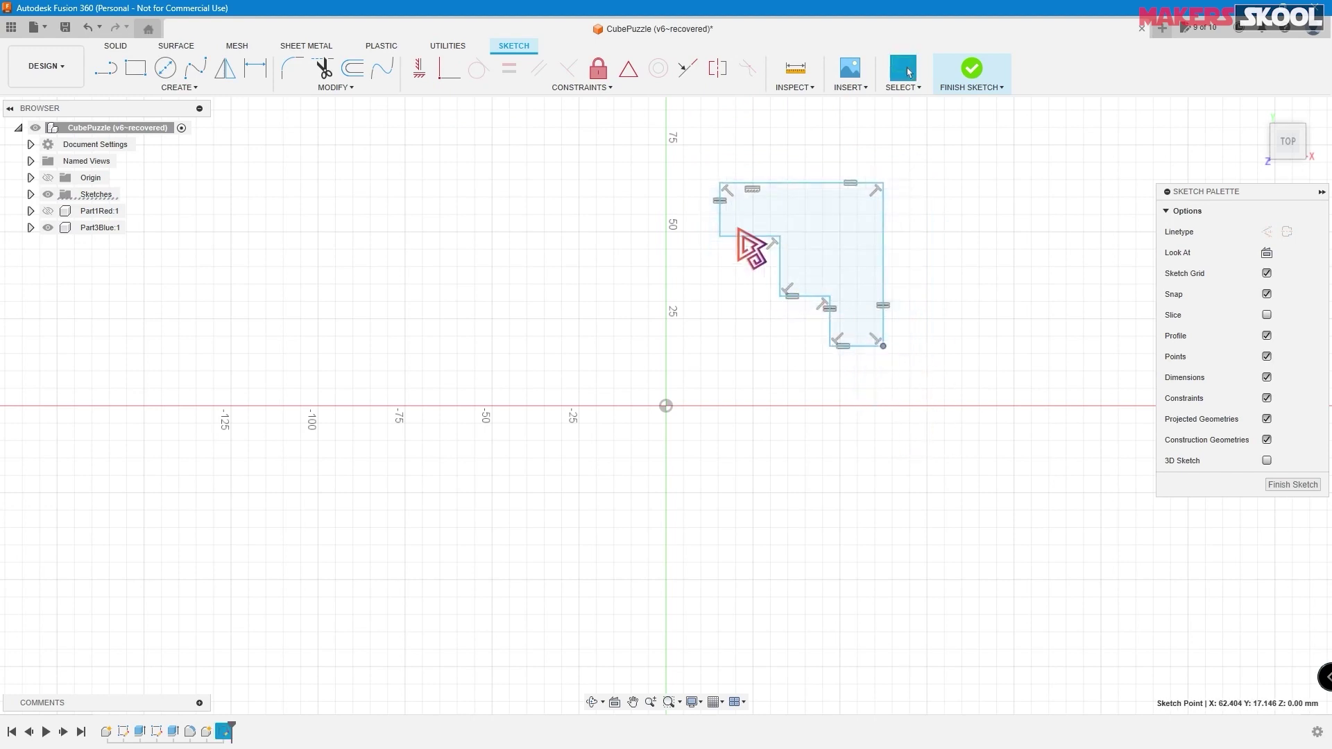
{"action": "left_click", "coordinate": [954, 250]}
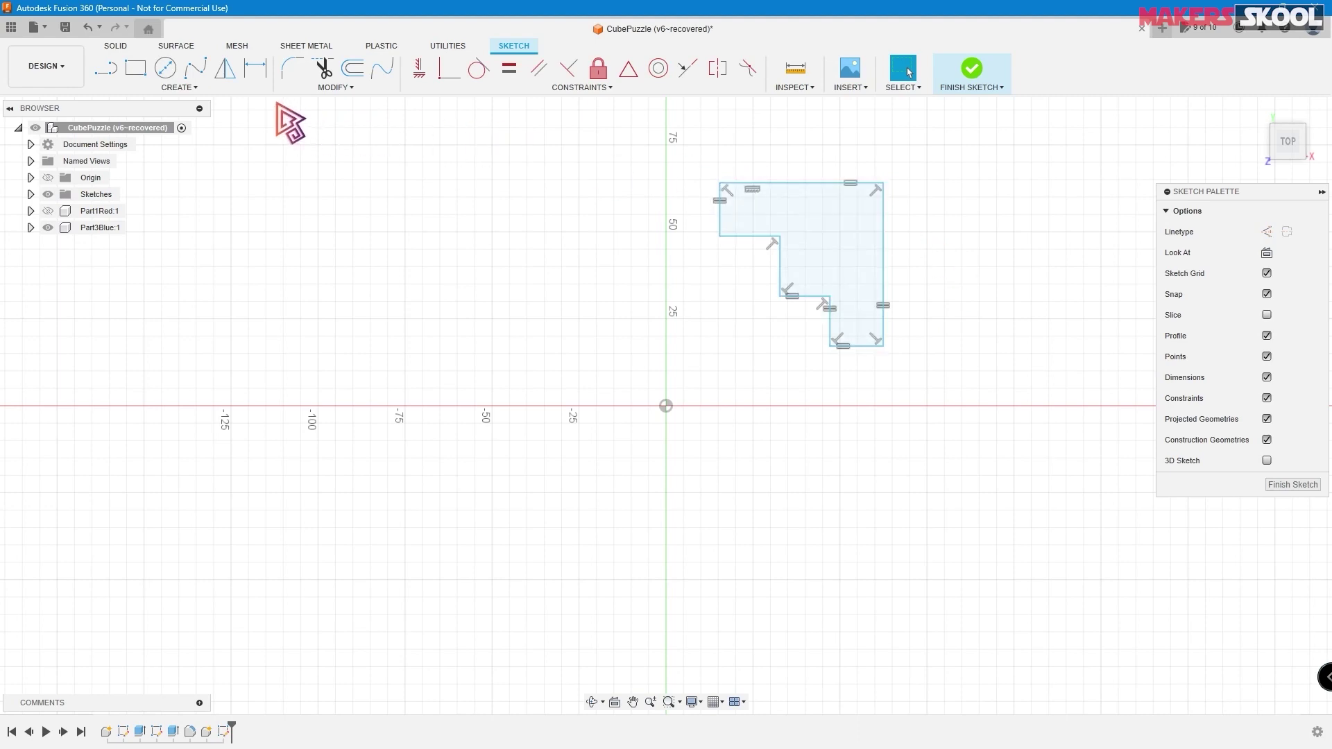
{"action": "left_click", "coordinate": [256, 68]}
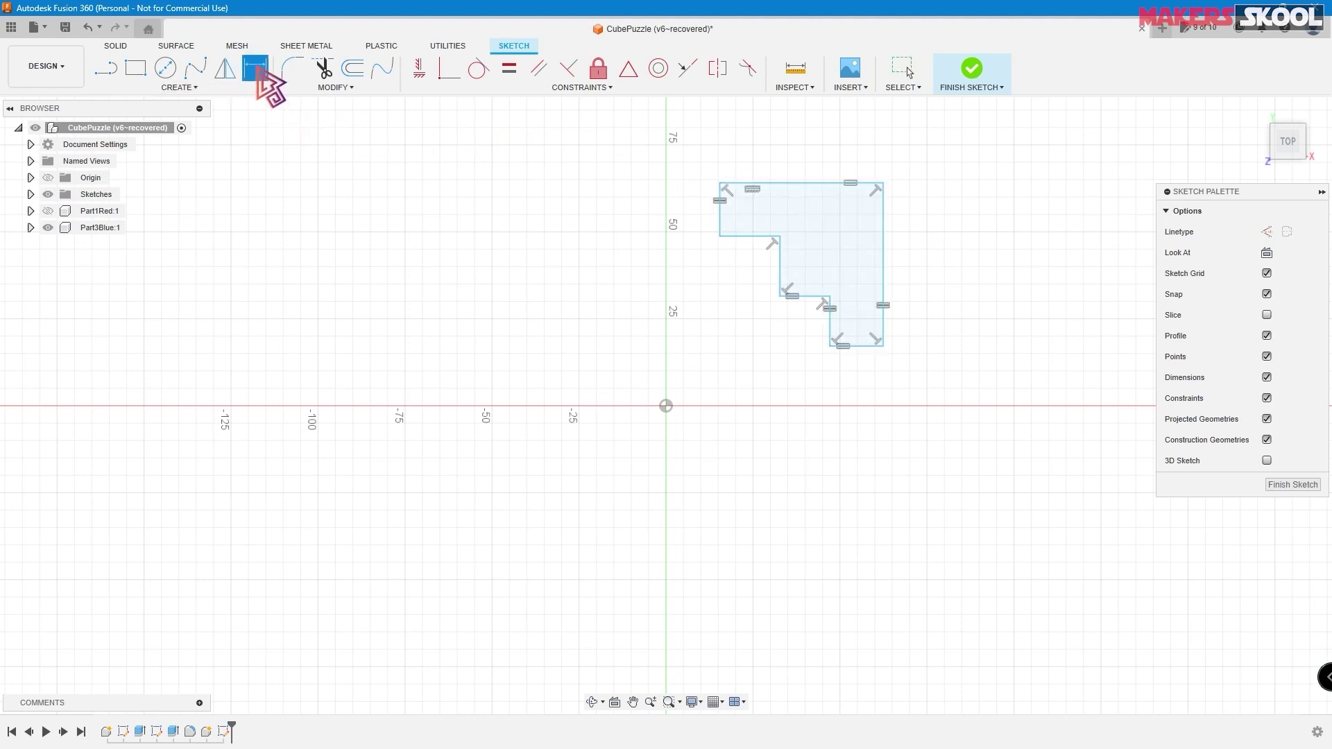
- Dimension the top edge of the profile at 31.70 mm
{"action": "left_click", "coordinate": [791, 185]}
{"action": "left_click", "coordinate": [798, 147]}
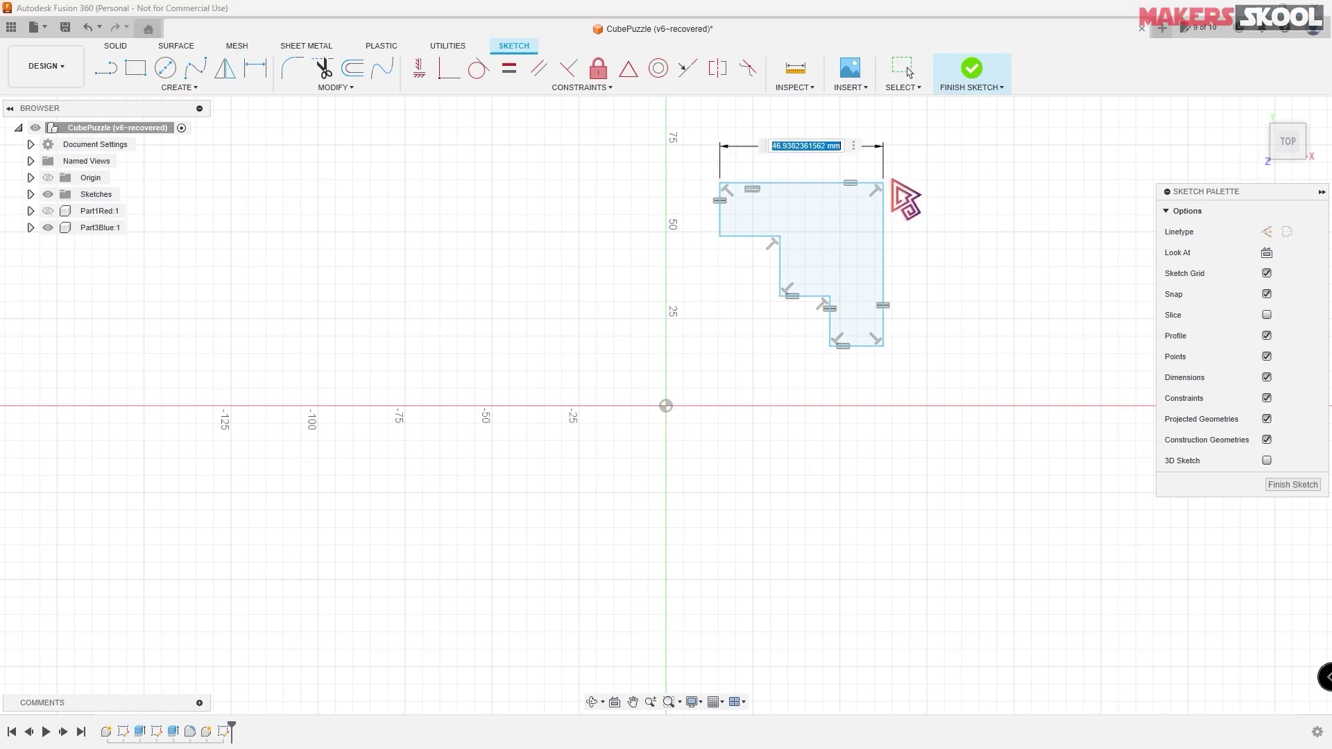
{"action": "key", "text": "alt+Tab"}
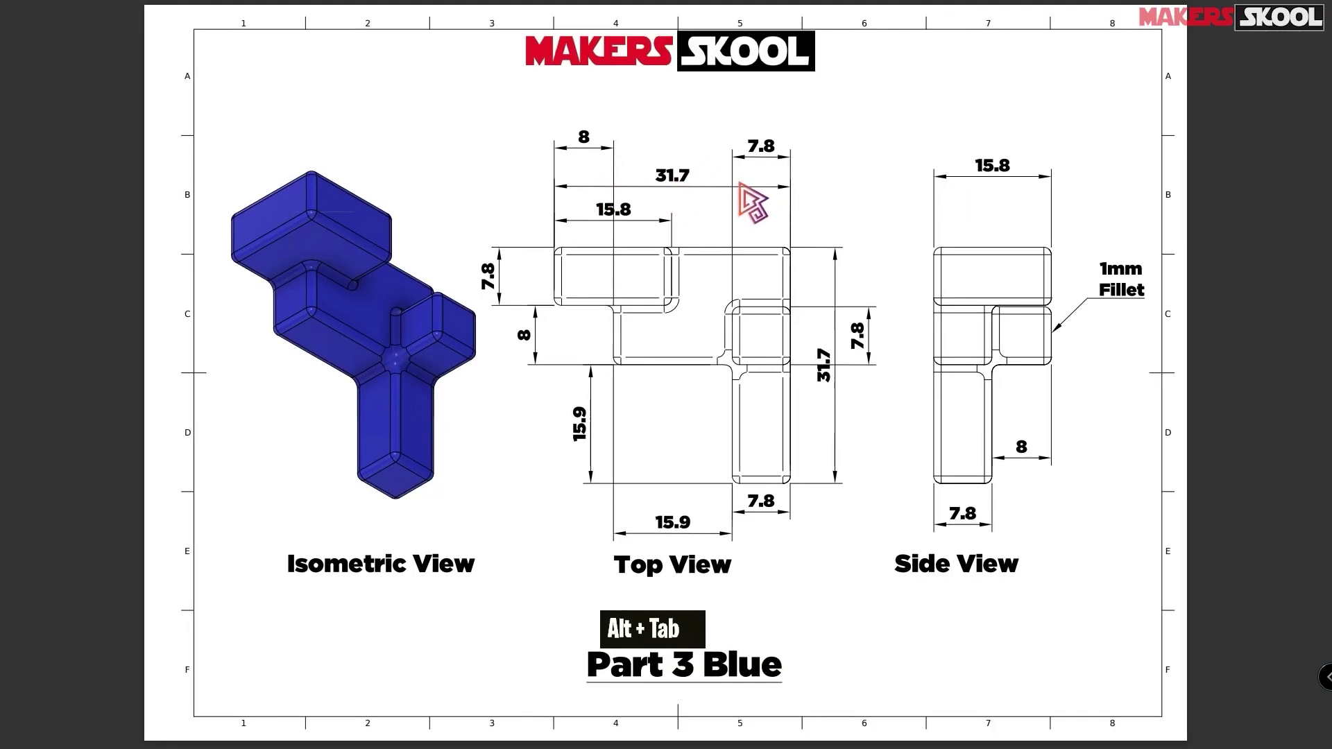
{"action": "key", "text": "alt+Tab"}
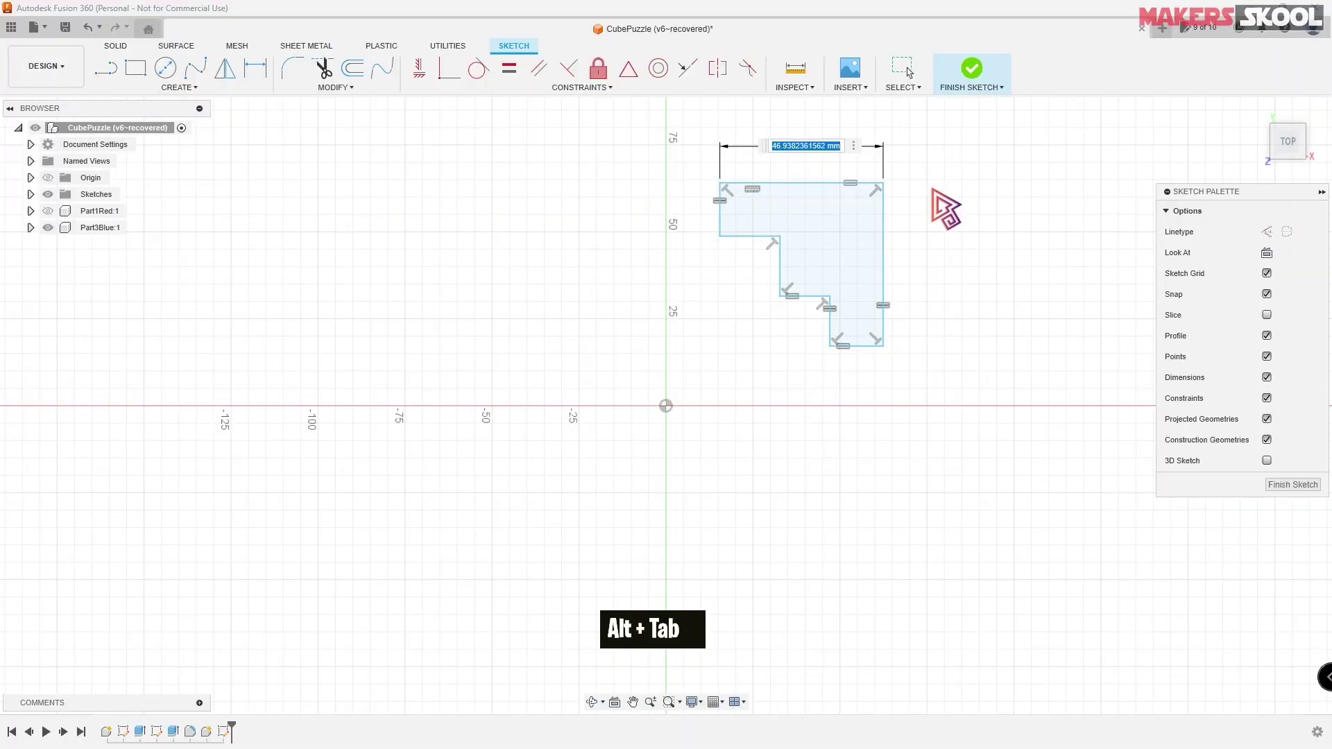
{"action": "type", "text": "31.7"}
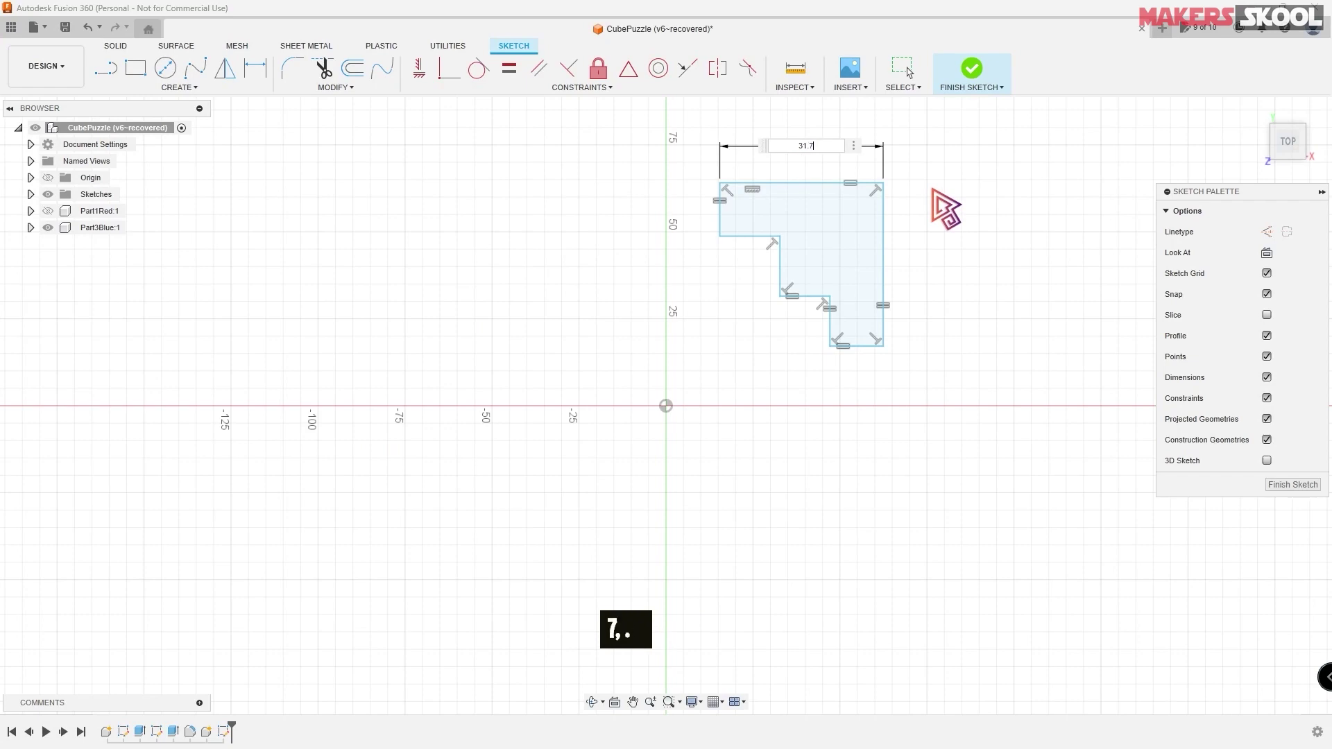
{"action": "key", "text": "Return"}
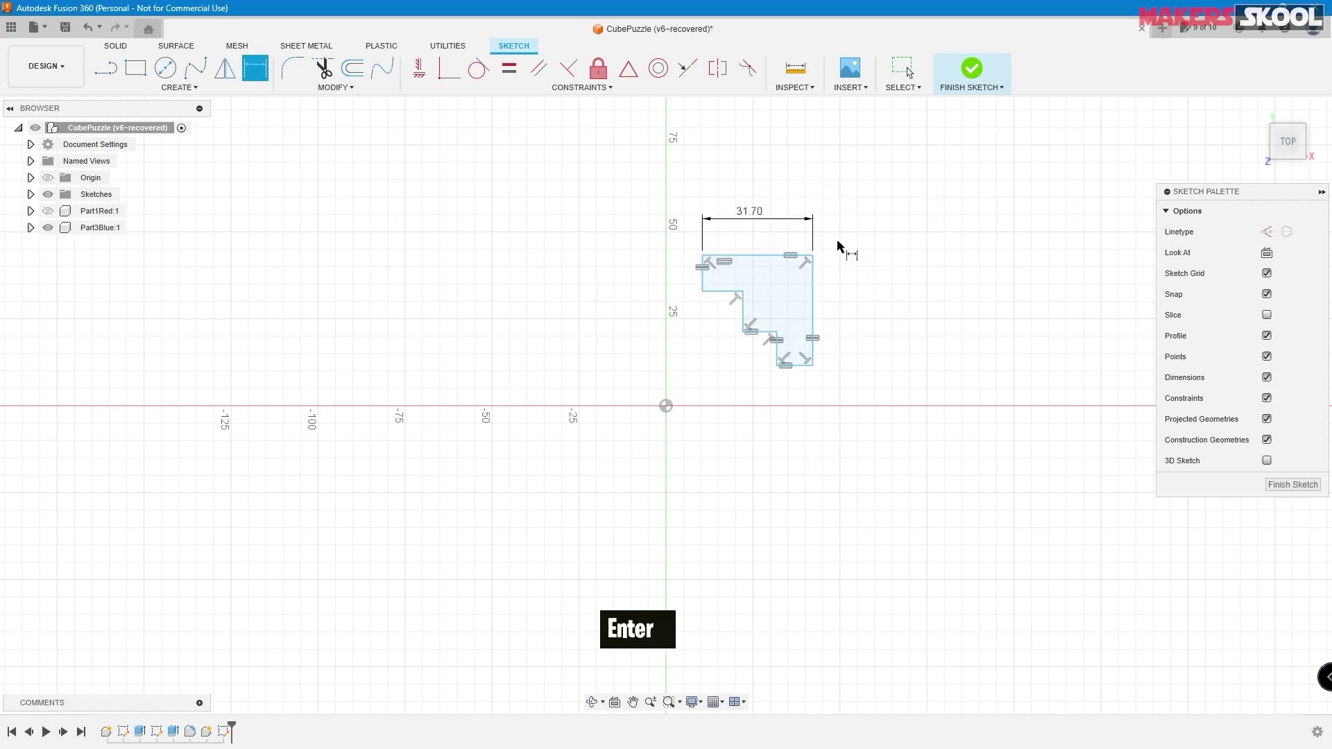
- Dimension the bottom edge of the profile at 7.80 mm
{"action": "scroll", "coordinate": [843, 251], "scroll_direction": "down", "scroll_amount": 3}
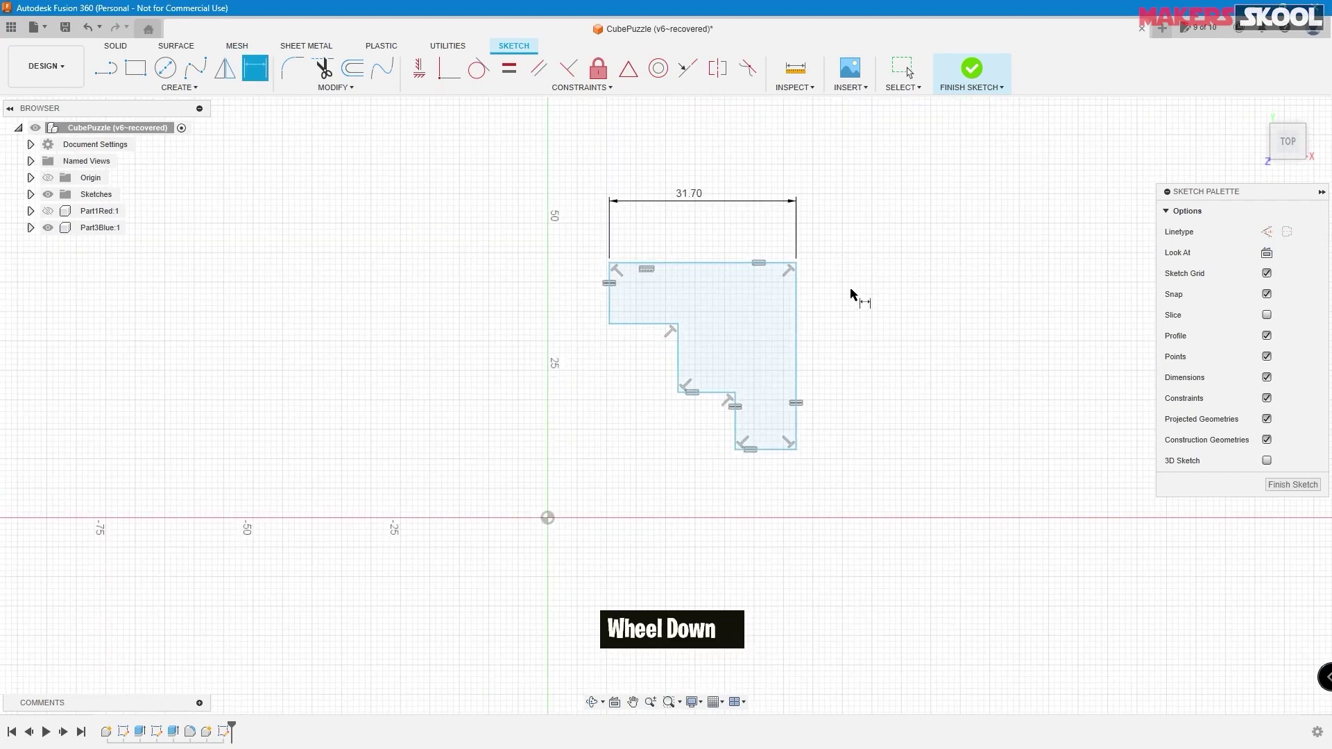
{"action": "left_click", "coordinate": [767, 451]}
{"action": "left_click", "coordinate": [798, 494]}
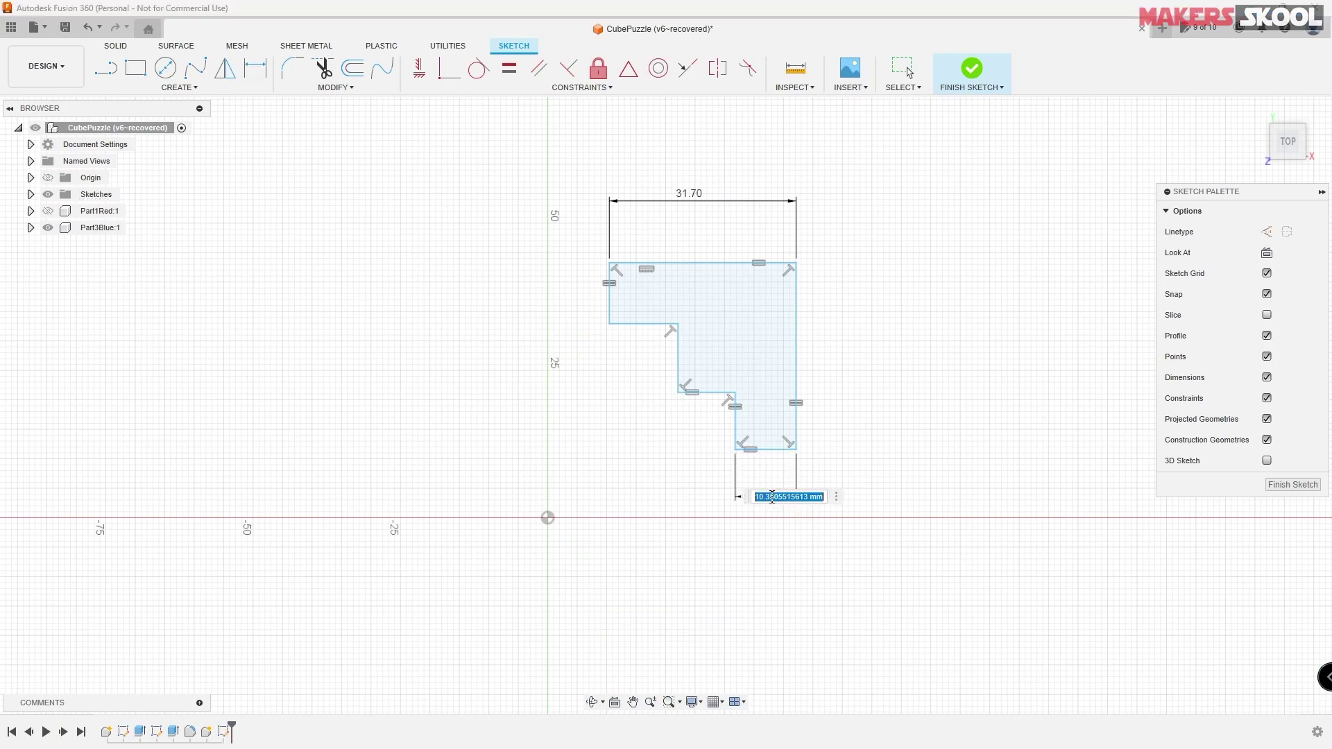
{"action": "key", "text": "alt+Tab"}
{"action": "key", "text": "alt+Tab"}
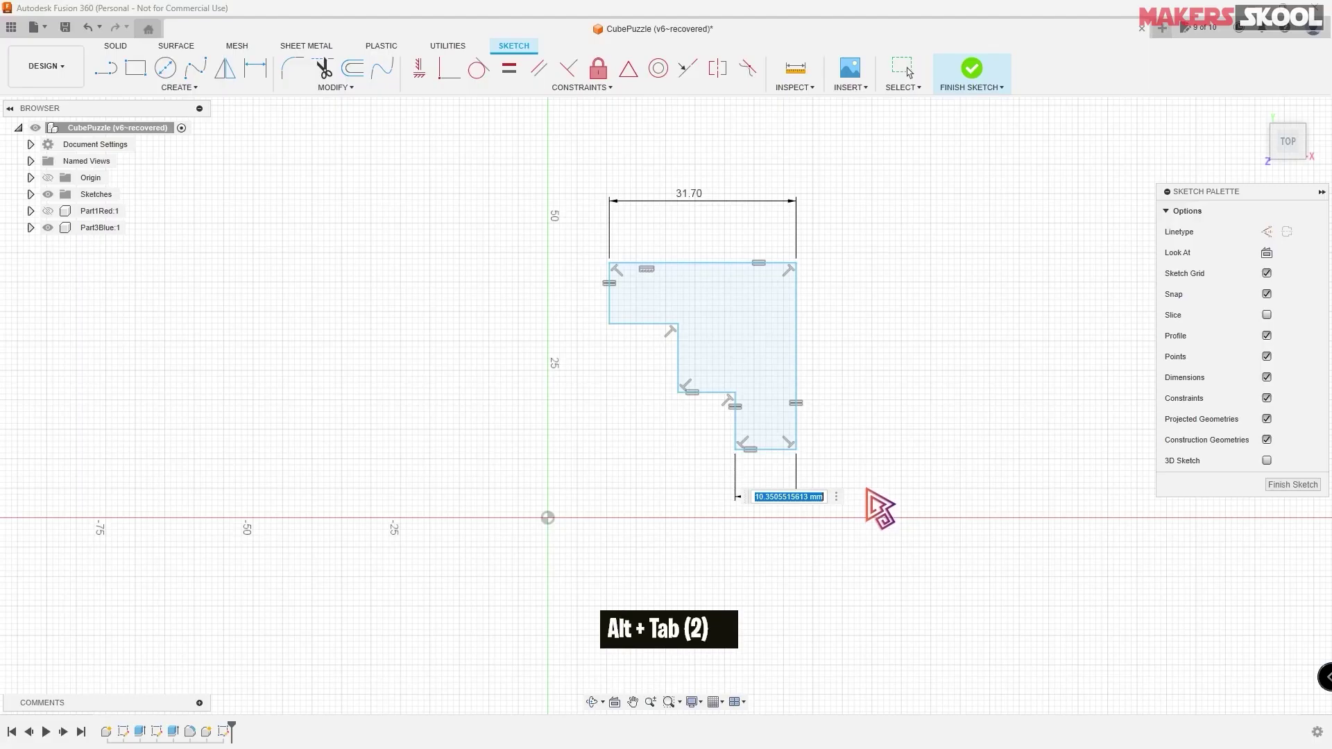
{"action": "type", "text": "7.8"}
{"action": "key", "text": "Return"}
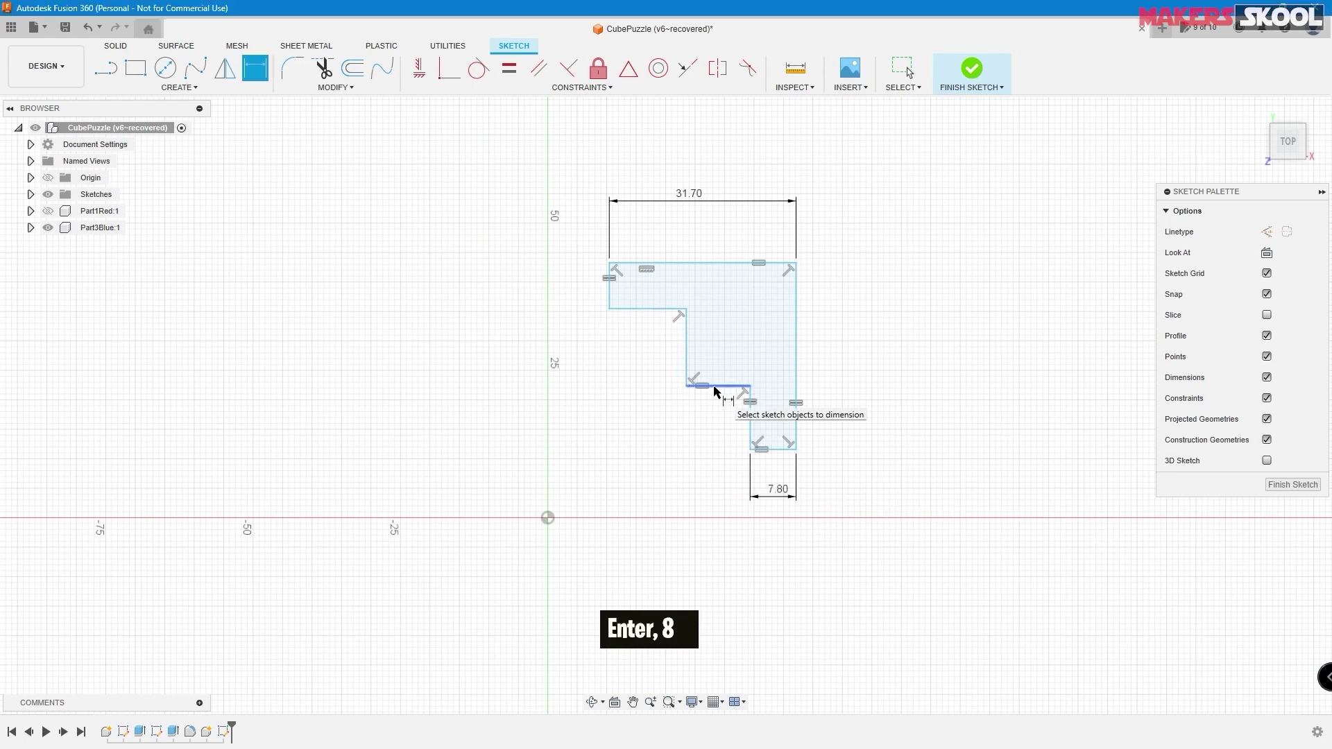
- Start a height dimension on the lower leg, checking its value on the drawing
{"action": "left_click", "coordinate": [750, 422]}
{"action": "left_click", "coordinate": [616, 419]}
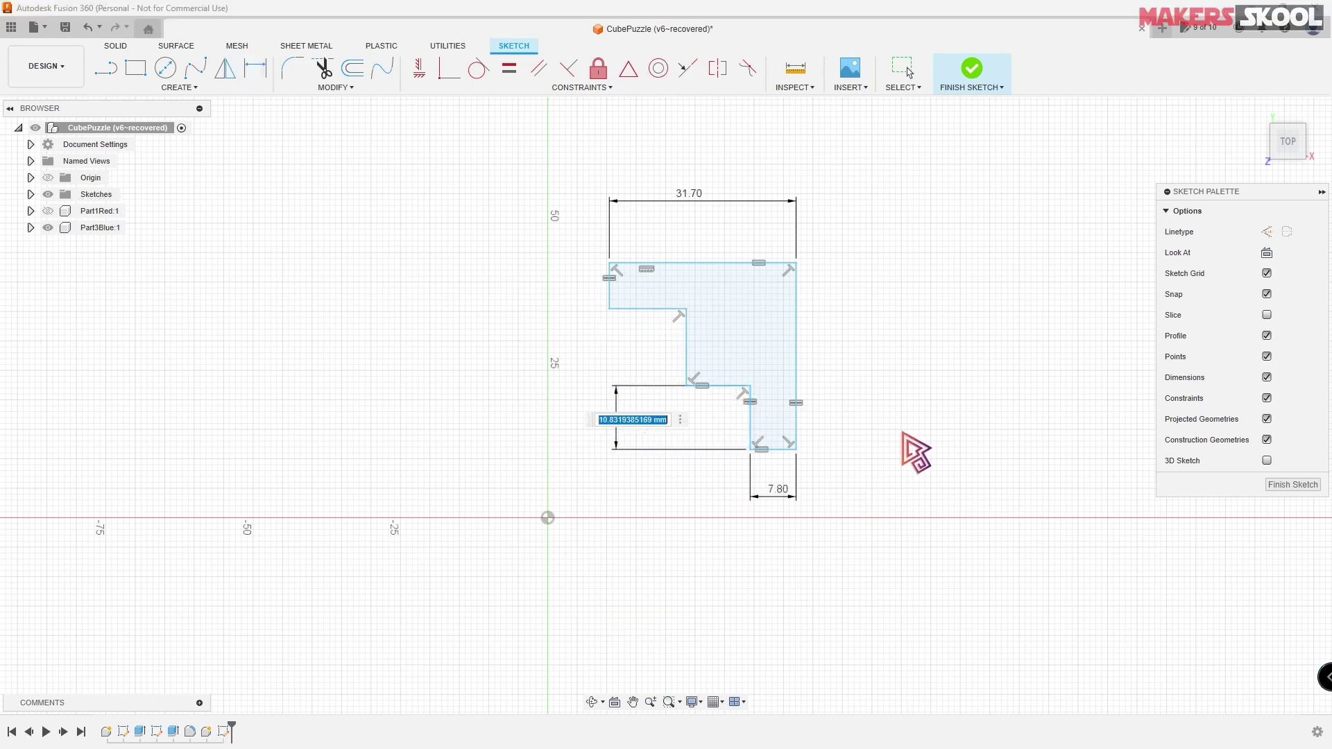
{"action": "key", "text": "alt+Tab"}
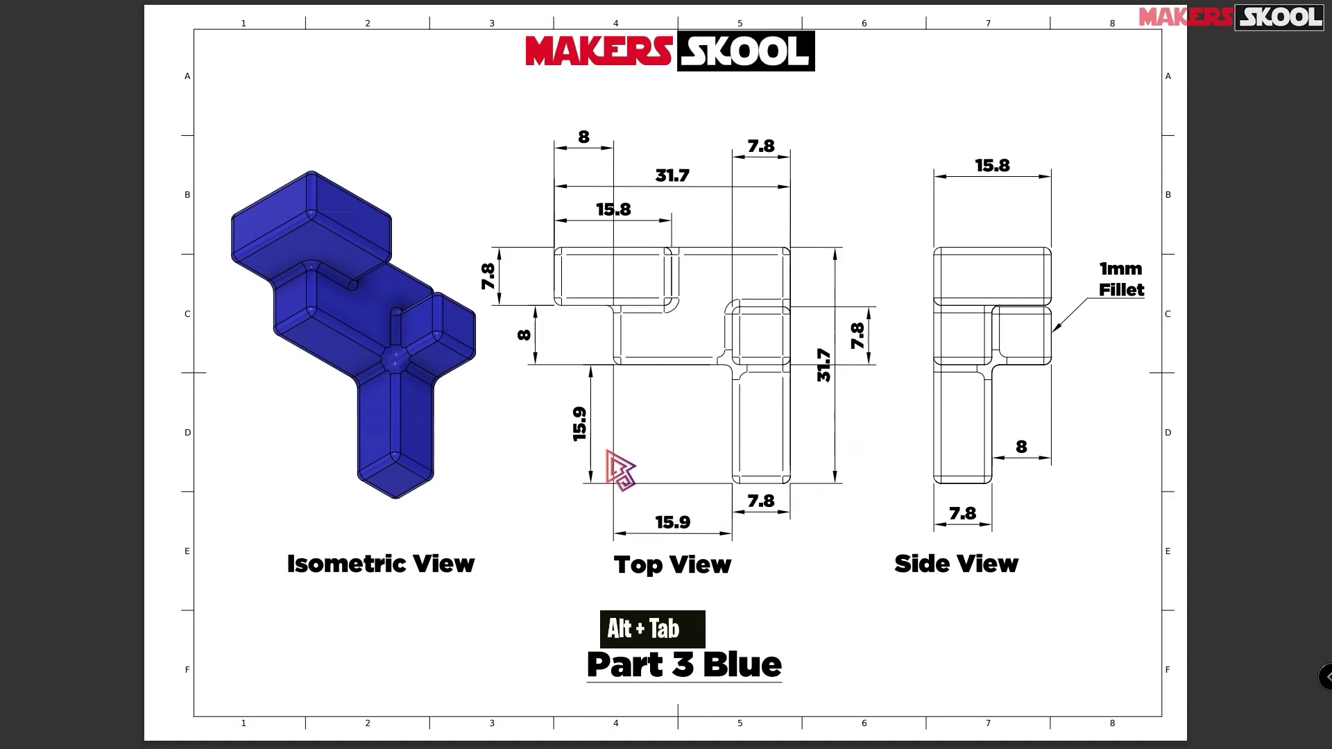
{"action": "key", "text": "alt+Tab"}
- Set the lower leg height to 15.90 mm and add the 8.00 mm step as a driven dimension
{"action": "type", "text": "1"}
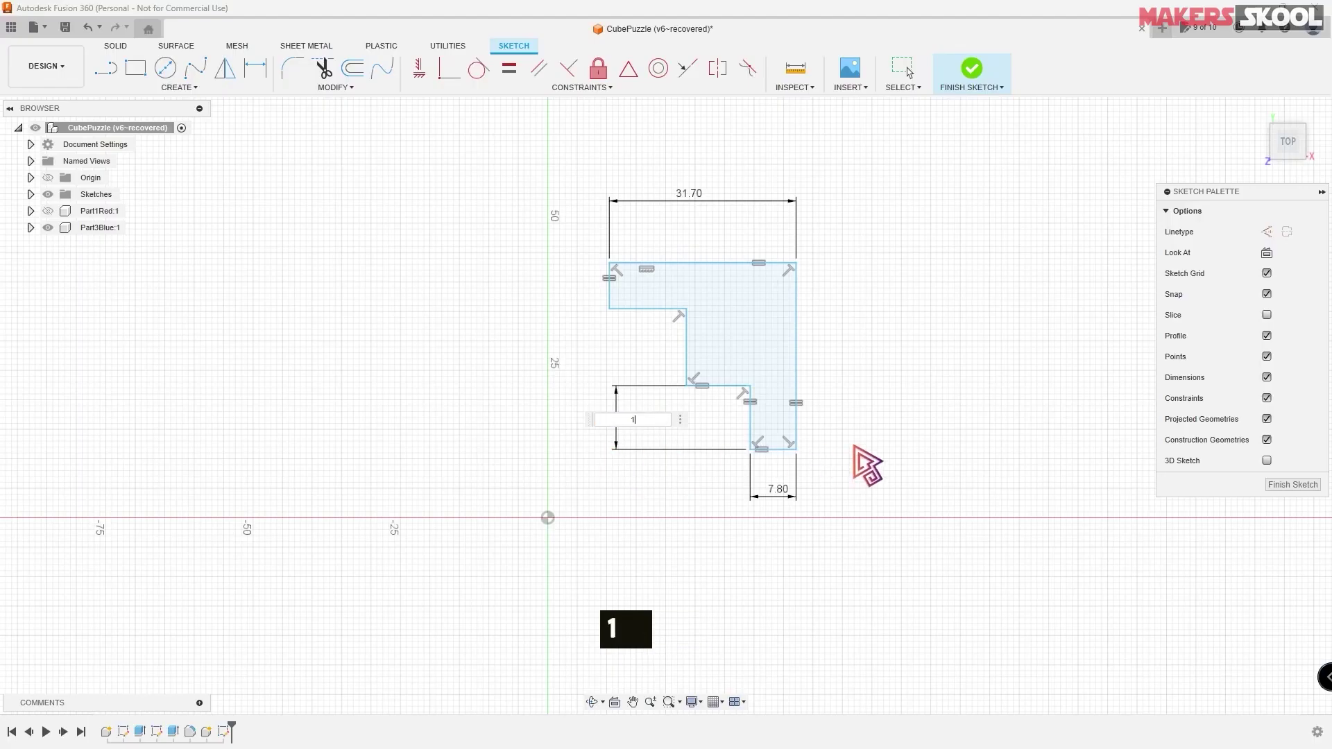
{"action": "key", "text": "Return"}
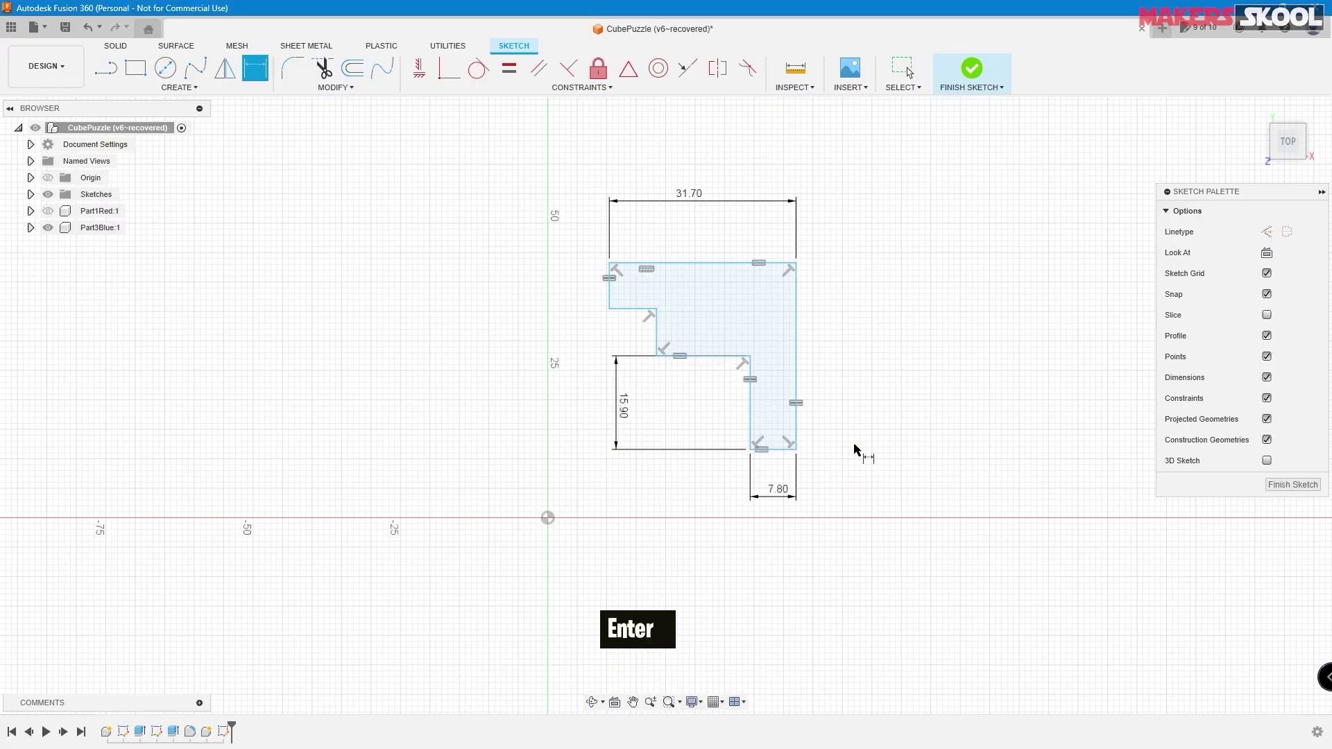
{"action": "left_click", "coordinate": [658, 337]}
{"action": "left_click", "coordinate": [553, 338]}
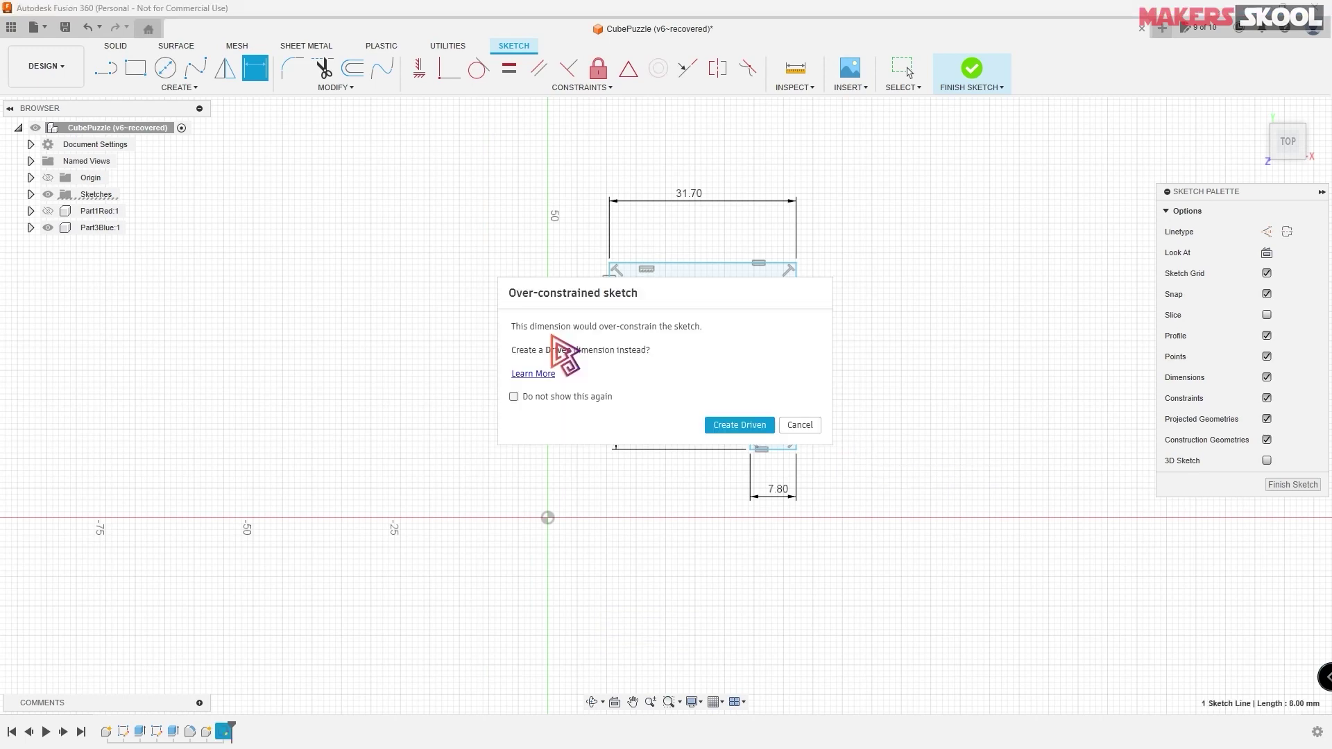
{"action": "left_click_drag", "start_coordinate": [666, 301], "coordinate": [352, 309]}
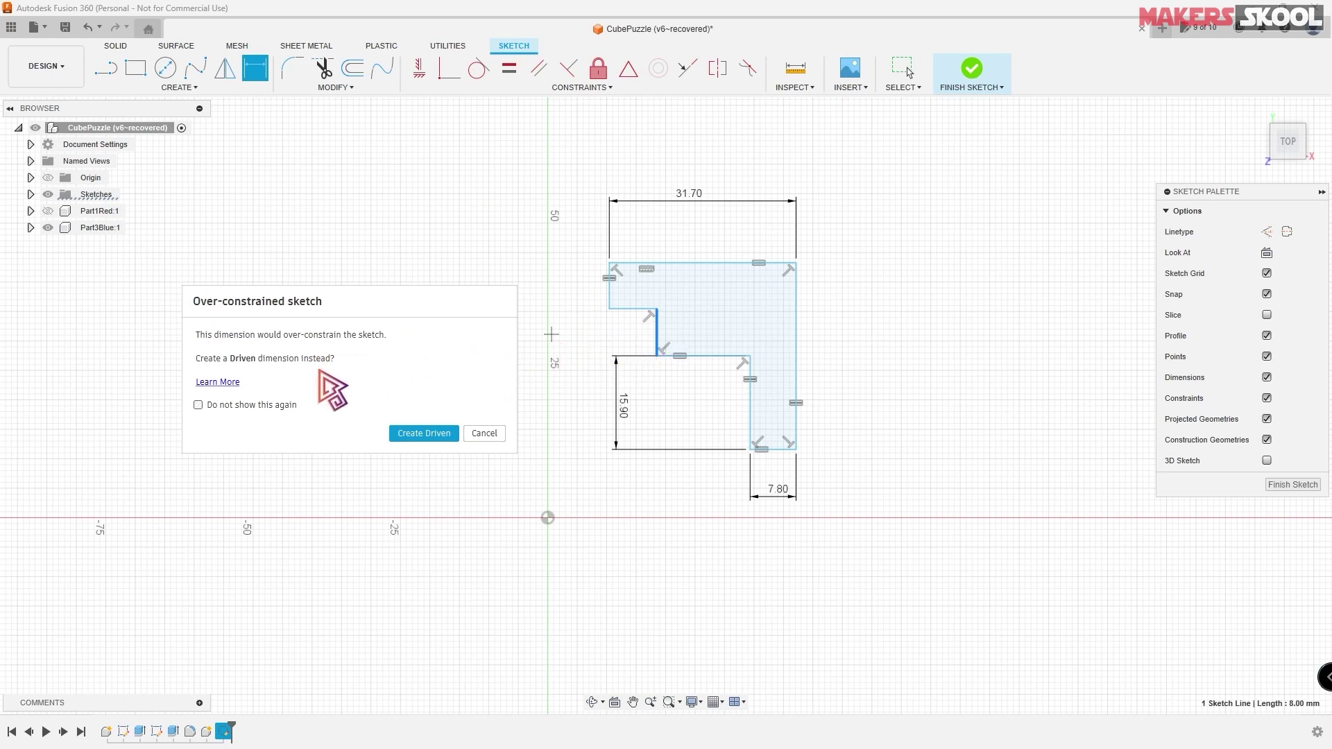
{"action": "left_click", "coordinate": [427, 435]}
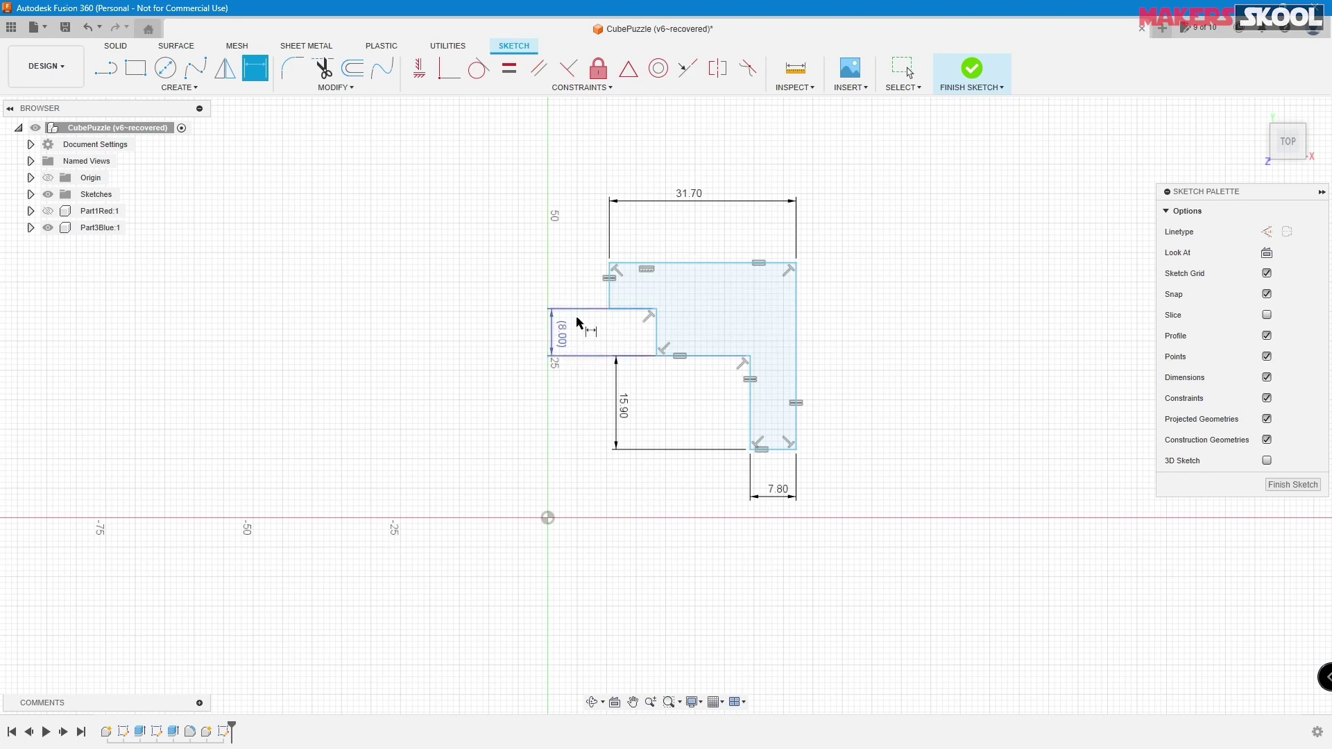
- Add a driven 31.70 mm right-side height dimension, then drag the profile by its top-right corner
{"action": "left_click", "coordinate": [809, 357]}
{"action": "left_click", "coordinate": [880, 345]}
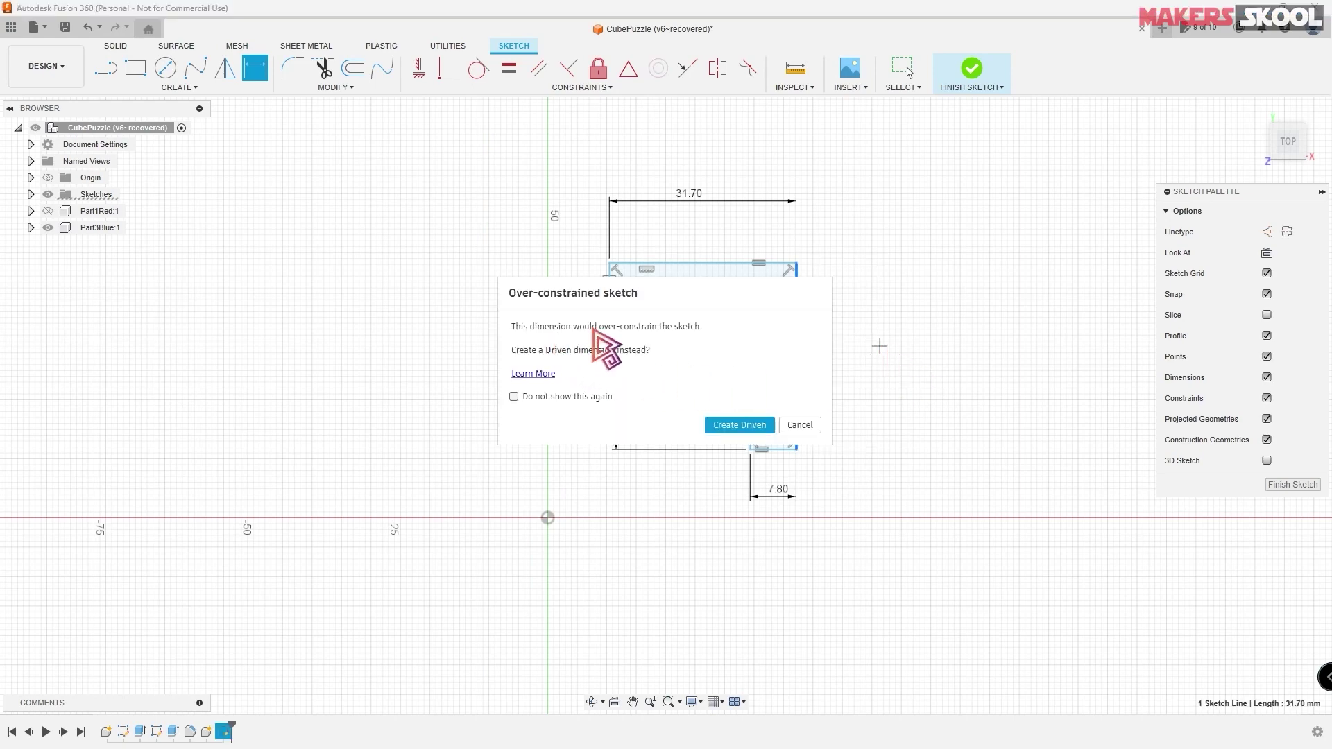
{"action": "left_click", "coordinate": [759, 428]}
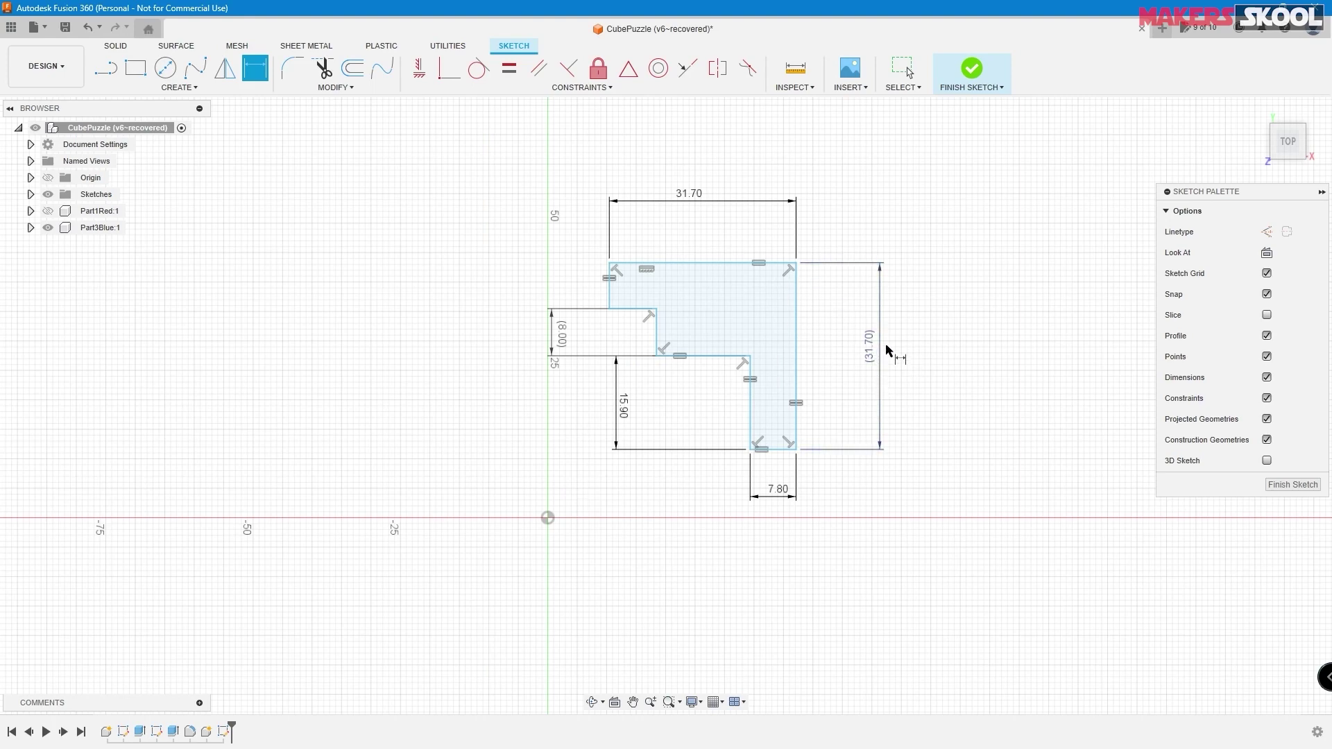
{"action": "key", "text": "Escape"}
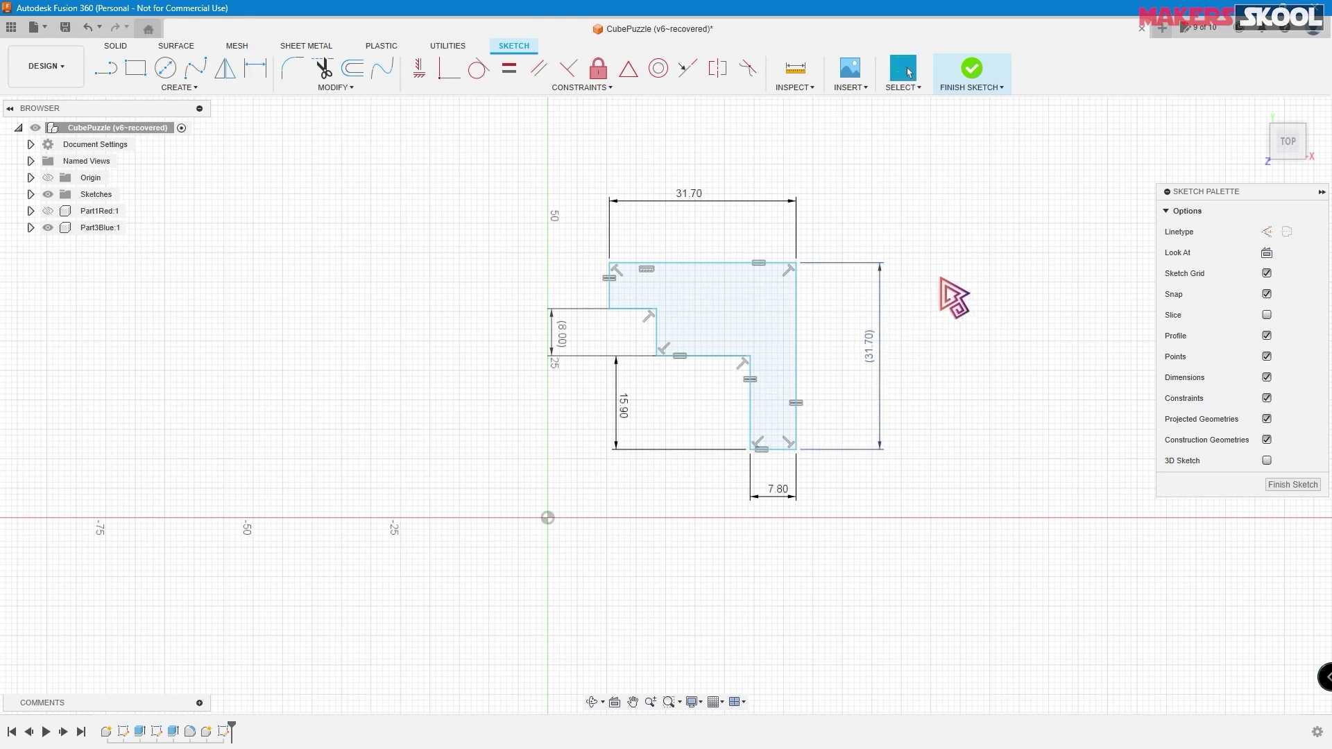
{"action": "mouse_move", "coordinate": [795, 263]}
{"action": "left_mouse_down"}
{"action": "mouse_move", "coordinate": [832, 228]}
{"action": "mouse_move", "coordinate": [796, 266]}
{"action": "mouse_move", "coordinate": [835, 245]}
{"action": "mouse_move", "coordinate": [783, 307]}
{"action": "mouse_move", "coordinate": [807, 258]}
{"action": "left_mouse_up"}
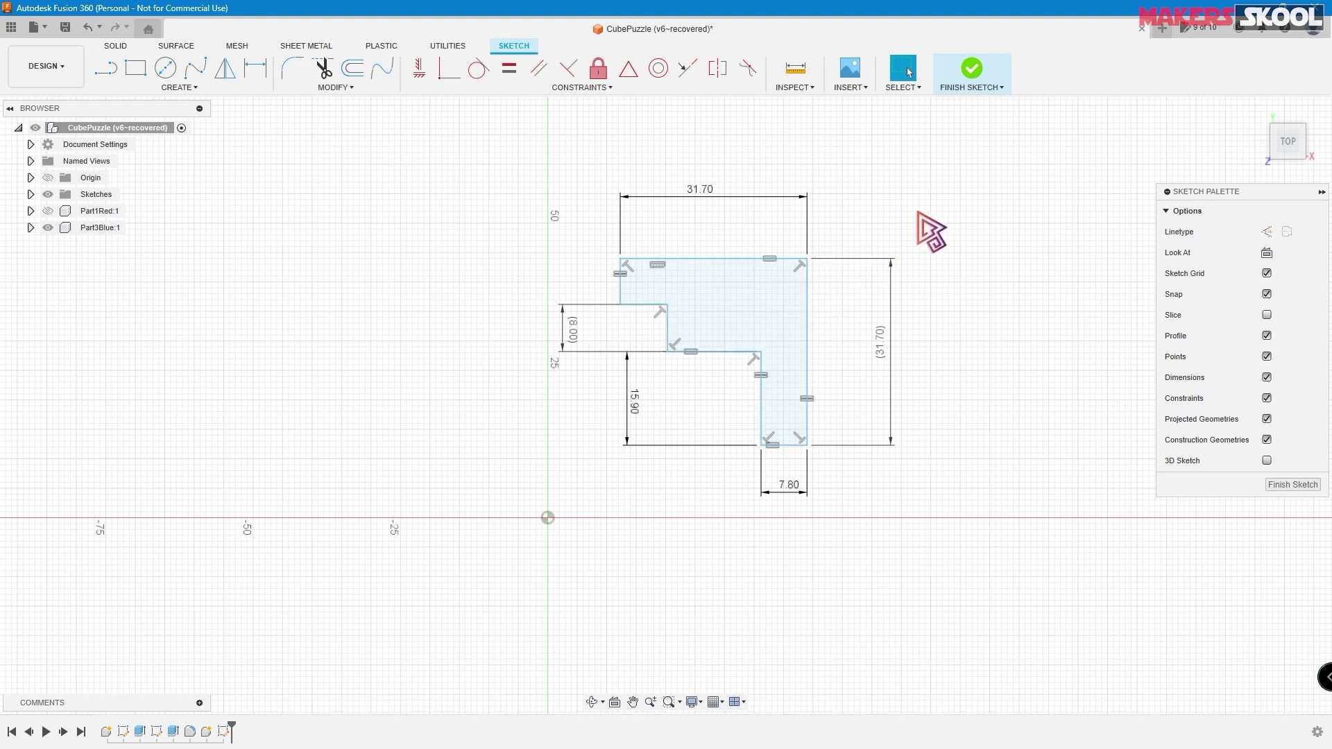
- Make the profile's top-right corner coincident with the sketch origin
{"action": "left_click", "coordinate": [449, 71]}
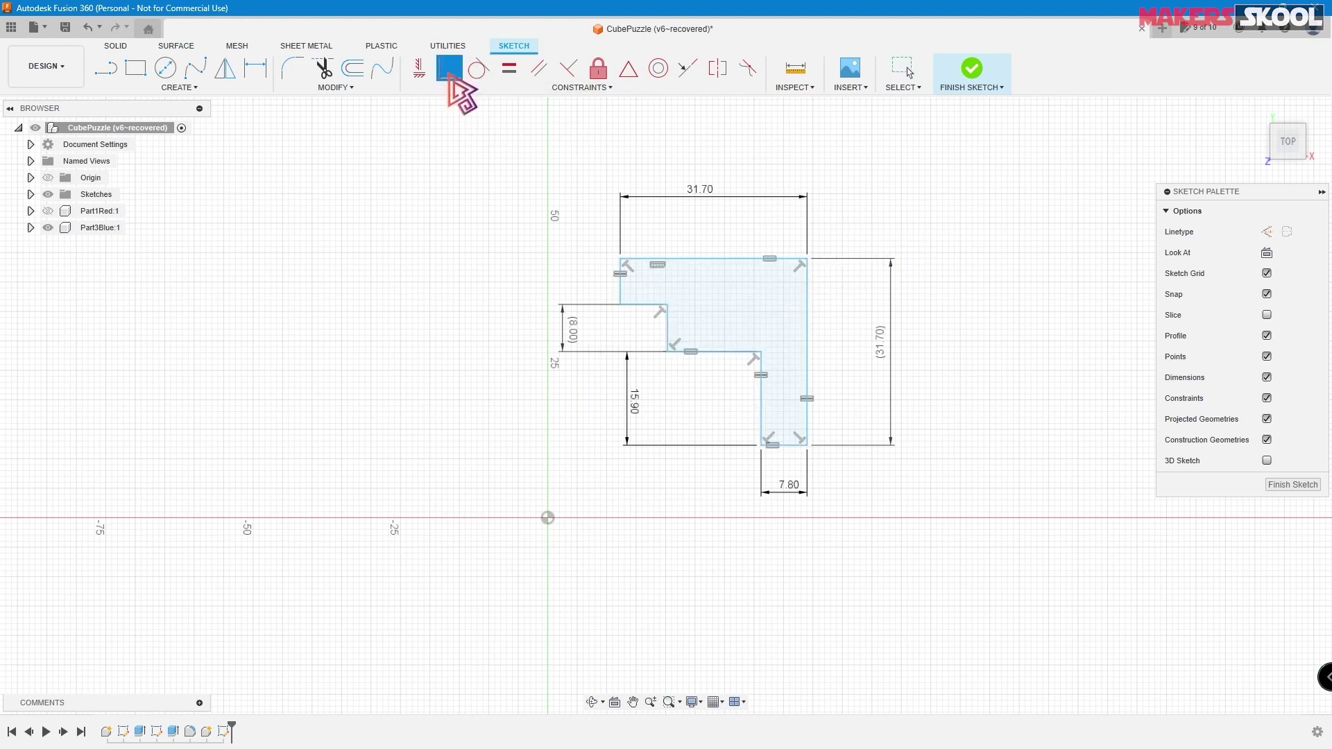
{"action": "left_click", "coordinate": [807, 259]}
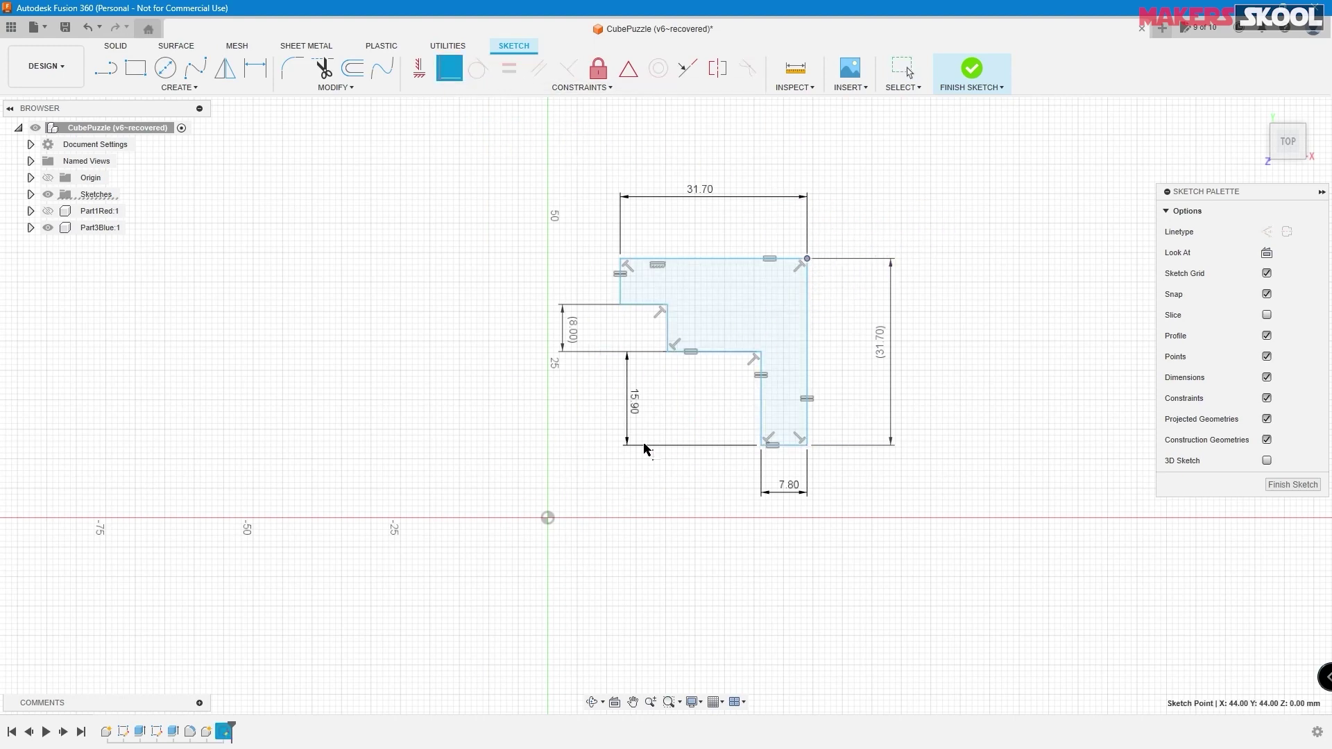
{"action": "left_click", "coordinate": [547, 518]}
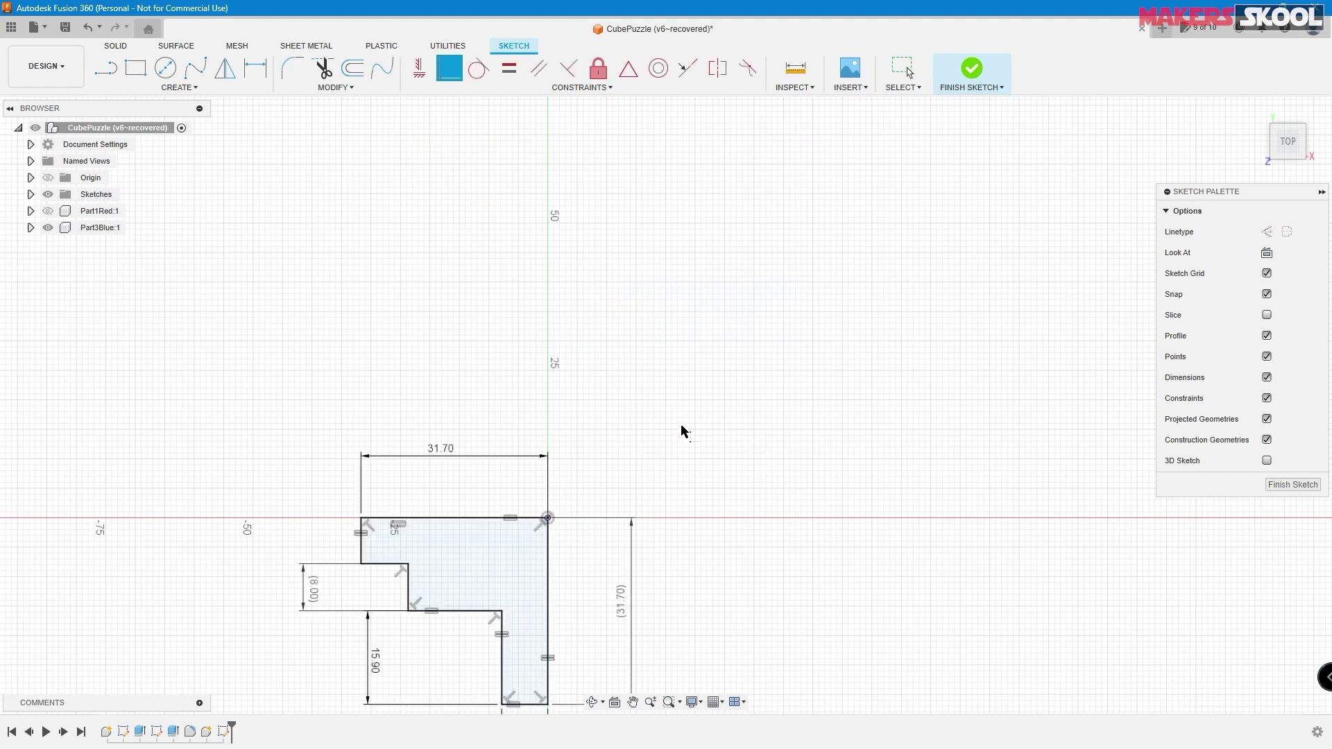
{"action": "scroll", "coordinate": [682, 432], "scroll_direction": "up", "scroll_amount": 3}
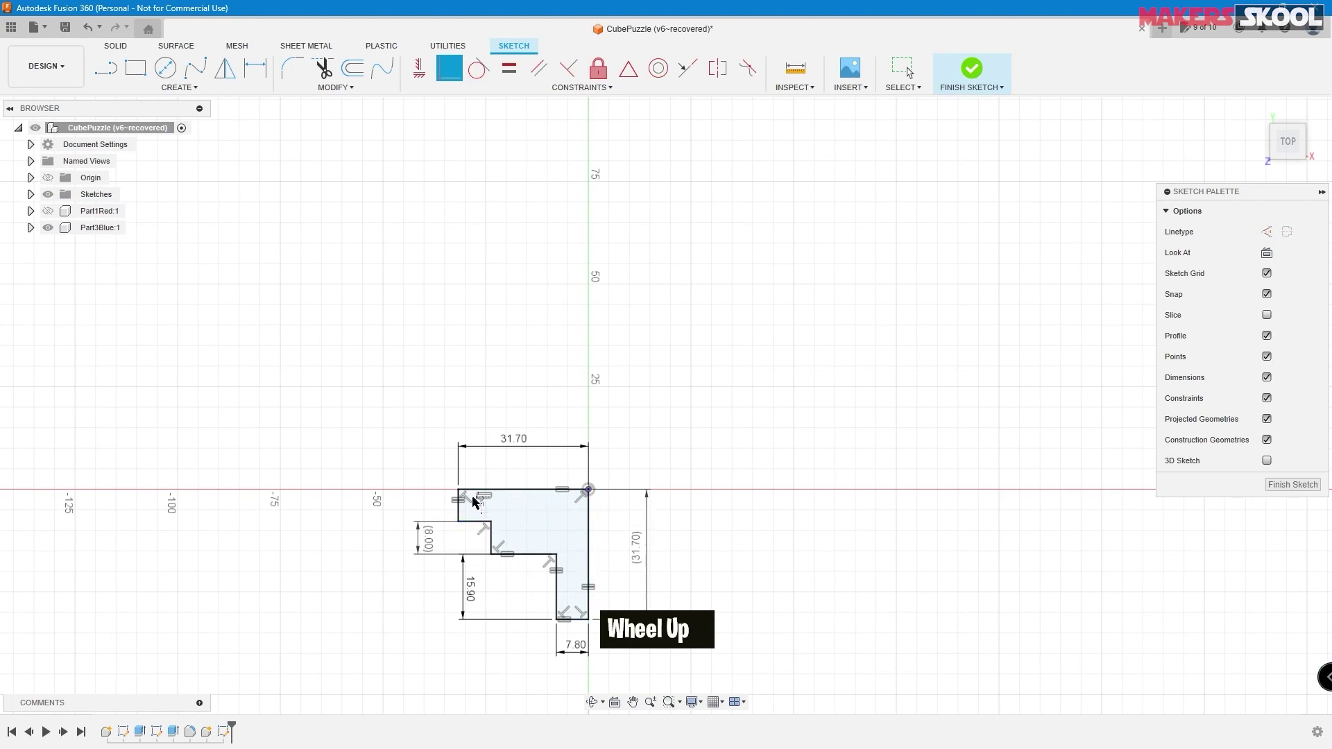
- Pan the profile into view and check the coordinates of its corner points
{"action": "right_click", "coordinate": [689, 363]}
{"action": "left_click", "coordinate": [687, 399]}
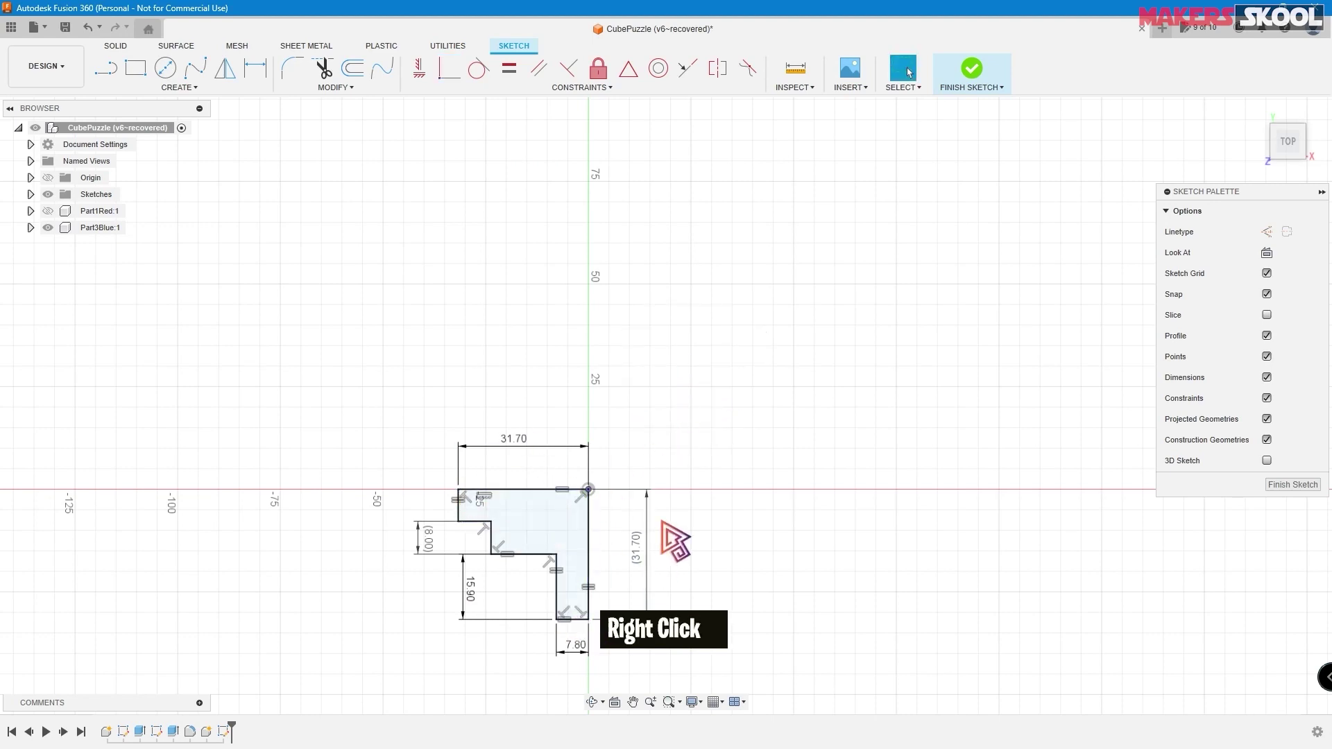
{"action": "middle_click_drag", "start_coordinate": [622, 531], "coordinate": [627, 392]}
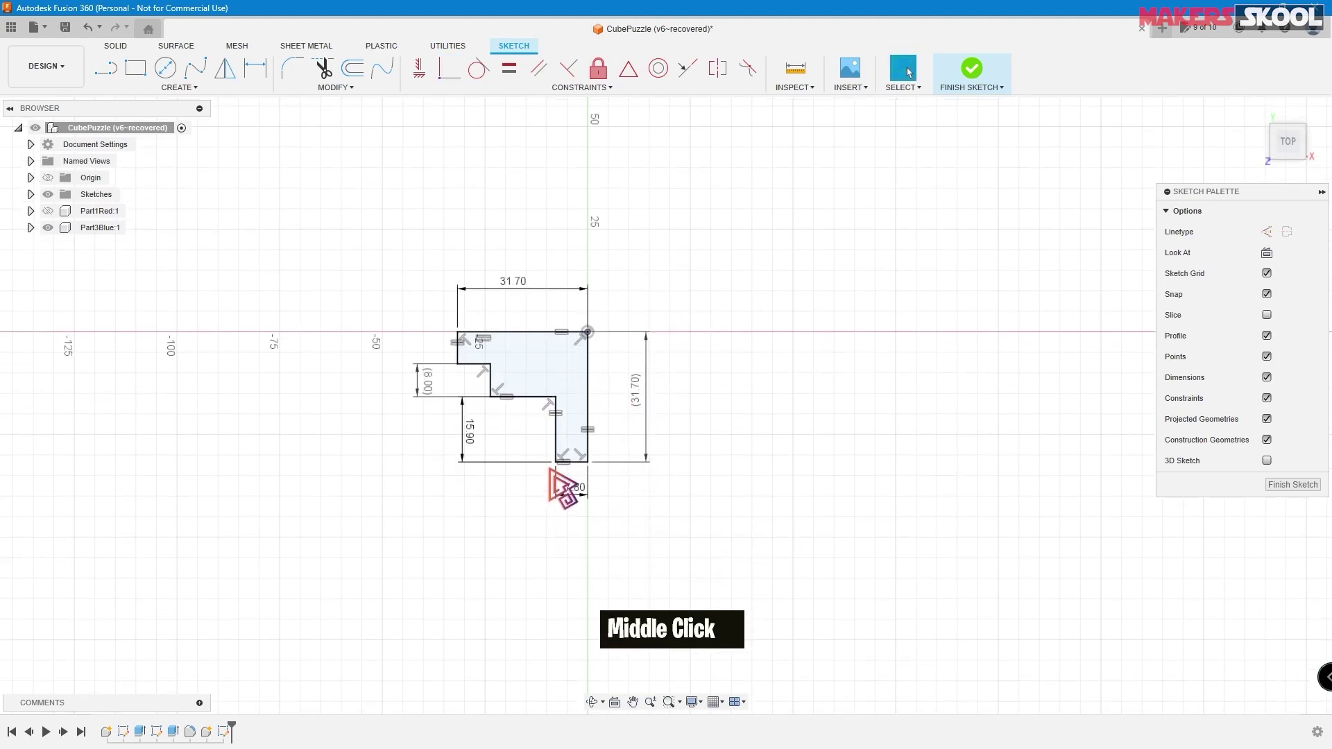
{"action": "left_click", "coordinate": [458, 333]}
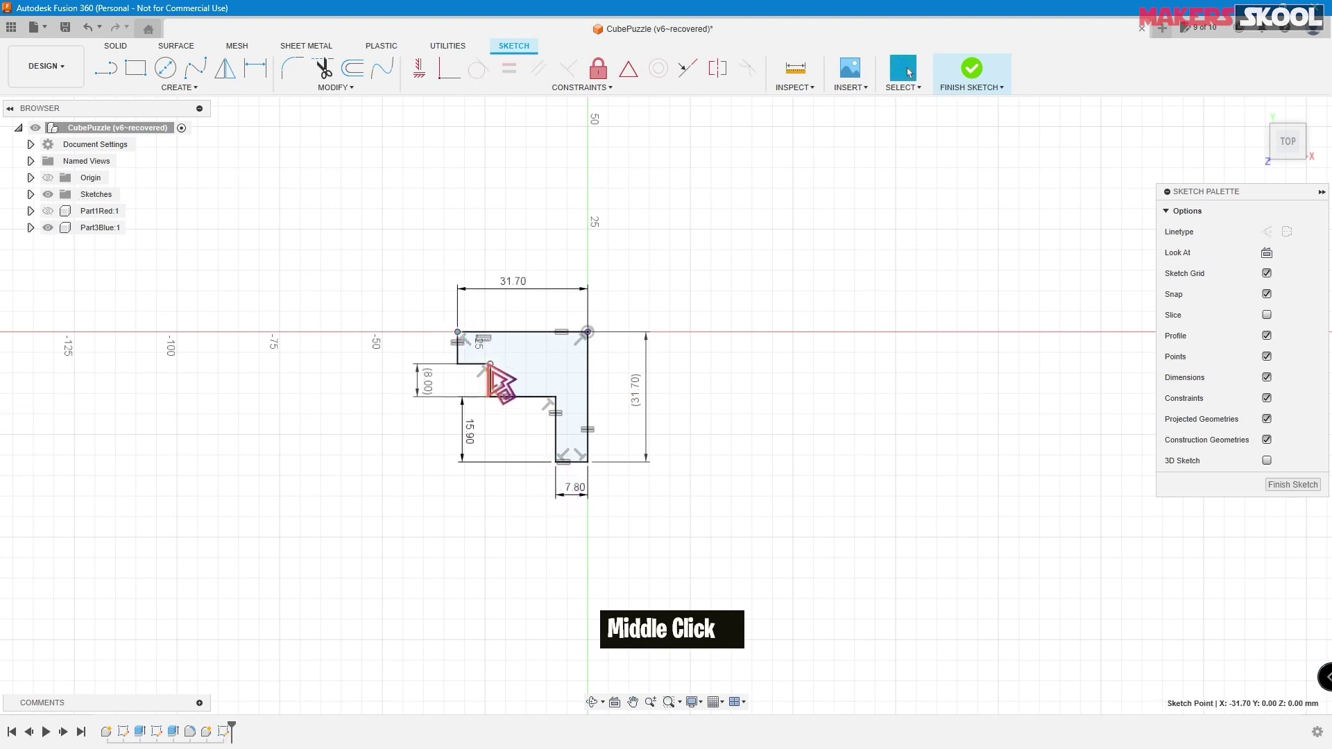
{"action": "left_click", "coordinate": [555, 396]}
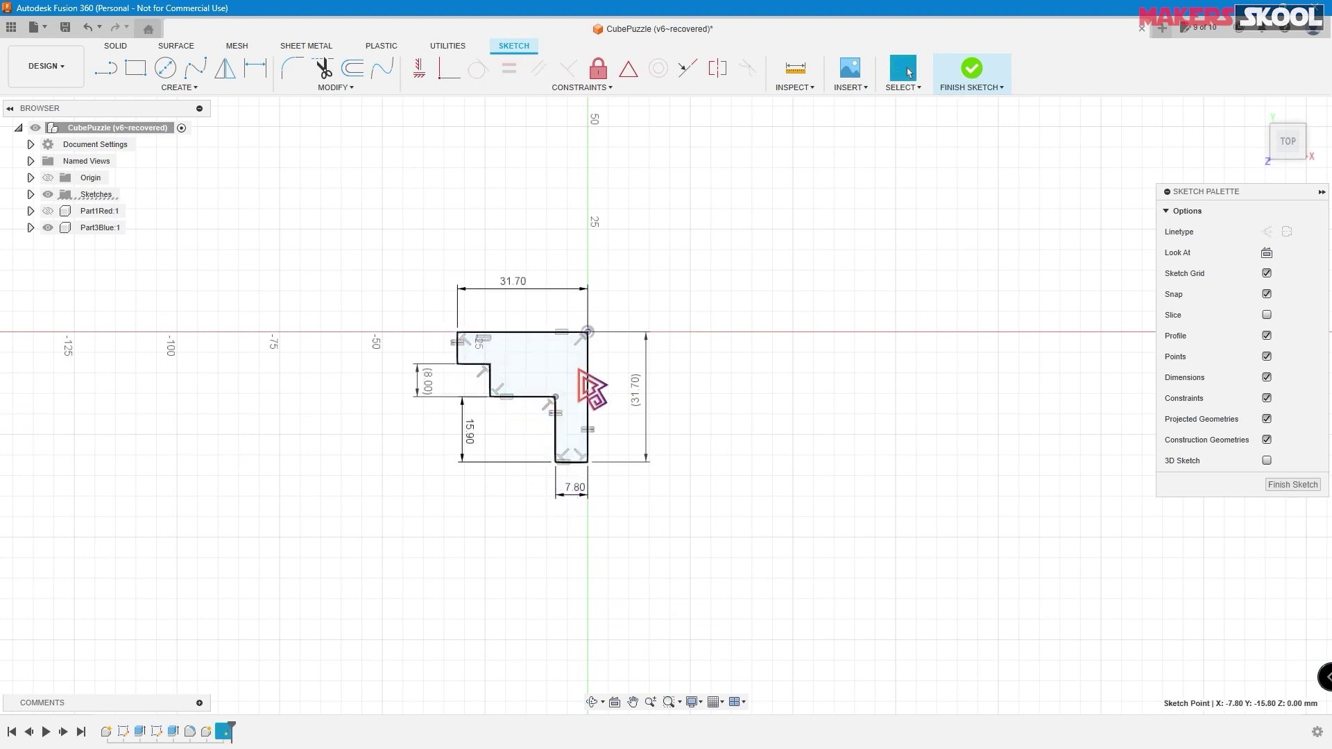
{"action": "left_click", "coordinate": [588, 462]}
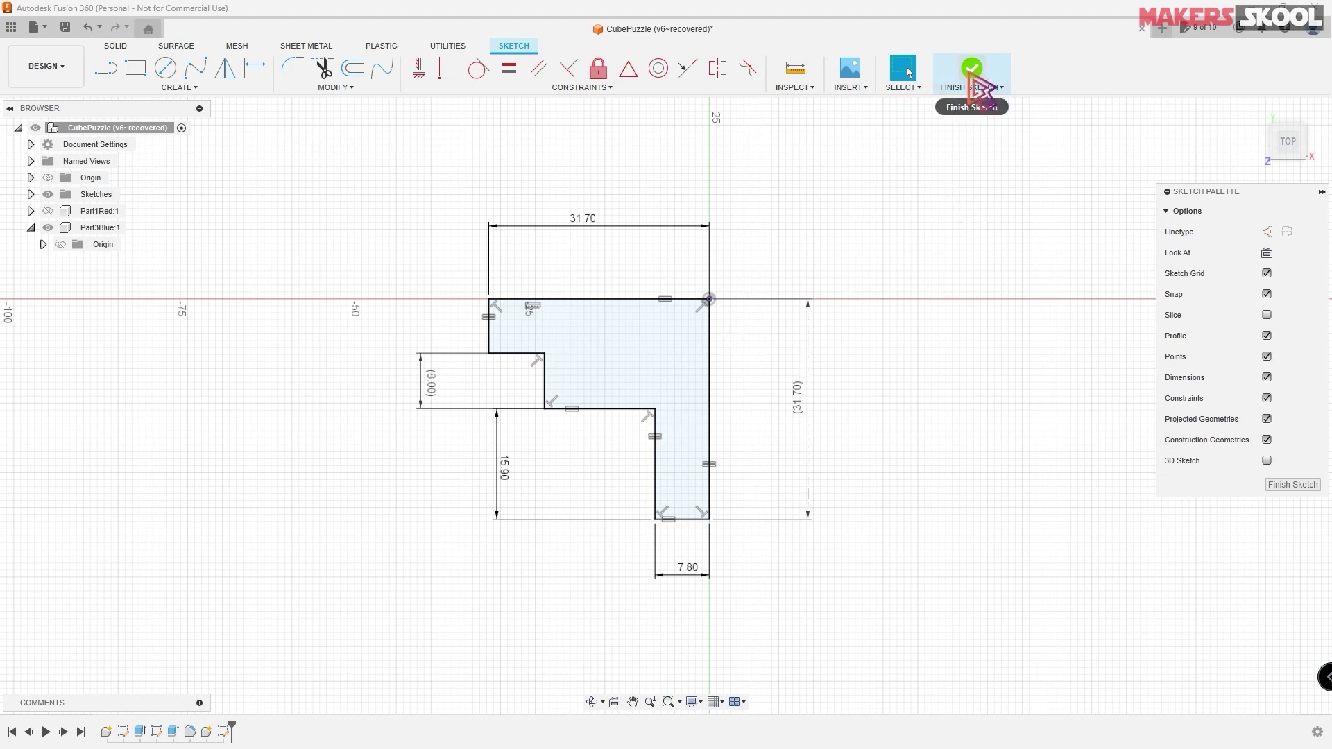
- Finish the sketch and extrude the L-shaped profile 7.8 mm
{"action": "left_click", "coordinate": [972, 75]}
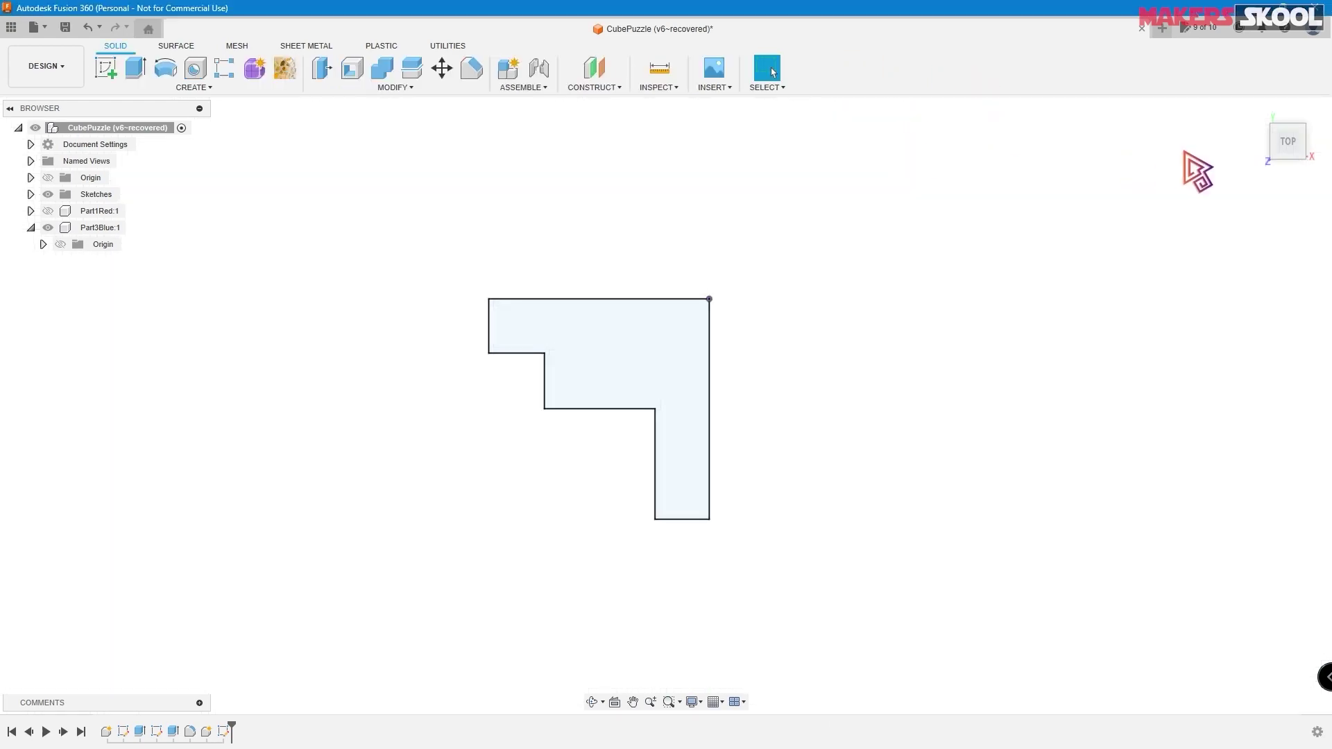
{"action": "left_click", "coordinate": [1257, 111]}
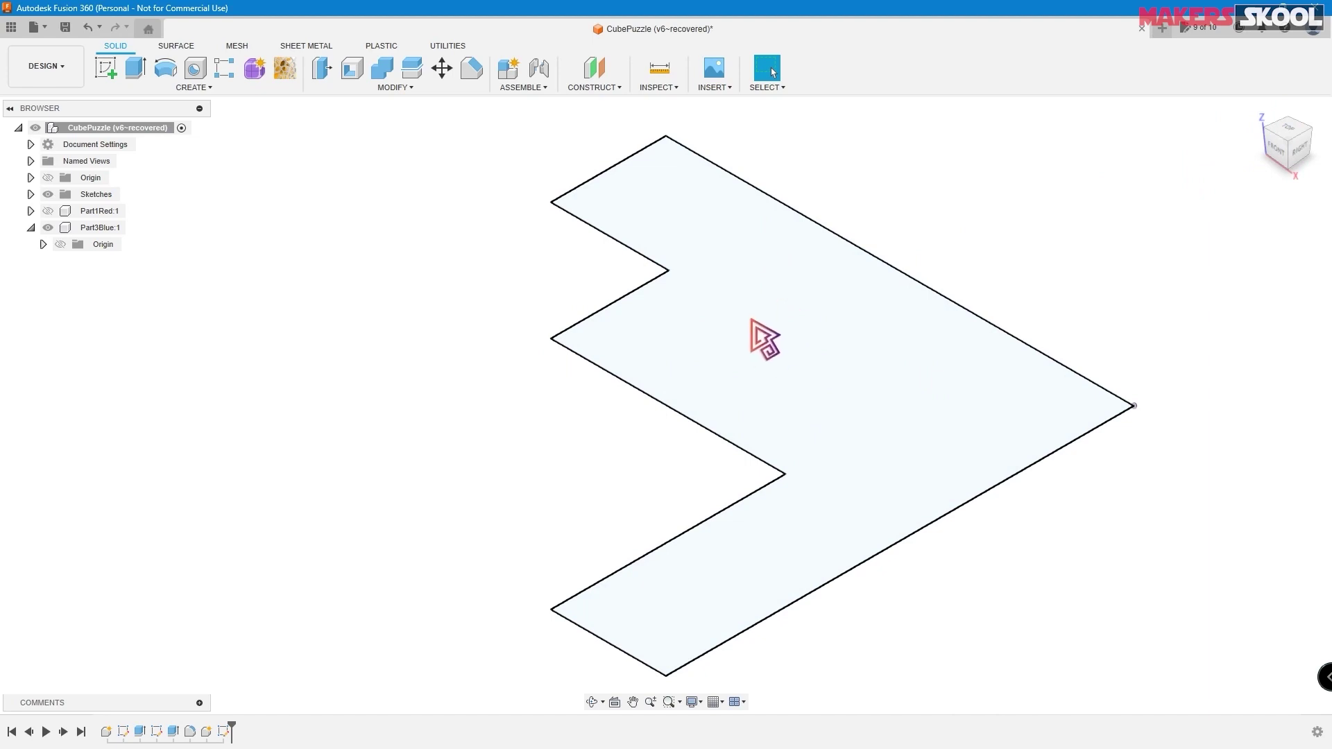
{"action": "left_click", "coordinate": [135, 69]}
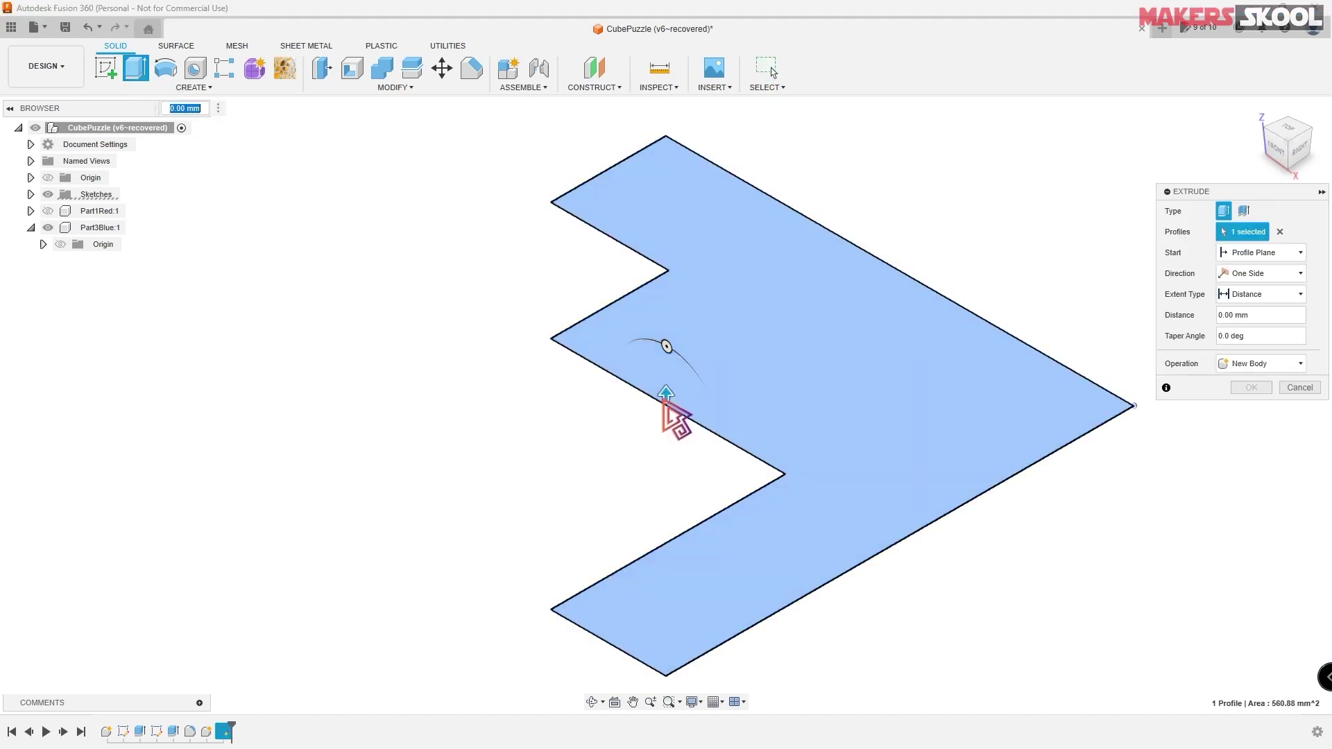
{"action": "left_click_drag", "start_coordinate": [664, 394], "coordinate": [666, 291]}
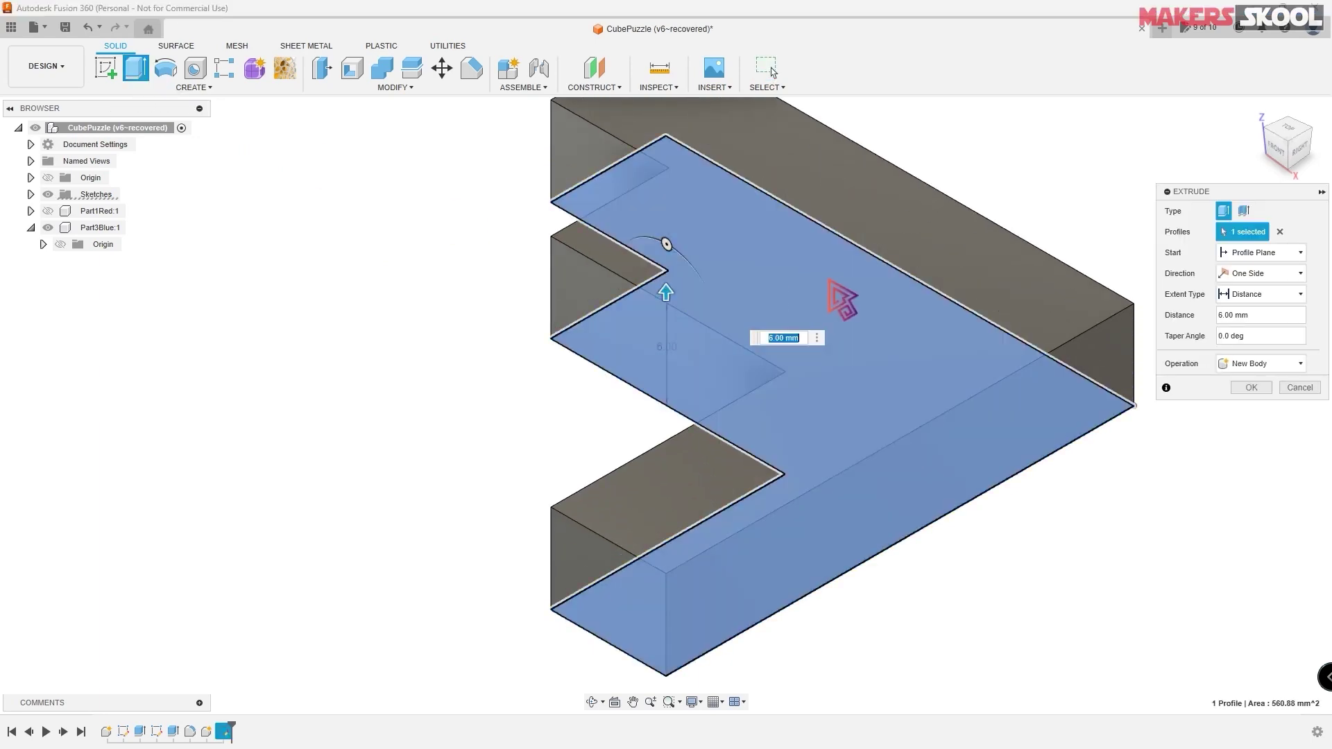
{"action": "key", "text": "alt+Tab"}
{"action": "key", "text": "alt+Tab"}
{"action": "key", "text": "alt+Tab"}
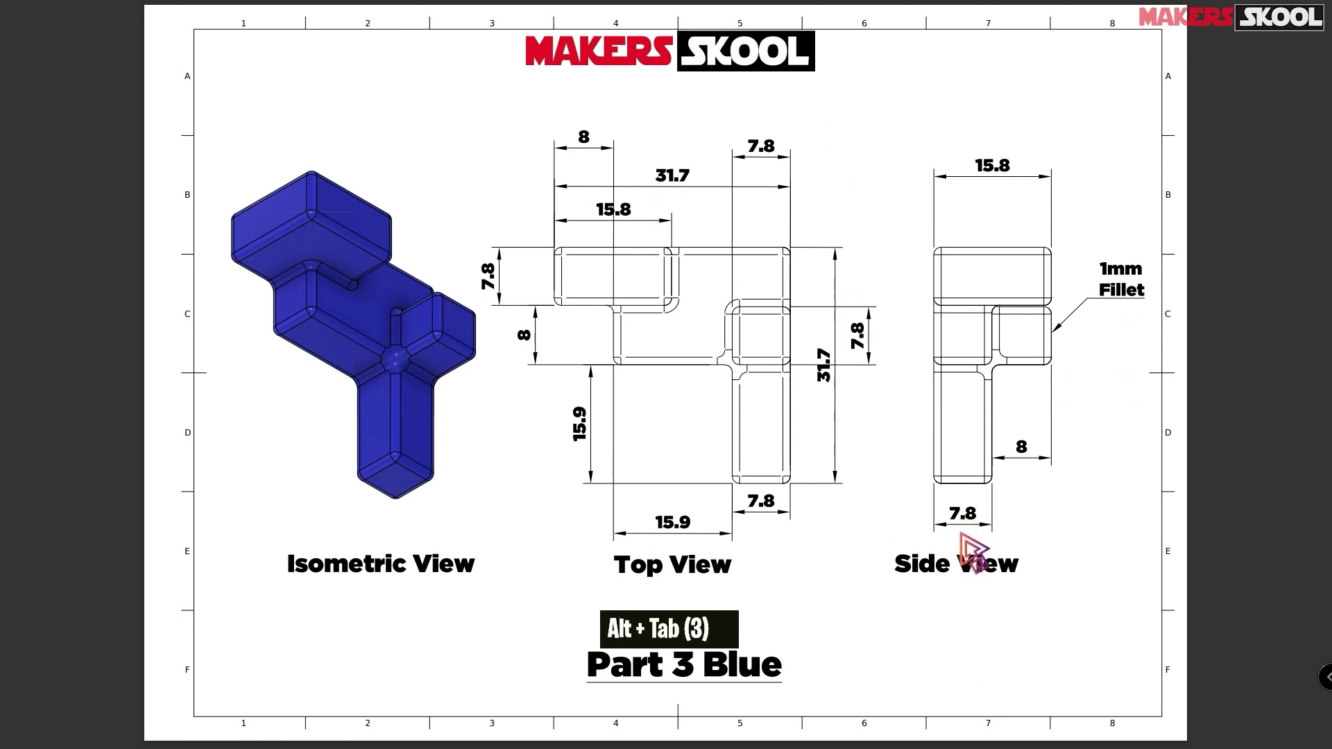
{"action": "key", "text": "alt+Tab"}
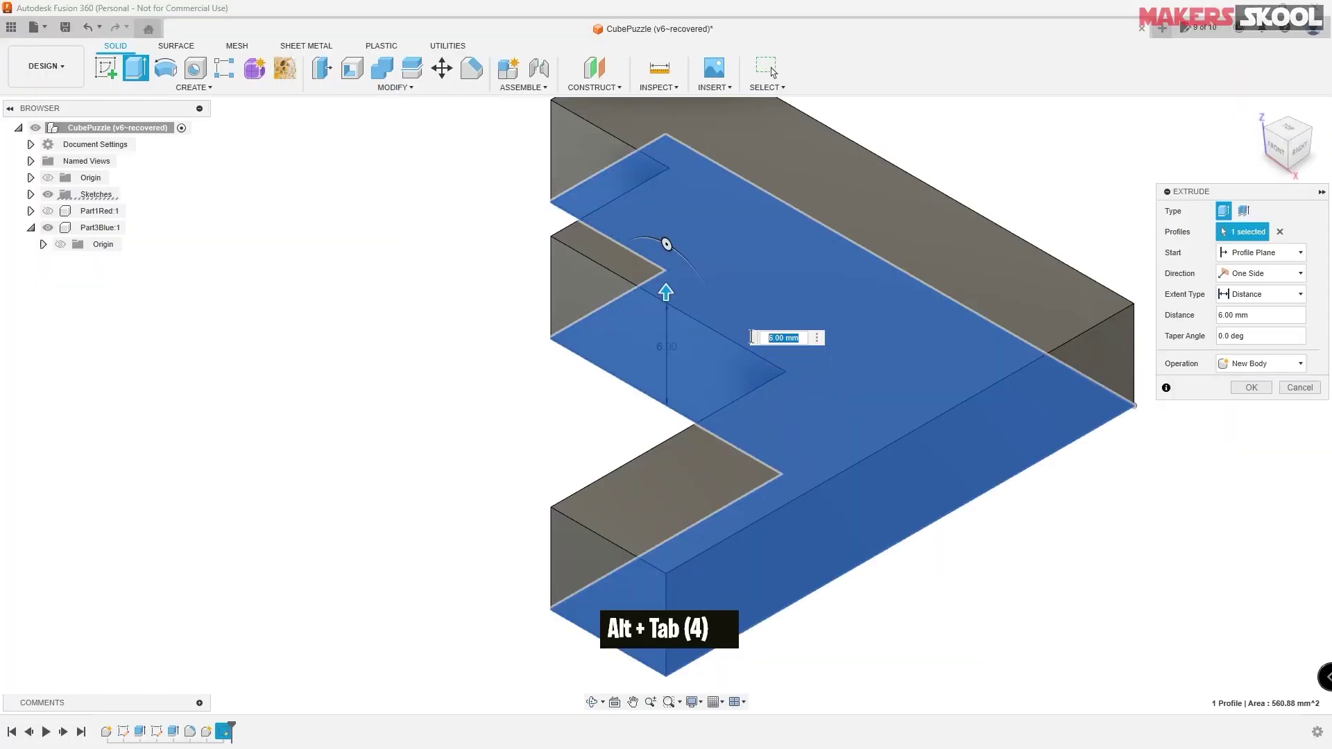
{"action": "type", "text": "7.8"}
{"action": "key", "text": "Return"}
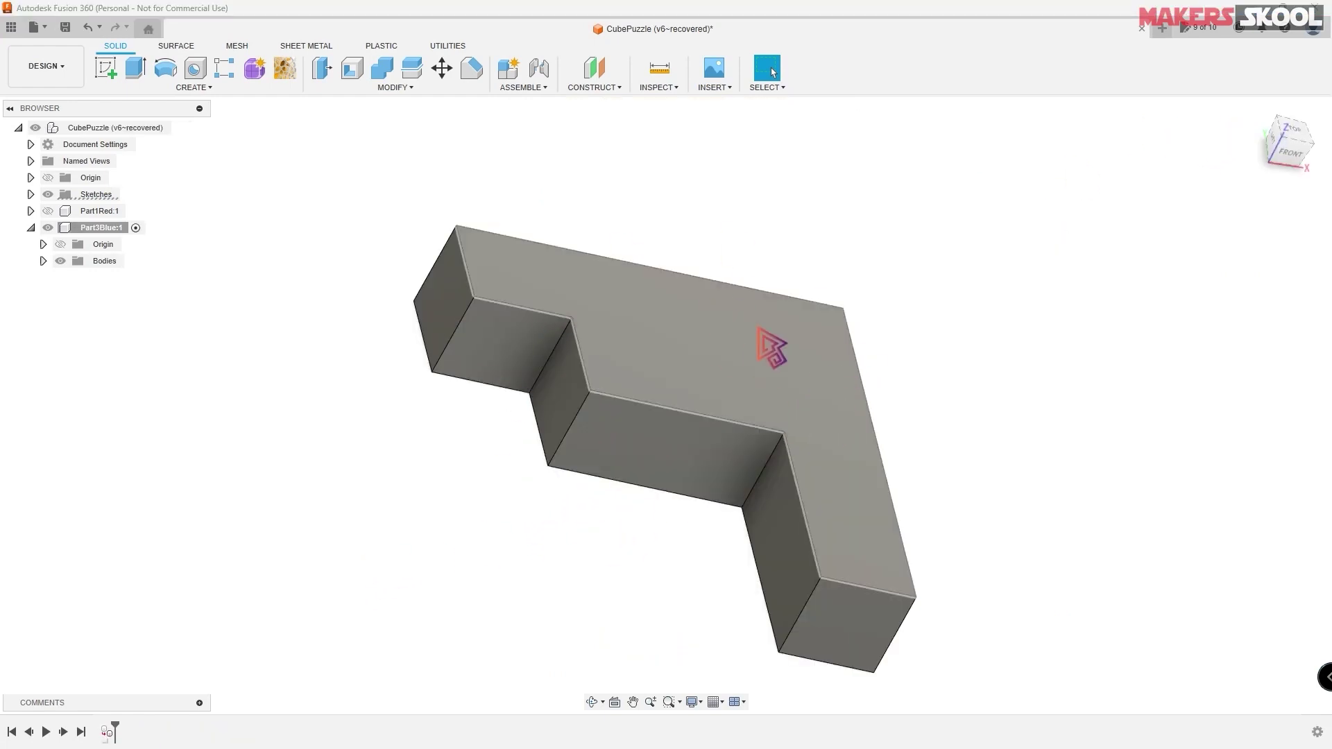
- Compare the extruded part with the drawing and select its top face
{"action": "key", "text": "alt+Tab"}
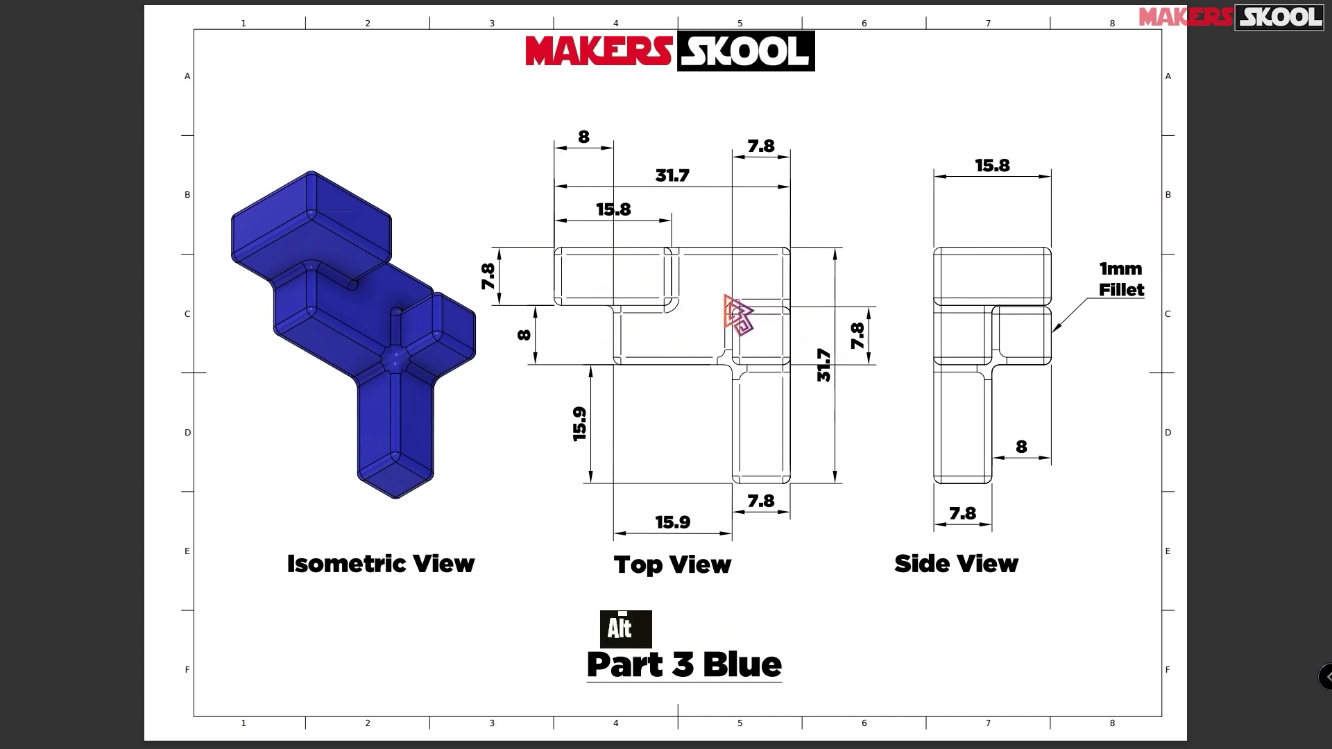
{"action": "key", "text": "alt+Tab"}
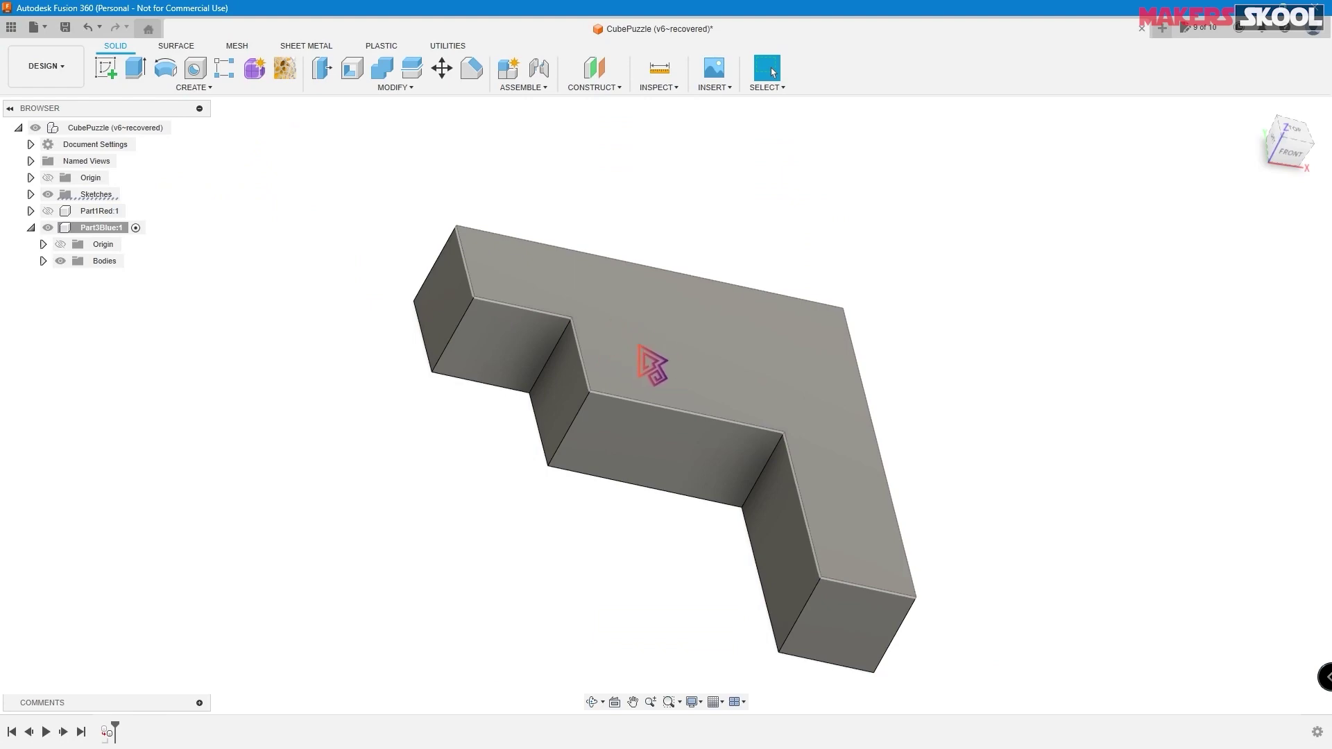
{"action": "left_click", "coordinate": [639, 347]}
- Create a new sketch on the body's top face
{"action": "right_click", "coordinate": [641, 348]}
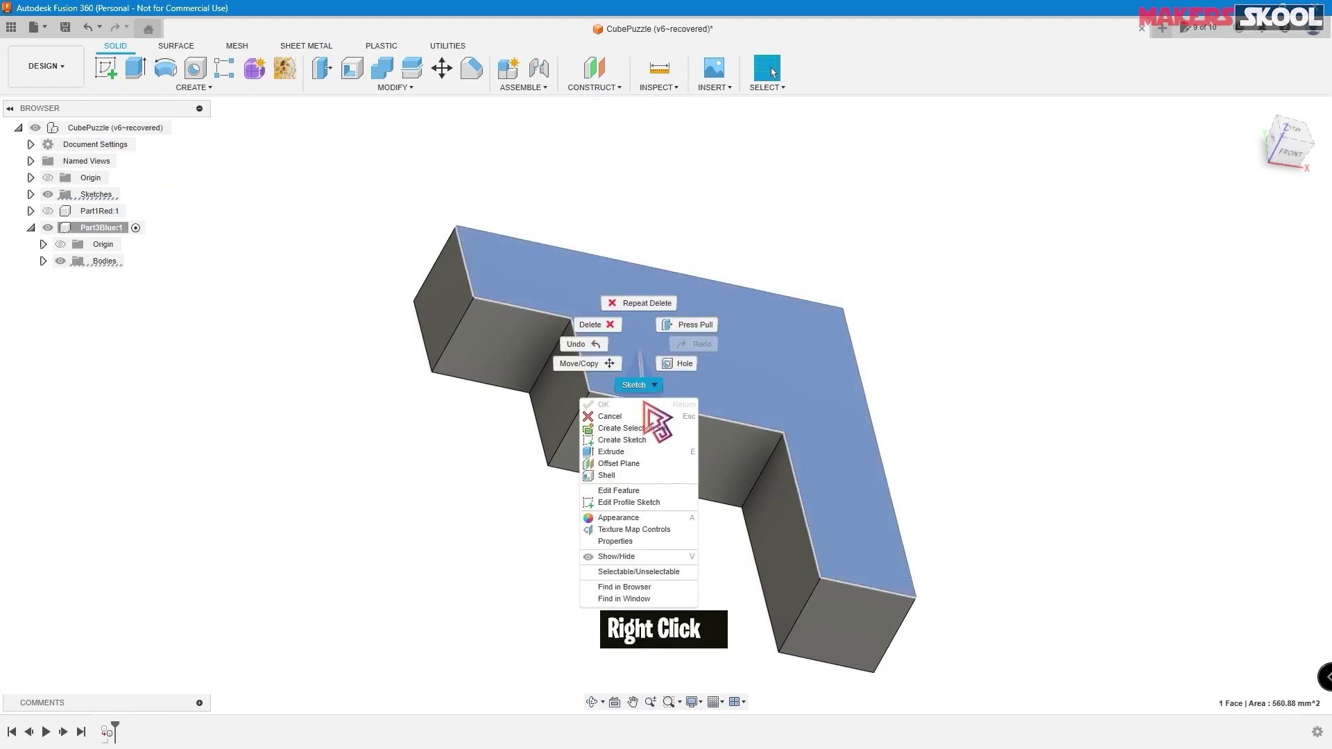
{"action": "left_click", "coordinate": [641, 441]}
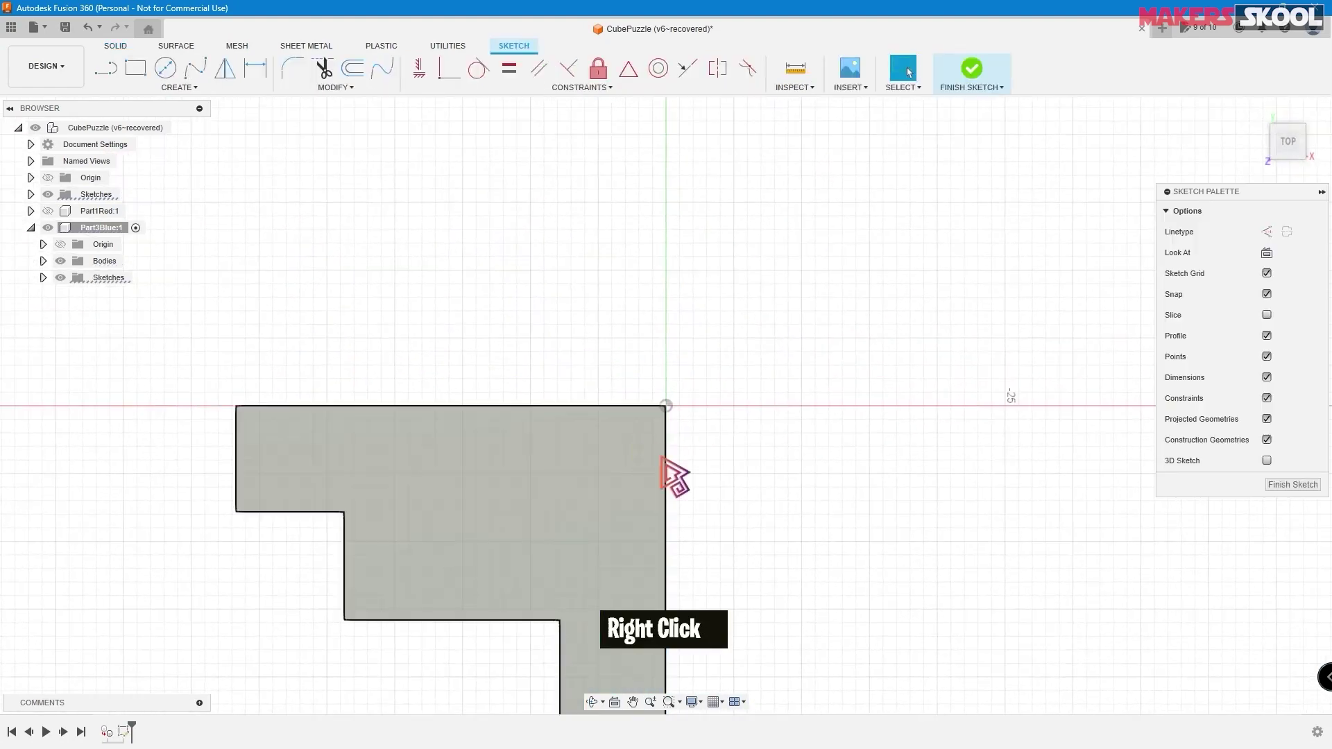
{"action": "middle_click_drag", "start_coordinate": [723, 461], "coordinate": [772, 290]}
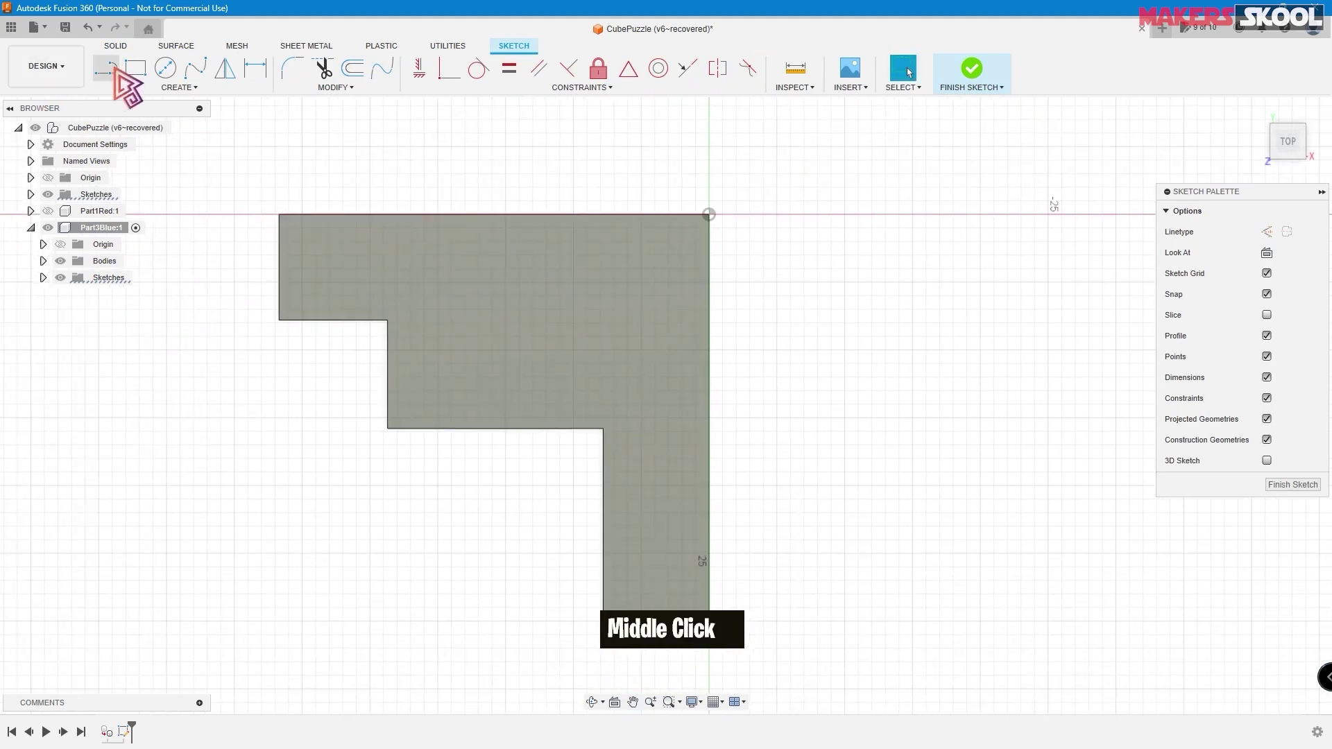
- Draw lines marking off a rectangle on the top-left arm down to the step level
{"action": "left_click", "coordinate": [105, 67]}
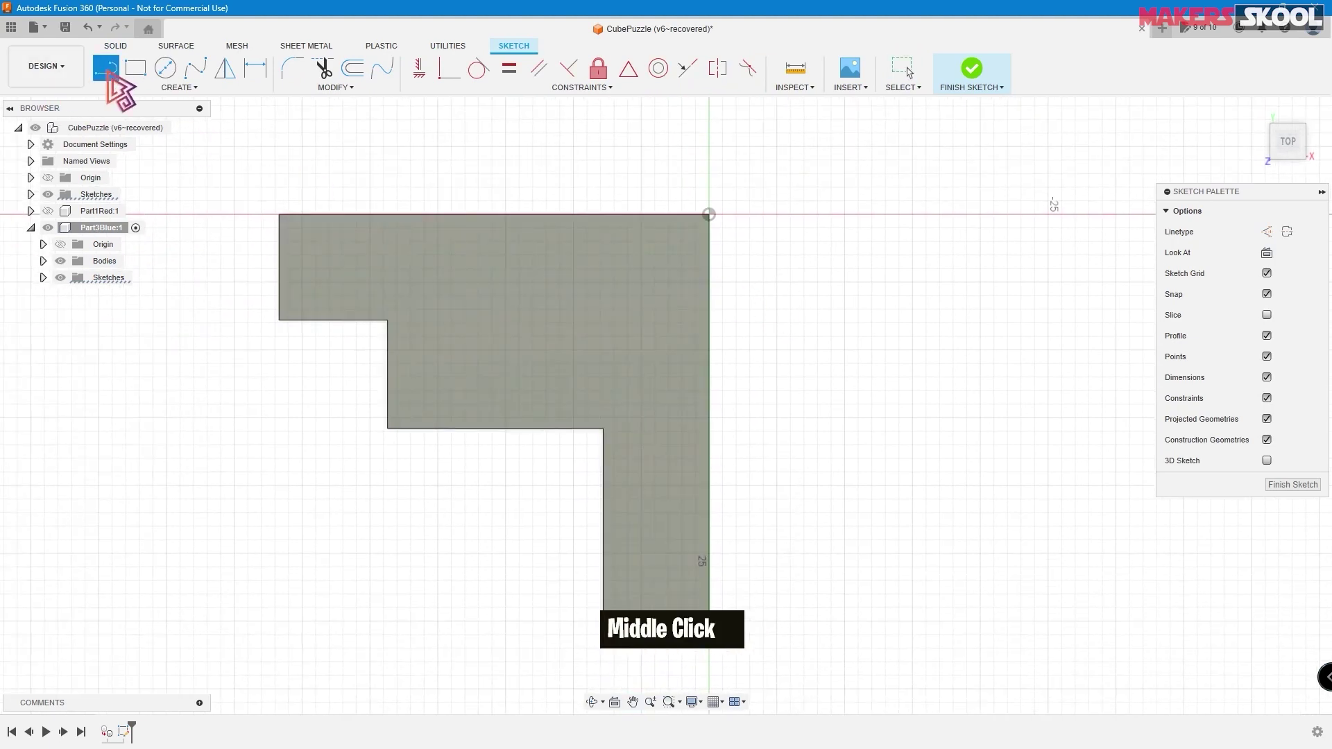
{"action": "left_click", "coordinate": [261, 337]}
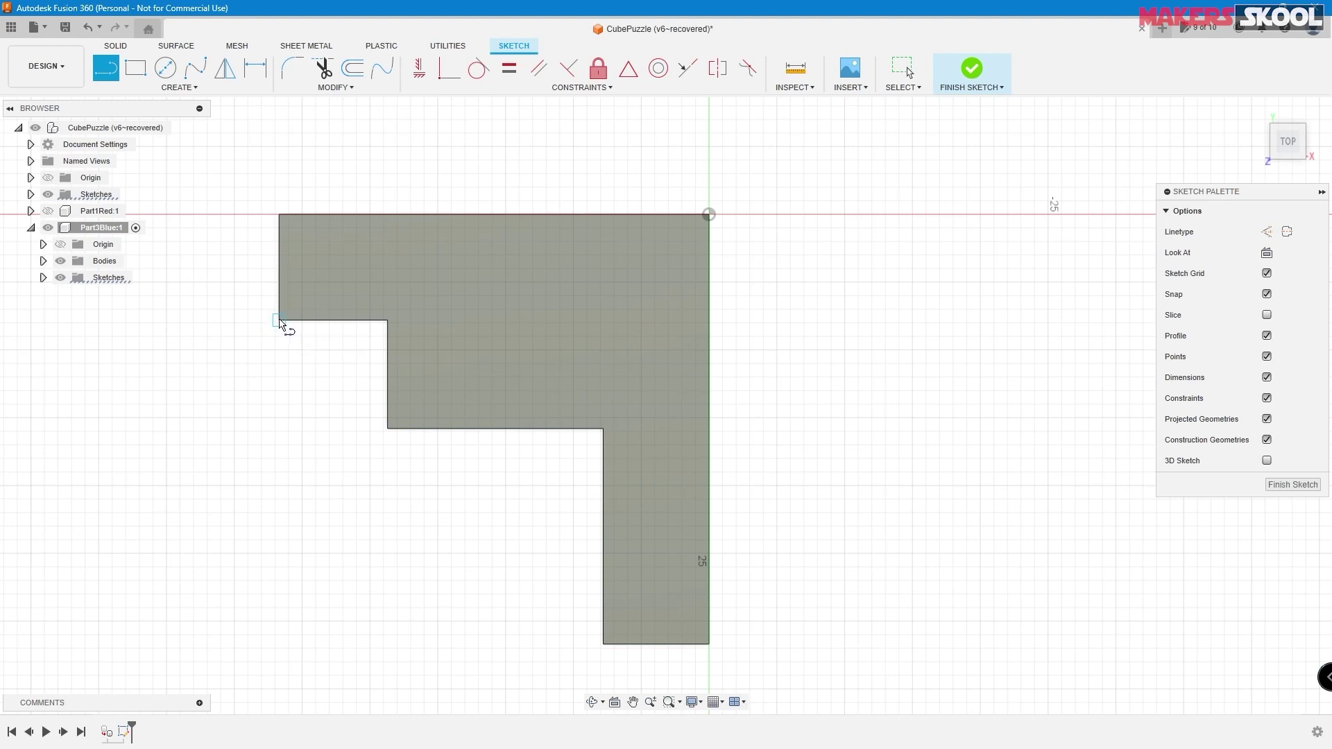
{"action": "left_click", "coordinate": [280, 321]}
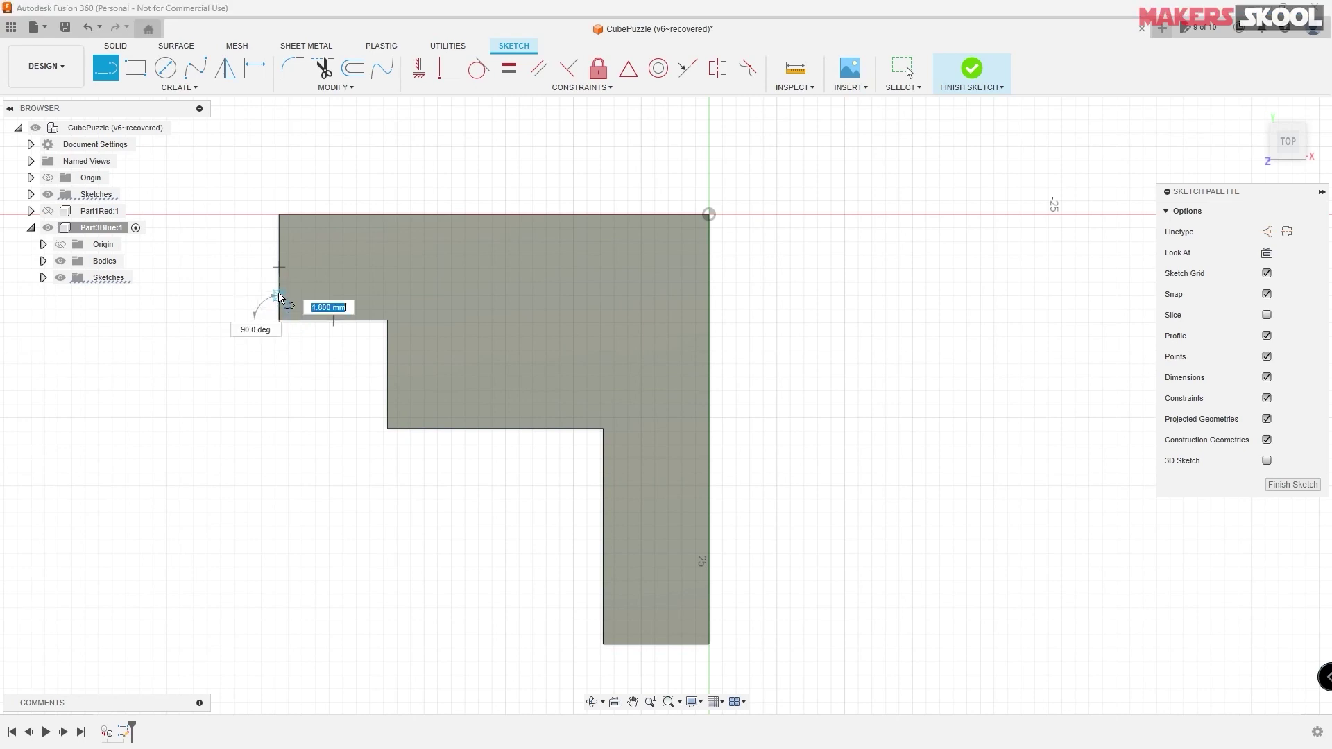
{"action": "left_click", "coordinate": [279, 214]}
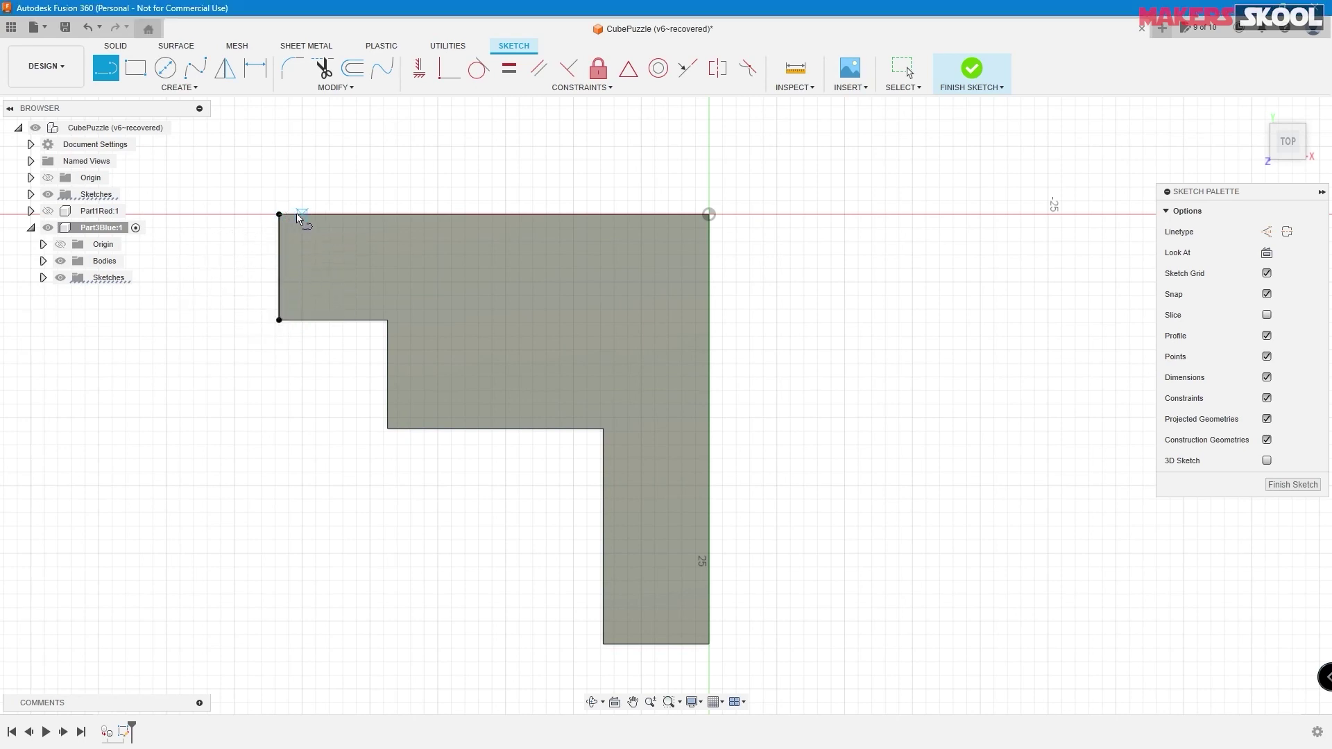
{"action": "left_click", "coordinate": [279, 214]}
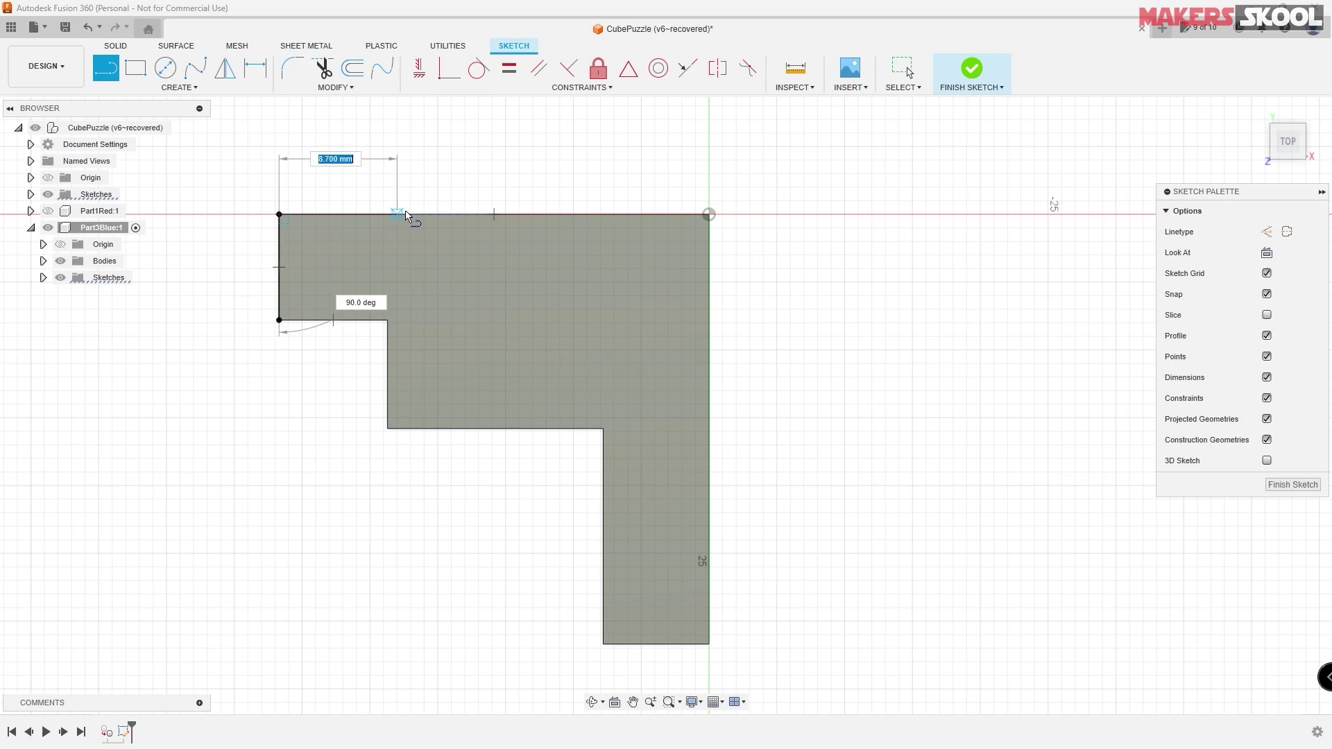
{"action": "double_click", "coordinate": [477, 214]}
{"action": "left_click", "coordinate": [479, 214]}
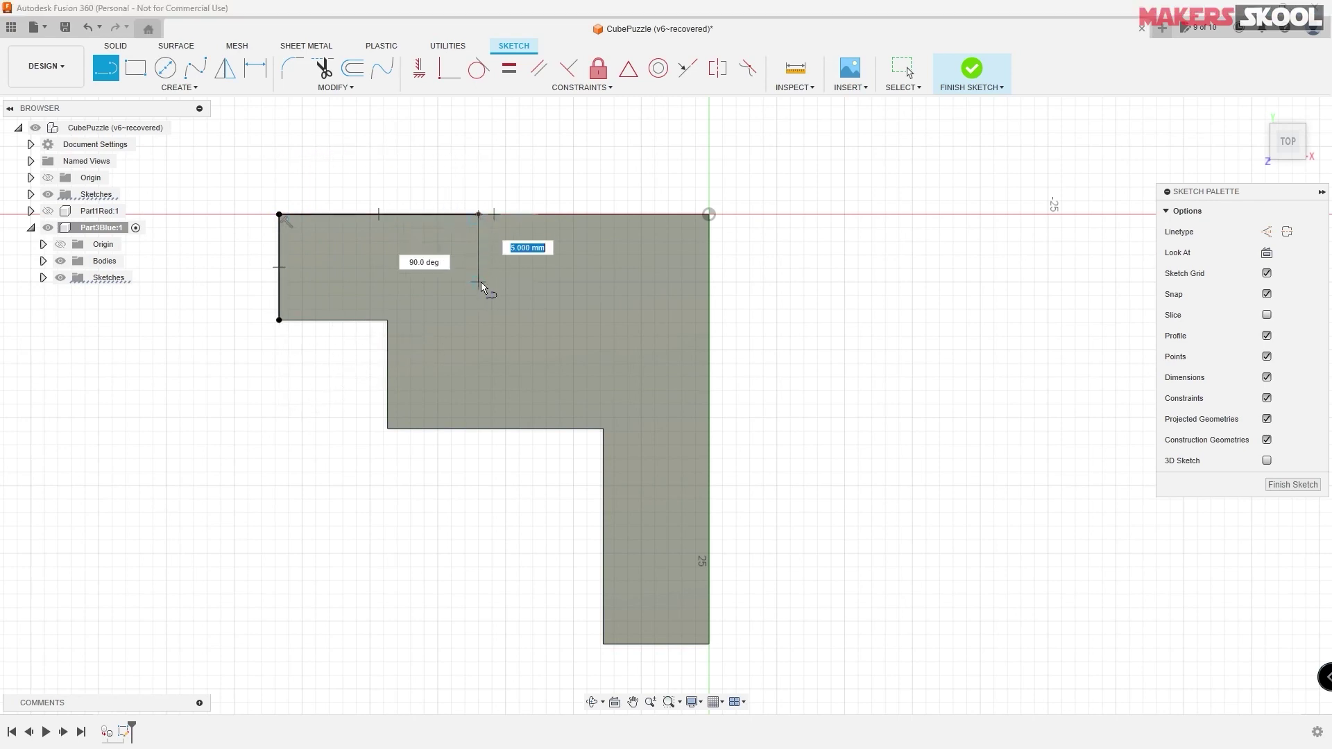
{"action": "left_click", "coordinate": [478, 321]}
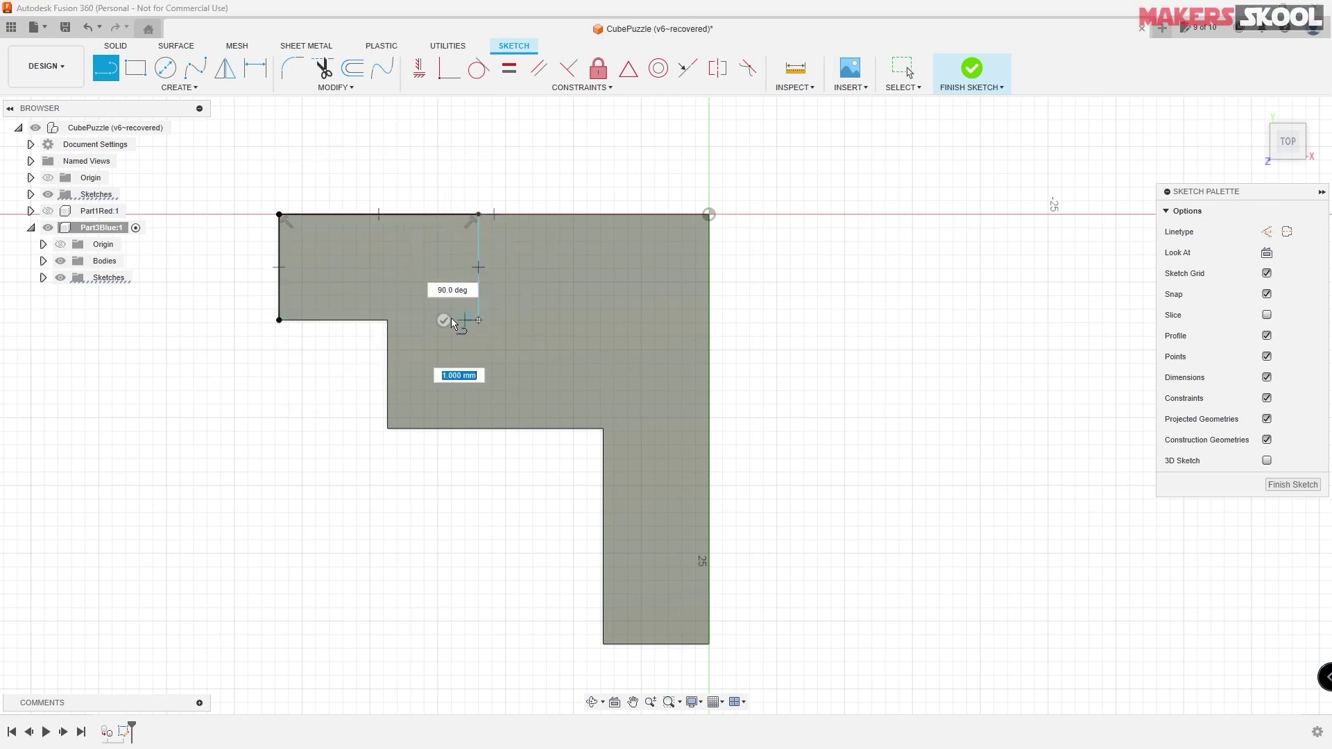
{"action": "left_click", "coordinate": [279, 320]}
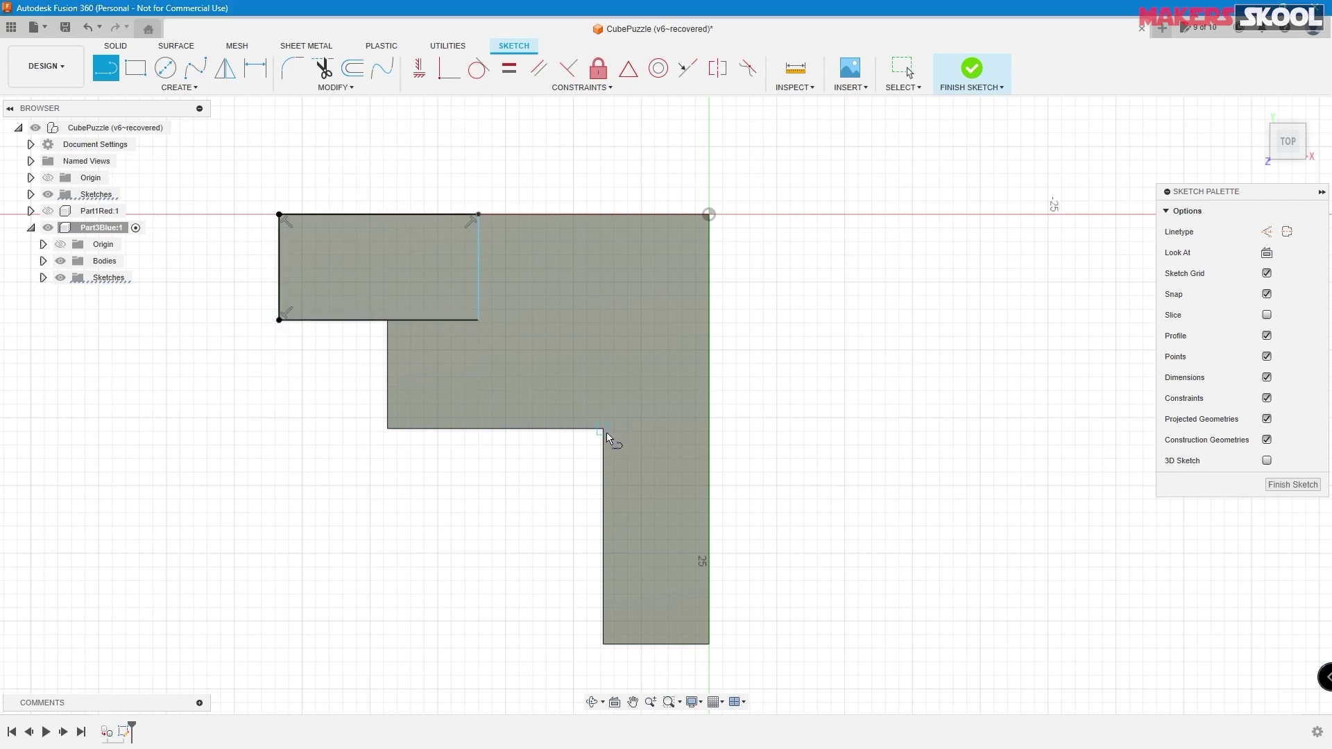
- Draw a small square above the lower arm's inner corner
{"action": "left_click", "coordinate": [603, 429]}
{"action": "left_click", "coordinate": [709, 430]}
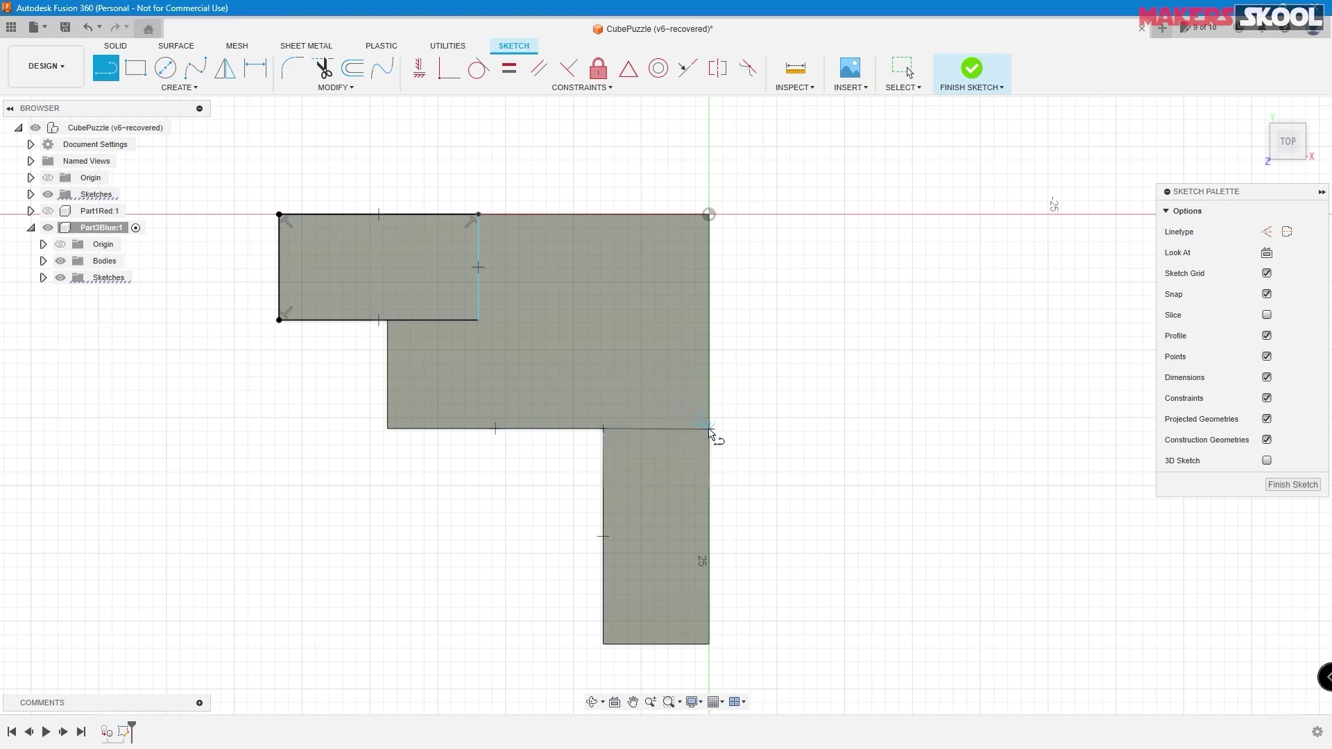
{"action": "left_click", "coordinate": [710, 343]}
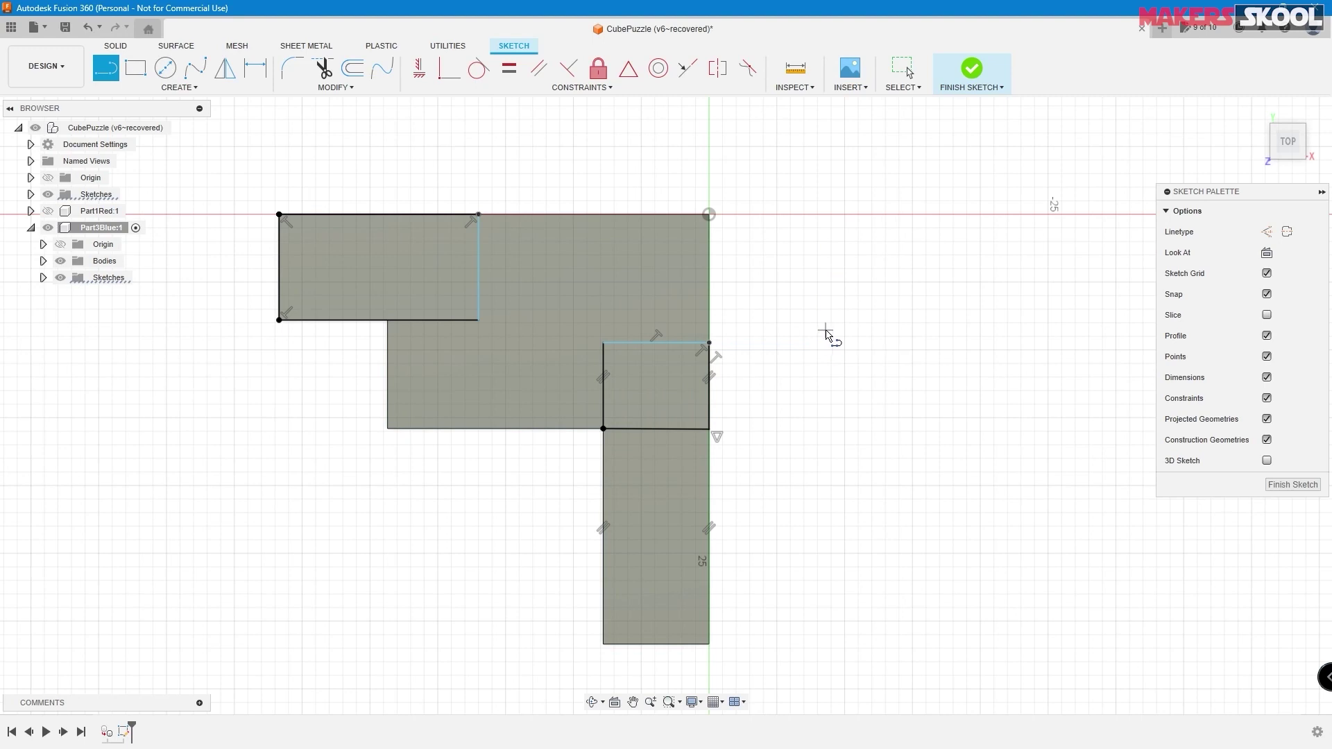
{"action": "key", "text": "Escape"}
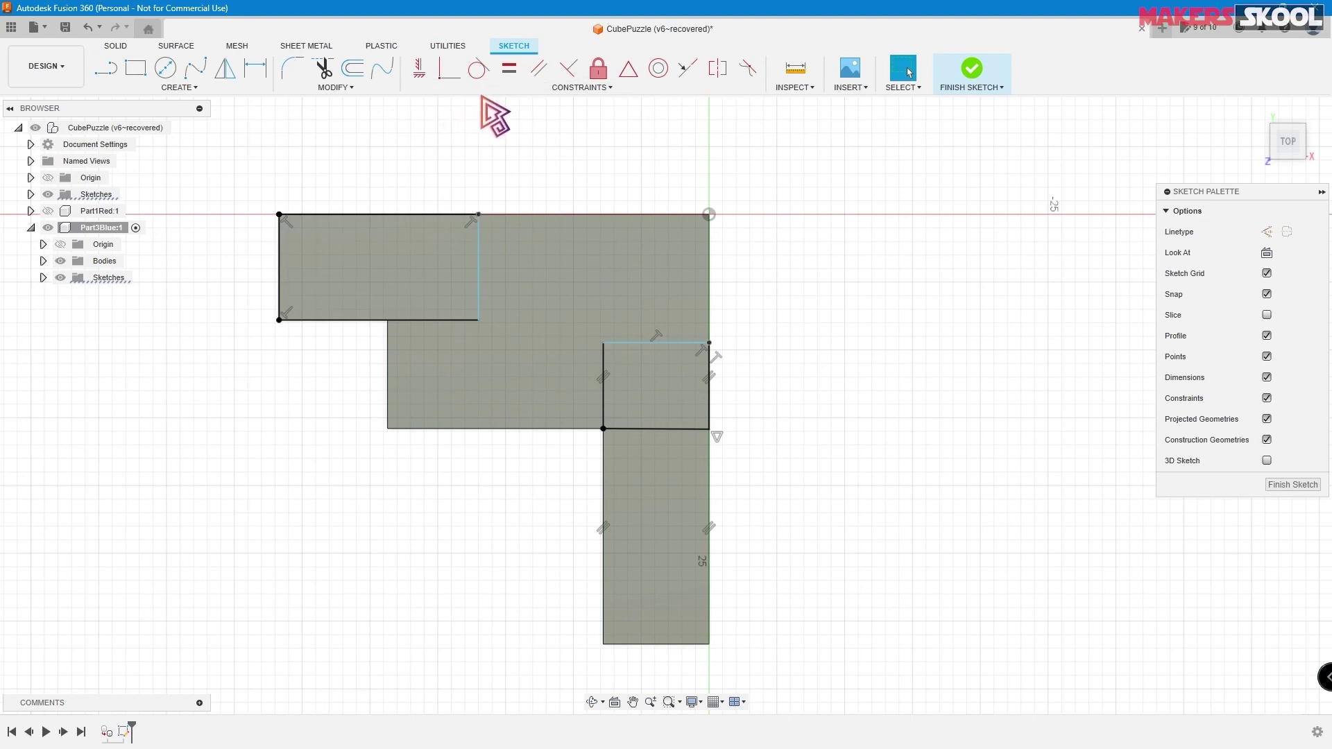
- Make the small square's right and bottom edges equal, then undo the last action
{"action": "left_click", "coordinate": [509, 69]}
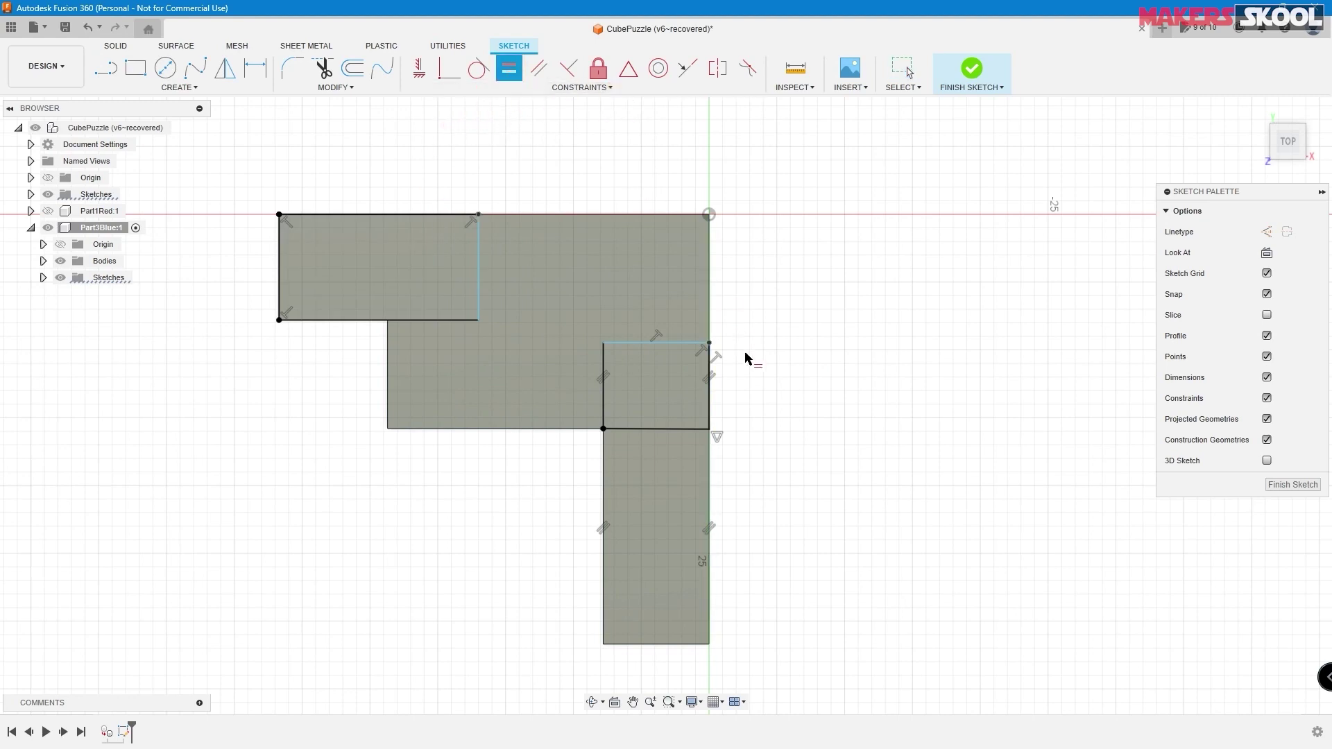
{"action": "left_click", "coordinate": [710, 397]}
{"action": "left_click", "coordinate": [671, 430]}
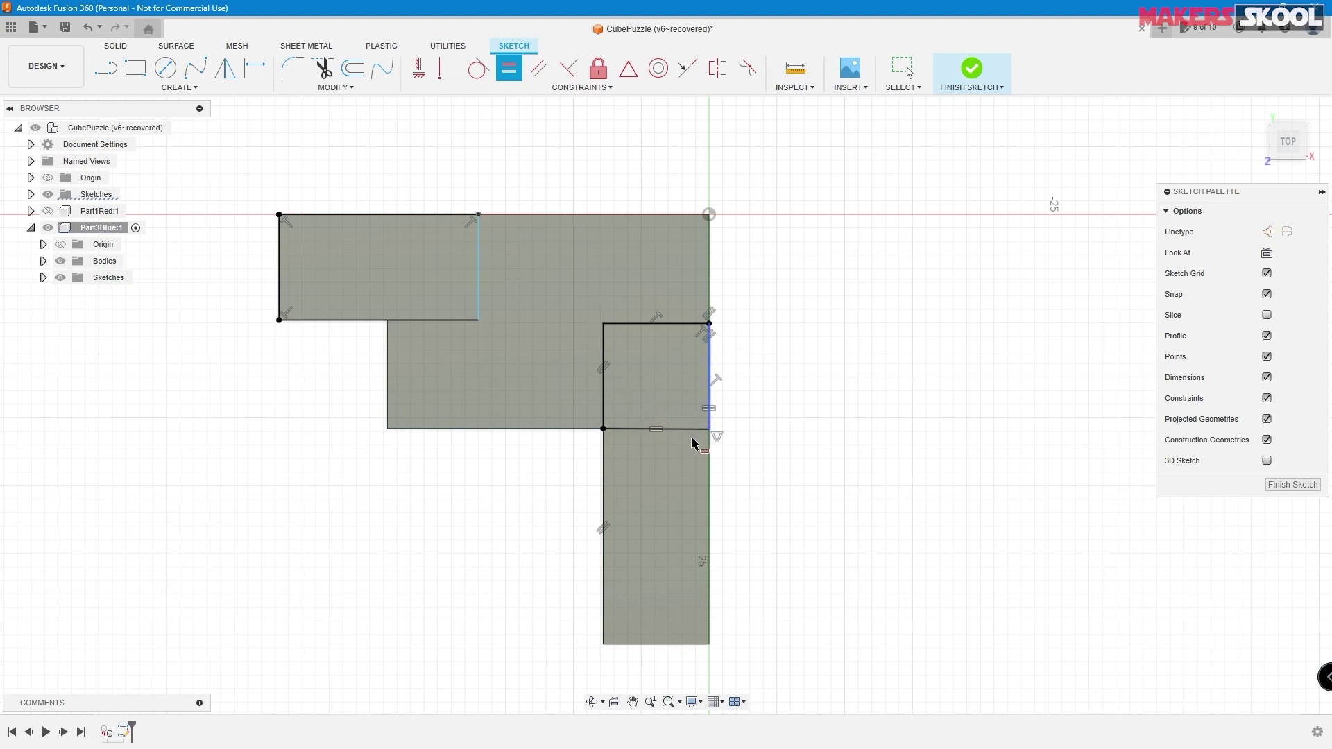
{"action": "key", "text": "ctrl+z"}
{"action": "key", "text": "ctrl+z"}
{"action": "key", "text": "ctrl+z"}
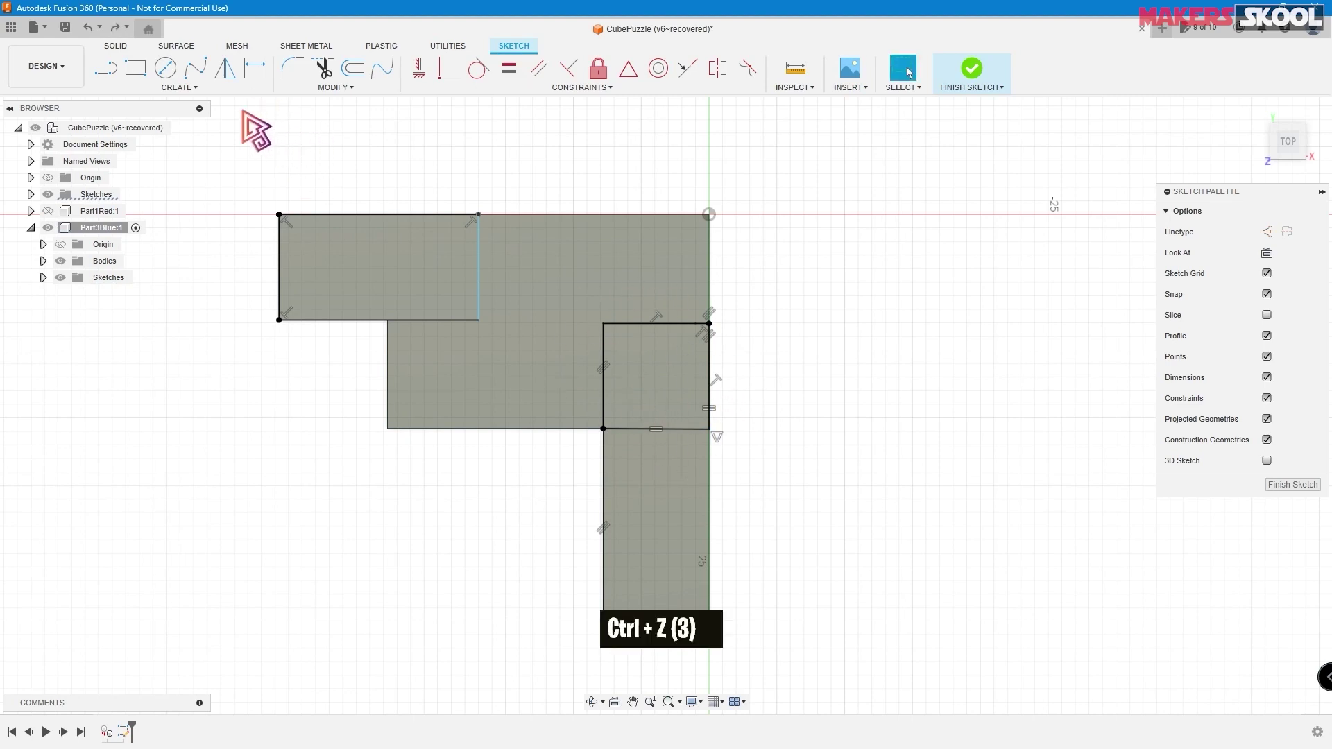
- Dimension the top-left block's 7.80 mm vertical divider, raising an over-constrained warning
{"action": "left_click", "coordinate": [255, 68]}
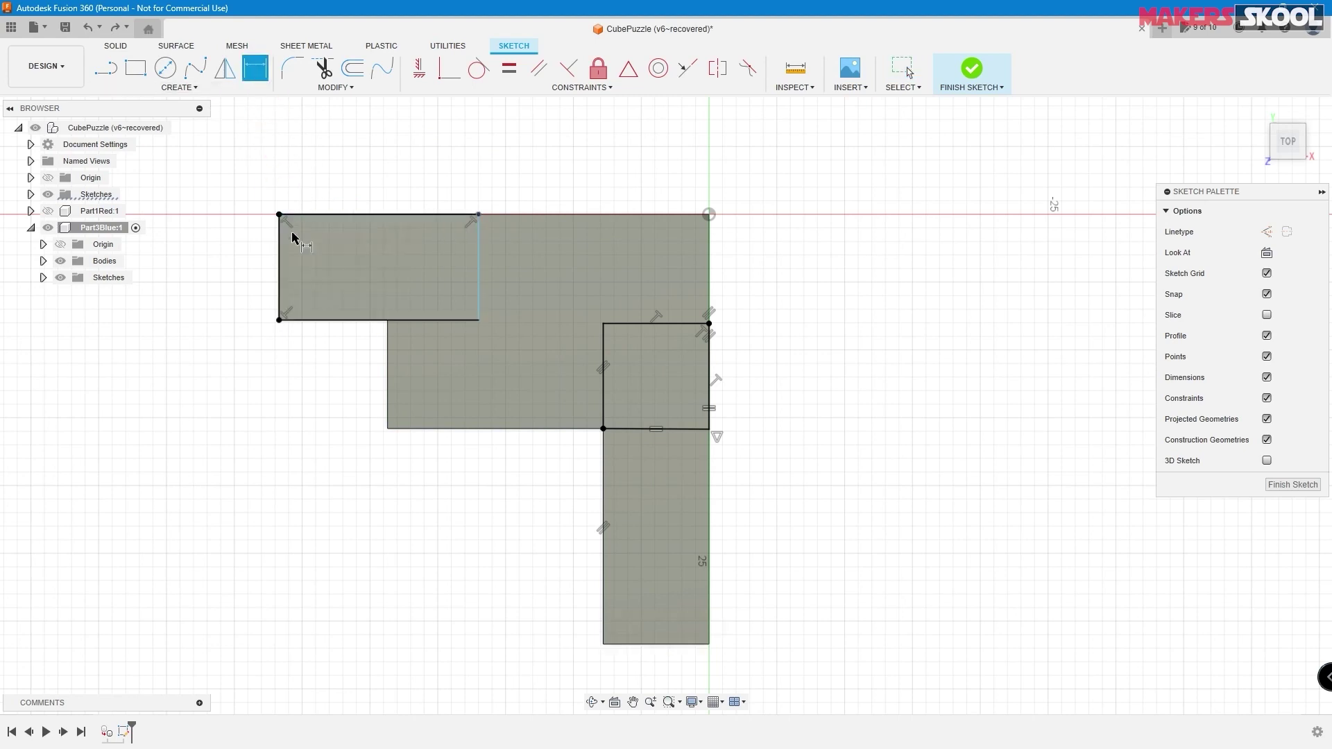
{"action": "left_click", "coordinate": [477, 274]}
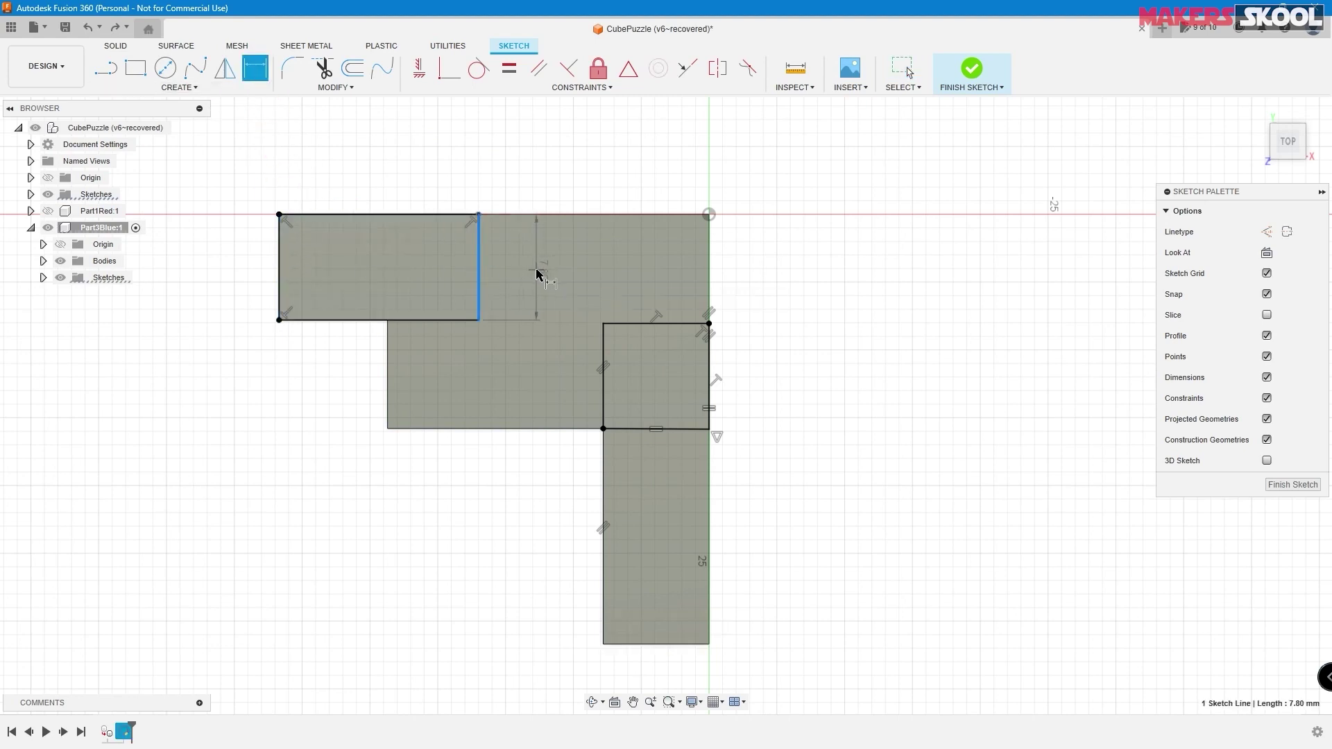
{"action": "left_click", "coordinate": [537, 273]}
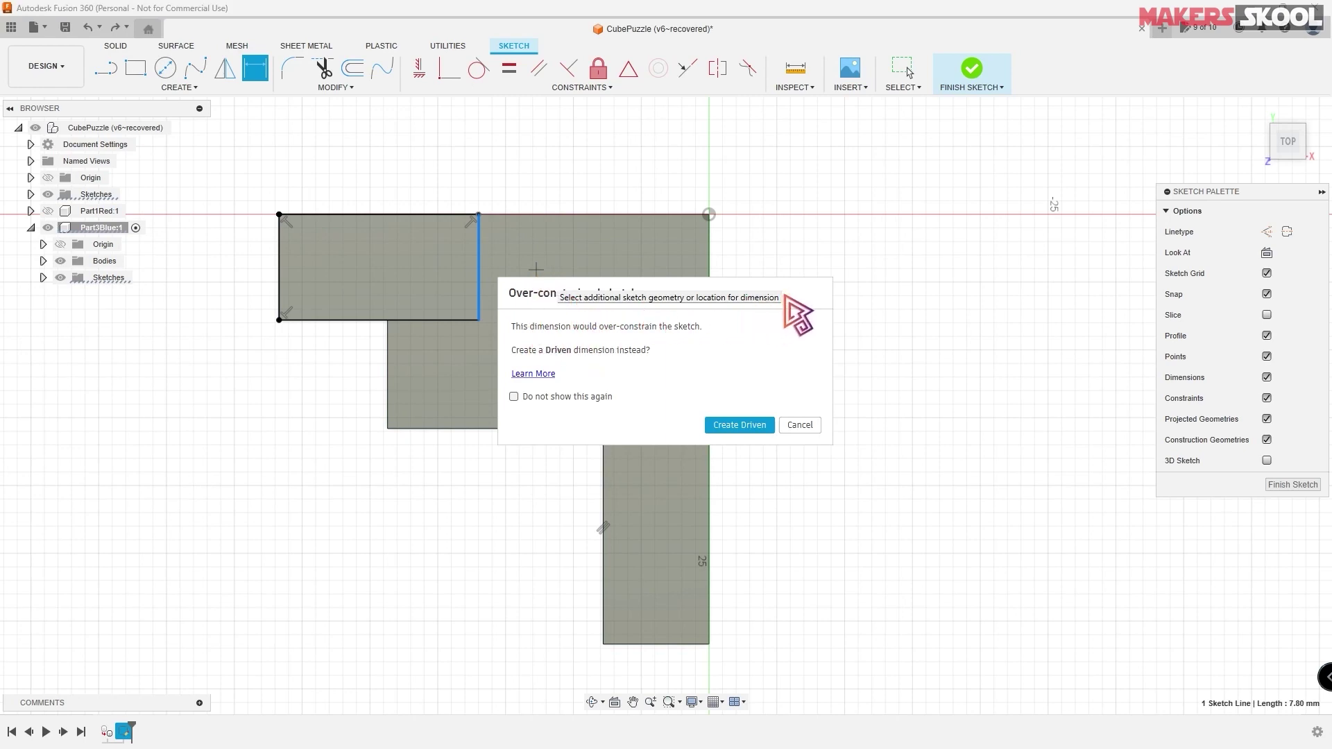
{"action": "mouse_move", "coordinate": [786, 298]}
{"action": "left_mouse_down"}
{"action": "mouse_move", "coordinate": [895, 233]}
{"action": "mouse_move", "coordinate": [932, 234]}
{"action": "left_mouse_up"}
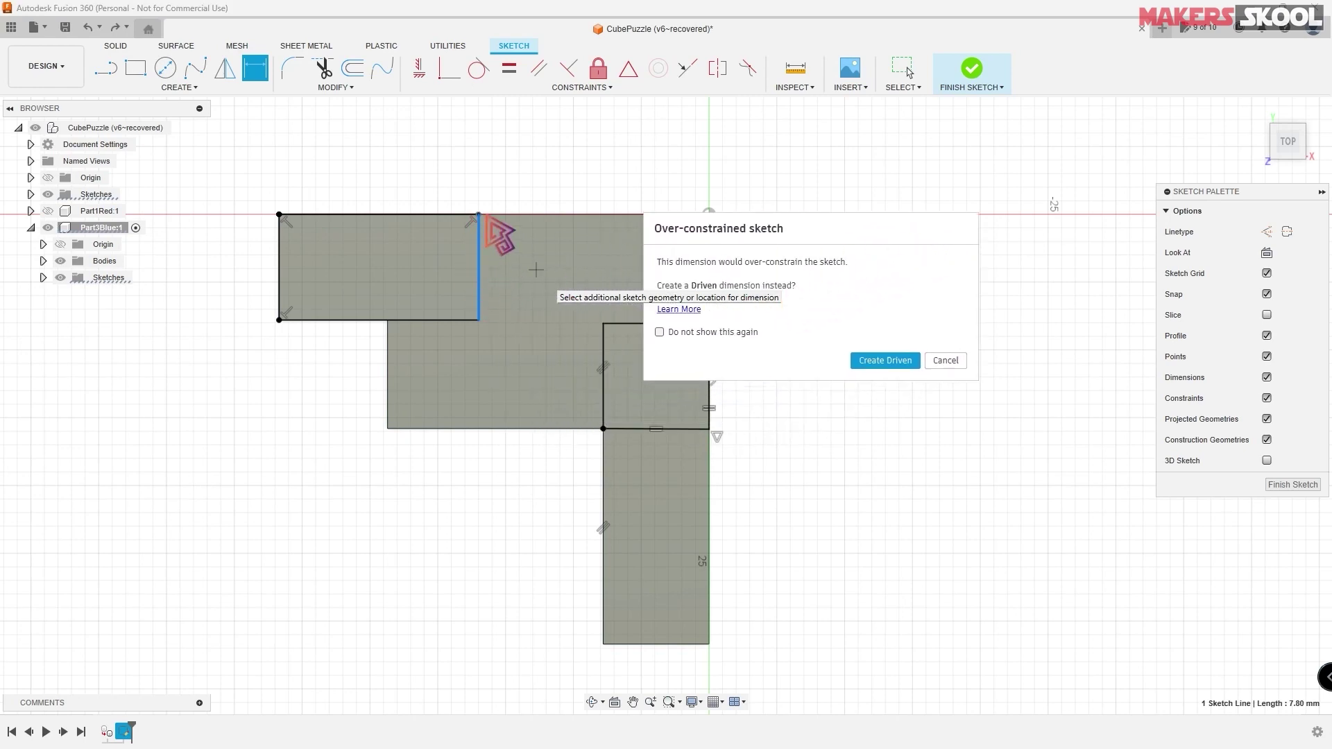
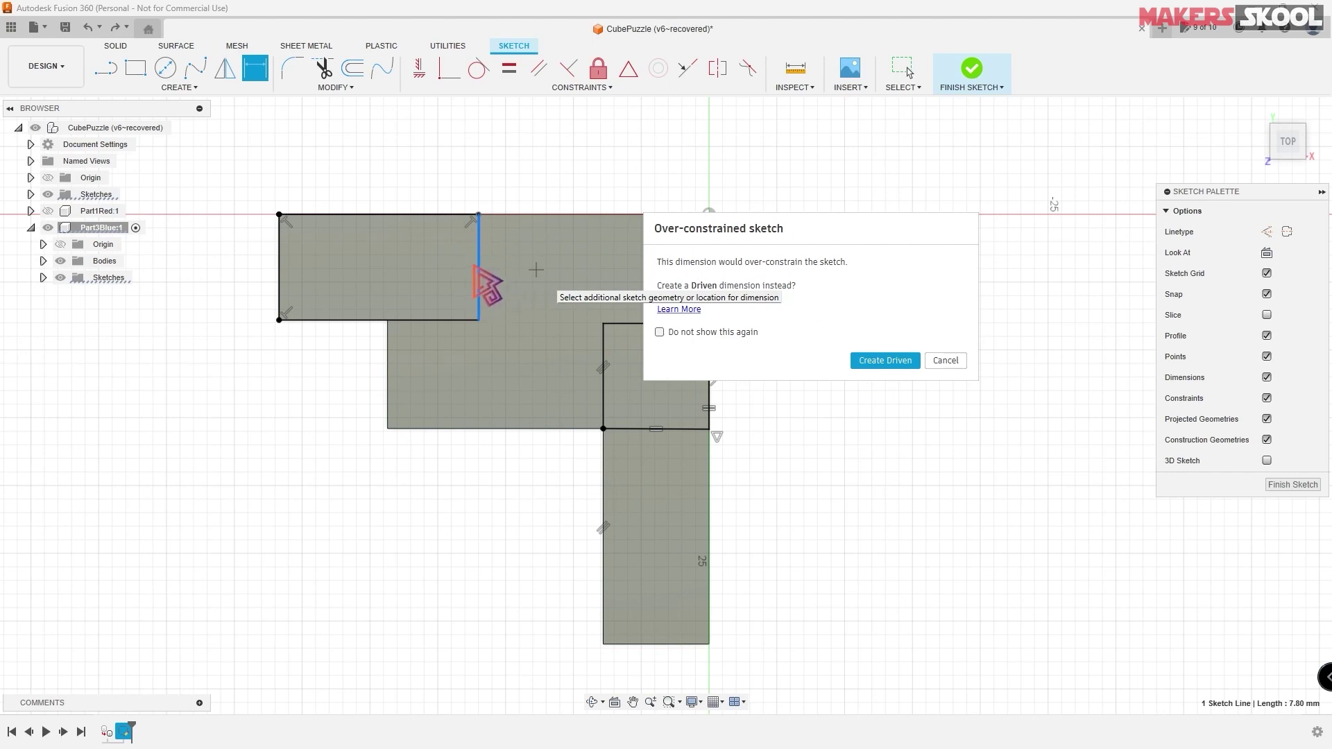
- Keep the 7.80 height as a driven dimension, dimension the top edge to 15.80 mm, and finish the sketch
{"action": "left_click", "coordinate": [876, 362]}
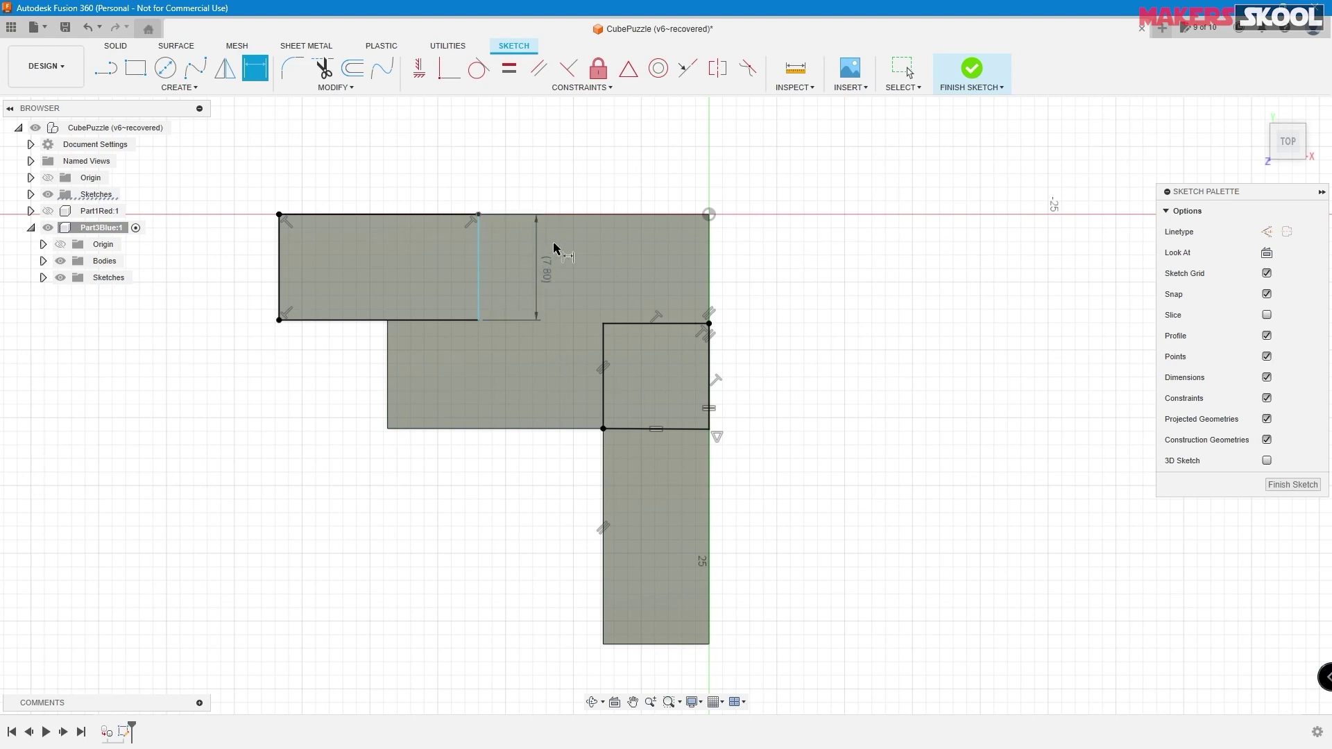
{"action": "left_click", "coordinate": [369, 221]}
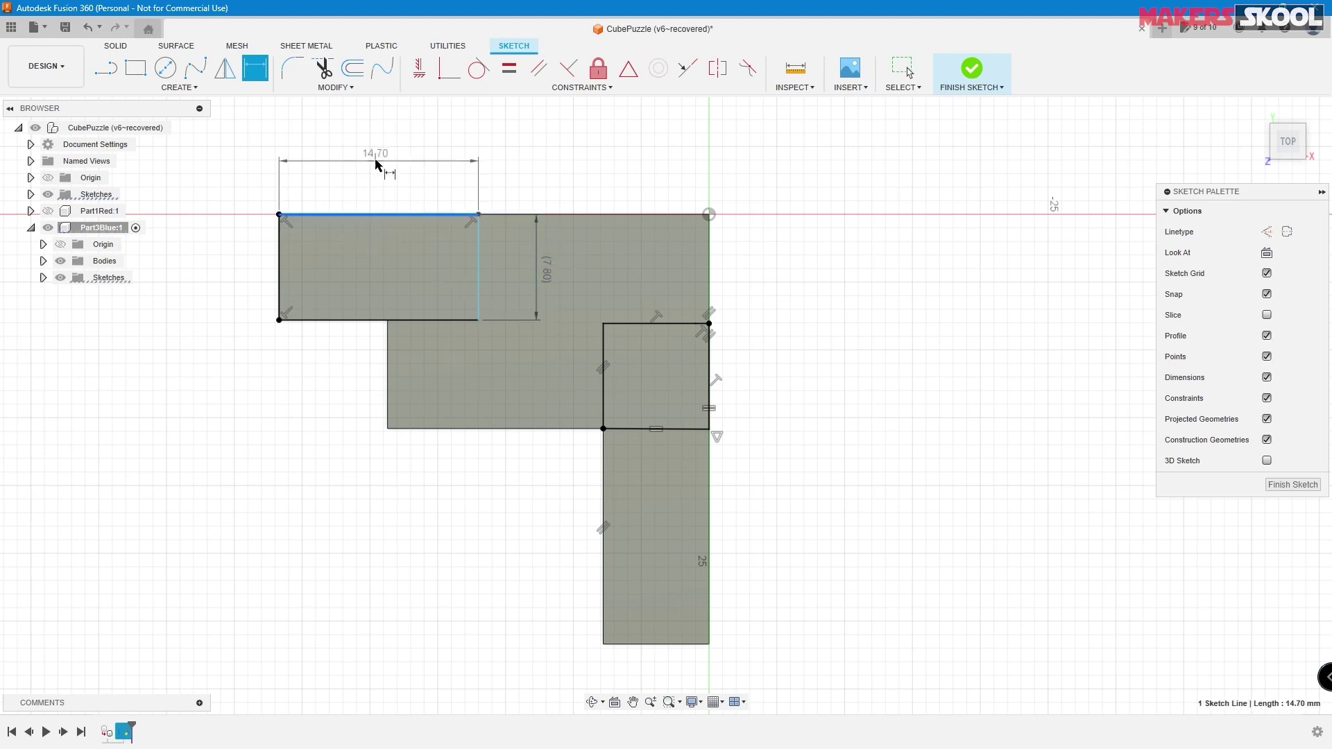
{"action": "left_click", "coordinate": [384, 177]}
{"action": "key", "text": "alt+Tab"}
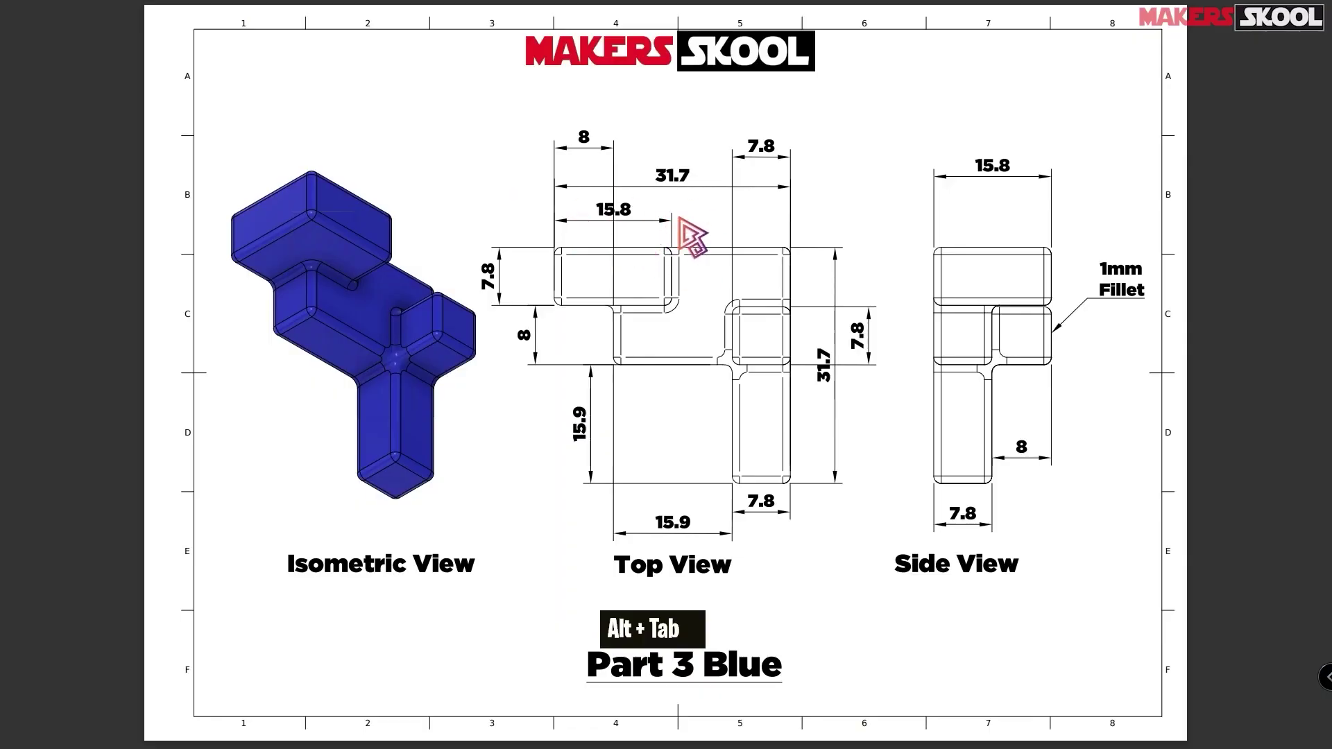
{"action": "key", "text": "alt+Tab"}
{"action": "type", "text": "1"}
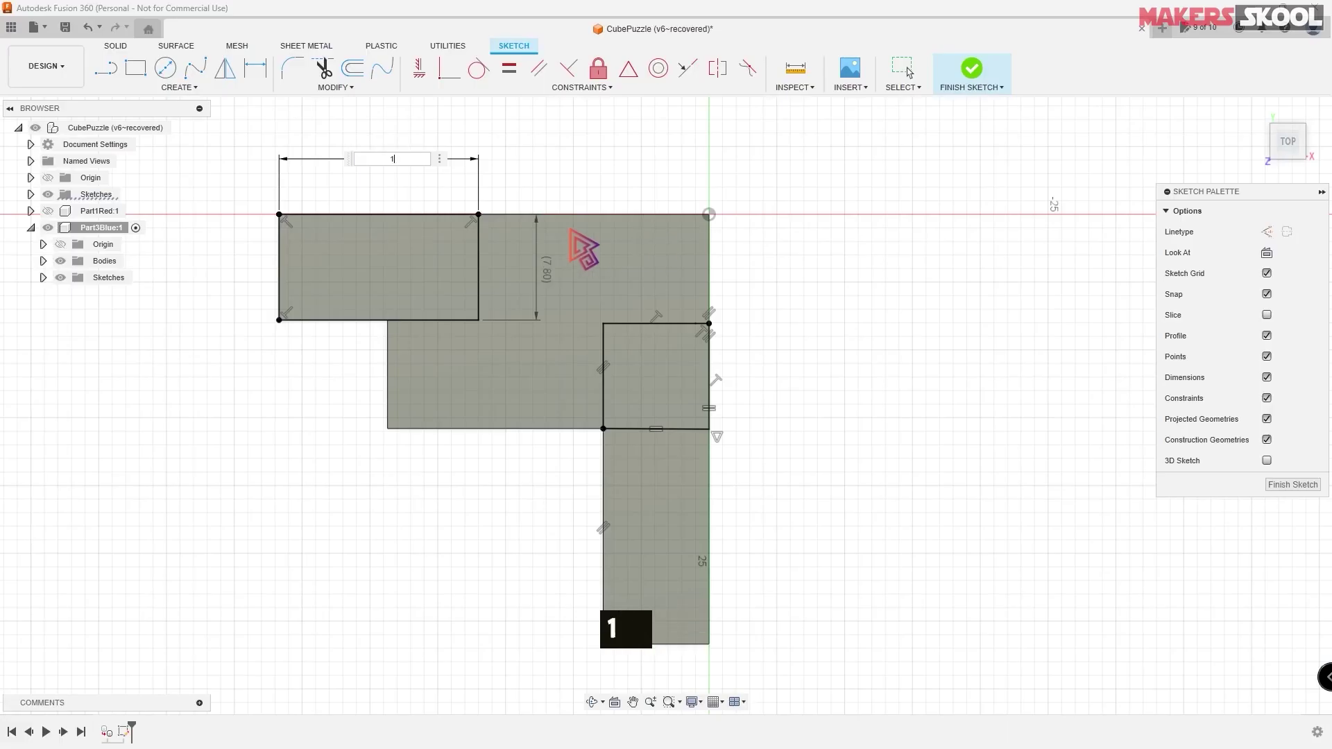
{"action": "type", "text": "4"}
{"action": "key", "text": "BackSpace"}
{"action": "type", "text": "5.8"}
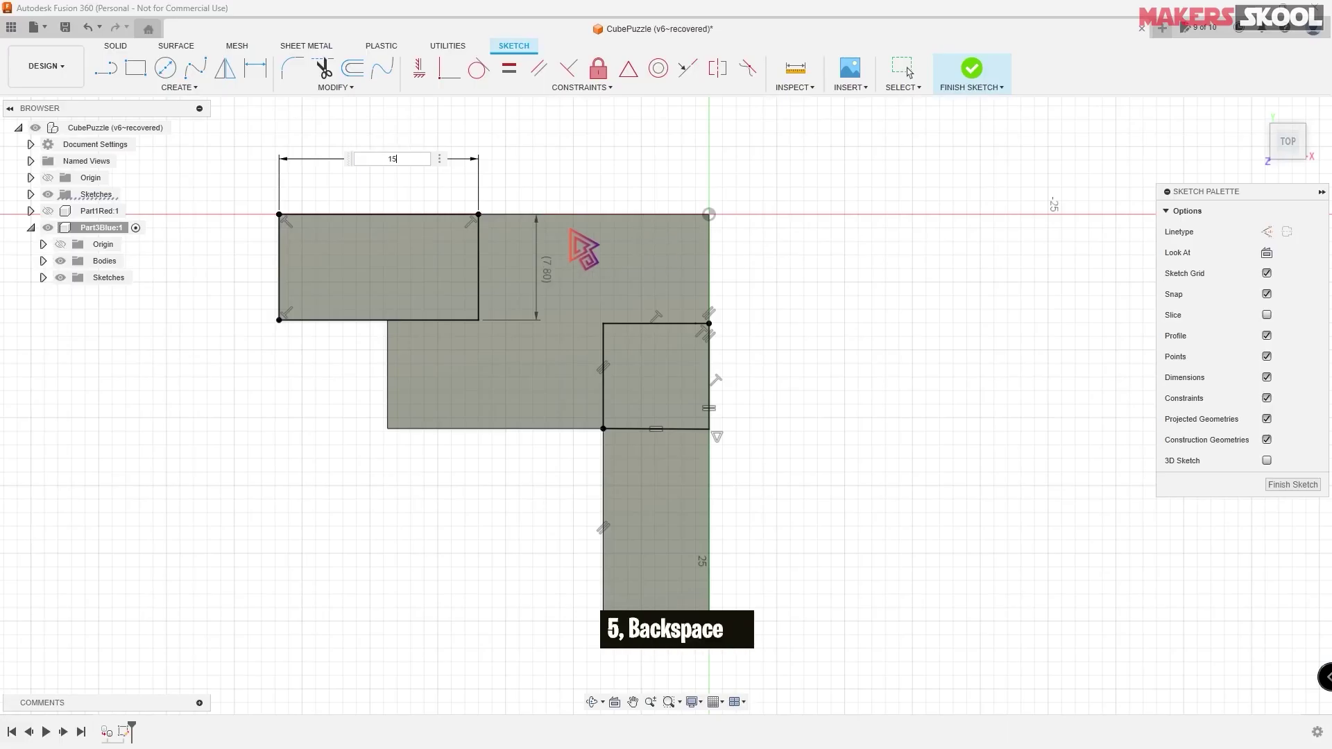
{"action": "key", "text": "Return"}
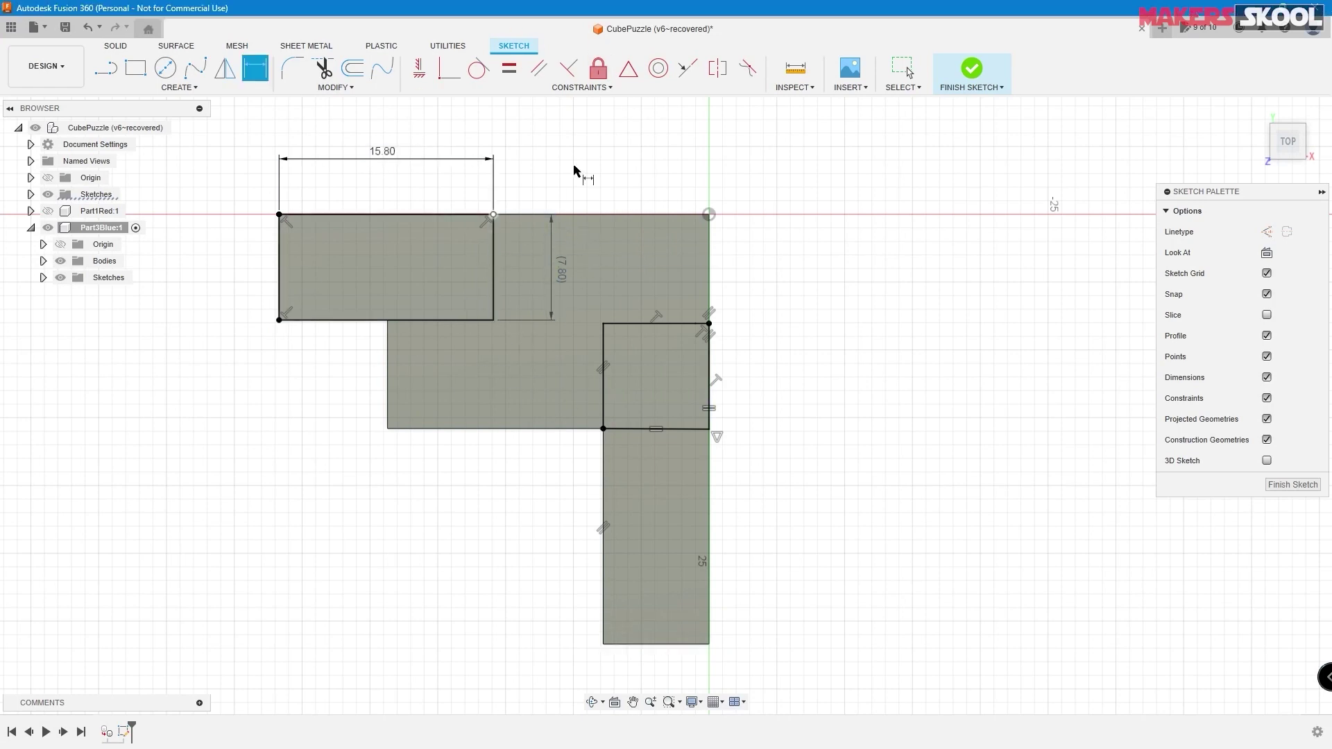
{"action": "left_click", "coordinate": [979, 75]}
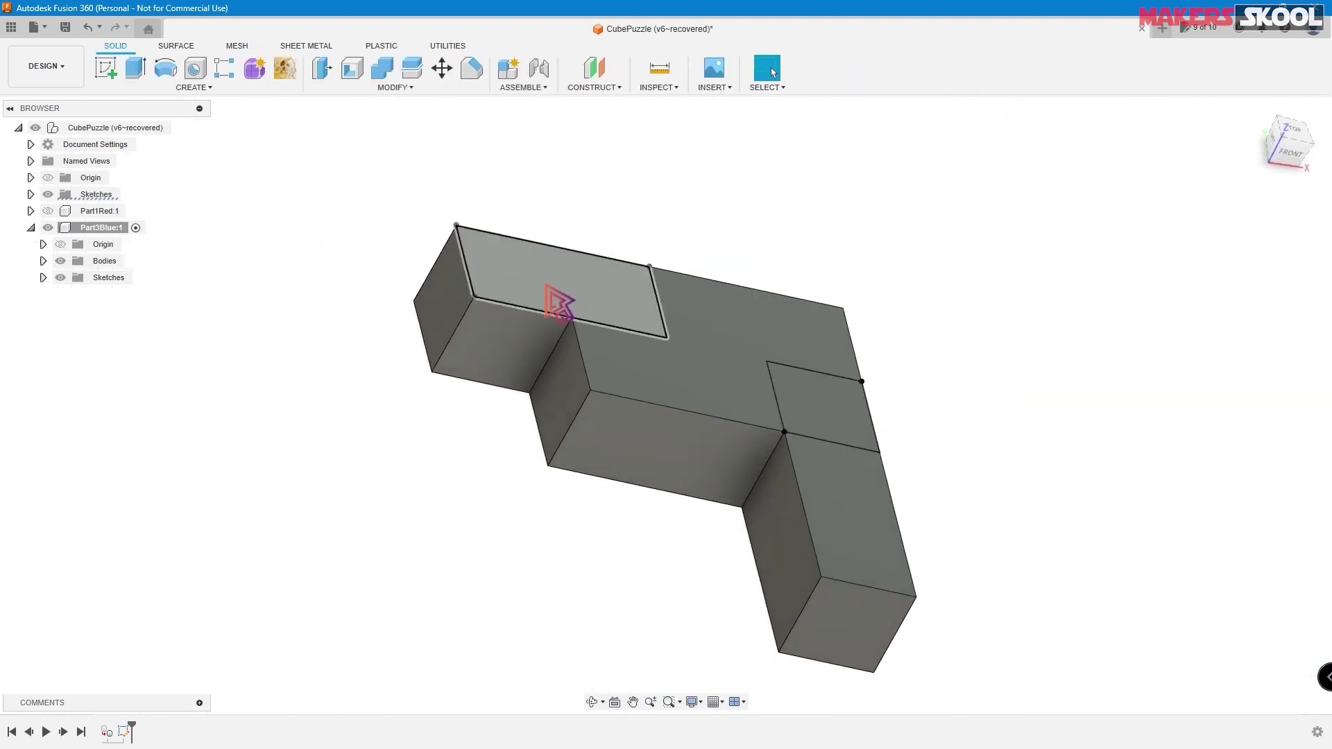
- Extrude the long top-left profile and the small corner square 8 mm, joined to the body
{"action": "left_click", "coordinate": [139, 72]}
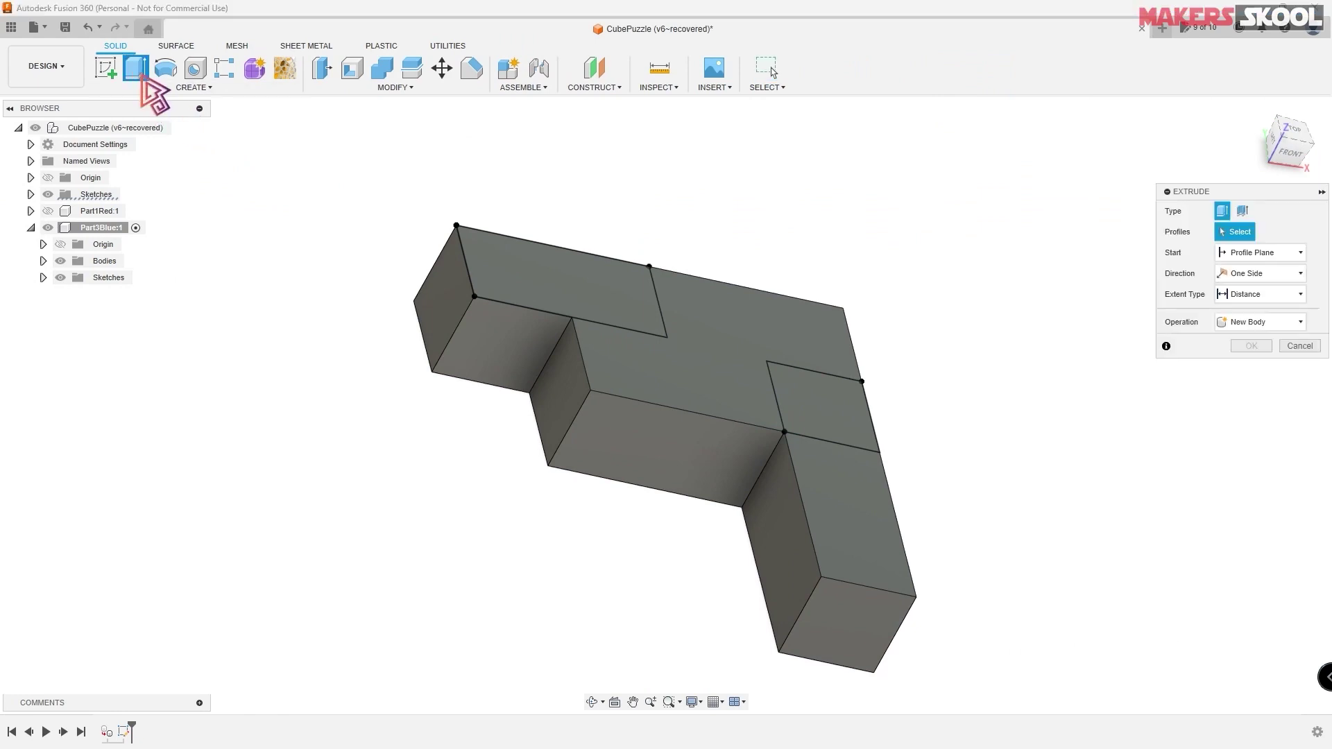
{"action": "left_click", "coordinate": [567, 298]}
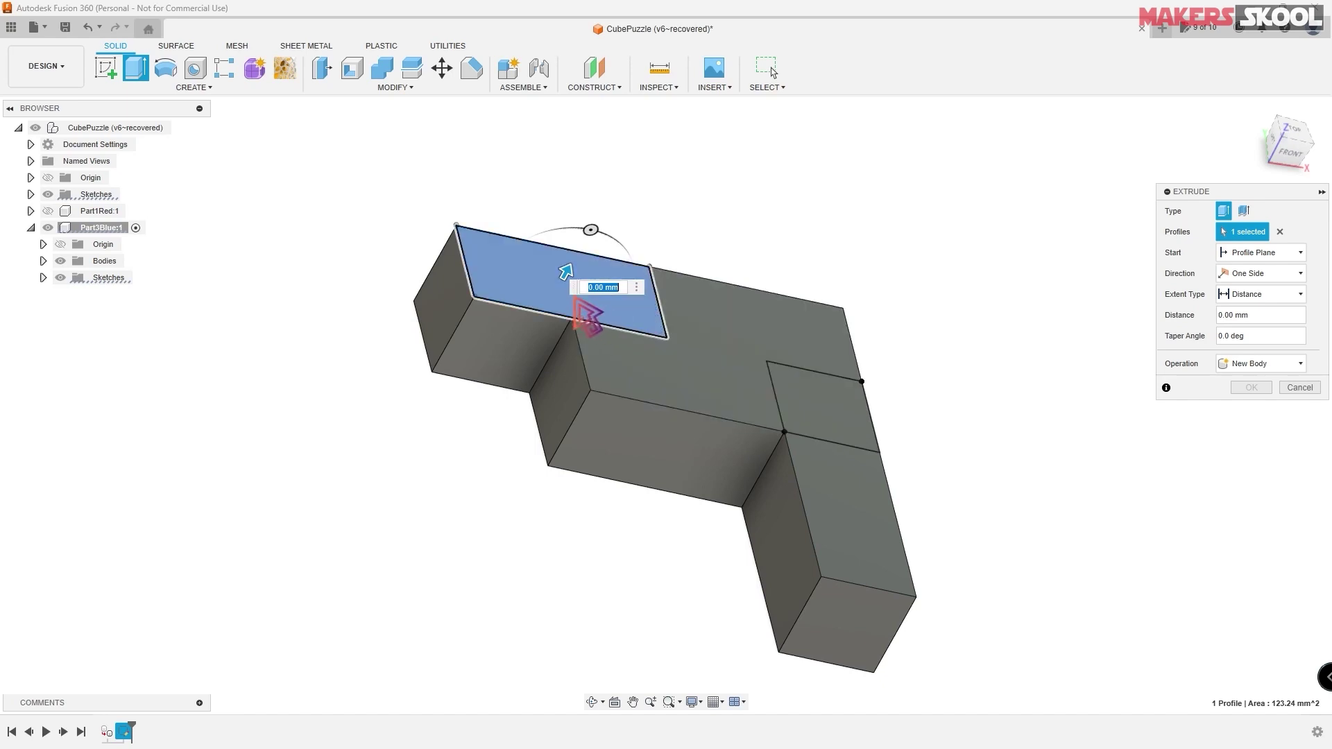
{"action": "left_click", "coordinate": [850, 427]}
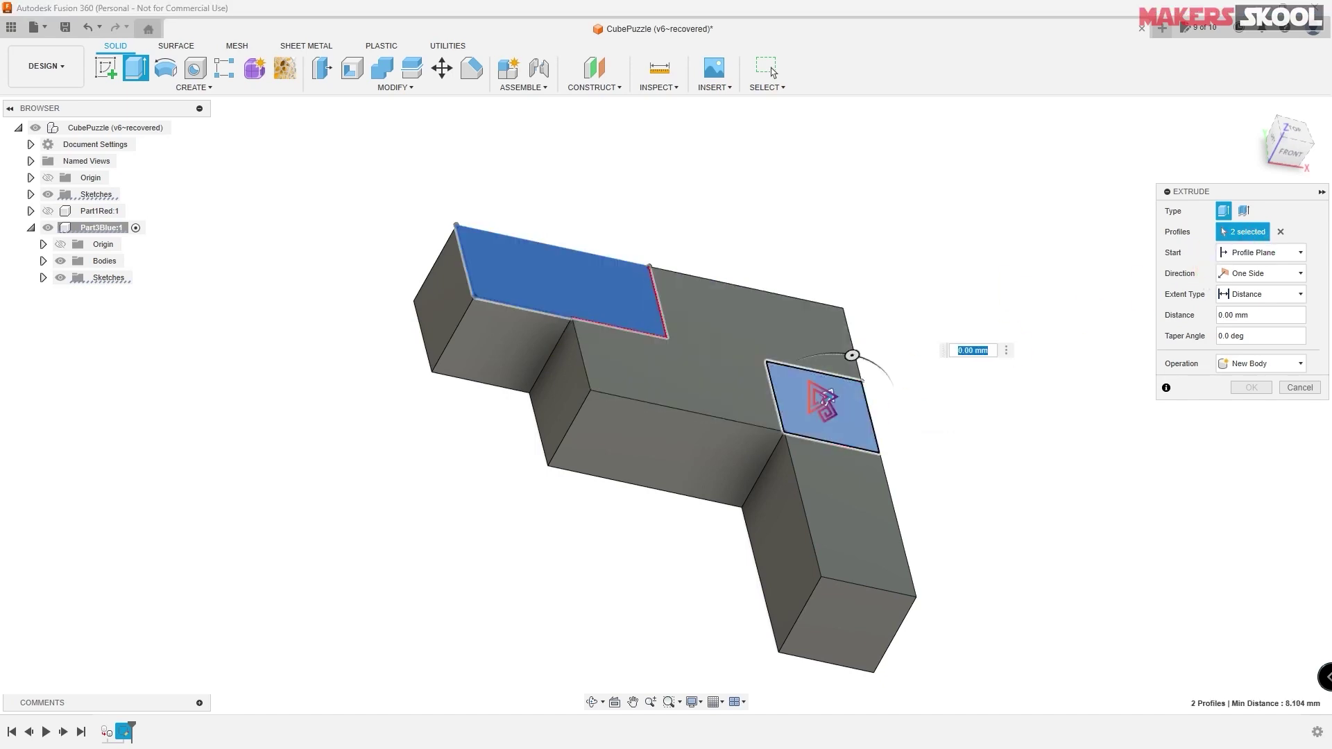
{"action": "left_click_drag", "start_coordinate": [827, 398], "coordinate": [867, 333]}
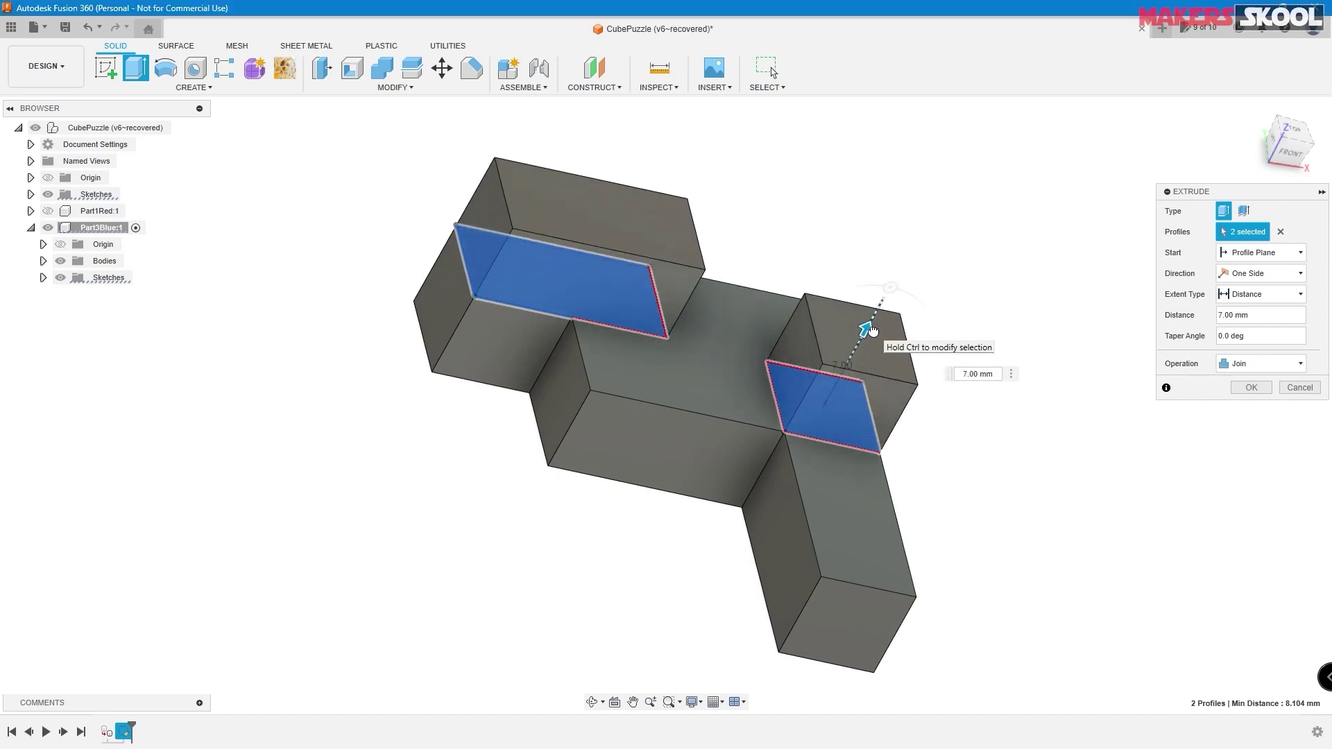
{"action": "key", "text": "alt+Tab"}
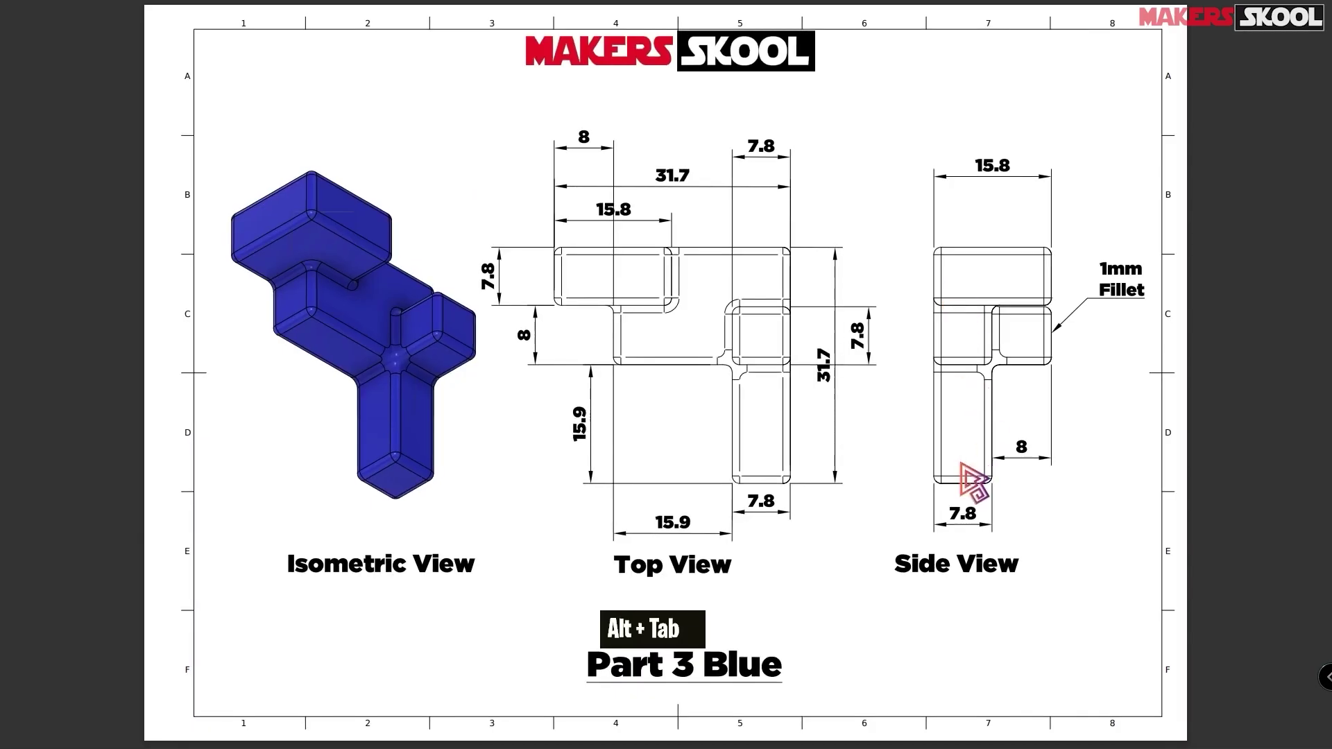
{"action": "key", "text": "alt+Tab"}
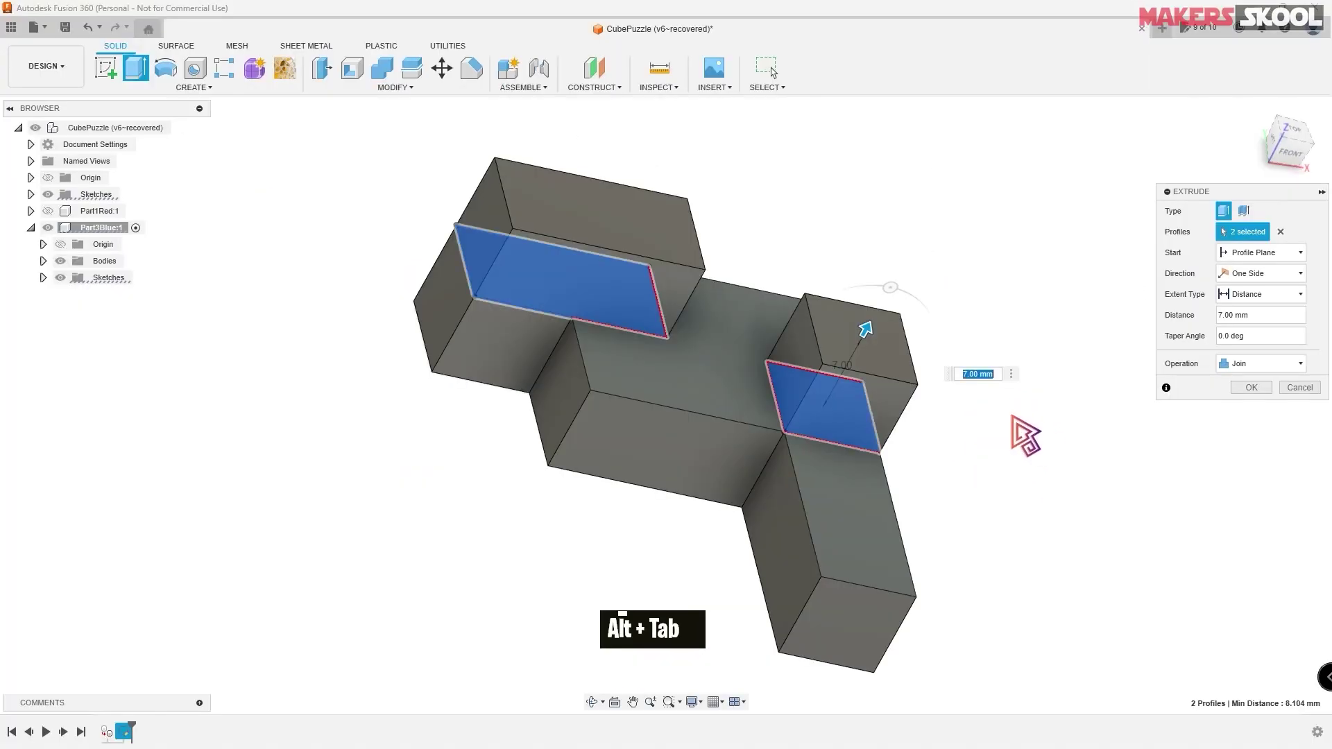
{"action": "type", "text": "8"}
{"action": "key", "text": "Return"}
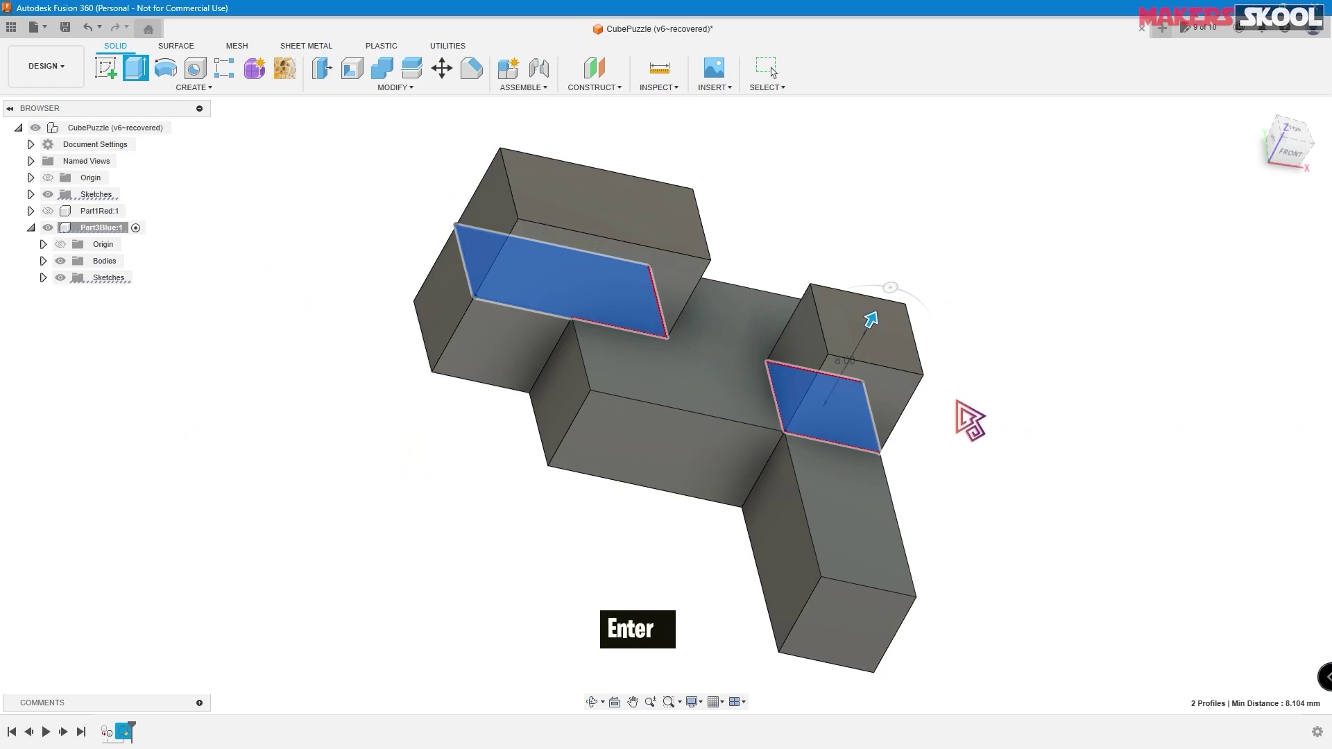
{"action": "scroll", "coordinate": [954, 431], "scroll_direction": "up", "scroll_amount": 2}
{"action": "mouse_move", "coordinate": [958, 425]}
{"action": "middle_mouse_down", "text": "shift"}
{"action": "mouse_move", "coordinate": [1002, 315]}
{"action": "mouse_move", "coordinate": [981, 357]}
{"action": "mouse_move", "coordinate": [997, 421]}
{"action": "mouse_move", "coordinate": [1020, 425]}
{"action": "mouse_move", "coordinate": [1000, 388]}
{"action": "mouse_move", "coordinate": [957, 384]}
{"action": "mouse_move", "coordinate": [958, 412]}
{"action": "middle_mouse_up", "text": "shift"}
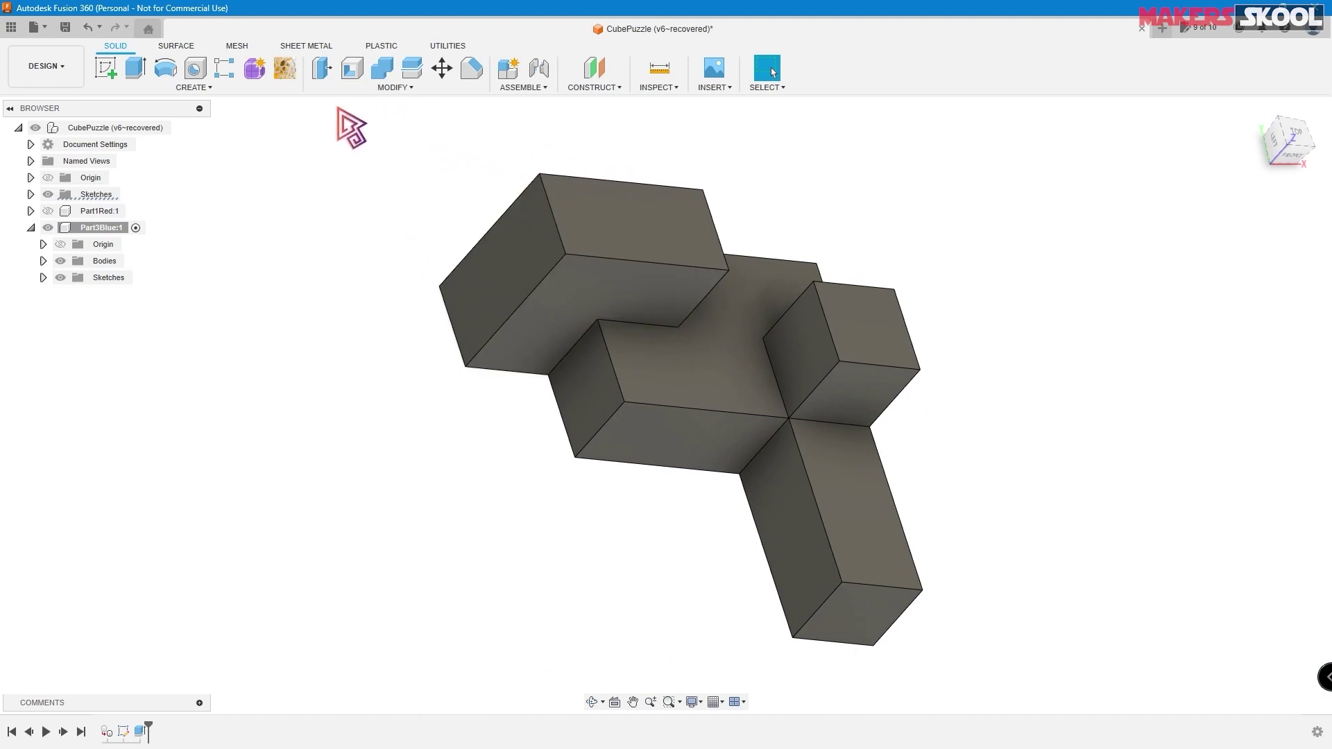
- Start a fillet and restrict the selection filter to body edges only, discarding a stray face pick
{"action": "left_click", "coordinate": [411, 92]}
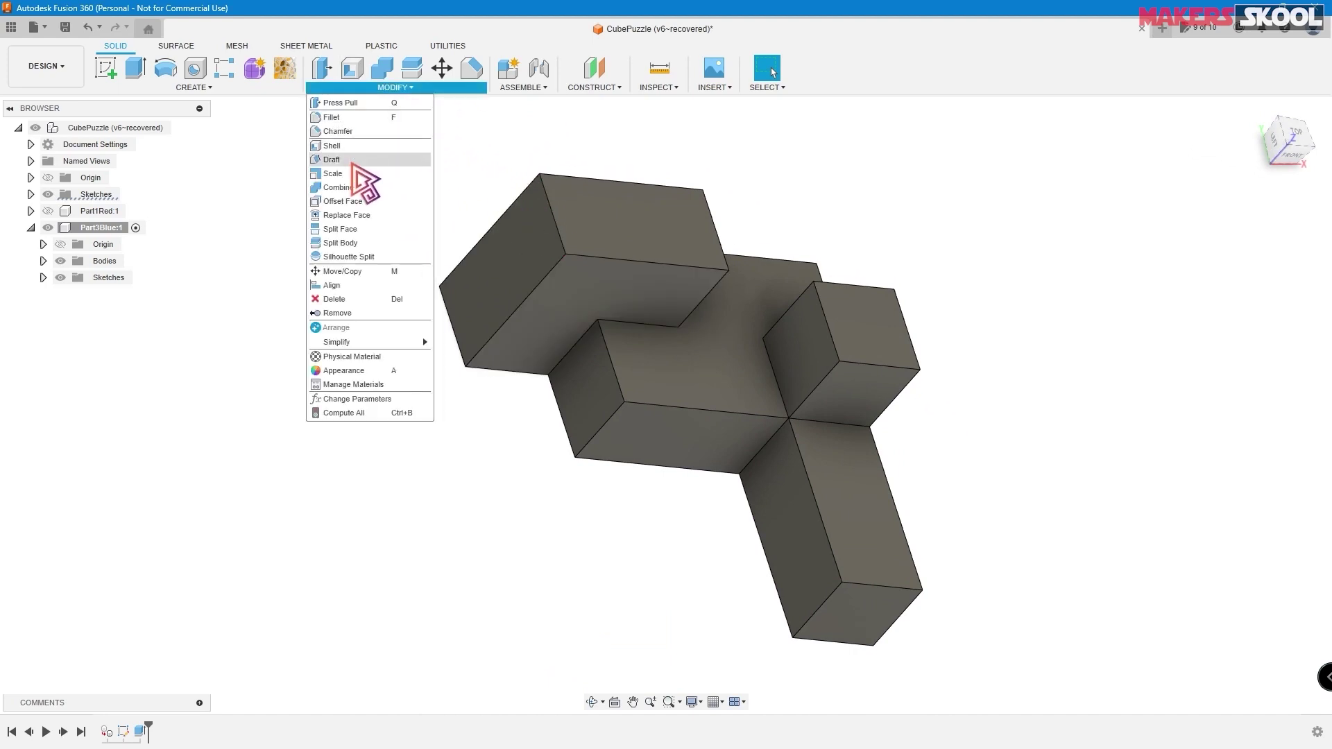
{"action": "left_click", "coordinate": [340, 118]}
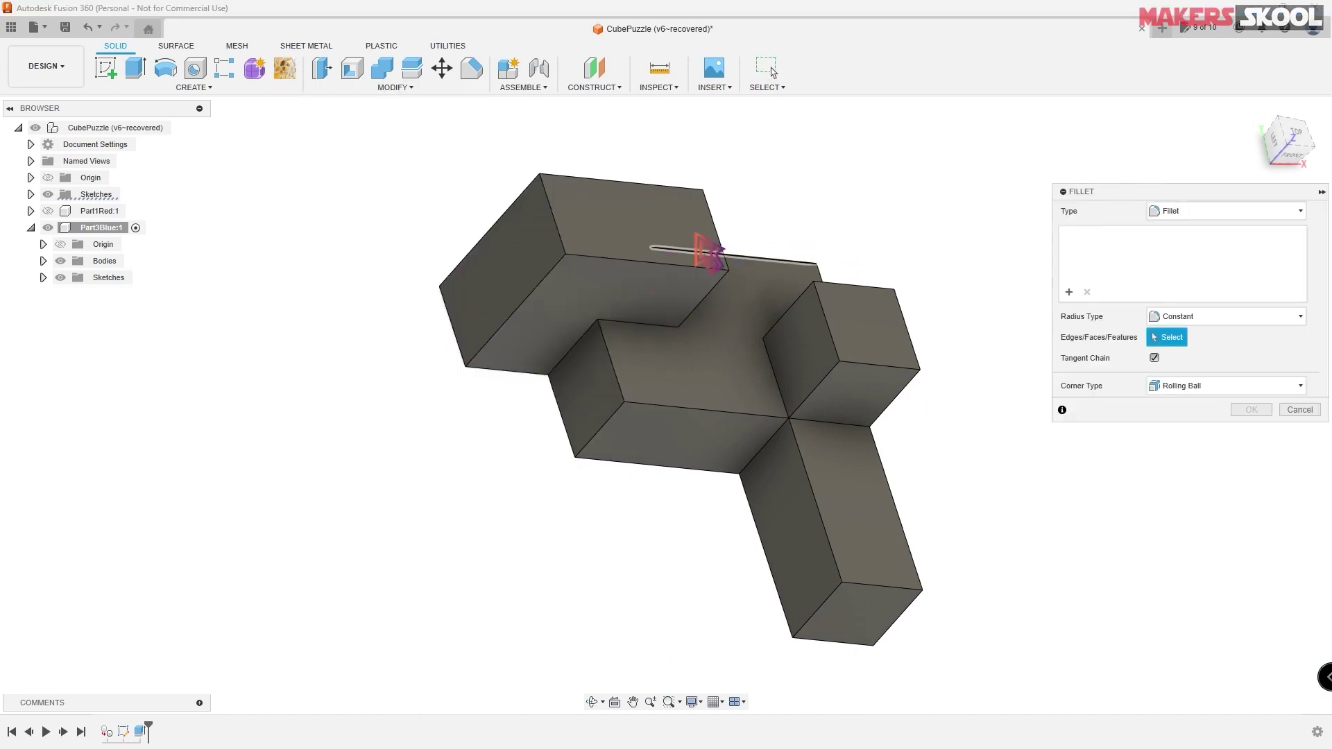
{"action": "left_click", "coordinate": [541, 281]}
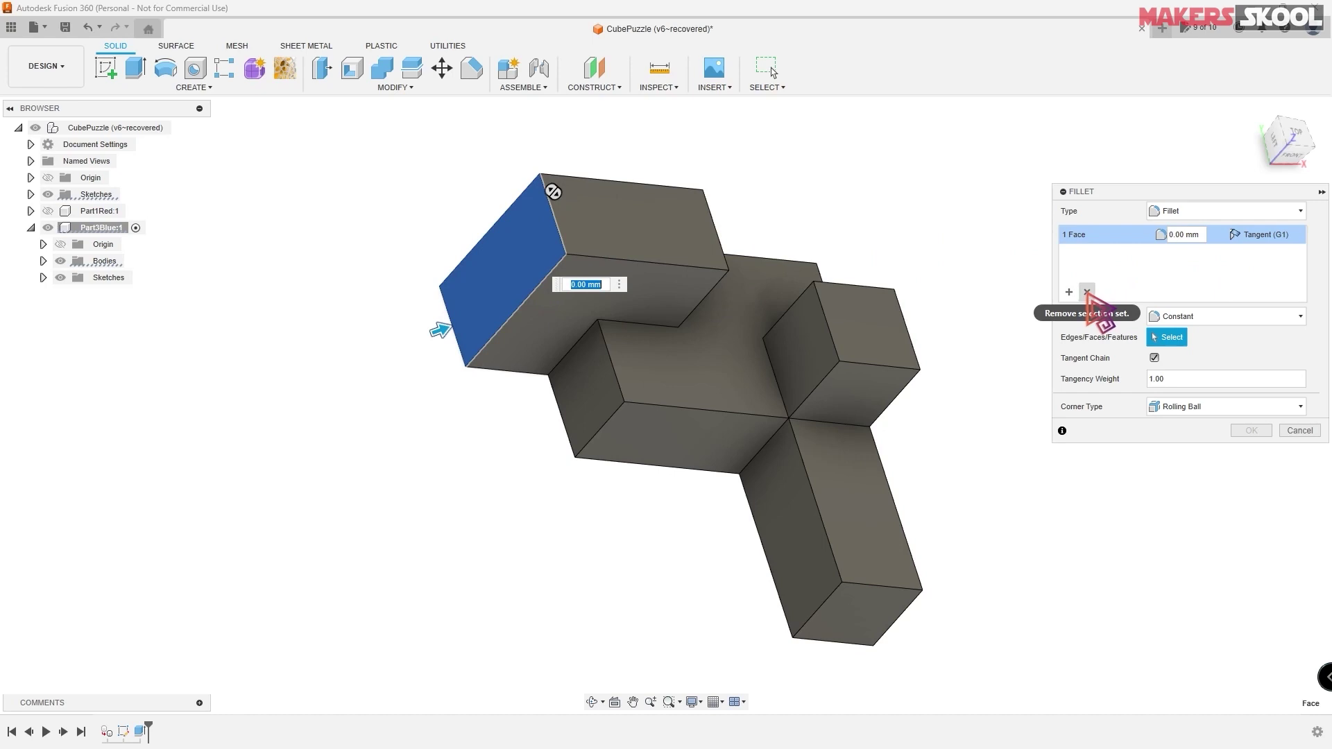
{"action": "left_click", "coordinate": [1087, 292]}
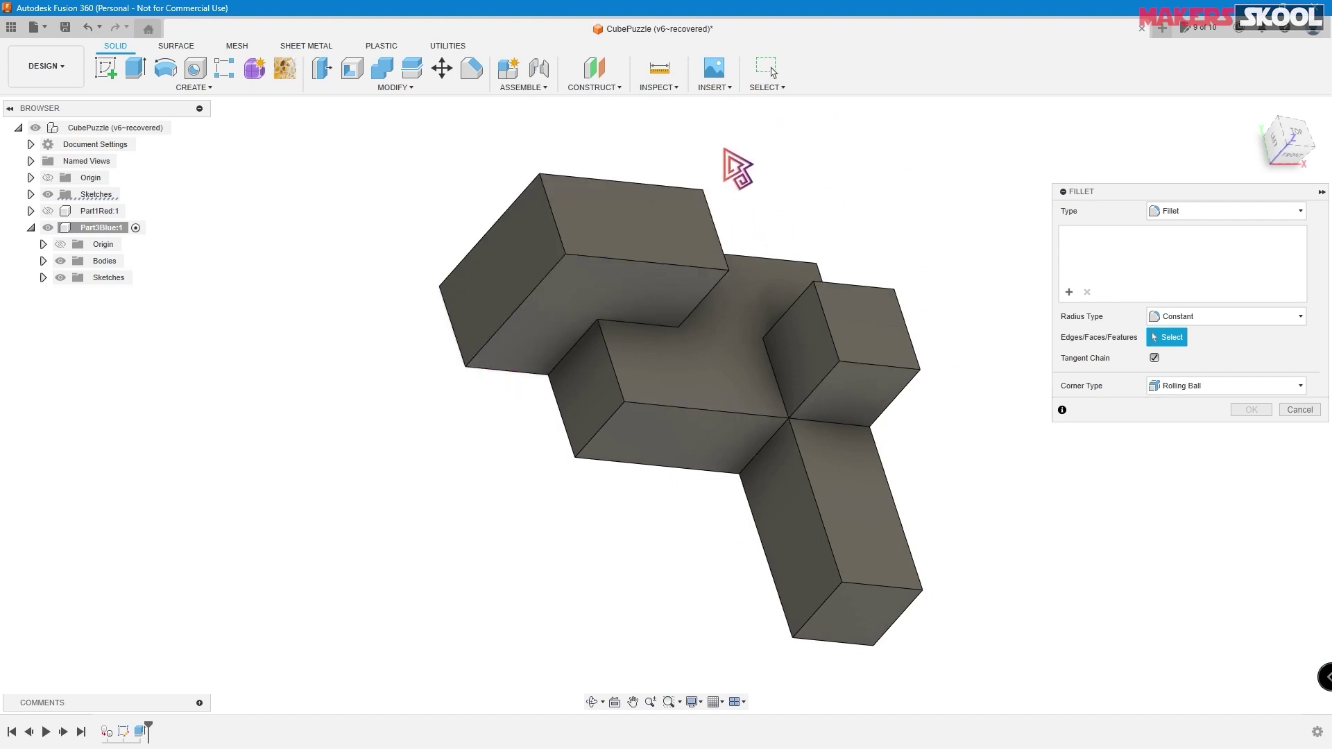
{"action": "left_click", "coordinate": [767, 88]}
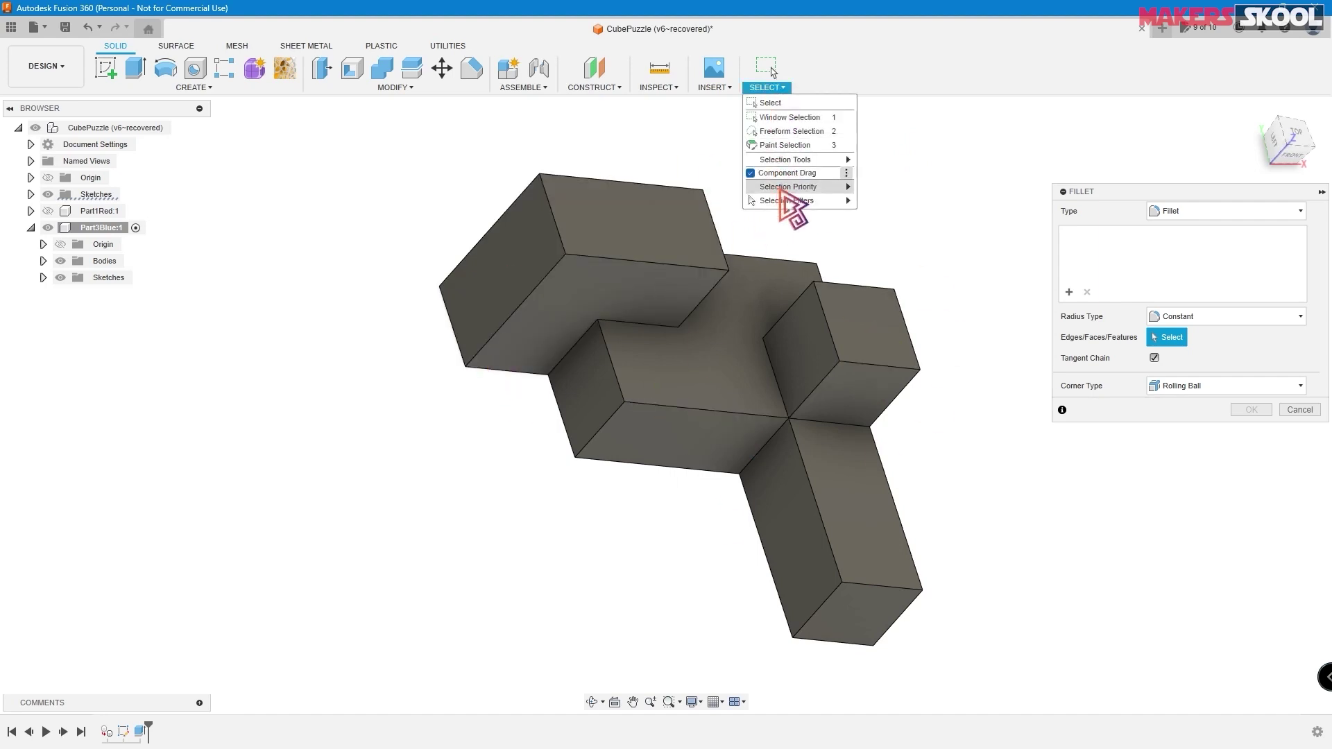
{"action": "mouse_move", "coordinate": [833, 203]}
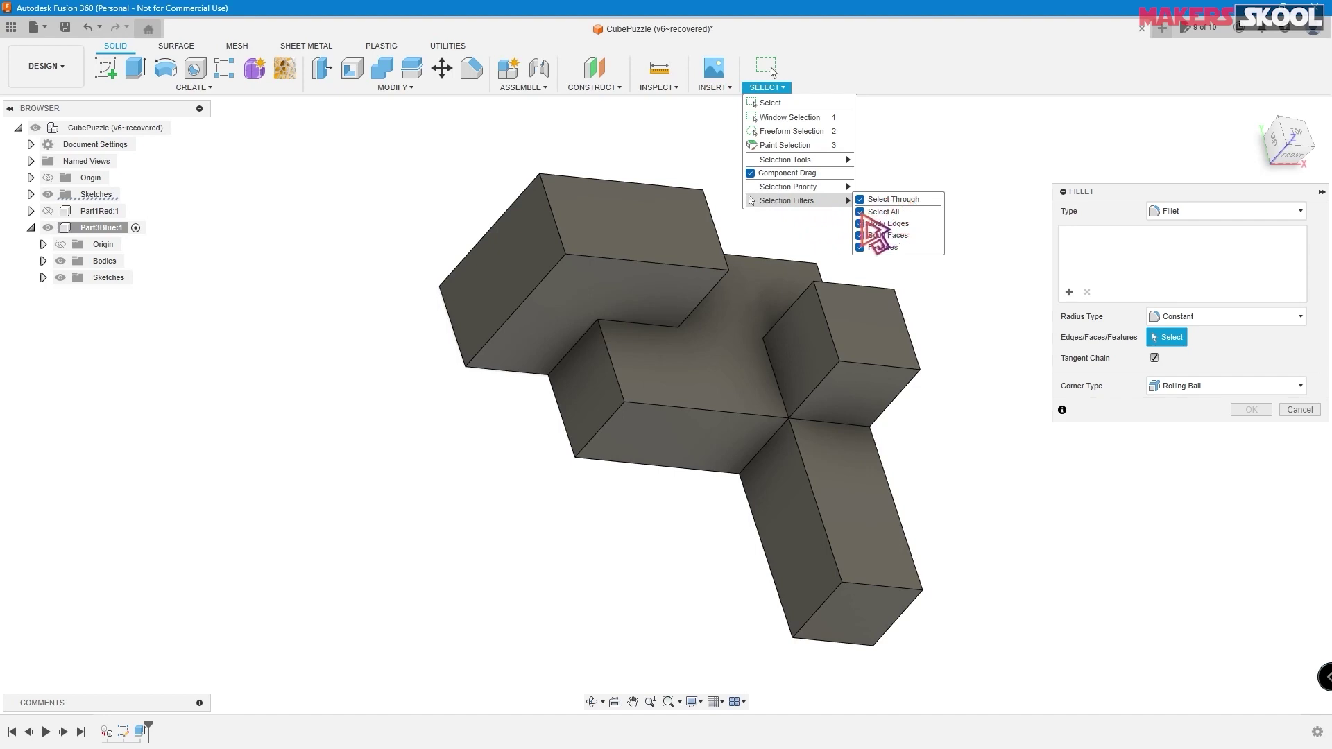
{"action": "left_click", "coordinate": [861, 213]}
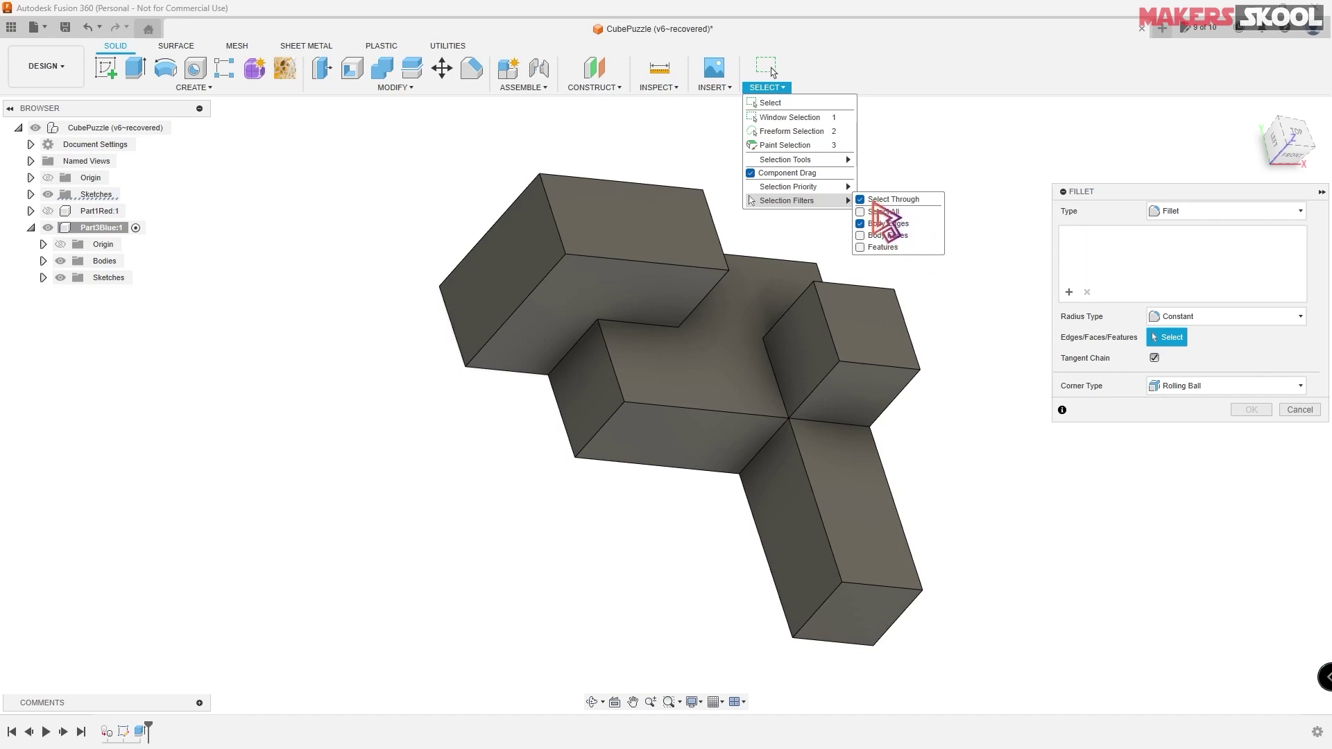
{"action": "left_click", "coordinate": [375, 161]}
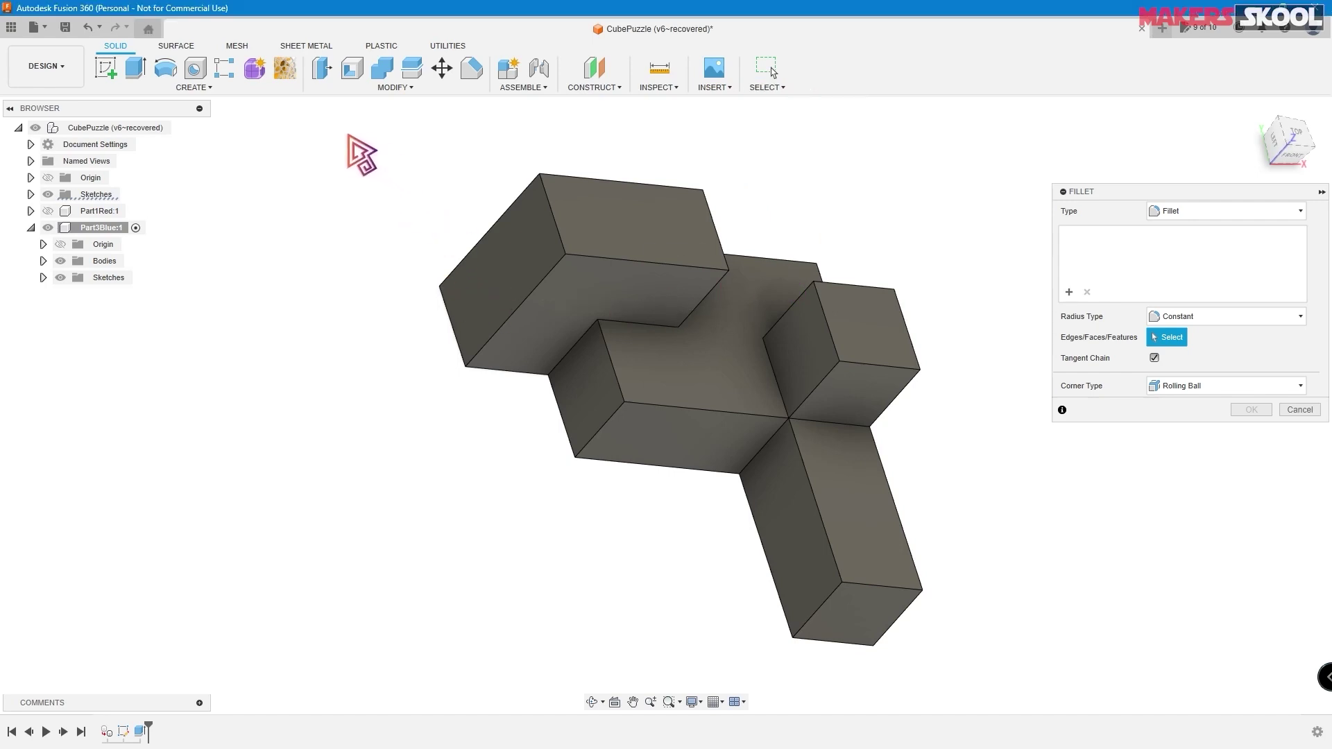
- Window-select all 42 edges of the part and round them with a 1 mm fillet
{"action": "left_click_drag", "start_coordinate": [324, 129], "coordinate": [954, 674]}
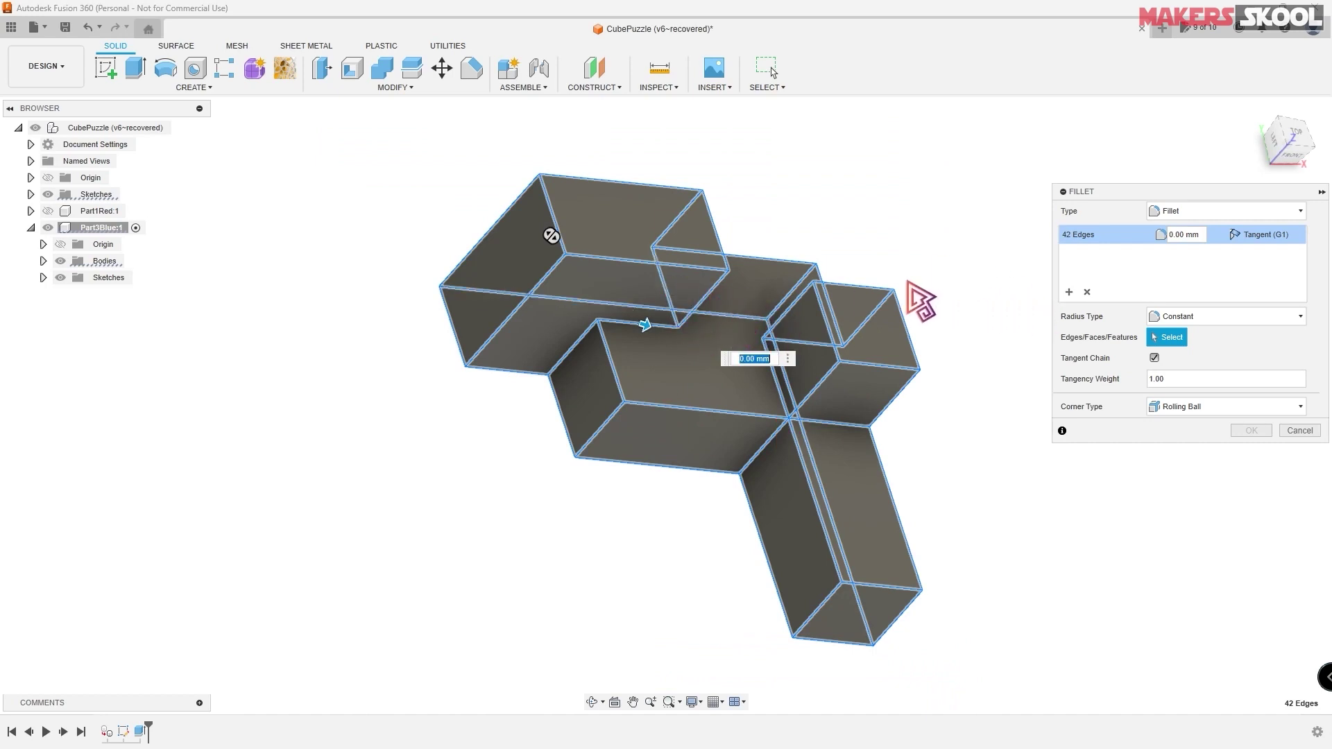
{"action": "type", "text": "1"}
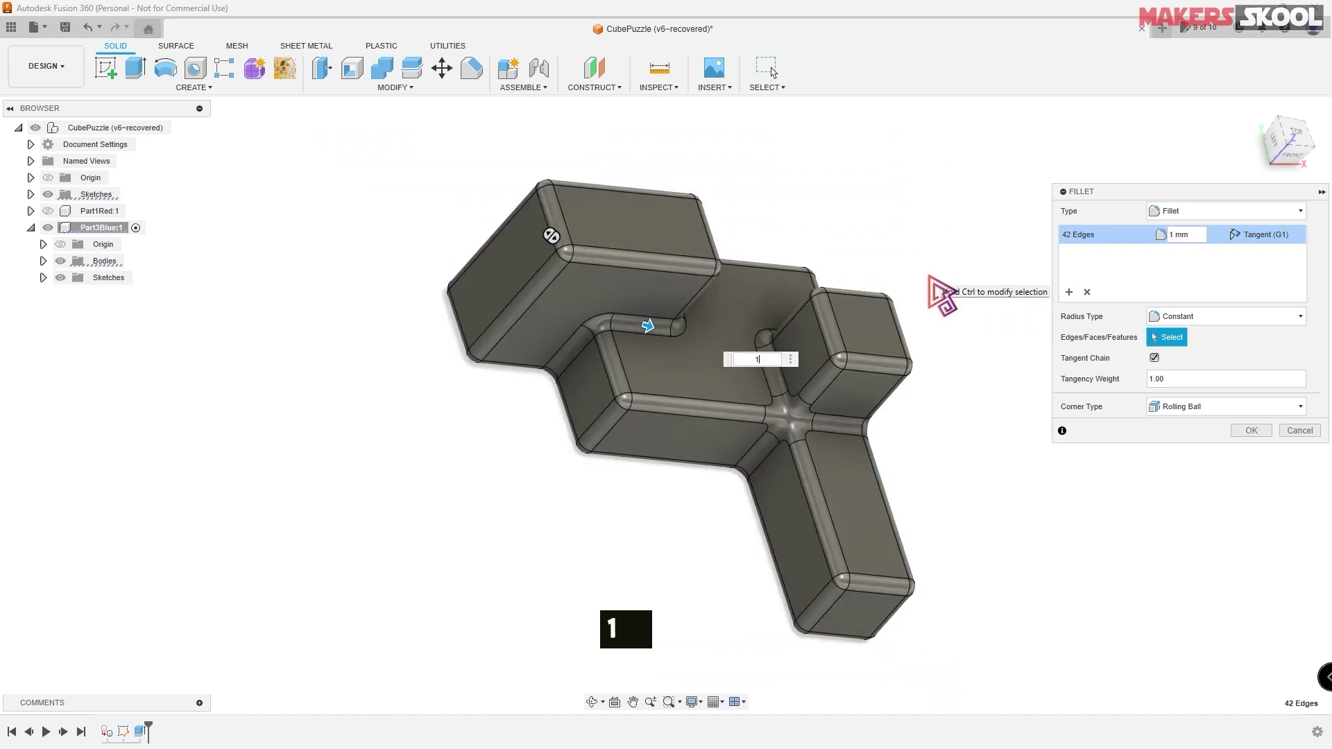
{"action": "key", "text": "Return"}
{"action": "middle_click_drag", "start_coordinate": [929, 275], "coordinate": [940, 304], "text": "shift"}
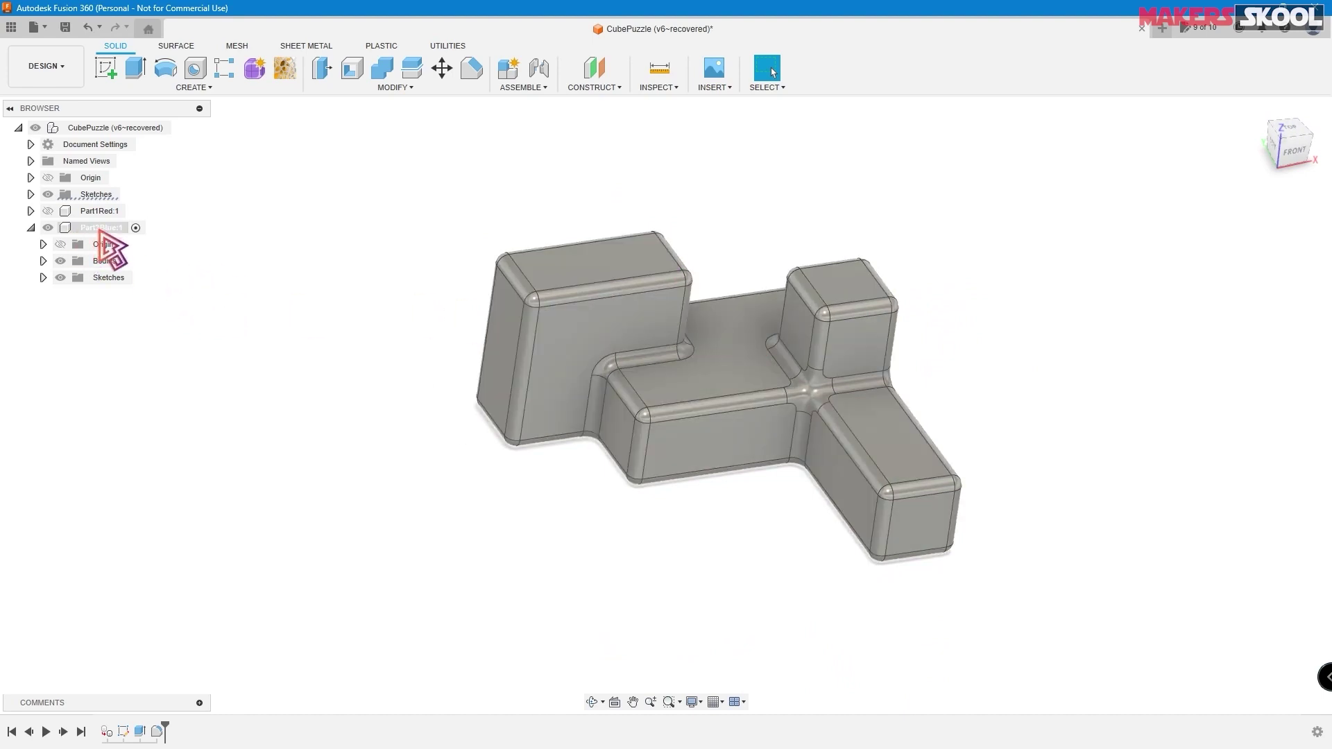
- Favorite the ABS (White) plastic appearance and apply it to the Part3Blue body
{"action": "right_click", "coordinate": [105, 228]}
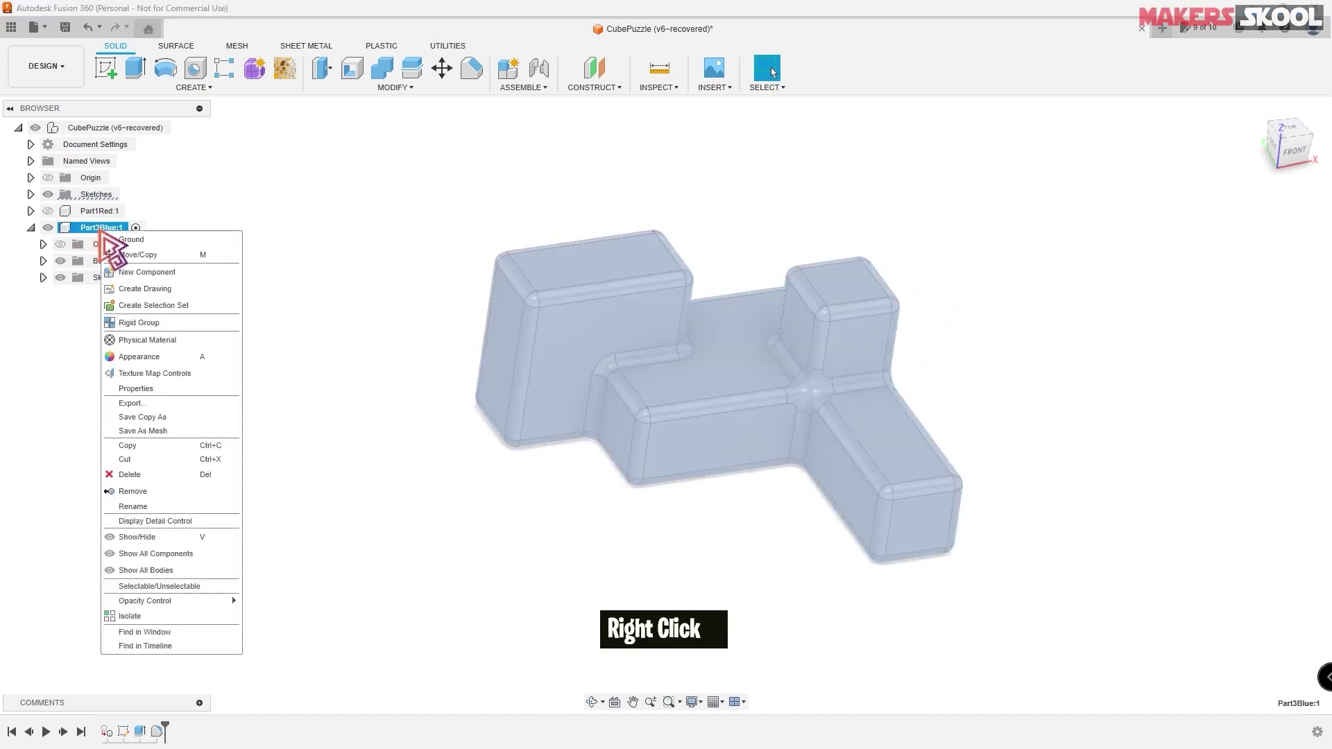
{"action": "left_click", "coordinate": [156, 356]}
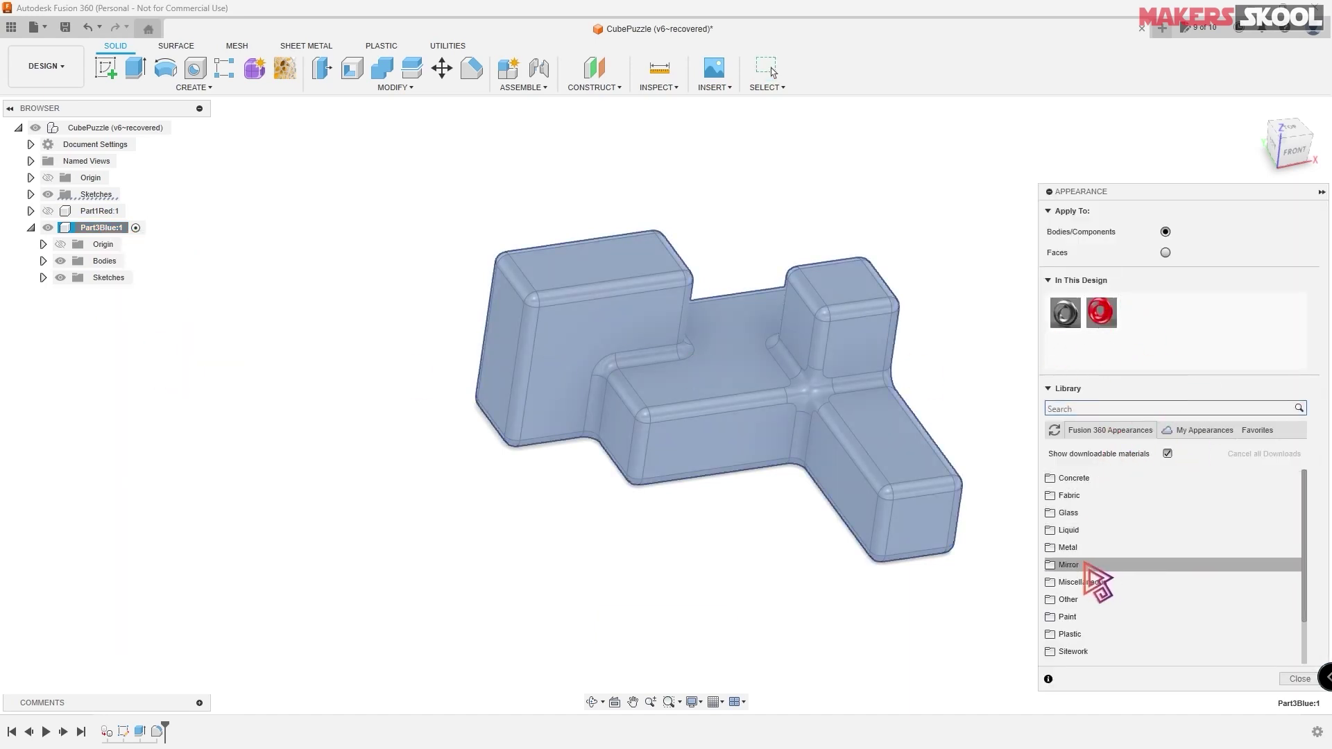
{"action": "scroll", "coordinate": [1089, 624], "scroll_direction": "down", "scroll_amount": 1}
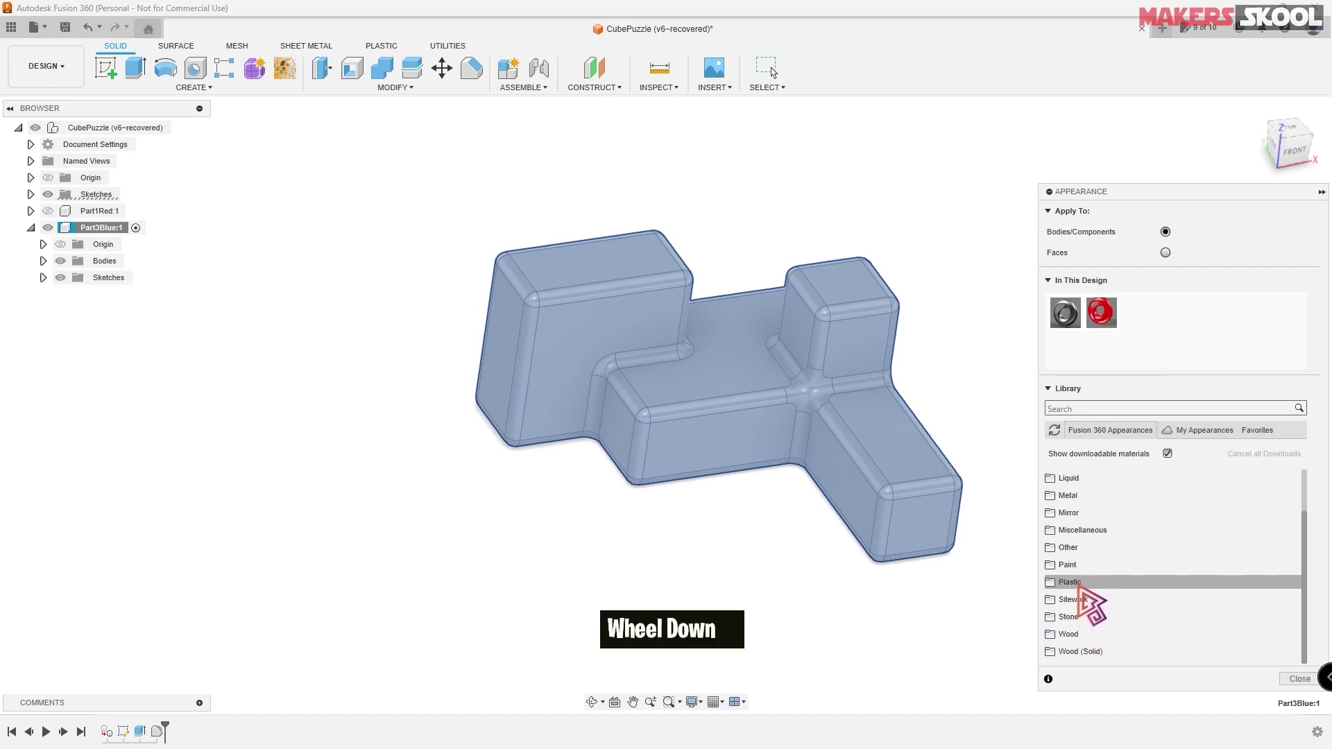
{"action": "left_click", "coordinate": [1079, 586]}
{"action": "scroll", "coordinate": [1103, 569], "scroll_direction": "down", "scroll_amount": 1}
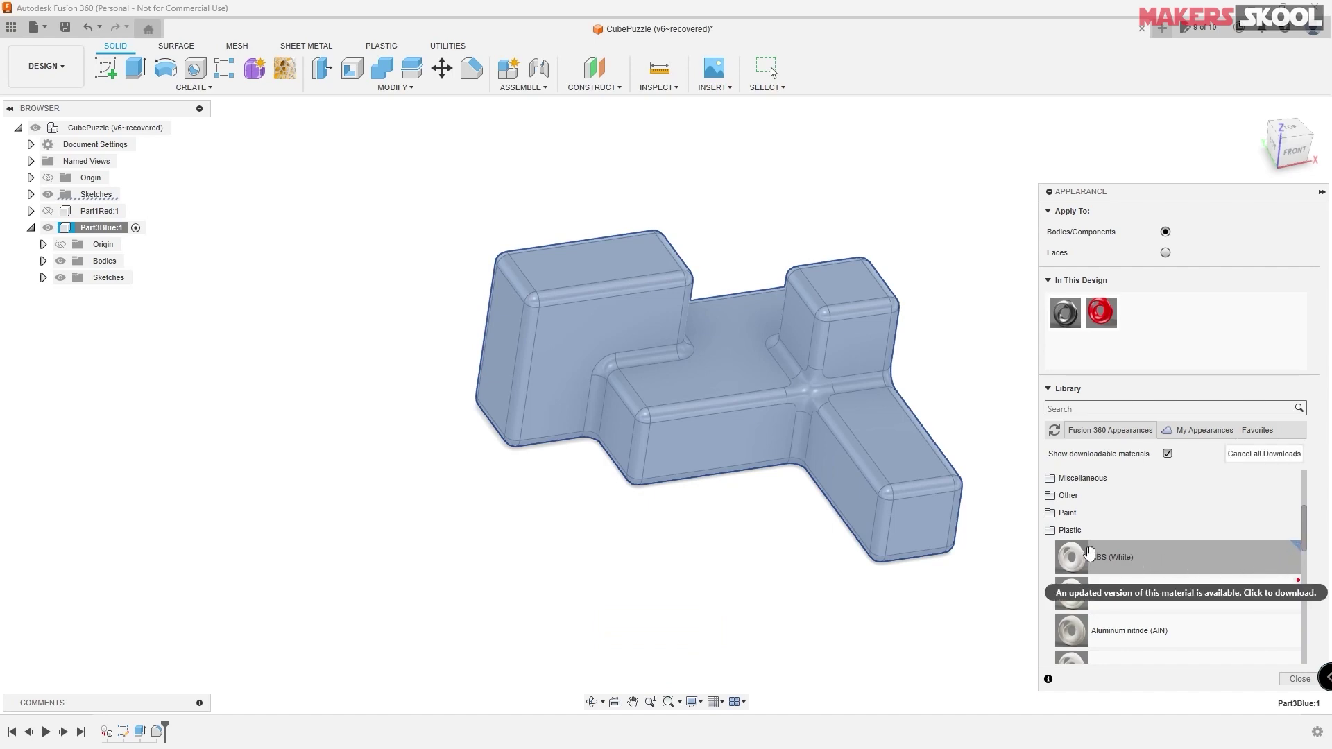
{"action": "right_click", "coordinate": [1123, 559]}
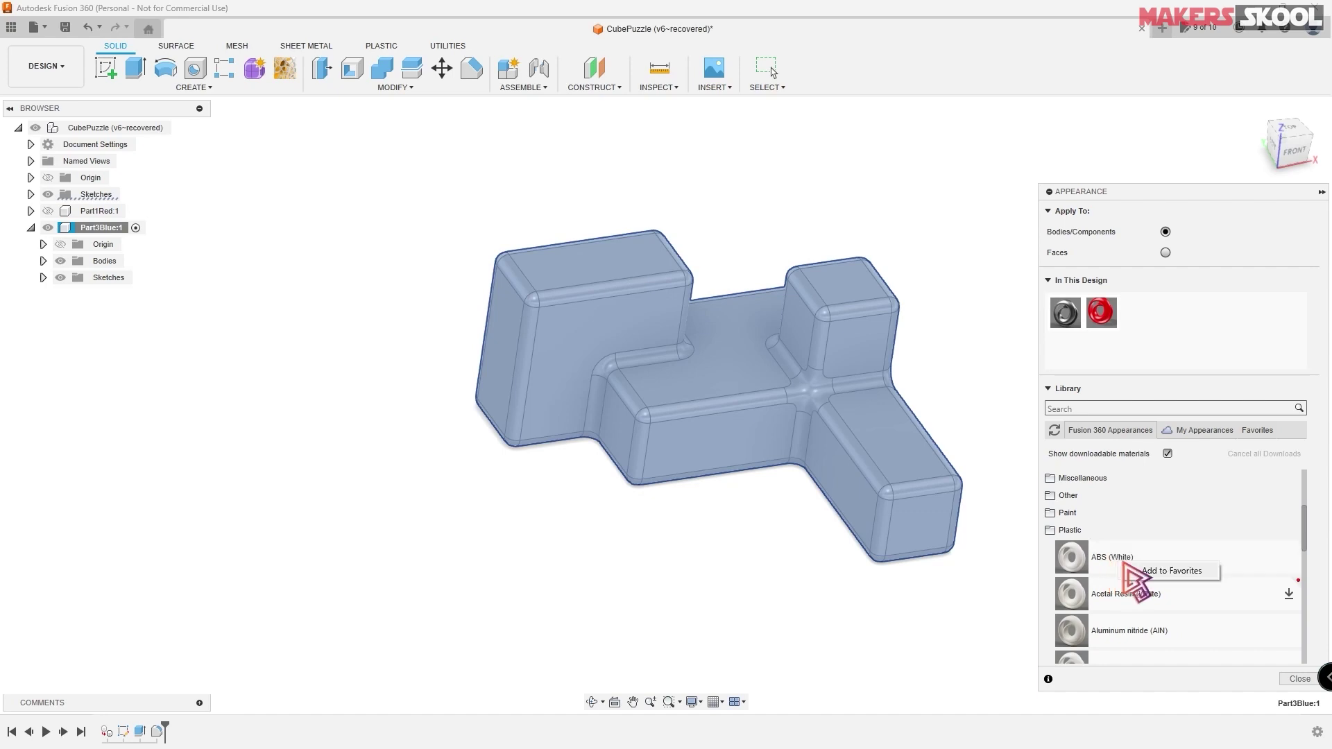
{"action": "left_click", "coordinate": [1171, 570]}
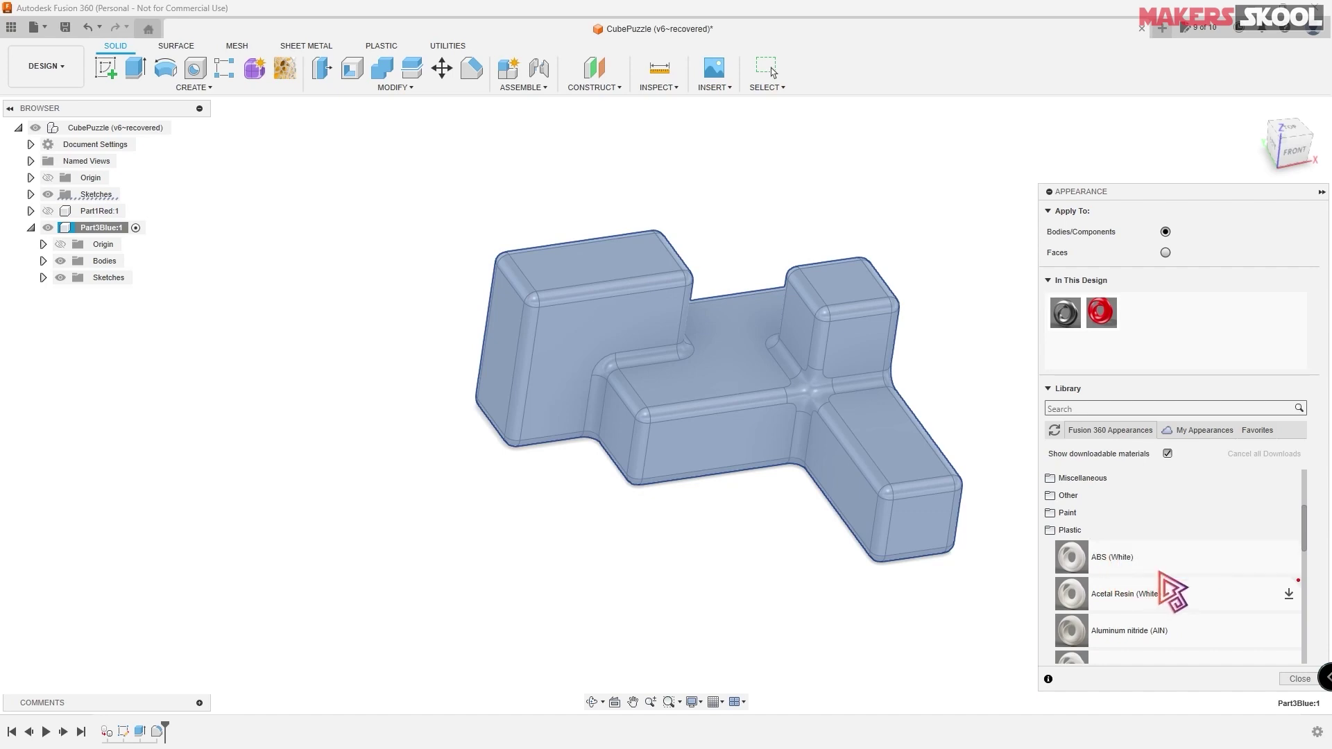
{"action": "left_click", "coordinate": [1257, 432]}
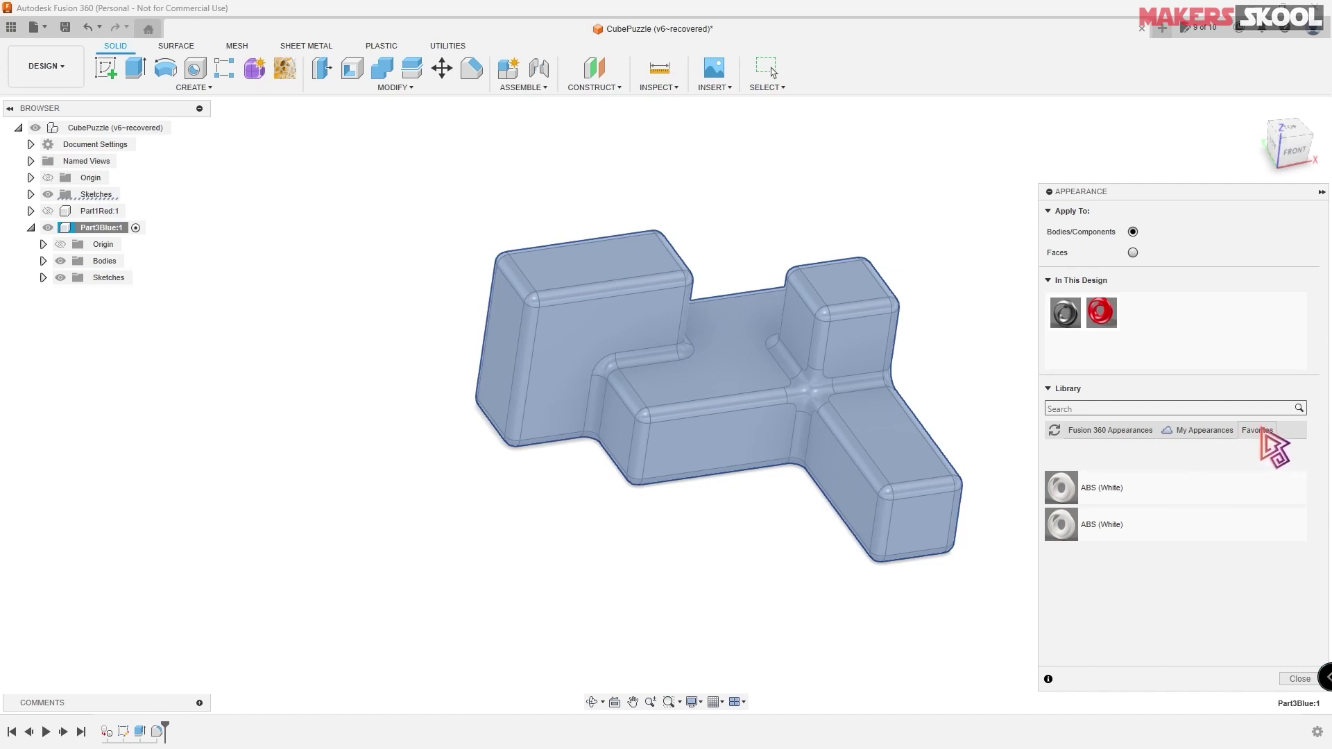
{"action": "left_click_drag", "start_coordinate": [1115, 504], "coordinate": [714, 369]}
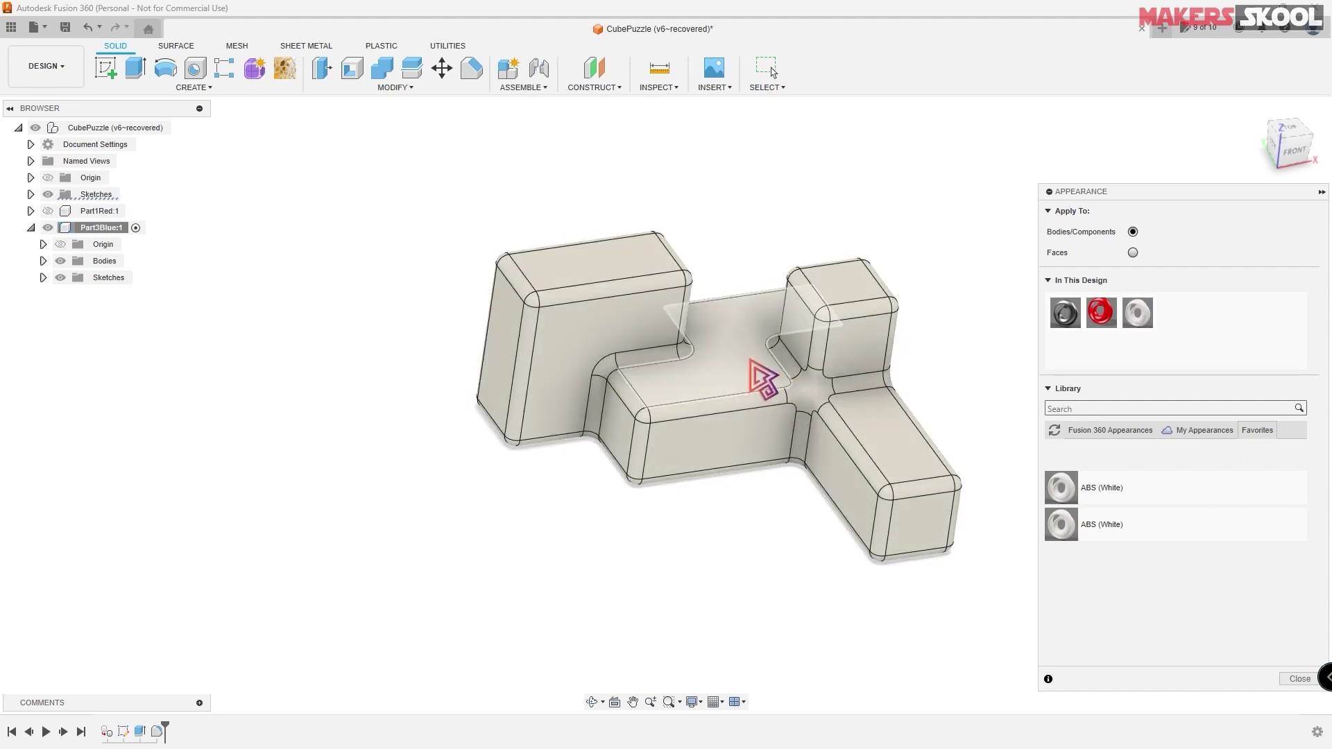
- Recolour the ABS appearance to deep blue and close the appearance settings
{"action": "right_click", "coordinate": [1141, 319]}
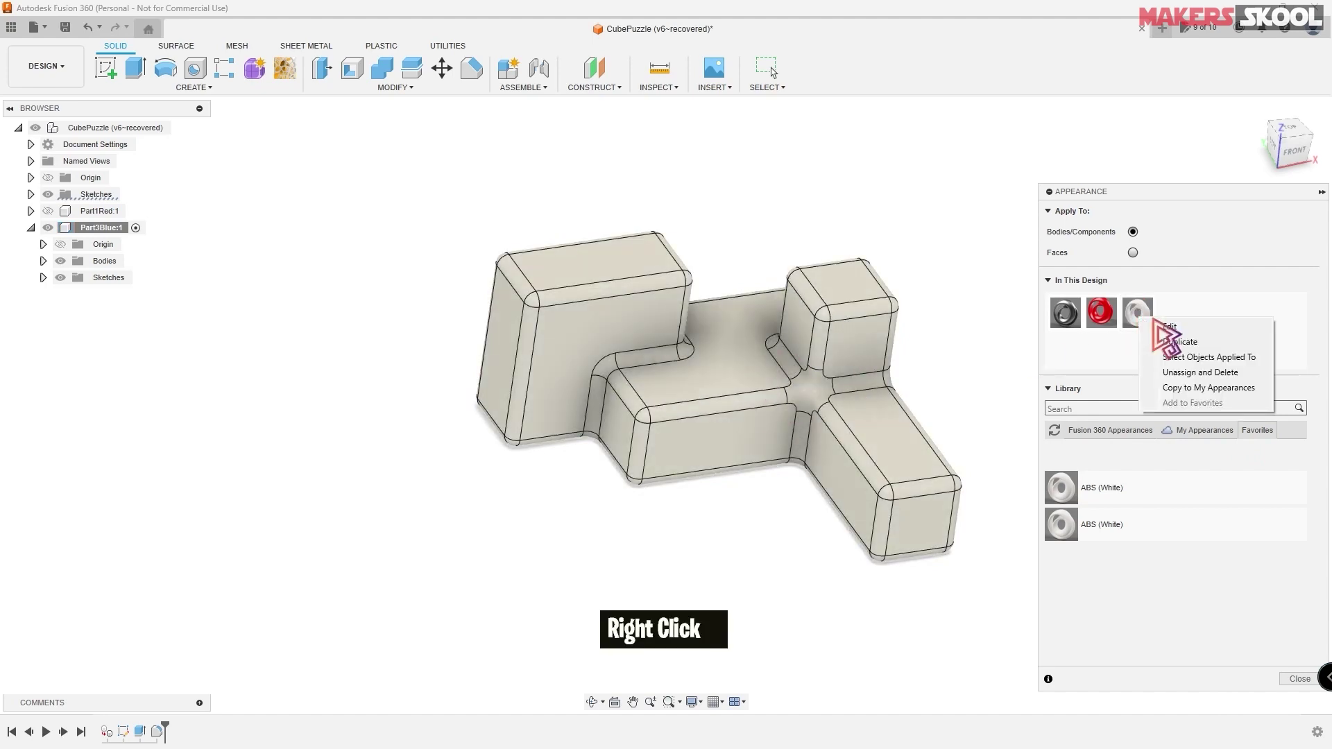
{"action": "left_click", "coordinate": [1185, 329]}
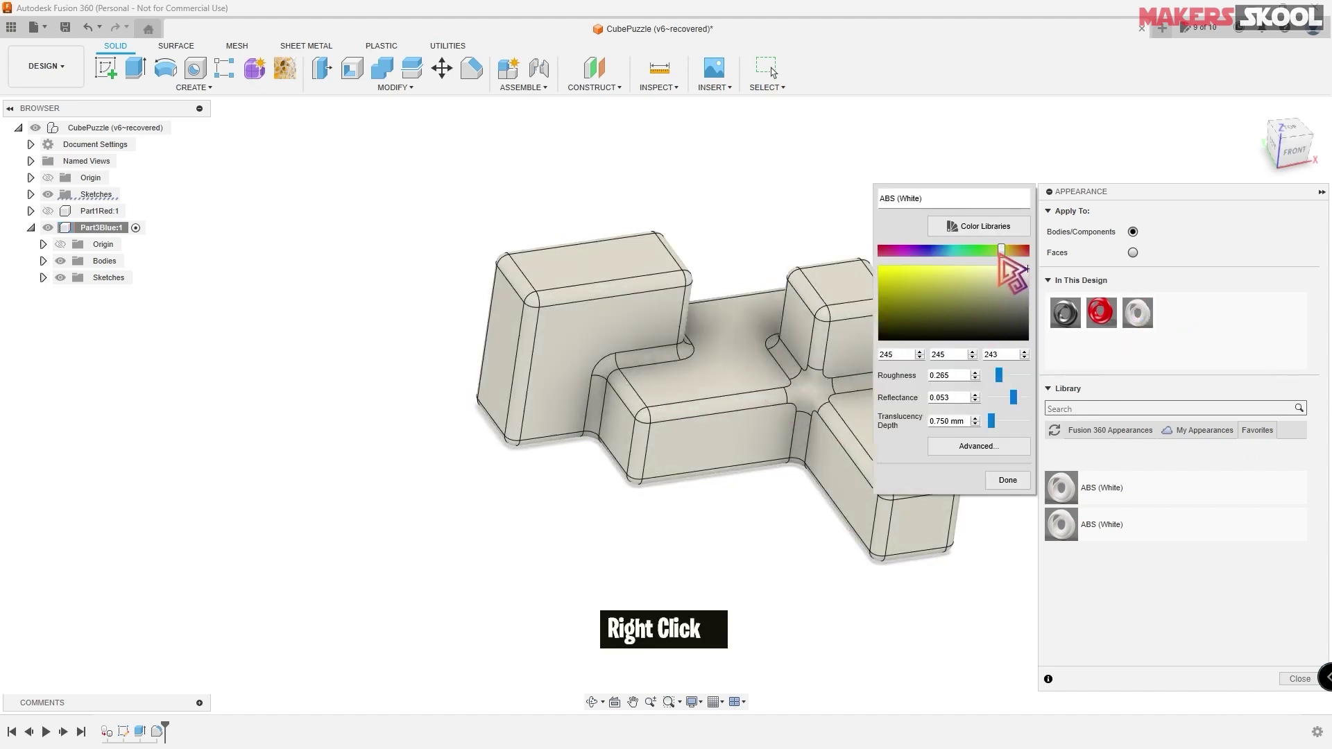
{"action": "left_click_drag", "start_coordinate": [1002, 251], "coordinate": [930, 254]}
{"action": "left_click", "coordinate": [895, 274]}
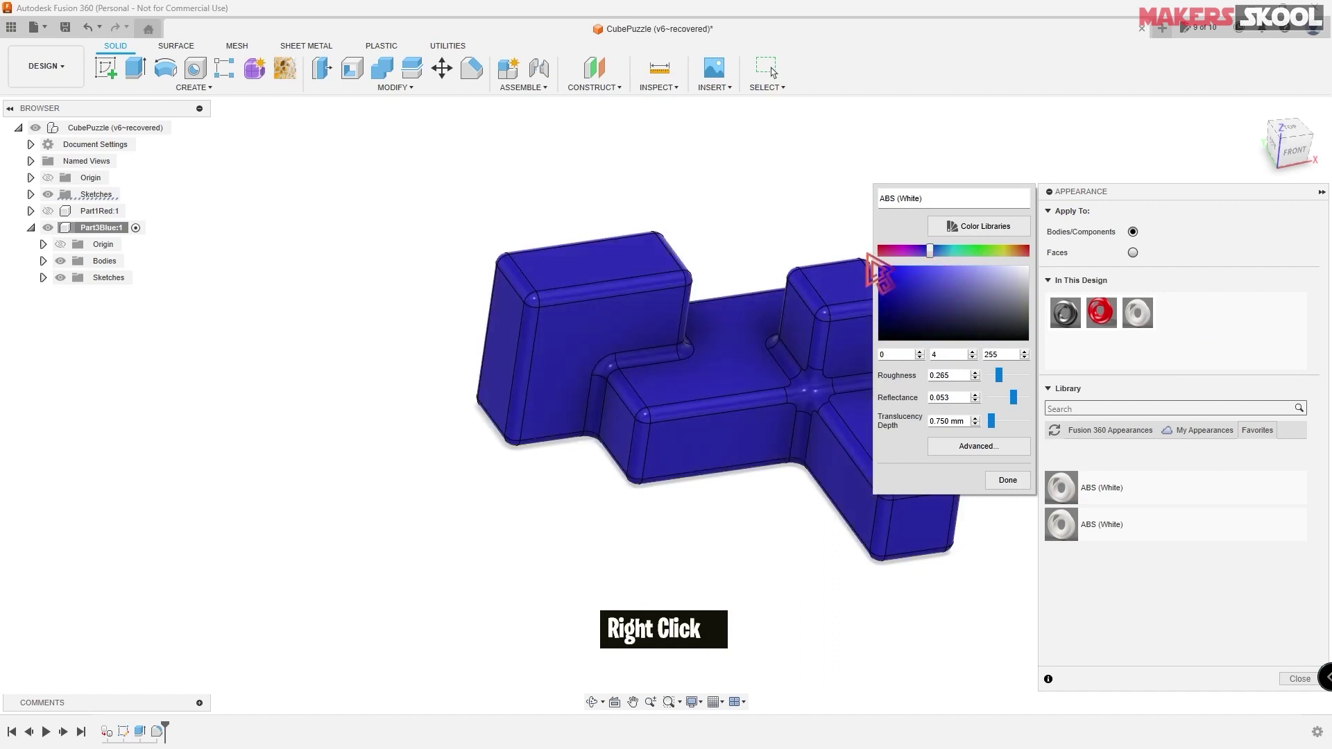
{"action": "left_click", "coordinate": [1013, 482]}
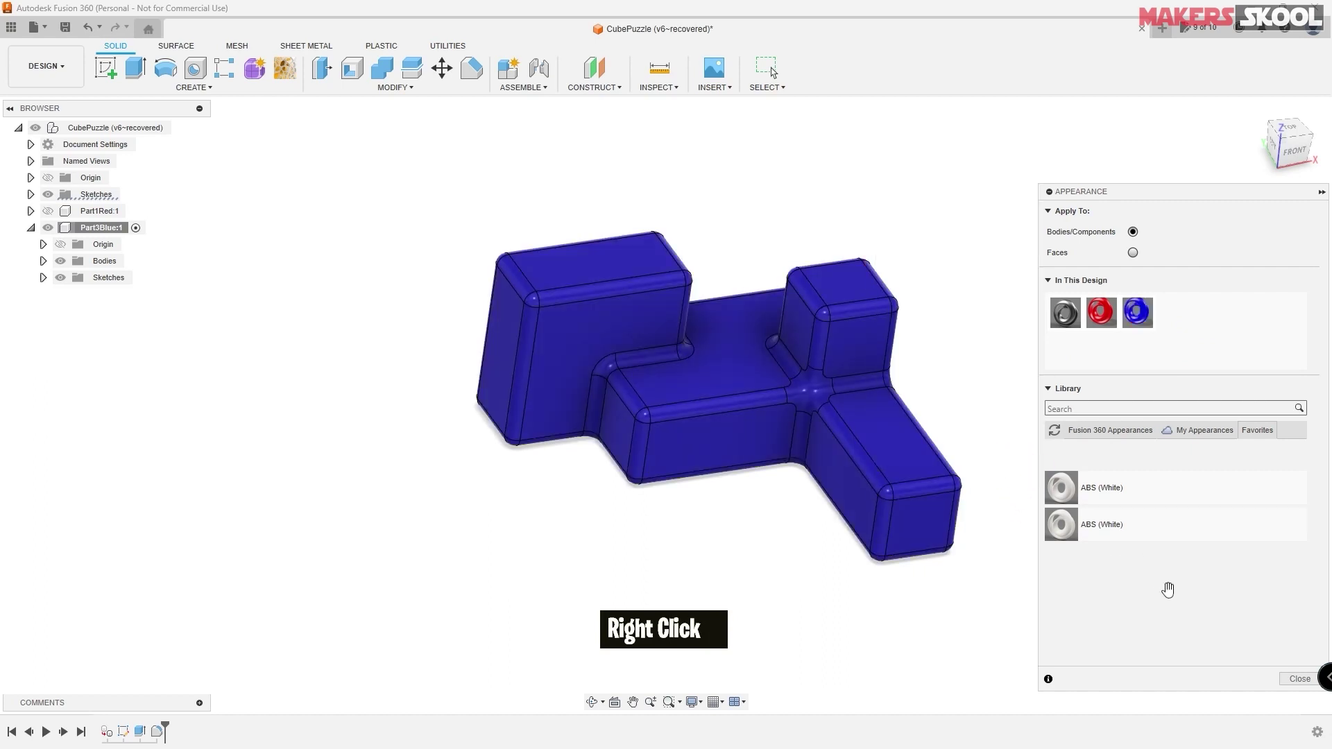
{"action": "left_click", "coordinate": [1299, 679]}
{"action": "middle_click_drag", "start_coordinate": [968, 410], "coordinate": [251, 104], "text": "shift"}
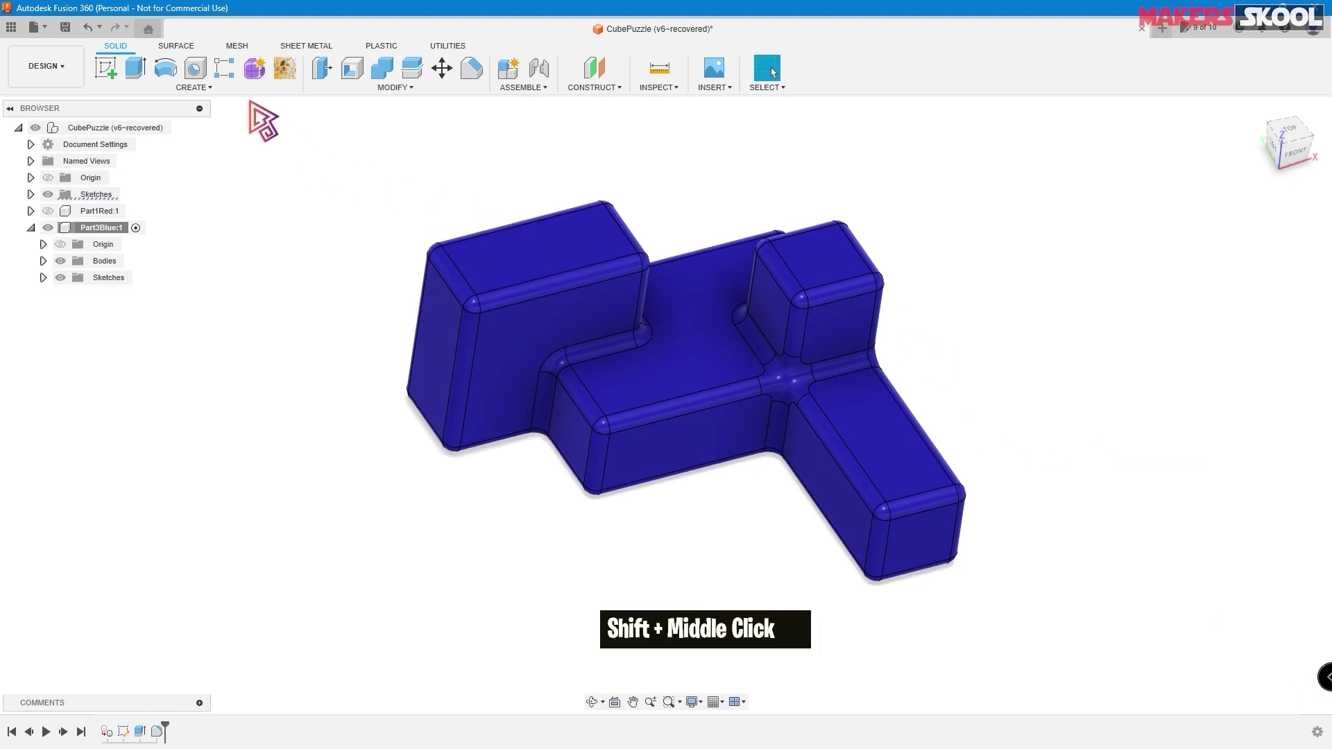
- Save the design as a new version with the default 'User Saved' description
{"action": "left_click", "coordinate": [64, 27]}
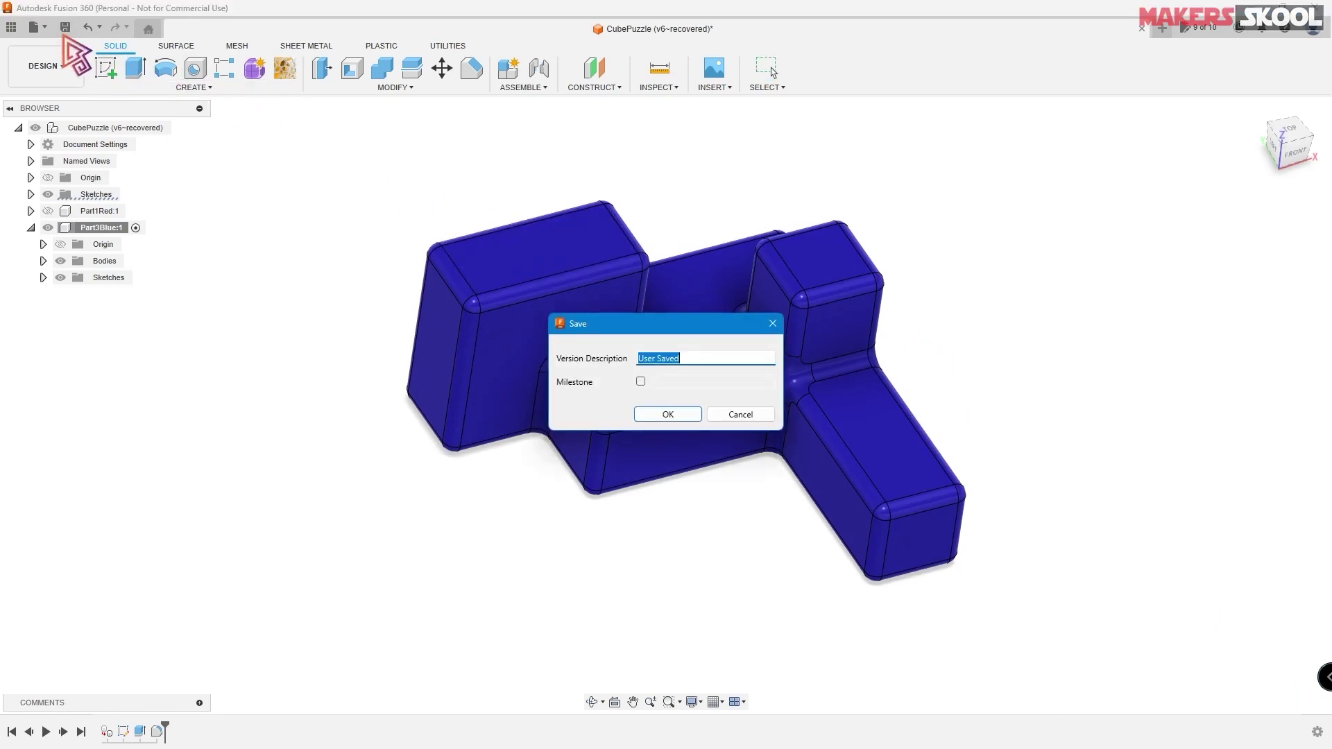
{"action": "left_click", "coordinate": [667, 415]}
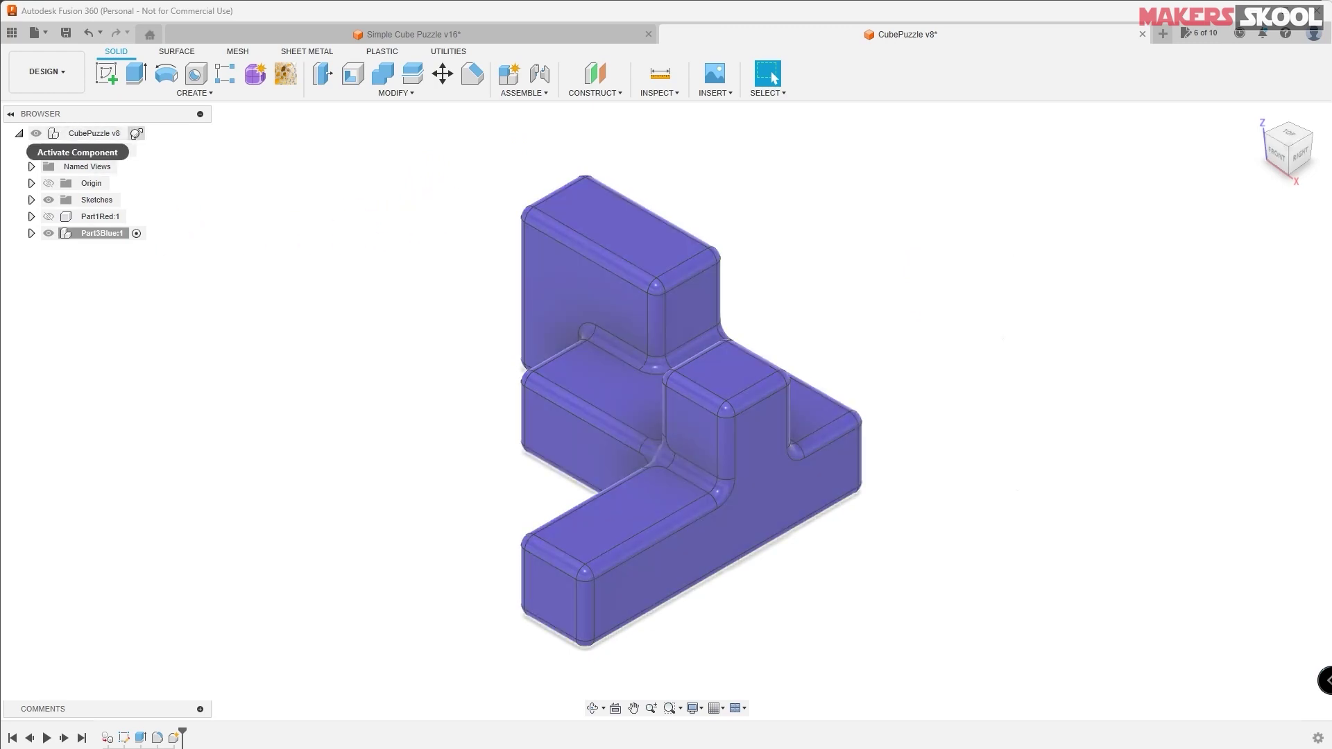
- Activate the CubePuzzle root and create a new component named PArt2Orange
{"action": "left_click", "coordinate": [135, 132]}
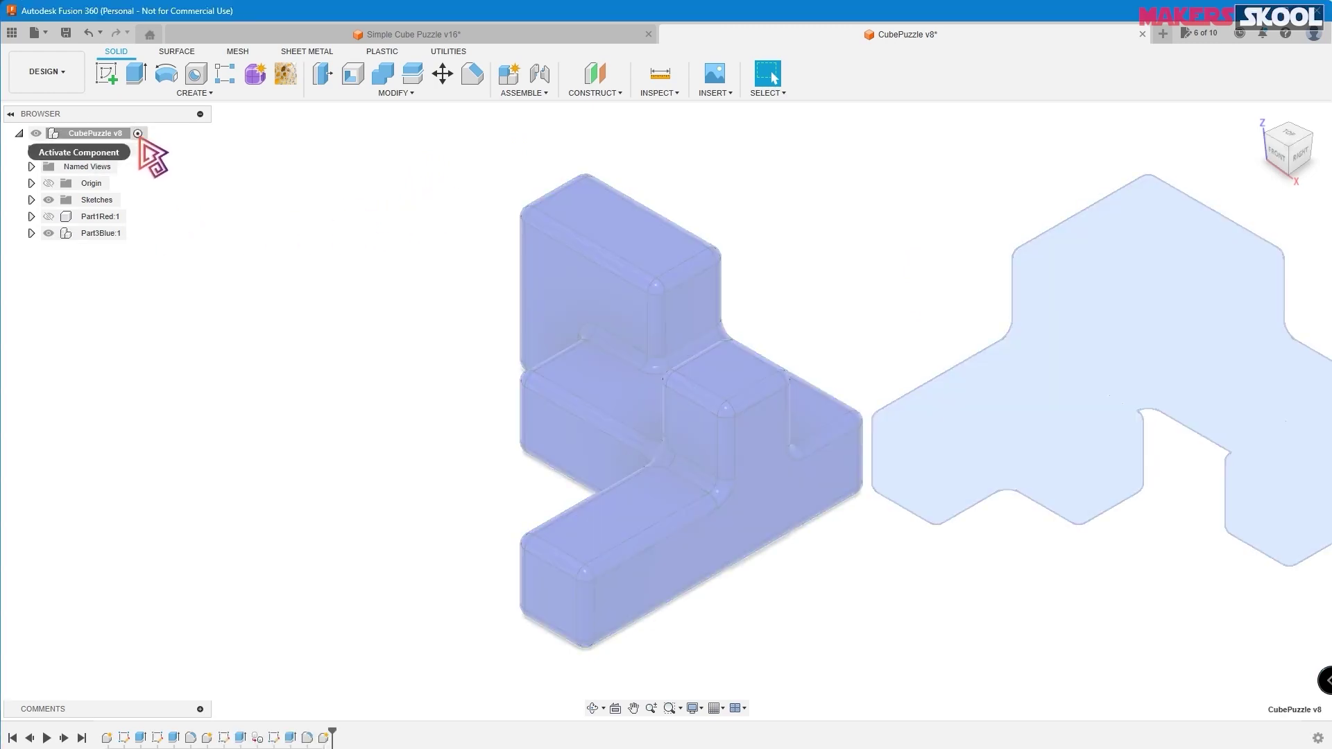
{"action": "left_click", "coordinate": [510, 74]}
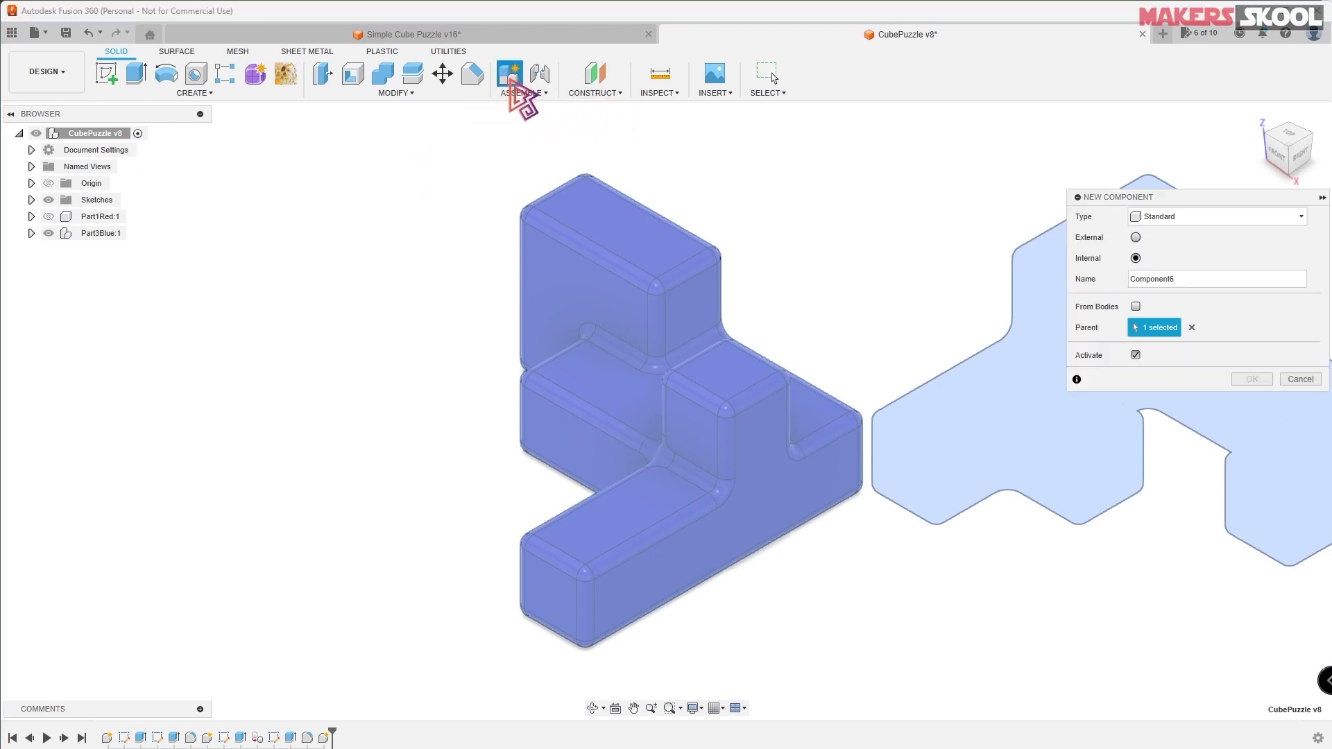
{"action": "left_click_drag", "start_coordinate": [1188, 282], "coordinate": [1104, 292]}
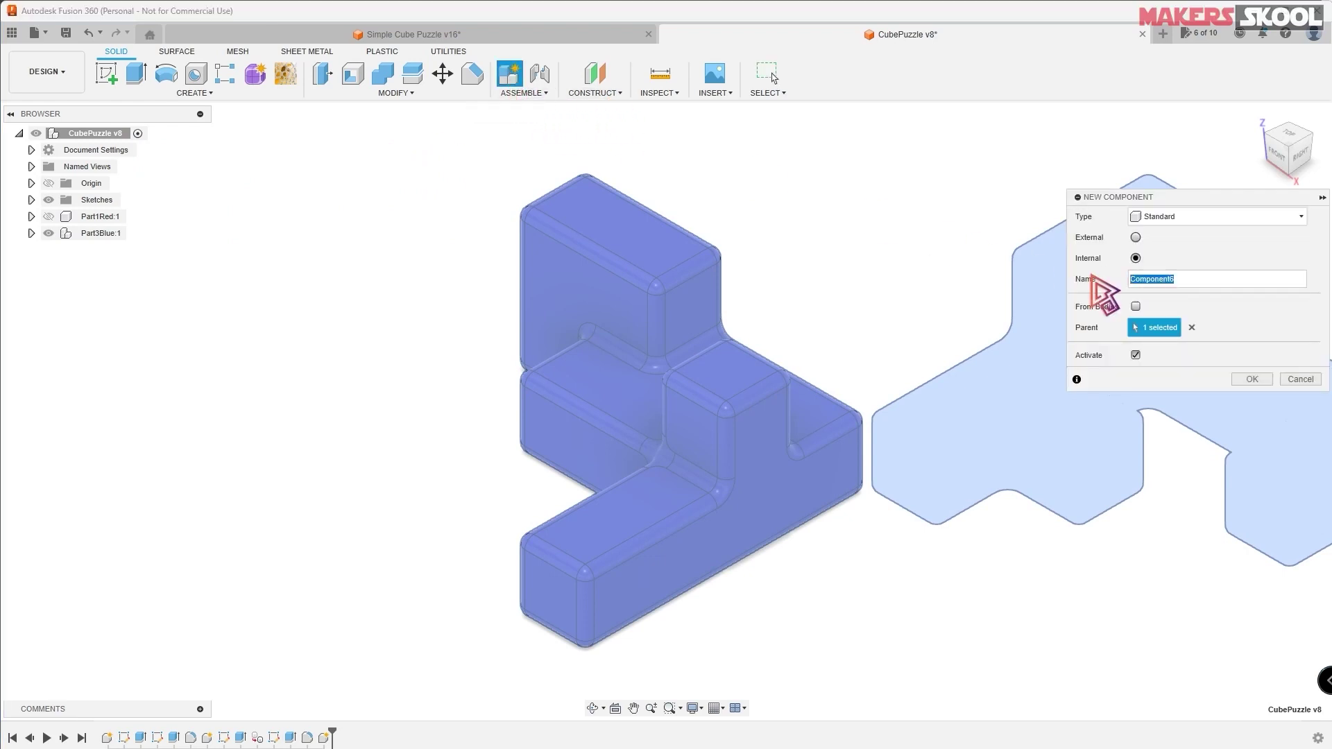
{"action": "type", "text": "PArt2Orange"}
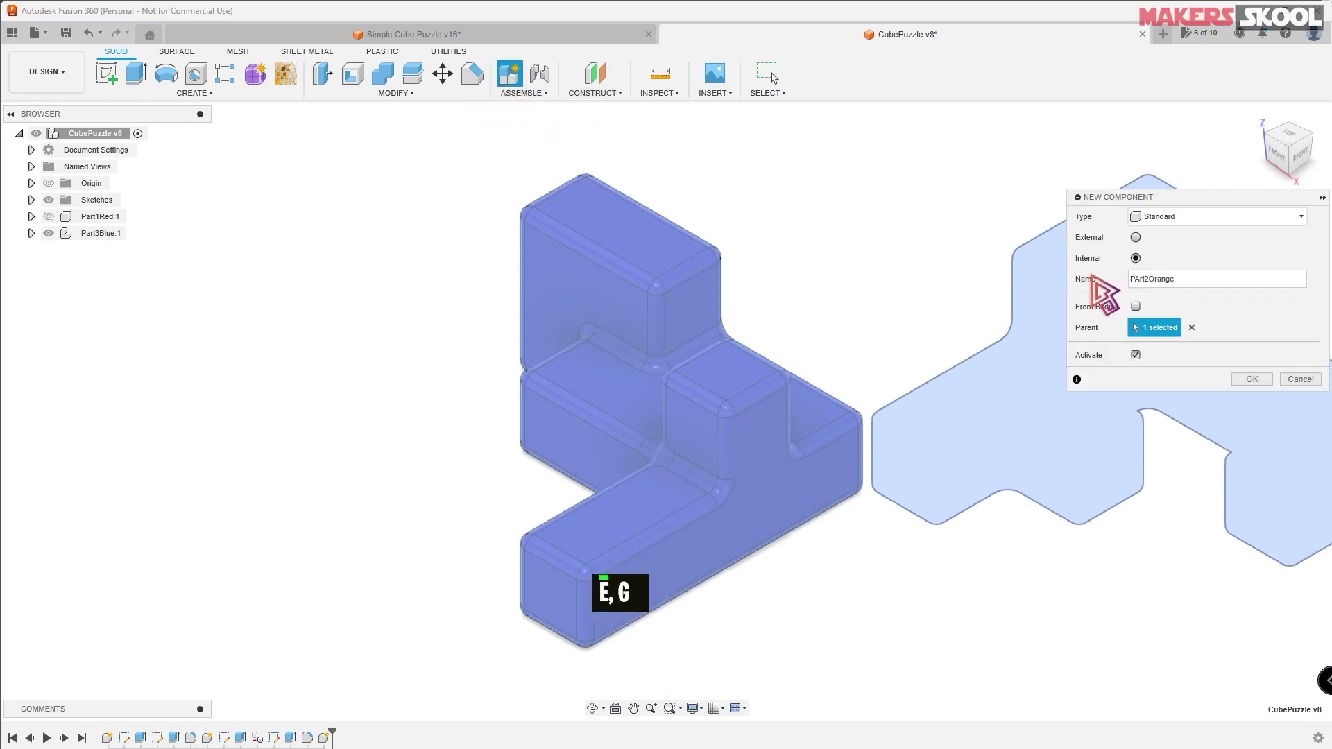
{"action": "key", "text": "Return"}
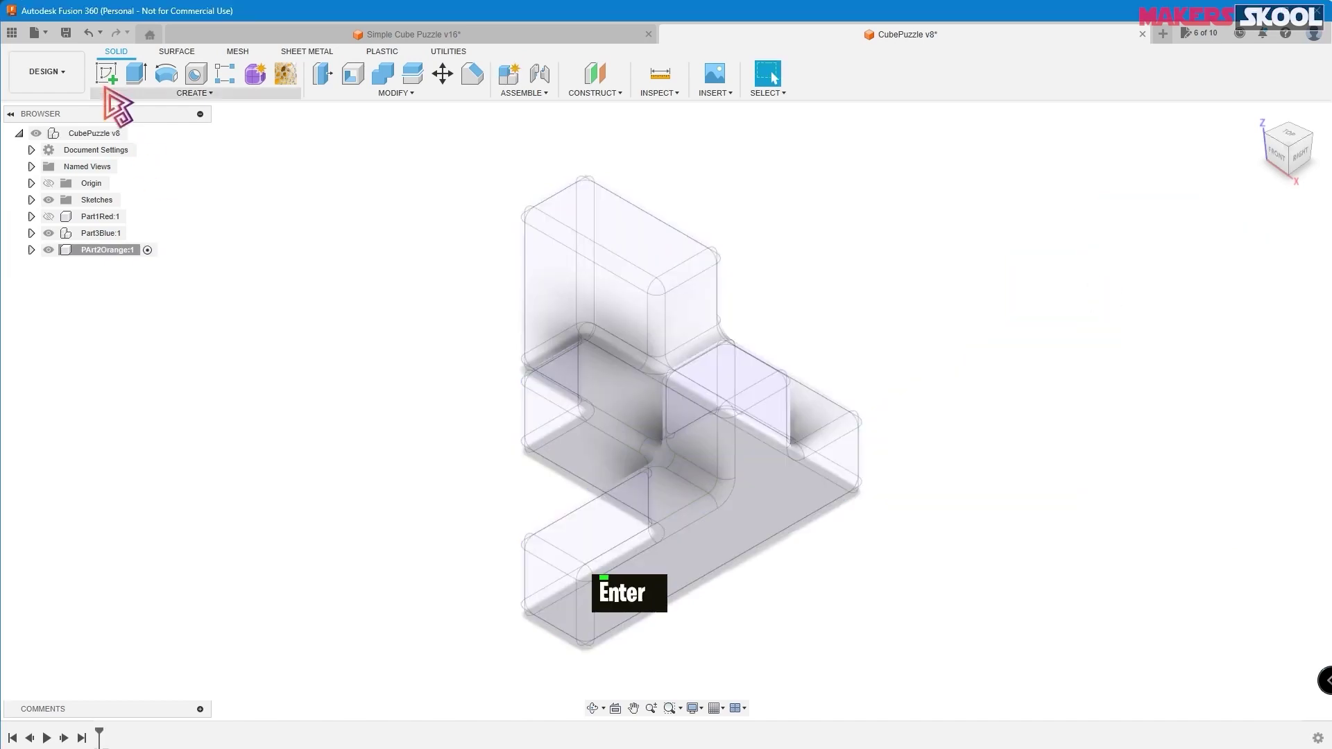
- Start a sketch on the XY ground plane, hide Part3Blue, and check the Part 2 Orange drawing
{"action": "left_click", "coordinate": [107, 73]}
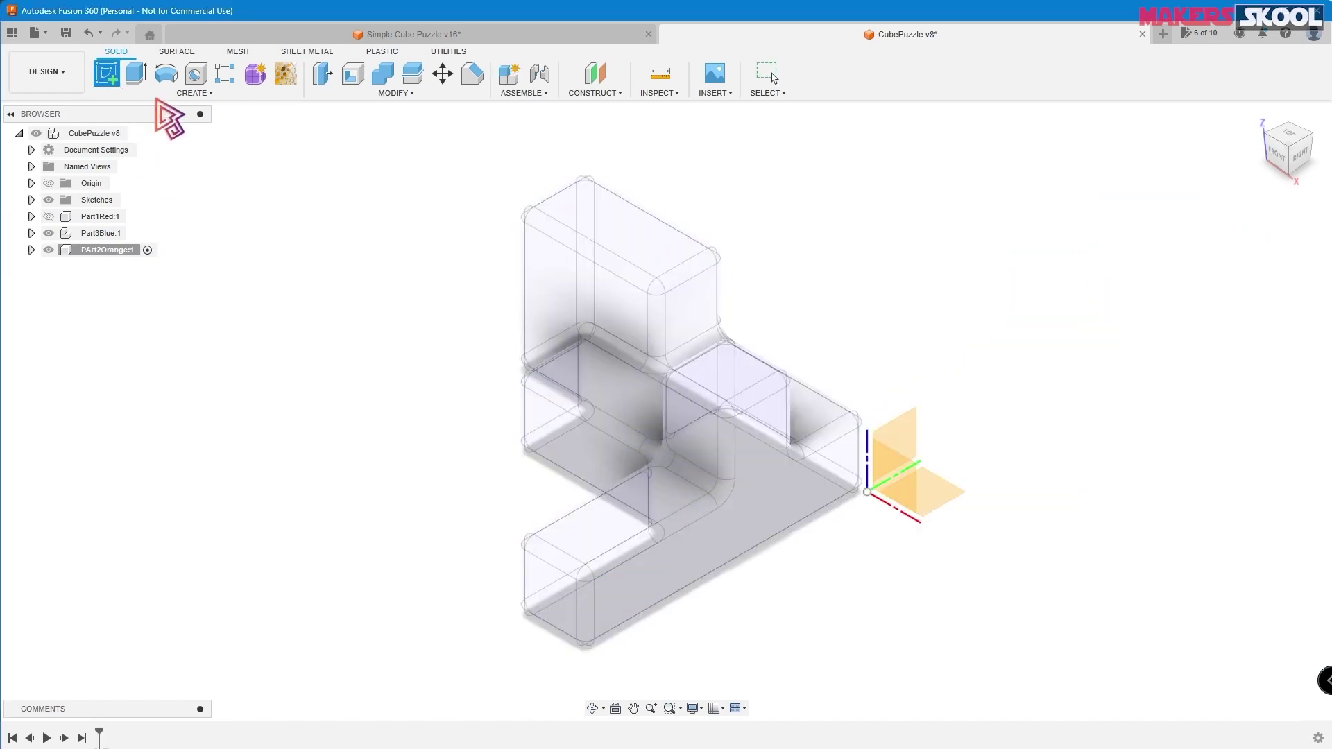
{"action": "left_click", "coordinate": [945, 498]}
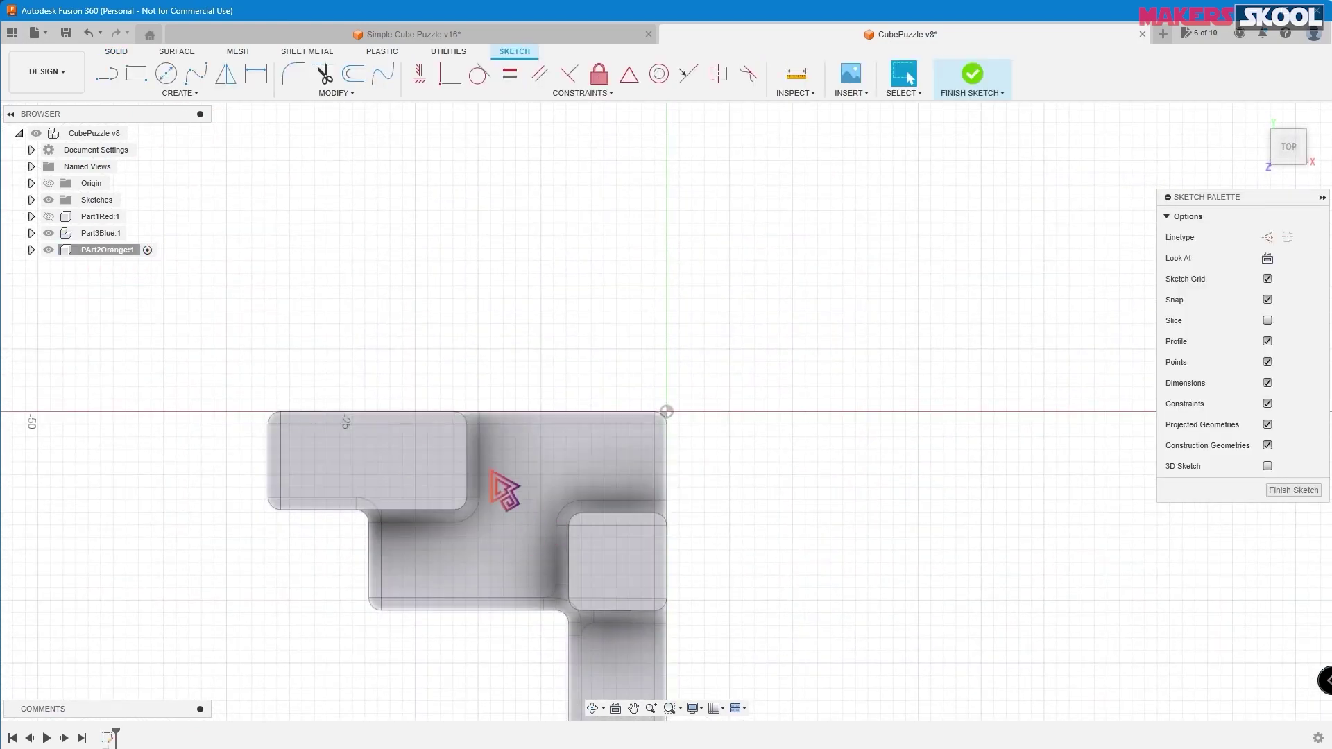
{"action": "left_click", "coordinate": [48, 236]}
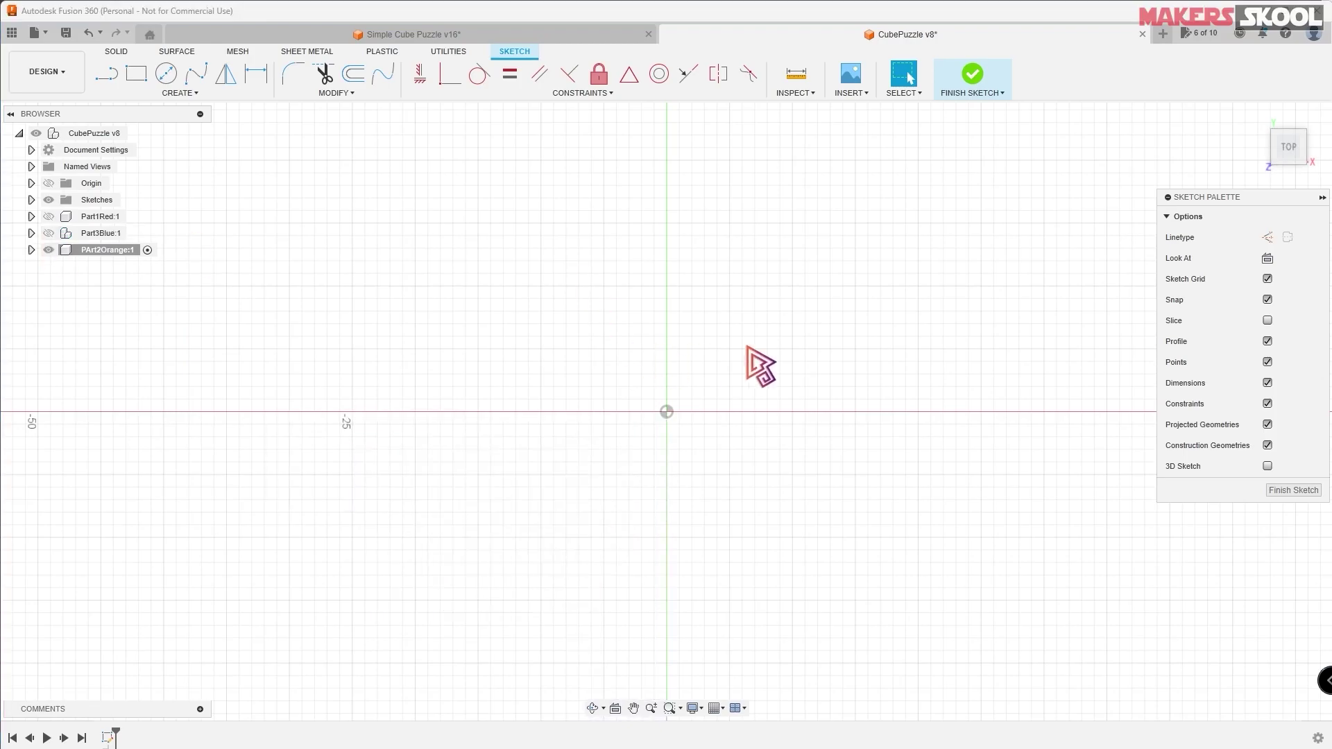
{"action": "key", "text": "alt+Tab"}
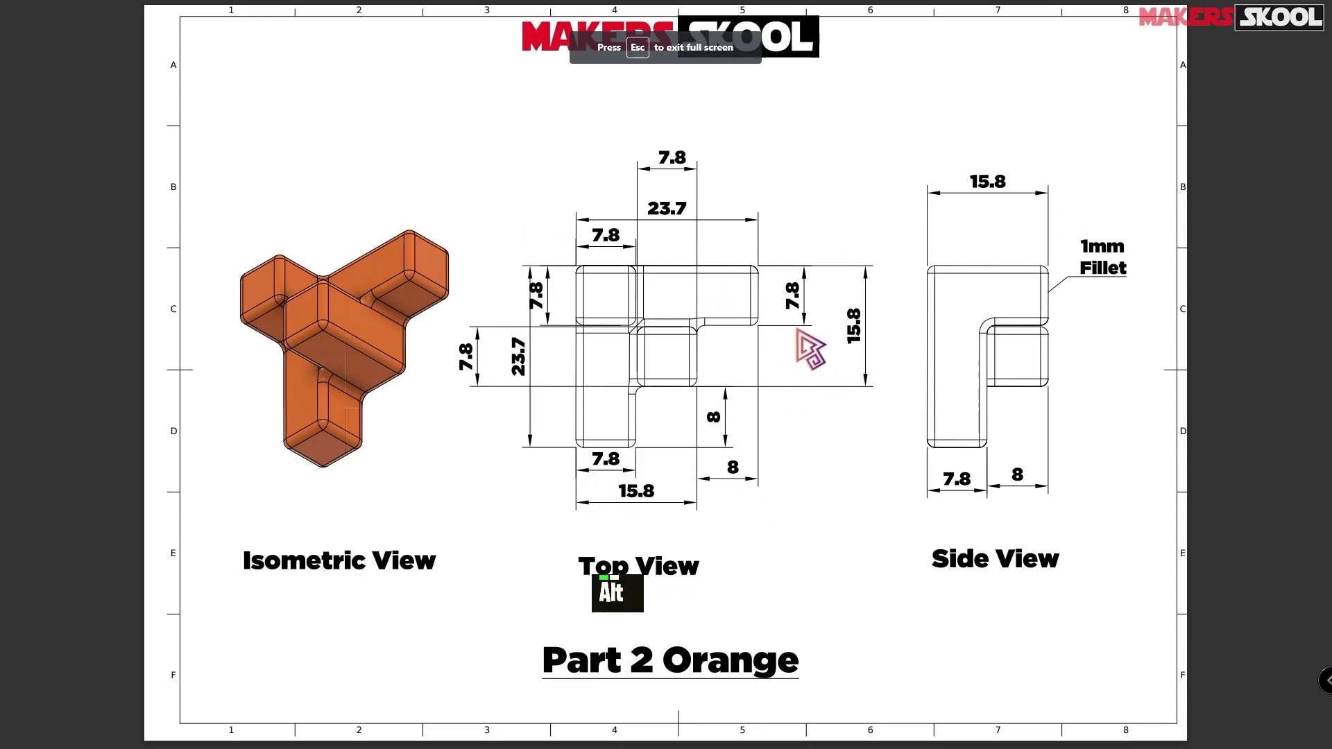
{"action": "key", "text": "alt+Tab"}
- Draw a closed stepped L outline from the origin with two inward steps
{"action": "key", "text": "l"}
{"action": "left_click", "coordinate": [665, 207]}
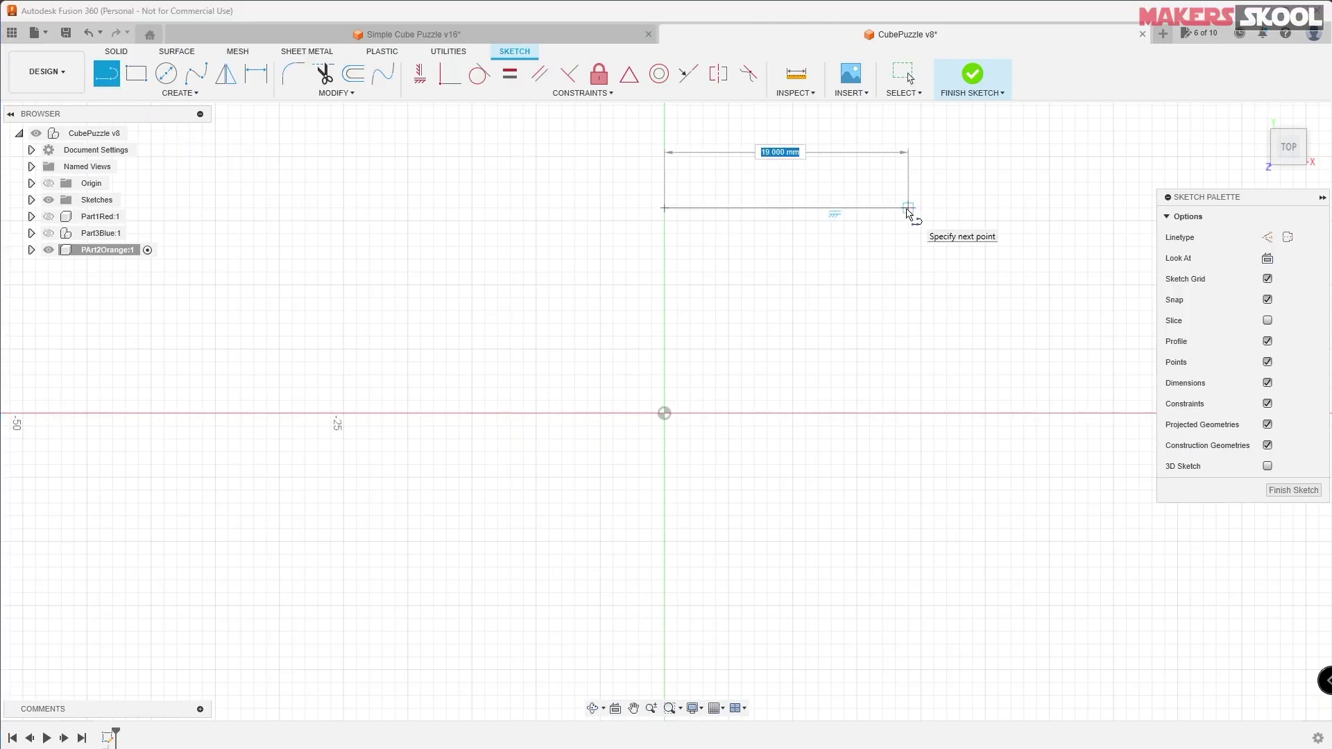
{"action": "left_click", "coordinate": [908, 208]}
{"action": "left_click", "coordinate": [908, 285]}
{"action": "left_click", "coordinate": [806, 284]}
{"action": "left_click", "coordinate": [806, 349]}
{"action": "left_click", "coordinate": [728, 349]}
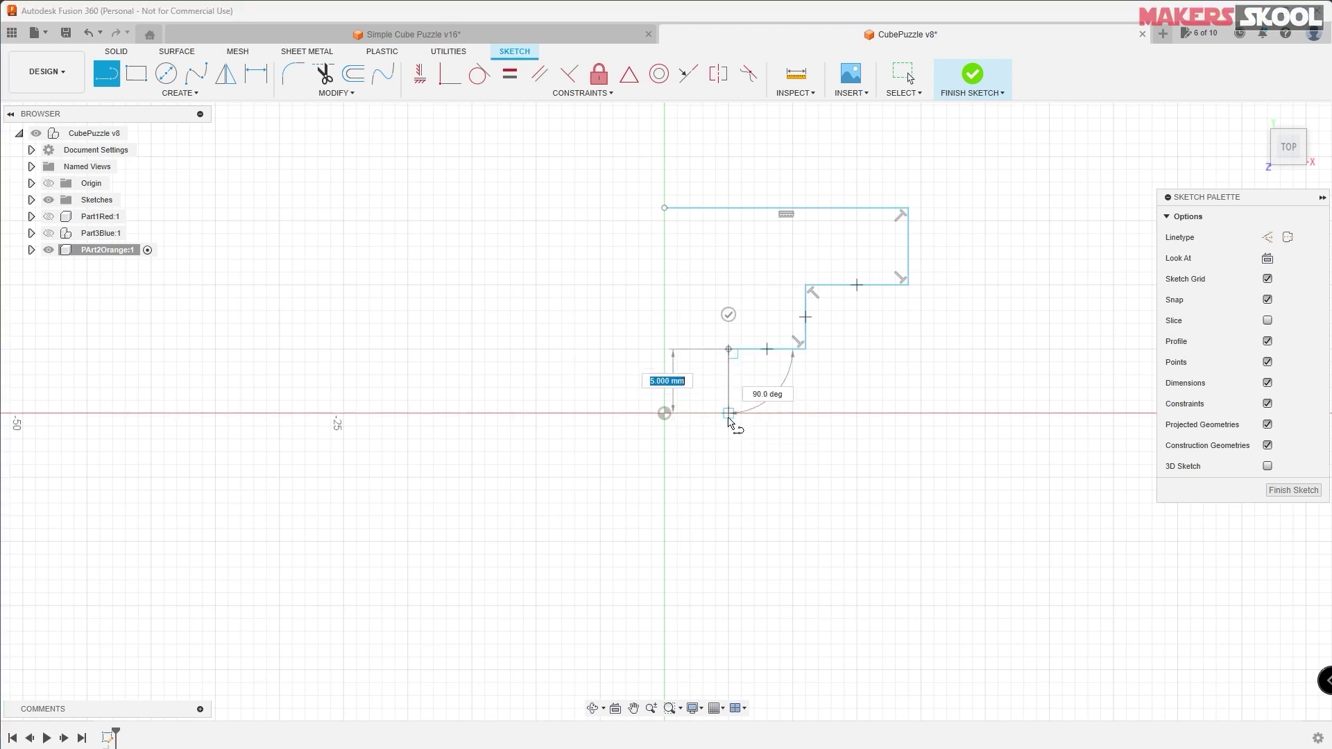
{"action": "left_click", "coordinate": [728, 414]}
{"action": "left_click", "coordinate": [652, 414]}
{"action": "left_click", "coordinate": [664, 207]}
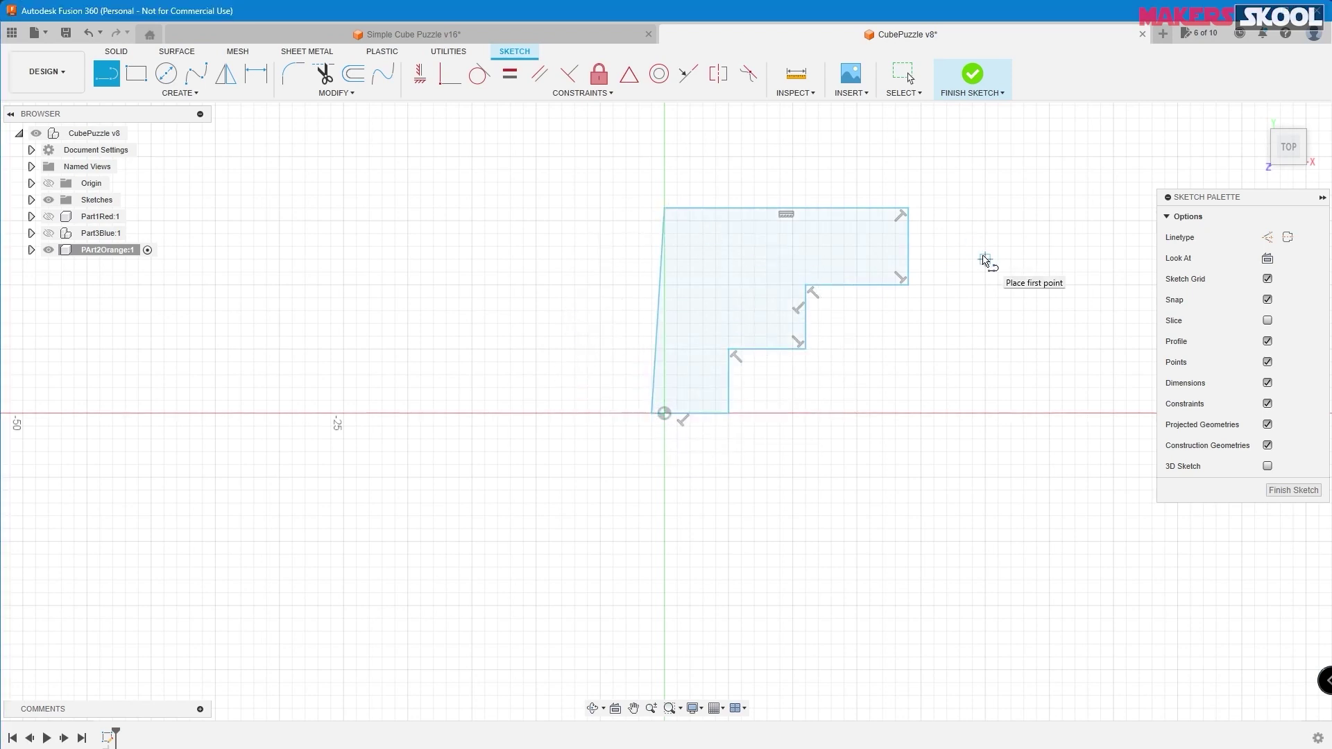
{"action": "key", "text": "Escape"}
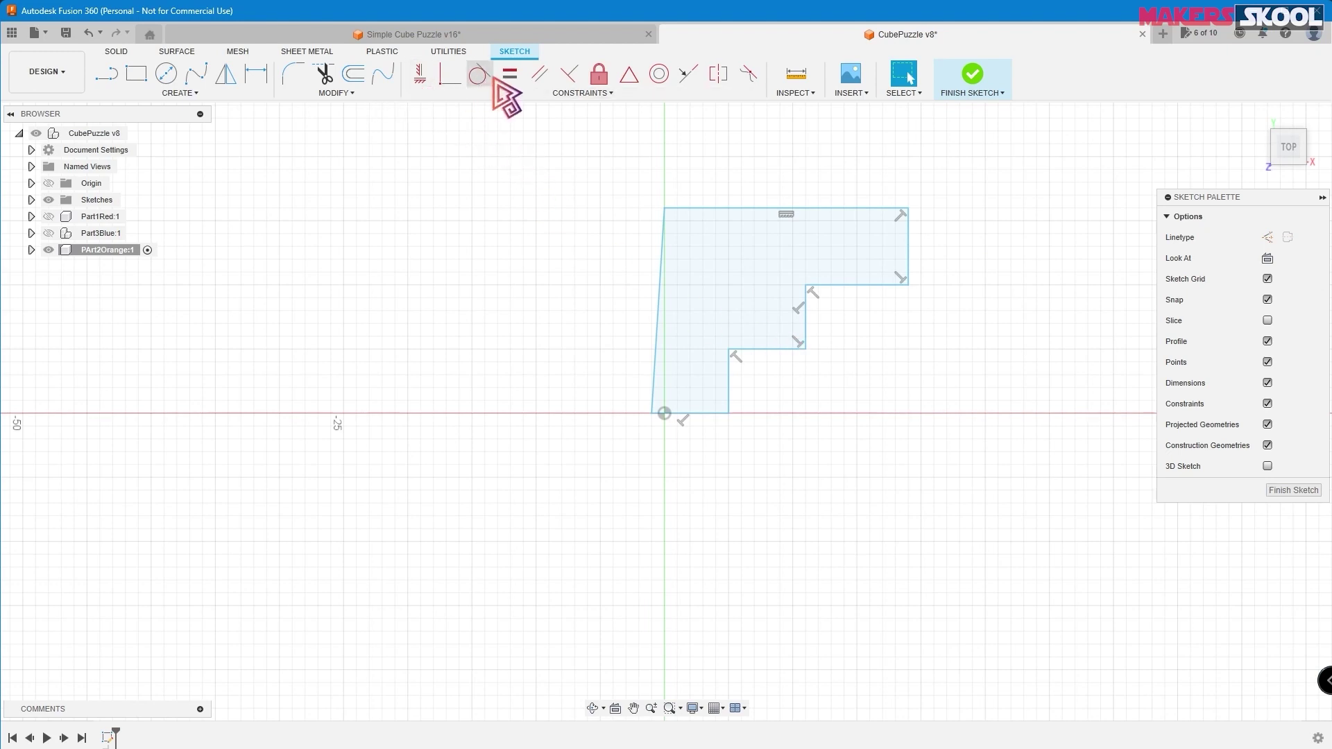
- Make the left edge vertical, the top, left and bottom lines equal, and the inner steps horizontal
{"action": "left_click", "coordinate": [423, 80]}
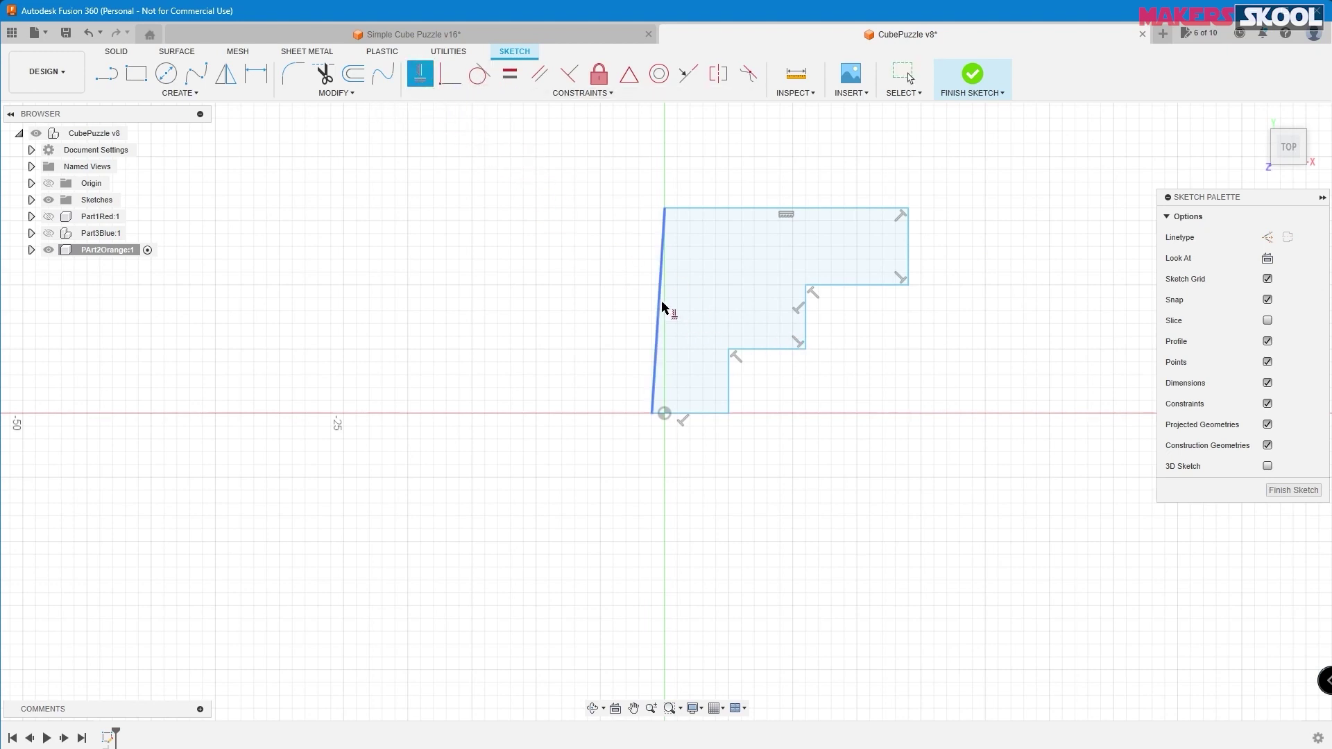
{"action": "left_click", "coordinate": [661, 306]}
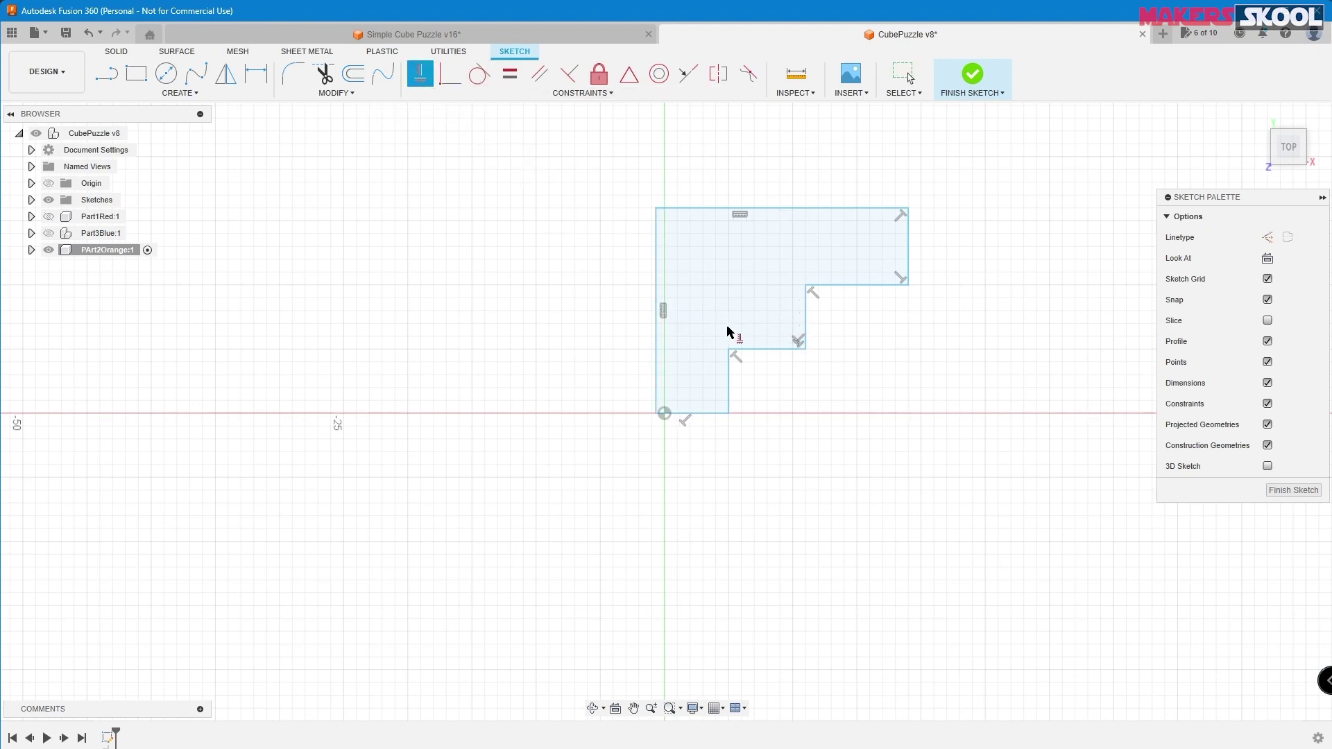
{"action": "left_click", "coordinate": [510, 75]}
{"action": "key", "text": "alt+Tab"}
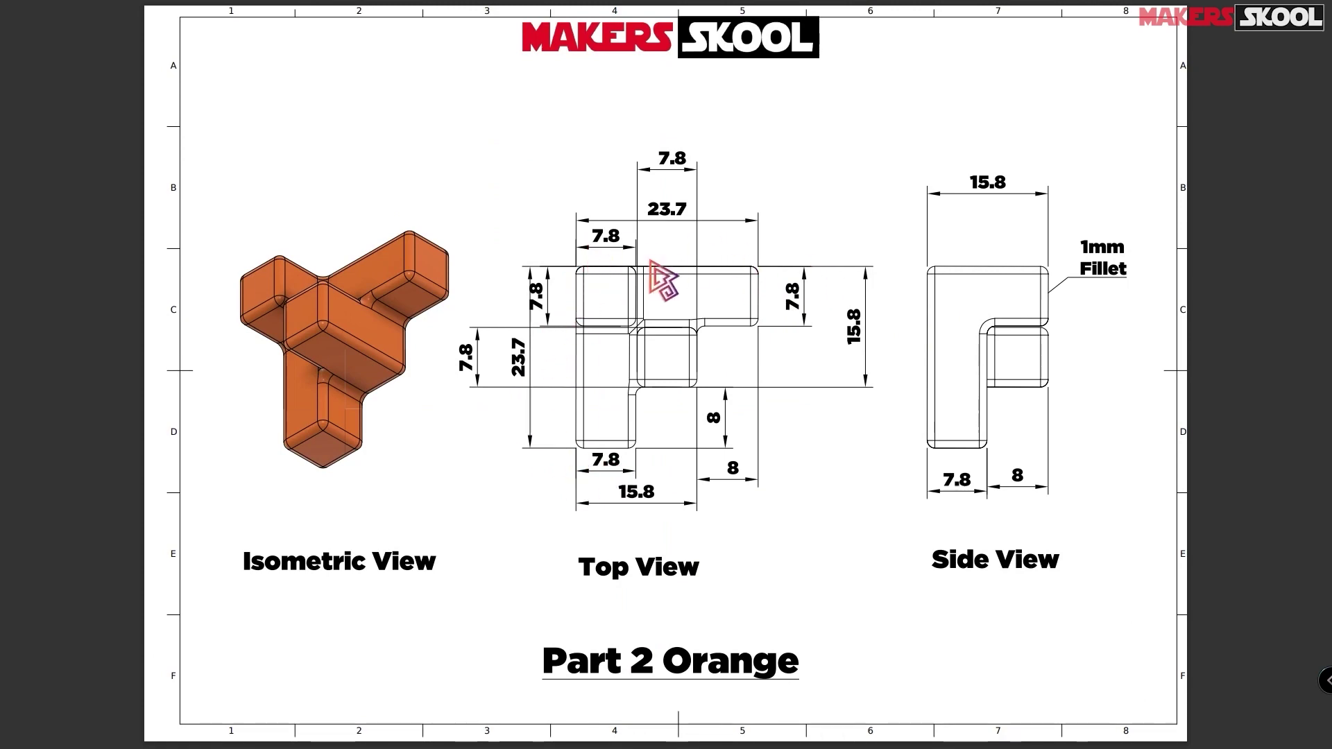
{"action": "key", "text": "alt+Tab"}
{"action": "left_click", "coordinate": [782, 208]}
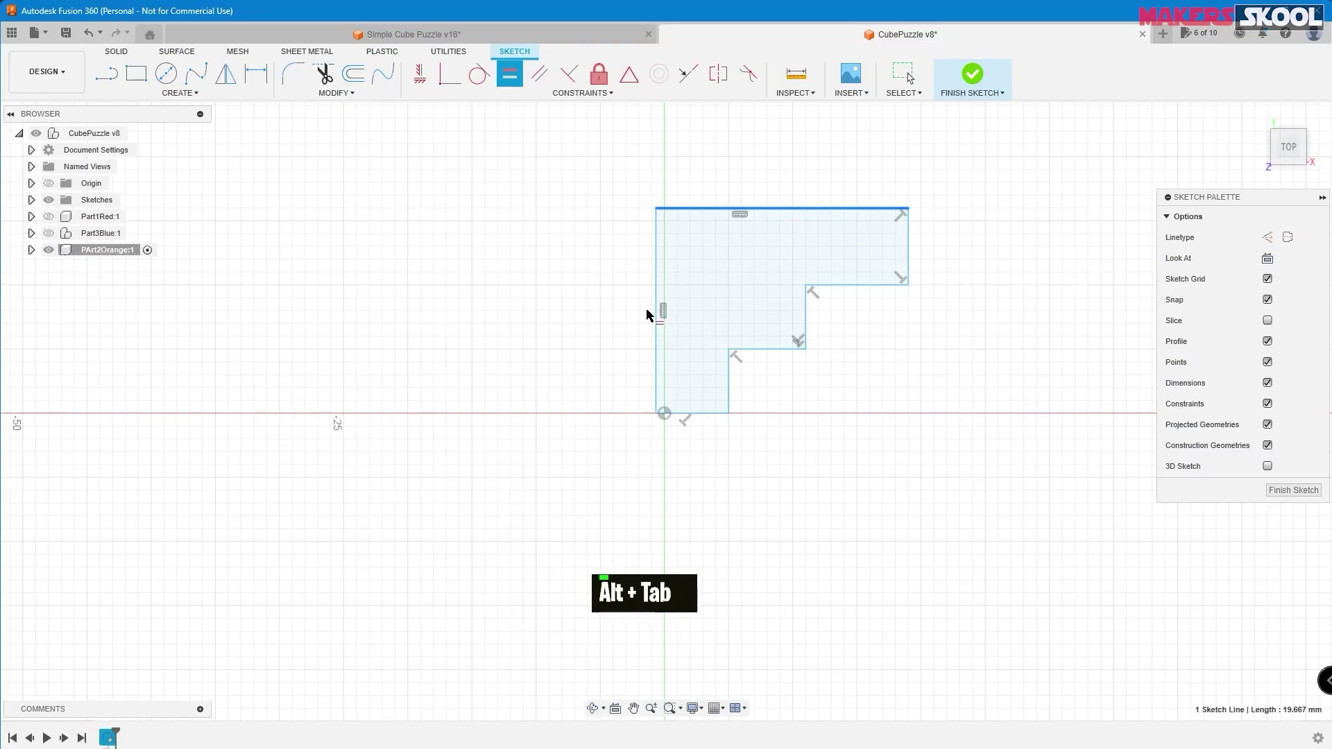
{"action": "left_click", "coordinate": [657, 308]}
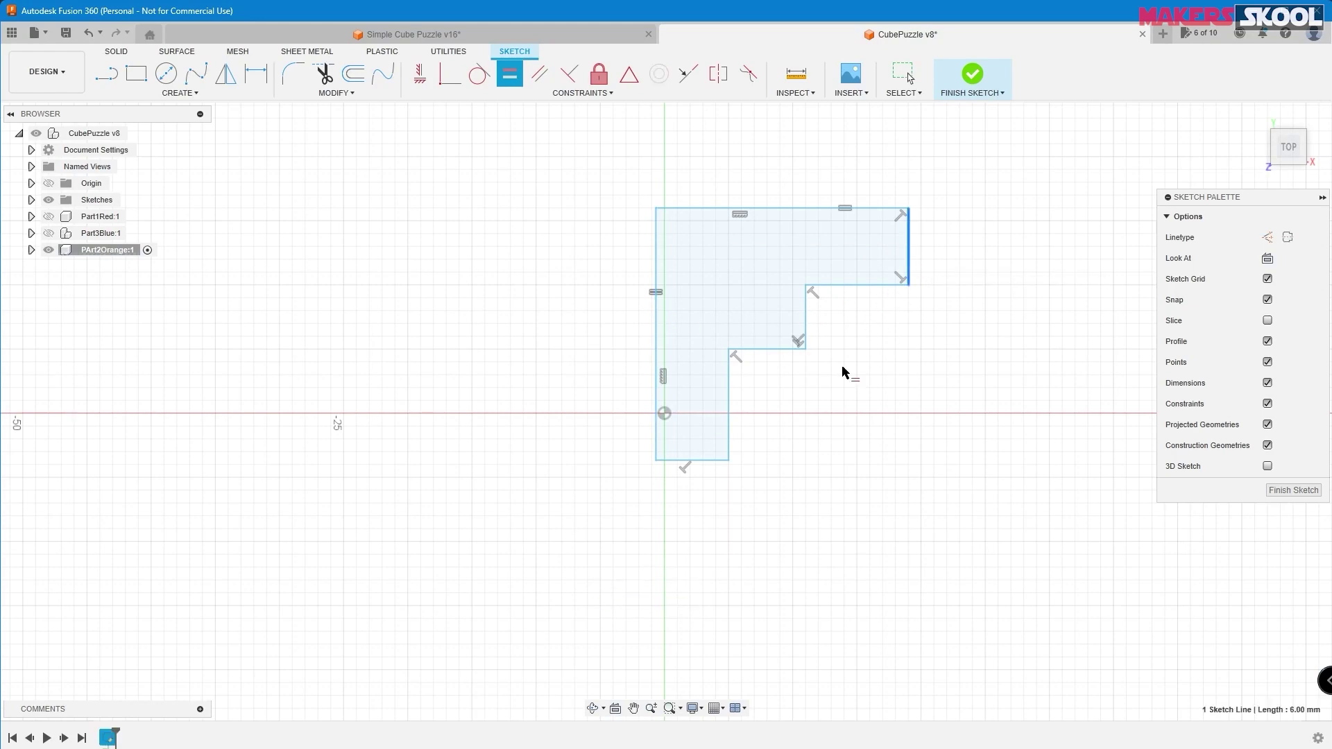
{"action": "left_click", "coordinate": [713, 461]}
{"action": "key", "text": "alt+Tab"}
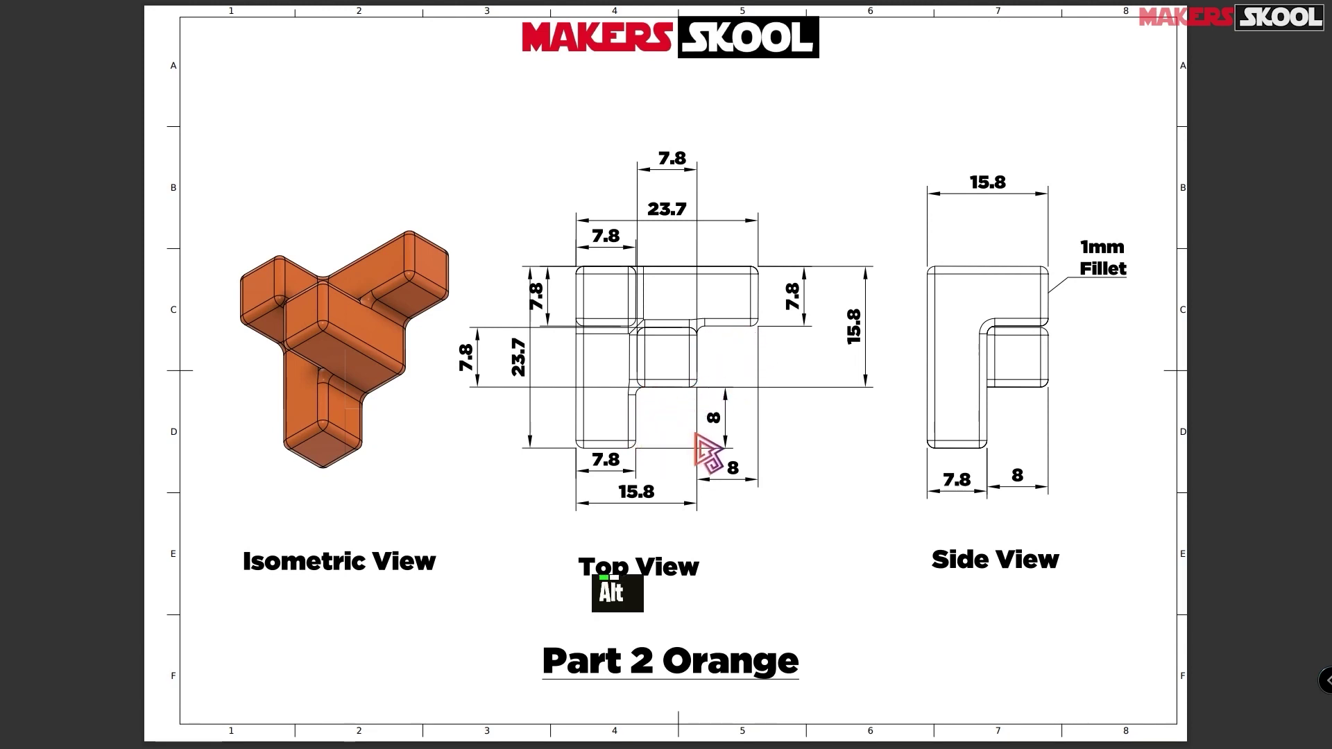
{"action": "key", "text": "alt+Tab"}
{"action": "left_click", "coordinate": [818, 276]}
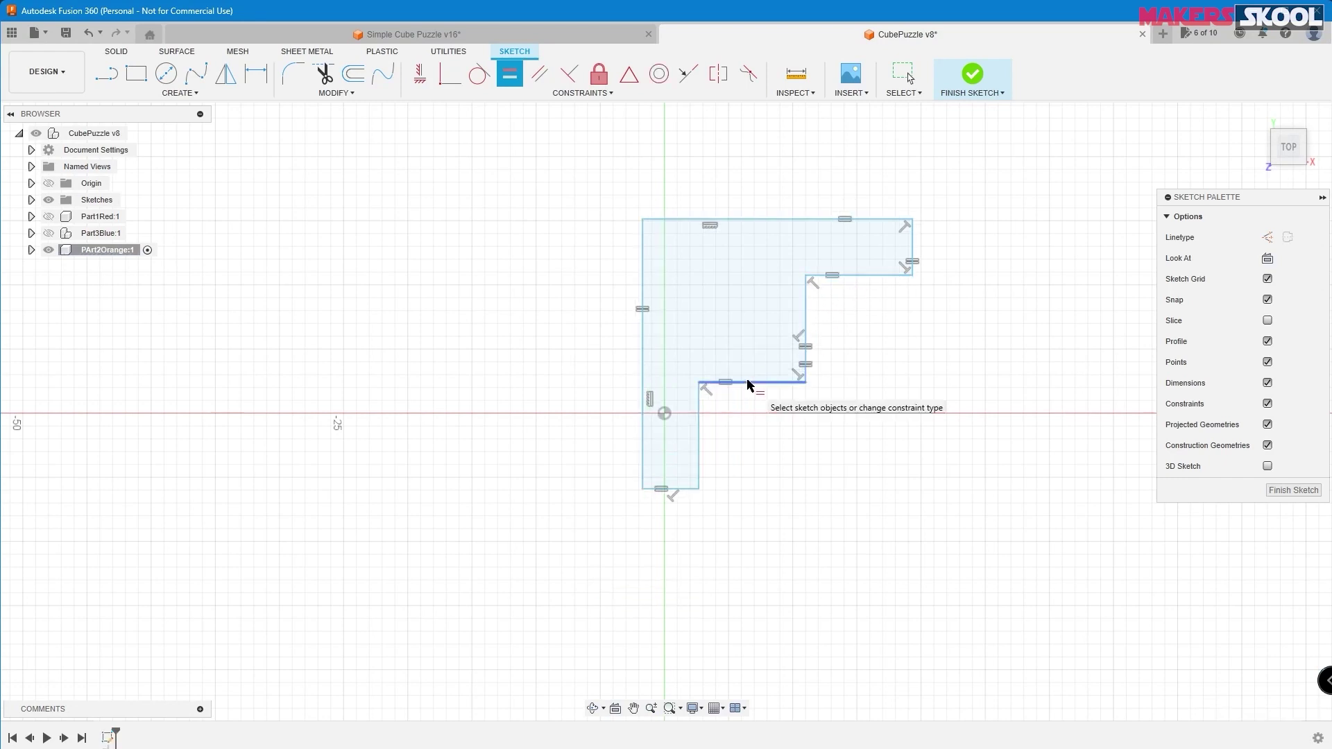
{"action": "left_click", "coordinate": [752, 382]}
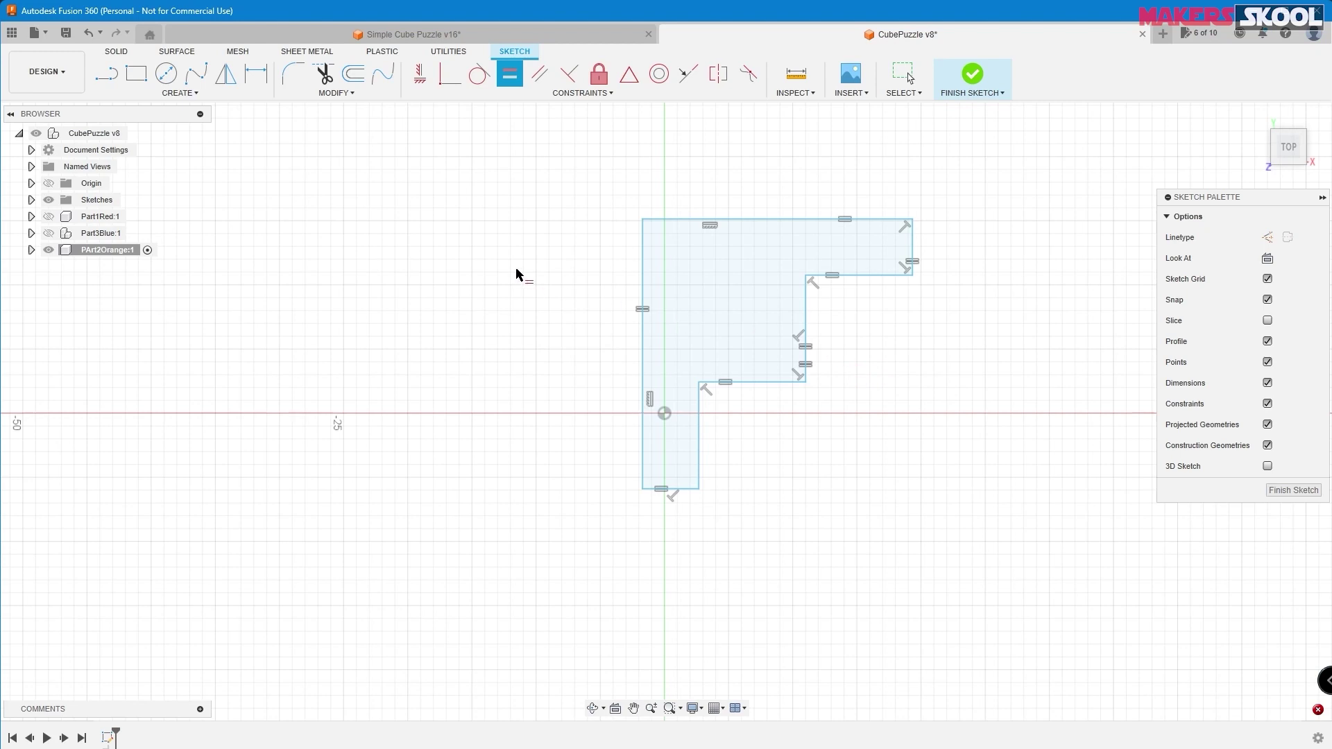
- Dimension the top width to 23.70 and the right end to 7.80, with a driven inner-line reference
{"action": "left_click", "coordinate": [257, 77]}
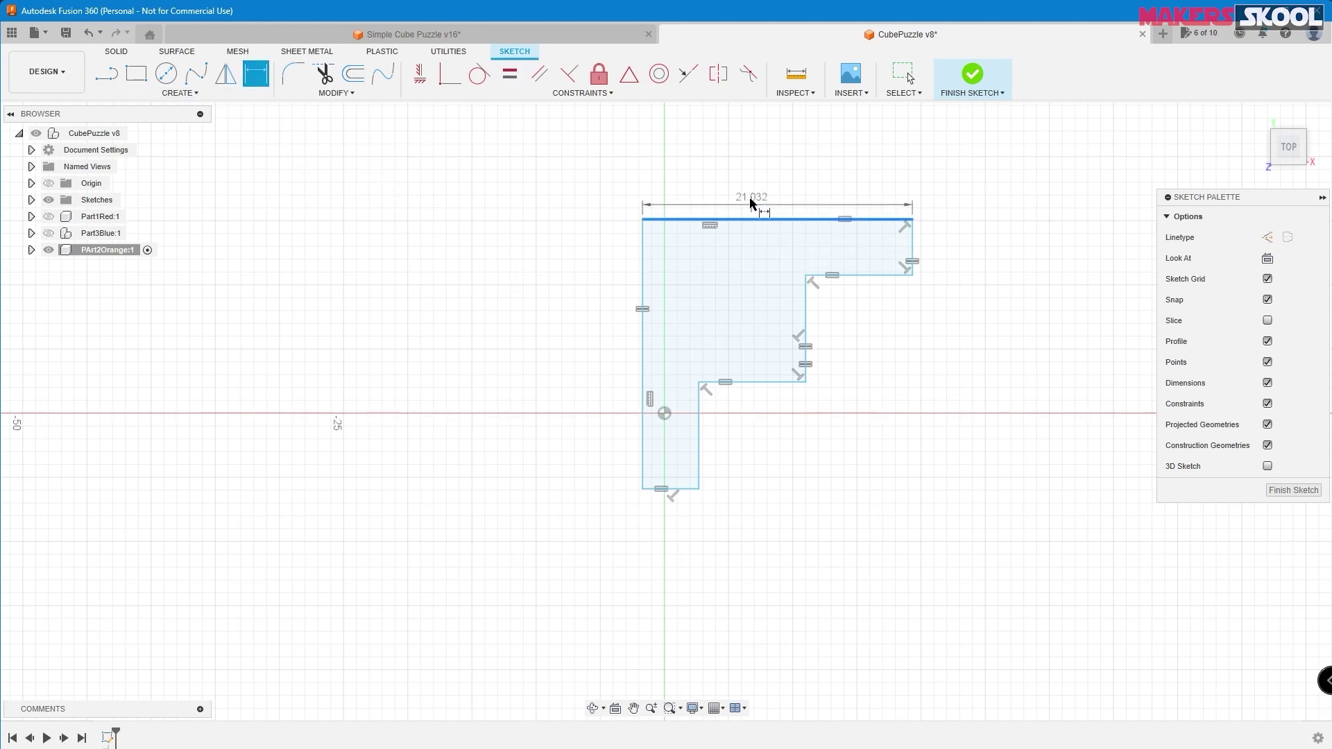
{"action": "left_click", "coordinate": [760, 196]}
{"action": "key", "text": "alt+Tab"}
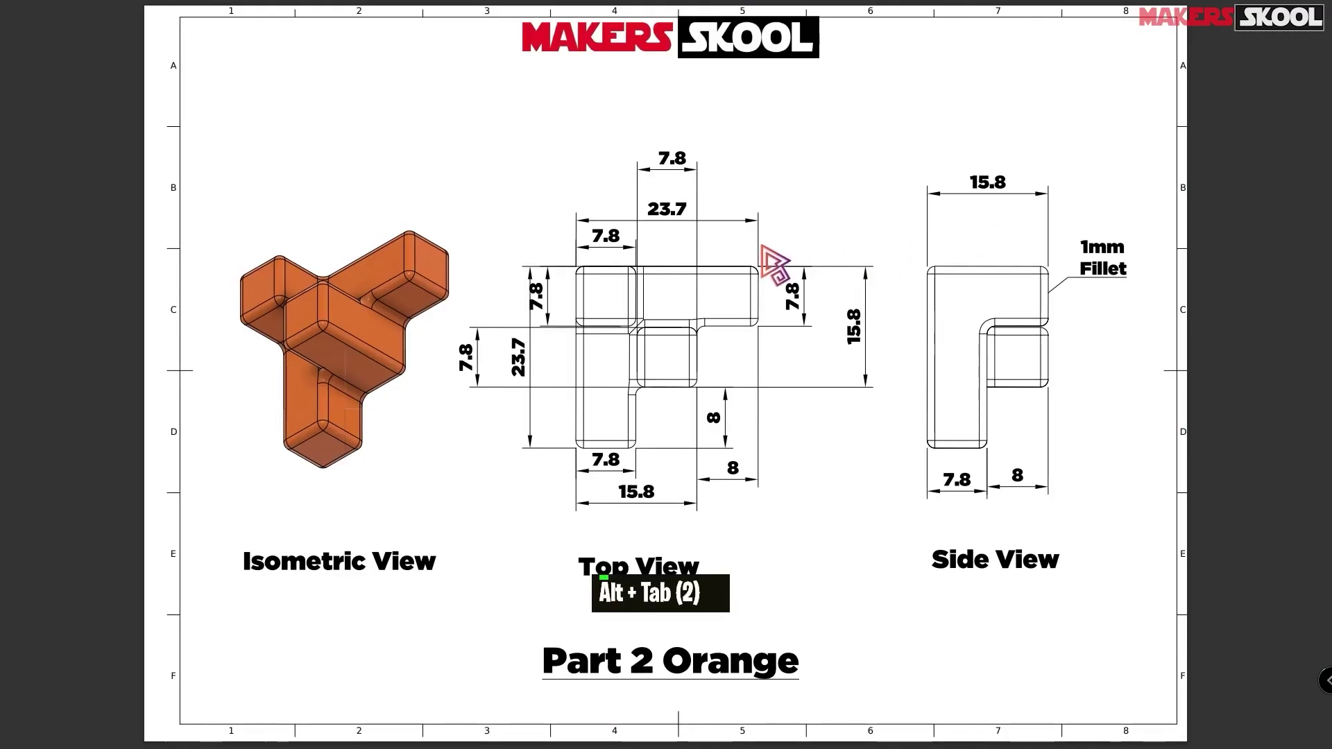
{"action": "key", "text": "alt+Tab"}
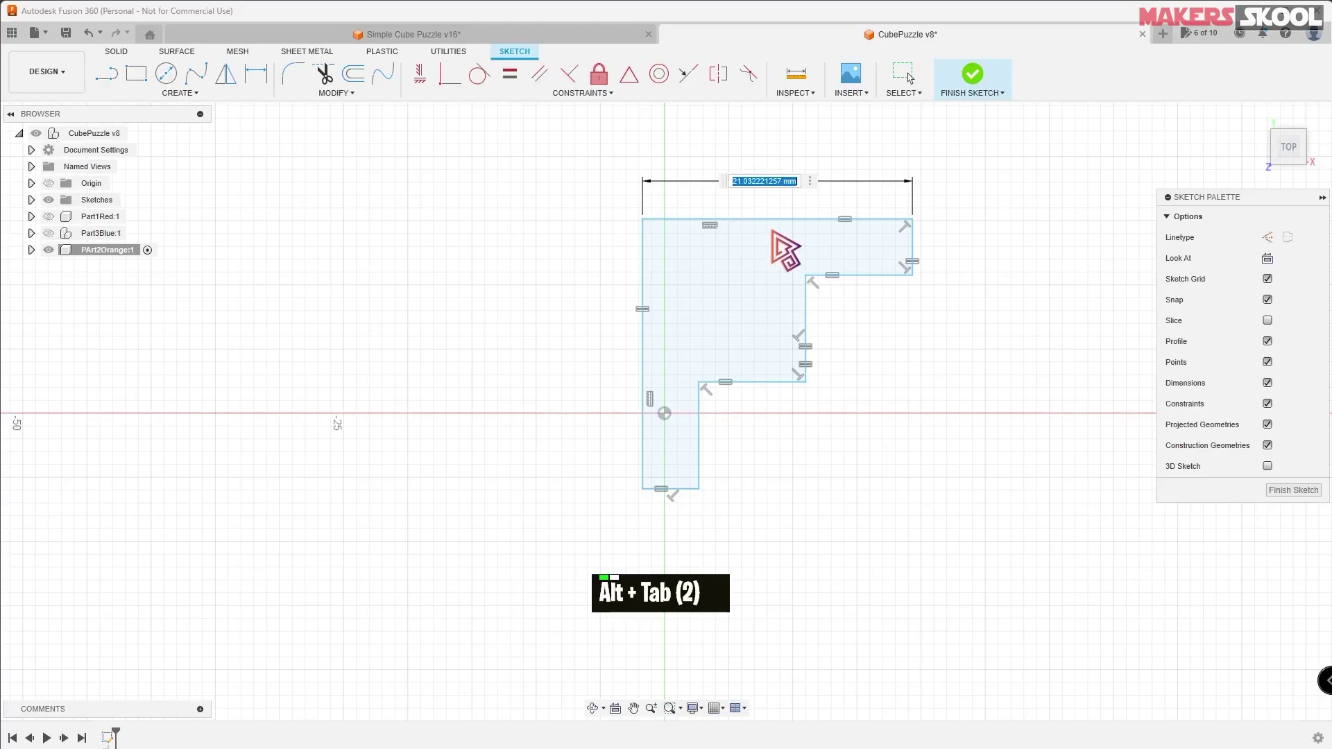
{"action": "type", "text": "23.7"}
{"action": "key", "text": "Return"}
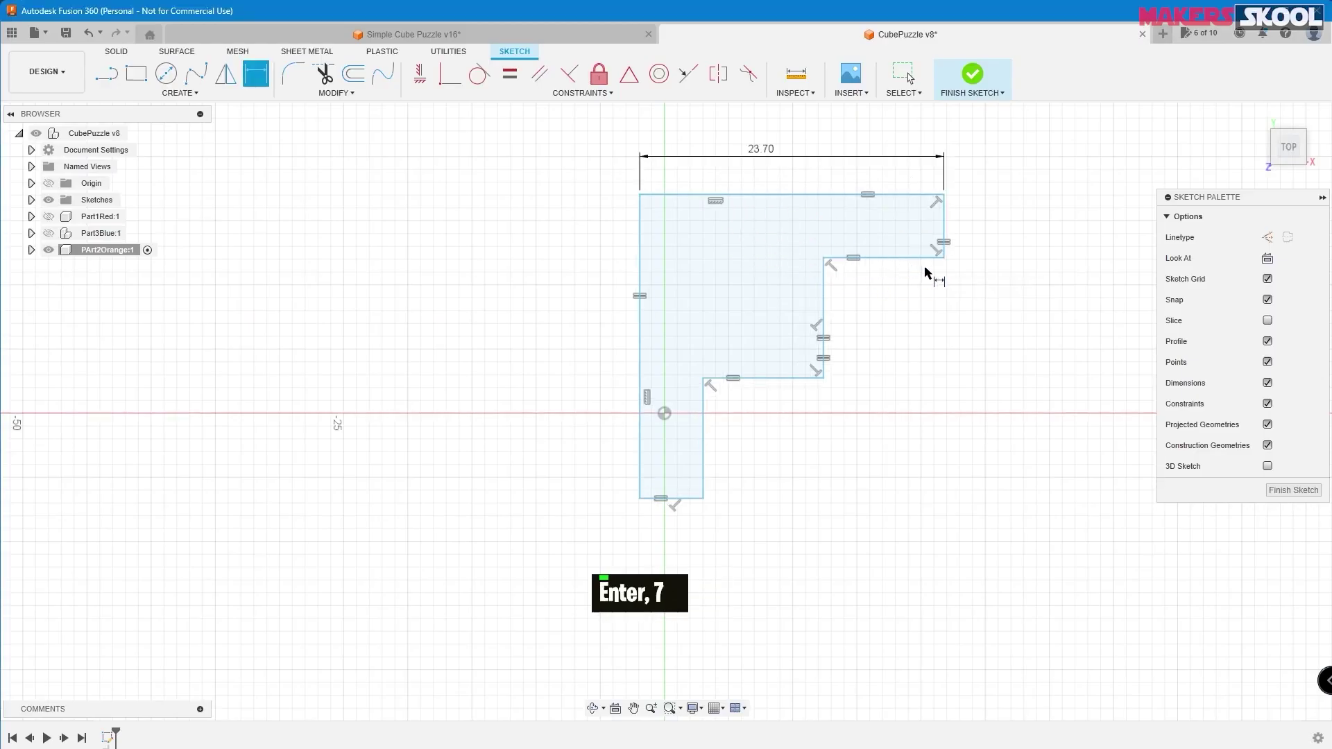
{"action": "double_click", "coordinate": [996, 236]}
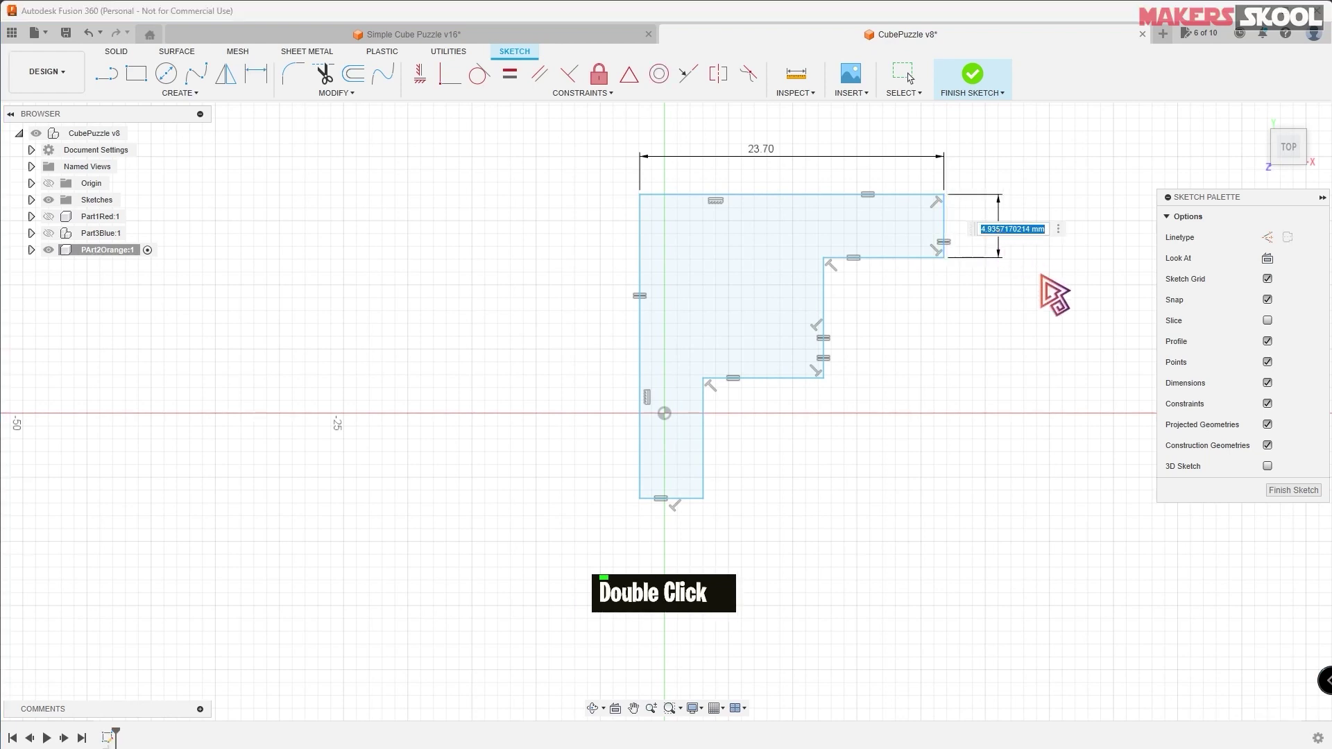
{"action": "type", "text": "7.8"}
{"action": "key", "text": "Return"}
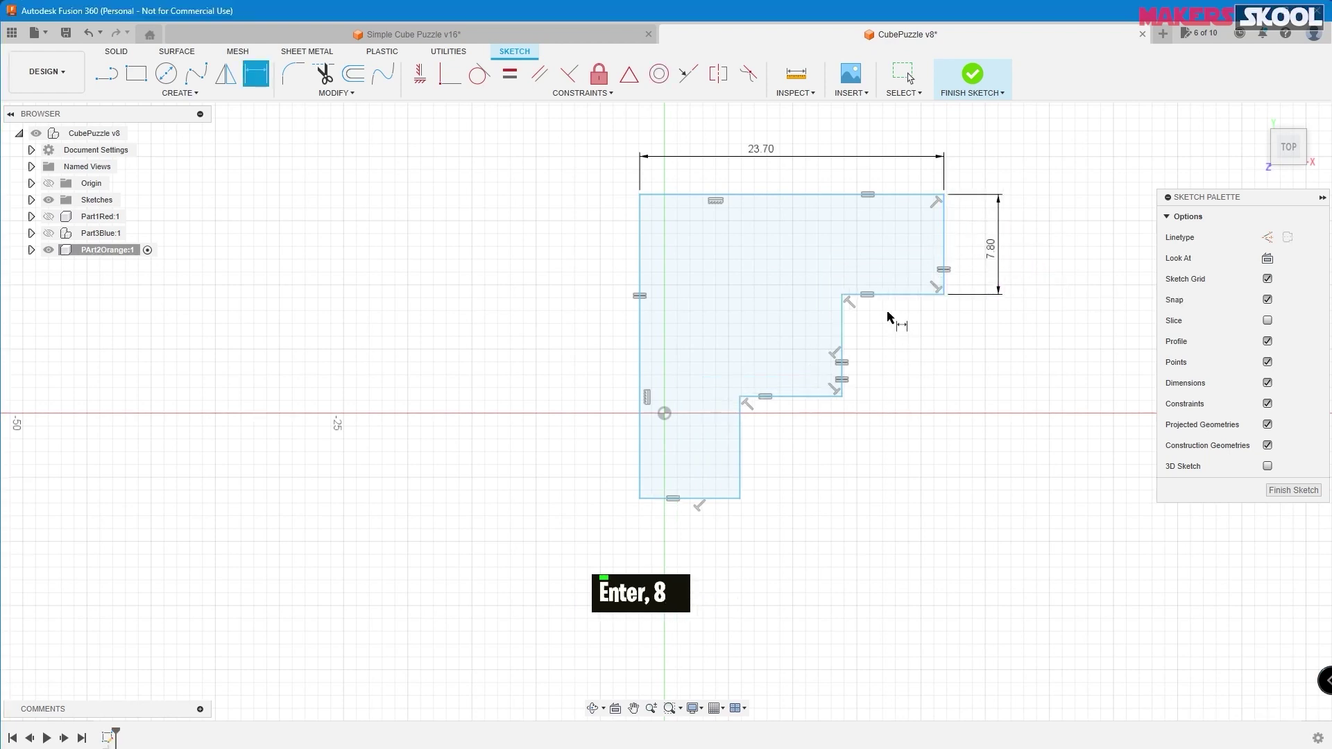
{"action": "left_click", "coordinate": [840, 350]}
{"action": "left_click", "coordinate": [901, 361]}
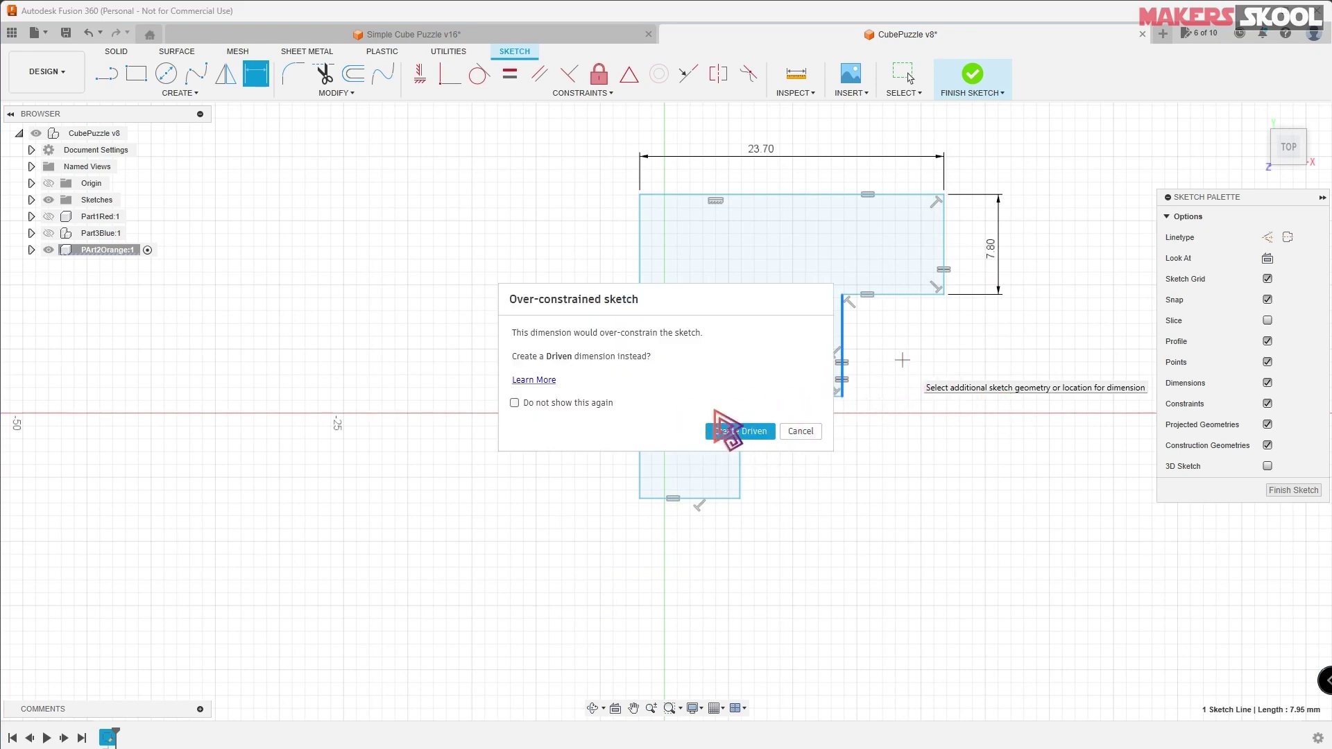
{"action": "left_click", "coordinate": [748, 431]}
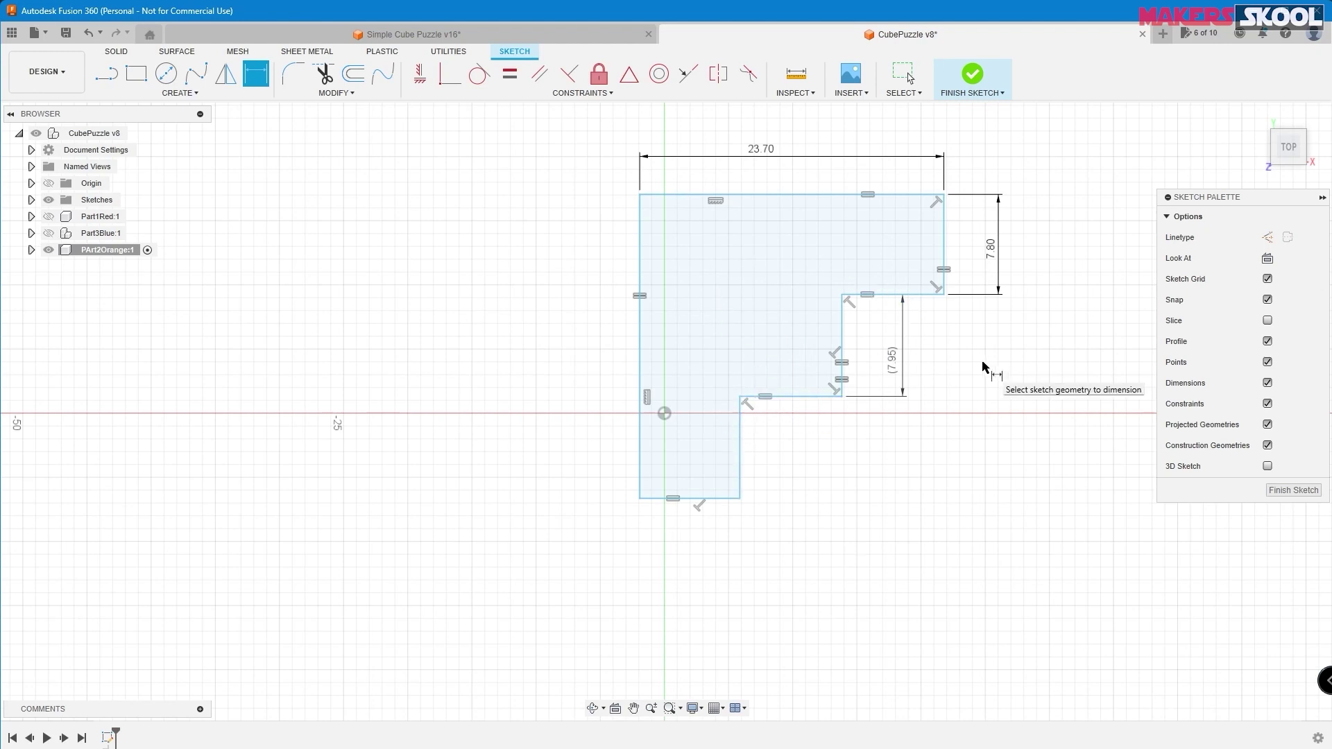
{"action": "key", "text": "Escape"}
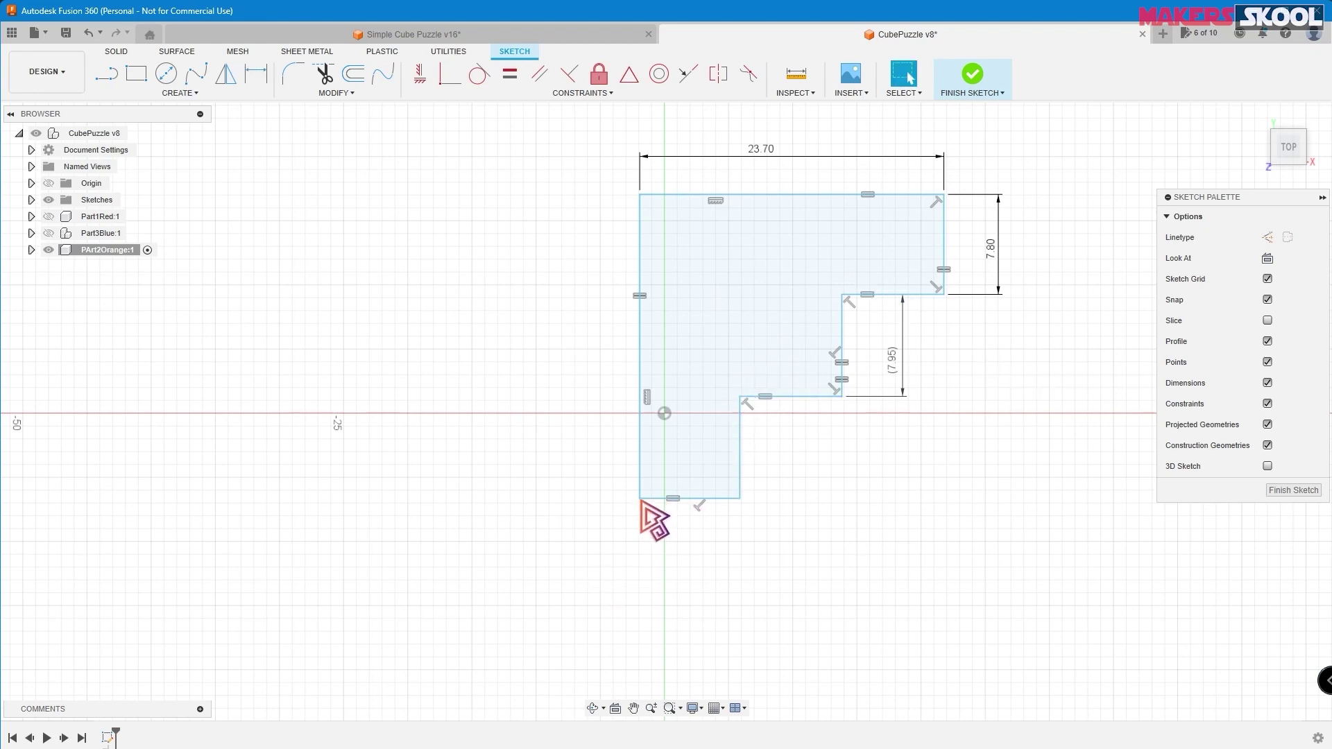
- Make all object types selectable and move the outline so its bottom-left corner sits on the origin
{"action": "left_click_drag", "start_coordinate": [605, 174], "coordinate": [728, 253]}
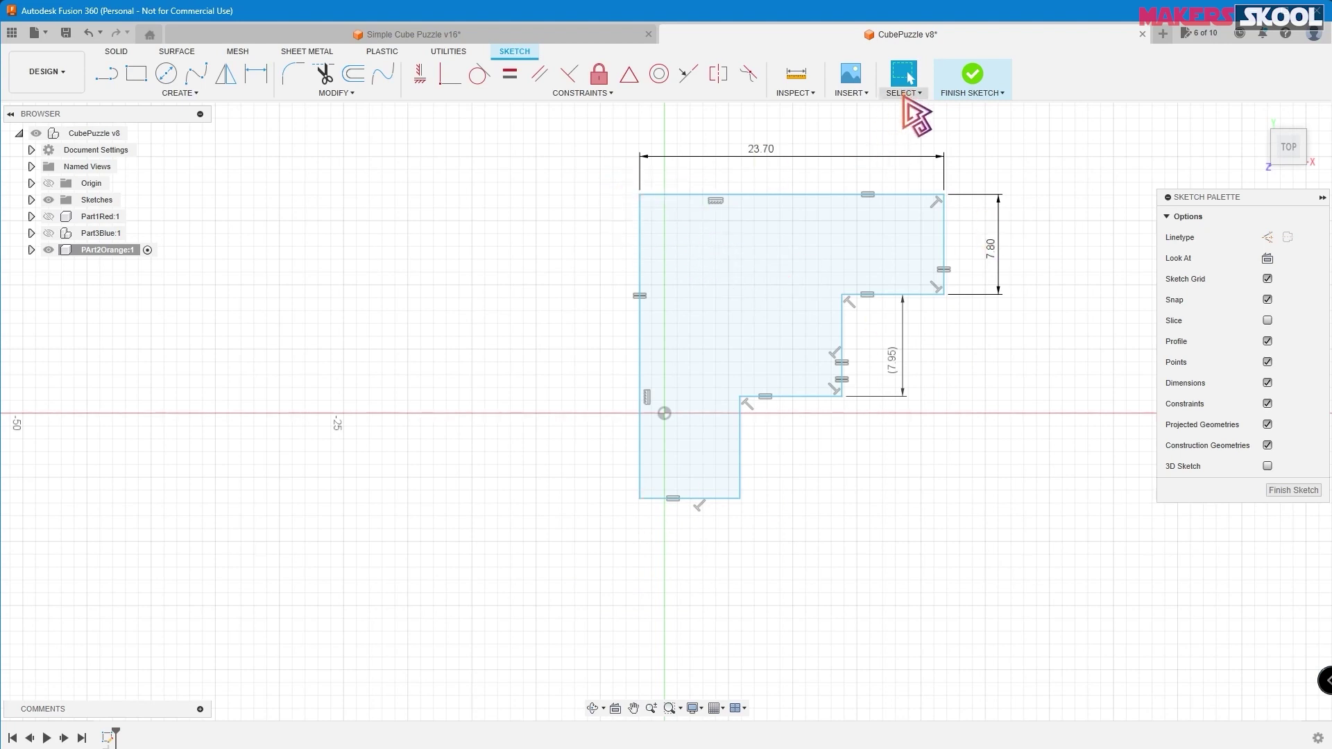
{"action": "left_click", "coordinate": [904, 97]}
{"action": "mouse_move", "coordinate": [975, 203]}
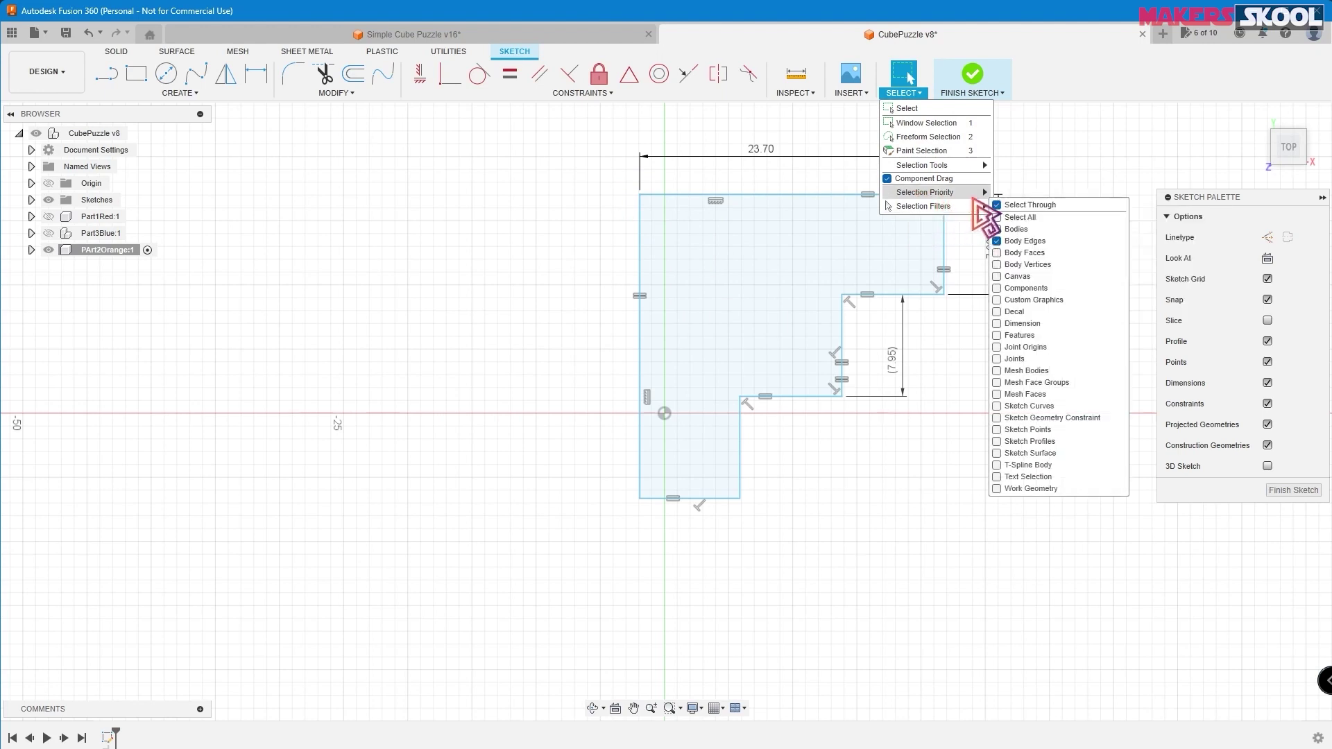
{"action": "left_click", "coordinate": [1002, 218]}
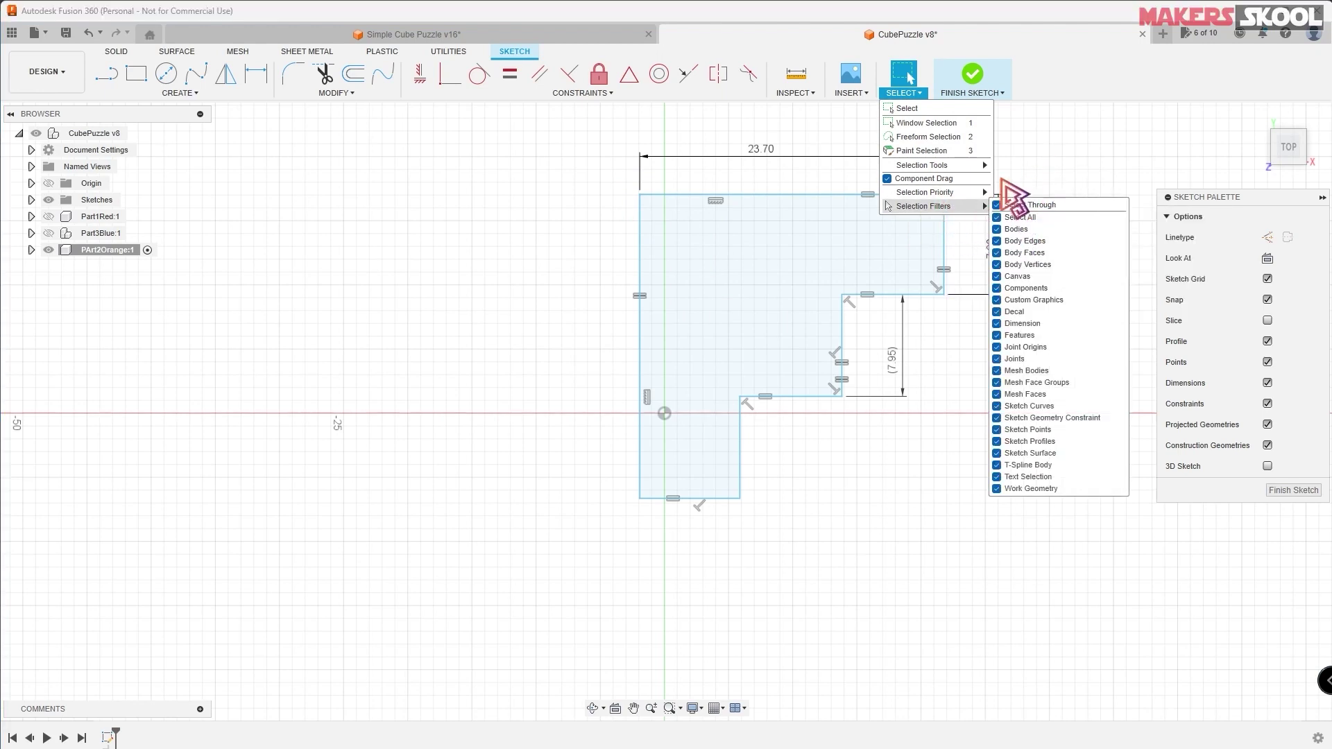
{"action": "left_click", "coordinate": [1061, 174]}
{"action": "left_click", "coordinate": [639, 195]}
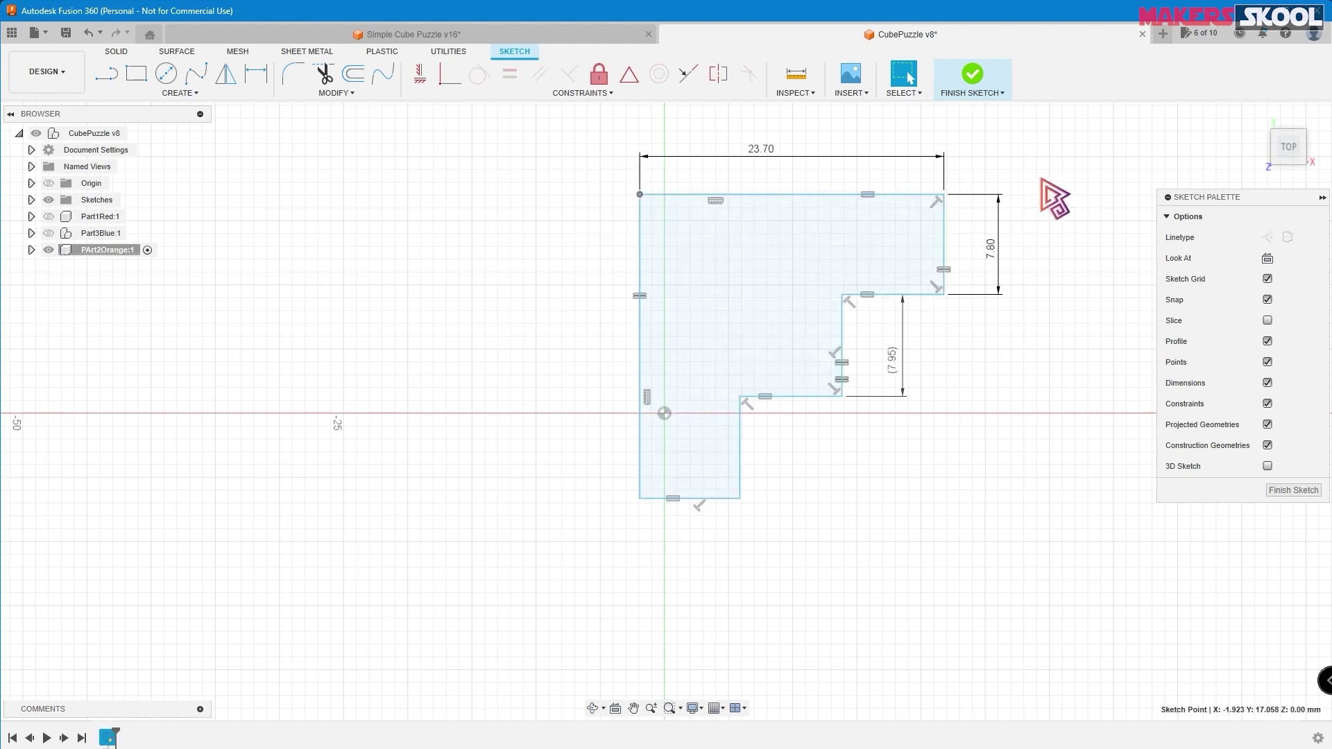
{"action": "left_click_drag", "start_coordinate": [588, 149], "coordinate": [734, 281]}
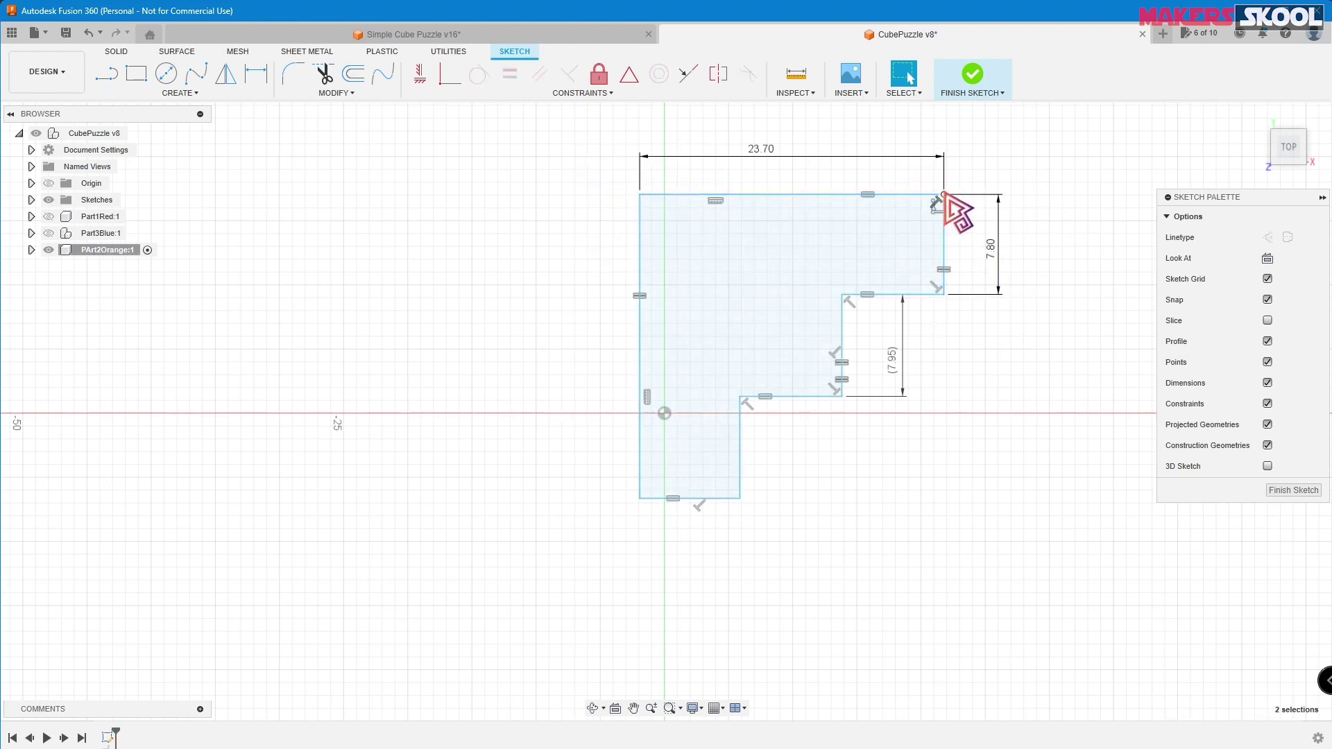
{"action": "mouse_move", "coordinate": [944, 194]}
{"action": "left_mouse_down"}
{"action": "mouse_move", "coordinate": [1014, 157]}
{"action": "mouse_move", "coordinate": [903, 220]}
{"action": "mouse_move", "coordinate": [1062, 156]}
{"action": "left_mouse_up"}
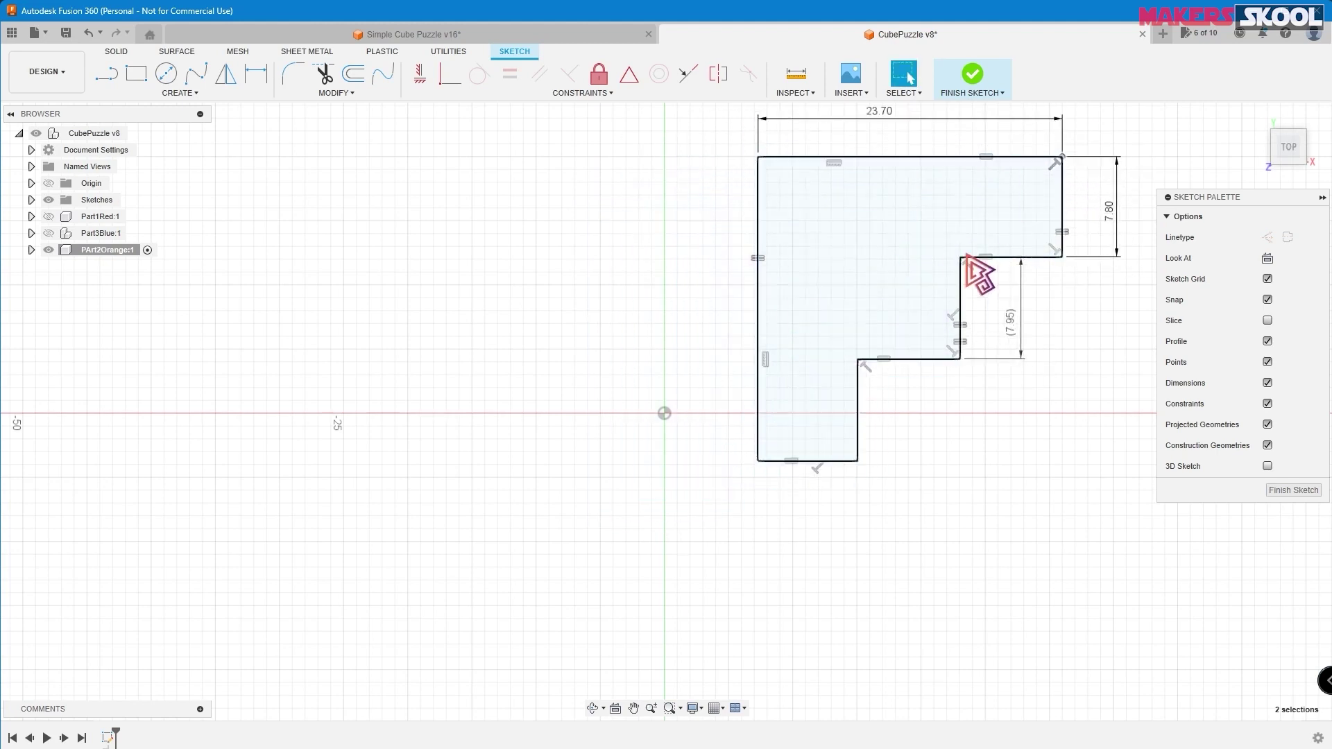
{"action": "left_click", "coordinate": [758, 461]}
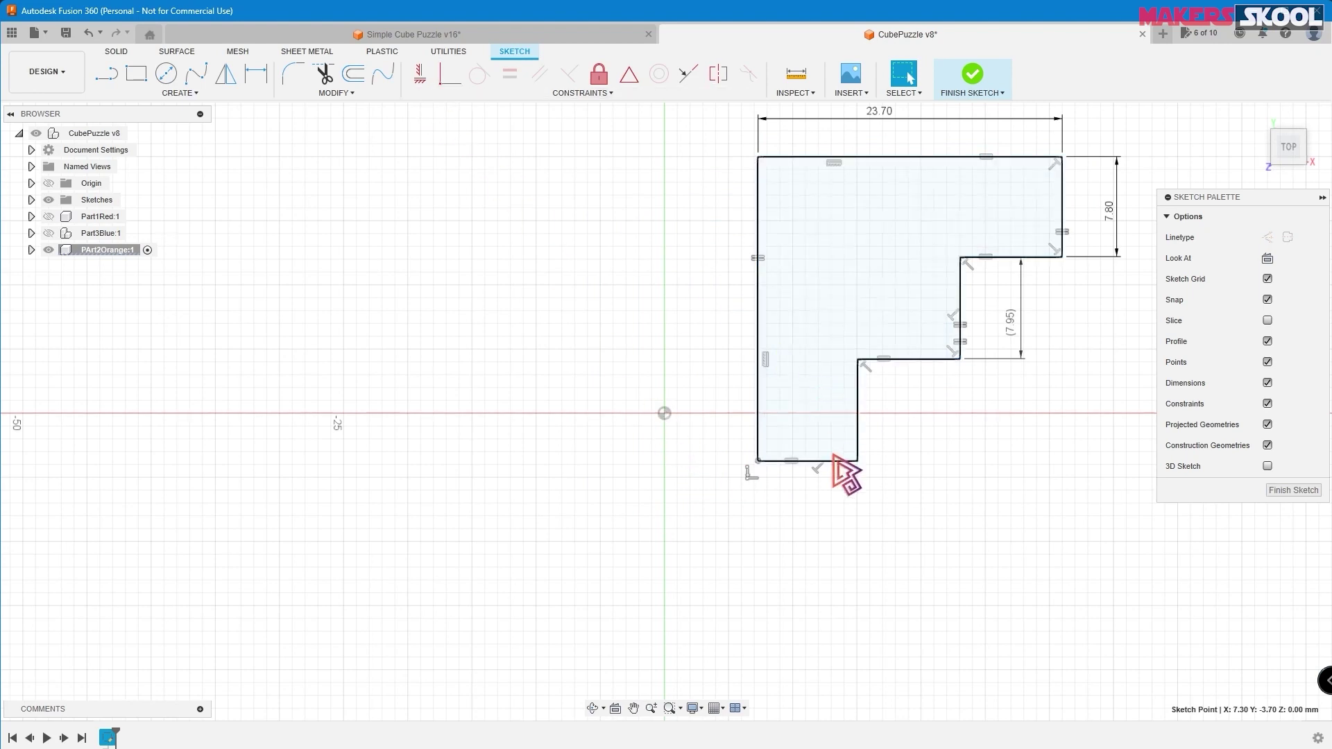
{"action": "mouse_move", "coordinate": [759, 460]}
{"action": "left_mouse_down"}
{"action": "mouse_move", "coordinate": [764, 385]}
{"action": "mouse_move", "coordinate": [665, 414]}
{"action": "left_mouse_up"}
{"action": "scroll", "coordinate": [845, 390], "scroll_direction": "down", "scroll_amount": 2}
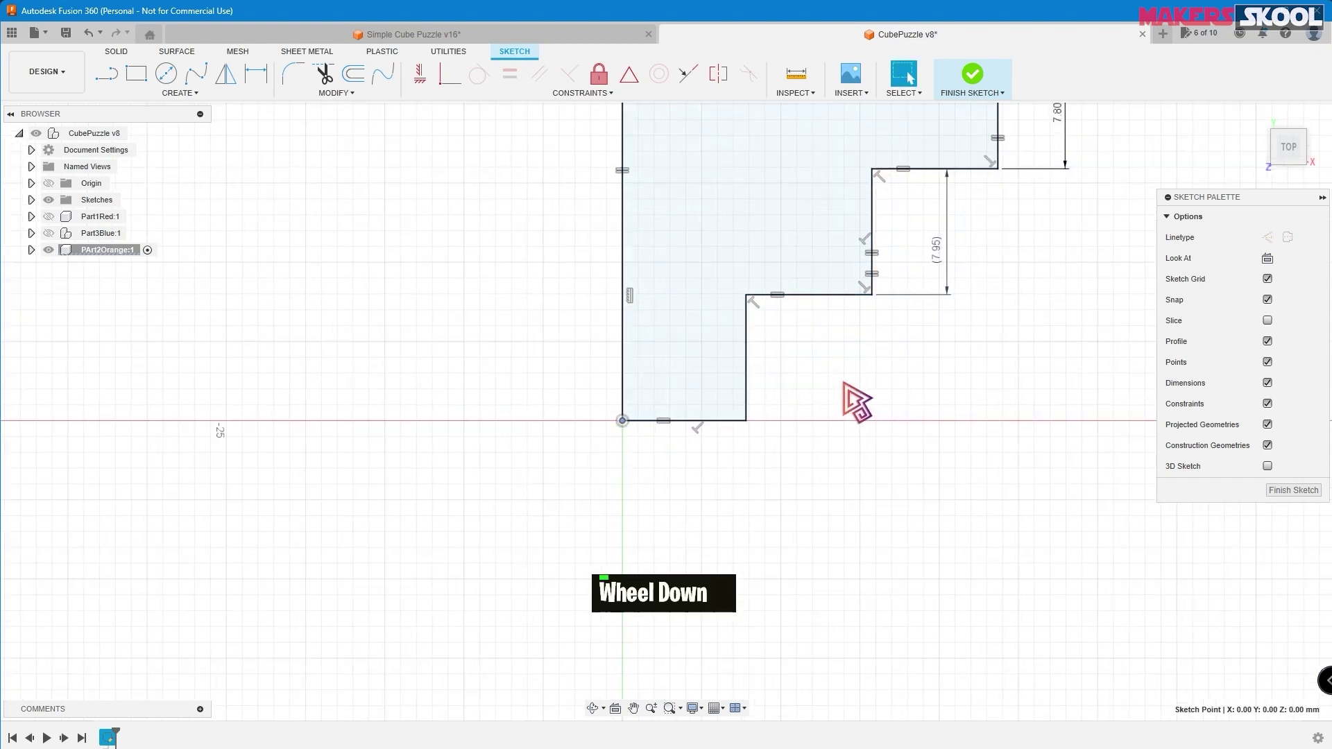
{"action": "scroll", "coordinate": [848, 394], "scroll_direction": "up", "scroll_amount": 4}
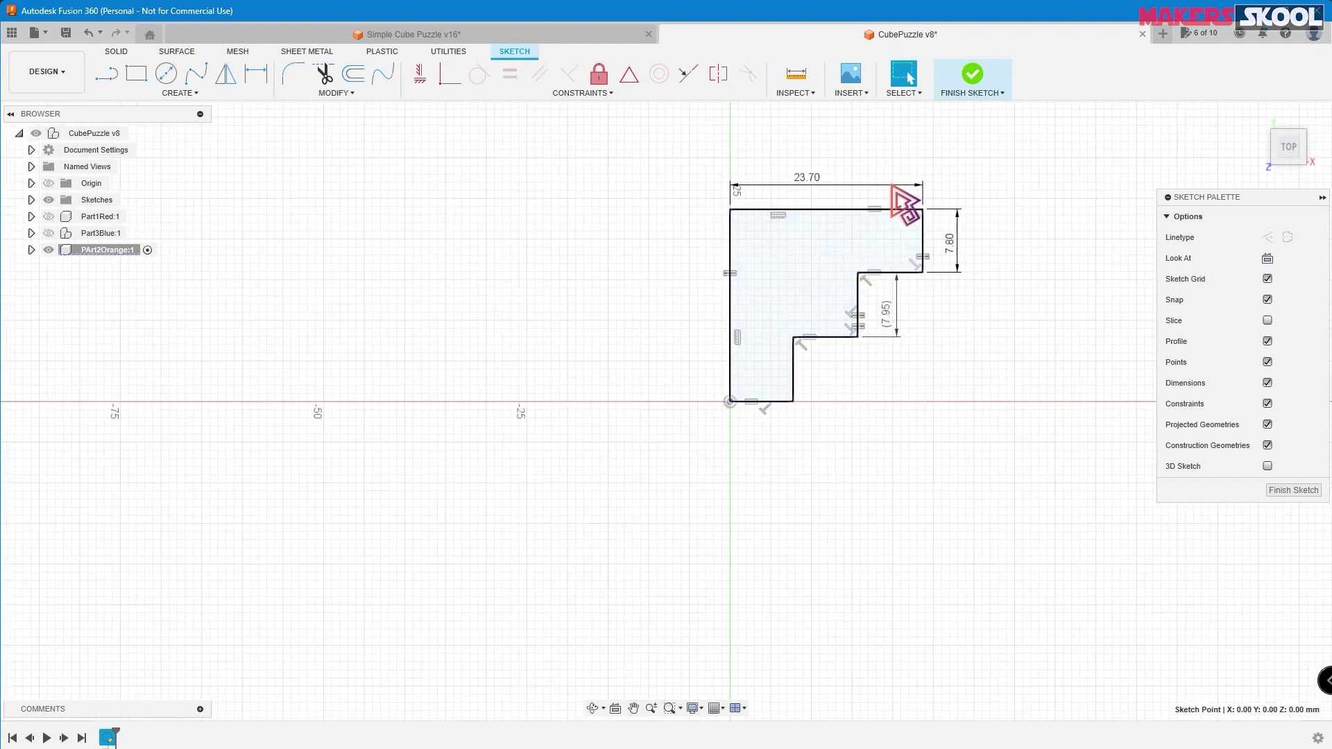
- Finish the sketch and return to the isometric home view
{"action": "left_click", "coordinate": [973, 76]}
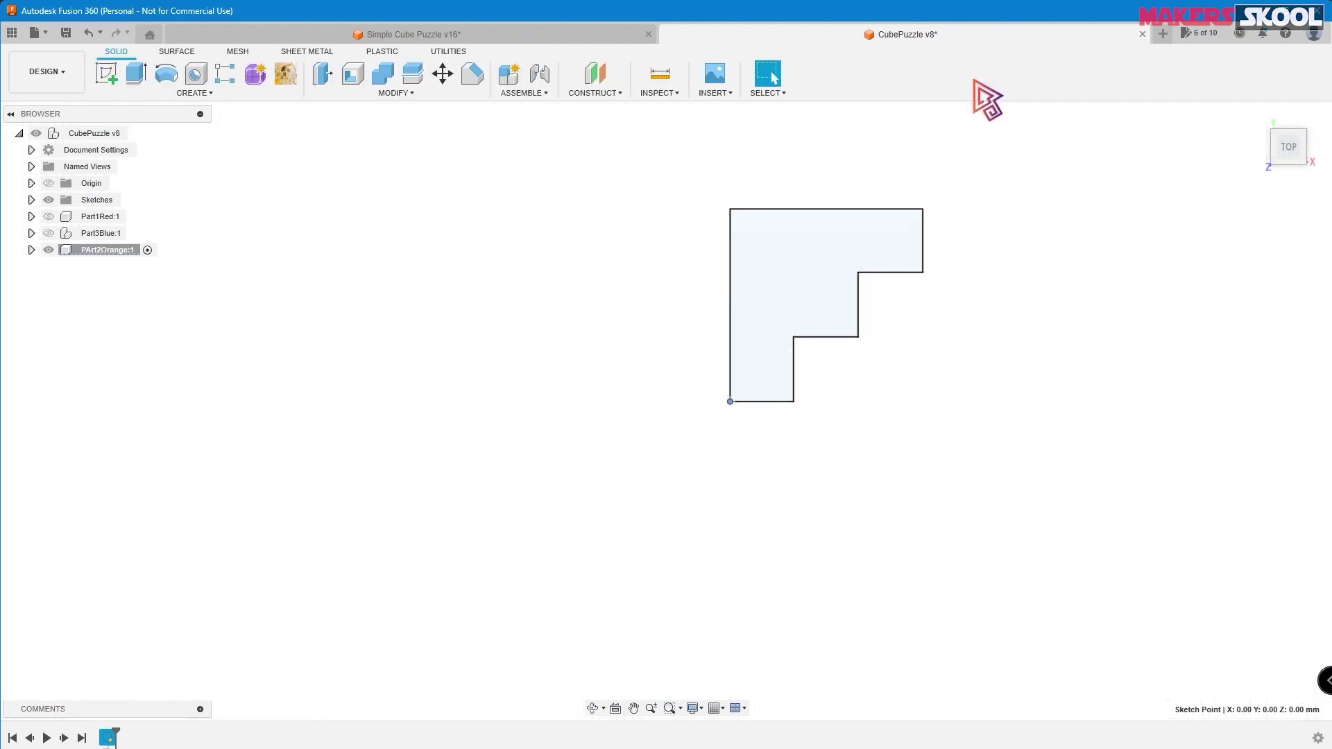
{"action": "scroll", "coordinate": [1267, 143], "scroll_direction": "up", "scroll_amount": 1}
{"action": "left_click", "coordinate": [1257, 116]}
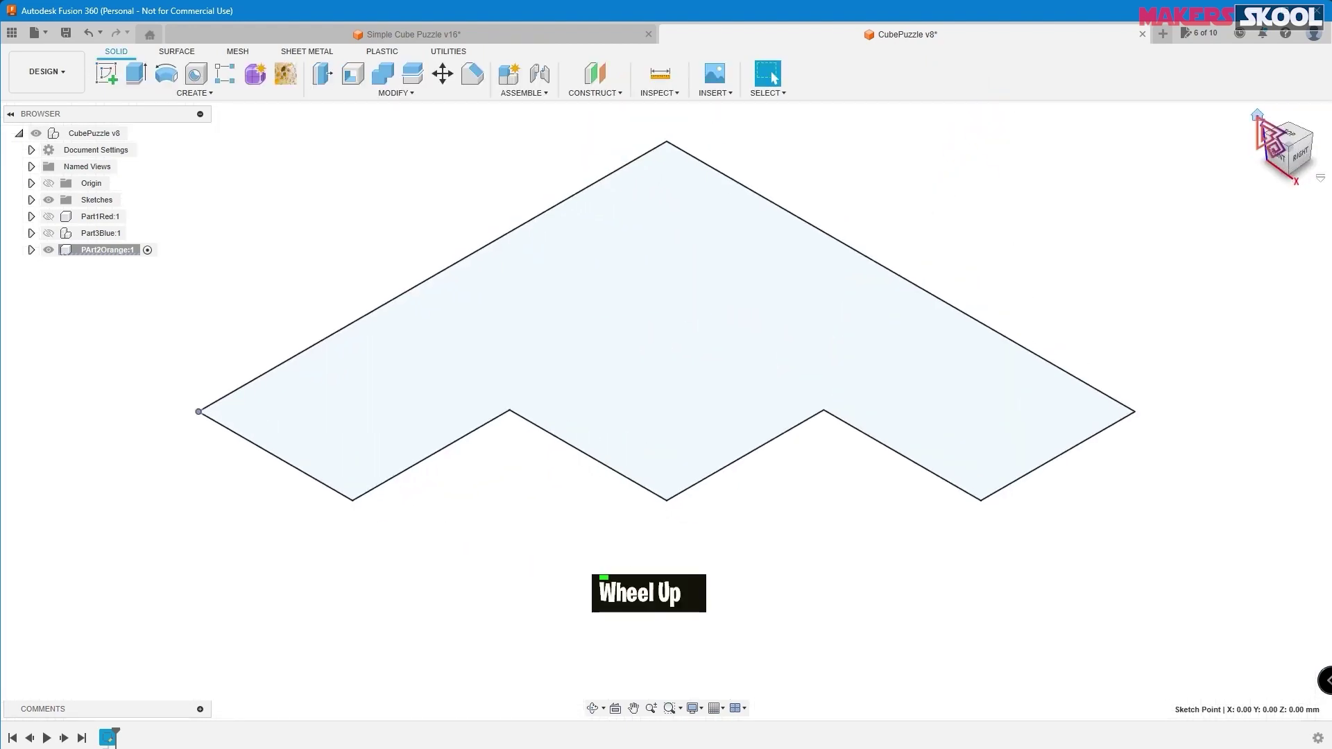
- Extrude the stepped L profile 7.8 mm into a solid block
{"action": "left_click", "coordinate": [136, 72]}
{"action": "left_click_drag", "start_coordinate": [803, 363], "coordinate": [789, 303]}
{"action": "key", "text": "alt+Tab"}
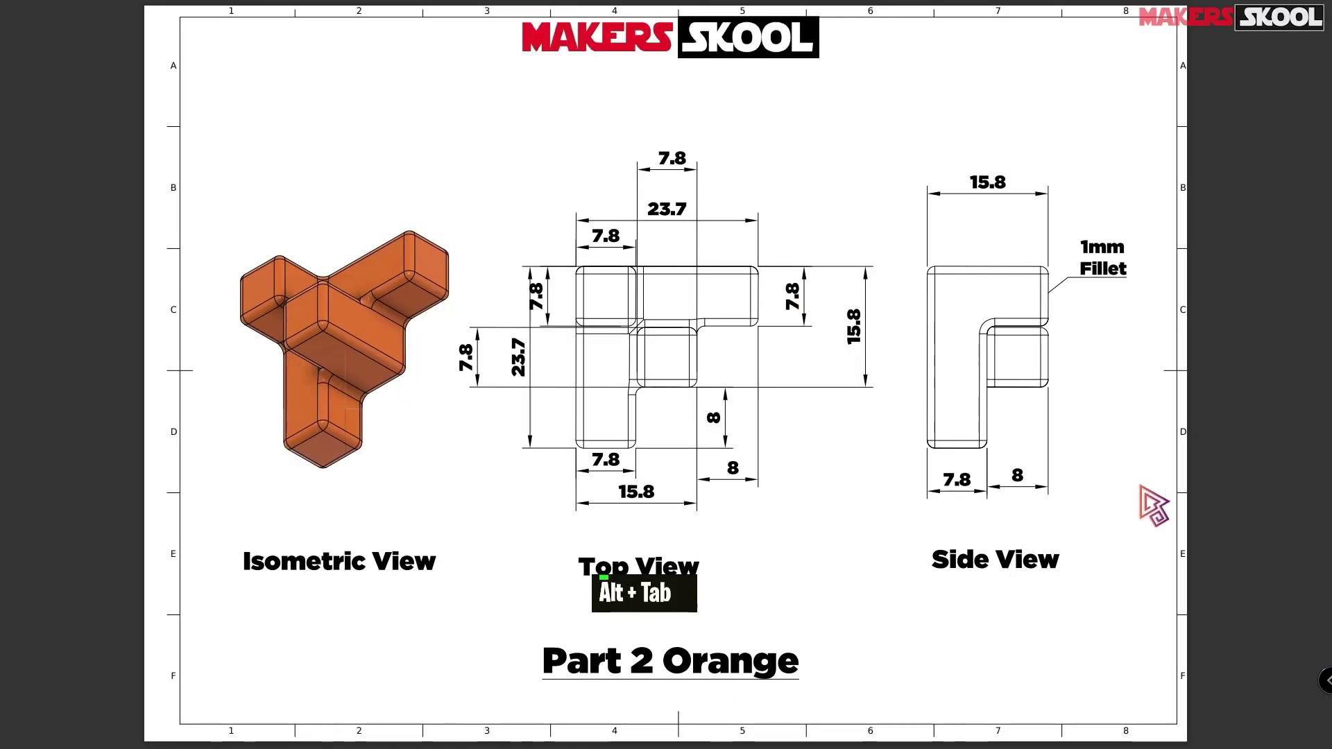
{"action": "key", "text": "alt+Tab"}
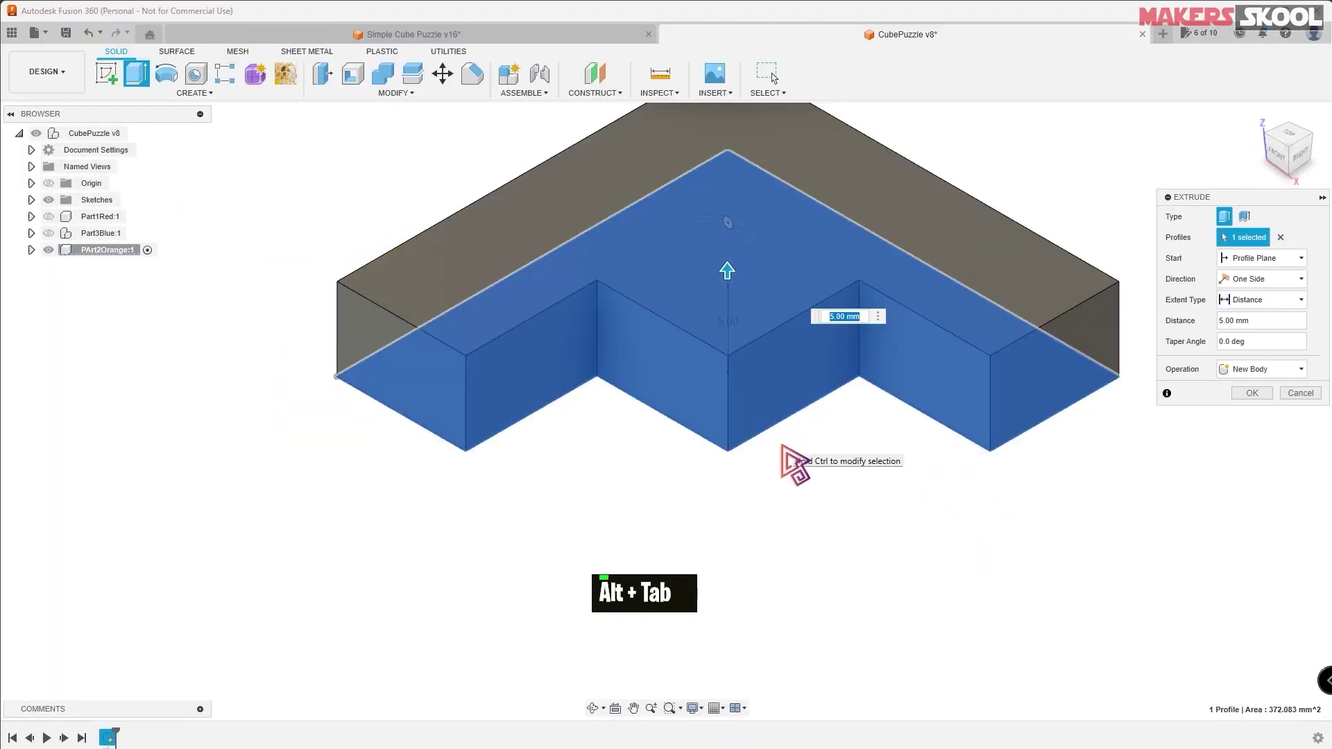
{"action": "type", "text": "7.8"}
{"action": "key", "text": "Return"}
{"action": "key", "text": "alt+Tab"}
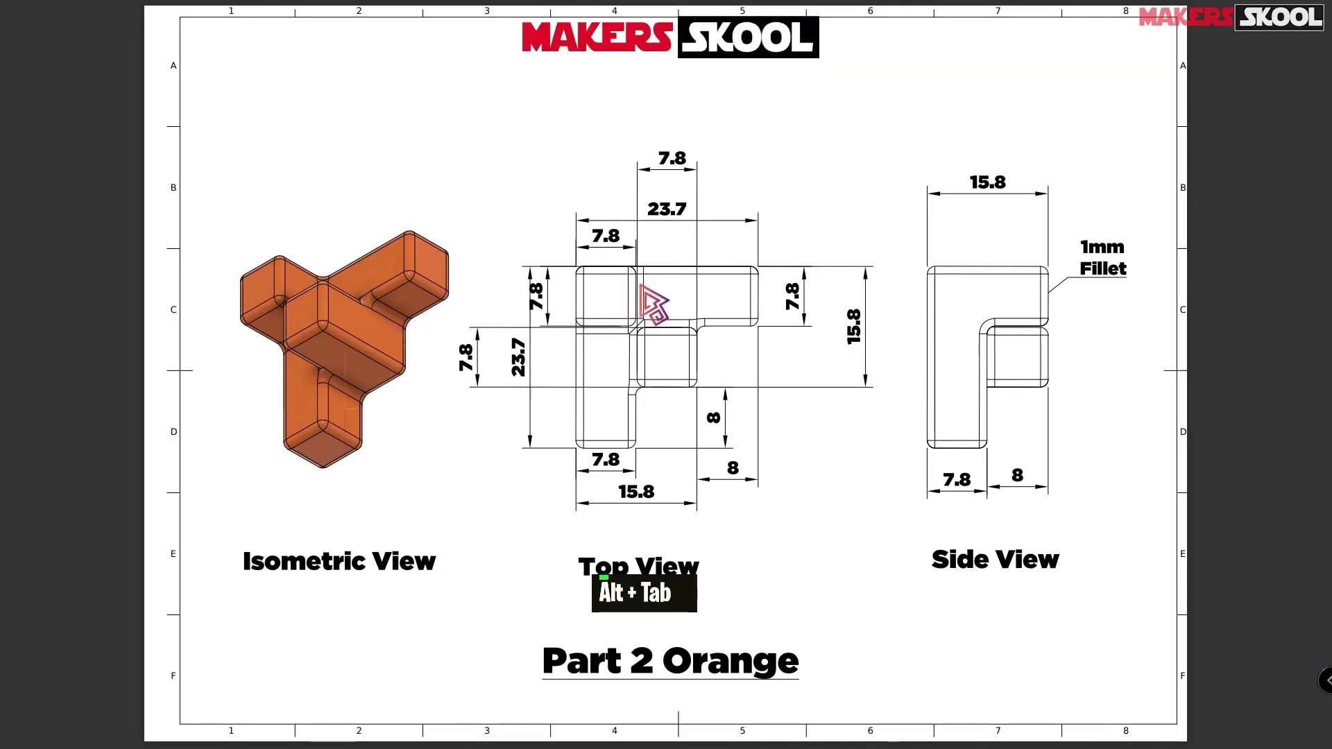
{"action": "key", "text": "alt+Tab"}
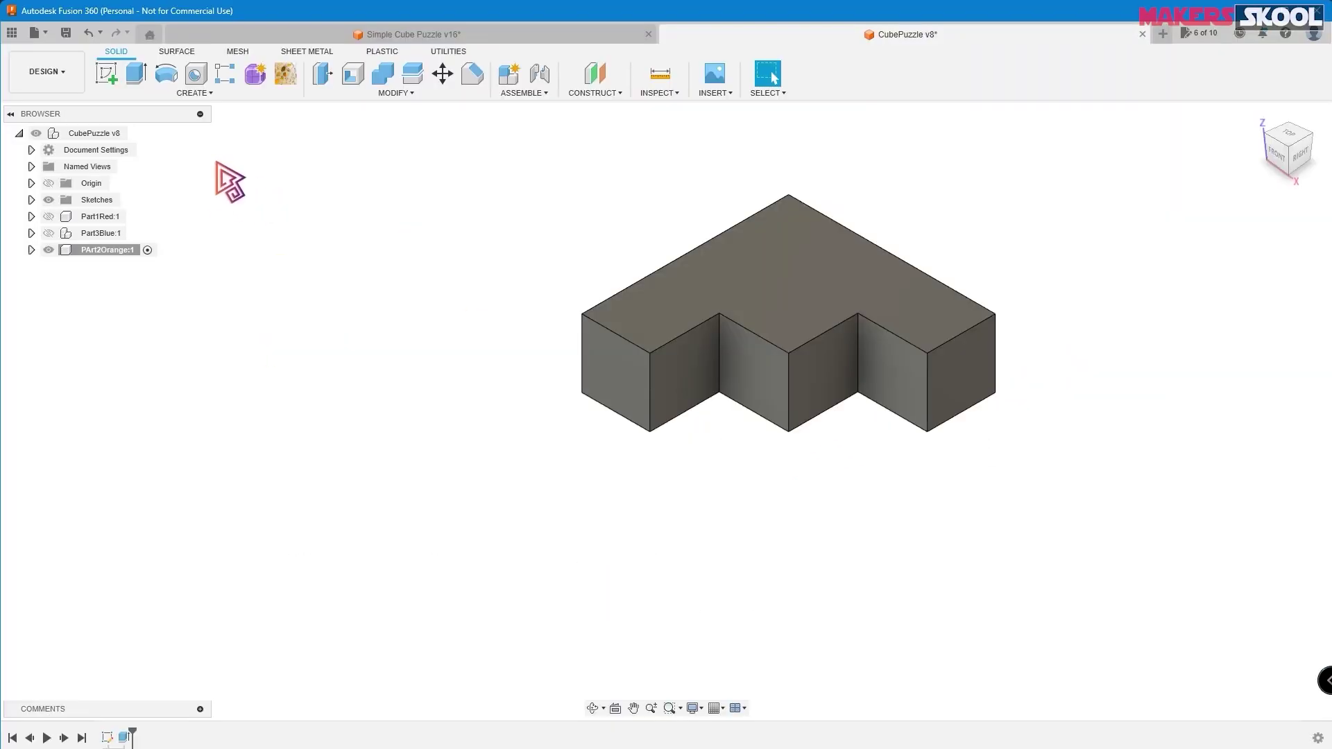
{"action": "left_click", "coordinate": [773, 283]}
- Start a sketch on the L body's top face and draw a square at the outer corner
{"action": "right_click", "coordinate": [786, 301]}
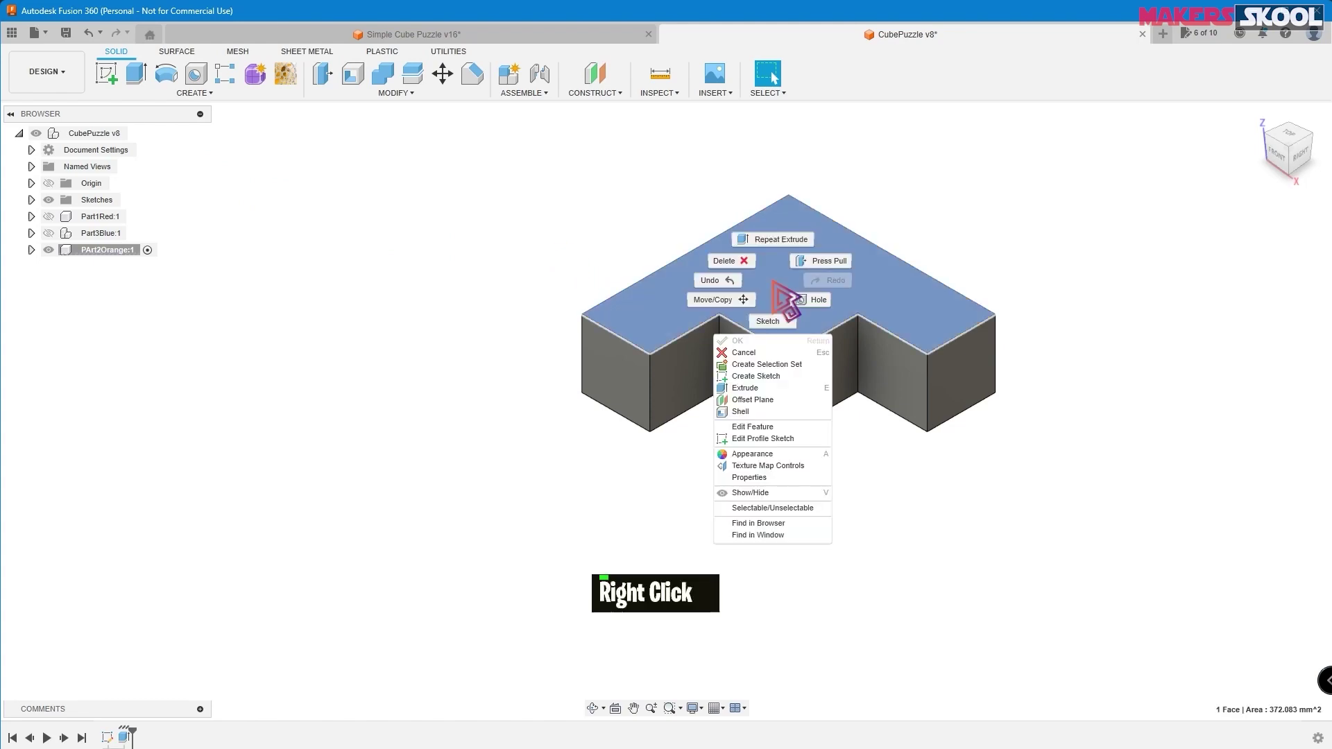
{"action": "left_click", "coordinate": [767, 380]}
{"action": "middle_click_drag", "start_coordinate": [906, 252], "coordinate": [854, 403]}
{"action": "left_click", "coordinate": [106, 73]}
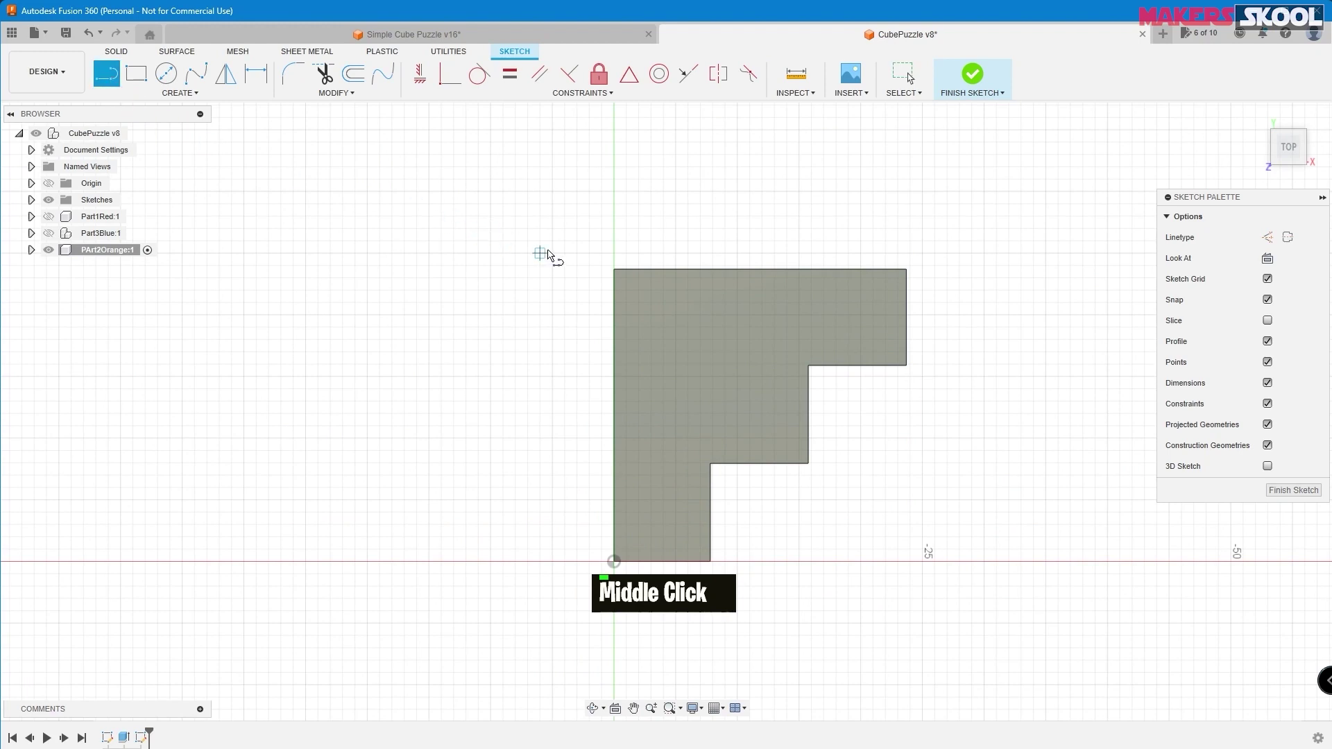
{"action": "left_click", "coordinate": [614, 269]}
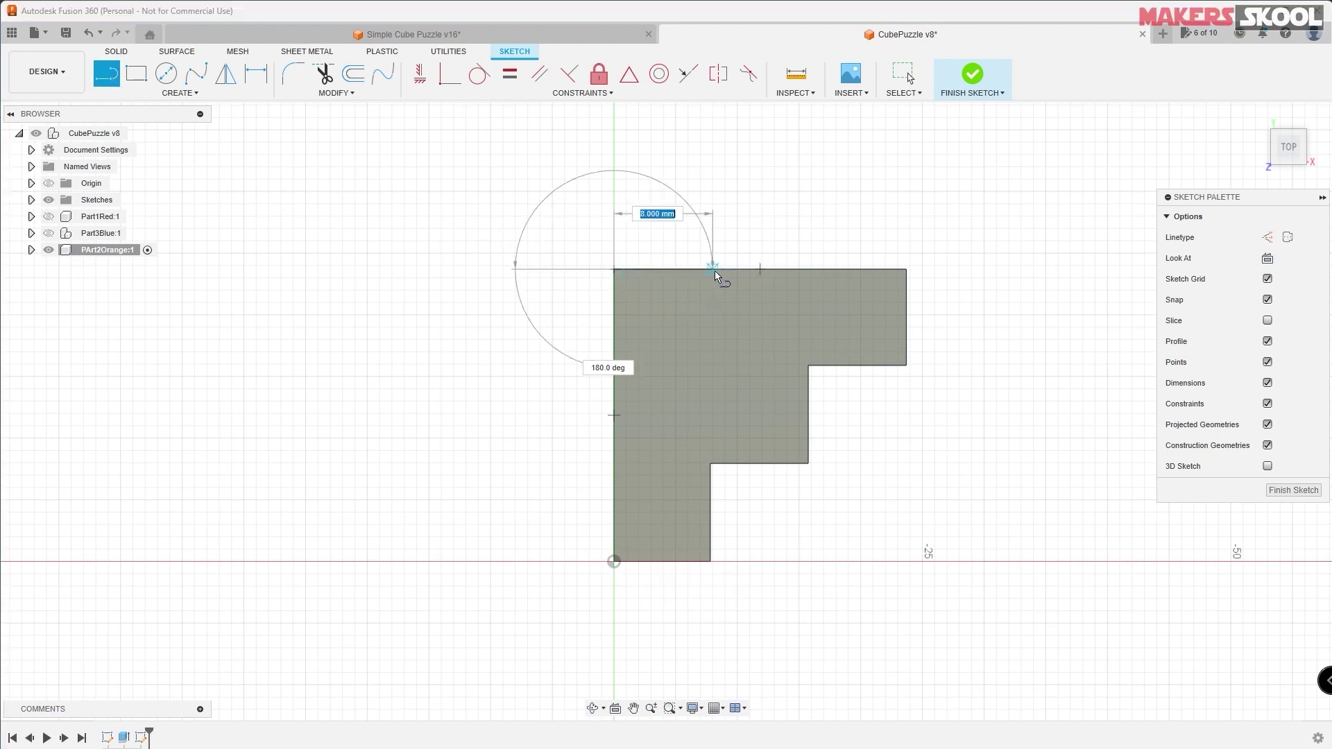
{"action": "left_click", "coordinate": [713, 269]}
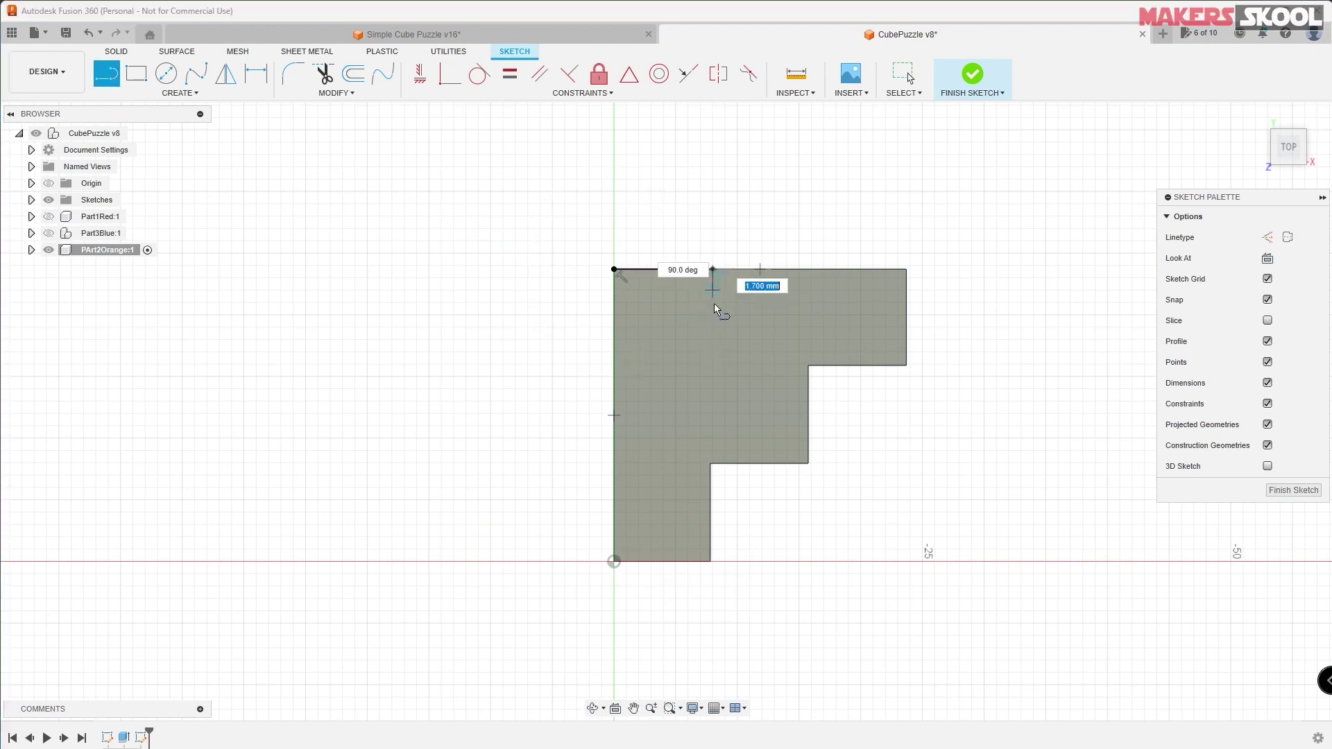
{"action": "left_click", "coordinate": [713, 352]}
{"action": "left_click", "coordinate": [614, 352]}
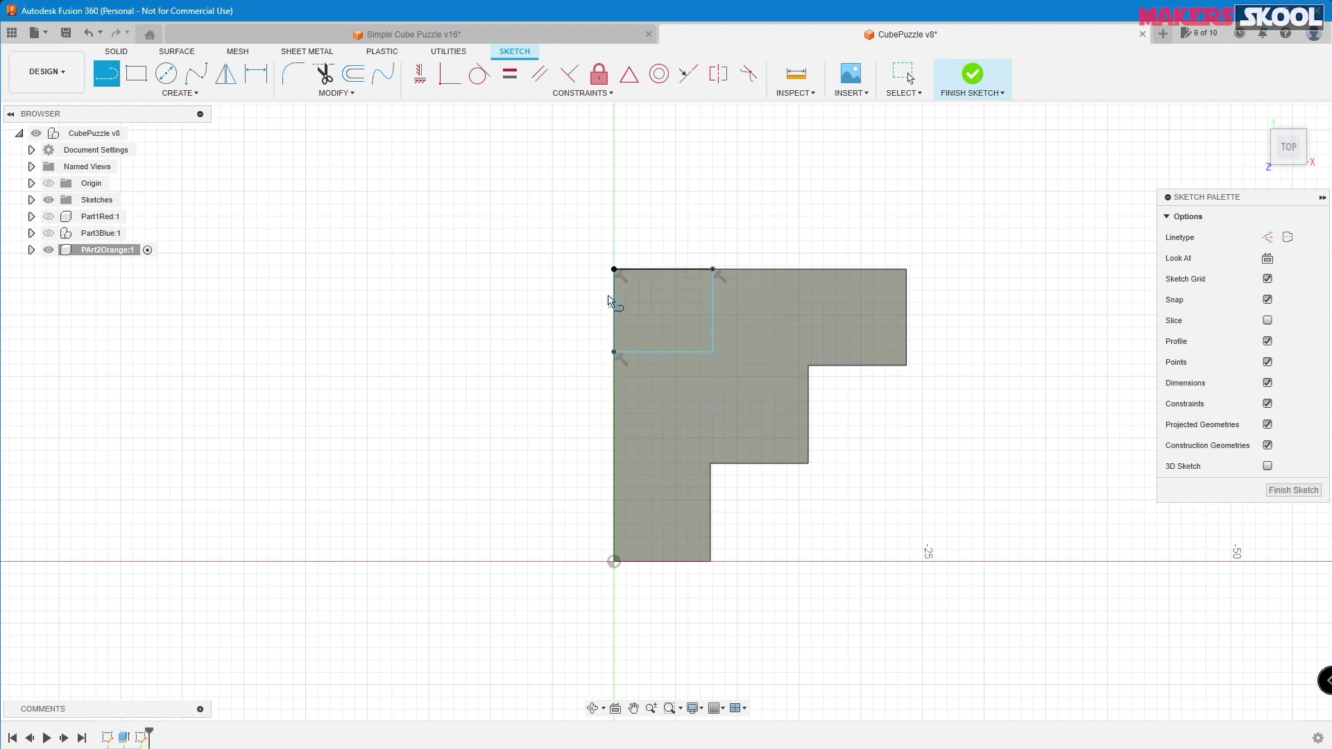
- Draw a second square with lines in the L's inner corner
{"action": "left_click", "coordinate": [809, 463]}
{"action": "left_click", "coordinate": [808, 377]}
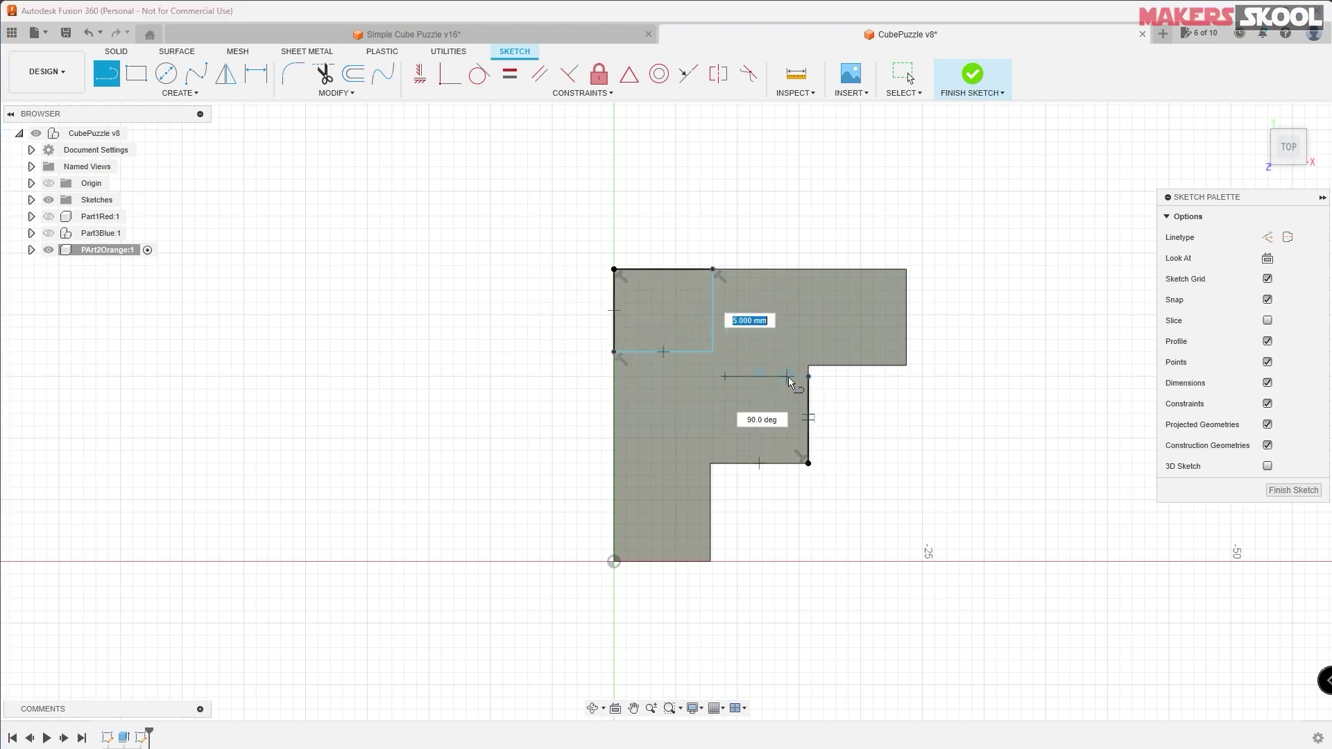
{"action": "left_click", "coordinate": [723, 376]}
{"action": "left_click", "coordinate": [723, 464]}
{"action": "scroll", "coordinate": [923, 340], "scroll_direction": "down", "scroll_amount": 1}
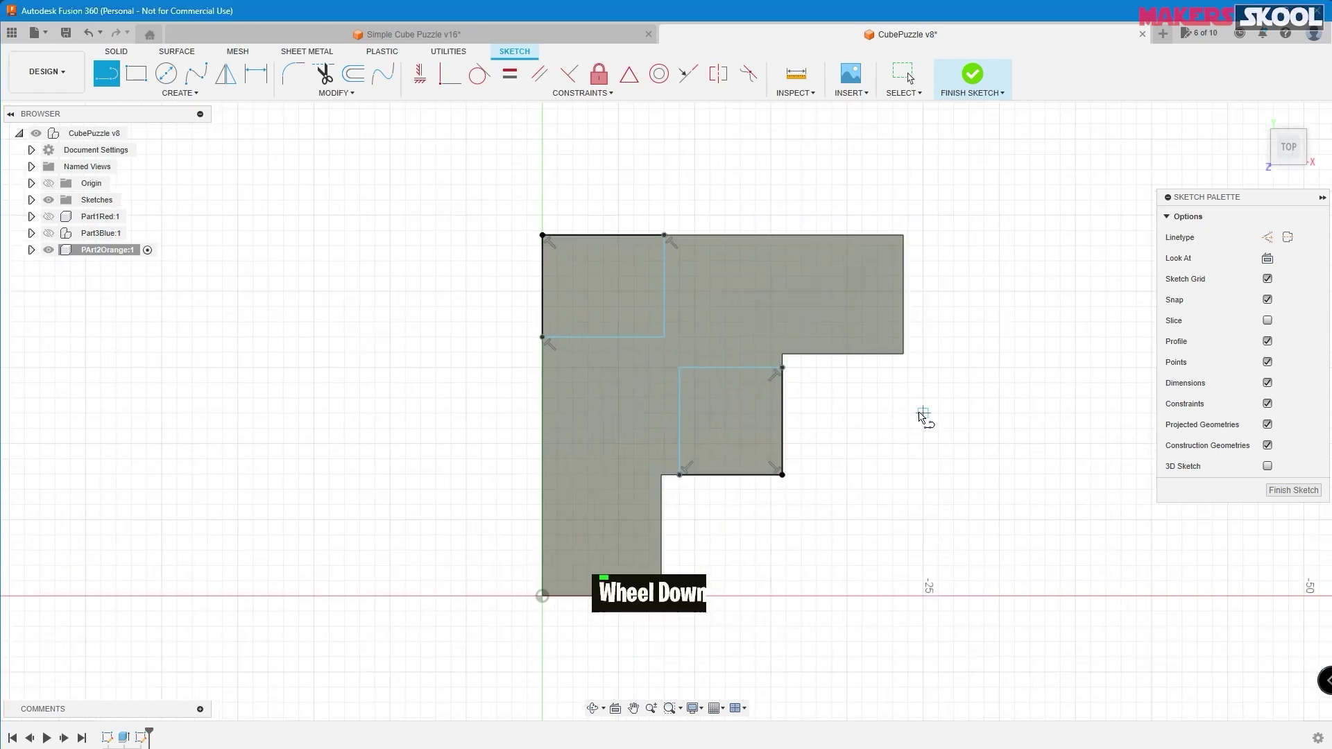
{"action": "scroll", "coordinate": [922, 347], "scroll_direction": "up", "scroll_amount": 1}
- Apply Equal constraints so each square's sides are the same length
{"action": "left_click", "coordinate": [509, 74]}
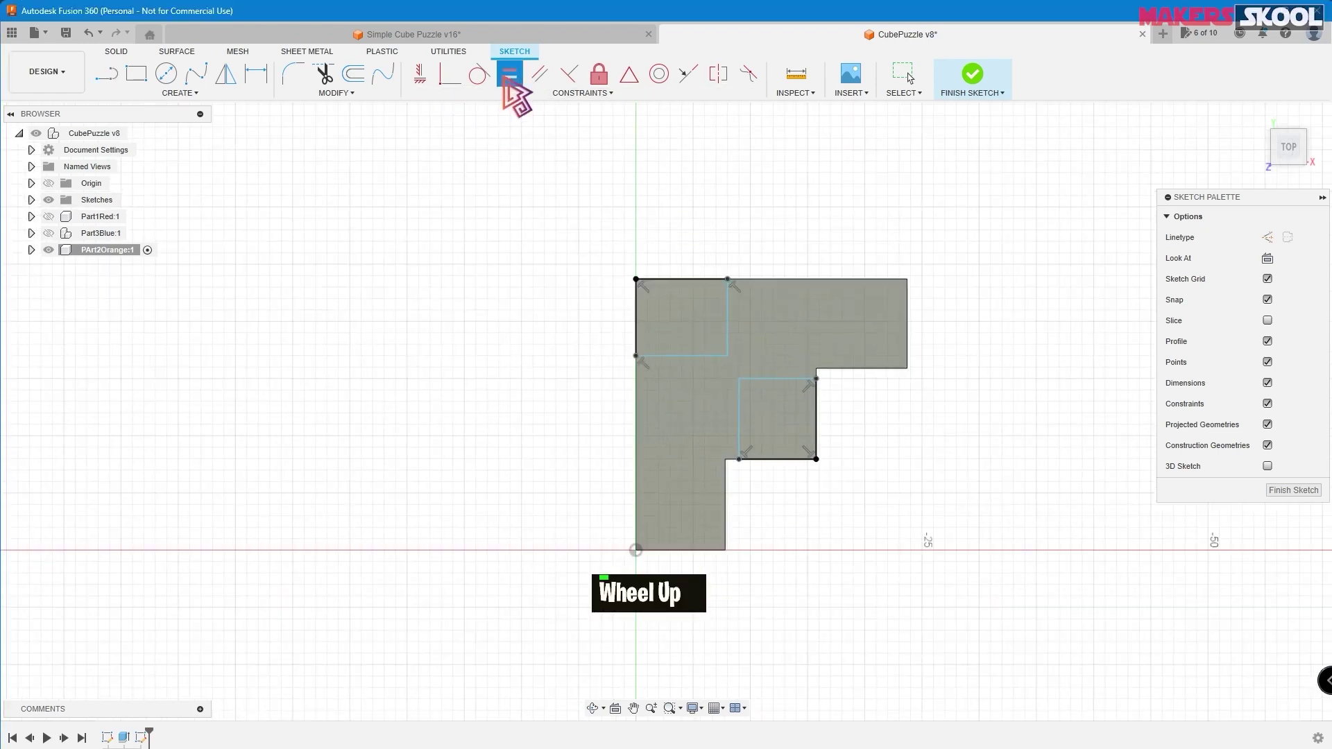
{"action": "key", "text": "alt+Tab"}
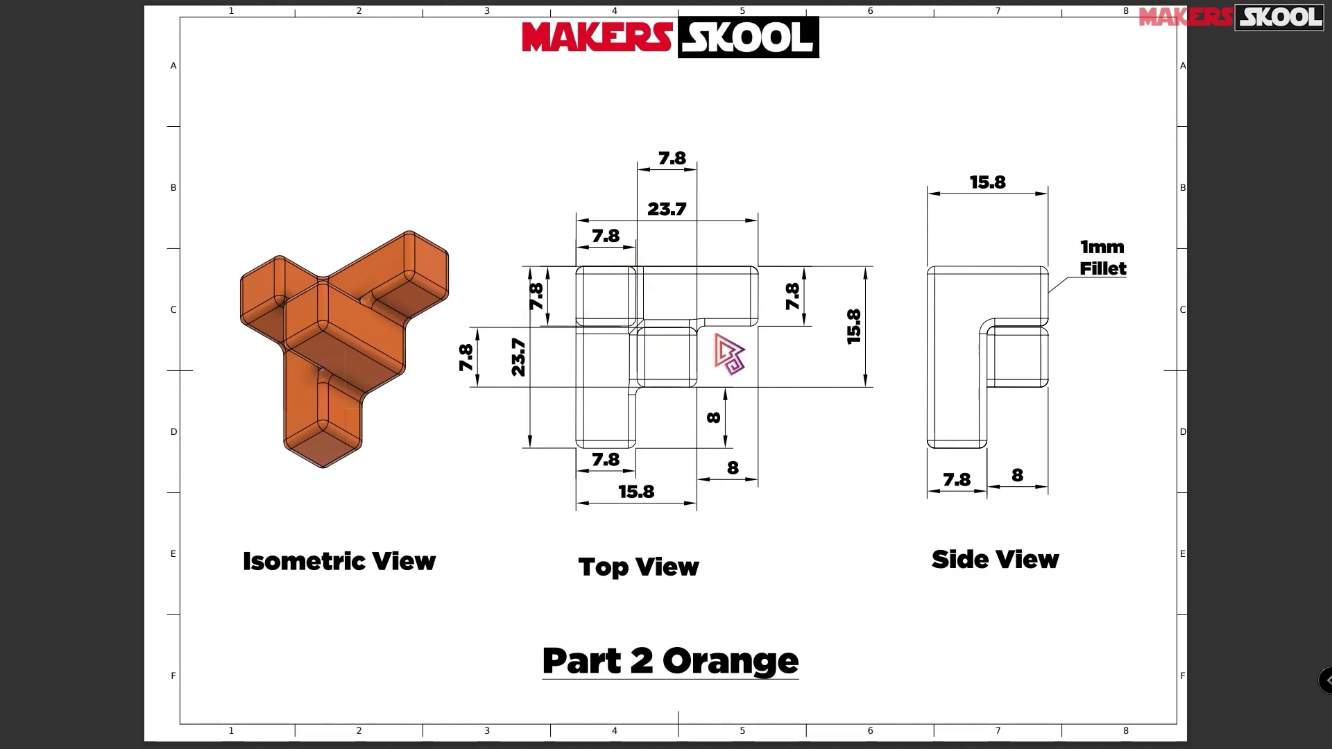
{"action": "key", "text": "alt+Tab"}
{"action": "left_click", "coordinate": [818, 420]}
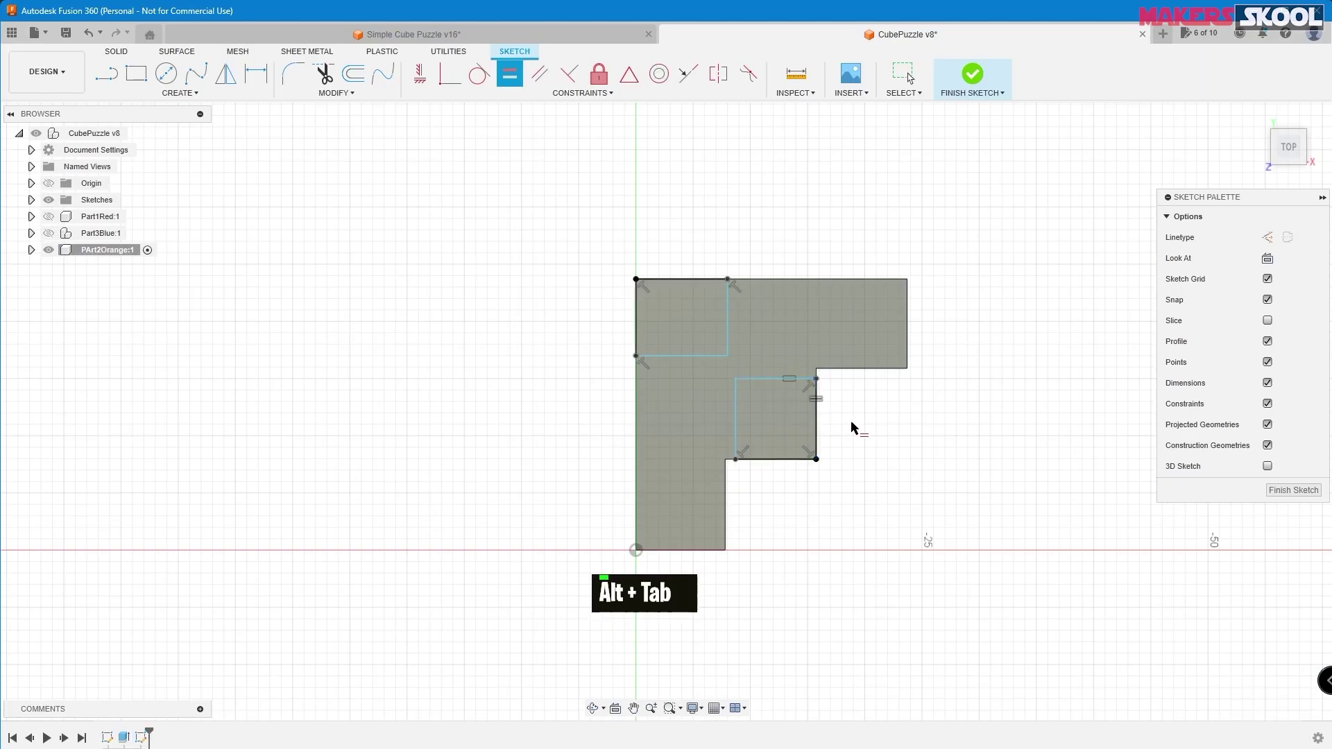
{"action": "left_click", "coordinate": [727, 318]}
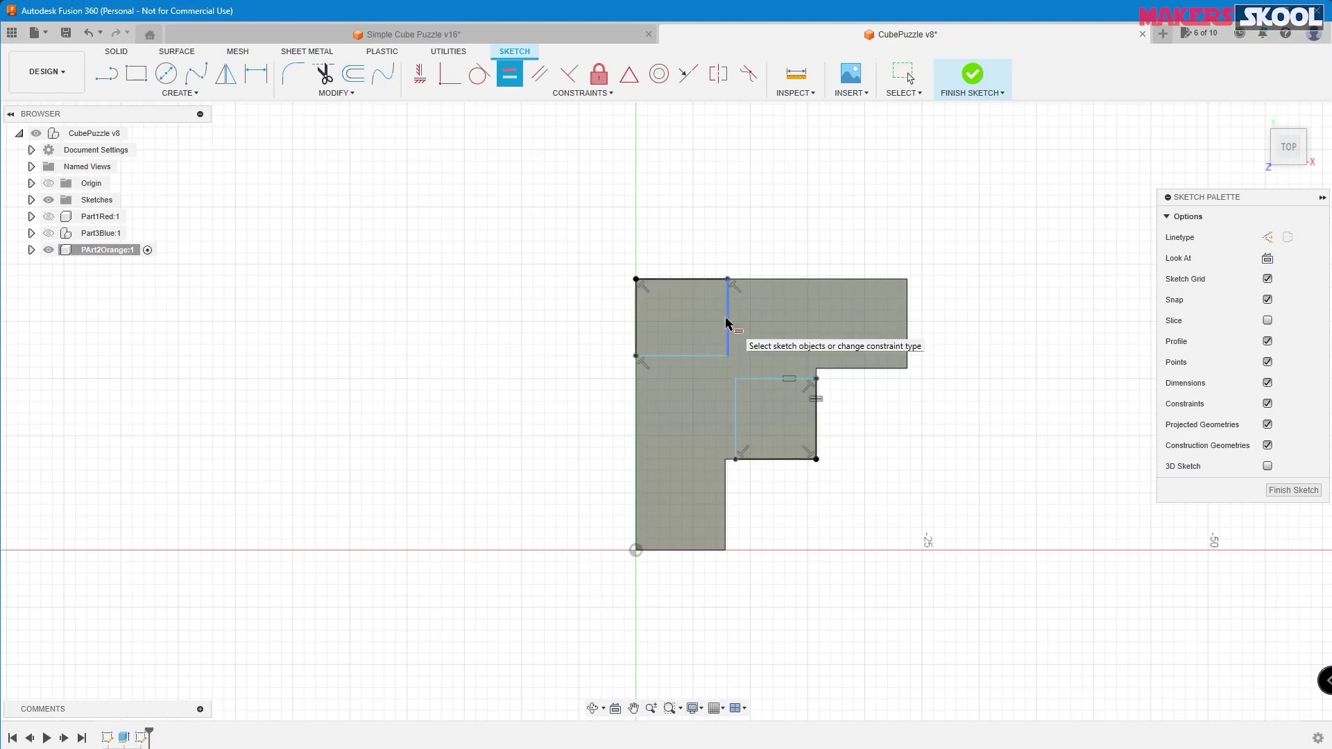
{"action": "left_click", "coordinate": [689, 280]}
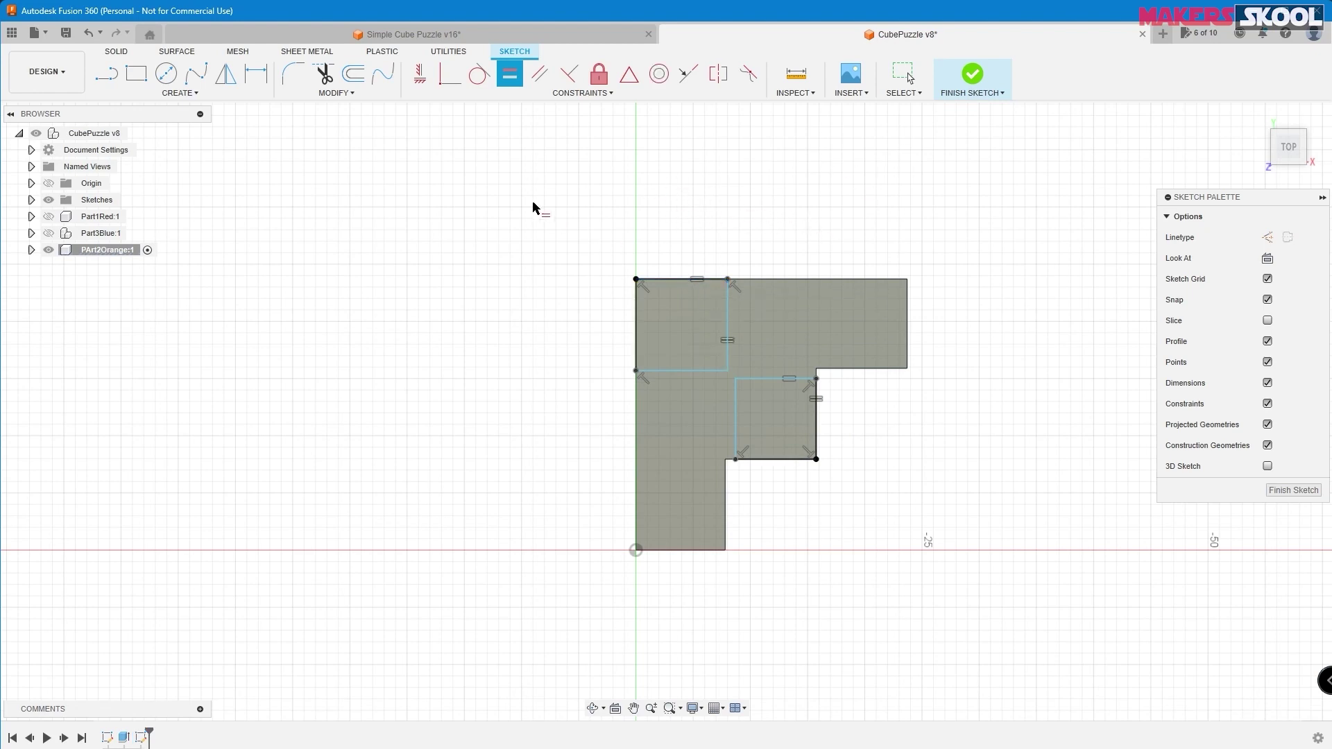
- Dimension both squares to 7.8 mm and finish the sketch
{"action": "left_click", "coordinate": [257, 74]}
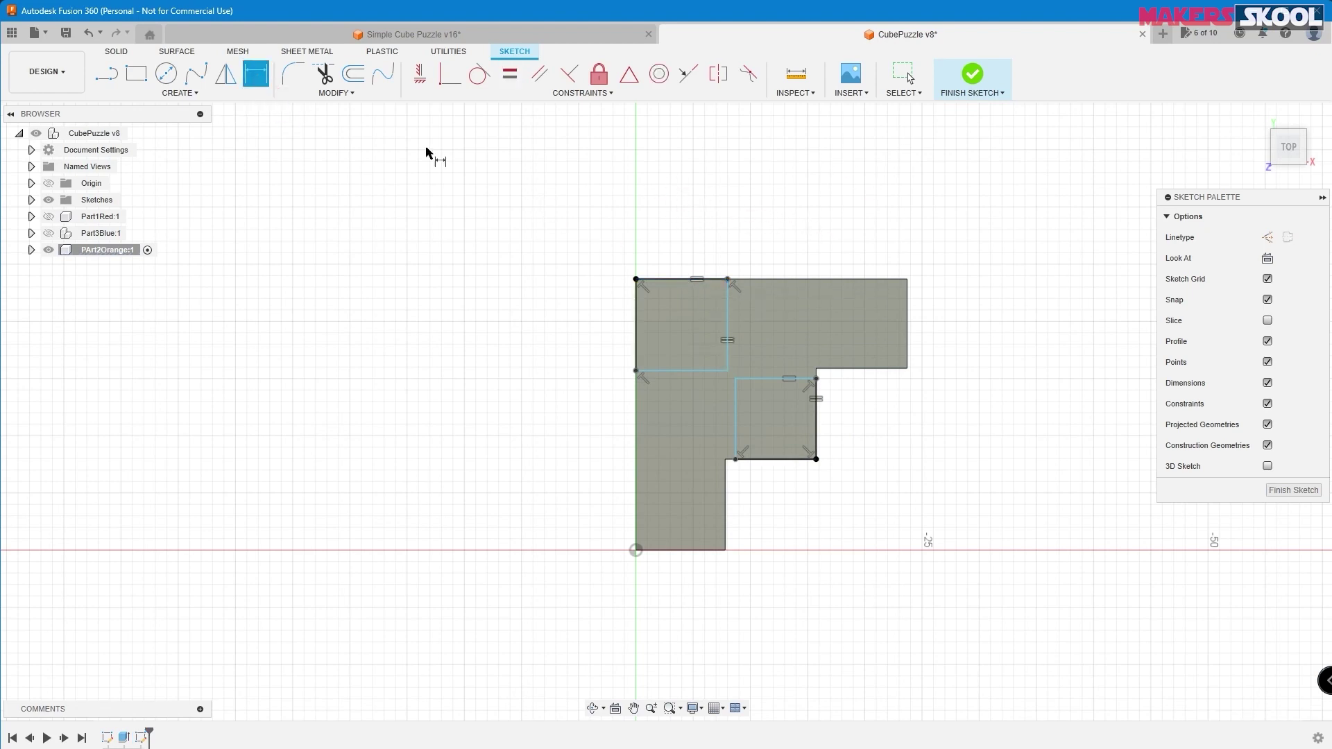
{"action": "left_click", "coordinate": [674, 280]}
{"action": "double_click", "coordinate": [683, 229]}
{"action": "type", "text": "7.8"}
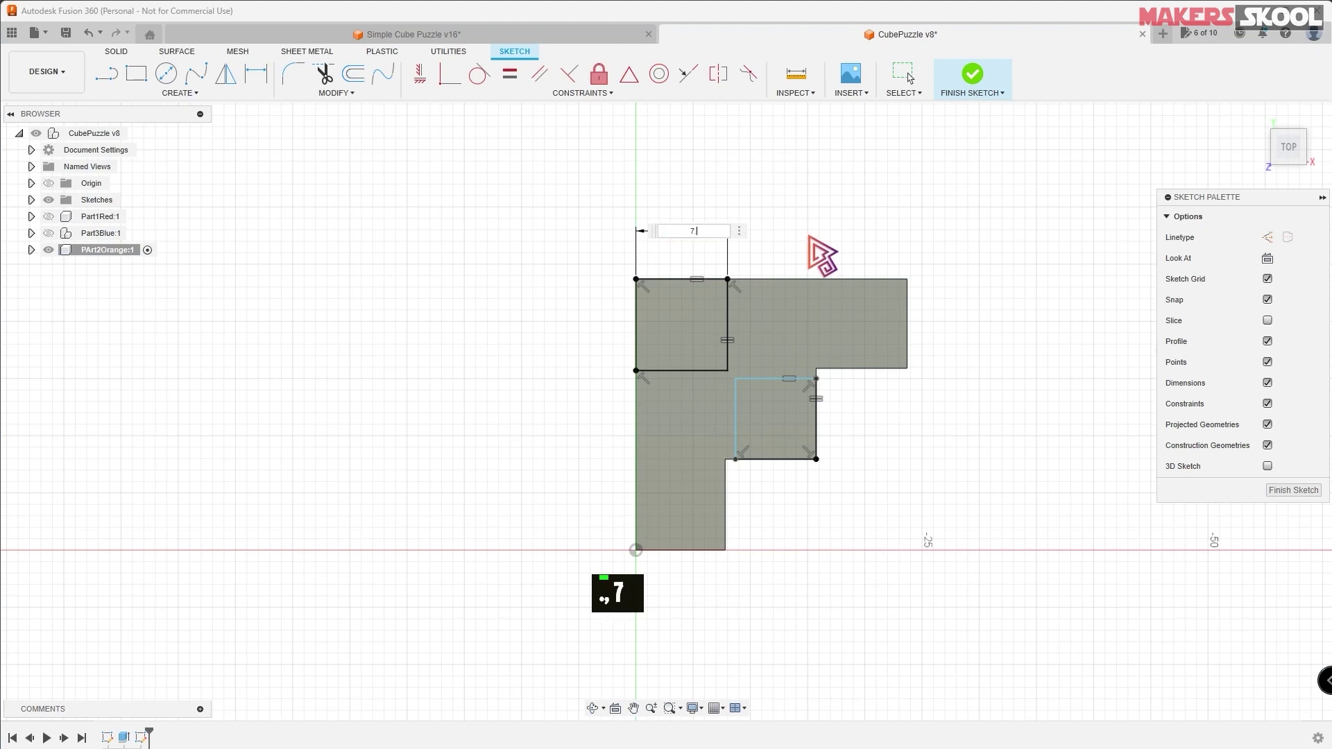
{"action": "key", "text": "Return"}
{"action": "left_click", "coordinate": [766, 380]}
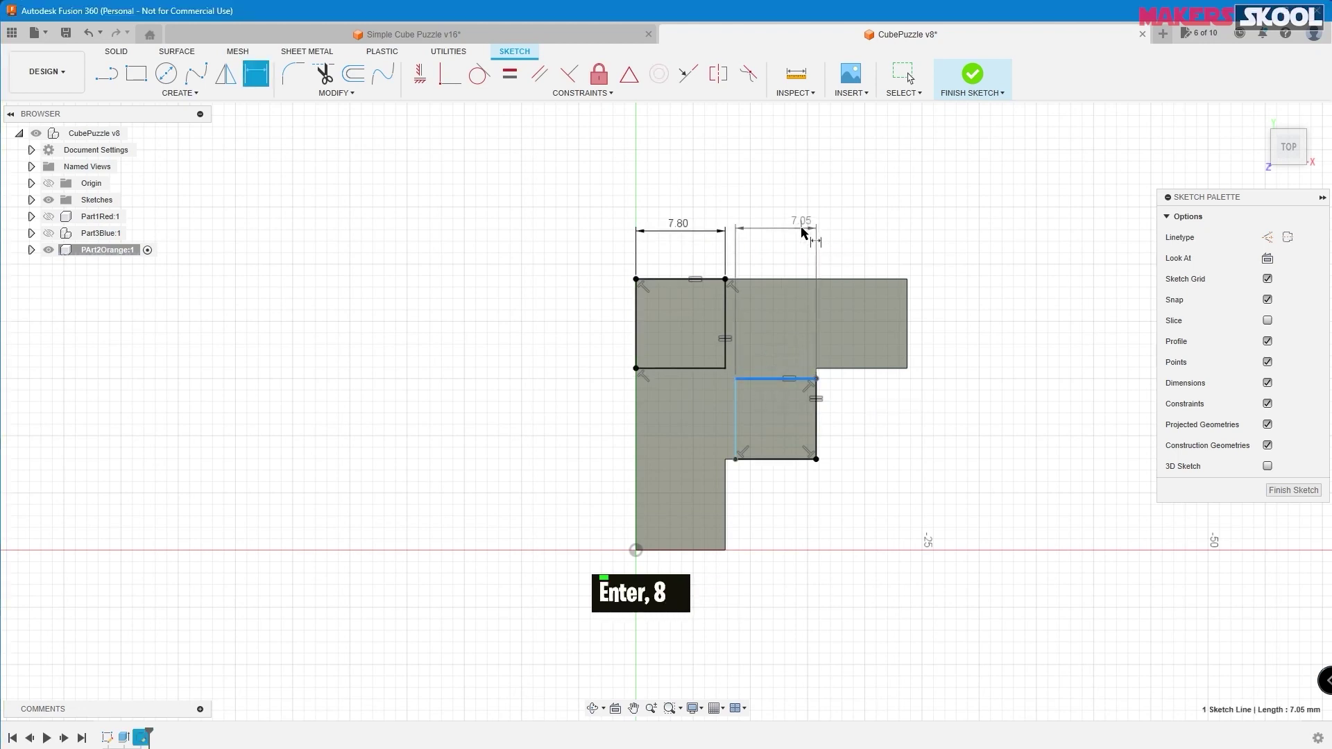
{"action": "left_click", "coordinate": [809, 229]}
{"action": "type", "text": "7.8"}
{"action": "key", "text": "Return"}
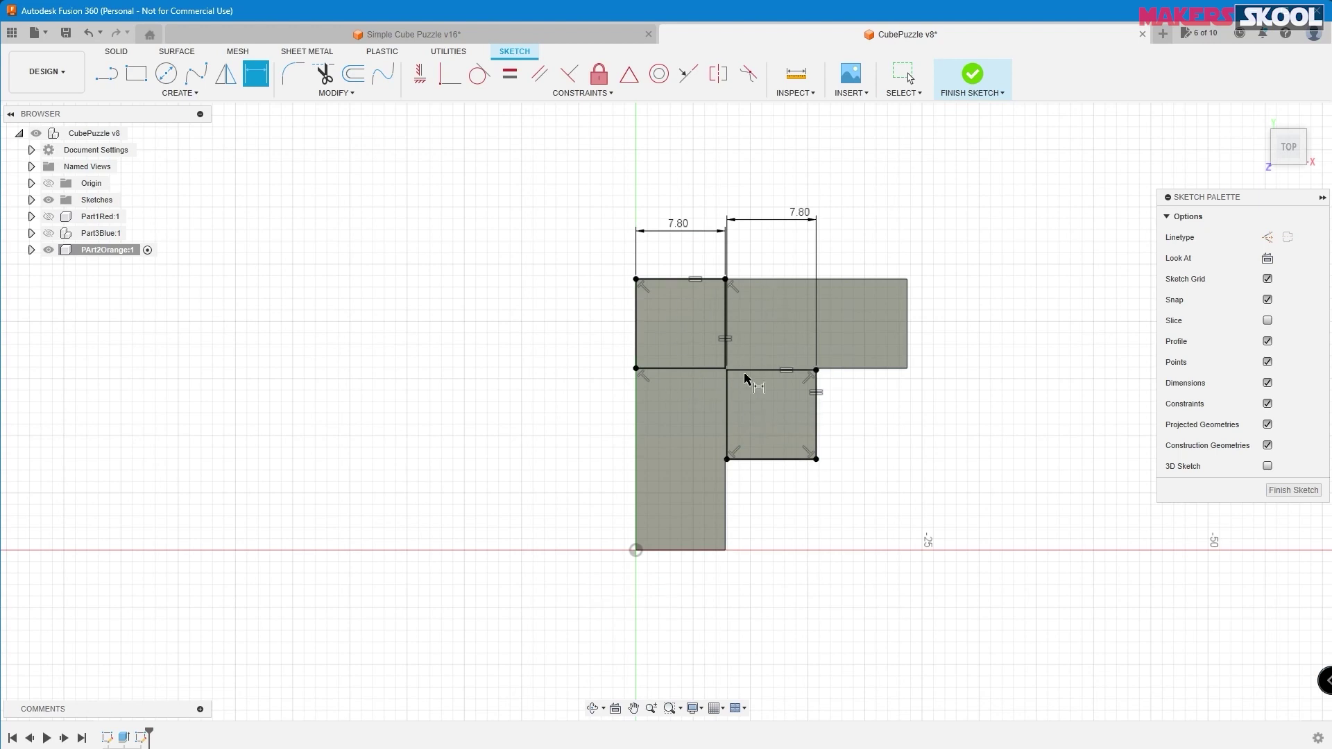
{"action": "left_click", "coordinate": [981, 89]}
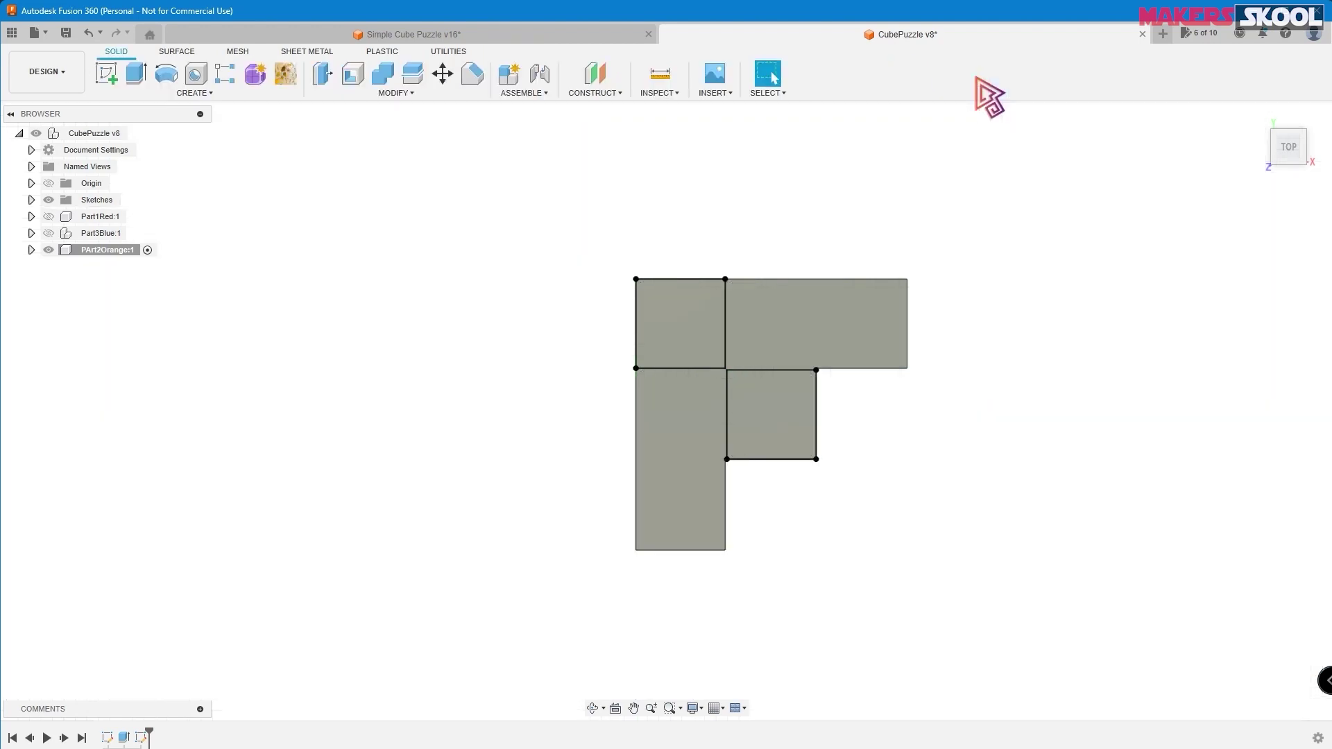
- Extrude the corner and inner square profiles 8 mm upward, joined to the L body
{"action": "scroll", "coordinate": [985, 286], "scroll_direction": "up", "scroll_amount": 1}
{"action": "middle_click_drag", "start_coordinate": [984, 284], "coordinate": [960, 233], "text": "shift"}
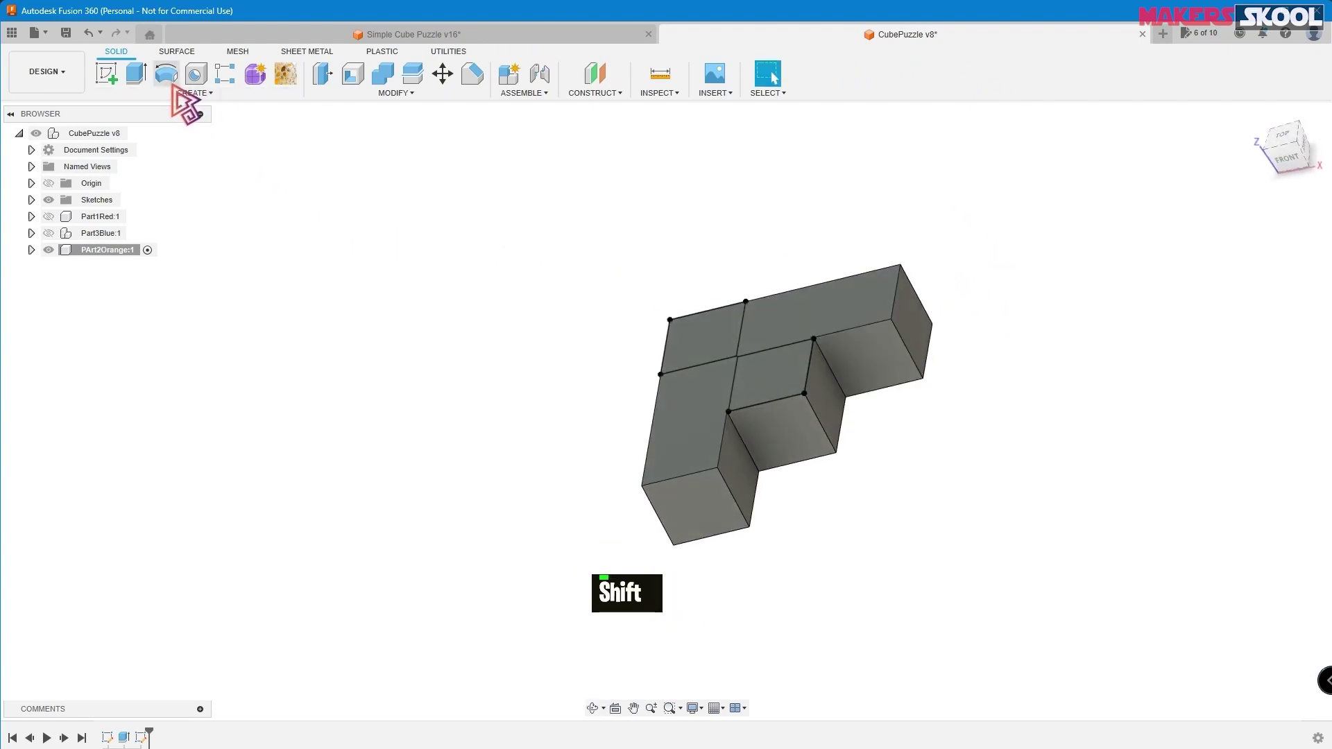
{"action": "left_click", "coordinate": [136, 73]}
{"action": "left_click", "coordinate": [702, 339]}
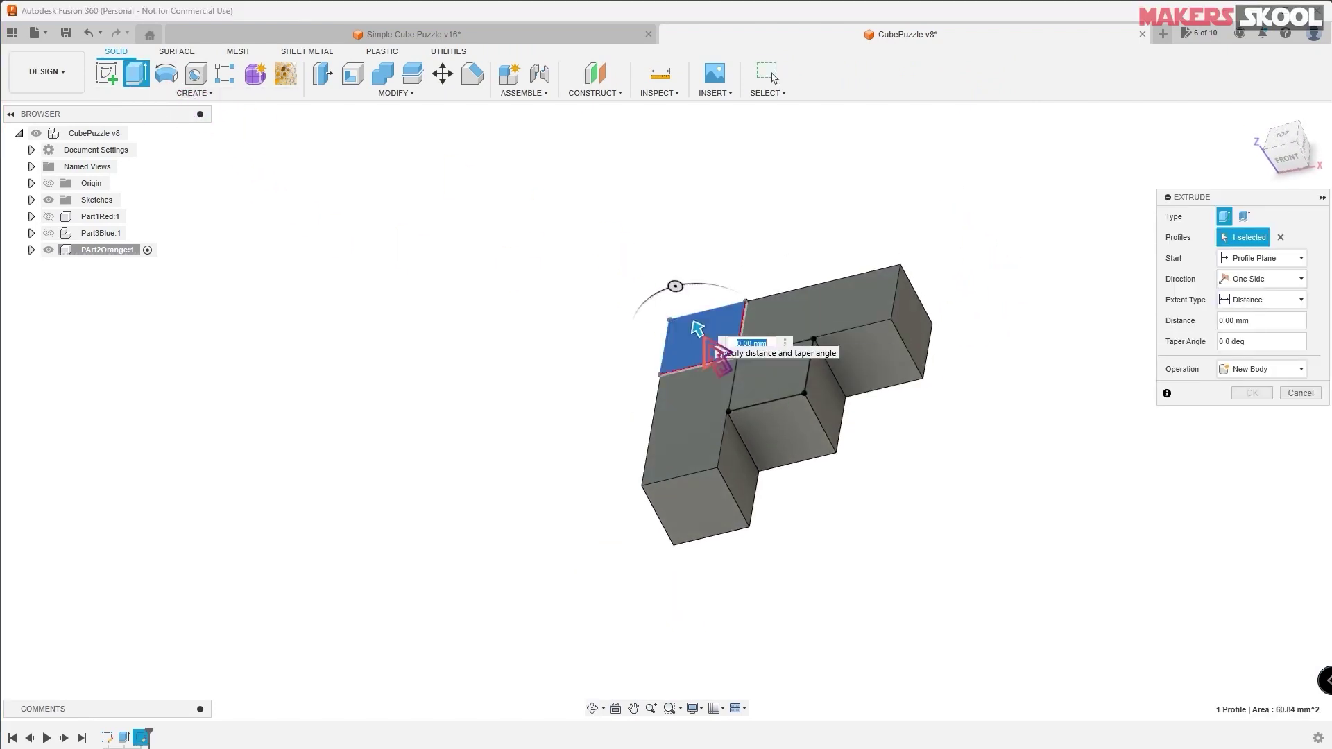
{"action": "left_click", "coordinate": [764, 366]}
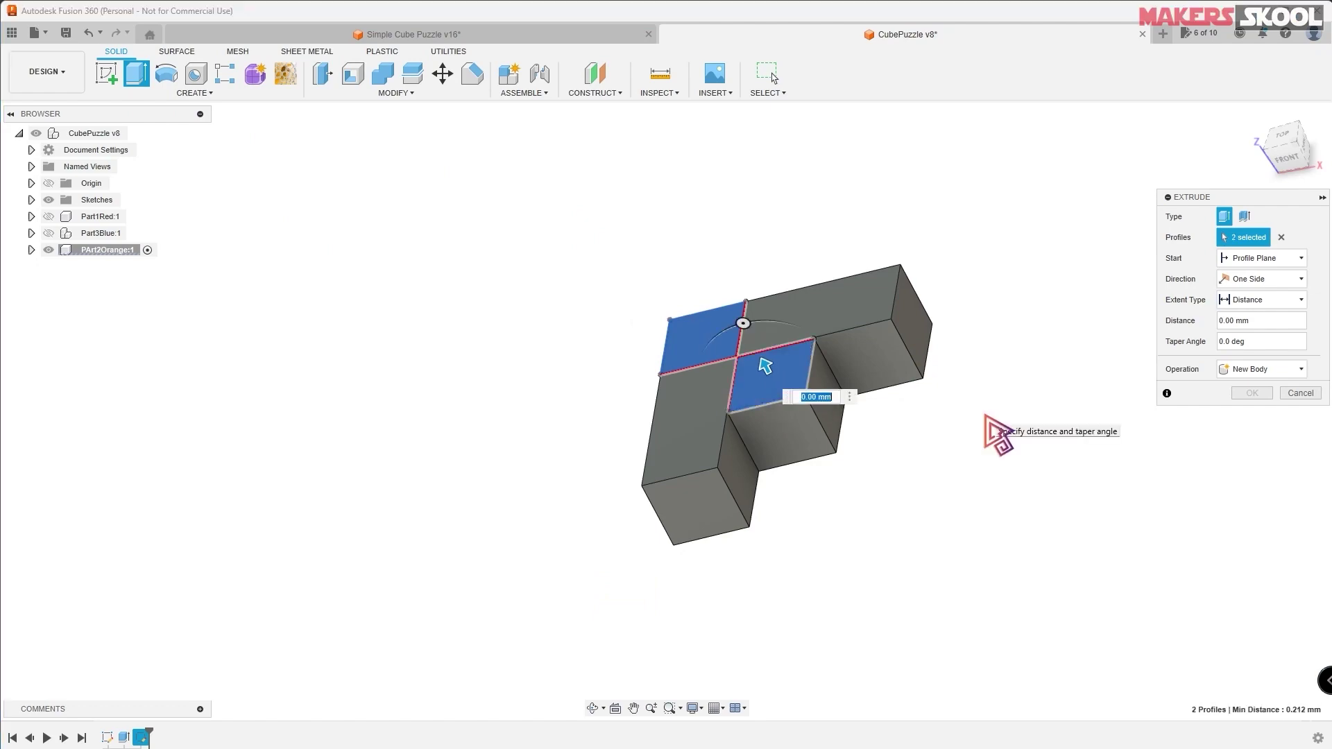
{"action": "key", "text": "alt+Tab"}
{"action": "key", "text": "alt+Tab"}
{"action": "type", "text": "8"}
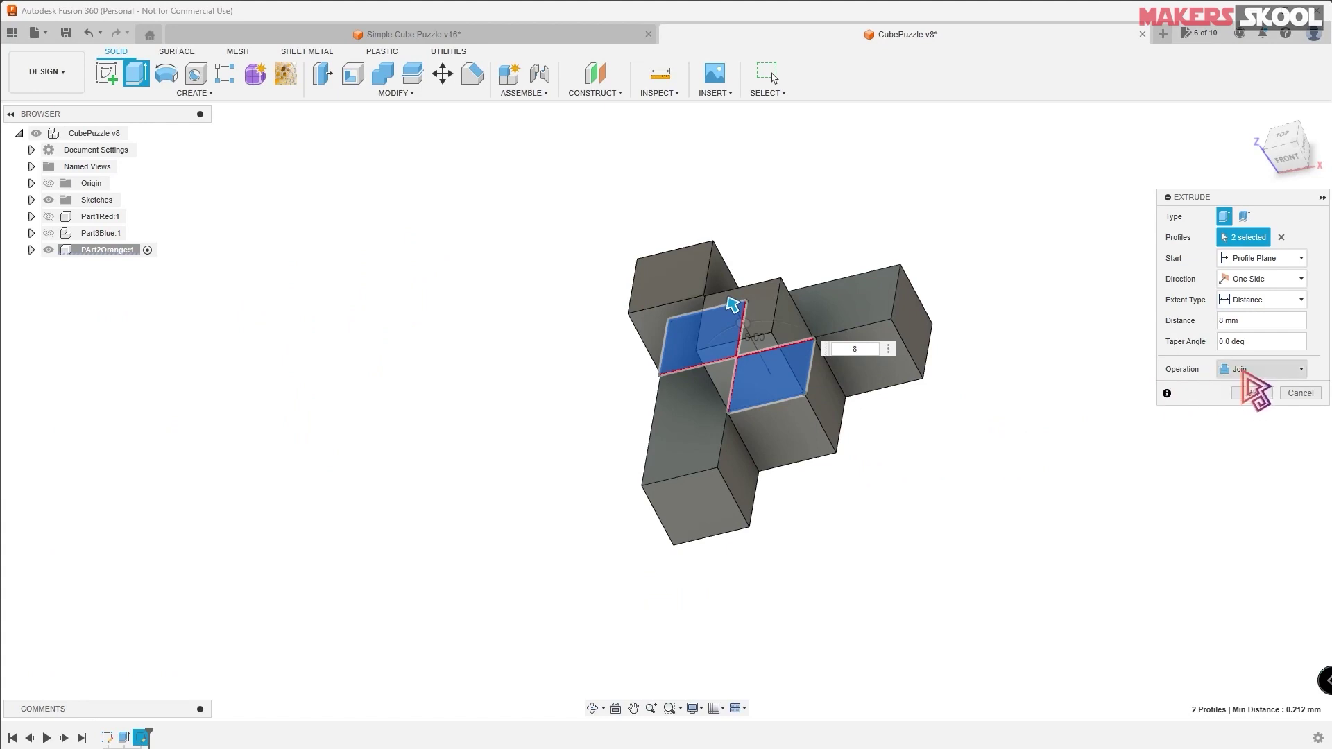
{"action": "left_click", "coordinate": [1246, 372]}
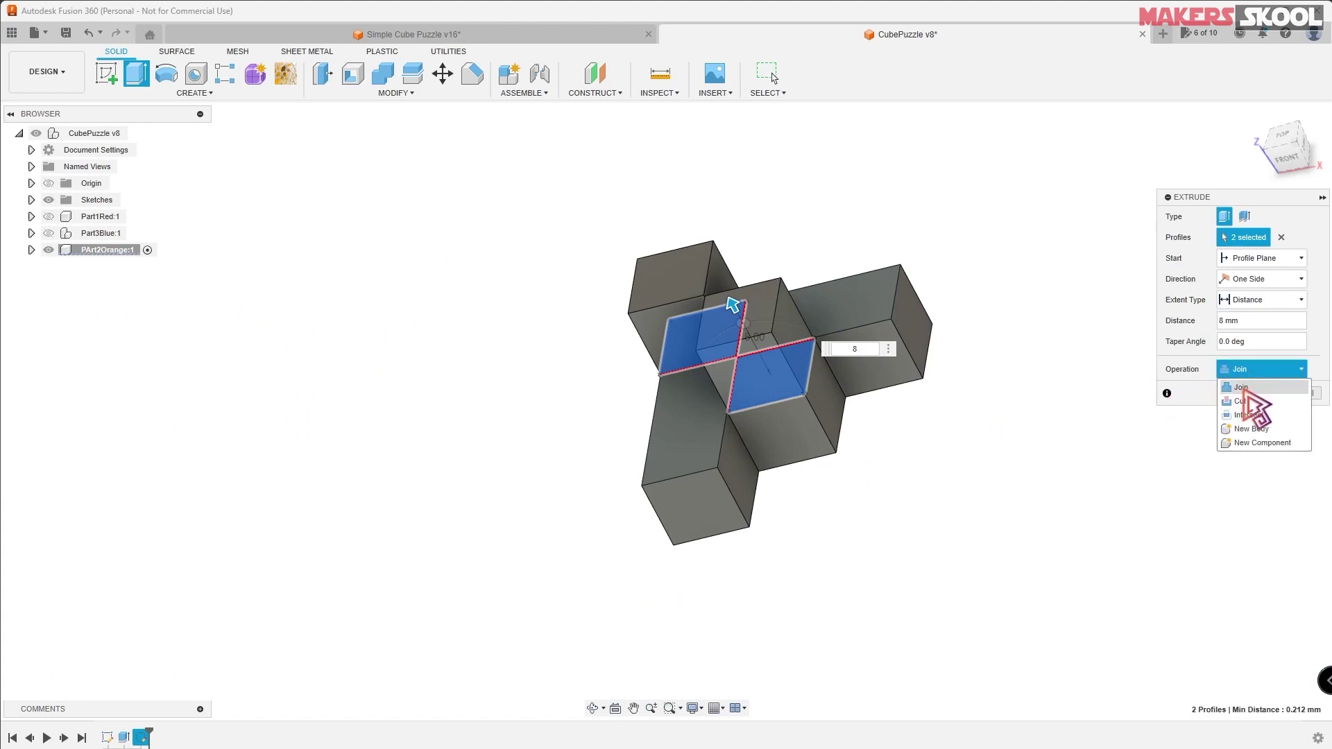
{"action": "left_click", "coordinate": [1245, 389]}
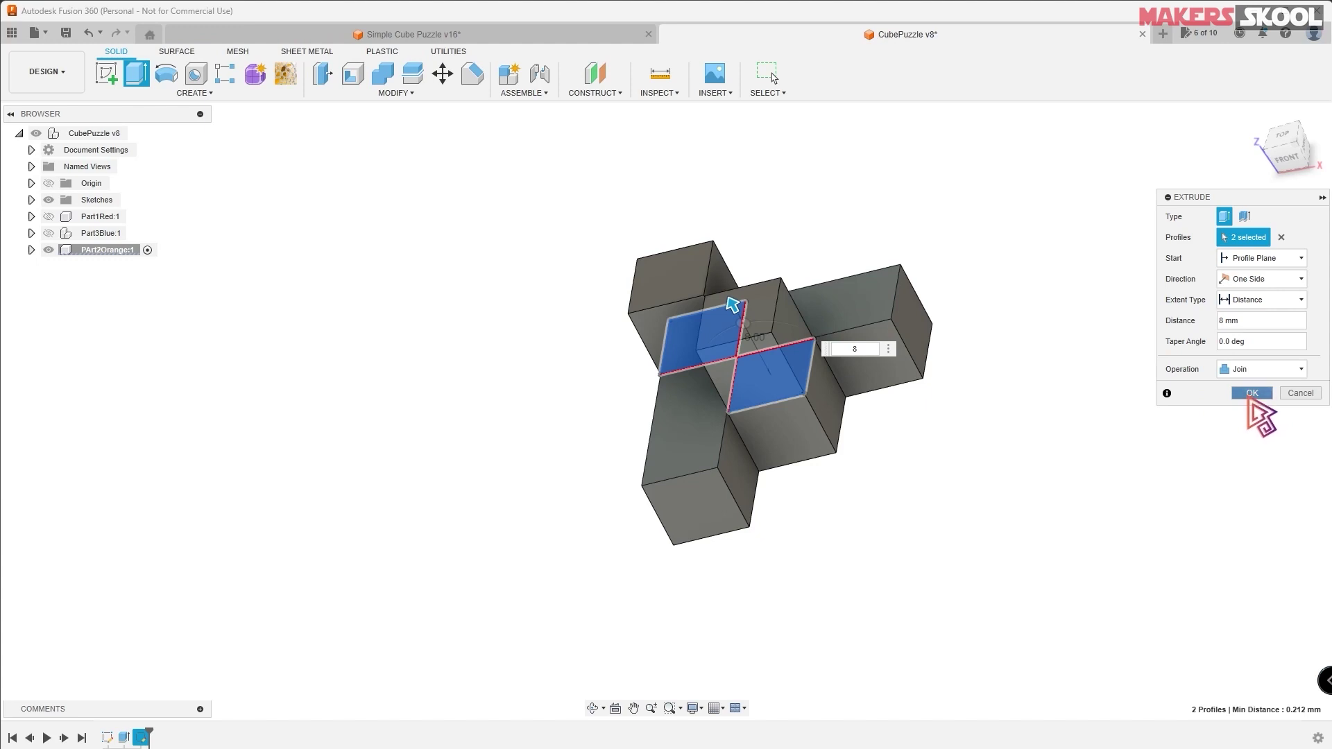
{"action": "left_click", "coordinate": [1250, 394]}
{"action": "middle_click_drag", "start_coordinate": [967, 387], "coordinate": [999, 298], "text": "shift"}
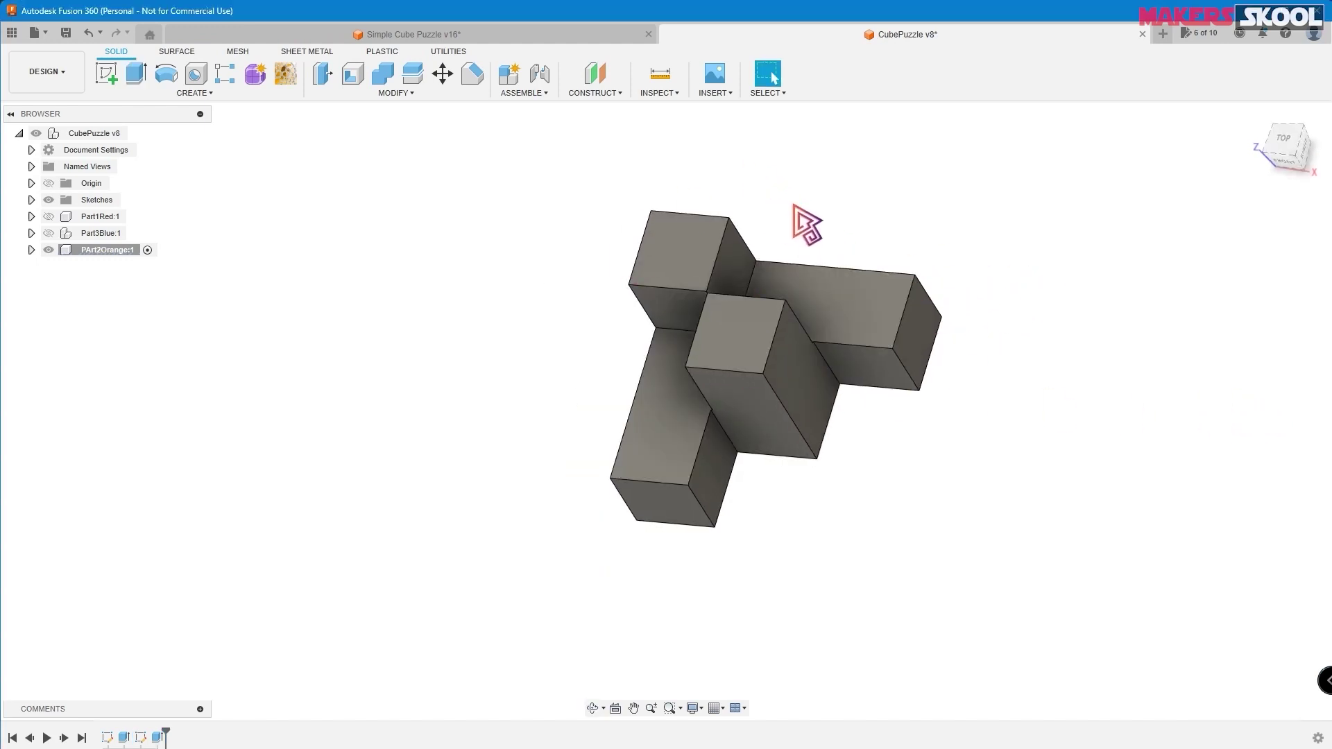
- Adjust the selection filters and window-select all 42 edges of the body
{"action": "mouse_move", "coordinate": [798, 212]}
{"action": "middle_mouse_down", "text": "shift"}
{"action": "mouse_move", "coordinate": [787, 237]}
{"action": "mouse_move", "coordinate": [803, 223]}
{"action": "middle_mouse_up", "text": "shift"}
{"action": "left_click", "coordinate": [767, 92]}
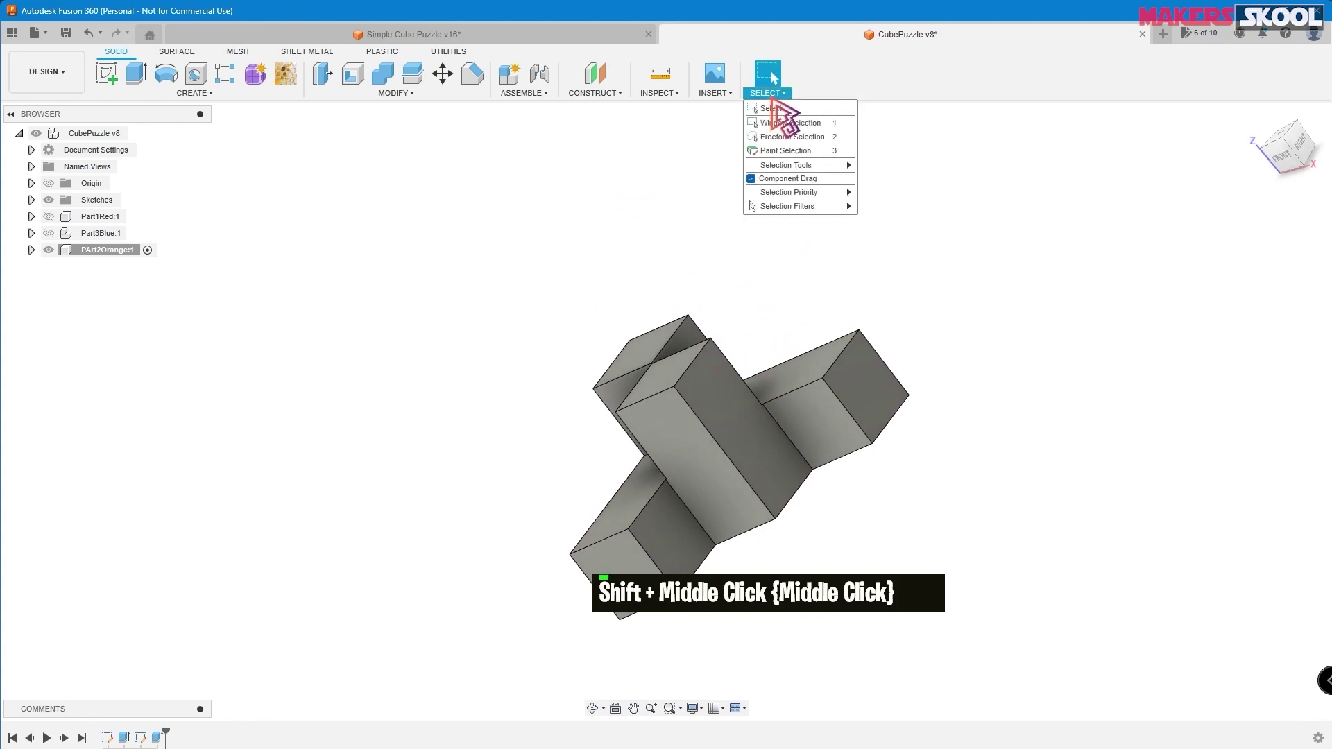
{"action": "mouse_move", "coordinate": [812, 212]}
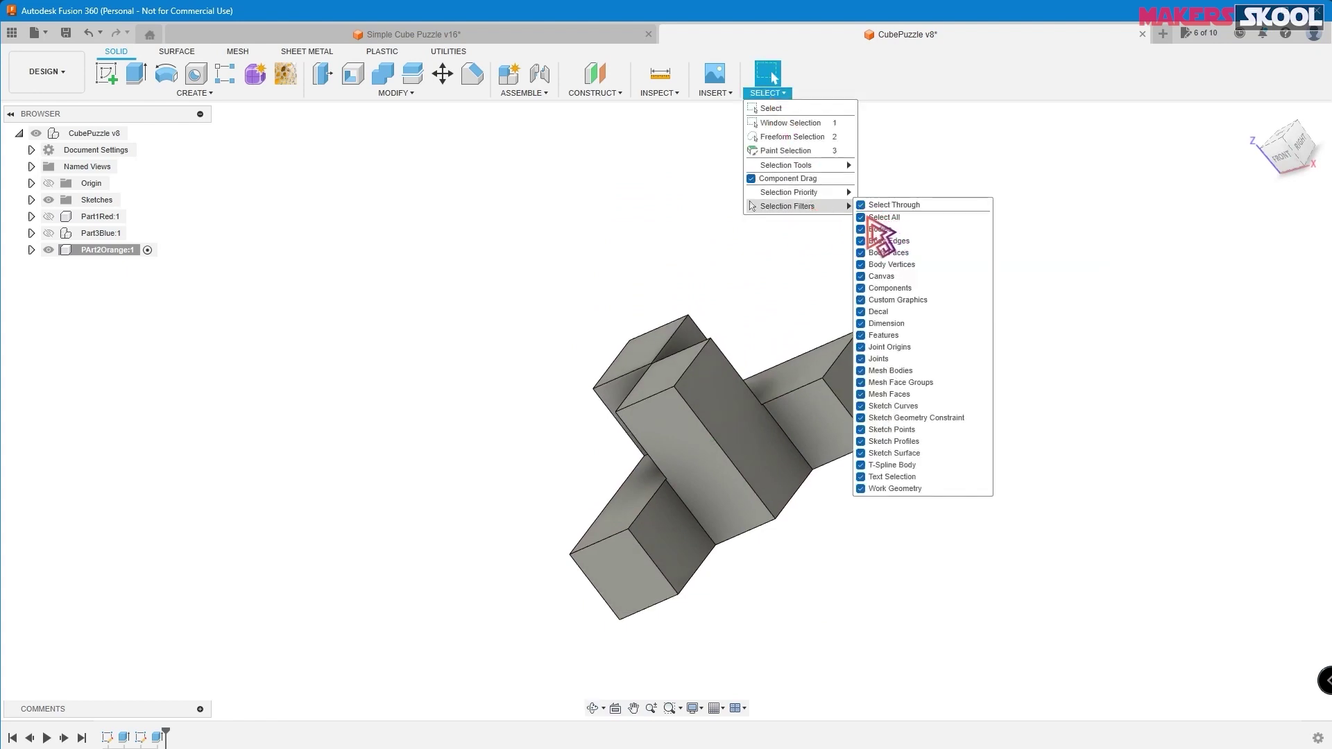
{"action": "left_click", "coordinate": [861, 217]}
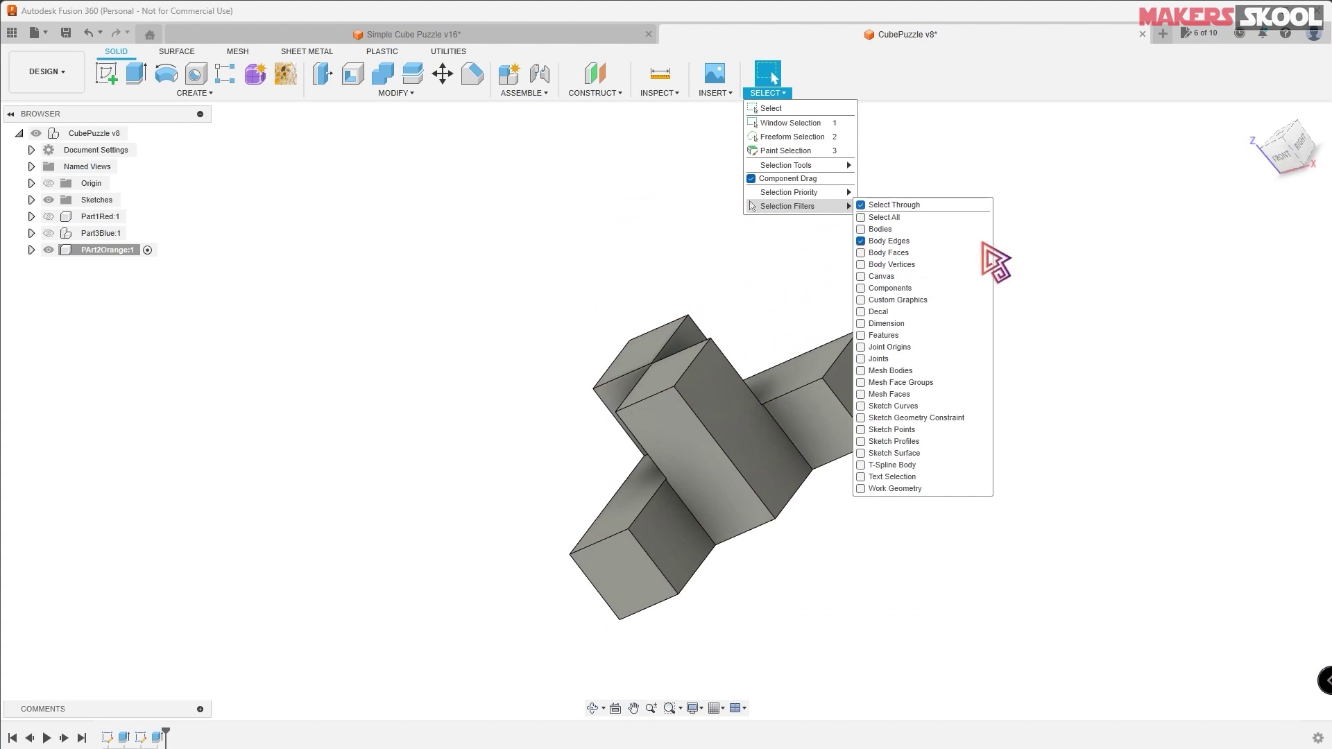
{"action": "left_click", "coordinate": [1019, 243]}
{"action": "left_click_drag", "start_coordinate": [391, 262], "coordinate": [1074, 690]}
{"action": "scroll", "coordinate": [990, 445], "scroll_direction": "down", "scroll_amount": 2}
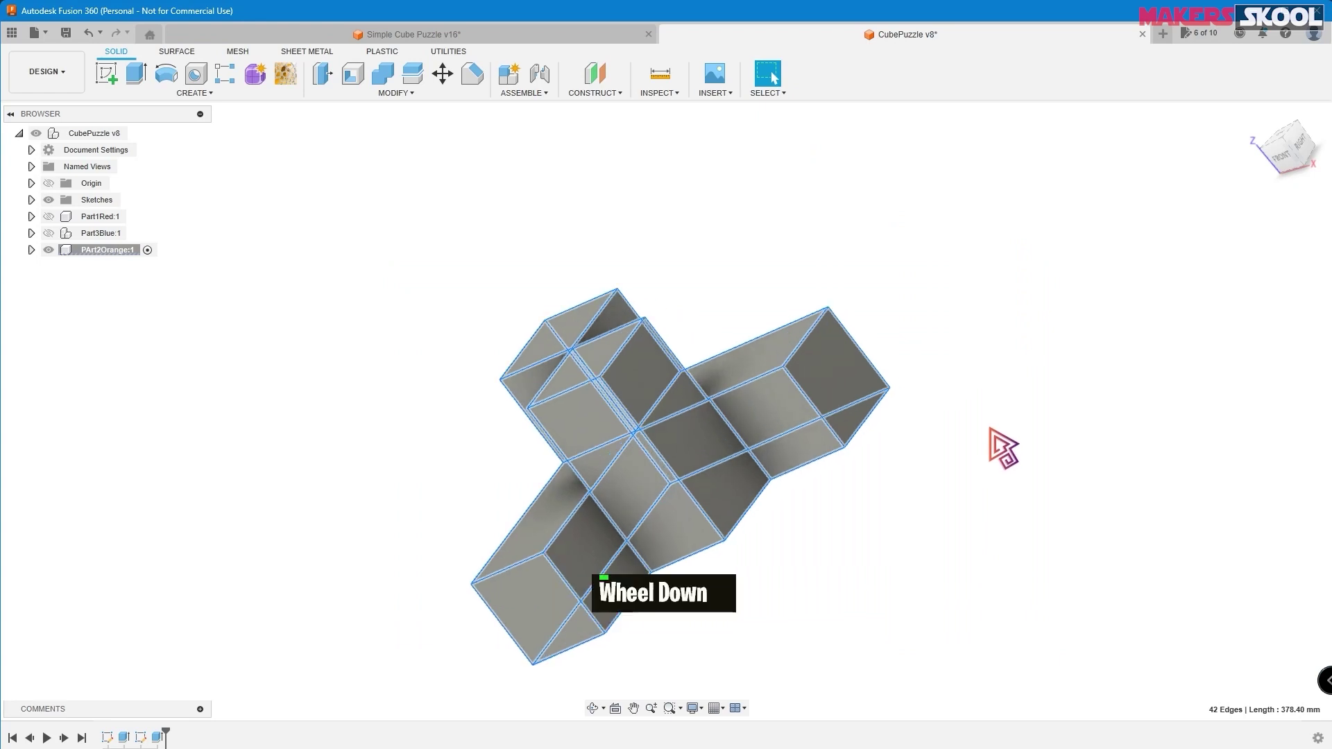
{"action": "scroll", "coordinate": [991, 430], "scroll_direction": "up", "scroll_amount": 2}
- Fillet the selected edges with a 1 mm radius
{"action": "left_click", "coordinate": [388, 92]}
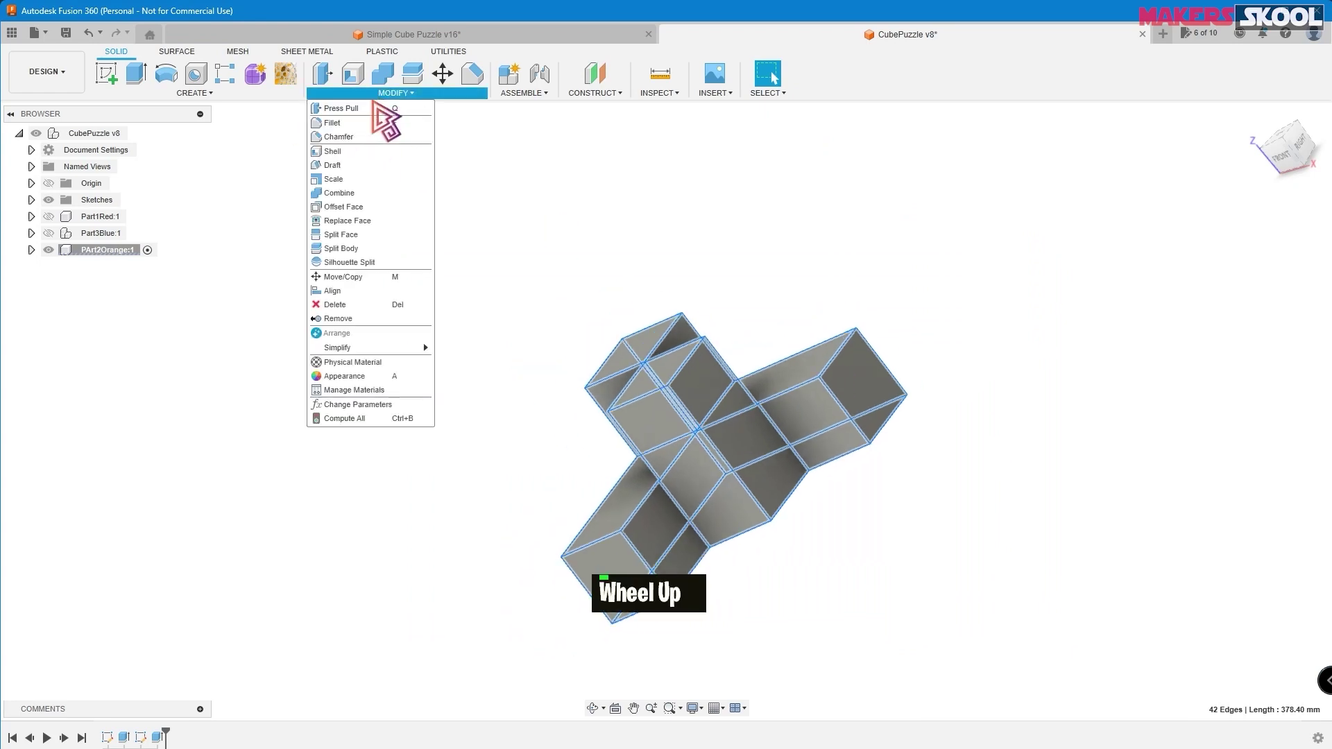
{"action": "left_click", "coordinate": [359, 124]}
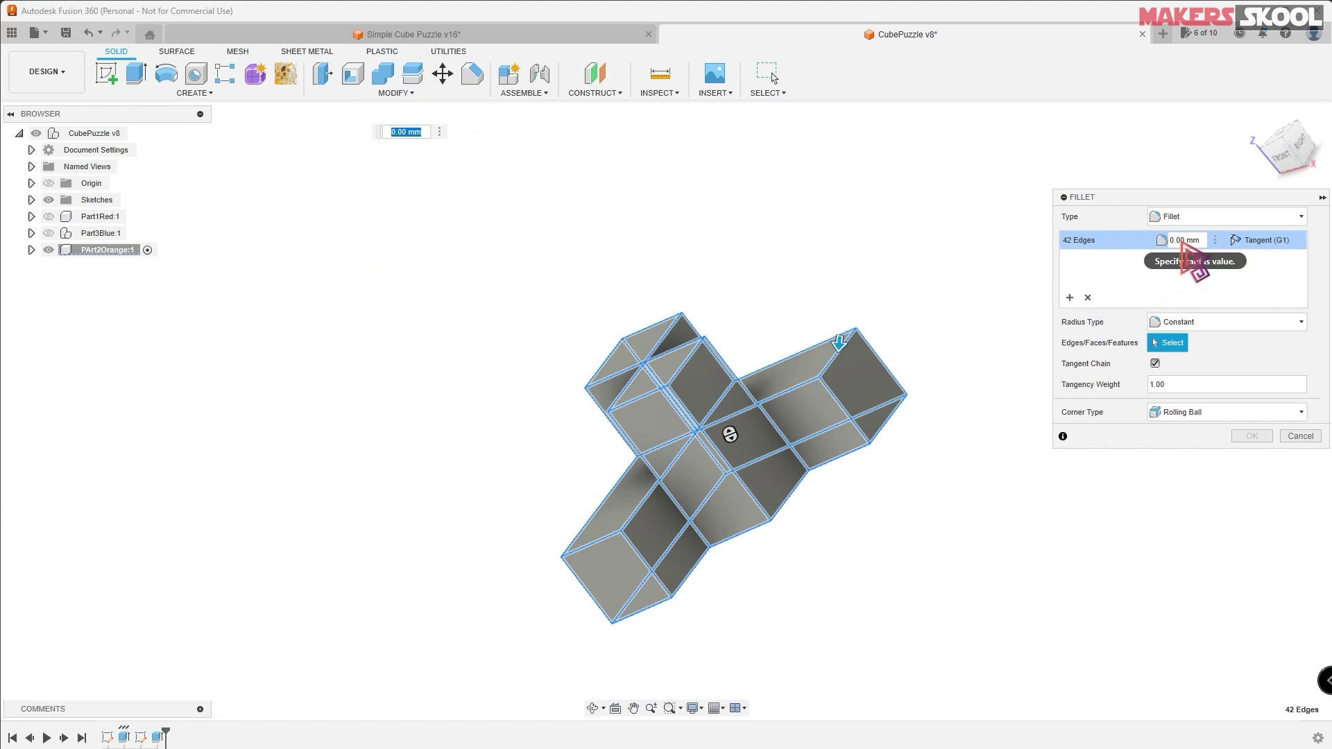
{"action": "left_click", "coordinate": [1186, 240]}
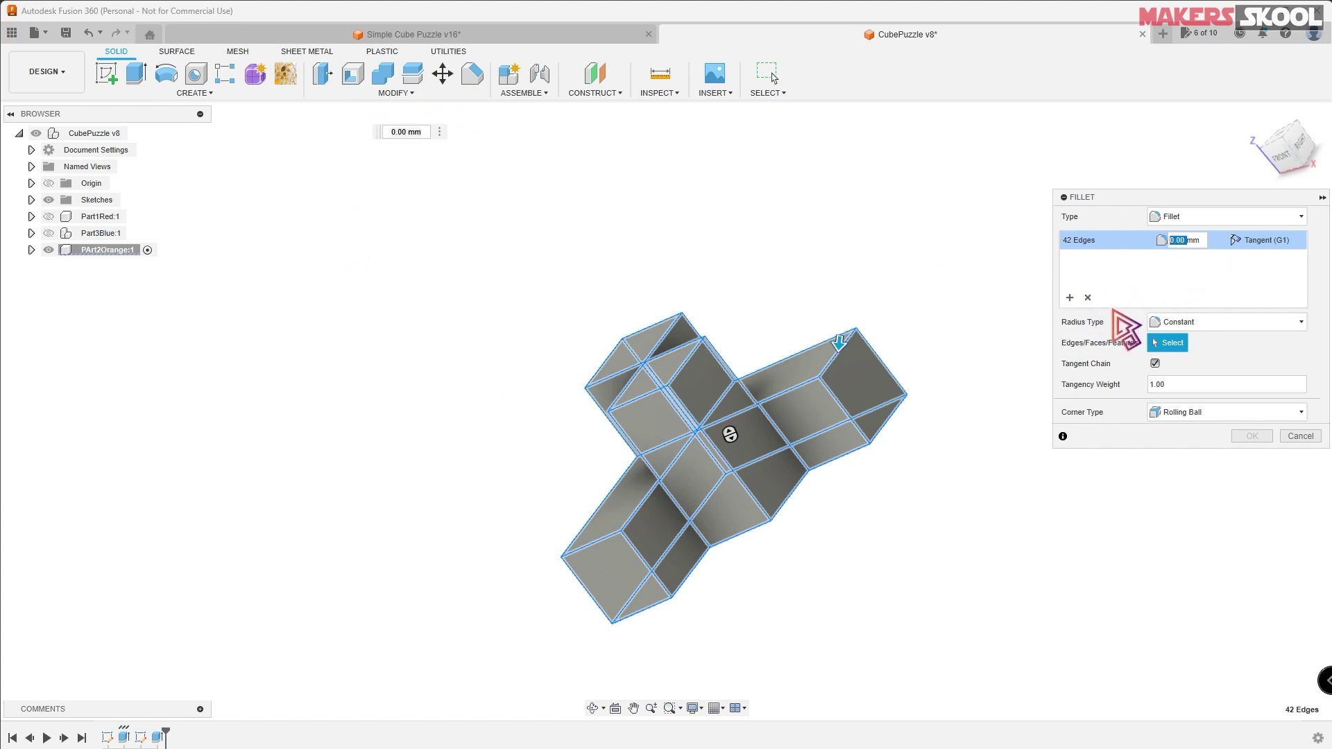
{"action": "type", "text": "1"}
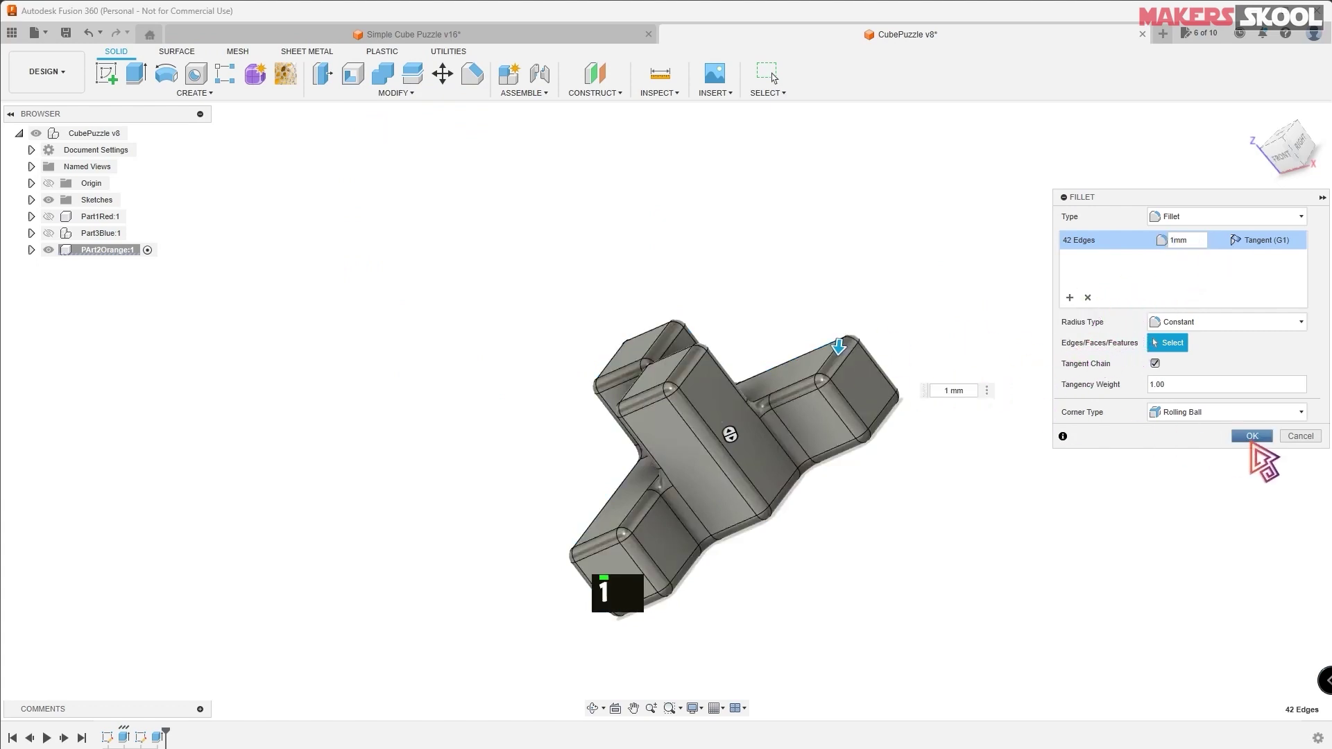
{"action": "left_click", "coordinate": [1253, 436]}
{"action": "scroll", "coordinate": [910, 261], "scroll_direction": "down", "scroll_amount": 2}
{"action": "middle_click_drag", "start_coordinate": [910, 262], "coordinate": [462, 258], "text": "shift"}
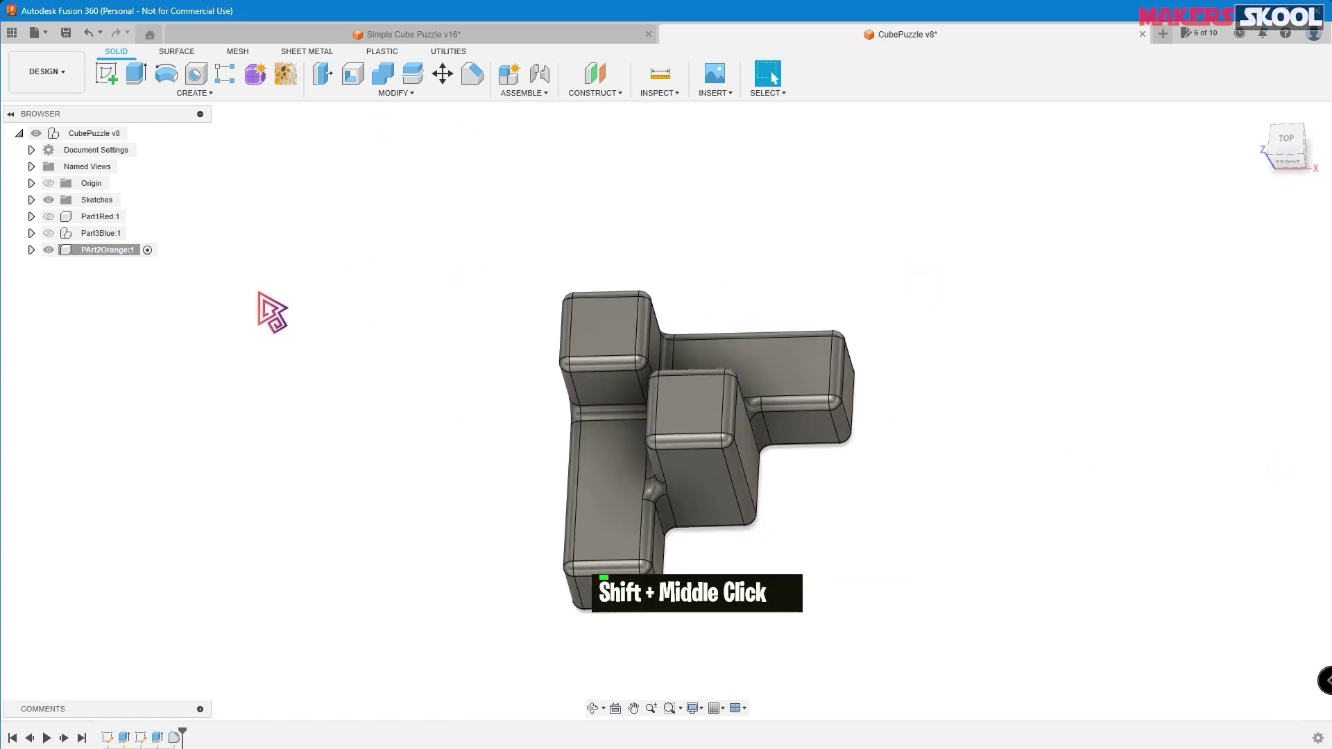
- Open the PArt2Orange body's appearance settings and duplicate the red favourite appearance
{"action": "right_click", "coordinate": [106, 251]}
{"action": "left_click", "coordinate": [167, 392]}
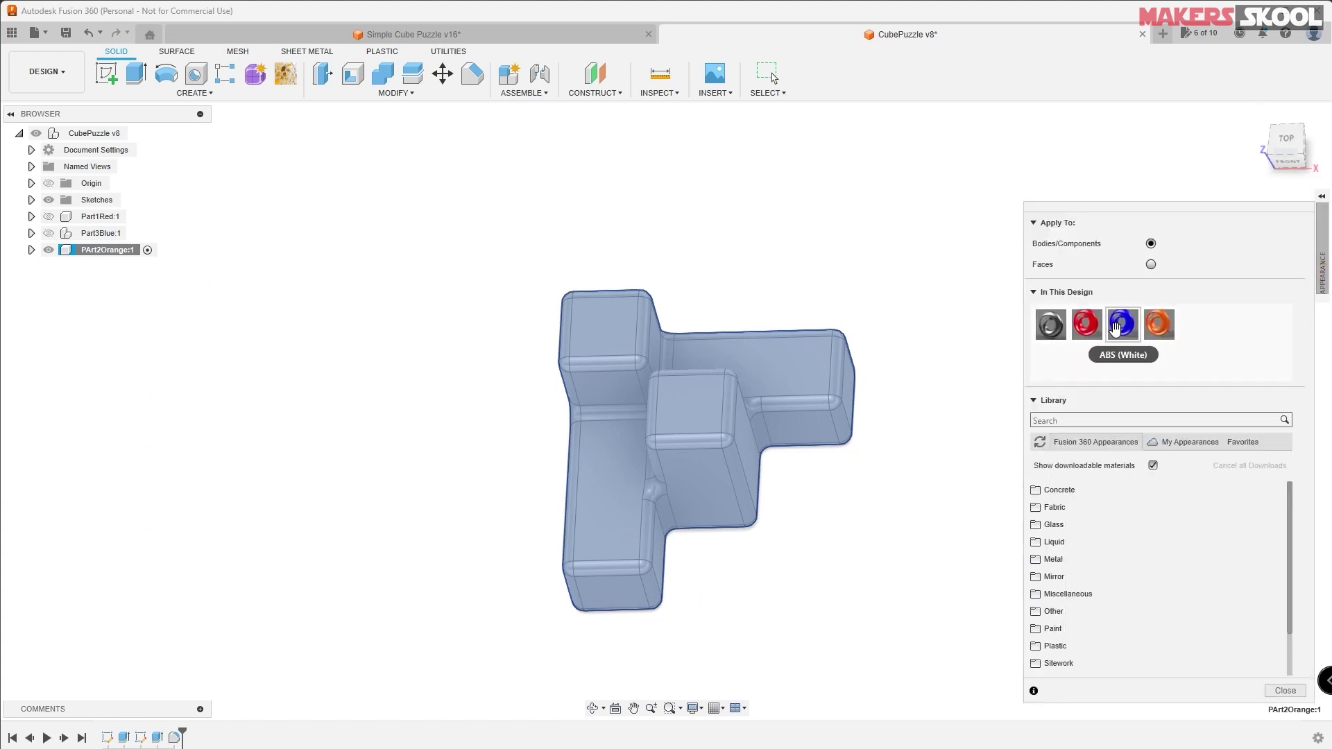
{"action": "left_click", "coordinate": [1243, 441]}
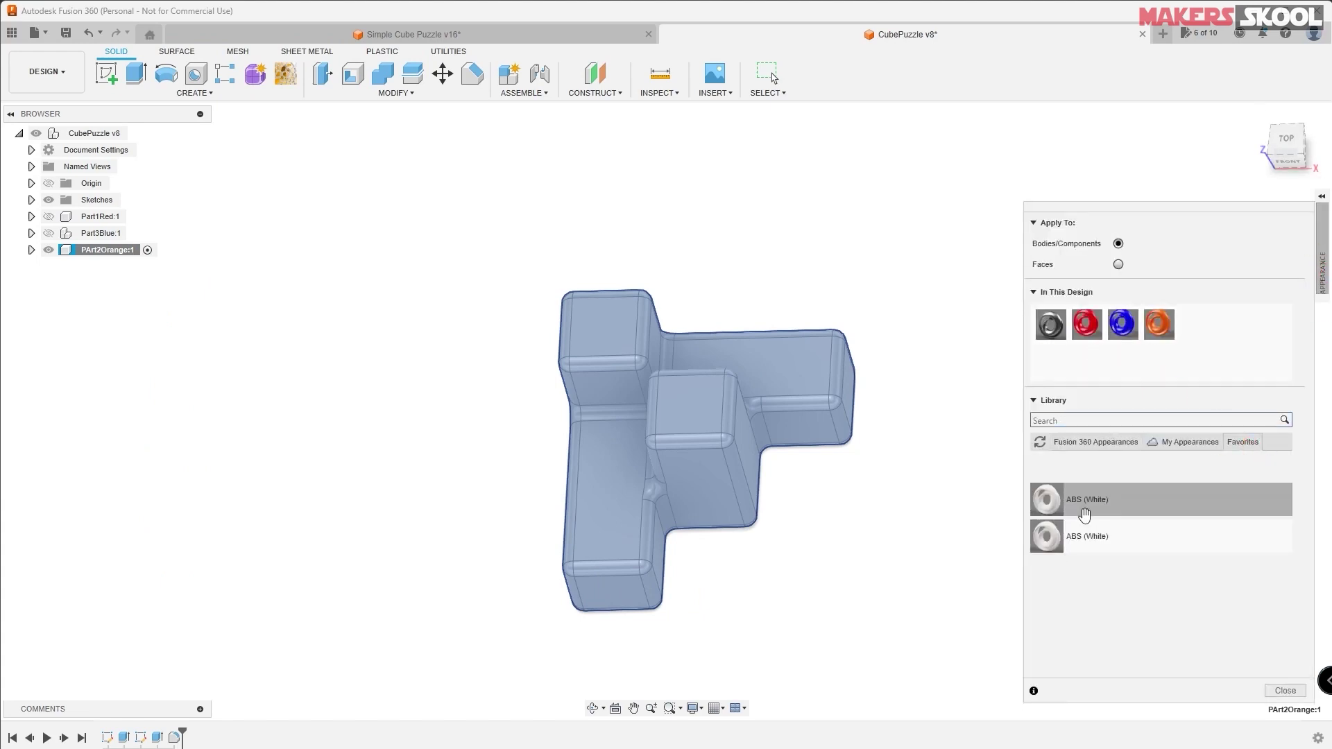
{"action": "left_click", "coordinate": [1116, 329]}
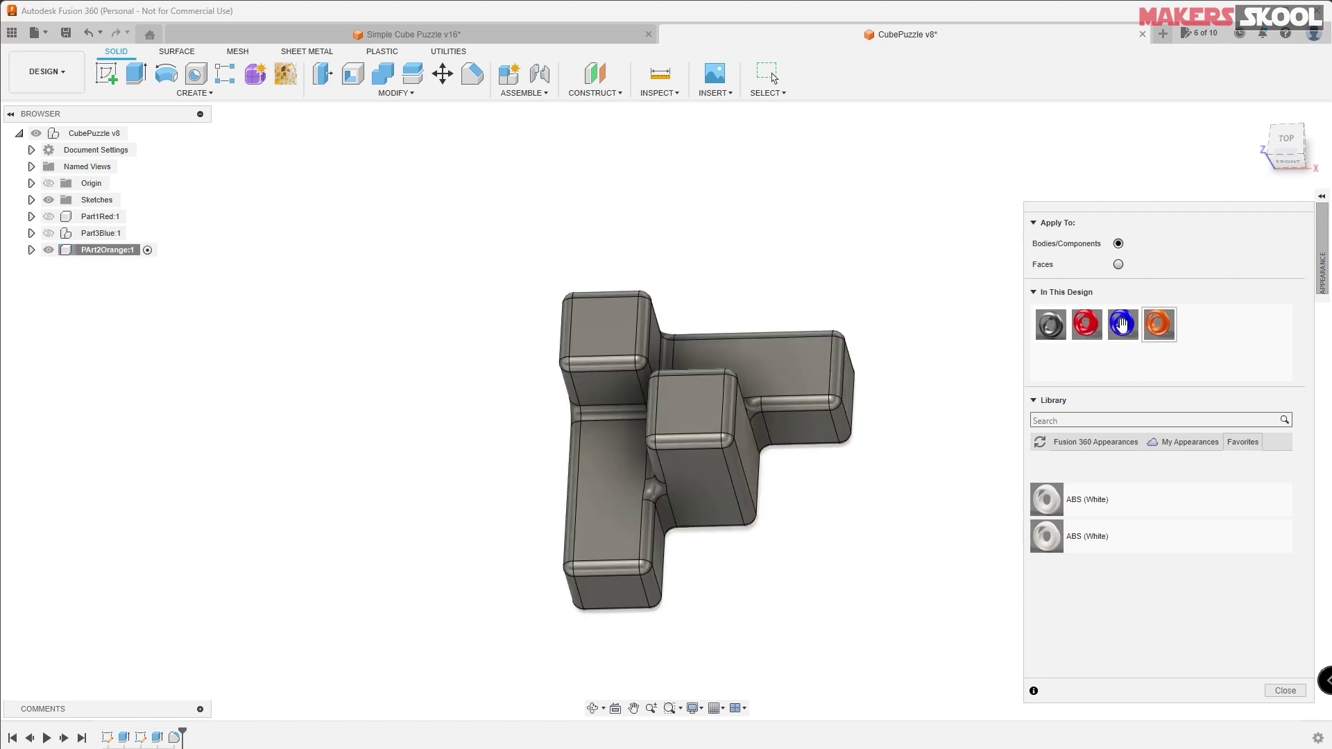
{"action": "right_click", "coordinate": [1086, 326]}
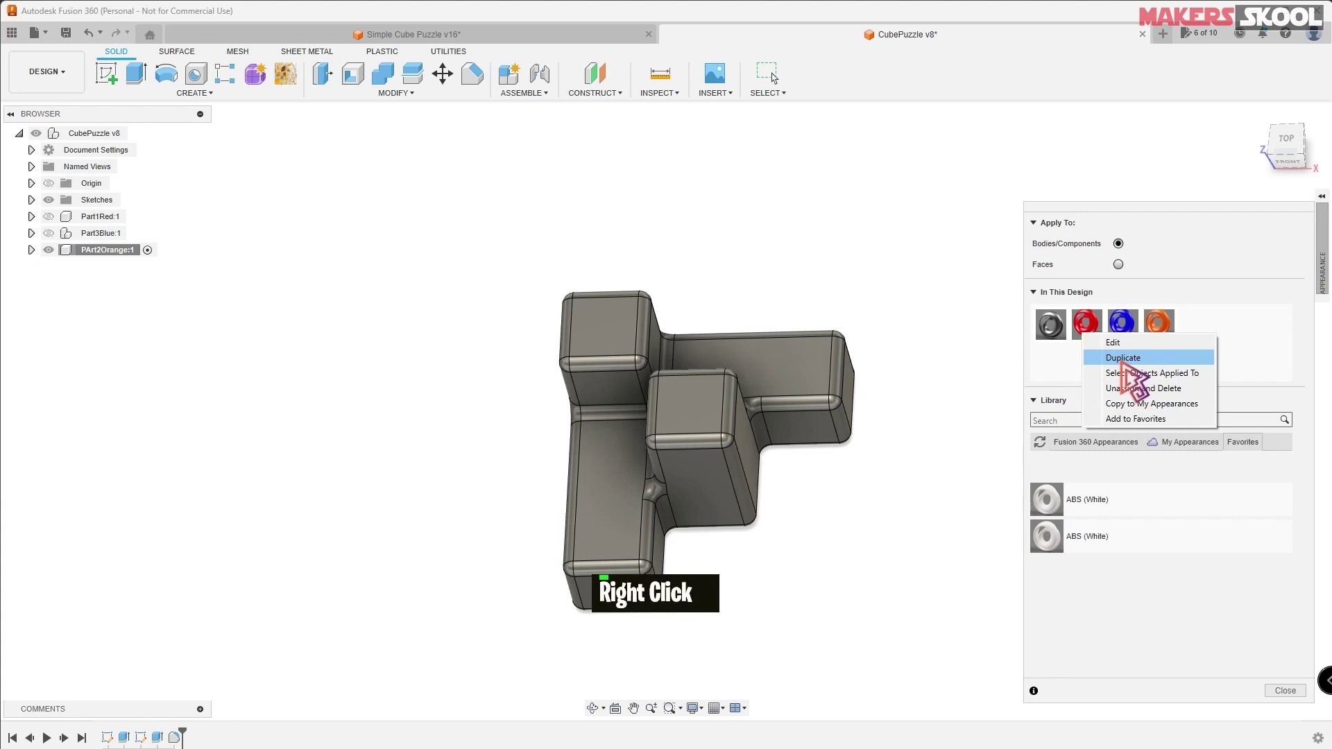
{"action": "left_click", "coordinate": [1131, 359]}
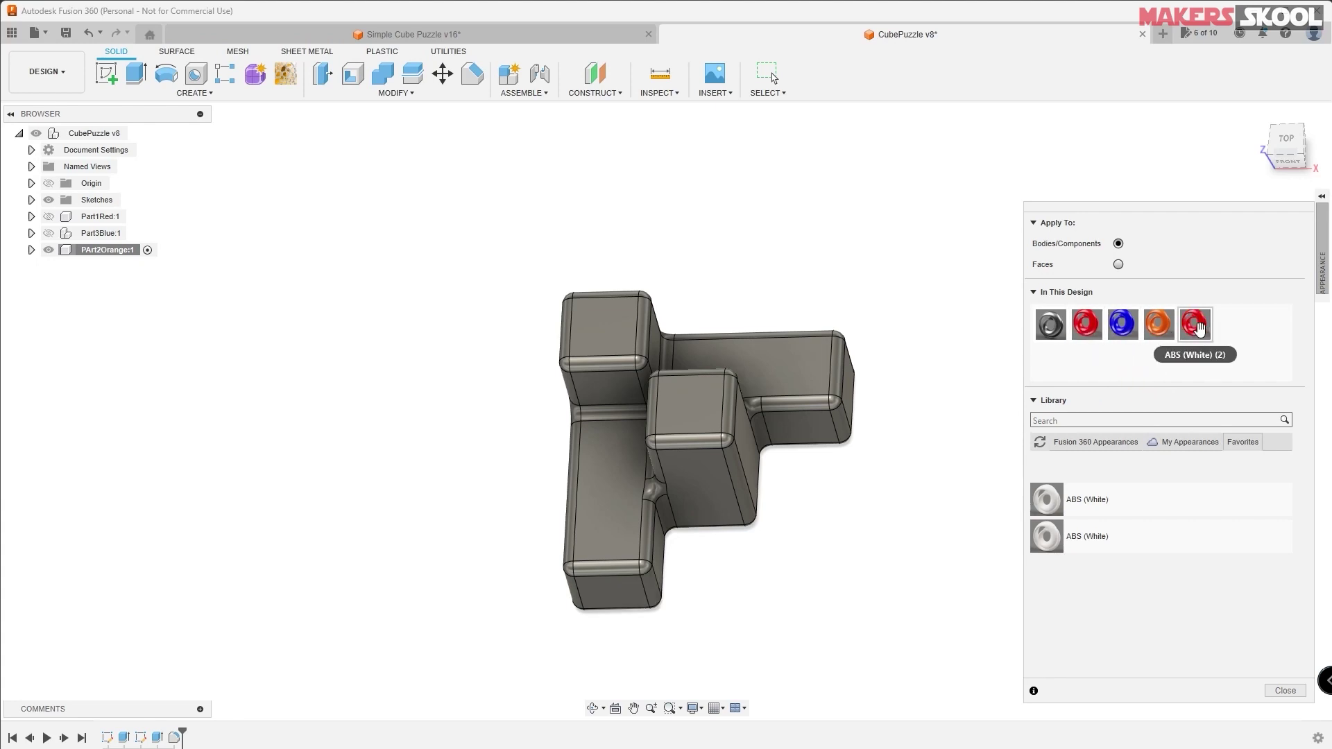
- Recolour the duplicated appearance to orange, RGB 255, 119, 0
{"action": "right_click", "coordinate": [1198, 325]}
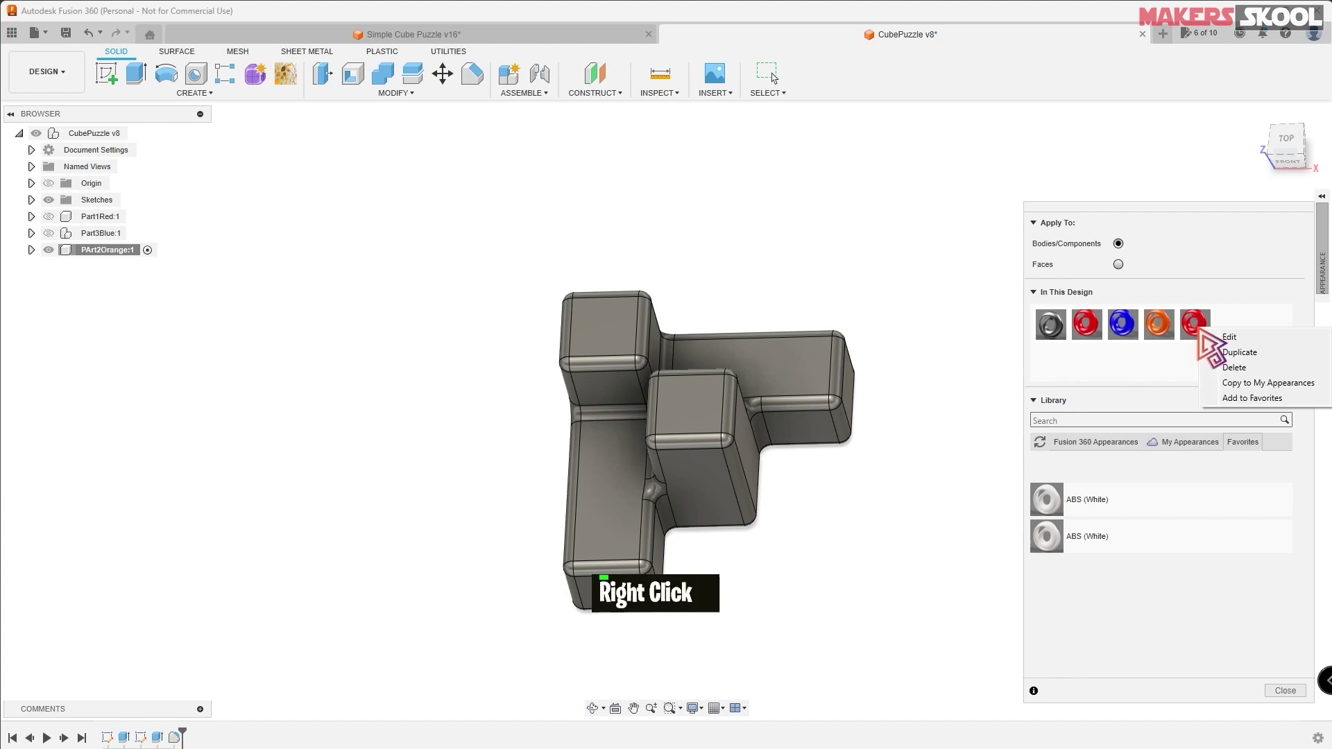
{"action": "left_click", "coordinate": [1229, 337]}
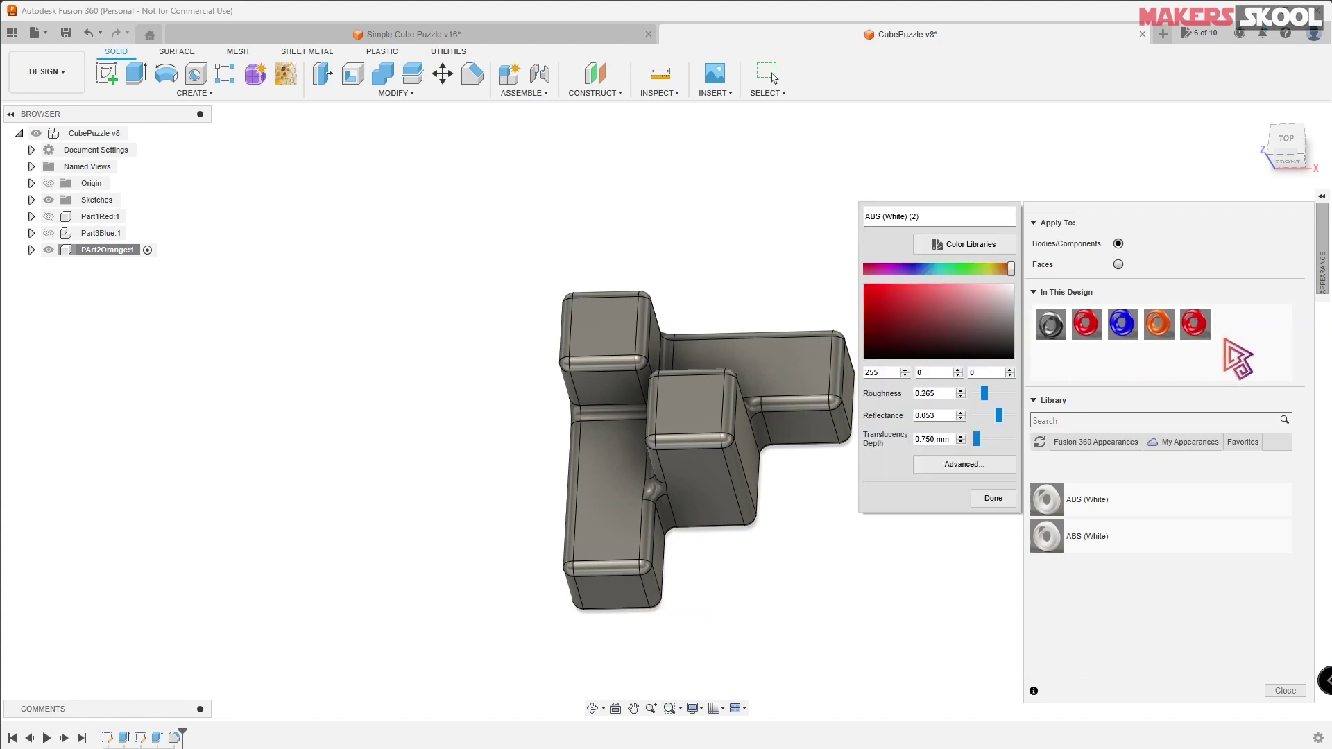
{"action": "left_click_drag", "start_coordinate": [1011, 269], "coordinate": [999, 273]}
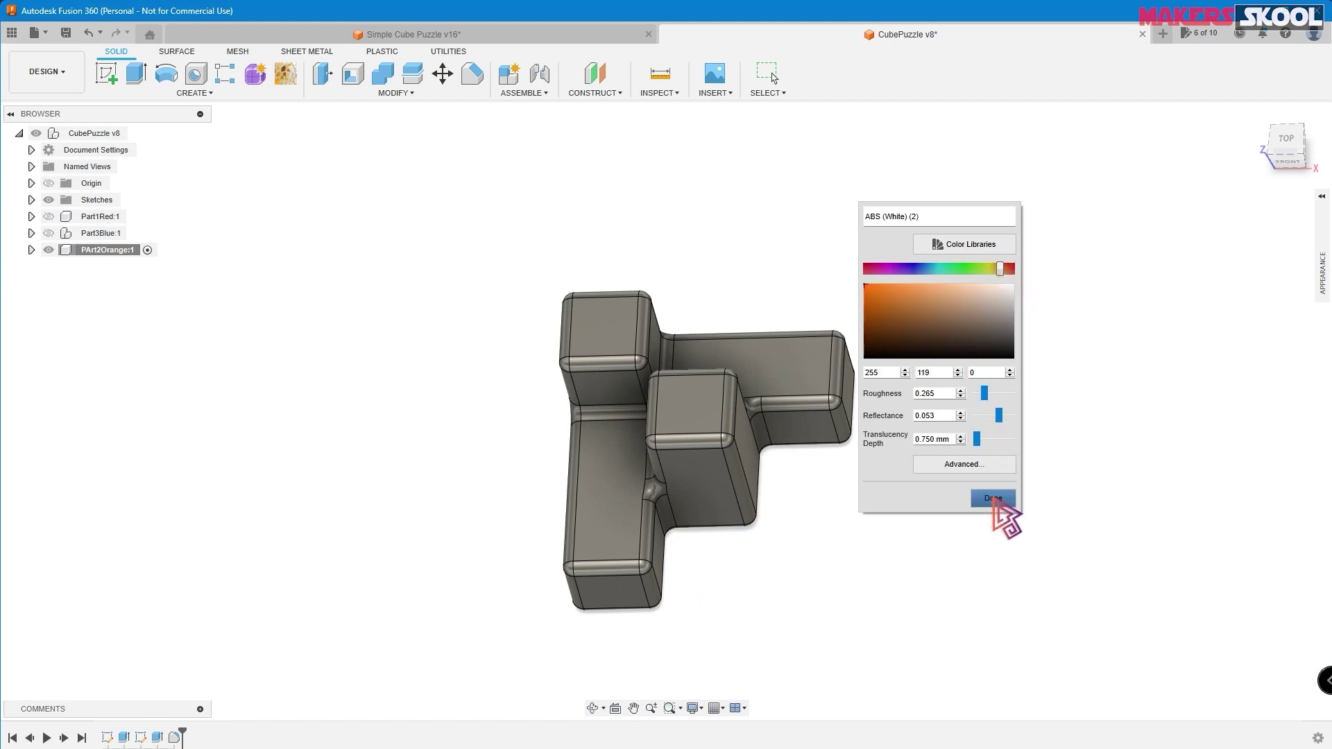
{"action": "left_click", "coordinate": [993, 499]}
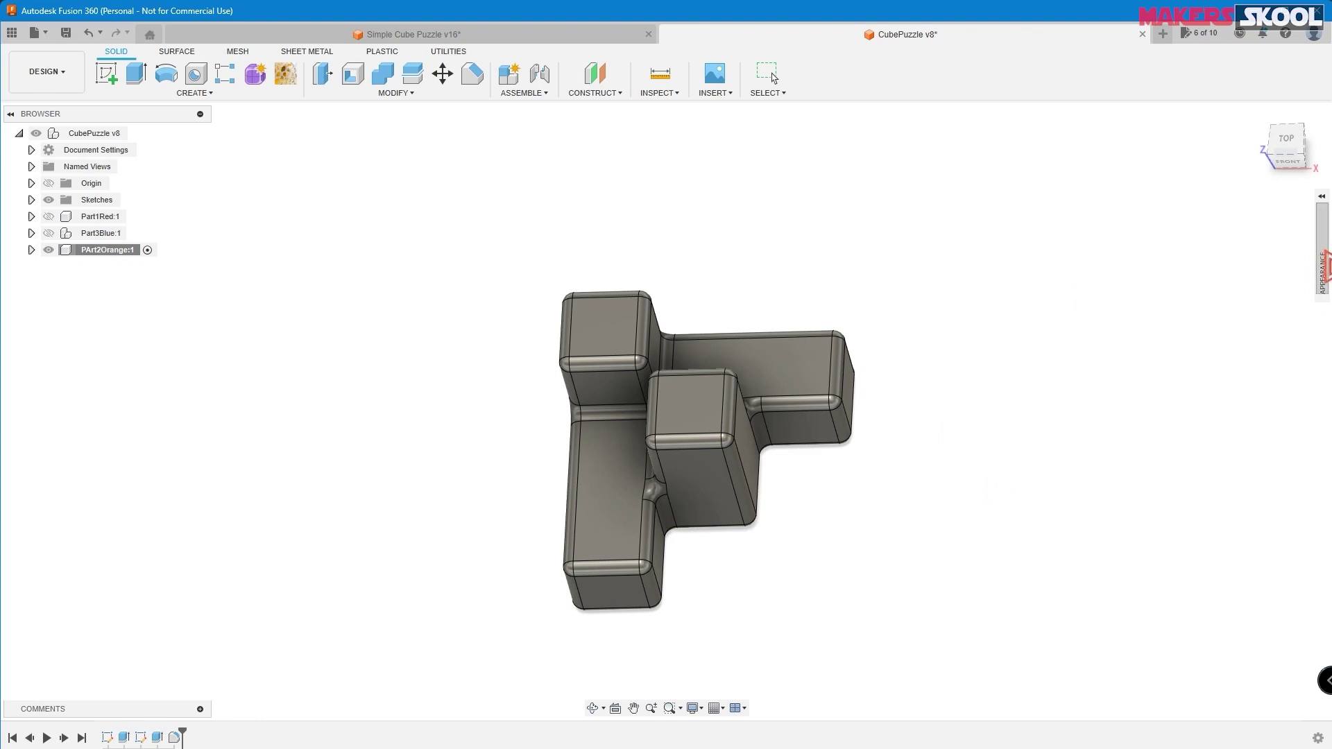
- Apply the orange appearance to the body and close the appearance panel
{"action": "left_click", "coordinate": [1201, 320]}
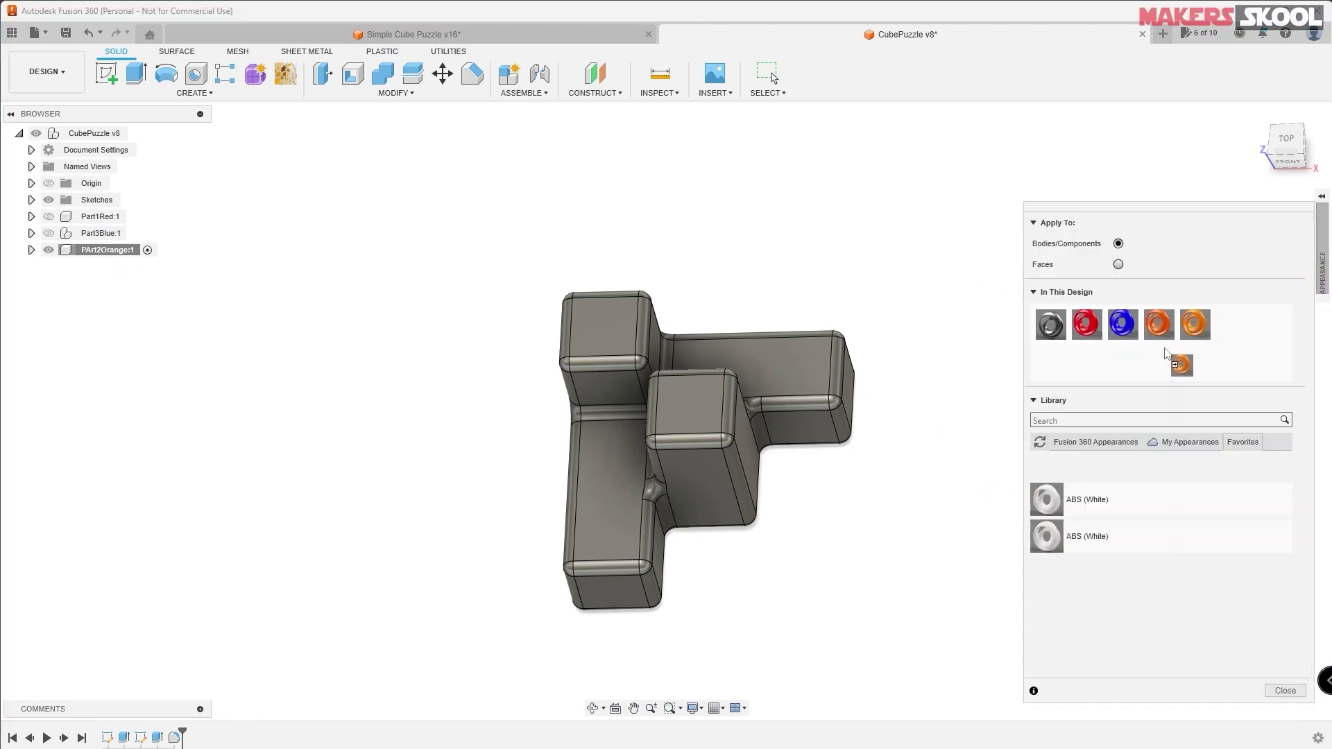
{"action": "left_click_drag", "start_coordinate": [852, 364], "coordinate": [707, 369]}
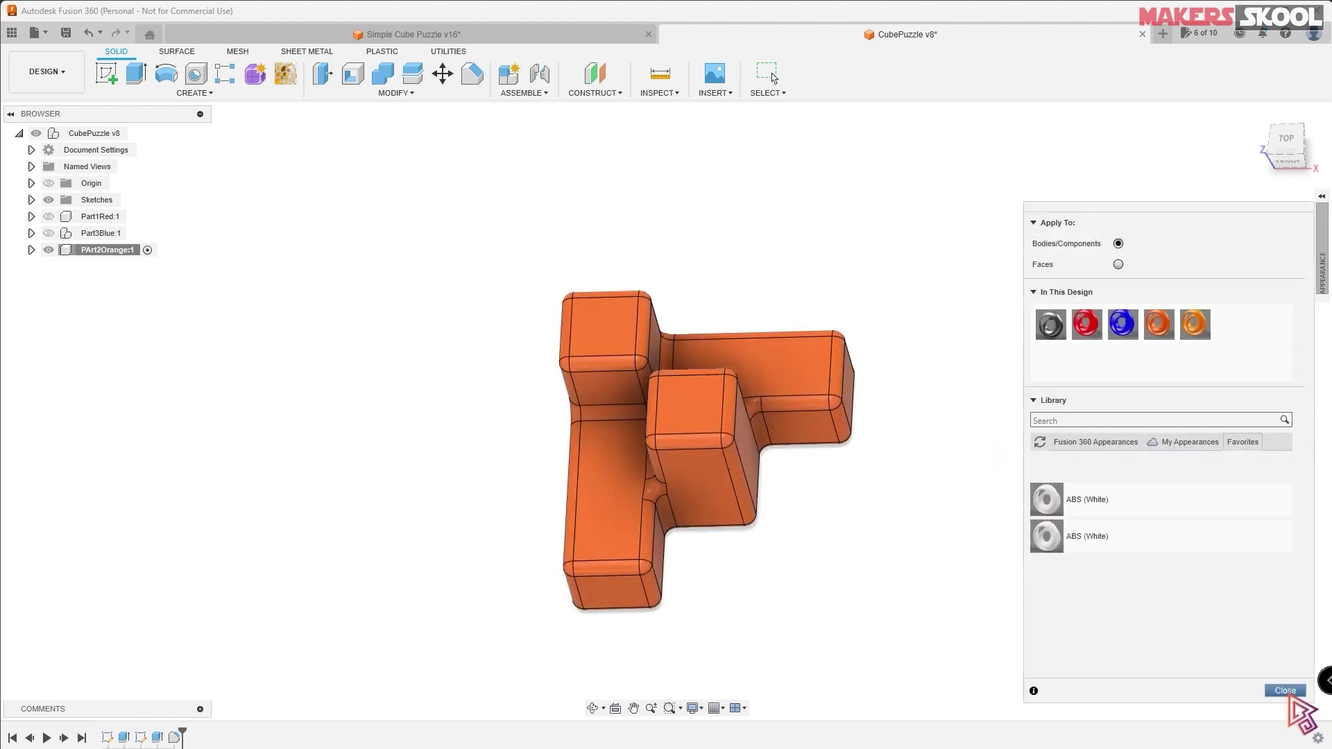
{"action": "left_click", "coordinate": [1285, 691]}
{"action": "scroll", "coordinate": [892, 490], "scroll_direction": "up", "scroll_amount": 2}
{"action": "middle_click_drag", "start_coordinate": [892, 491], "coordinate": [847, 410], "text": "shift"}
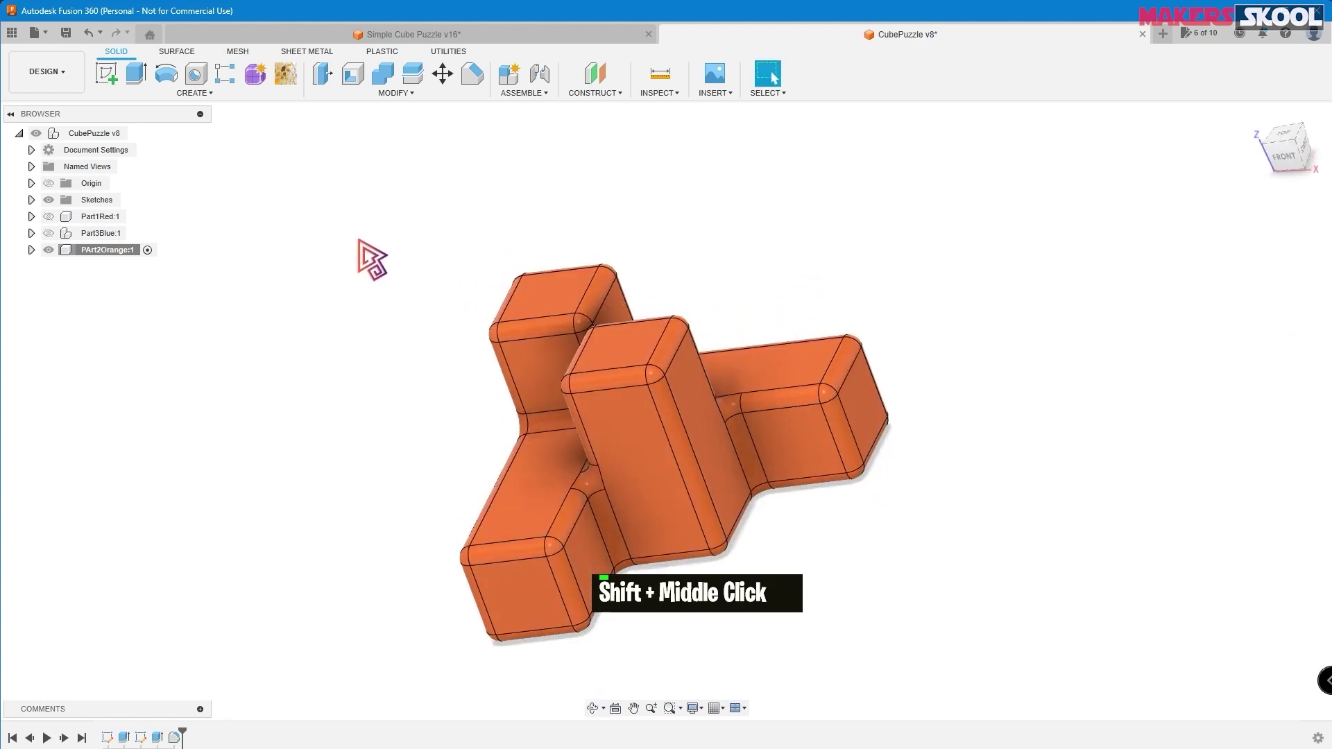
- Save the CubePuzzle design as a new version, then view the sliced WALL-E model in Cura
{"action": "left_click", "coordinate": [66, 33]}
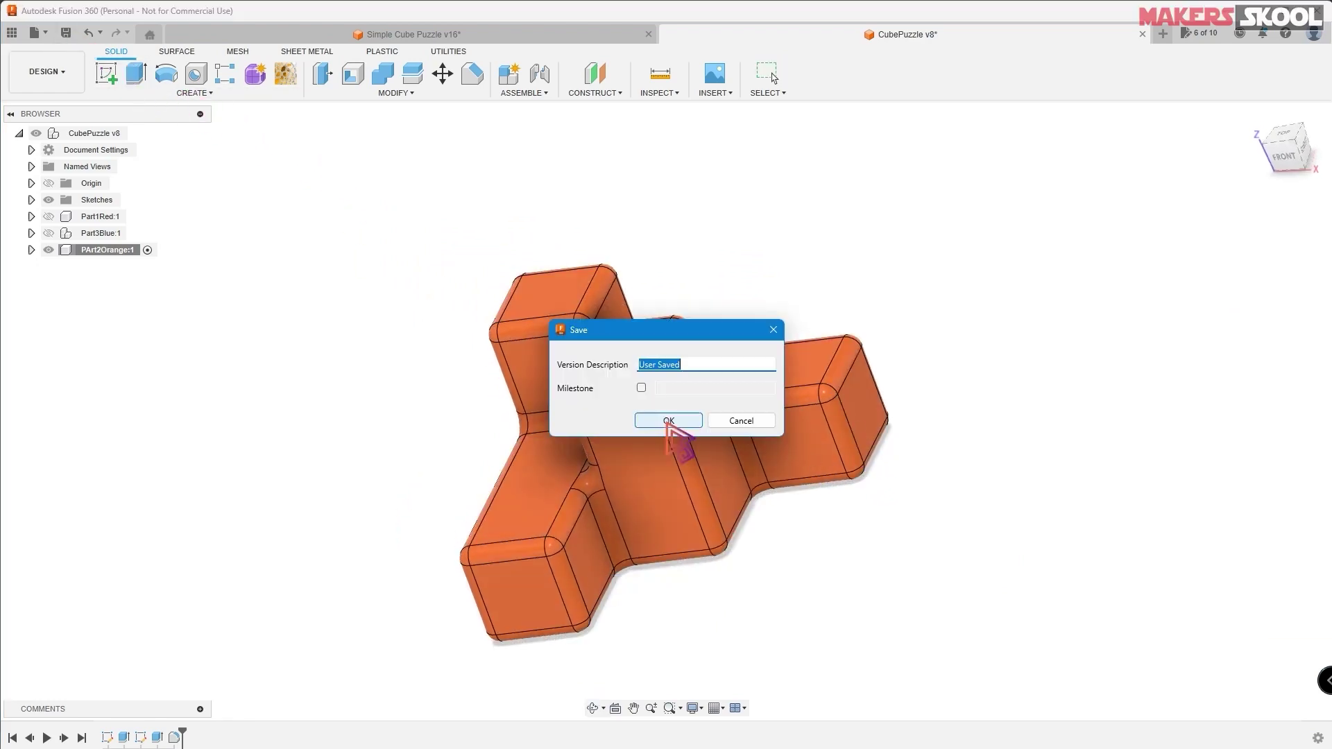
{"action": "left_click", "coordinate": [678, 423]}
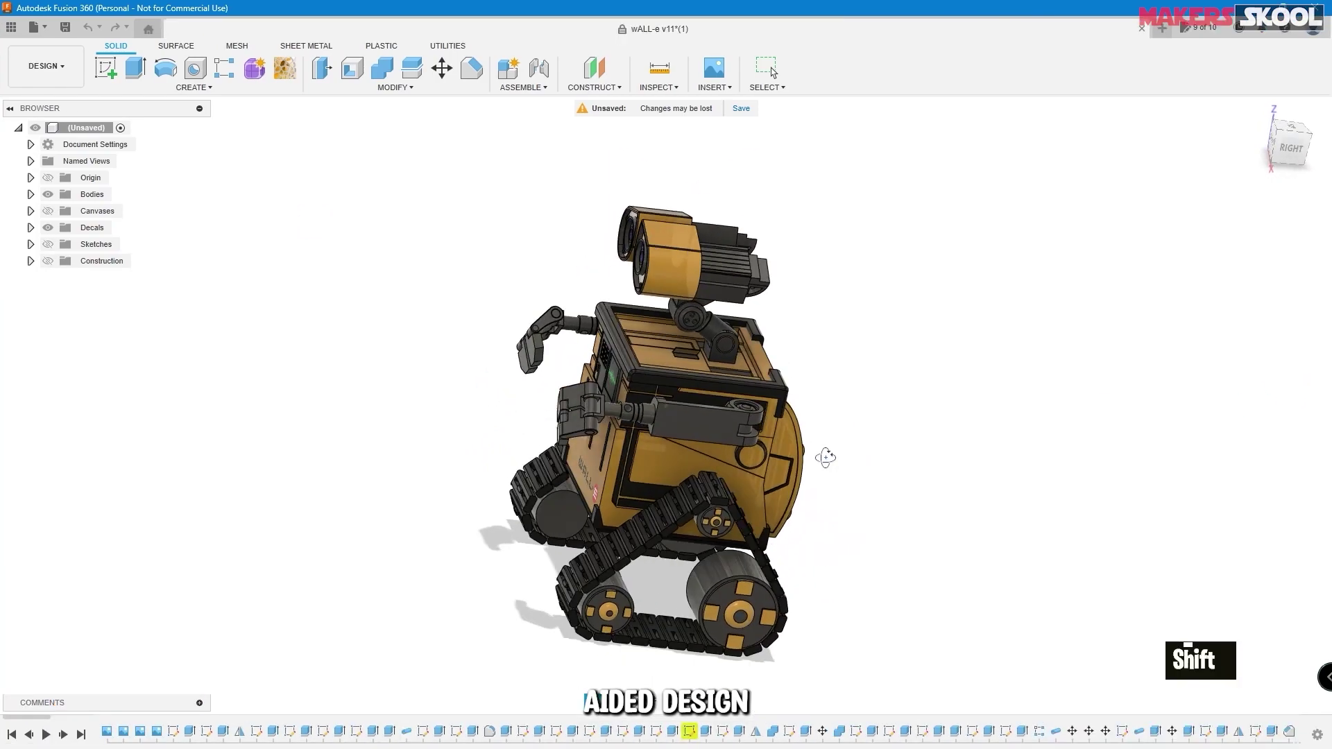
{"action": "middle_click_drag", "start_coordinate": [827, 455], "coordinate": [496, 303], "text": "shift"}
{"action": "key", "text": "F11"}
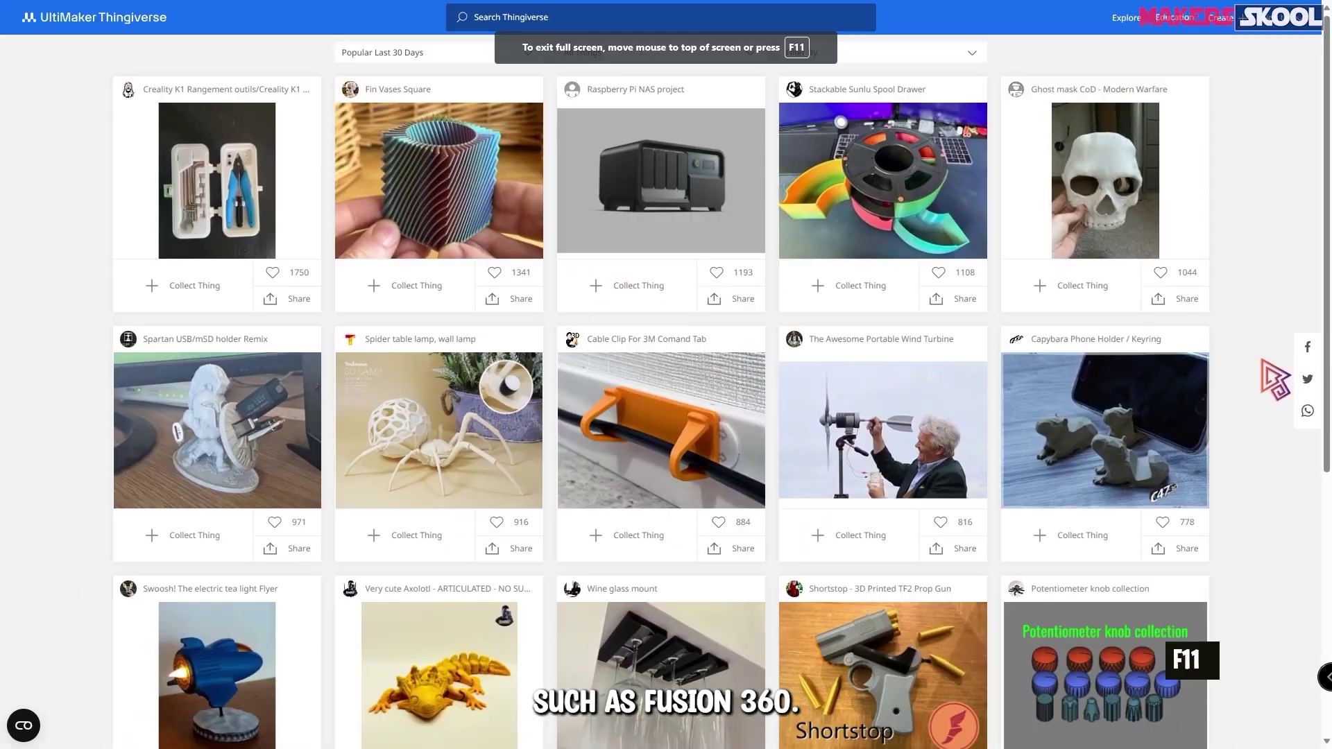
{"action": "scroll", "coordinate": [1264, 362], "scroll_direction": "down", "scroll_amount": 5}
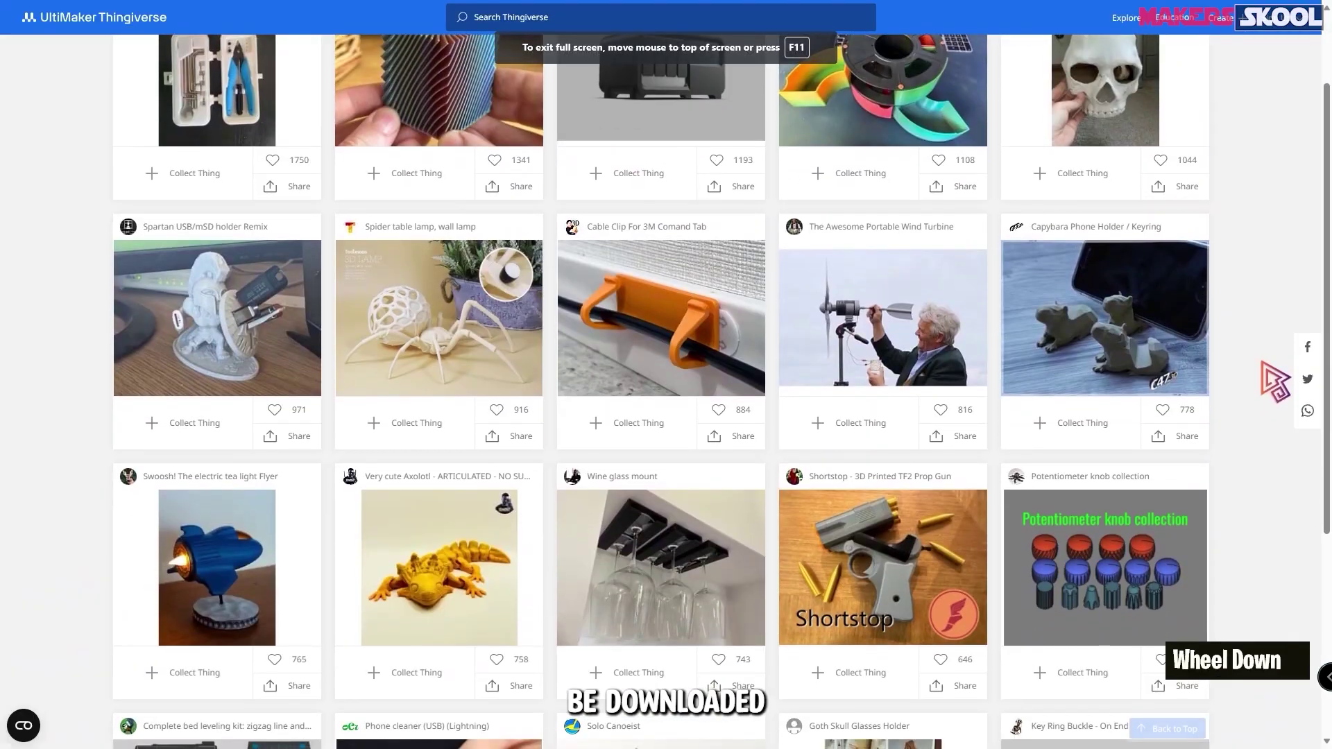
{"action": "scroll", "coordinate": [1264, 362], "scroll_direction": "down", "scroll_amount": 2}
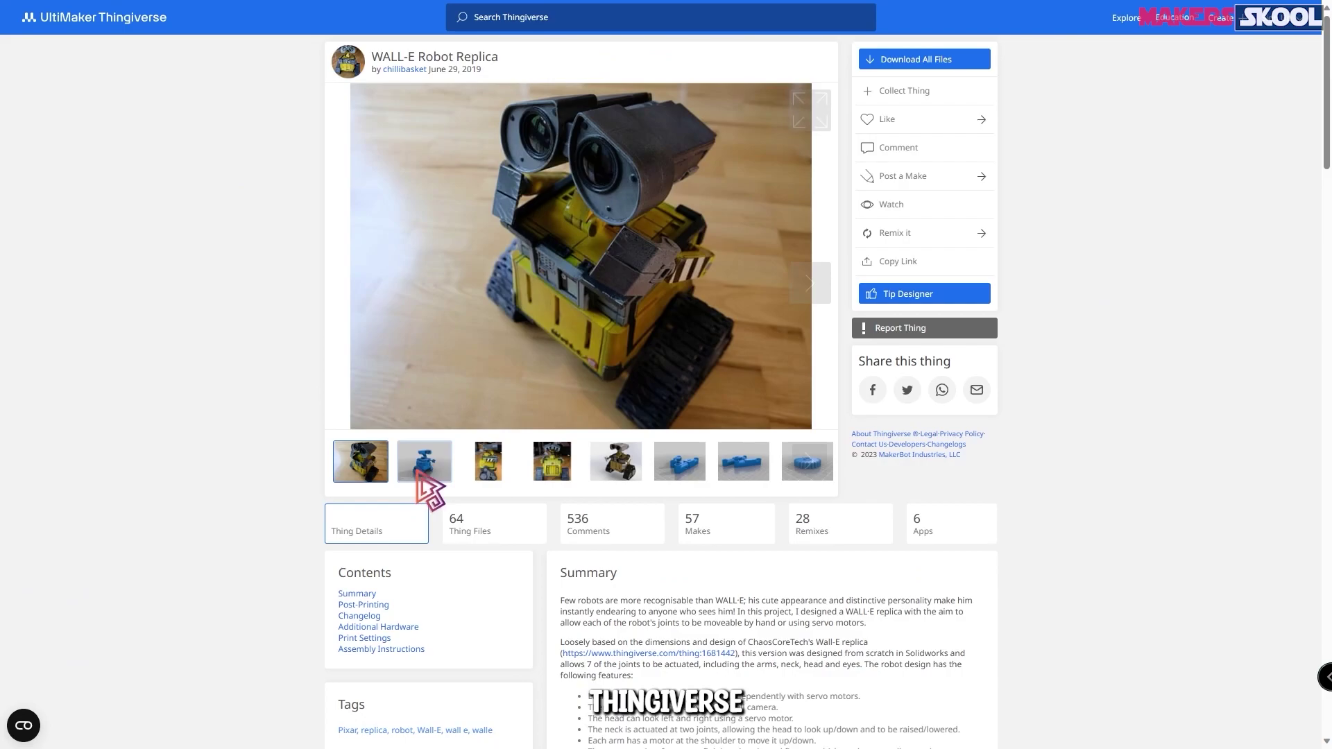
{"action": "left_click", "coordinate": [424, 463]}
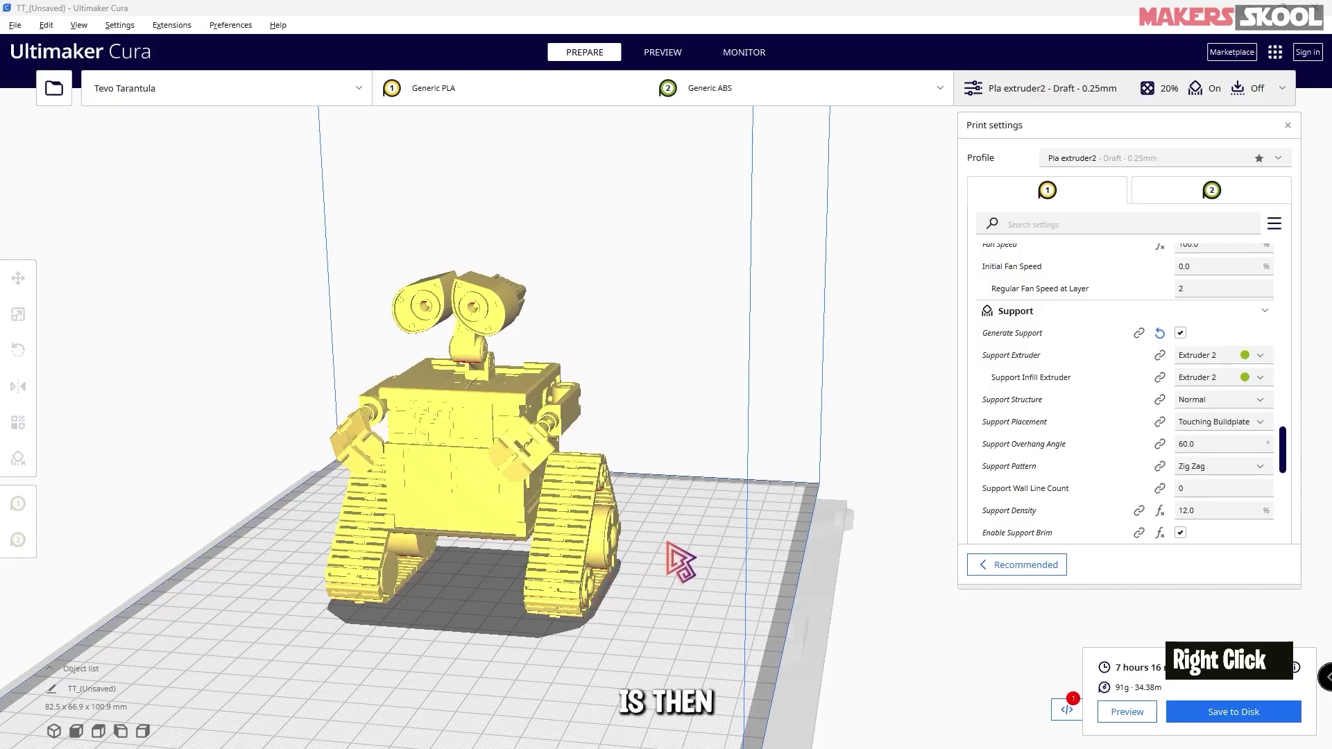
- Orbit the layer preview and move the layer slider to inspect WALL-E's sliced layers and supports
{"action": "right_click_drag", "start_coordinate": [680, 559], "coordinate": [922, 556]}
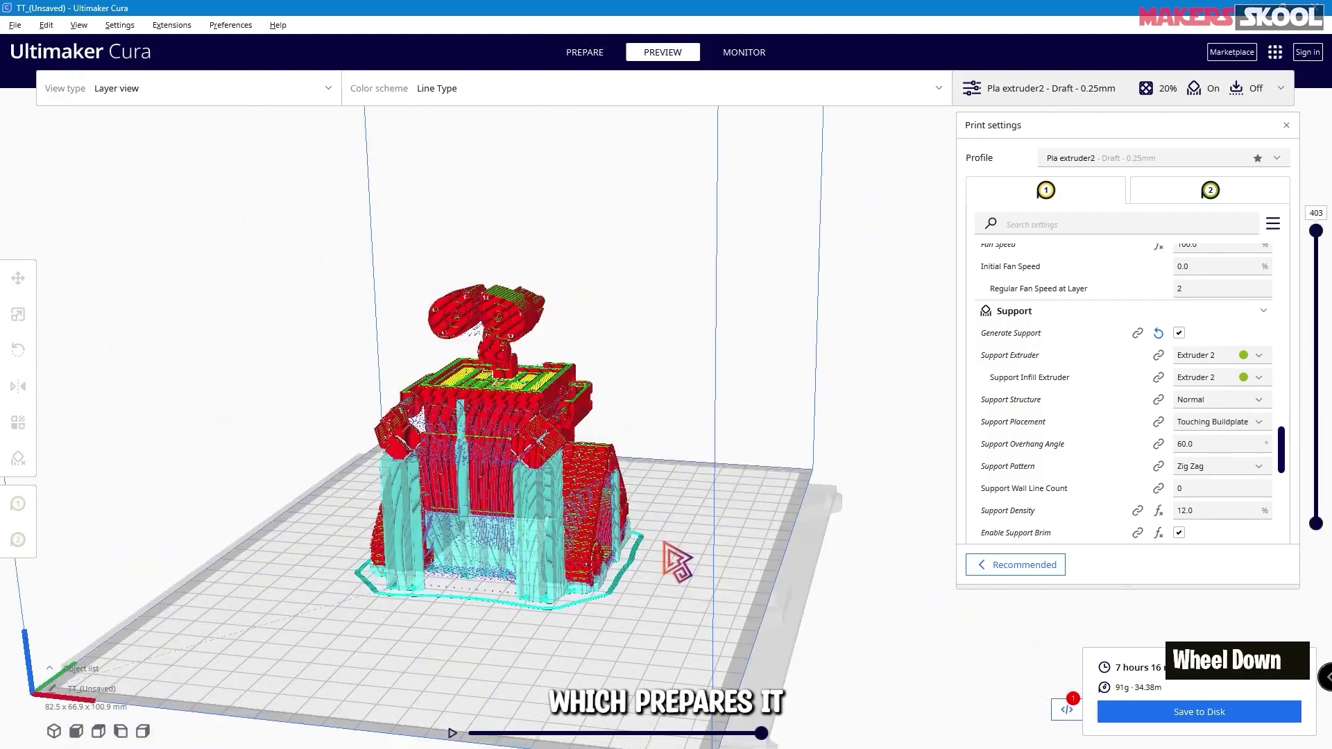
{"action": "scroll", "coordinate": [665, 544], "scroll_direction": "up", "scroll_amount": 5}
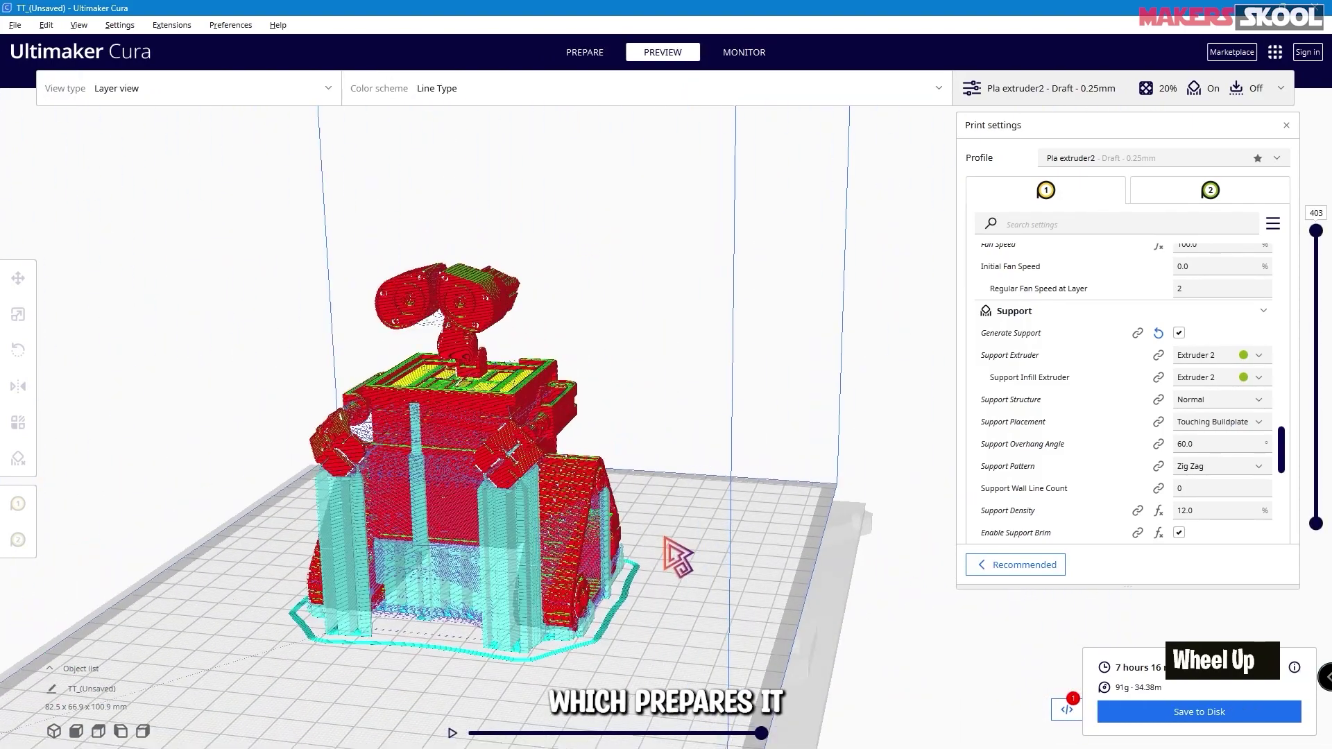
{"action": "mouse_move", "coordinate": [660, 559]}
{"action": "right_mouse_down"}
{"action": "mouse_move", "coordinate": [716, 536]}
{"action": "mouse_move", "coordinate": [635, 550]}
{"action": "right_mouse_up"}
{"action": "left_click_drag", "start_coordinate": [1315, 231], "coordinate": [1318, 545]}
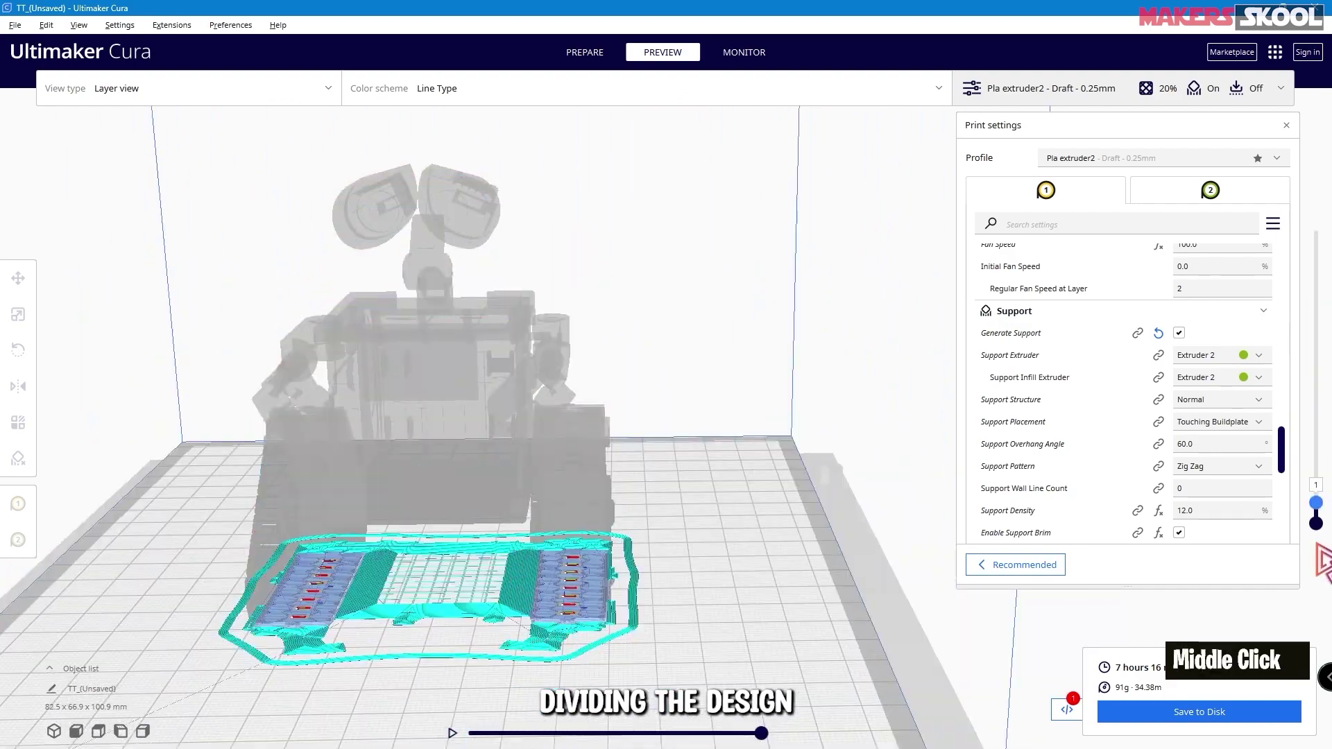
{"action": "left_click_drag", "start_coordinate": [1317, 453], "coordinate": [1316, 232]}
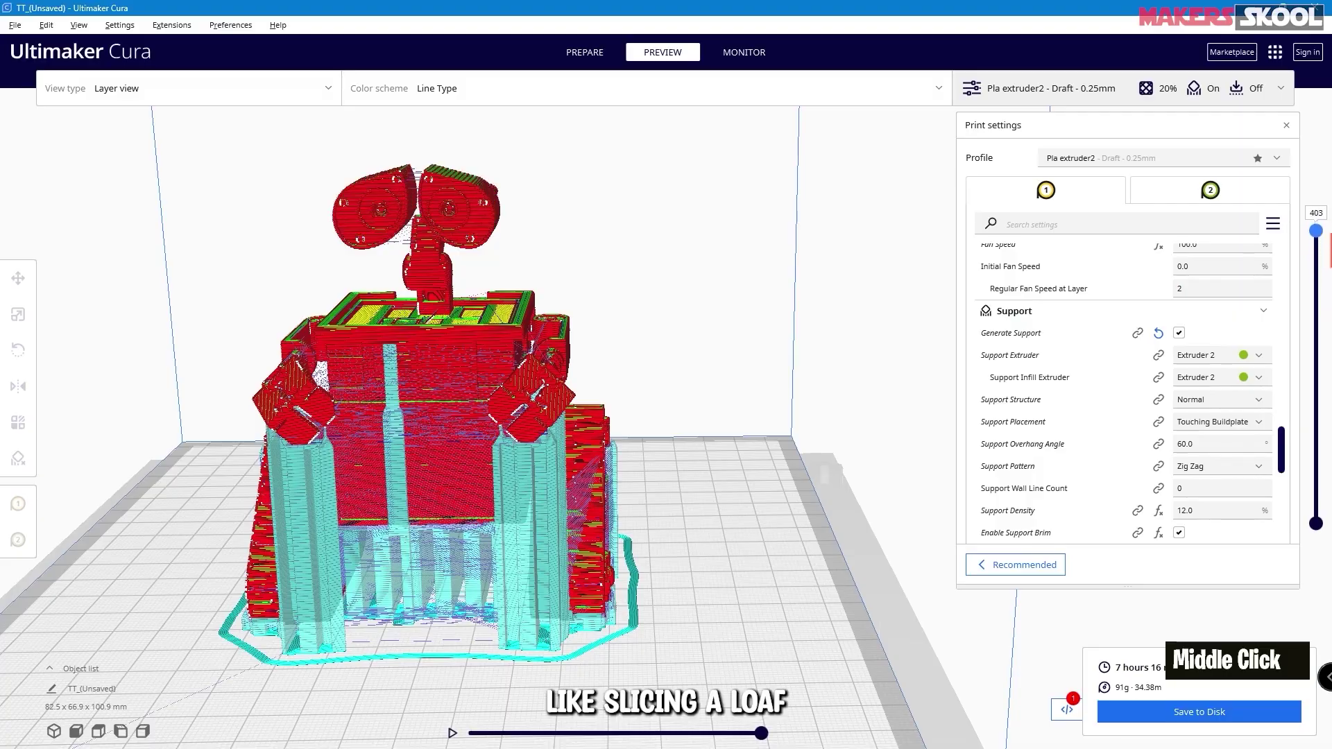
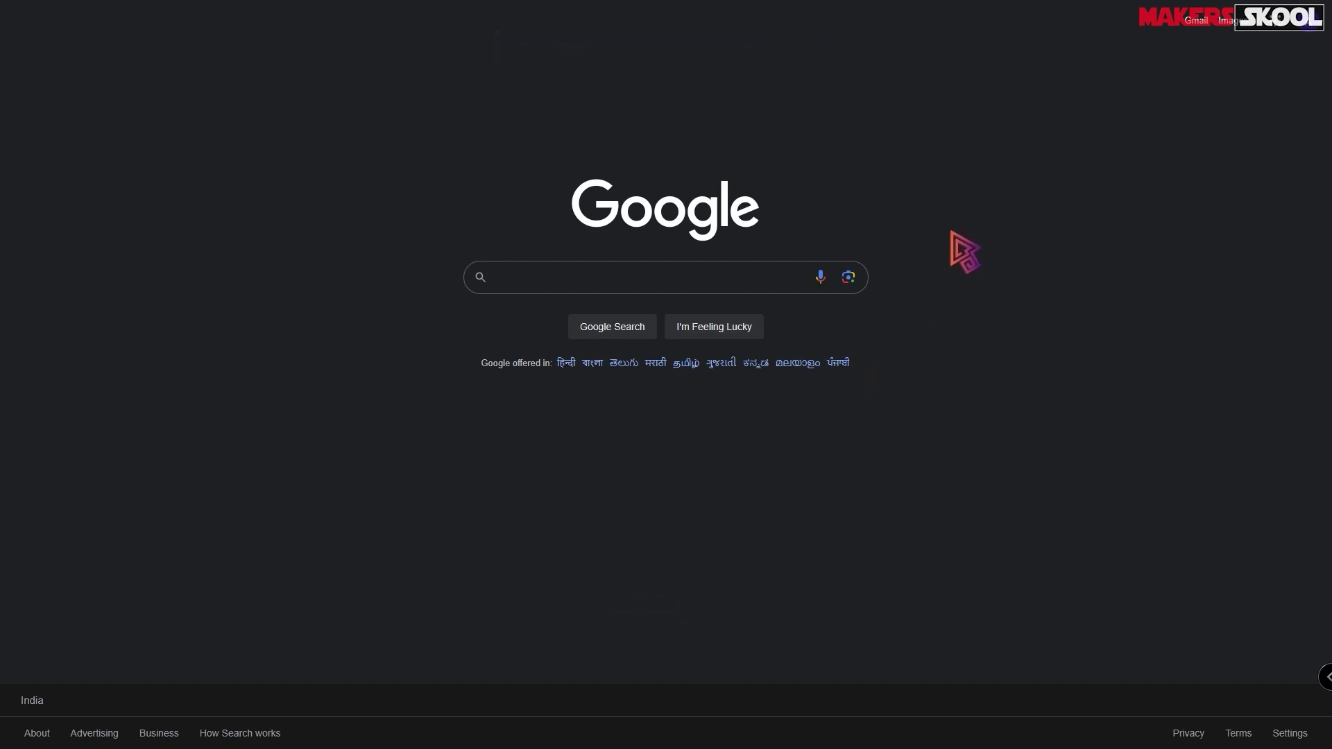
- Search for 'ultimaker cura' and download the Windows 64-bit UltiMaker Cura 5.4.0 installer
{"action": "left_click", "coordinate": [545, 280]}
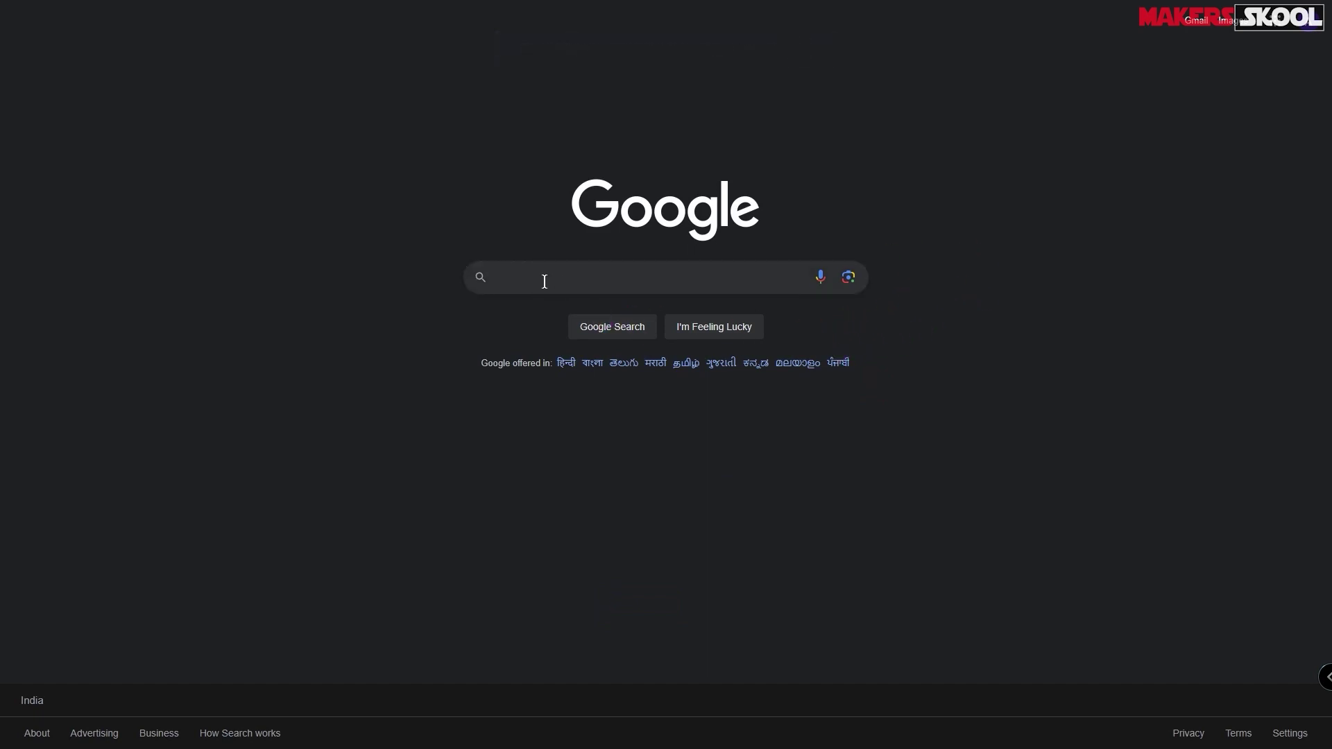
{"action": "type", "text": "ultimaker cura"}
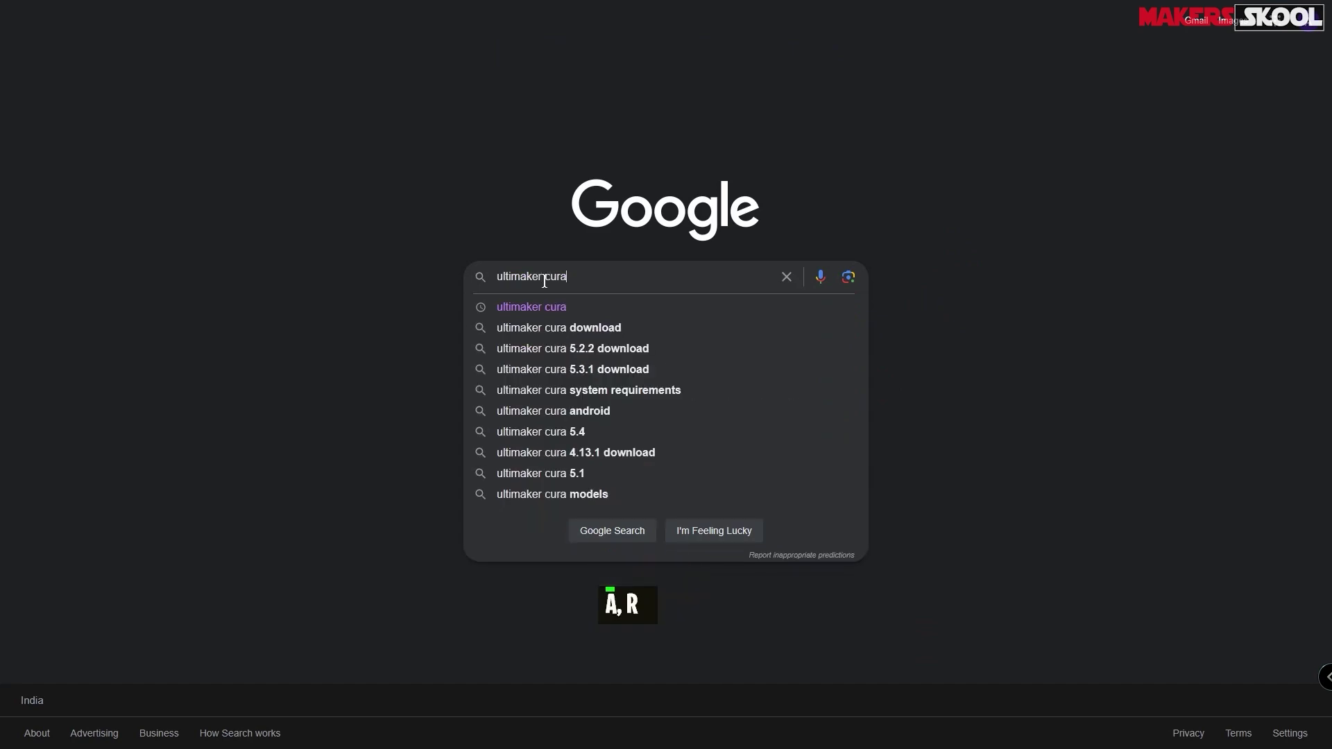
{"action": "key", "text": "Return"}
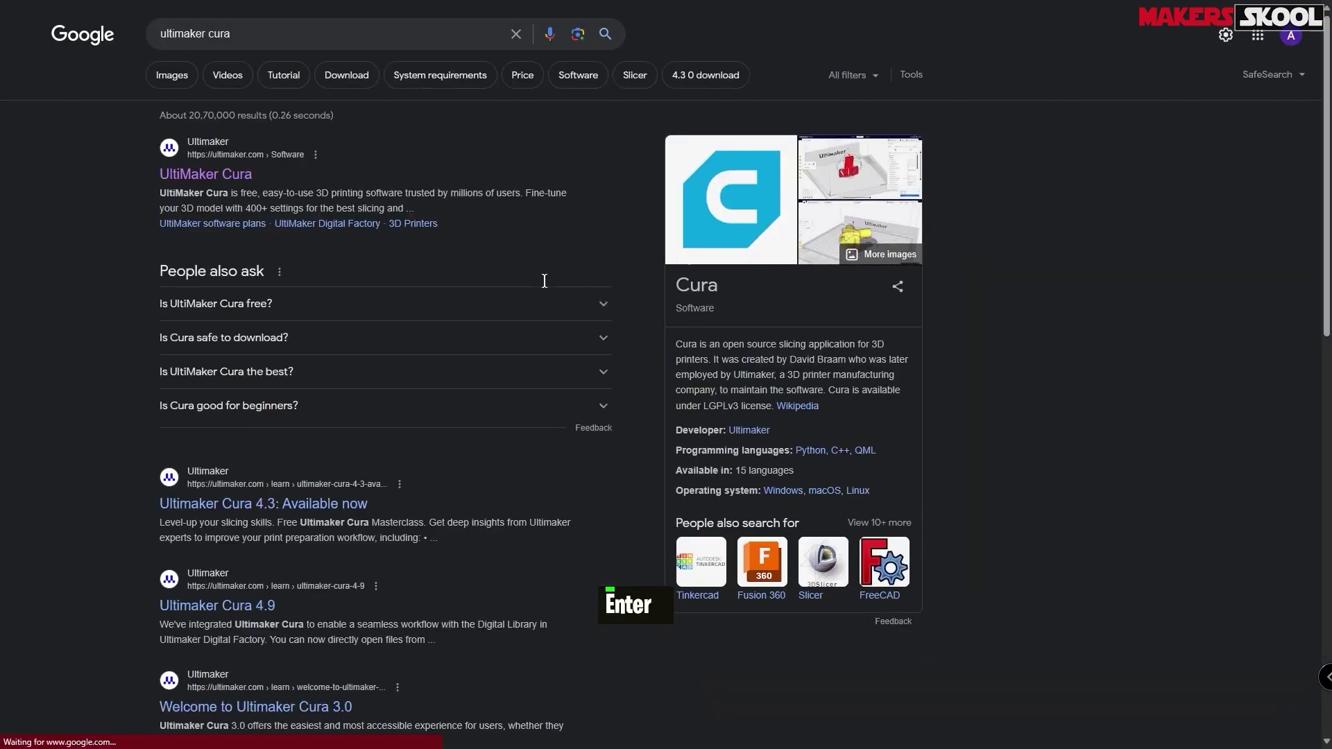
{"action": "left_click", "coordinate": [210, 179]}
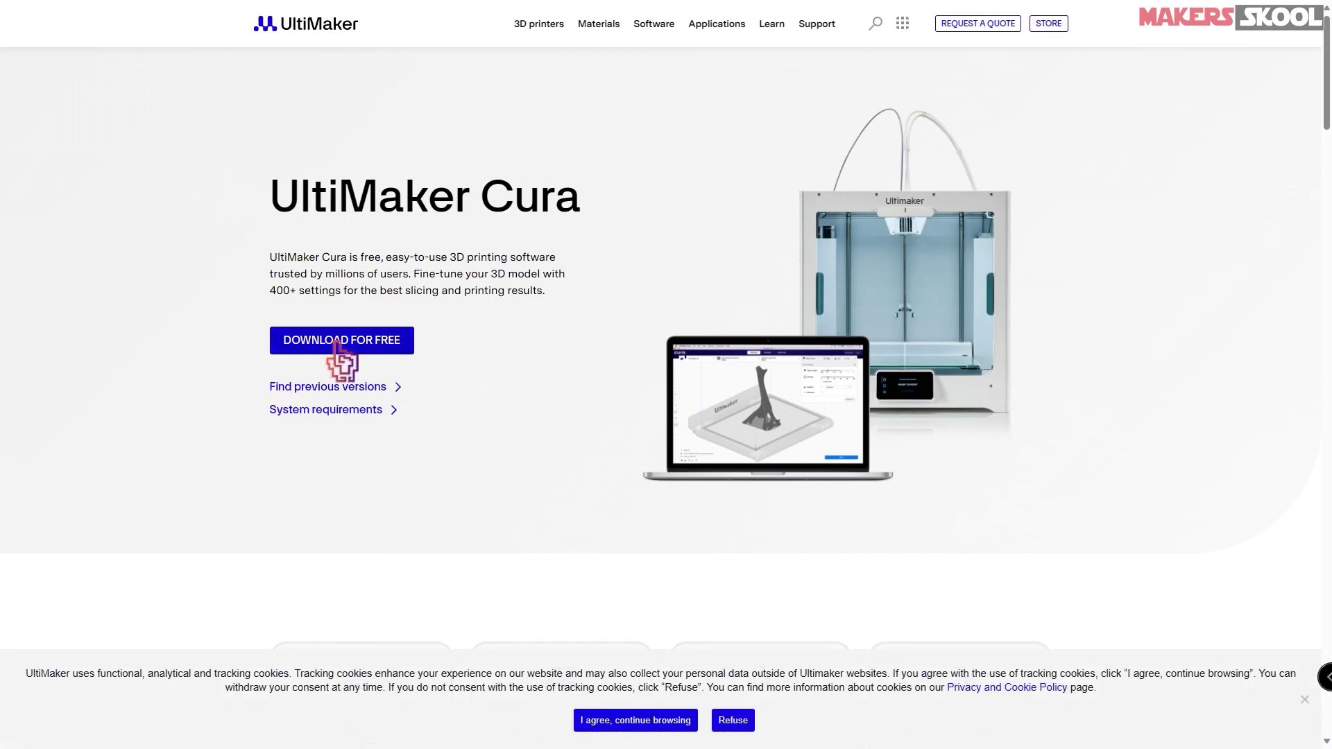
{"action": "left_click", "coordinate": [337, 347]}
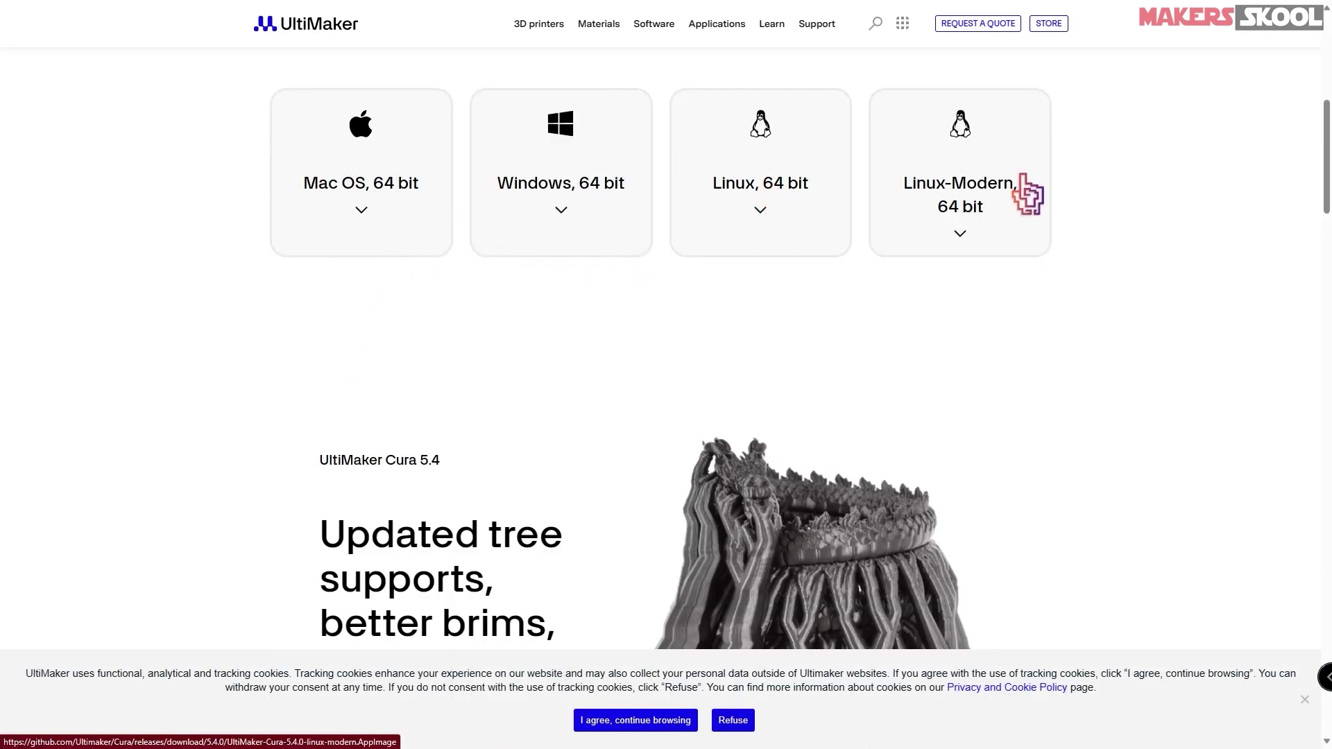
{"action": "left_click", "coordinate": [566, 142]}
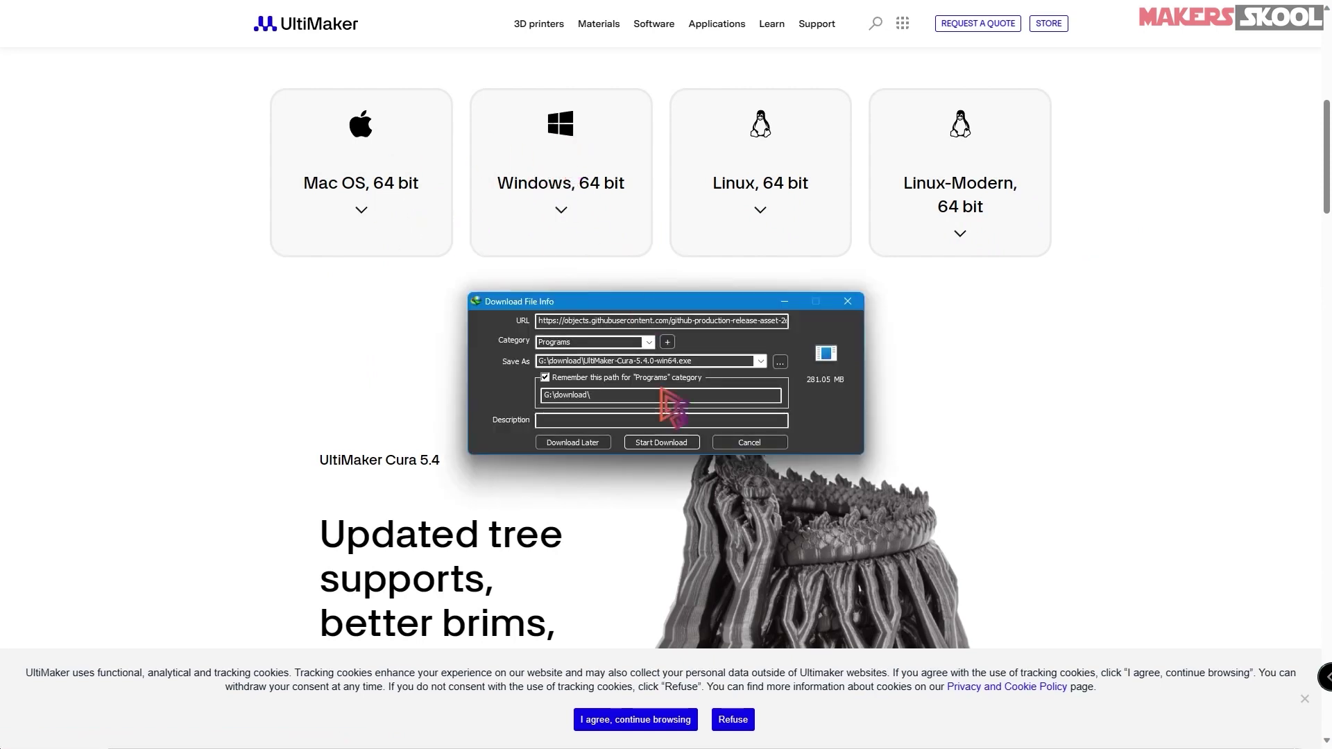
{"action": "left_click", "coordinate": [663, 443]}
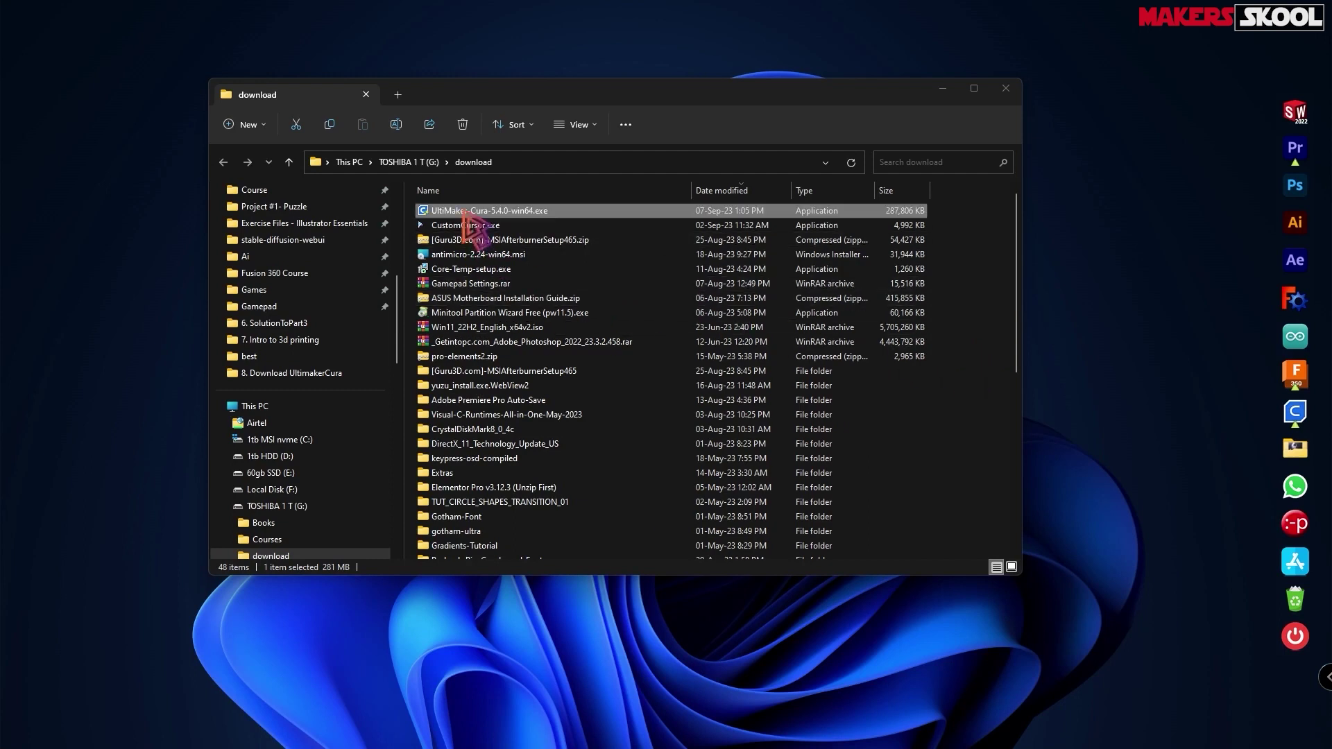
- Run UltiMaker-Cura-5.4.0-win64.exe, accept the licence and default locations, install, and launch Cura
{"action": "left_click", "coordinate": [486, 211]}
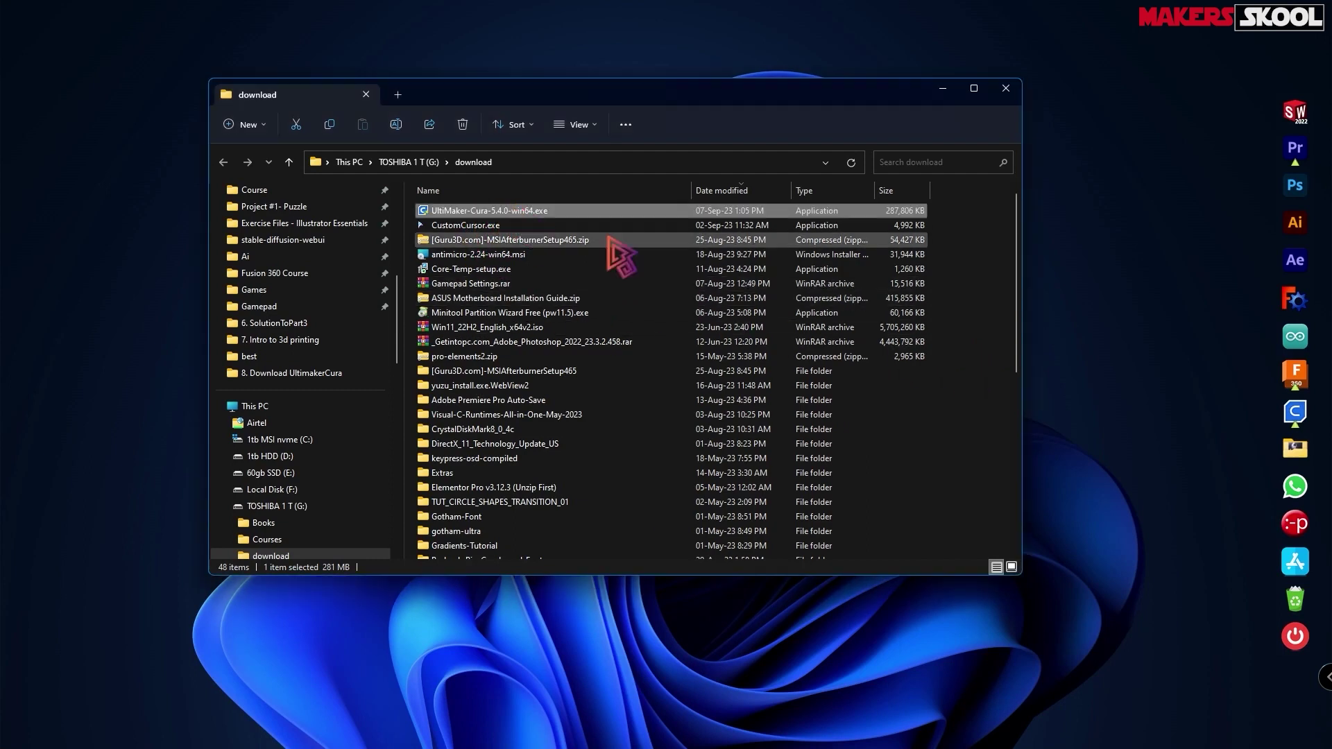
{"action": "double_click", "coordinate": [545, 212]}
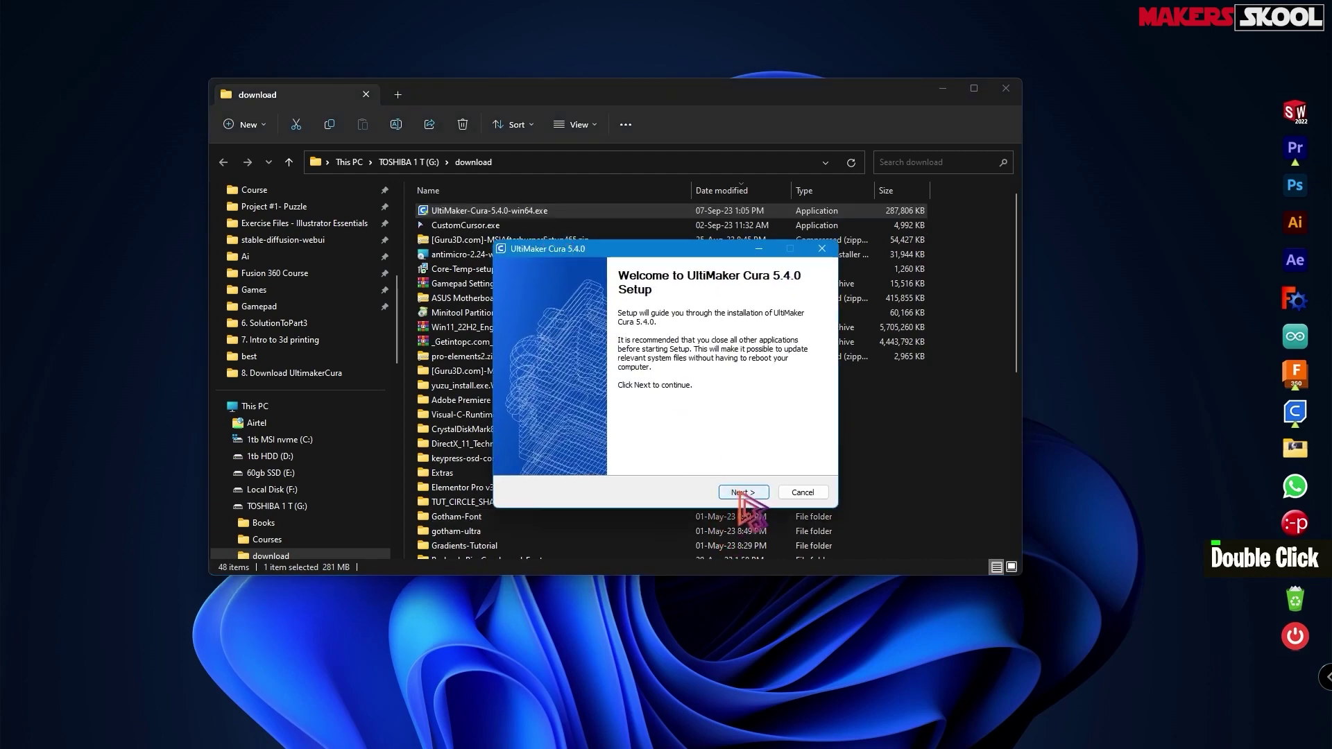
{"action": "left_click", "coordinate": [743, 492]}
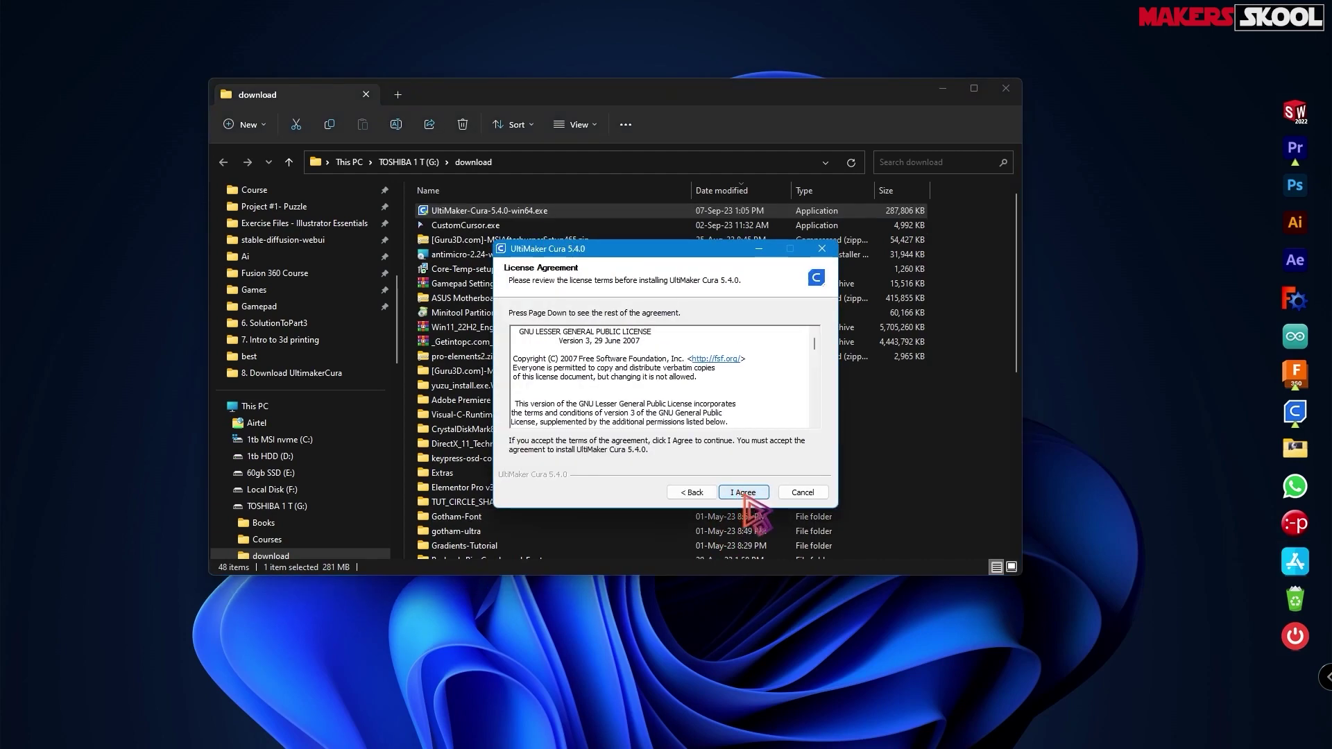
{"action": "left_click", "coordinate": [743, 493]}
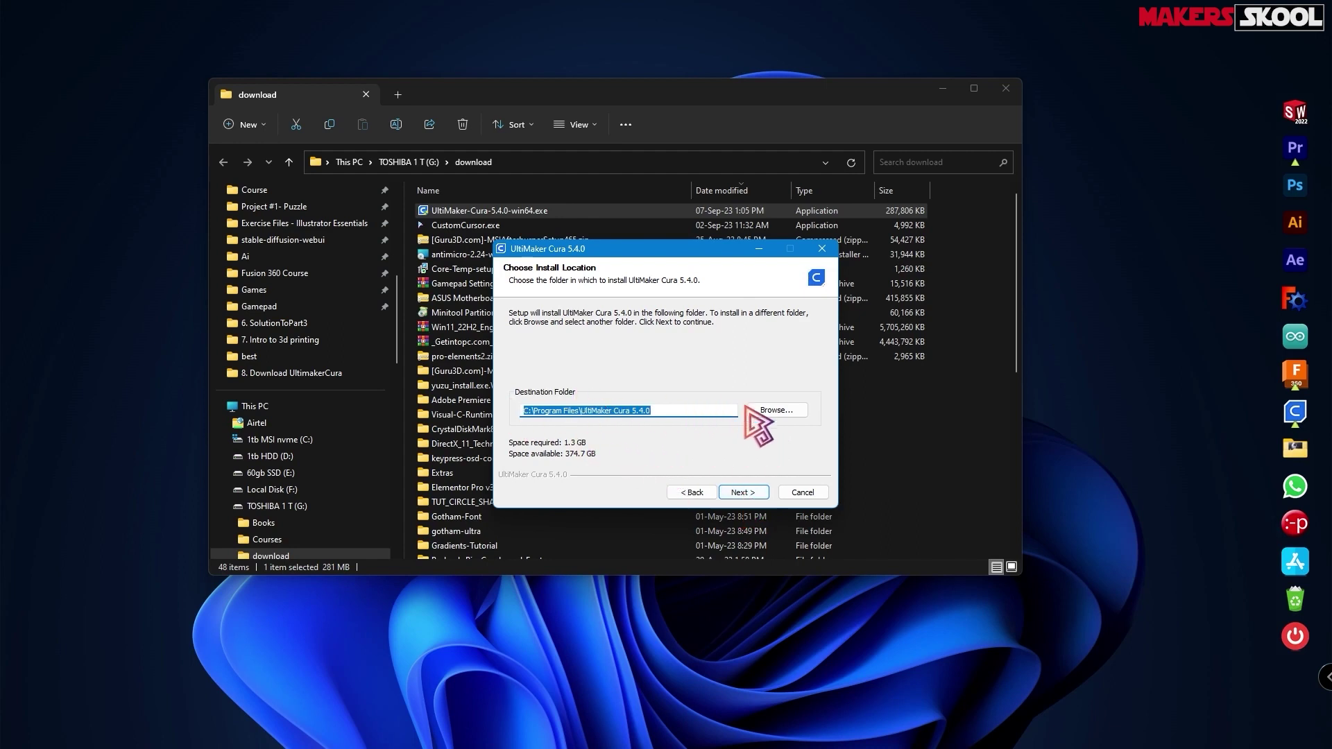
{"action": "left_click", "coordinate": [742, 493]}
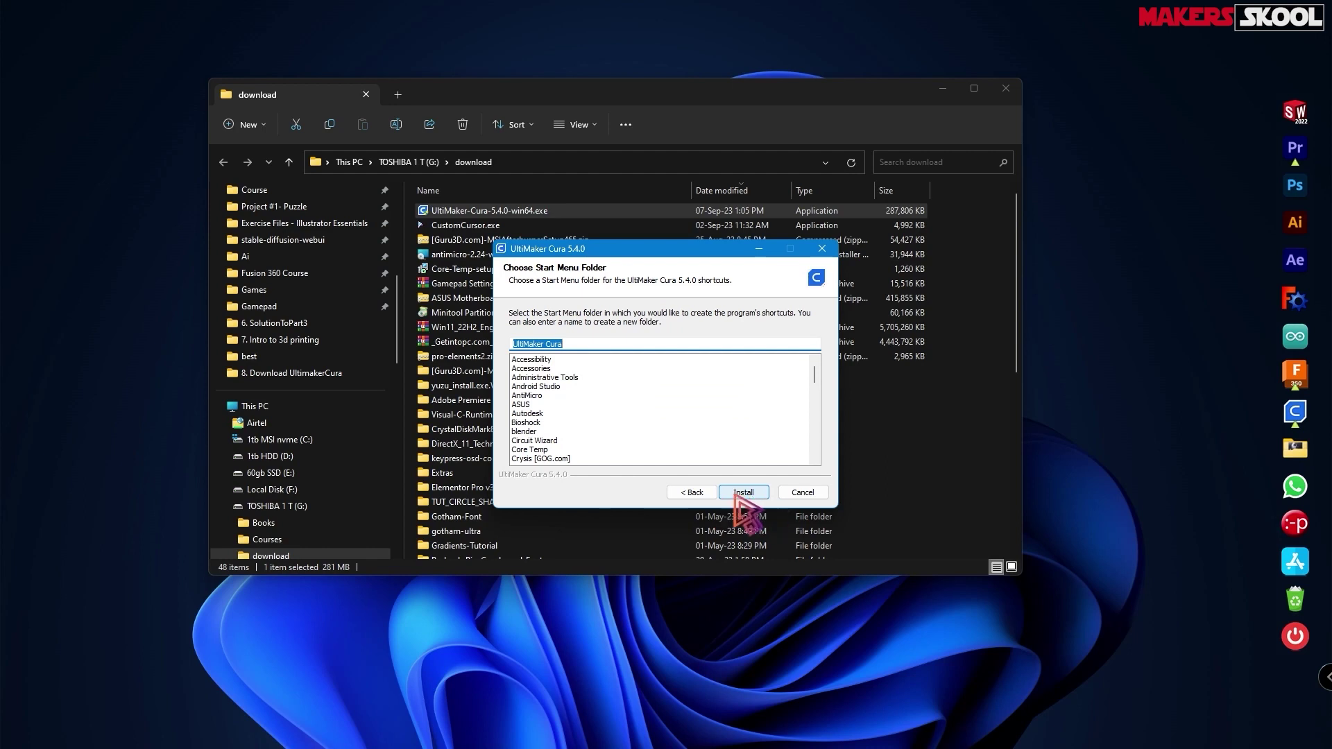
{"action": "left_click", "coordinate": [743, 493]}
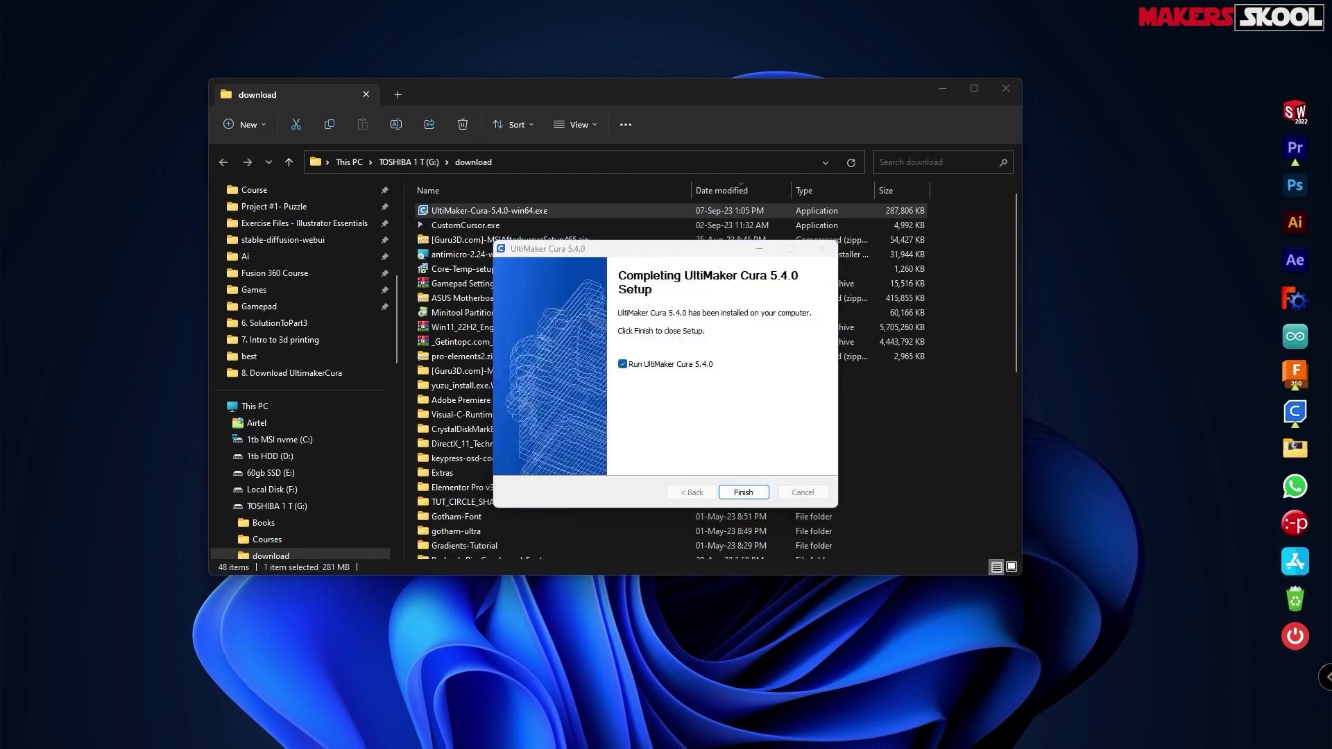
{"action": "left_click", "coordinate": [743, 493]}
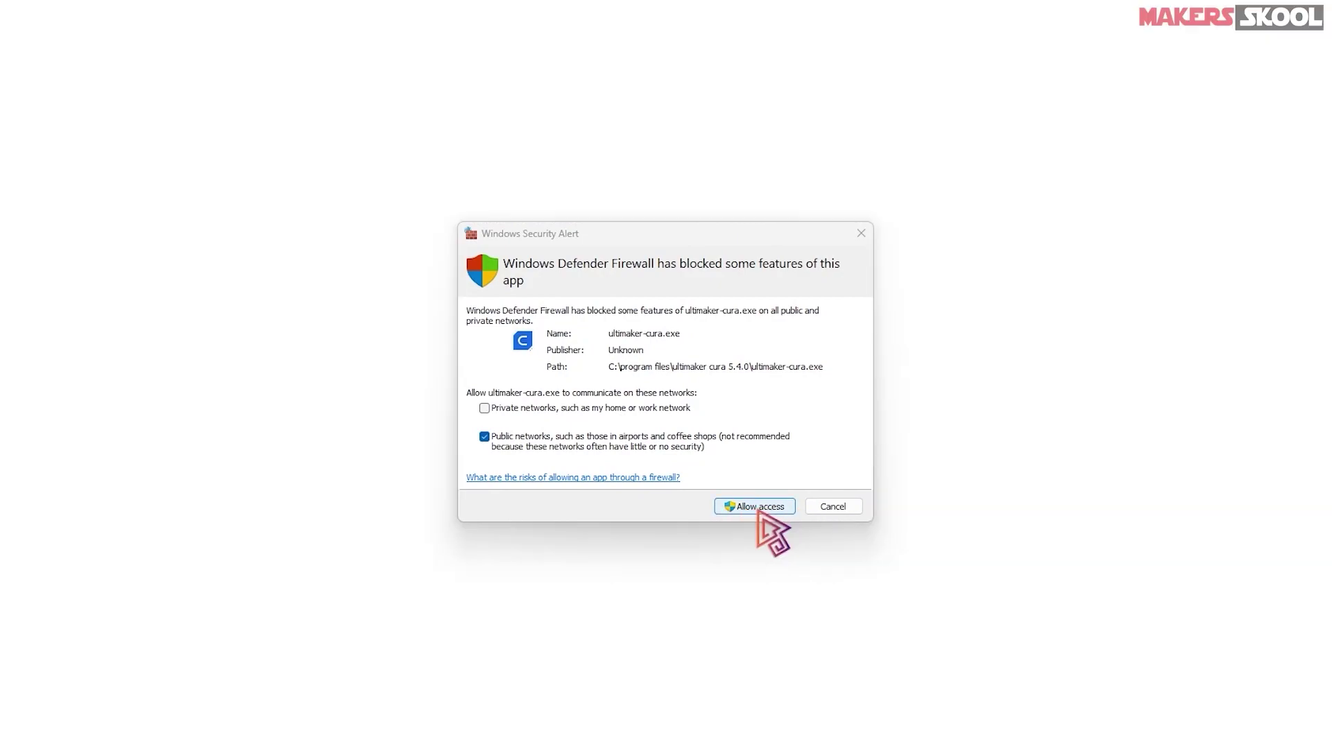
- Allow Cura through the firewall and dismiss the What's New pages and release notes
{"action": "left_click", "coordinate": [756, 507]}
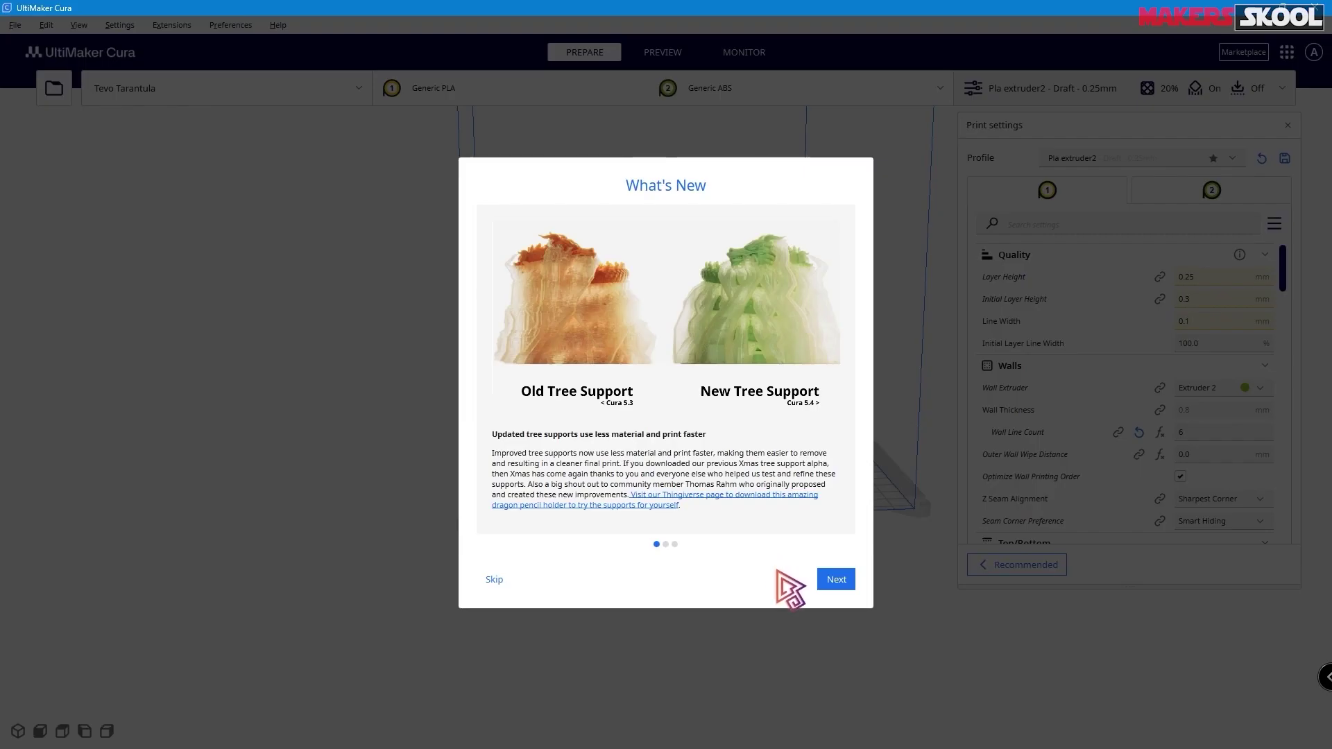
{"action": "left_click", "coordinate": [837, 581]}
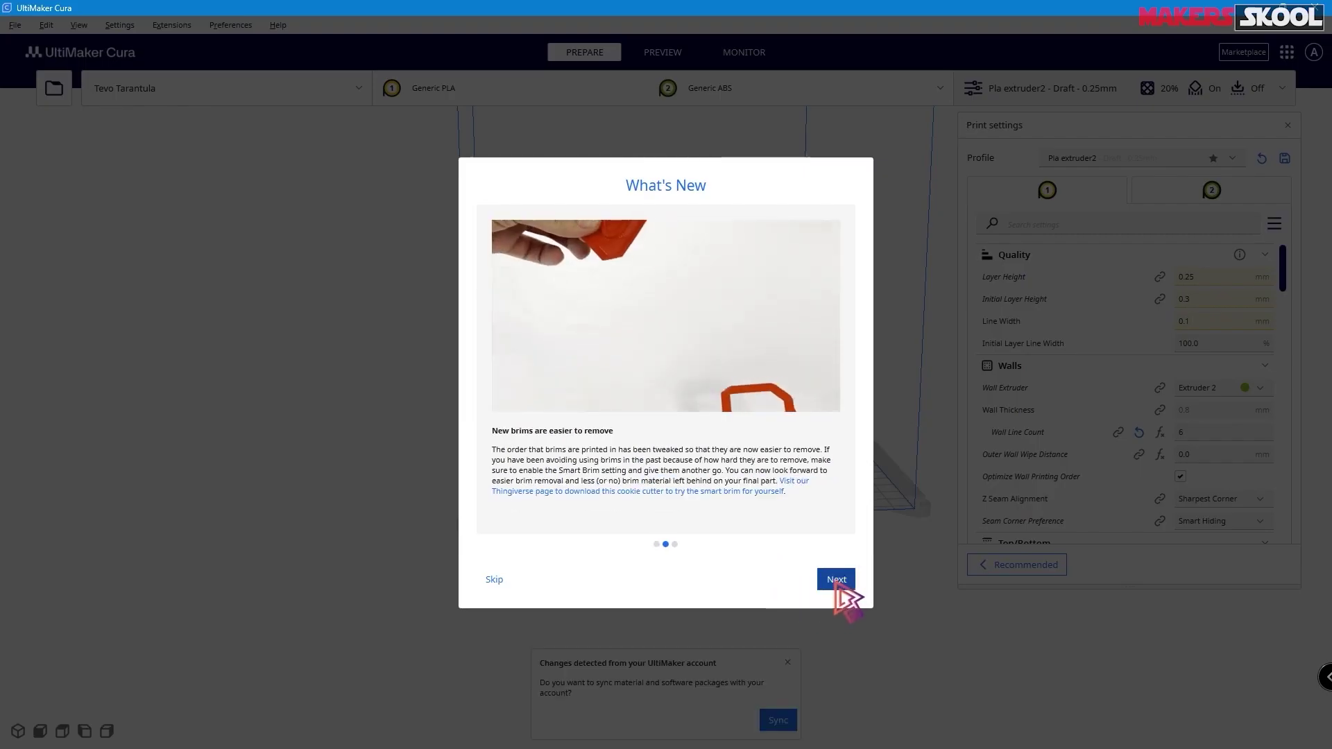
{"action": "left_click", "coordinate": [837, 581]}
{"action": "left_click", "coordinate": [838, 582]}
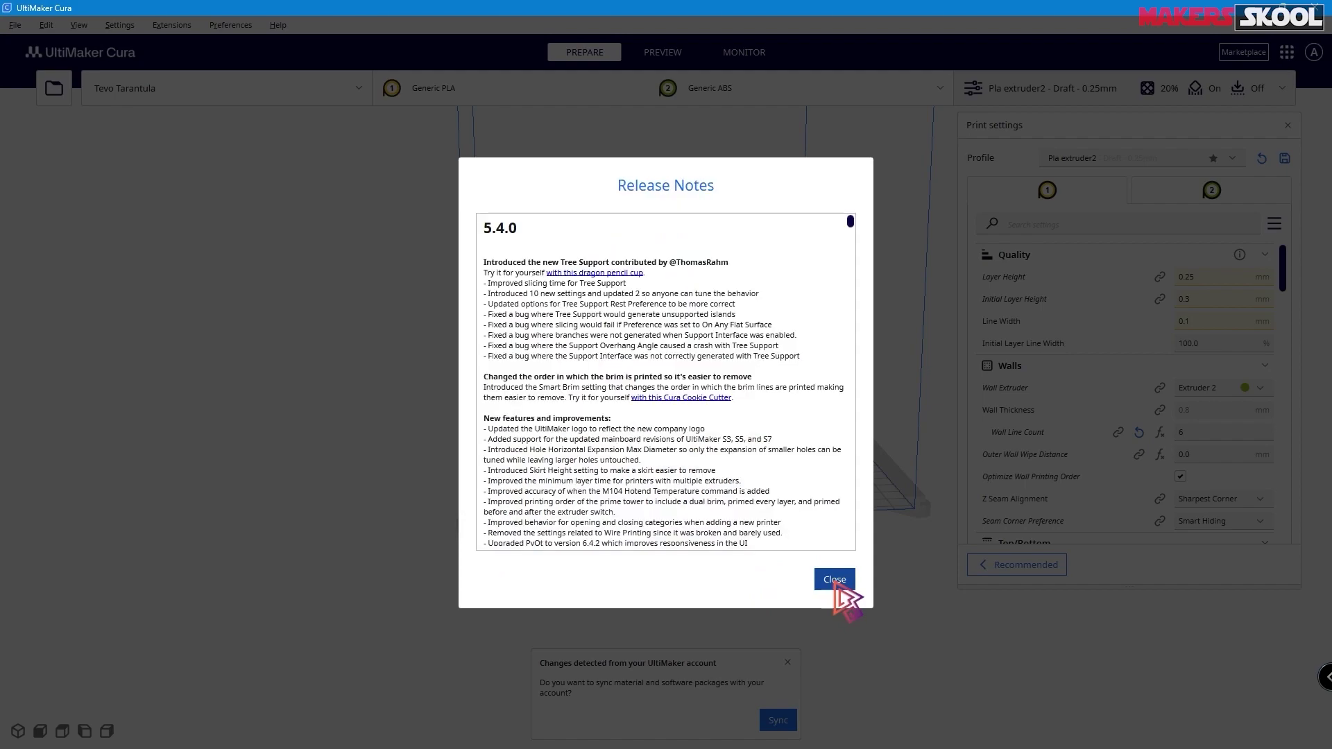
{"action": "left_click", "coordinate": [835, 580]}
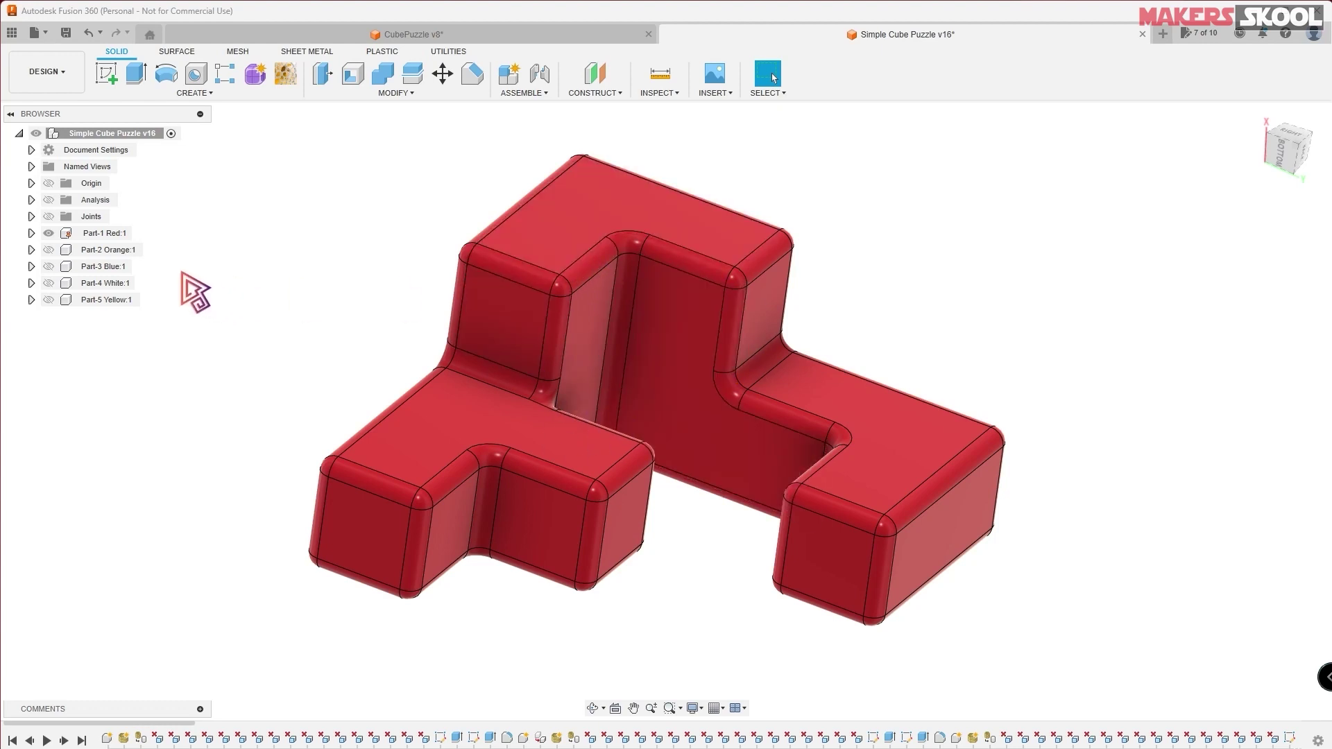
- Export Part-1 Red:1 as an STL mesh, accepting the export settings
{"action": "right_click", "coordinate": [104, 236]}
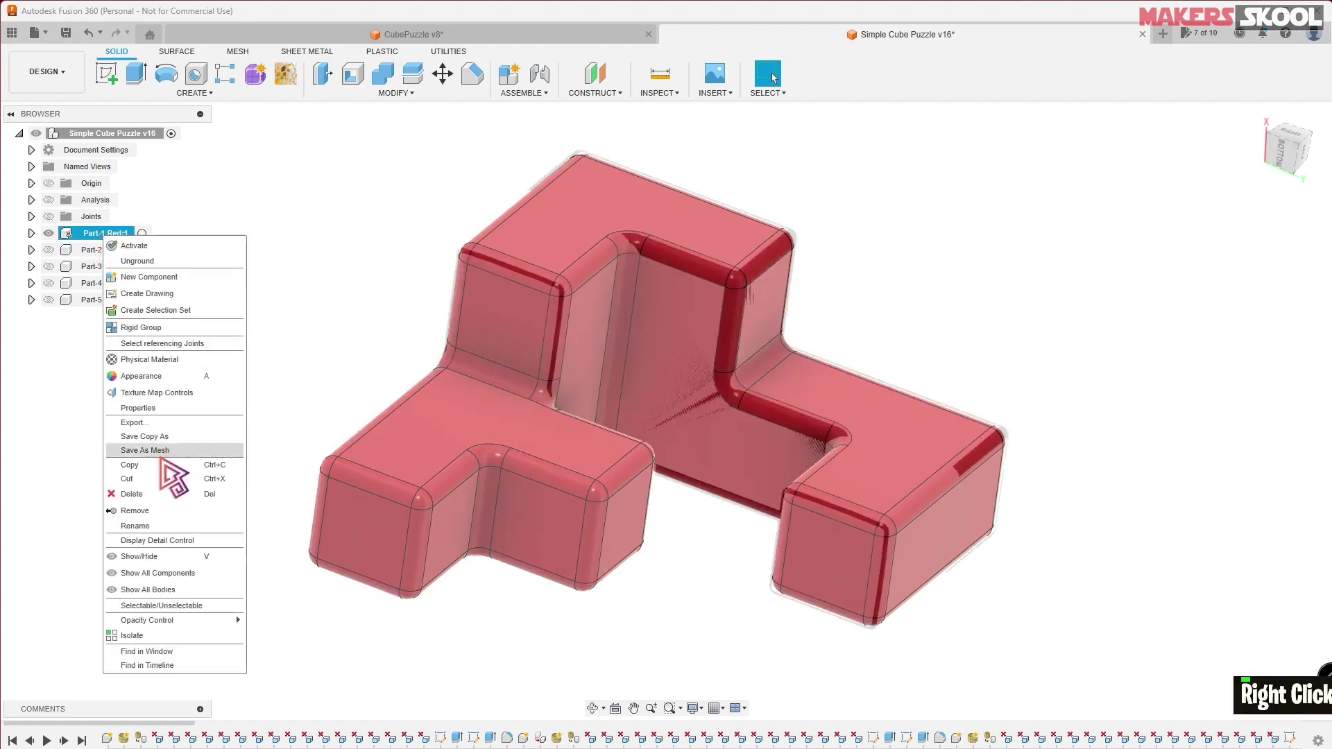
{"action": "left_click", "coordinate": [161, 452]}
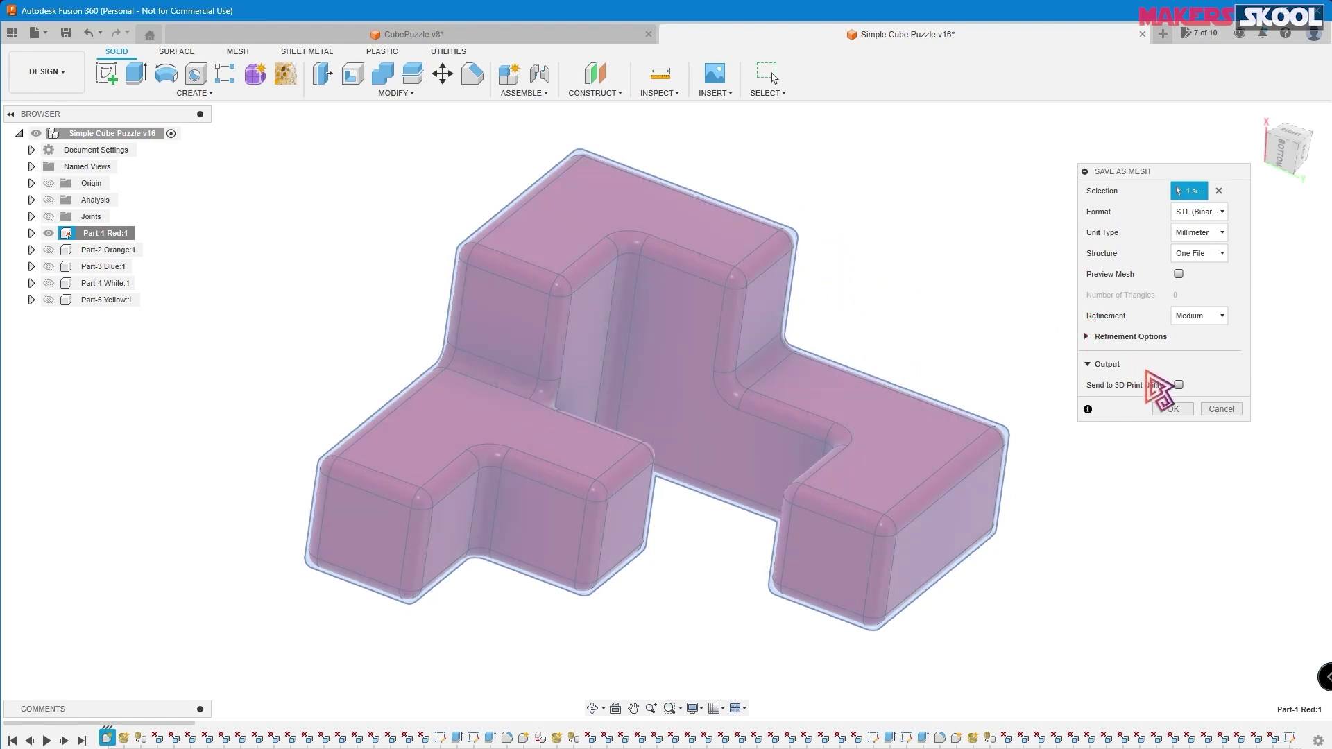
{"action": "left_click", "coordinate": [1170, 414]}
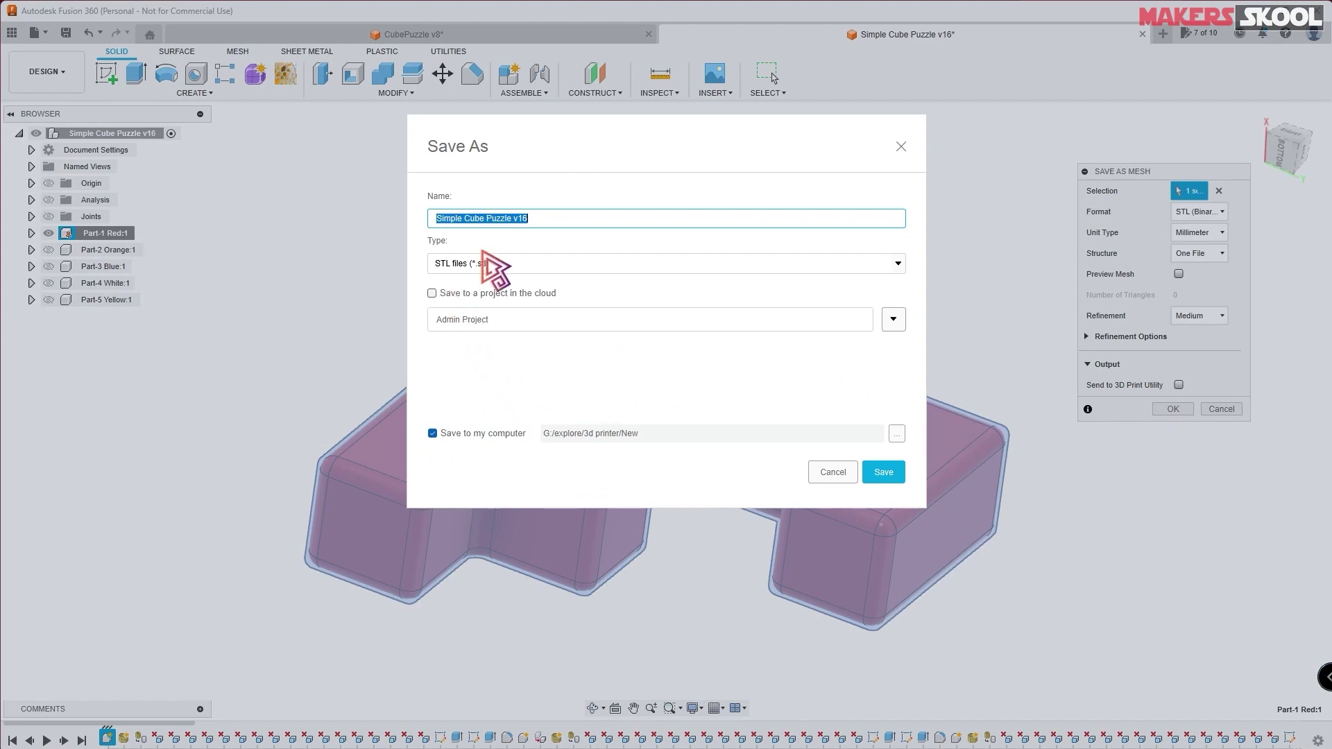
- Save the mesh to this computer as Part1red.stl
{"action": "left_click", "coordinate": [444, 434]}
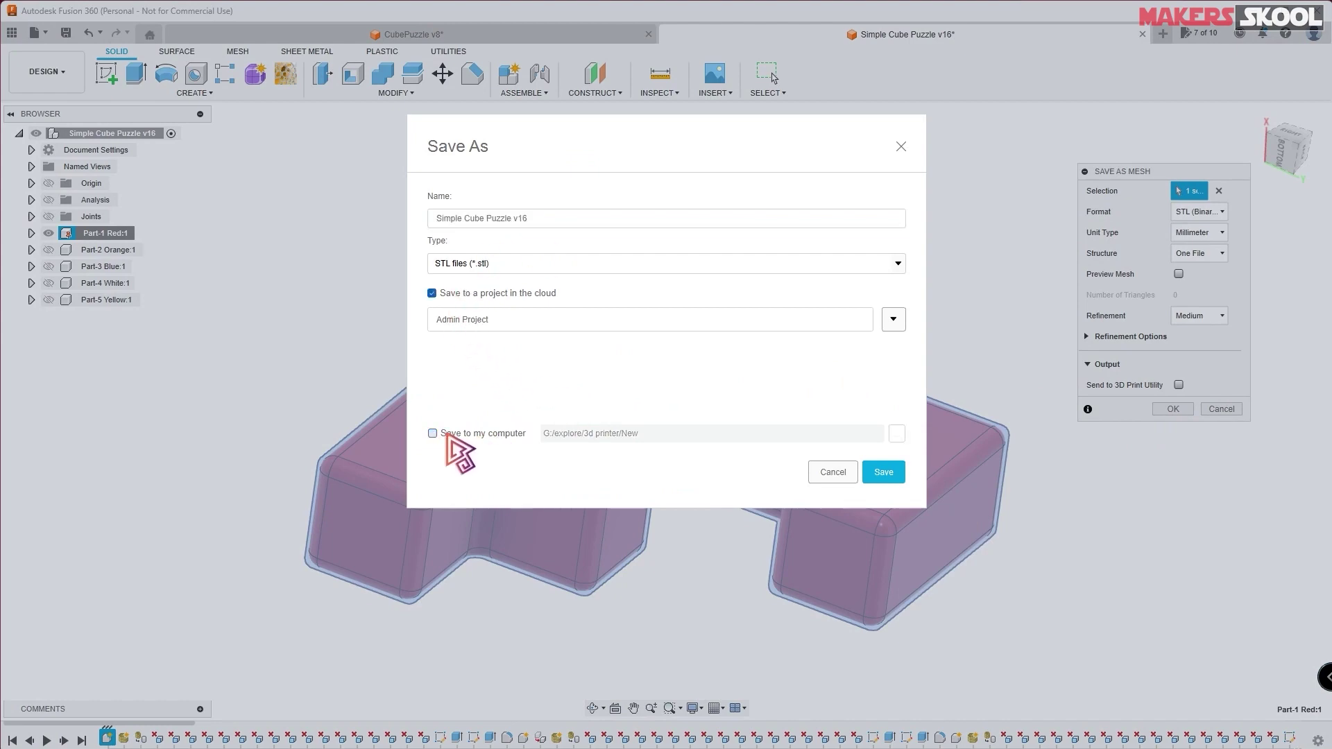
{"action": "left_click", "coordinate": [432, 434]}
{"action": "left_click", "coordinate": [896, 435]}
{"action": "left_click", "coordinate": [1017, 464]}
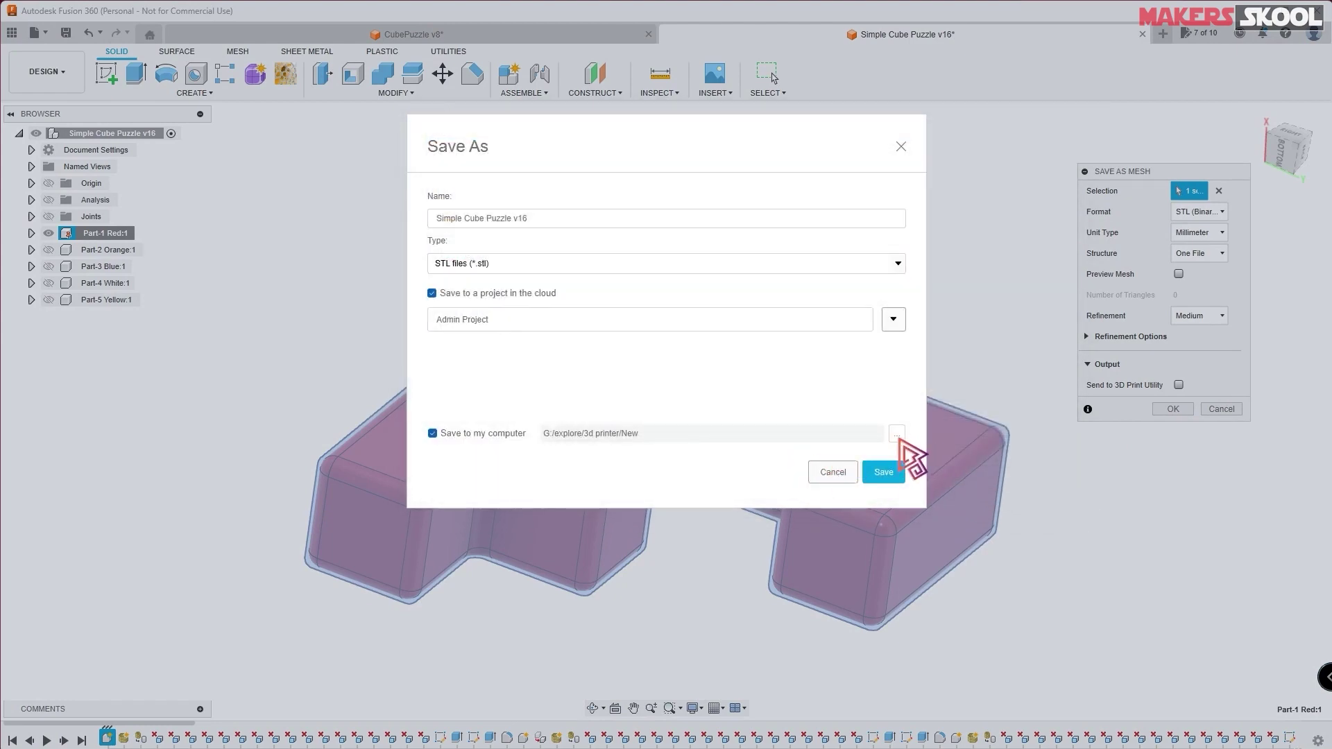
{"action": "left_click", "coordinate": [896, 434]}
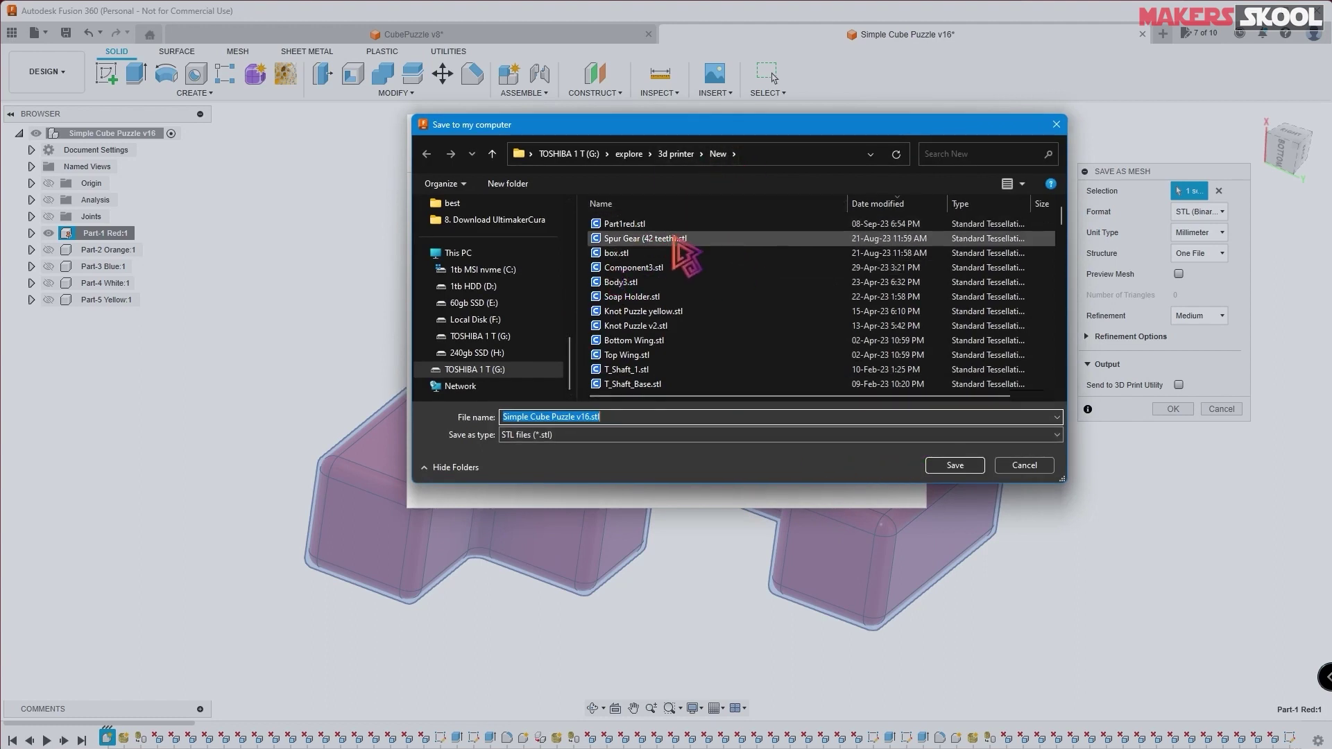
{"action": "type", "text": "Part1red.stl"}
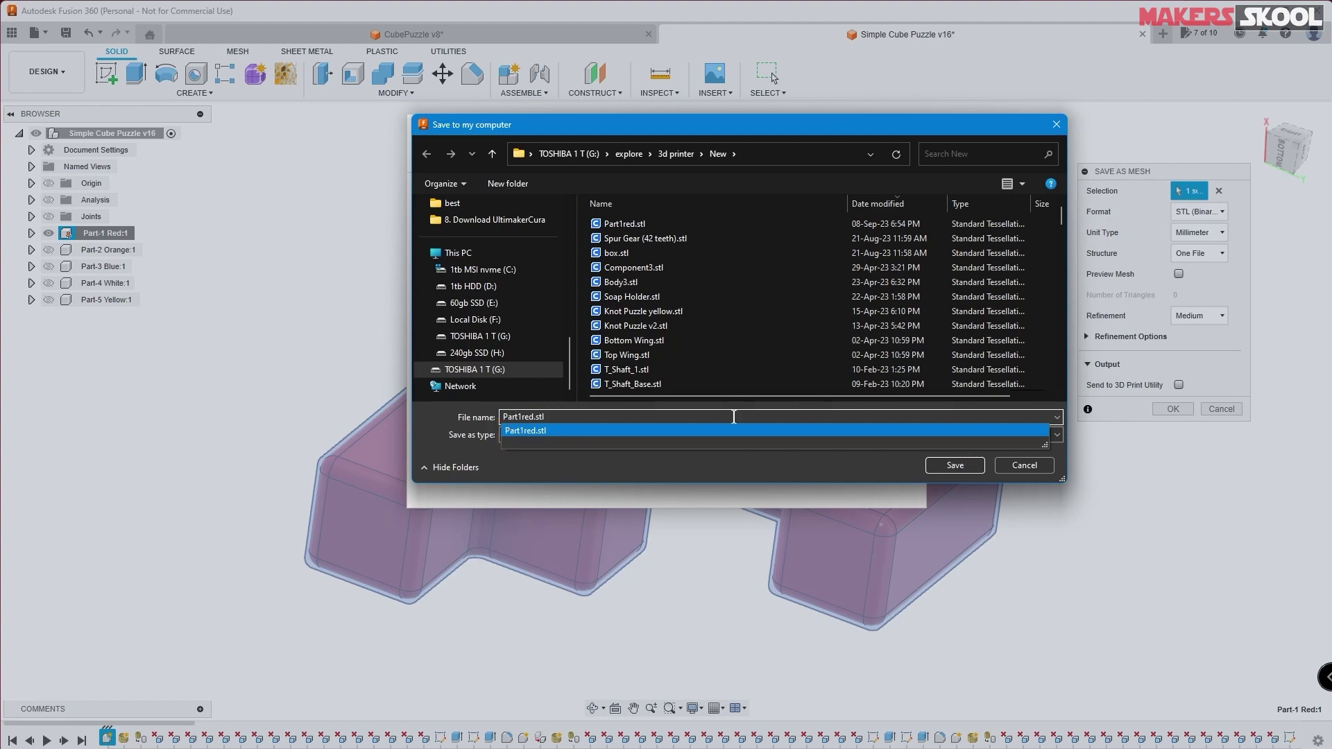
{"action": "left_click", "coordinate": [954, 468]}
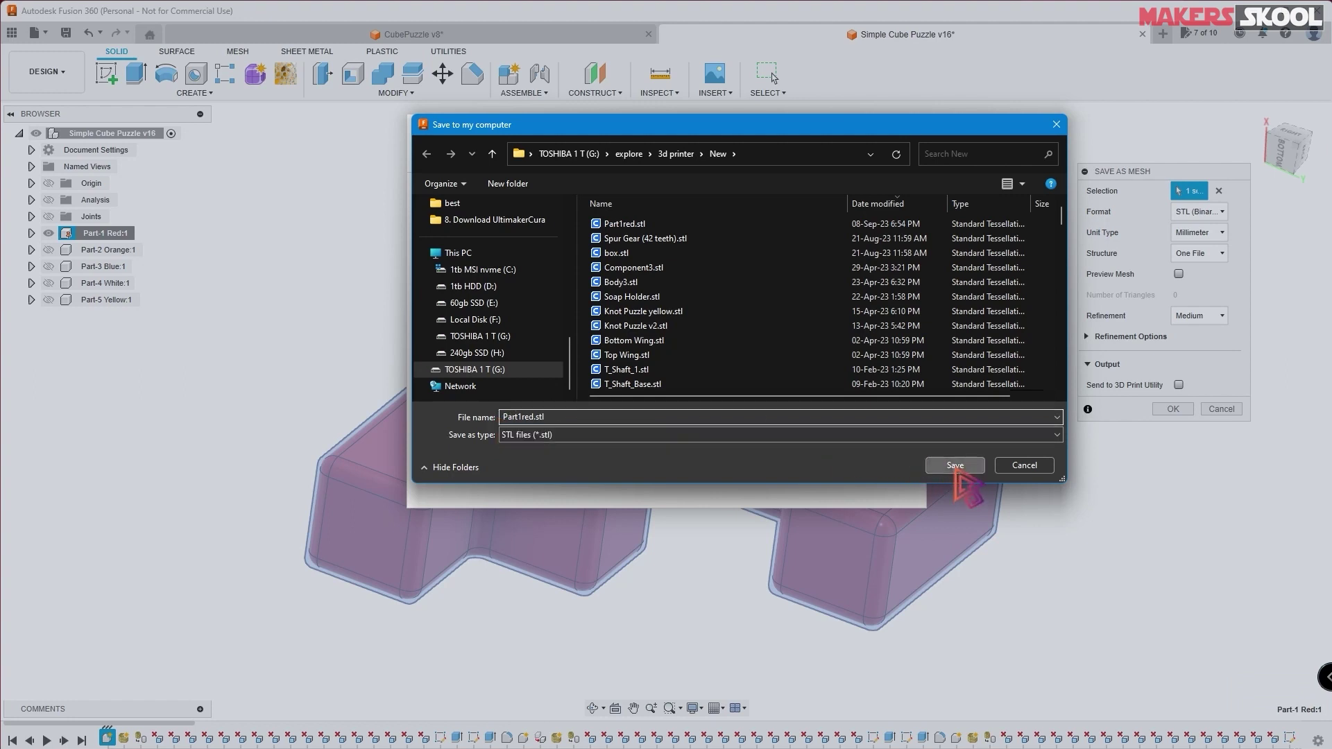
{"action": "left_click", "coordinate": [886, 474]}
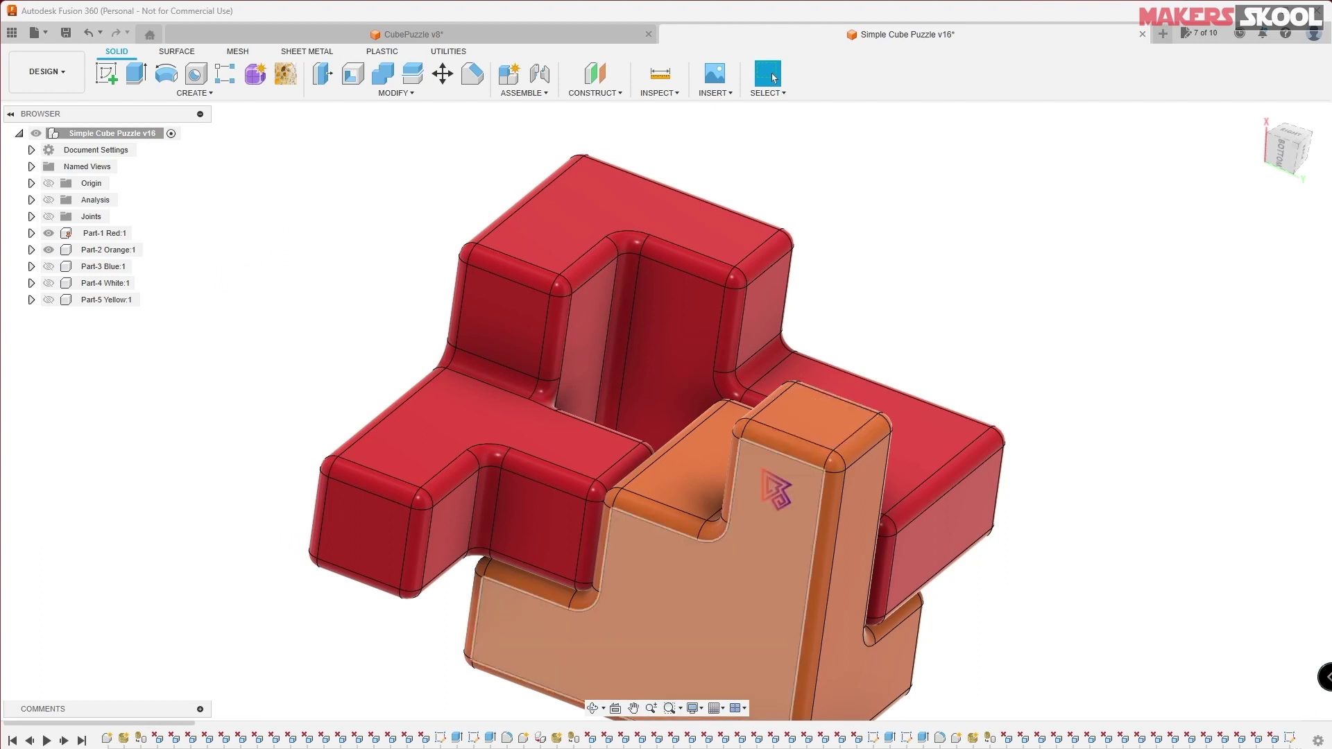
- Export Part-2 Orange as a 3MF mesh with Cura selected as the print utility
{"action": "right_click", "coordinate": [95, 251]}
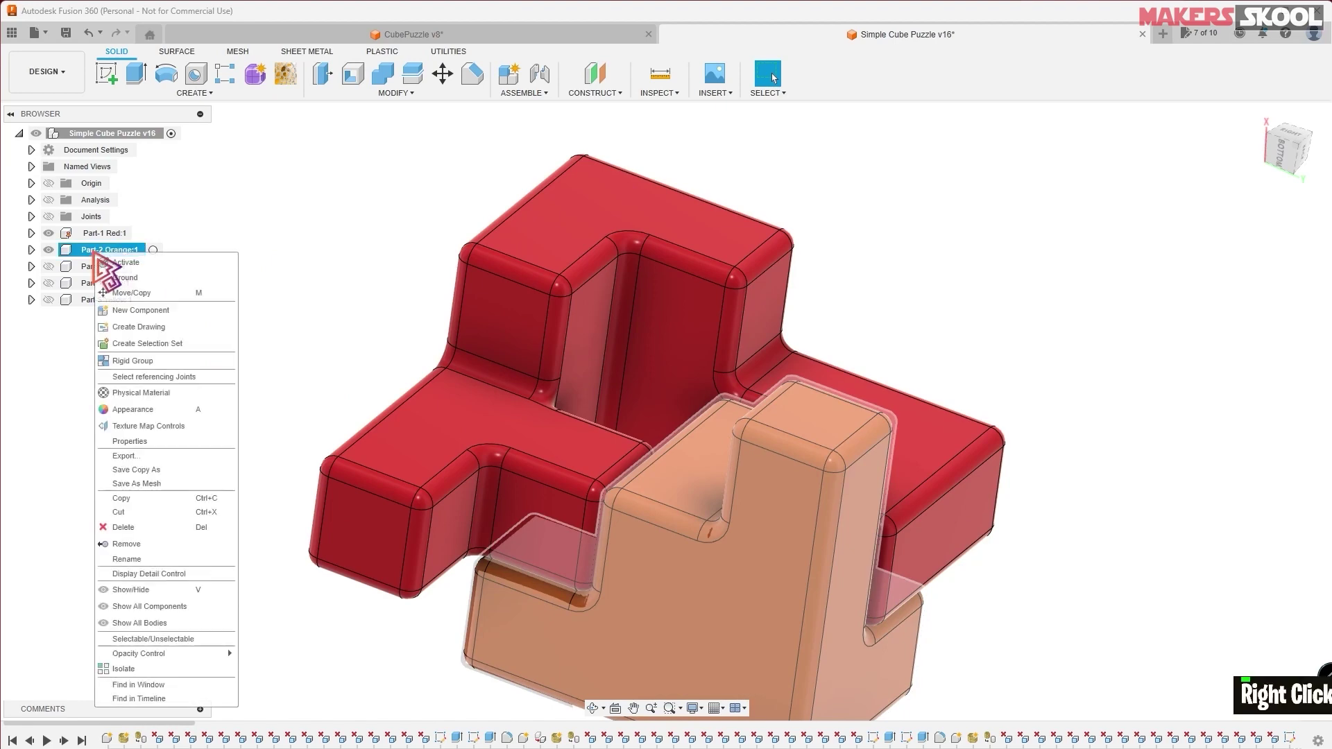
{"action": "left_click", "coordinate": [144, 484]}
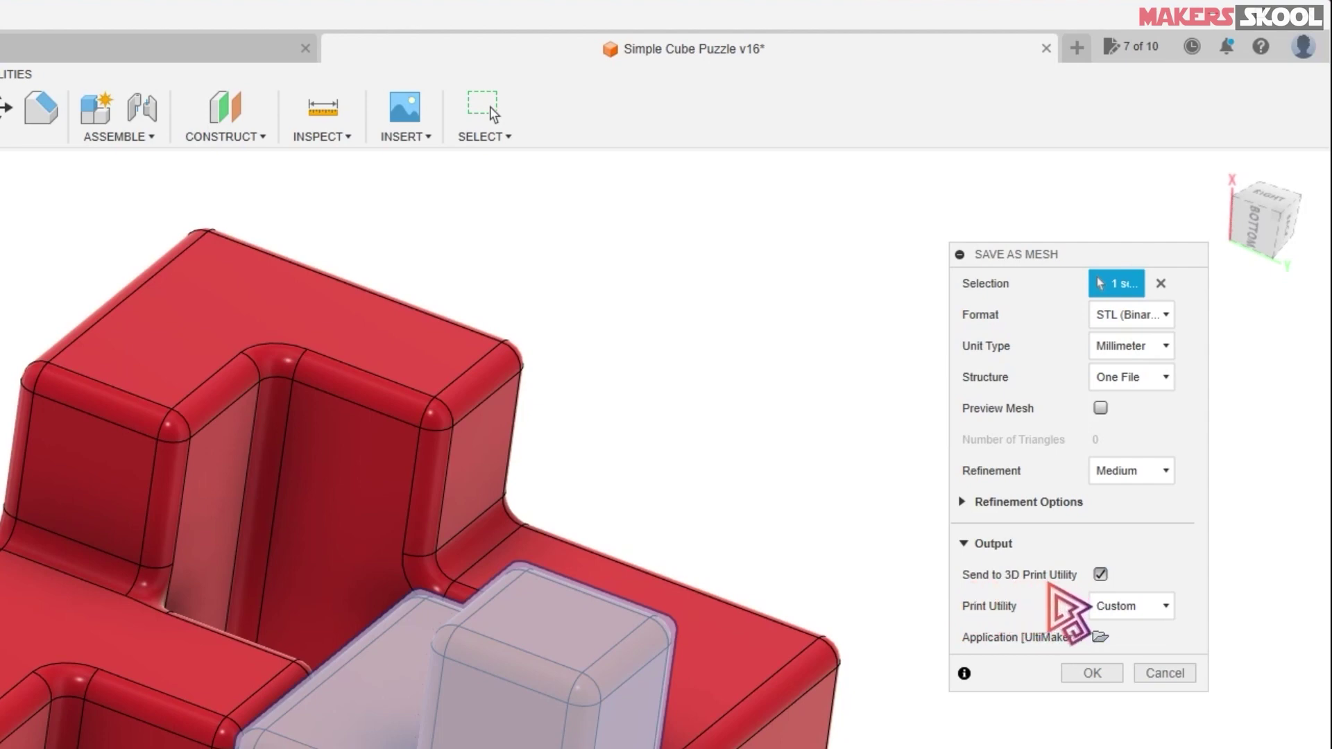
{"action": "left_click", "coordinate": [1119, 607]}
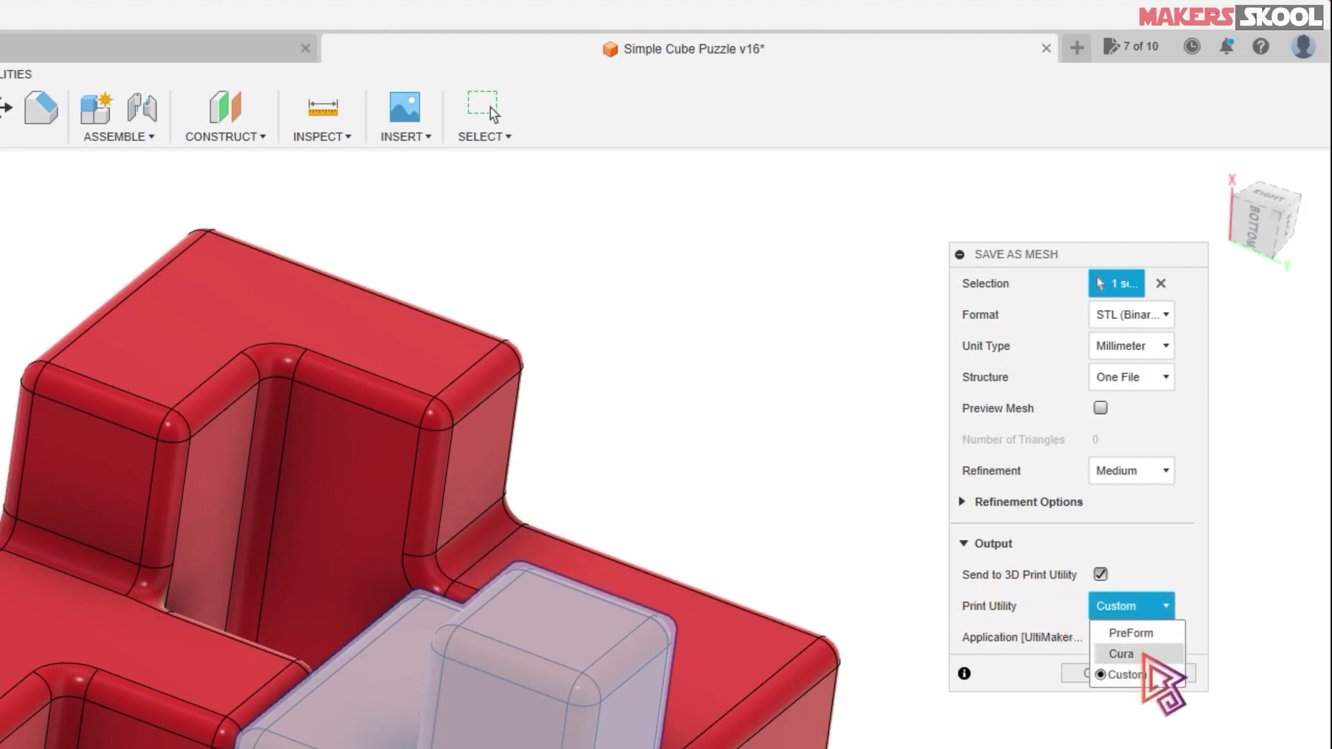
{"action": "left_click", "coordinate": [1137, 655]}
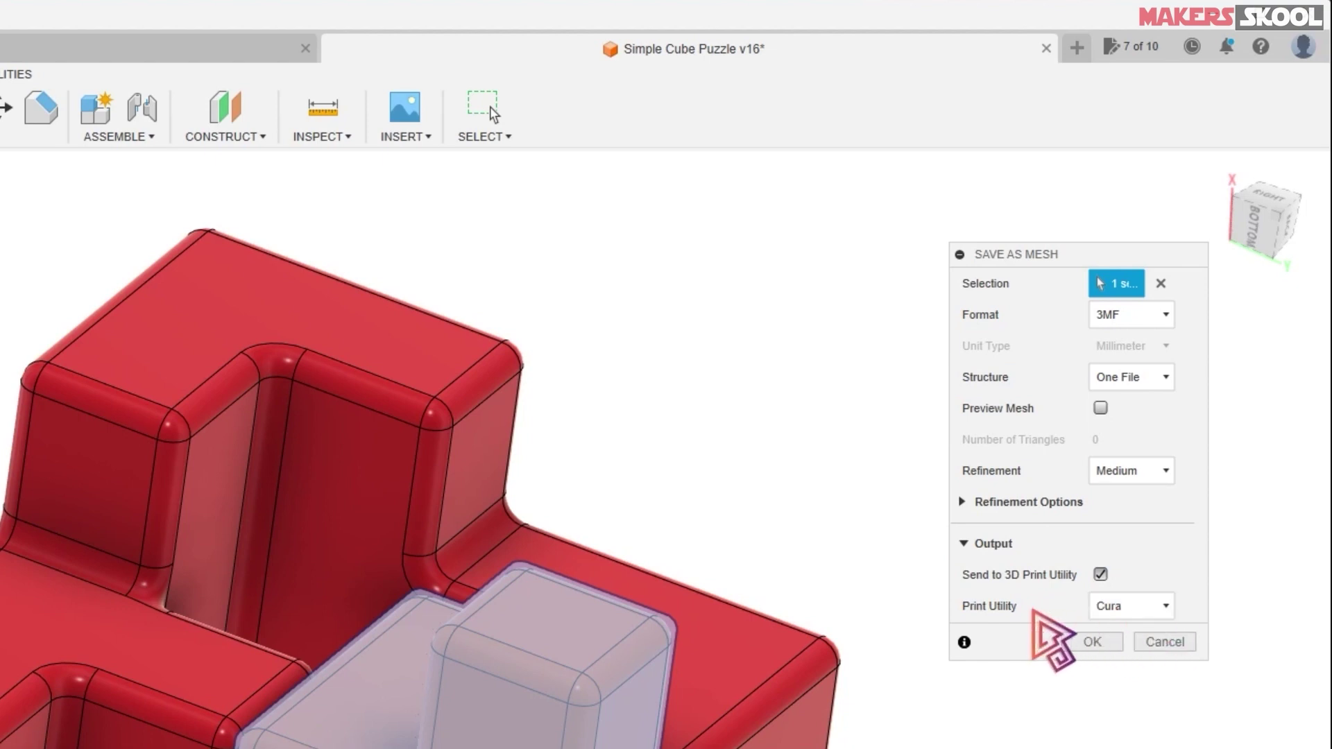
{"action": "left_click", "coordinate": [1139, 608]}
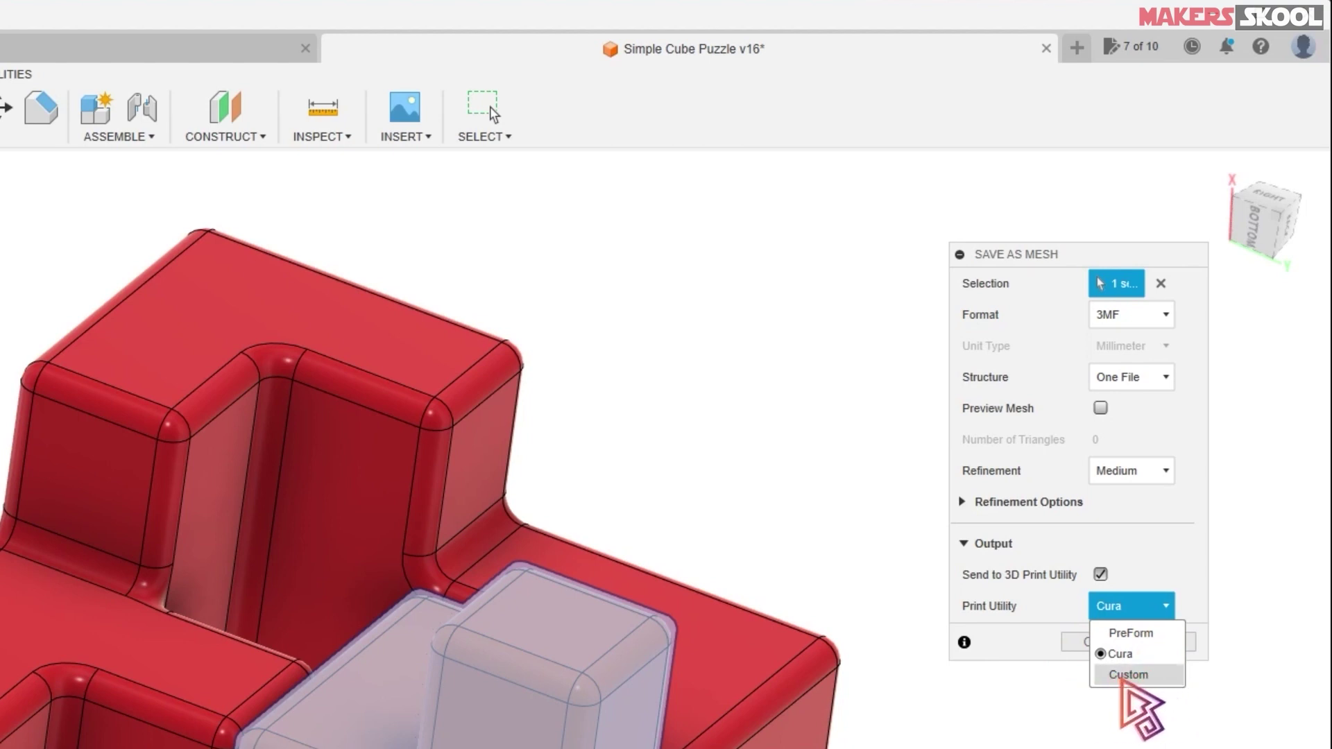
{"action": "left_click", "coordinate": [1125, 676]}
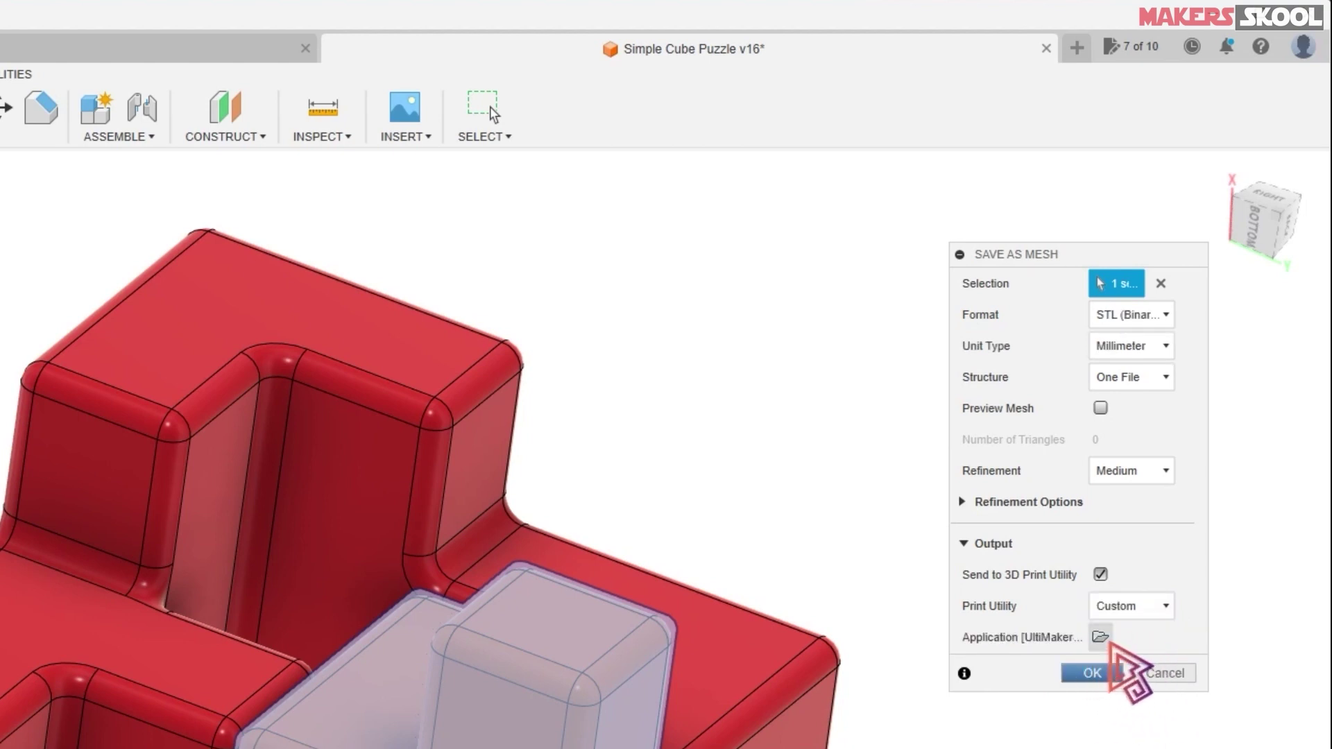
{"action": "left_click", "coordinate": [1100, 637]}
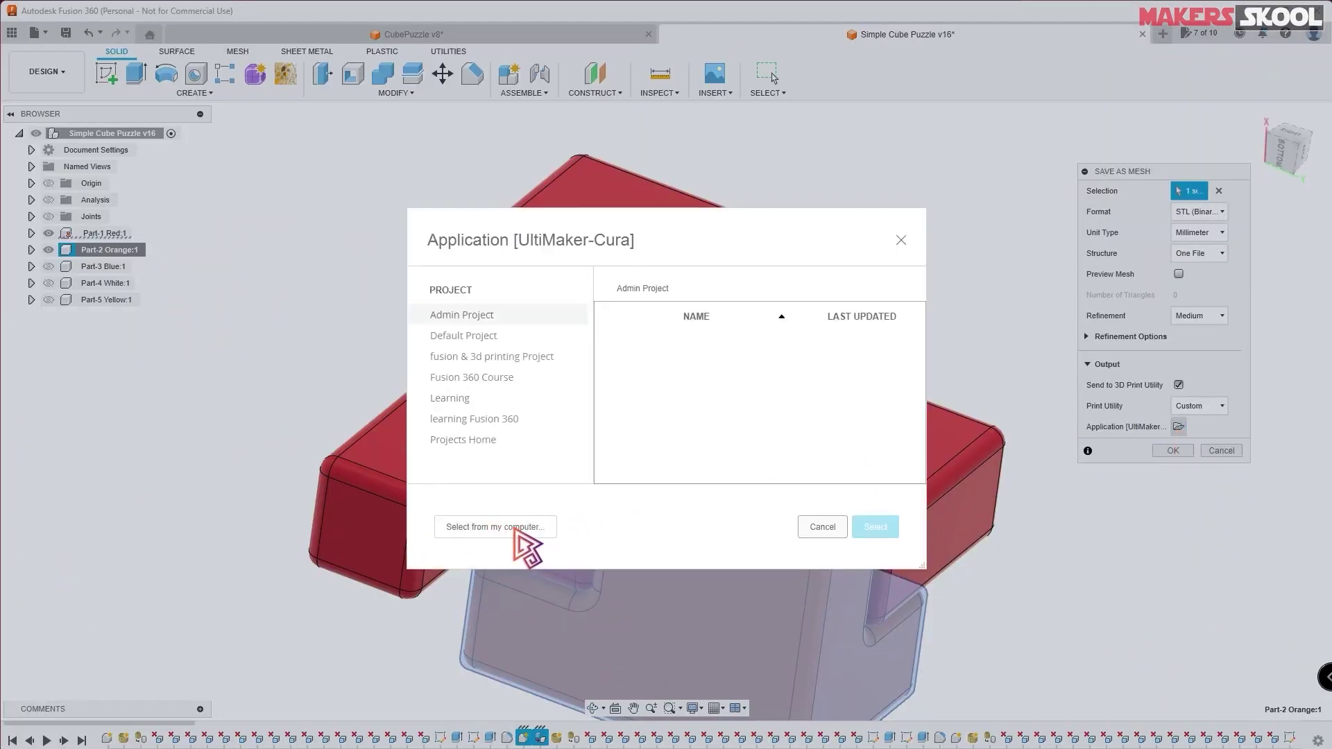
{"action": "left_click", "coordinate": [494, 528]}
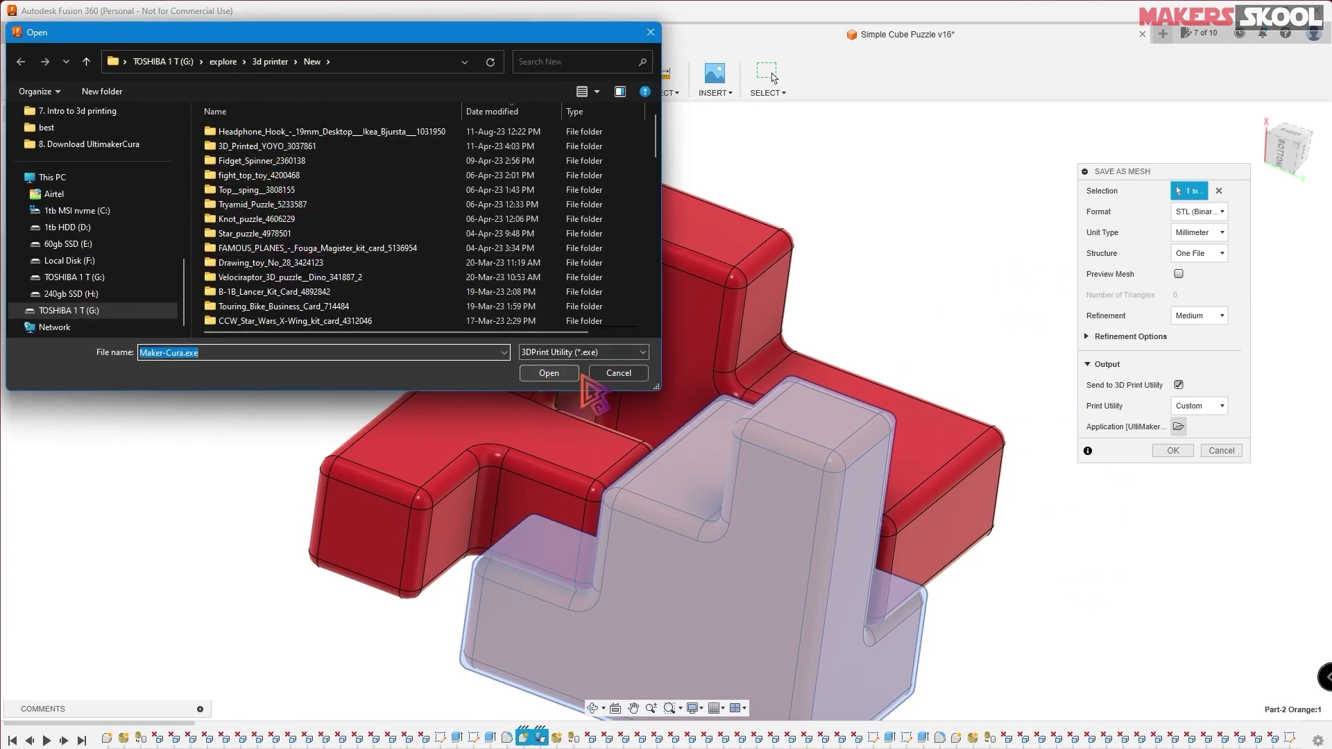
{"action": "left_click", "coordinate": [621, 374]}
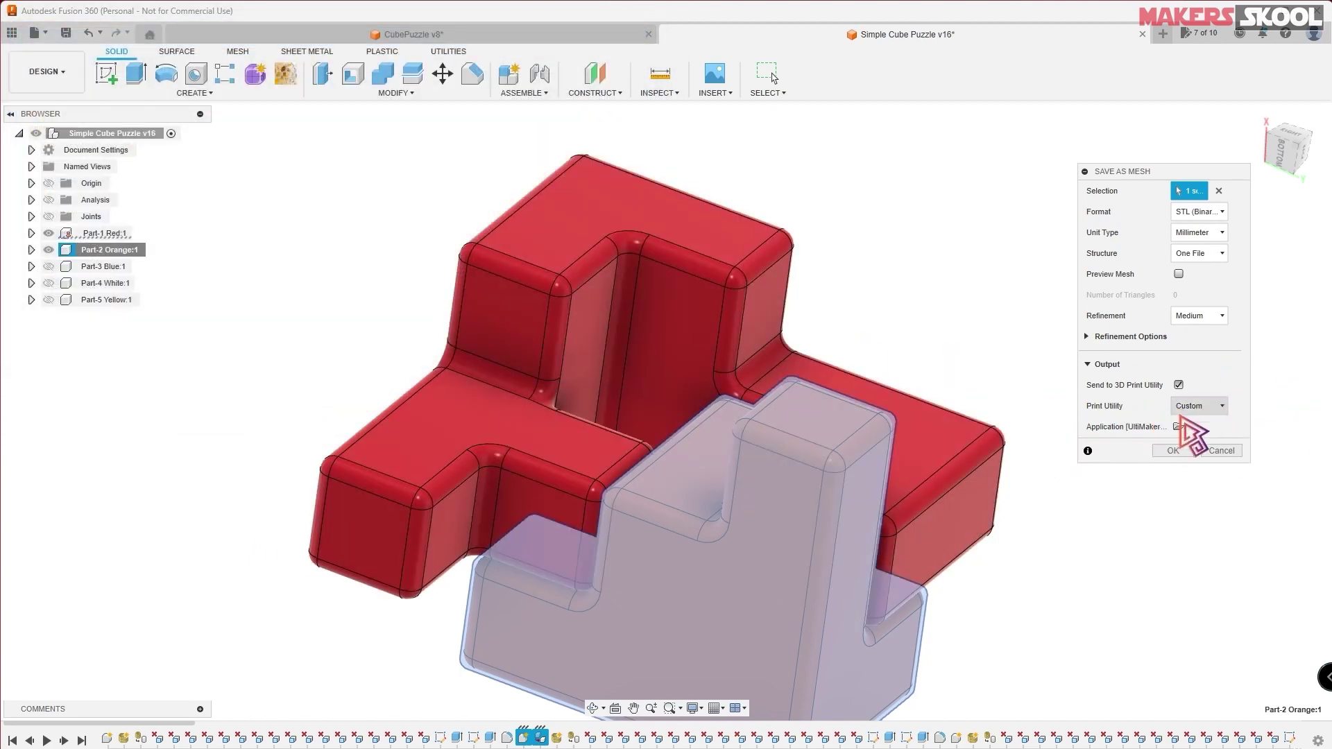
{"action": "left_click", "coordinate": [1197, 407]}
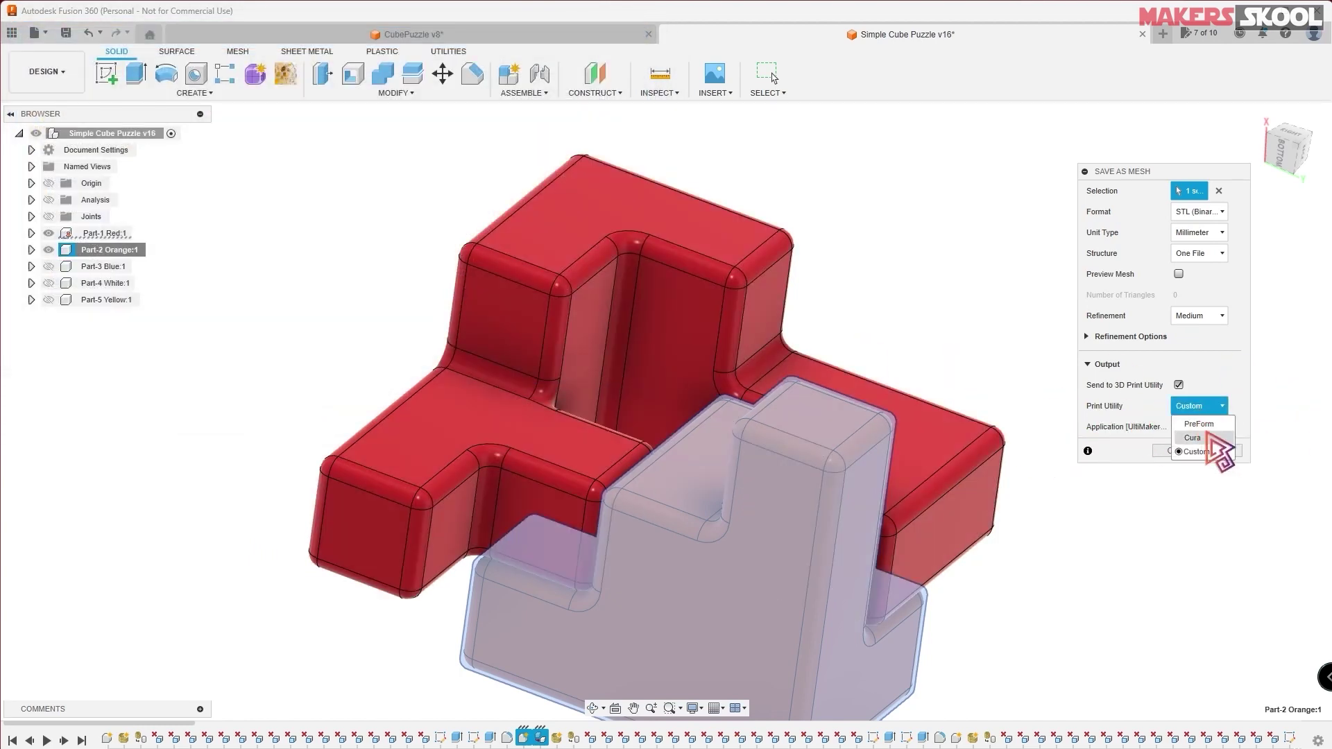
{"action": "left_click", "coordinate": [1193, 438]}
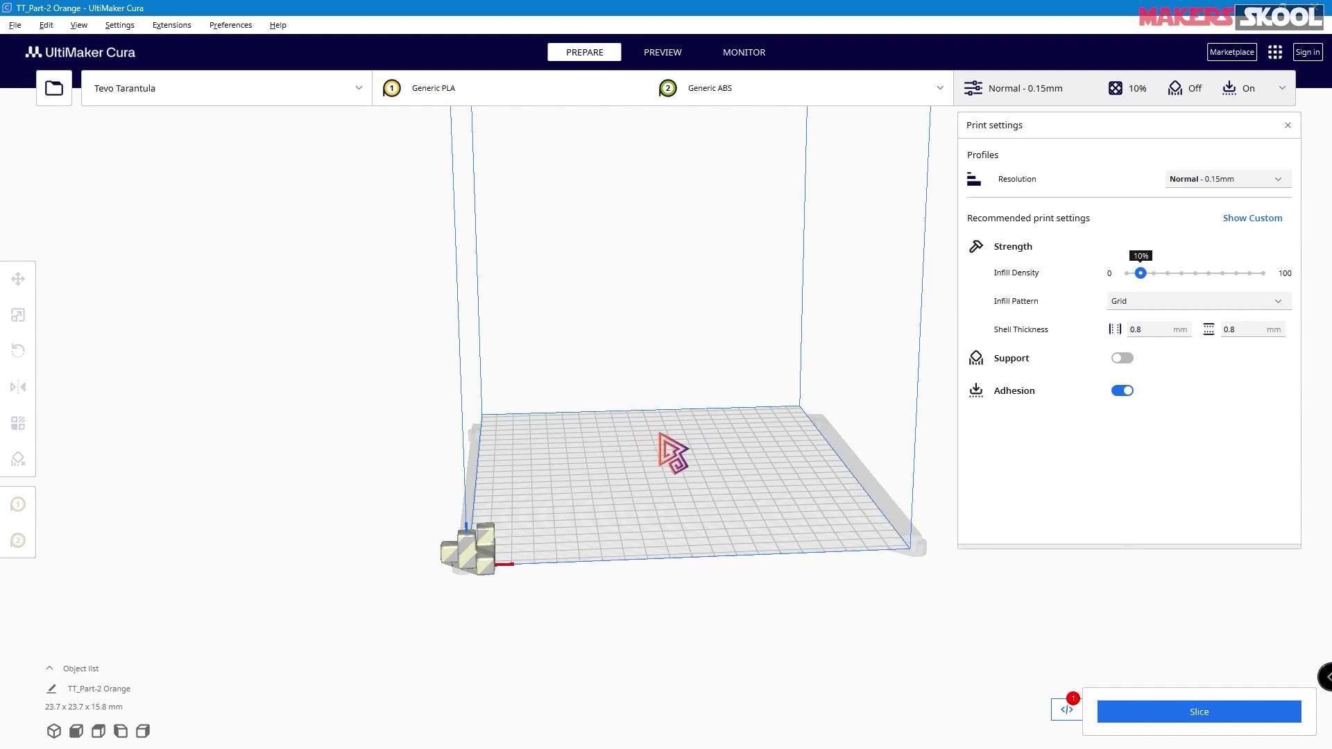
- Drag the orange part from the plate corner to the build-plate centre, then bring up sign-in
{"action": "mouse_move", "coordinate": [660, 435]}
{"action": "right_mouse_down"}
{"action": "mouse_move", "coordinate": [242, 418]}
{"action": "mouse_move", "coordinate": [524, 455]}
{"action": "mouse_move", "coordinate": [744, 455]}
{"action": "mouse_move", "coordinate": [826, 437]}
{"action": "mouse_move", "coordinate": [573, 450]}
{"action": "mouse_move", "coordinate": [645, 447]}
{"action": "right_mouse_up"}
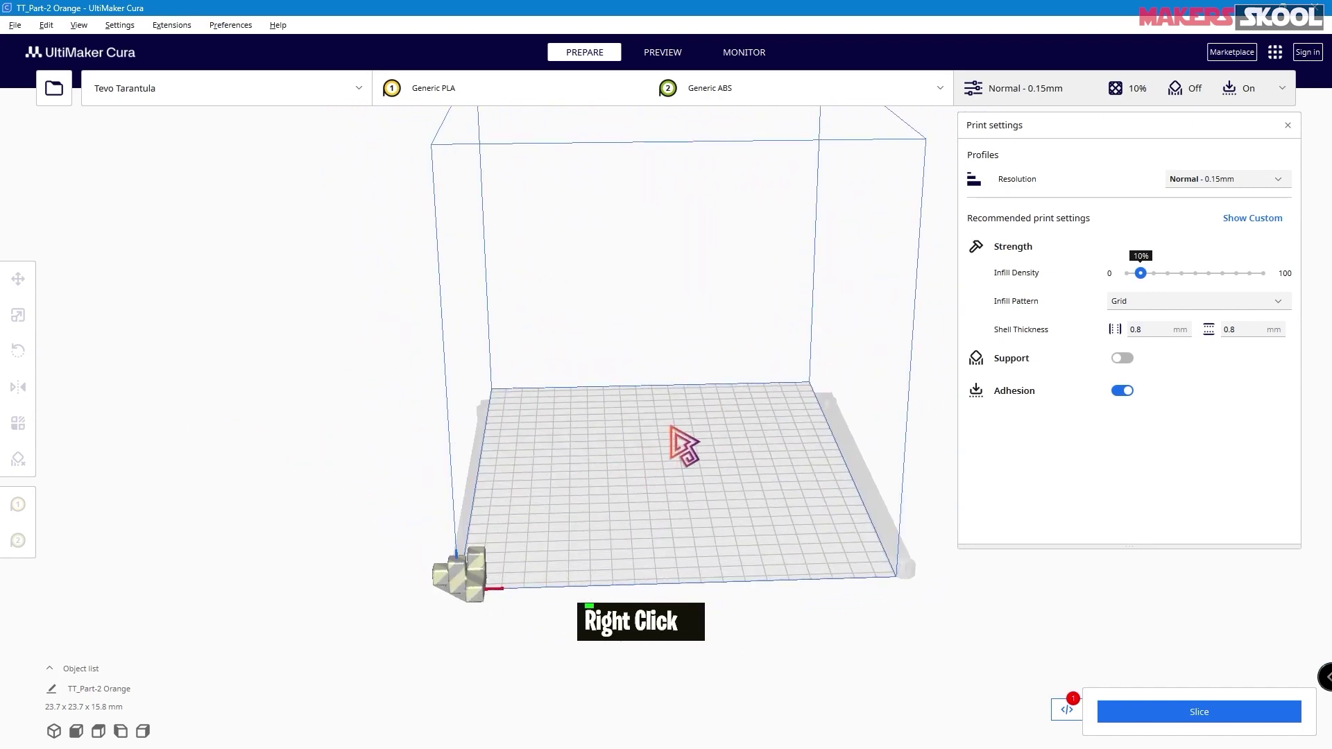
{"action": "scroll", "coordinate": [672, 444], "scroll_direction": "up", "scroll_amount": 3}
{"action": "scroll", "coordinate": [671, 444], "scroll_direction": "down", "scroll_amount": 3}
{"action": "scroll", "coordinate": [683, 458], "scroll_direction": "up", "scroll_amount": 2}
{"action": "scroll", "coordinate": [676, 451], "scroll_direction": "up", "scroll_amount": 3}
{"action": "scroll", "coordinate": [676, 451], "scroll_direction": "down", "scroll_amount": 3}
{"action": "scroll", "coordinate": [677, 451], "scroll_direction": "up", "scroll_amount": 3}
{"action": "scroll", "coordinate": [676, 451], "scroll_direction": "down", "scroll_amount": 2}
{"action": "scroll", "coordinate": [677, 451], "scroll_direction": "up", "scroll_amount": 4}
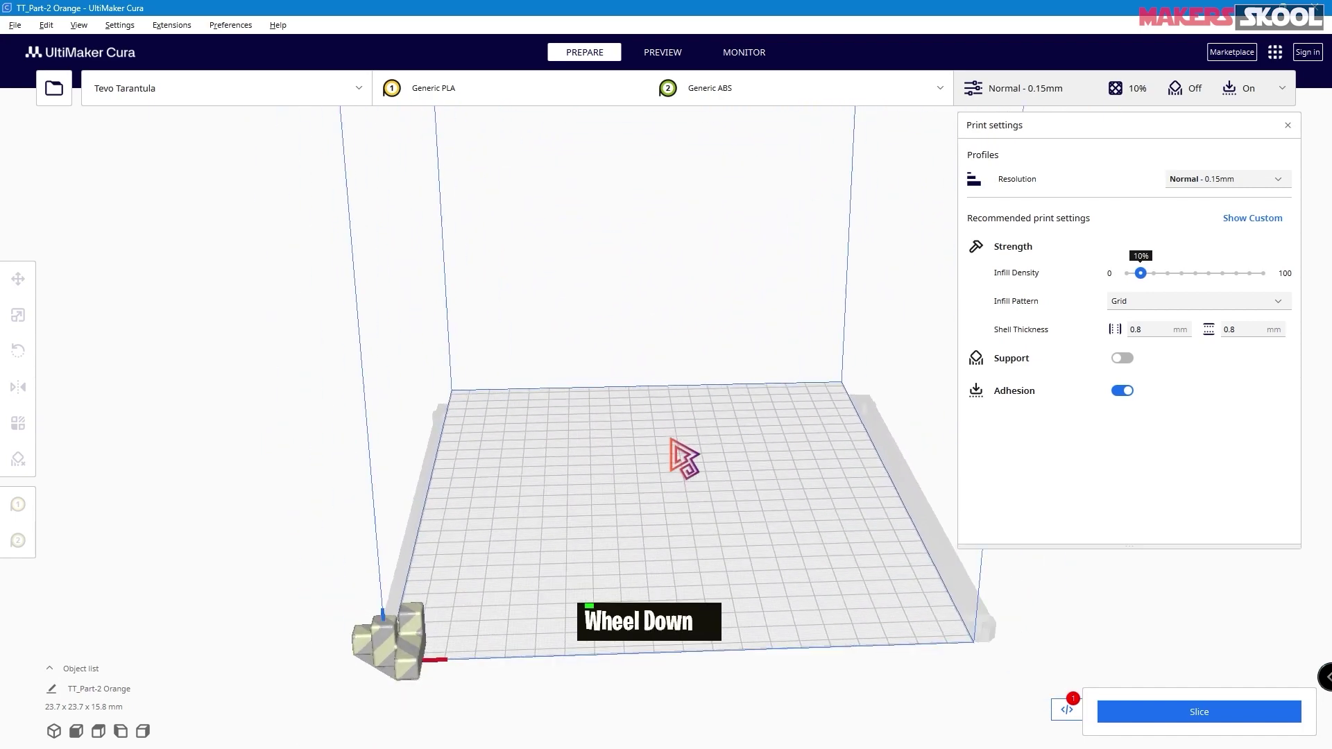
{"action": "scroll", "coordinate": [676, 451], "scroll_direction": "down", "scroll_amount": 3}
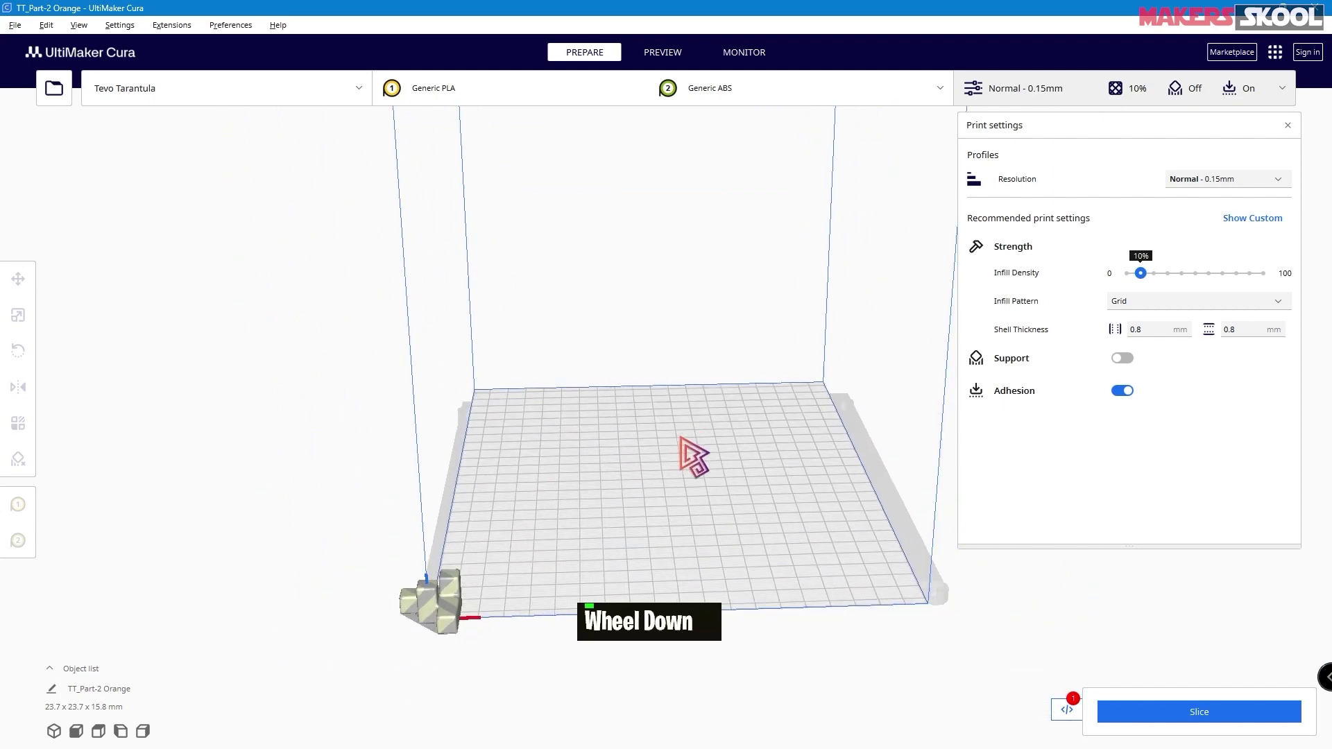
{"action": "middle_click_drag", "start_coordinate": [690, 452], "coordinate": [535, 451]}
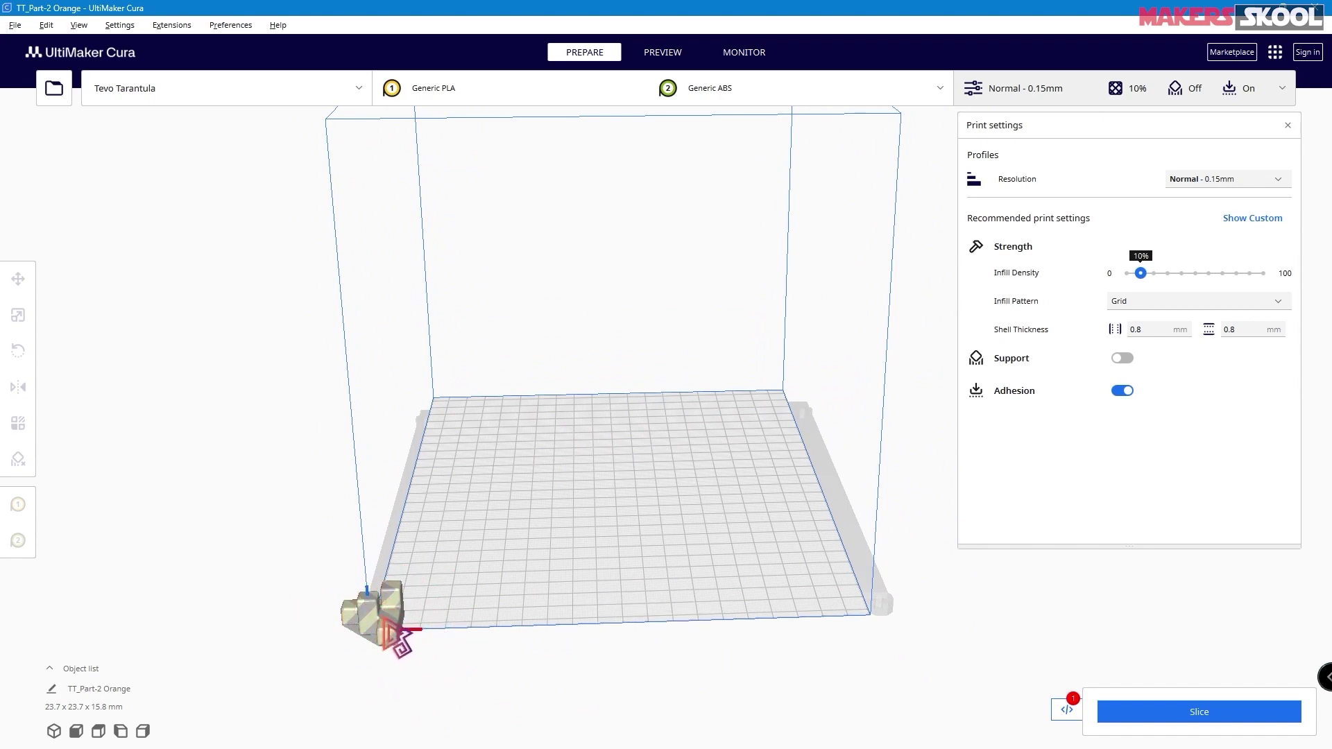
{"action": "left_click", "coordinate": [389, 631]}
{"action": "left_click_drag", "start_coordinate": [536, 620], "coordinate": [669, 610]}
{"action": "left_click_drag", "start_coordinate": [548, 689], "coordinate": [559, 515]}
{"action": "left_click", "coordinate": [707, 496]}
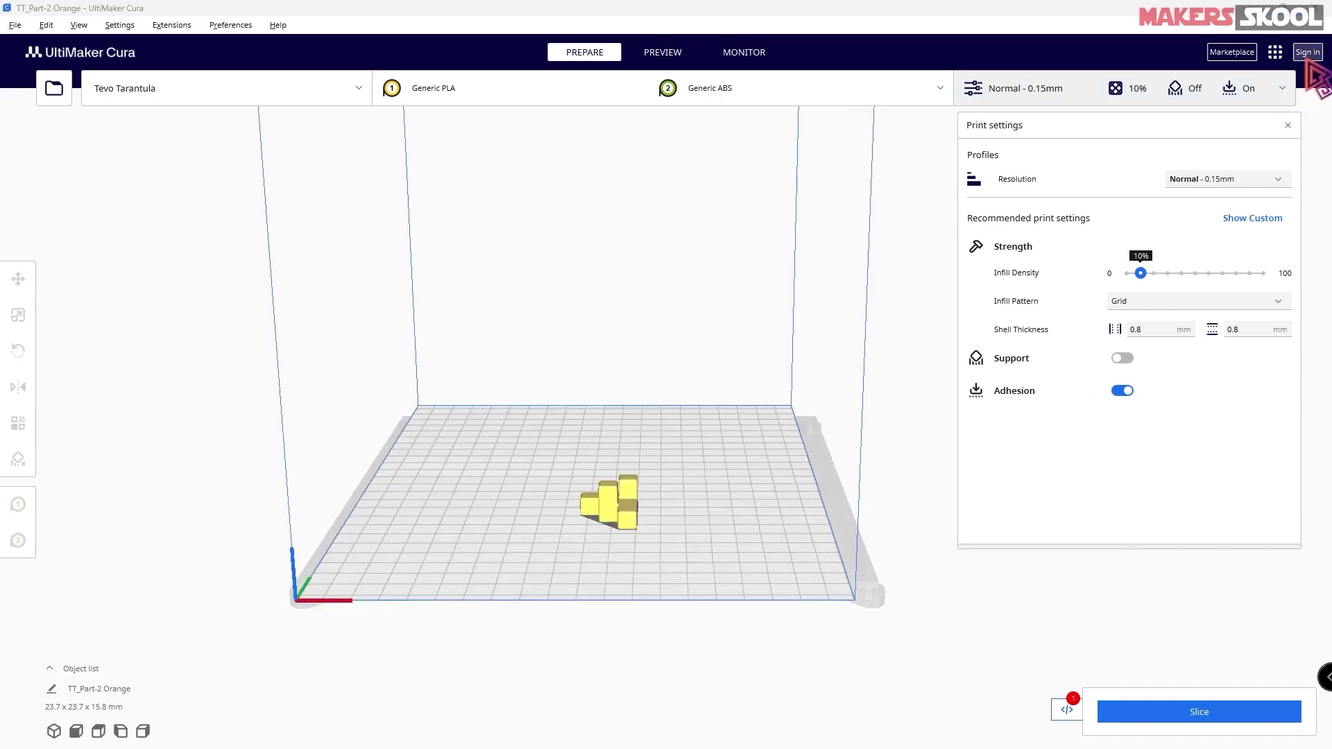
{"action": "left_click", "coordinate": [1308, 54]}
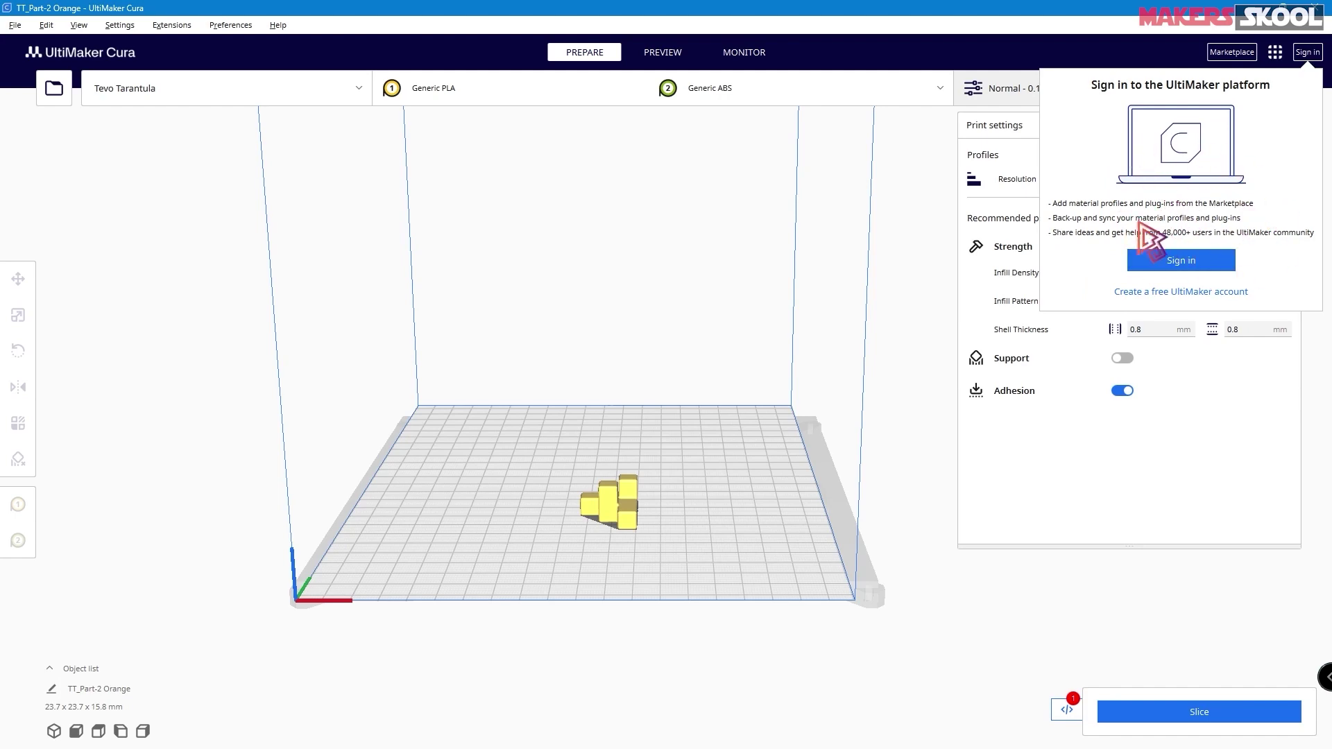
- Open the UltiMaker account sign-in page in the browser, shown full-screen
{"action": "left_click", "coordinate": [1182, 262]}
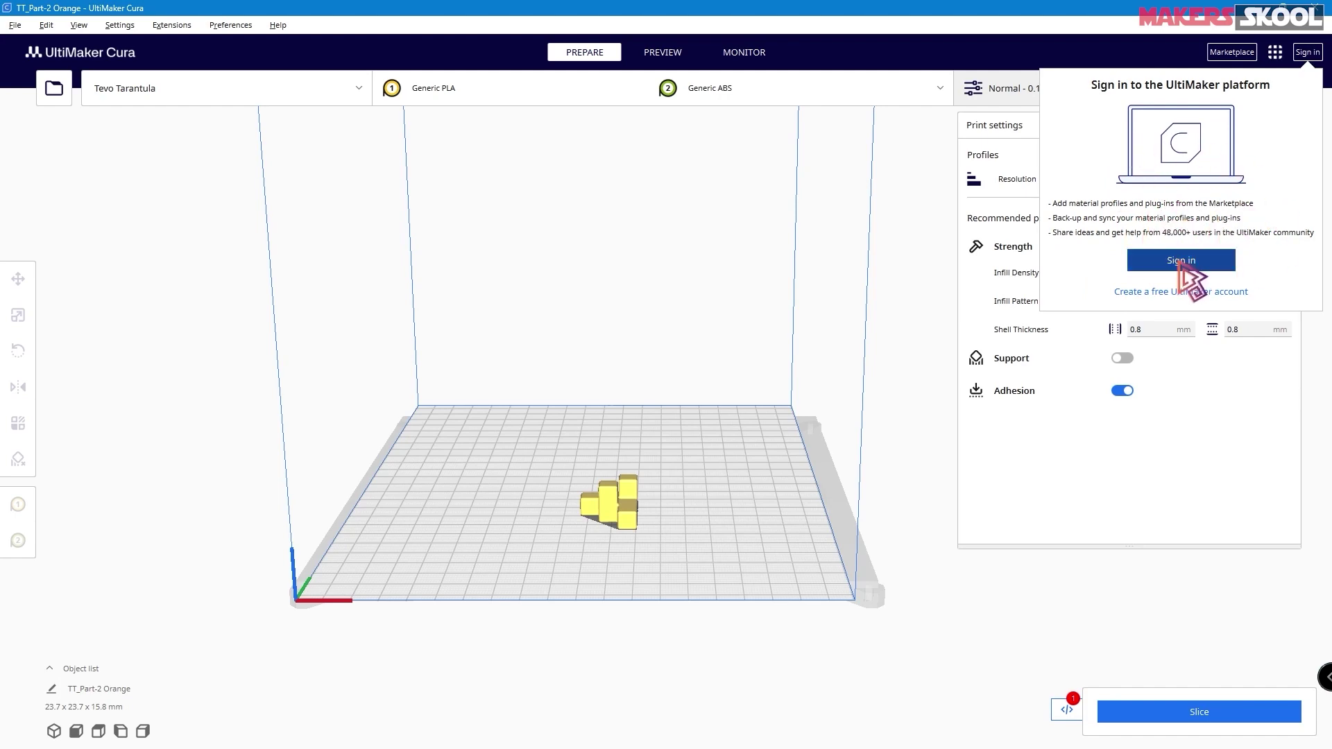
{"action": "key", "text": "F11"}
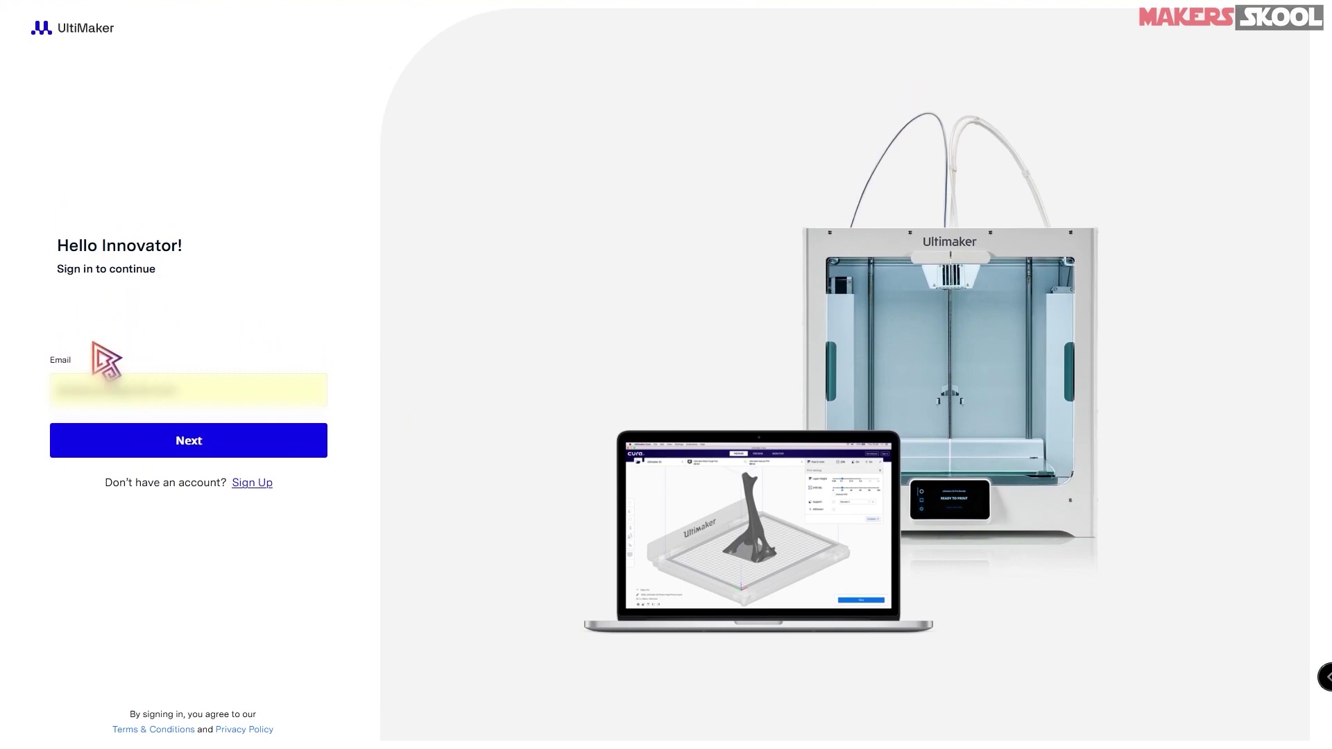
- Start a new sign-up using the saved e-mail and password, re-entering the password
{"action": "left_click", "coordinate": [252, 484]}
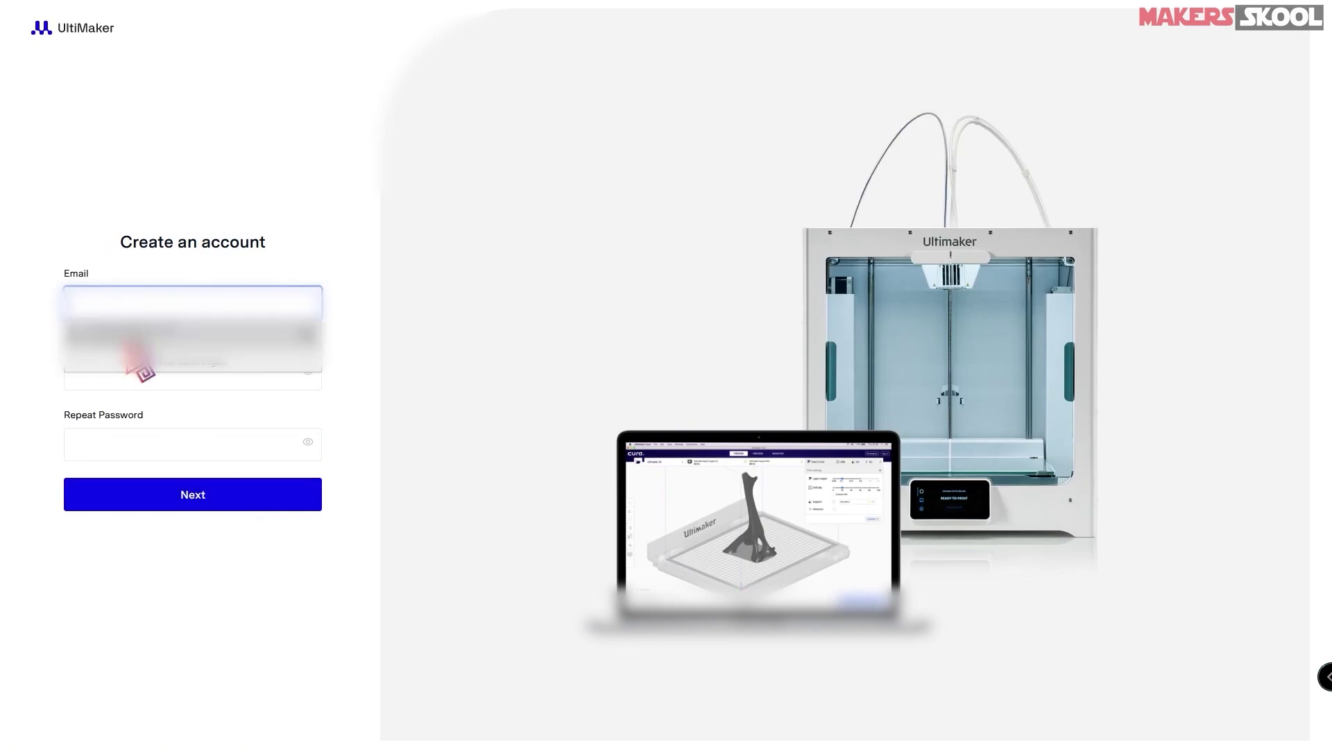
{"action": "left_click", "coordinate": [159, 344]}
{"action": "left_click", "coordinate": [88, 440]}
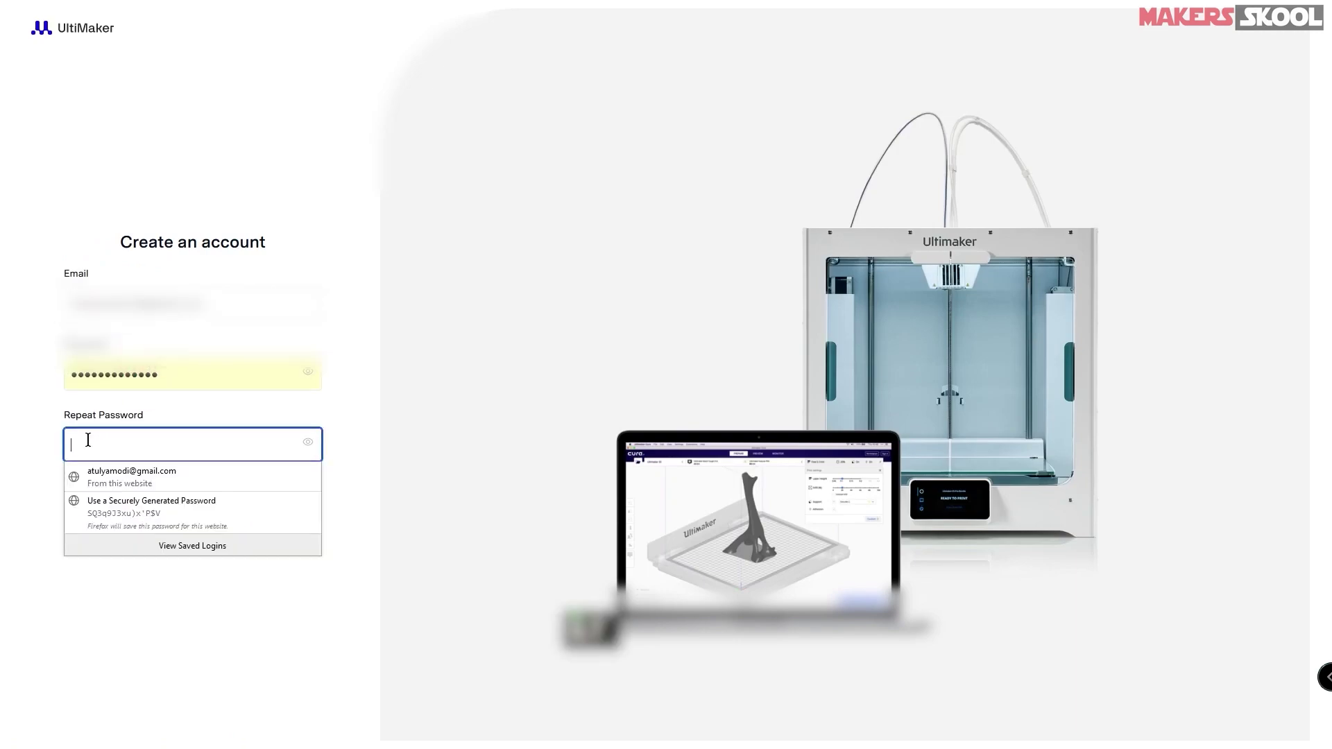
{"action": "type", "text": "a"}
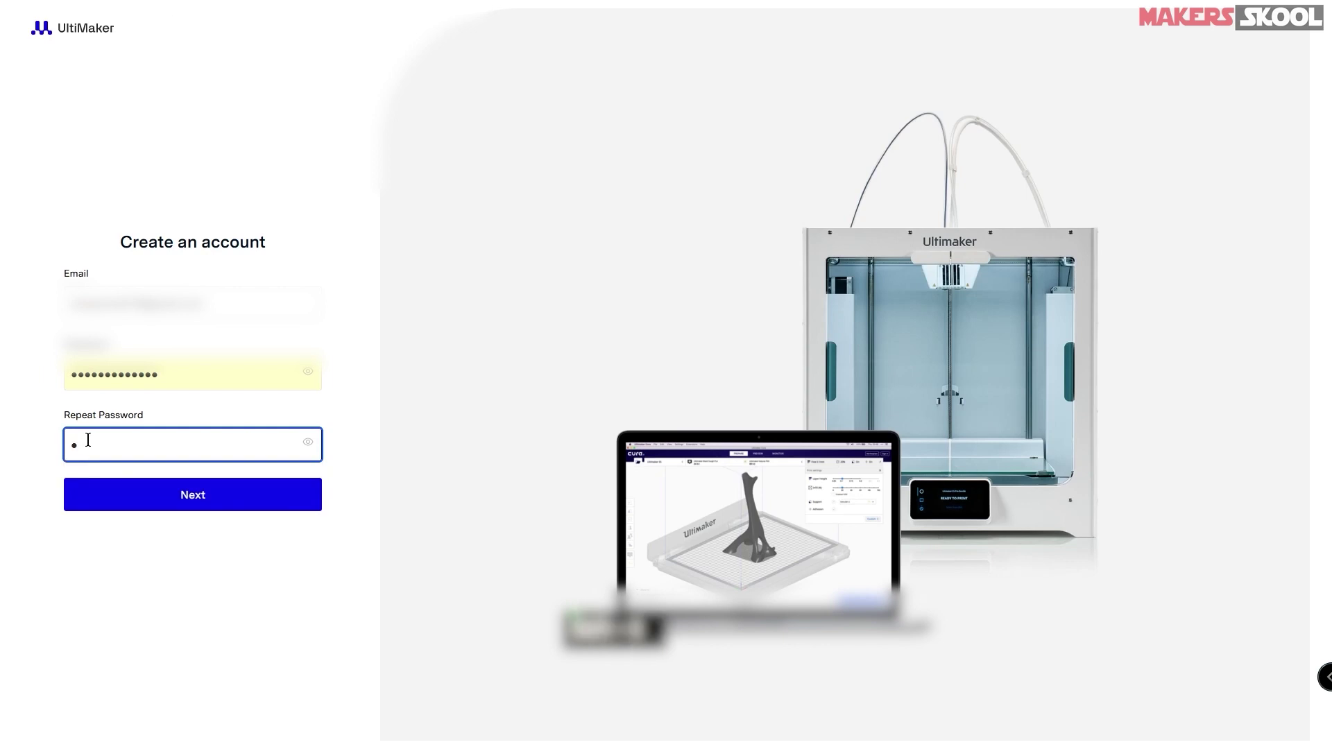
{"action": "type", "text": "aaaaaaaaaaaa"}
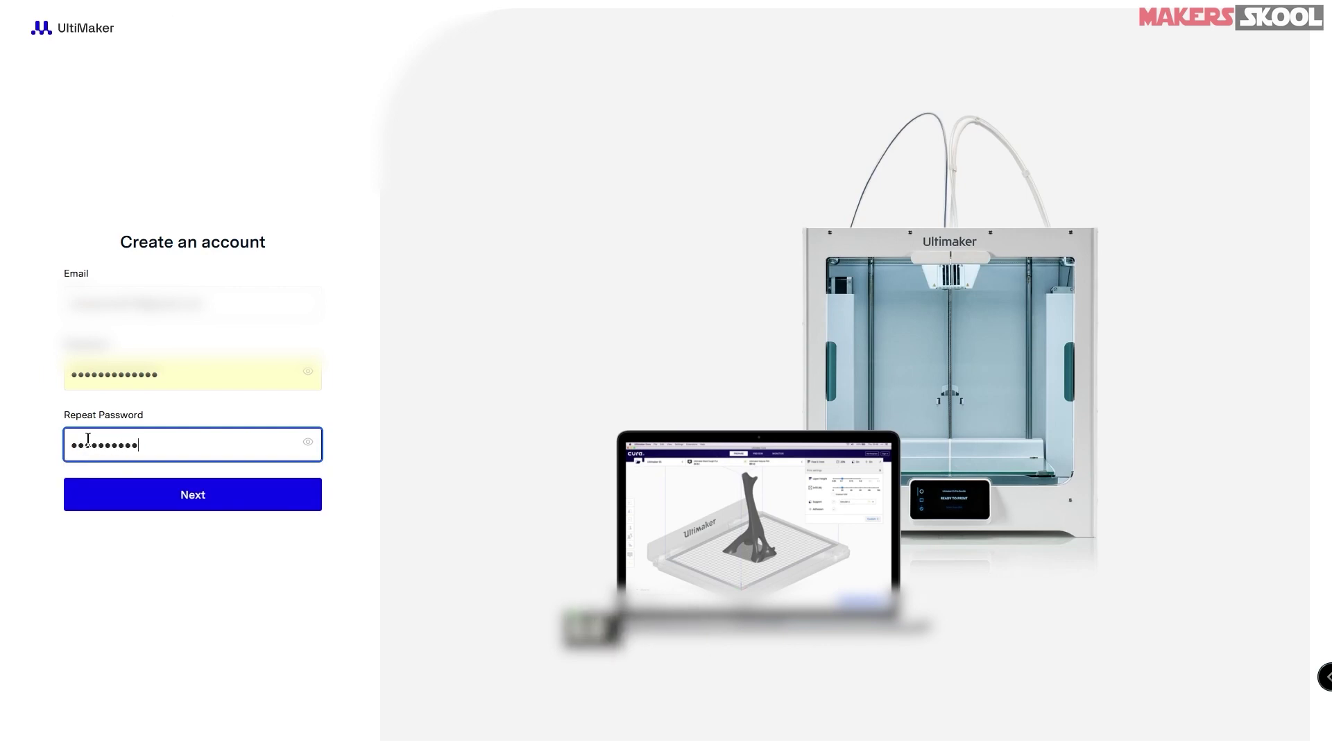
{"action": "left_click", "coordinate": [186, 498]}
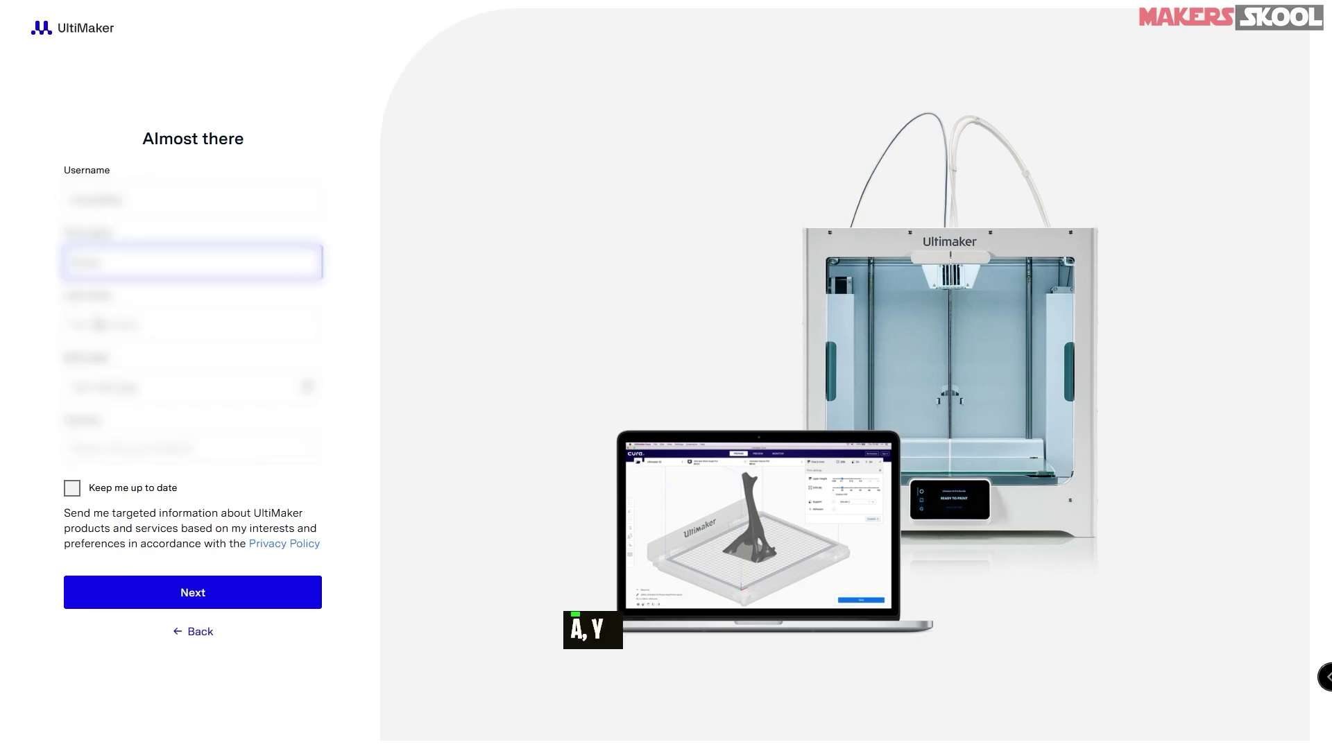
- Enter the last name, birth date and country, opt in to updates, and choose Cura usage
{"action": "left_click", "coordinate": [99, 324]}
{"action": "type", "text": "Moid"}
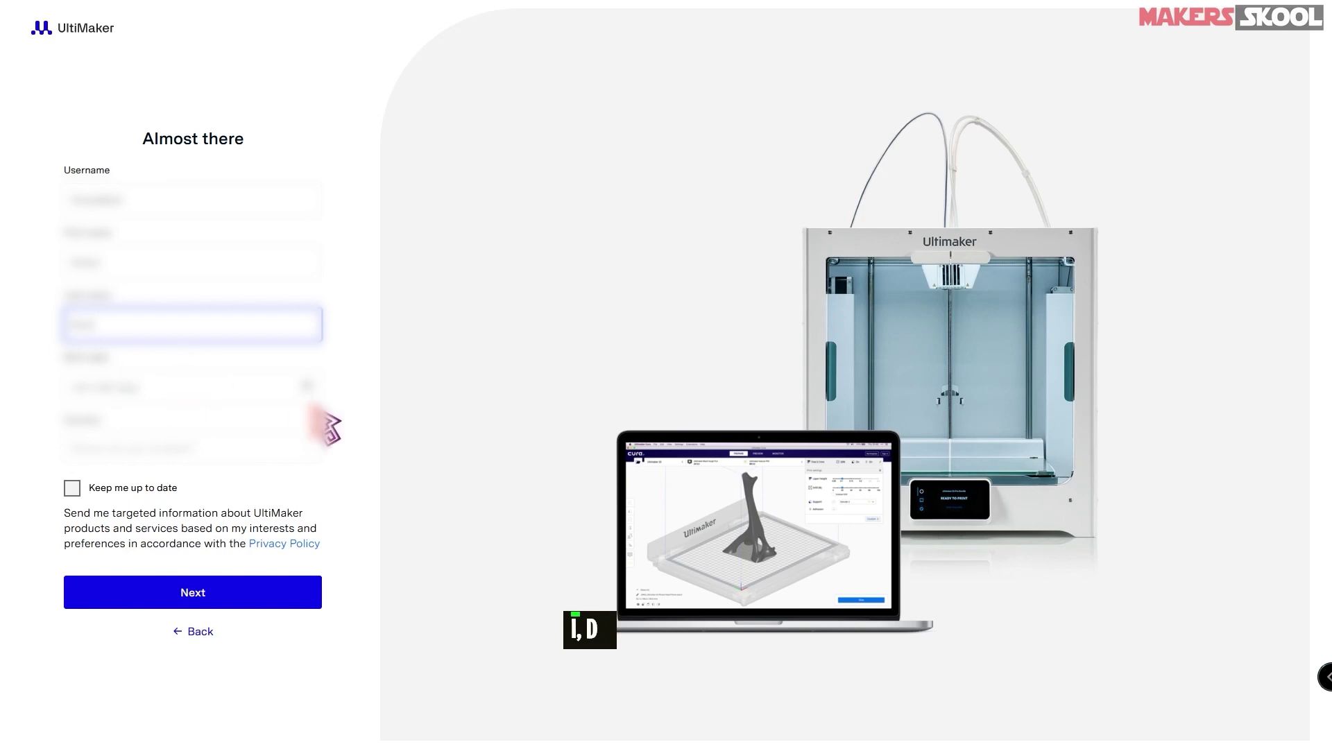
{"action": "left_click", "coordinate": [313, 392]}
{"action": "left_click", "coordinate": [177, 451]}
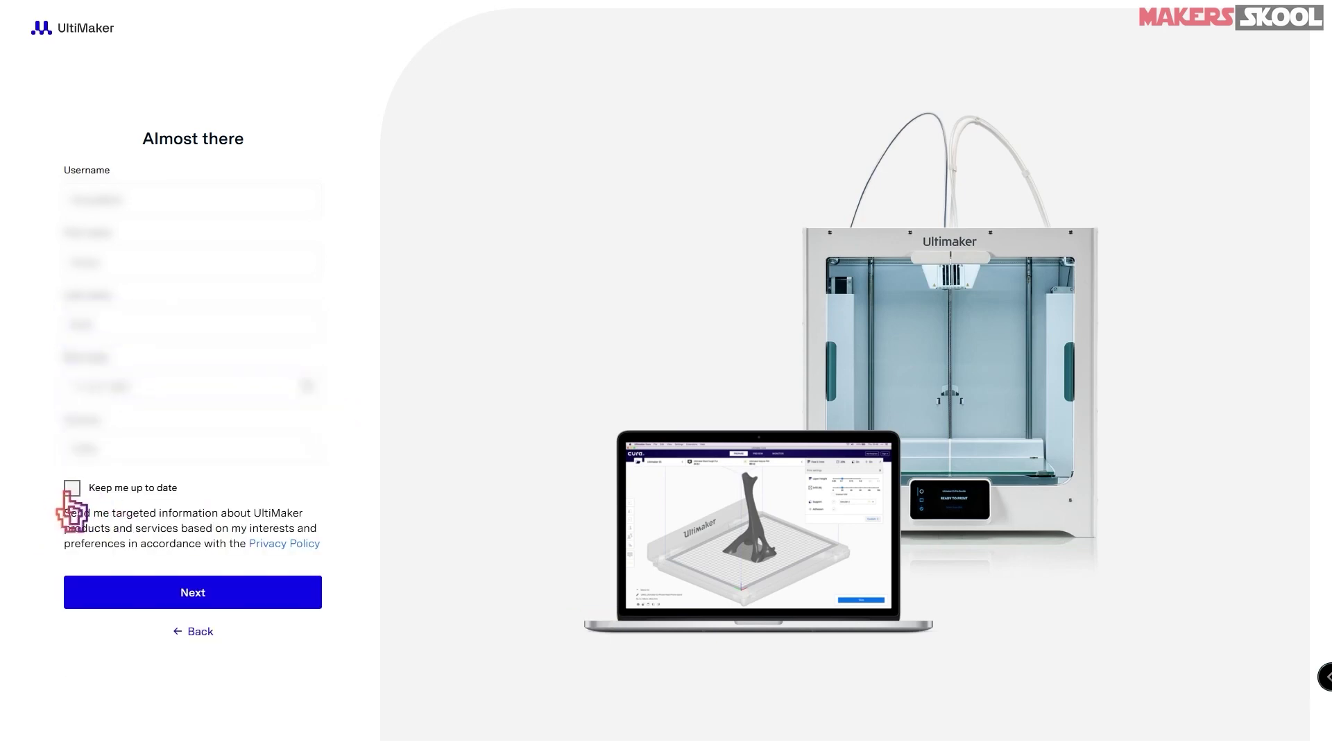
{"action": "left_click", "coordinate": [72, 488]}
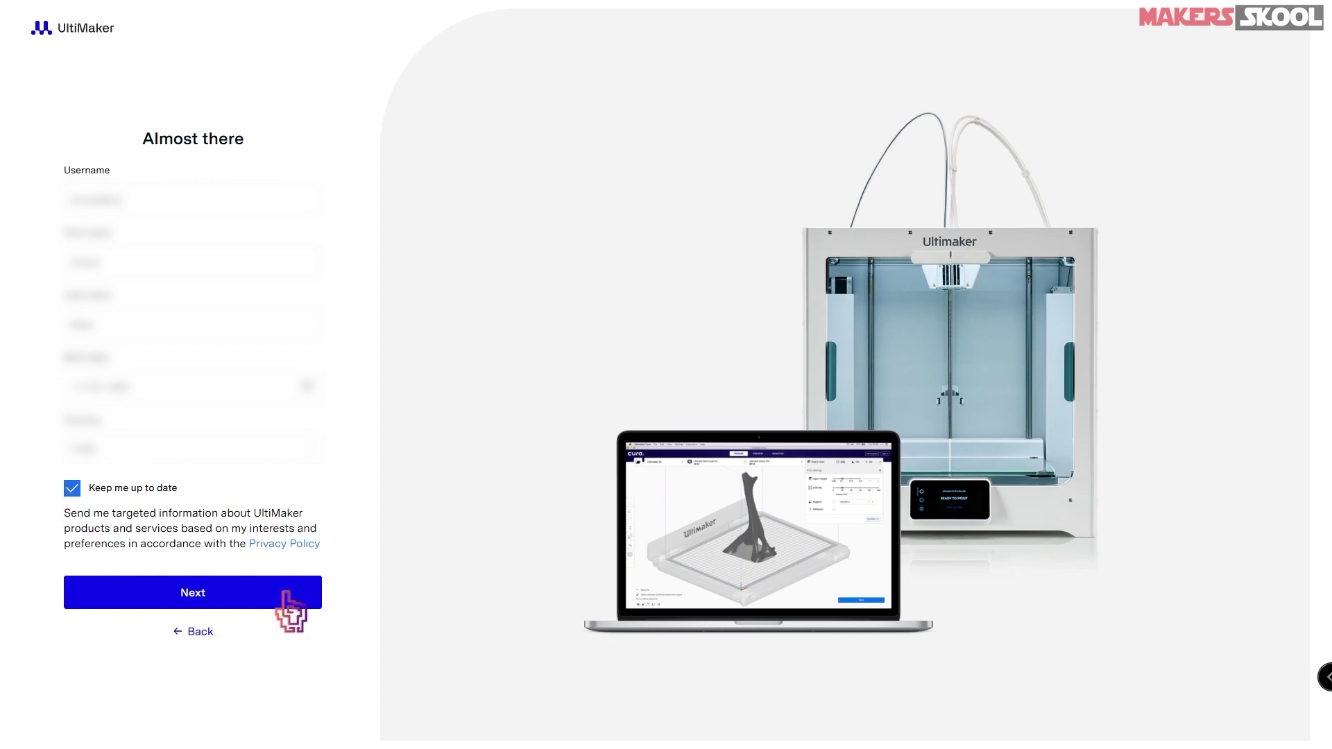
{"action": "left_click", "coordinate": [207, 603]}
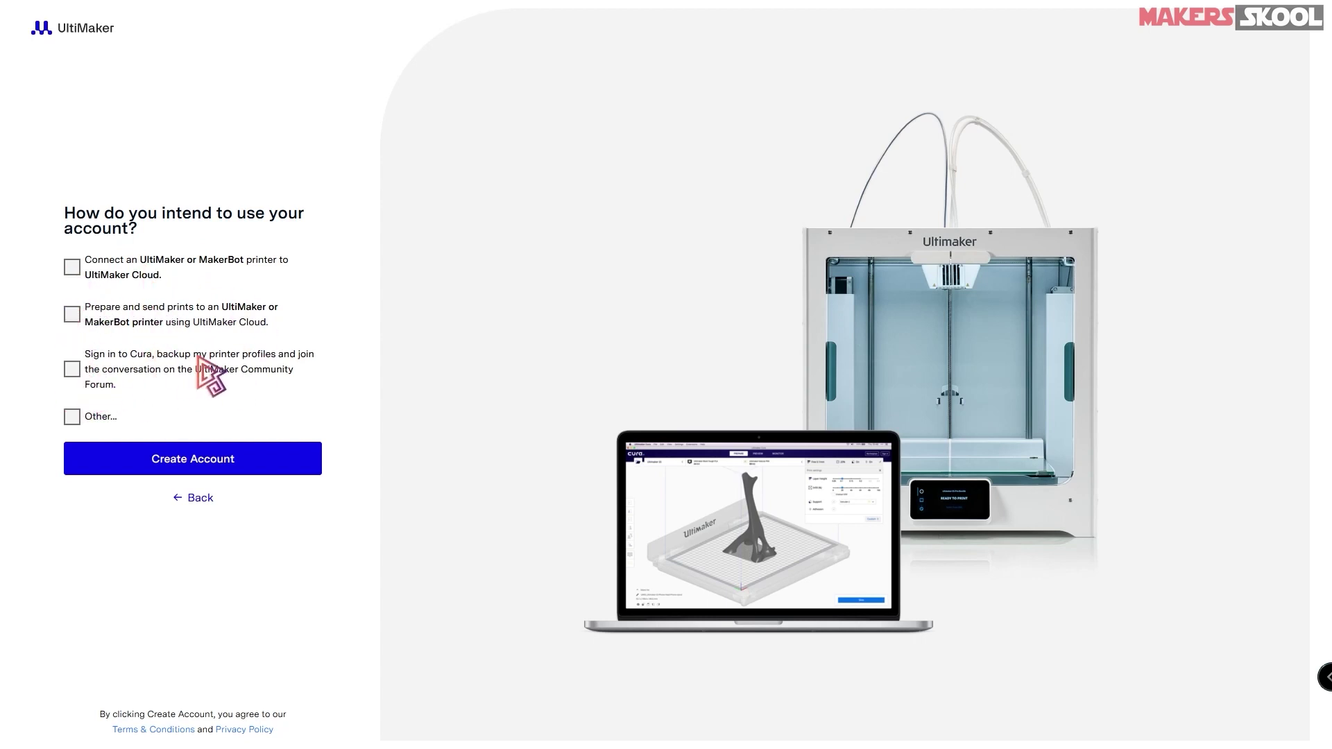
{"action": "left_click", "coordinate": [72, 369]}
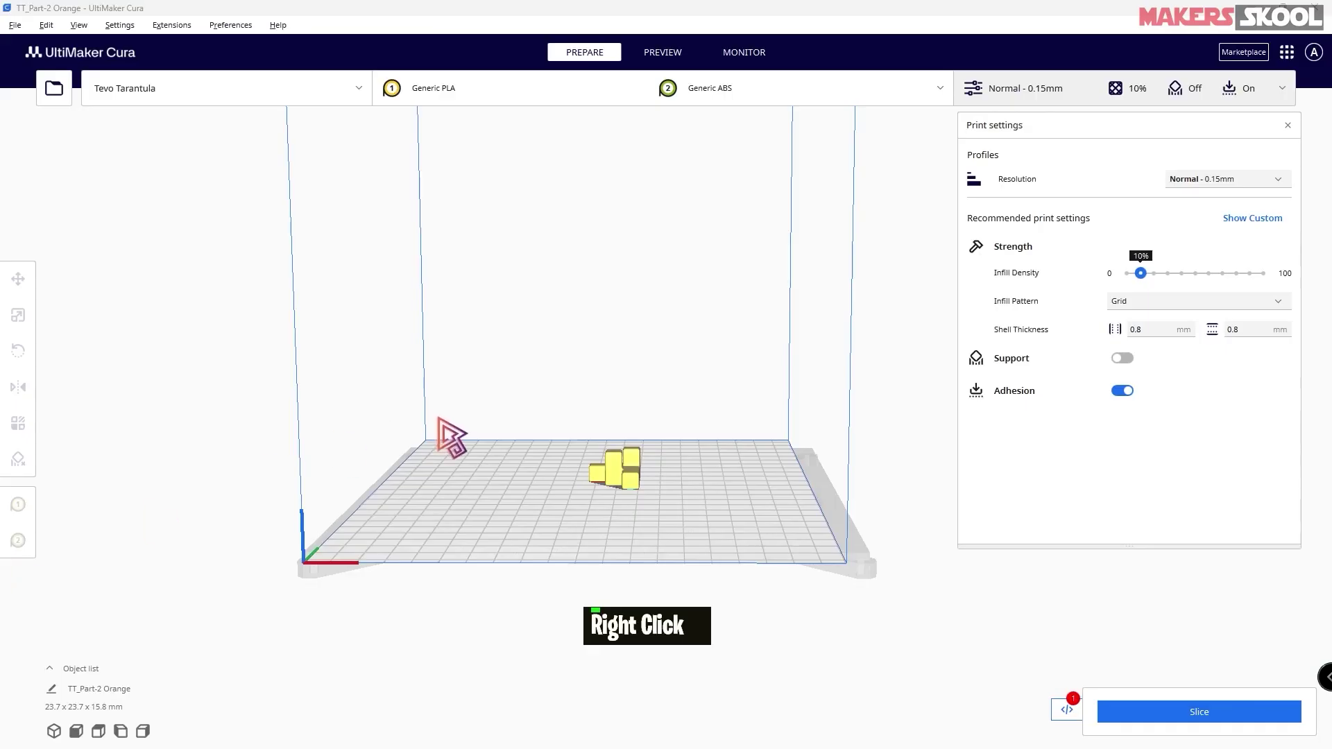
- Start adding a new printer, choosing the non-UltiMaker printer option
{"action": "right_click_drag", "start_coordinate": [580, 409], "coordinate": [601, 458]}
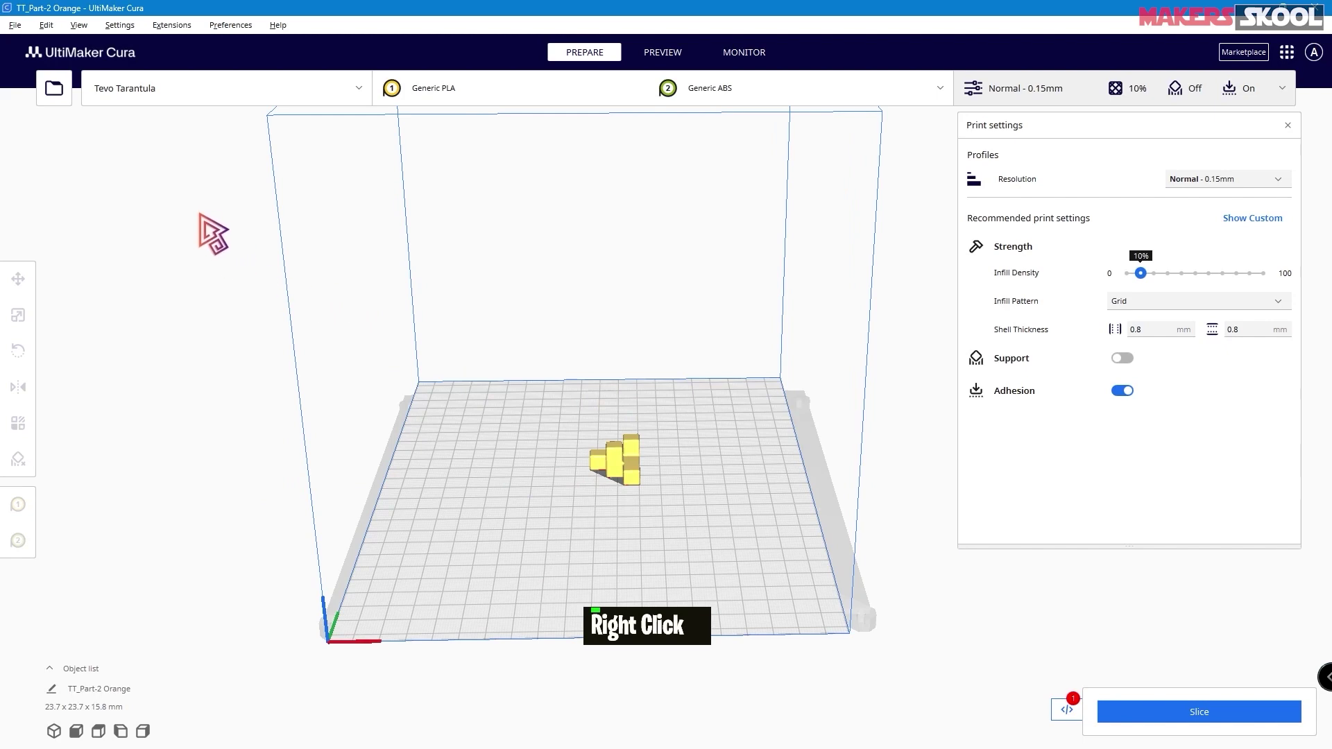
{"action": "left_click", "coordinate": [276, 96]}
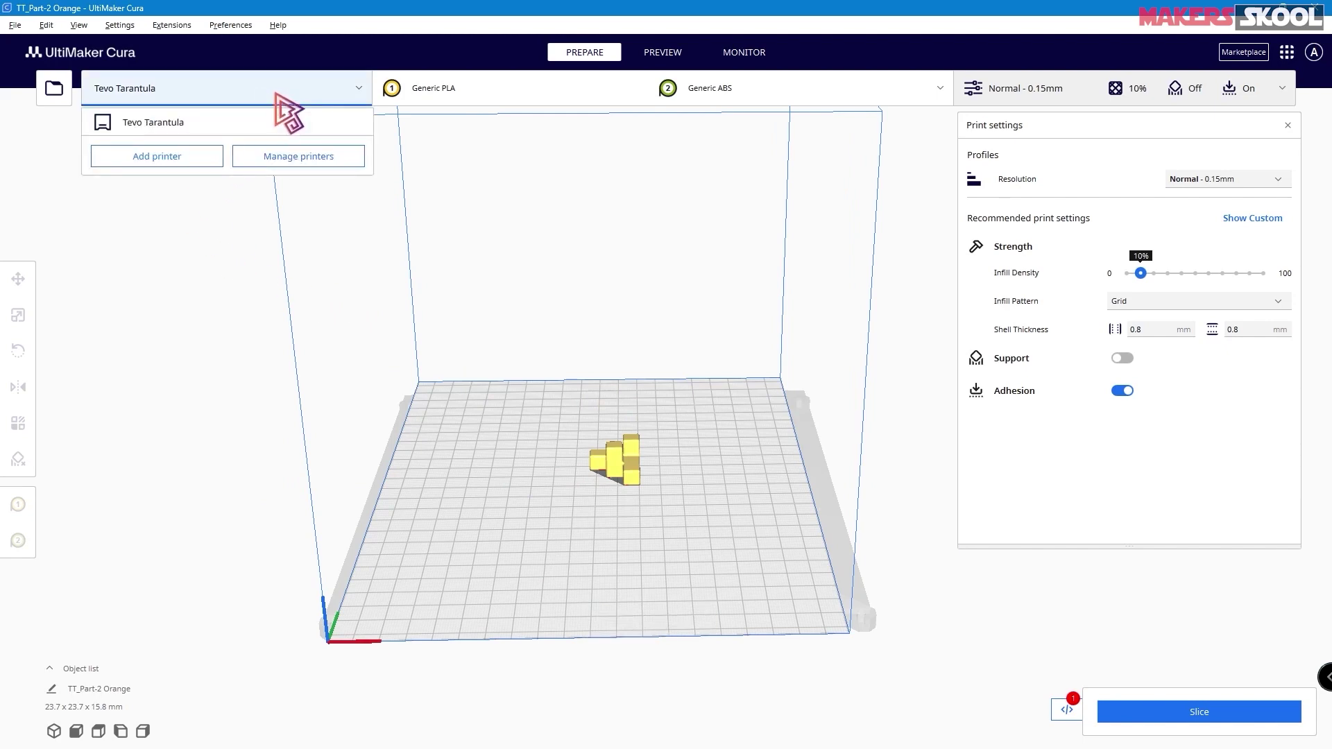
{"action": "left_click", "coordinate": [158, 158]}
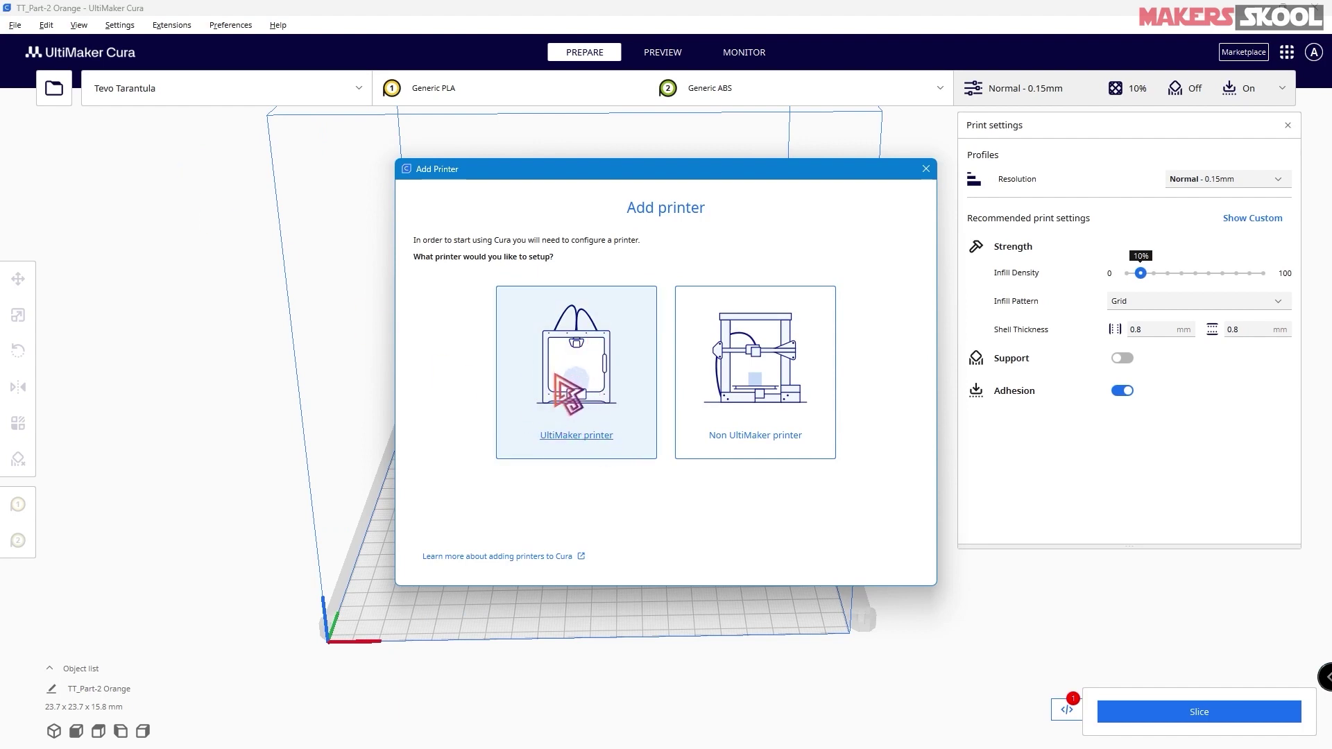
{"action": "left_click", "coordinate": [758, 380]}
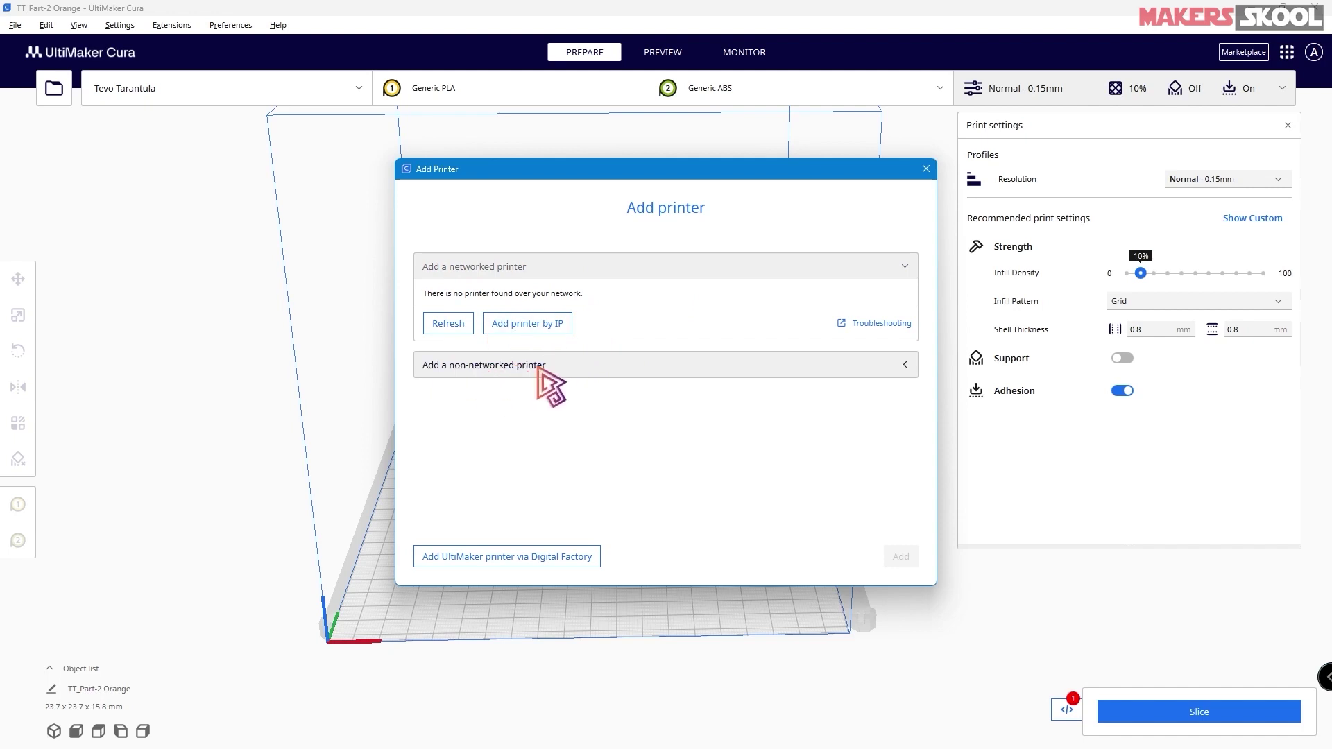
- Add the Tevo Tarantula as a non-networked printer from the Tevo models
{"action": "left_click", "coordinate": [602, 368]}
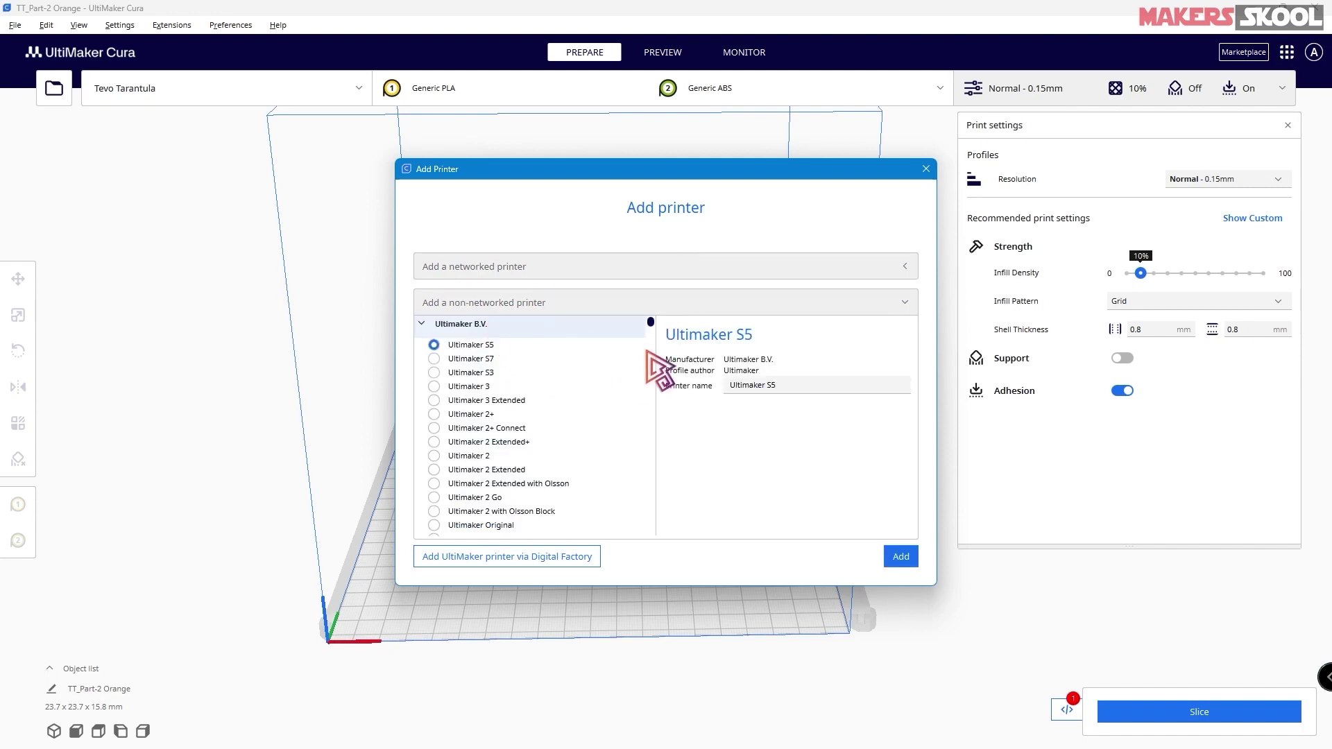
{"action": "scroll", "coordinate": [559, 461], "scroll_direction": "down", "scroll_amount": 10}
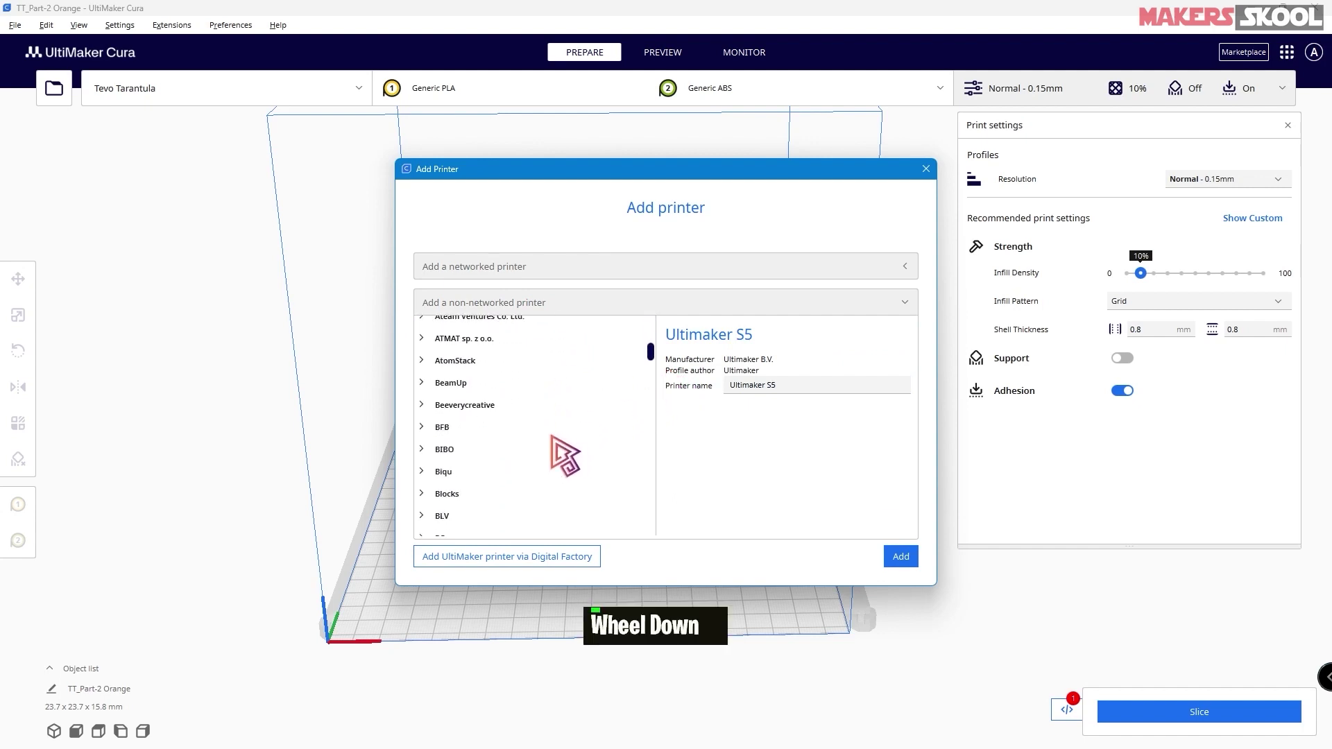
{"action": "scroll", "coordinate": [495, 429], "scroll_direction": "down", "scroll_amount": 5}
{"action": "scroll", "coordinate": [494, 426], "scroll_direction": "down", "scroll_amount": 10}
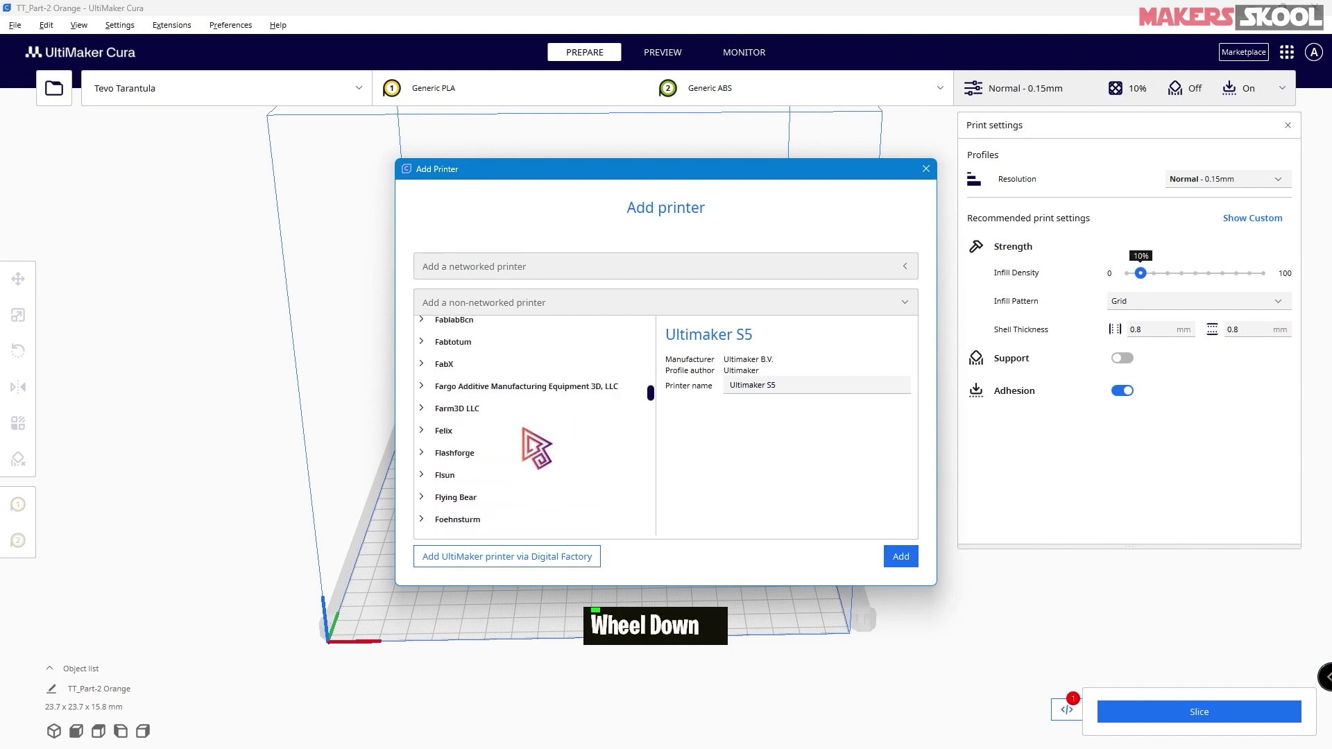
{"action": "scroll", "coordinate": [514, 442], "scroll_direction": "down", "scroll_amount": 20}
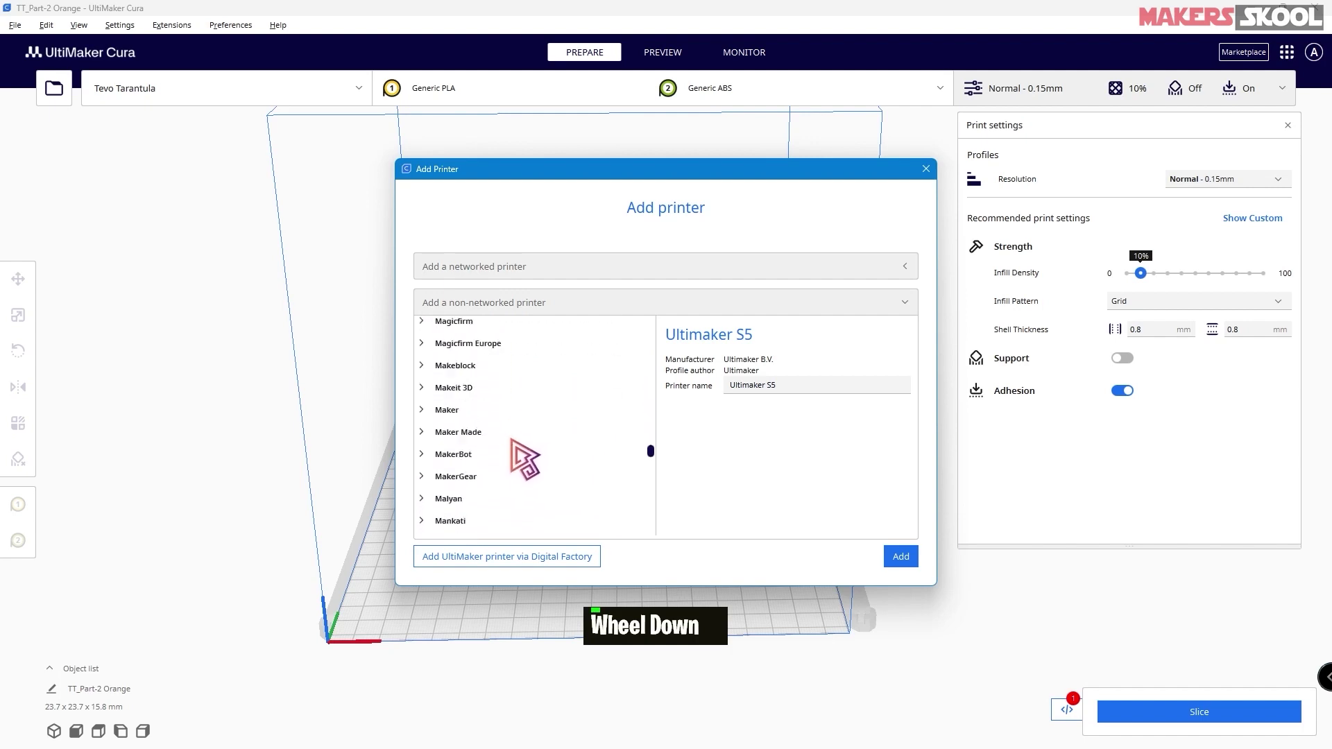
{"action": "scroll", "coordinate": [527, 464], "scroll_direction": "up", "scroll_amount": 1}
{"action": "left_click", "coordinate": [451, 502]}
{"action": "scroll", "coordinate": [544, 467], "scroll_direction": "down", "scroll_amount": 2}
{"action": "left_click", "coordinate": [434, 496]}
{"action": "scroll", "coordinate": [436, 503], "scroll_direction": "down", "scroll_amount": 2}
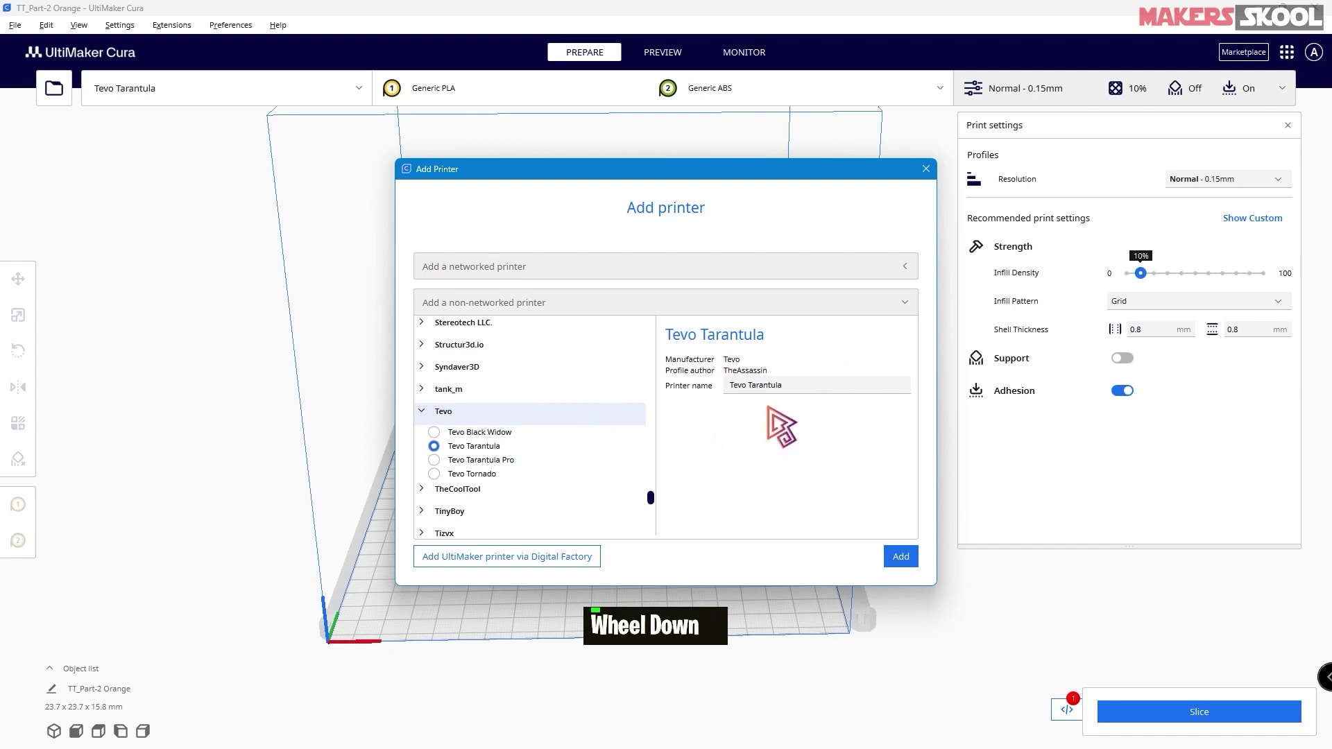
{"action": "left_click", "coordinate": [892, 562]}
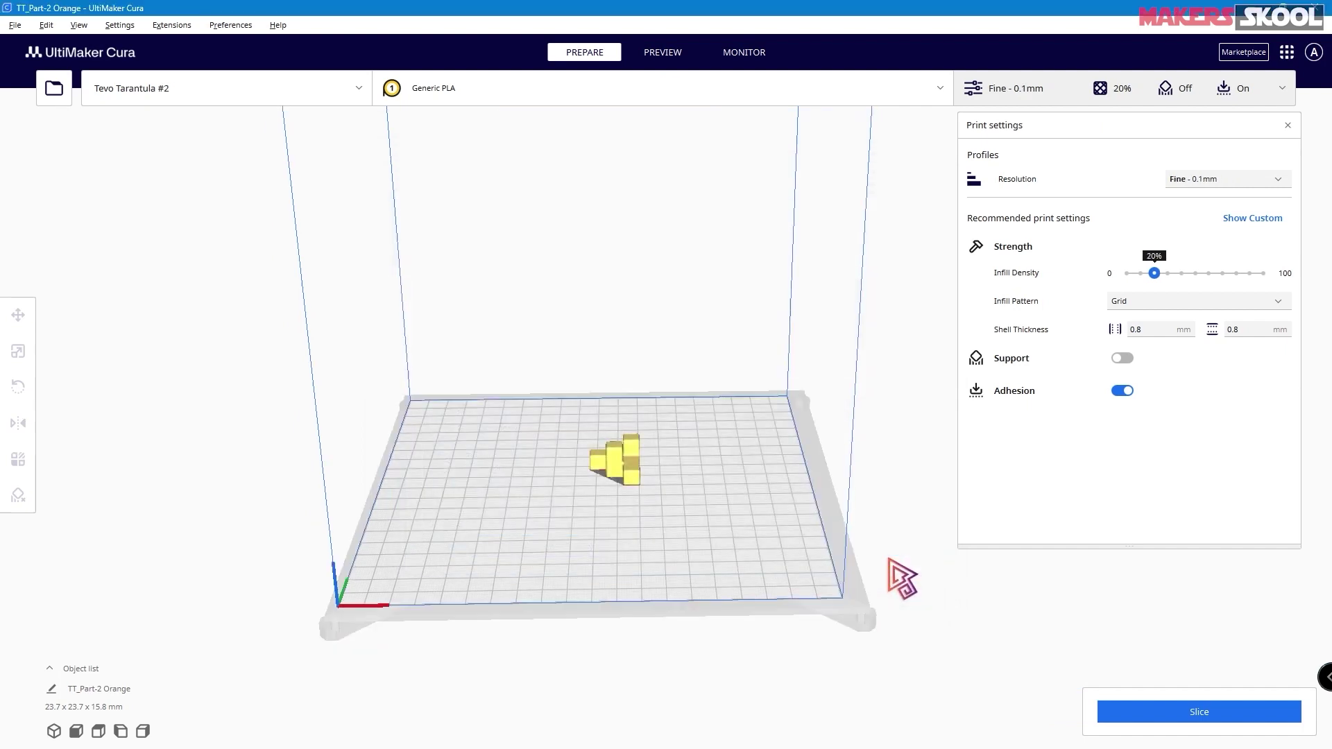
{"action": "left_click", "coordinate": [309, 97]}
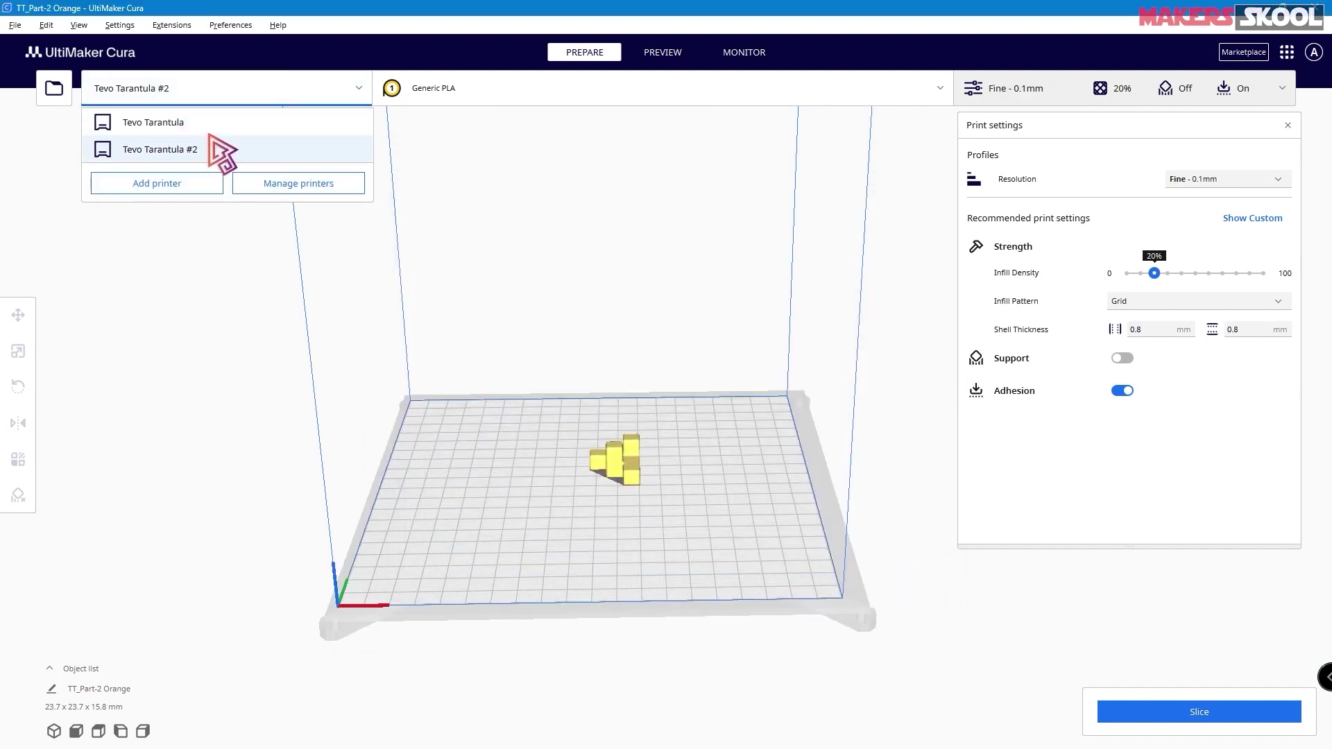
{"action": "left_click", "coordinate": [292, 185]}
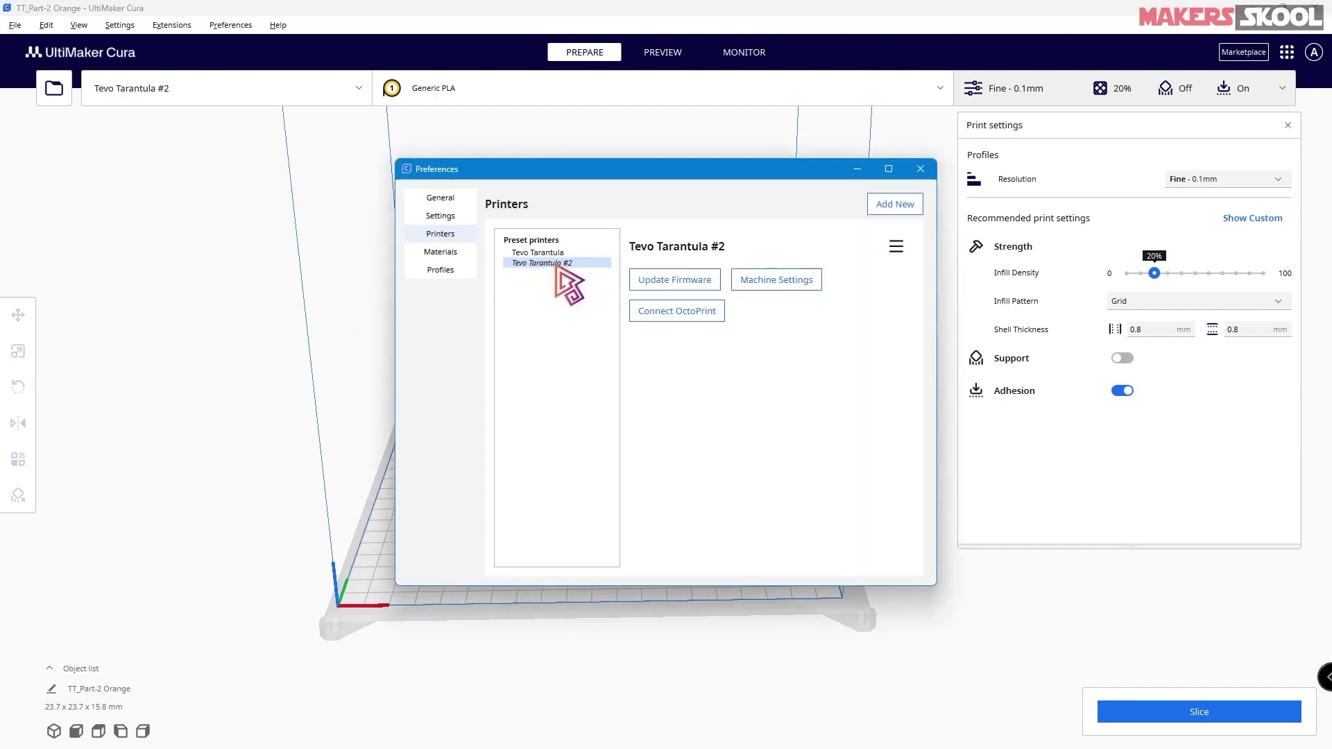
{"action": "left_click", "coordinate": [774, 283]}
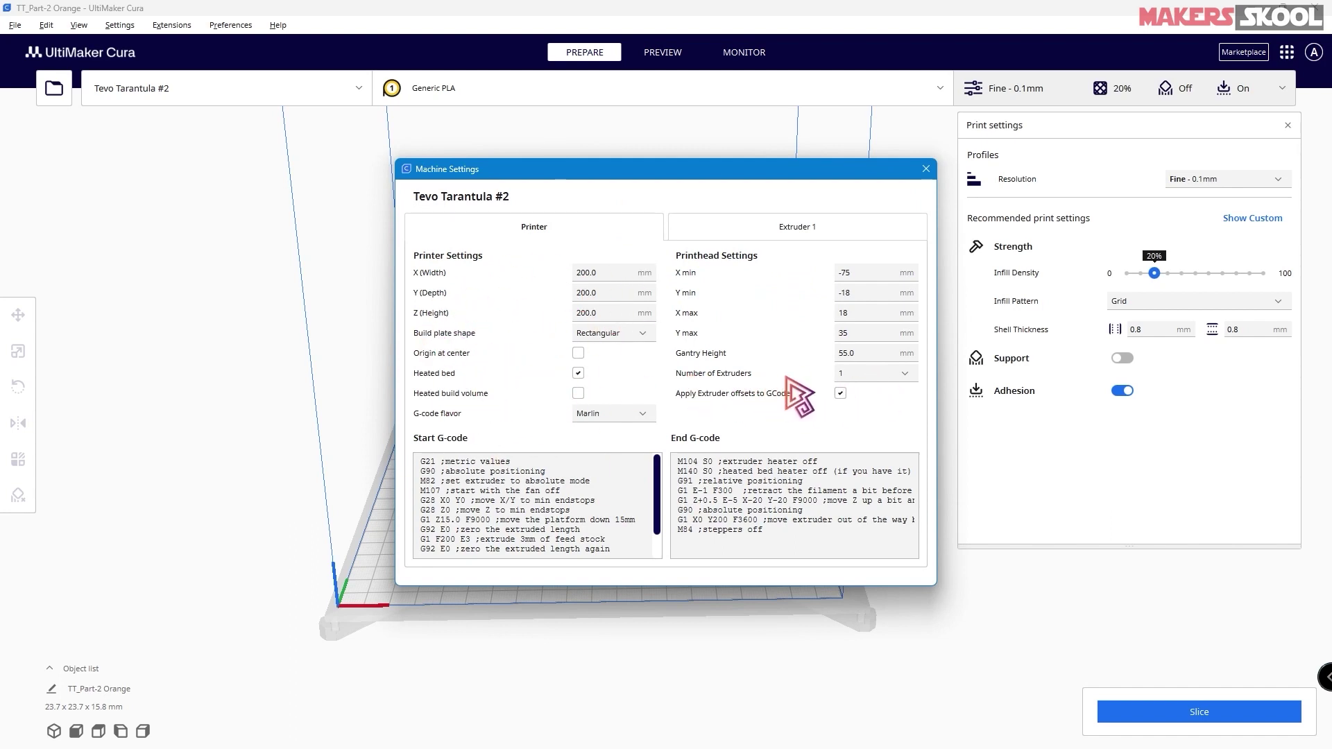
{"action": "left_click", "coordinate": [871, 379]}
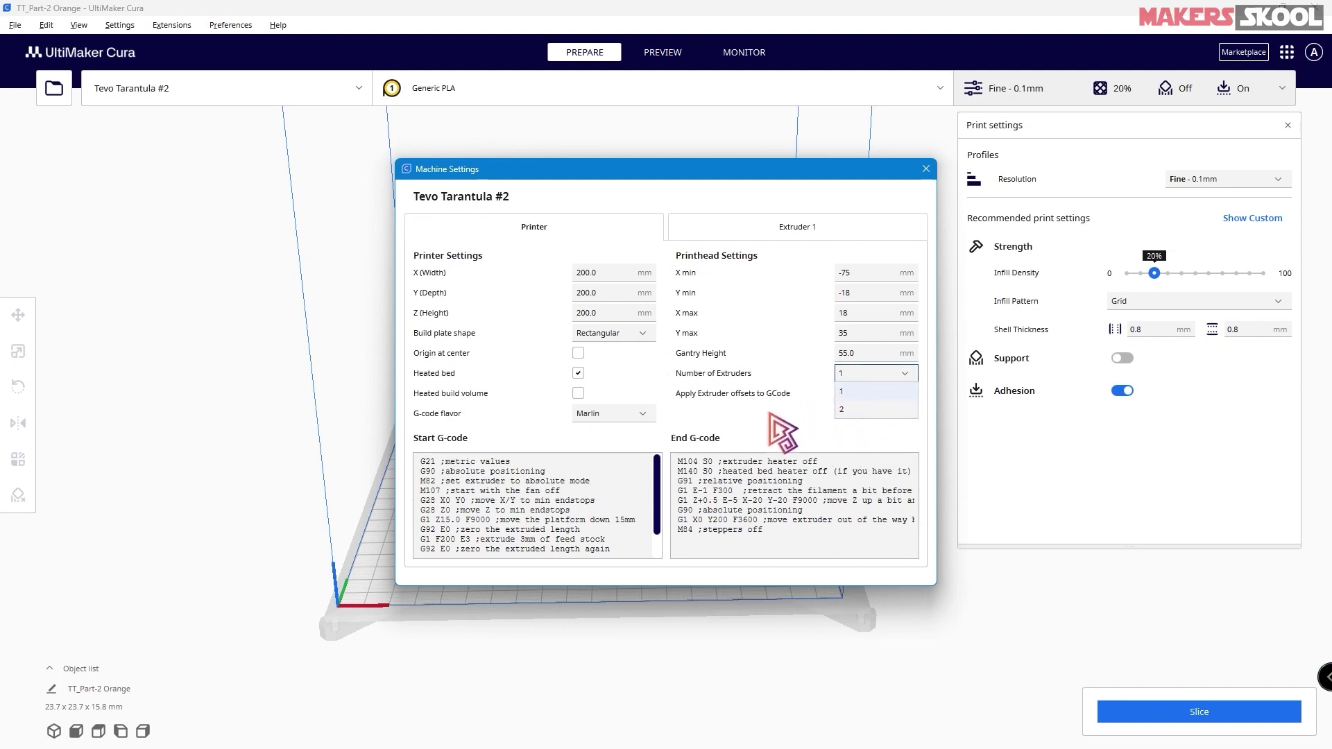
{"action": "left_click", "coordinate": [786, 419]}
{"action": "left_click", "coordinate": [805, 243]}
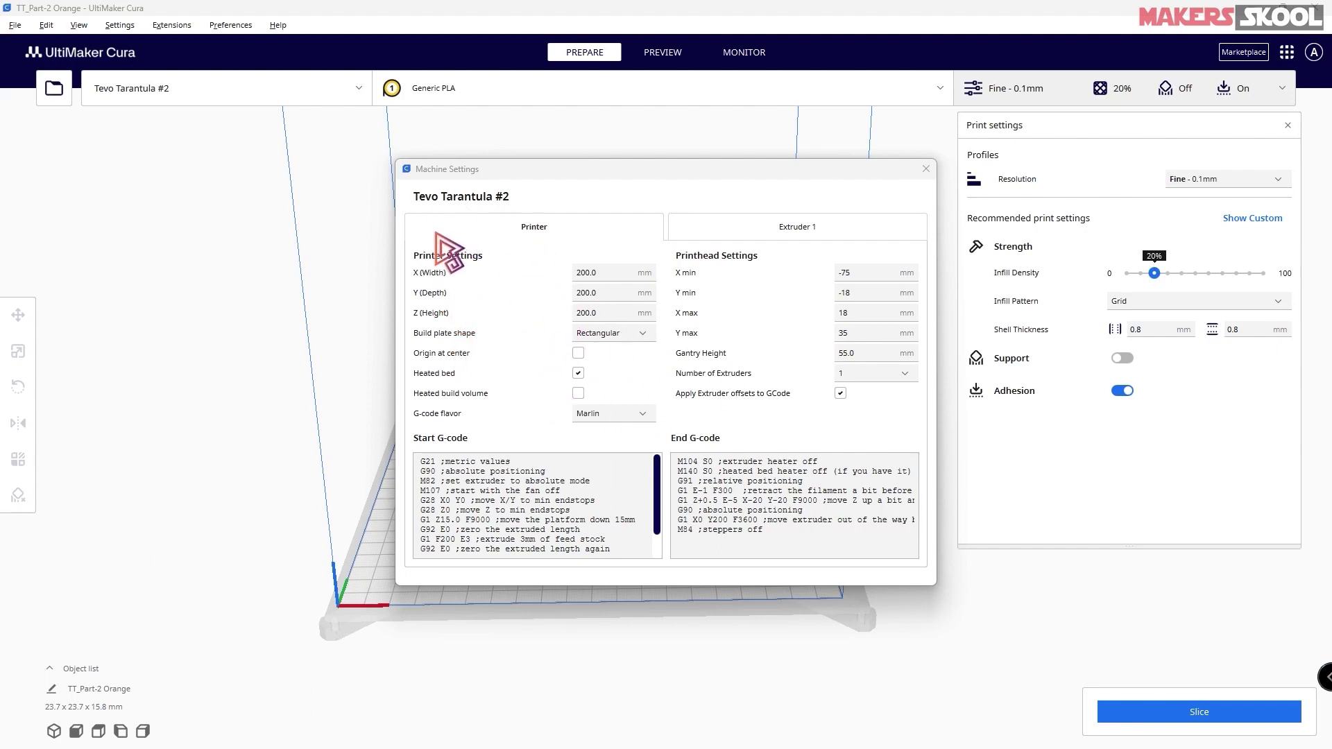
{"action": "left_click", "coordinate": [776, 240]}
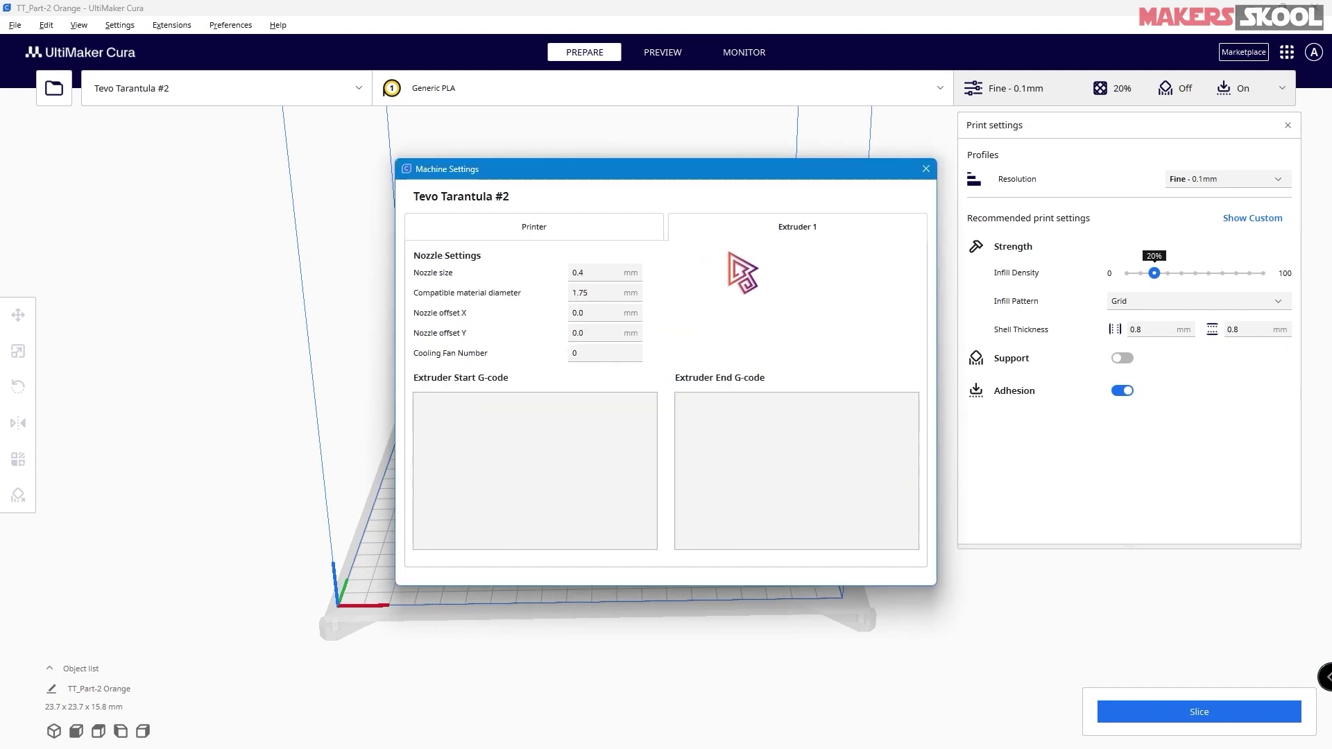
{"action": "left_click", "coordinate": [533, 229]}
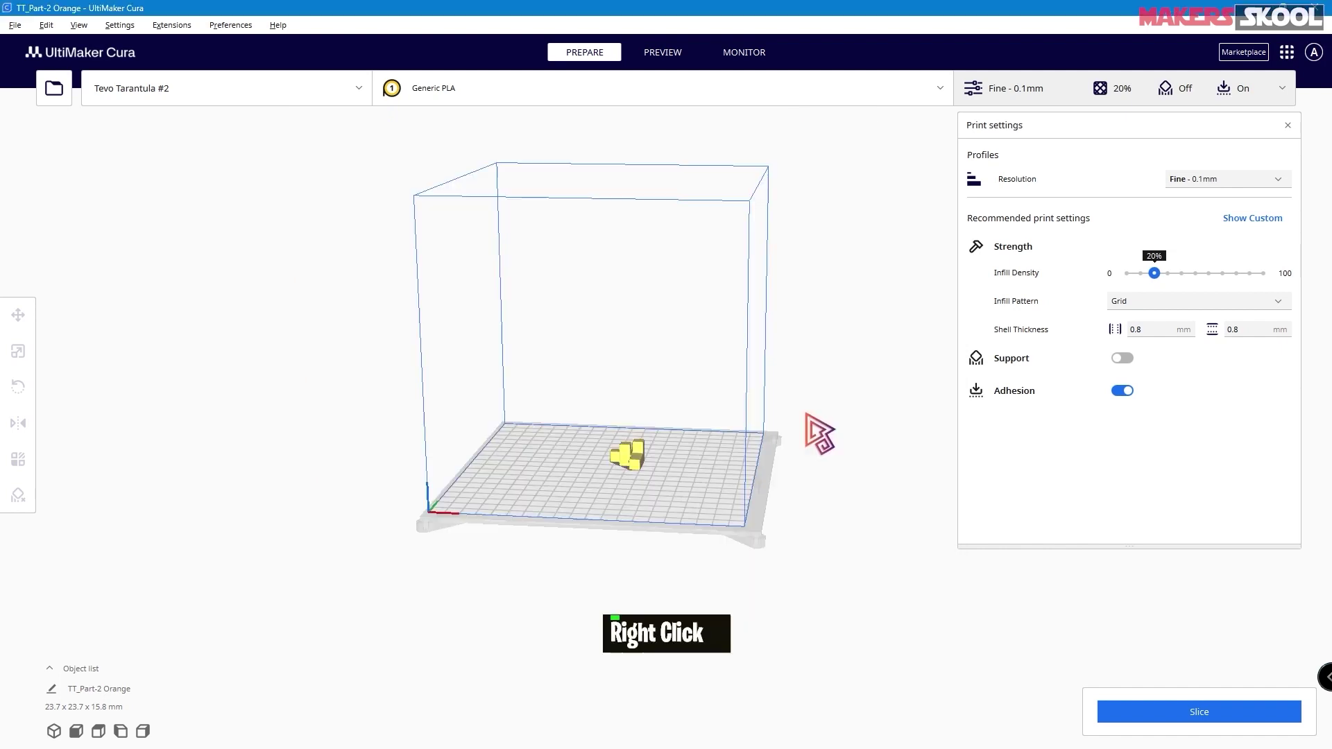
{"action": "right_click_drag", "start_coordinate": [806, 415], "coordinate": [815, 422]}
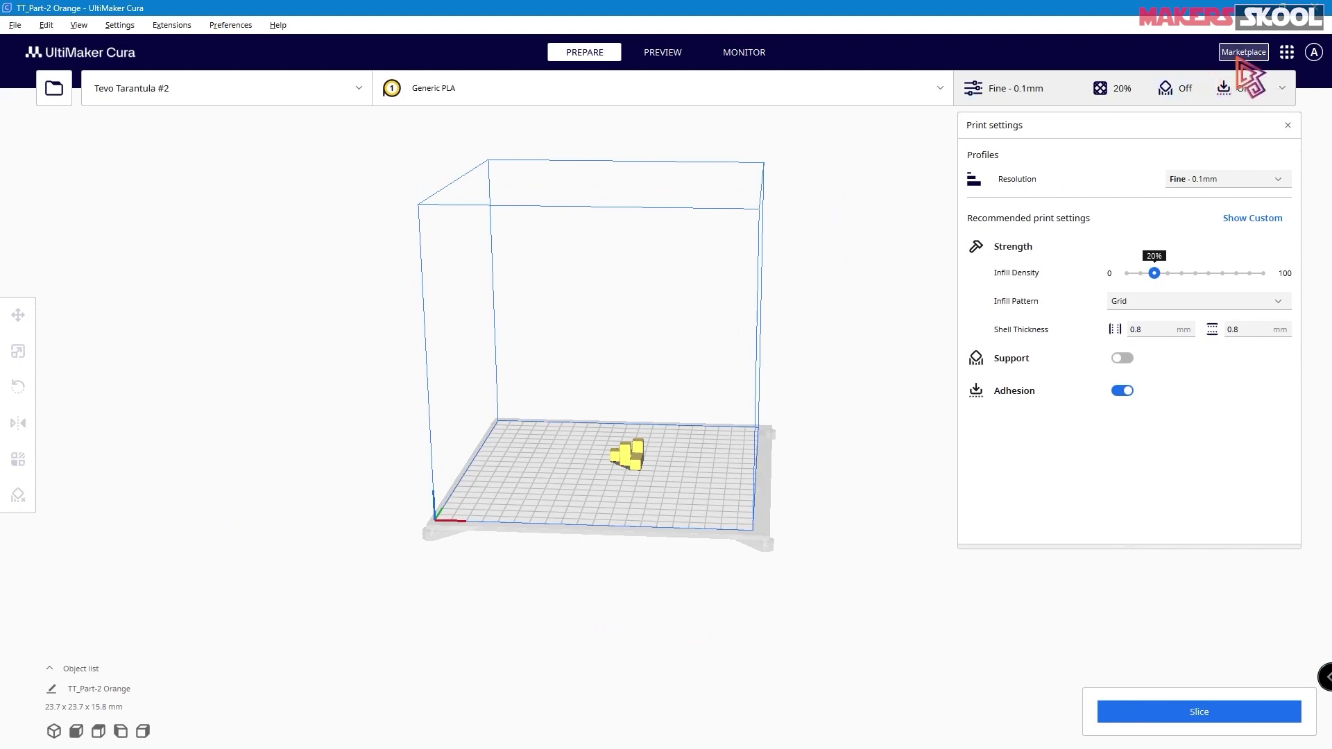
- Install the Settings Guide 2.9.2 plugin from the Marketplace, then close the Marketplace window
{"action": "left_click", "coordinate": [1243, 53]}
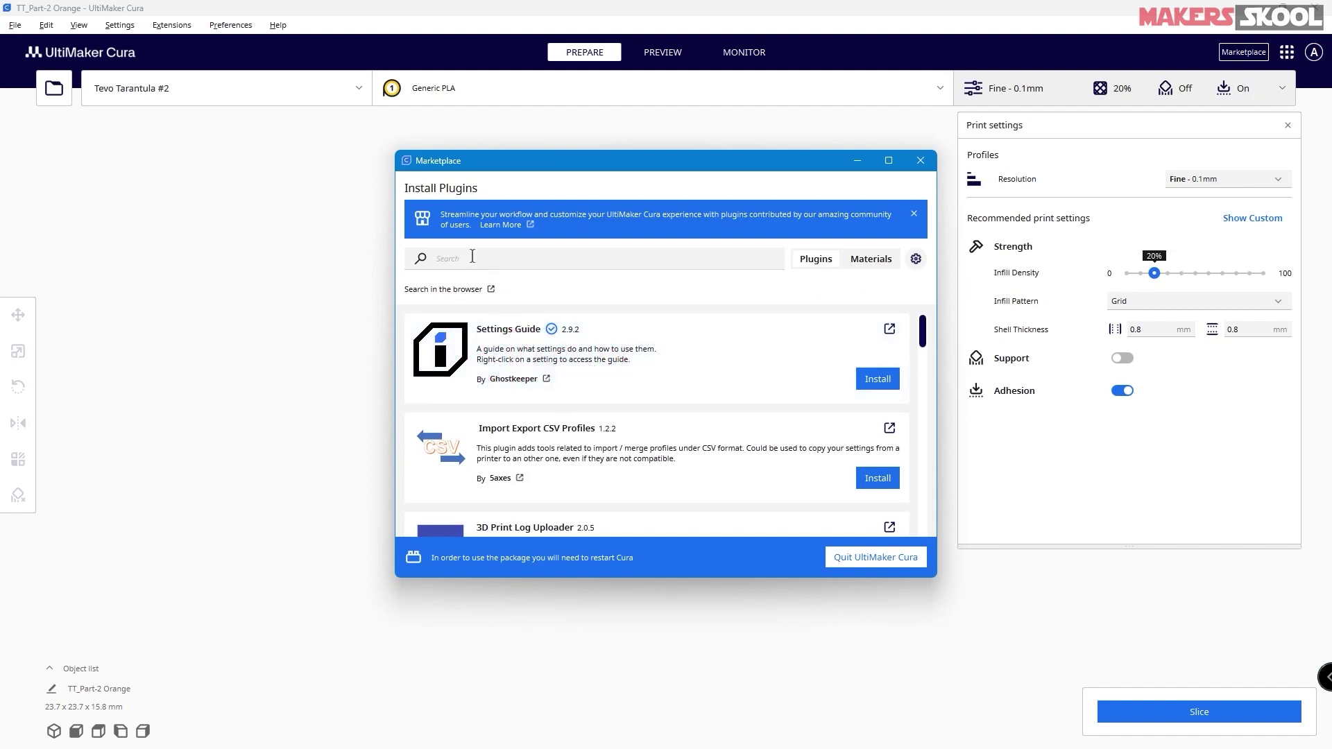
{"action": "left_click", "coordinate": [879, 380]}
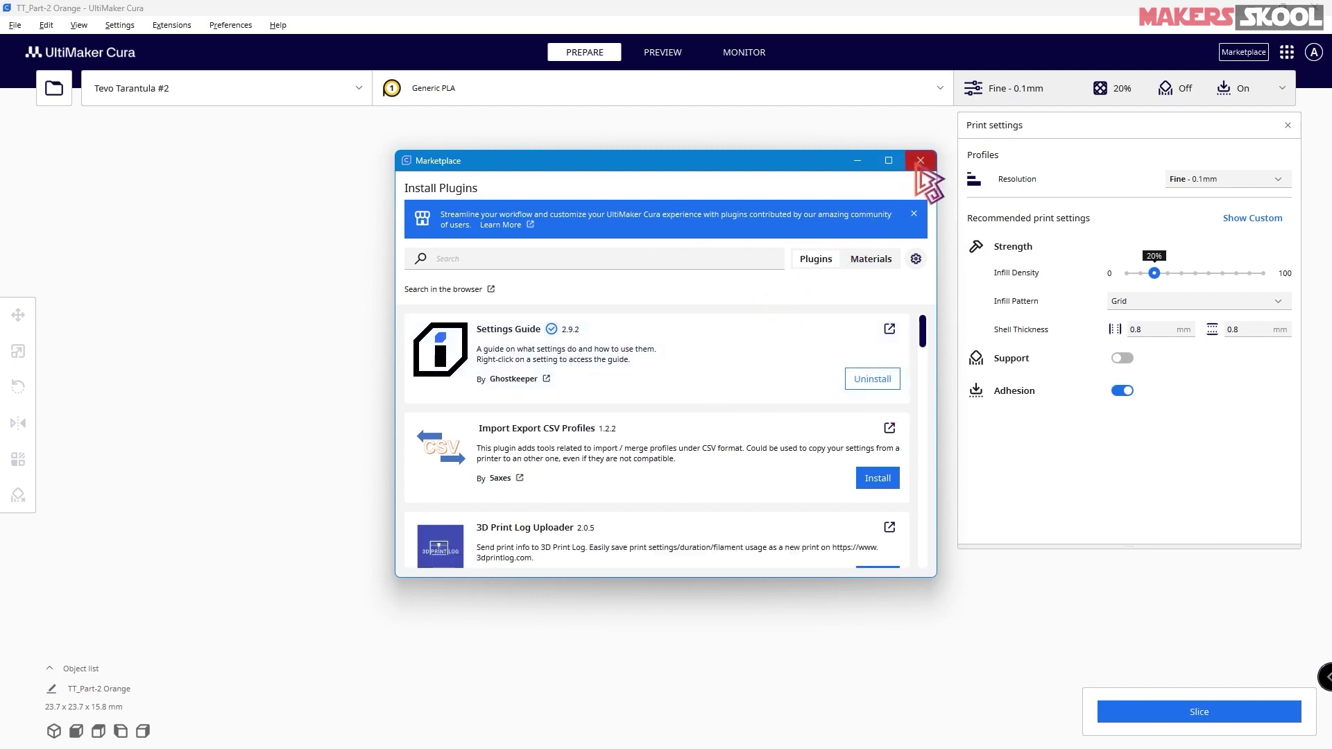
{"action": "left_click", "coordinate": [920, 161]}
{"action": "mouse_move", "coordinate": [1027, 277]}
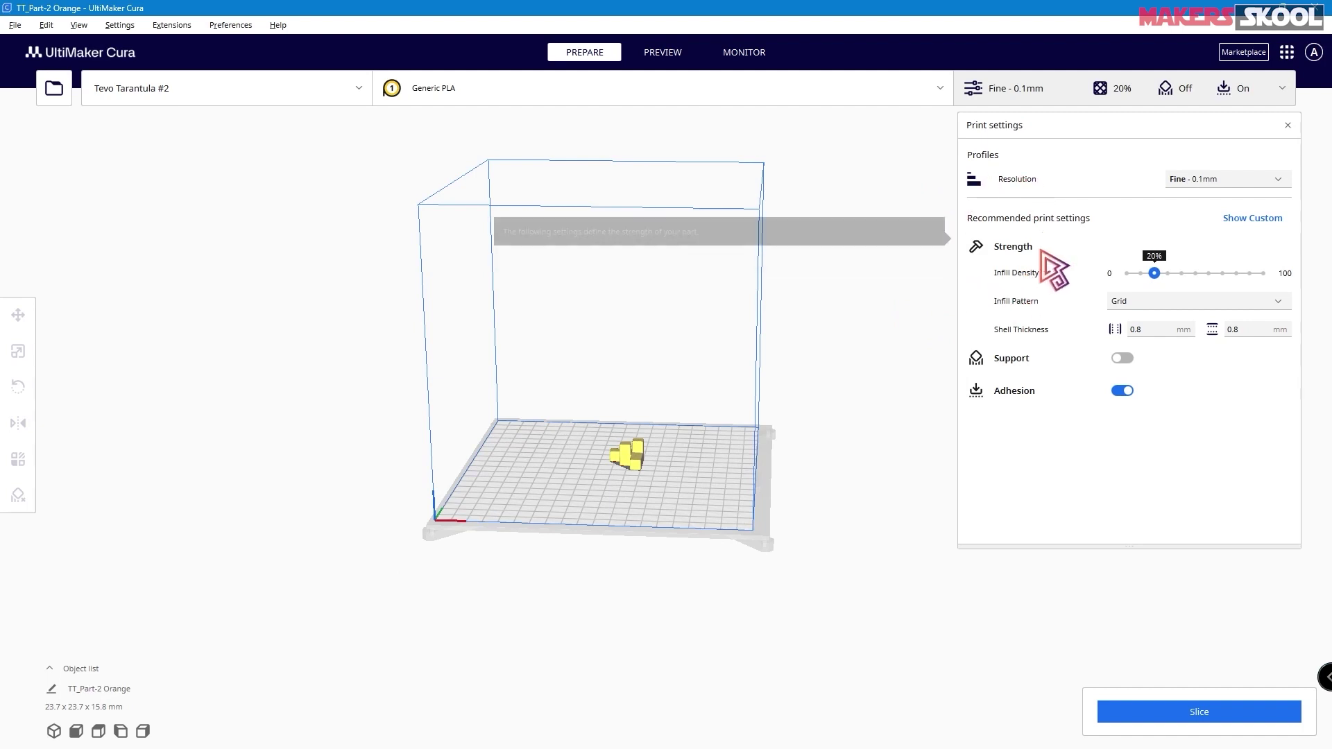
- Look through the Custom print settings list, then go back to the Recommended settings view
{"action": "mouse_move", "coordinate": [1022, 307]}
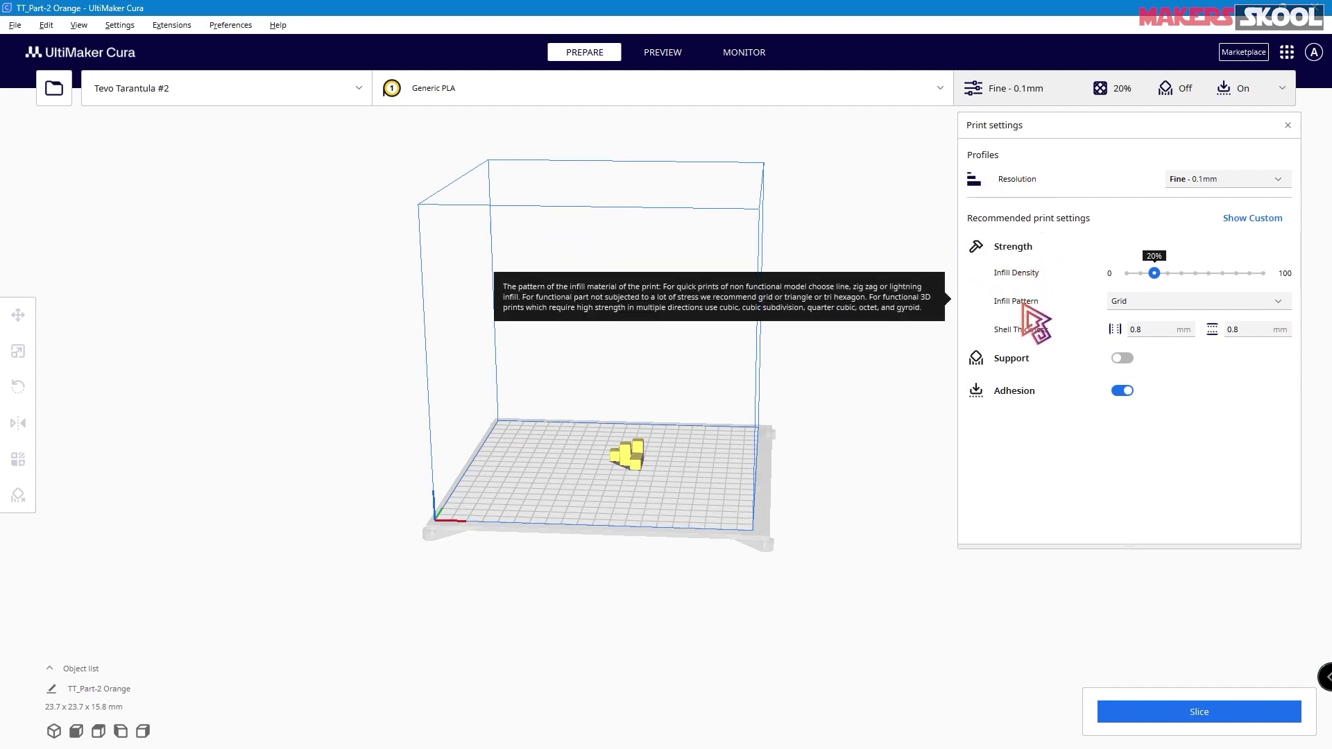
{"action": "mouse_move", "coordinate": [1024, 337]}
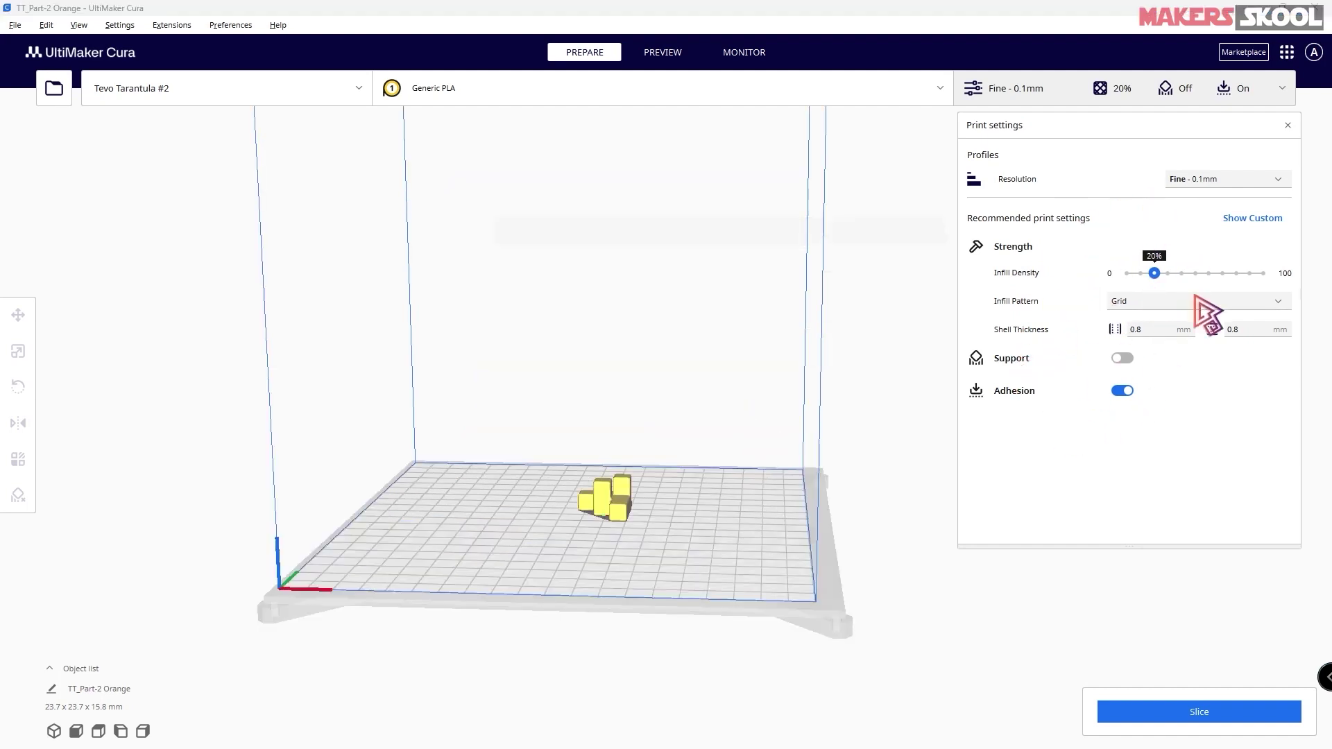
{"action": "left_click", "coordinate": [1252, 218]}
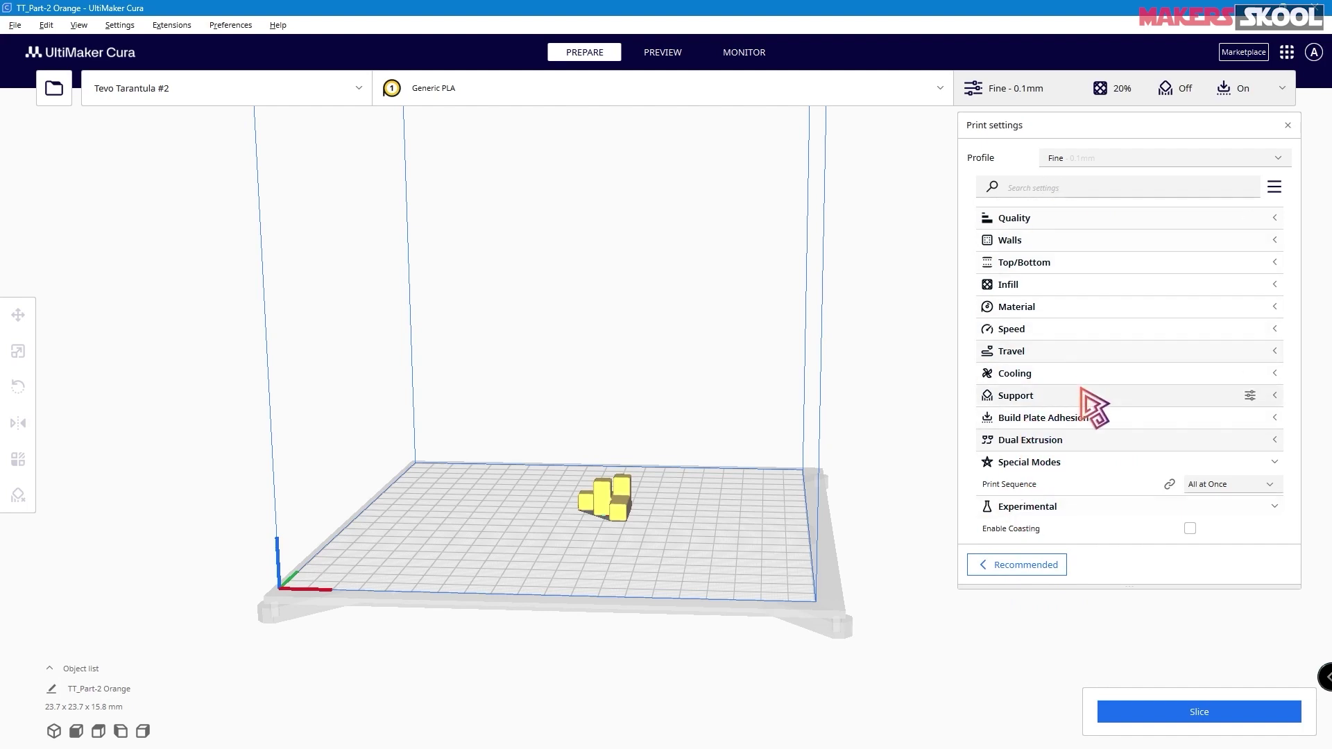
{"action": "left_click", "coordinate": [1019, 565]}
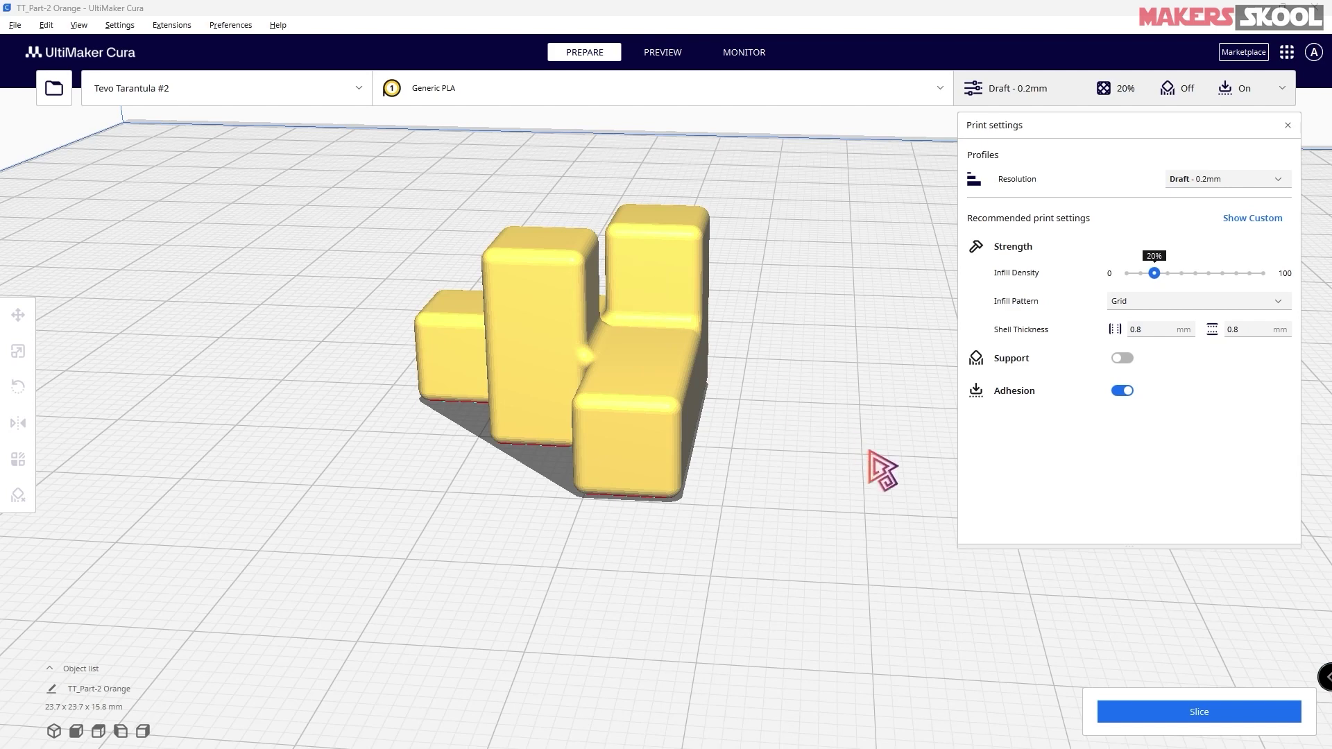
- Slice the model for a 14-minute, 3 g estimate and open the layer preview
{"action": "left_click", "coordinate": [1162, 715]}
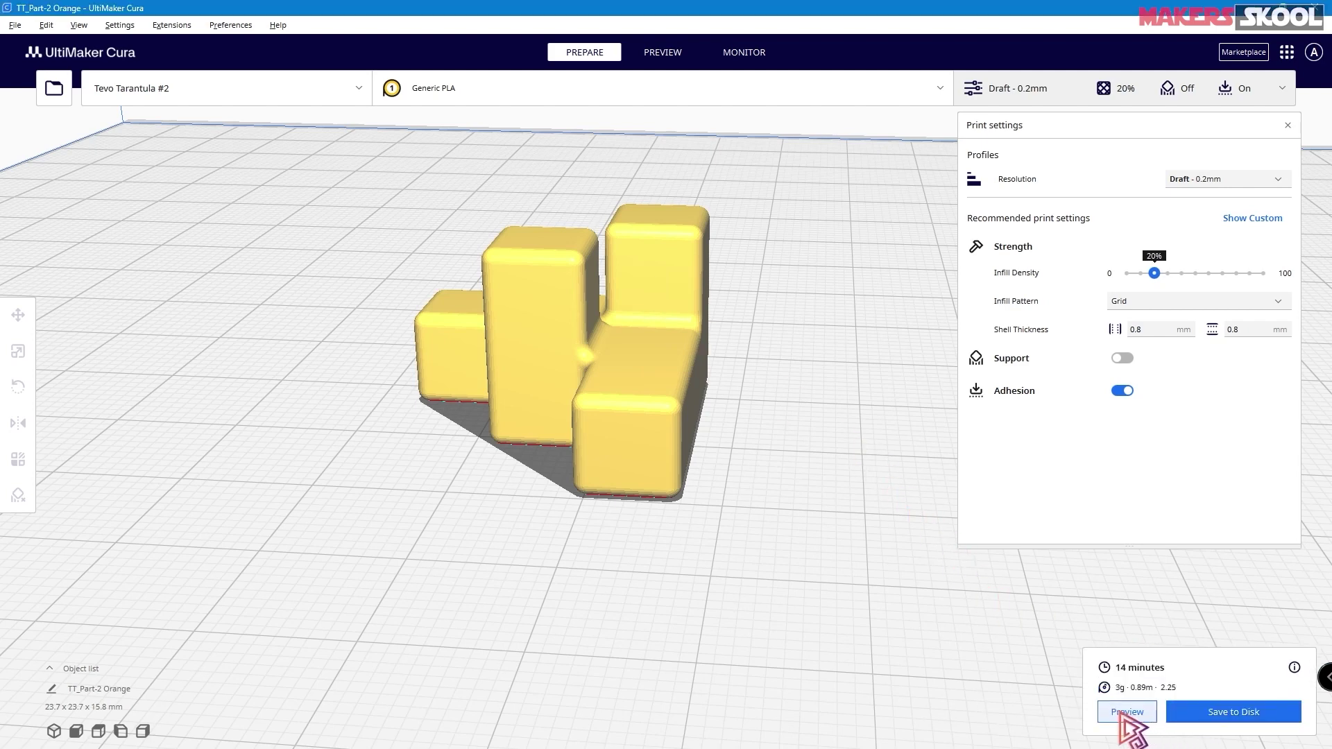
{"action": "left_click", "coordinate": [1136, 714]}
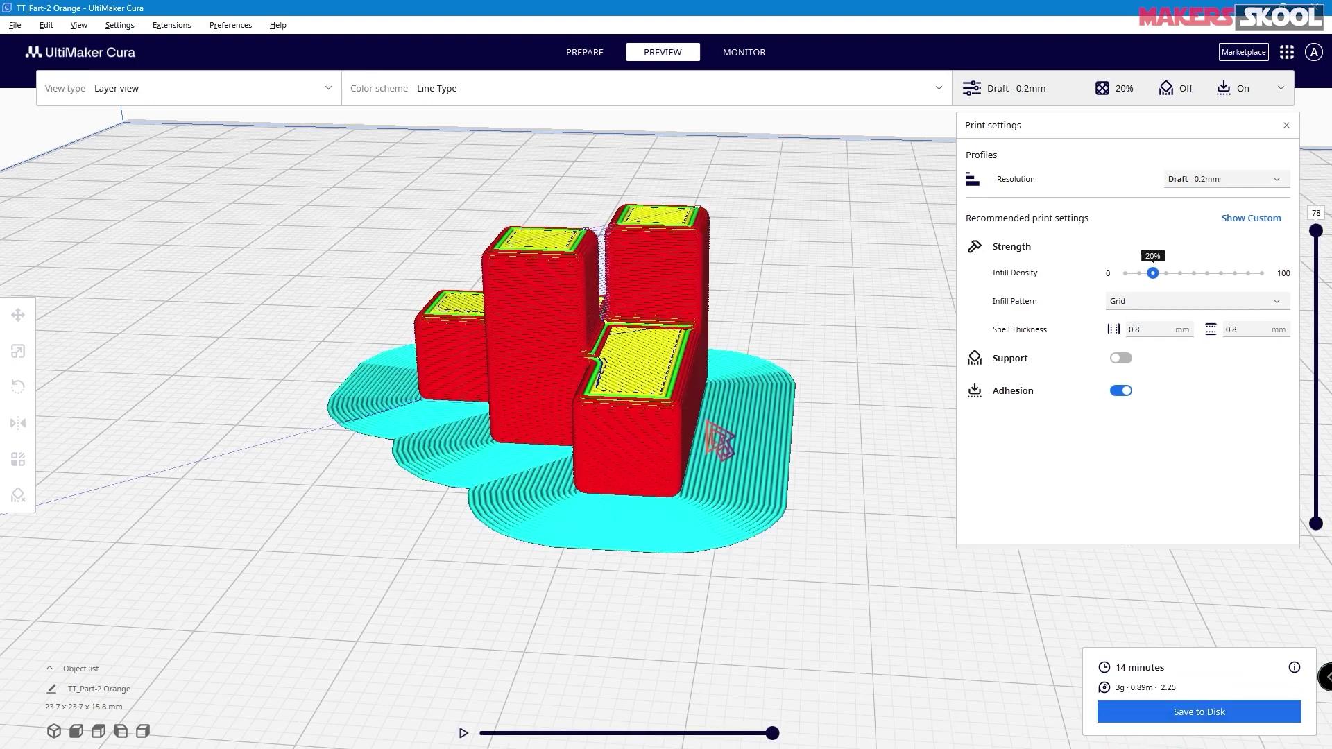
{"action": "scroll", "coordinate": [645, 343], "scroll_direction": "down", "scroll_amount": 2}
{"action": "scroll", "coordinate": [702, 377], "scroll_direction": "up", "scroll_amount": 2}
{"action": "right_click_drag", "start_coordinate": [701, 377], "coordinate": [714, 372]}
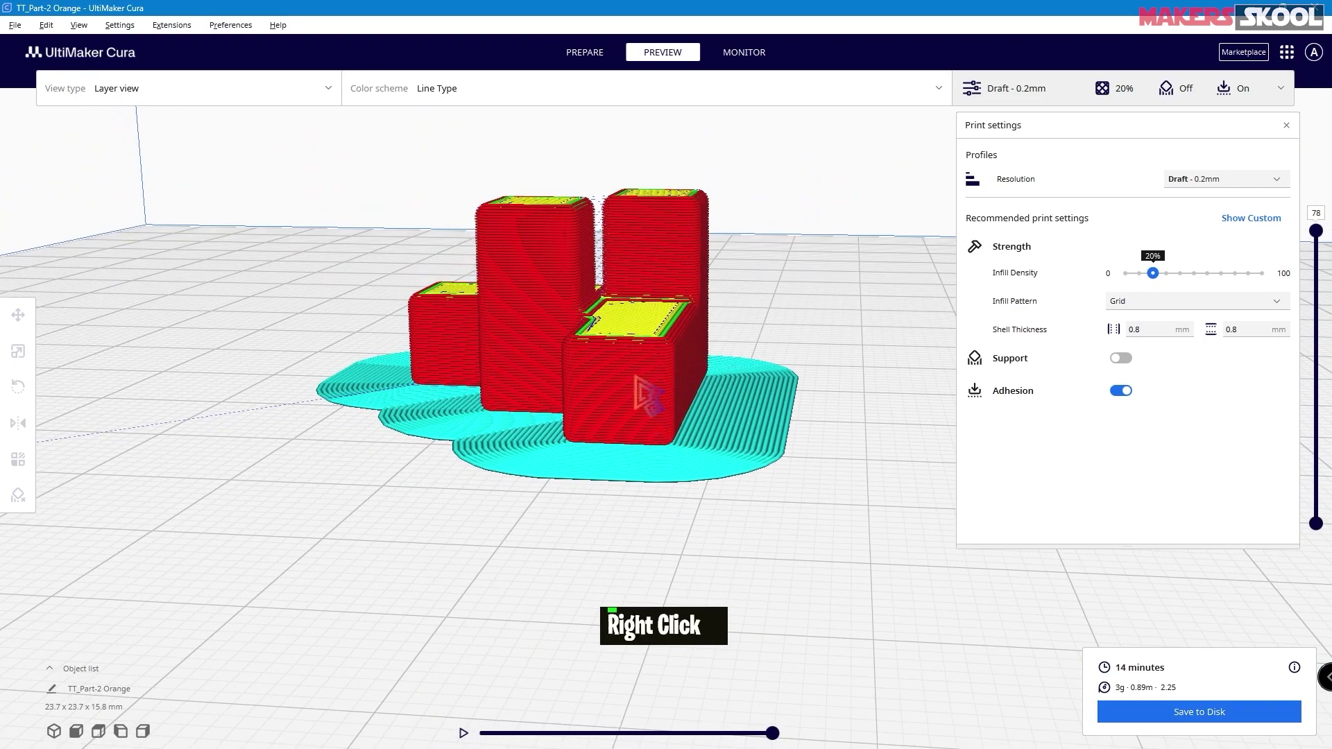
- Zoom the layer view and drag the layer slider down to the first layer
{"action": "scroll", "coordinate": [650, 403], "scroll_direction": "up", "scroll_amount": 3}
{"action": "scroll", "coordinate": [631, 538], "scroll_direction": "up", "scroll_amount": 2}
{"action": "scroll", "coordinate": [638, 529], "scroll_direction": "down", "scroll_amount": 4}
{"action": "scroll", "coordinate": [614, 437], "scroll_direction": "up", "scroll_amount": 3}
{"action": "scroll", "coordinate": [610, 425], "scroll_direction": "down", "scroll_amount": 4}
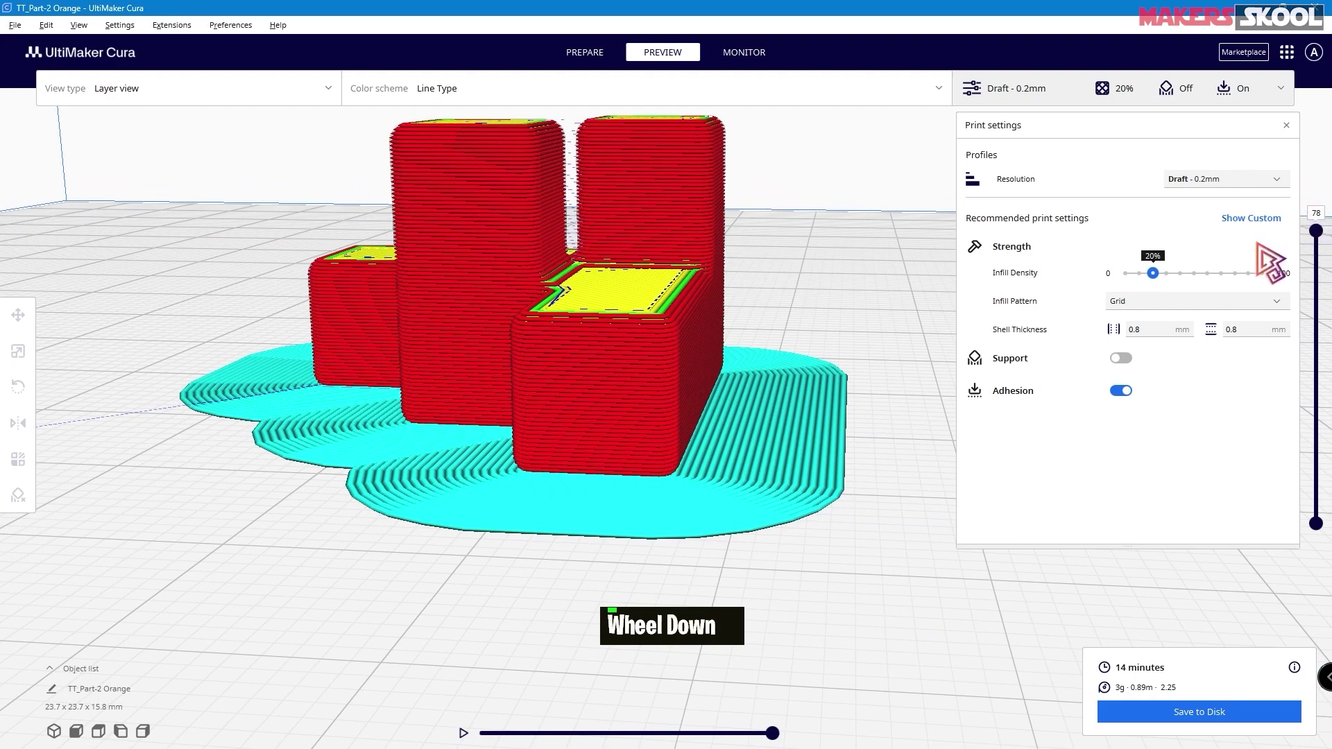
{"action": "left_click_drag", "start_coordinate": [1315, 238], "coordinate": [1317, 417]}
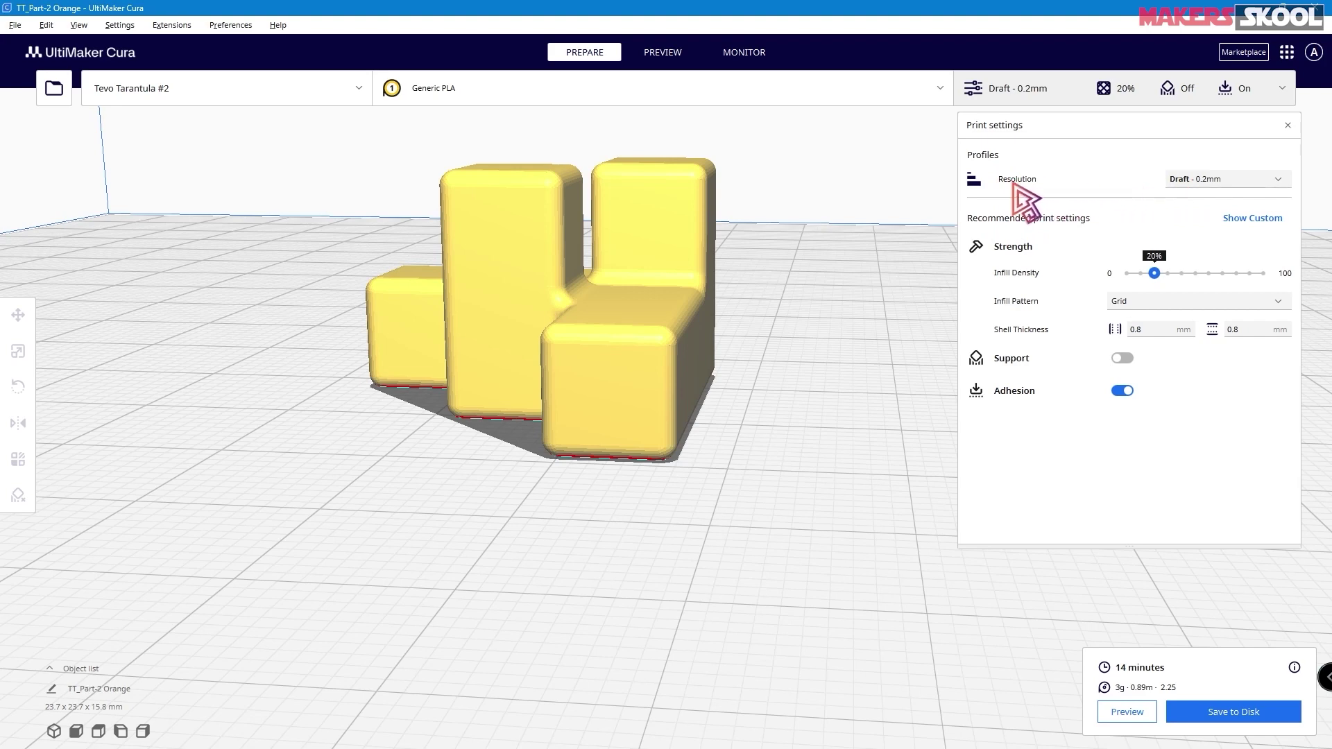
- Open the Resolution list and close it again, leaving Draft 0.2mm selected
{"action": "left_click", "coordinate": [1230, 182]}
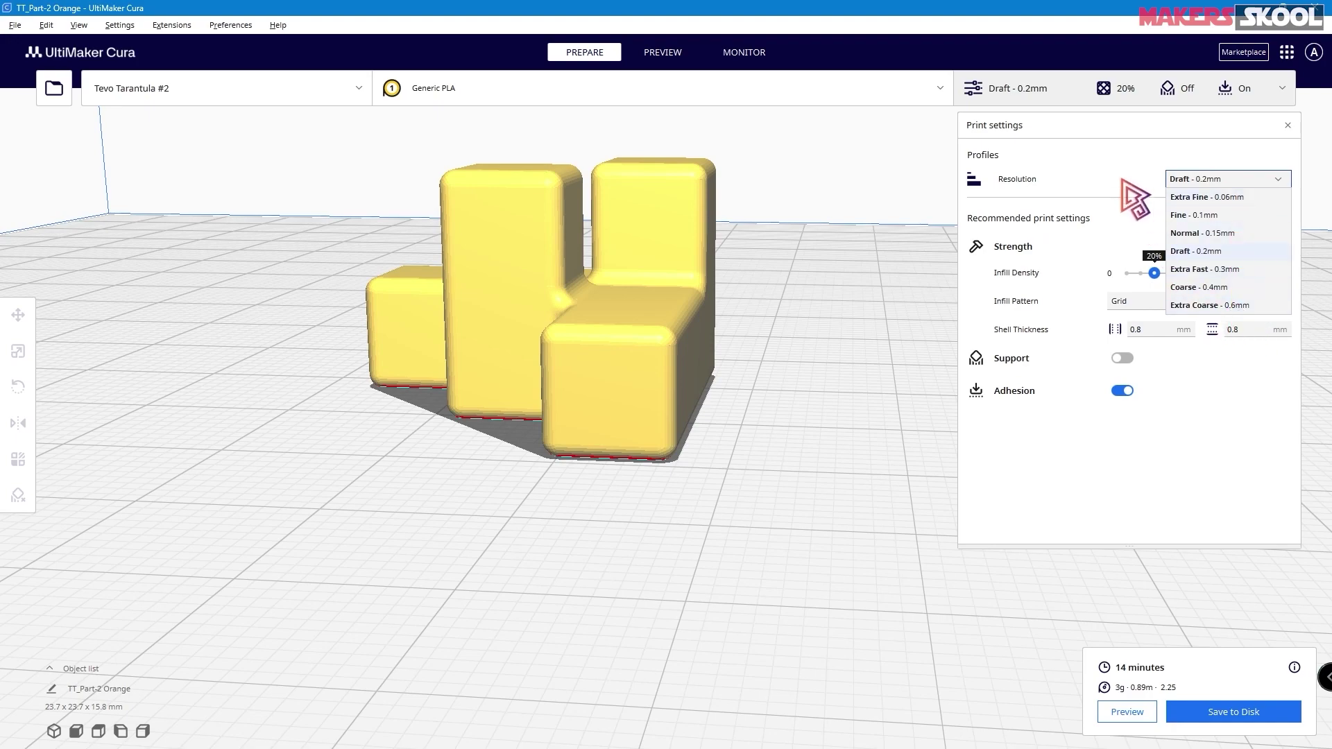
{"action": "left_click", "coordinate": [1120, 187]}
- Switch to the sliced layer preview and zoom in on the part
{"action": "left_click", "coordinate": [677, 55]}
{"action": "scroll", "coordinate": [779, 267], "scroll_direction": "down", "scroll_amount": 1}
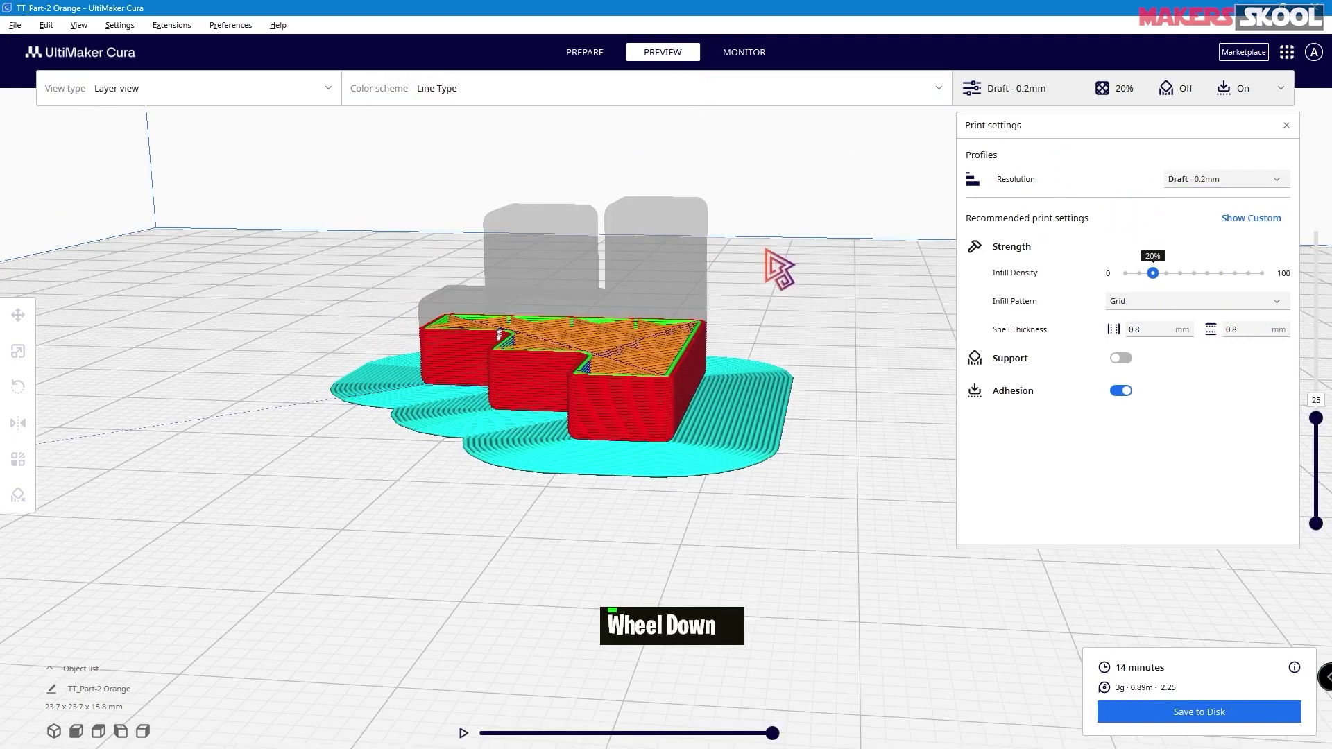
{"action": "scroll", "coordinate": [781, 271], "scroll_direction": "up", "scroll_amount": 4}
{"action": "scroll", "coordinate": [780, 270], "scroll_direction": "up", "scroll_amount": 2}
{"action": "scroll", "coordinate": [787, 281], "scroll_direction": "down", "scroll_amount": 2}
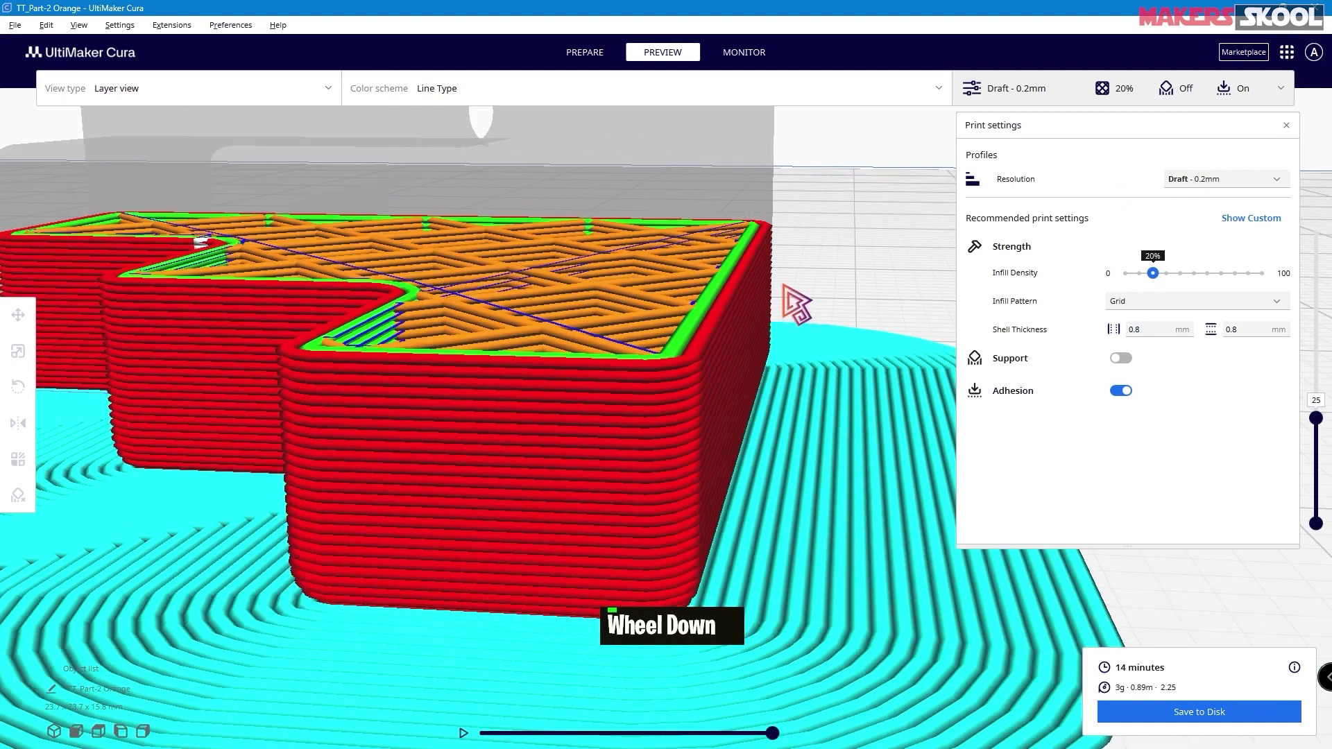
{"action": "scroll", "coordinate": [735, 465], "scroll_direction": "down", "scroll_amount": 1}
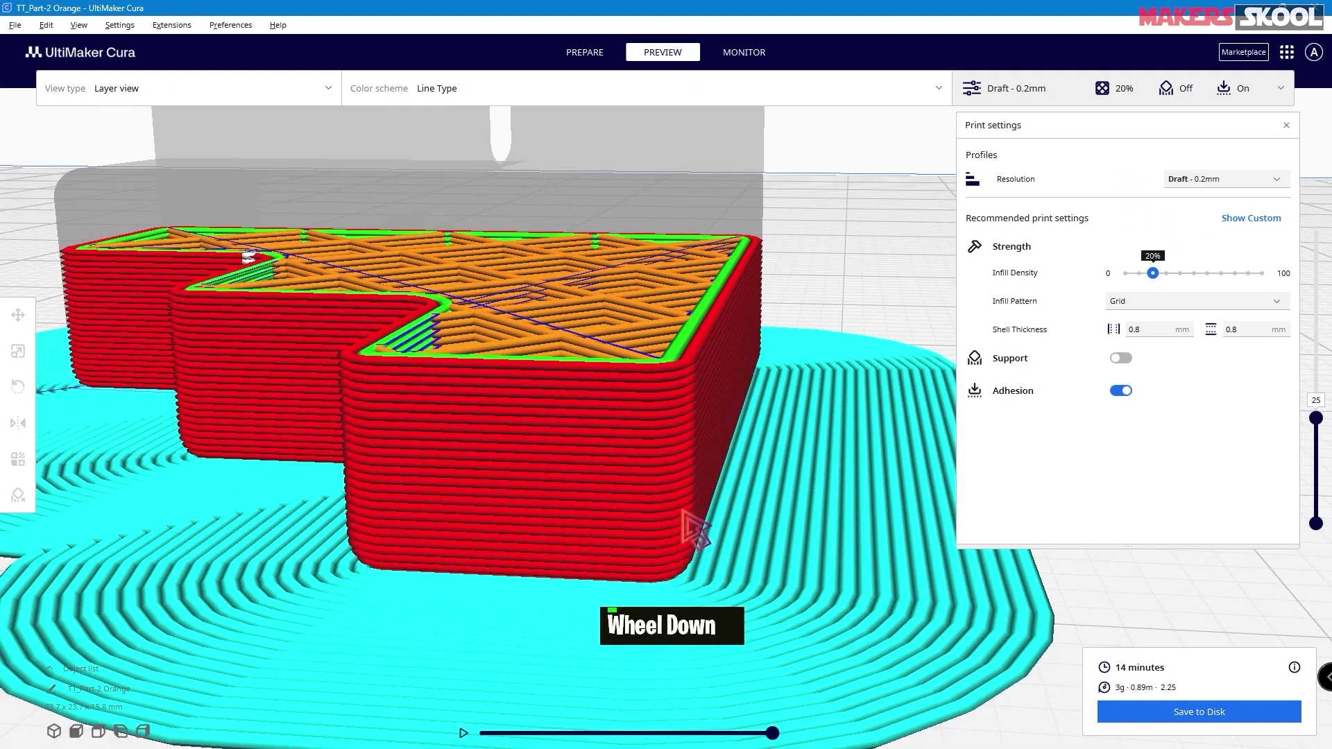
- Show layer 1, step up to layer 3 to see the infill, then pan the model lower
{"action": "left_click_drag", "start_coordinate": [1317, 419], "coordinate": [1320, 507]}
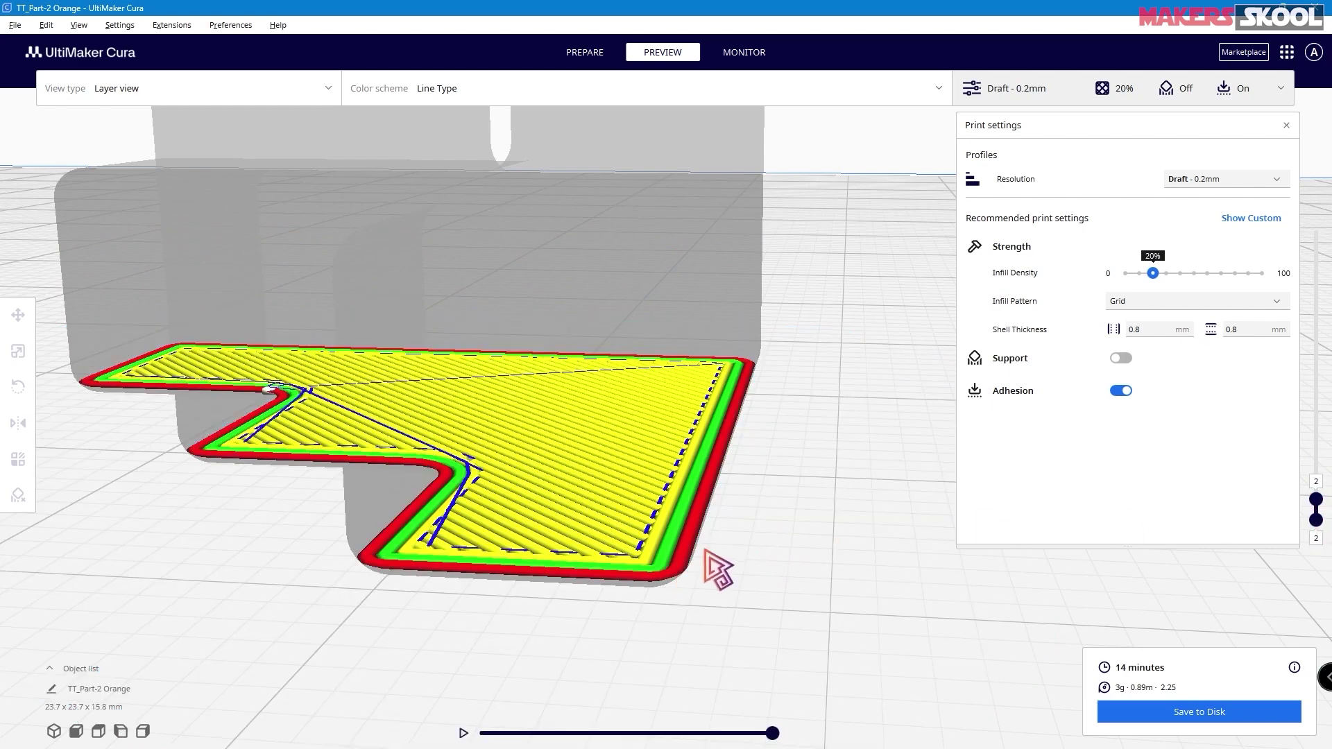
{"action": "left_click_drag", "start_coordinate": [1322, 514], "coordinate": [1322, 510]}
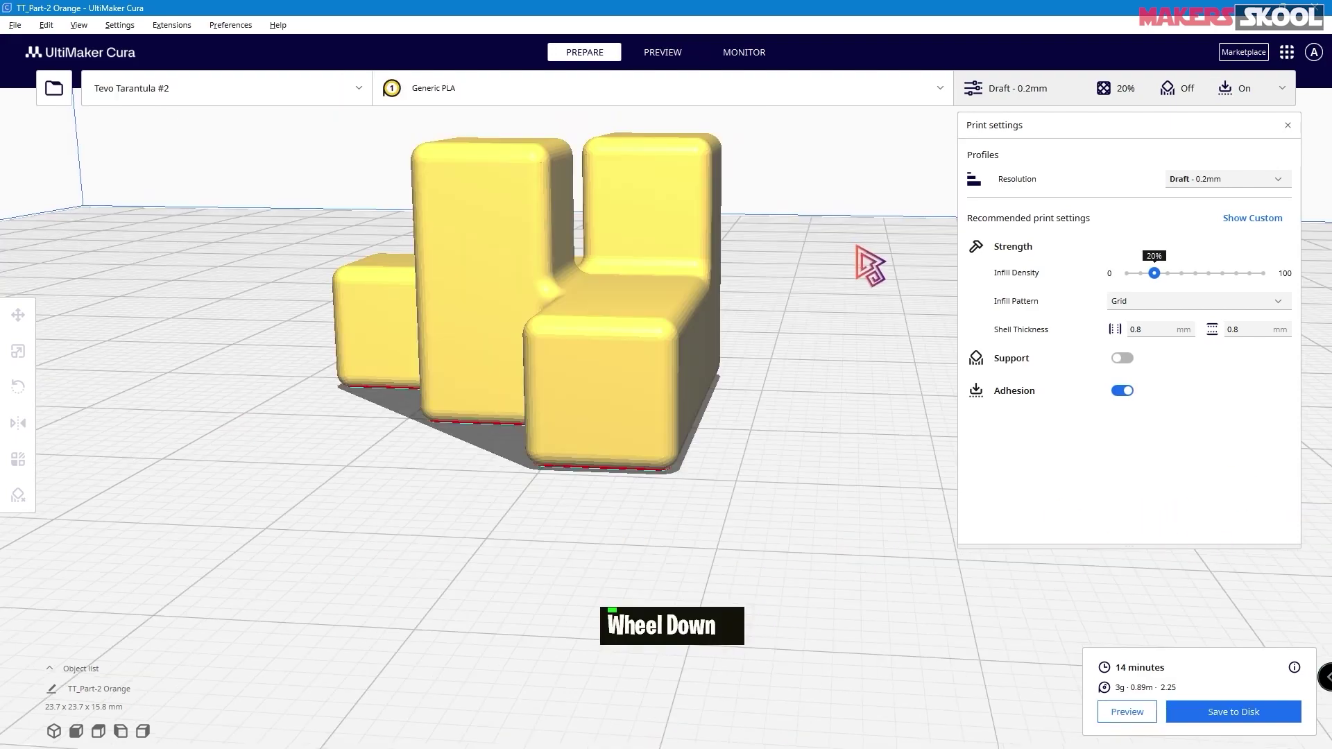
{"action": "scroll", "coordinate": [812, 219], "scroll_direction": "up", "scroll_amount": 2}
{"action": "mouse_move", "coordinate": [811, 219]}
{"action": "middle_mouse_down"}
{"action": "mouse_move", "coordinate": [803, 261]}
{"action": "mouse_move", "coordinate": [805, 238]}
{"action": "middle_mouse_up"}
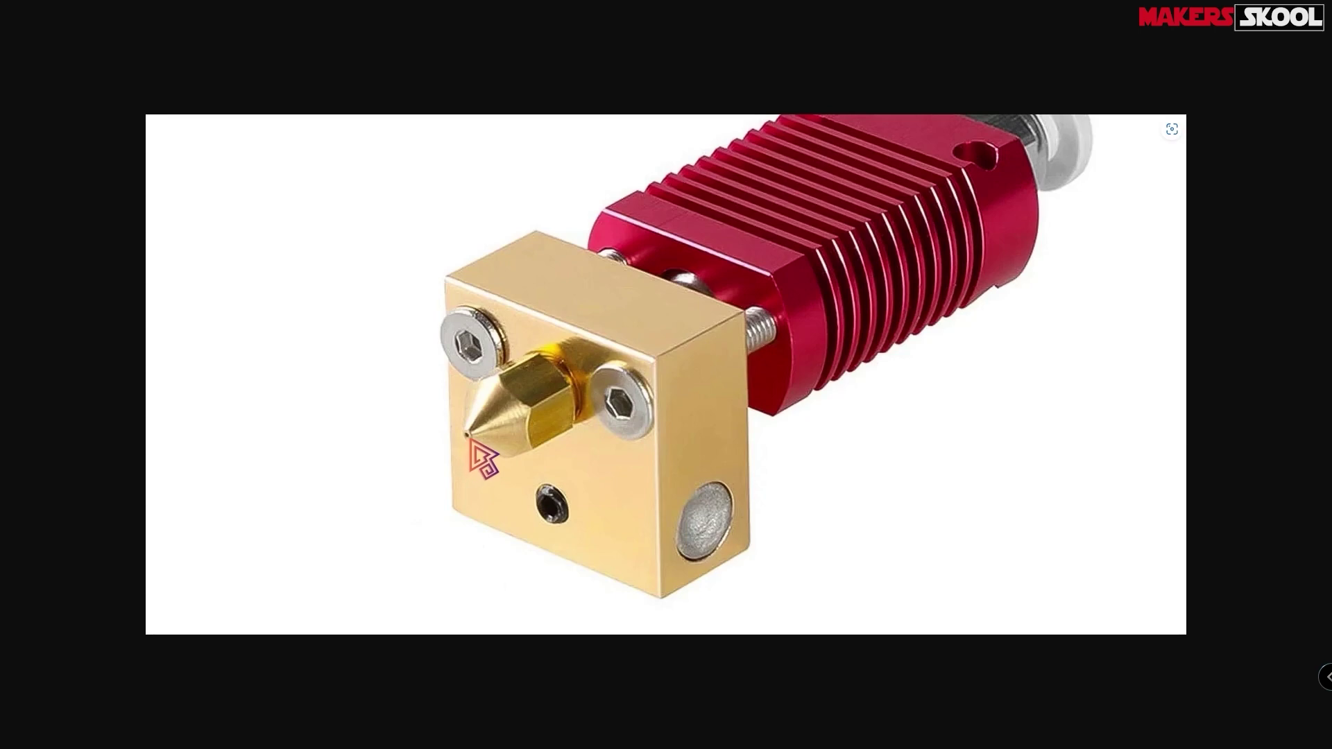
- Show the brass nozzle and heater block photo full screen with F11
{"action": "key", "text": "F11"}
{"action": "key", "text": "F11"}
{"action": "key", "text": "F11"}
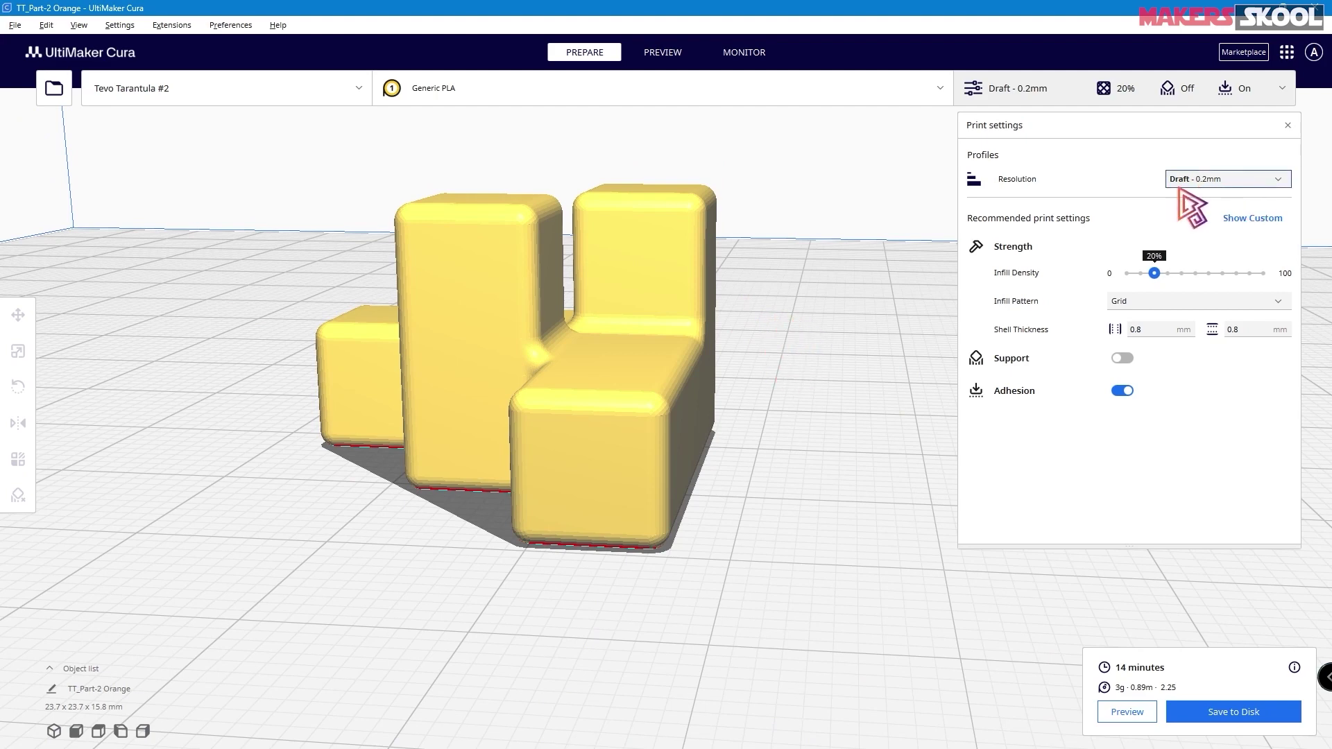
- Check Cura's quality profiles, then compute 0.25 × 0.4 = 0.1 in Calculator
{"action": "left_click", "coordinate": [1215, 182]}
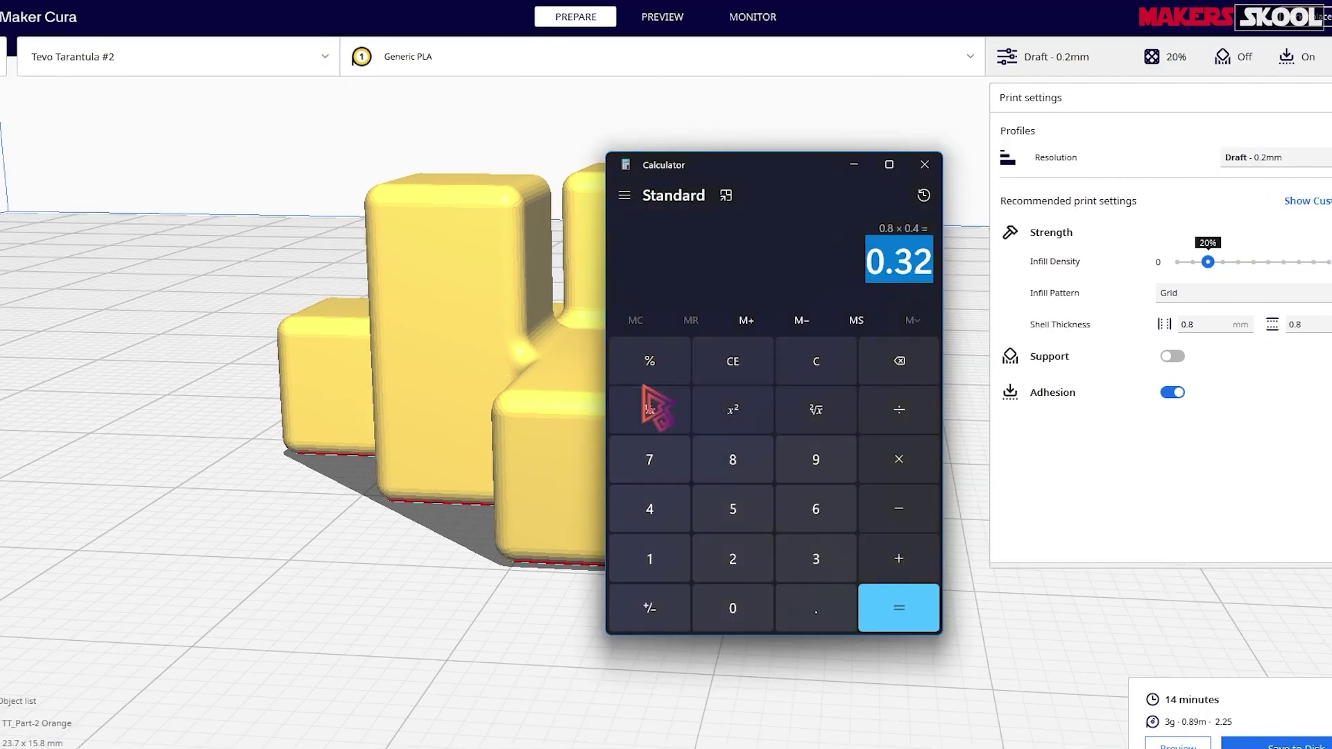
{"action": "left_click", "coordinate": [733, 608]}
{"action": "left_click", "coordinate": [812, 611]}
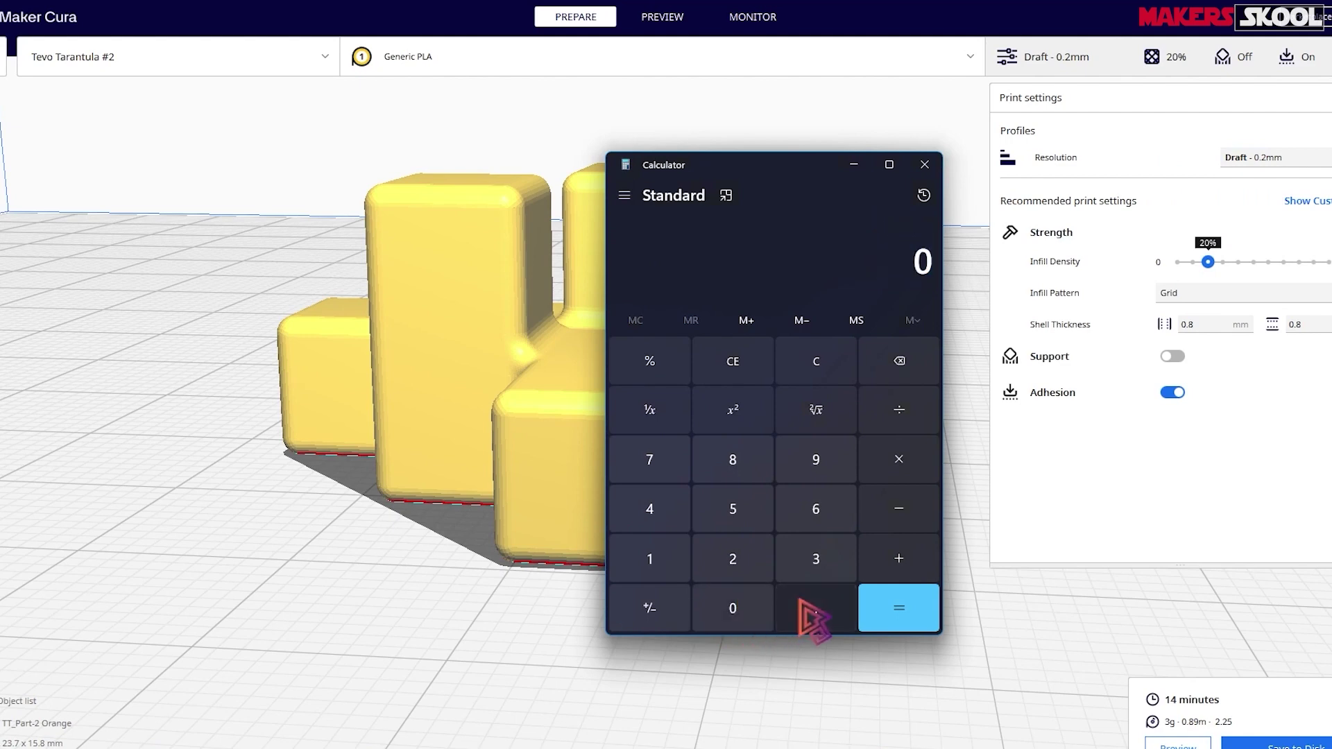
{"action": "left_click", "coordinate": [737, 555]}
{"action": "left_click", "coordinate": [732, 509]}
{"action": "left_click", "coordinate": [913, 459]}
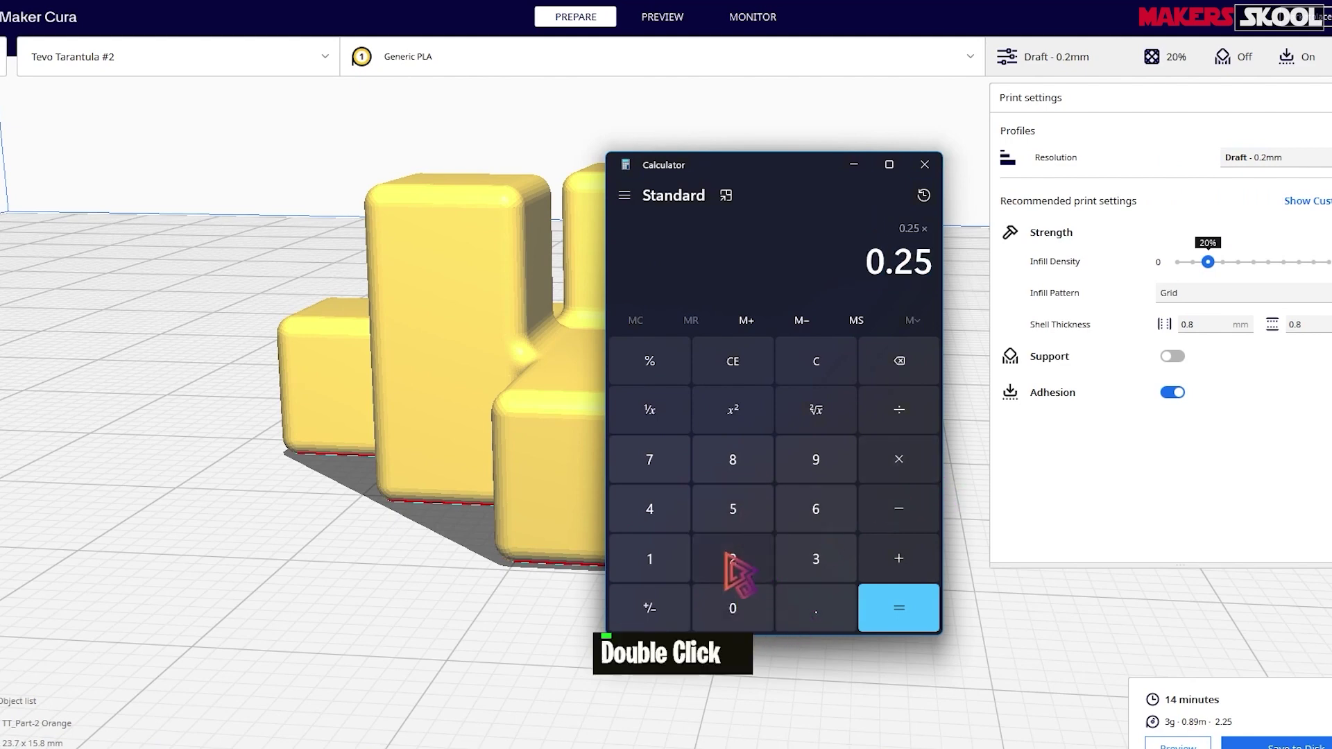
{"action": "left_click", "coordinate": [750, 610]}
{"action": "left_click", "coordinate": [816, 608]}
{"action": "left_click", "coordinate": [649, 509]}
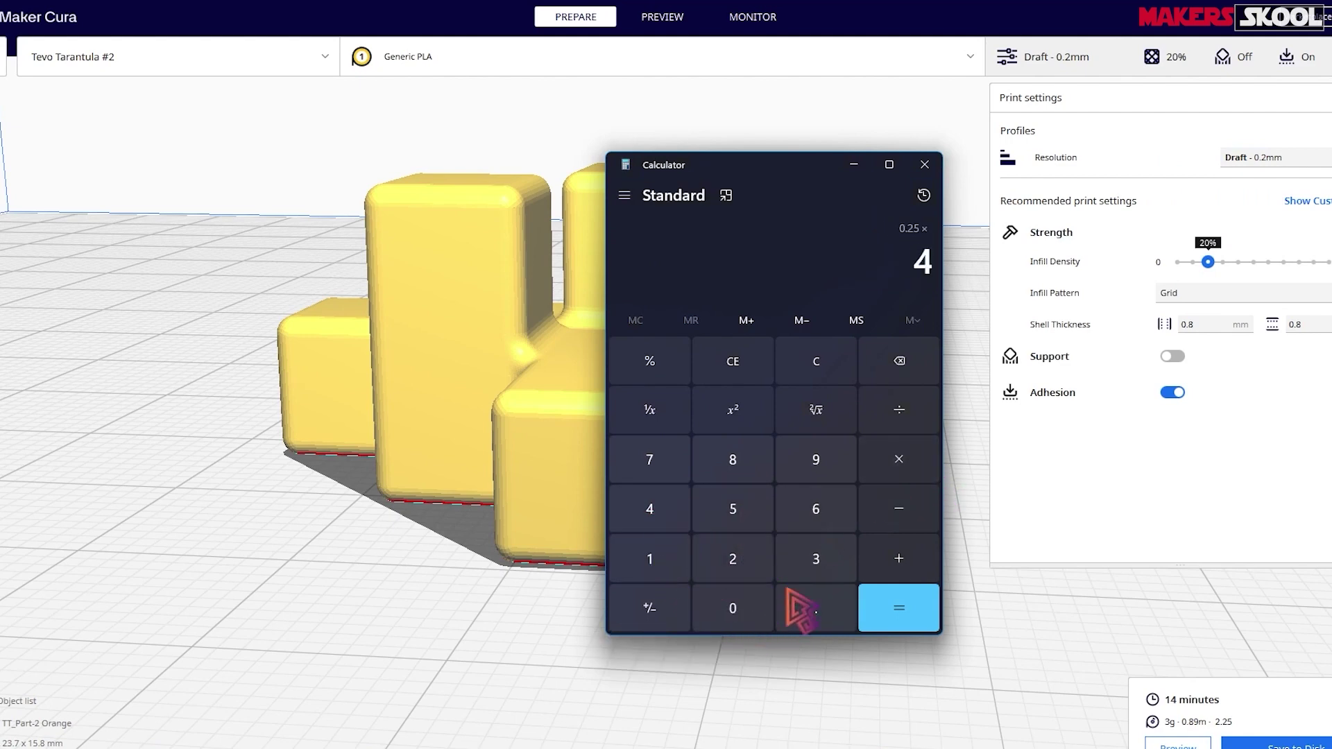
{"action": "left_click", "coordinate": [899, 608]}
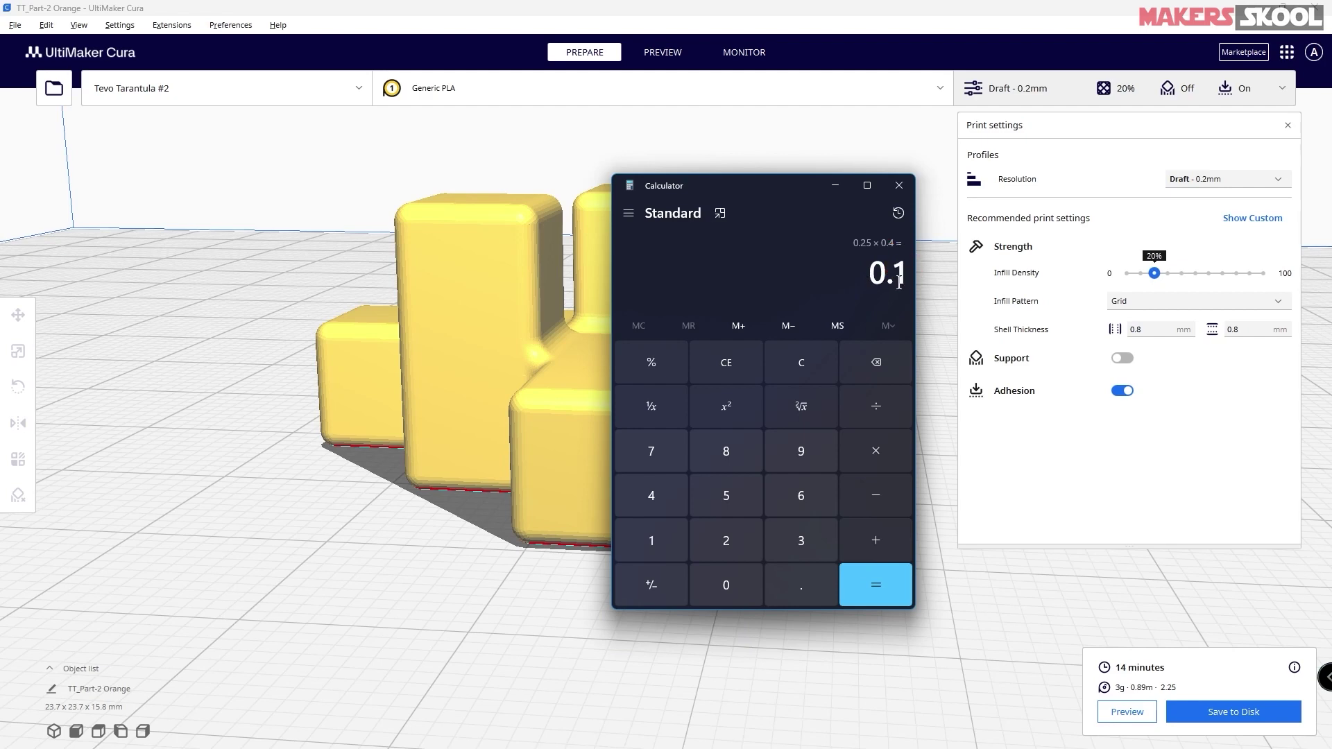
- Check the profile list again, then compute 0.75 × 0.4 = 0.3 in Calculator
{"action": "left_click", "coordinate": [1233, 182]}
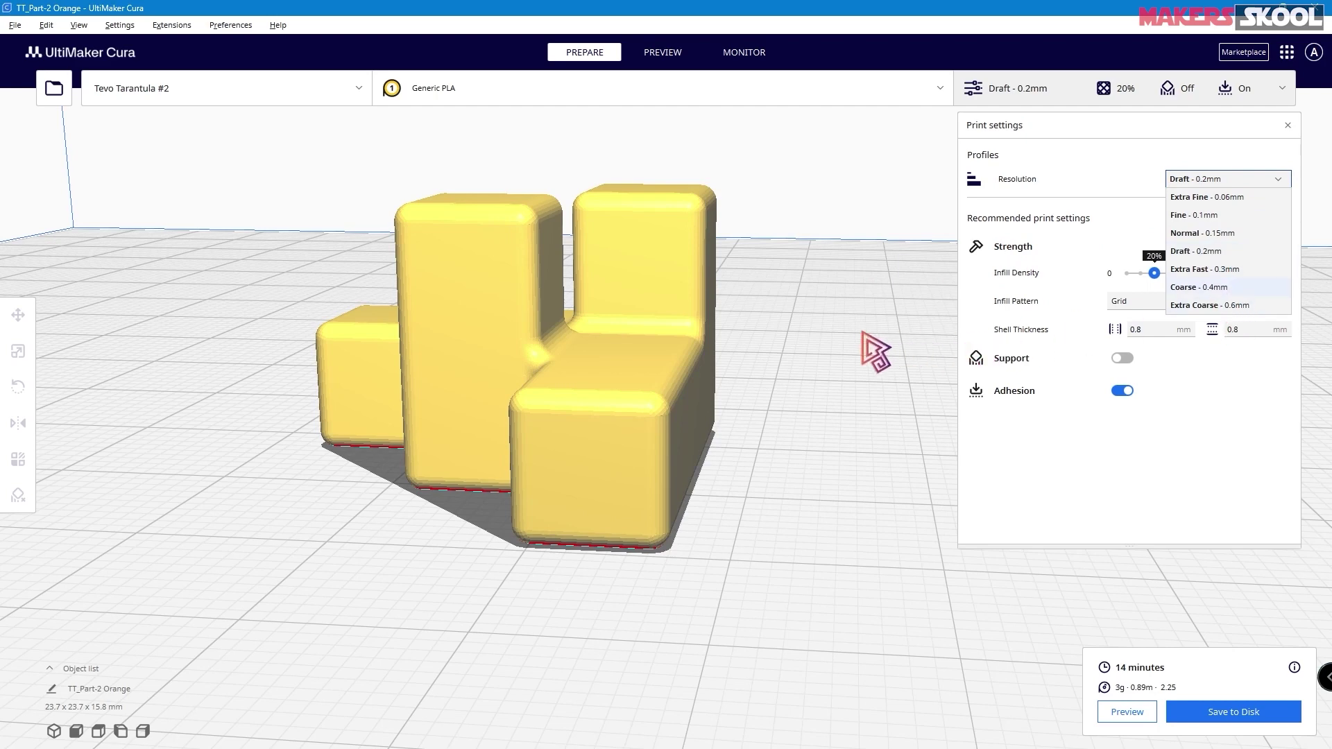
{"action": "key", "text": "alt+Tab"}
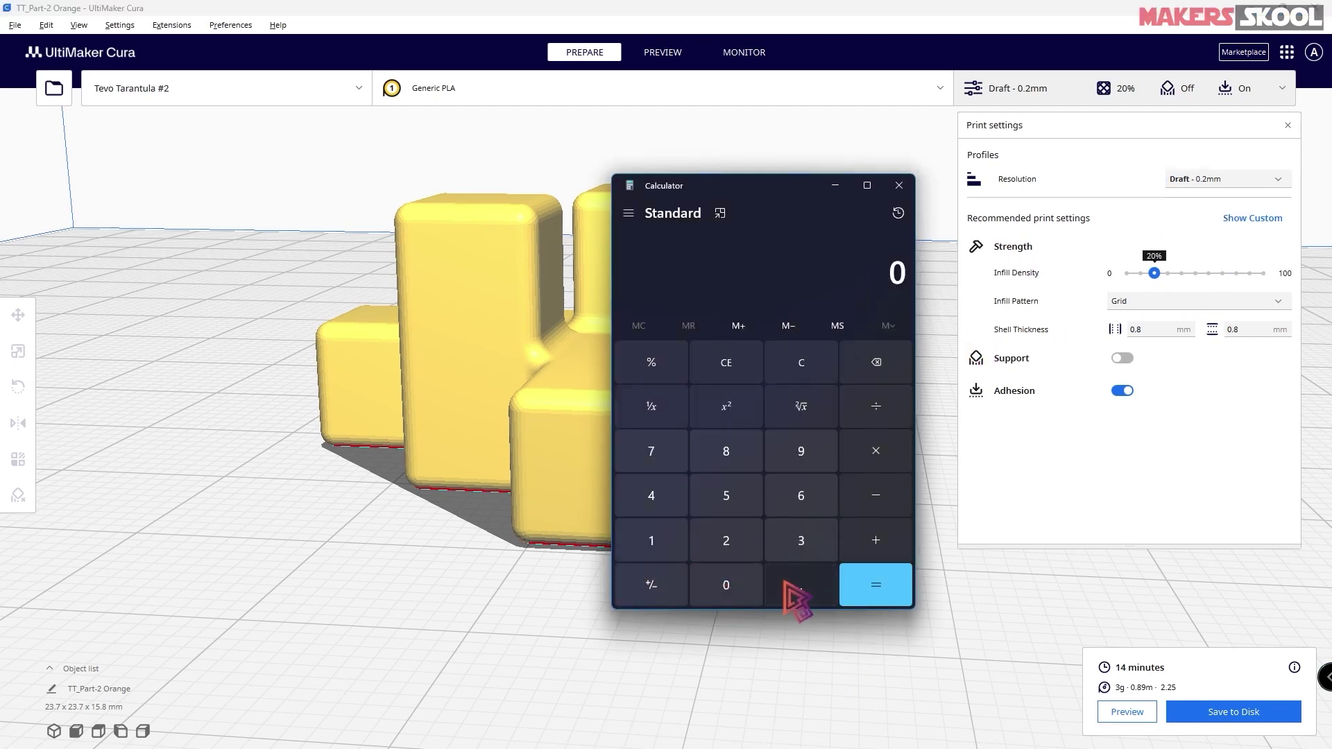
{"action": "left_click", "coordinate": [798, 595]}
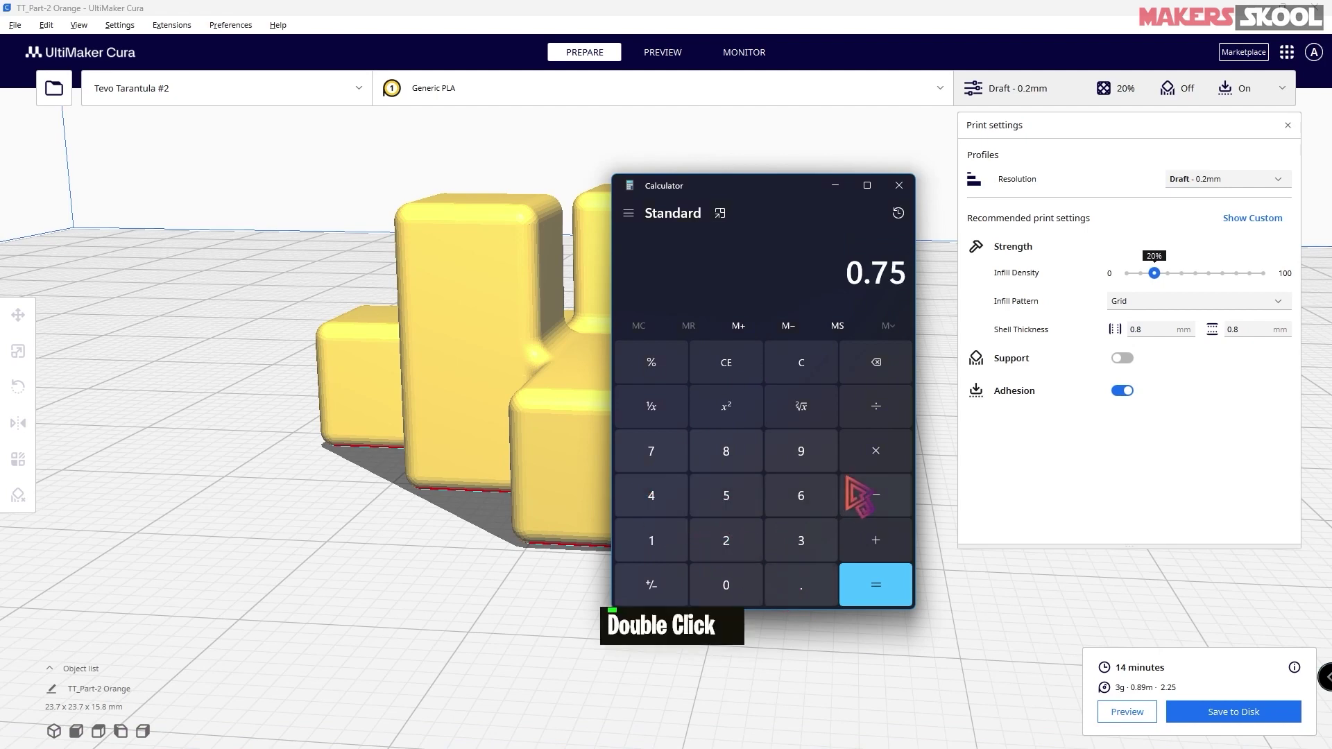
{"action": "left_click", "coordinate": [862, 453]}
{"action": "left_click", "coordinate": [797, 589]}
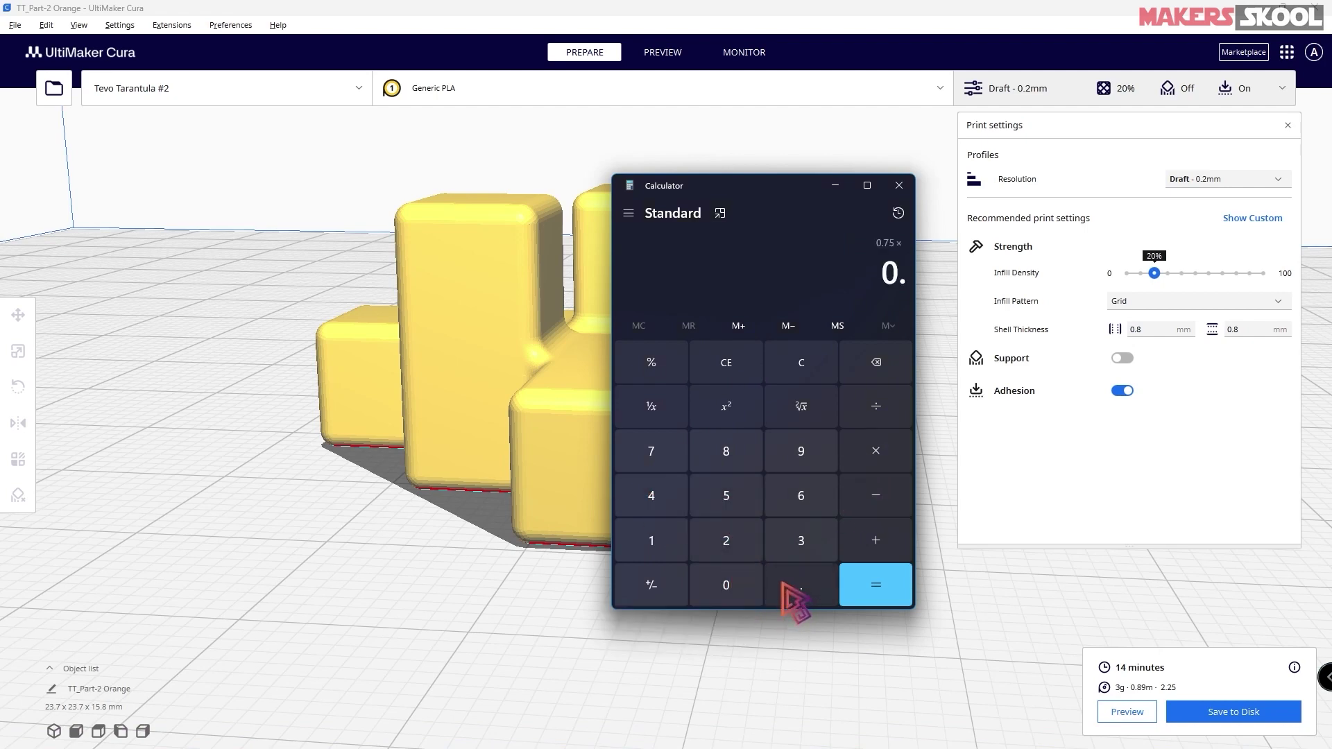
{"action": "left_click", "coordinate": [656, 501]}
{"action": "left_click", "coordinate": [875, 590]}
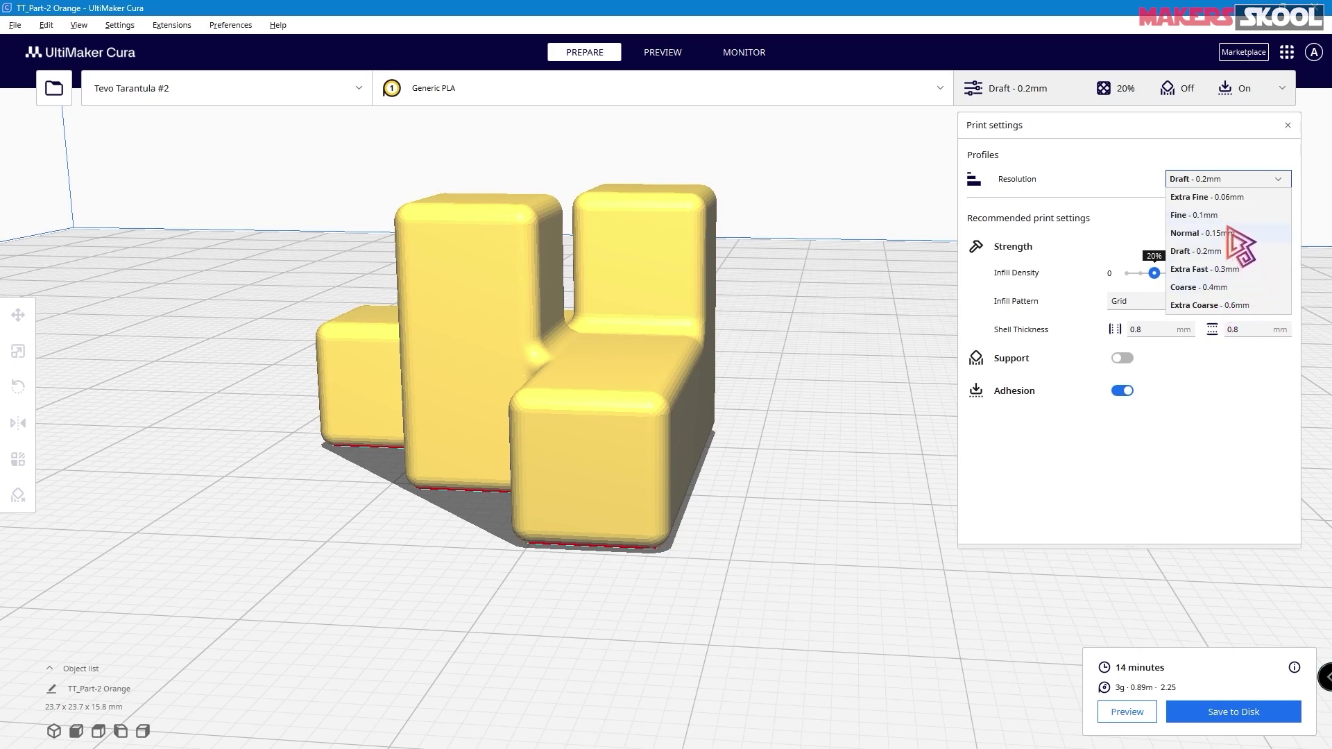
- Try Fine and Extra Fast 0.3mm, settle on Fine 0.1mm, and slice for a 26-minute estimate
{"action": "left_click", "coordinate": [1138, 179]}
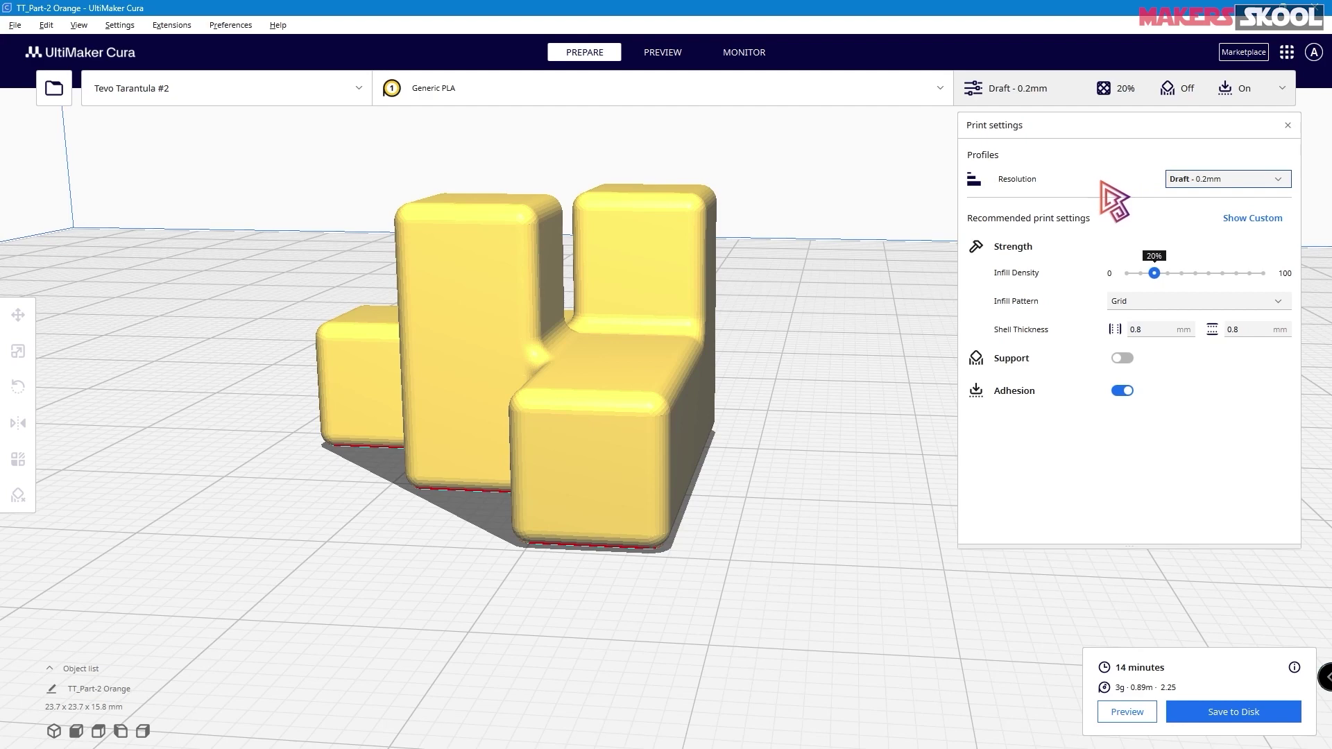
{"action": "left_click", "coordinate": [1221, 179]}
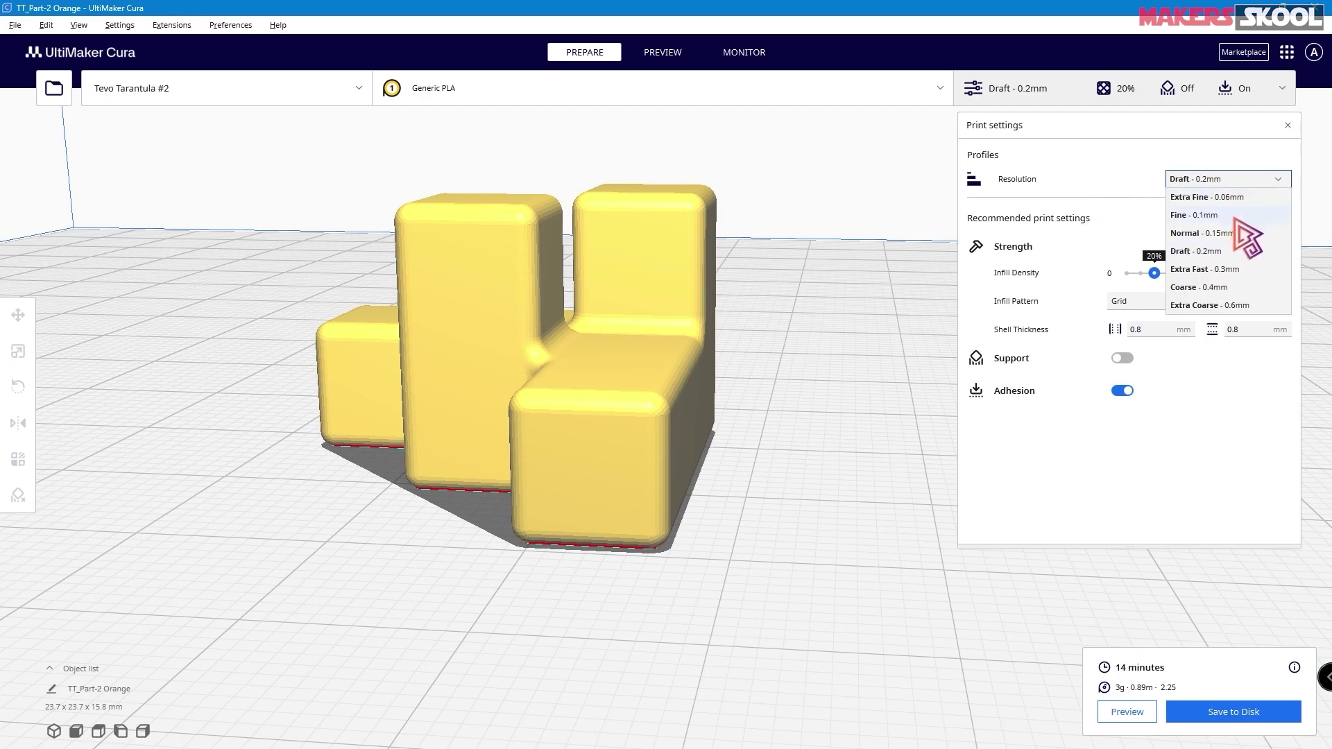
{"action": "left_click", "coordinate": [1204, 215]}
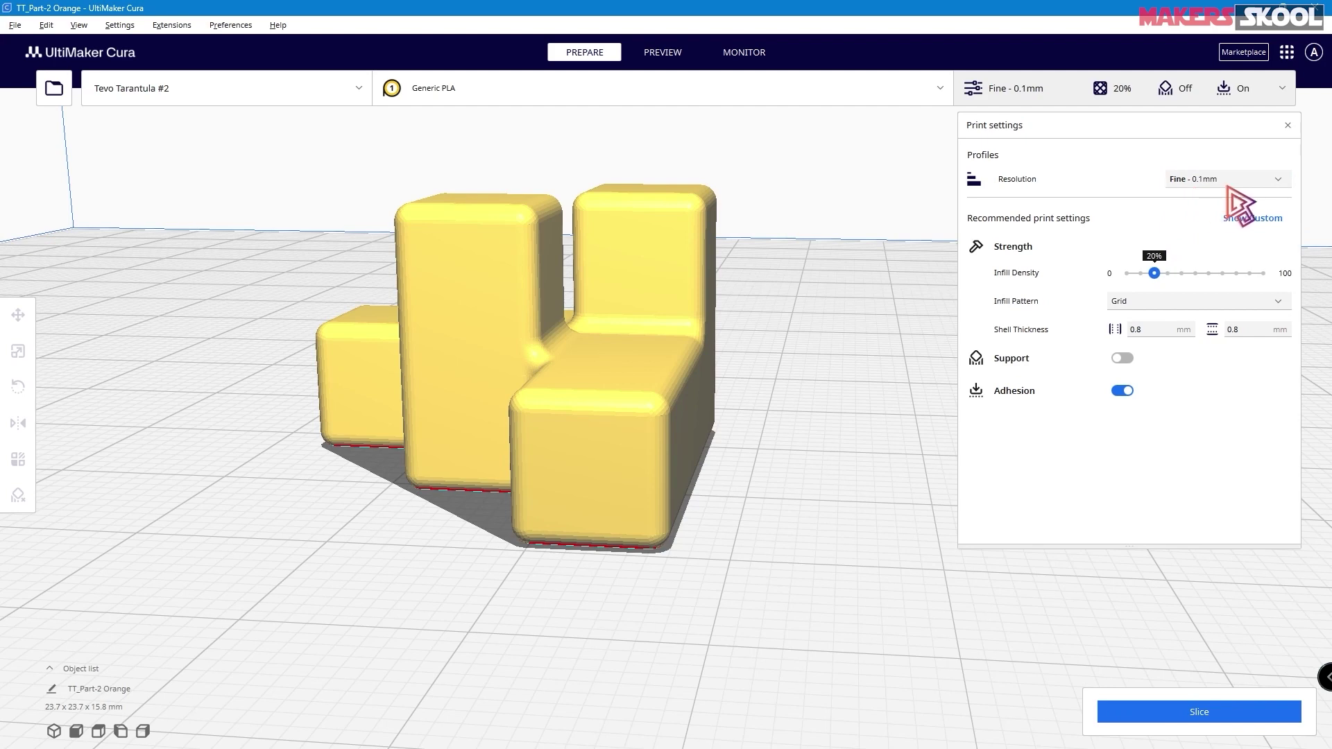
{"action": "left_click", "coordinate": [1227, 183]}
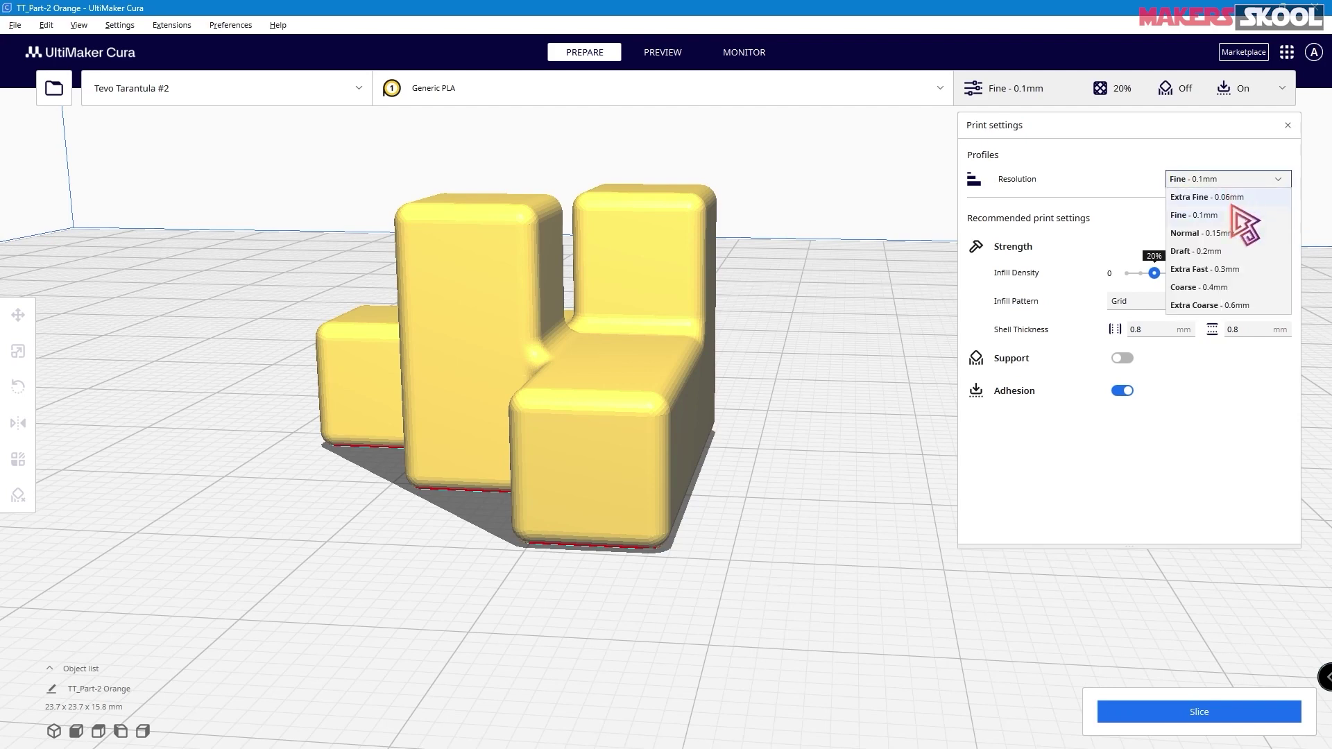
{"action": "left_click", "coordinate": [1224, 270]}
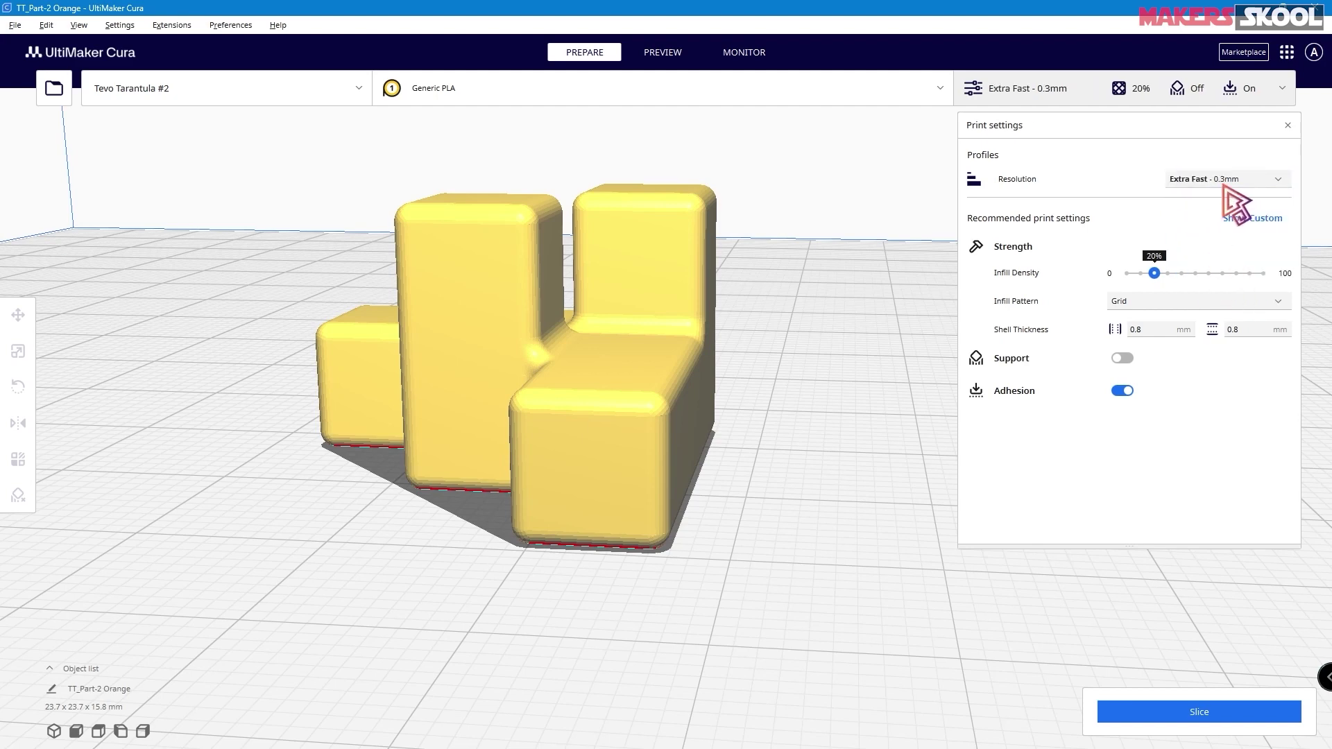
{"action": "left_click", "coordinate": [1223, 181]}
{"action": "left_click", "coordinate": [1215, 213]}
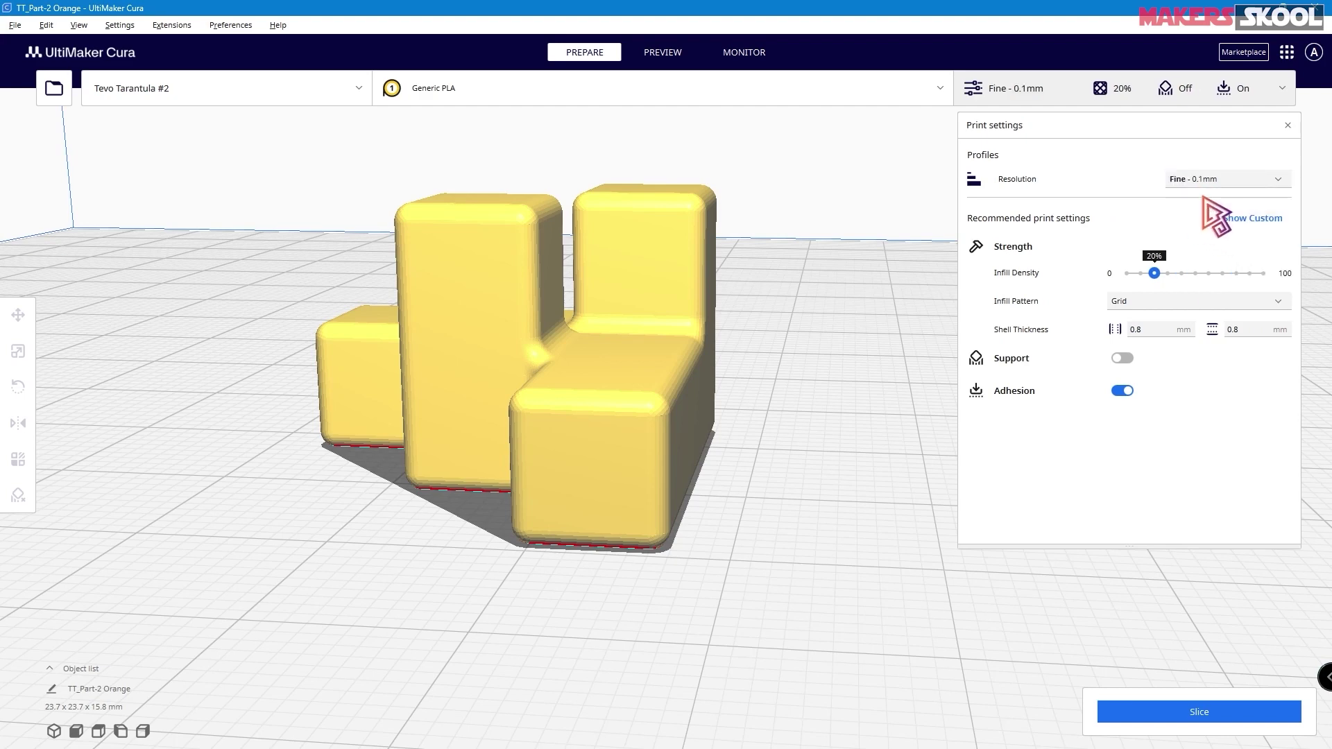
{"action": "left_click", "coordinate": [1205, 722]}
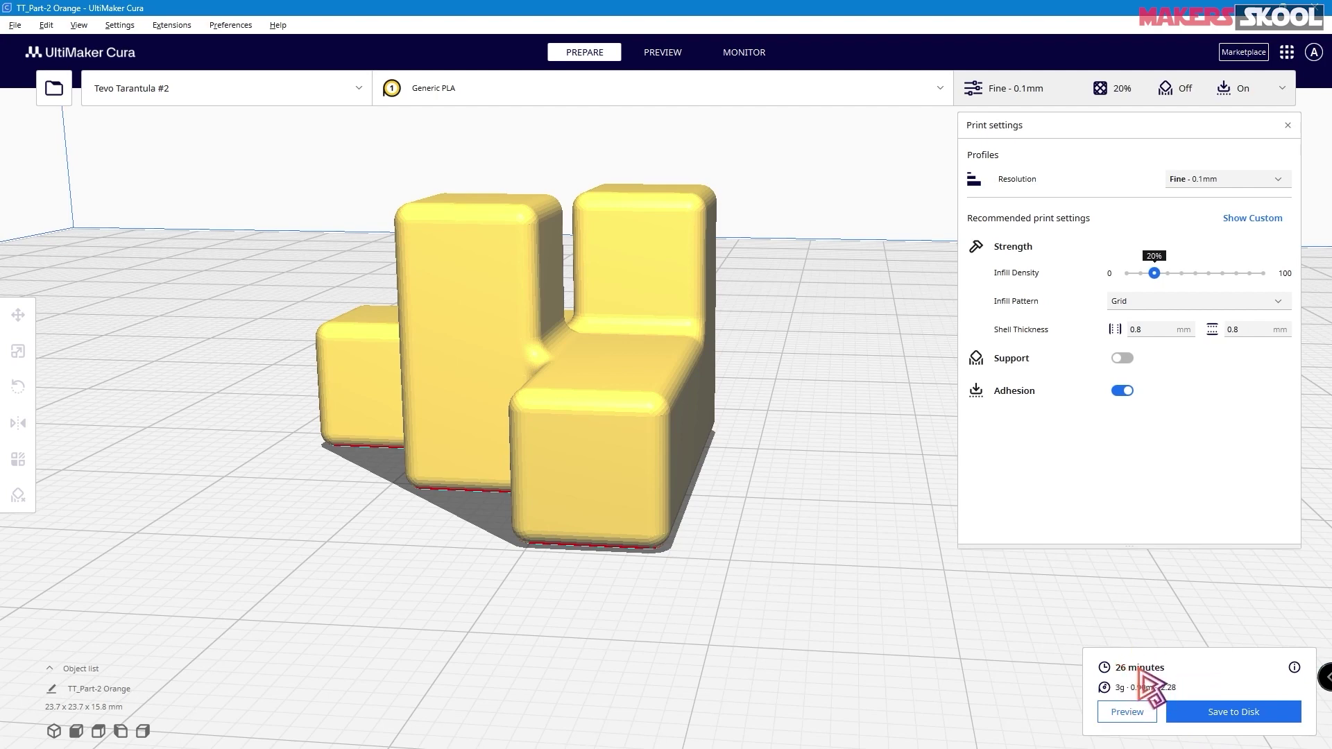
- Slice with Extra Fast 0.3mm for a 10-minute estimate, then reselect Draft 0.2mm
{"action": "left_click", "coordinate": [1234, 181]}
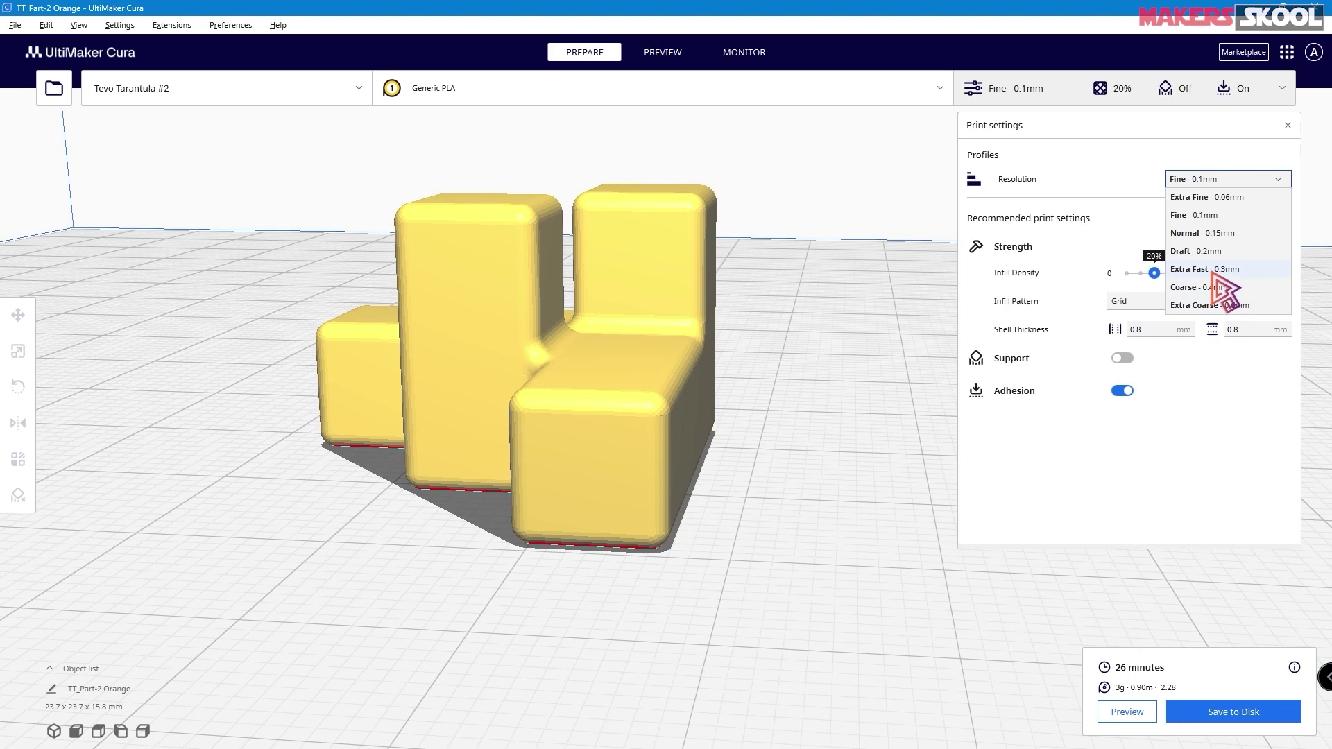
{"action": "left_click", "coordinate": [1221, 270]}
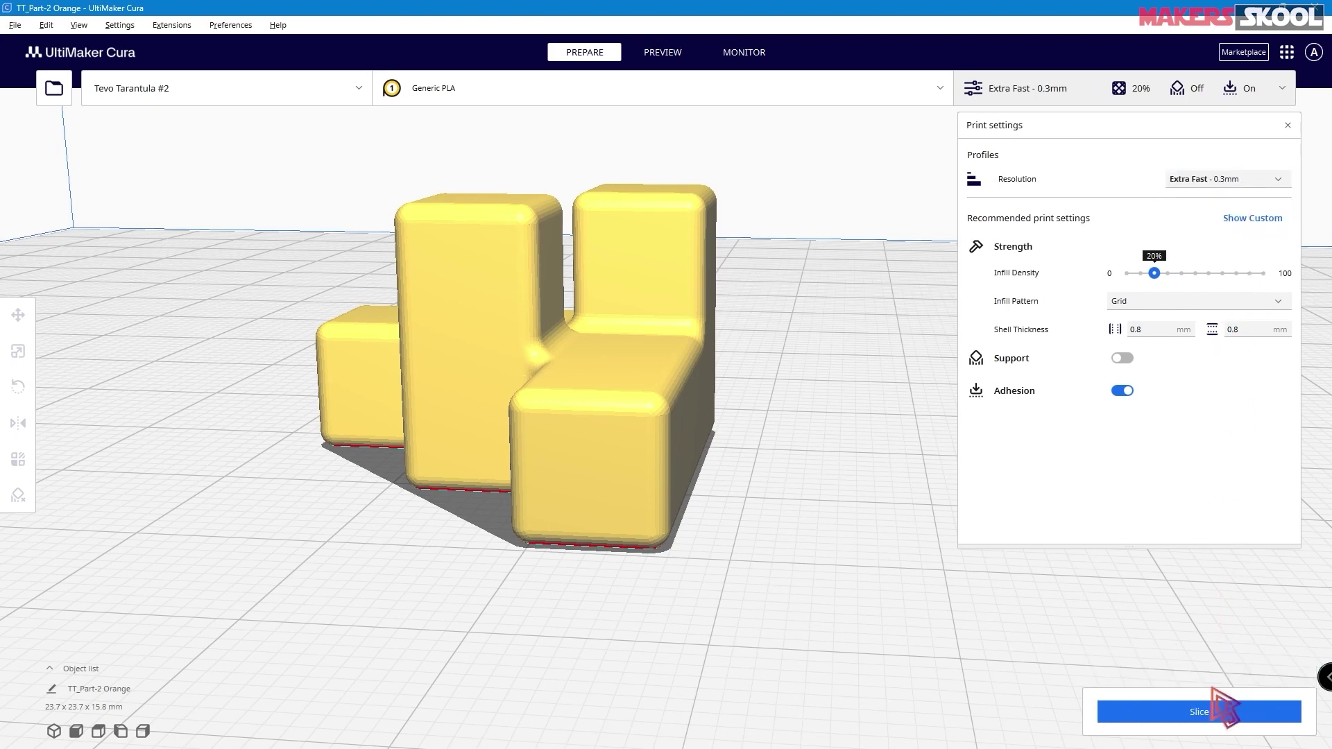
{"action": "left_click", "coordinate": [1214, 709]}
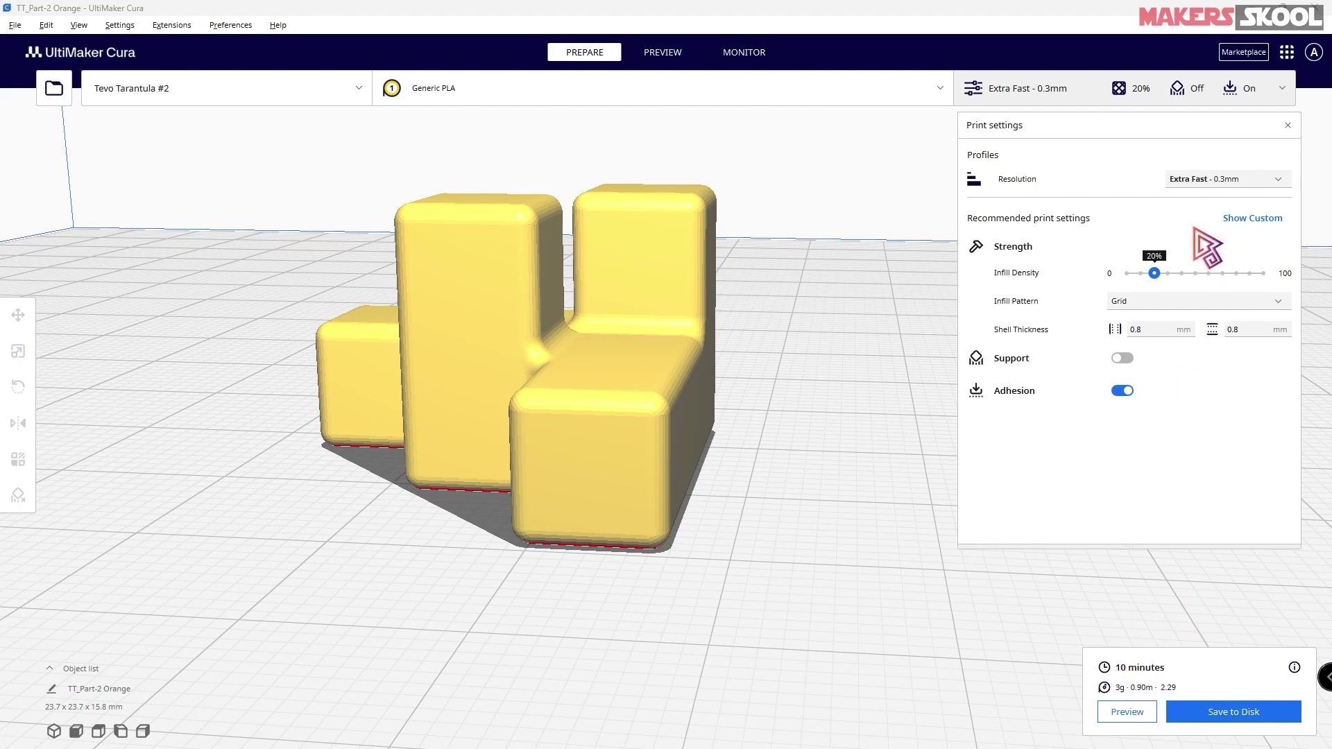
{"action": "left_click", "coordinate": [1275, 180]}
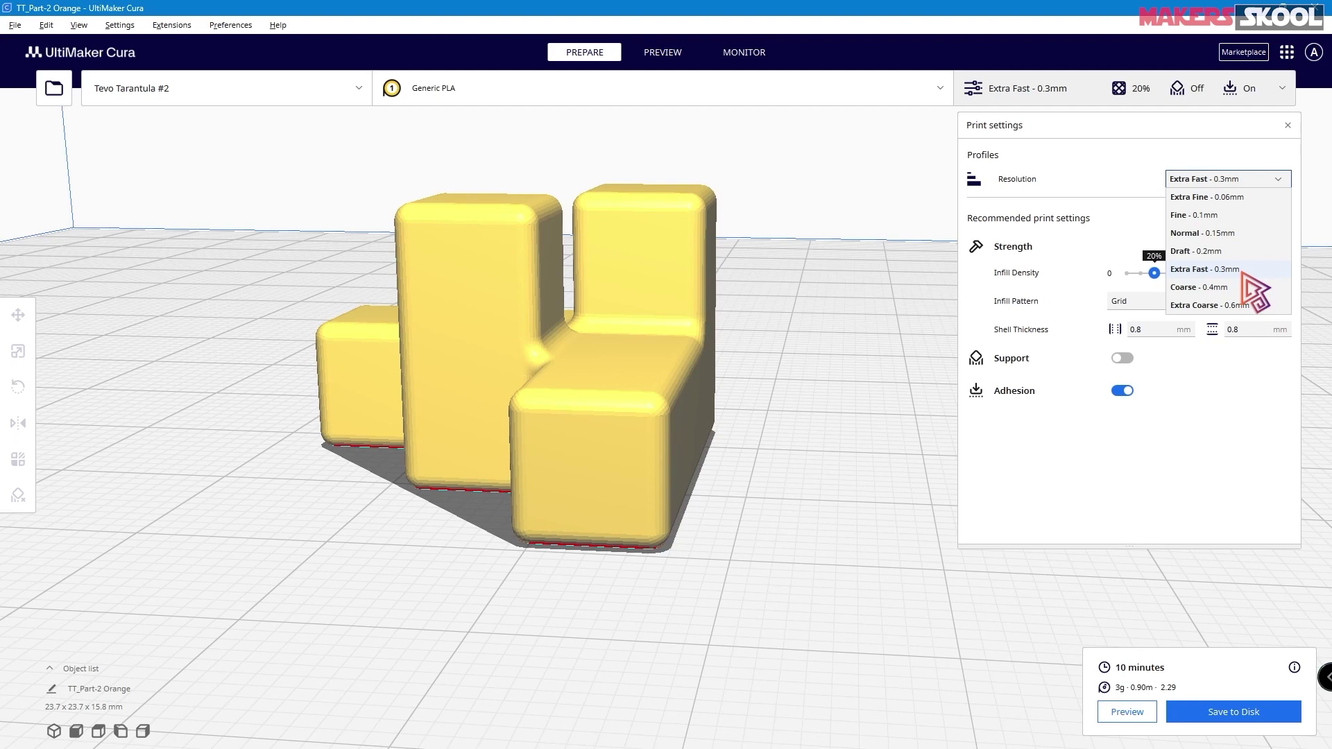
{"action": "left_click", "coordinate": [1214, 253]}
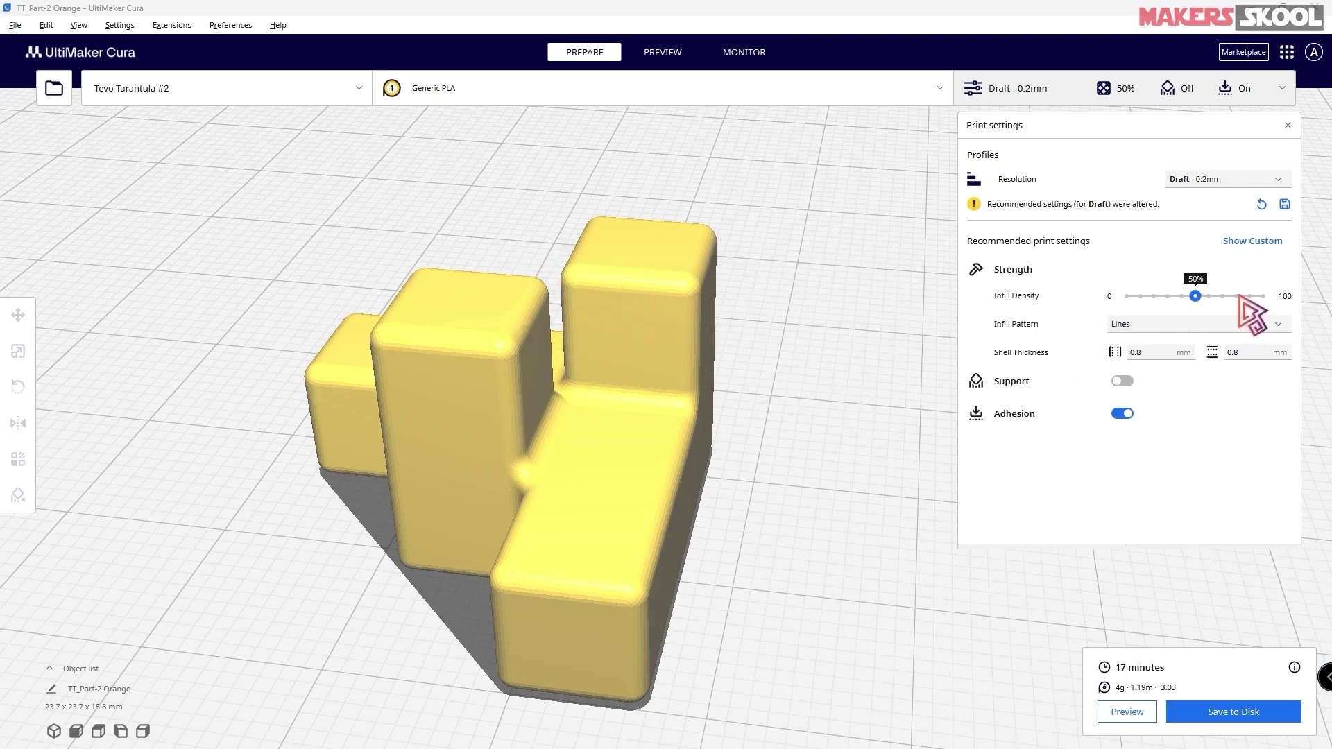
- Raise infill density from 50% to 100%, slice for a 30-minute estimate, and preview the layers
{"action": "left_click_drag", "start_coordinate": [1195, 297], "coordinate": [1294, 309]}
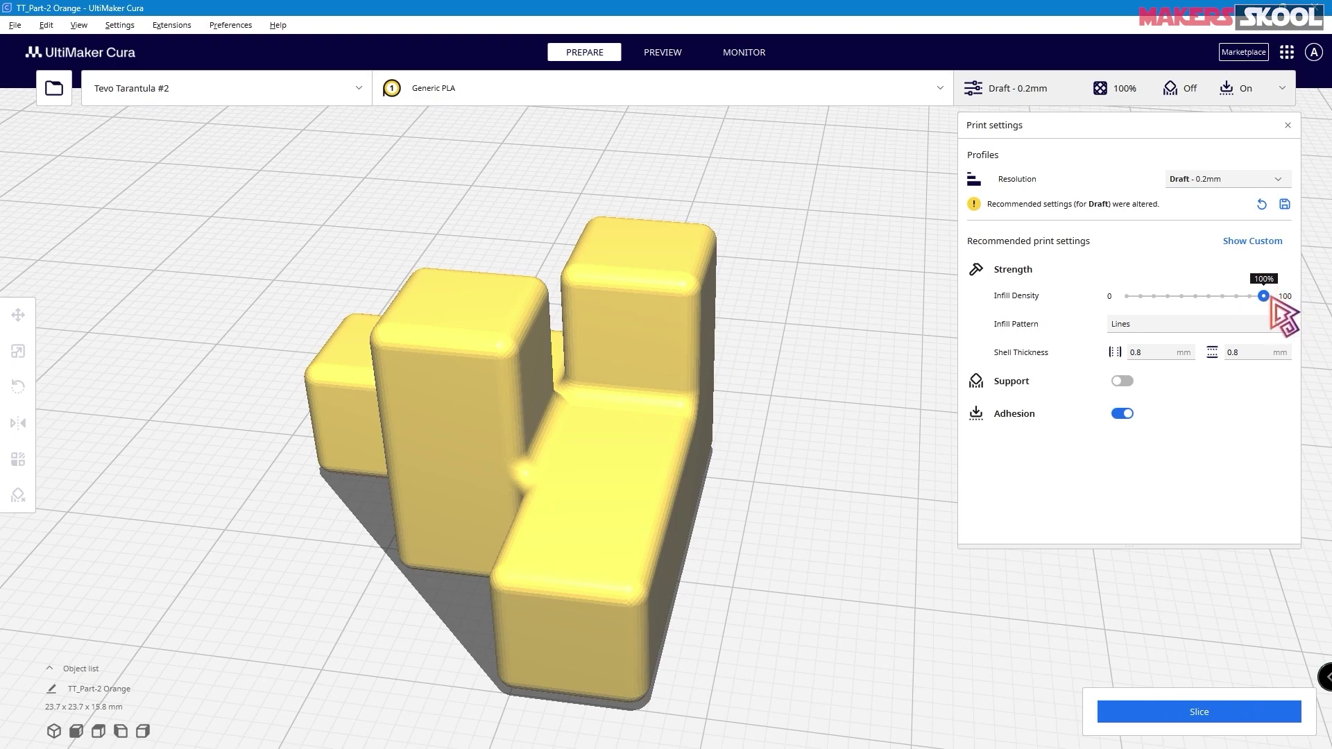
{"action": "left_click", "coordinate": [1207, 713]}
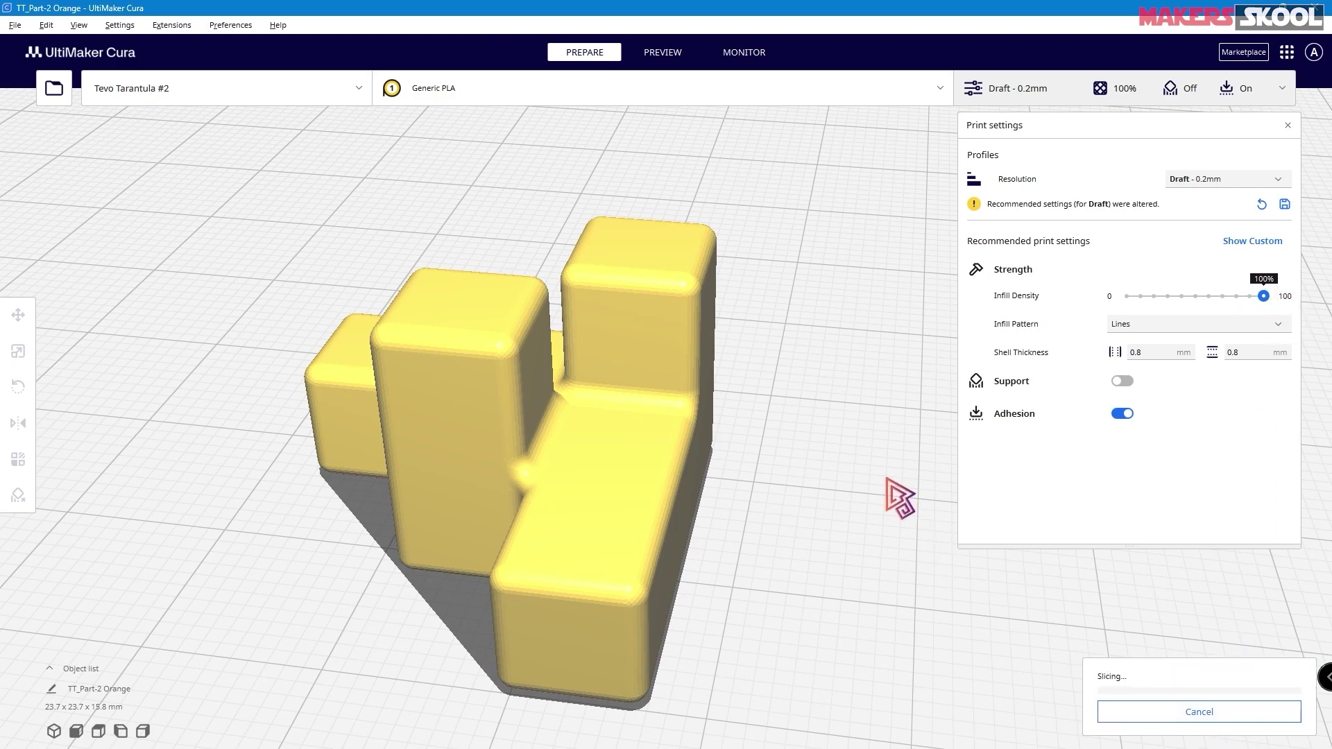
{"action": "left_click", "coordinate": [662, 52]}
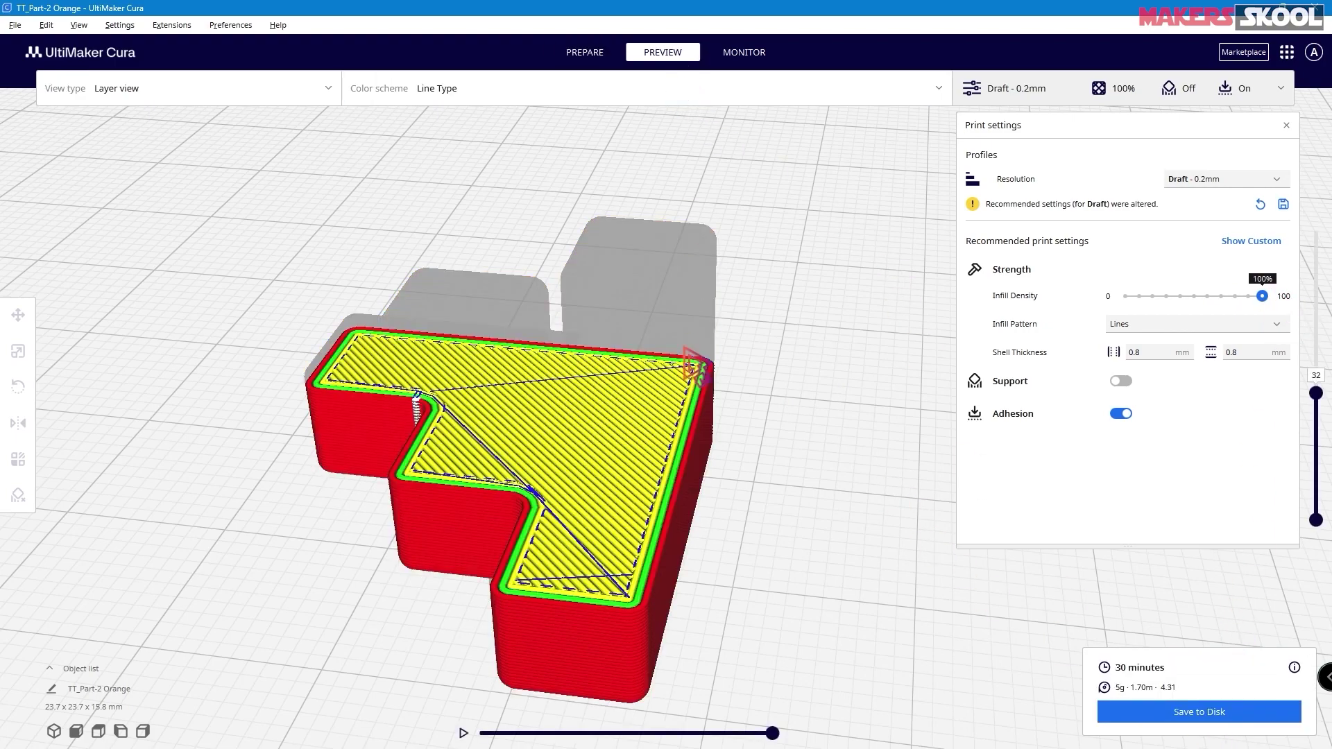
- Tilt, zoom and step down through the layers of the 100% infill preview
{"action": "scroll", "coordinate": [696, 368], "scroll_direction": "down", "scroll_amount": 3}
{"action": "scroll", "coordinate": [686, 352], "scroll_direction": "up", "scroll_amount": 1}
{"action": "mouse_move", "coordinate": [752, 397]}
{"action": "right_mouse_down", "text": "shift"}
{"action": "mouse_move", "coordinate": [747, 381]}
{"action": "mouse_move", "coordinate": [738, 410]}
{"action": "right_mouse_up", "text": "shift"}
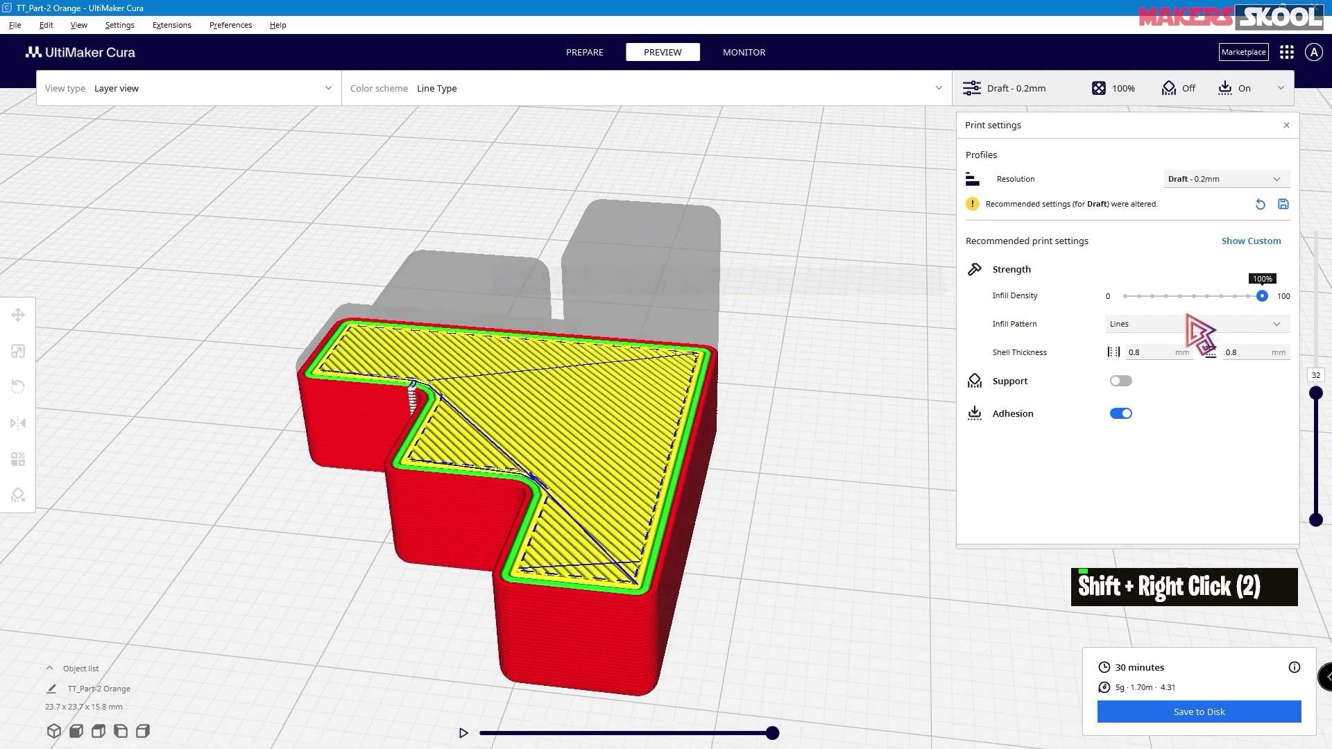
{"action": "left_click_drag", "start_coordinate": [1316, 393], "coordinate": [1316, 421]}
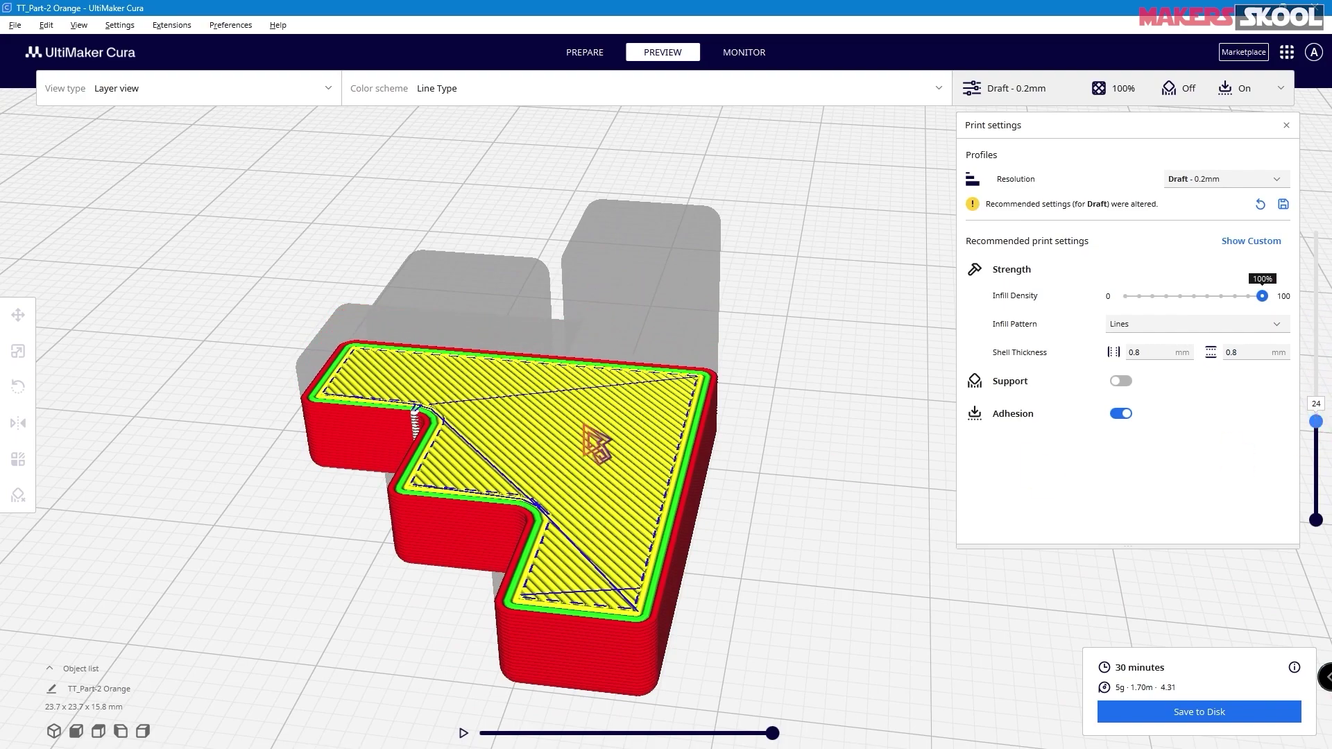
{"action": "scroll", "coordinate": [569, 456], "scroll_direction": "up", "scroll_amount": 2}
{"action": "right_click_drag", "start_coordinate": [575, 458], "coordinate": [537, 443]}
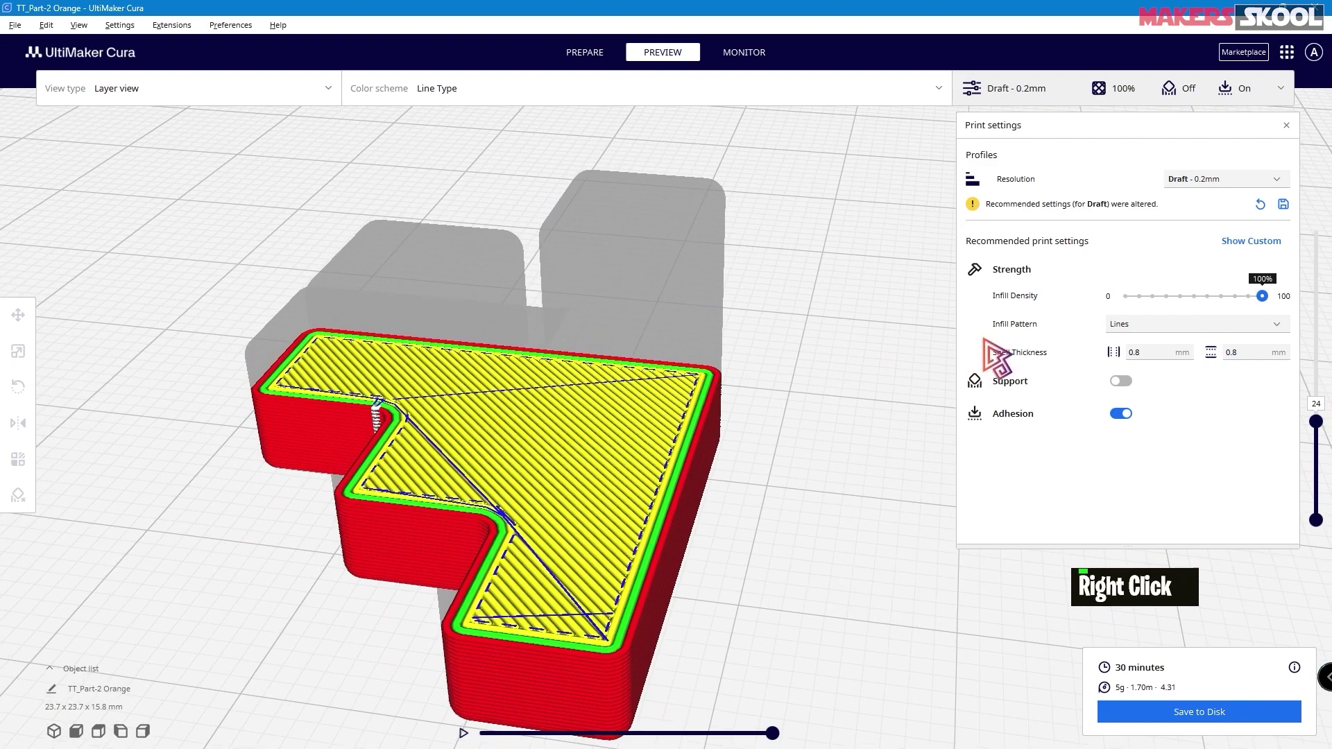
- Slice at 0% infill to inspect the hollow part, then set infill density to 50%
{"action": "left_click", "coordinate": [1126, 296]}
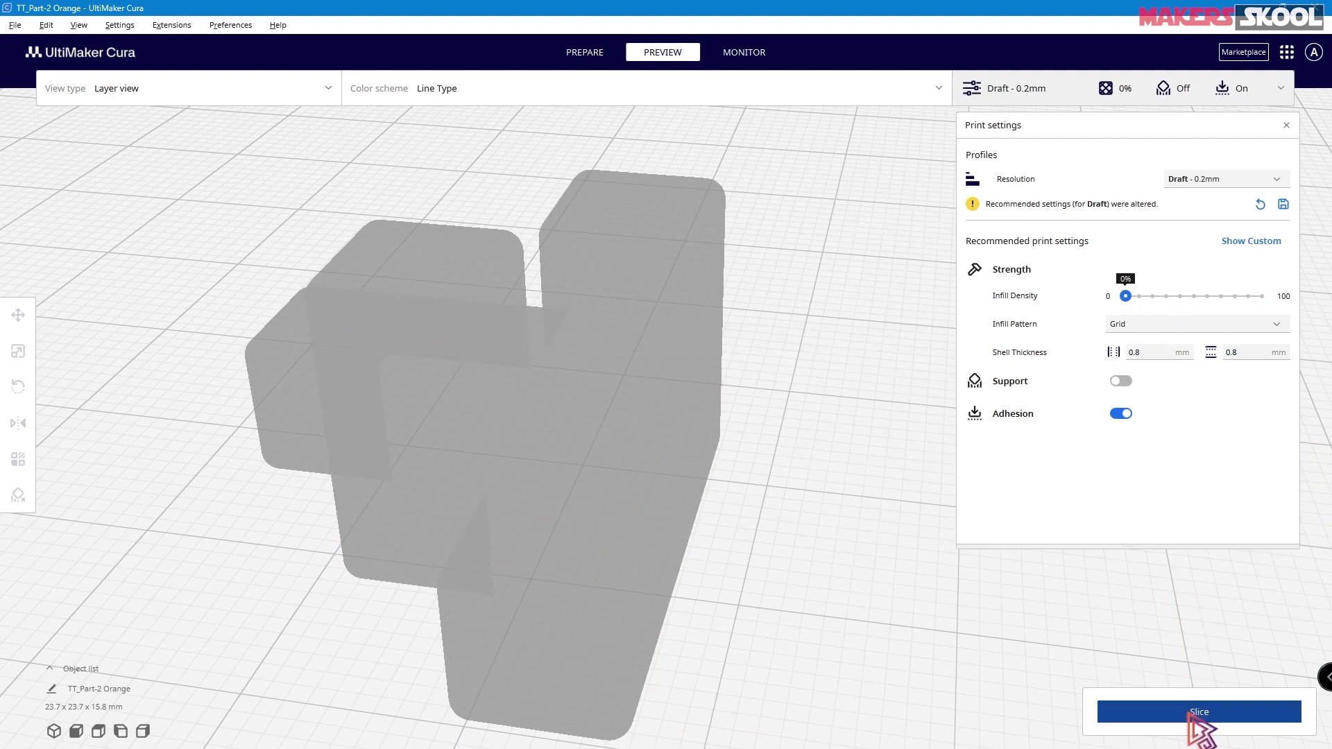
{"action": "left_click", "coordinate": [1191, 717]}
{"action": "mouse_move", "coordinate": [678, 515]}
{"action": "right_mouse_down"}
{"action": "mouse_move", "coordinate": [677, 467]}
{"action": "mouse_move", "coordinate": [694, 512]}
{"action": "right_mouse_up"}
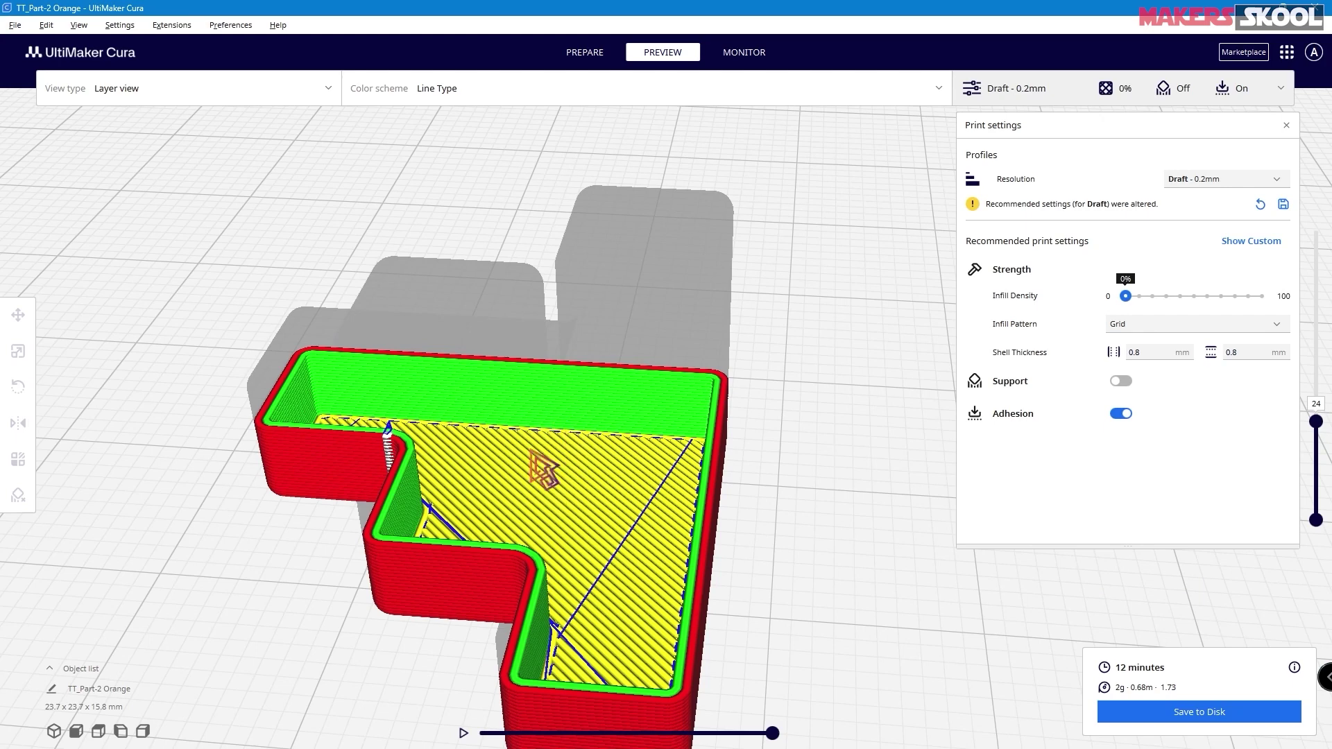
{"action": "left_click_drag", "start_coordinate": [1126, 297], "coordinate": [1193, 300]}
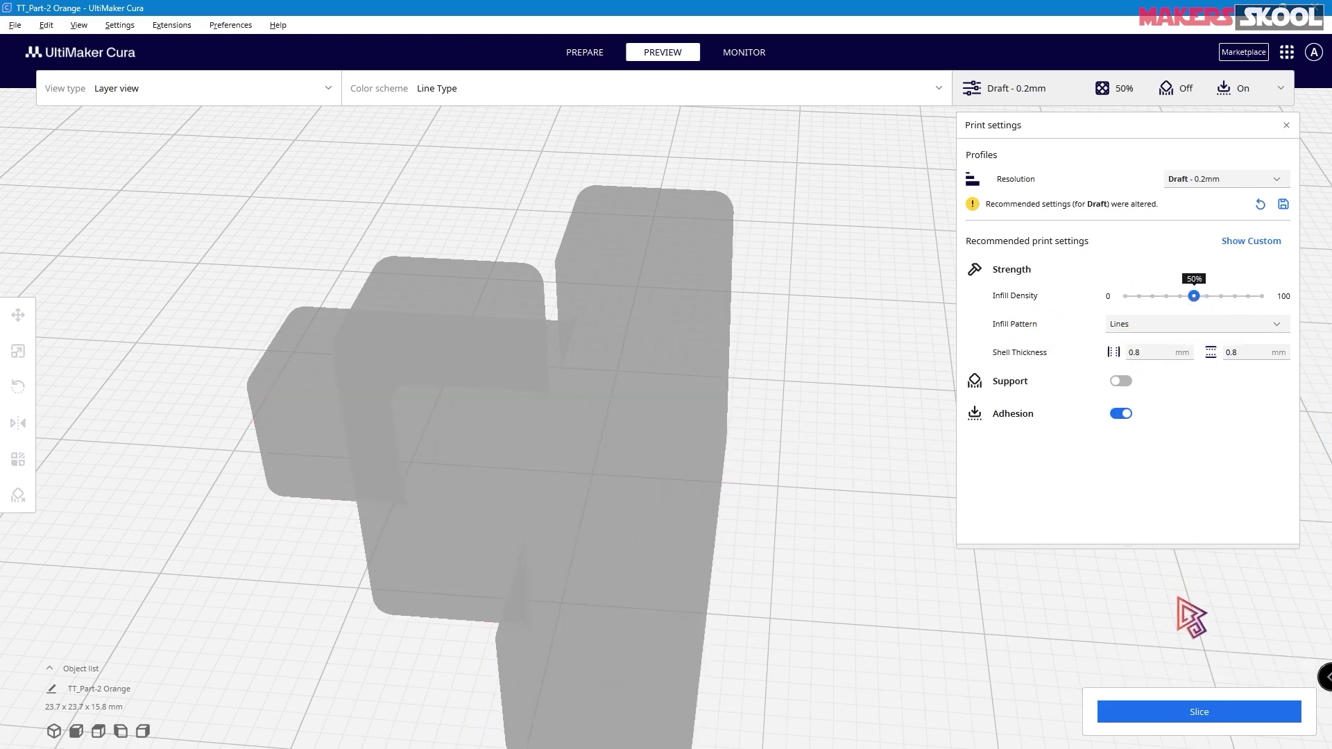
- Slice the part at 50% infill and orbit around the sliced preview
{"action": "left_click", "coordinate": [1199, 712]}
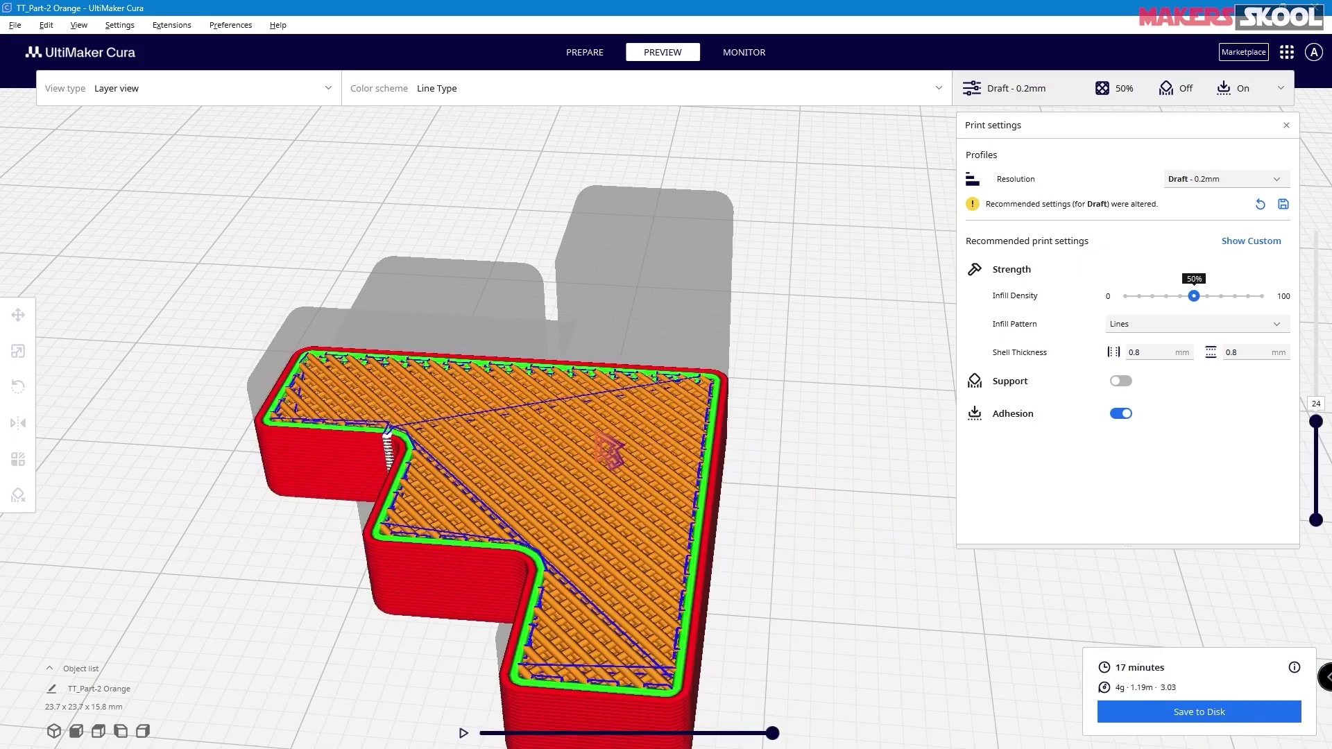
{"action": "scroll", "coordinate": [609, 450], "scroll_direction": "down", "scroll_amount": 3}
{"action": "scroll", "coordinate": [610, 447], "scroll_direction": "up", "scroll_amount": 8}
{"action": "right_click_drag", "start_coordinate": [624, 529], "coordinate": [461, 535]}
{"action": "scroll", "coordinate": [214, 437], "scroll_direction": "down", "scroll_amount": 3}
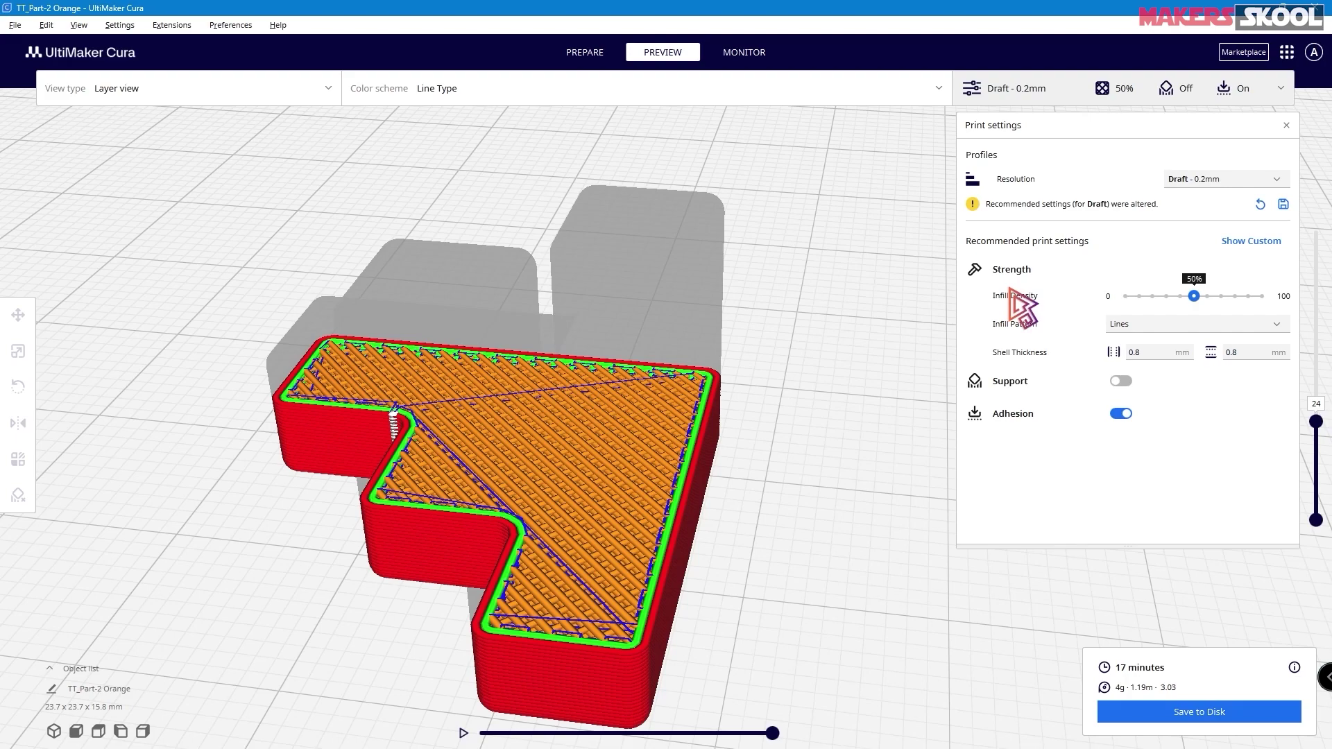
- Re-slice at 0% infill, then at 100% infill, viewing the 100% slice from a lower angle
{"action": "left_click_drag", "start_coordinate": [1194, 297], "coordinate": [1126, 296]}
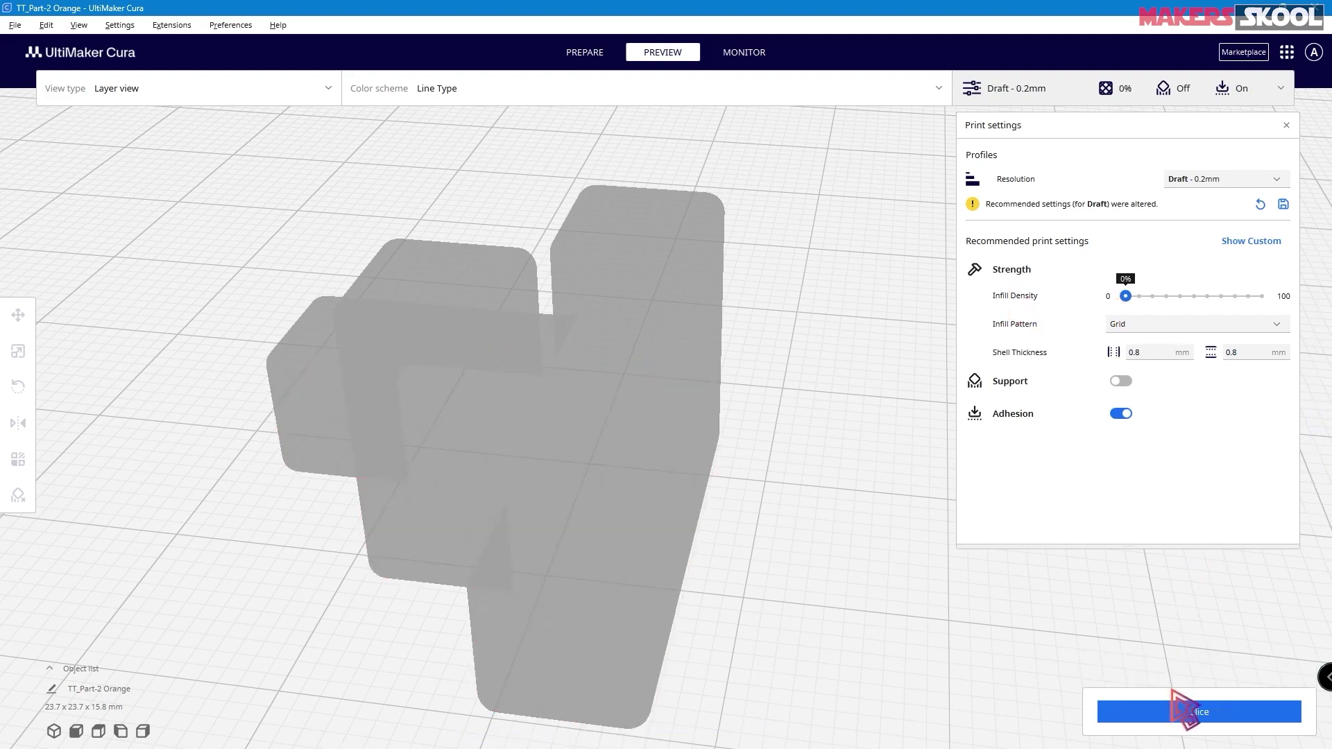
{"action": "left_click", "coordinate": [1173, 711]}
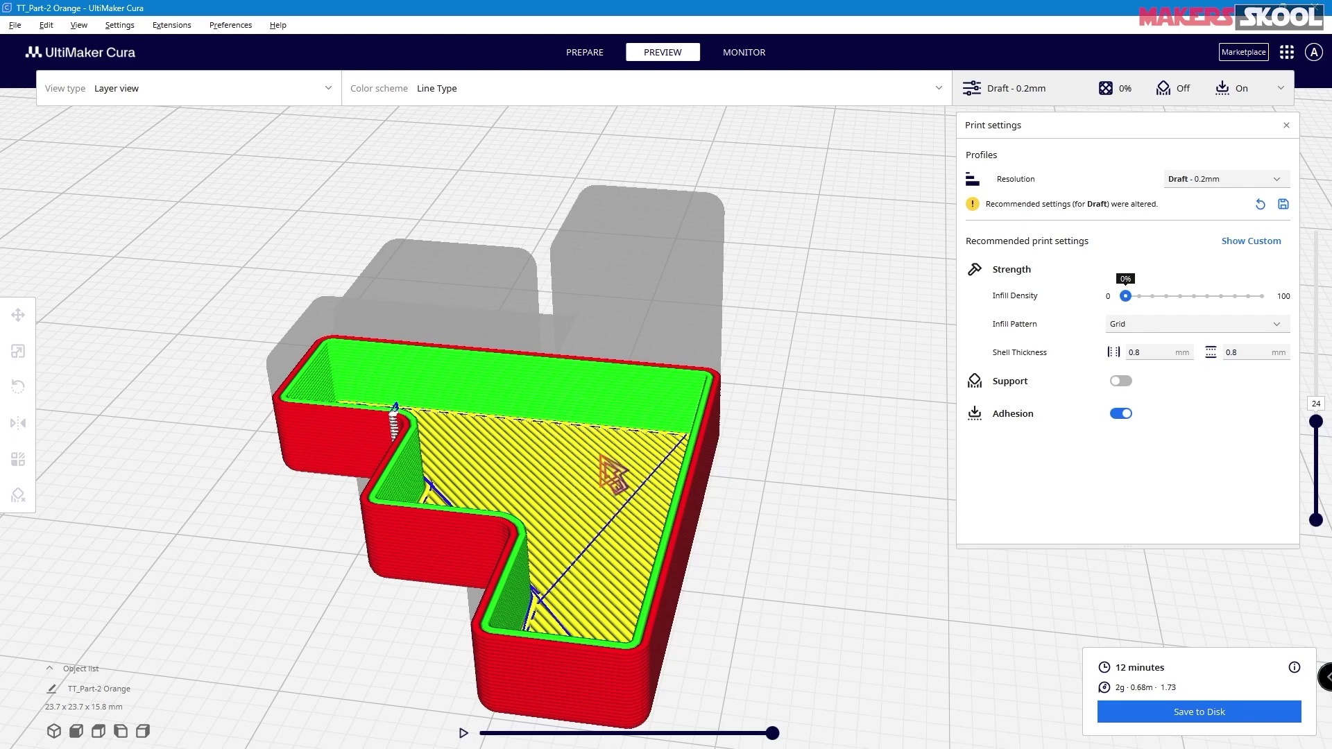
{"action": "left_click_drag", "start_coordinate": [1125, 295], "coordinate": [1290, 297]}
{"action": "left_click", "coordinate": [1182, 709]}
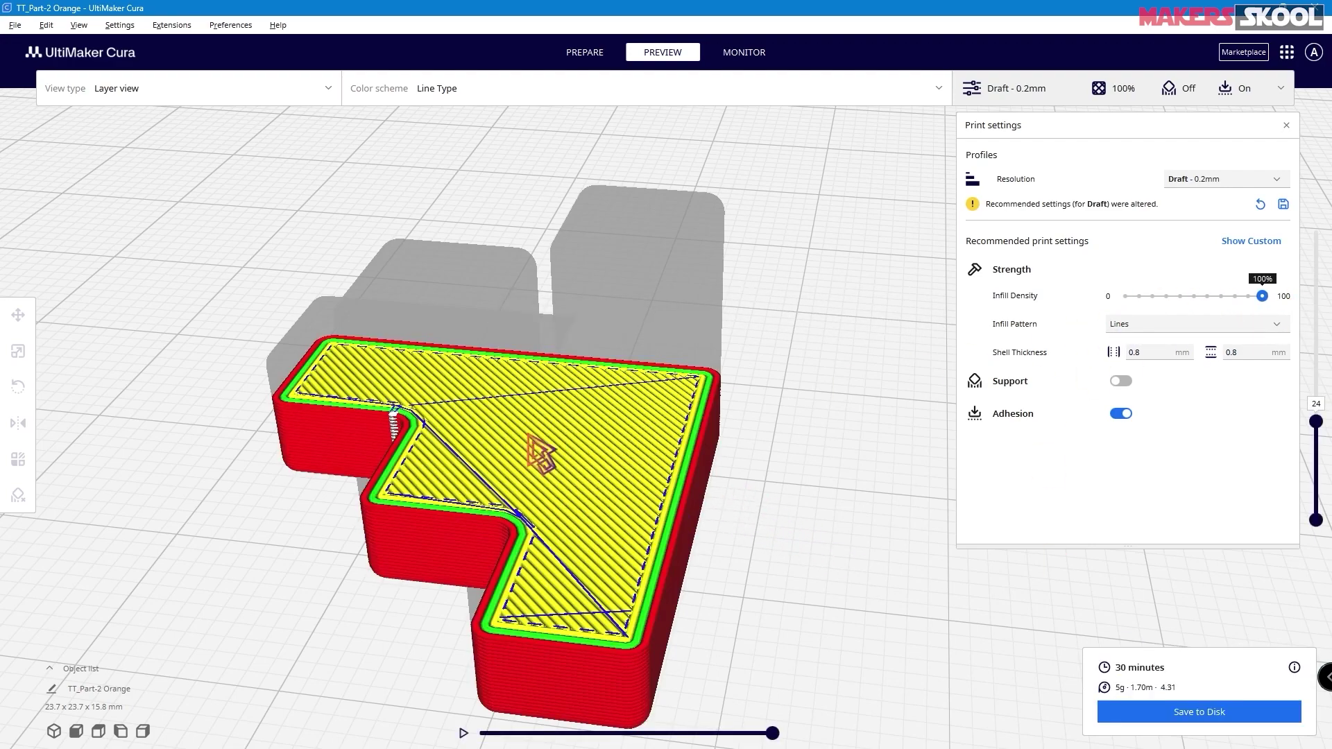
{"action": "scroll", "coordinate": [539, 458], "scroll_direction": "up", "scroll_amount": 2}
{"action": "scroll", "coordinate": [538, 455], "scroll_direction": "down", "scroll_amount": 2}
{"action": "mouse_move", "coordinate": [538, 455]}
{"action": "right_mouse_down"}
{"action": "mouse_move", "coordinate": [531, 424]}
{"action": "mouse_move", "coordinate": [527, 444]}
{"action": "right_mouse_up"}
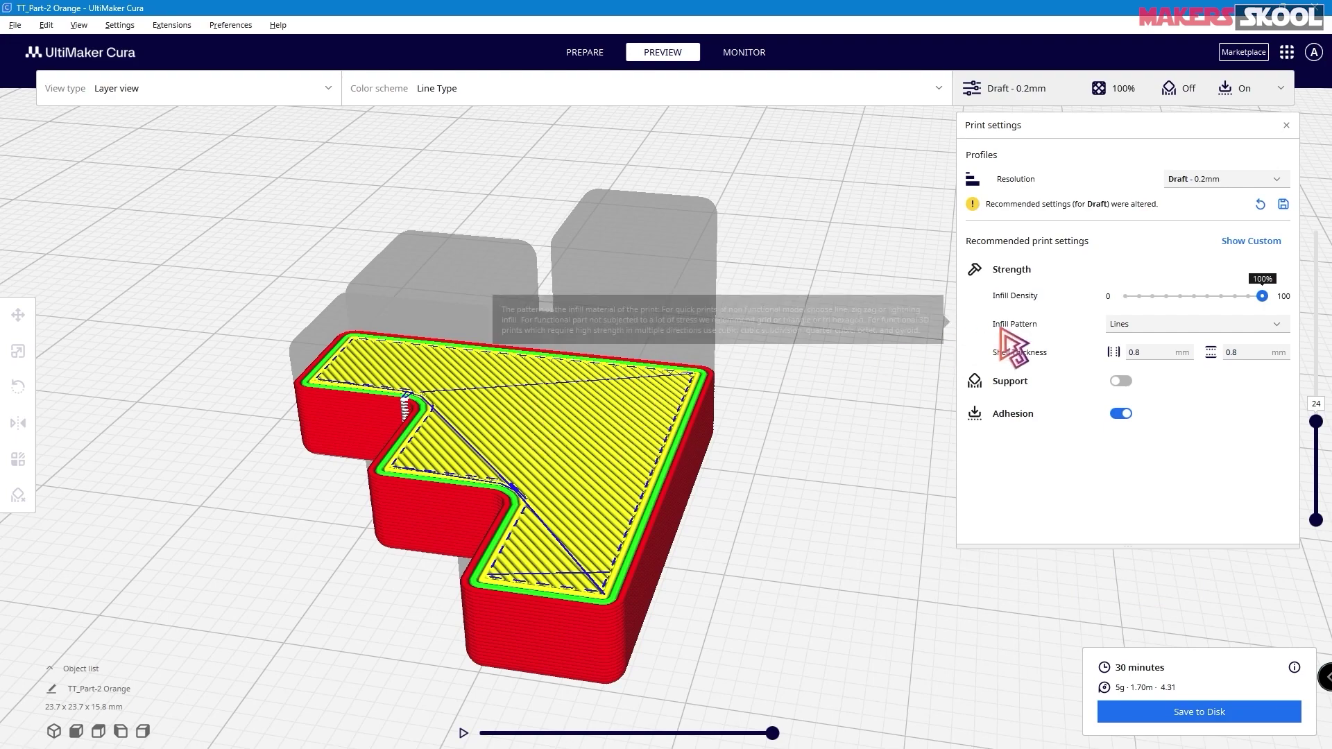
- Re-slice at 50% infill, then lower the infill density to 20%
{"action": "left_click", "coordinate": [1140, 297]}
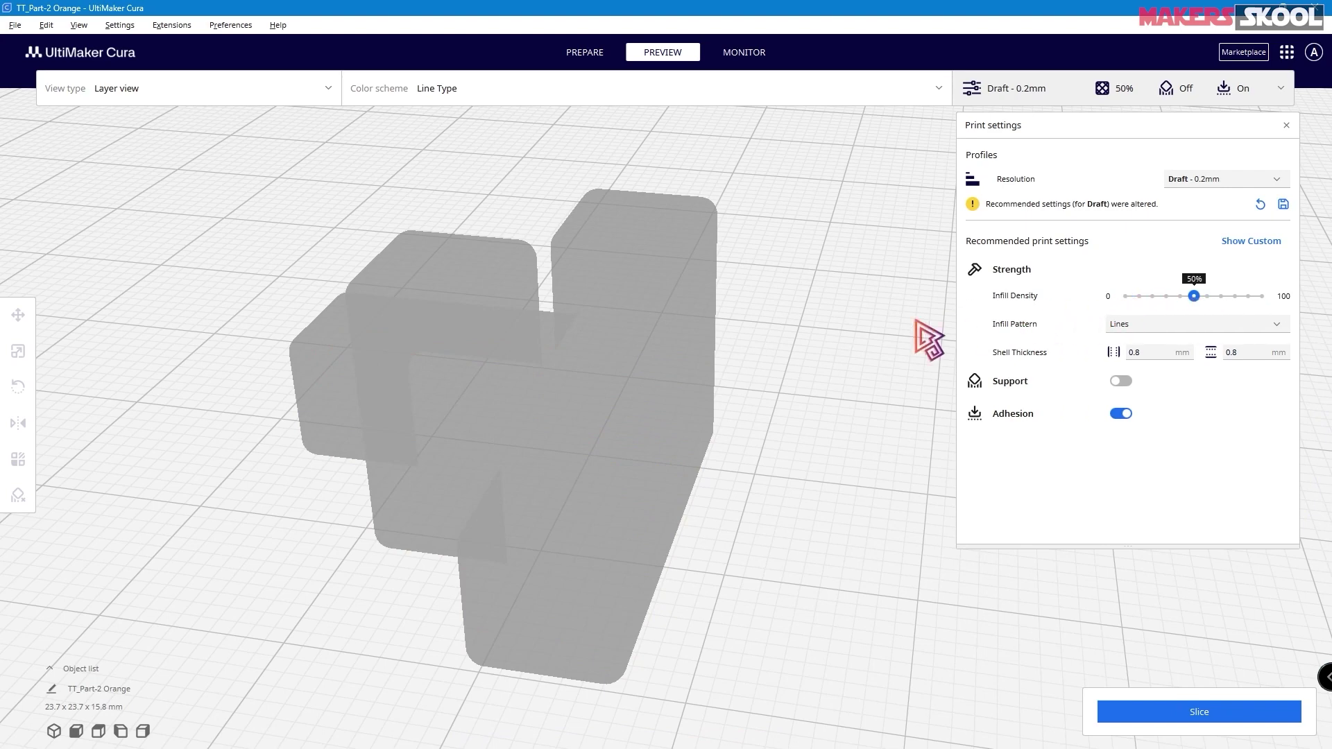
{"action": "left_click", "coordinate": [1228, 711]}
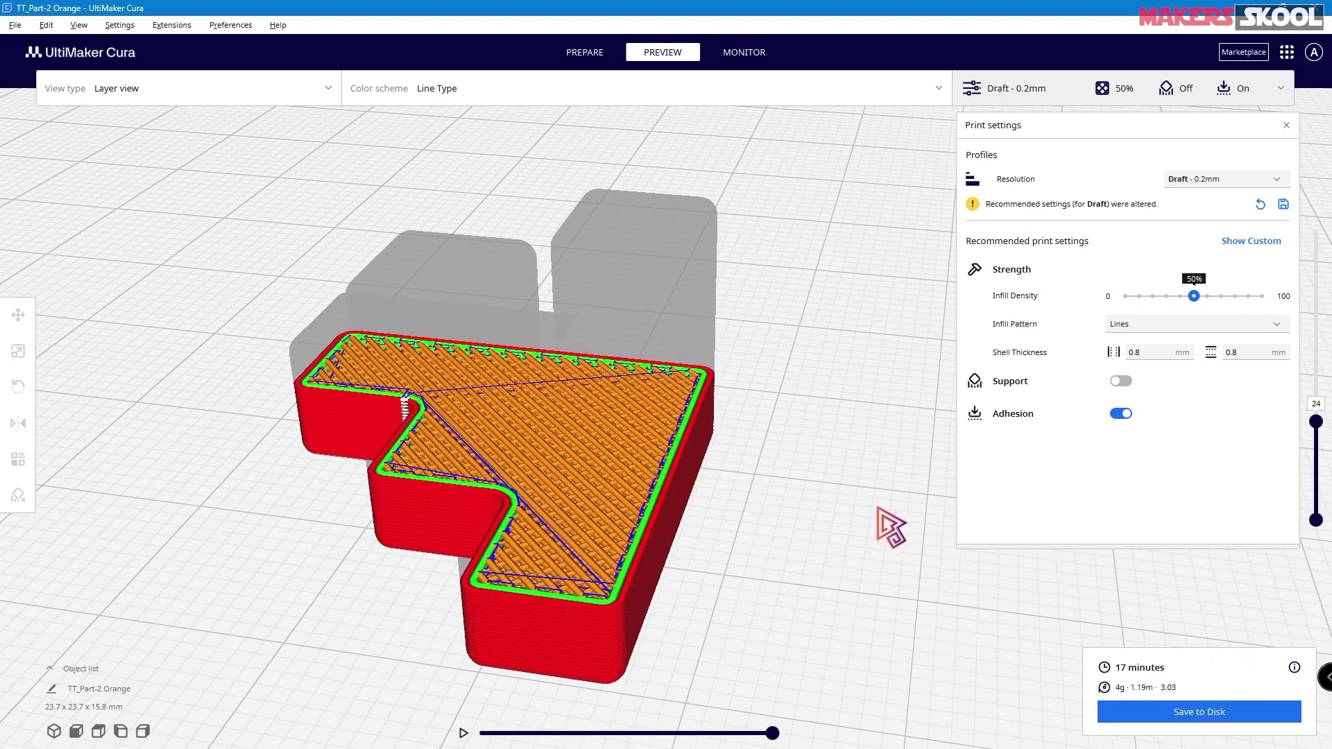
{"action": "left_click", "coordinate": [1153, 297]}
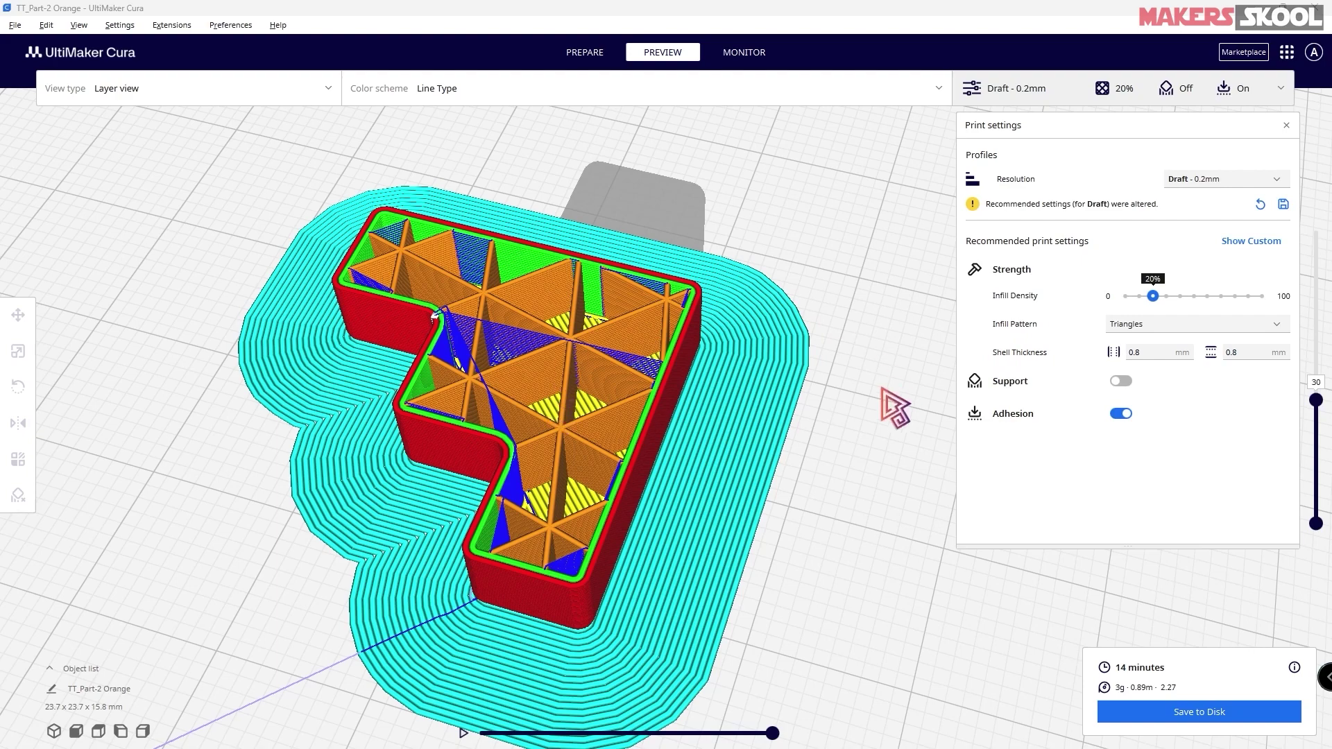
- Switch the infill pattern from Triangles to Lines, re-slice, and inspect the Lines infill
{"action": "left_click", "coordinate": [1157, 326]}
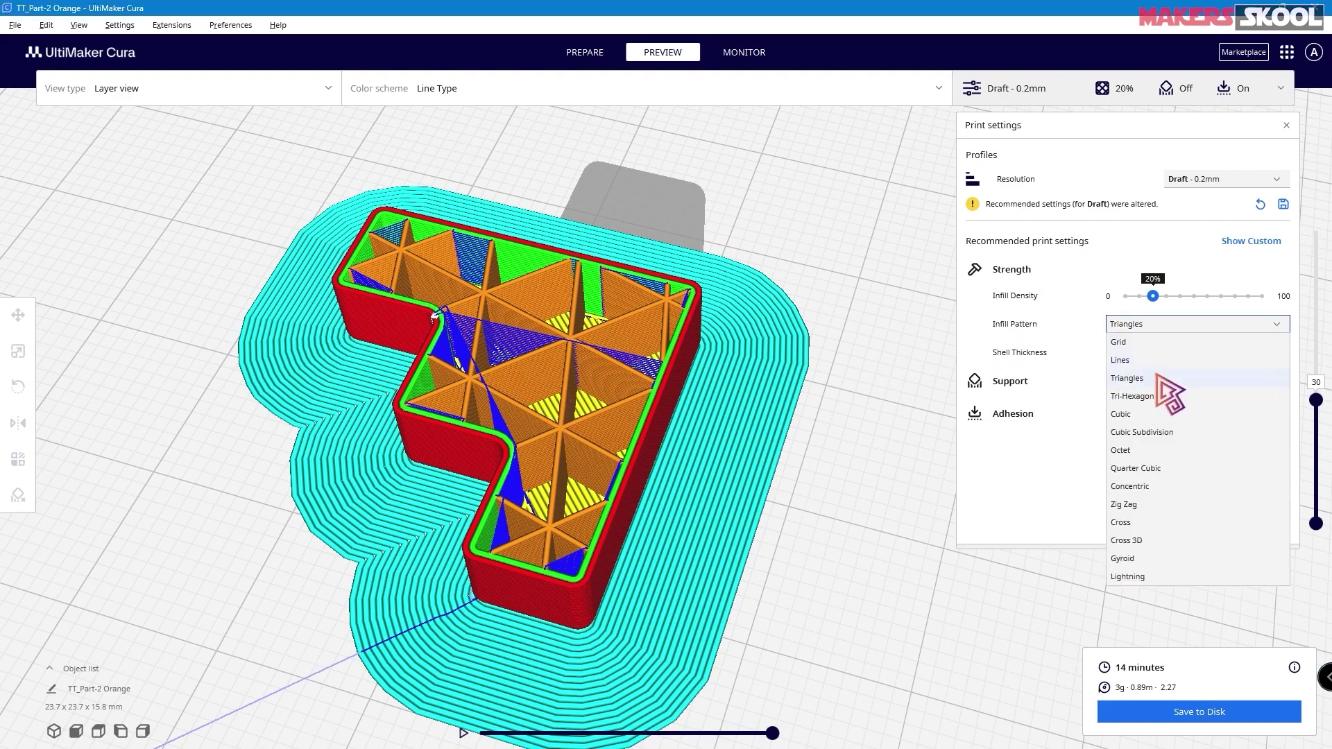
{"action": "left_click", "coordinate": [1152, 379]}
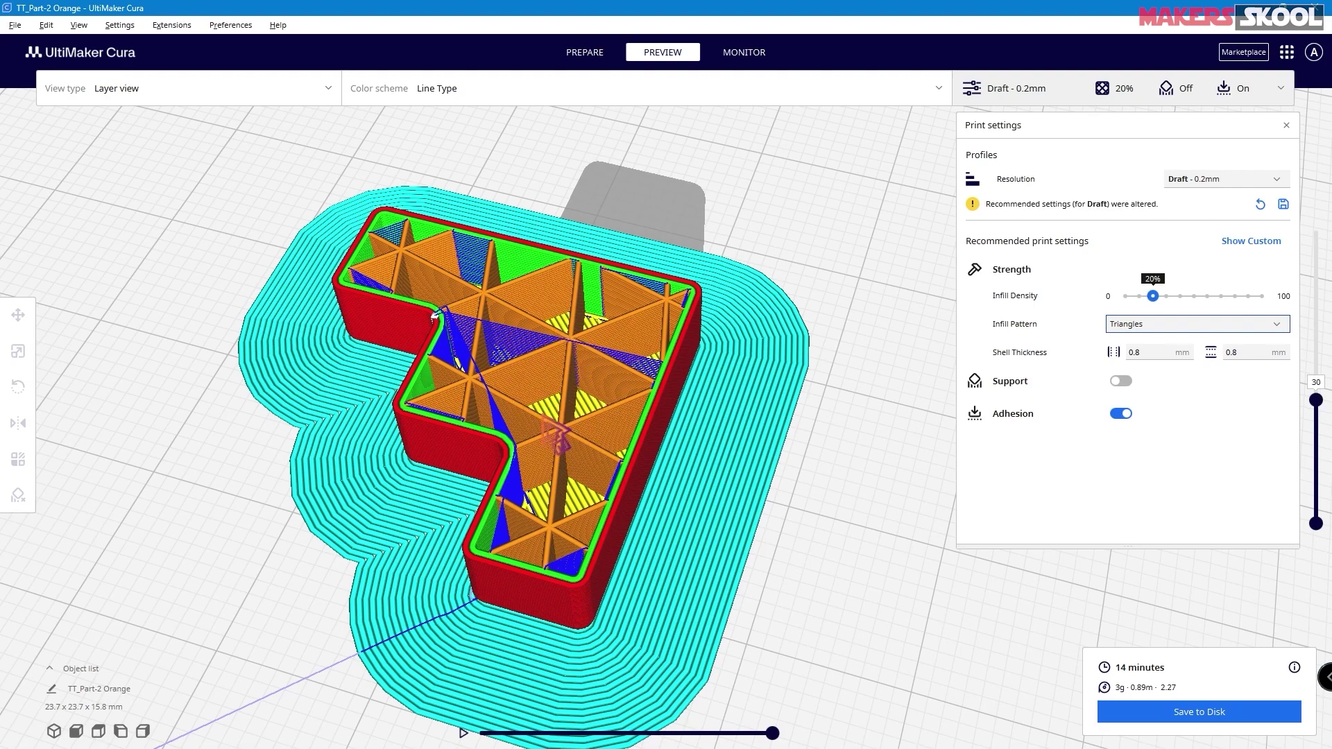
{"action": "left_click", "coordinate": [1138, 324]}
{"action": "left_click", "coordinate": [1120, 360]}
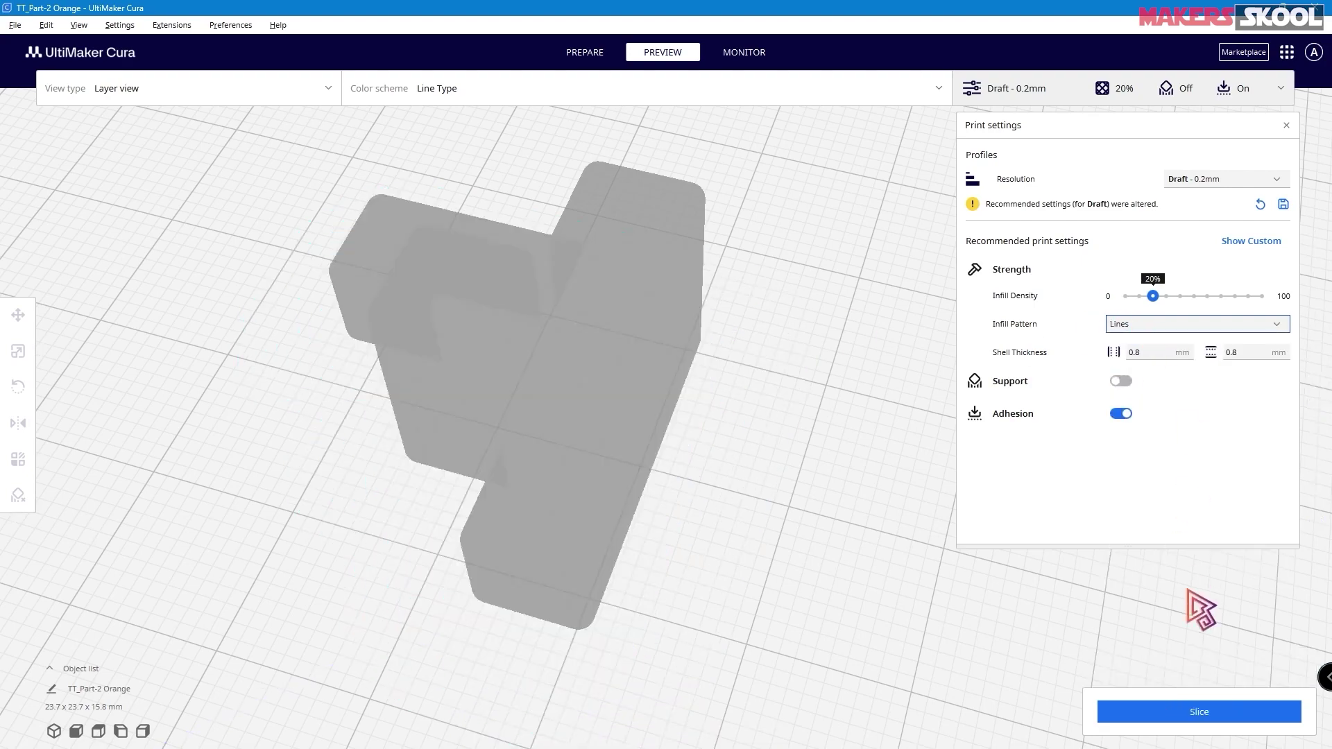
{"action": "left_click", "coordinate": [1218, 715]}
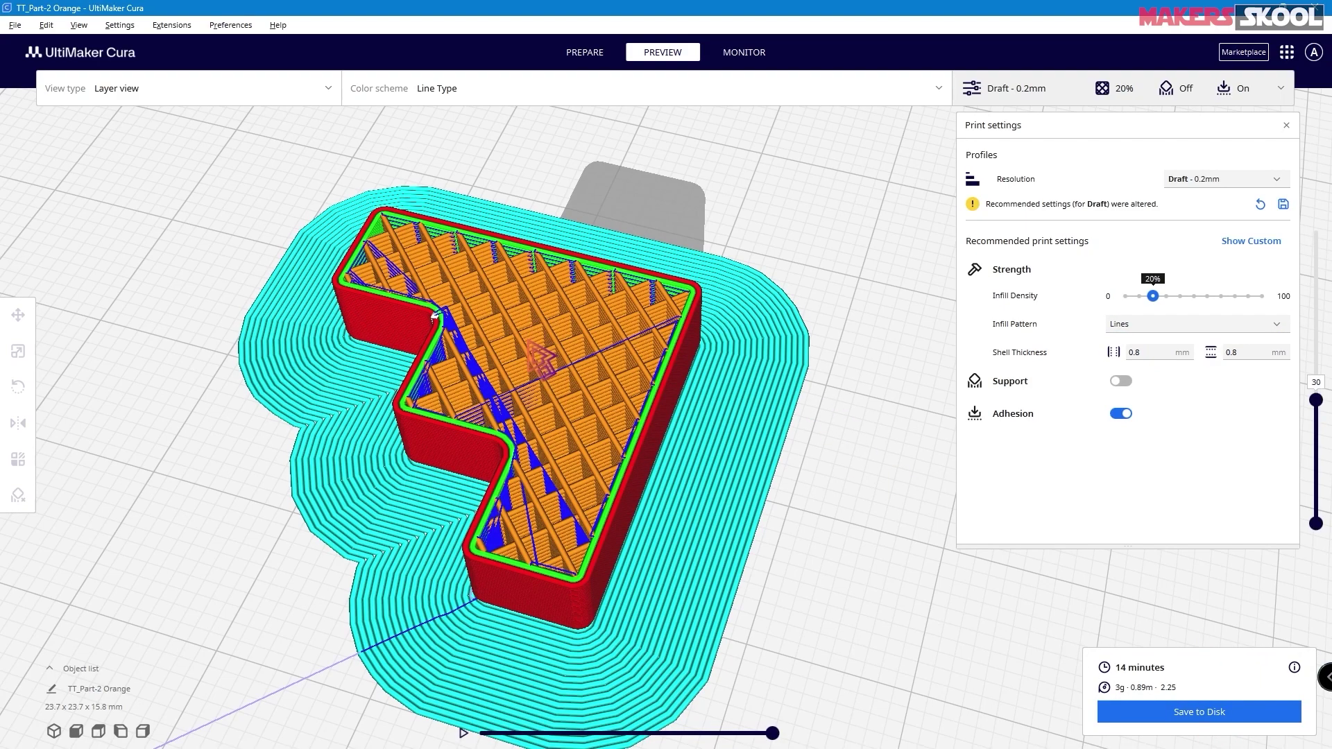
{"action": "scroll", "coordinate": [433, 316], "scroll_direction": "down", "scroll_amount": 3}
{"action": "right_click_drag", "start_coordinate": [432, 316], "coordinate": [431, 361]}
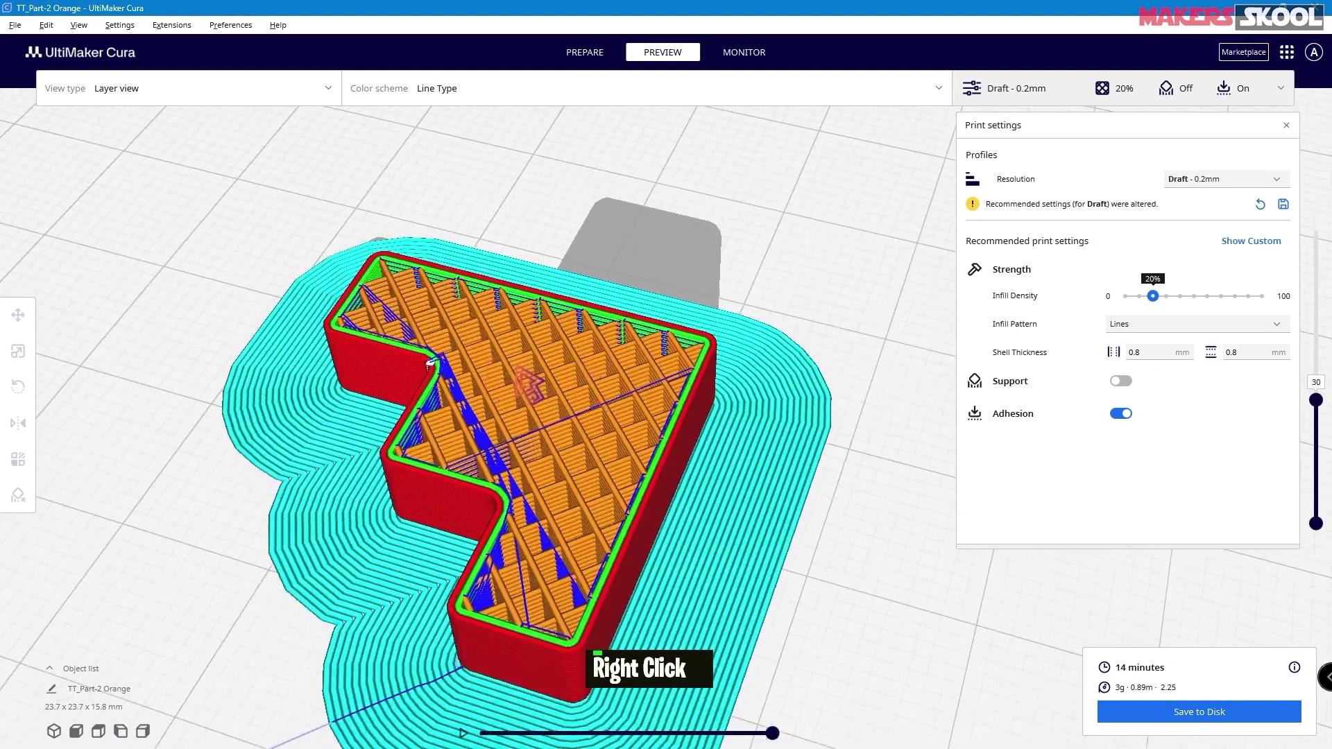
- Browse the infill pattern list again, keeping Lines selected
{"action": "left_click", "coordinate": [1176, 325]}
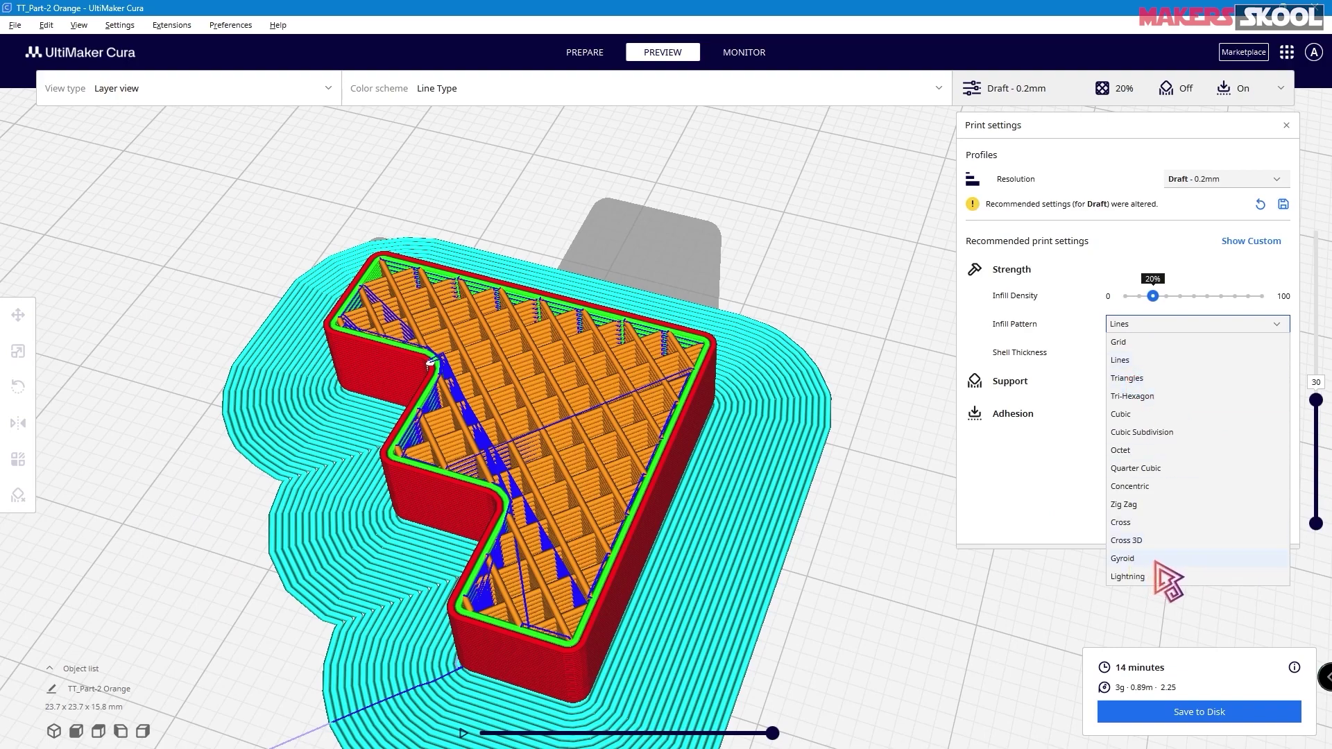
{"action": "left_click", "coordinate": [1010, 472]}
{"action": "mouse_move", "coordinate": [1023, 332]}
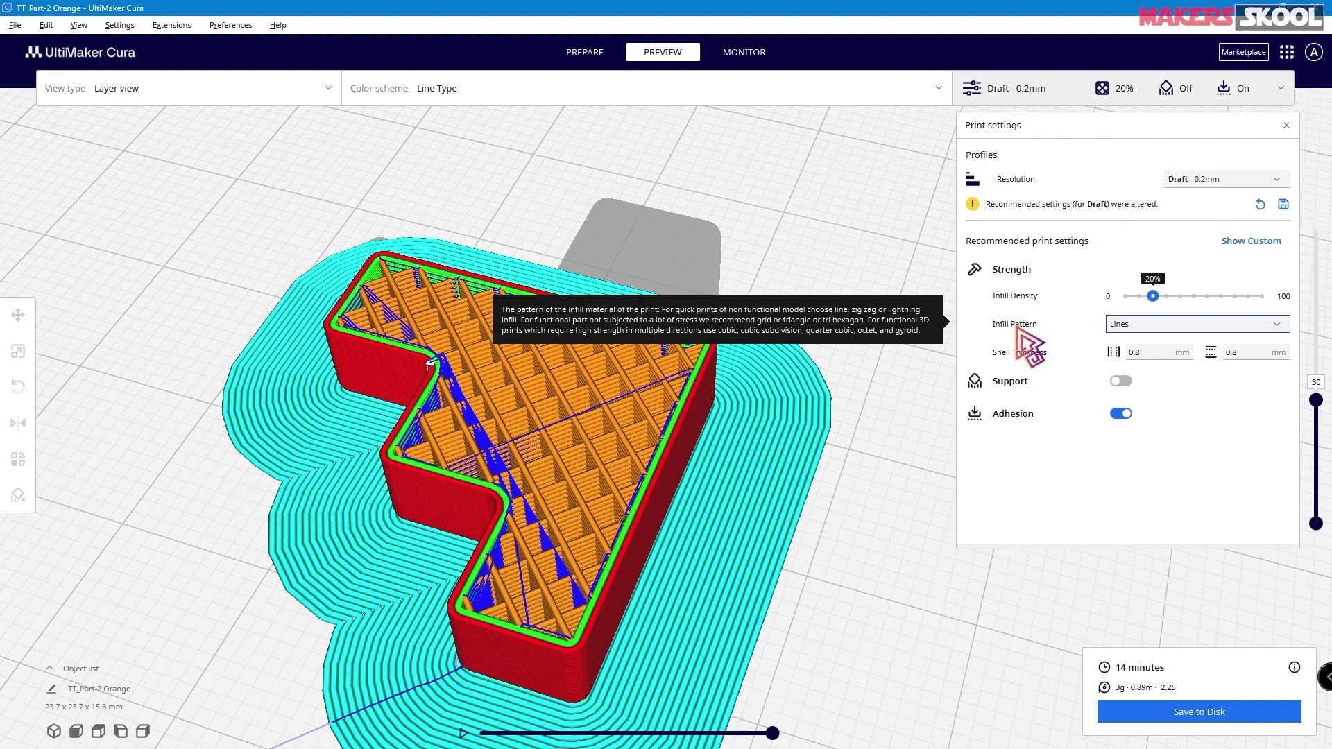
{"action": "left_click", "coordinate": [1158, 328]}
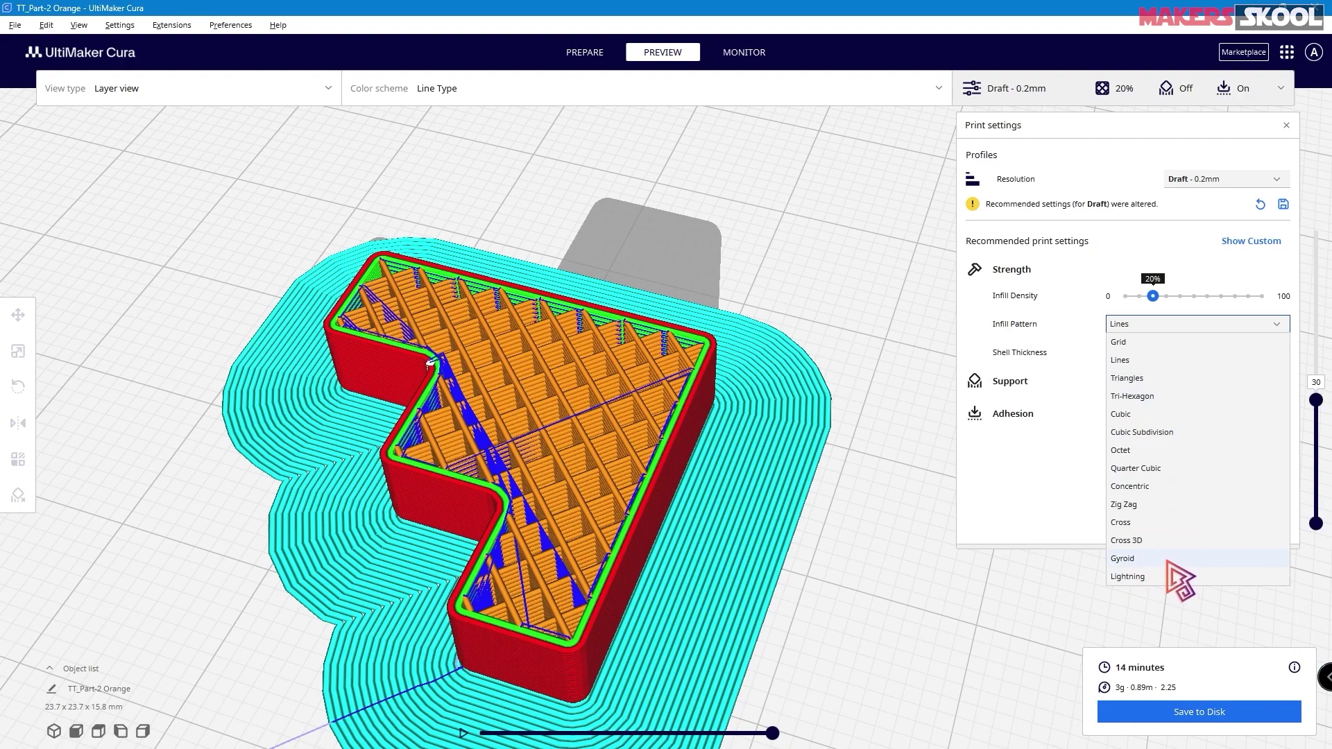
{"action": "left_click", "coordinate": [1026, 519]}
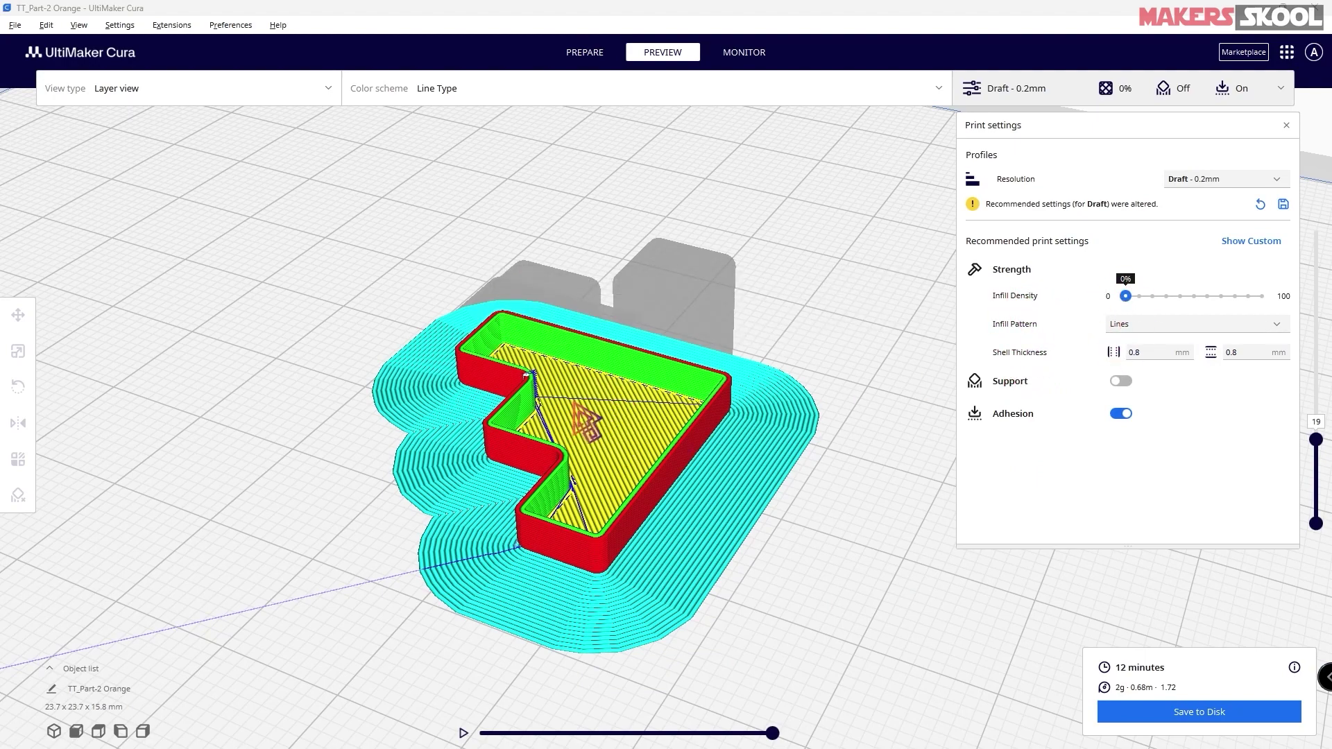
{"action": "scroll", "coordinate": [600, 415], "scroll_direction": "down", "scroll_amount": 2}
{"action": "scroll", "coordinate": [610, 424], "scroll_direction": "up", "scroll_amount": 3}
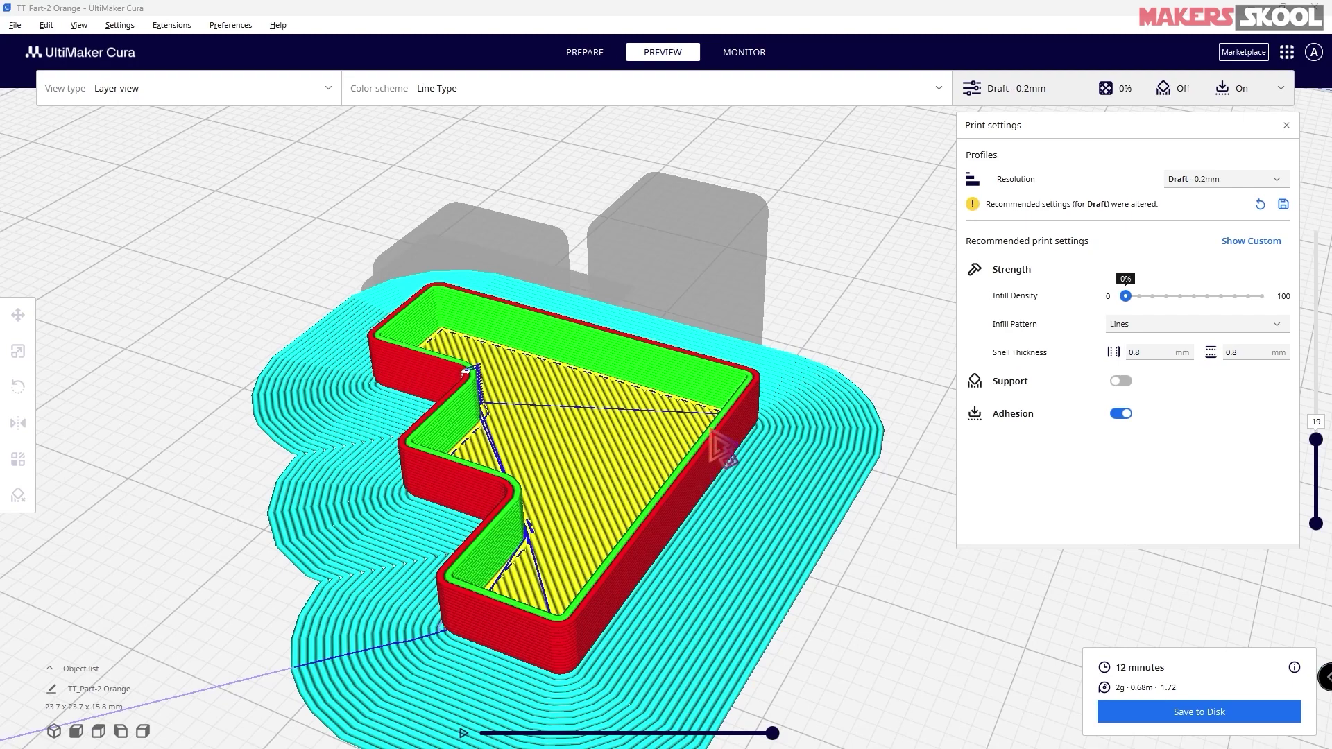
{"action": "scroll", "coordinate": [700, 469], "scroll_direction": "up", "scroll_amount": 1}
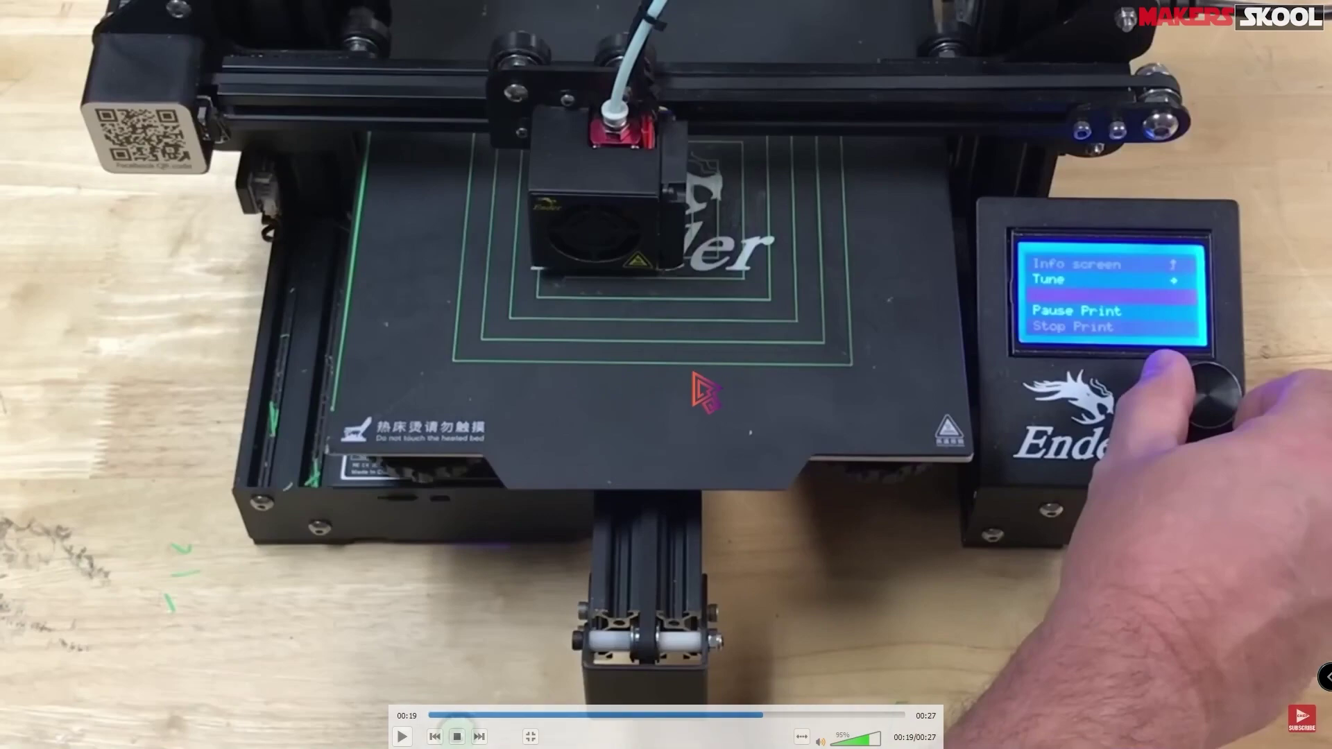
{"action": "key", "text": "alt+Tab"}
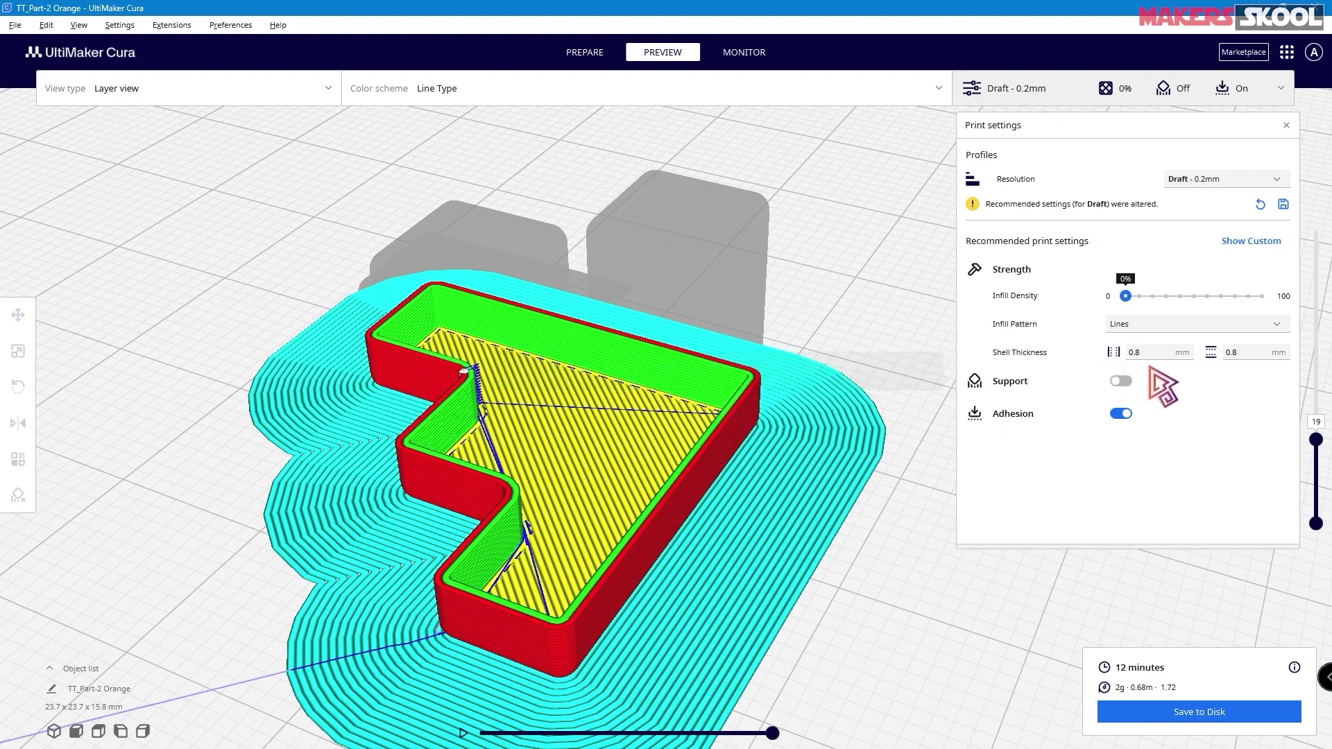
{"action": "left_click", "coordinate": [1131, 352]}
{"action": "type", "text": "1.2"}
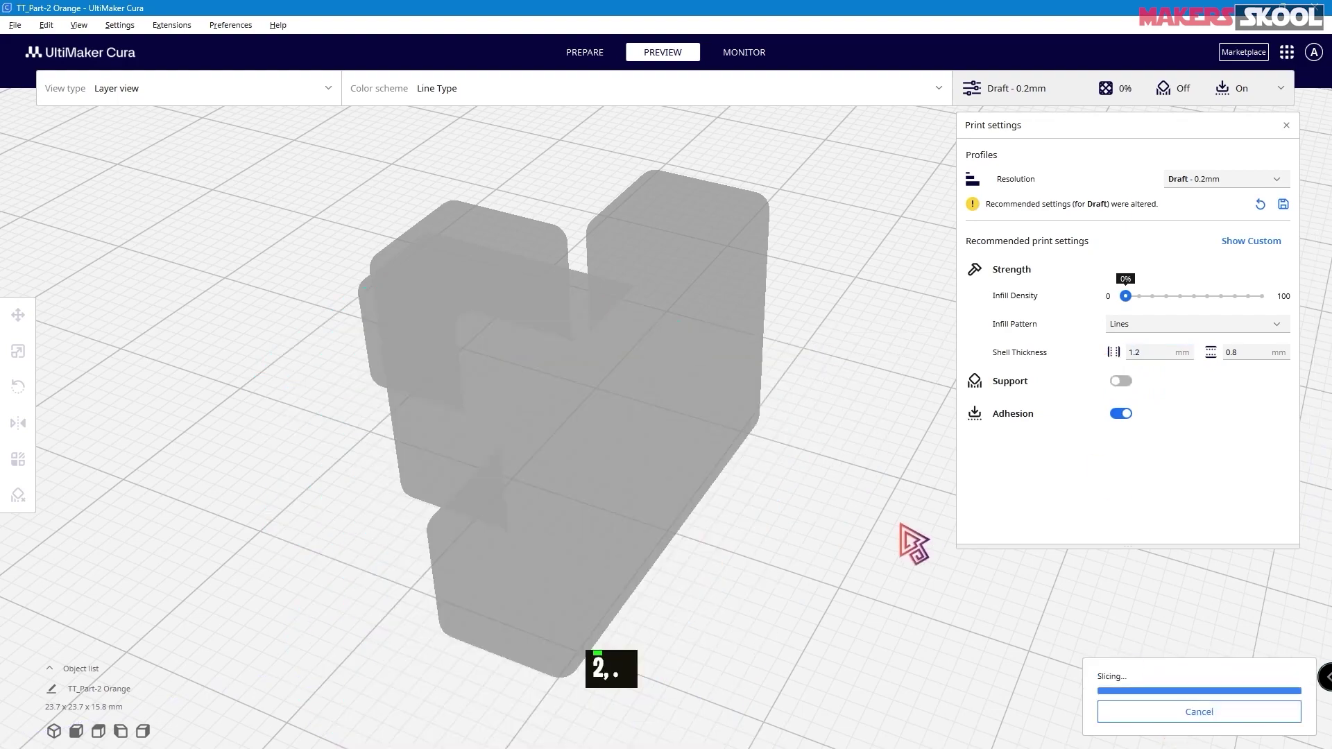
{"action": "scroll", "coordinate": [736, 475], "scroll_direction": "down", "scroll_amount": 1}
{"action": "scroll", "coordinate": [735, 475], "scroll_direction": "up", "scroll_amount": 1}
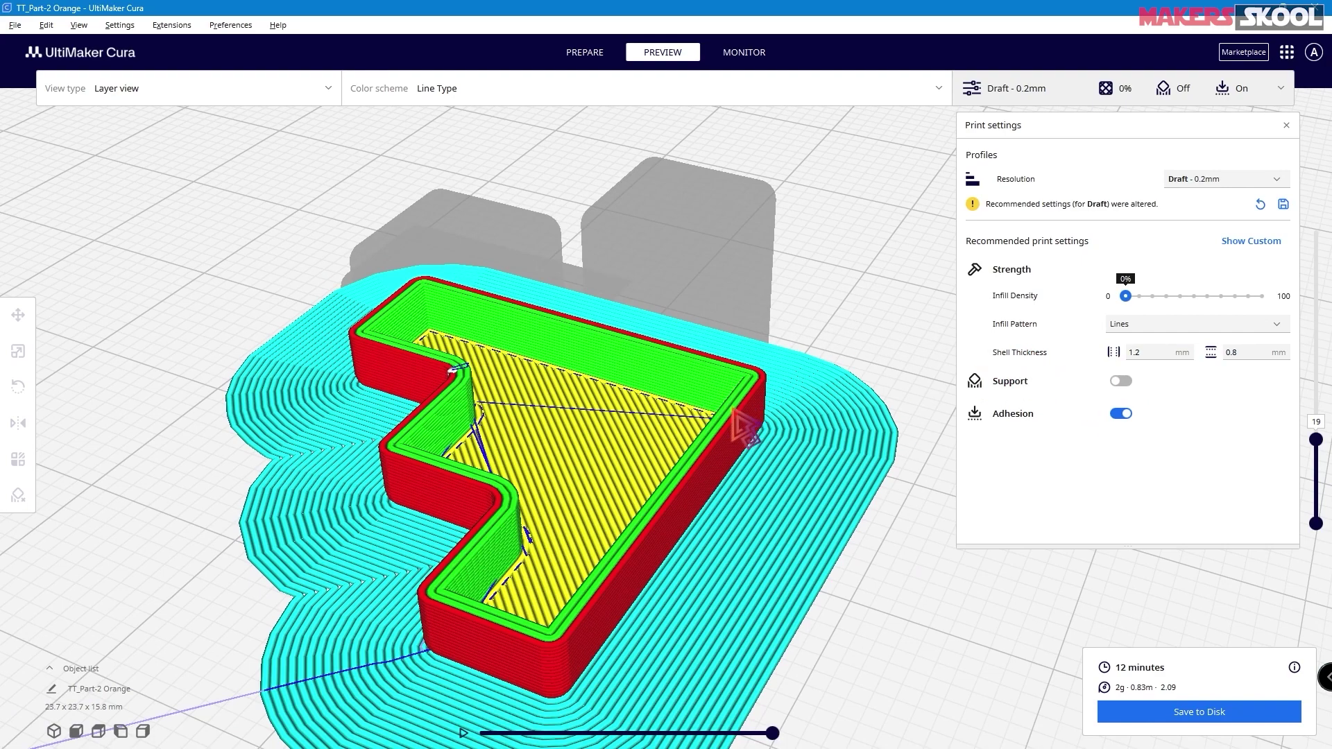
{"action": "scroll", "coordinate": [668, 498], "scroll_direction": "down", "scroll_amount": 1}
{"action": "scroll", "coordinate": [669, 496], "scroll_direction": "up", "scroll_amount": 1}
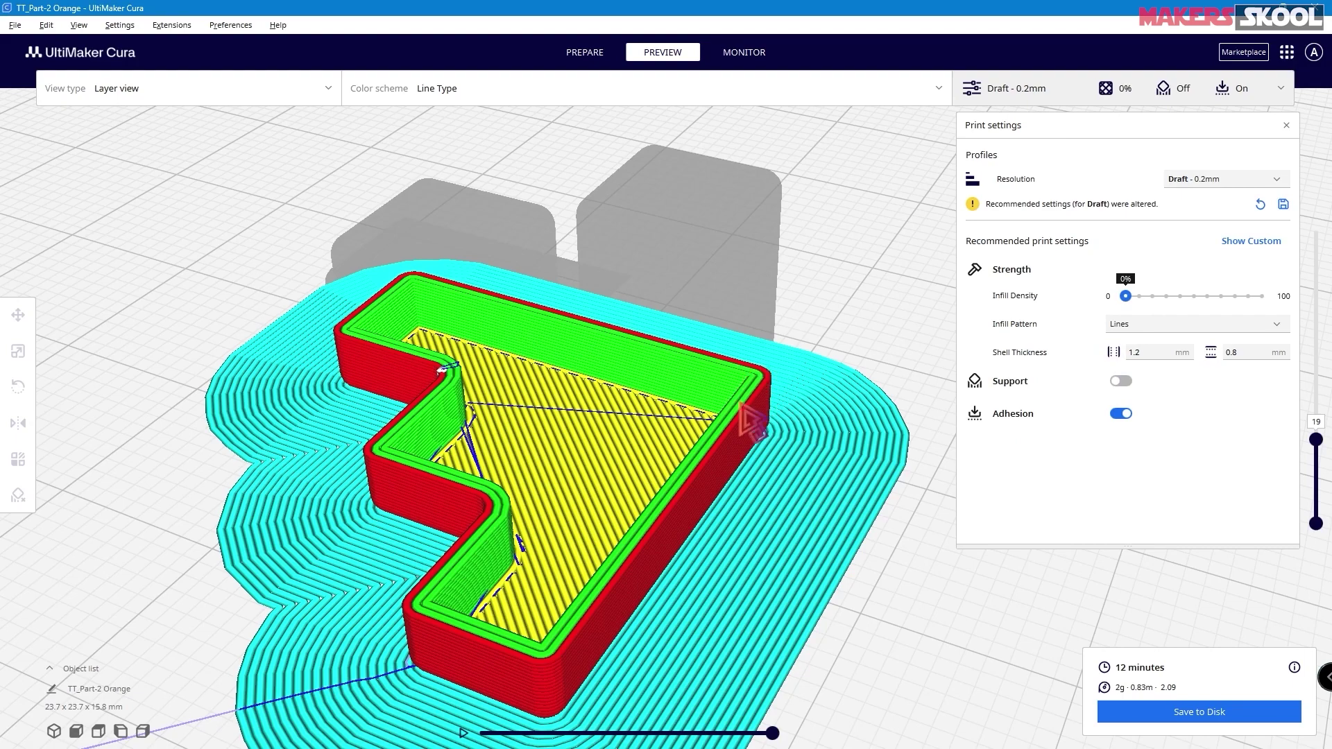
{"action": "mouse_move", "coordinate": [1023, 356]}
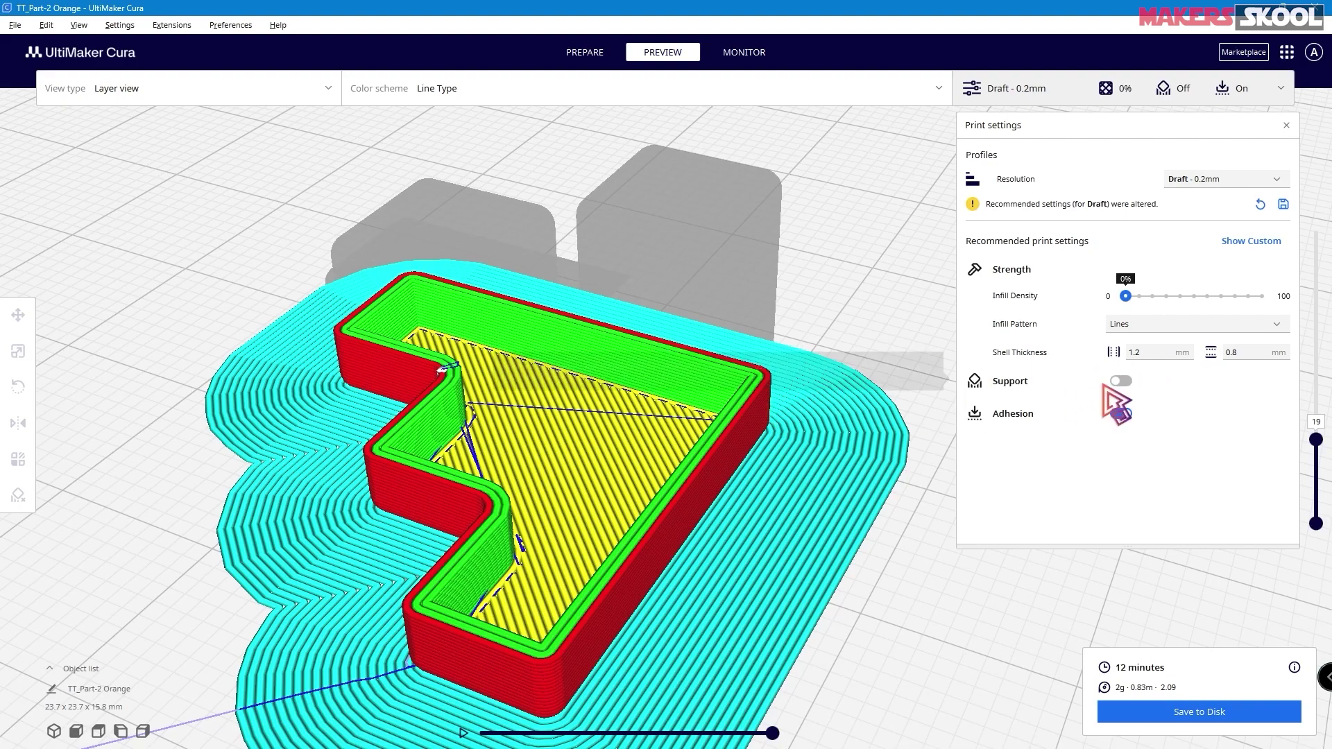
{"action": "left_click_drag", "start_coordinate": [1153, 354], "coordinate": [1083, 353]}
{"action": "type", "text": "0.8"}
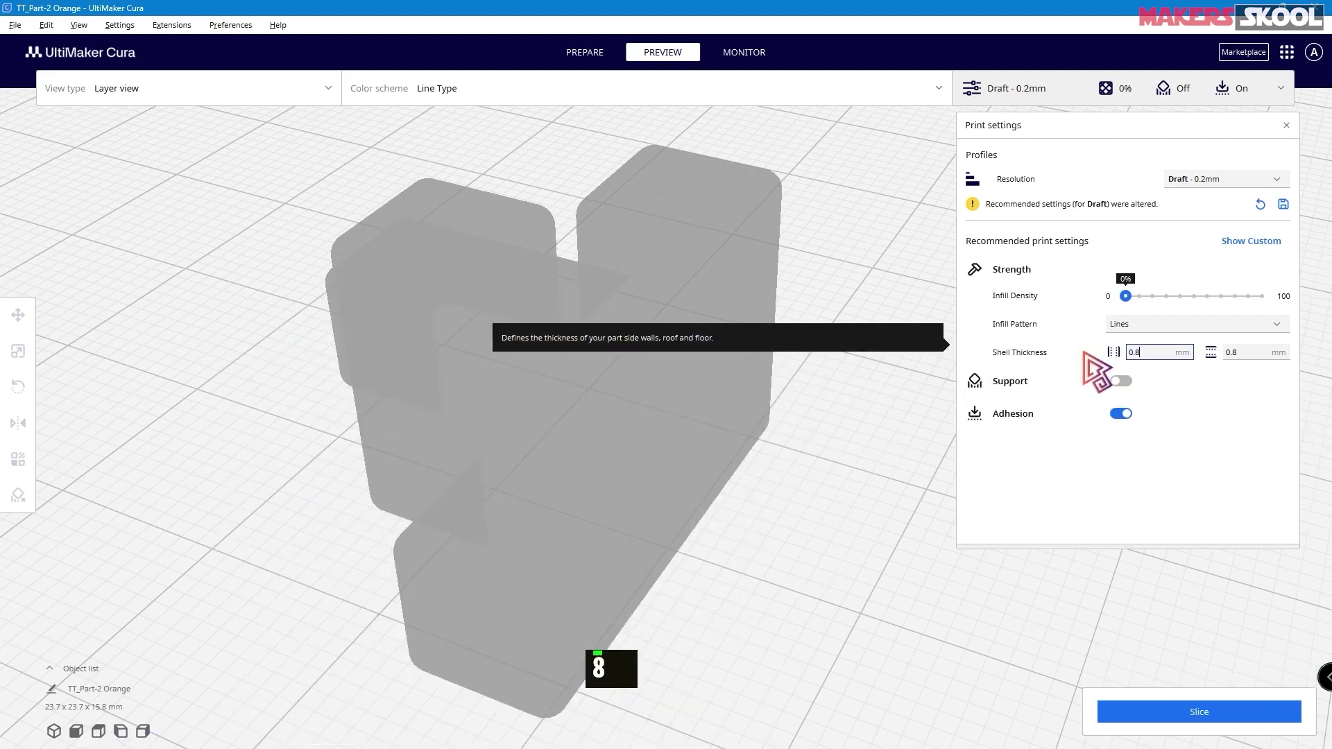
{"action": "left_click", "coordinate": [1135, 712]}
{"action": "scroll", "coordinate": [797, 475], "scroll_direction": "up", "scroll_amount": 2}
{"action": "scroll", "coordinate": [797, 474], "scroll_direction": "down", "scroll_amount": 1}
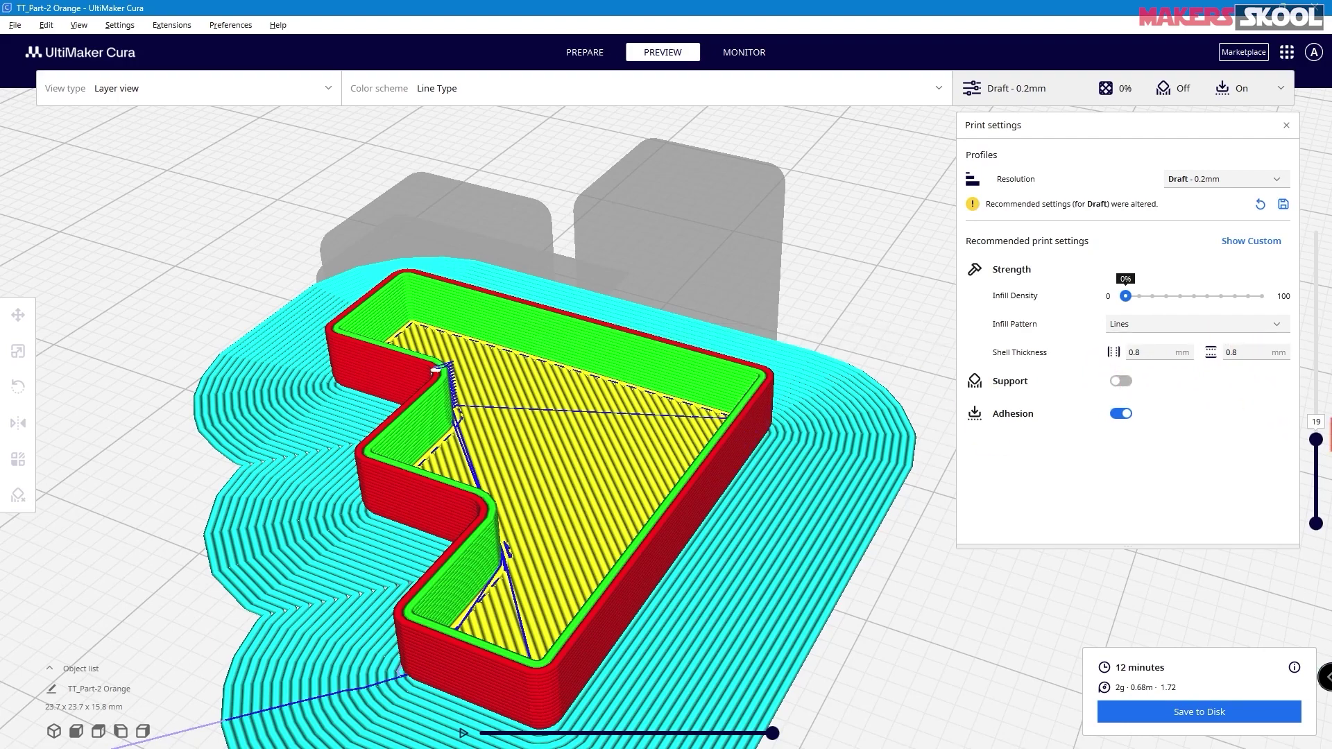
- Scrub the layer slider to the first layer, then back to all 78 layers
{"action": "left_click_drag", "start_coordinate": [1315, 440], "coordinate": [1318, 538]}
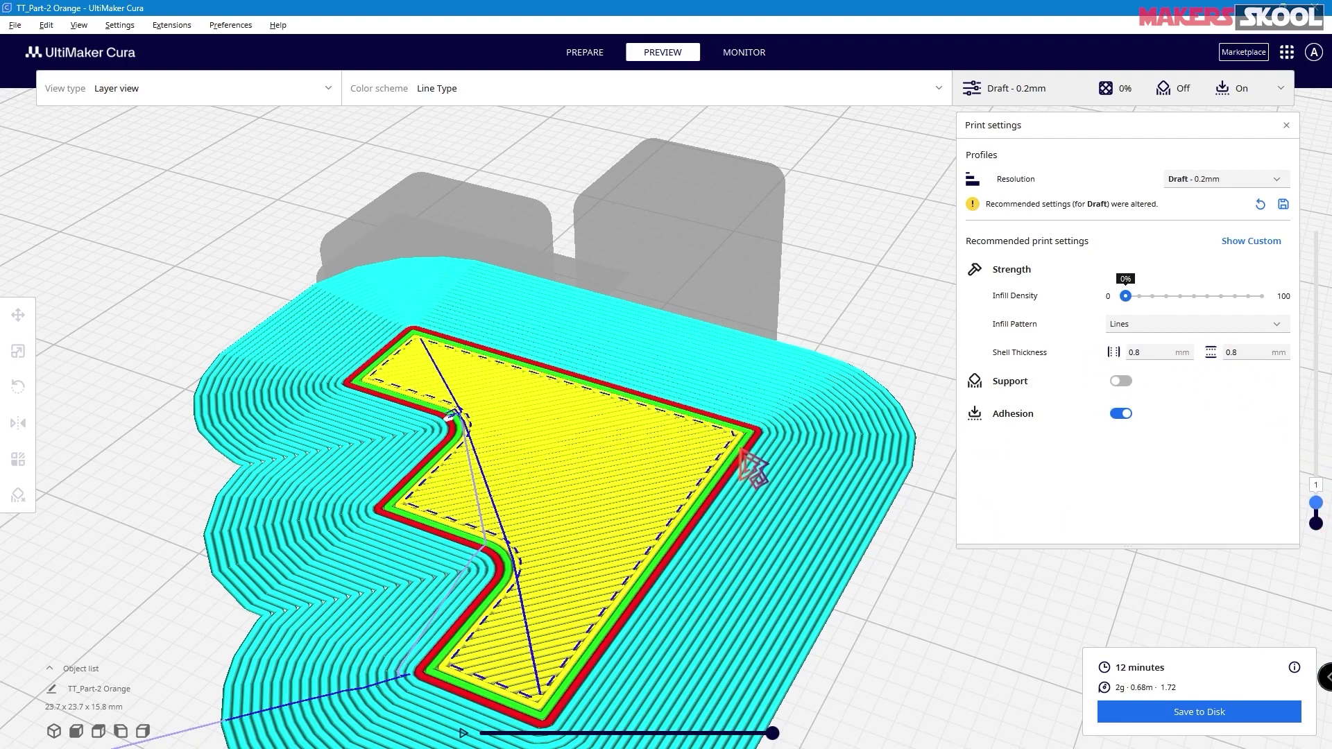
{"action": "left_click_drag", "start_coordinate": [1317, 510], "coordinate": [1316, 230]}
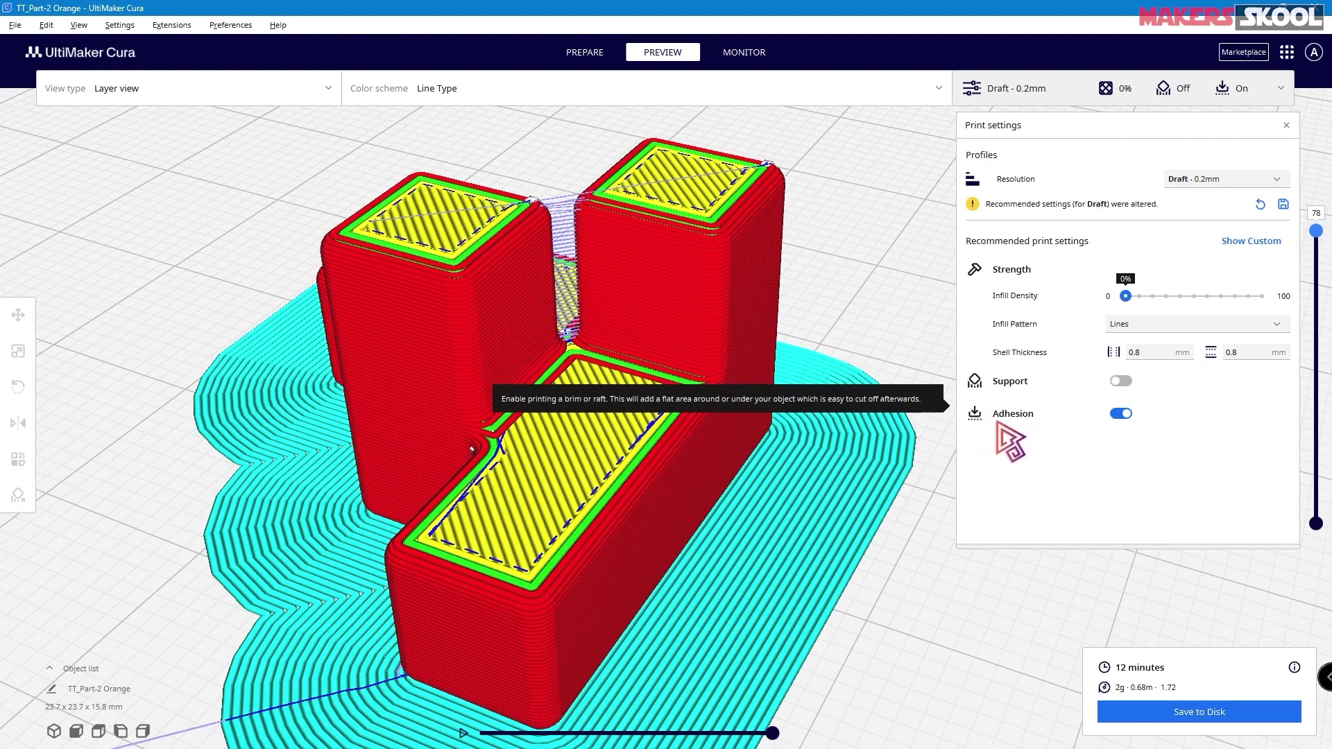
{"action": "scroll", "coordinate": [945, 446], "scroll_direction": "down", "scroll_amount": 5}
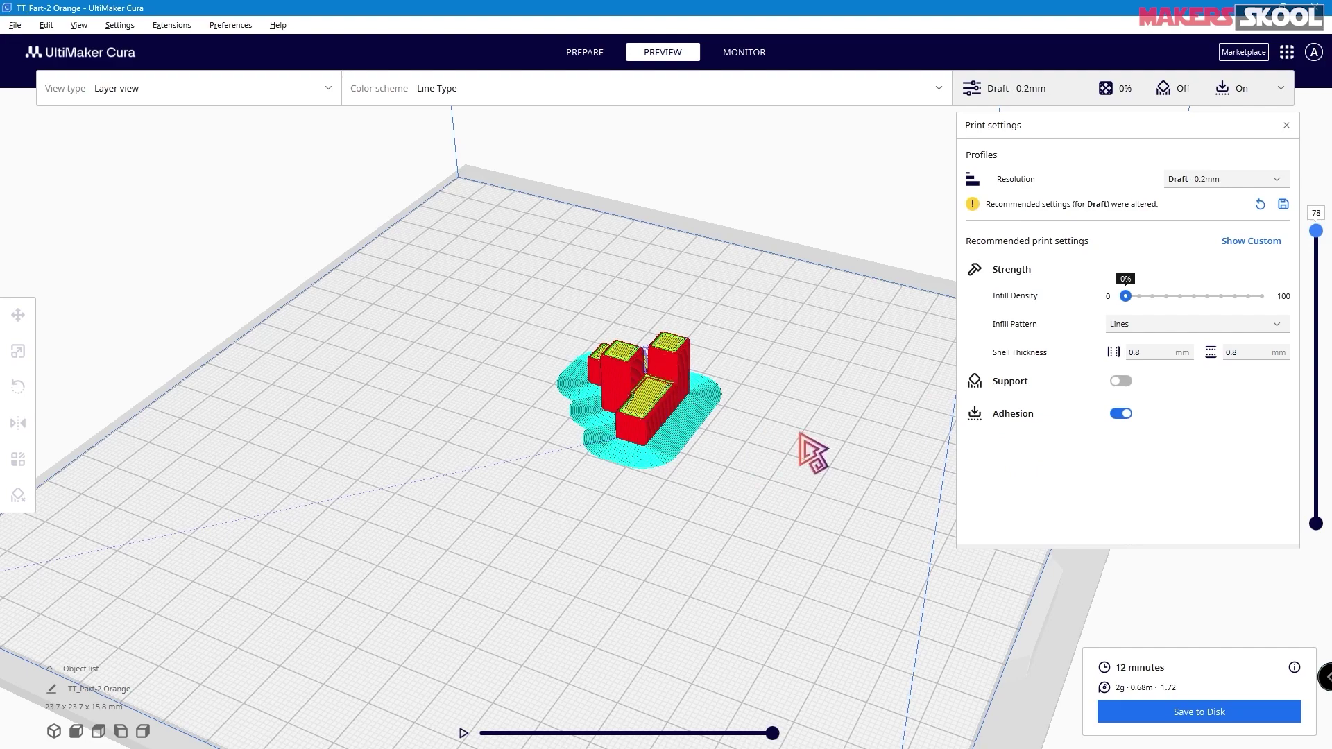
{"action": "scroll", "coordinate": [704, 424], "scroll_direction": "down", "scroll_amount": 2}
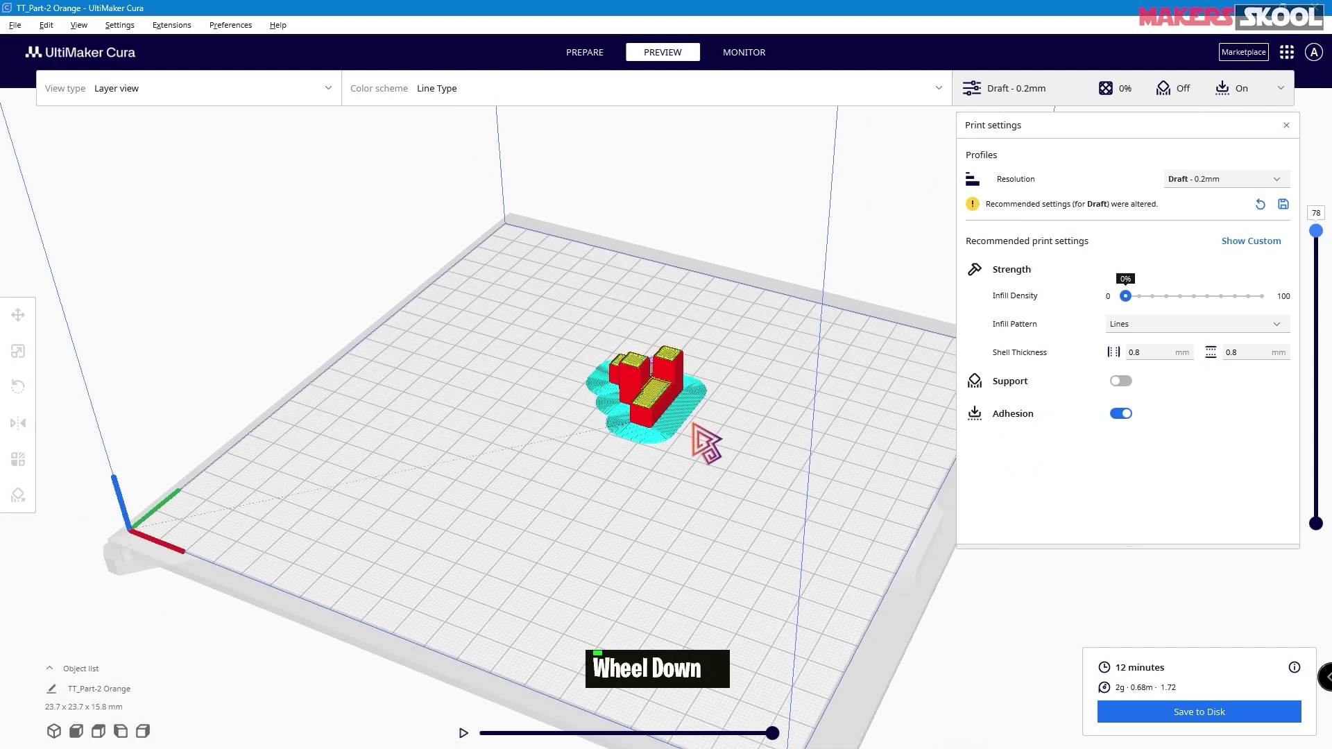
{"action": "scroll", "coordinate": [693, 424], "scroll_direction": "up", "scroll_amount": 4}
{"action": "scroll", "coordinate": [702, 433], "scroll_direction": "up", "scroll_amount": 1}
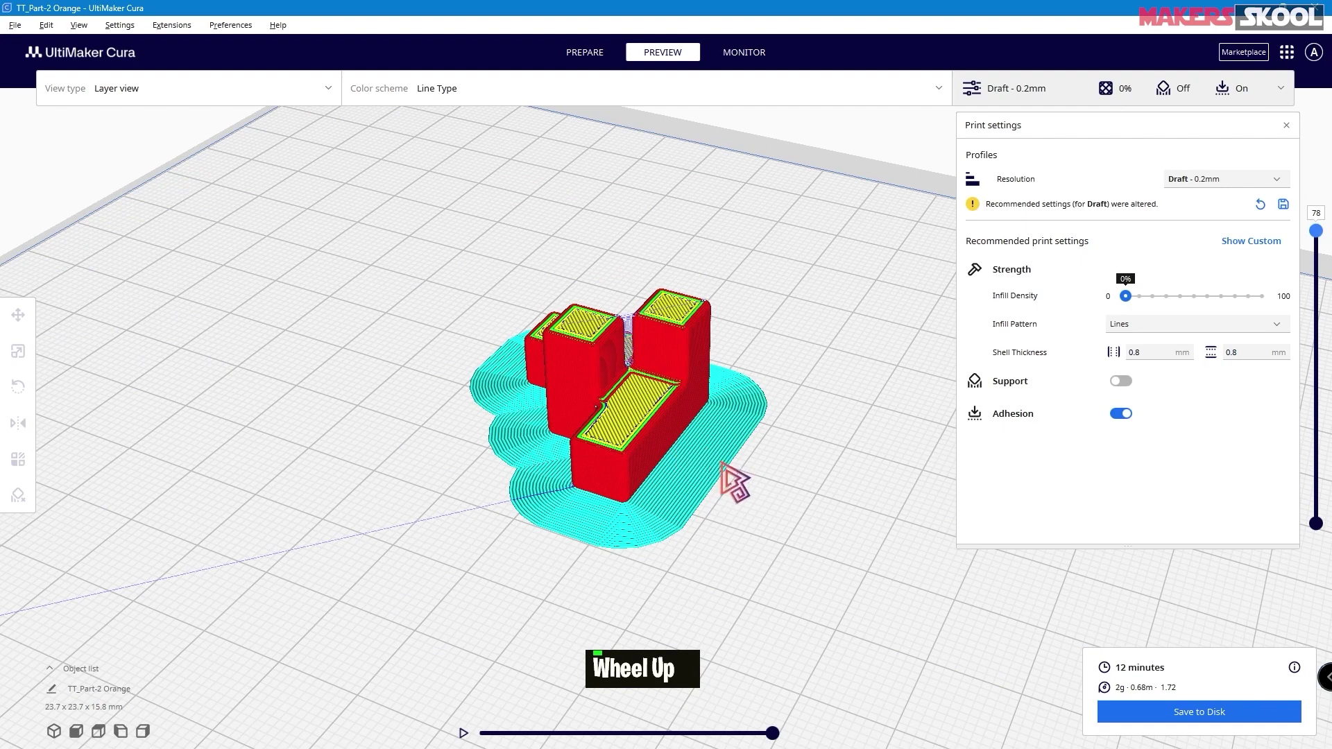
- Turn off build plate adhesion and re-slice the model without the brim
{"action": "left_click", "coordinate": [1121, 413]}
{"action": "left_click", "coordinate": [1171, 714]}
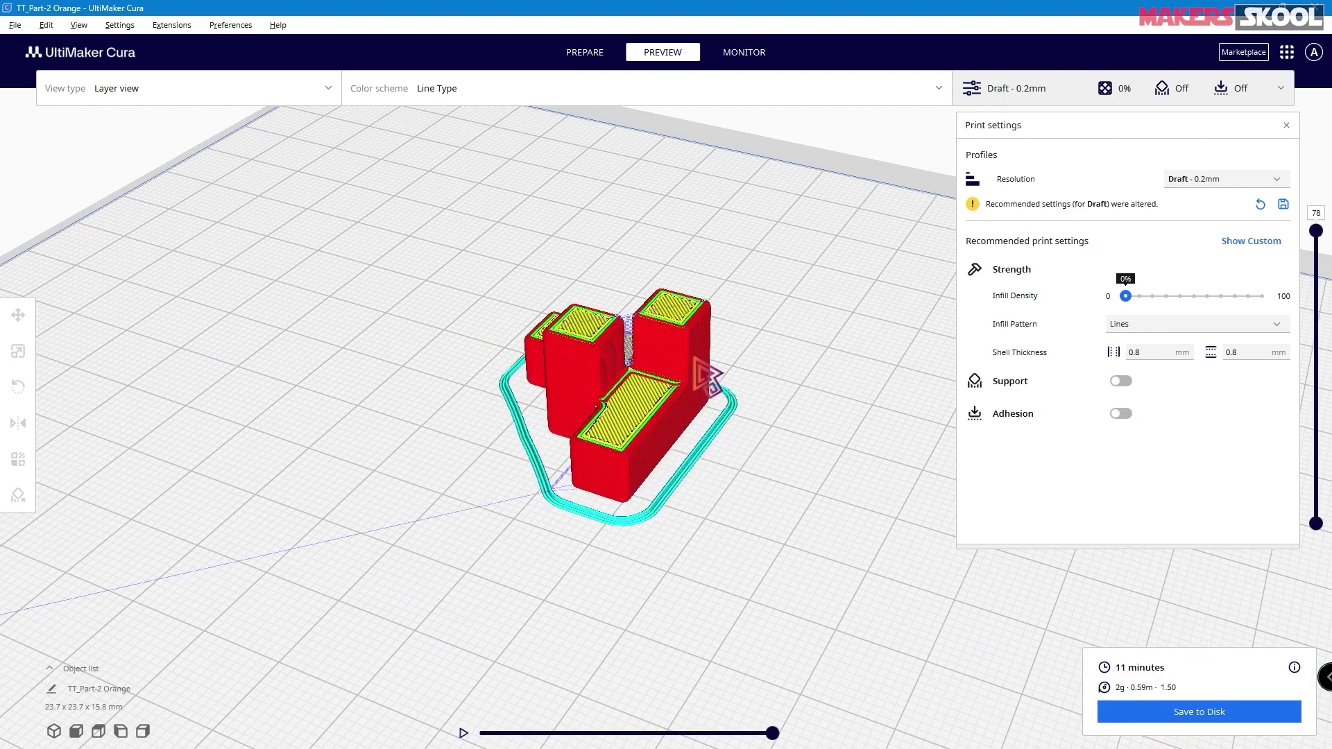
{"action": "mouse_move", "coordinate": [1006, 427]}
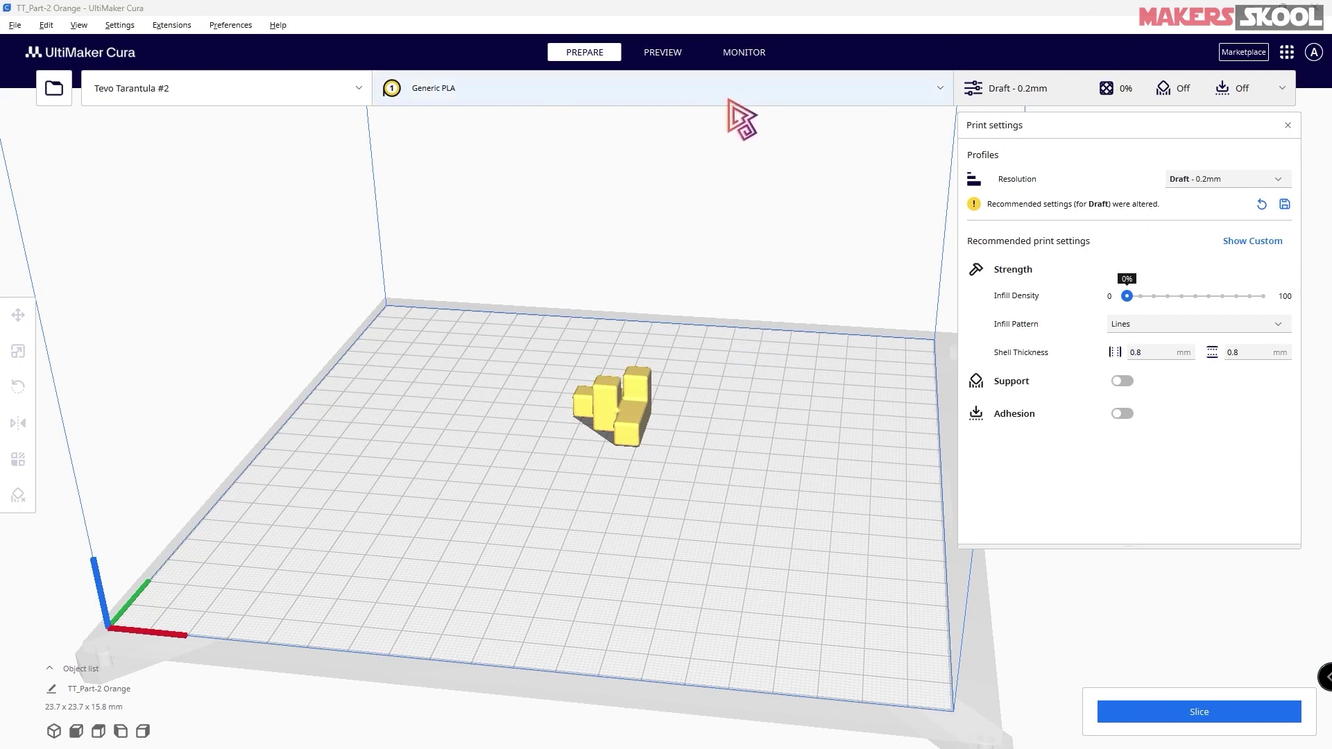
- Change the extruder material from Generic PLA to Chromatik PLA
{"action": "left_click", "coordinate": [835, 93]}
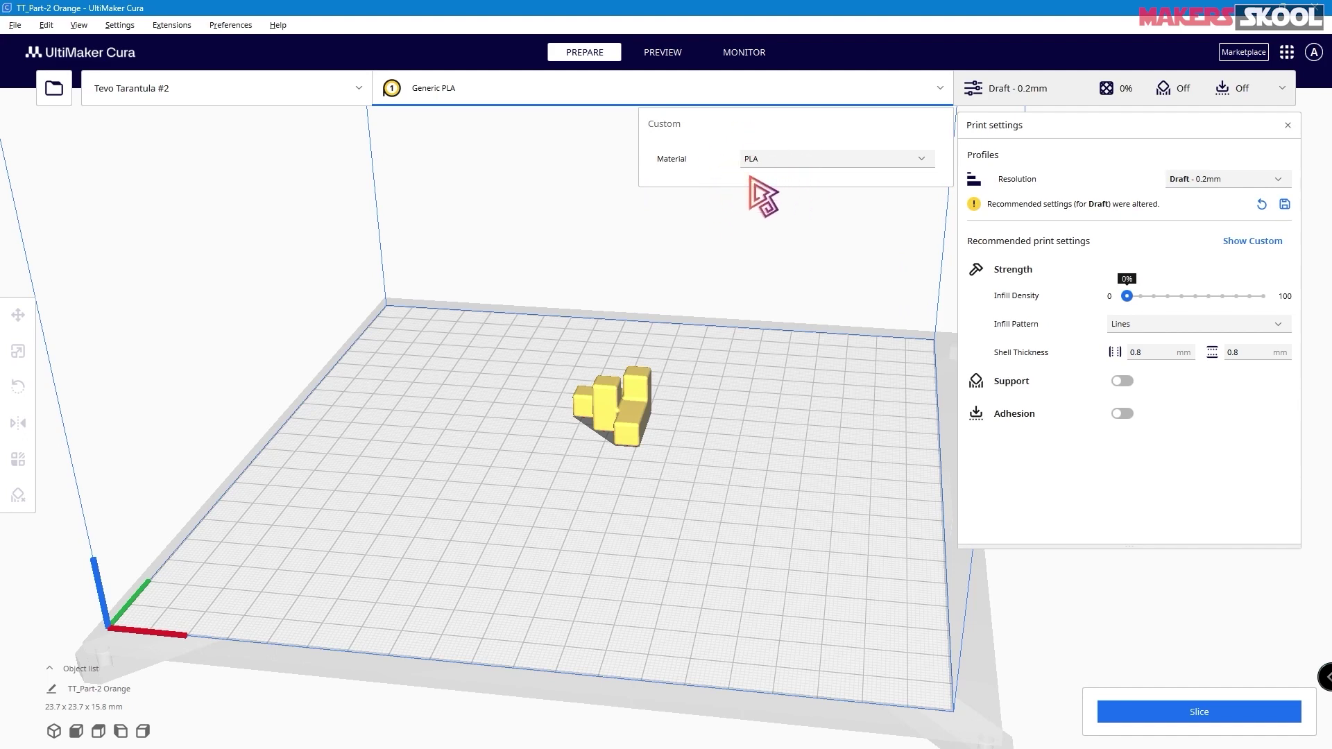
{"action": "left_click", "coordinate": [782, 158]}
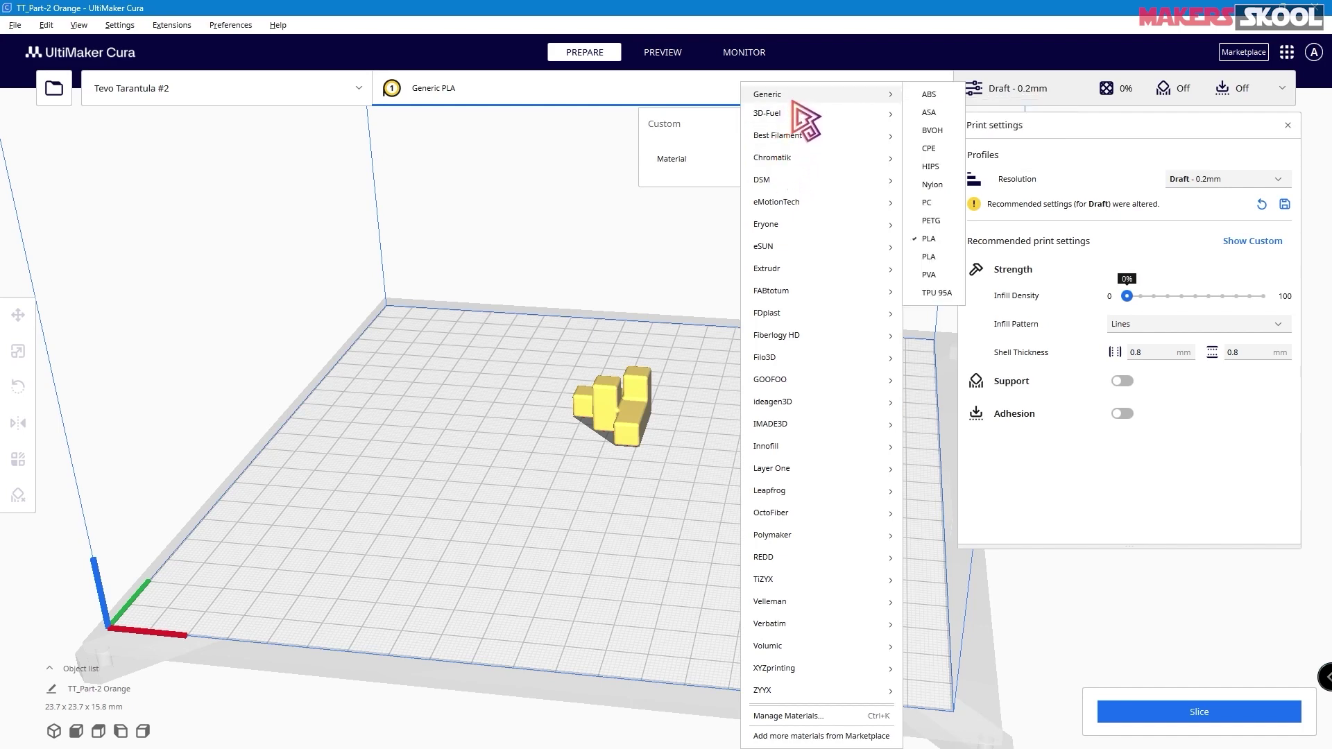
{"action": "mouse_move", "coordinate": [781, 401]}
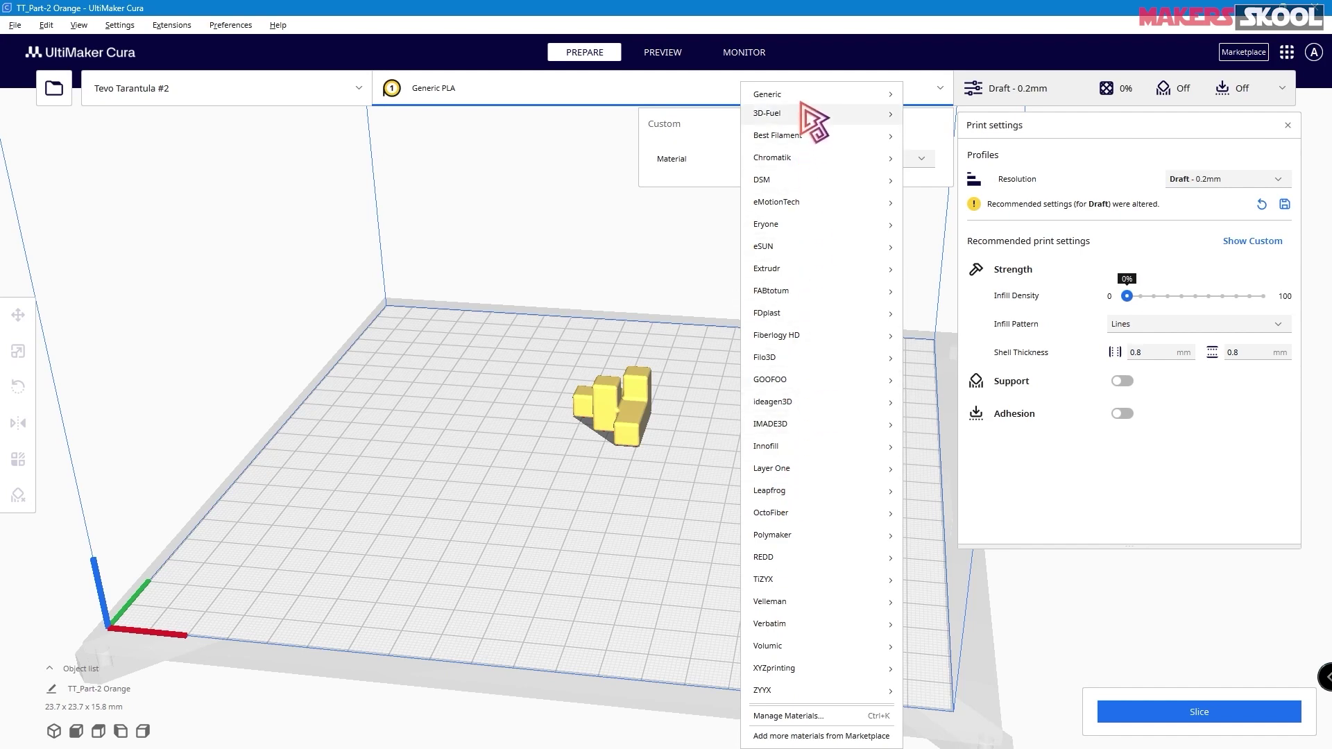
{"action": "mouse_move", "coordinate": [795, 97]}
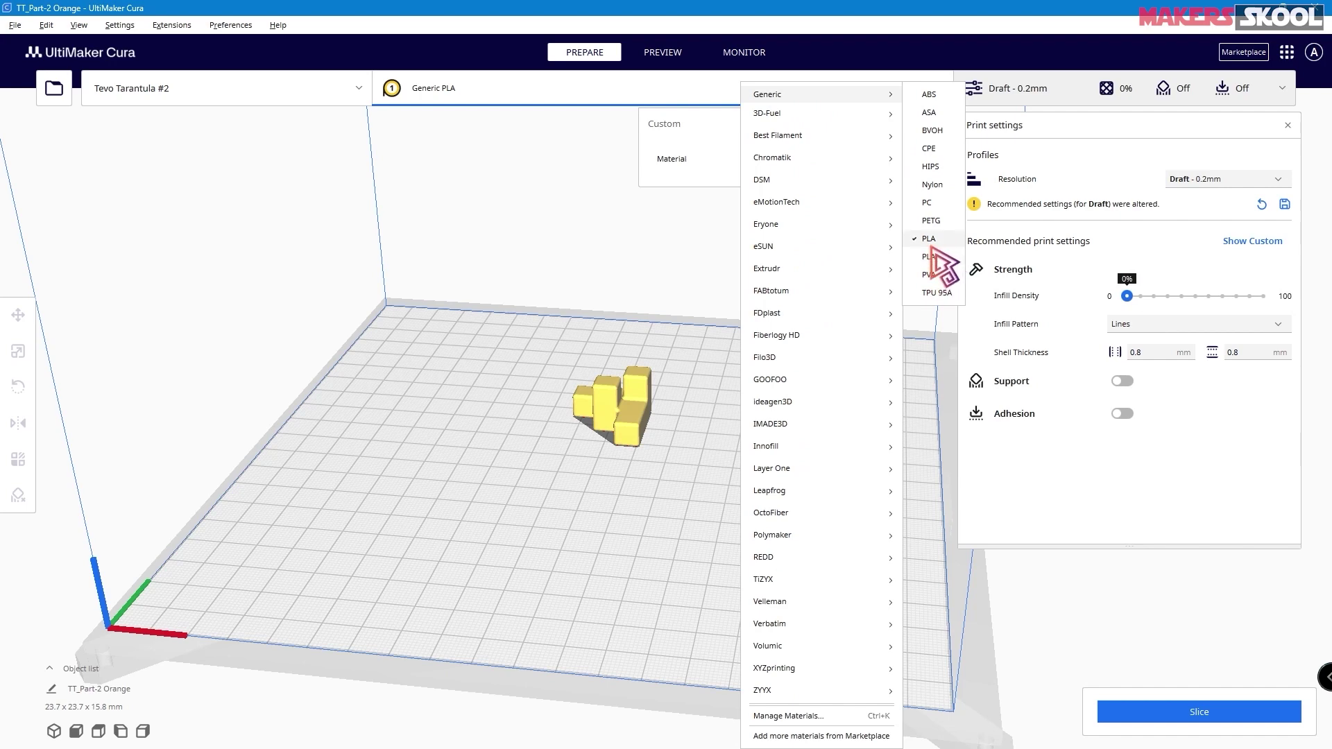
{"action": "left_click", "coordinate": [931, 243]}
{"action": "left_click", "coordinate": [790, 162]}
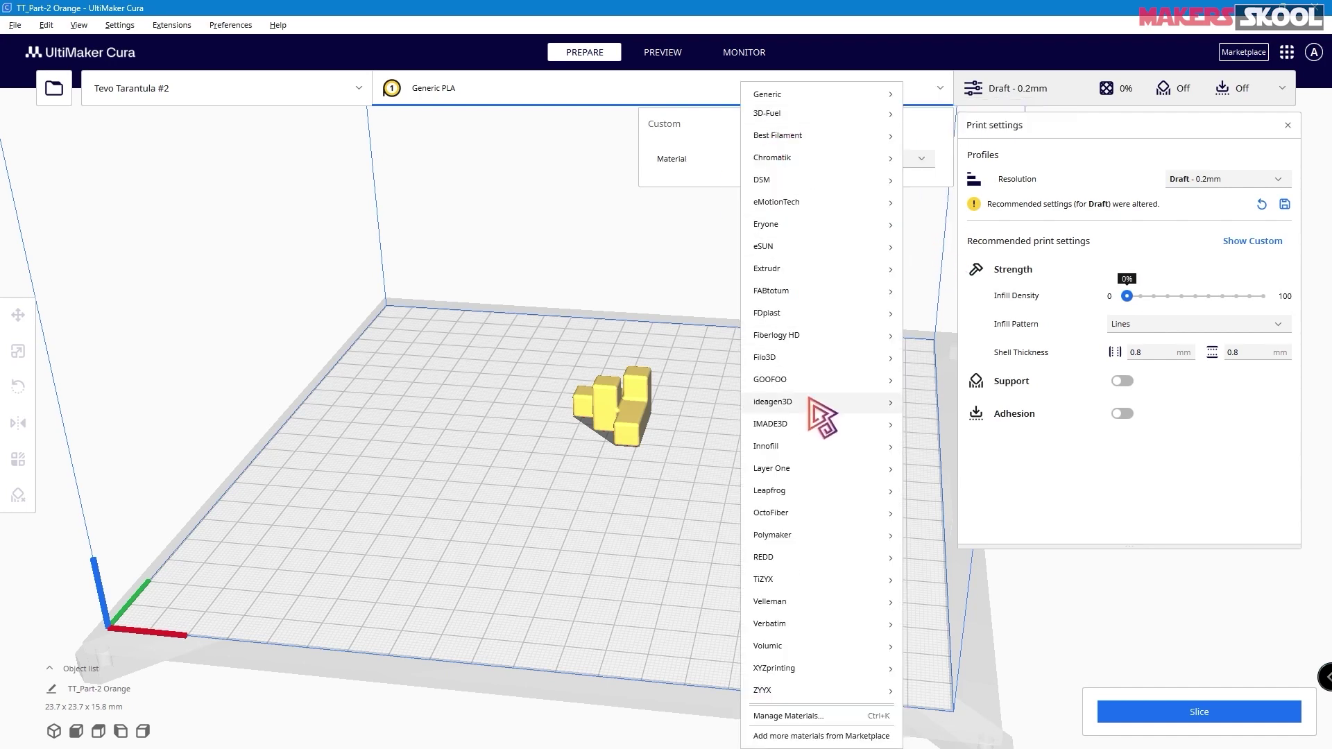
{"action": "mouse_move", "coordinate": [798, 134]}
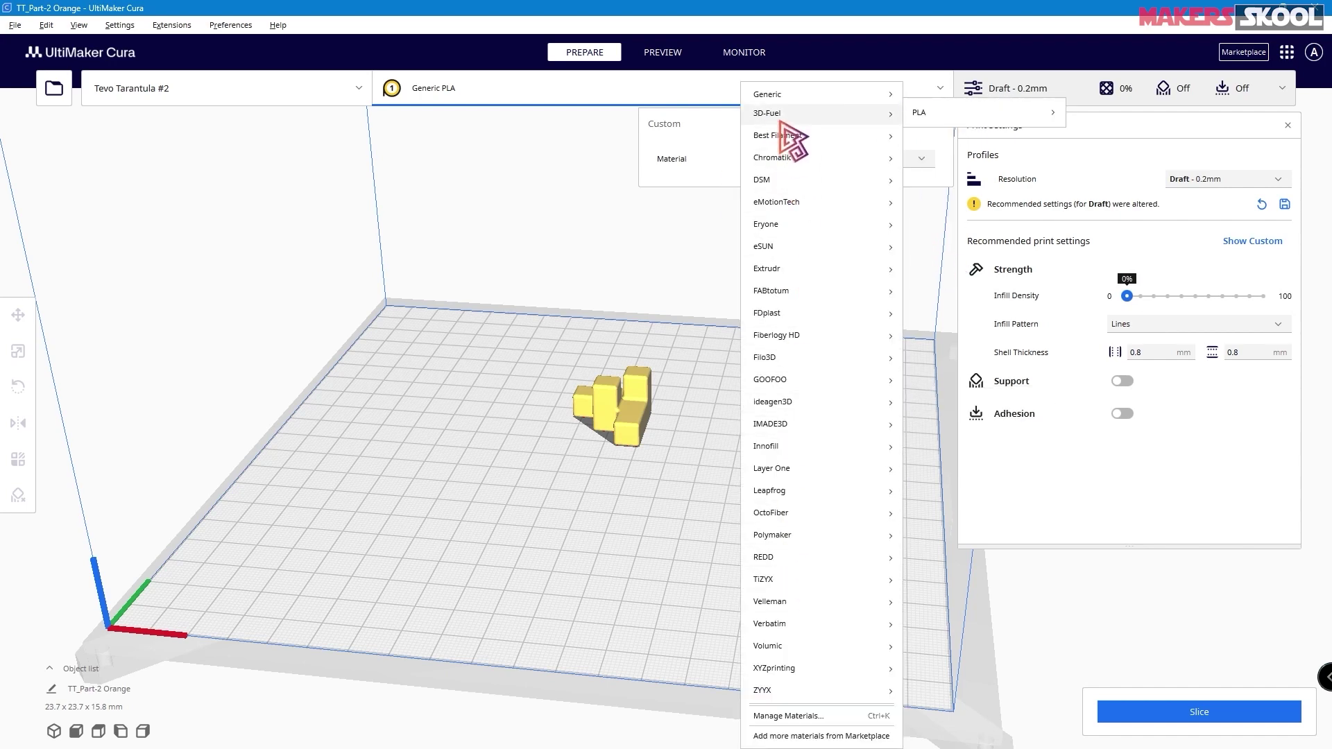
{"action": "mouse_move", "coordinate": [964, 116]}
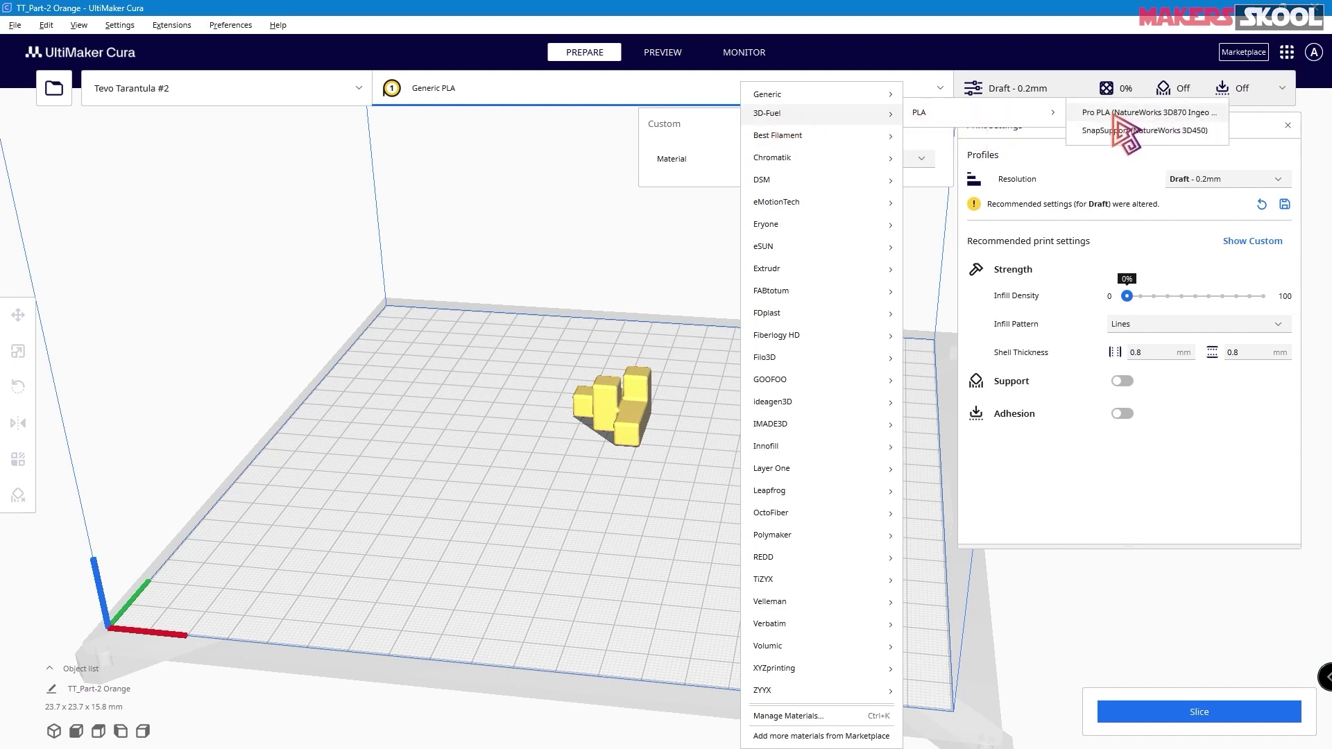
{"action": "mouse_move", "coordinate": [835, 153]}
{"action": "mouse_move", "coordinate": [954, 159]}
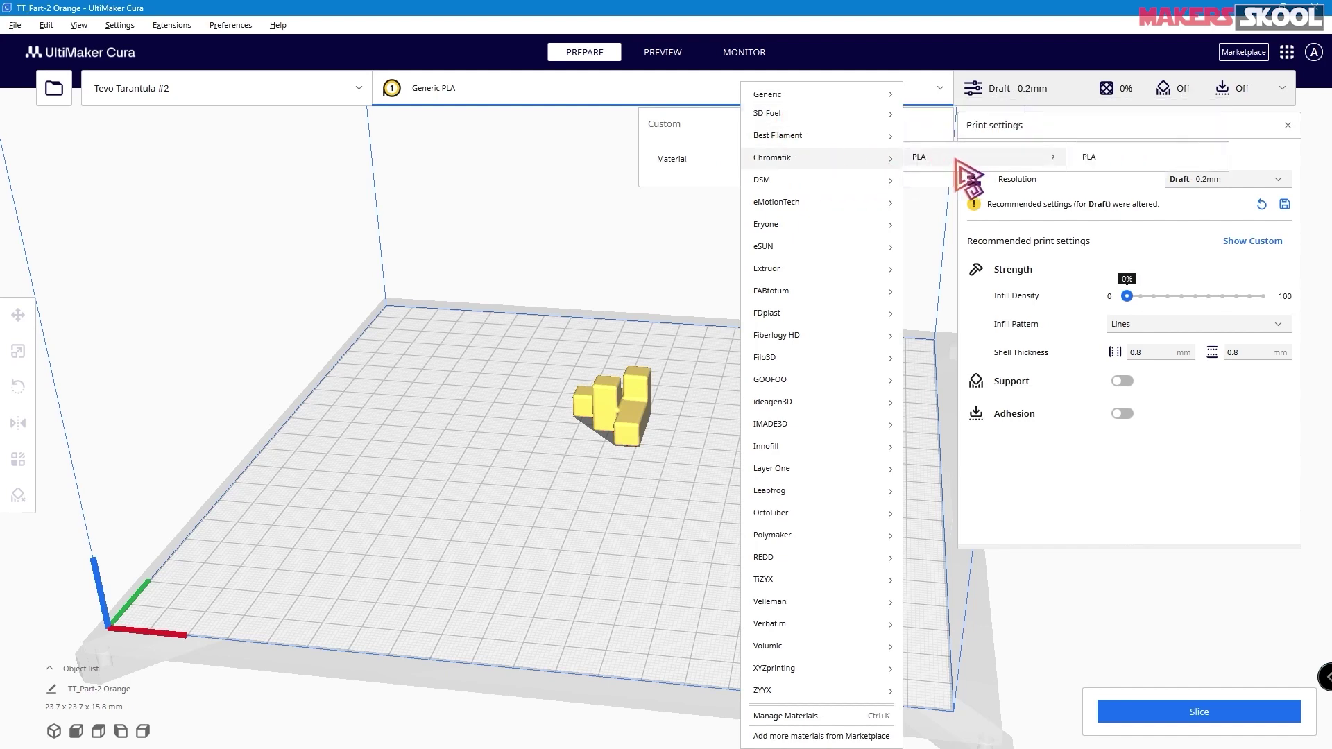
{"action": "left_click", "coordinate": [1075, 158]}
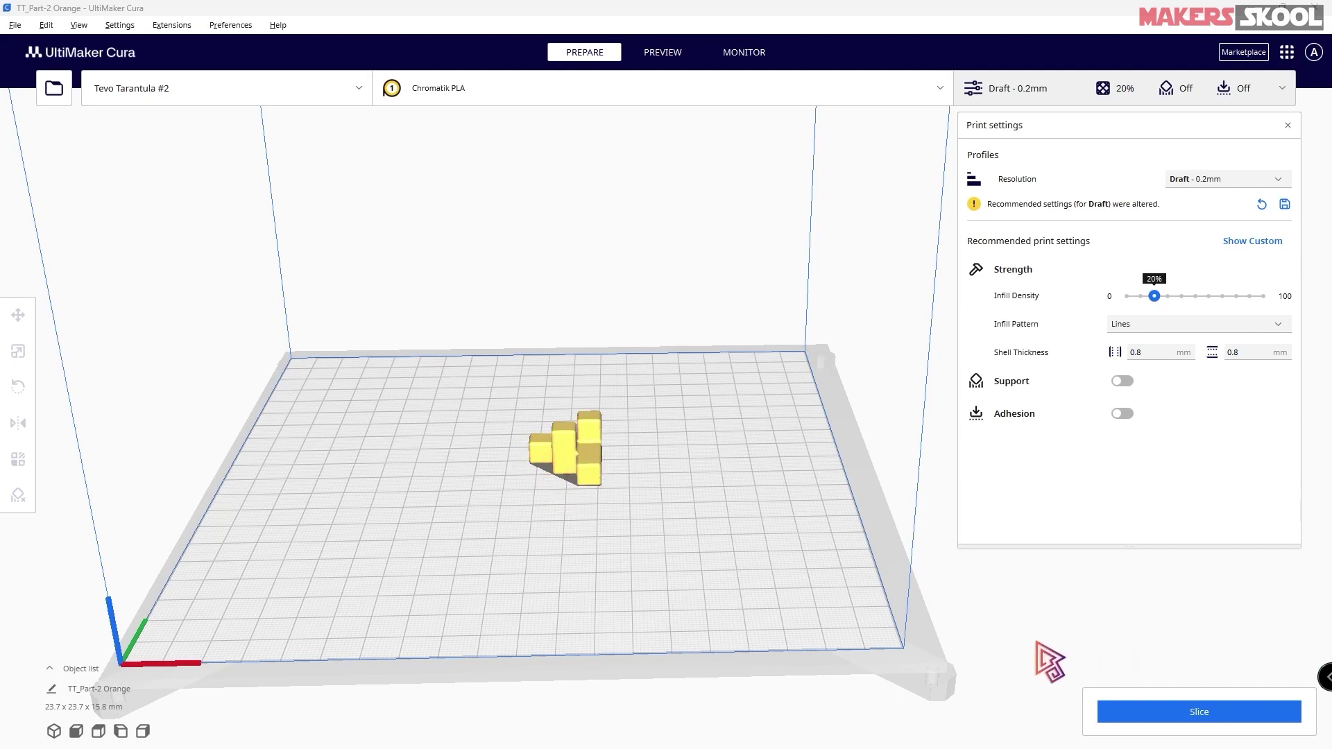
- Slice and save as TT_Part-2 Orange.gcode, then browse the New folder for another model
{"action": "left_click", "coordinate": [1176, 715]}
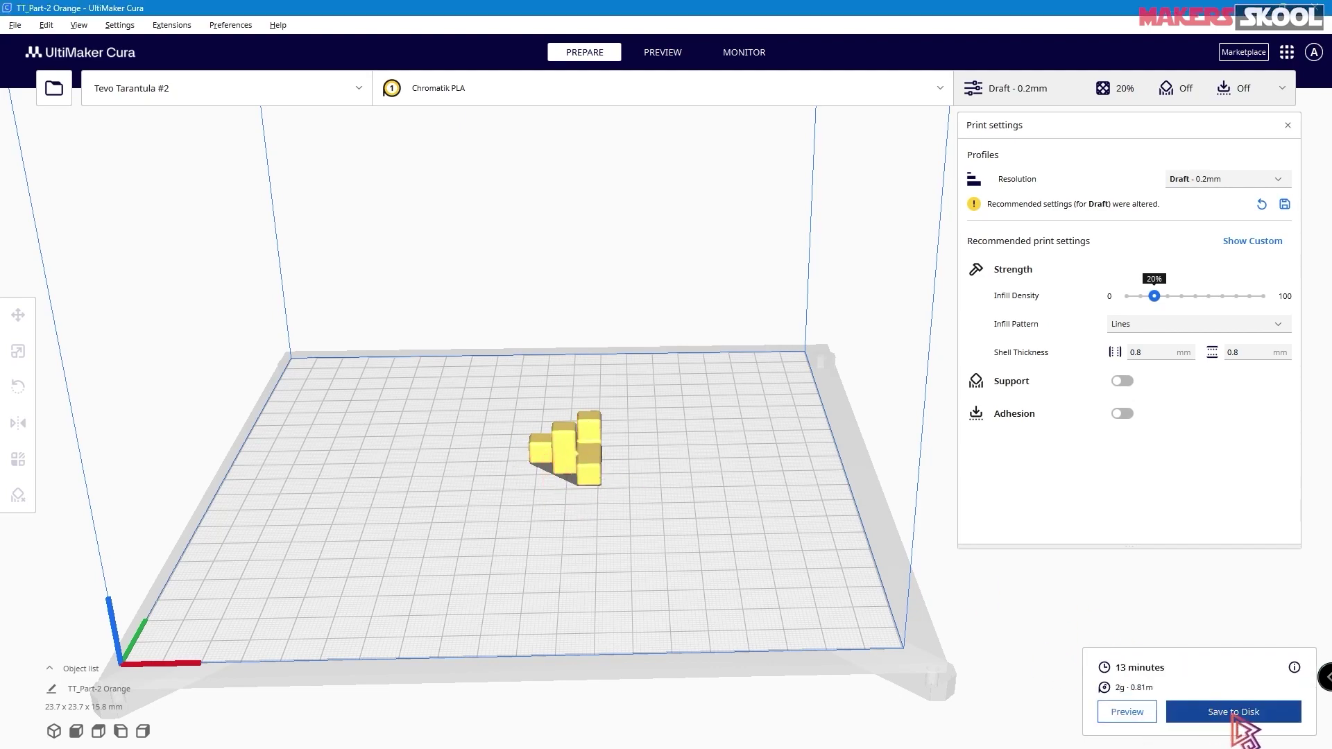
{"action": "left_click", "coordinate": [1233, 712]}
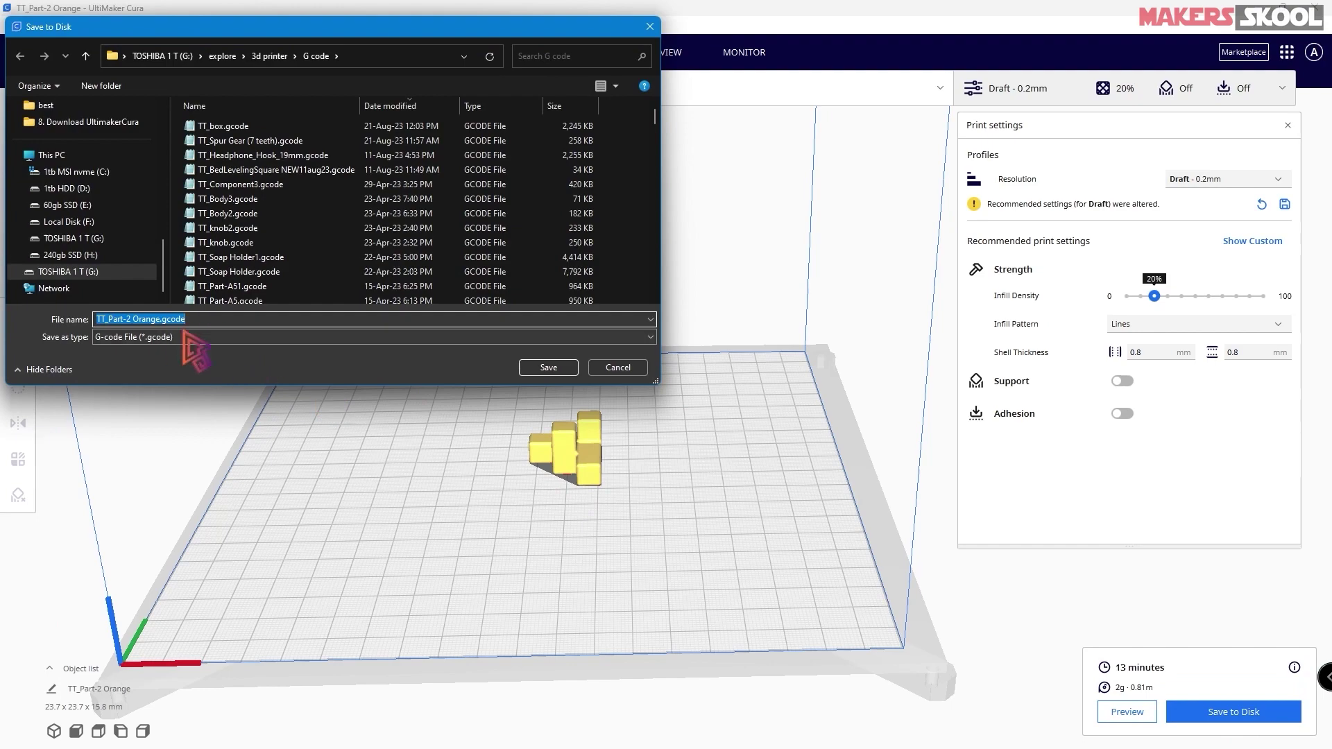
{"action": "left_click", "coordinate": [543, 367]}
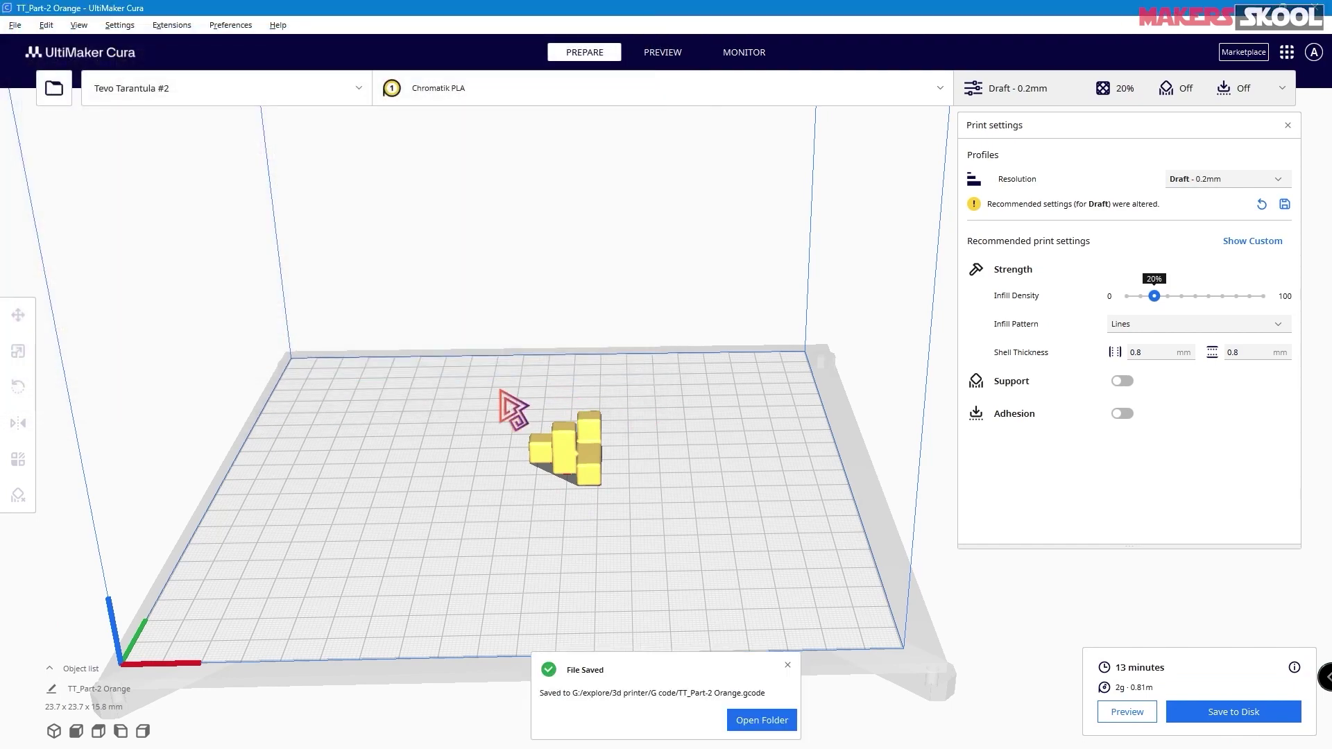
{"action": "left_click", "coordinate": [54, 88]}
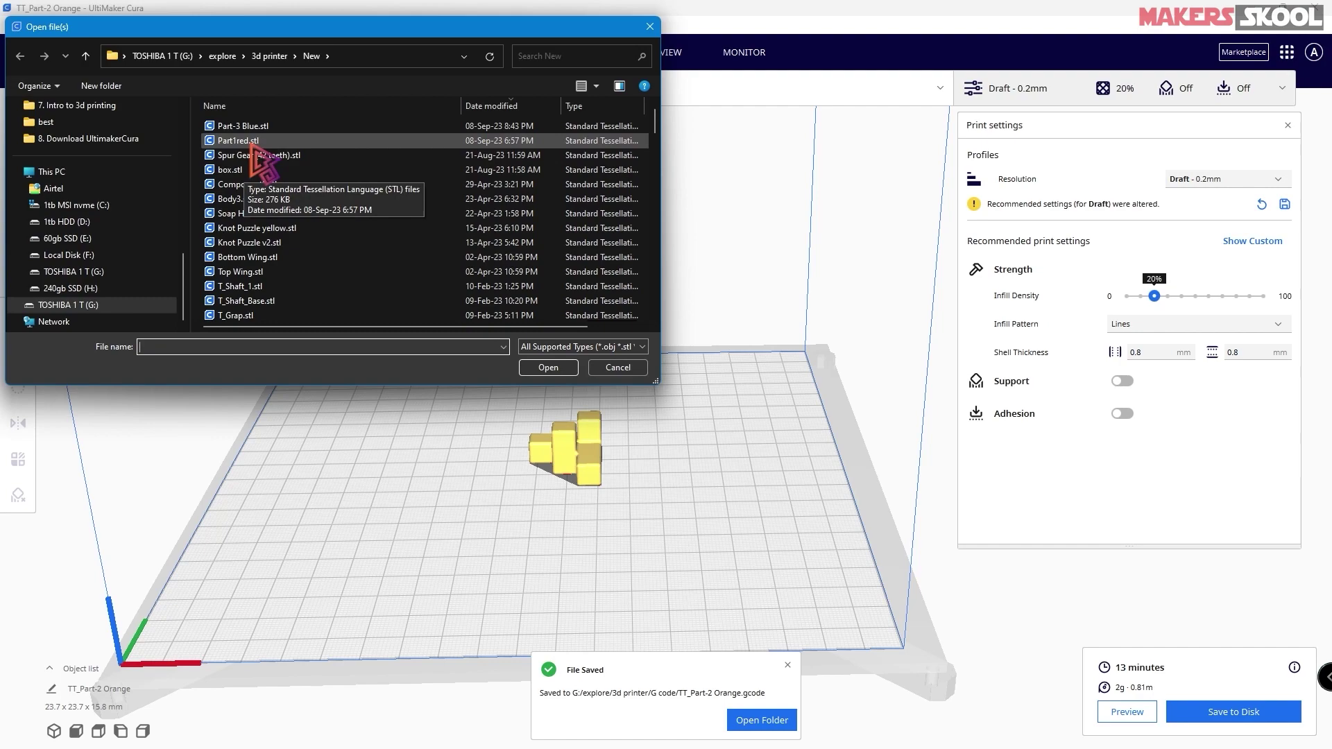
- Load Part1red.stl onto the build plate beside Part-2 Orange
{"action": "double_click", "coordinate": [252, 142]}
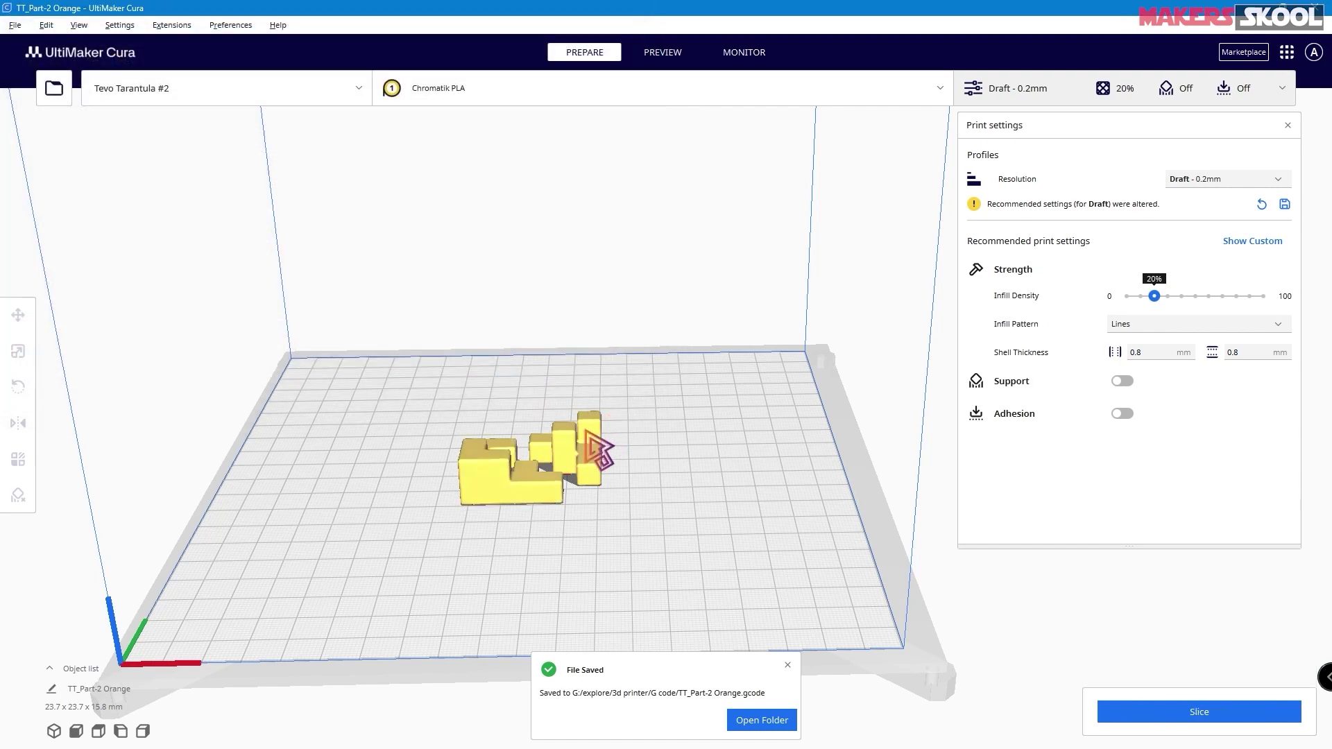
{"action": "left_click", "coordinate": [54, 88]}
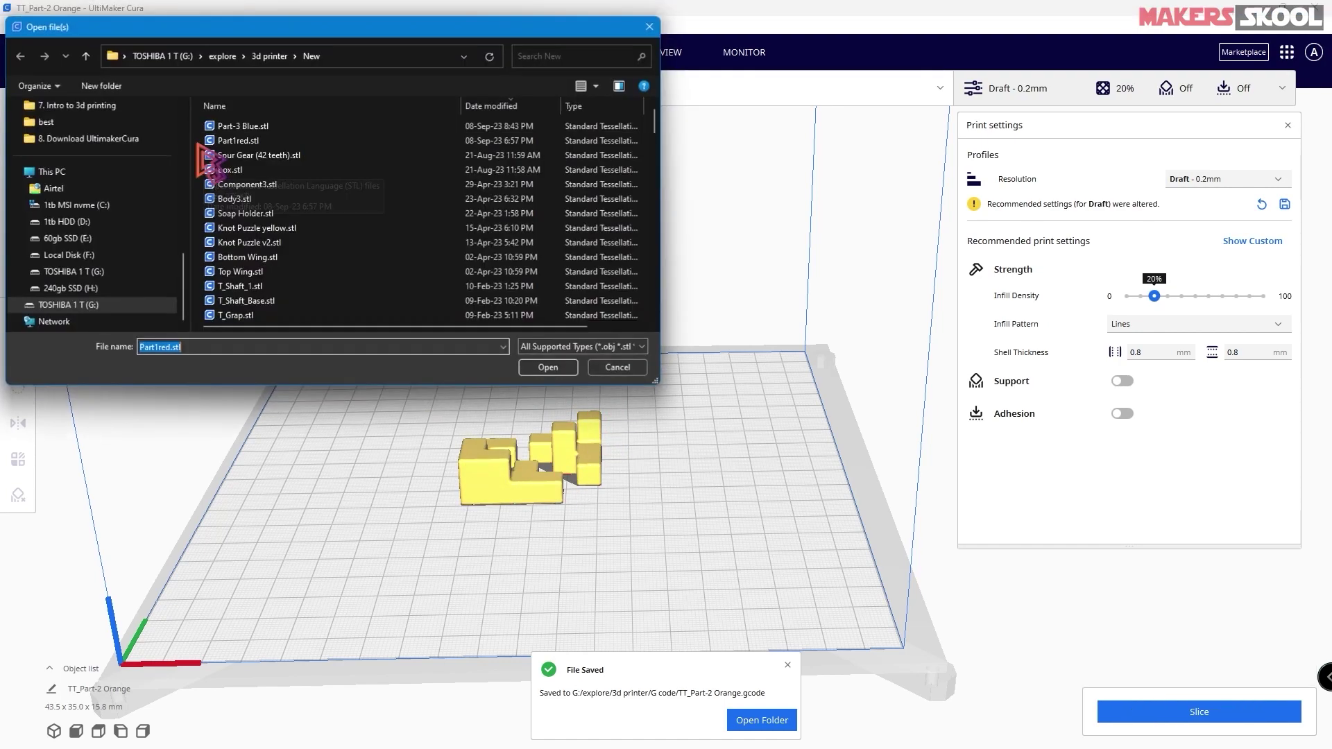
{"action": "double_click", "coordinate": [222, 132]}
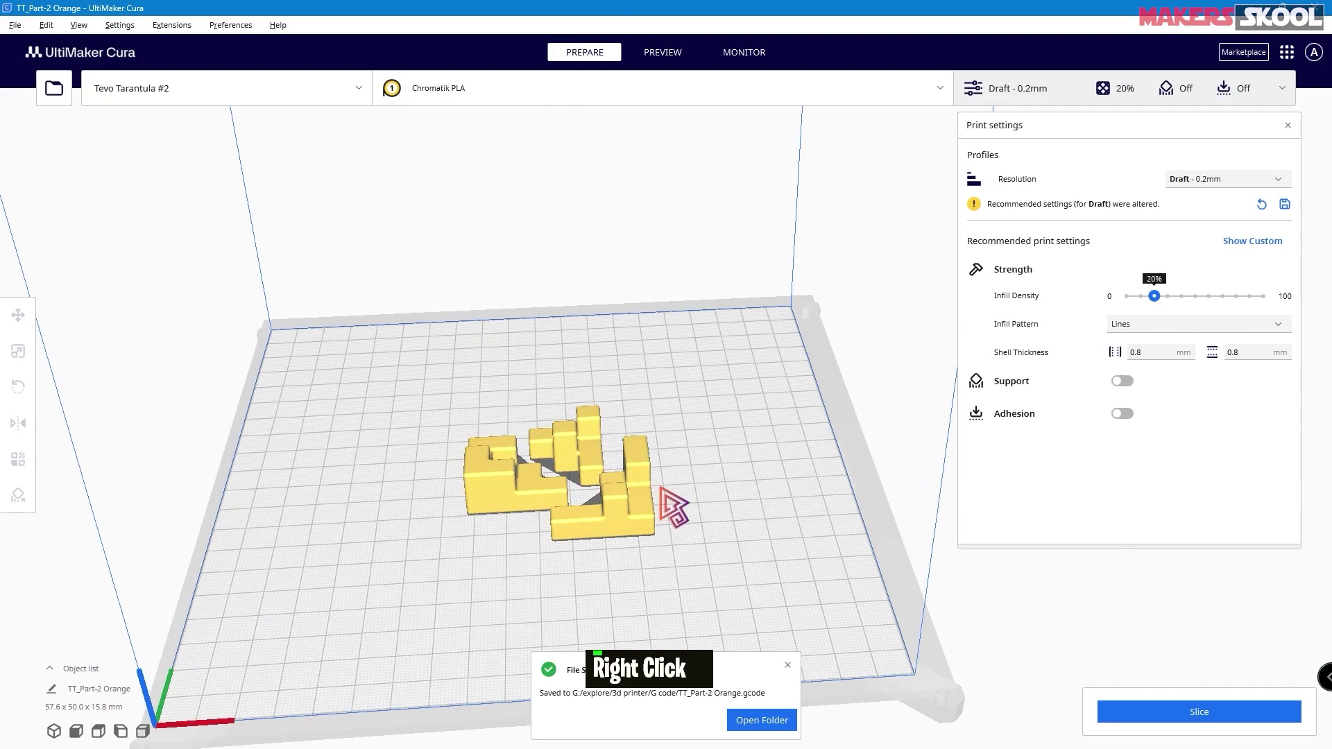
- Slice both parts (50 minutes, 9 g) and scrub through the layer preview
{"action": "left_click", "coordinate": [1236, 704]}
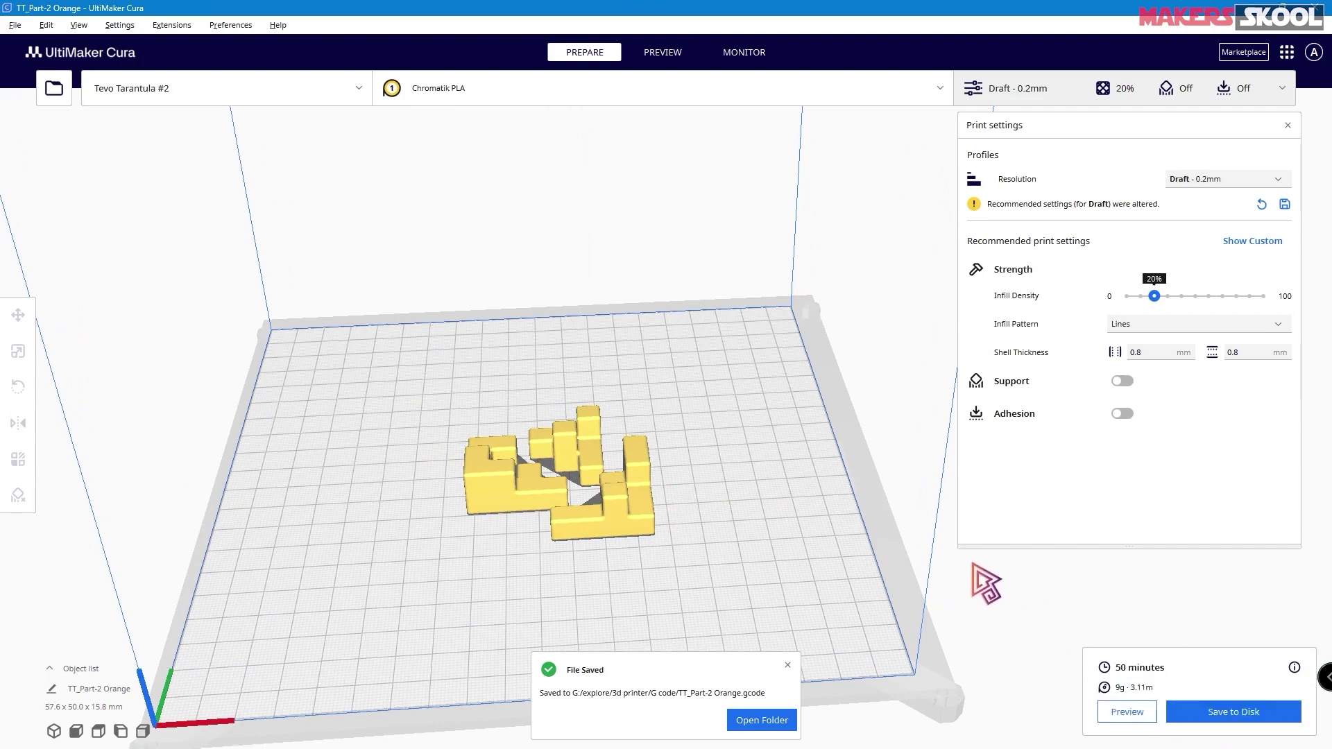
{"action": "left_click", "coordinate": [662, 54]}
{"action": "right_click_drag", "start_coordinate": [788, 481], "coordinate": [789, 521]}
{"action": "mouse_move", "coordinate": [1323, 241]}
{"action": "left_mouse_down"}
{"action": "mouse_move", "coordinate": [1323, 489]}
{"action": "mouse_move", "coordinate": [1310, 223]}
{"action": "left_mouse_up"}
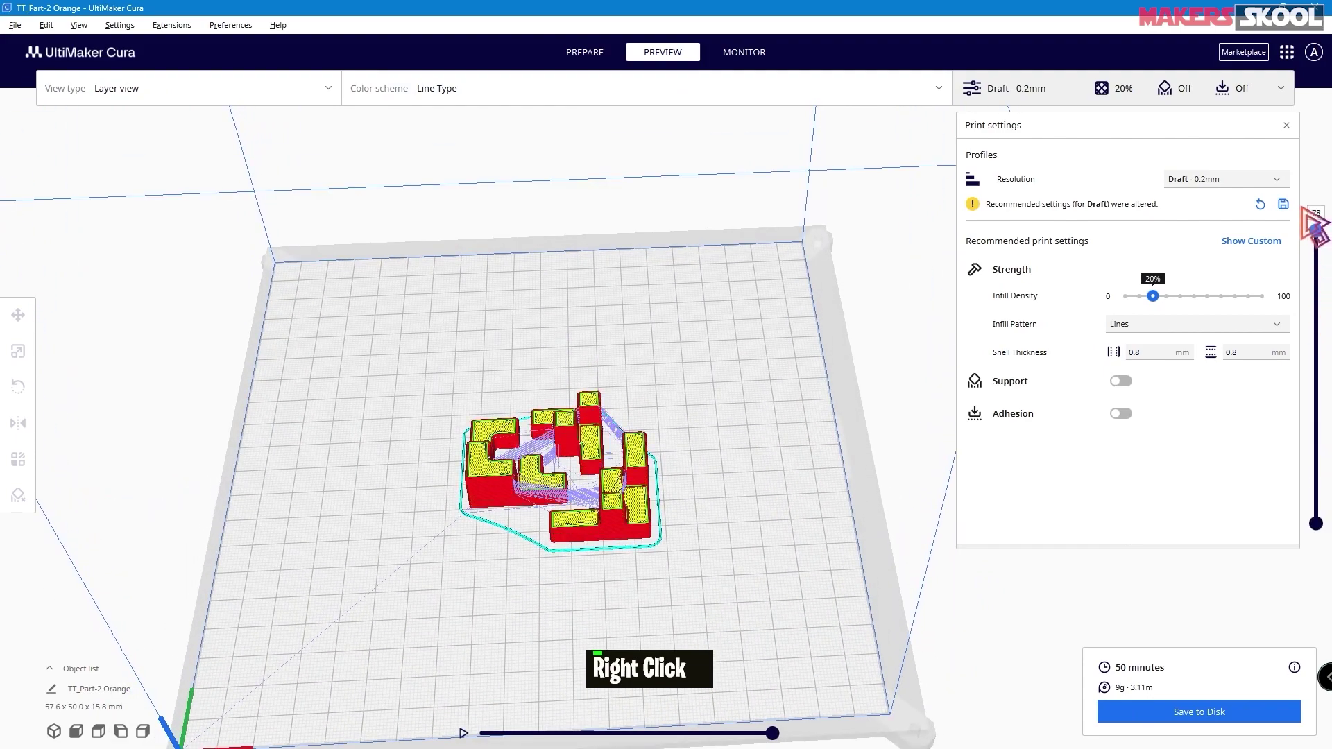
- Save the sliced G-code to disk and delete the front-right piece from the plate
{"action": "left_click", "coordinate": [1202, 720]}
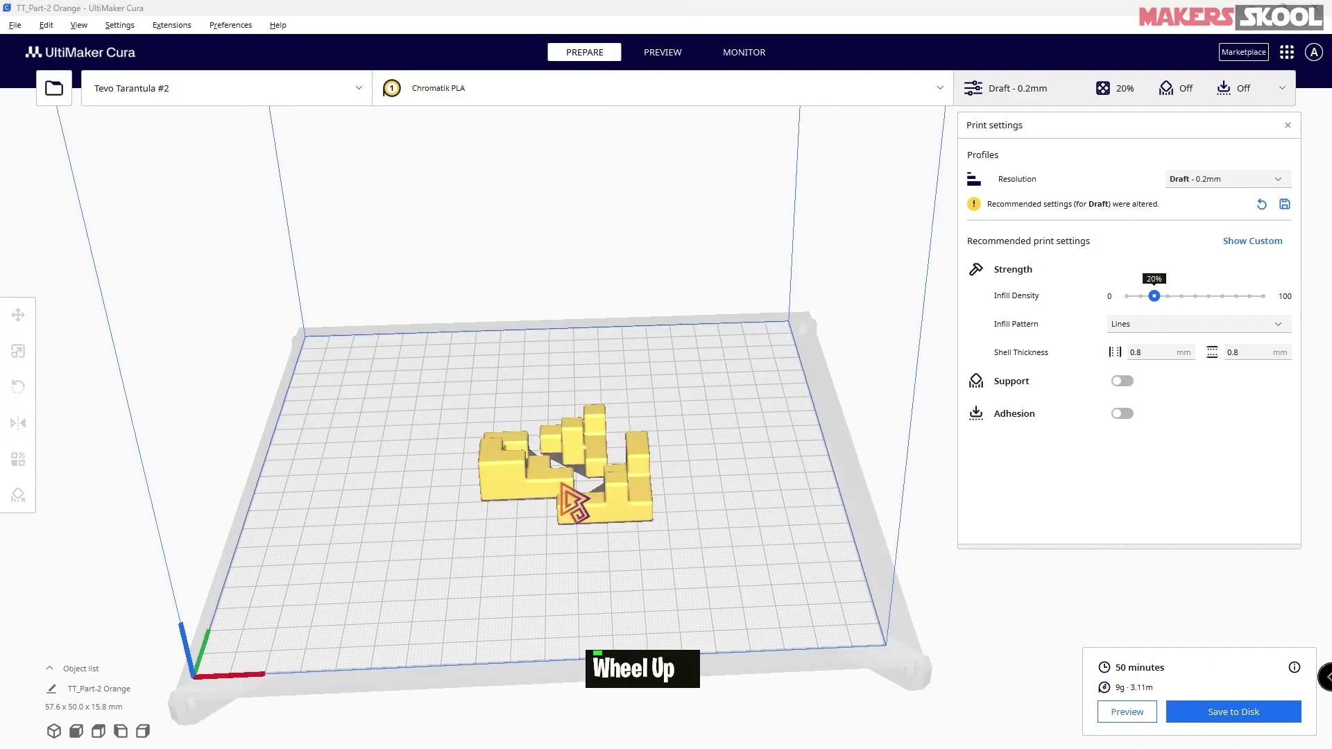
{"action": "mouse_move", "coordinate": [669, 506]}
{"action": "right_mouse_down"}
{"action": "mouse_move", "coordinate": [714, 506]}
{"action": "mouse_move", "coordinate": [669, 512]}
{"action": "mouse_move", "coordinate": [682, 510]}
{"action": "right_mouse_up"}
{"action": "left_click", "coordinate": [517, 458]}
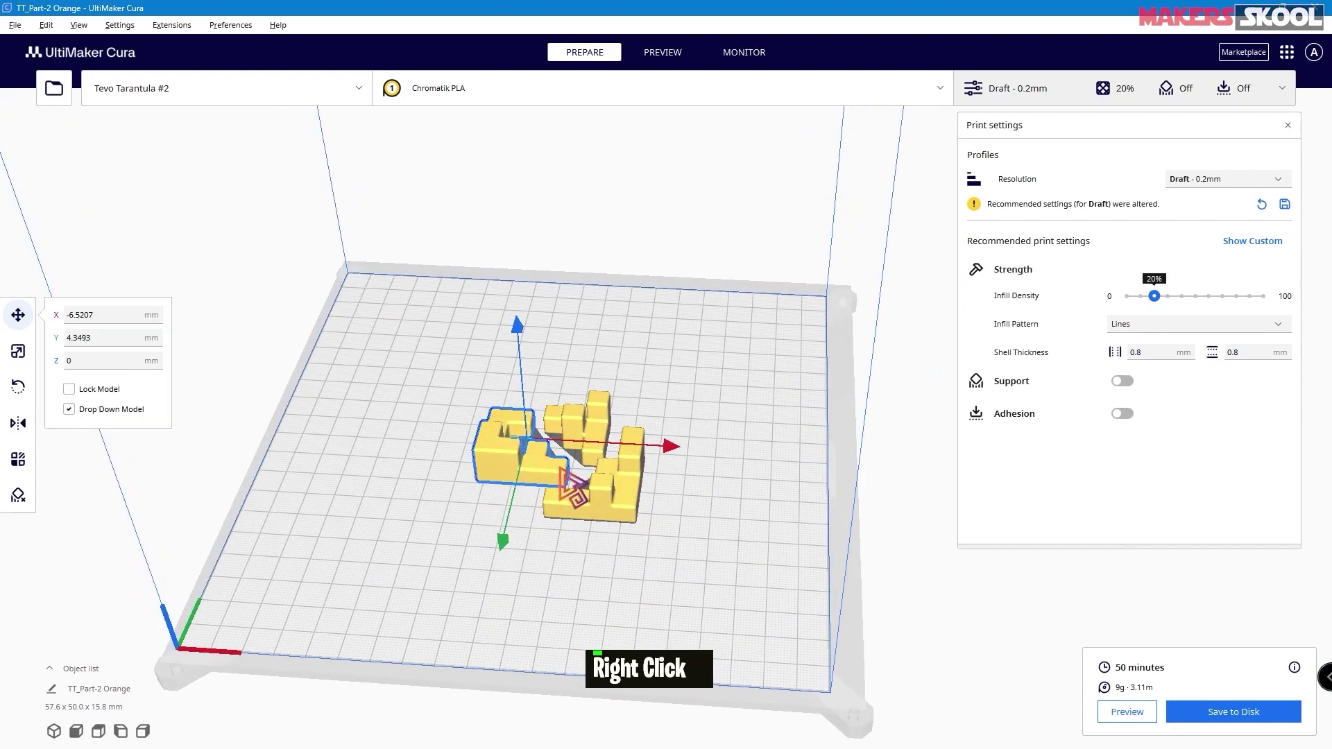
{"action": "left_click", "coordinate": [640, 412]}
{"action": "left_click", "coordinate": [602, 421]}
{"action": "left_click", "coordinate": [617, 472]}
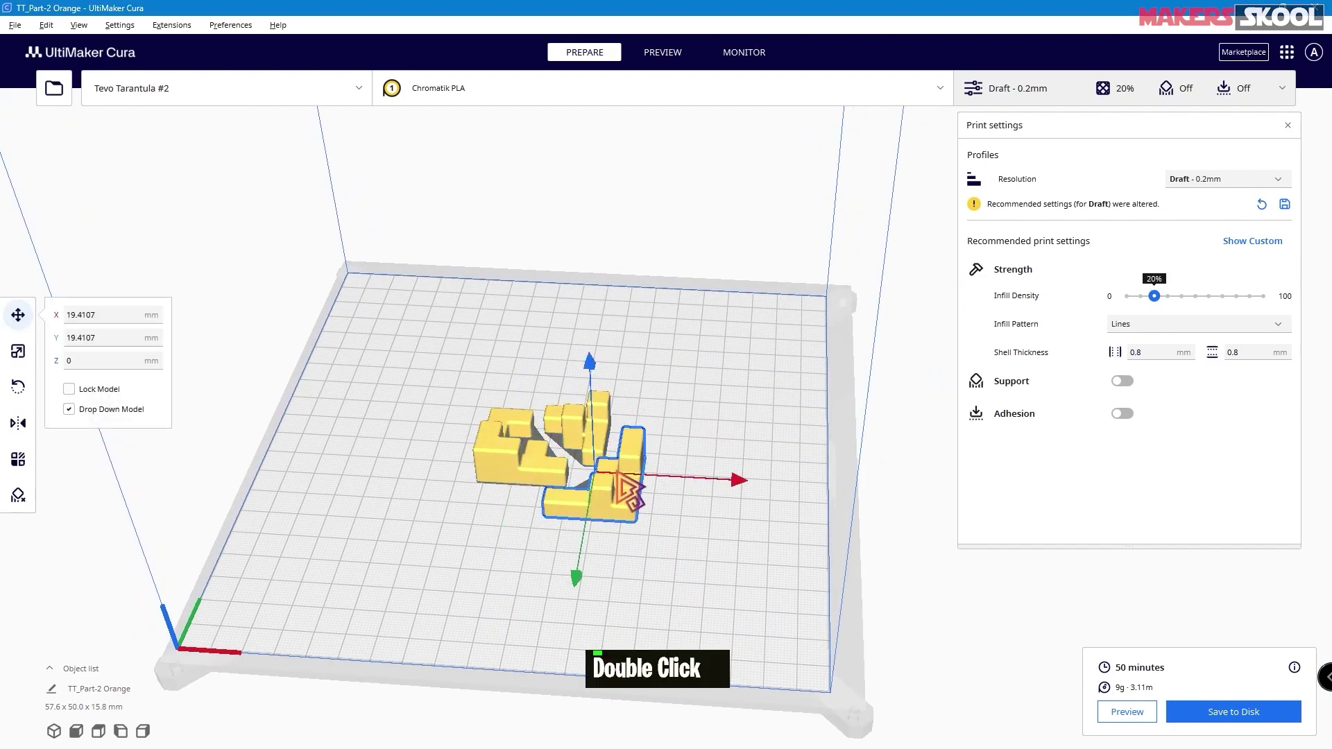
{"action": "right_click", "coordinate": [633, 479]}
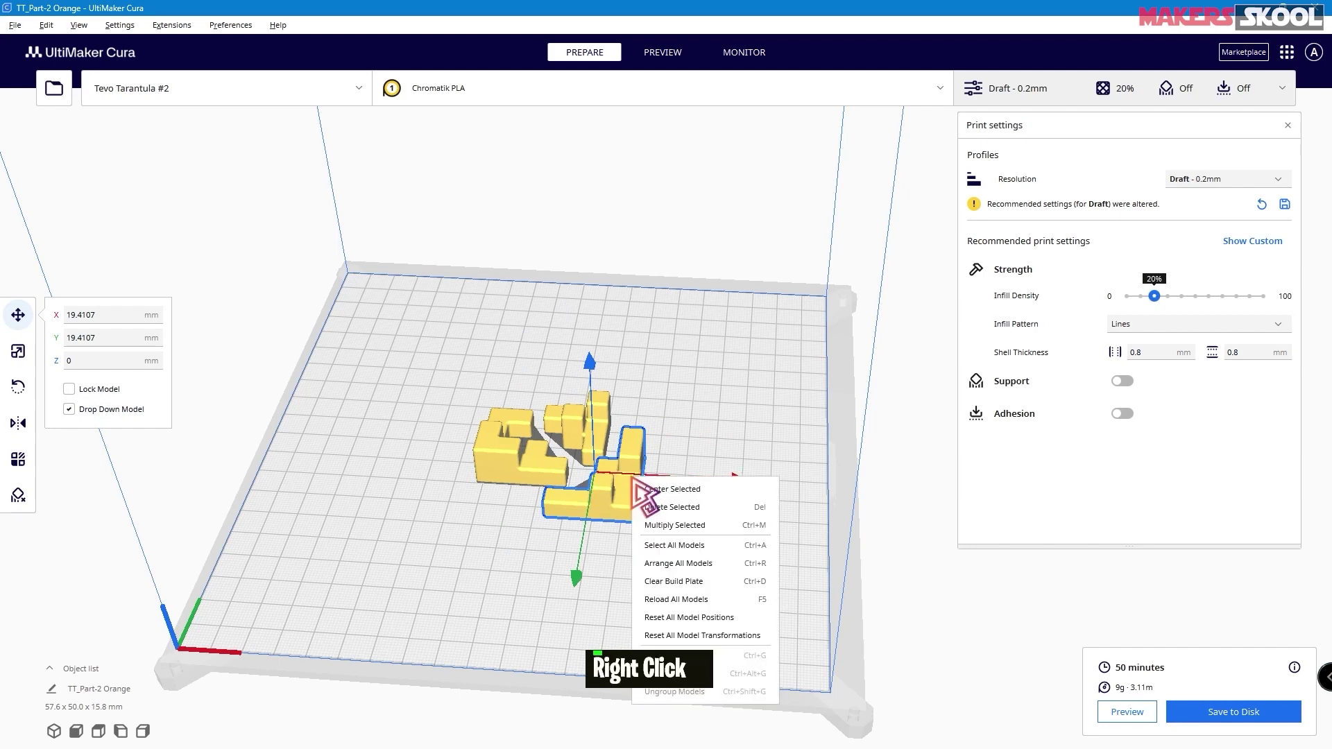
{"action": "left_click", "coordinate": [675, 508]}
- Delete the back-middle piece from the build plate as well
{"action": "left_click", "coordinate": [619, 446]}
{"action": "right_click", "coordinate": [602, 431]}
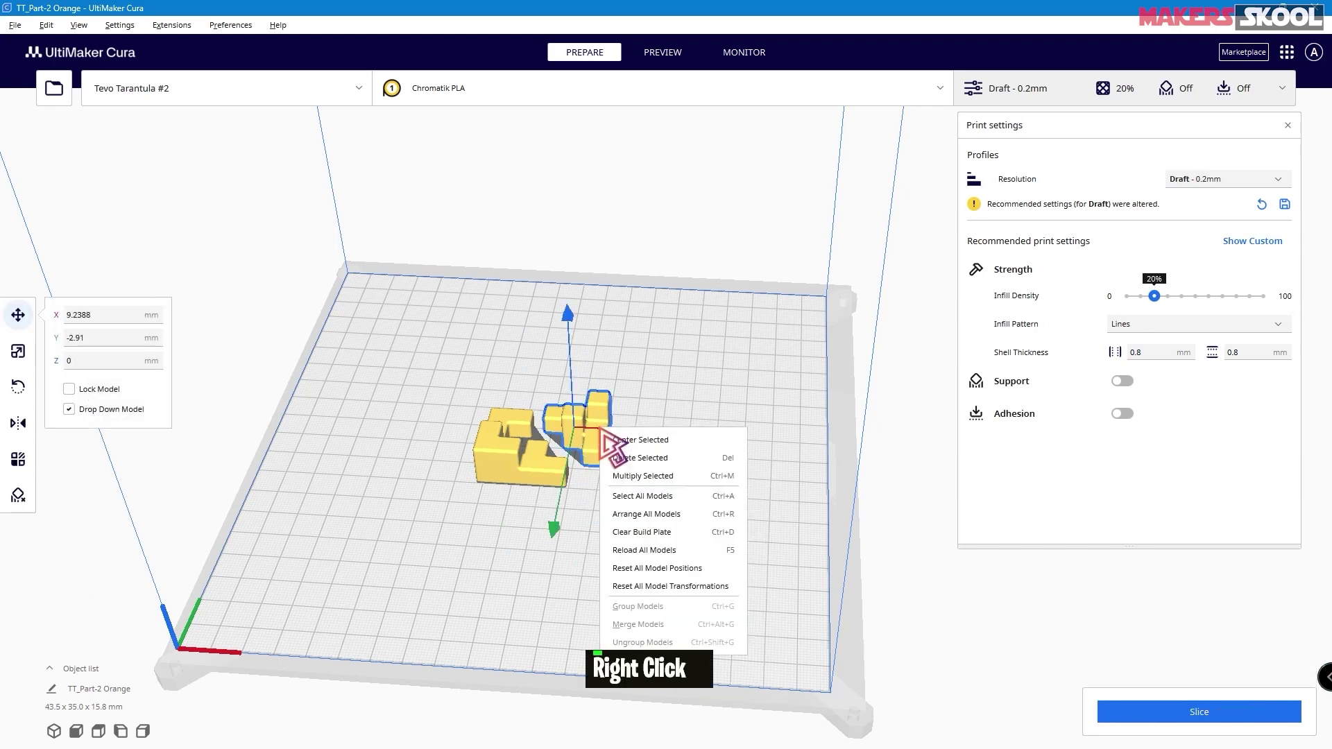
{"action": "left_click", "coordinate": [645, 461]}
{"action": "right_click_drag", "start_coordinate": [618, 470], "coordinate": [628, 433]}
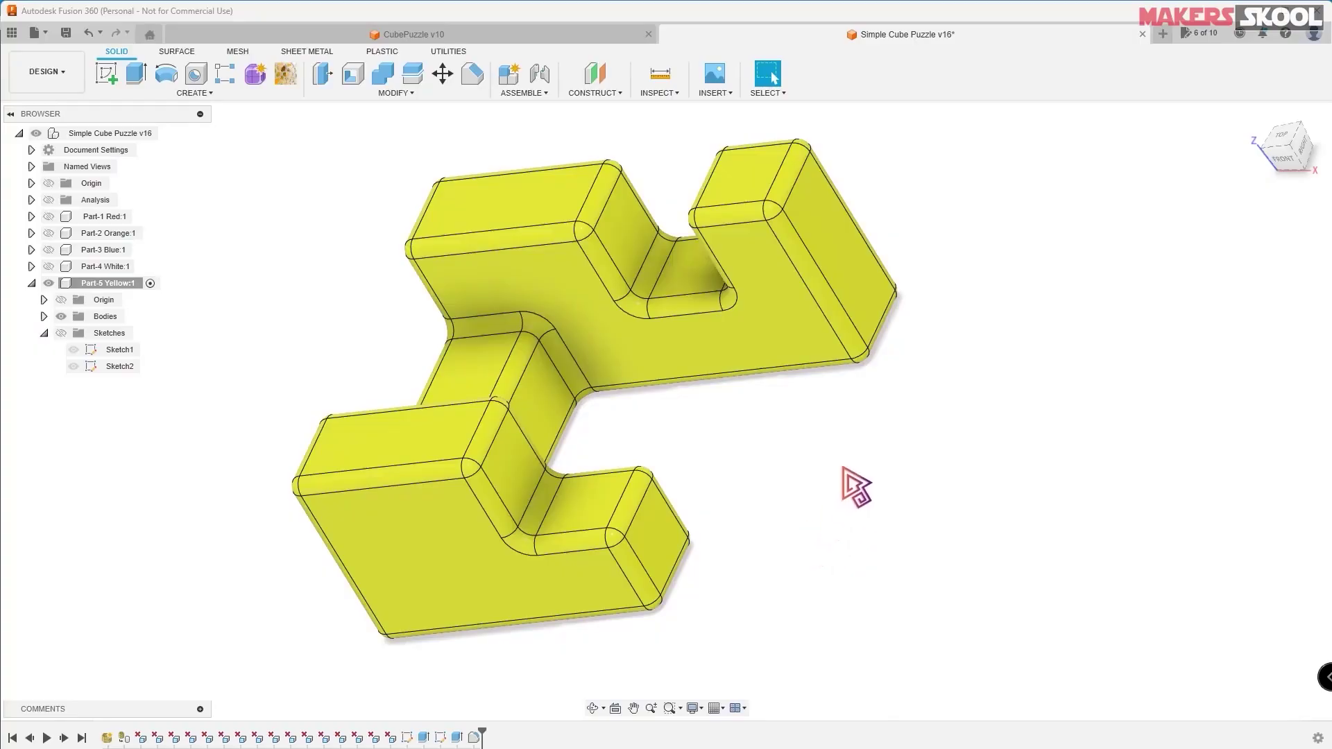
{"action": "scroll", "coordinate": [714, 406], "scroll_direction": "down", "scroll_amount": 2}
{"action": "scroll", "coordinate": [714, 406], "scroll_direction": "up", "scroll_amount": 3}
{"action": "middle_click_drag", "start_coordinate": [713, 404], "coordinate": [715, 371], "text": "shift"}
{"action": "scroll", "coordinate": [714, 394], "scroll_direction": "down", "scroll_amount": 2}
{"action": "scroll", "coordinate": [714, 394], "scroll_direction": "up", "scroll_amount": 2}
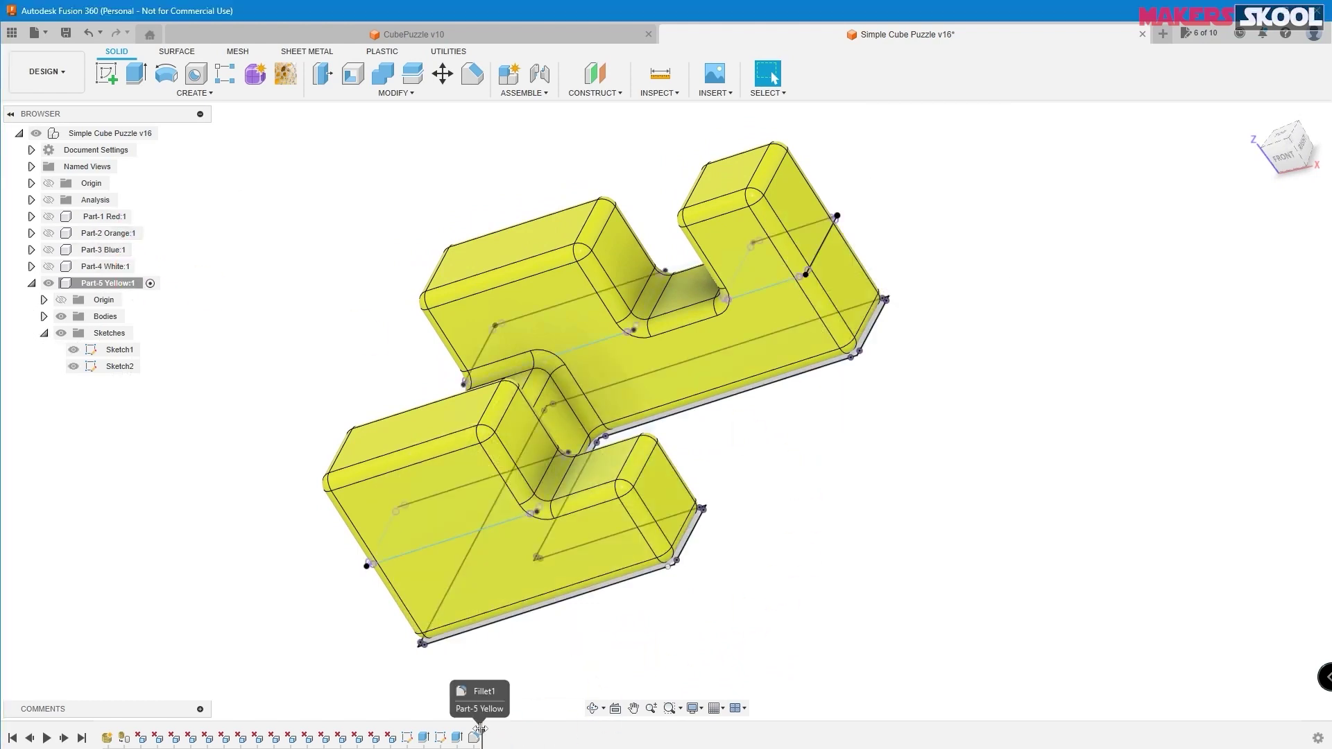
{"action": "left_click_drag", "start_coordinate": [480, 728], "coordinate": [415, 734]}
{"action": "scroll", "coordinate": [843, 460], "scroll_direction": "down", "scroll_amount": 2}
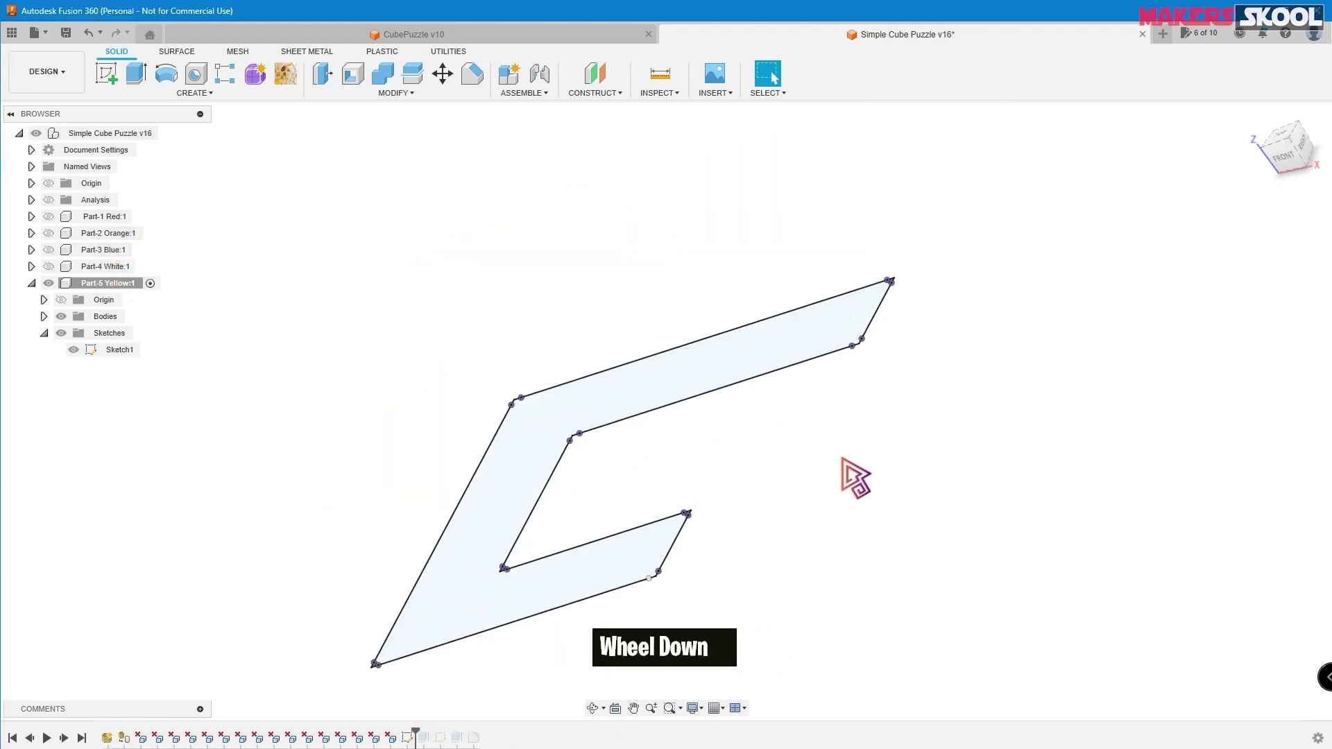
{"action": "scroll", "coordinate": [774, 479], "scroll_direction": "down", "scroll_amount": 1}
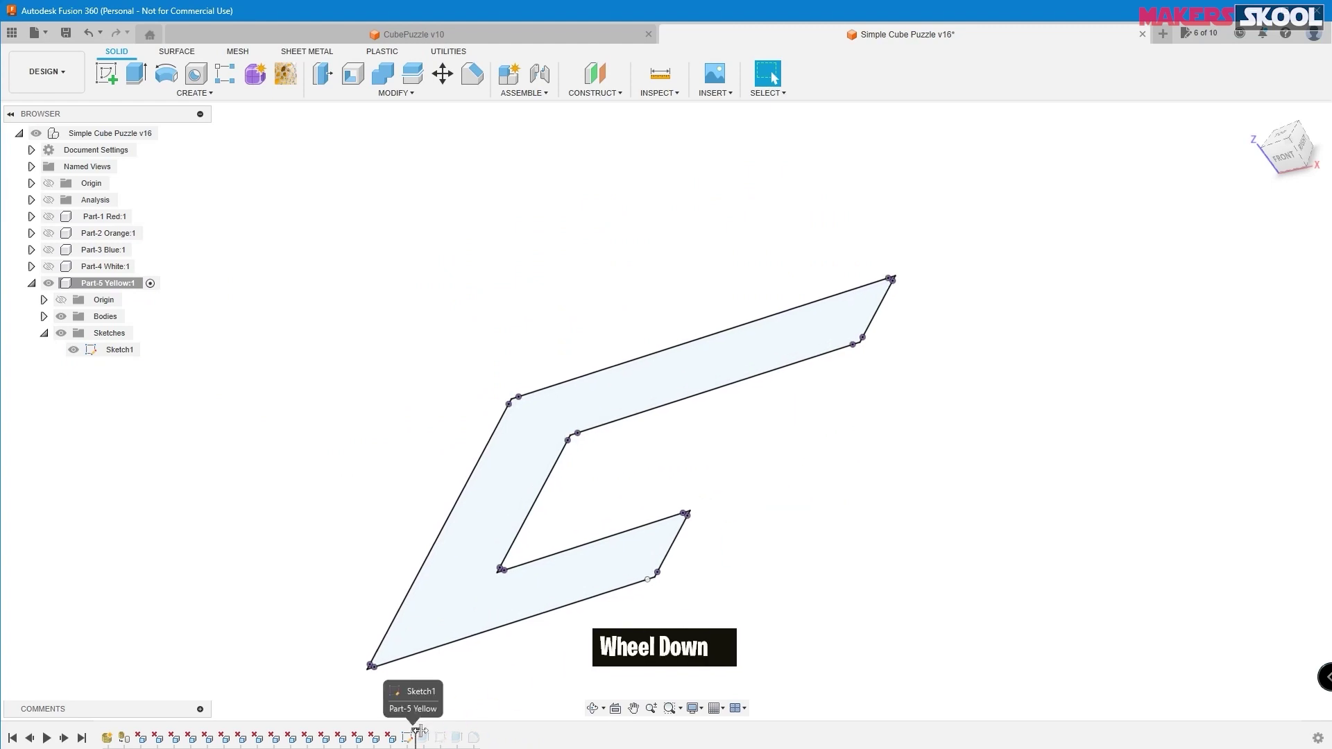
{"action": "left_click_drag", "start_coordinate": [417, 732], "coordinate": [431, 734]}
{"action": "scroll", "coordinate": [789, 381], "scroll_direction": "down", "scroll_amount": 1}
{"action": "scroll", "coordinate": [788, 378], "scroll_direction": "up", "scroll_amount": 2}
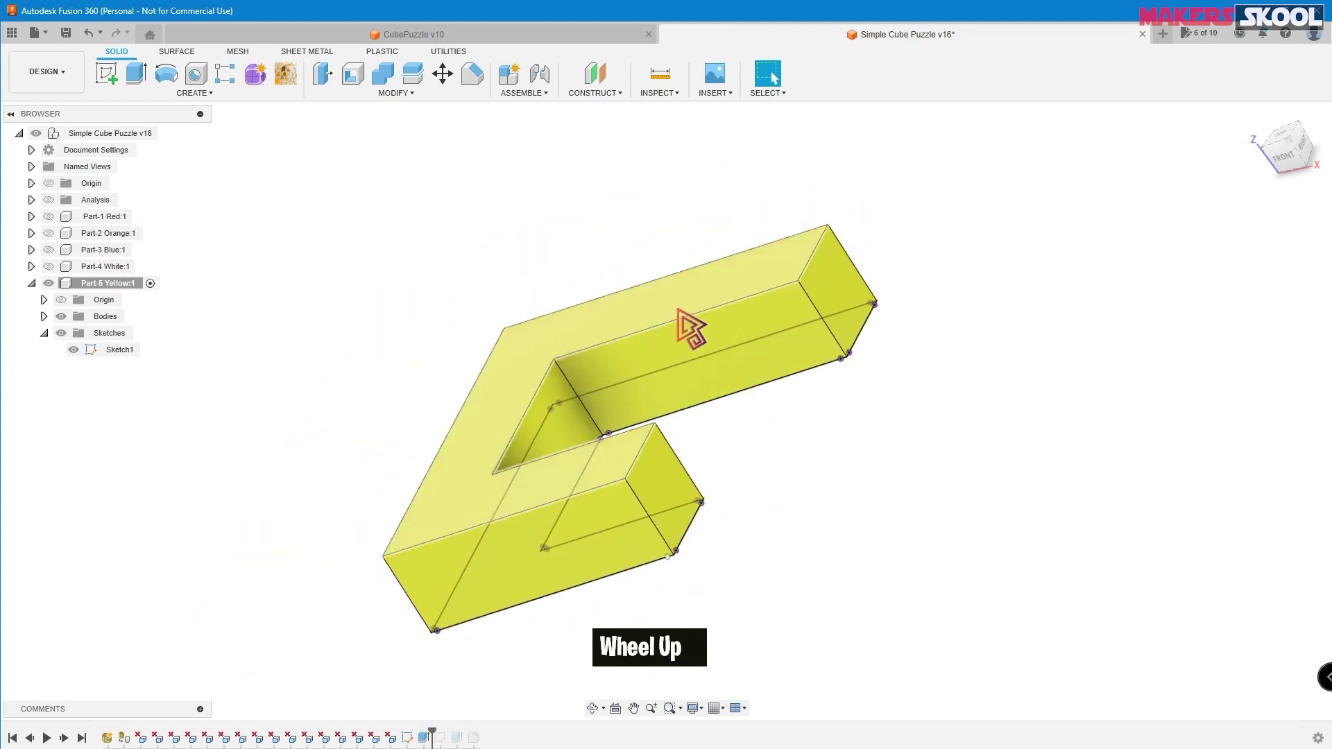
{"action": "left_click_drag", "start_coordinate": [433, 734], "coordinate": [482, 735]}
{"action": "scroll", "coordinate": [901, 402], "scroll_direction": "down", "scroll_amount": 2}
{"action": "scroll", "coordinate": [878, 413], "scroll_direction": "up", "scroll_amount": 2}
{"action": "mouse_move", "coordinate": [878, 412]}
{"action": "middle_mouse_down", "text": "shift"}
{"action": "mouse_move", "coordinate": [881, 389]}
{"action": "mouse_move", "coordinate": [863, 379]}
{"action": "mouse_move", "coordinate": [856, 399]}
{"action": "middle_mouse_up", "text": "shift"}
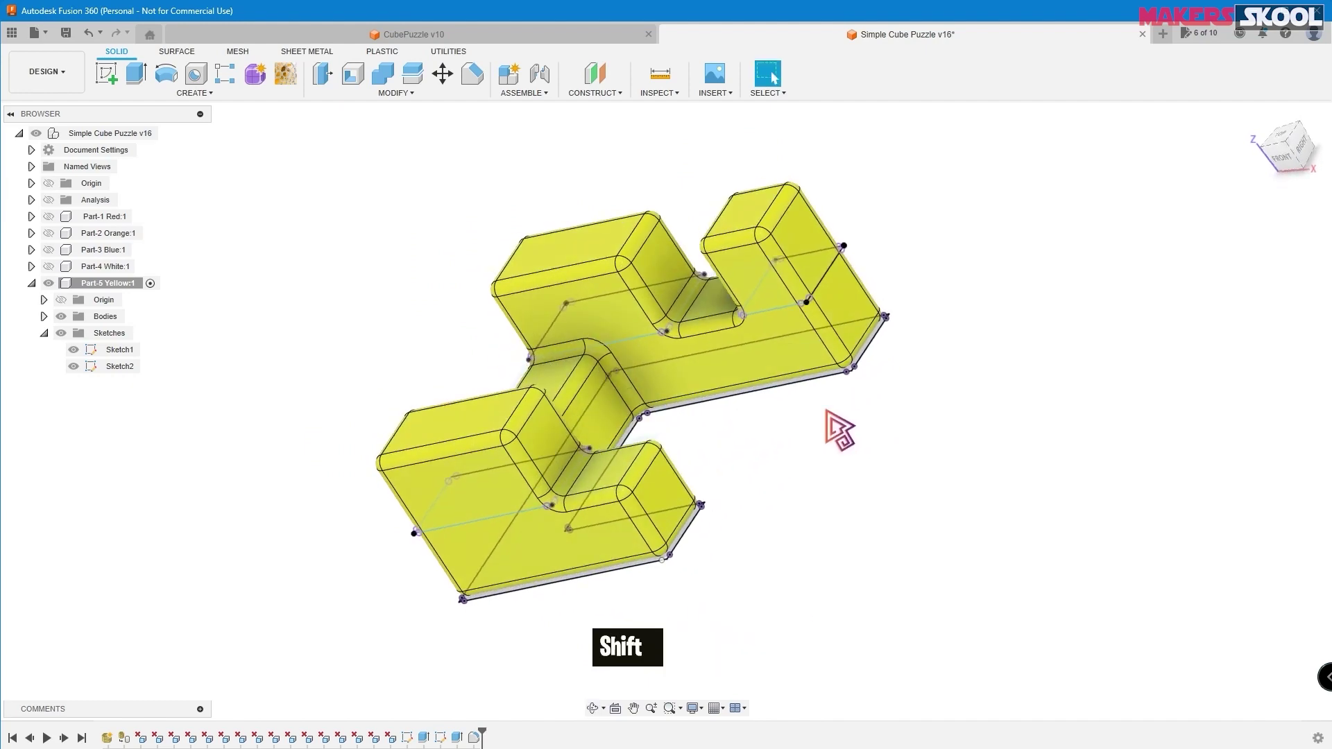
{"action": "scroll", "coordinate": [841, 409], "scroll_direction": "up", "scroll_amount": 1}
{"action": "scroll", "coordinate": [767, 423], "scroll_direction": "down", "scroll_amount": 1, "text": "shift"}
{"action": "scroll", "coordinate": [767, 423], "scroll_direction": "down", "scroll_amount": 2}
{"action": "scroll", "coordinate": [766, 423], "scroll_direction": "up", "scroll_amount": 2}
{"action": "mouse_move", "coordinate": [766, 423]}
{"action": "middle_mouse_down", "text": "shift"}
{"action": "mouse_move", "coordinate": [758, 390]}
{"action": "mouse_move", "coordinate": [760, 414]}
{"action": "middle_mouse_up", "text": "shift"}
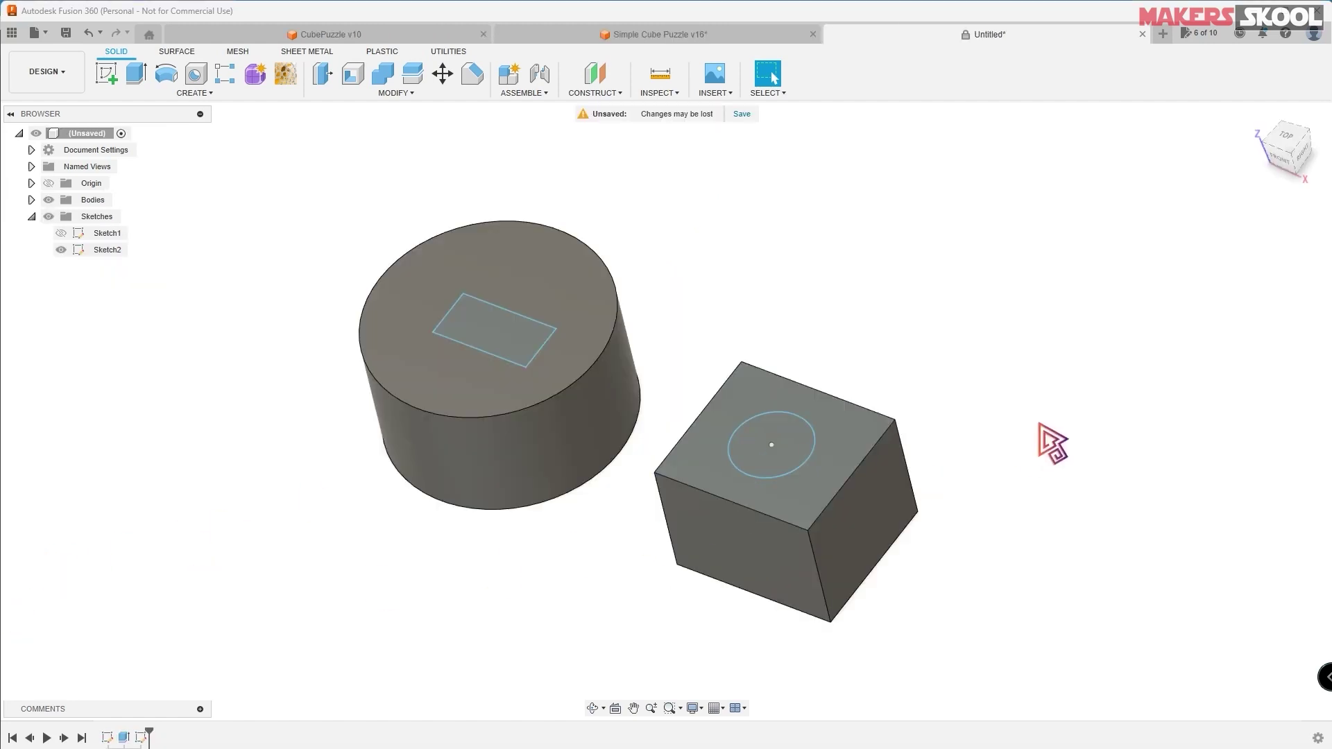
- Extrude-cut the rectangle into the cylinder and the circle into the box, 20 mm deep
{"action": "scroll", "coordinate": [920, 321], "scroll_direction": "down", "scroll_amount": 2}
{"action": "scroll", "coordinate": [920, 322], "scroll_direction": "up", "scroll_amount": 2}
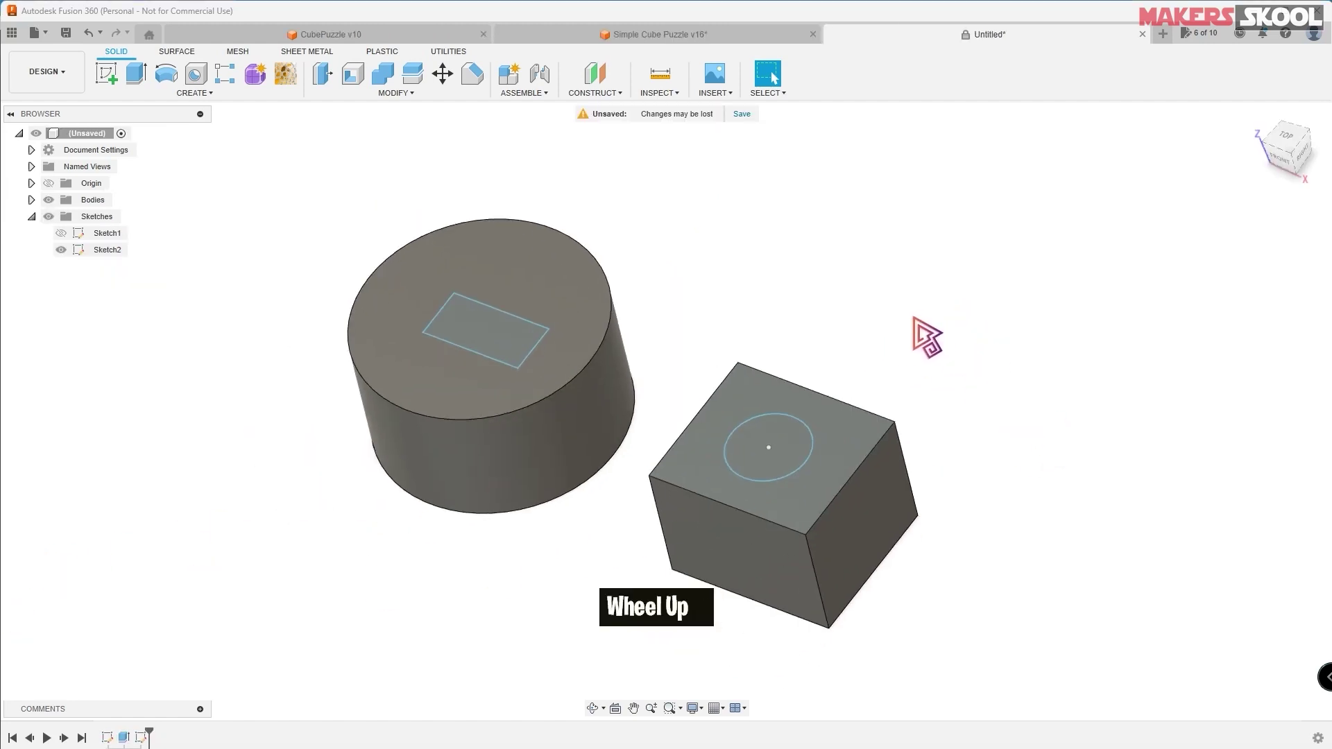
{"action": "left_click", "coordinate": [137, 73]}
{"action": "left_click", "coordinate": [498, 335]}
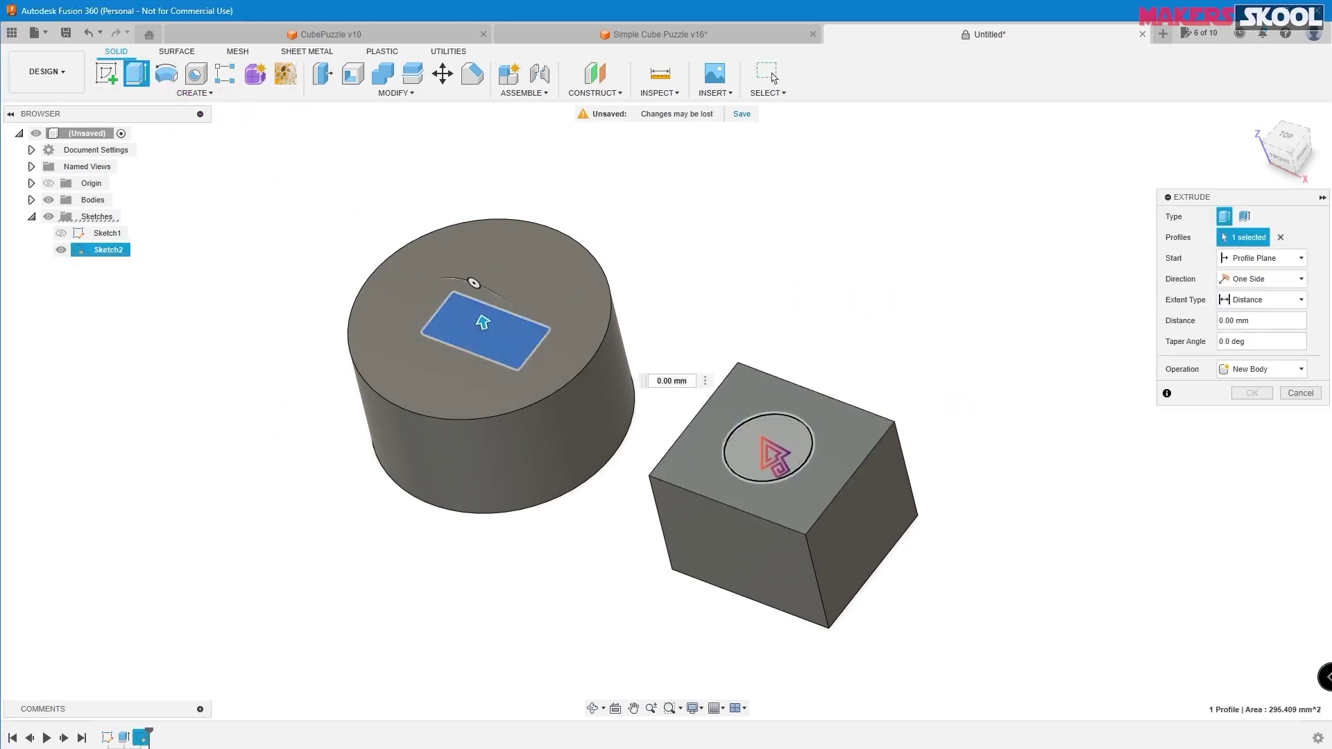
{"action": "left_click", "coordinate": [768, 451]}
{"action": "type", "text": "40"}
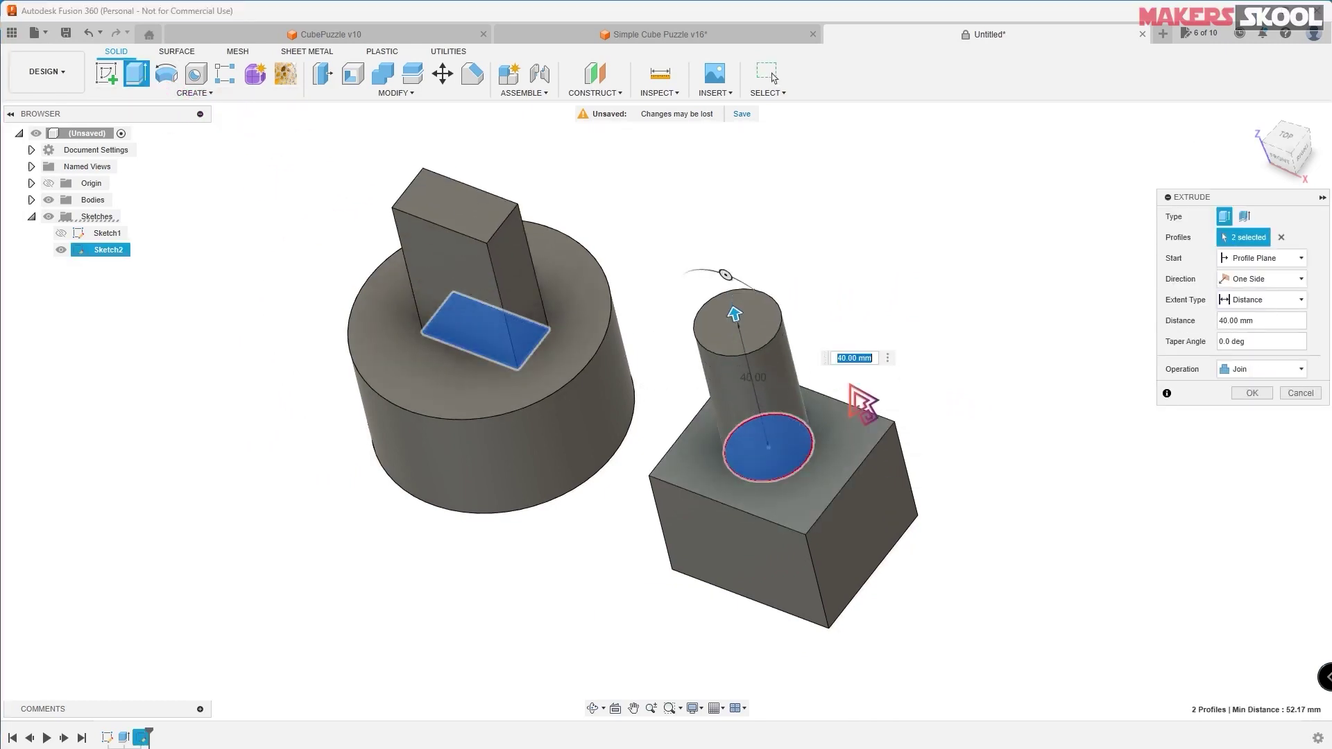
{"action": "middle_click_drag", "start_coordinate": [779, 356], "coordinate": [931, 316], "text": "shift"}
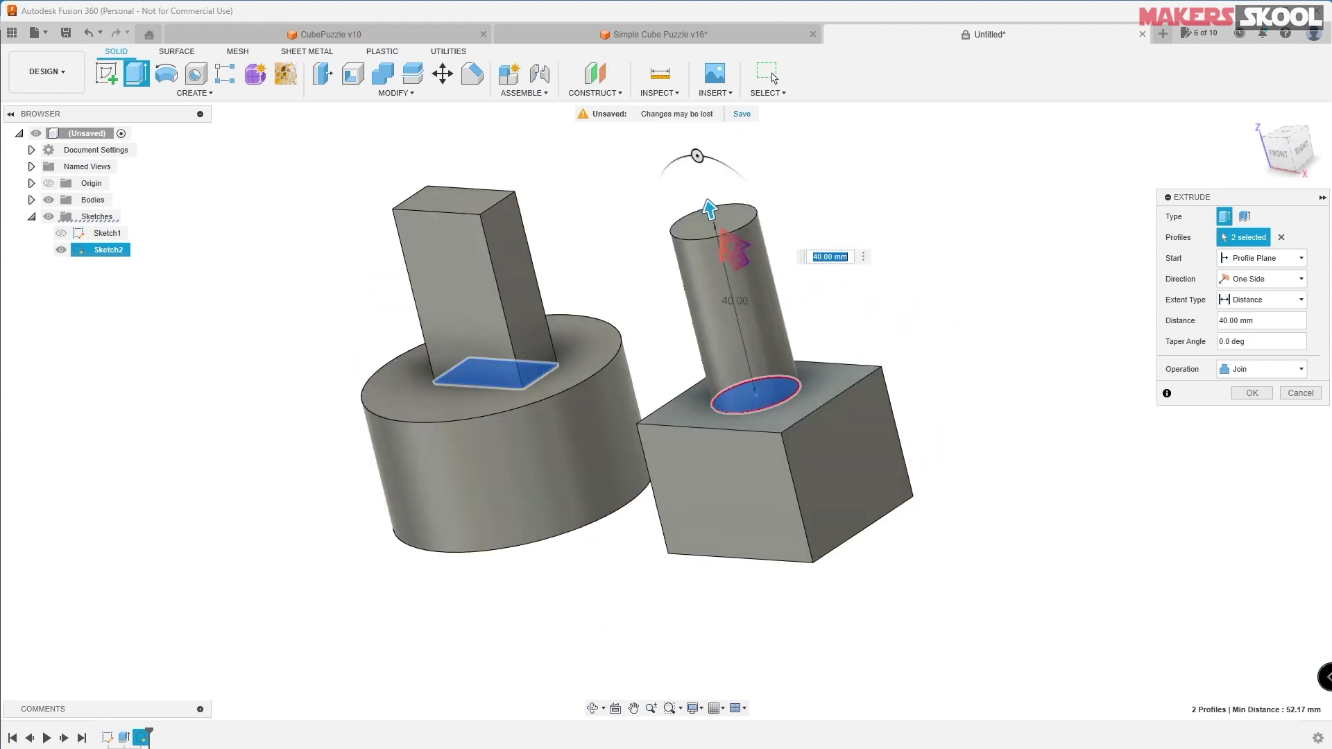
{"action": "left_click_drag", "start_coordinate": [712, 207], "coordinate": [822, 600]}
{"action": "middle_click_drag", "start_coordinate": [892, 561], "coordinate": [910, 447], "text": "shift"}
{"action": "left_click", "coordinate": [1249, 415]}
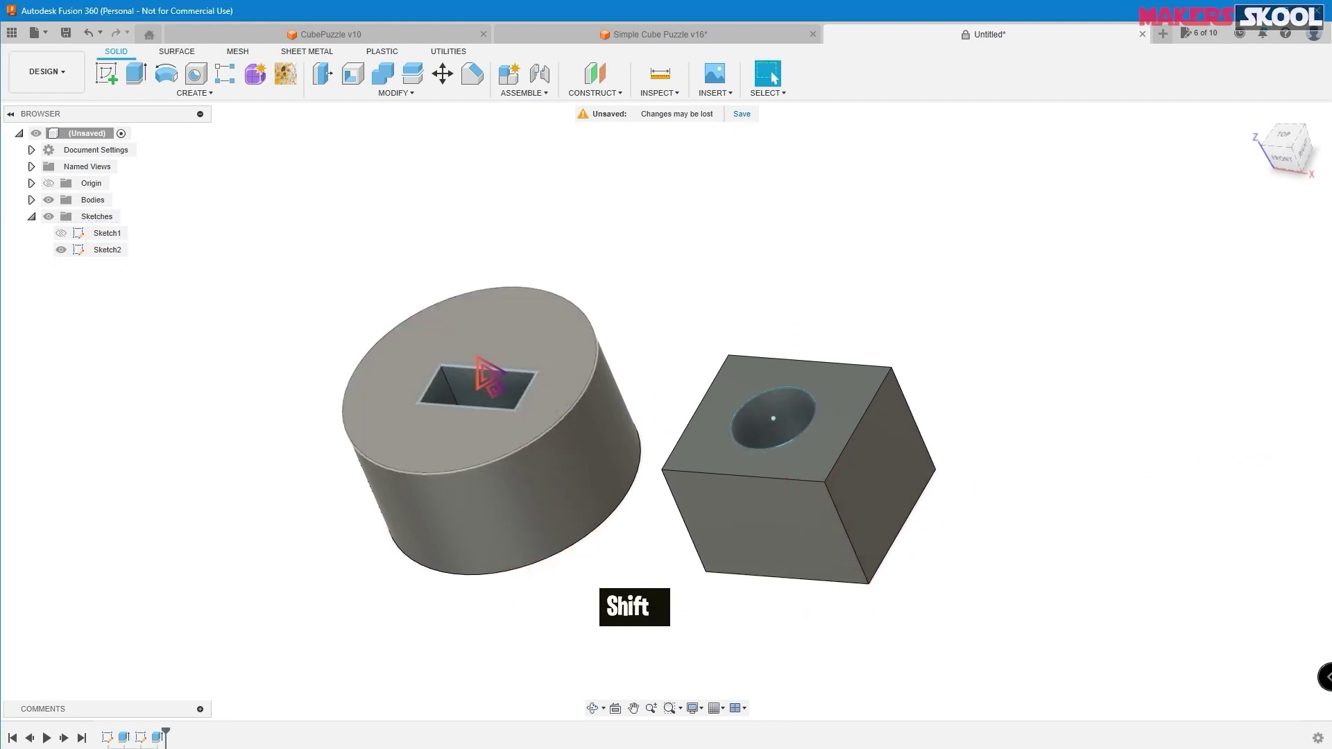
- Inspect both holes, then roll the timeline back to just after Sketch1
{"action": "middle_click_drag", "start_coordinate": [1058, 278], "coordinate": [1089, 384], "text": "shift"}
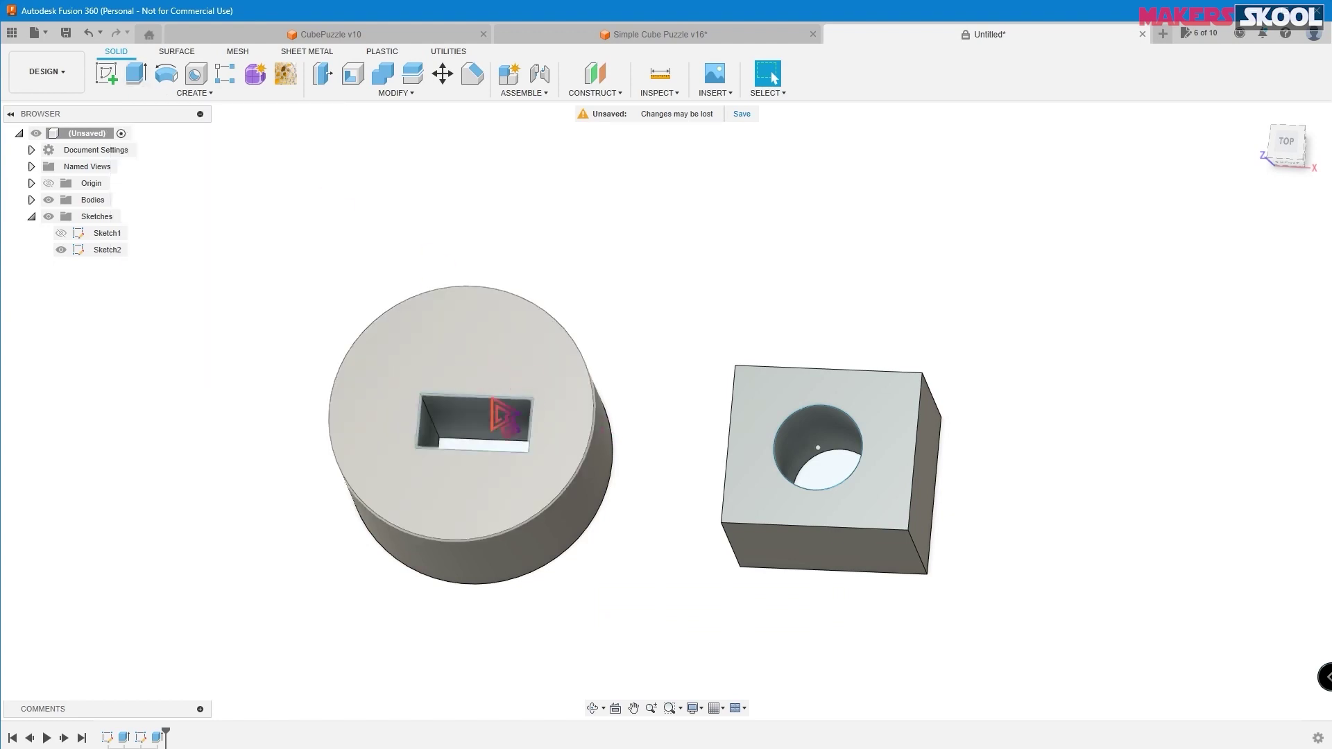
{"action": "middle_click_drag", "start_coordinate": [1085, 387], "coordinate": [1020, 371], "text": "shift"}
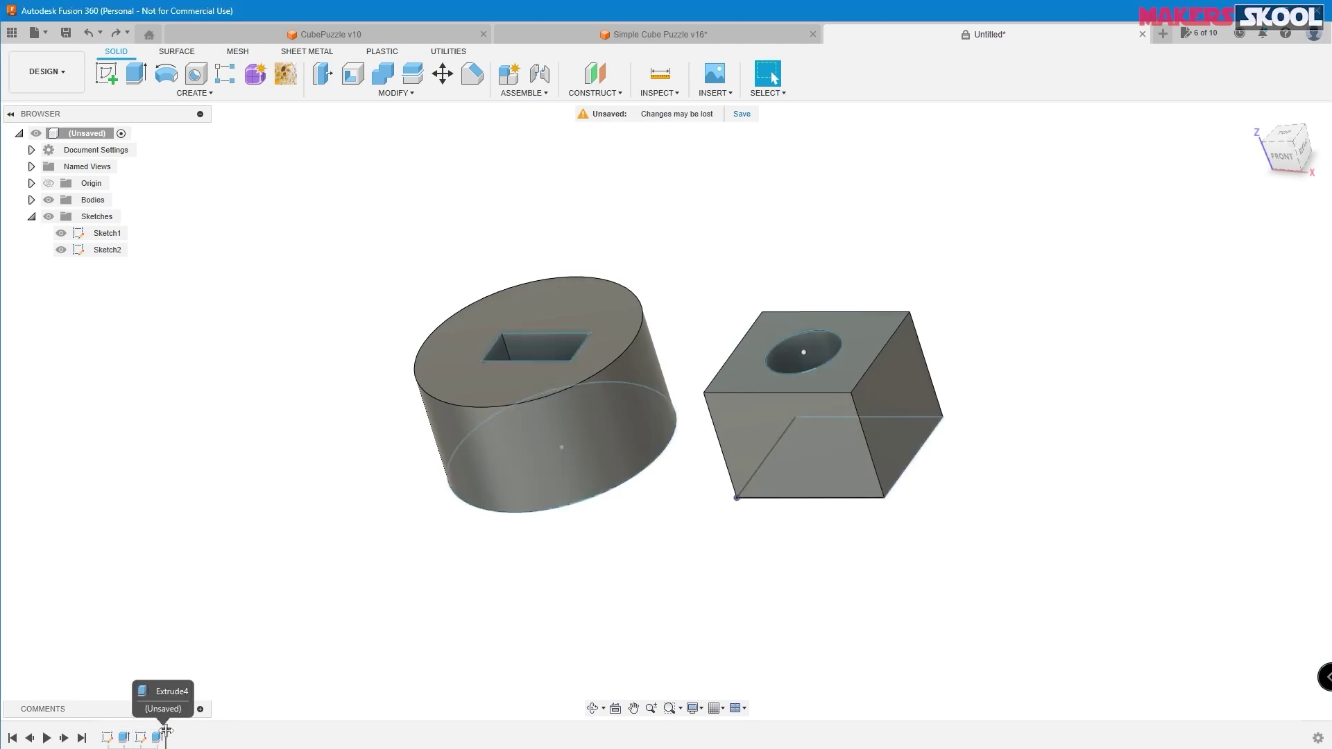
{"action": "left_click_drag", "start_coordinate": [159, 730], "coordinate": [114, 734]}
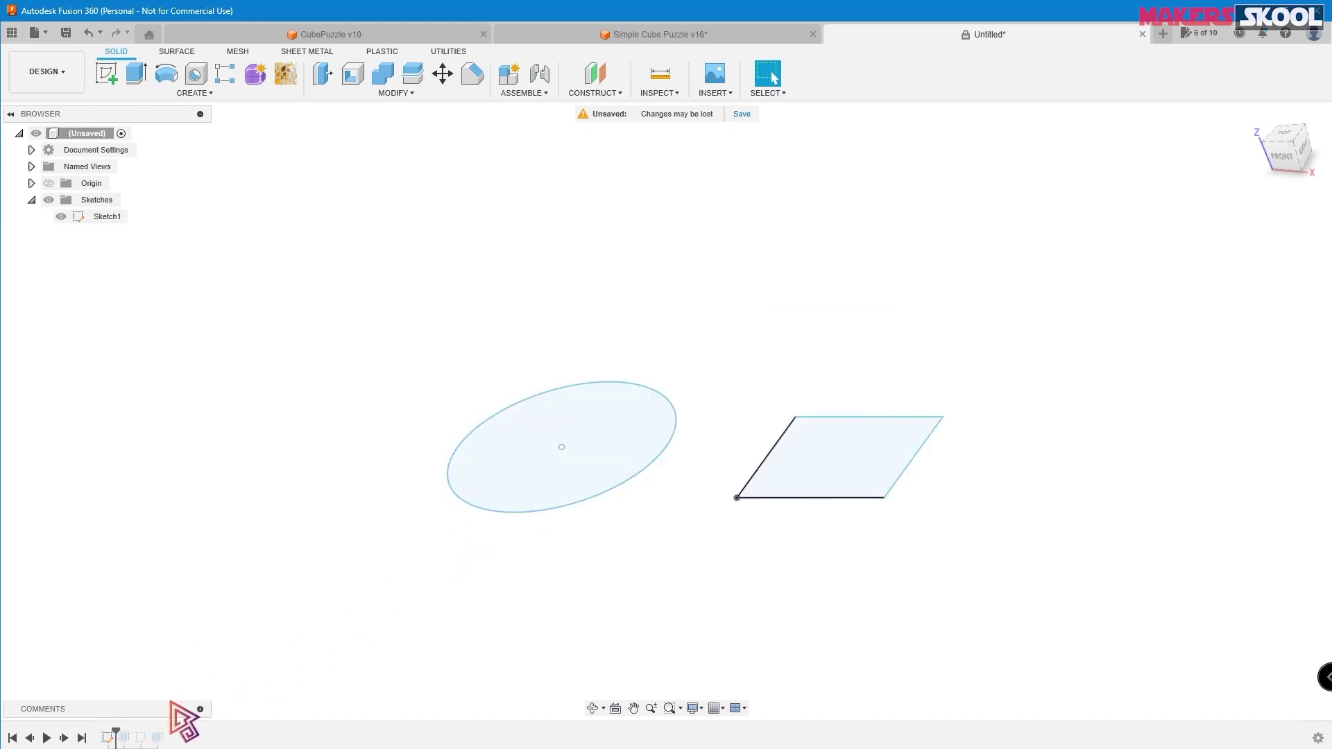
- Restore the timeline and edit the first extrude to make the cylinder 40 mm tall
{"action": "left_click_drag", "start_coordinate": [117, 733], "coordinate": [165, 733]}
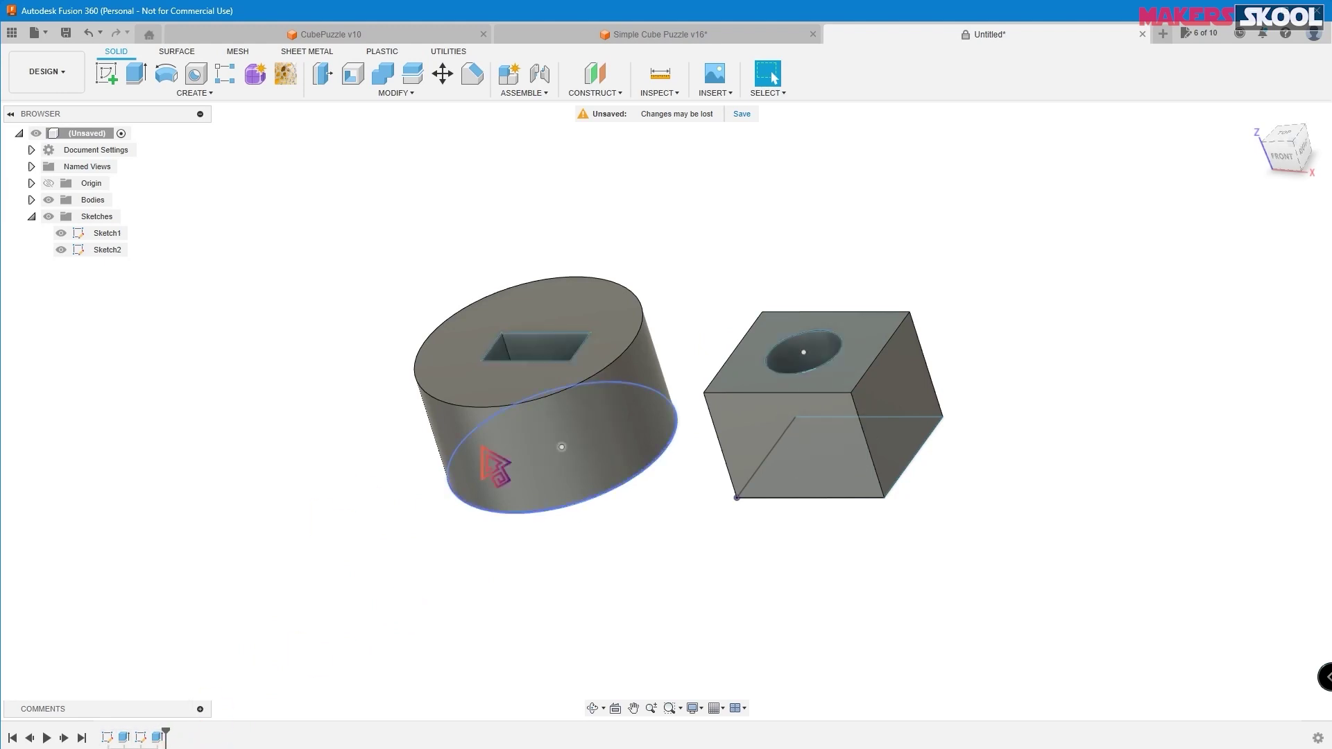
{"action": "right_click", "coordinate": [125, 739]}
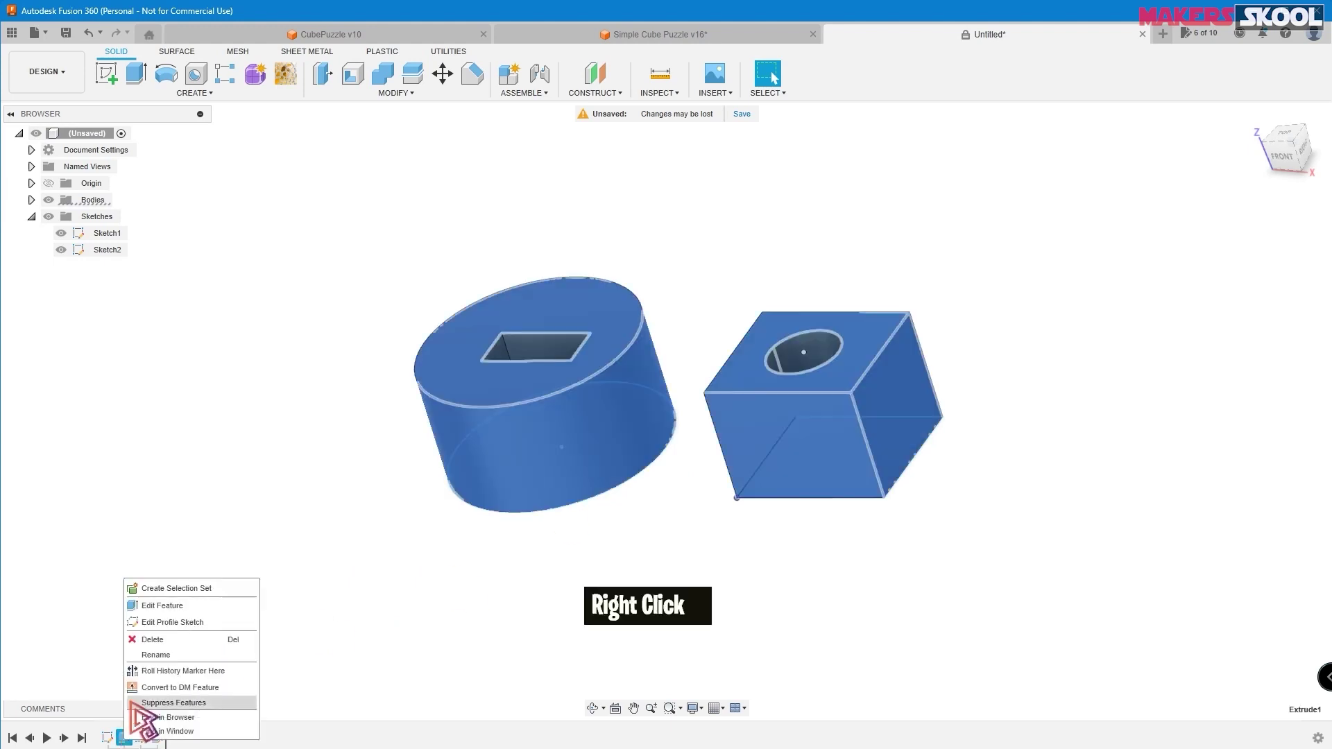
{"action": "left_click", "coordinate": [167, 609]}
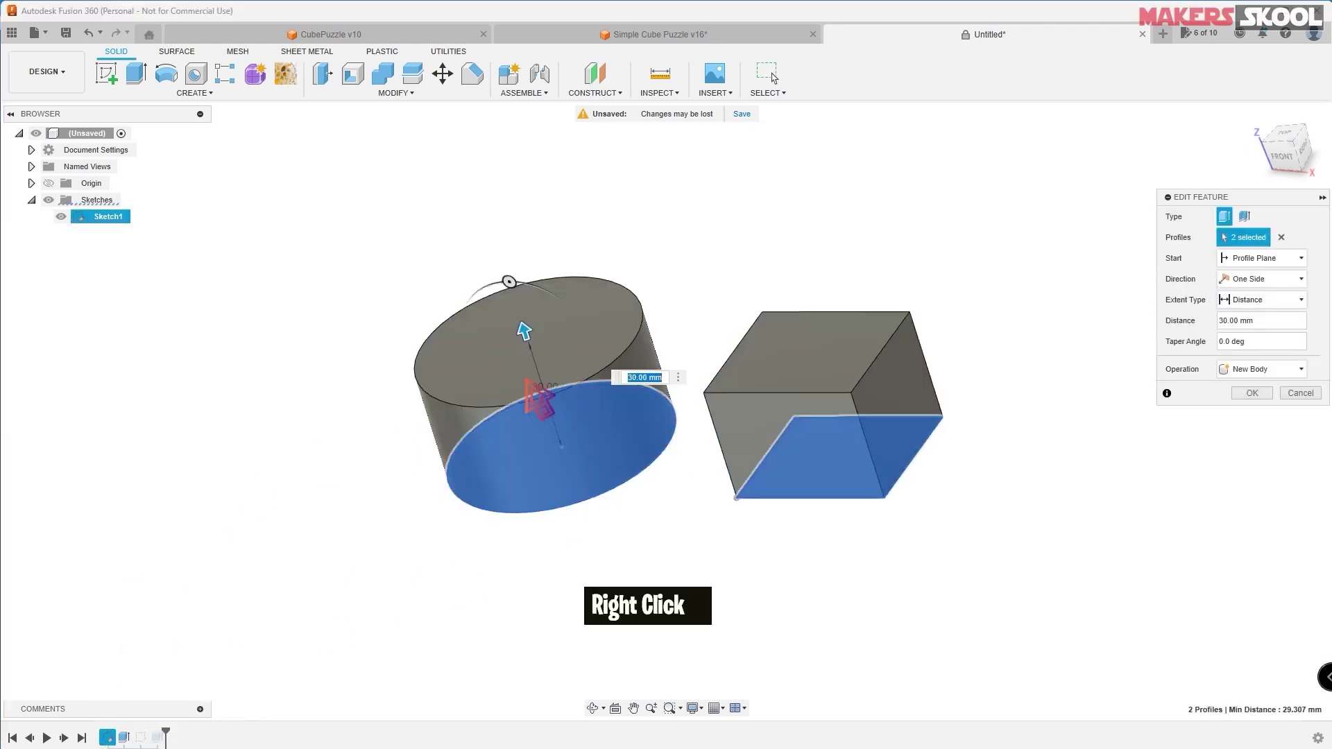
{"action": "left_click_drag", "start_coordinate": [523, 329], "coordinate": [514, 295]}
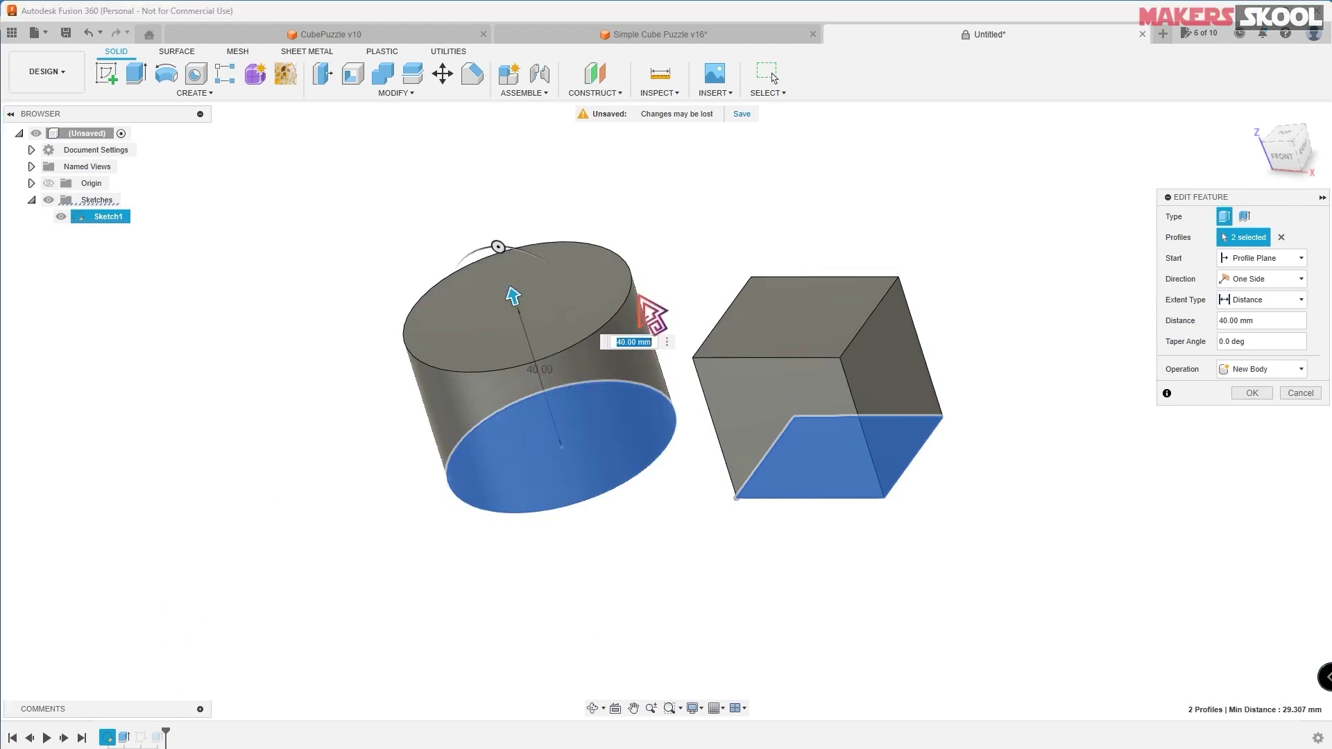
{"action": "left_click", "coordinate": [1253, 393]}
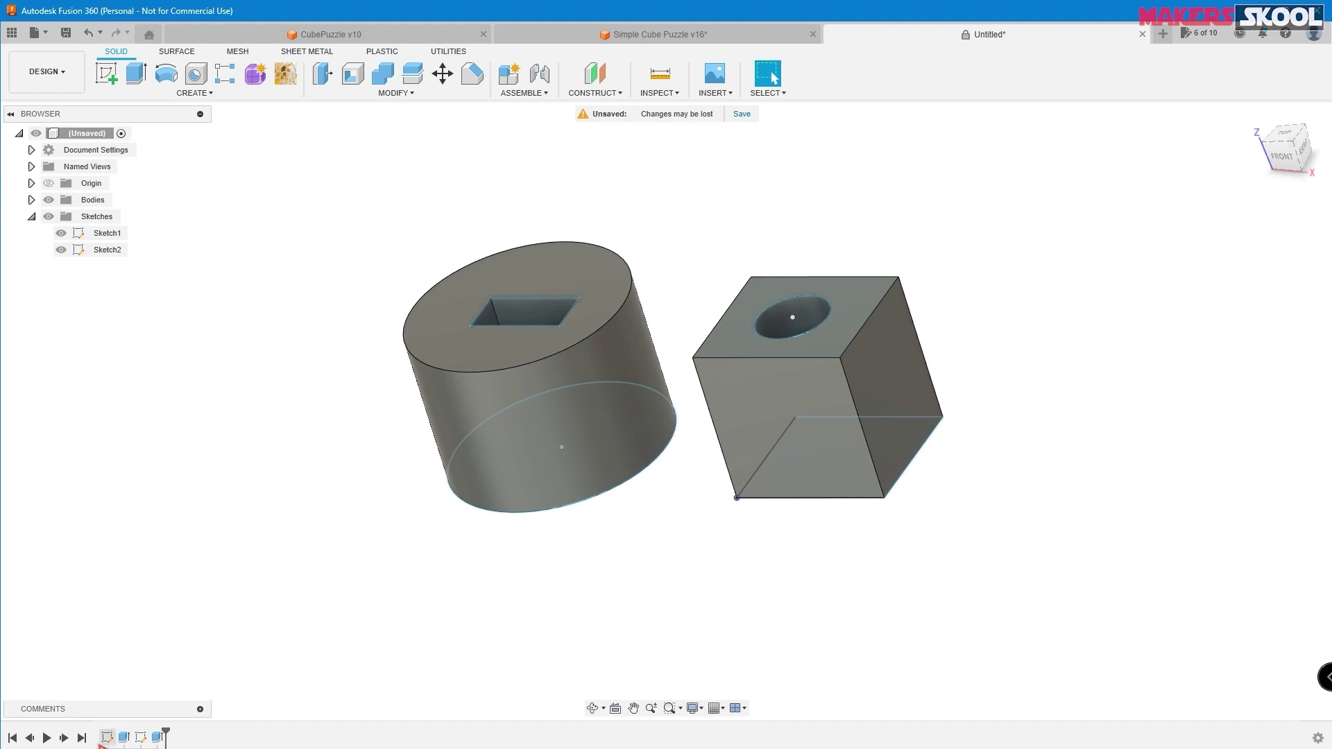
- Reopen Sketch2 for editing and finish the sketch
{"action": "right_click", "coordinate": [141, 740]}
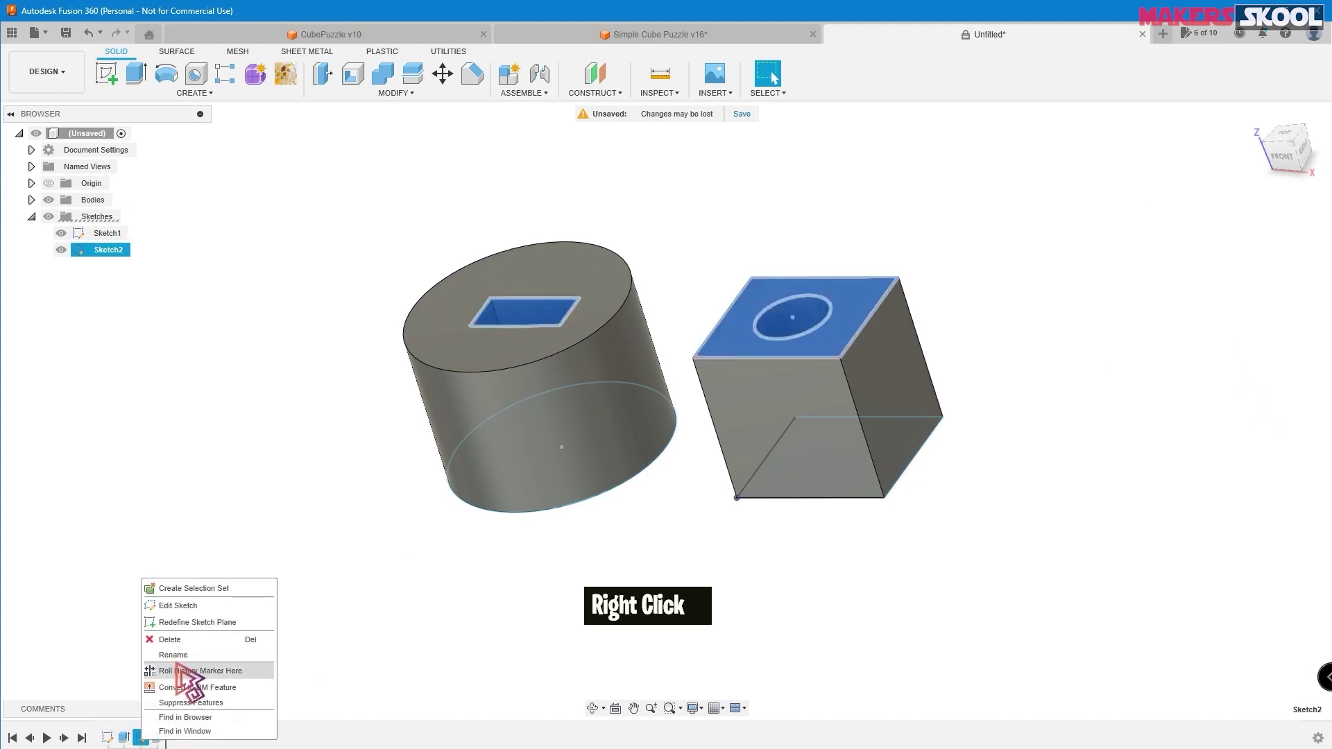
{"action": "left_click", "coordinate": [177, 605]}
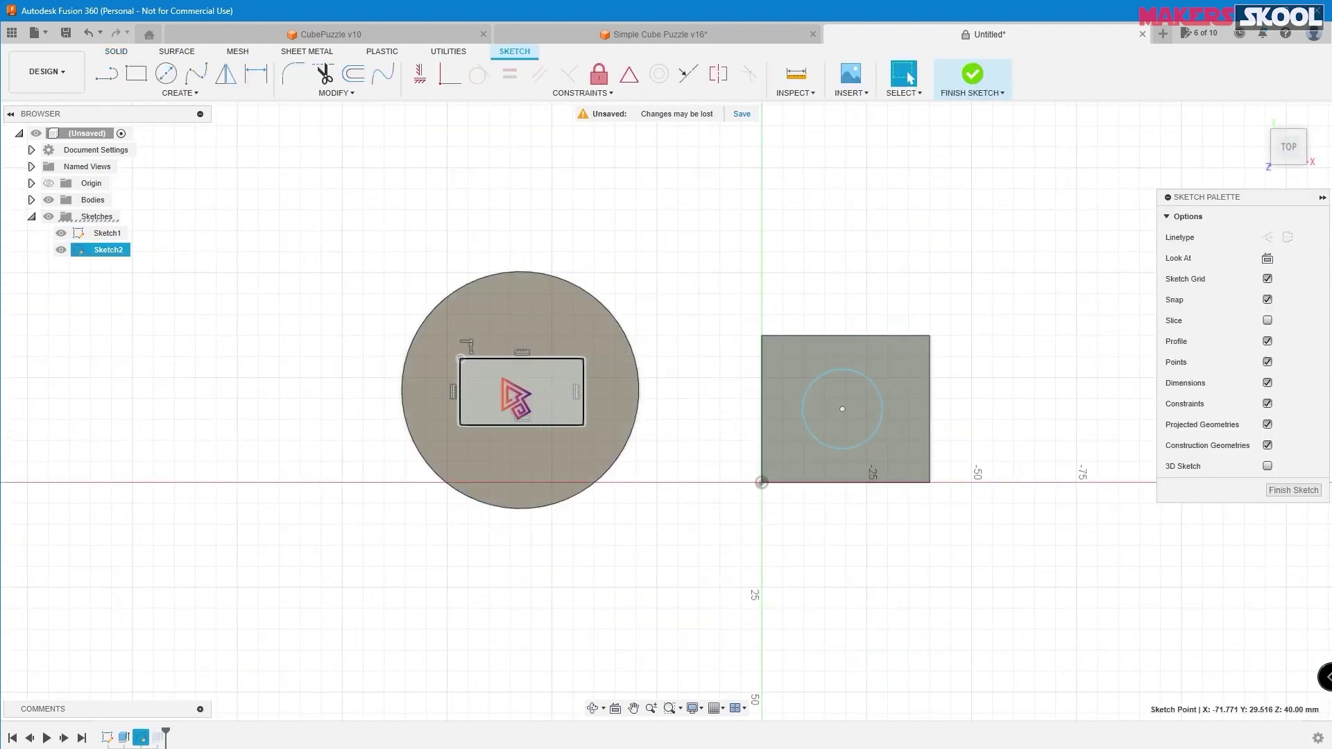
{"action": "left_click", "coordinate": [972, 78]}
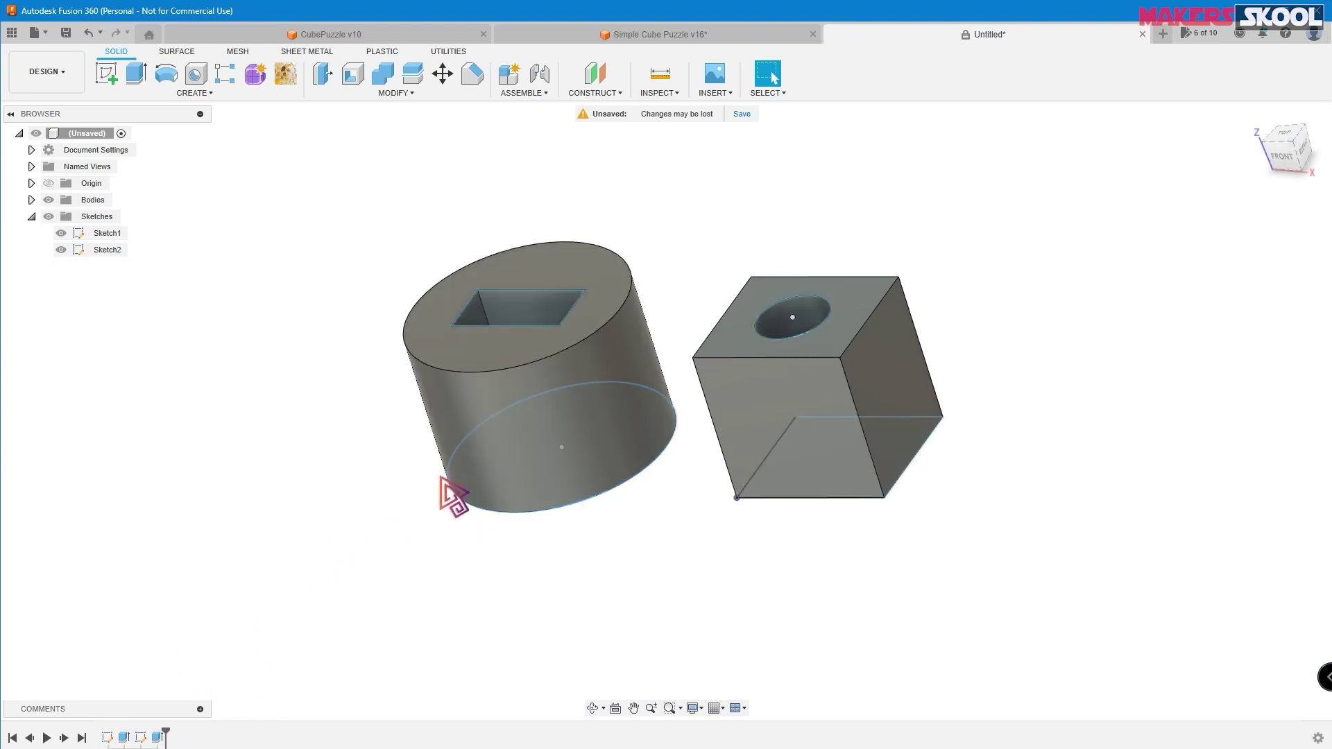
- Reopen the hole extrude for editing, keeping its operation set to Cut
{"action": "middle_click_drag", "start_coordinate": [395, 486], "coordinate": [367, 544], "text": "shift"}
{"action": "right_click", "coordinate": [157, 737]}
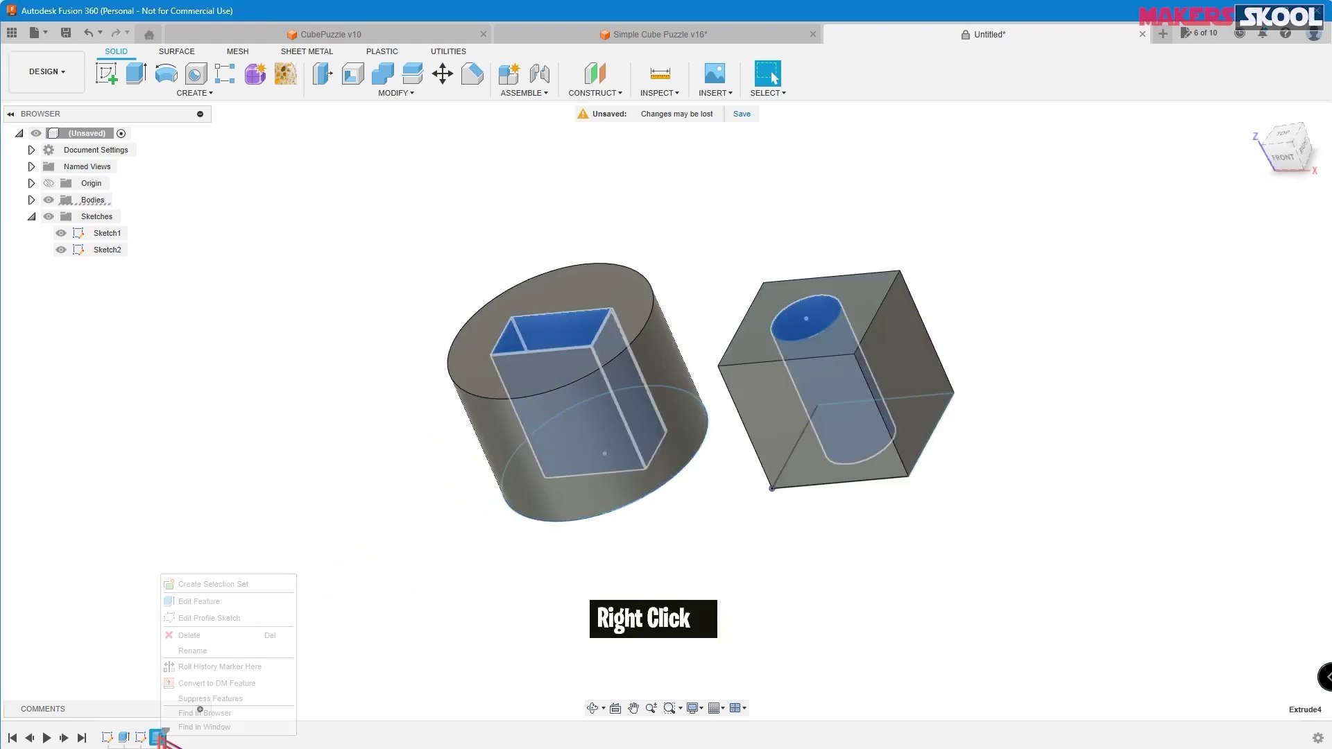
{"action": "left_click", "coordinate": [199, 602]}
{"action": "middle_click_drag", "start_coordinate": [1086, 476], "coordinate": [1025, 430], "text": "shift"}
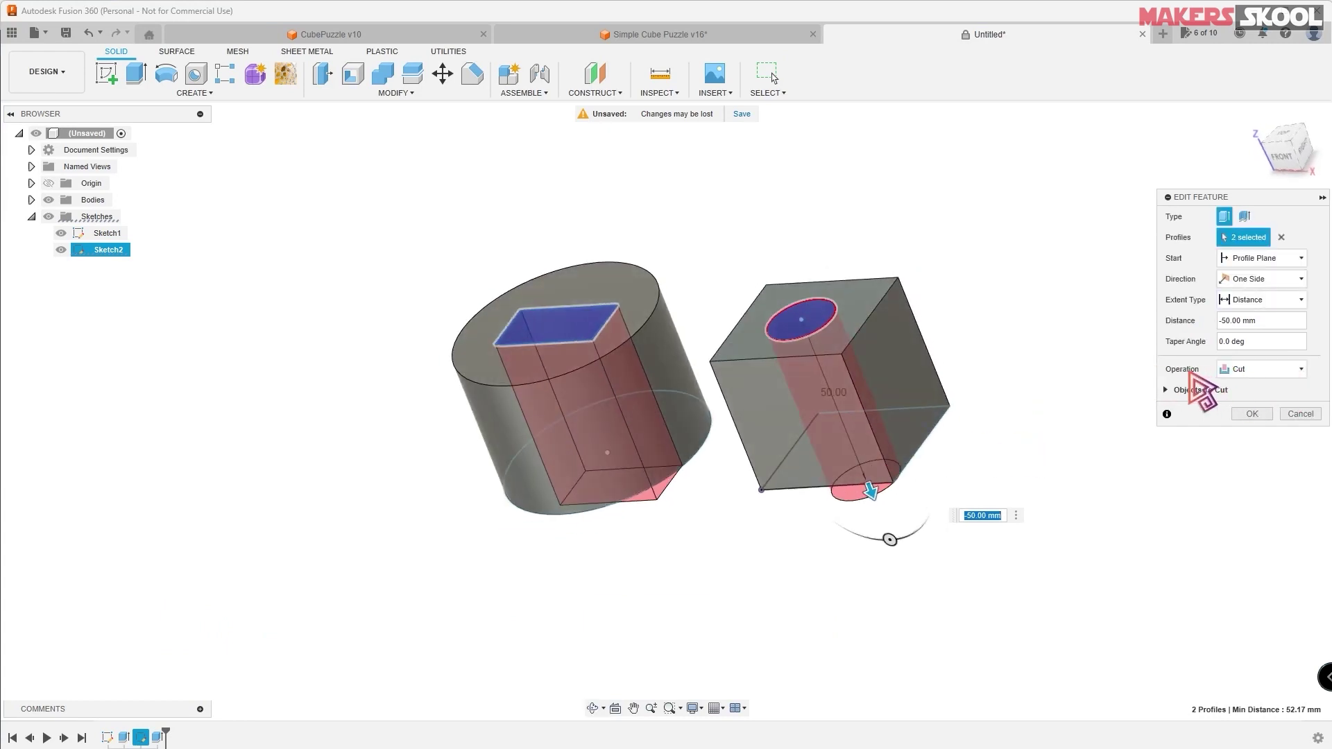
{"action": "left_click", "coordinate": [1266, 369]}
{"action": "left_click", "coordinate": [1266, 370]}
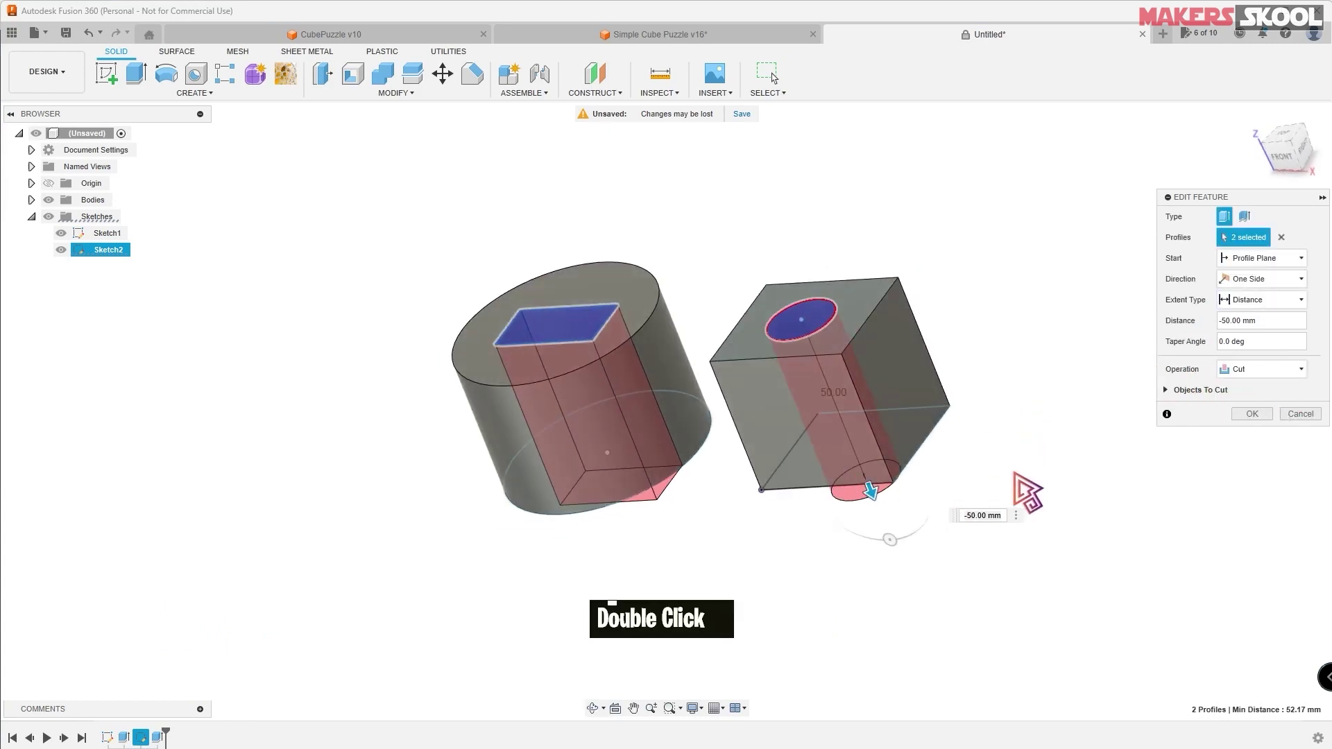
{"action": "middle_click_drag", "start_coordinate": [1015, 475], "coordinate": [1006, 435], "text": "shift"}
{"action": "middle_click_drag", "start_coordinate": [992, 372], "coordinate": [994, 405], "text": "shift"}
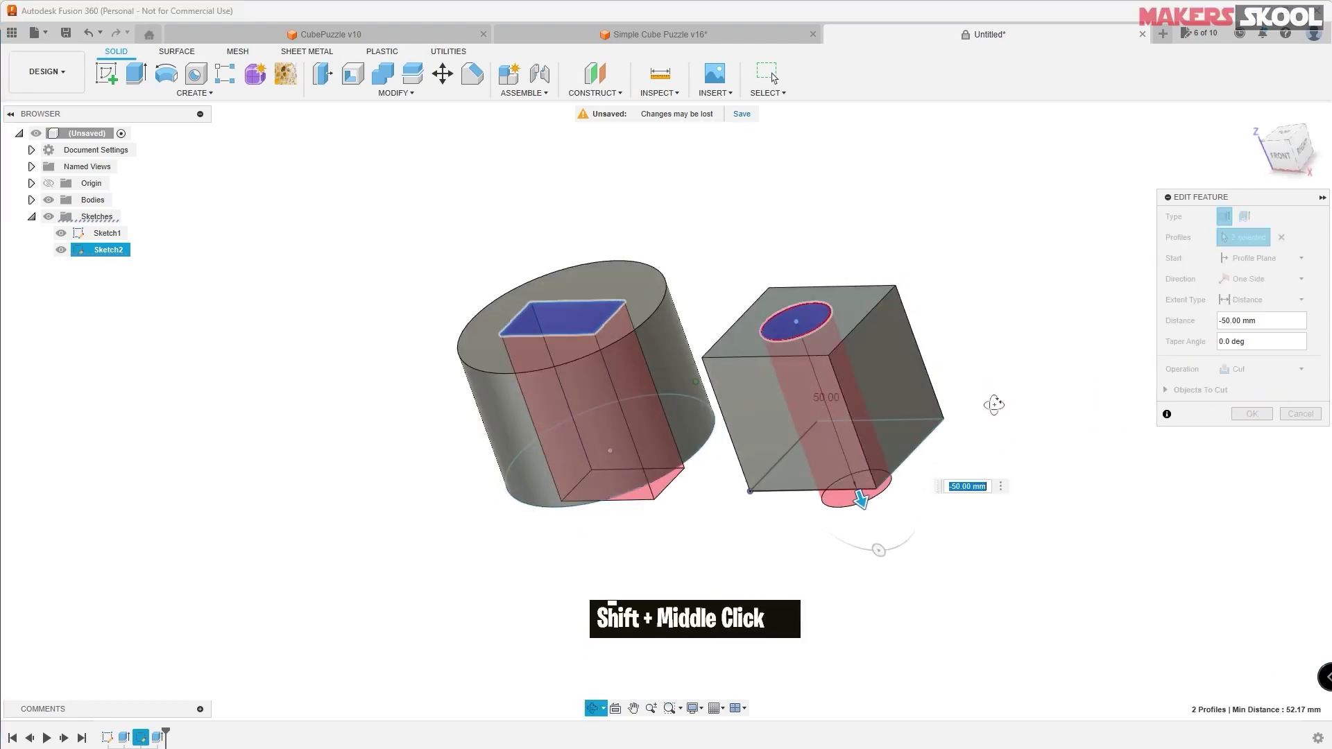
- Switch the hole extrude operation to Join and orbit to compare the result
{"action": "left_click", "coordinate": [1270, 370]}
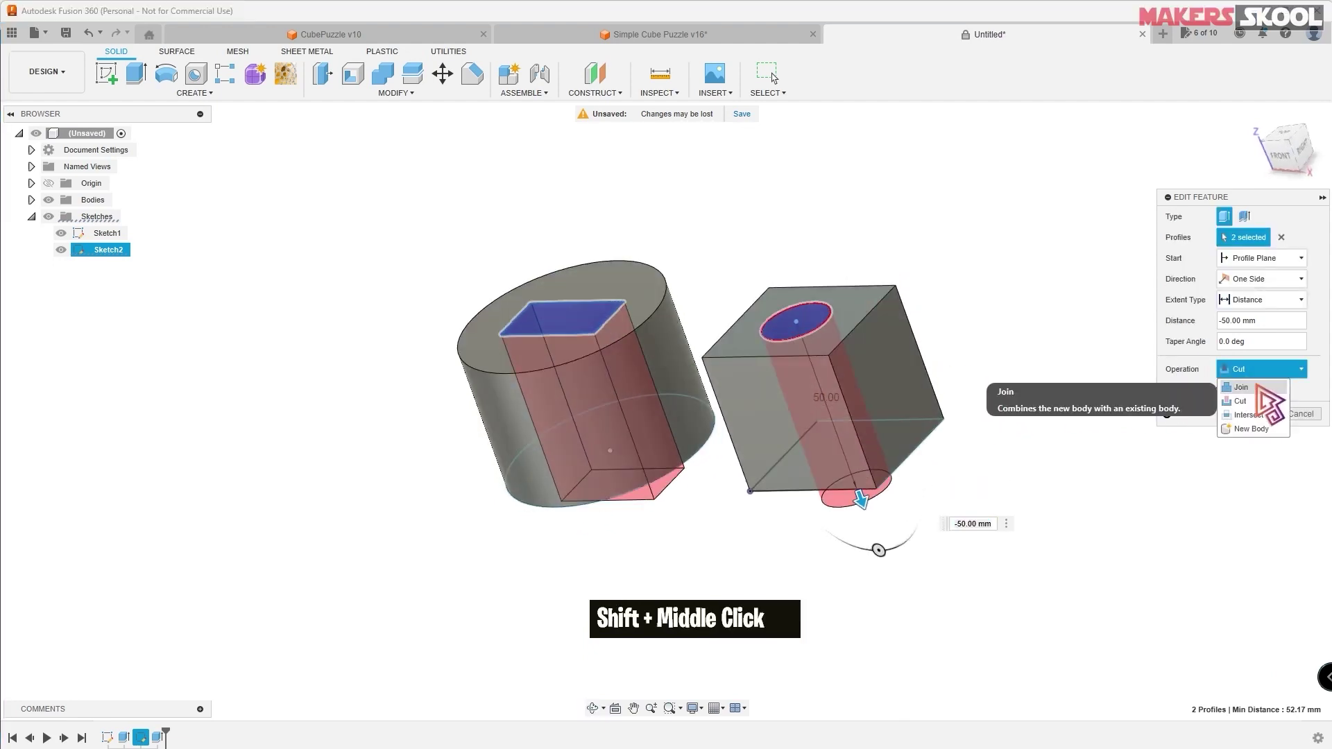
{"action": "left_click", "coordinate": [1262, 389]}
{"action": "middle_click_drag", "start_coordinate": [1026, 431], "coordinate": [961, 407], "text": "shift"}
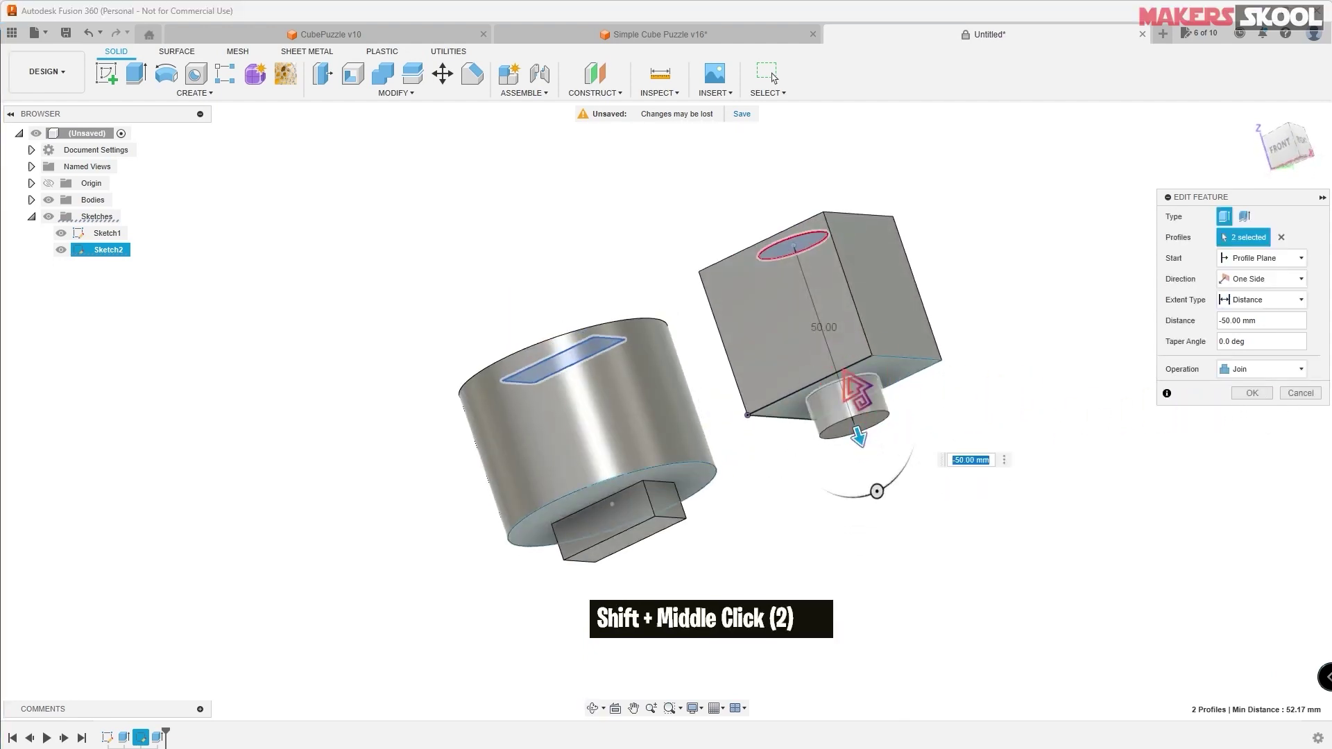
{"action": "middle_click_drag", "start_coordinate": [784, 277], "coordinate": [1011, 372], "text": "shift"}
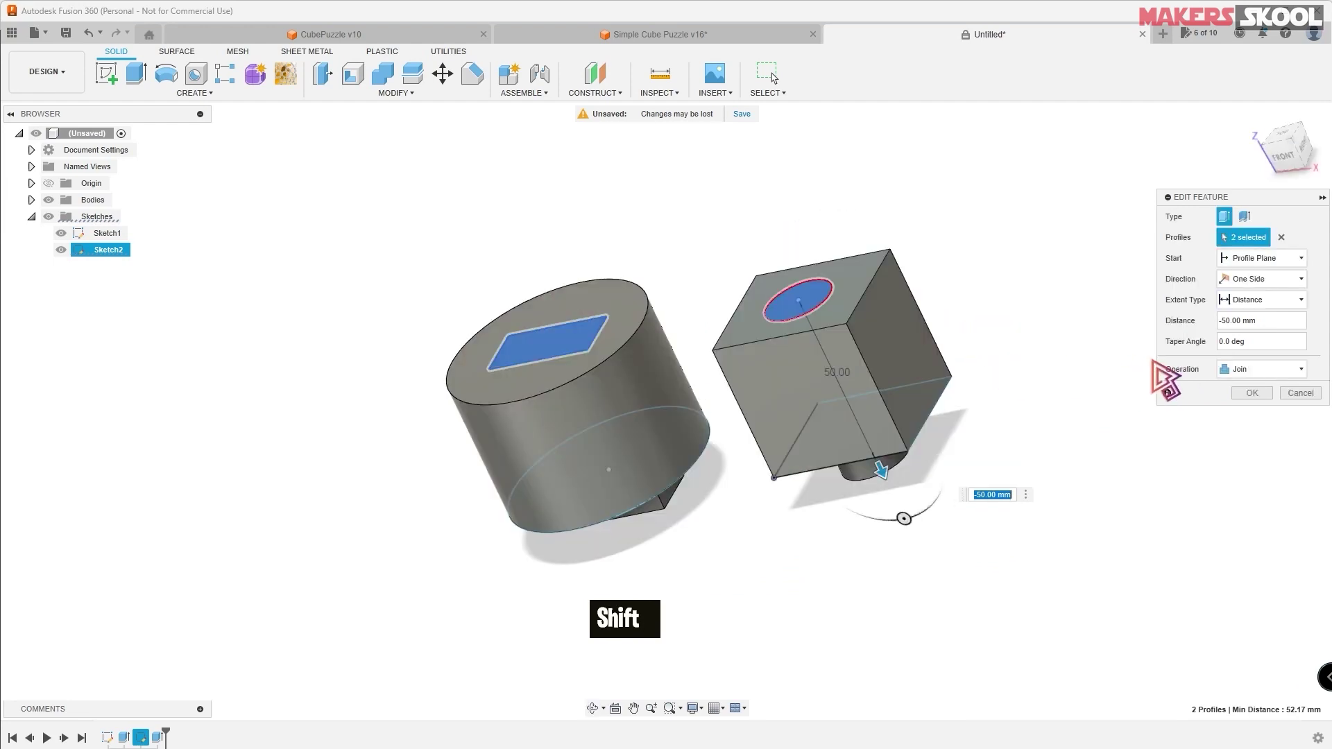
{"action": "left_click", "coordinate": [1249, 369]}
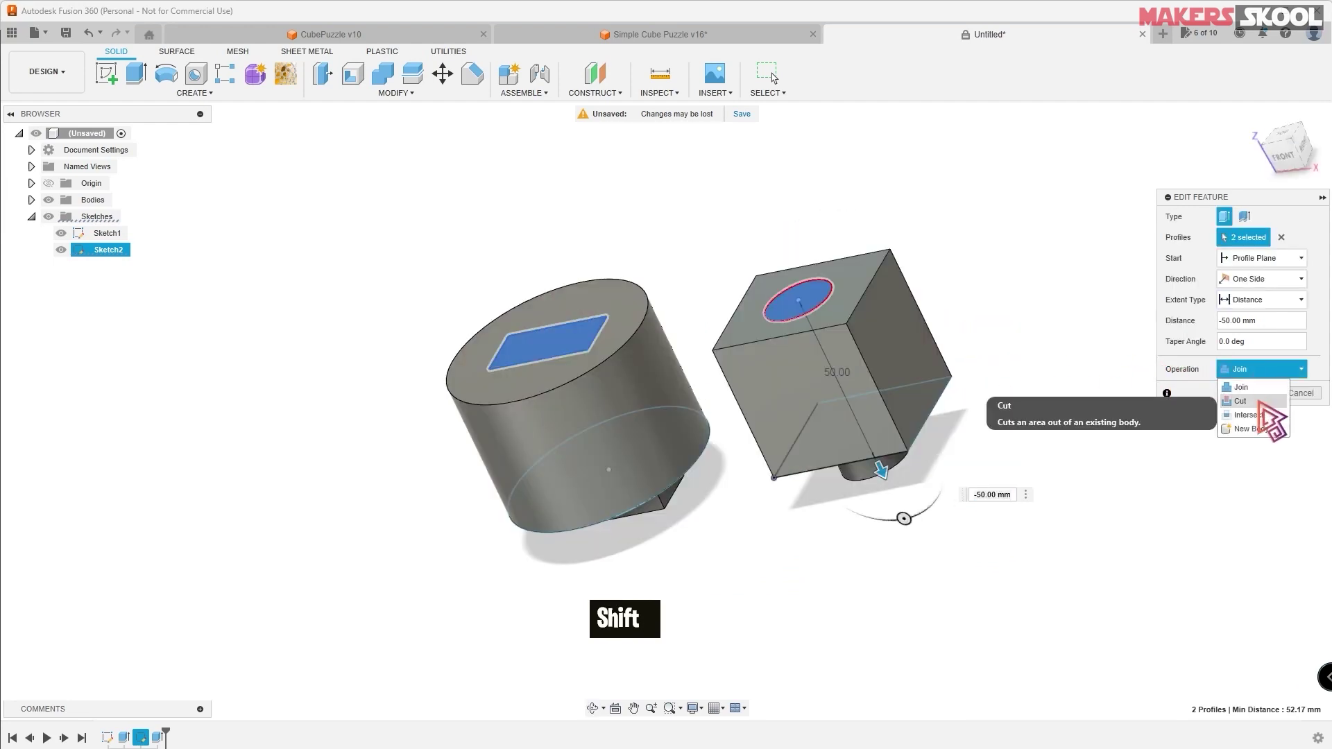
{"action": "left_click", "coordinate": [1225, 386]}
{"action": "mouse_move", "coordinate": [1058, 413]}
{"action": "middle_mouse_down", "text": "shift"}
{"action": "mouse_move", "coordinate": [1049, 358]}
{"action": "mouse_move", "coordinate": [1049, 389]}
{"action": "middle_mouse_up", "text": "shift"}
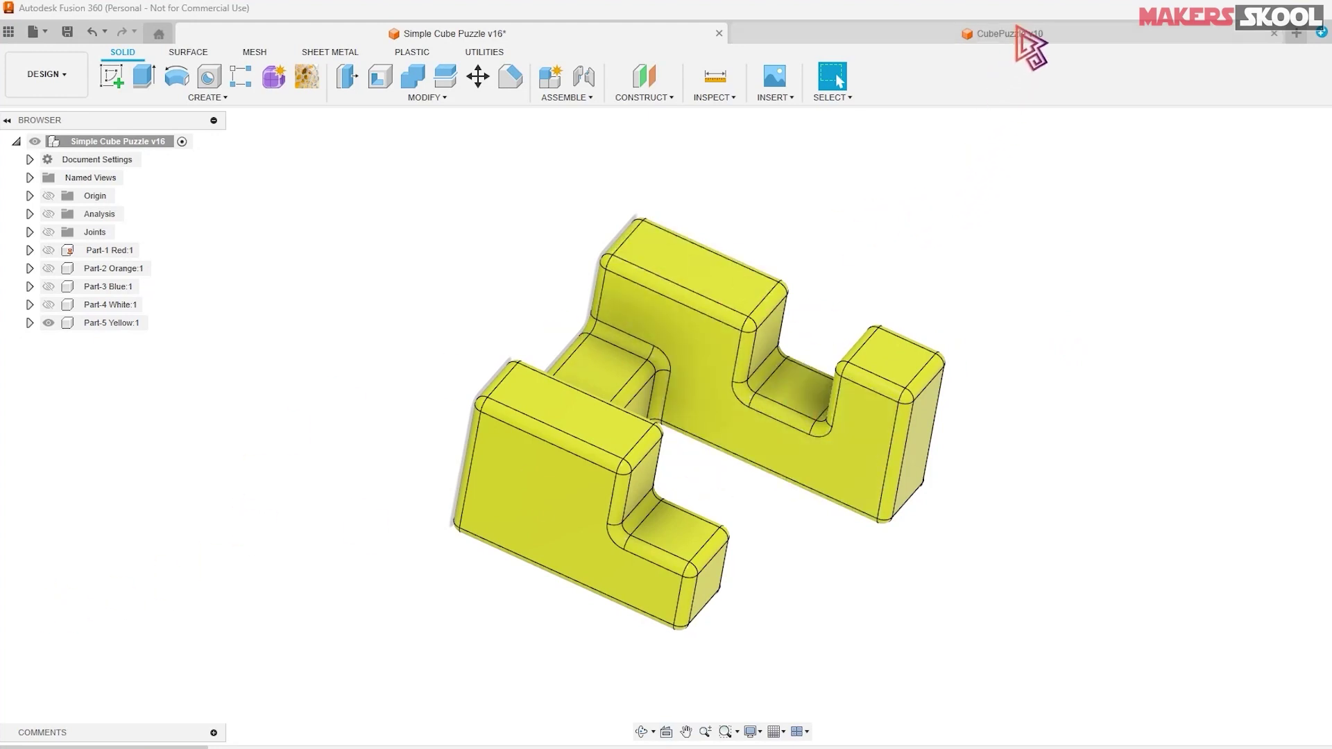
- In CubePuzzle v10, add a new component named PArt5Yellow and isolate it
{"action": "left_click", "coordinate": [1028, 46]}
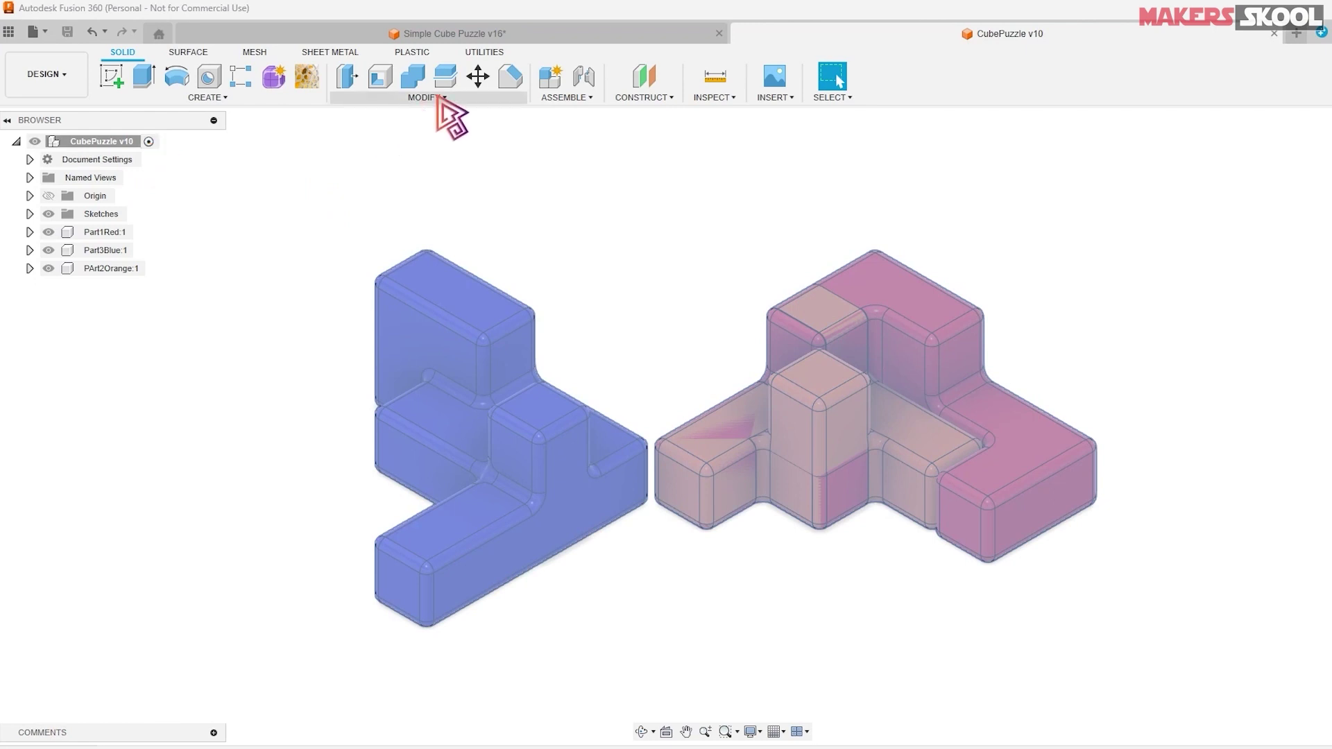
{"action": "left_click", "coordinate": [552, 78]}
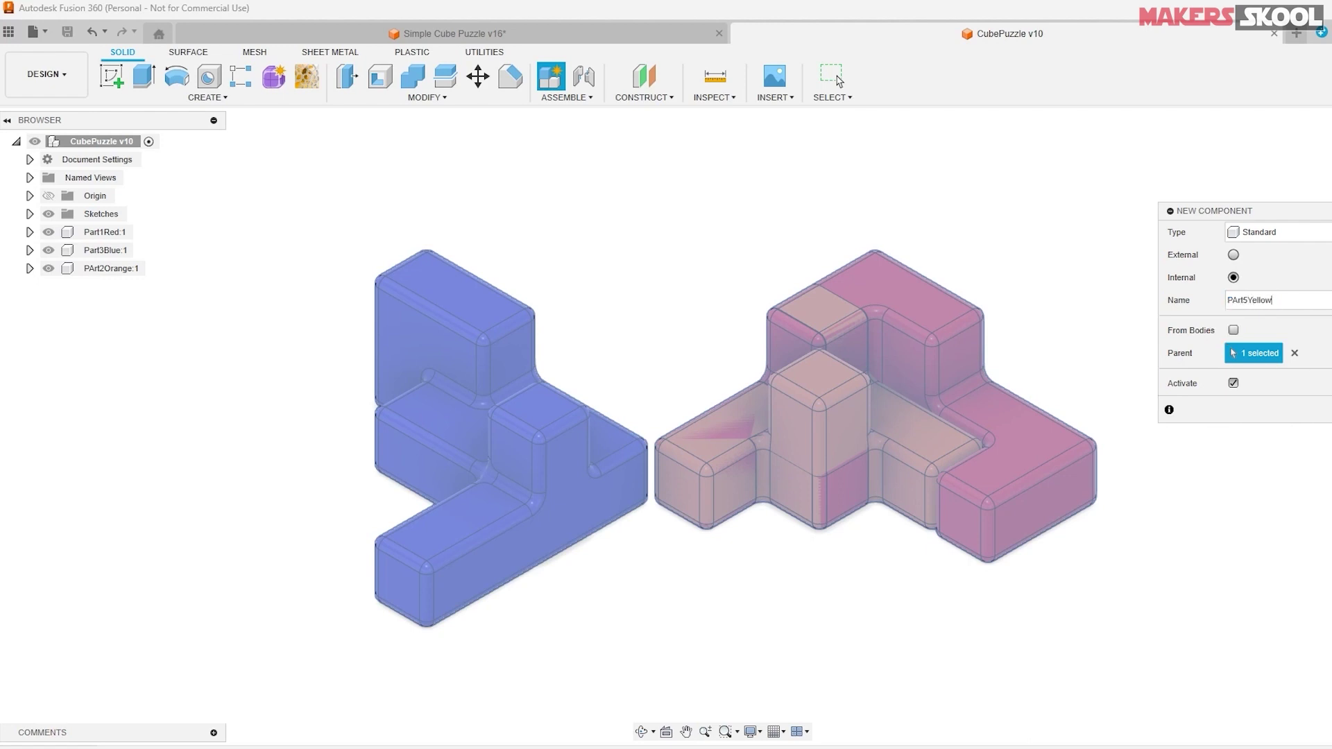
{"action": "key", "text": "Return"}
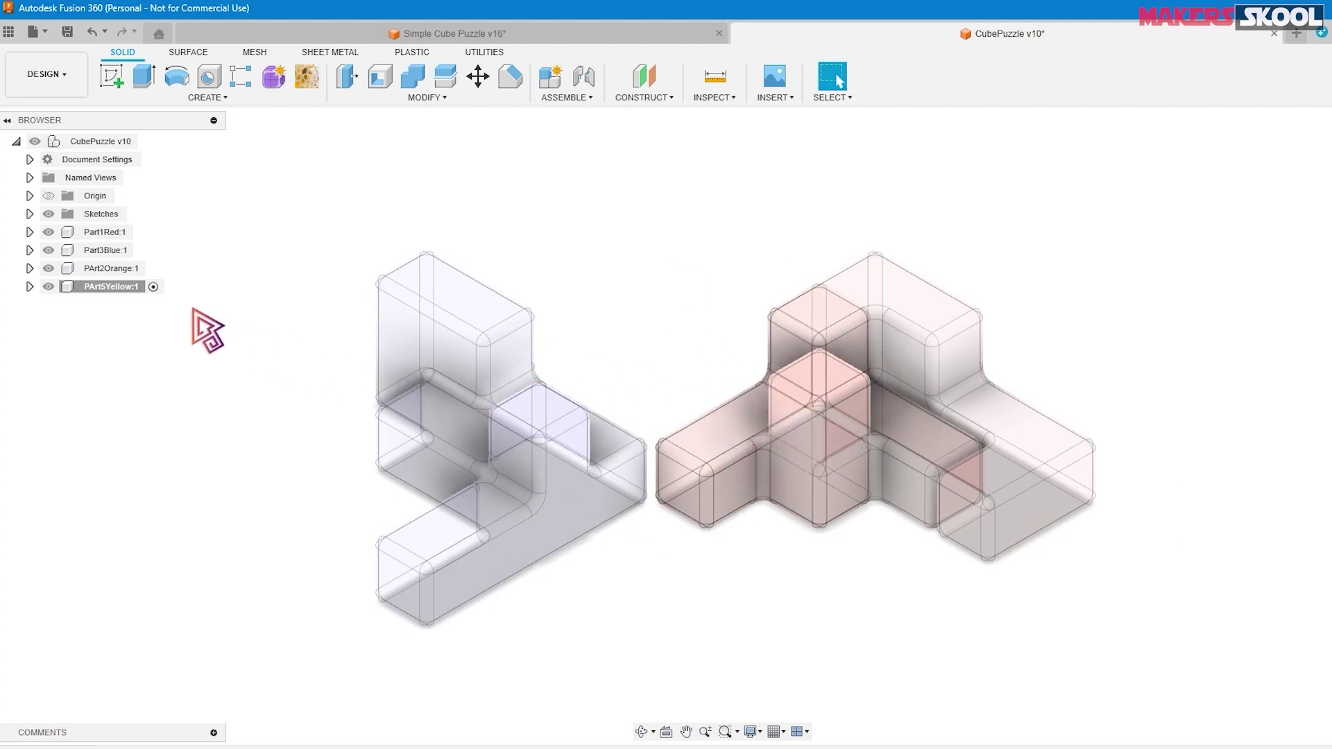
{"action": "right_click", "coordinate": [104, 287]}
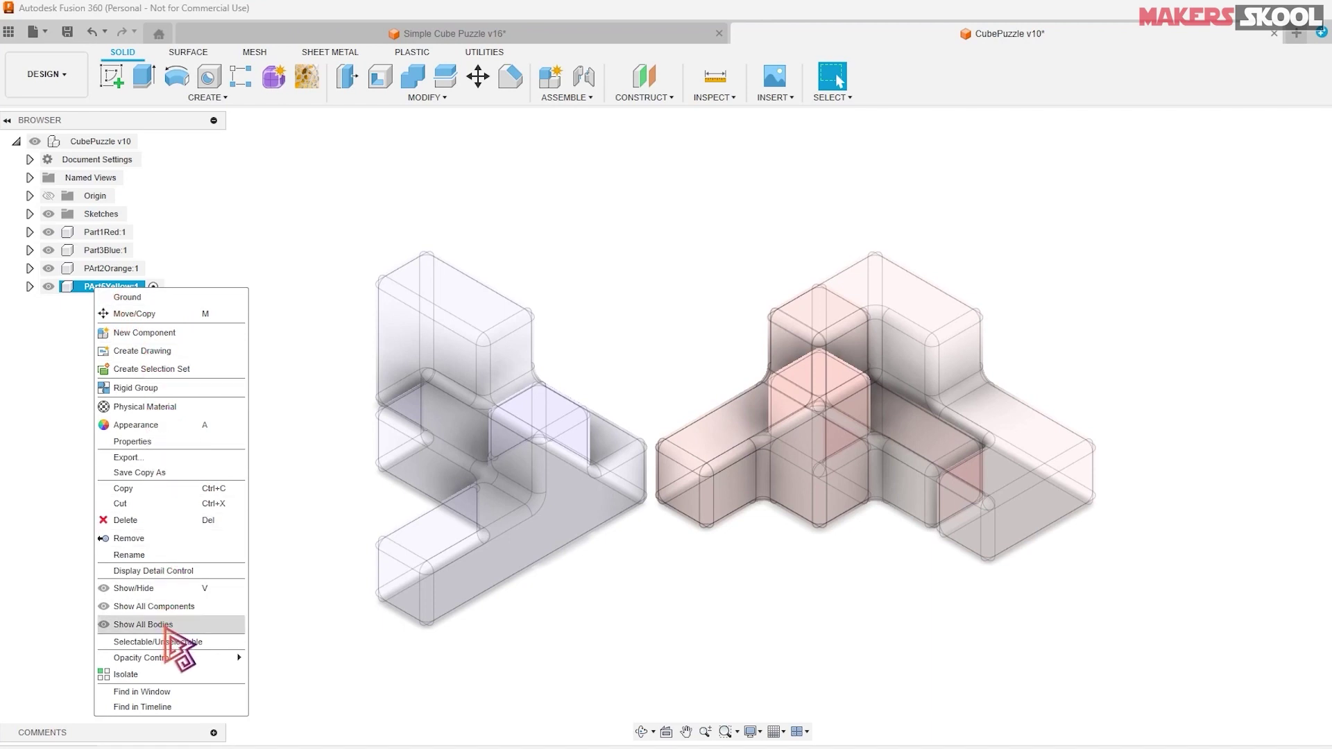
{"action": "left_click", "coordinate": [136, 675]}
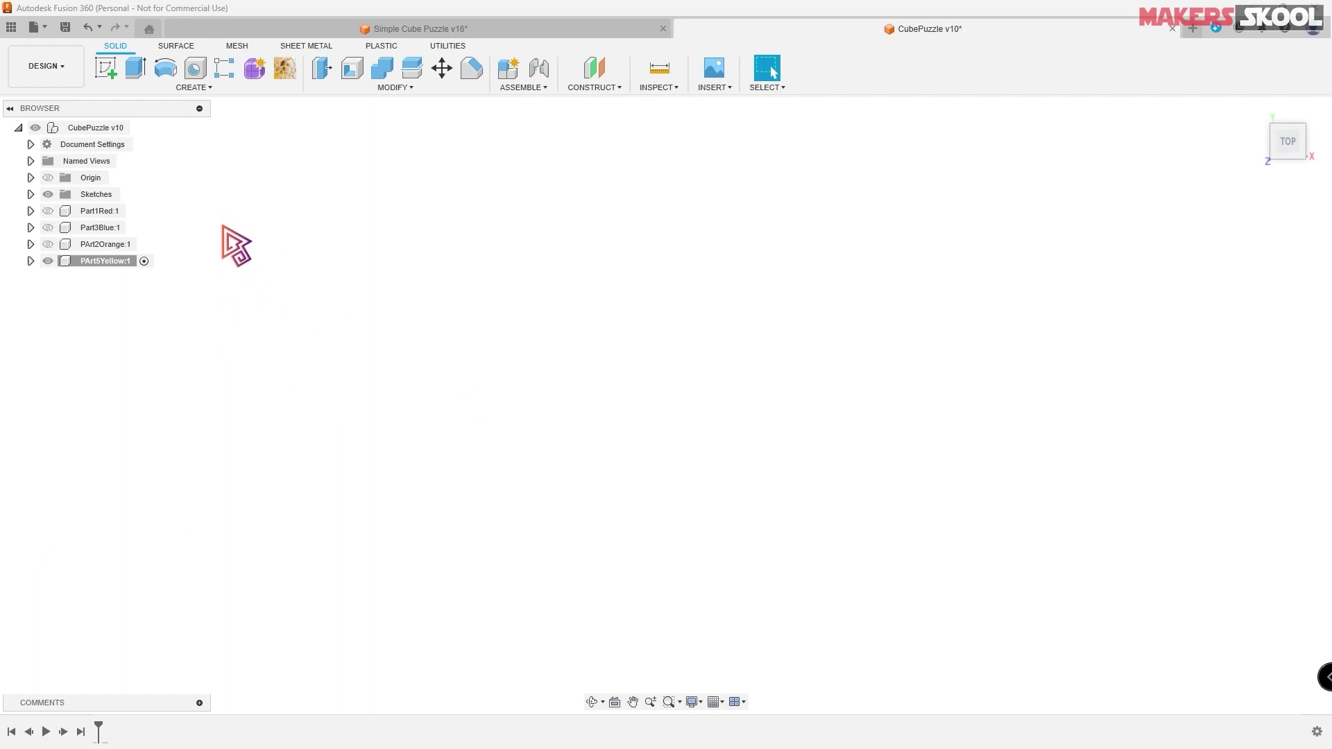
- Start a sketch on the horizontal XY origin plane and check the Part5 Yellow reference drawing
{"action": "left_click", "coordinate": [106, 67]}
{"action": "left_click", "coordinate": [1256, 111]}
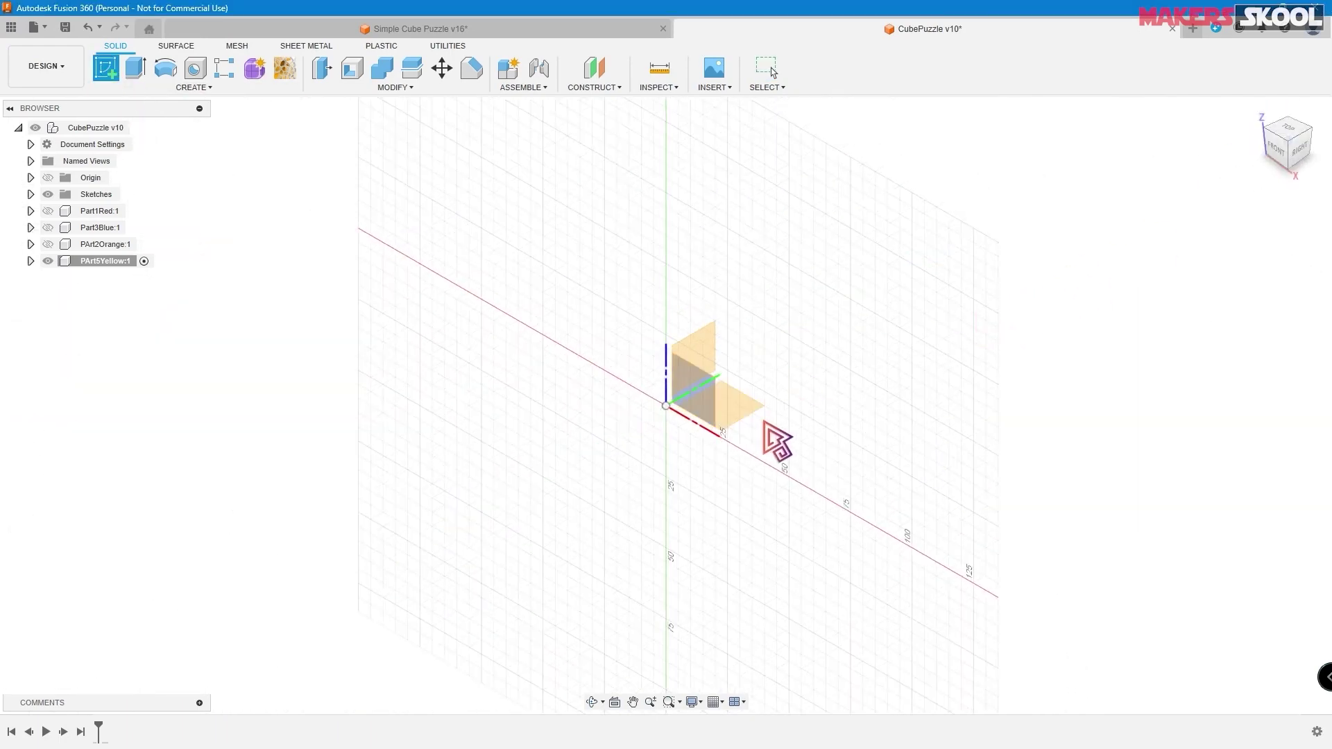
{"action": "left_click", "coordinate": [744, 415]}
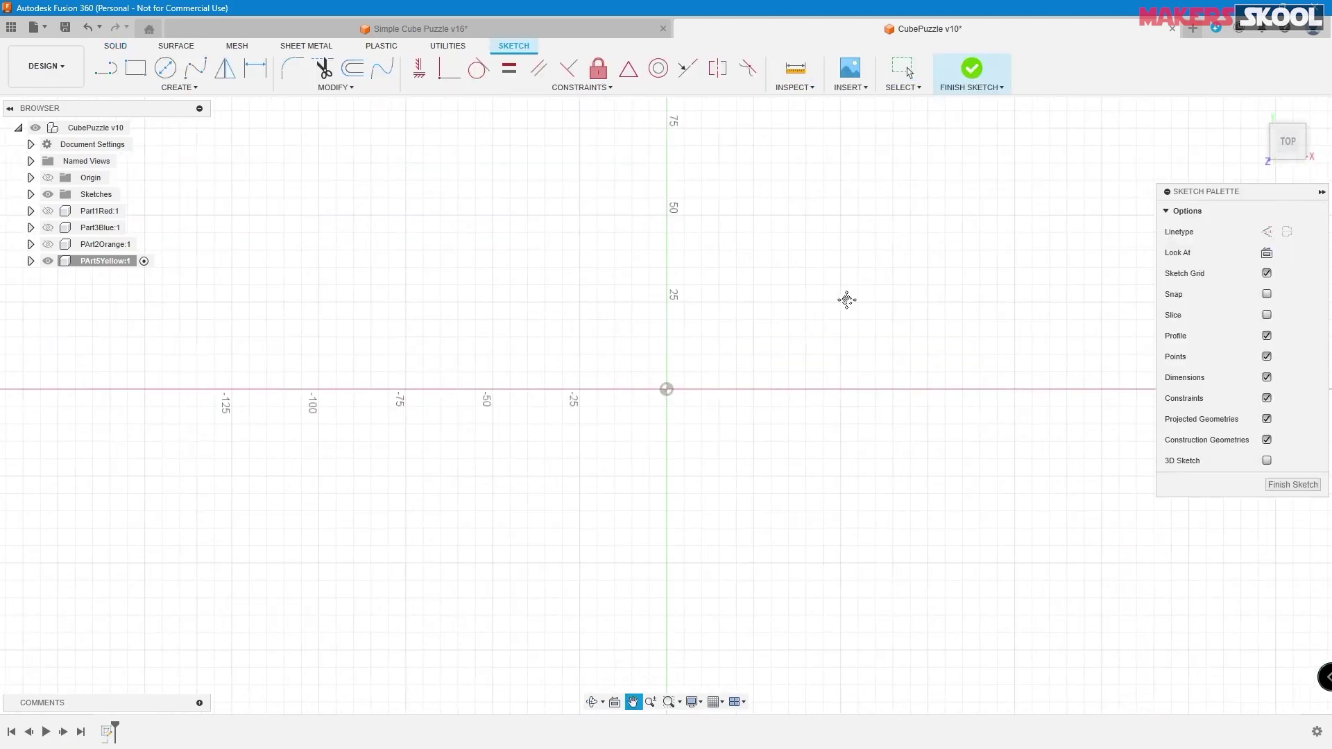
{"action": "left_click_drag", "start_coordinate": [819, 300], "coordinate": [858, 300]}
{"action": "key", "text": "Escape"}
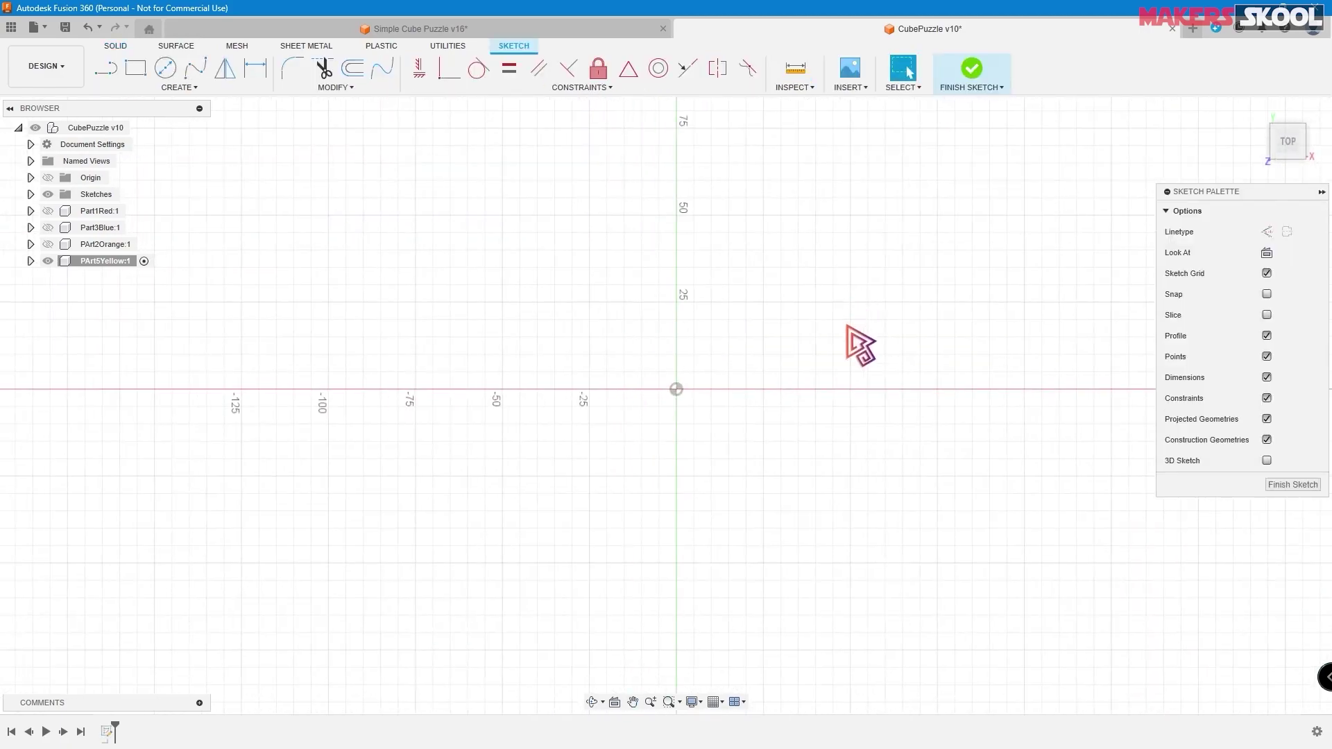
{"action": "key", "text": "alt+Tab"}
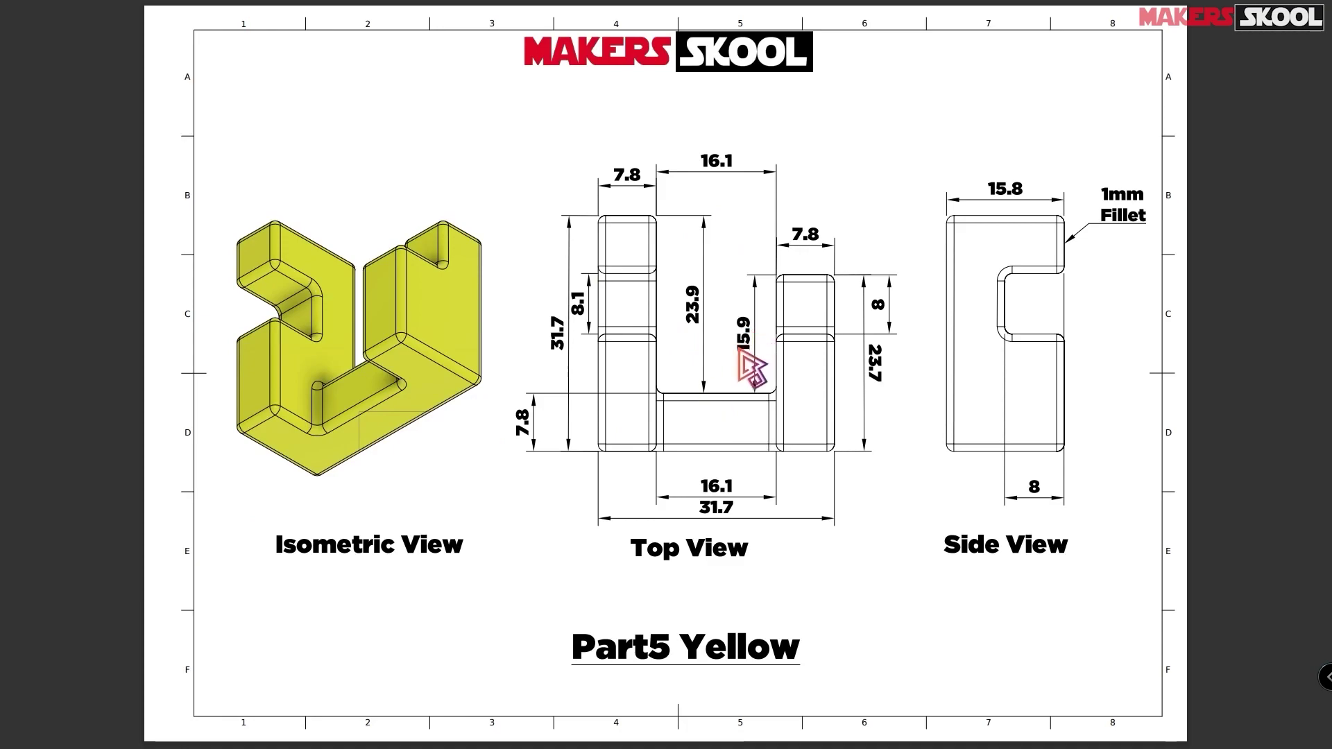
{"action": "key", "text": "alt+Tab"}
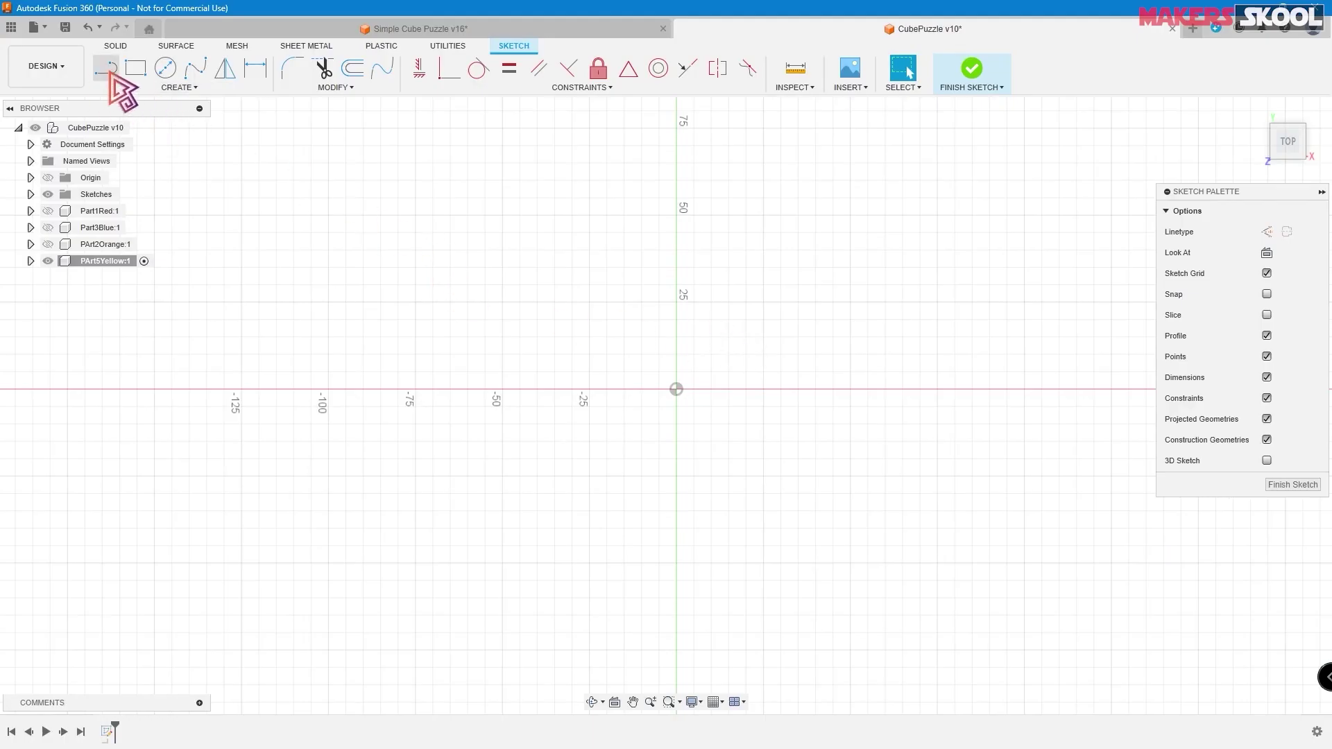
- Draw the closed U-shaped outline with the Line tool, starting and ending at the origin
{"action": "left_click", "coordinate": [108, 75]}
{"action": "left_click", "coordinate": [677, 192]}
{"action": "left_click", "coordinate": [740, 193]}
{"action": "left_click", "coordinate": [741, 296]}
{"action": "left_click", "coordinate": [910, 296]}
{"action": "left_click", "coordinate": [910, 192]}
{"action": "left_click", "coordinate": [961, 192]}
{"action": "left_click", "coordinate": [961, 389]}
{"action": "left_click", "coordinate": [676, 390]}
{"action": "left_click", "coordinate": [676, 192]}
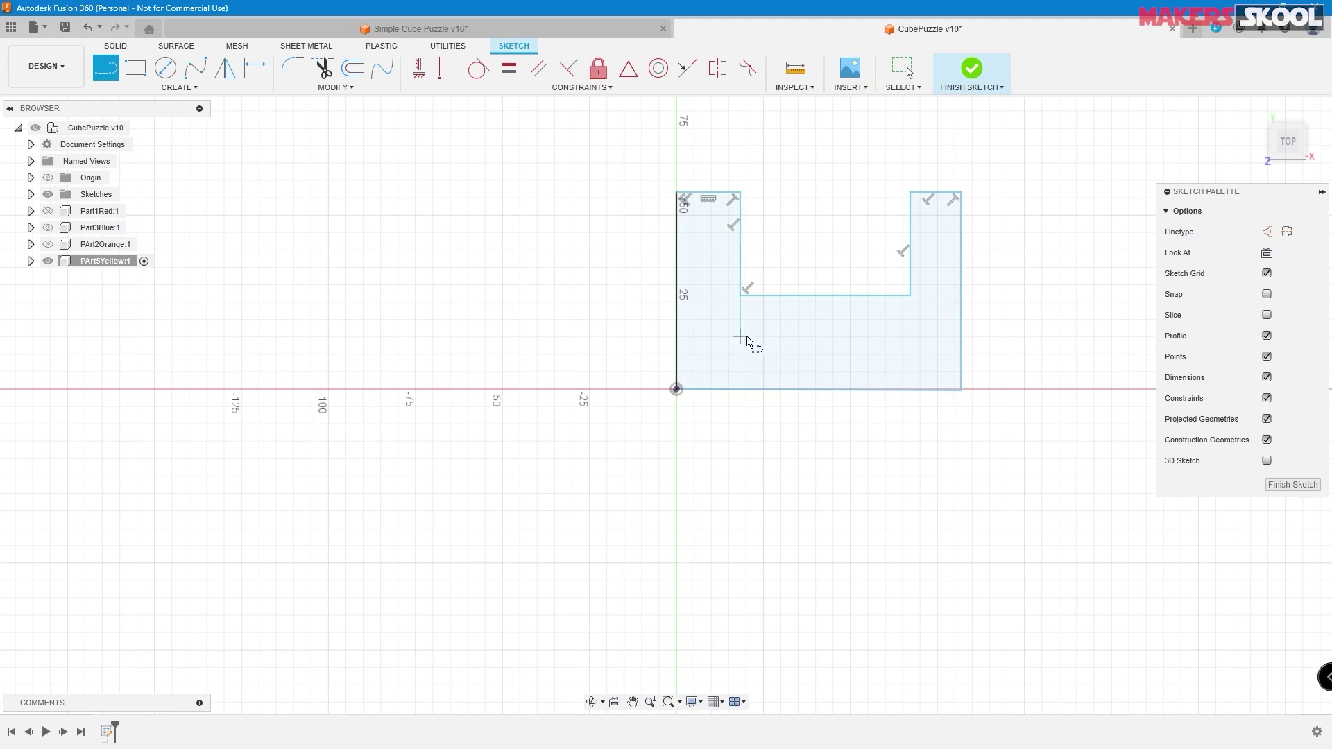
- Add two vertical dividers down to the base and three horizontal lines across the columns
{"action": "left_click", "coordinate": [740, 296]}
{"action": "left_click", "coordinate": [740, 390]}
{"action": "left_click", "coordinate": [911, 297]}
{"action": "left_click", "coordinate": [910, 390]}
{"action": "left_click", "coordinate": [910, 237]}
{"action": "left_click", "coordinate": [960, 237]}
{"action": "left_click", "coordinate": [677, 247]}
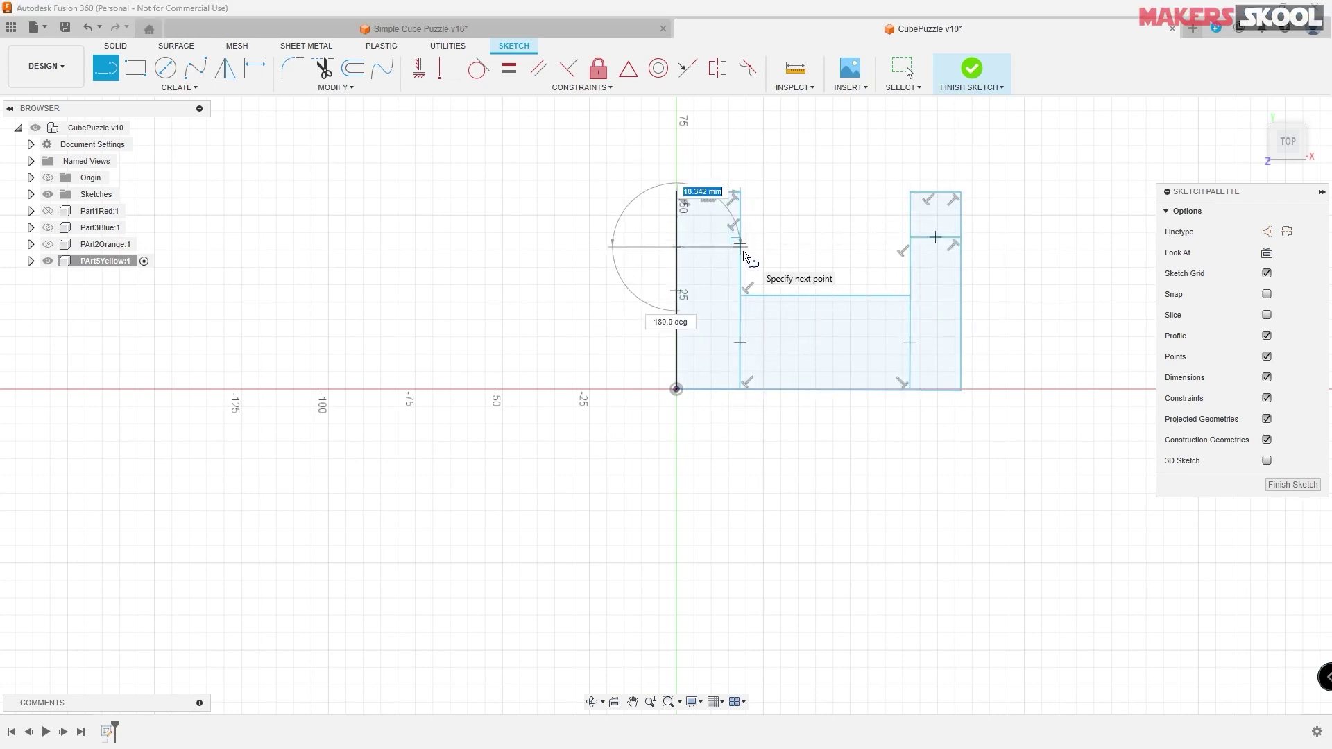
{"action": "left_click", "coordinate": [740, 247]}
{"action": "left_click", "coordinate": [676, 278]}
{"action": "left_click", "coordinate": [740, 278]}
{"action": "scroll", "coordinate": [832, 236], "scroll_direction": "up", "scroll_amount": 1}
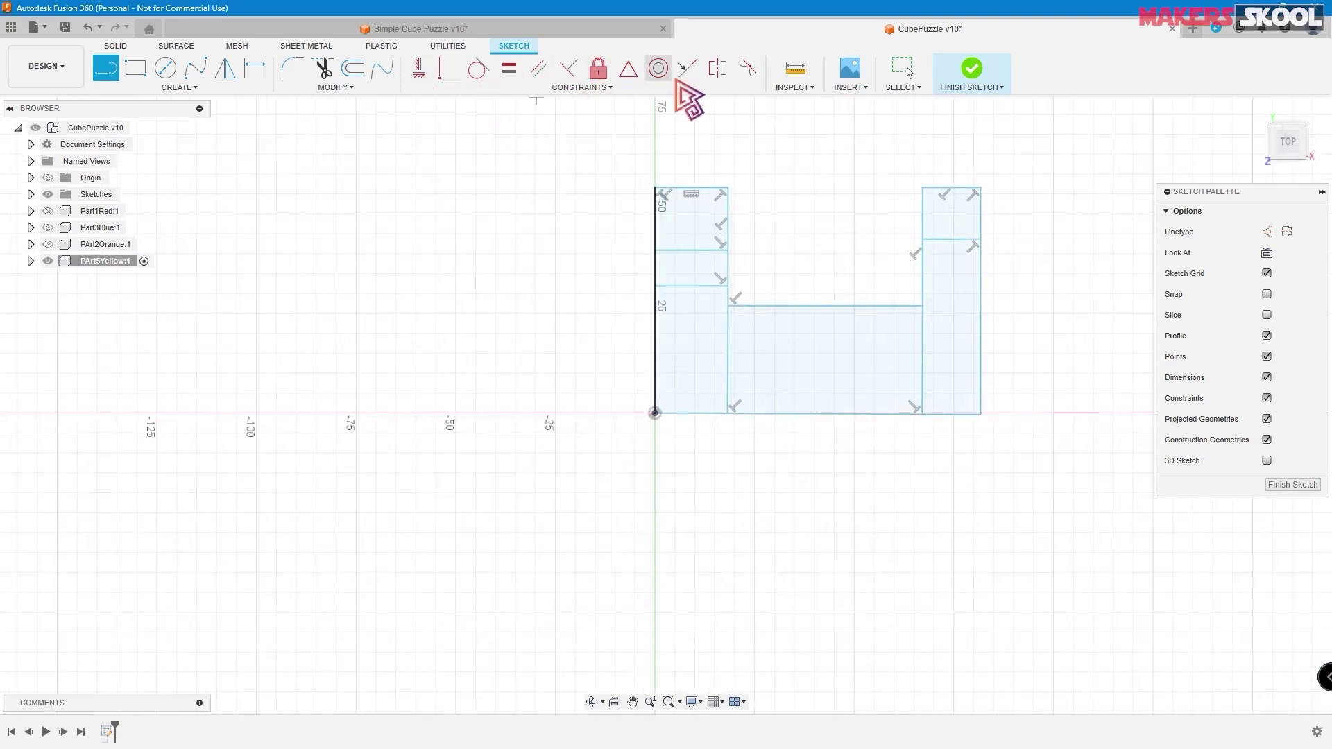
- Constrain the bottom line horizontal and compare the sketch with the reference drawing
{"action": "left_click", "coordinate": [420, 71]}
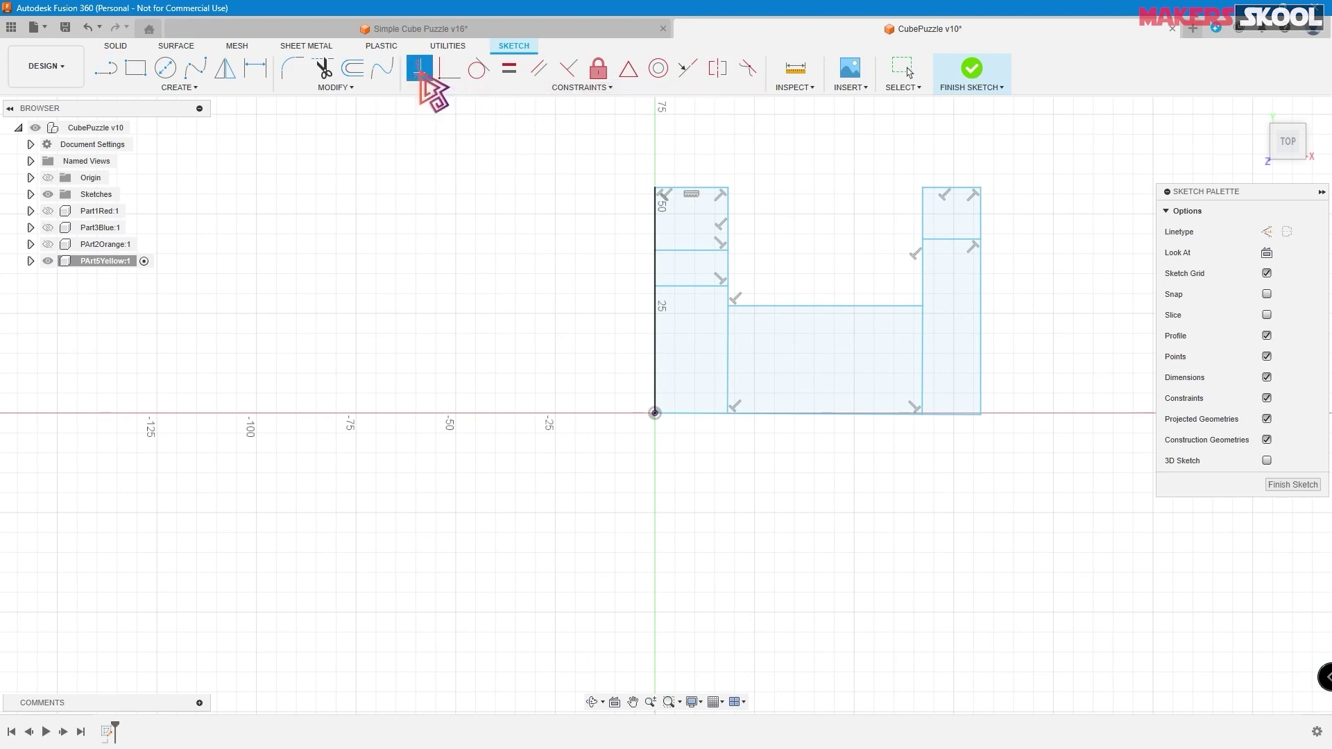
{"action": "left_click", "coordinate": [960, 414]}
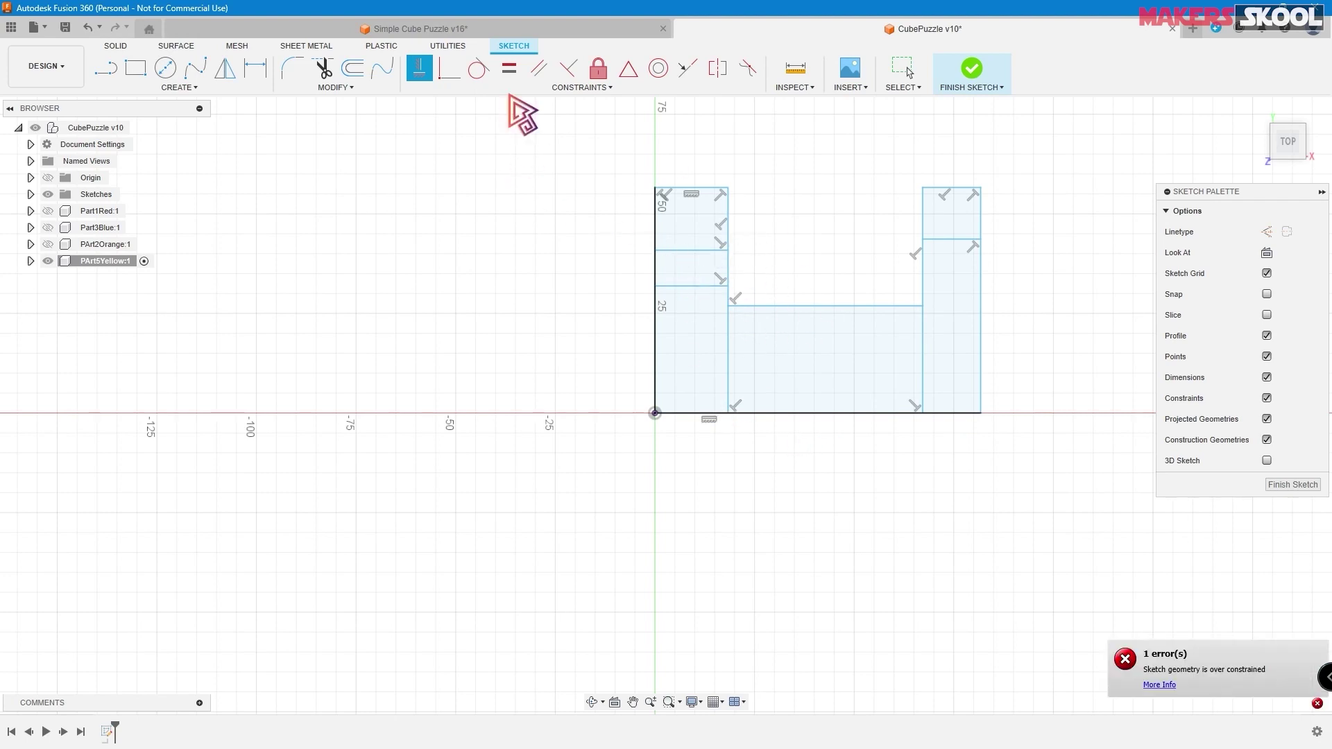
{"action": "left_click", "coordinate": [513, 75]}
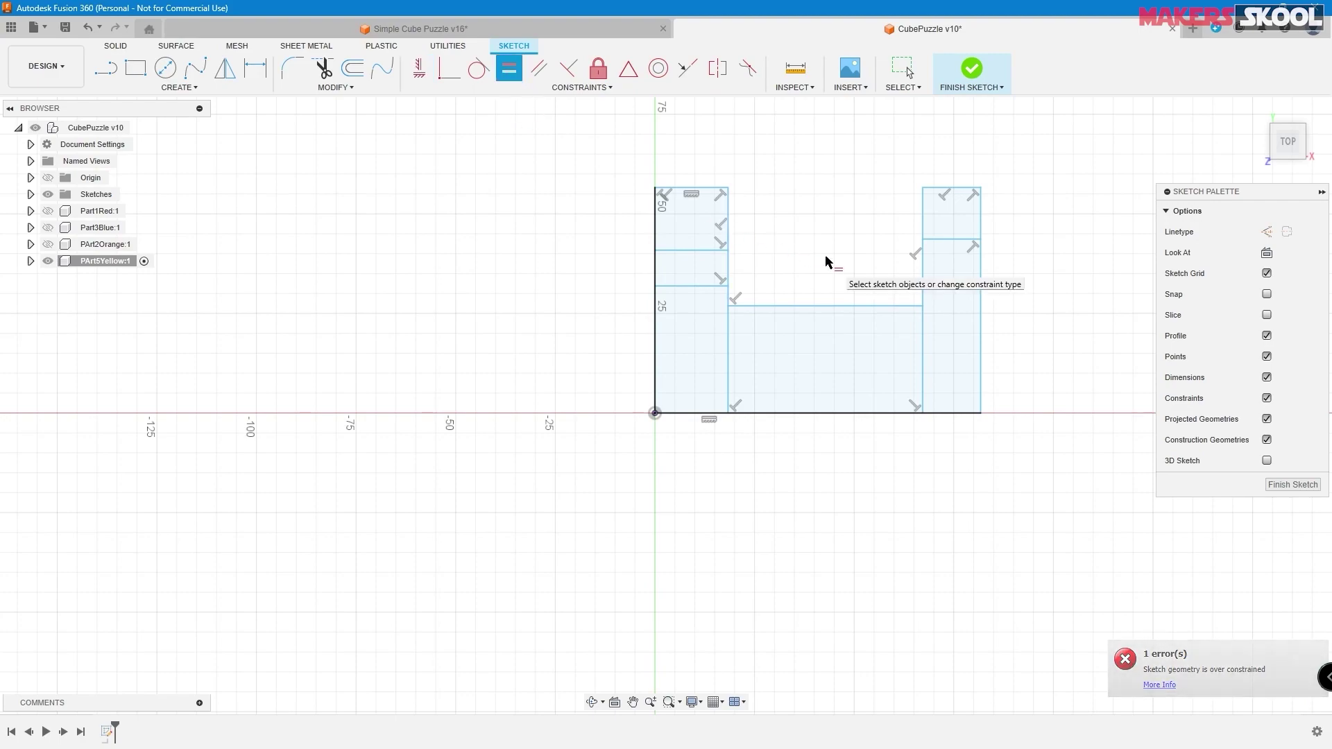
{"action": "key", "text": "alt+Tab"}
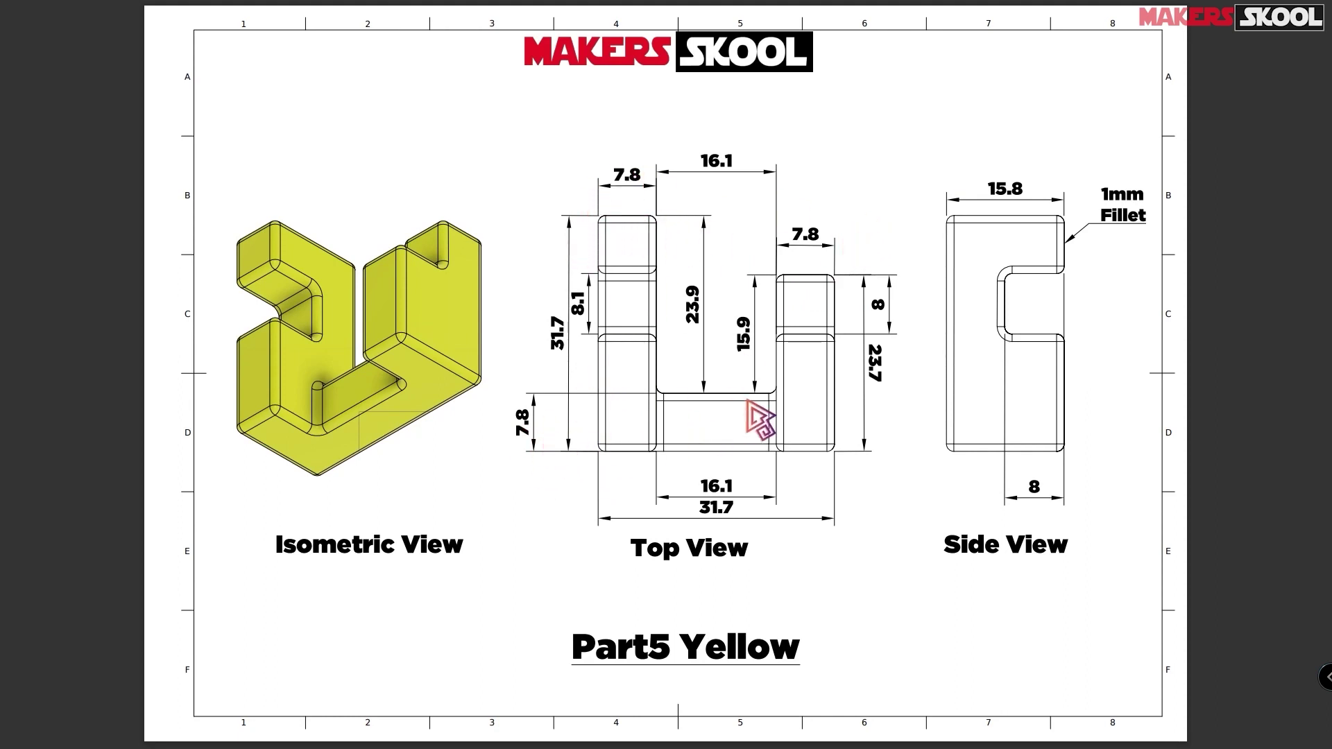
{"action": "key", "text": "alt+Tab"}
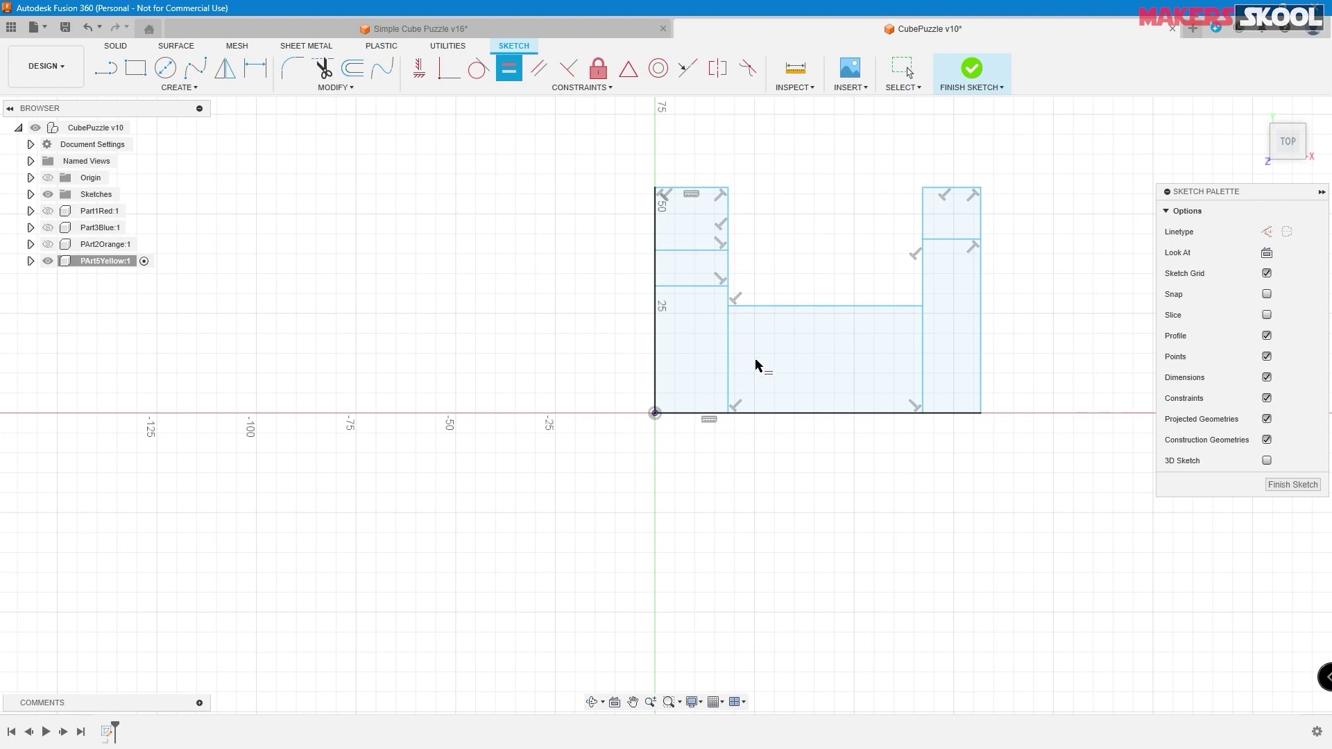
- Make both column tops and the middle section's side equal, and the bottom equal the left side
{"action": "left_click", "coordinate": [695, 188]}
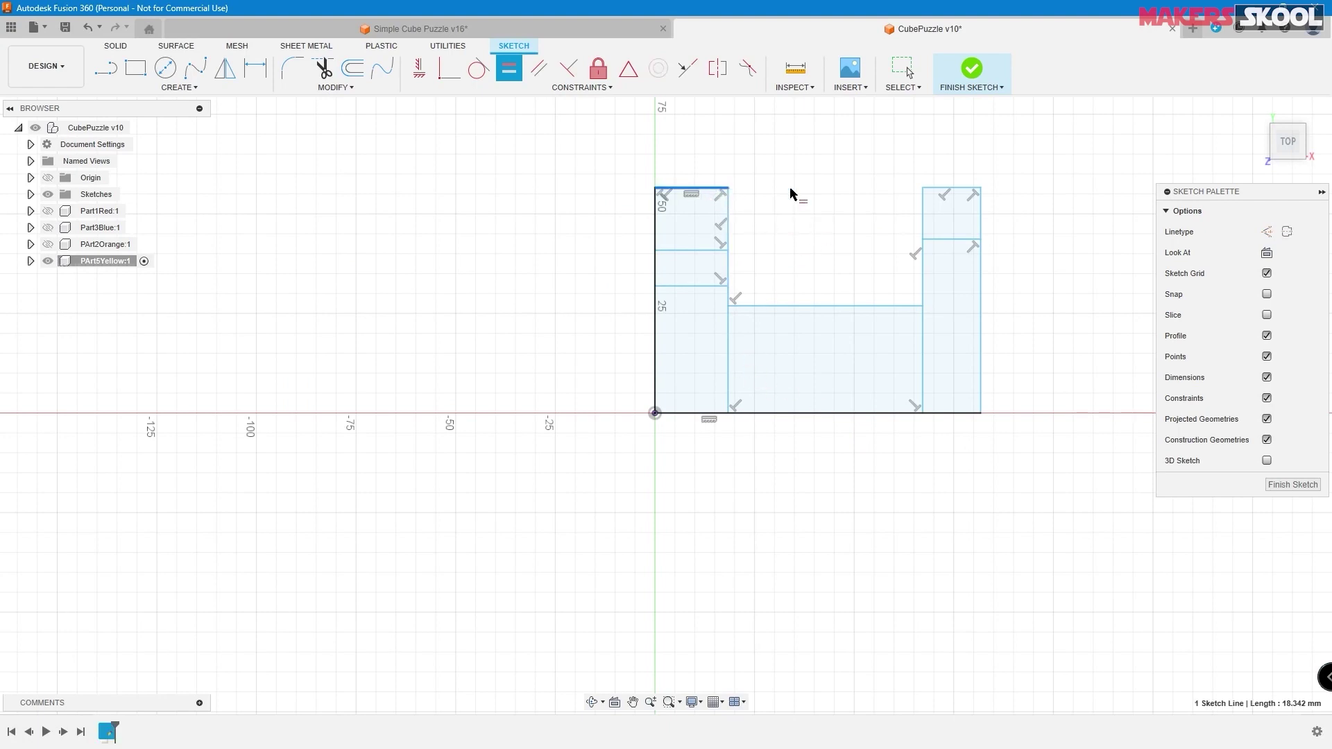
{"action": "left_click", "coordinate": [947, 188]}
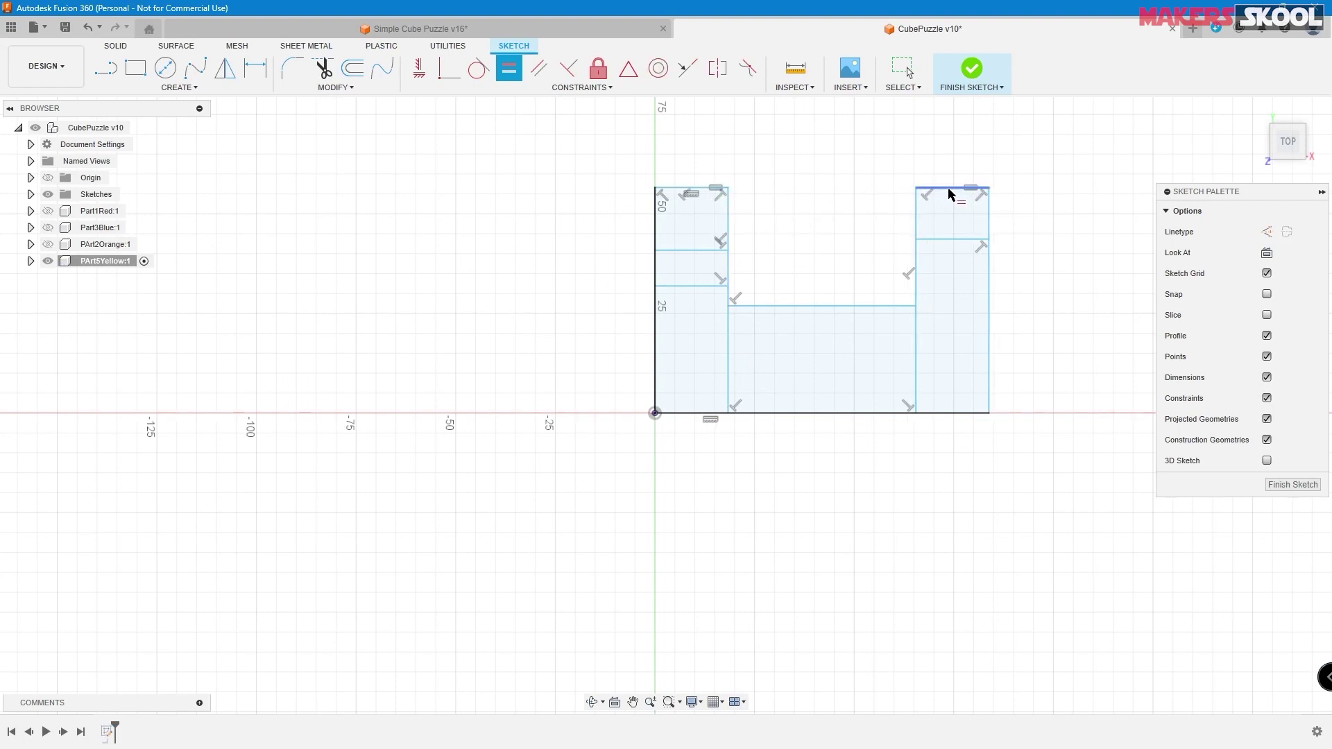
{"action": "left_click", "coordinate": [945, 190]}
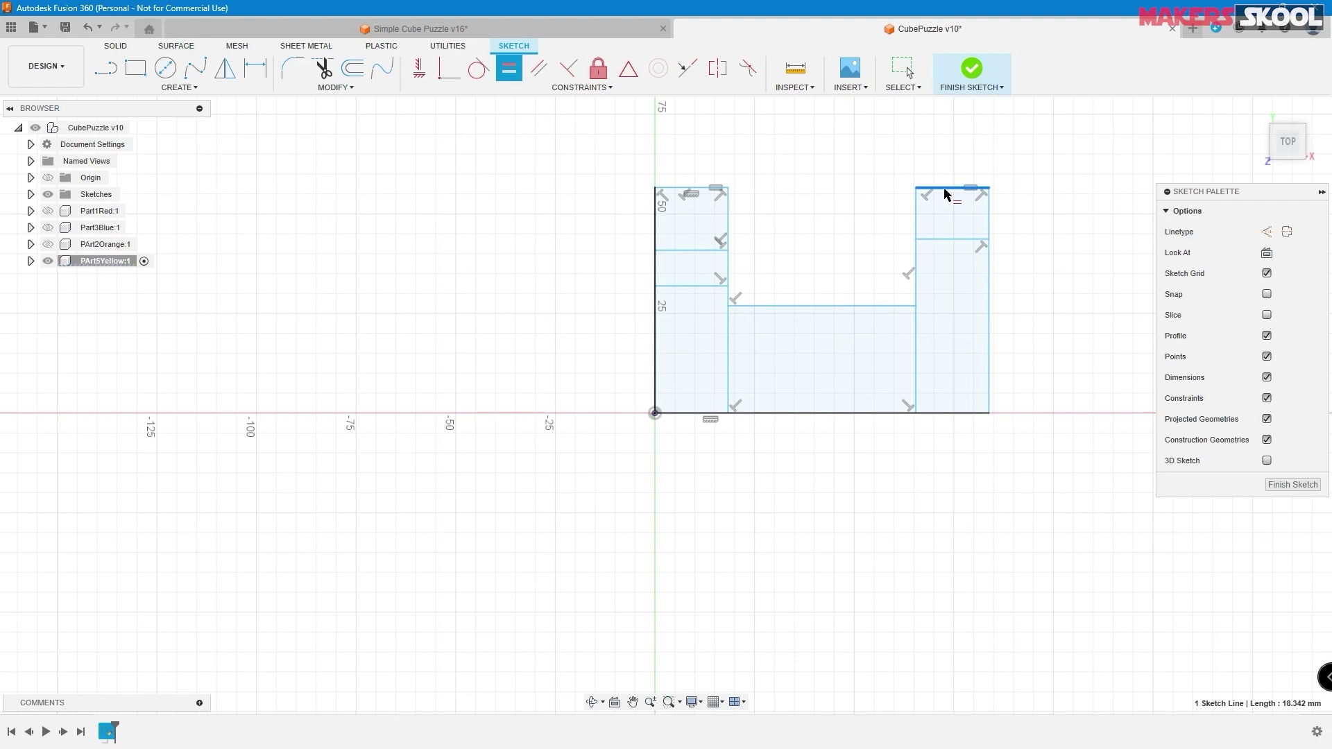
{"action": "left_click", "coordinate": [727, 361]}
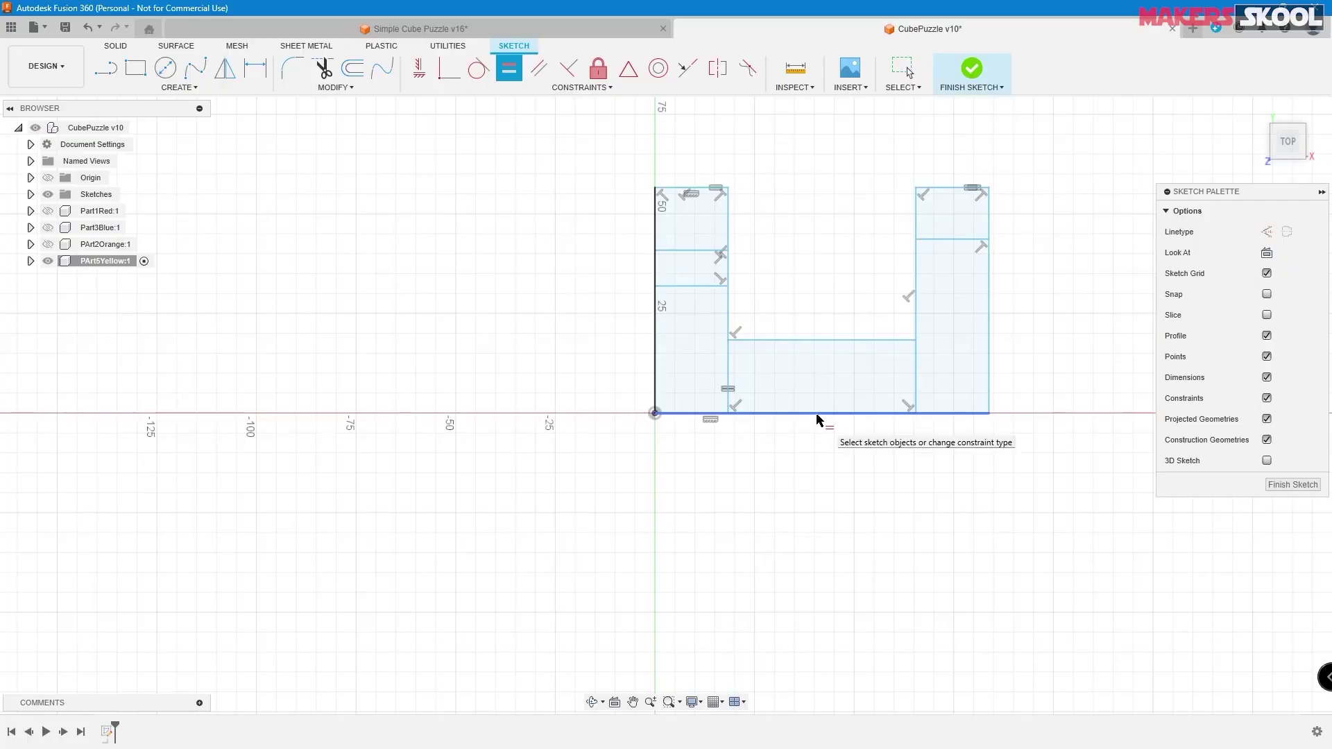
{"action": "left_click", "coordinate": [818, 414]}
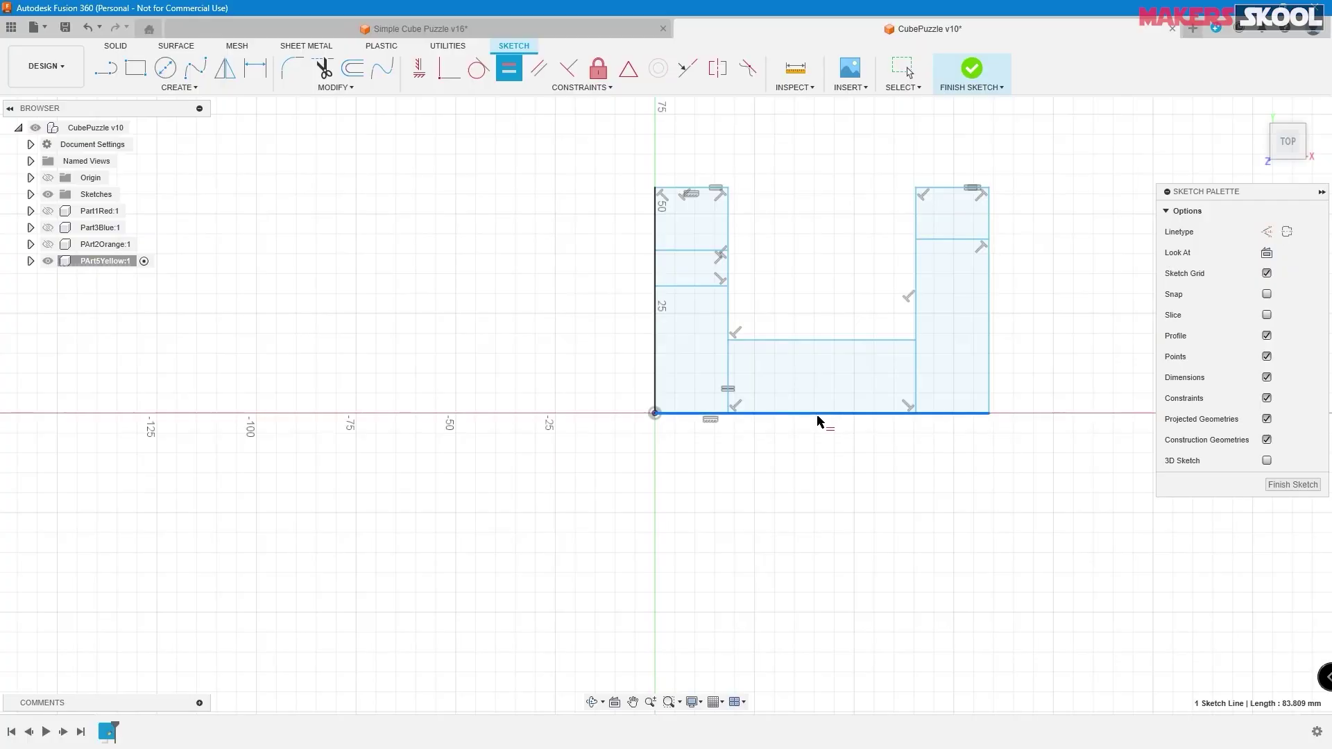
{"action": "left_click", "coordinate": [657, 336]}
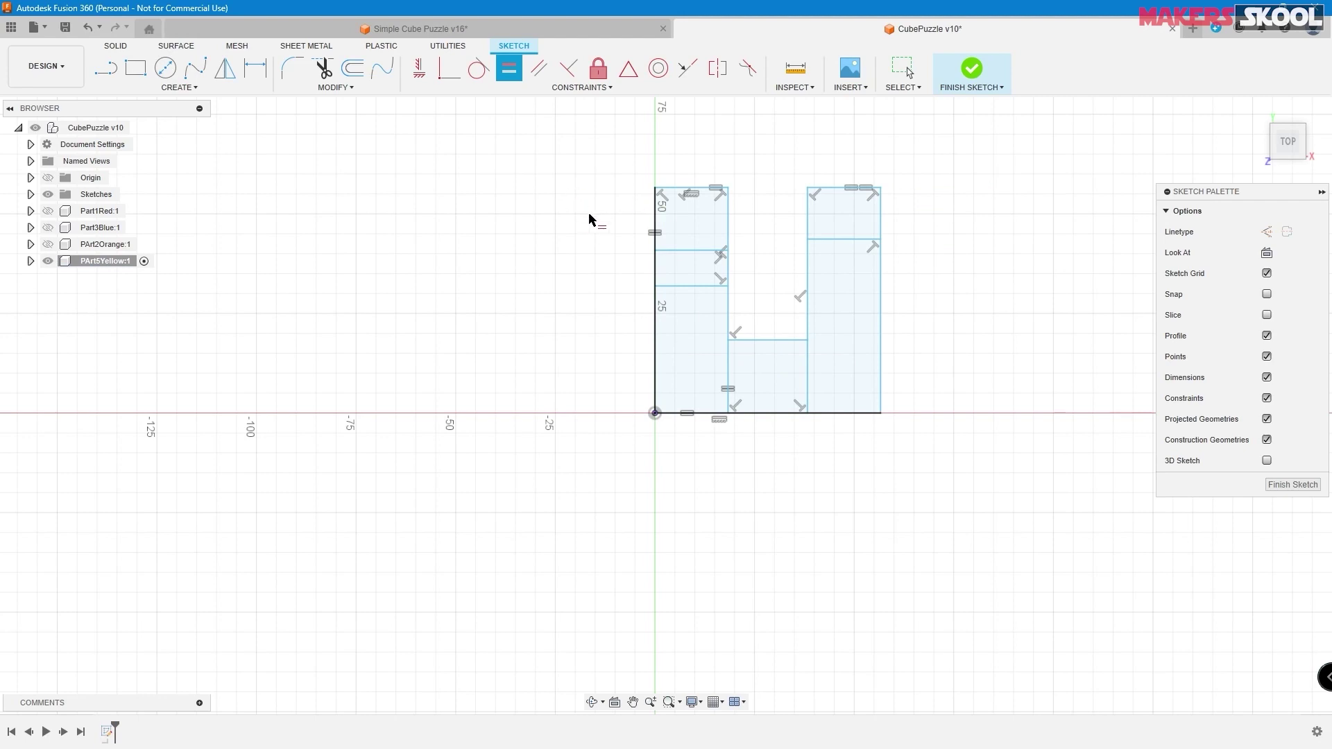
{"action": "left_click", "coordinate": [256, 71]}
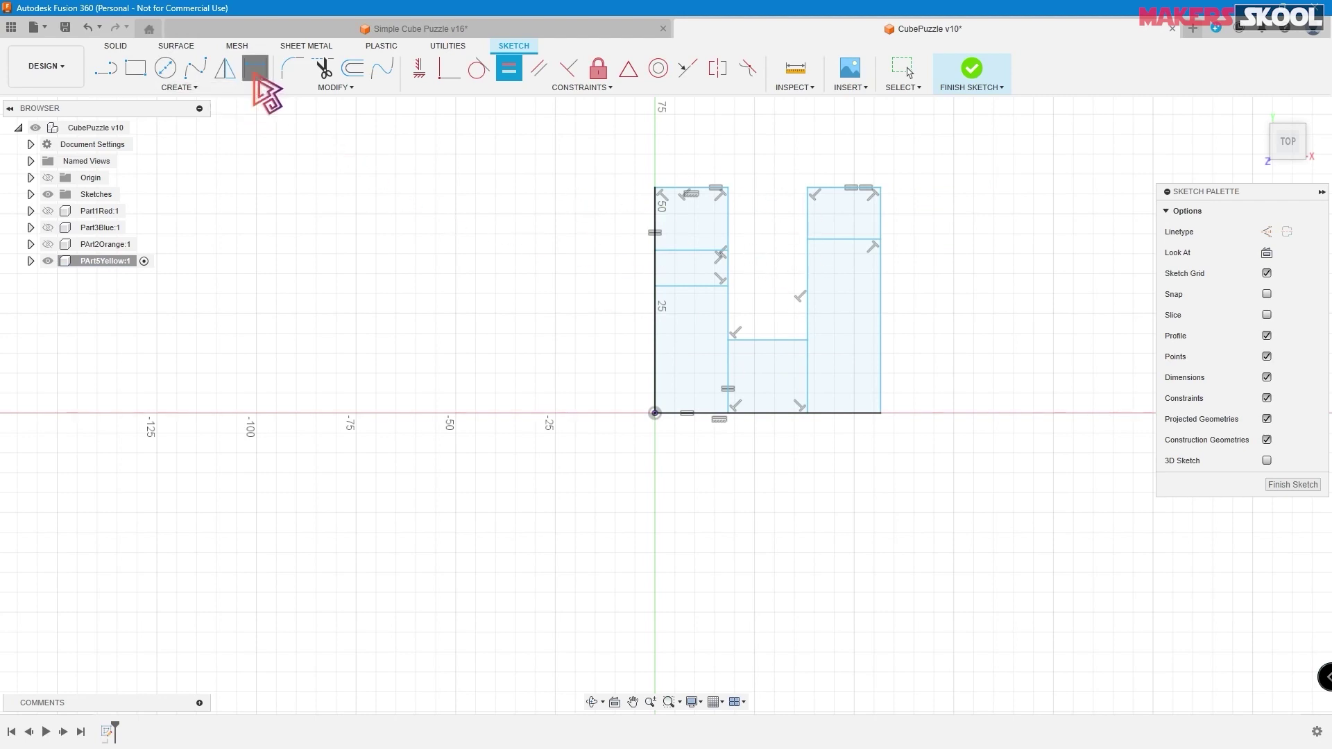
- Dimension the right column's top width as 7.8 and the overall bottom width as 31.7
{"action": "left_click", "coordinate": [833, 189]}
{"action": "left_click", "coordinate": [850, 154]}
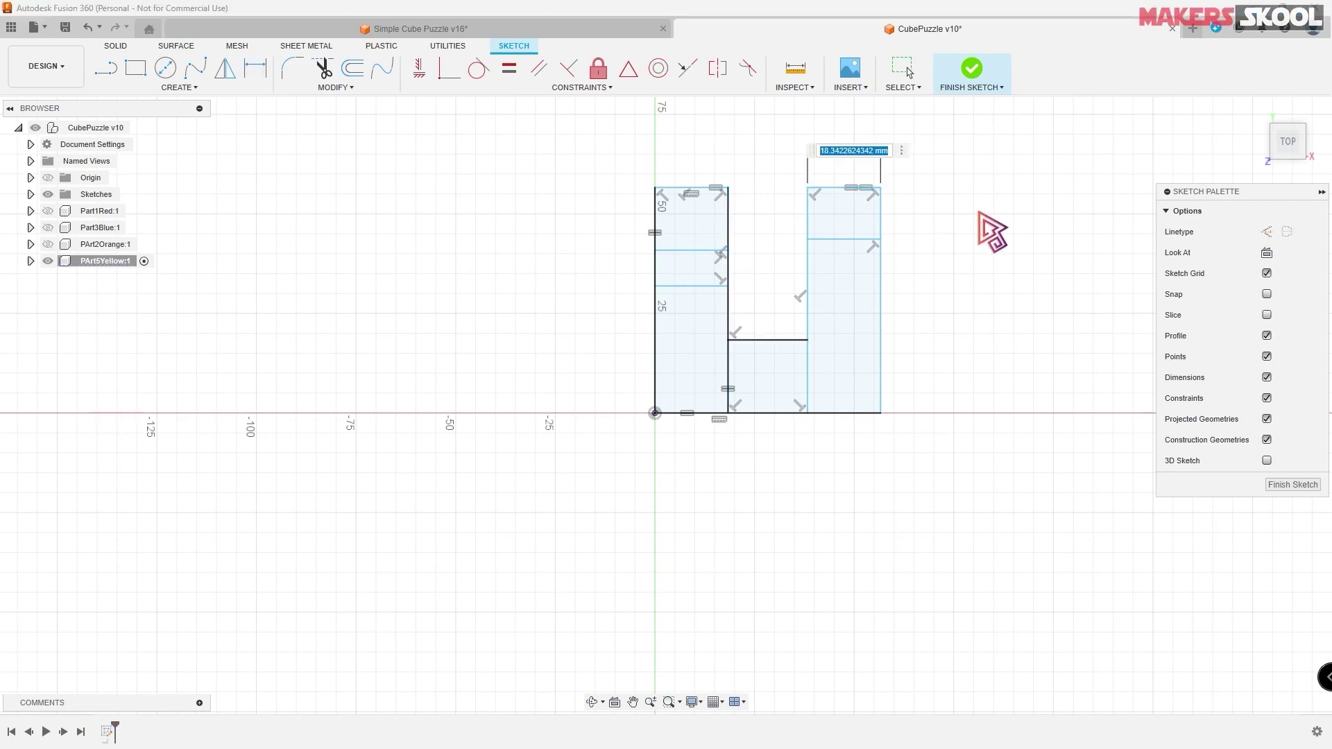
{"action": "type", "text": "7.8"}
{"action": "key", "text": "Return"}
{"action": "scroll", "coordinate": [735, 352], "scroll_direction": "up", "scroll_amount": 5}
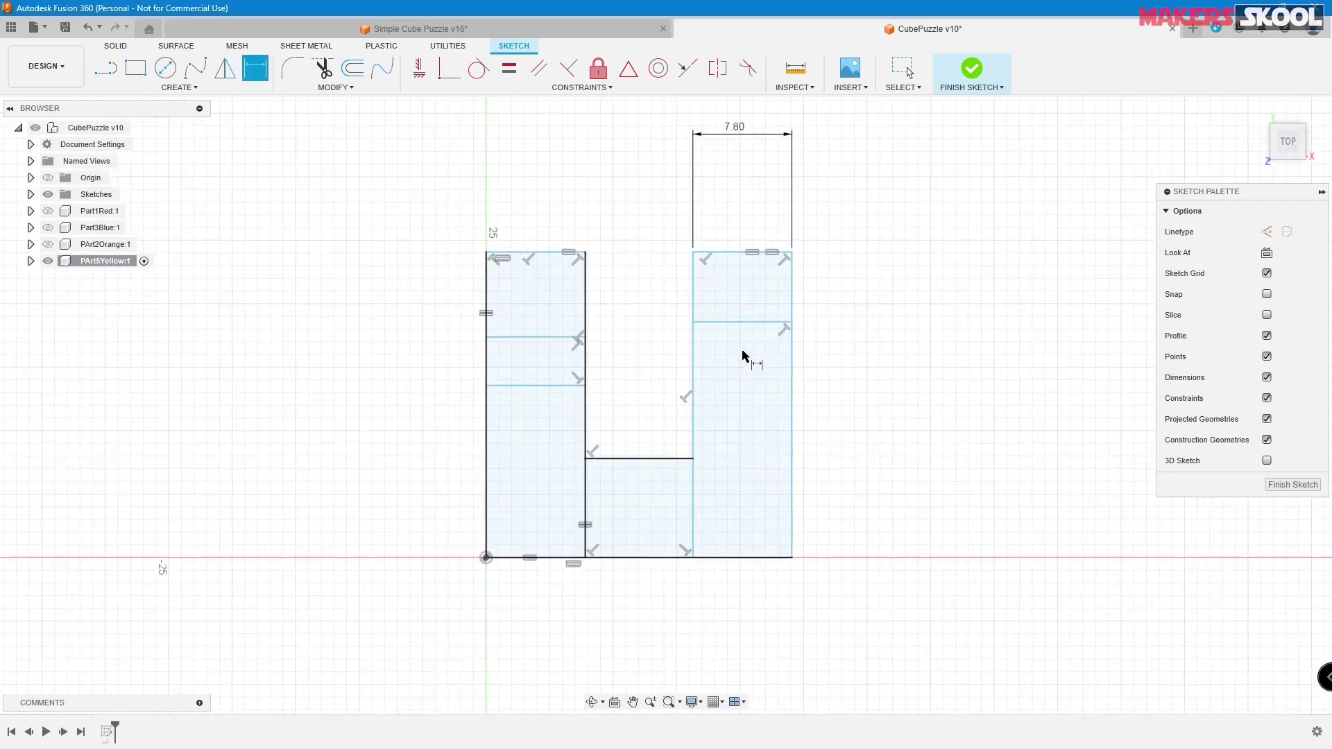
{"action": "left_click", "coordinate": [639, 558]}
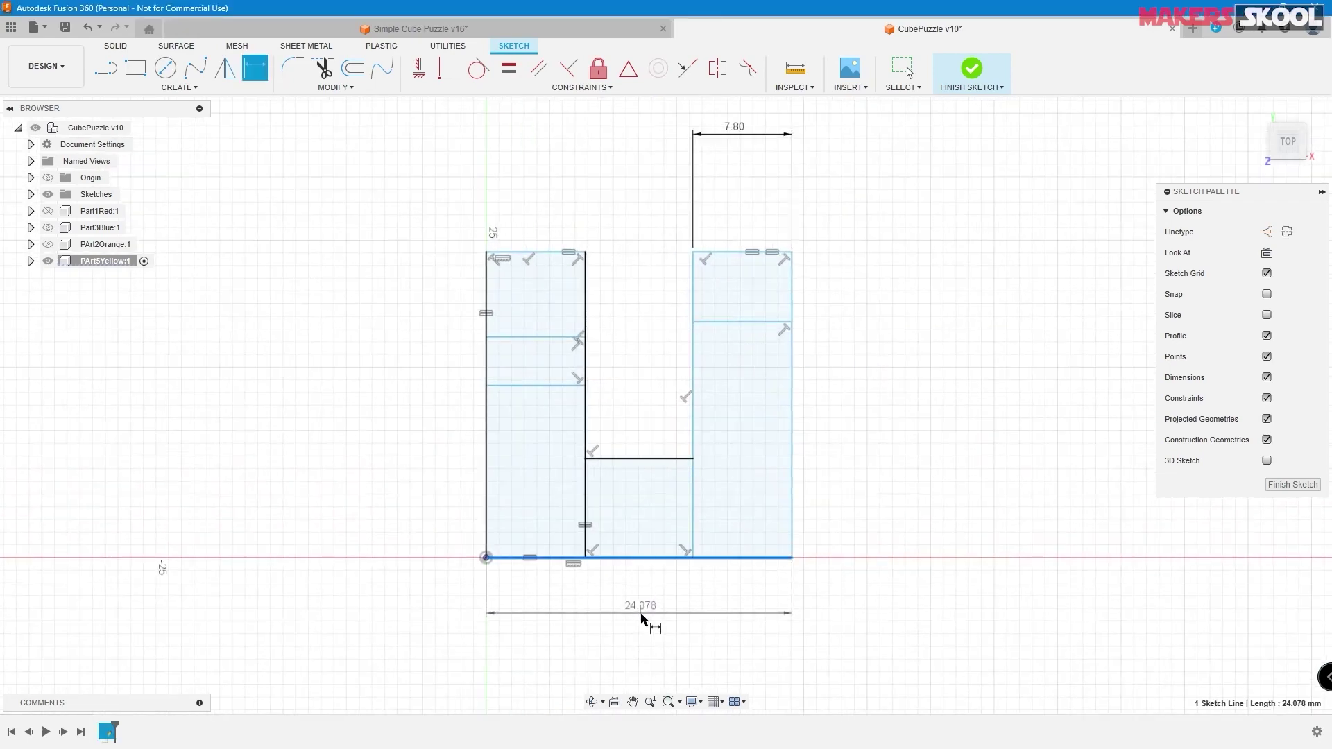
{"action": "left_click", "coordinate": [639, 615]}
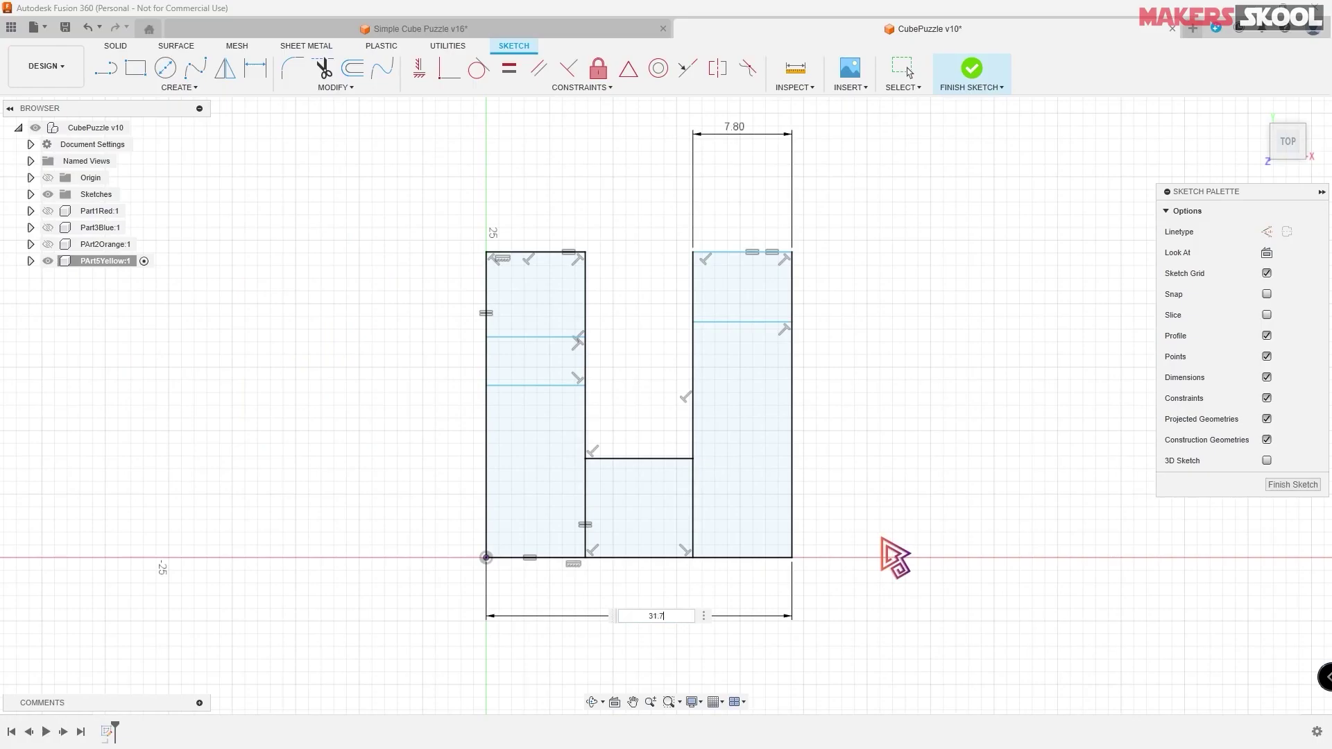
{"action": "type", "text": "31.7"}
{"action": "key", "text": "Return"}
{"action": "scroll", "coordinate": [1028, 345], "scroll_direction": "up", "scroll_amount": 2}
{"action": "scroll", "coordinate": [981, 374], "scroll_direction": "down", "scroll_amount": 3}
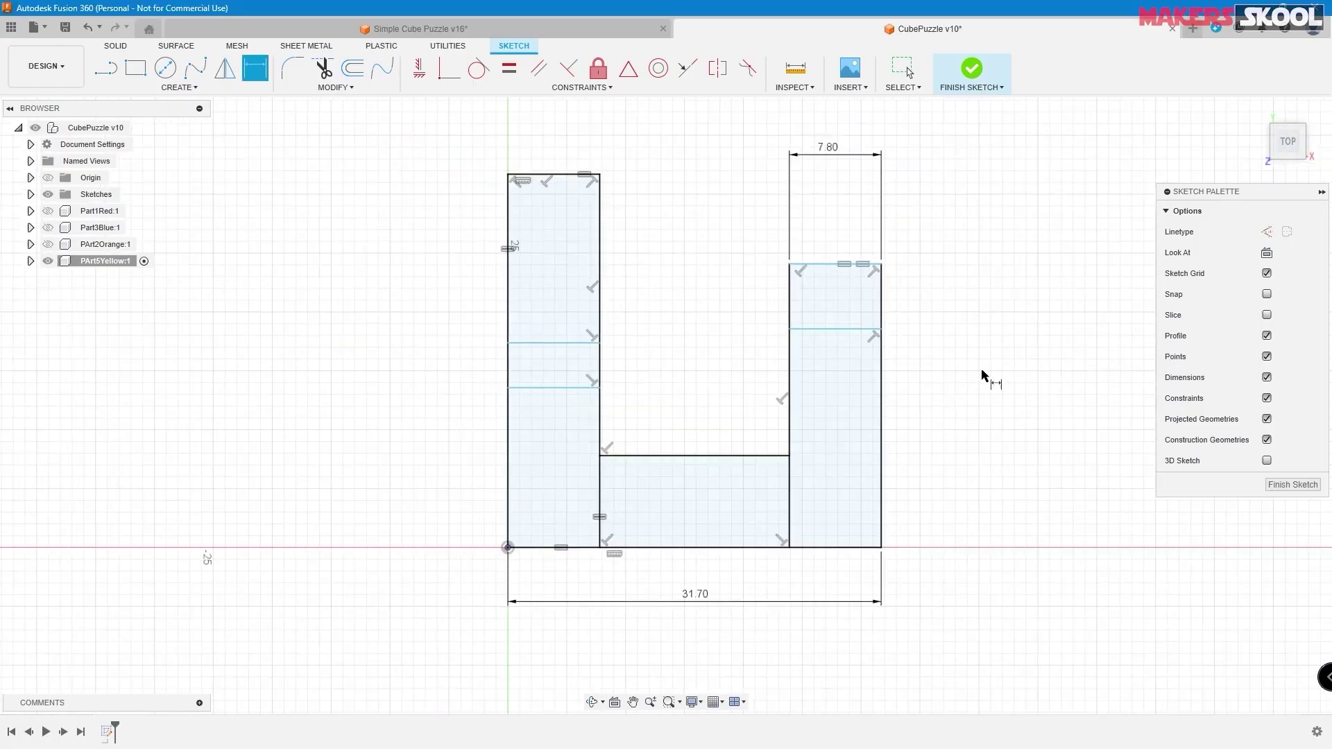
- Set the right column's height to 23.7
{"action": "left_click", "coordinate": [885, 414]}
{"action": "left_click", "coordinate": [973, 410]}
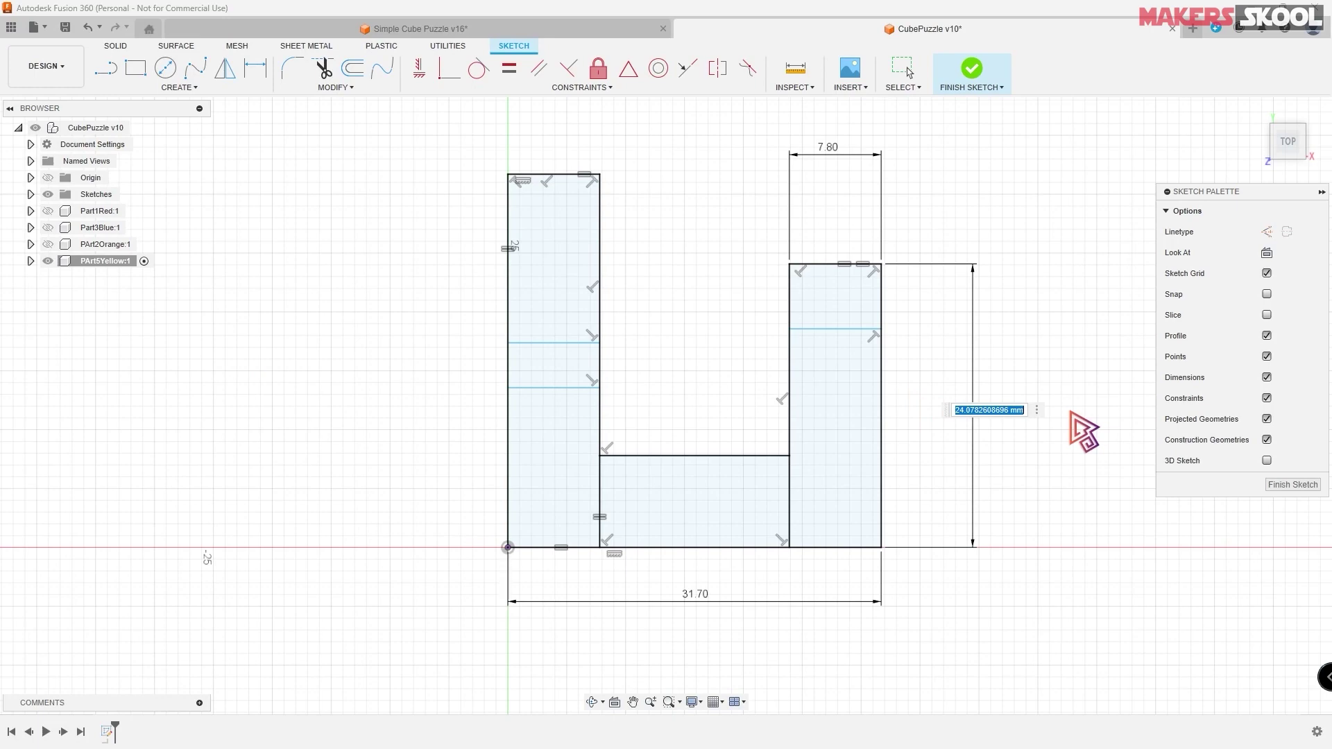
{"action": "type", "text": "23.7"}
{"action": "key", "text": "Return"}
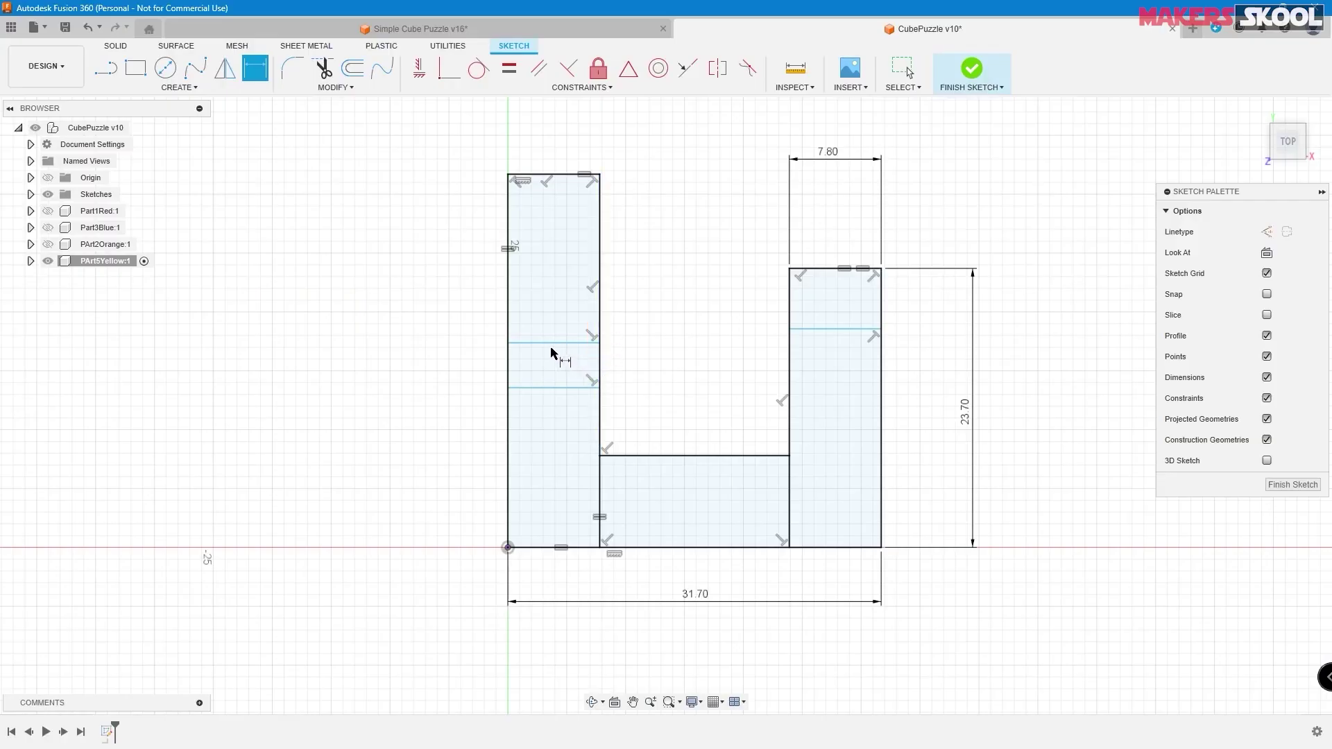
- Dimension the left column's notch spacing as 8.1 and the right column's inner spacing as 8
{"action": "left_click", "coordinate": [550, 343]}
{"action": "left_click", "coordinate": [535, 387]}
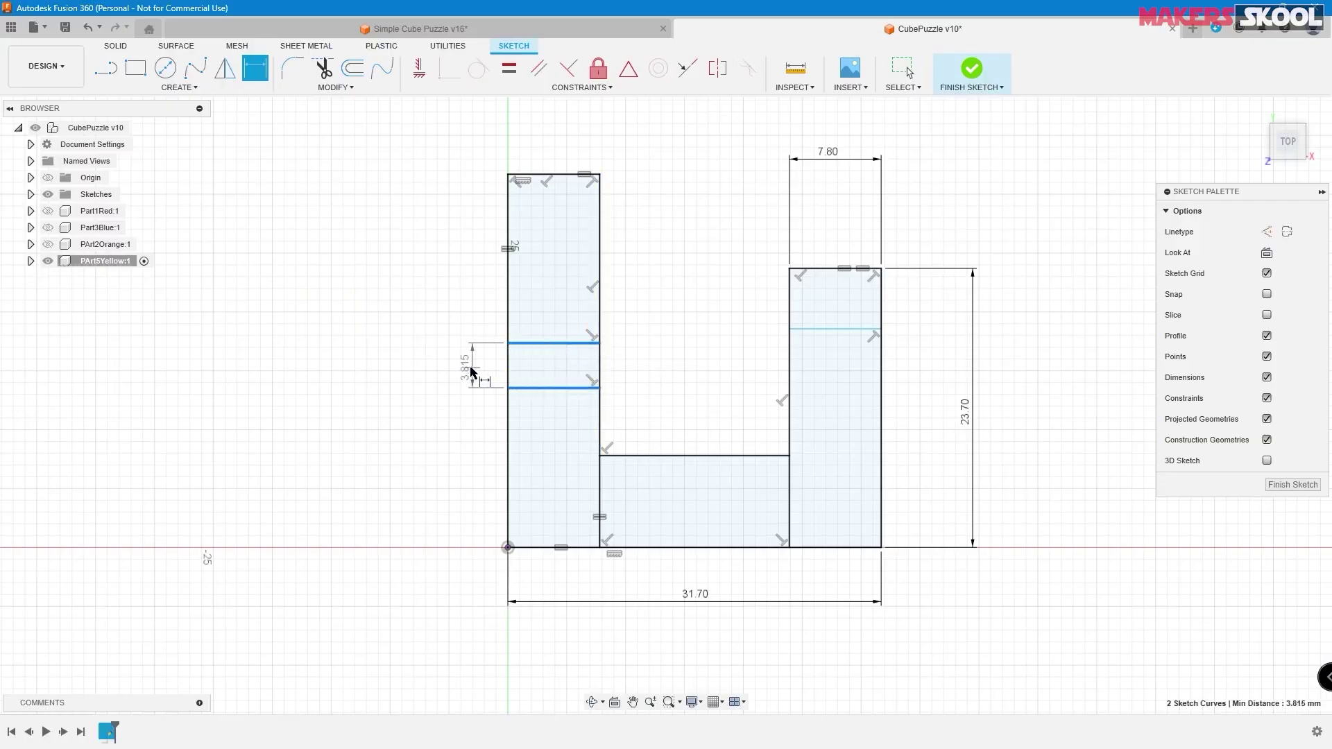
{"action": "left_click", "coordinate": [461, 368]}
{"action": "type", "text": "8"}
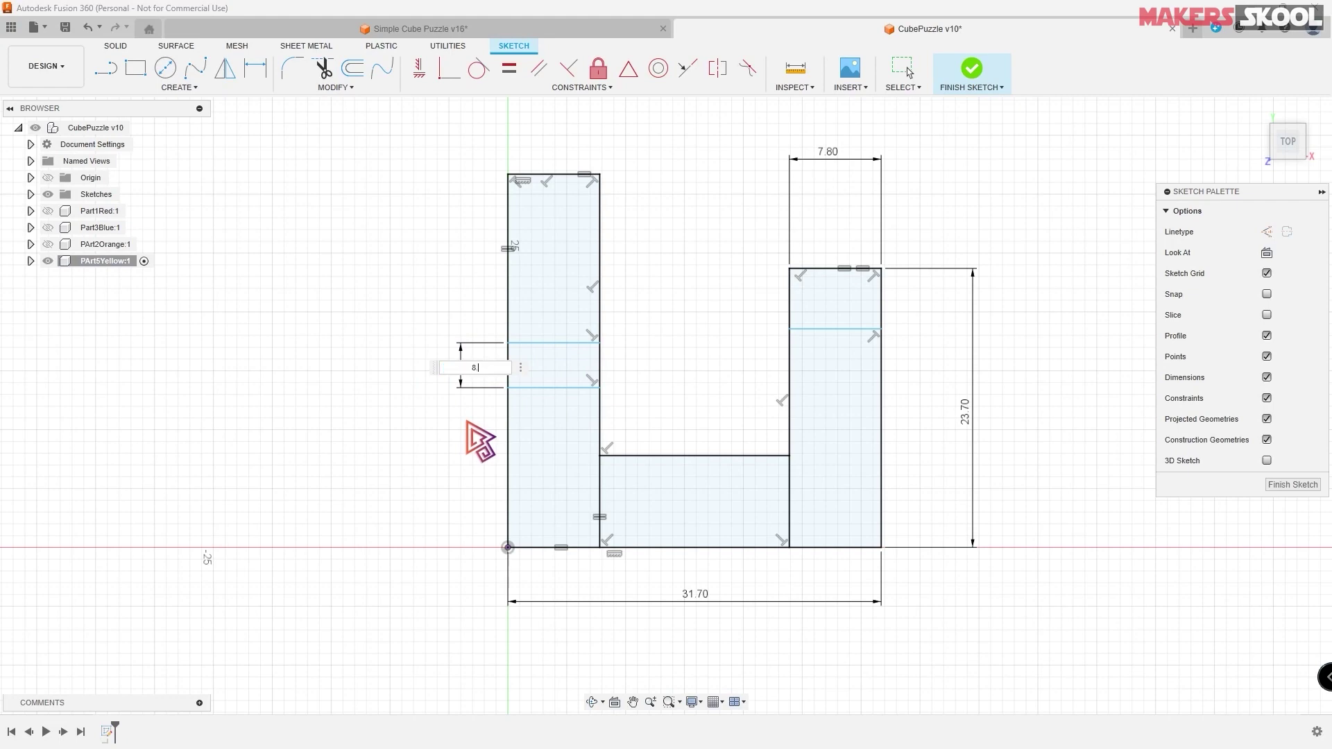
{"action": "type", "text": ".1"}
{"action": "key", "text": "Return"}
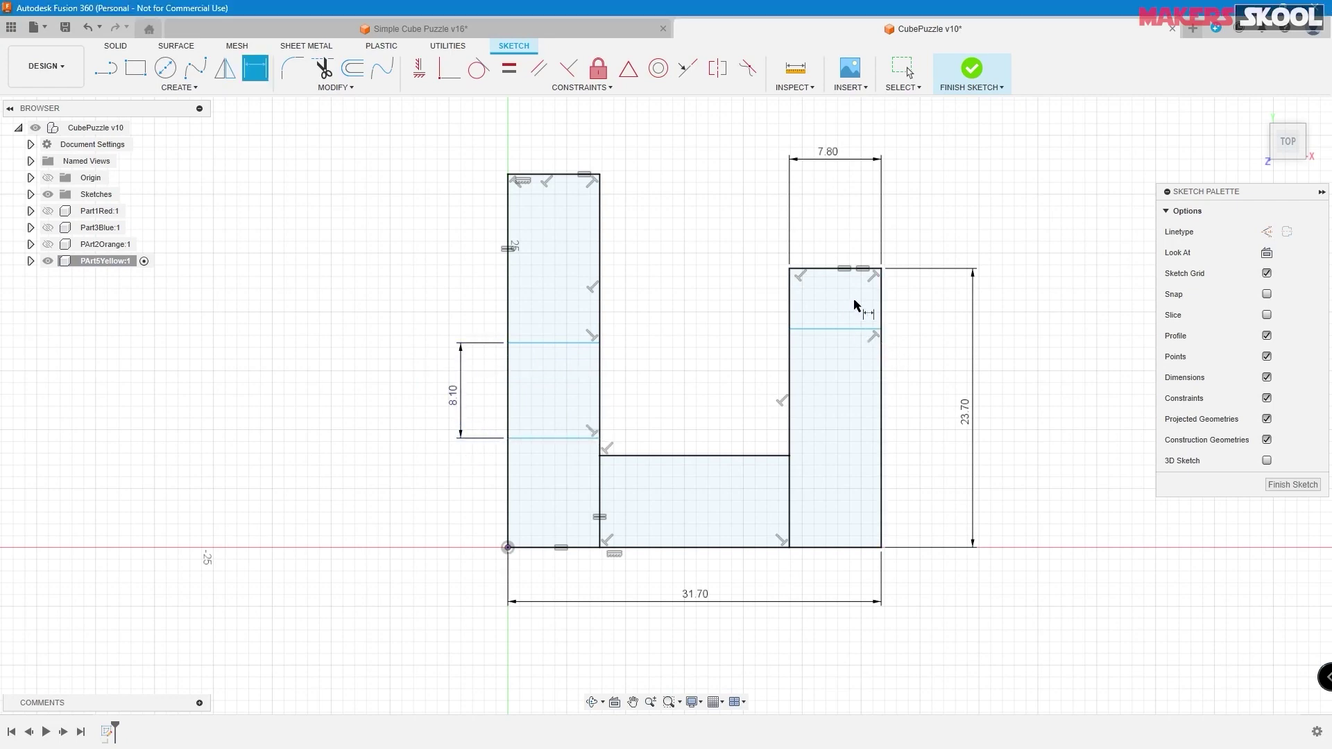
{"action": "left_click", "coordinate": [836, 330]}
{"action": "left_click", "coordinate": [835, 269]}
{"action": "left_click", "coordinate": [850, 329]}
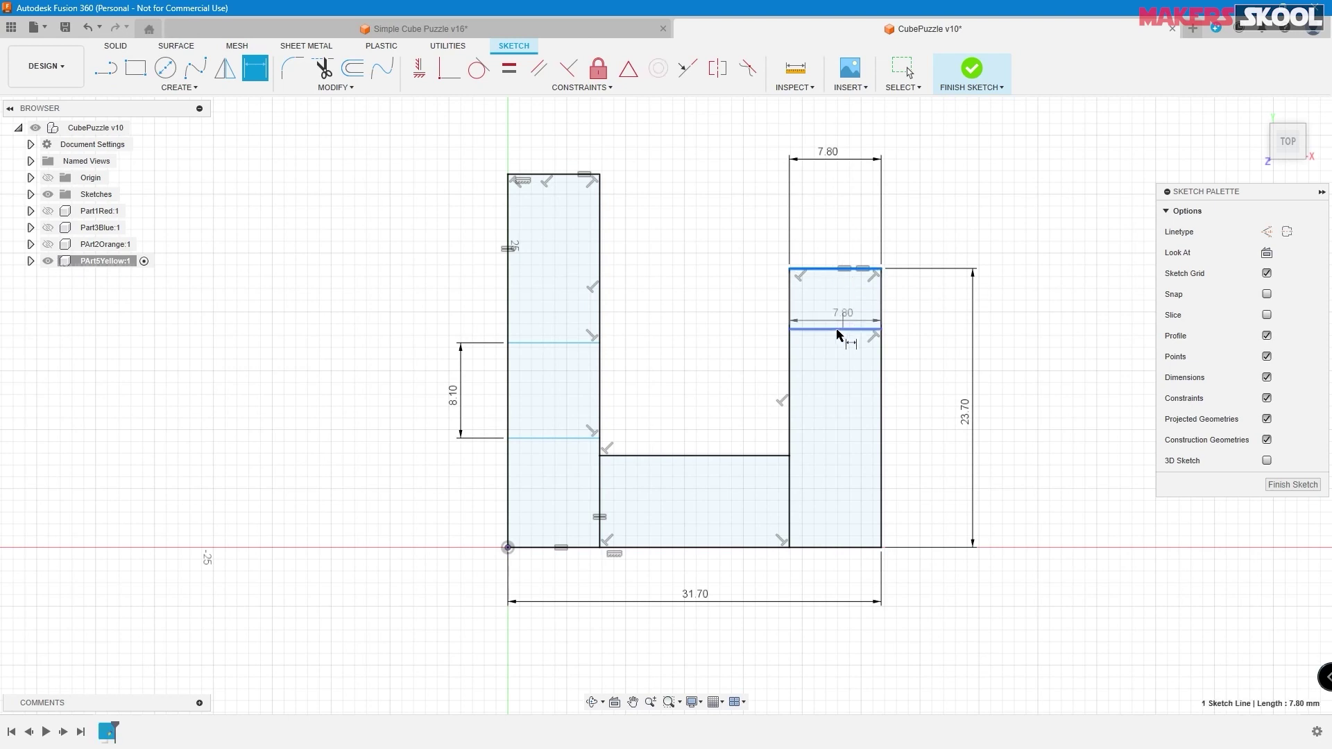
{"action": "left_click", "coordinate": [947, 302]}
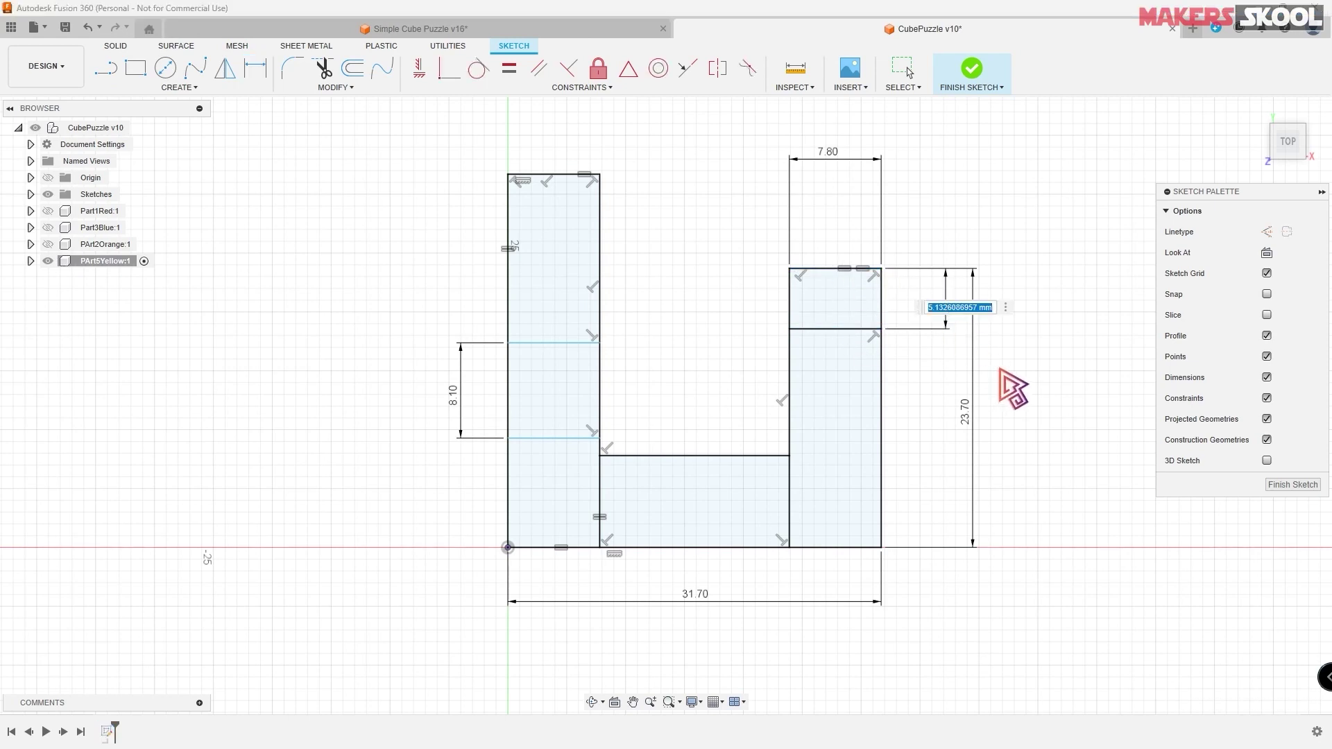
{"action": "type", "text": "8"}
{"action": "key", "text": "Return"}
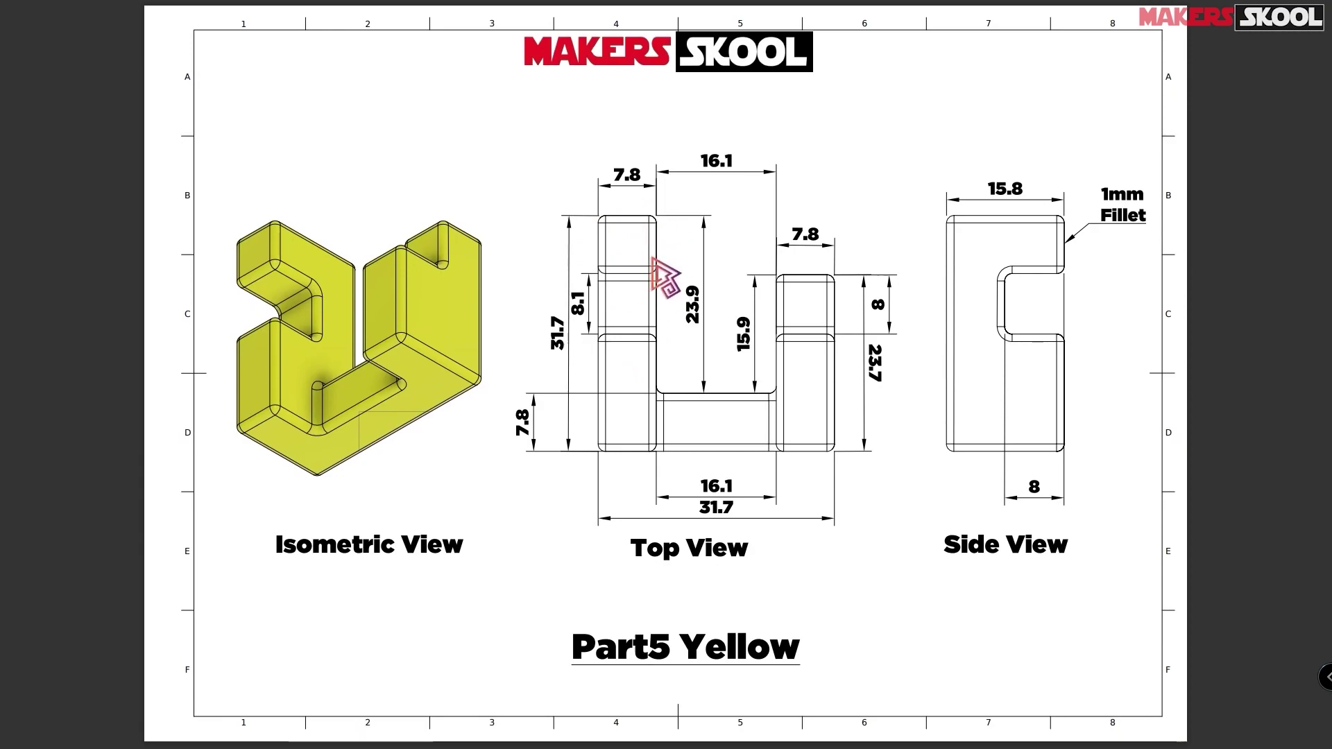
- Dimension the left column's top section height, linking it to the 7.80 width dimension (d92)
{"action": "key", "text": "alt+Tab"}
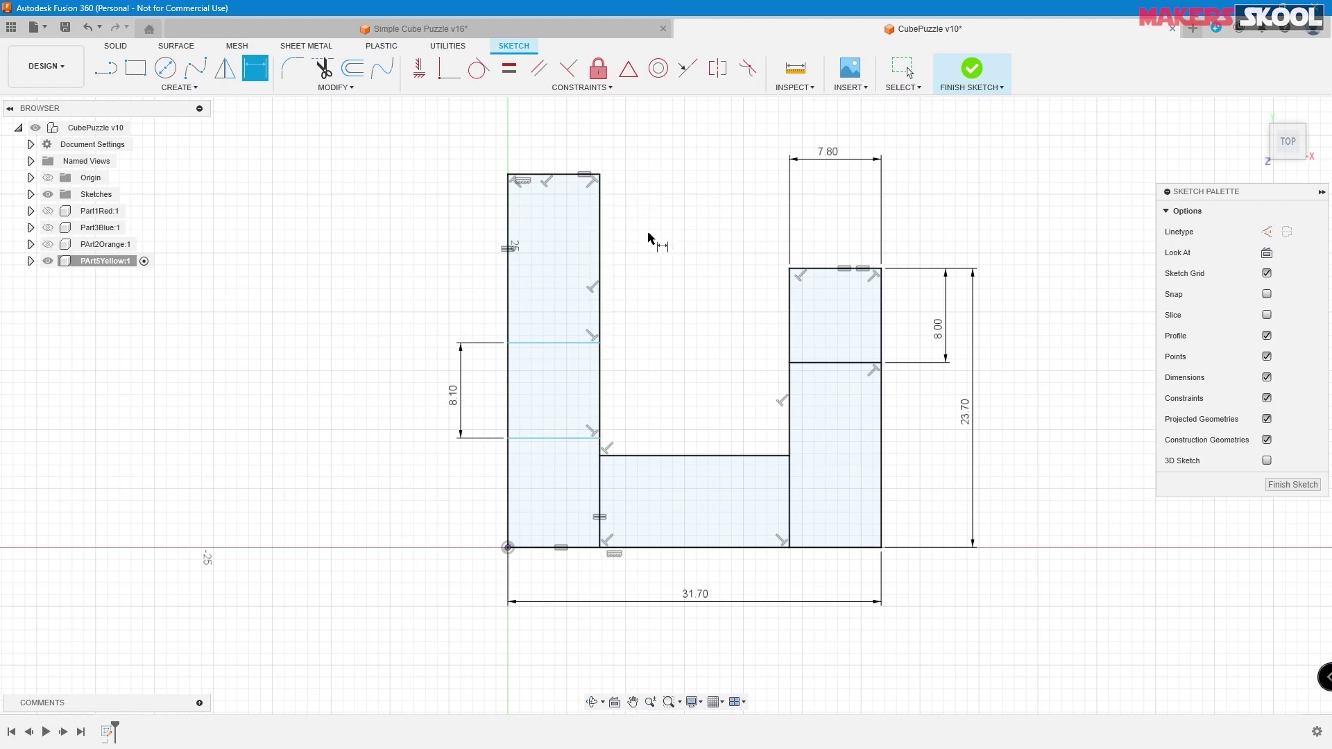
{"action": "left_click", "coordinate": [559, 179]}
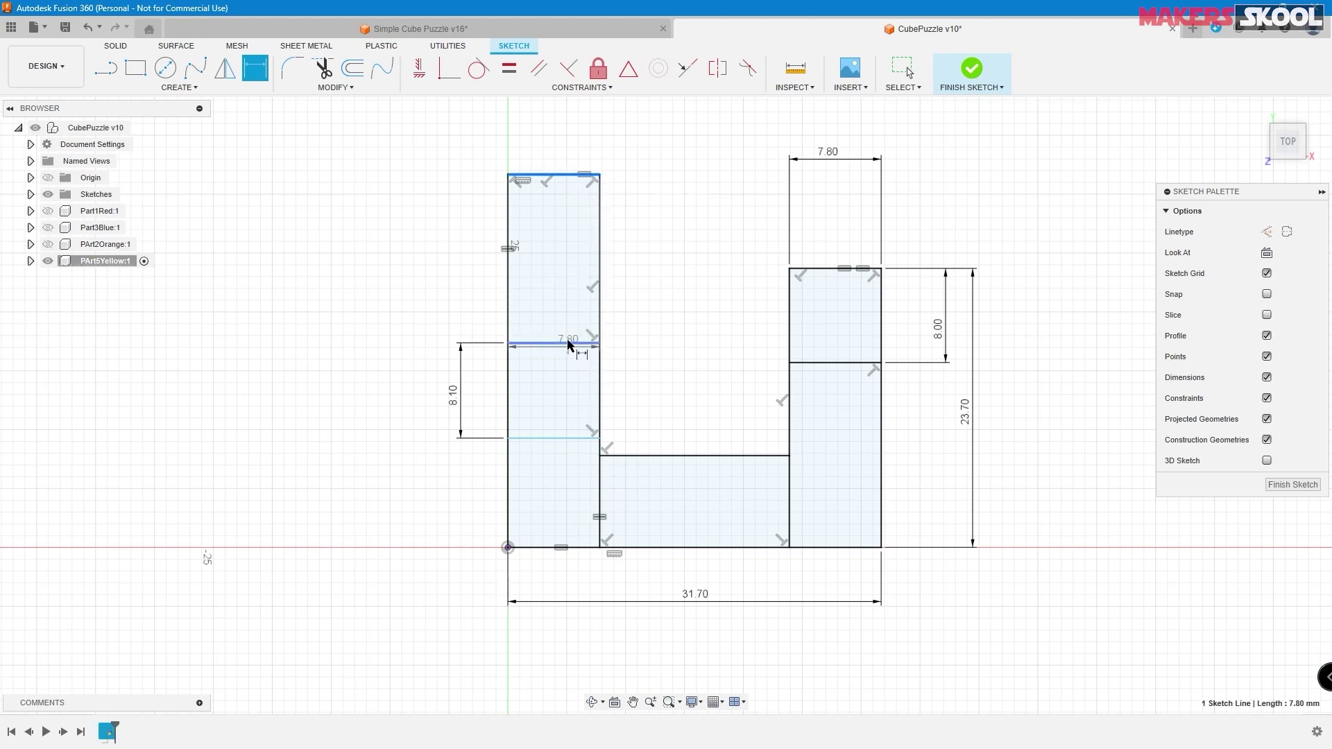
{"action": "left_click", "coordinate": [585, 344]}
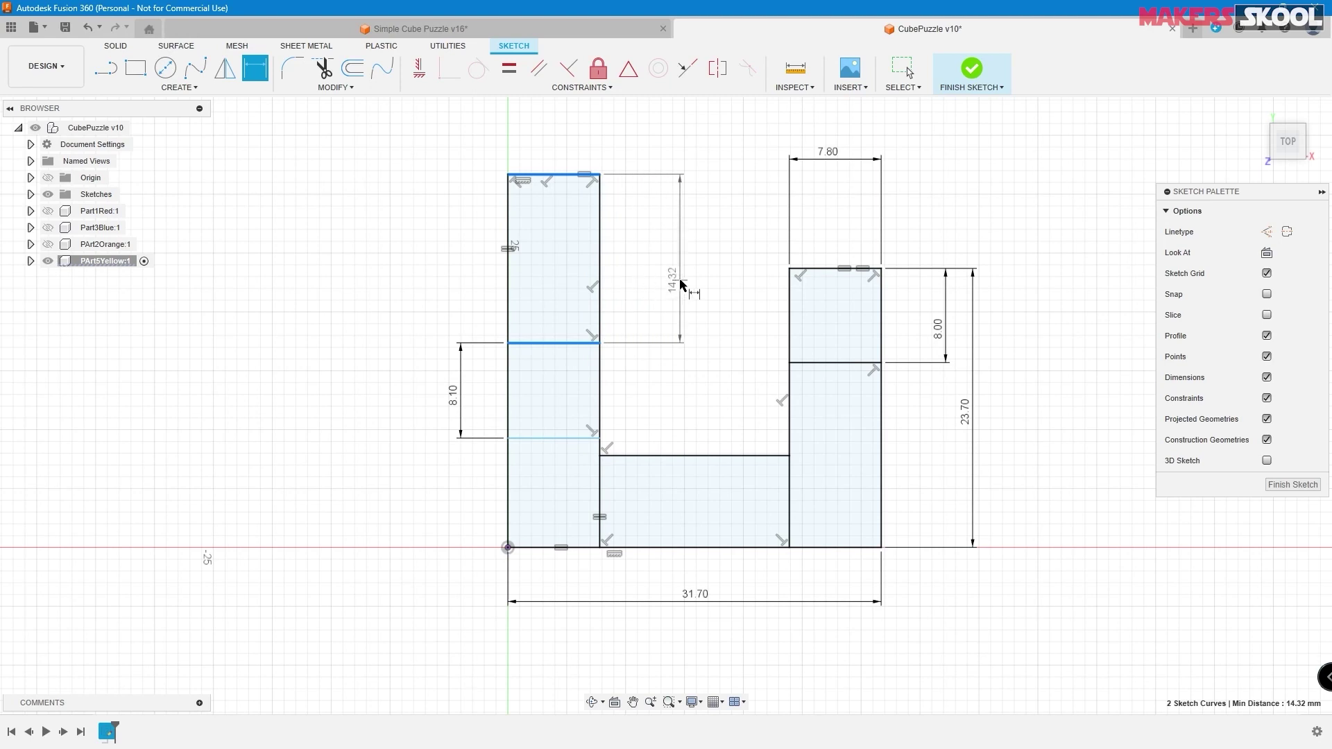
{"action": "left_click", "coordinate": [686, 293]}
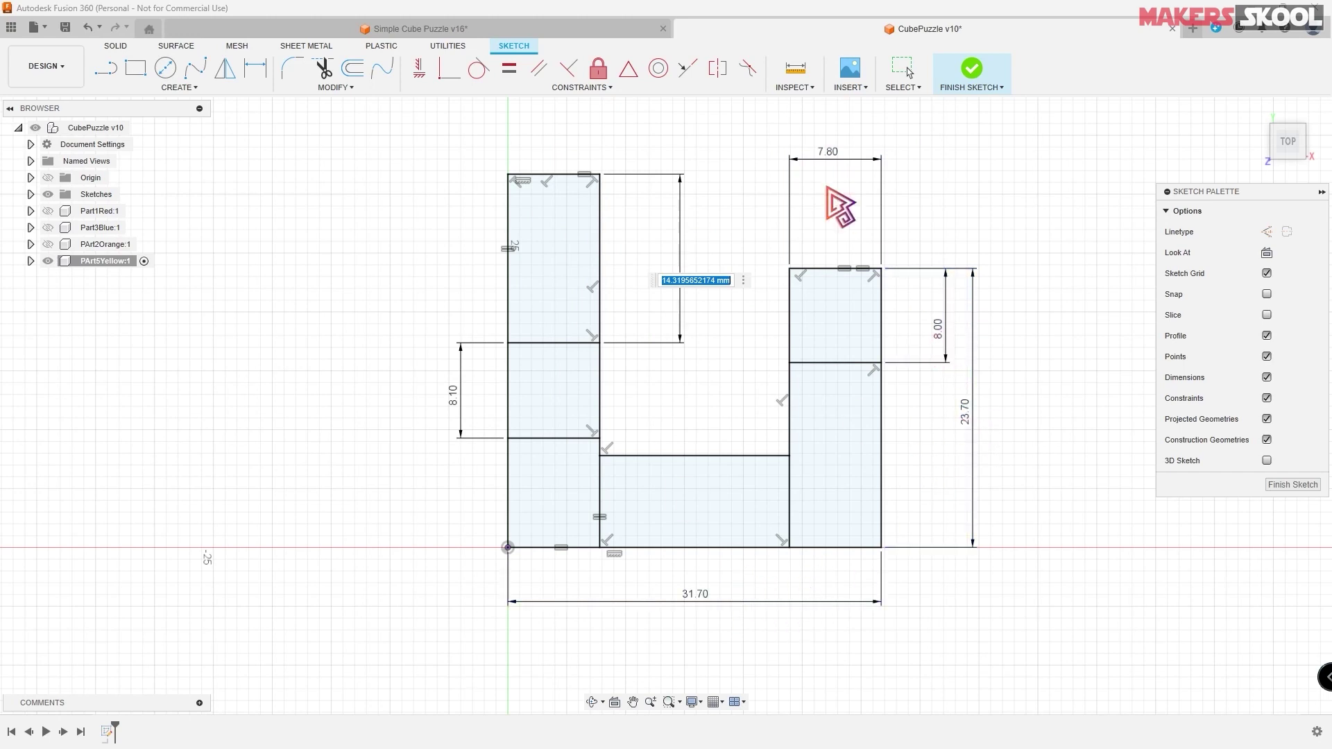
{"action": "left_click", "coordinate": [829, 159]}
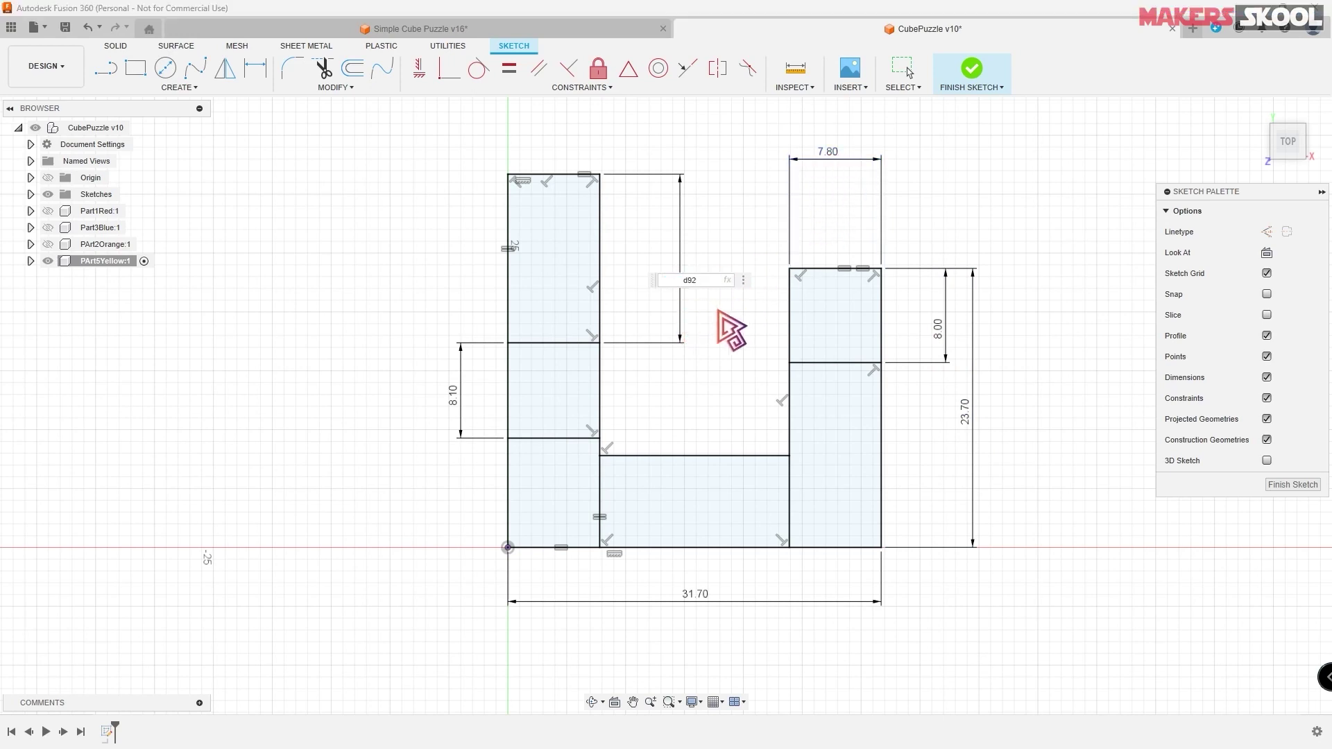
{"action": "key", "text": "Return"}
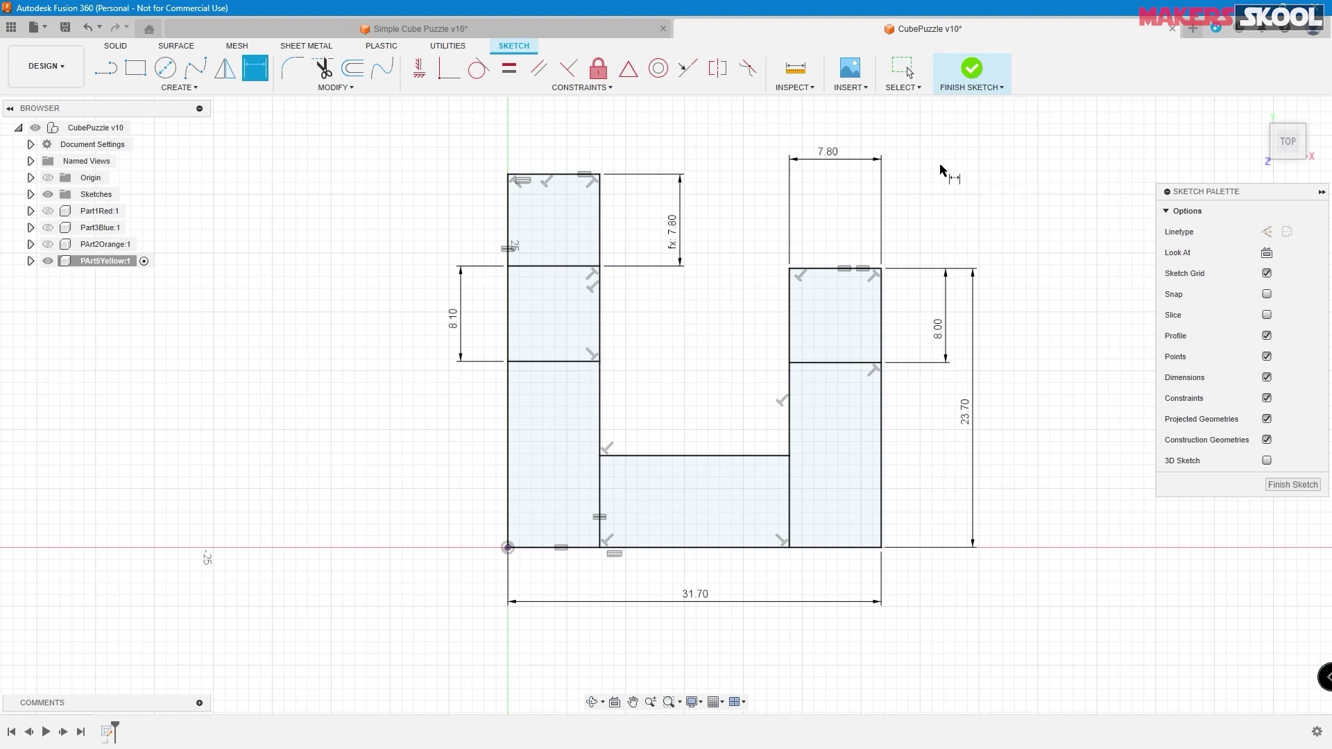
- Finish the Part5Yellow outline sketch, show it from the home view, and check the reference drawing
{"action": "left_click", "coordinate": [975, 75]}
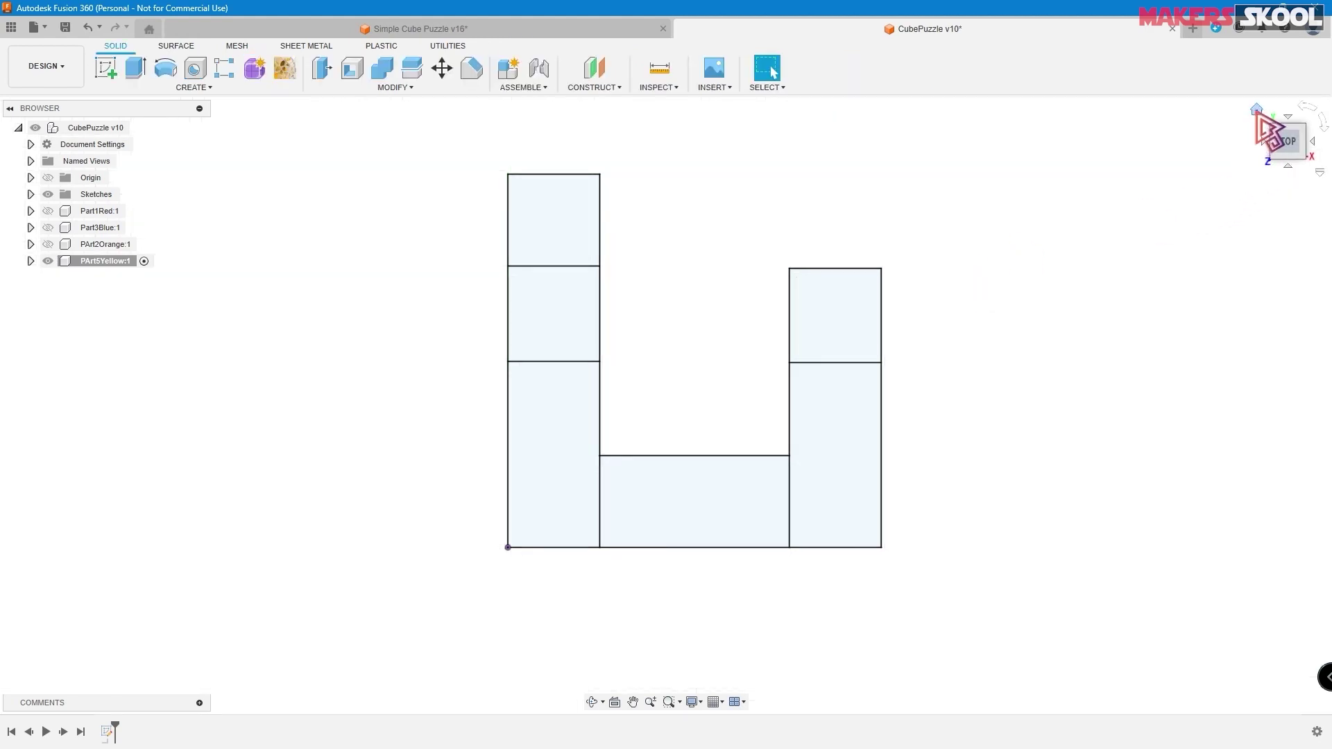
{"action": "left_click", "coordinate": [1256, 110]}
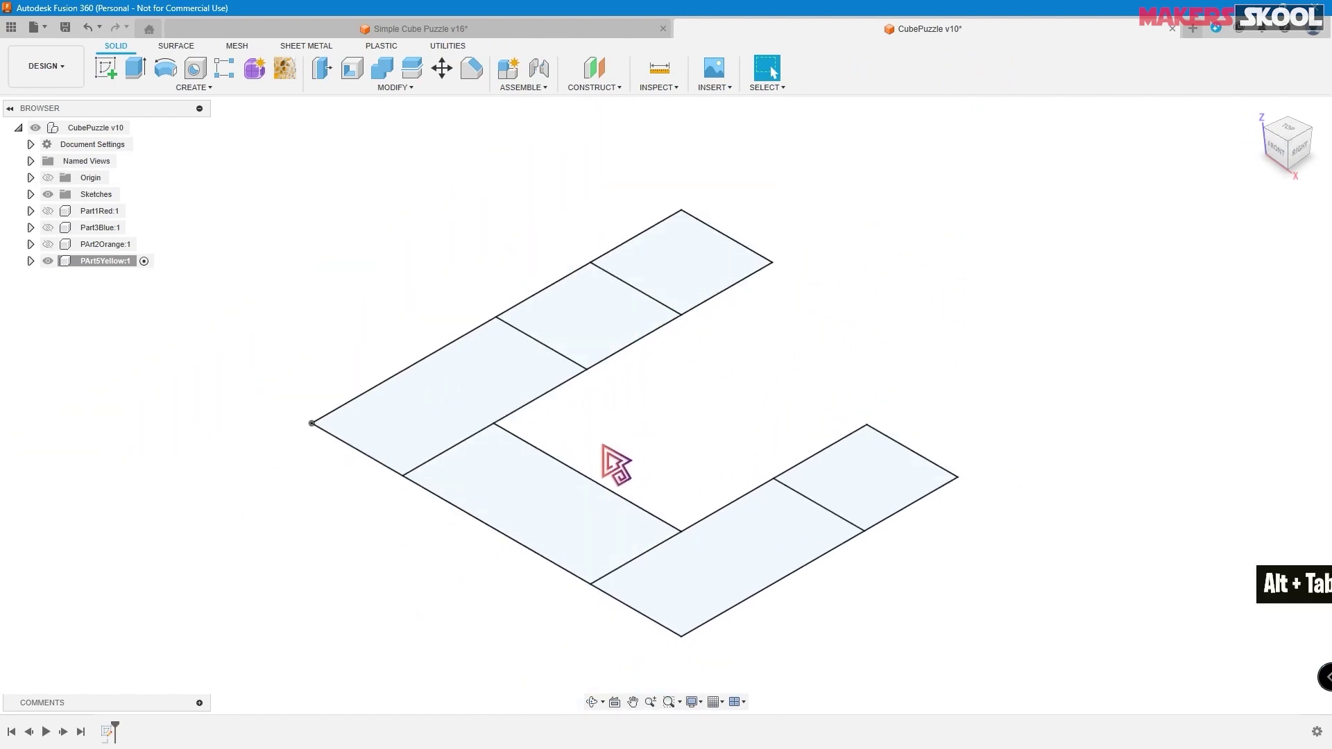
{"action": "key", "text": "alt+Tab"}
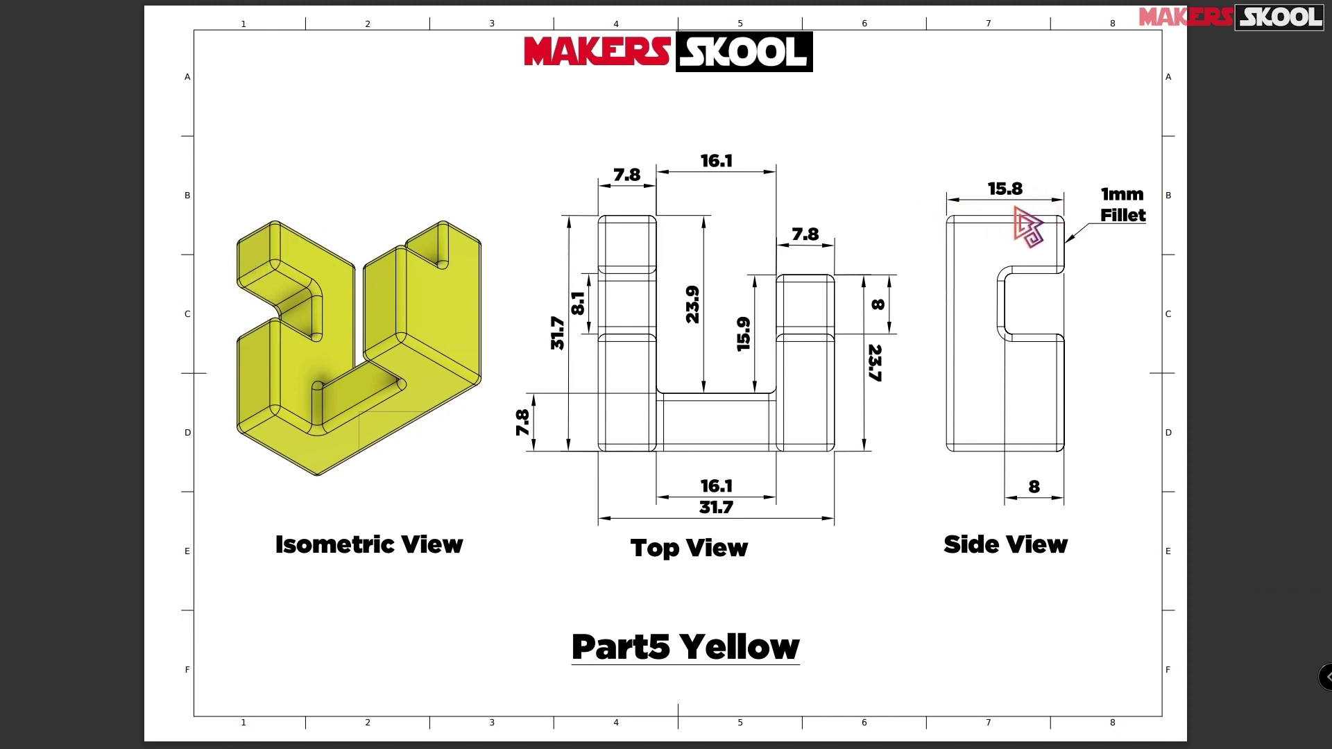
{"action": "key", "text": "alt+Tab"}
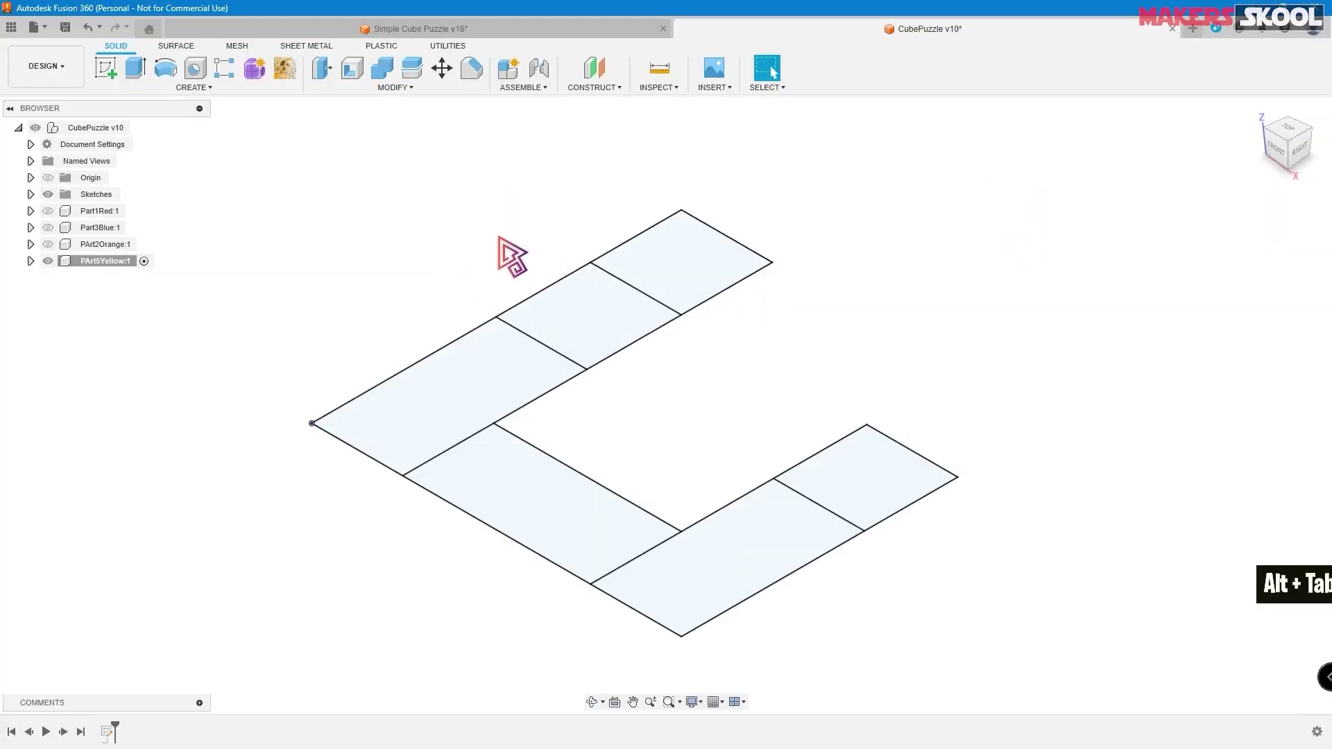
- Start an extrusion and window-select all six outline profiles
{"action": "left_click", "coordinate": [135, 68]}
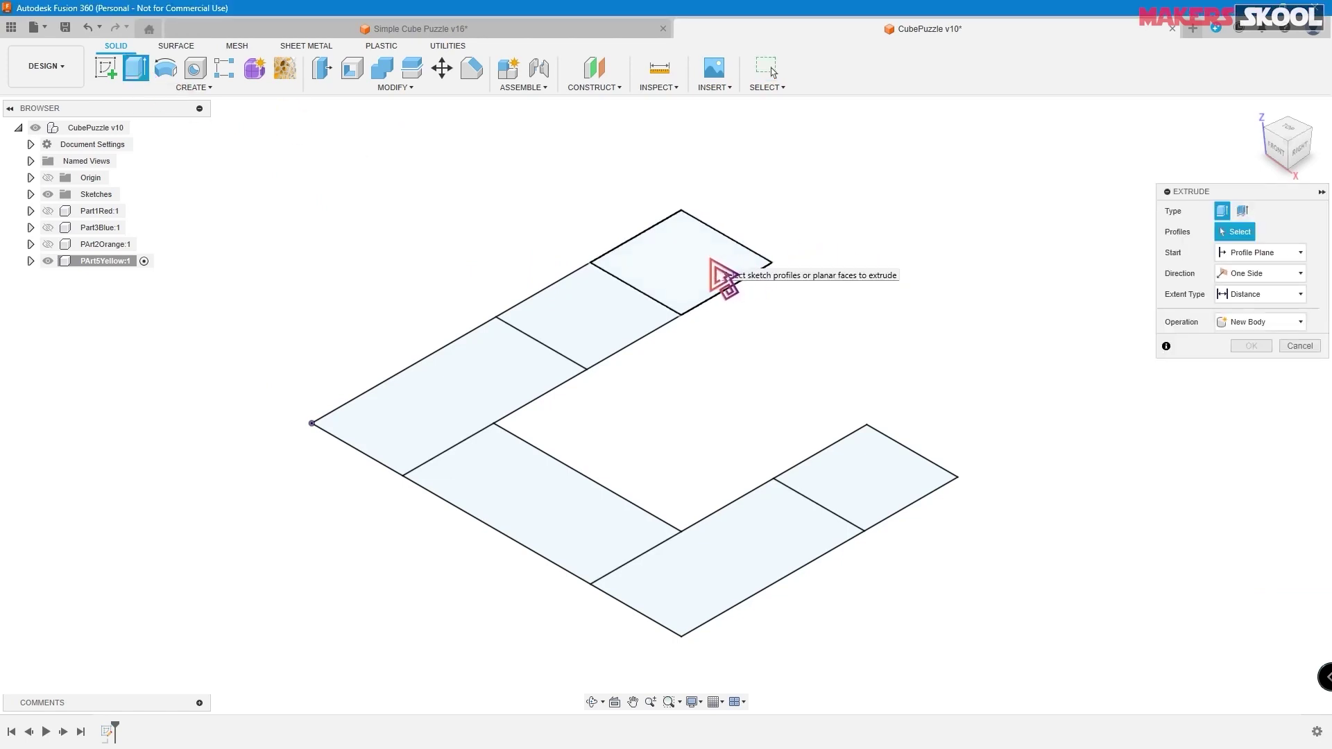
{"action": "left_click", "coordinate": [717, 275]}
{"action": "left_click", "coordinate": [619, 328]}
{"action": "left_click", "coordinate": [519, 374]}
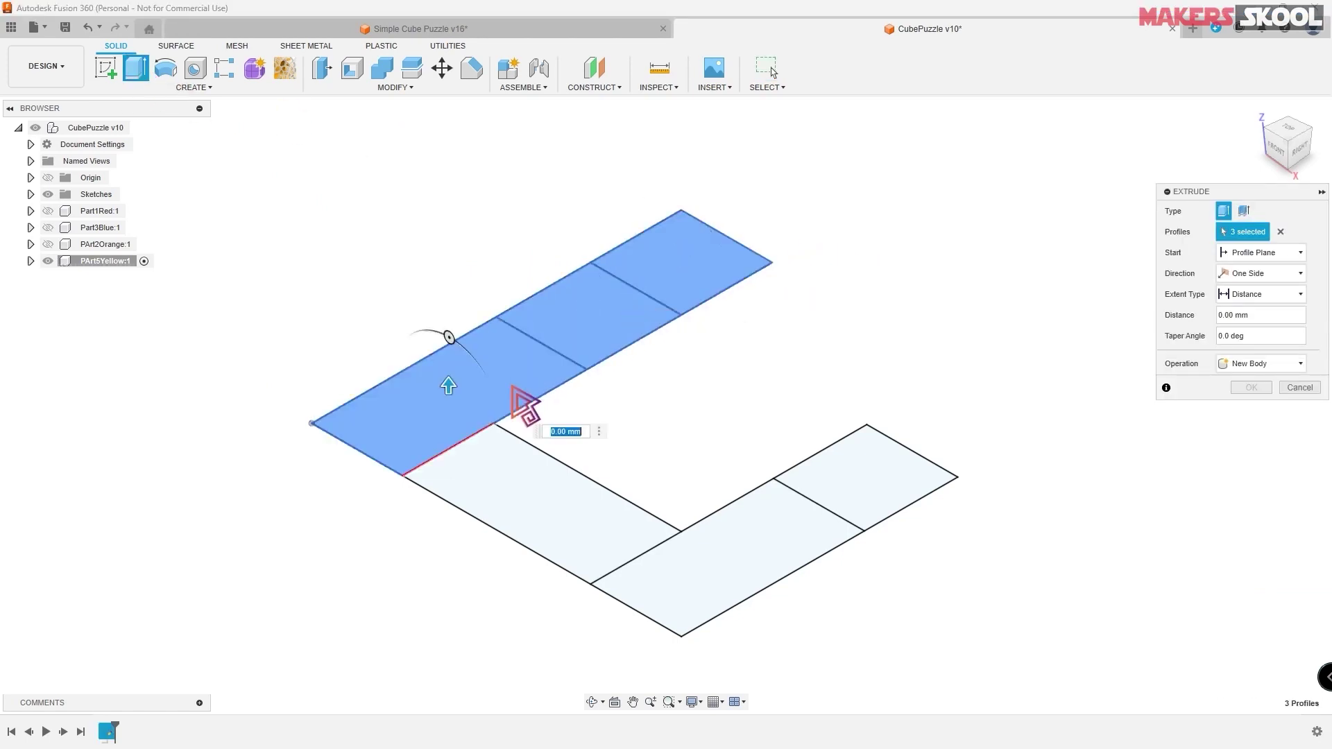
{"action": "left_click", "coordinate": [534, 485]}
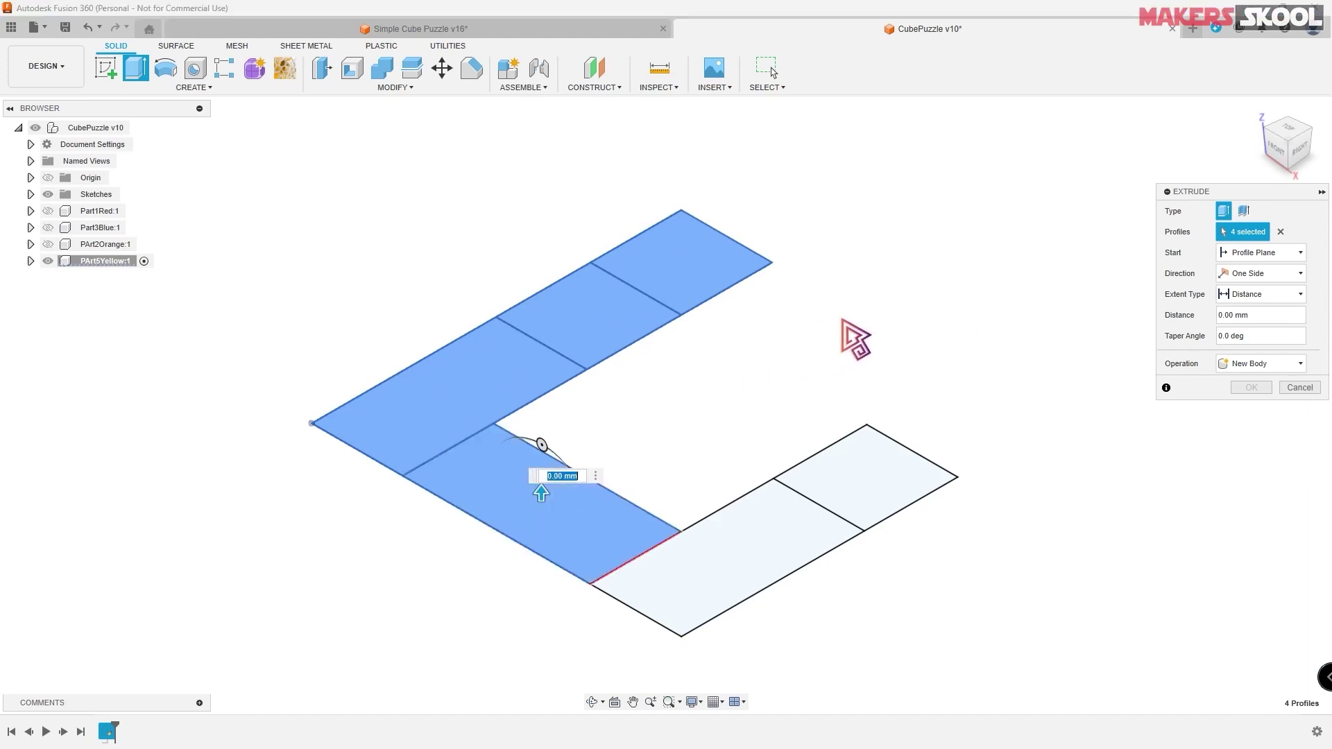
{"action": "left_click", "coordinate": [495, 389]}
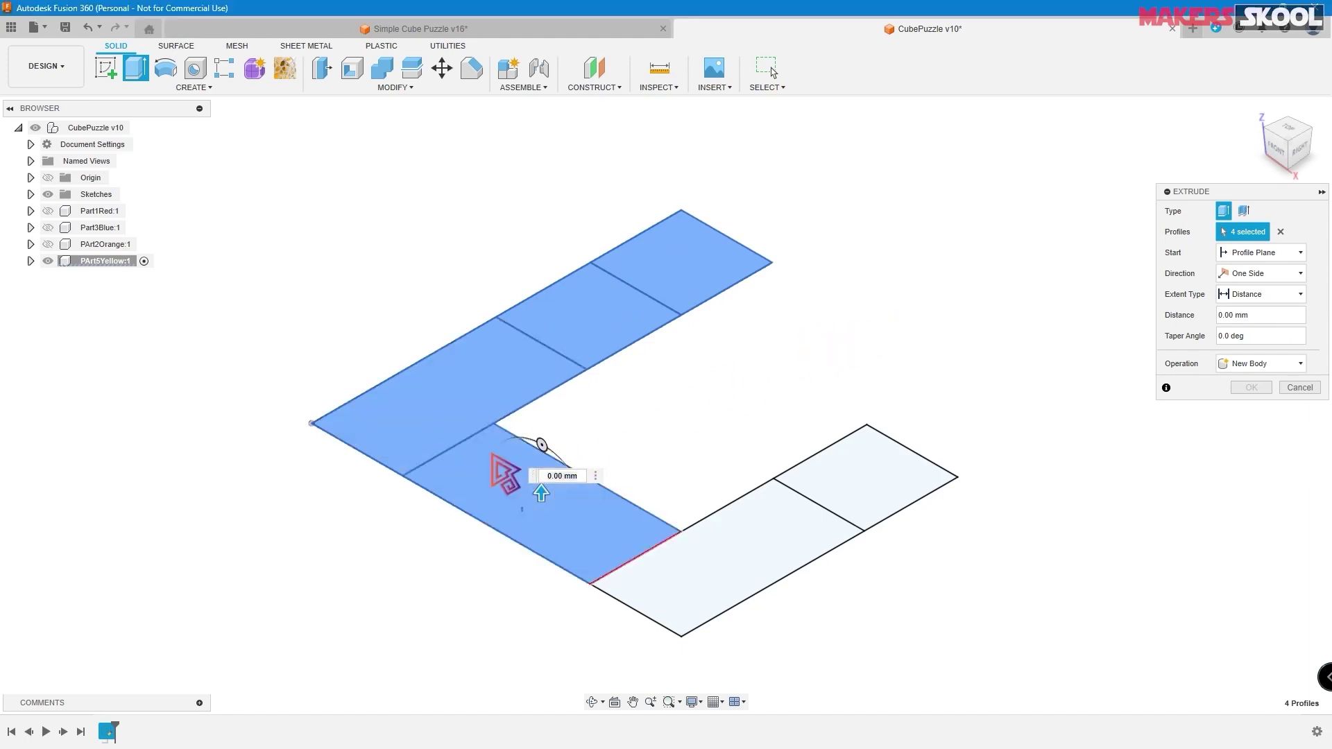
{"action": "left_click", "coordinate": [530, 521]}
{"action": "left_click", "coordinate": [645, 336]}
{"action": "left_click", "coordinate": [678, 282]}
{"action": "mouse_move", "coordinate": [257, 171]}
{"action": "left_mouse_down"}
{"action": "mouse_move", "coordinate": [602, 444]}
{"action": "mouse_move", "coordinate": [843, 561]}
{"action": "mouse_move", "coordinate": [963, 653]}
{"action": "mouse_move", "coordinate": [1009, 661]}
{"action": "left_mouse_up"}
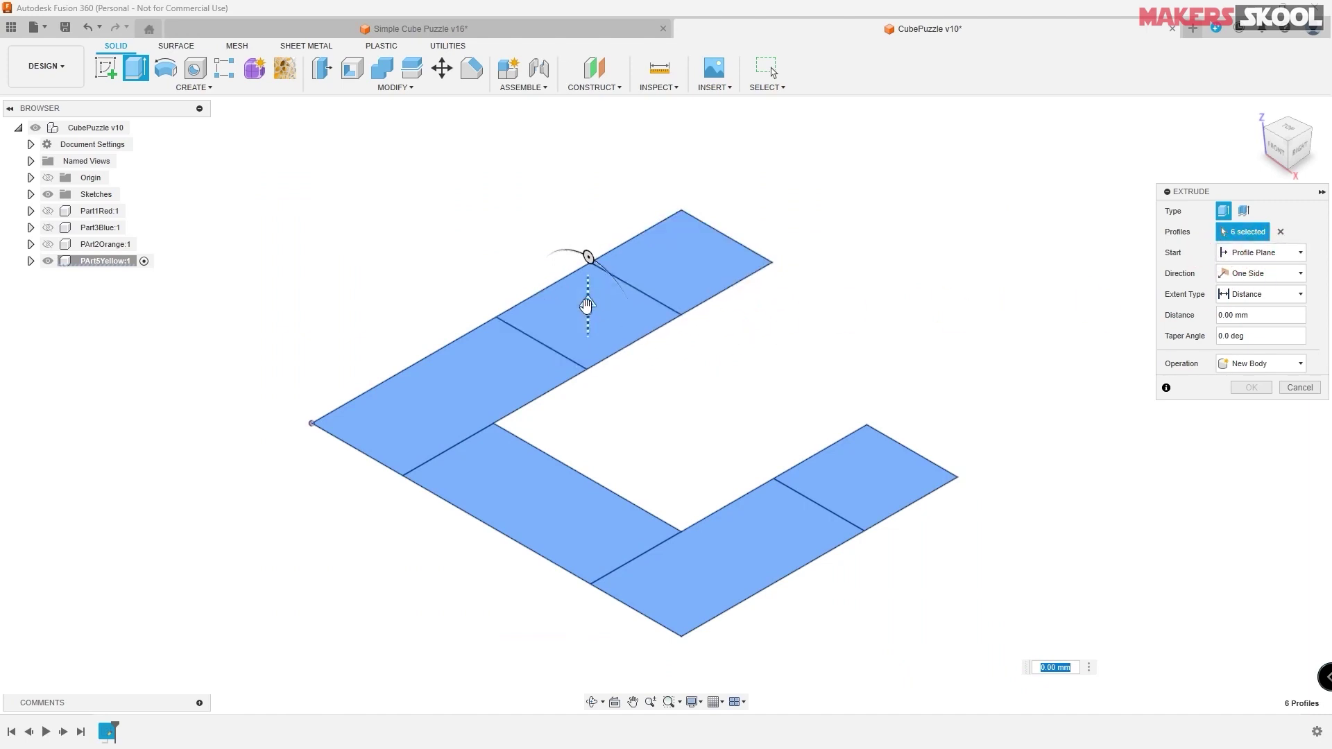
- Extrude the profiles 15.8 mm as a new body
{"action": "left_click_drag", "start_coordinate": [585, 284], "coordinate": [587, 200]}
{"action": "type", "text": "15.8"}
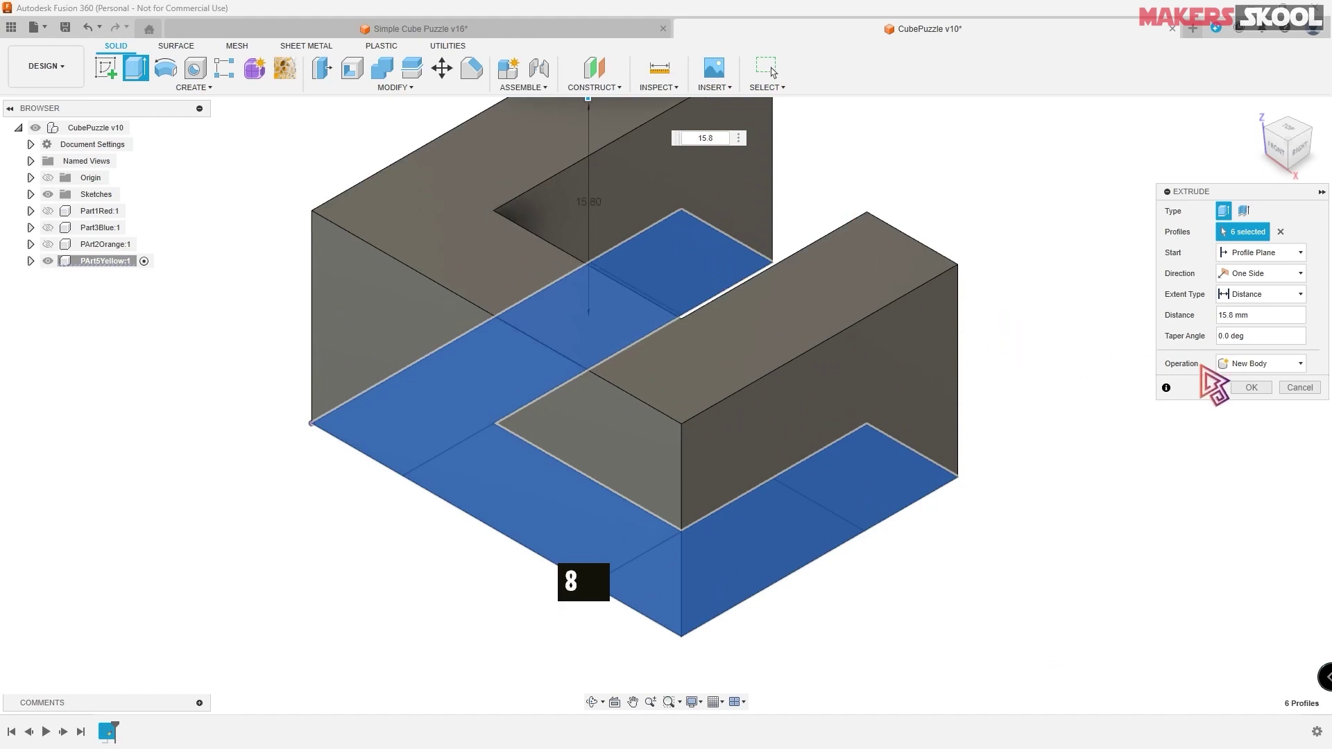
{"action": "left_click", "coordinate": [1253, 389]}
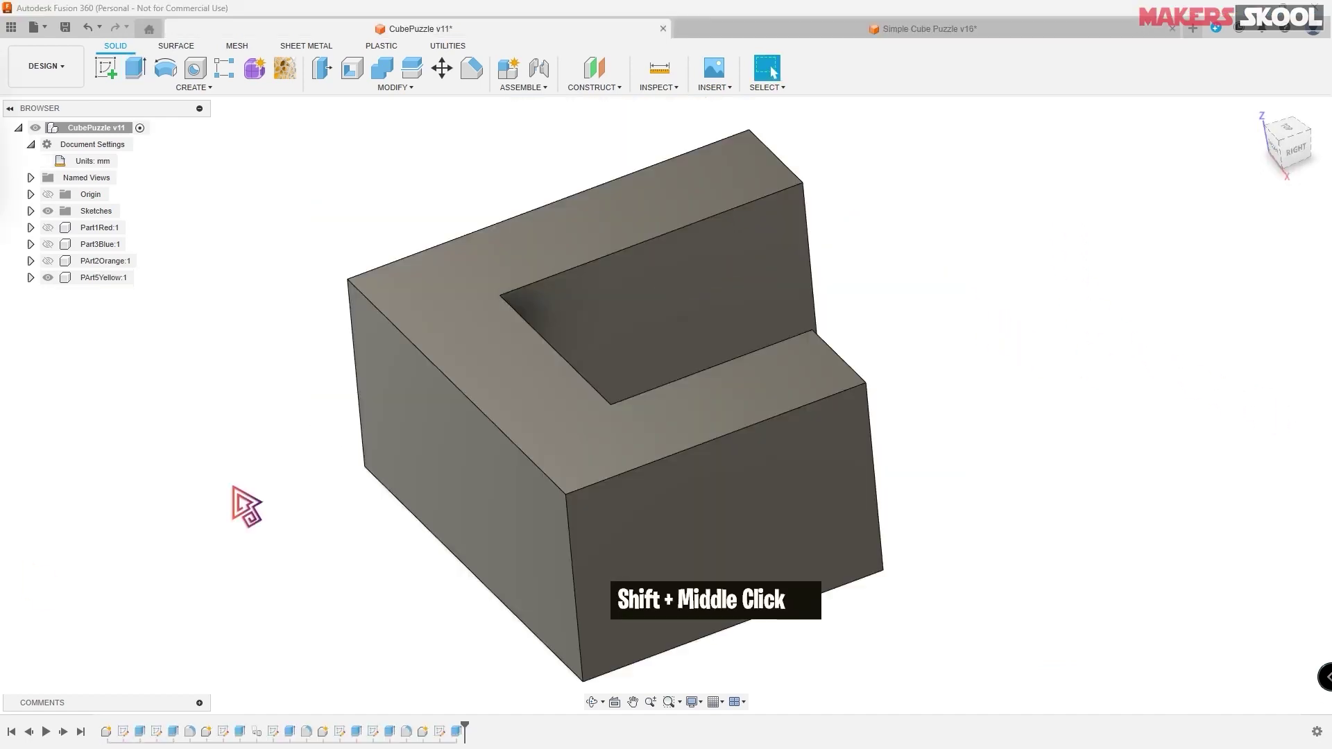
- Glance at Simple Cube Puzzle v16, then unhide Sketch2 under PArt5Yellow in CubePuzzle v11
{"action": "mouse_move", "coordinate": [976, 312]}
{"action": "middle_mouse_down", "text": "shift"}
{"action": "mouse_move", "coordinate": [957, 282]}
{"action": "mouse_move", "coordinate": [969, 291]}
{"action": "middle_mouse_up", "text": "shift"}
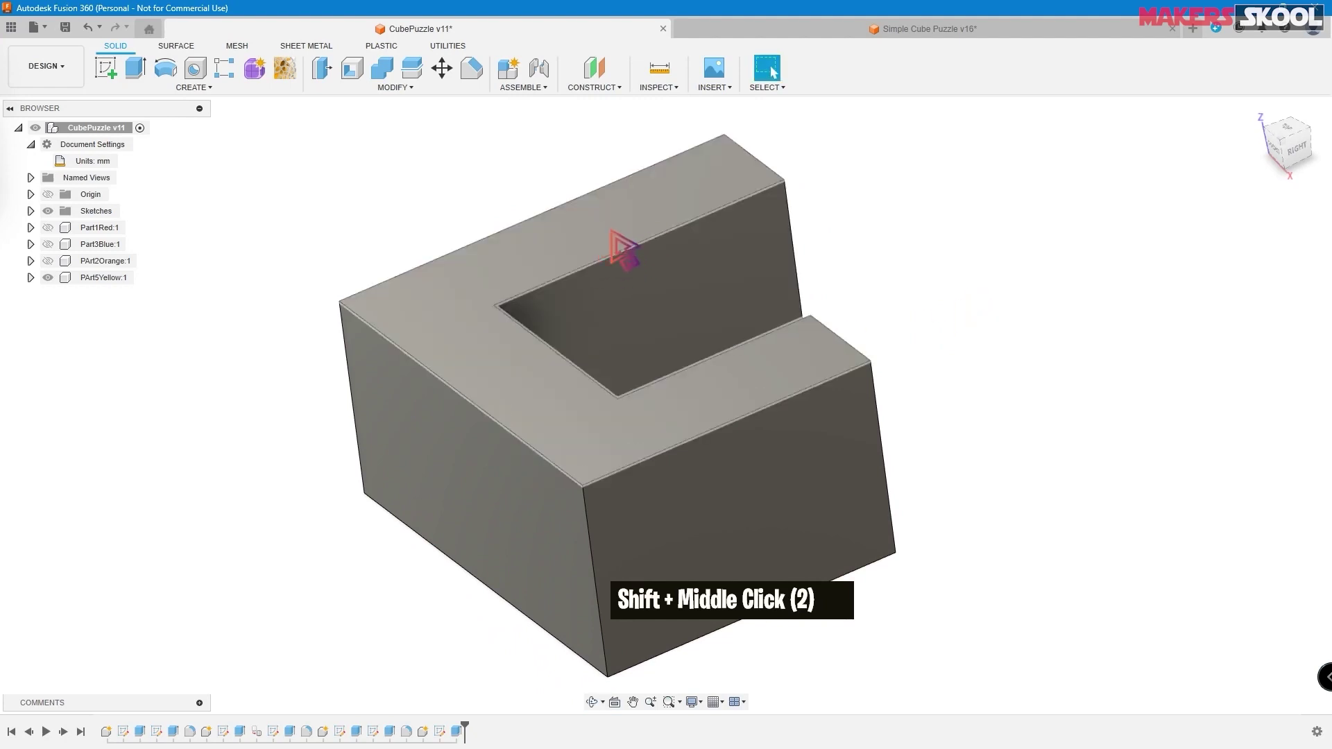
{"action": "left_click", "coordinate": [944, 31]}
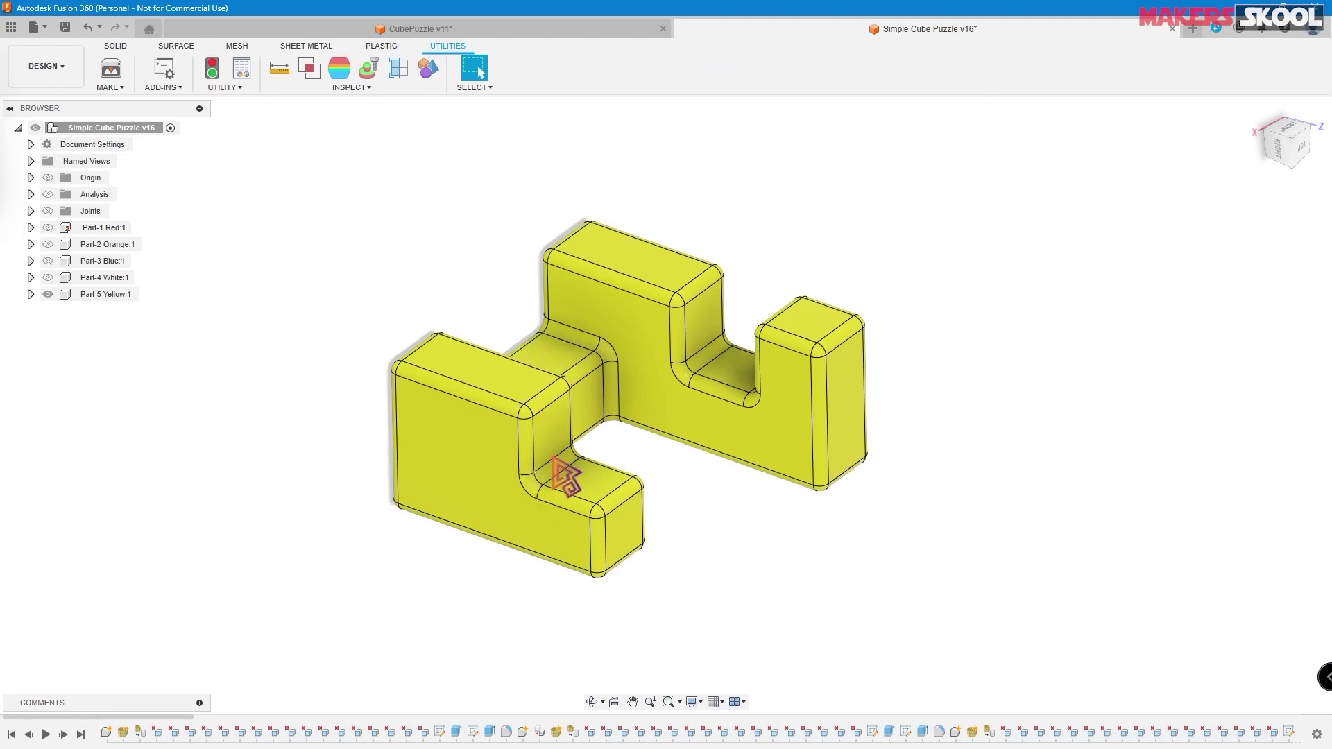
{"action": "left_click", "coordinate": [558, 29]}
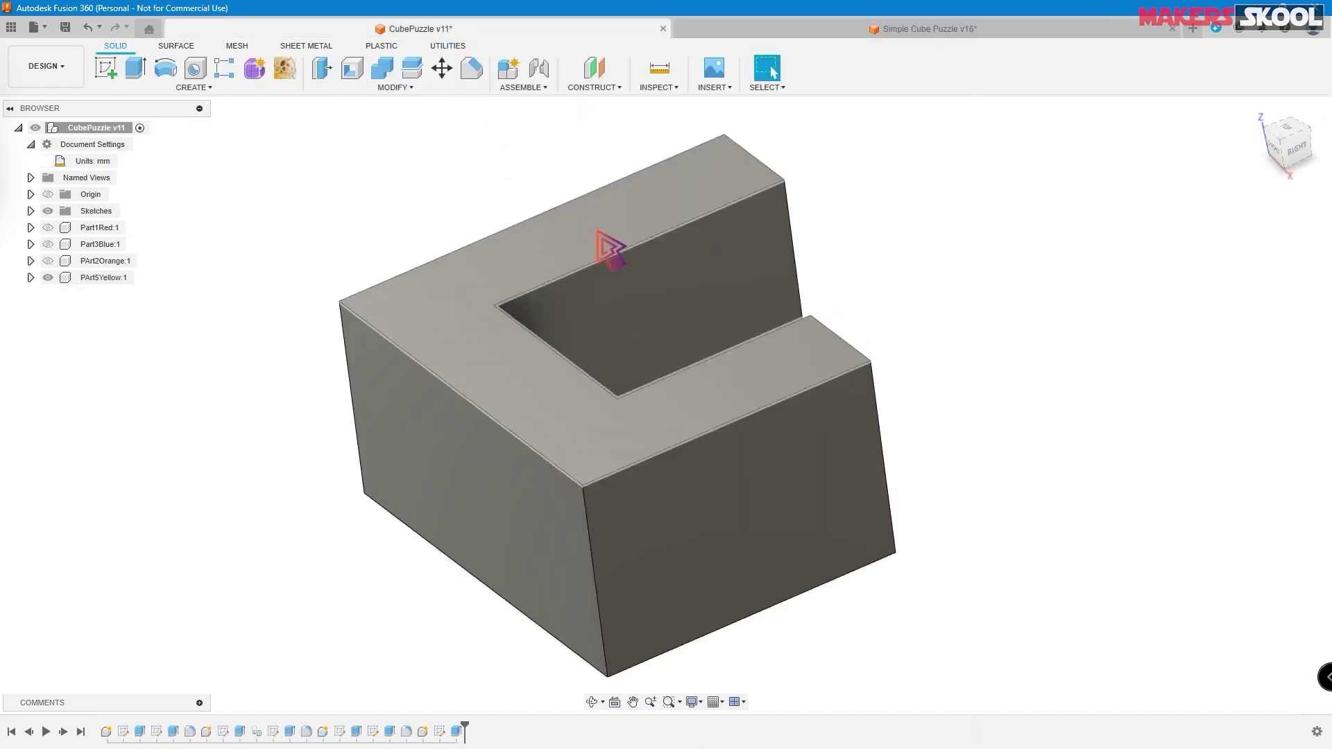
{"action": "middle_click_drag", "start_coordinate": [583, 262], "coordinate": [764, 433], "text": "shift"}
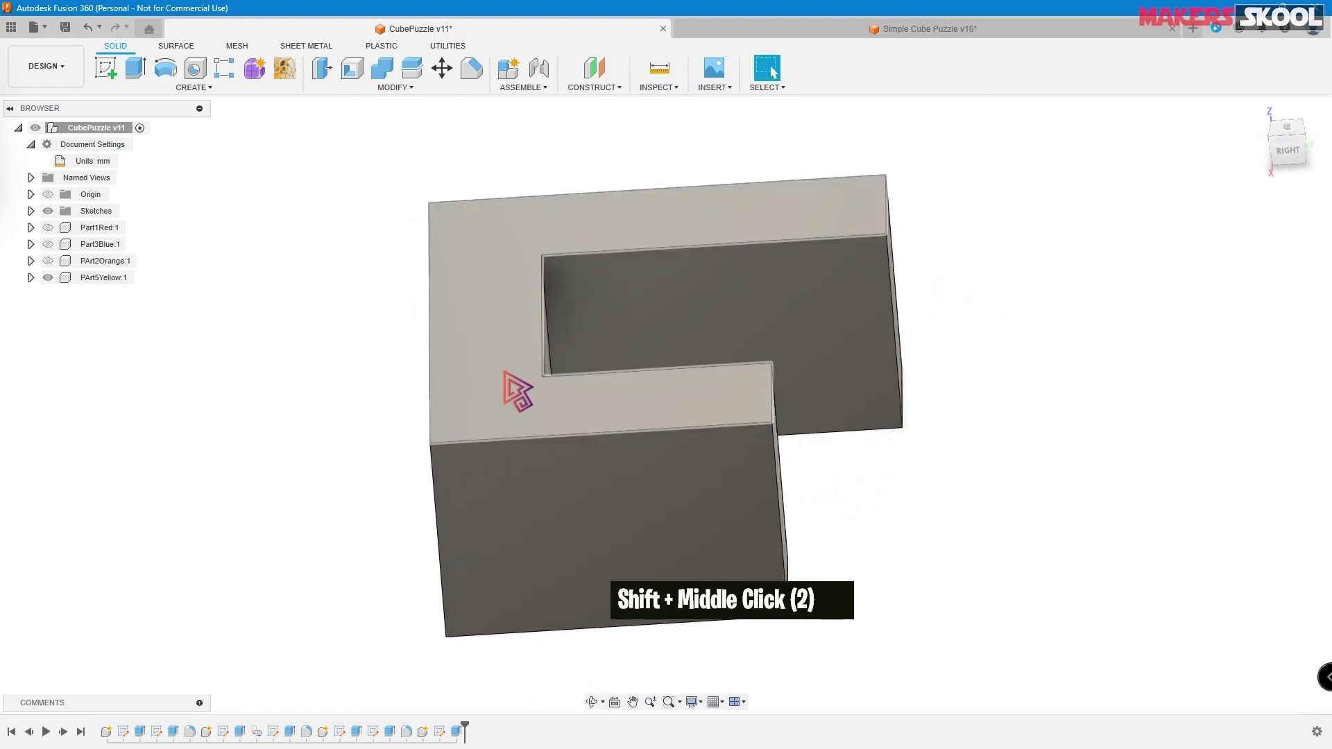
{"action": "left_click", "coordinate": [30, 278]}
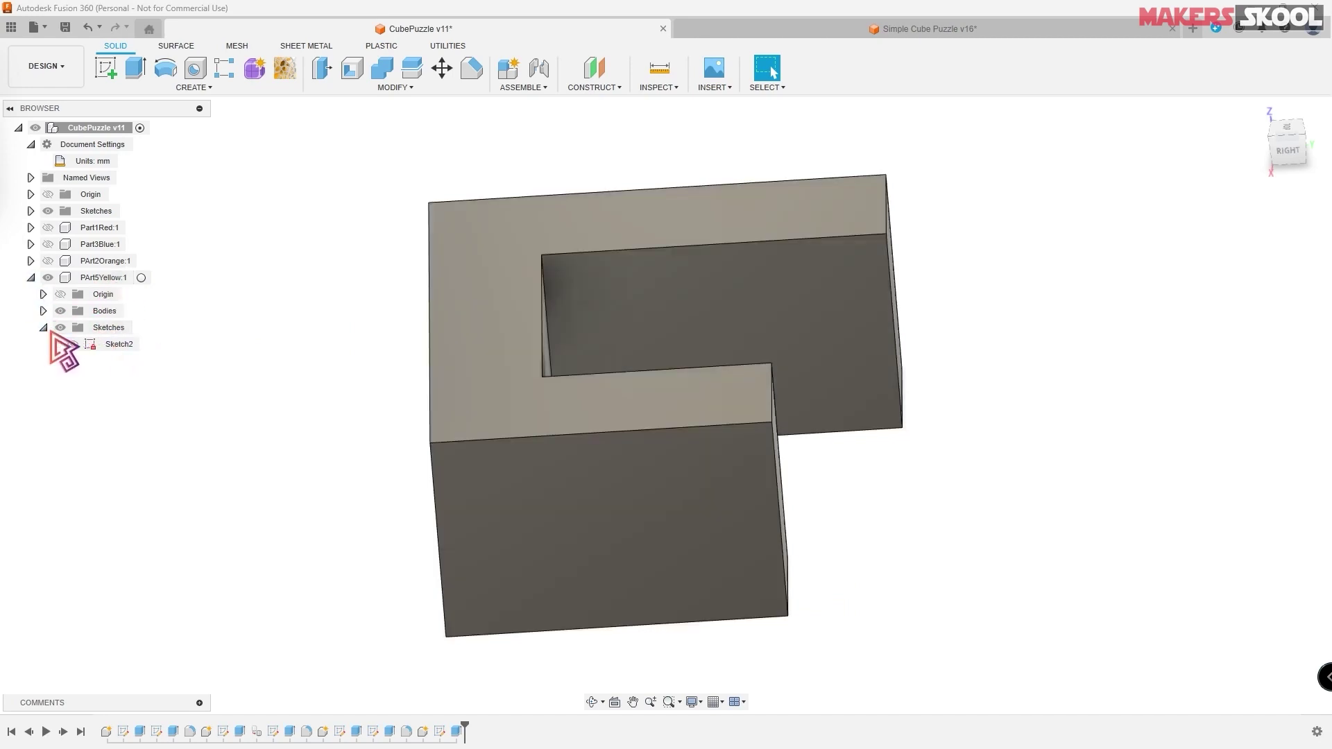
{"action": "left_click", "coordinate": [72, 345]}
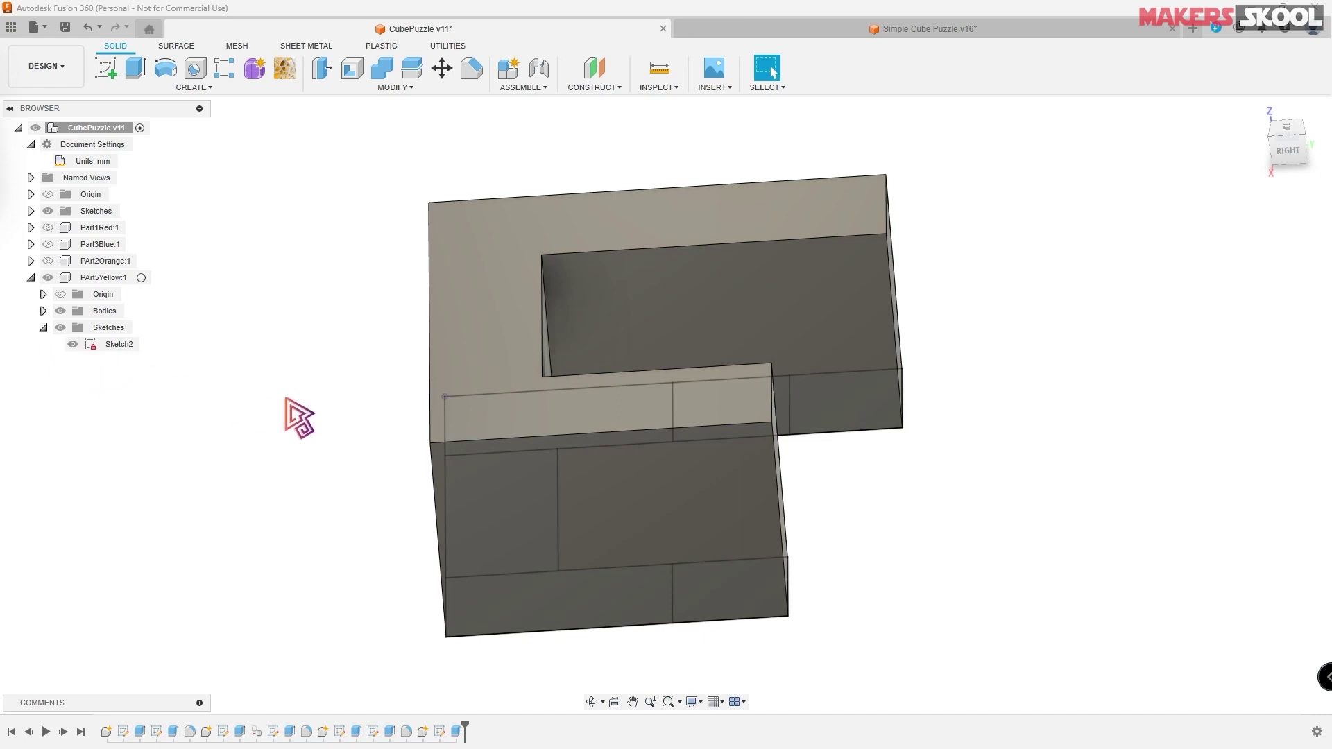
{"action": "mouse_move", "coordinate": [945, 501]}
{"action": "middle_mouse_down", "text": "shift"}
{"action": "mouse_move", "coordinate": [922, 492]}
{"action": "mouse_move", "coordinate": [945, 501]}
{"action": "middle_mouse_up", "text": "shift"}
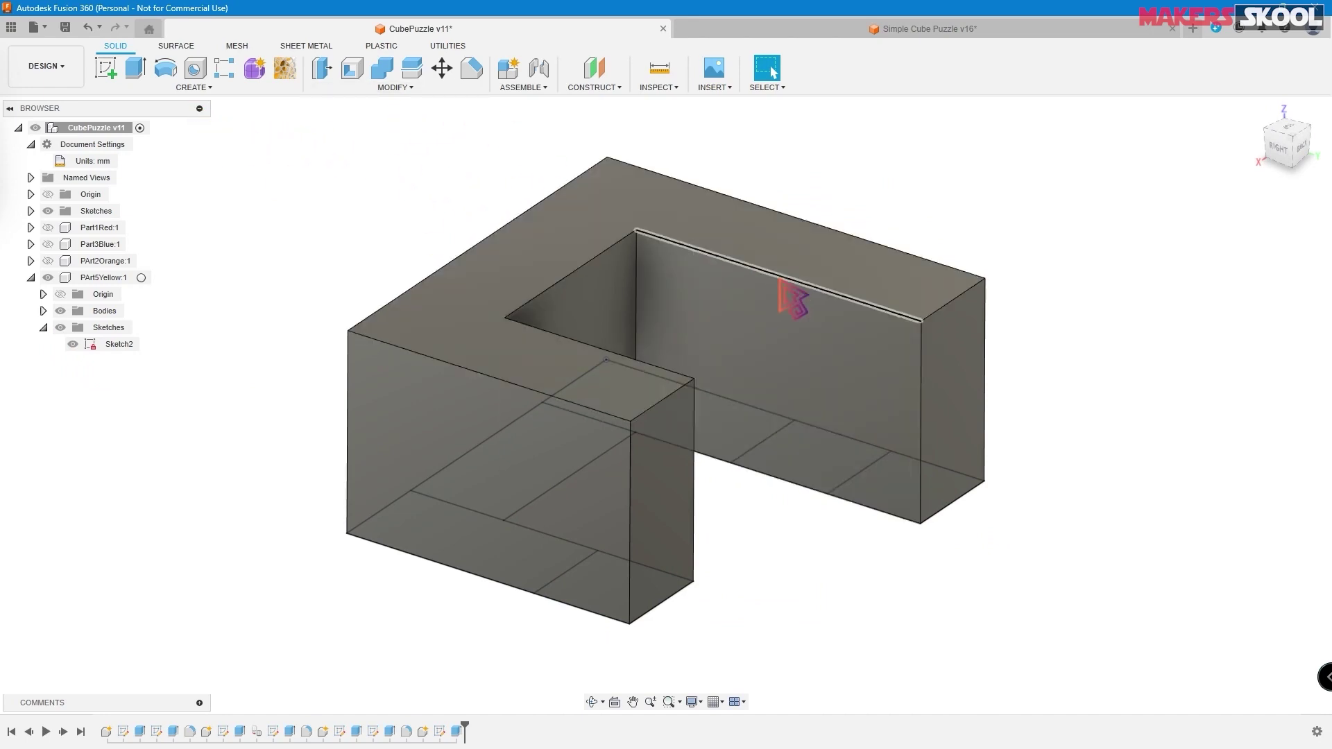
- Start a new extrusion and select the three underside notch profiles
{"action": "left_click", "coordinate": [137, 69]}
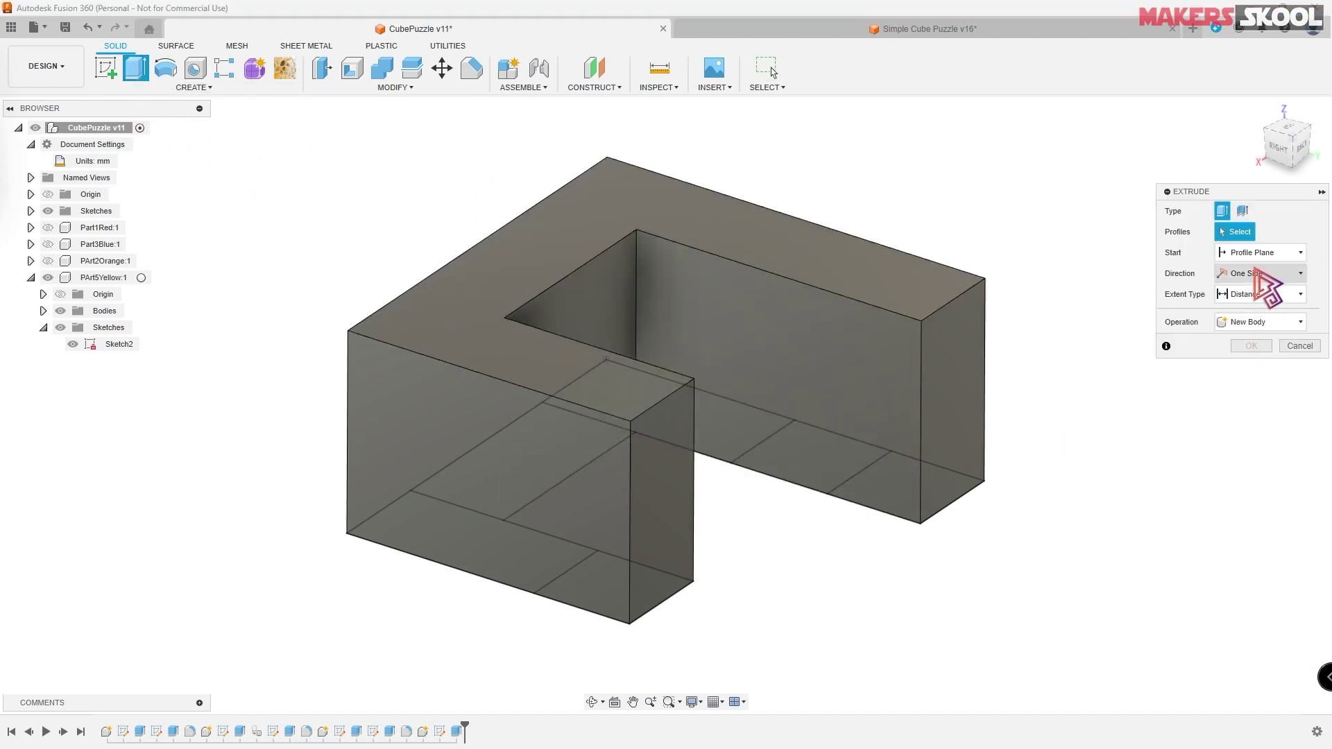
{"action": "middle_click_drag", "start_coordinate": [1092, 540], "coordinate": [1076, 472], "text": "shift"}
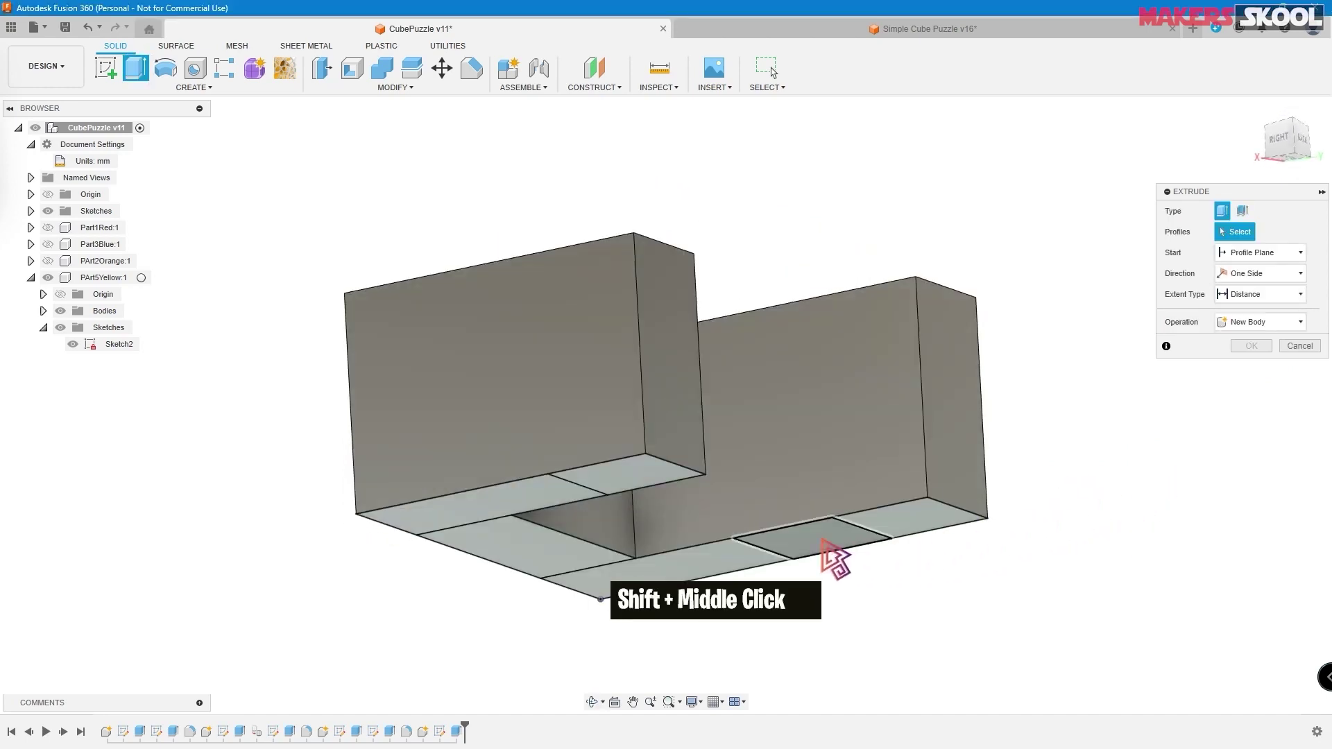
{"action": "left_click", "coordinate": [831, 555]}
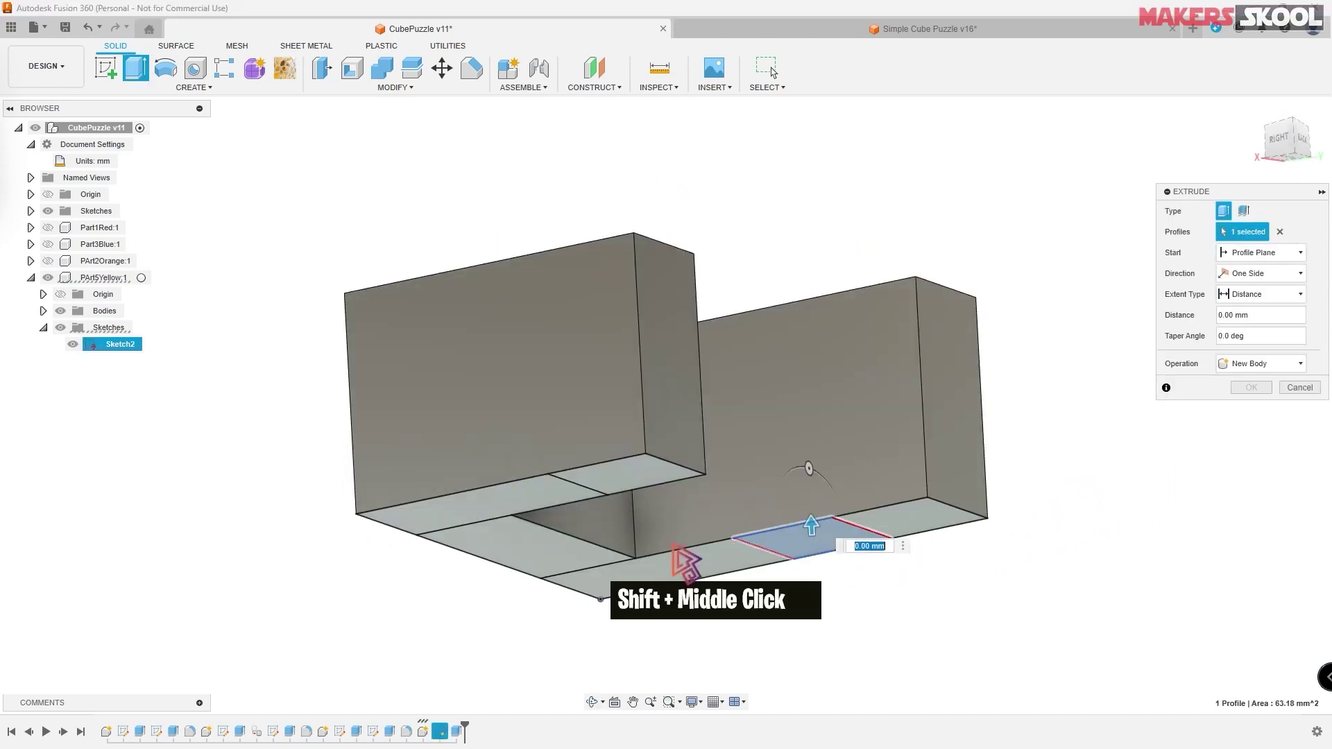
{"action": "left_click", "coordinate": [566, 558]}
{"action": "left_click", "coordinate": [617, 486]}
{"action": "middle_click_drag", "start_coordinate": [1042, 363], "coordinate": [1062, 288], "text": "shift"}
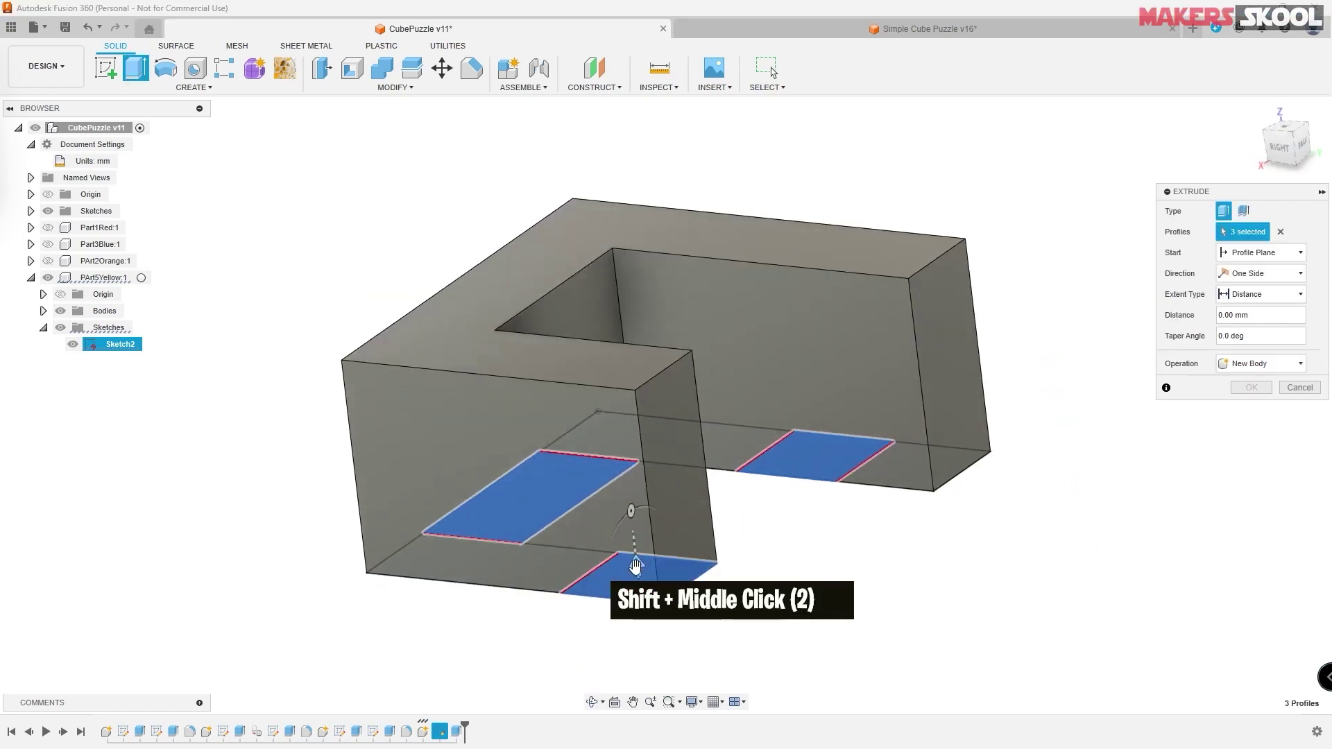
{"action": "left_click_drag", "start_coordinate": [633, 568], "coordinate": [631, 525]}
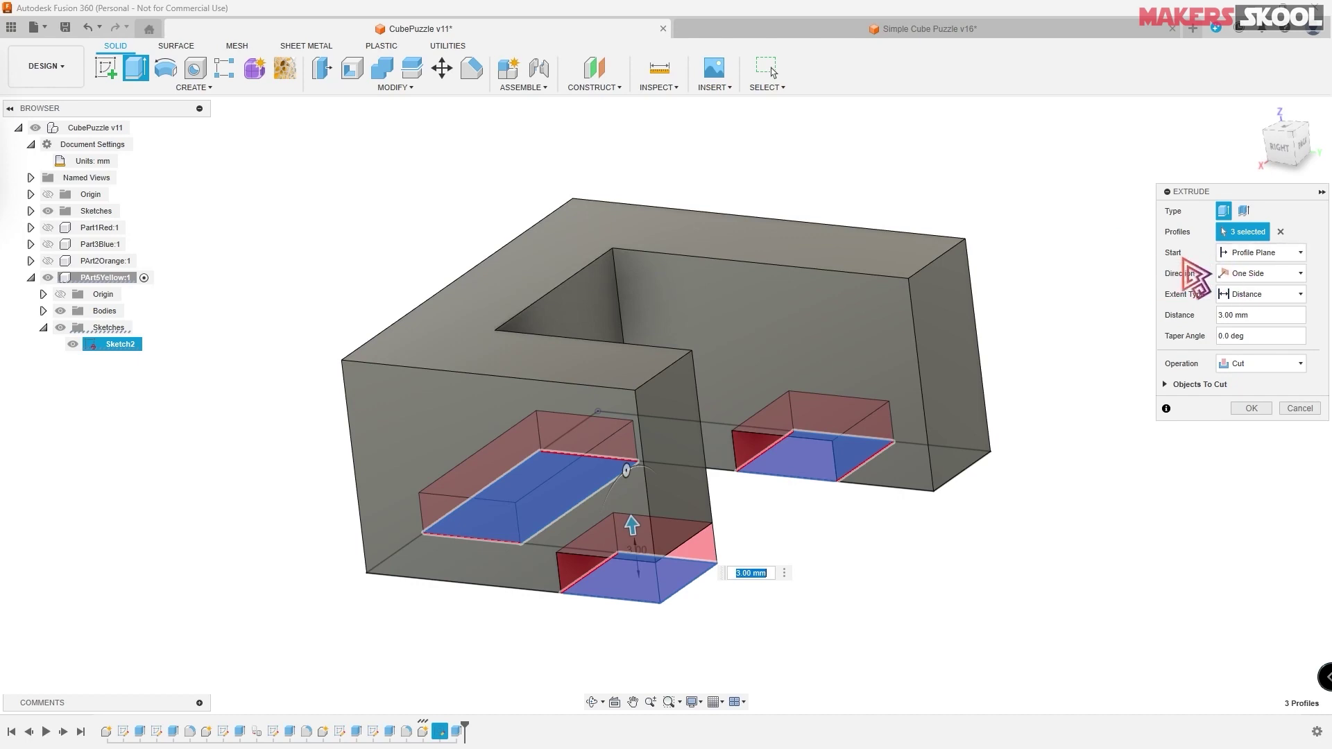
- Start the extrusion from the part's top face and cut the notches 8 mm deep
{"action": "left_click", "coordinate": [1276, 253]}
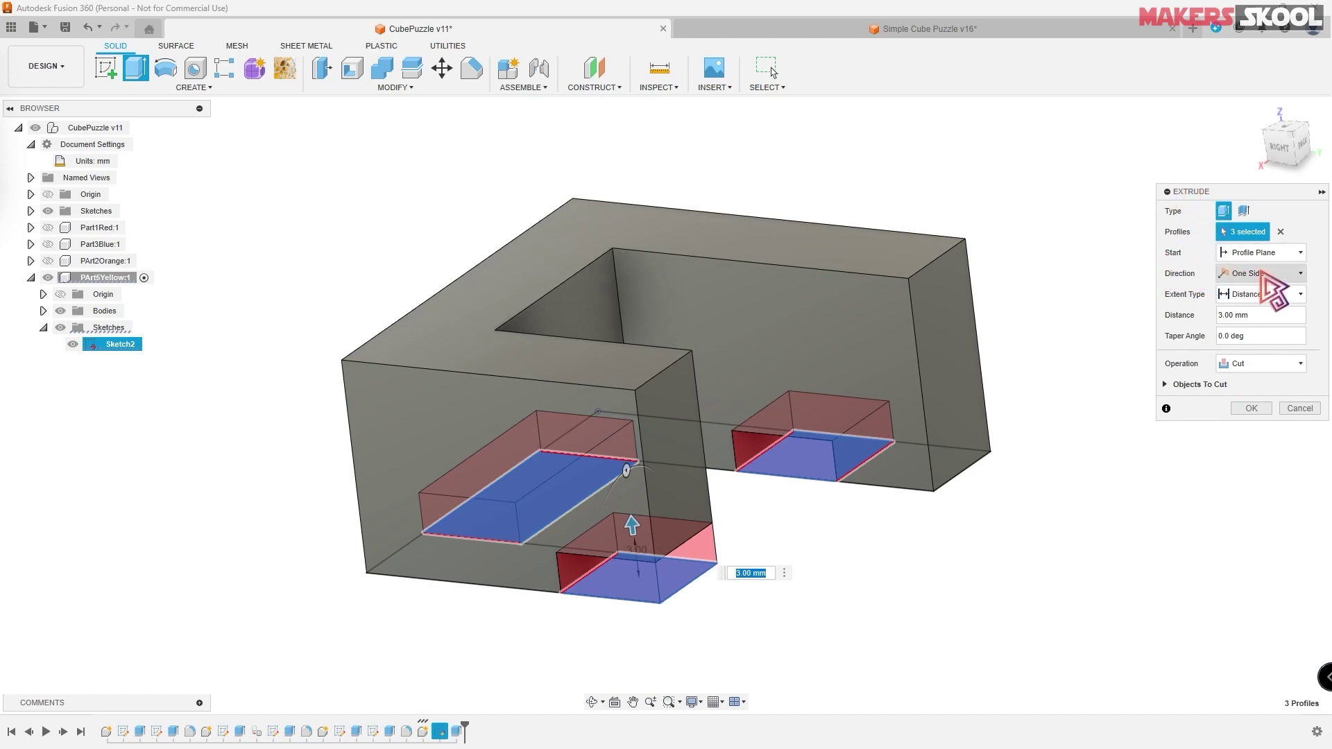
{"action": "left_click", "coordinate": [1244, 298]}
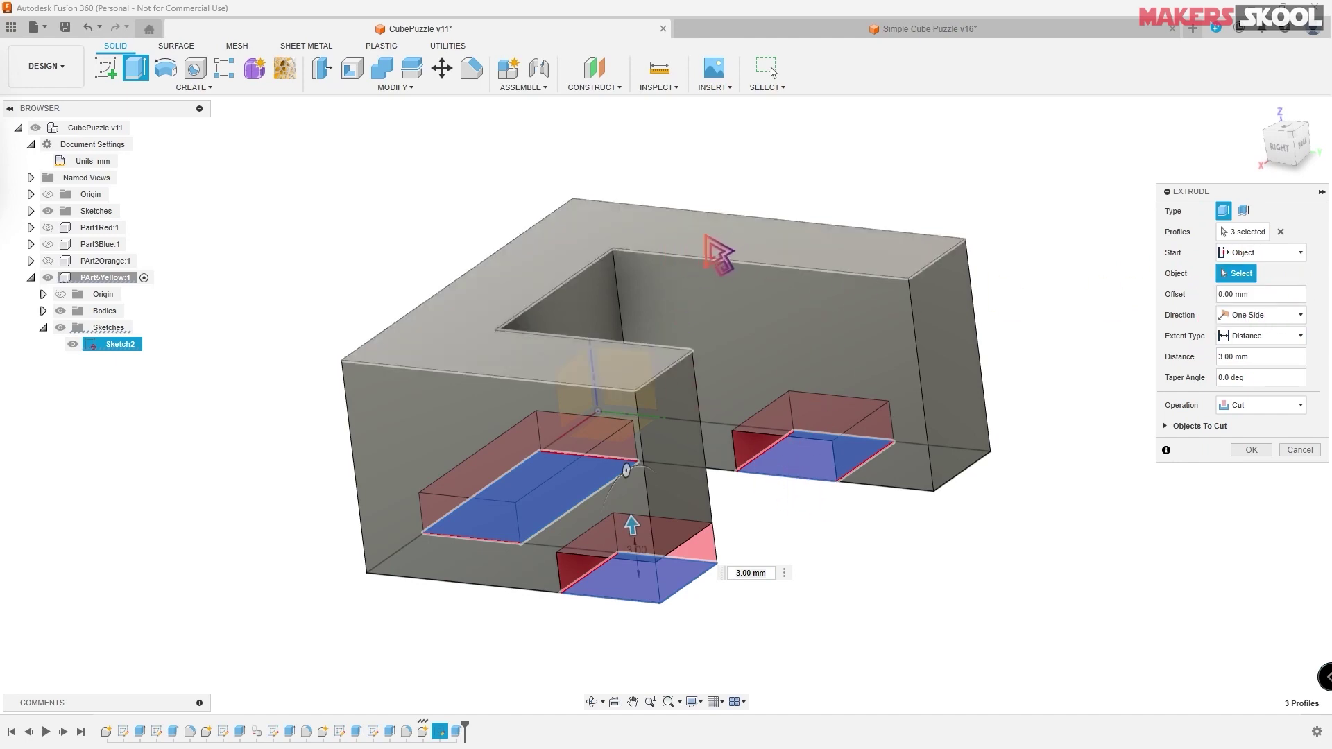
{"action": "left_click", "coordinate": [710, 236]}
{"action": "left_click_drag", "start_coordinate": [605, 307], "coordinate": [628, 425]}
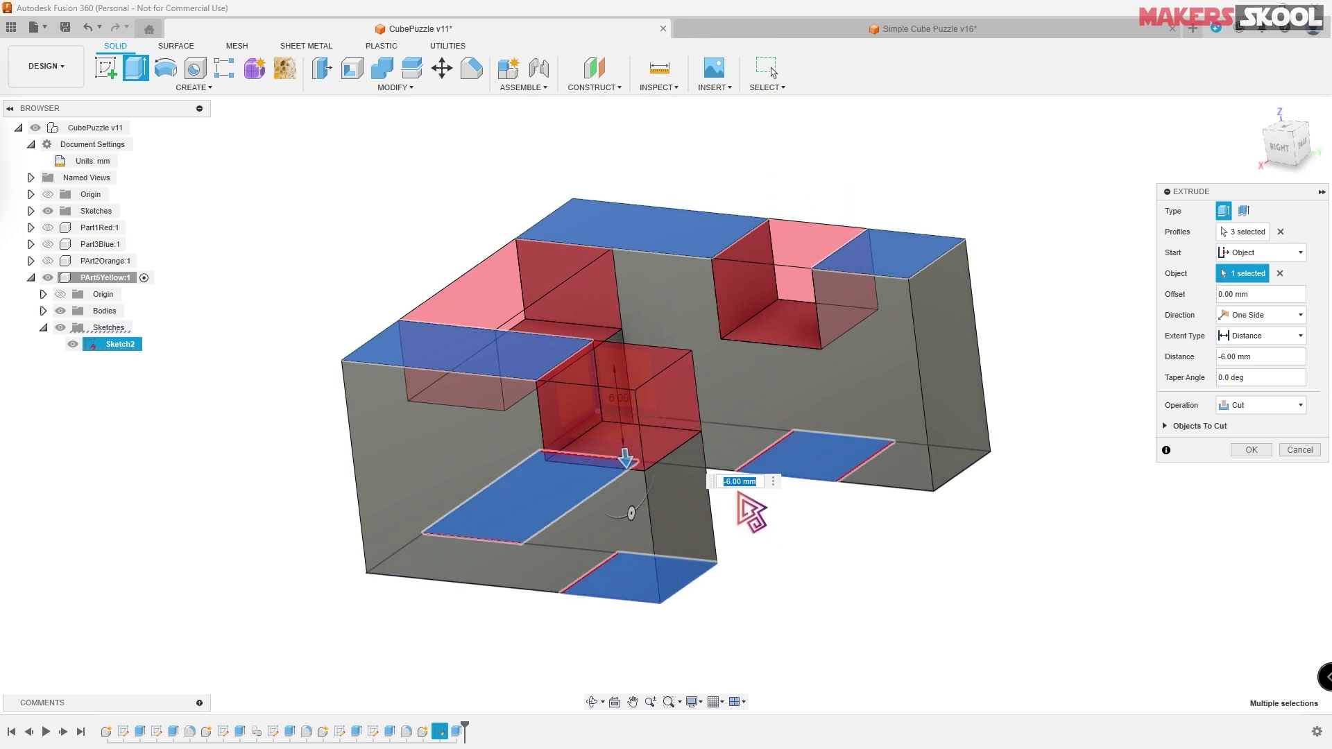
{"action": "type", "text": "-8"}
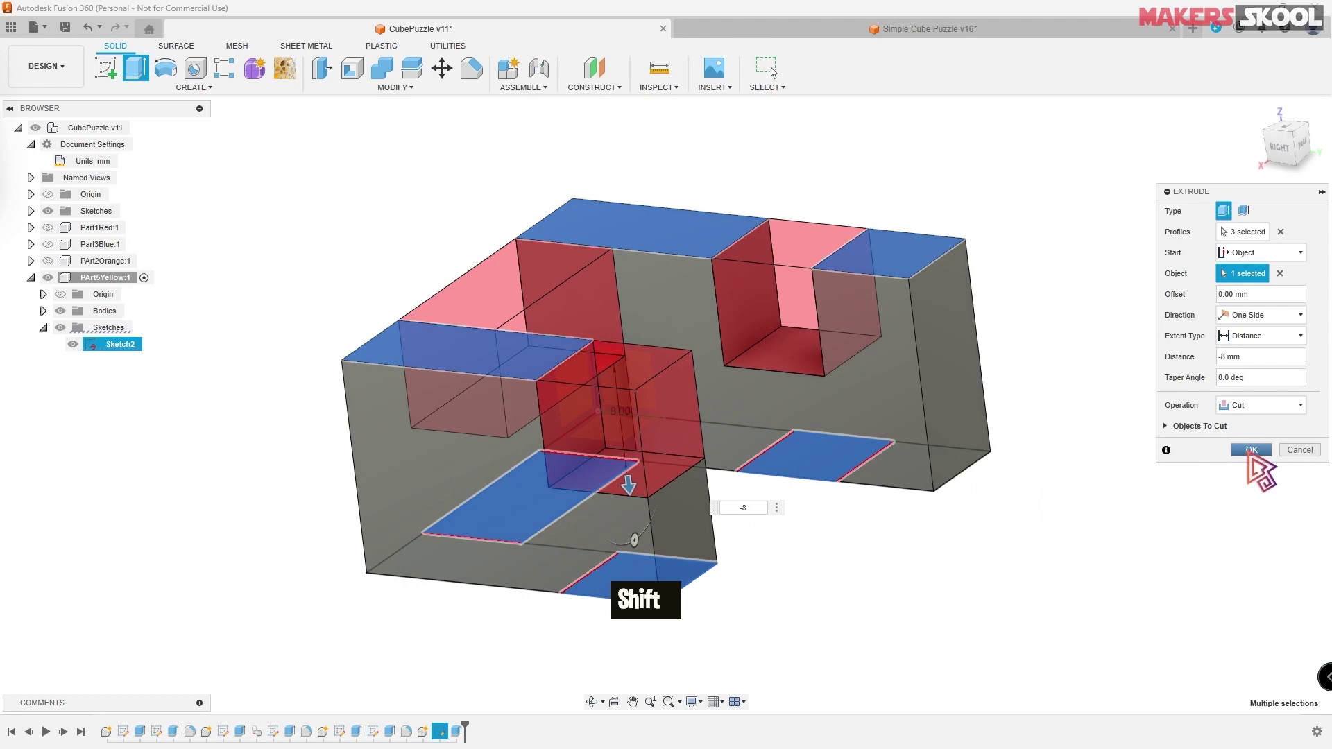
{"action": "left_click", "coordinate": [1252, 449]}
- Compare the cut part with the Simple Cube Puzzle v16 reference, then return to CubePuzzle v11
{"action": "middle_click_drag", "start_coordinate": [1251, 497], "coordinate": [1156, 464], "text": "shift"}
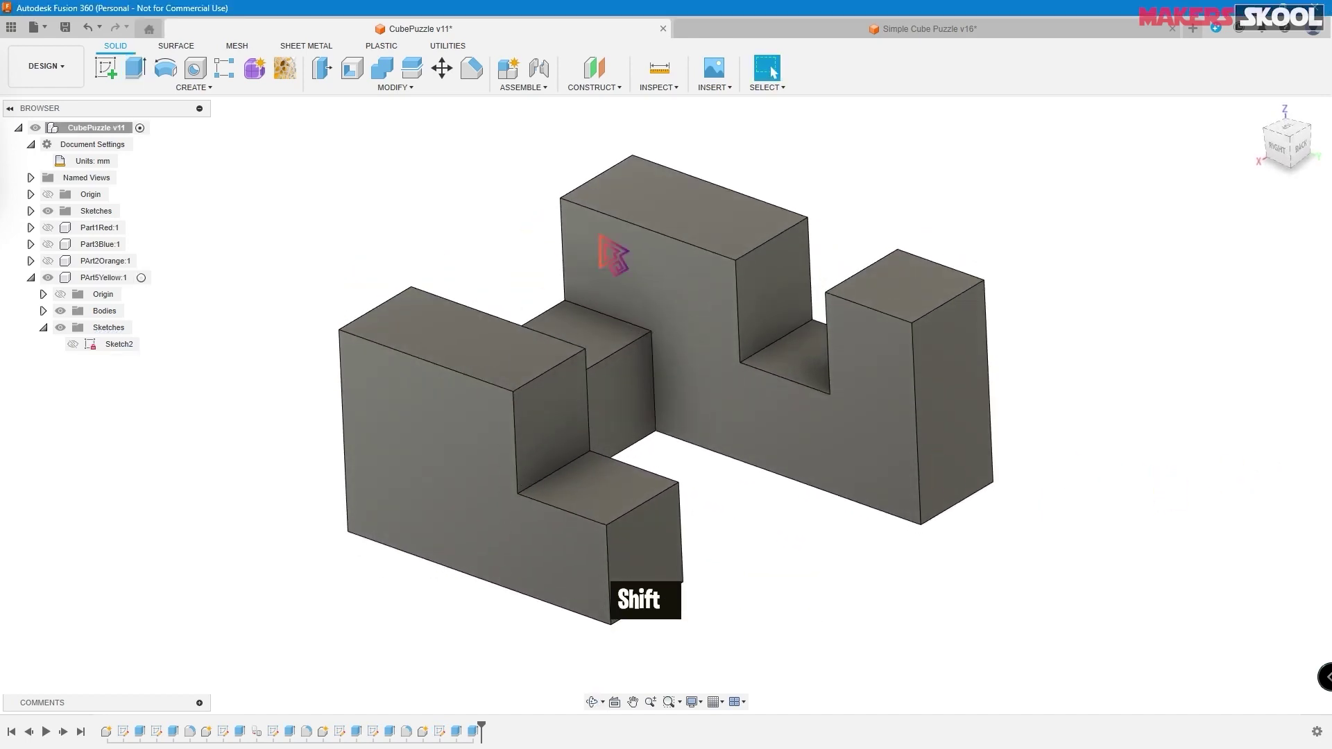
{"action": "left_click", "coordinate": [965, 31]}
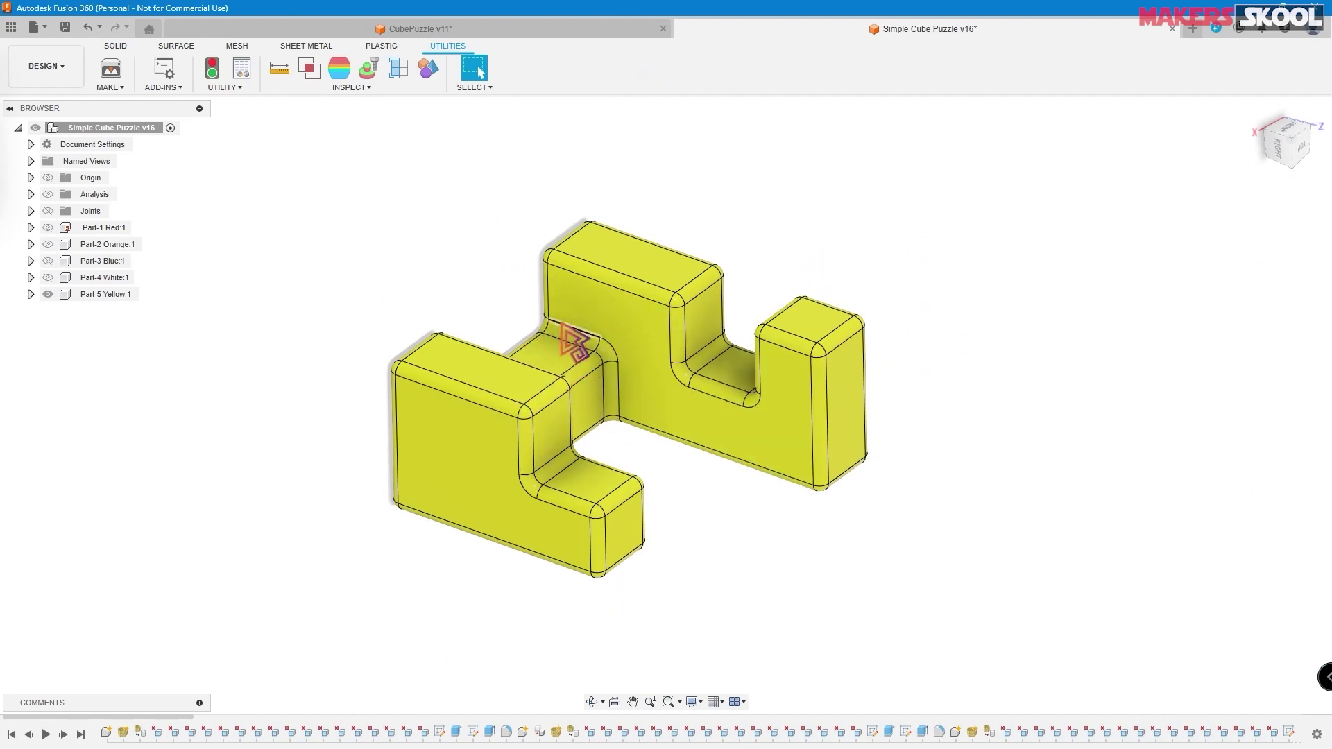
{"action": "left_click", "coordinate": [597, 31]}
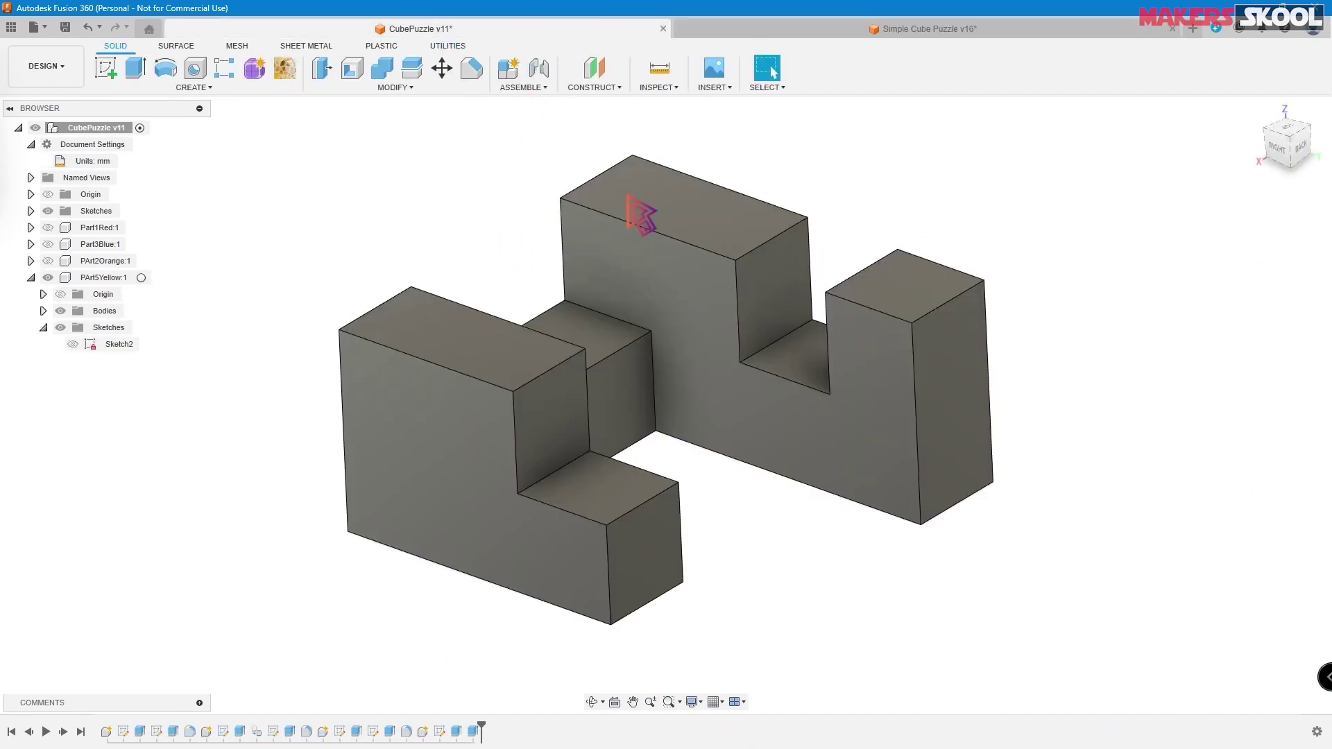
{"action": "left_click", "coordinate": [408, 88]}
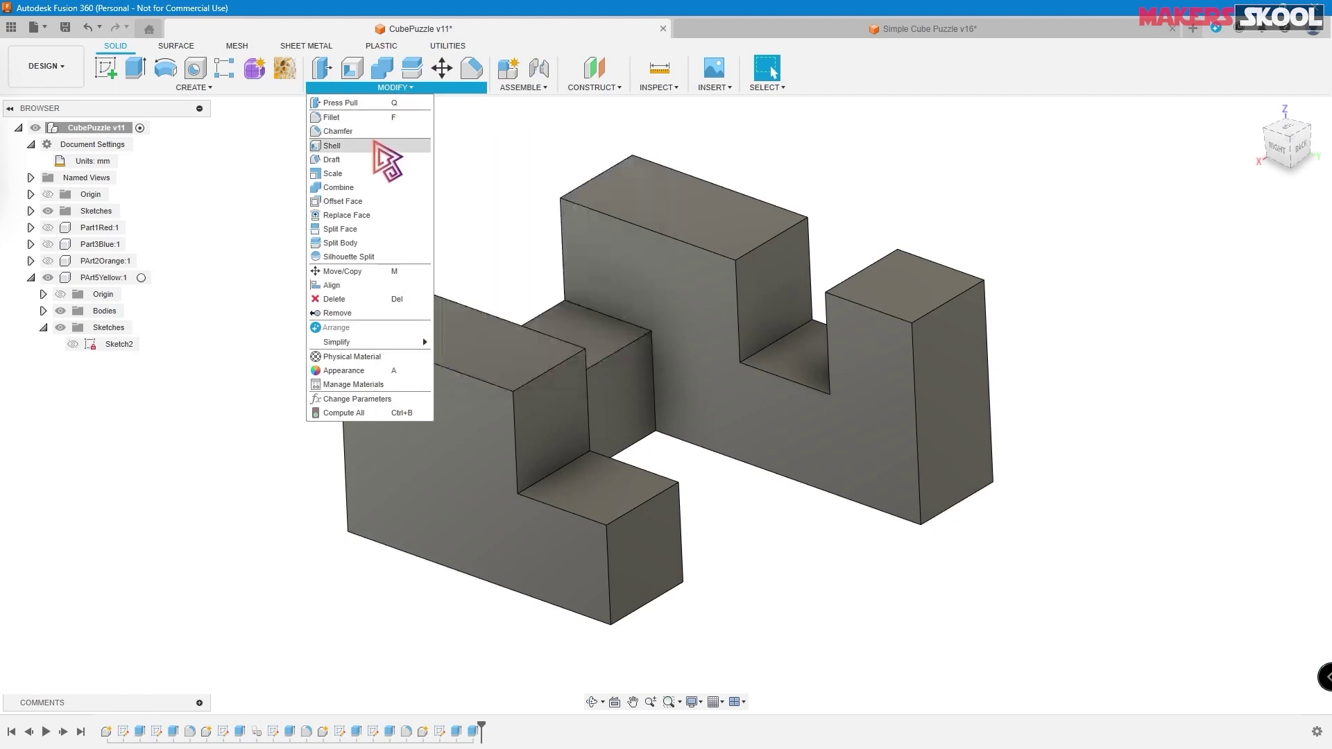
- Limit selection to body edges, window-select all 48 edges, and fillet them at 1 mm
{"action": "left_click", "coordinate": [359, 119]}
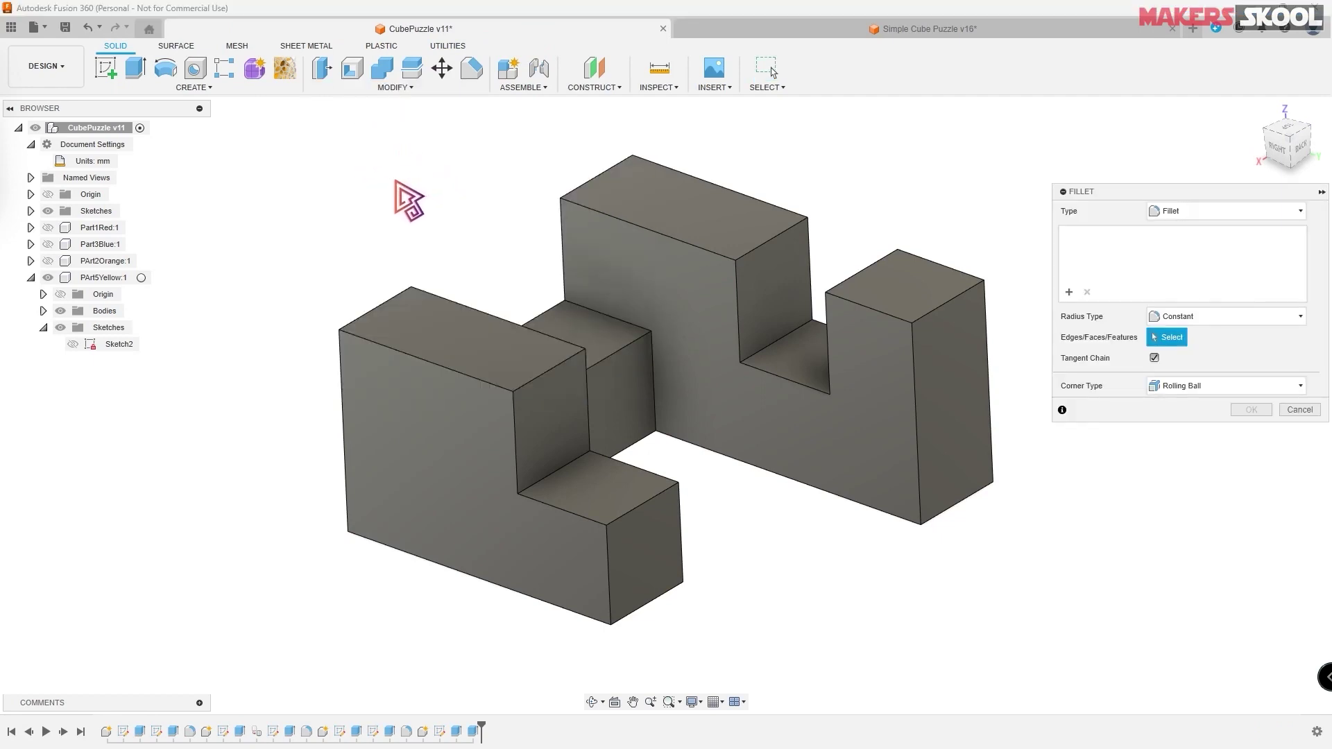
{"action": "left_click", "coordinate": [766, 87]}
{"action": "mouse_move", "coordinate": [798, 200]}
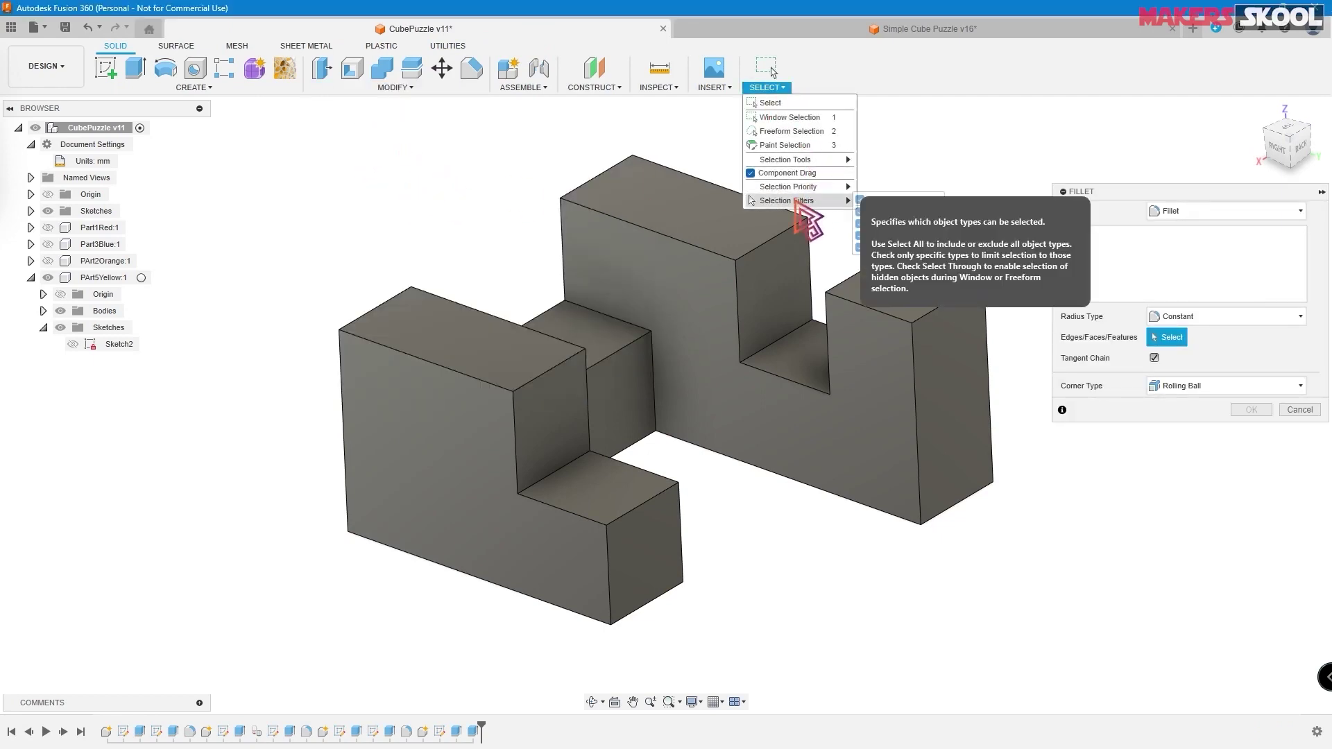
{"action": "left_click", "coordinate": [883, 211]}
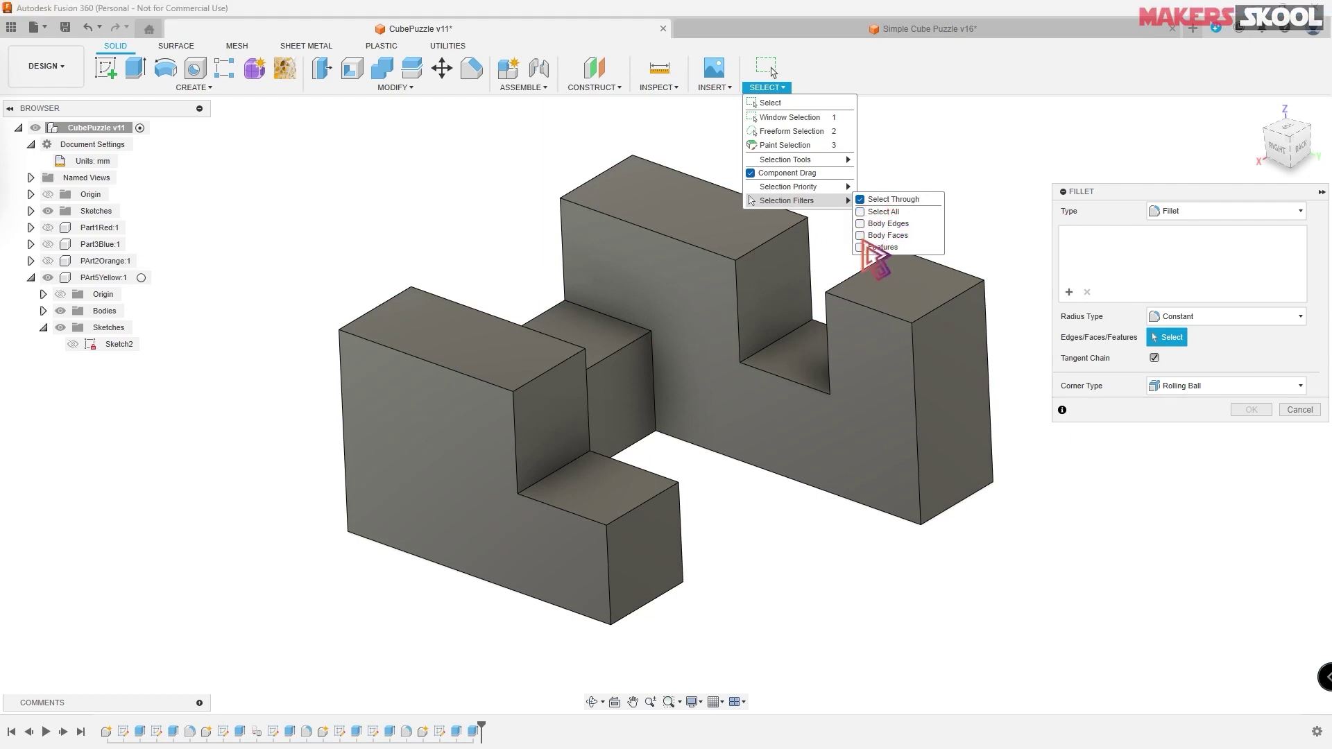
{"action": "left_click", "coordinate": [862, 226]}
{"action": "left_click", "coordinate": [948, 149]}
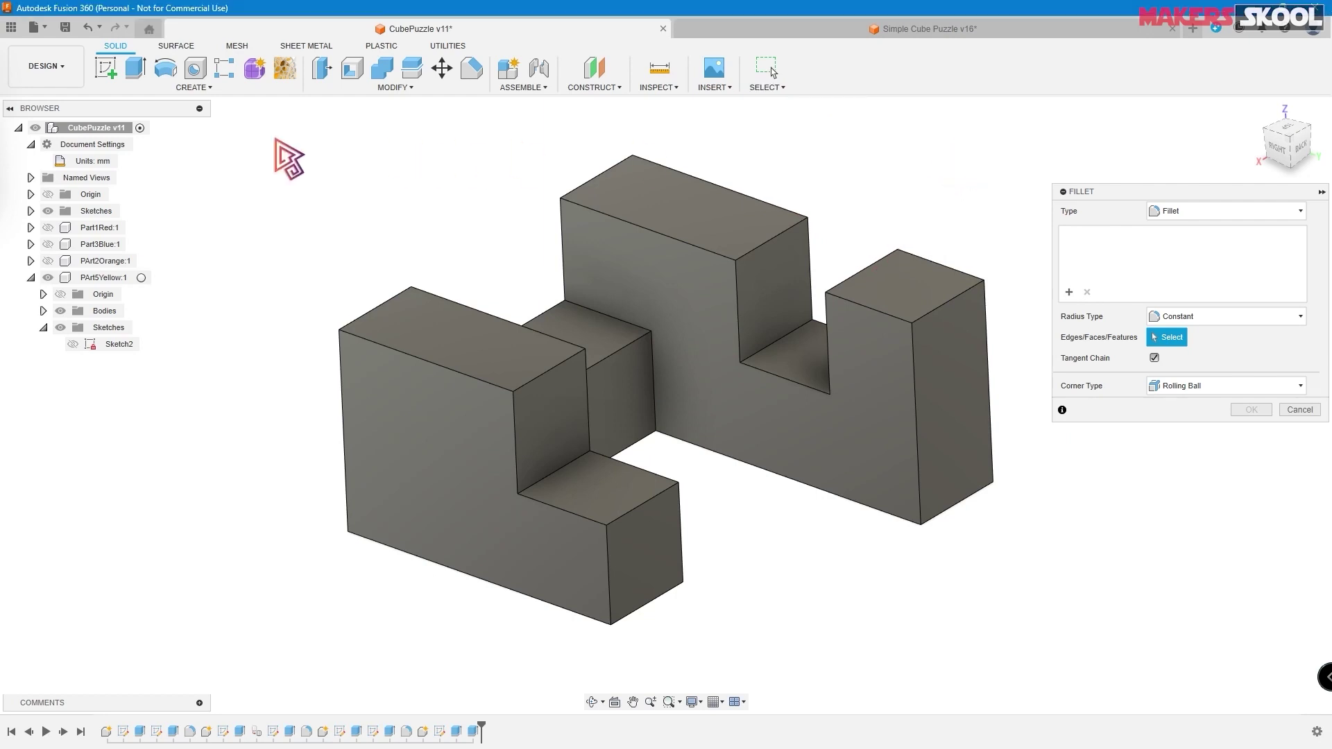
{"action": "left_click_drag", "start_coordinate": [259, 122], "coordinate": [1023, 655]}
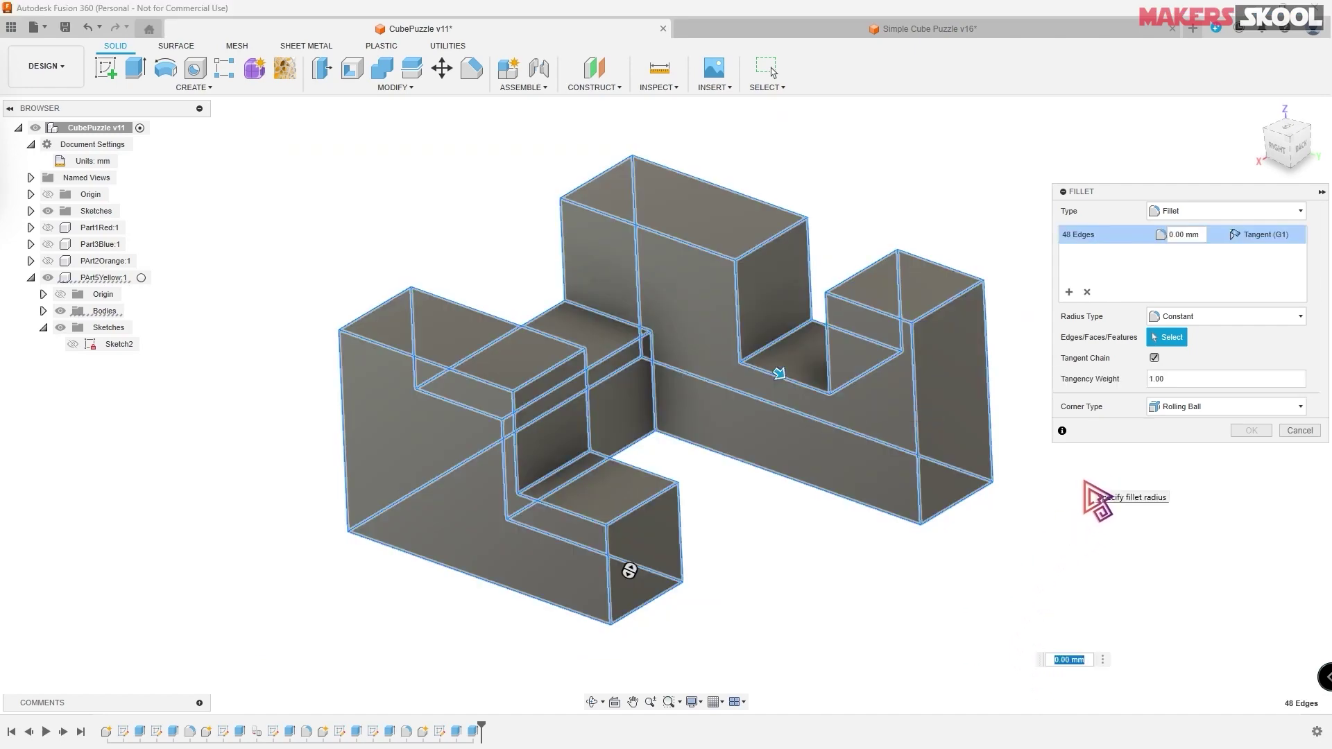
{"action": "type", "text": "1"}
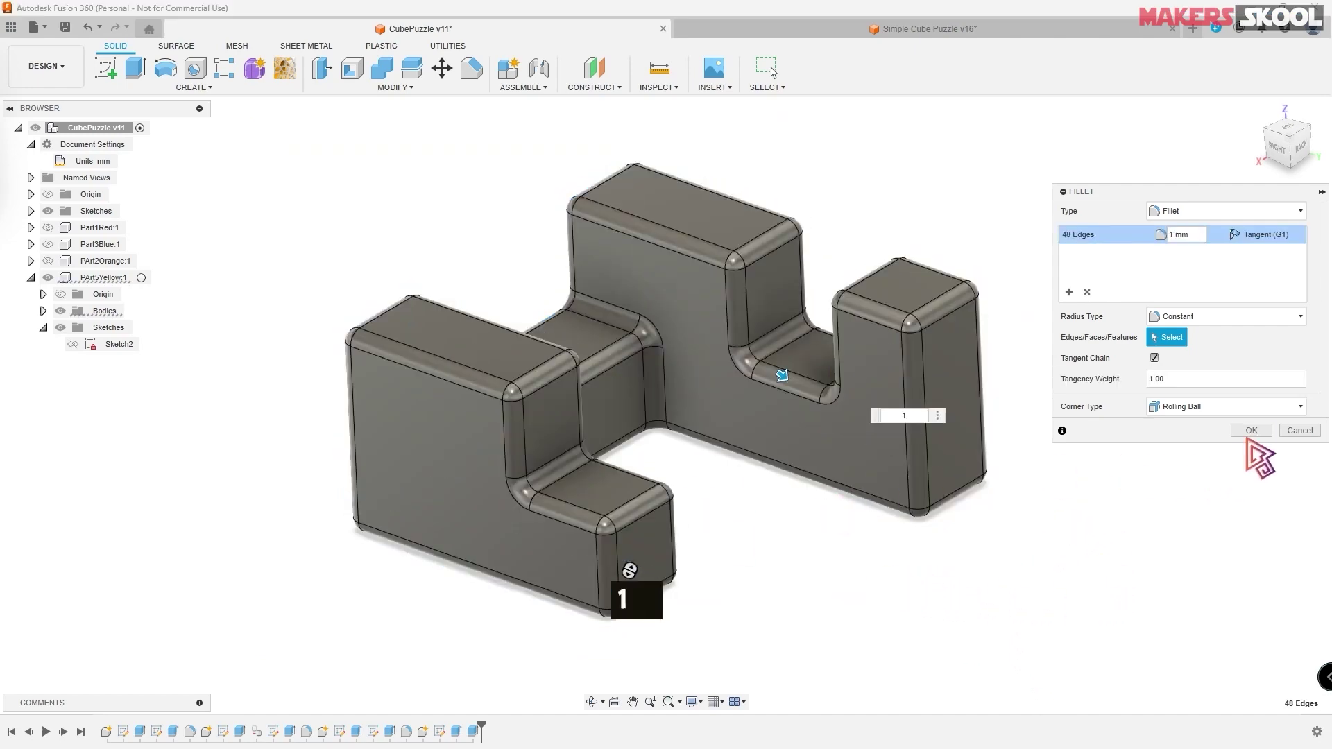
{"action": "left_click", "coordinate": [1252, 431]}
{"action": "middle_click_drag", "start_coordinate": [1180, 446], "coordinate": [1141, 405], "text": "shift"}
{"action": "scroll", "coordinate": [1141, 405], "scroll_direction": "up", "scroll_amount": 2}
- Duplicate the ABS (White) appearance and recolour the copy to RGB 255, 238, 0
{"action": "right_click", "coordinate": [117, 282]}
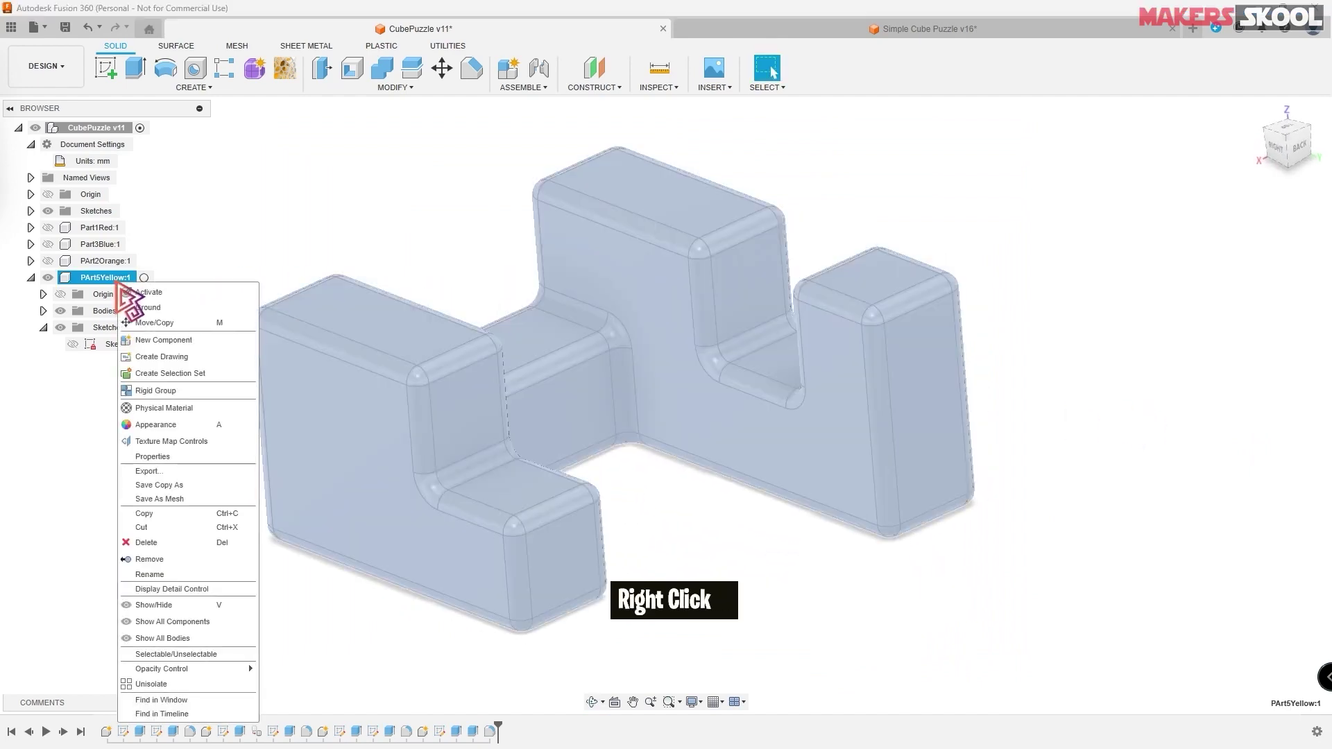
{"action": "left_click", "coordinate": [166, 425]}
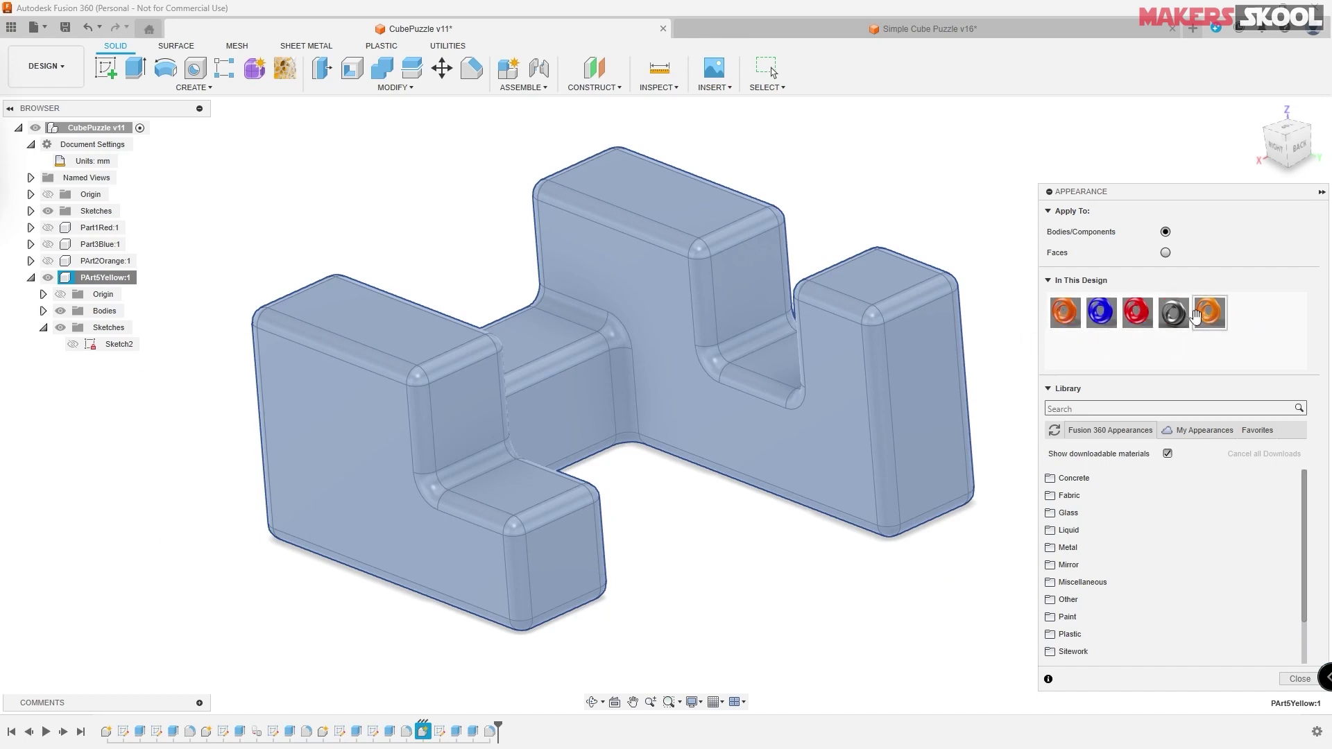
{"action": "right_click", "coordinate": [1210, 312]}
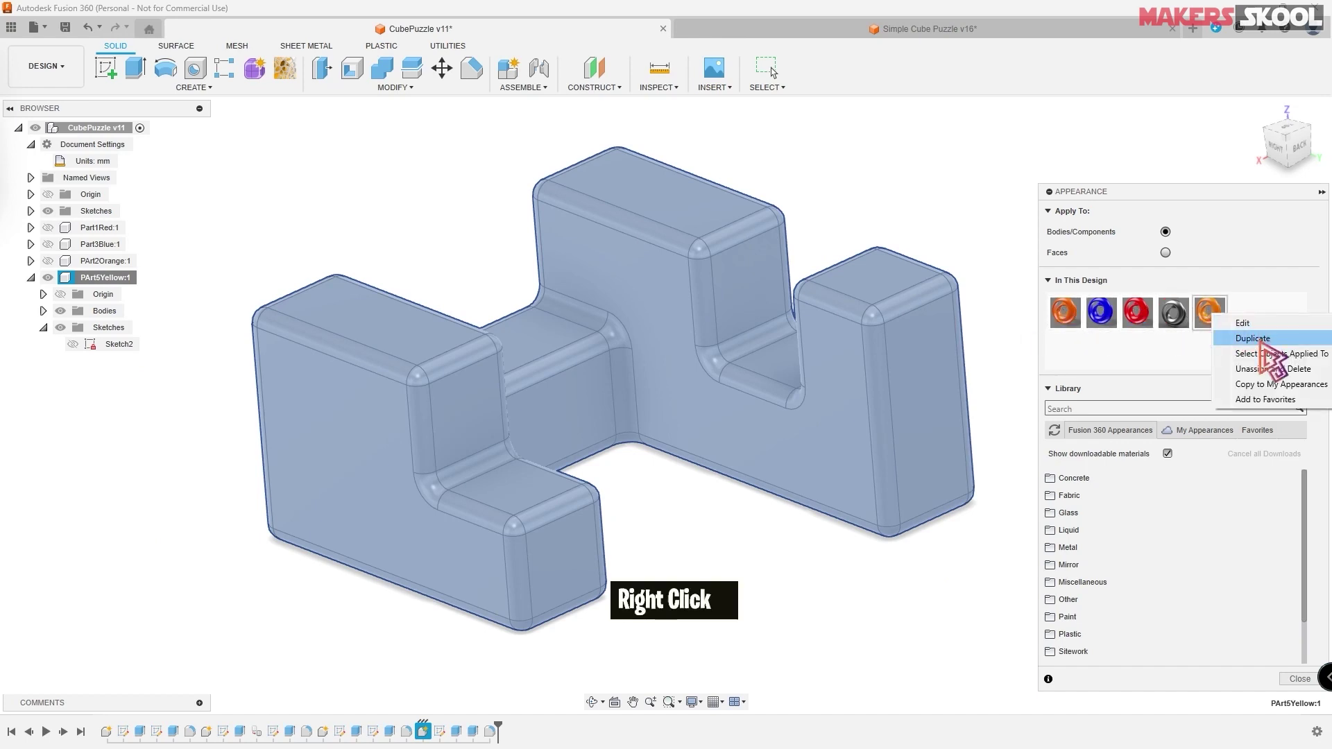
{"action": "left_click", "coordinate": [1261, 340]}
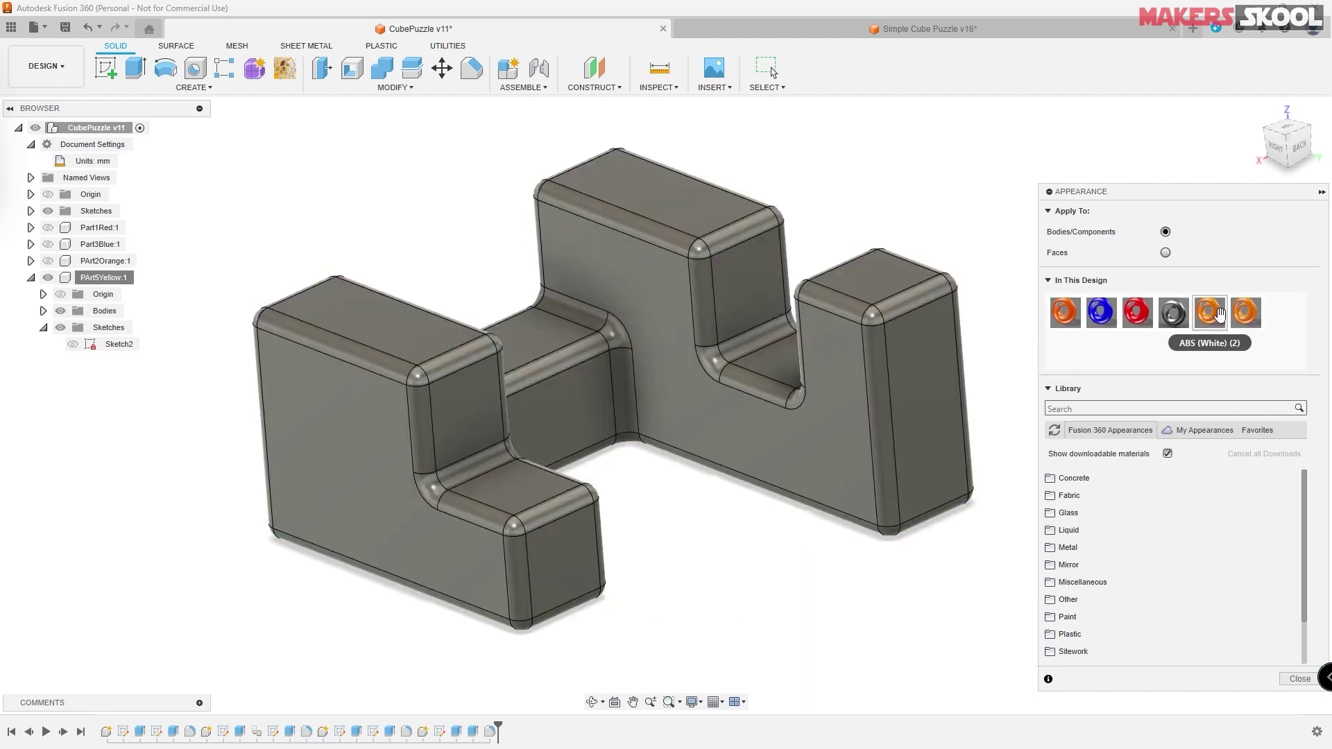
{"action": "right_click", "coordinate": [1212, 314]}
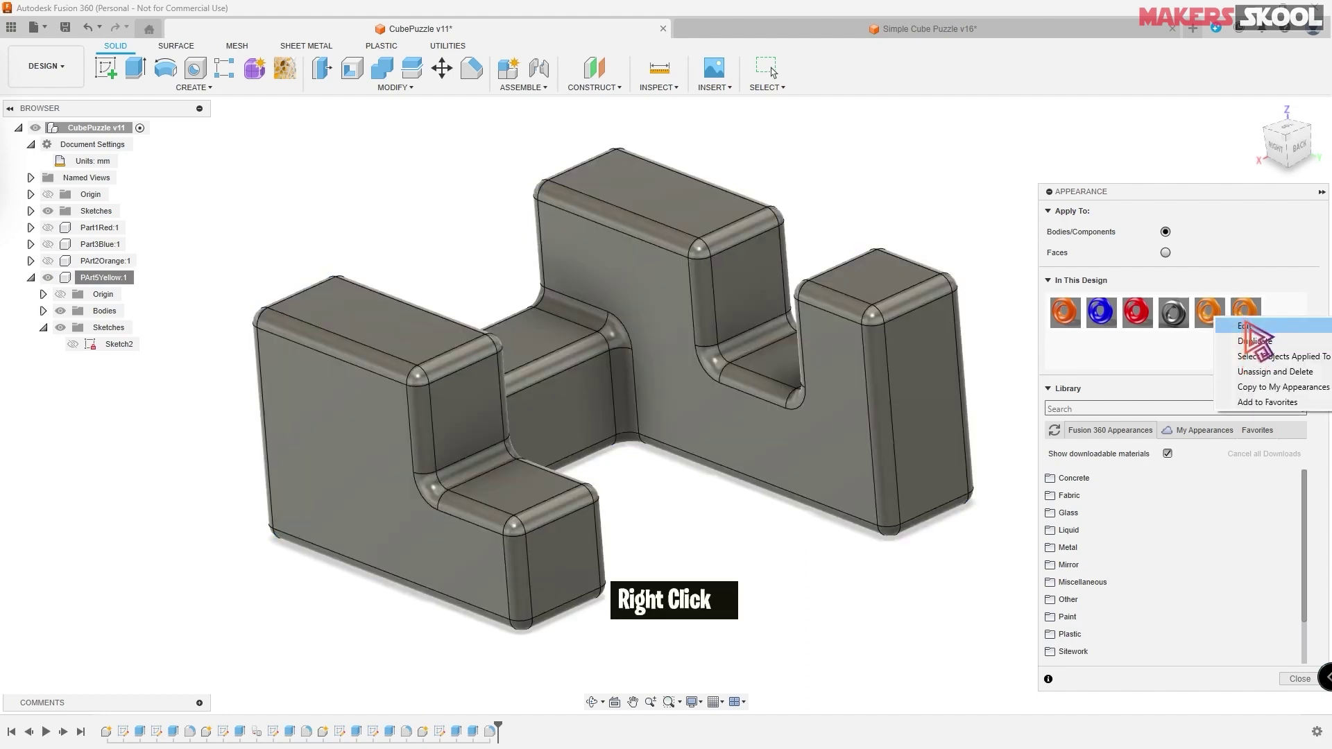
{"action": "left_click", "coordinate": [1245, 326]}
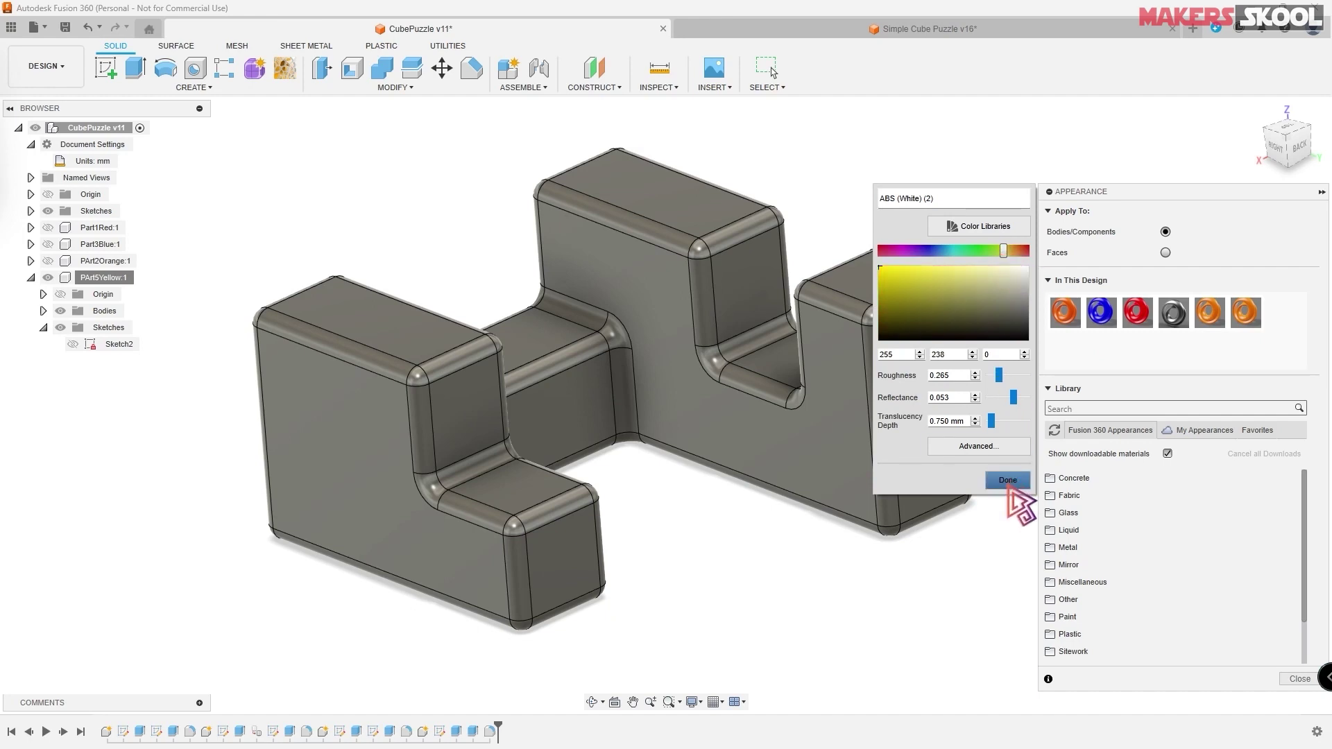
{"action": "left_click", "coordinate": [1008, 480]}
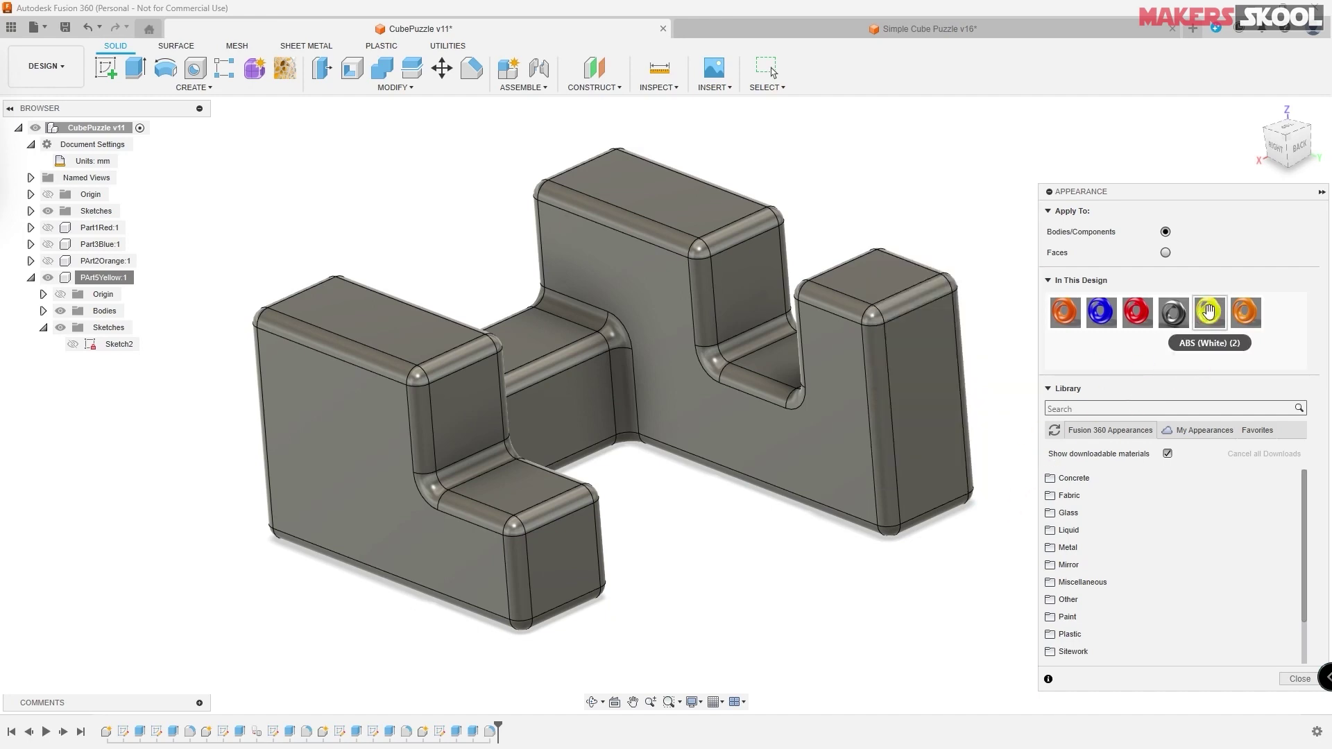
- Apply the yellow ABS appearance to the Part5Yellow body
{"action": "left_click_drag", "start_coordinate": [1204, 314], "coordinate": [845, 348]}
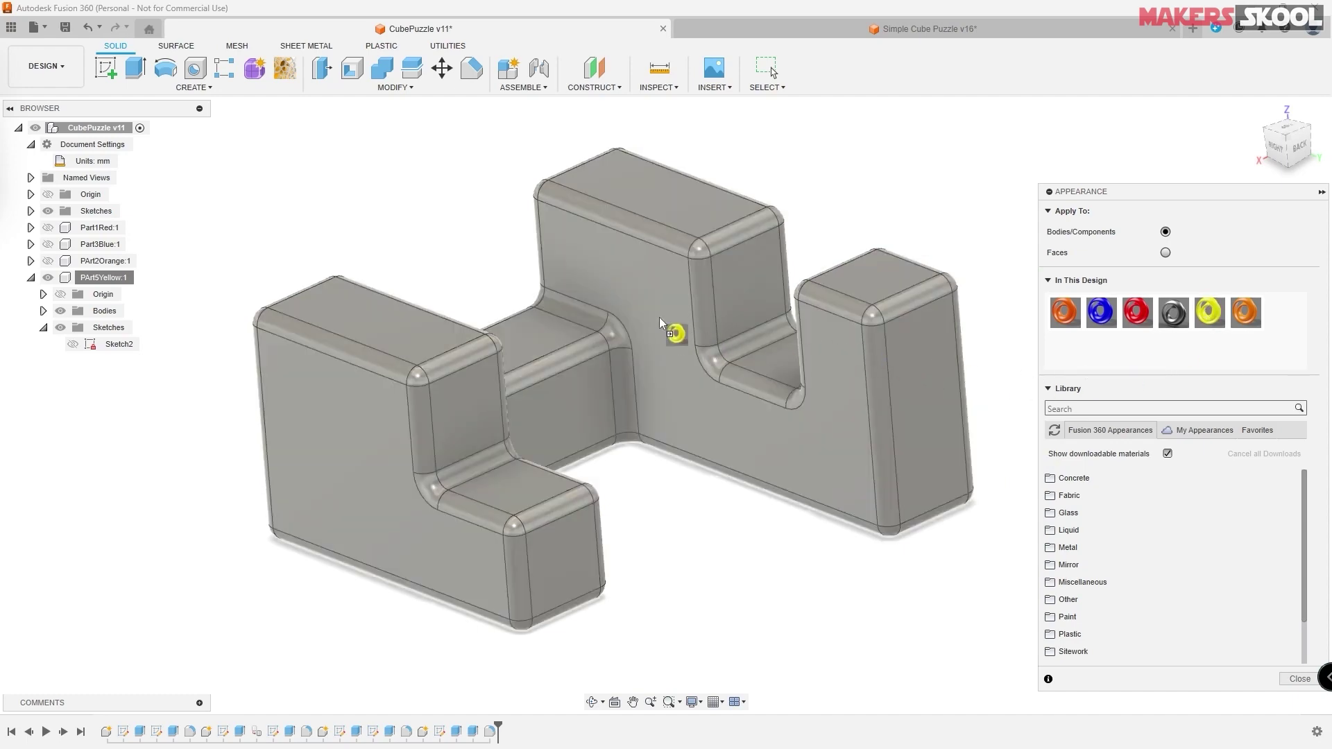
{"action": "left_click_drag", "start_coordinate": [660, 321], "coordinate": [671, 340]}
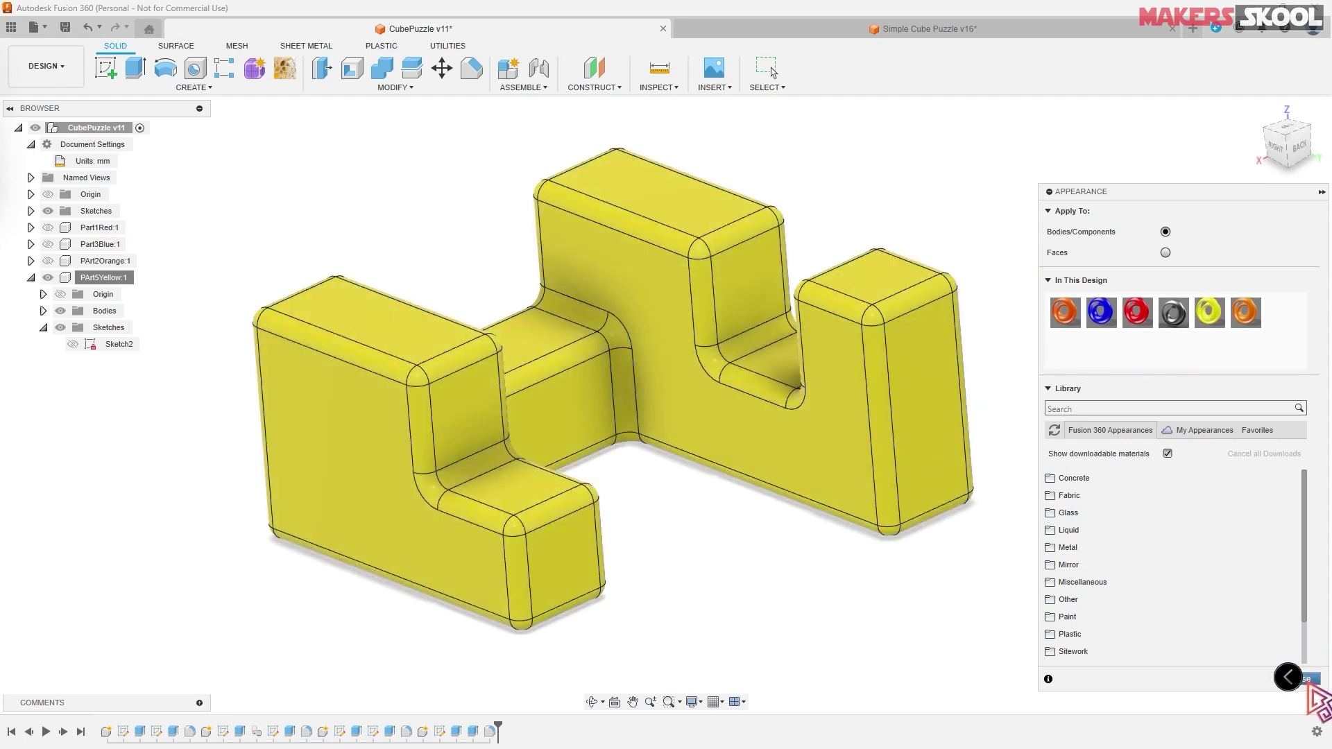
{"action": "left_click", "coordinate": [1304, 680]}
{"action": "middle_click_drag", "start_coordinate": [981, 529], "coordinate": [861, 436], "text": "shift"}
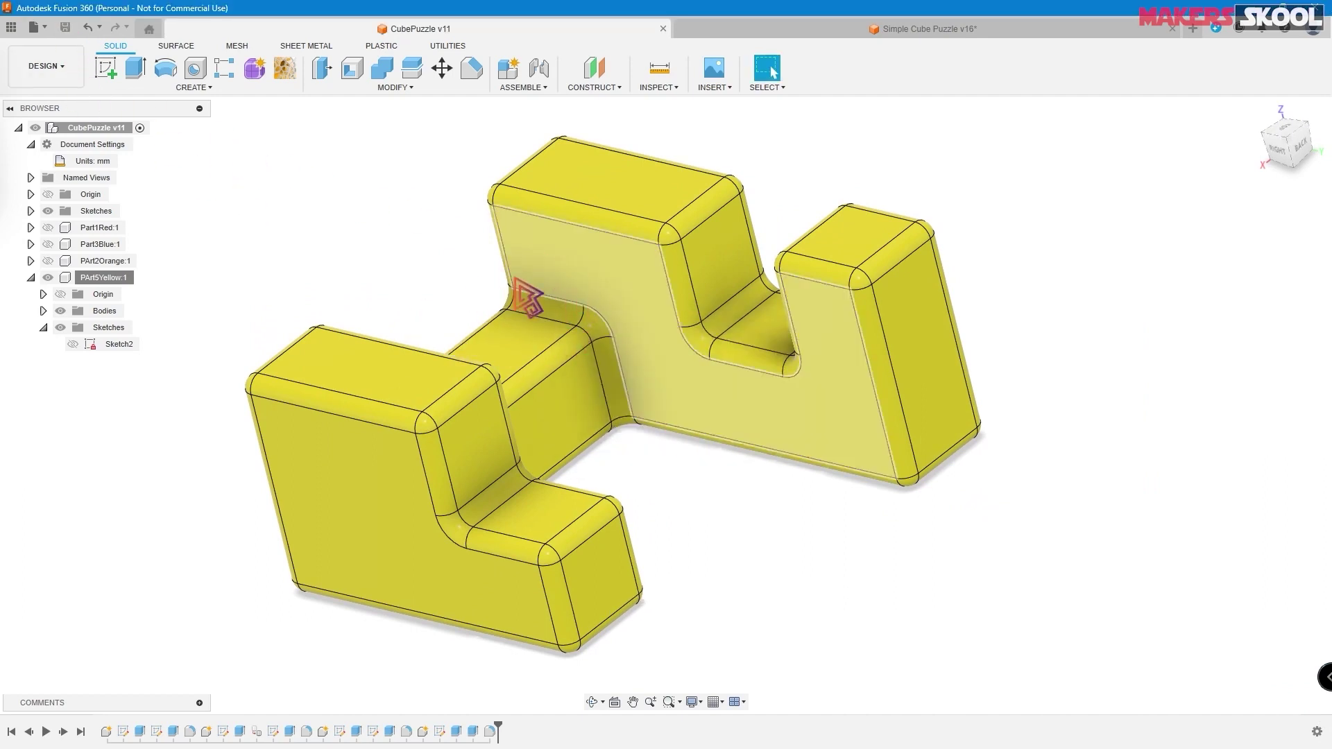
- Switch to the image viewer and page from the Part5 Yellow drawing to the Part4 white drawing
{"action": "key", "text": "alt+Tab"}
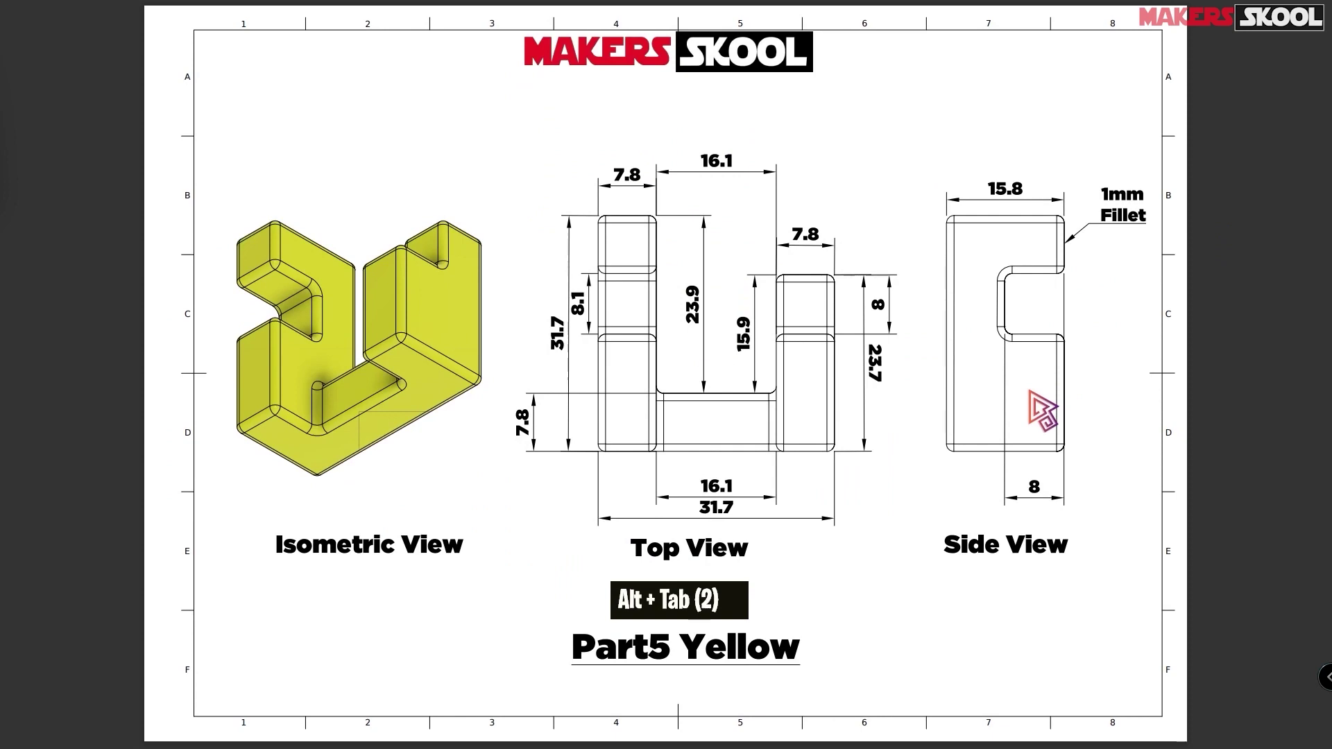
{"action": "scroll", "coordinate": [1041, 409], "scroll_direction": "up", "scroll_amount": 1}
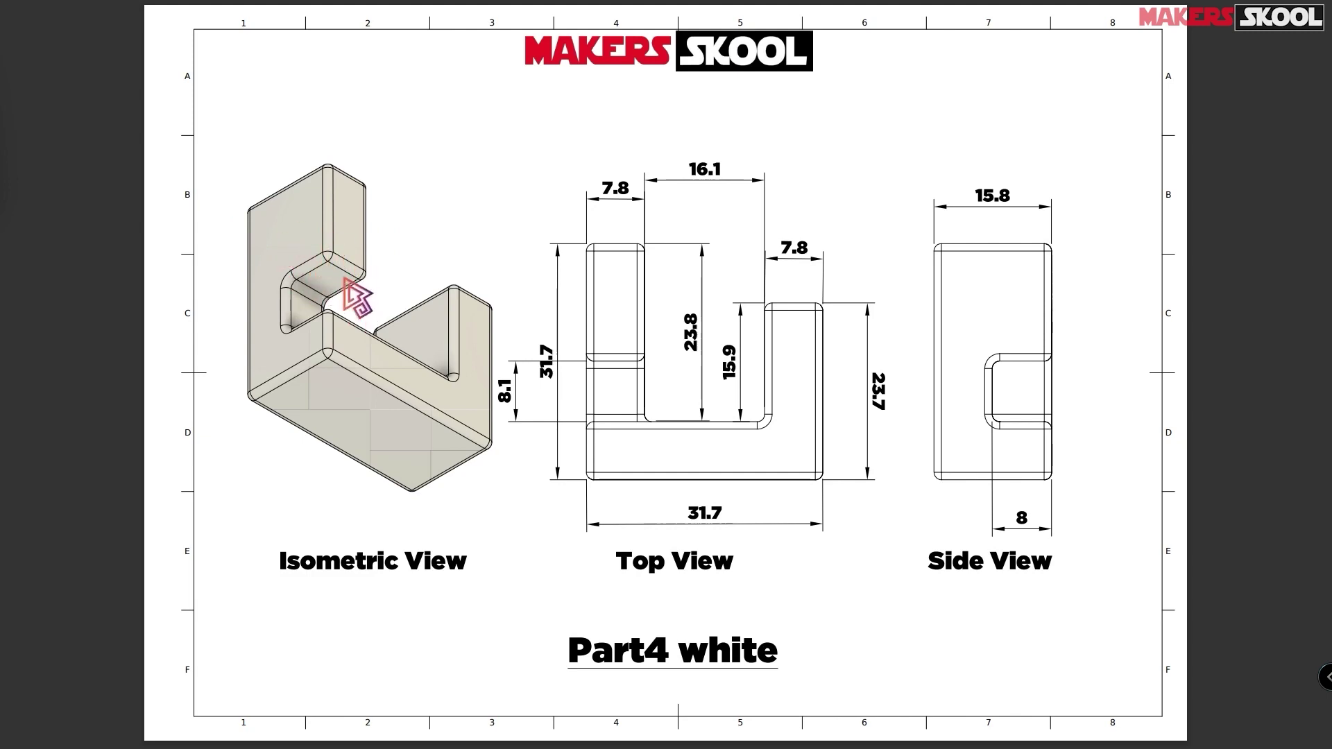
{"action": "scroll", "coordinate": [682, 360], "scroll_direction": "down", "scroll_amount": 1}
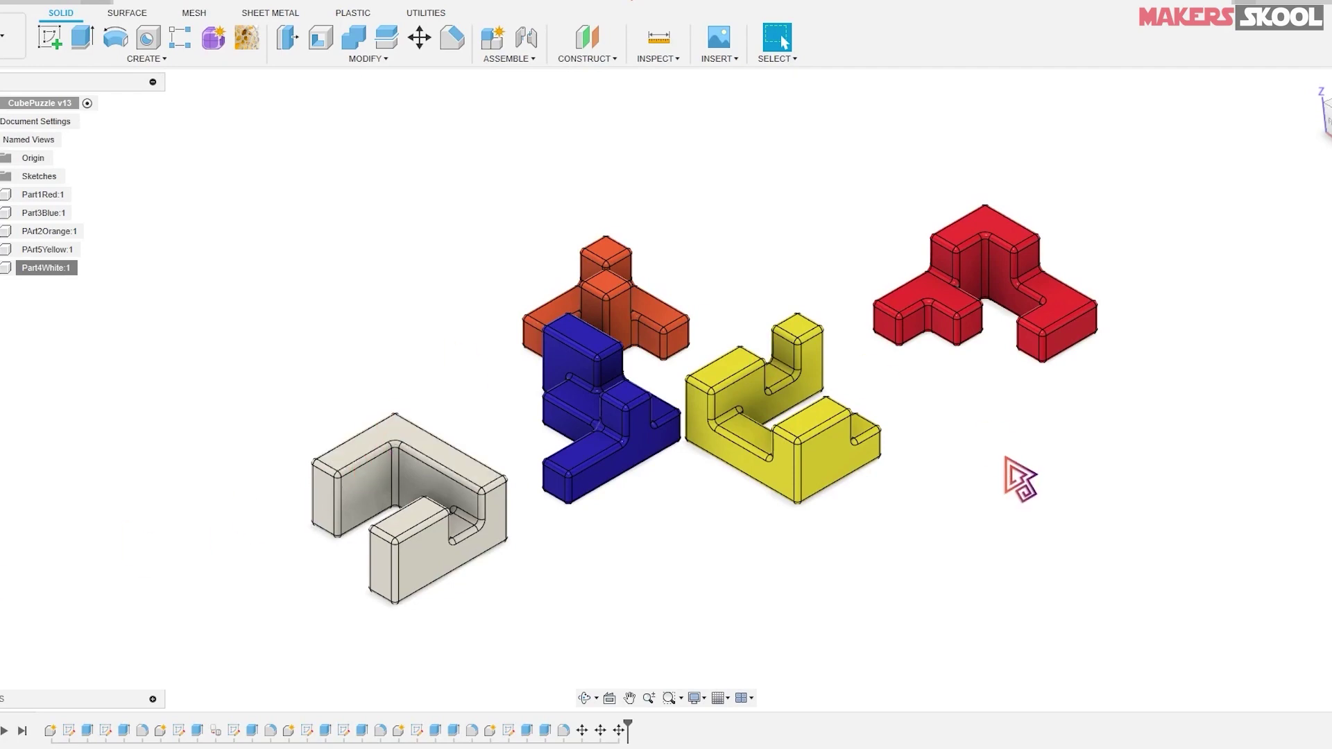
- Isolate Part4White:1 and pan and zoom to centre it in the view
{"action": "mouse_move", "coordinate": [1023, 467]}
{"action": "middle_mouse_down", "text": "shift"}
{"action": "mouse_move", "coordinate": [1027, 416]}
{"action": "mouse_move", "coordinate": [1019, 482]}
{"action": "middle_mouse_up", "text": "shift"}
{"action": "right_click", "coordinate": [52, 270]}
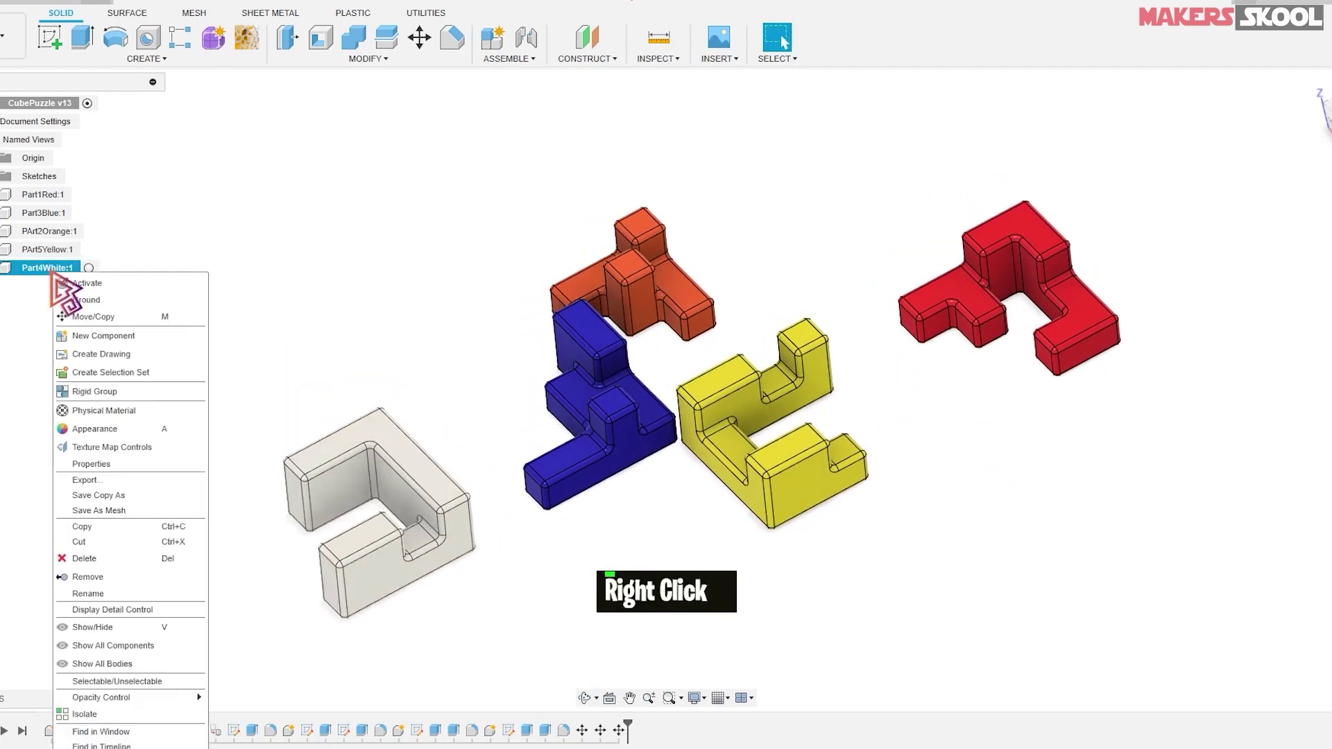
{"action": "left_click", "coordinate": [92, 715]}
{"action": "middle_click_drag", "start_coordinate": [467, 556], "coordinate": [752, 384]}
{"action": "left_click", "coordinate": [839, 410]}
{"action": "scroll", "coordinate": [758, 425], "scroll_direction": "down", "scroll_amount": 3}
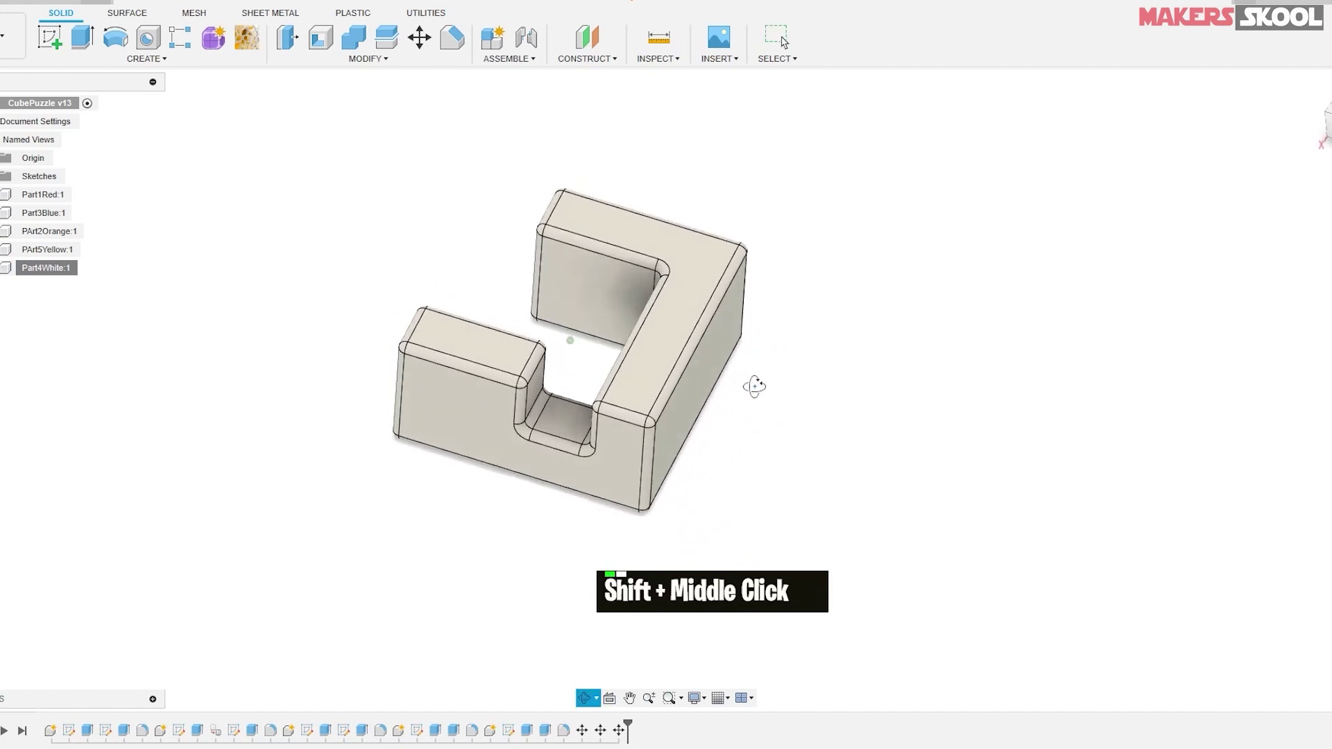